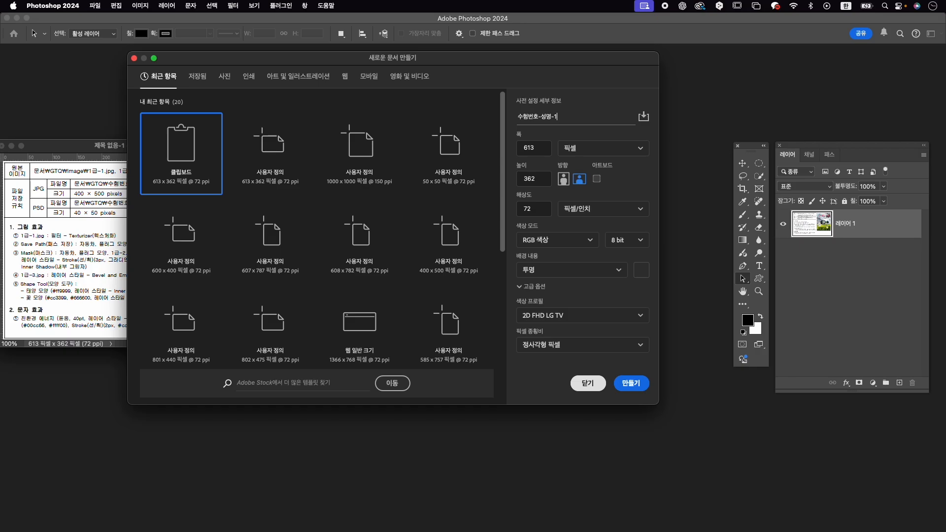
Create a 400 × 500 pixel document with a white background, then place its enlarged window beside the reference sheet.
key(Tab)
key(Tab)
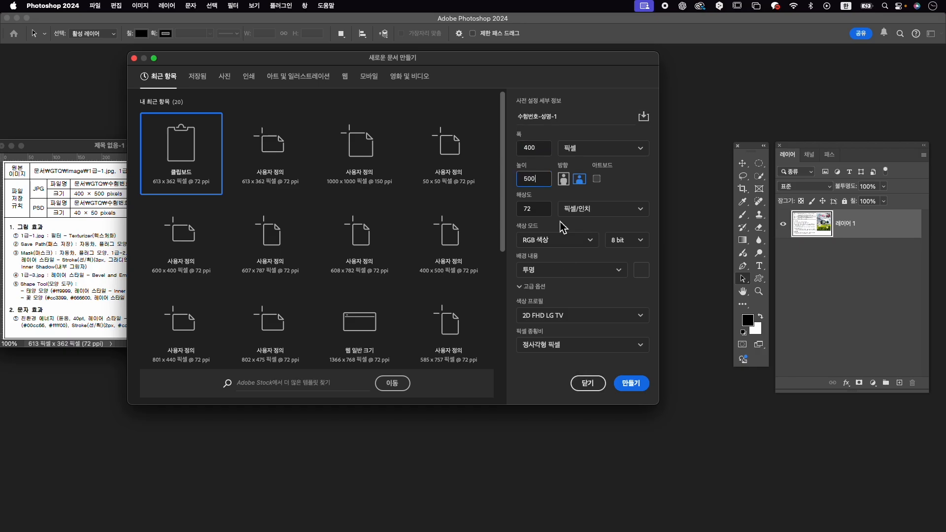
text(500)
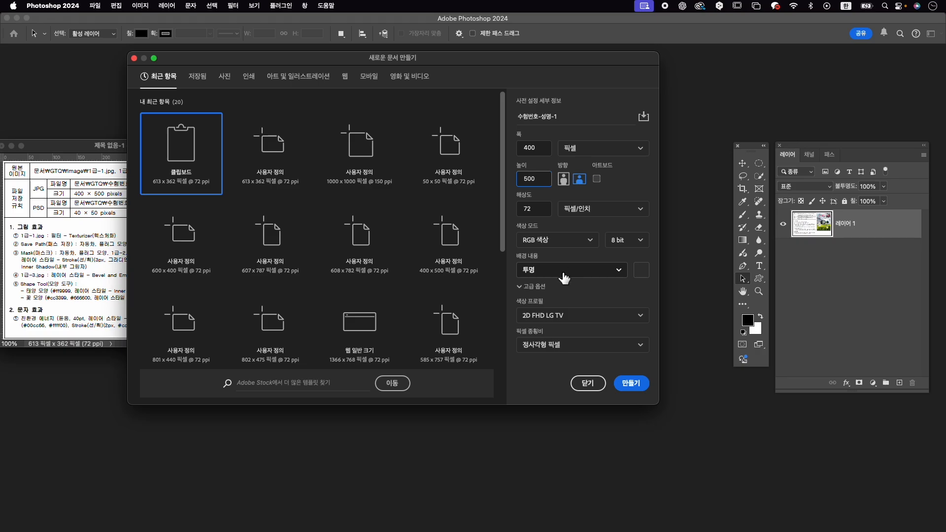
click(562, 275)
click(566, 298)
click(632, 383)
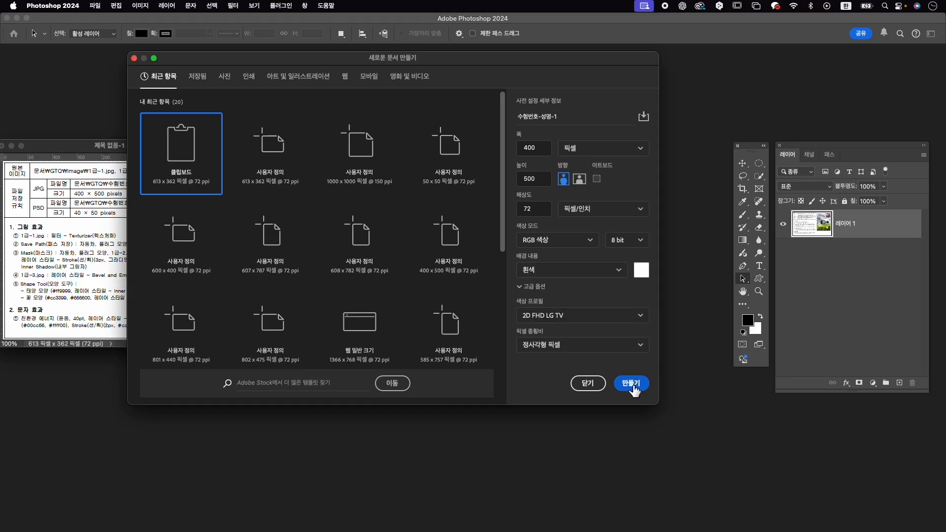
drag(149, 60, 498, 150)
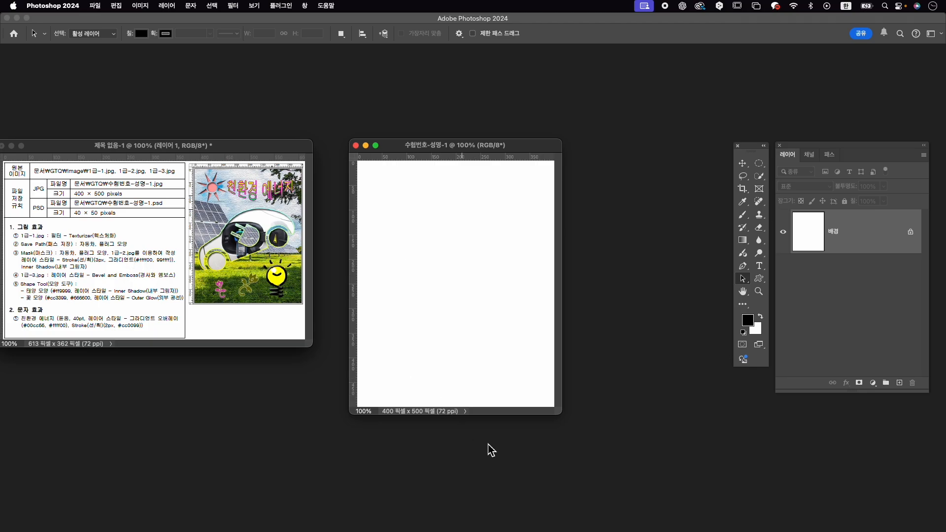
drag(559, 417, 588, 449)
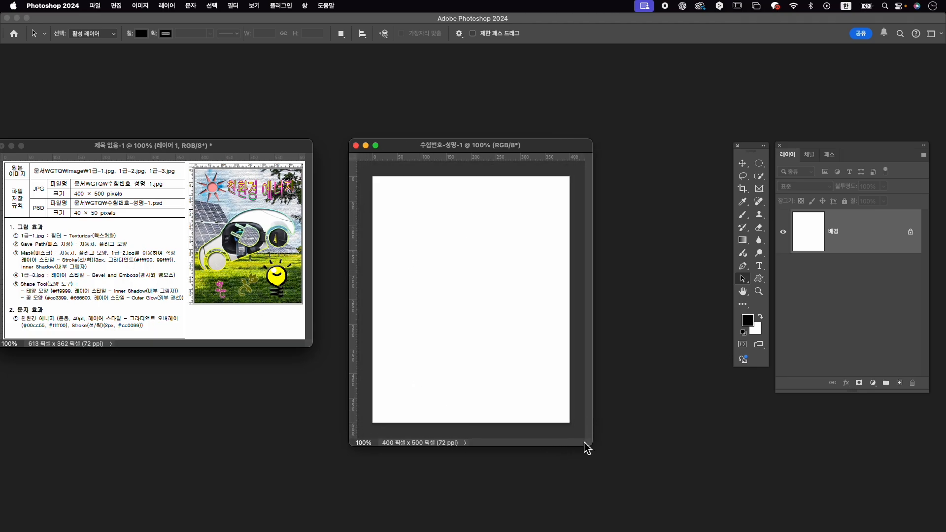
Open 1급-1.jpg from the Image folder and move its window clear of the reference sheet.
key(super+o)
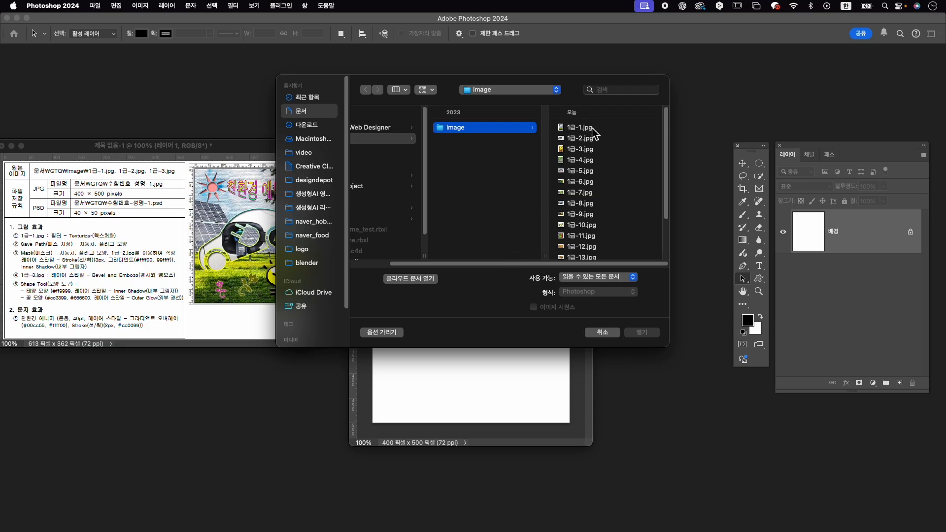
click(586, 128)
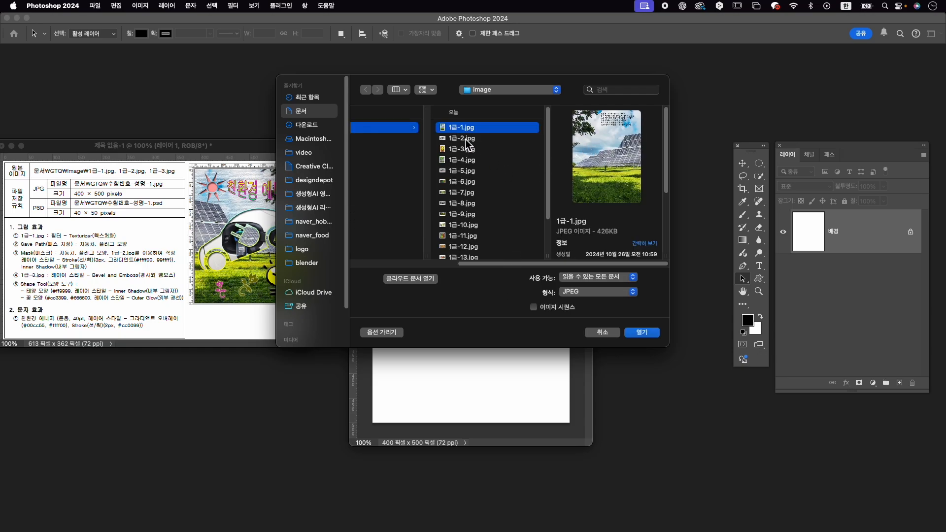
click(650, 333)
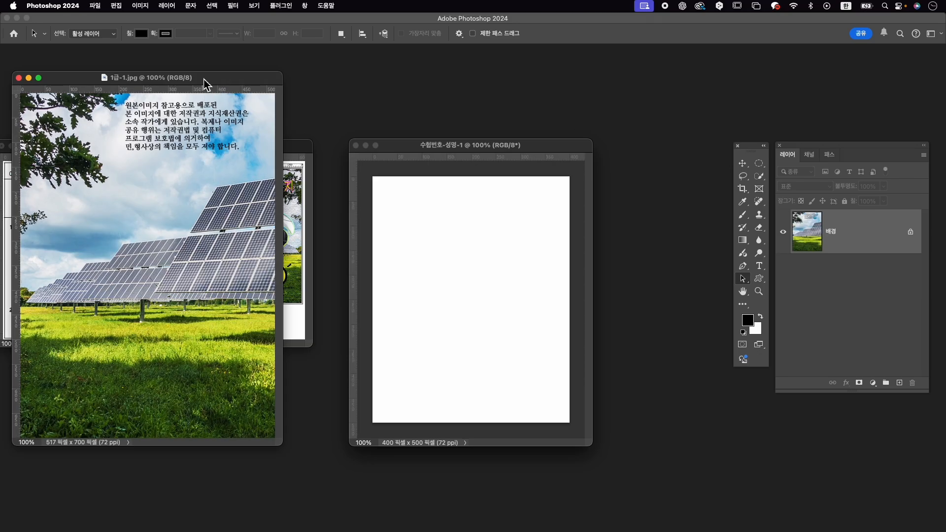
drag(204, 79, 510, 73)
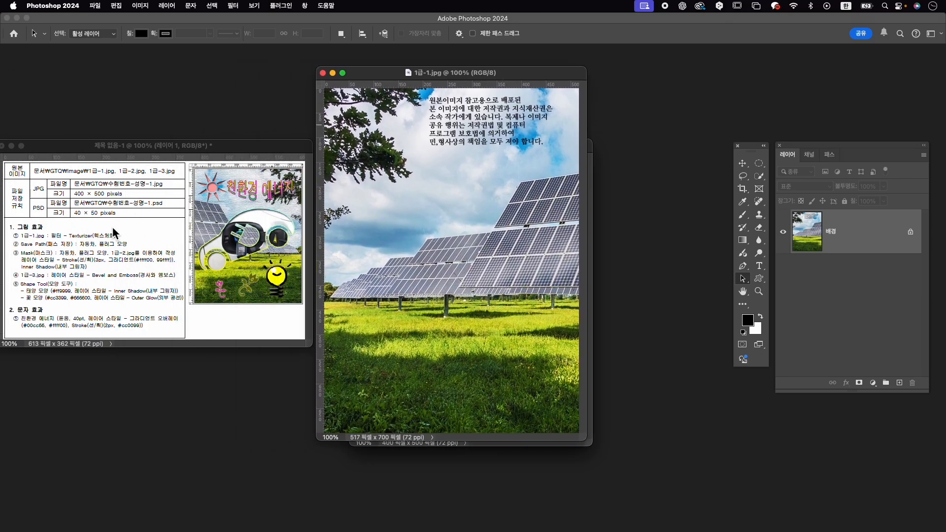
Apply the Texturizer (텍스처화) filter from the Filter Gallery to the 1급-1.jpg image.
click(241, 6)
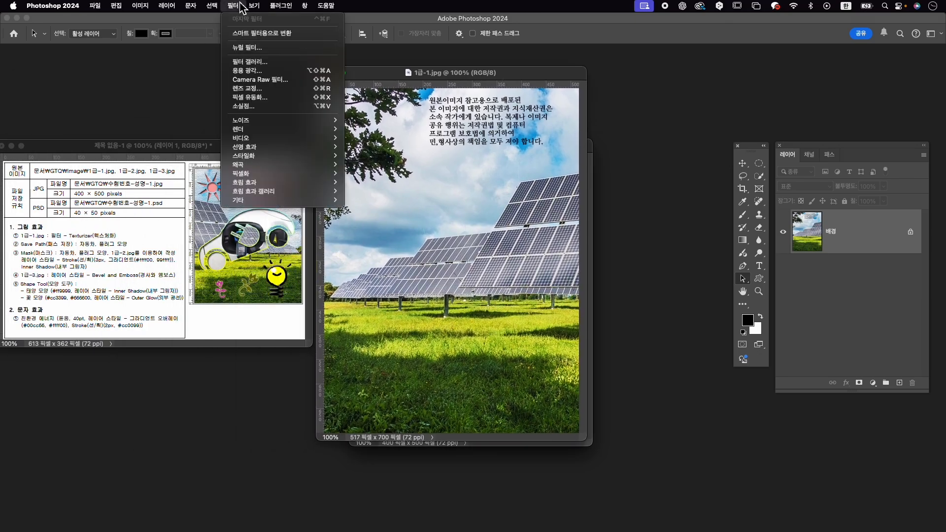
click(262, 62)
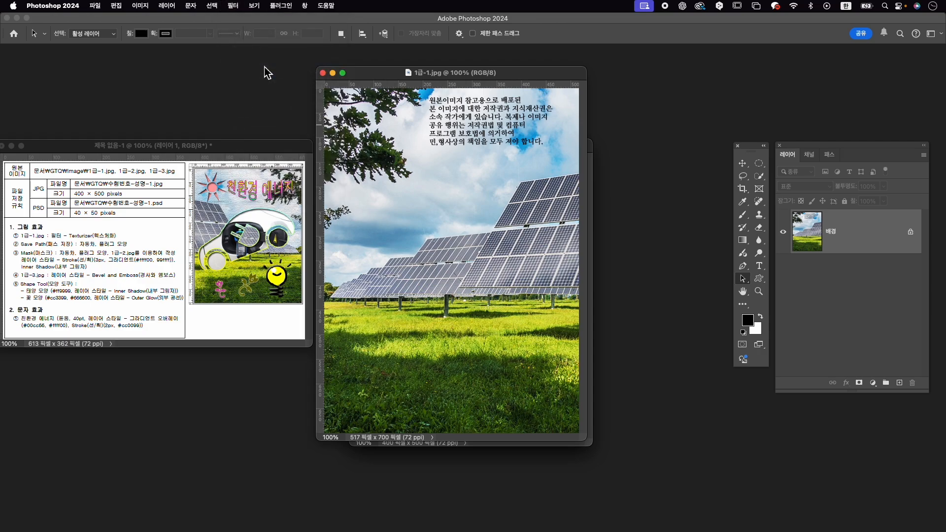
click(663, 353)
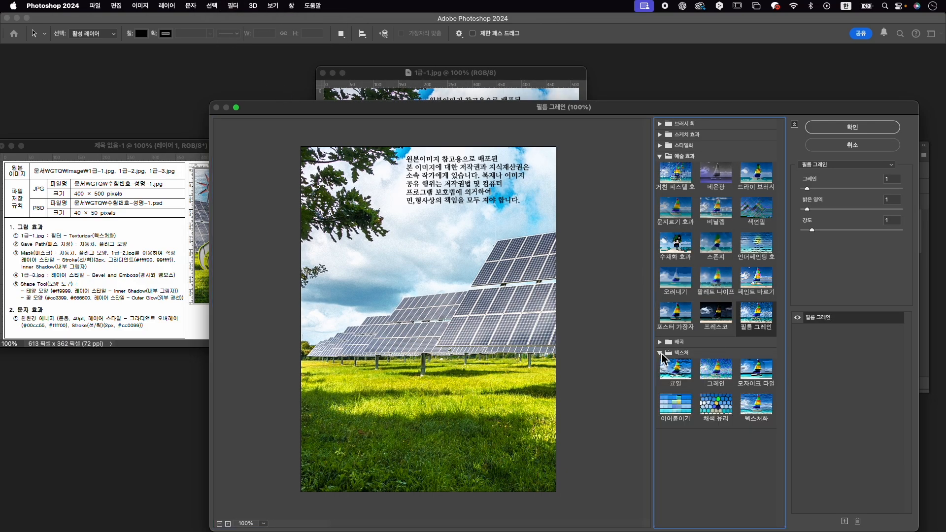
click(764, 411)
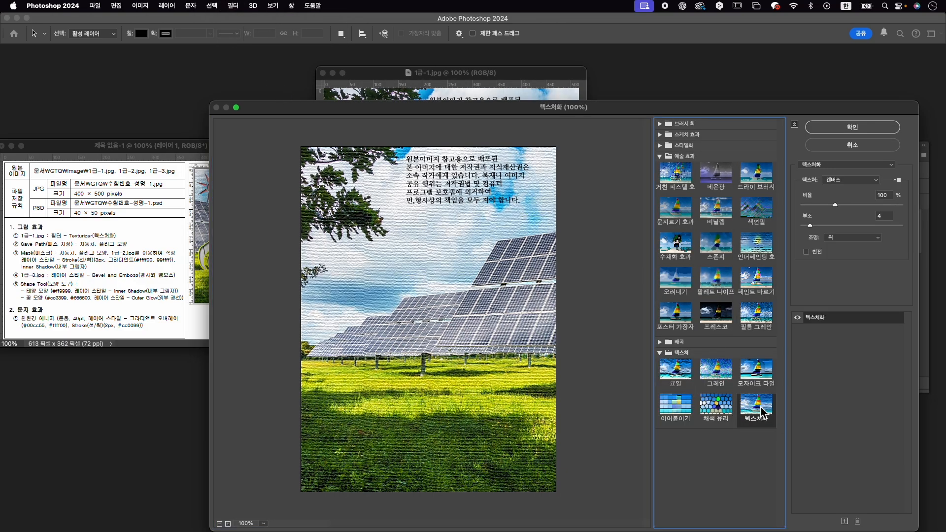
click(880, 132)
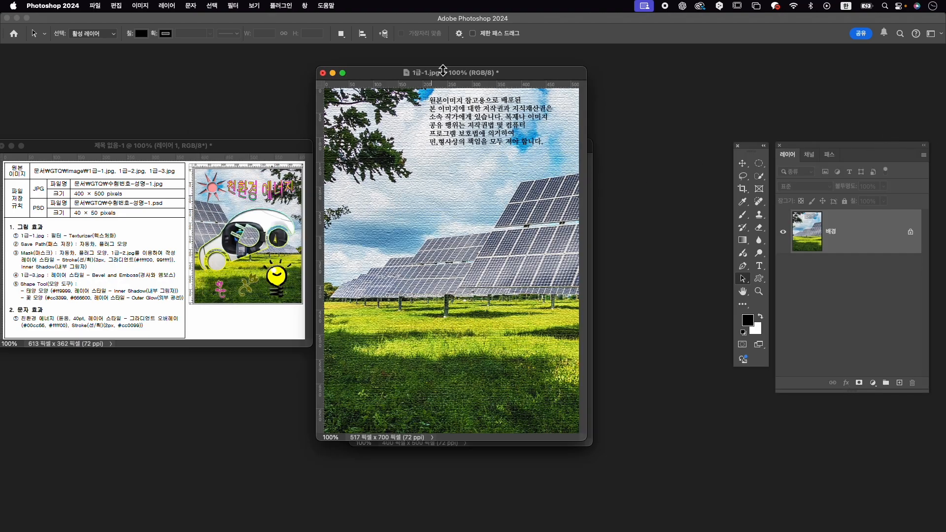
Copy the textured solar panel image into the 수험번호-성명-1 document and close 1급-1.jpg.
drag(452, 79, 285, 102)
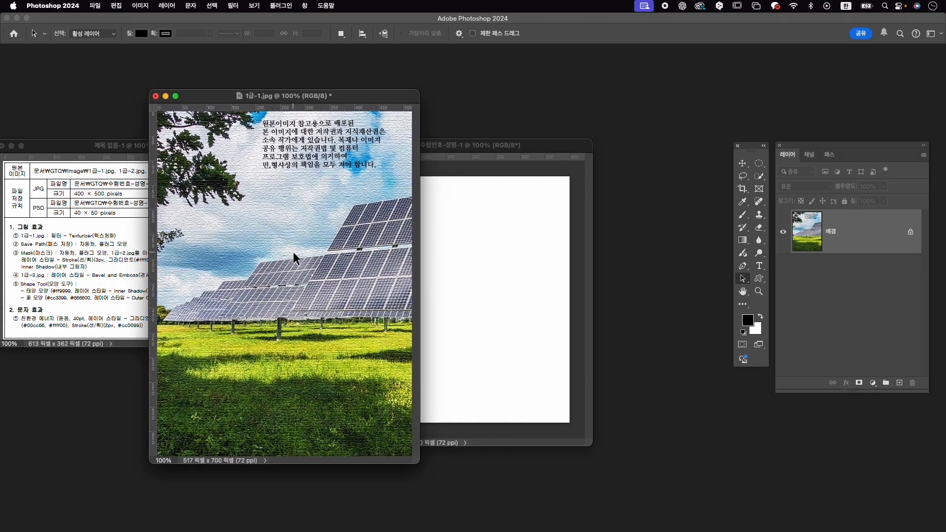
key(v)
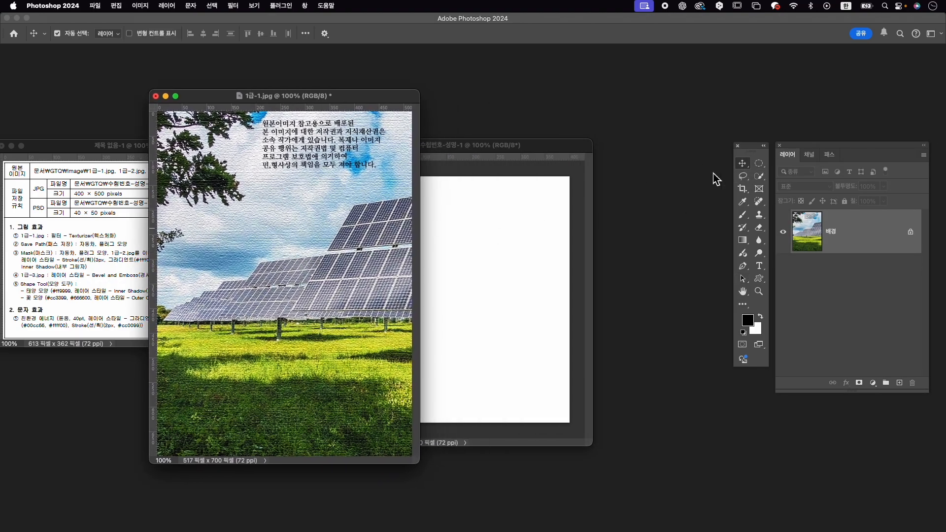
drag(485, 288, 543, 297)
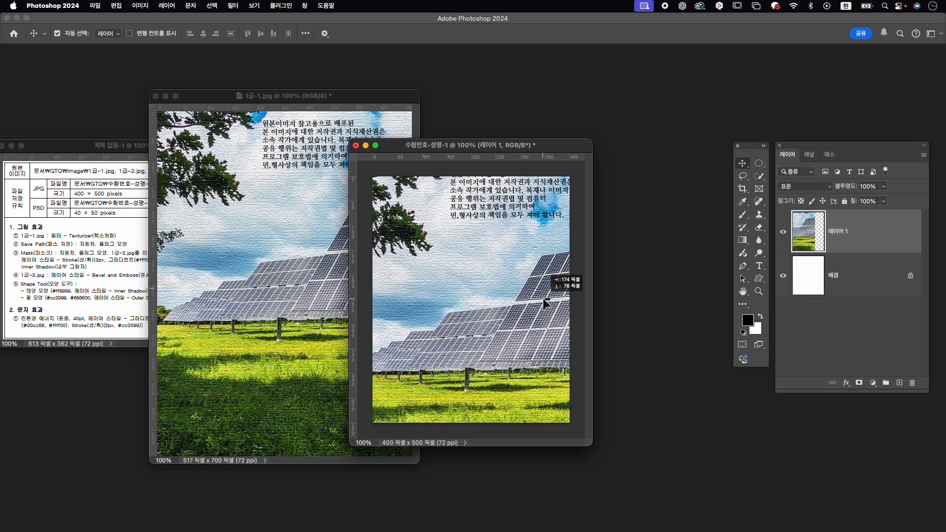
click(155, 96)
click(473, 211)
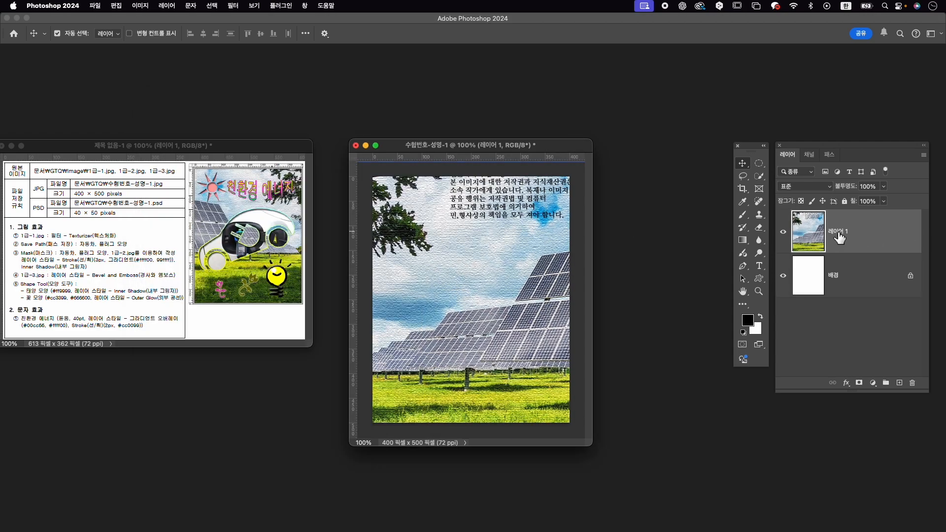
Rename the solar panel image layer as 1-1.
double_click(841, 238)
text(1-1)
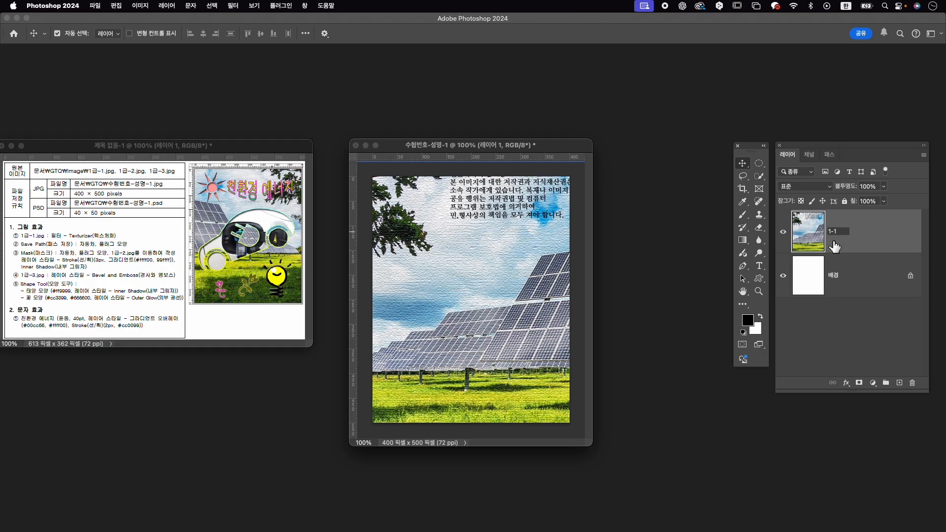
key(Return)
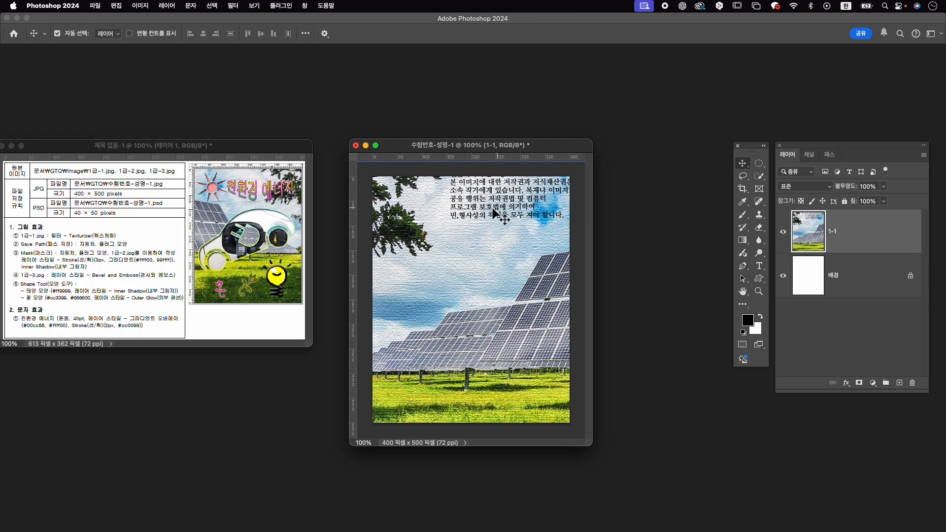
Scale the 1-1 layer down to about 80%, reposition it over the canvas, and flip it horizontally.
drag(591, 445, 621, 472)
key(super+t)
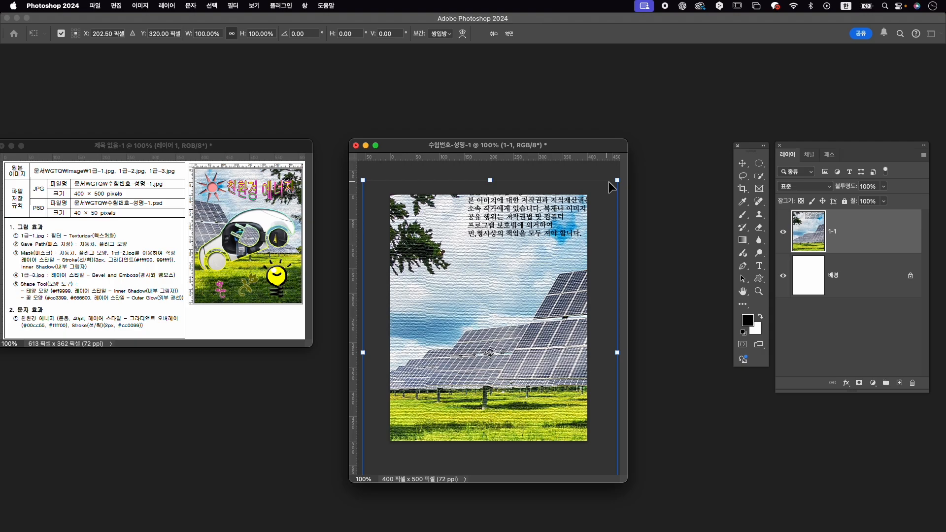
drag(615, 187, 591, 215)
drag(541, 261, 539, 234)
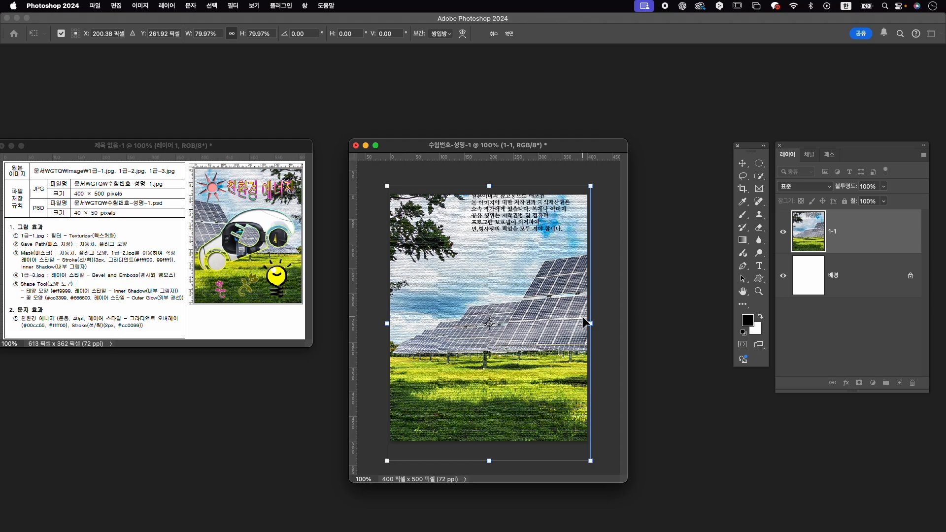
right_click(531, 279)
click(567, 506)
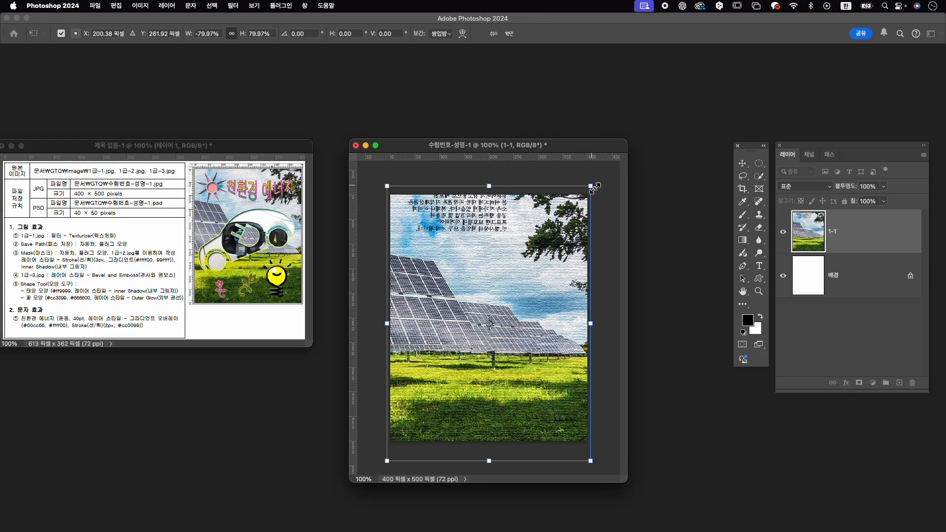
Fine-tune the flipped image's scale to about 78.8% and its position so it covers the canvas width.
drag(592, 188, 588, 190)
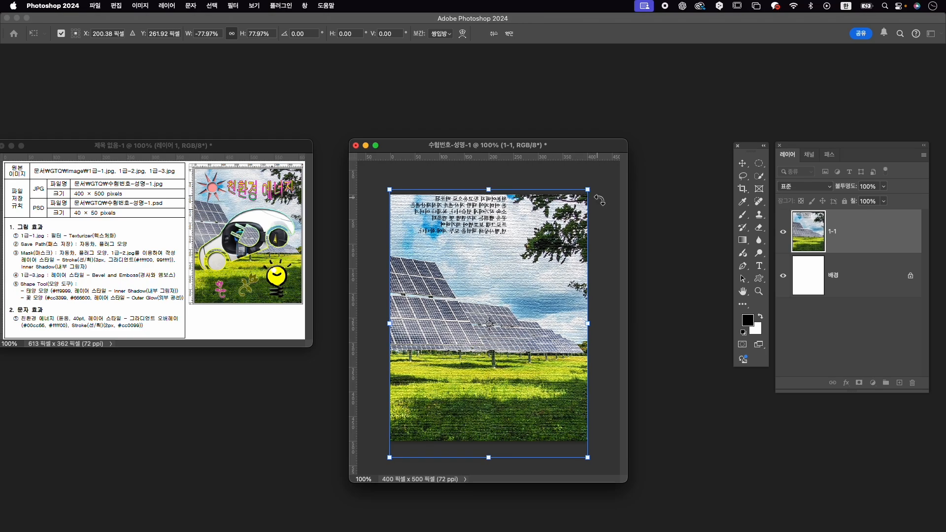
drag(484, 293, 484, 291)
key(Left)
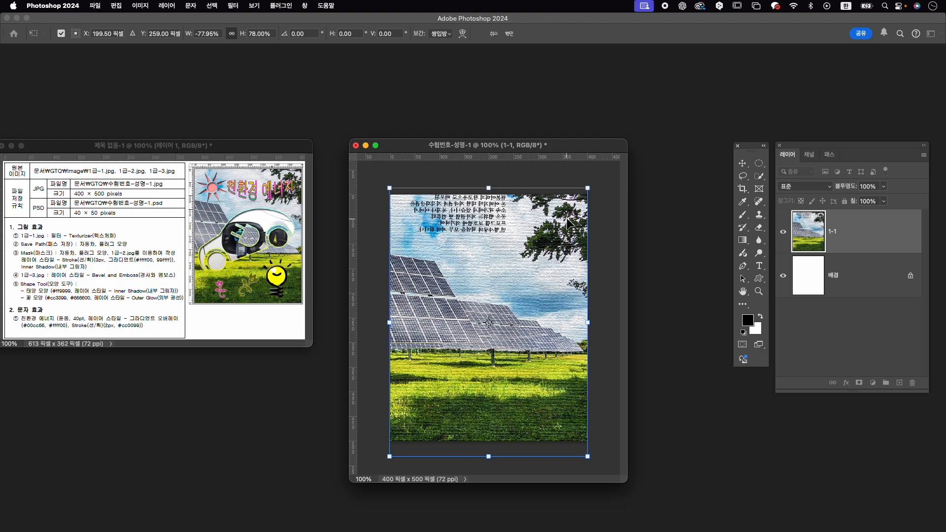
drag(590, 186, 592, 185)
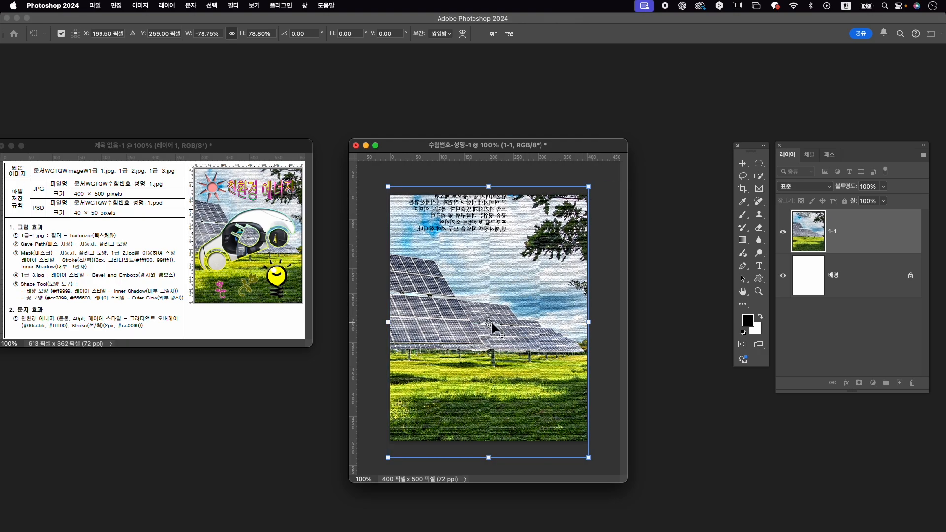
key(Return)
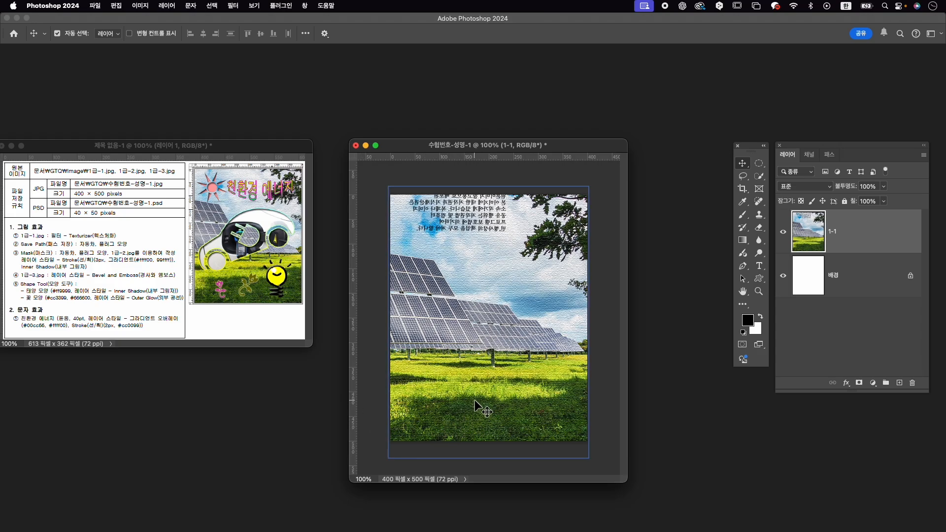
Move the solar panel image slightly upward with Free Transform.
key(super+t)
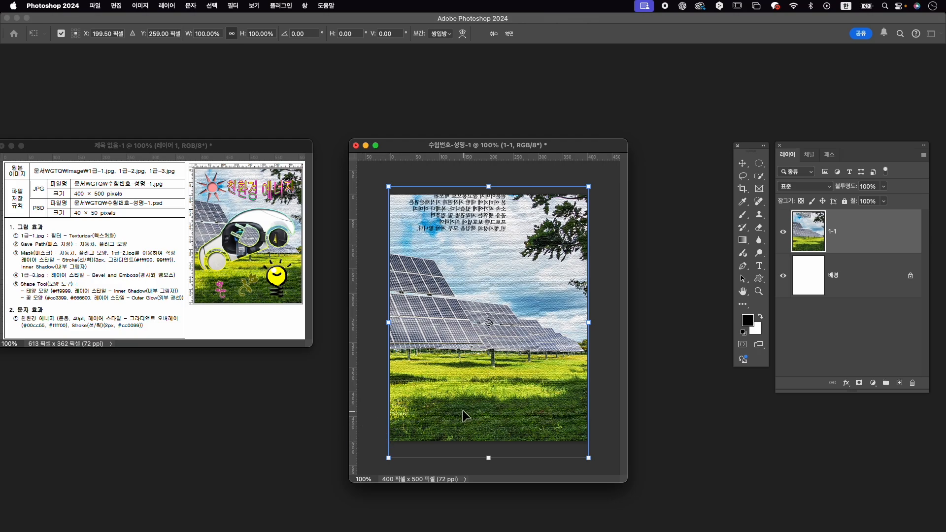
drag(463, 410, 463, 409)
key(Return)
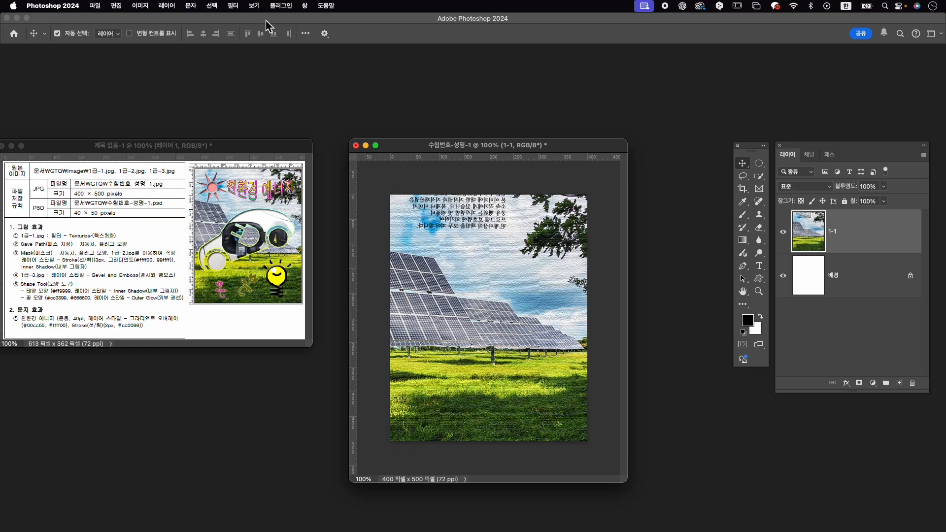
Add two horizontal guides, one across the upper part of the solar panels and one across the grass.
click(254, 6)
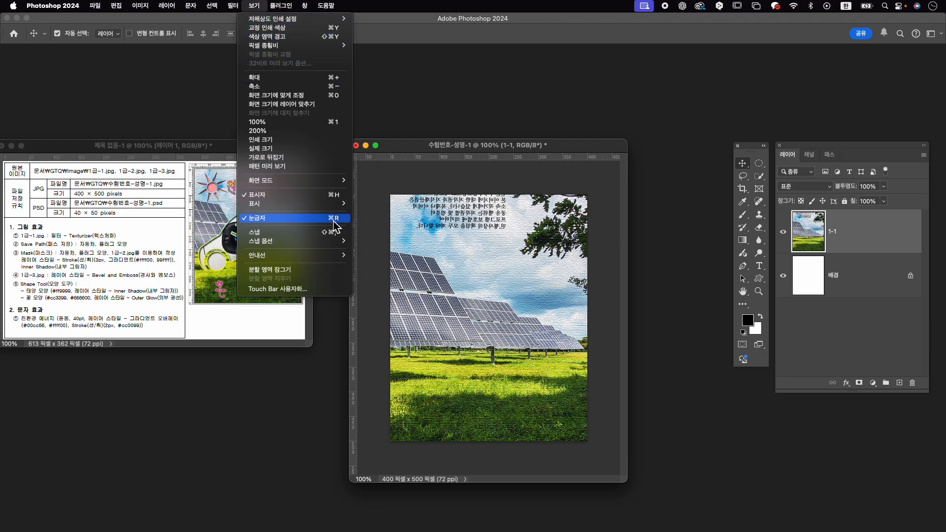
click(452, 148)
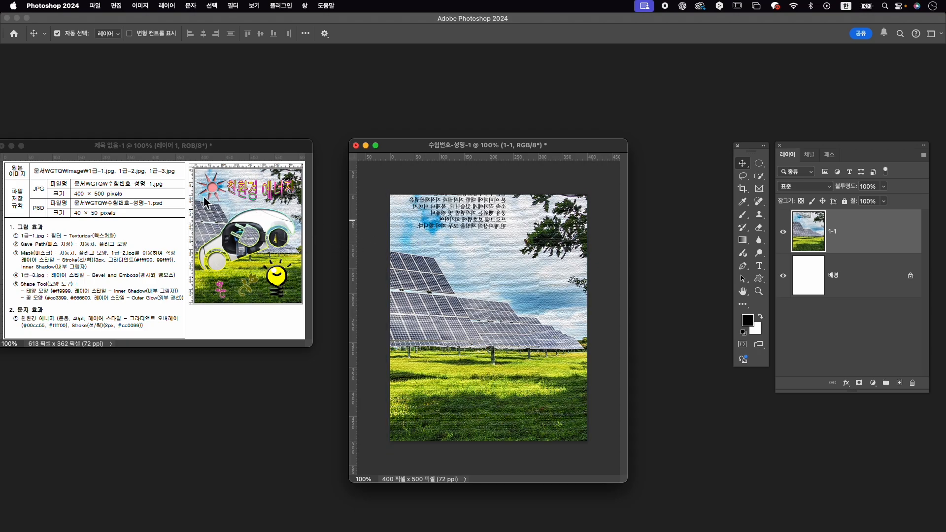
drag(449, 163, 441, 269)
drag(473, 161, 451, 383)
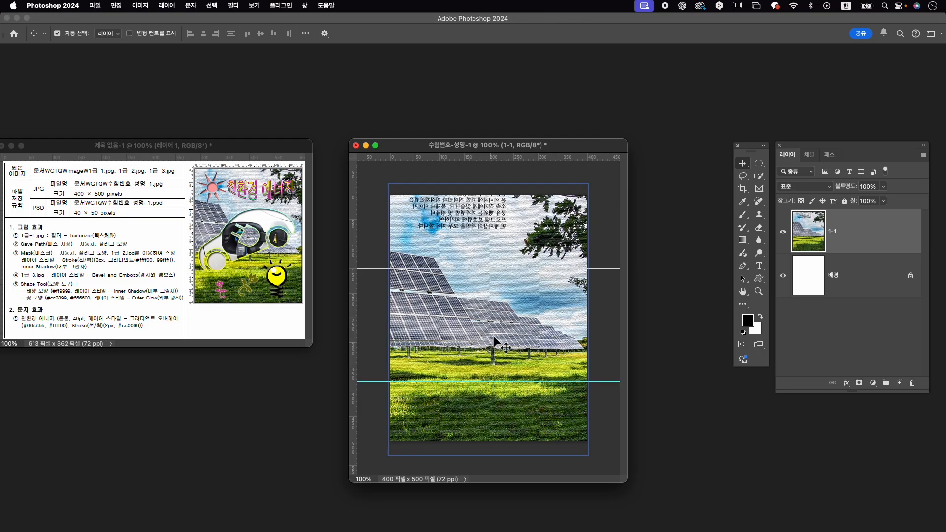
Set the Pen tool to Shape mode with a black fill and no stroke.
key(p)
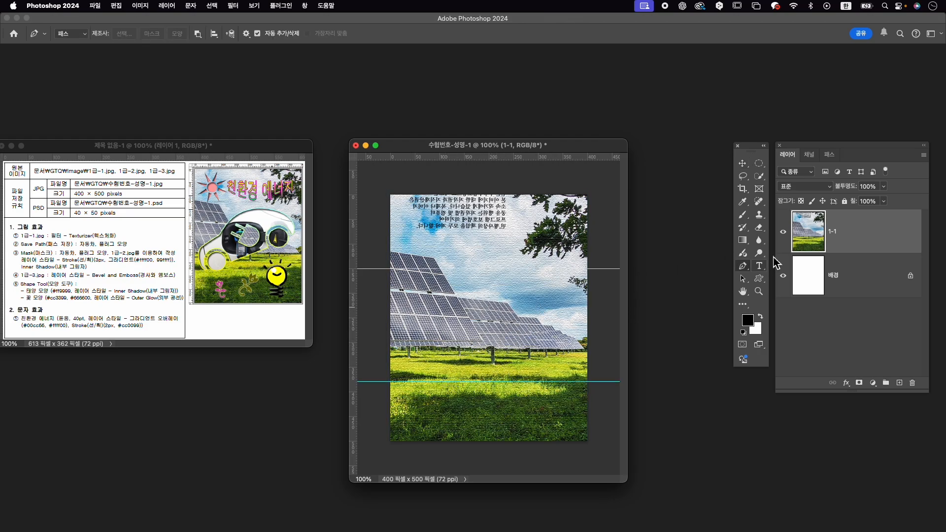
click(744, 270)
click(769, 269)
click(81, 35)
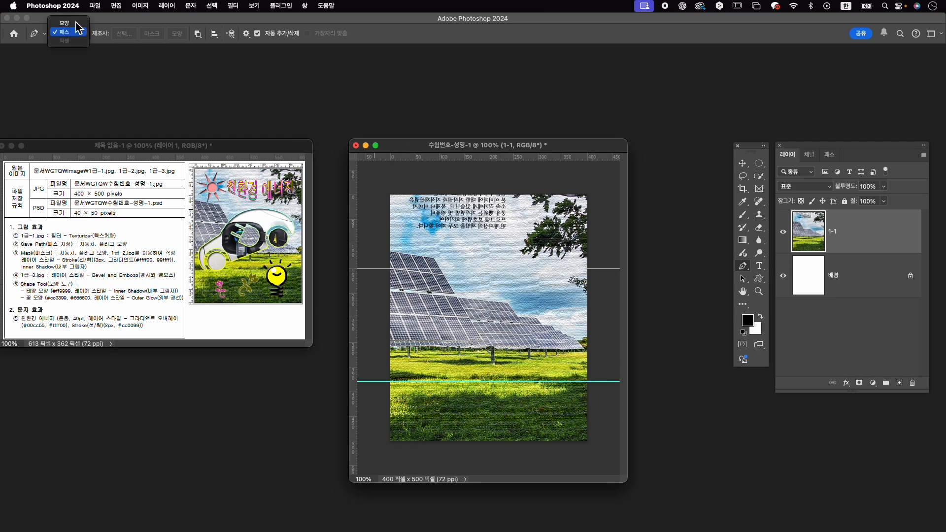
click(78, 25)
click(108, 34)
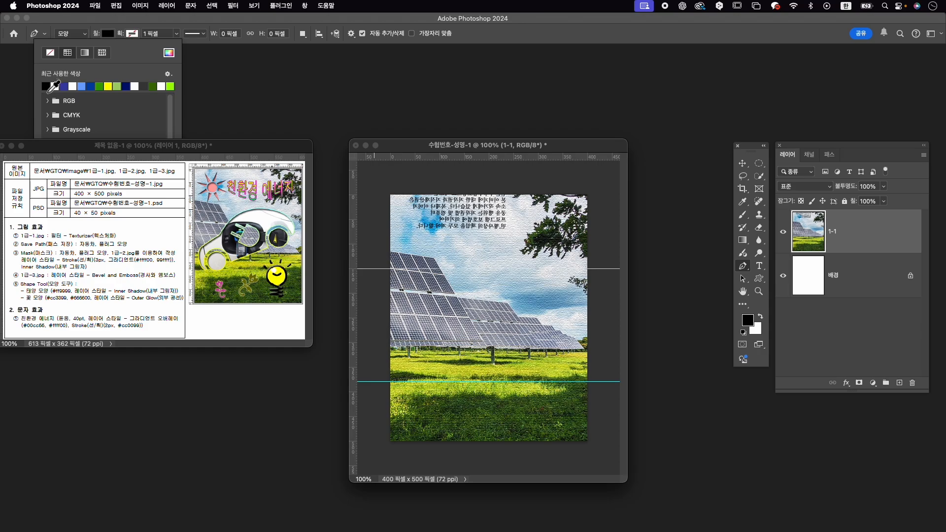
click(132, 34)
click(131, 34)
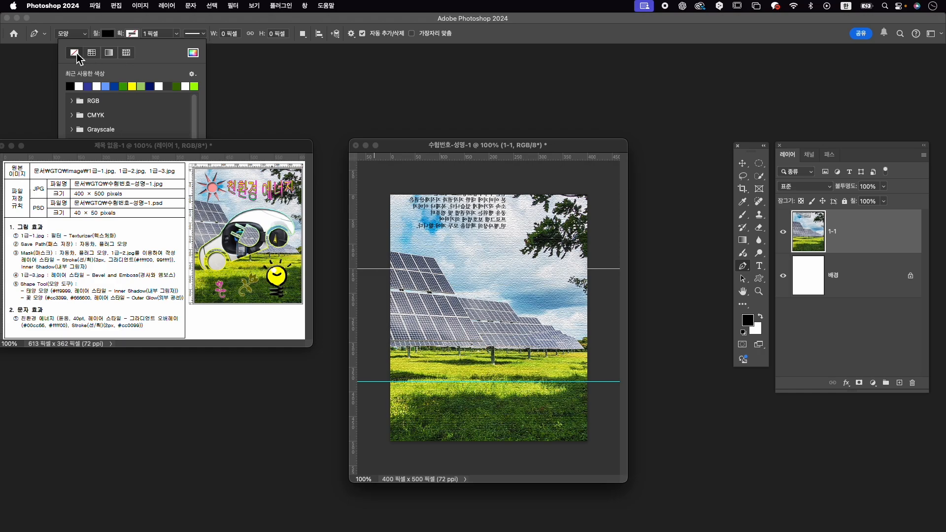
click(168, 25)
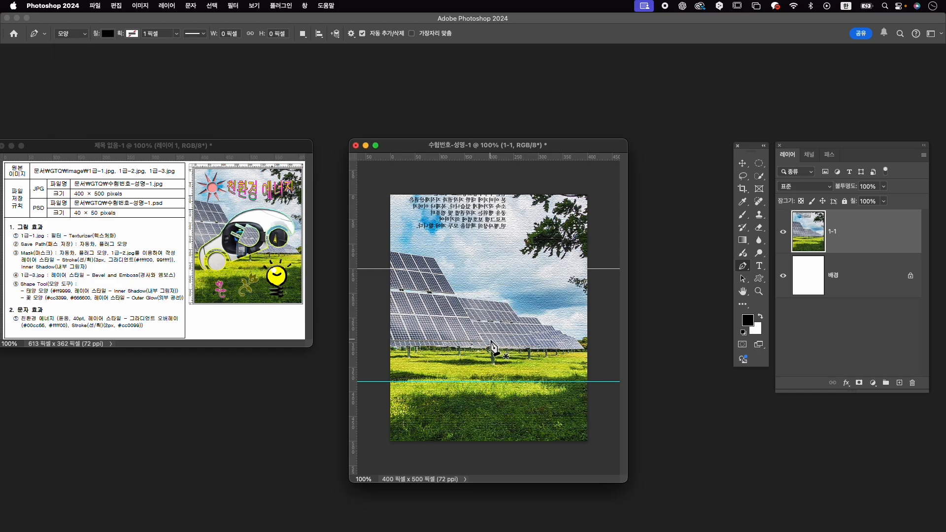
Start the car body on the lower guide, curving up the left end, over the hood and to the roof peak, about 193 × 187 px.
scroll(482, 349, up, 5)
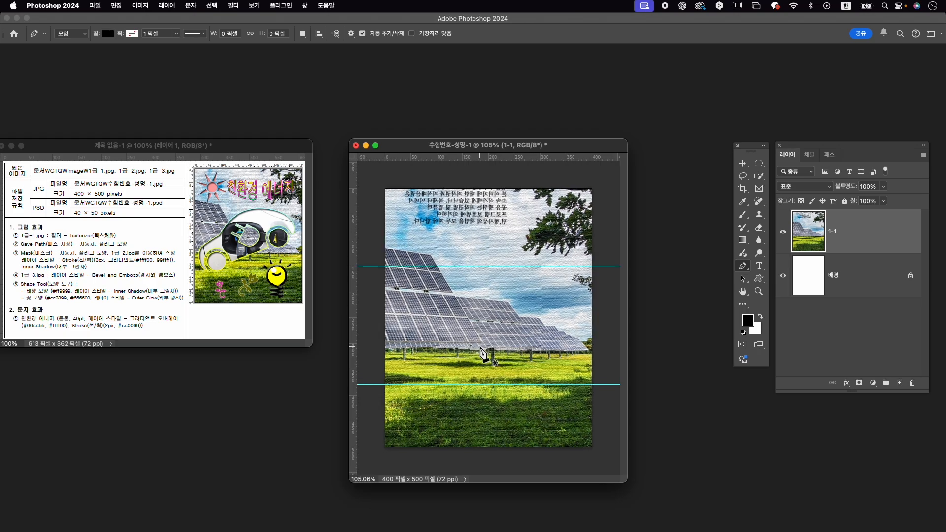
scroll(481, 349, up, 2)
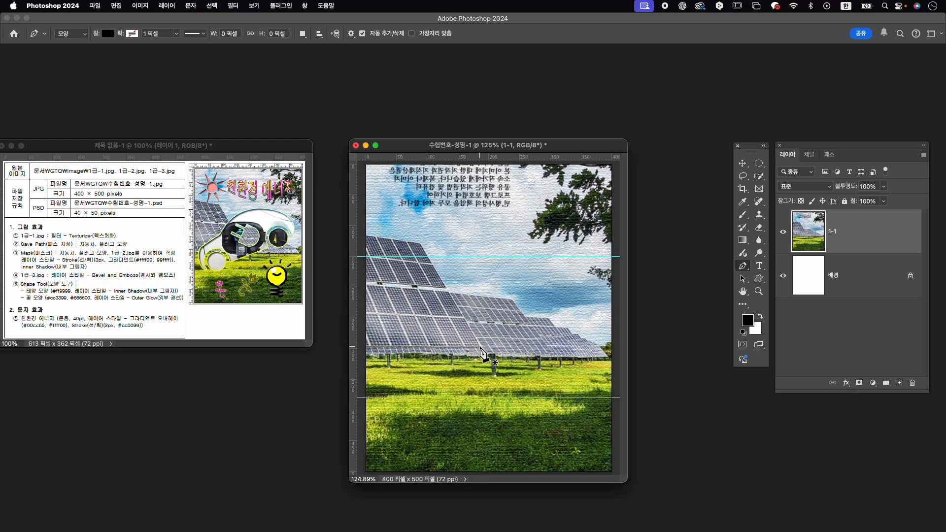
click(382, 398)
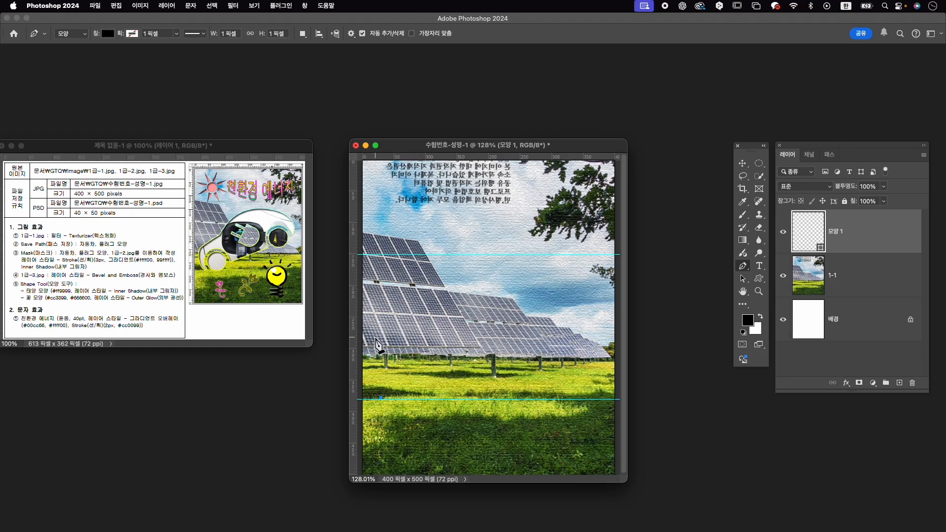
drag(369, 363, 388, 331)
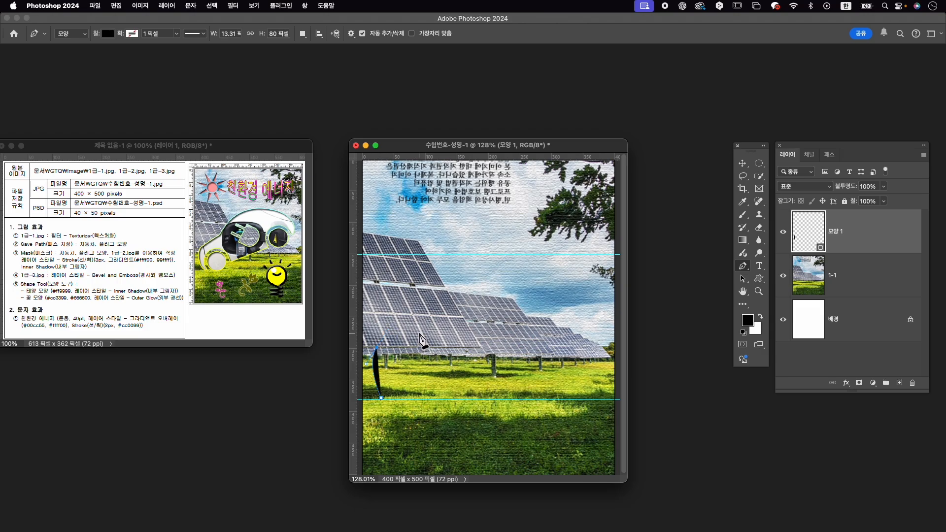
drag(418, 325, 434, 326)
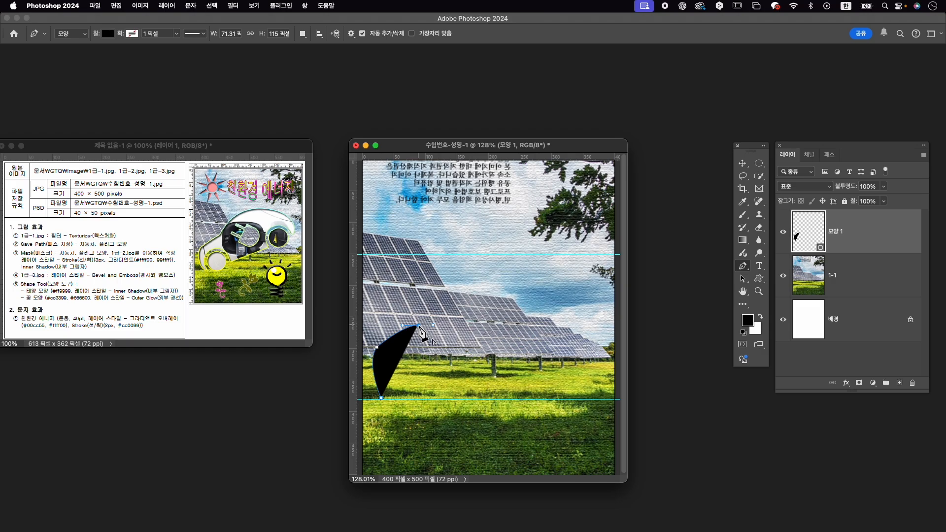
alt+click(419, 327)
drag(494, 280, 548, 279)
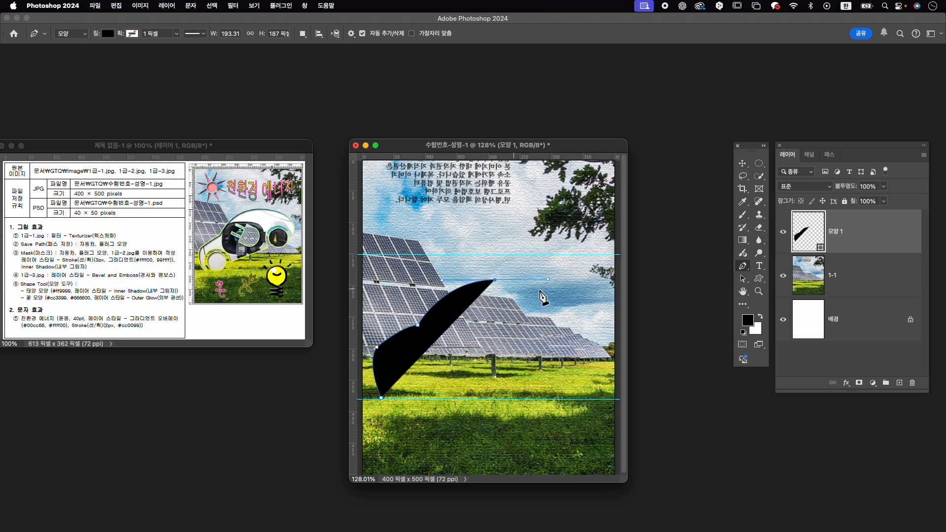
Extend the roofline down to the car's right end and round off its tip, making the shape about 350 px wide.
click(592, 305)
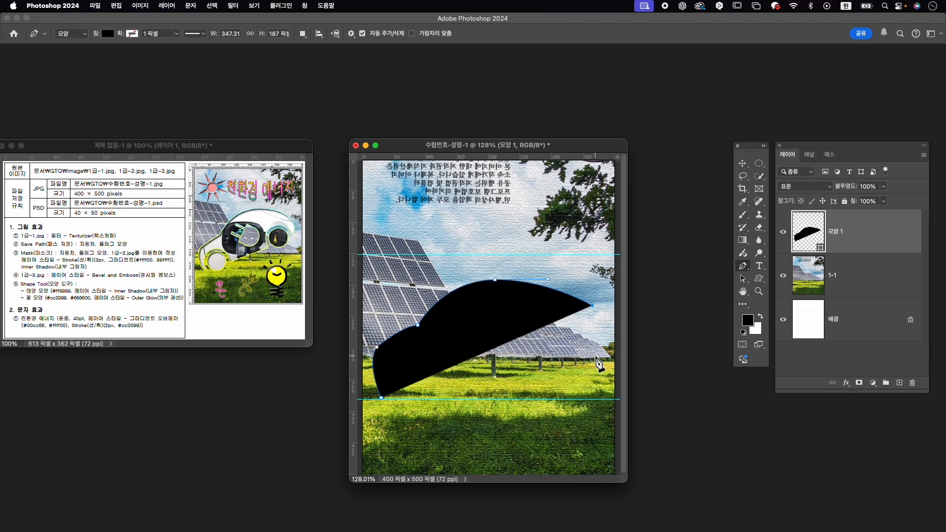
click(590, 326)
key(super+z)
drag(585, 323, 588, 323)
alt+click(592, 319)
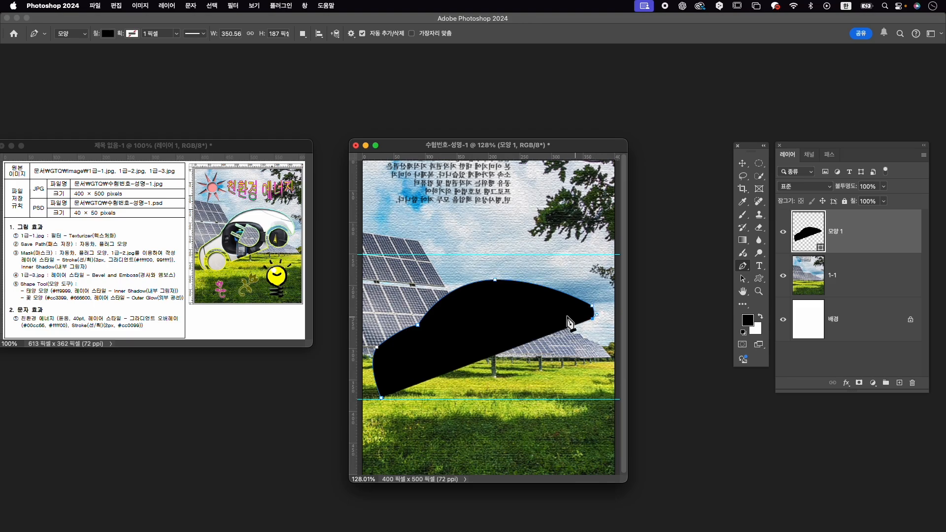
Draw the underside with the right wheel arch, lower body edge and left wheel arch, and close the path at its starting point.
drag(546, 321, 527, 335)
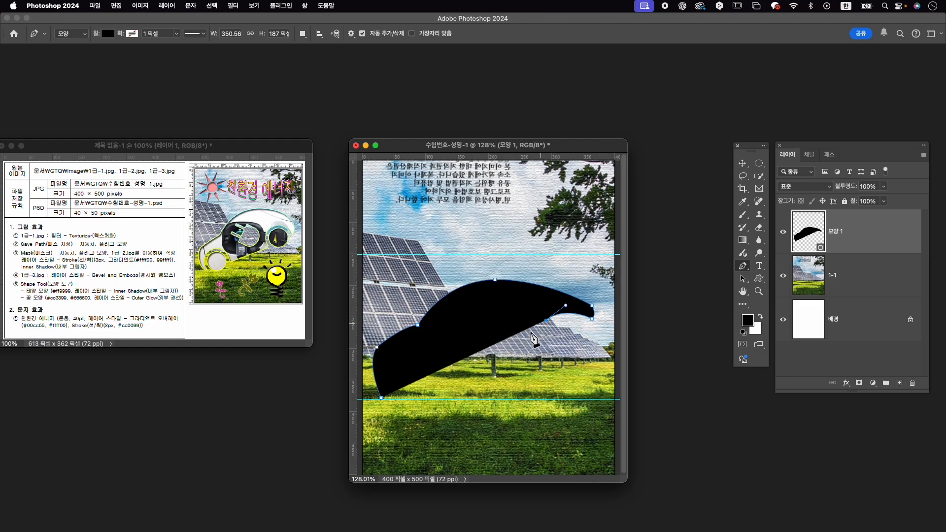
click(537, 355)
drag(547, 369, 542, 366)
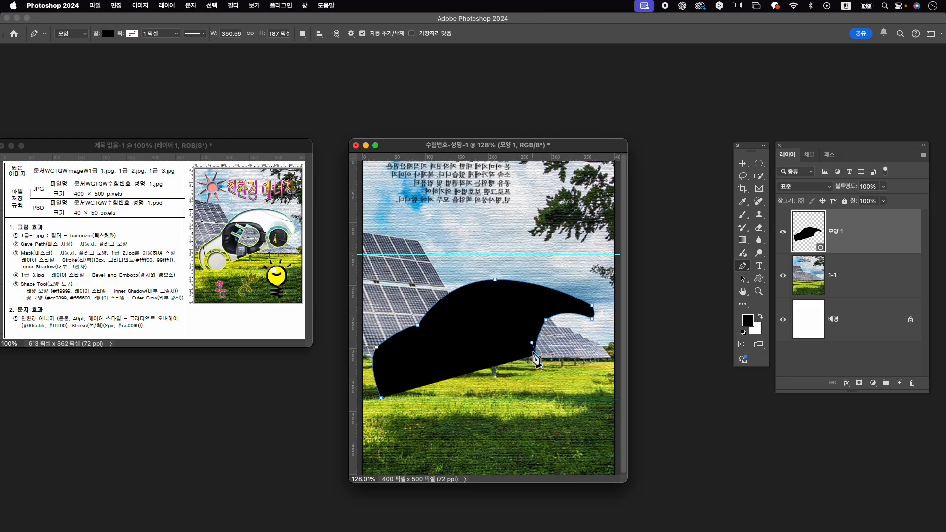
click(474, 379)
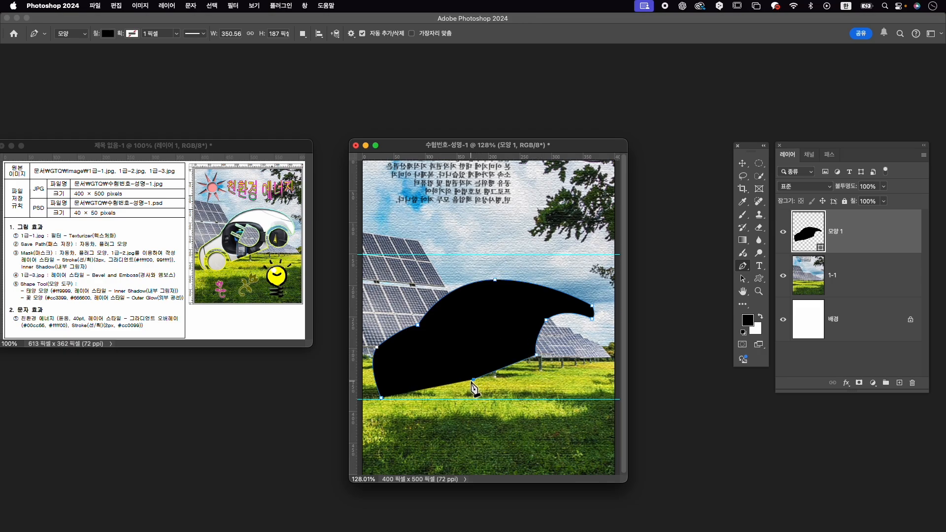
click(421, 365)
drag(420, 366, 393, 378)
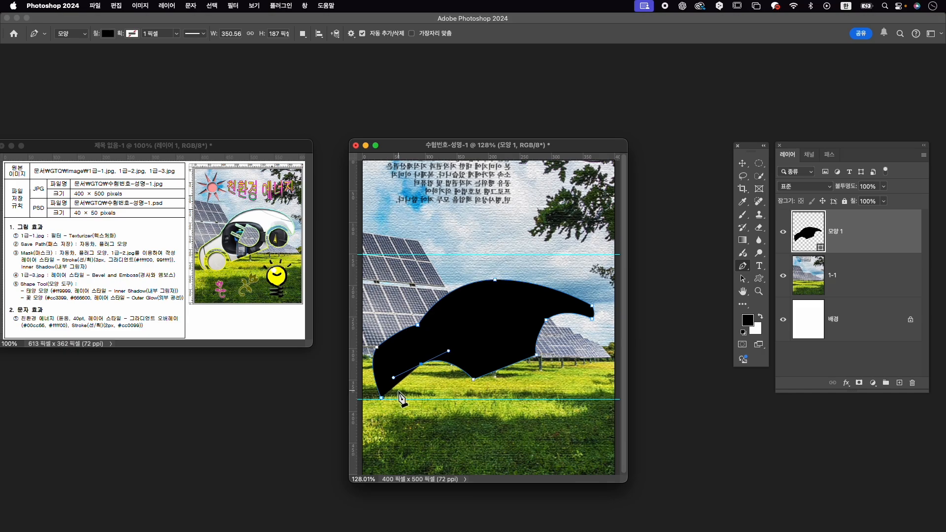
click(390, 397)
click(382, 398)
Adjust the anchor point at the car body's lower-left tip with the Direct Selection tool and check the resulting silhouette.
key(a)
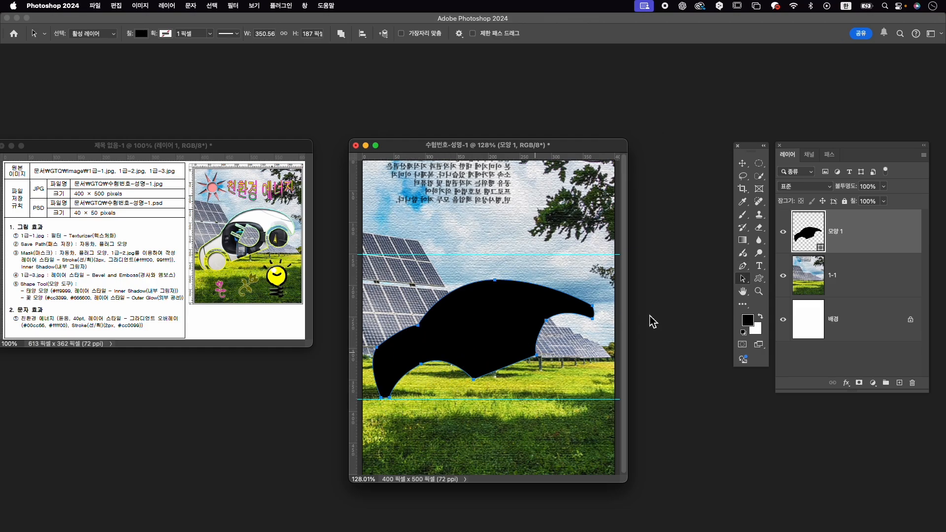
right_click(744, 280)
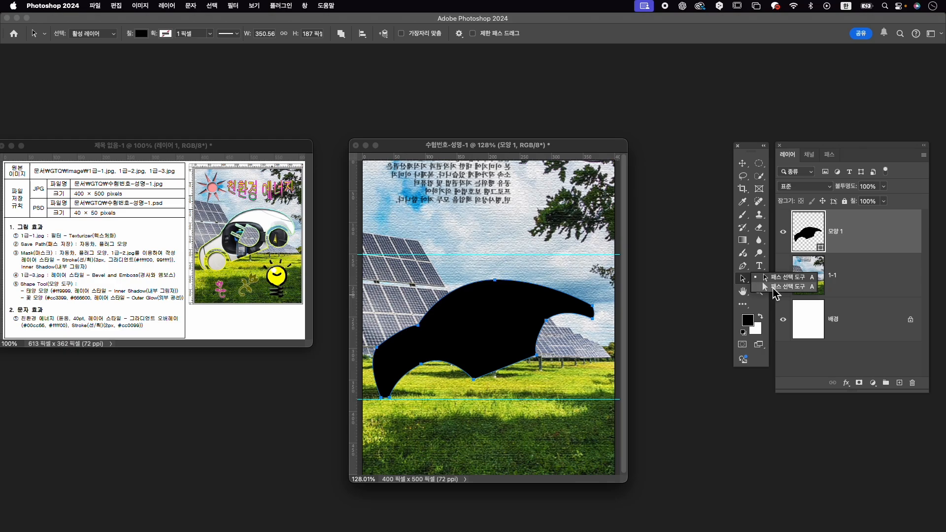
click(774, 288)
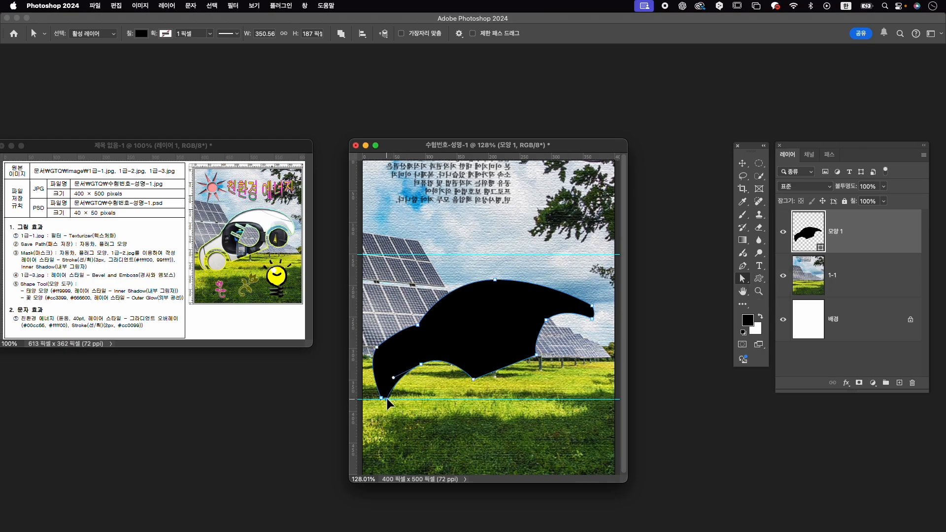
drag(387, 400, 381, 394)
click(870, 281)
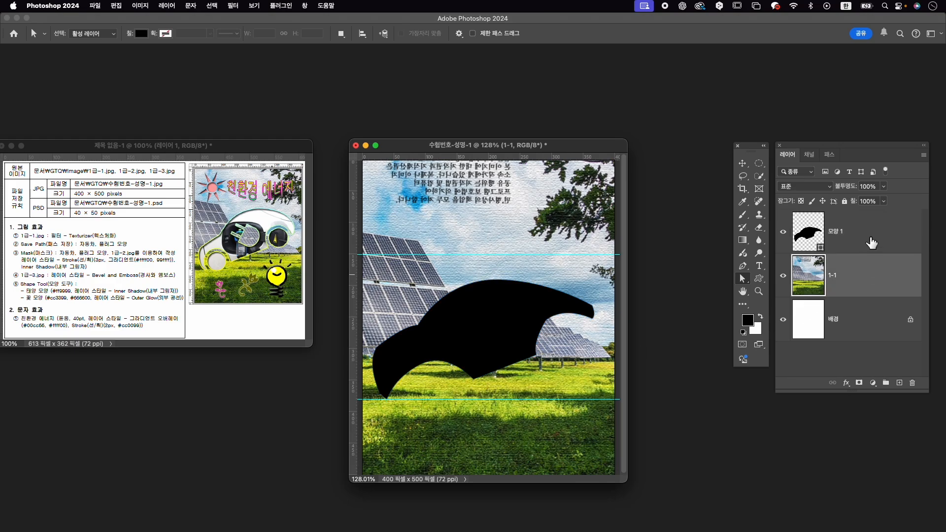
click(872, 238)
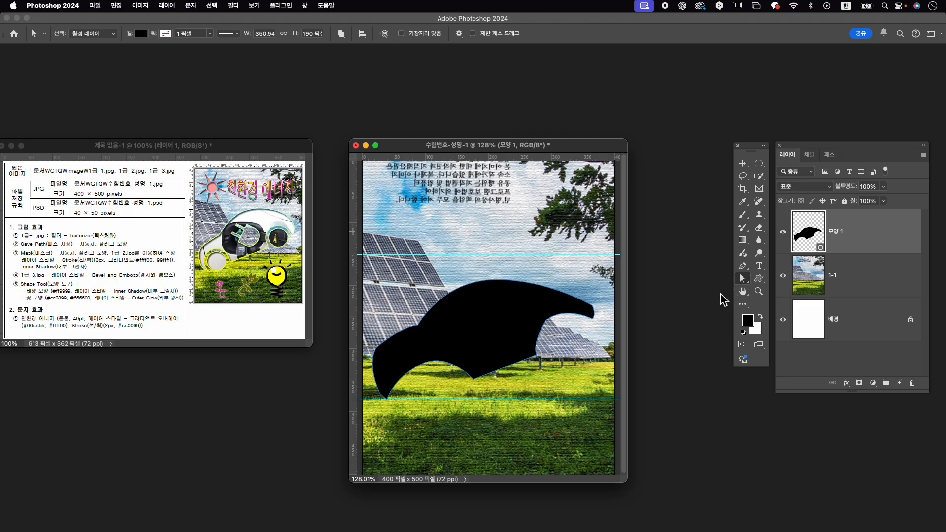
Draw a 74 px circle as a wheel under the car's left wheel arch with the Ellipse tool.
click(758, 278)
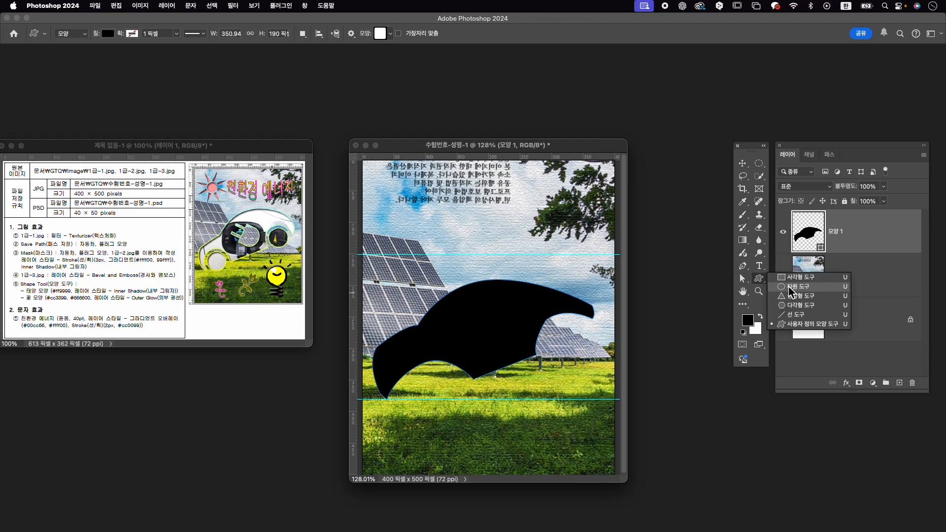
click(791, 286)
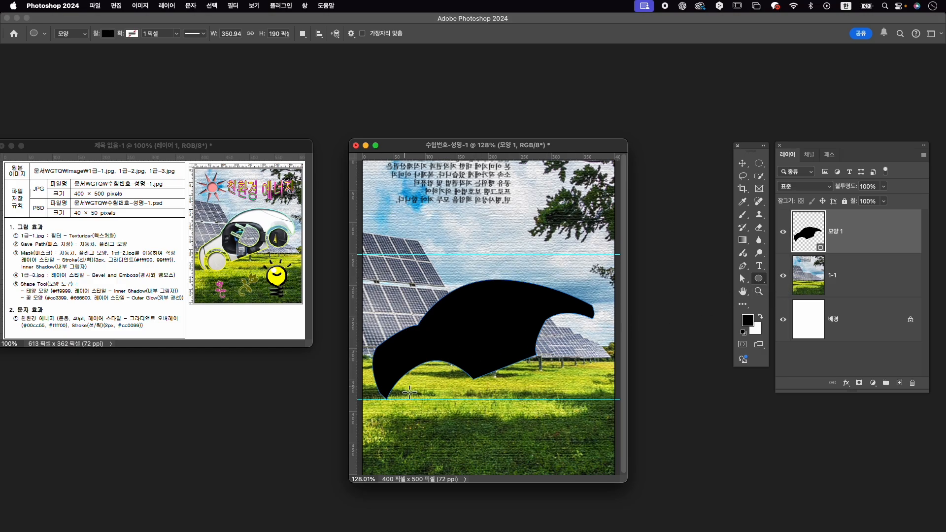
drag(433, 391, 457, 416)
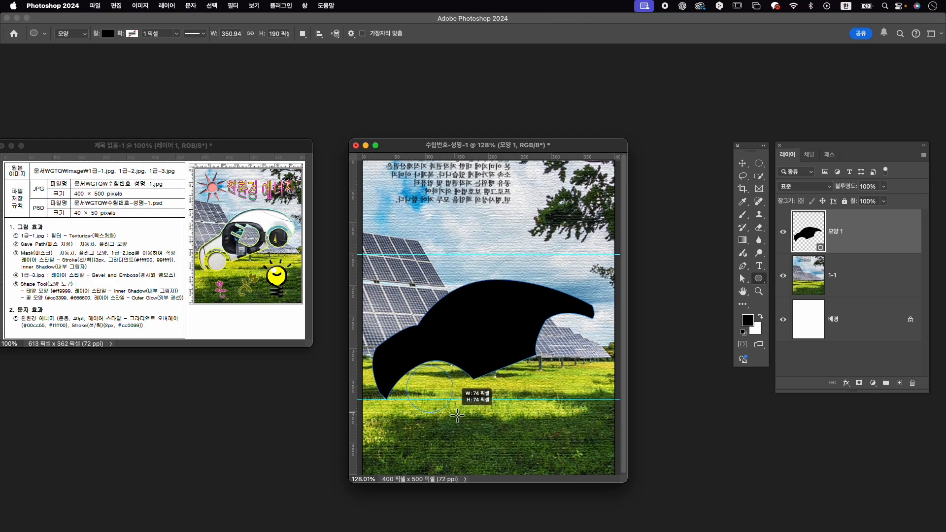
drag(454, 413, 454, 413)
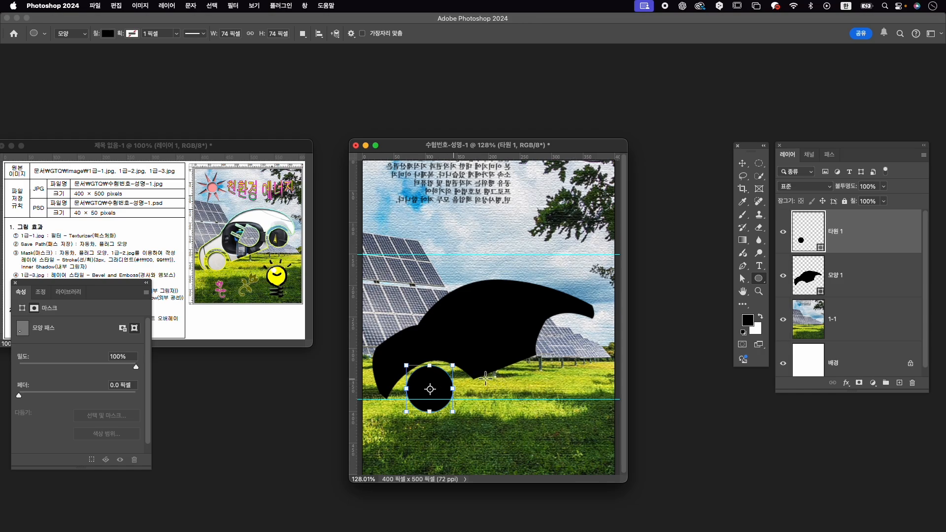
click(847, 240)
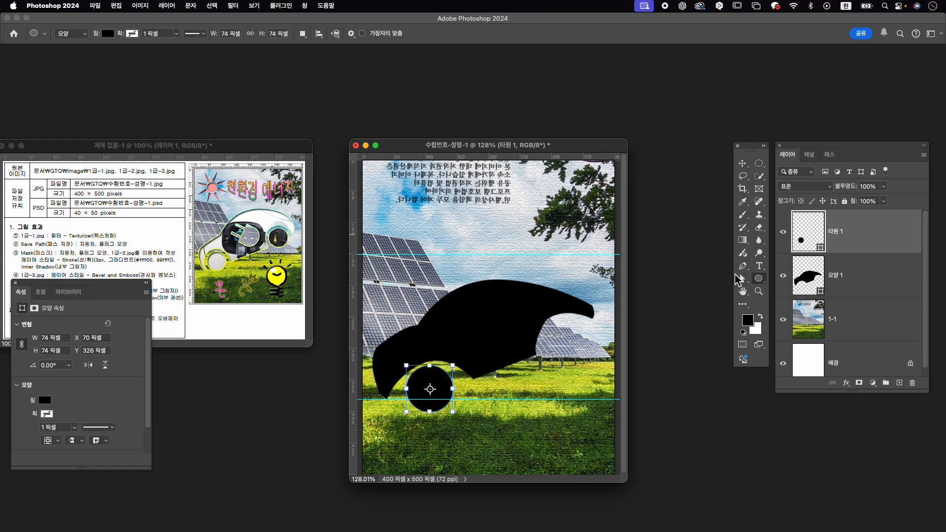
key(Return)
Duplicate the wheel circle and move the copy into the car's right wheel arch.
key(super+j)
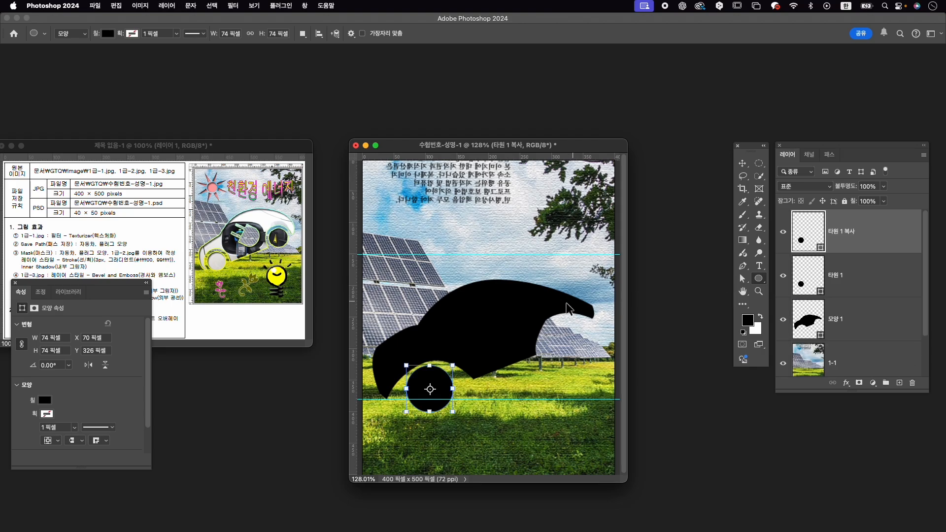
key(super+t)
drag(433, 376, 569, 330)
key(Return)
key(u)
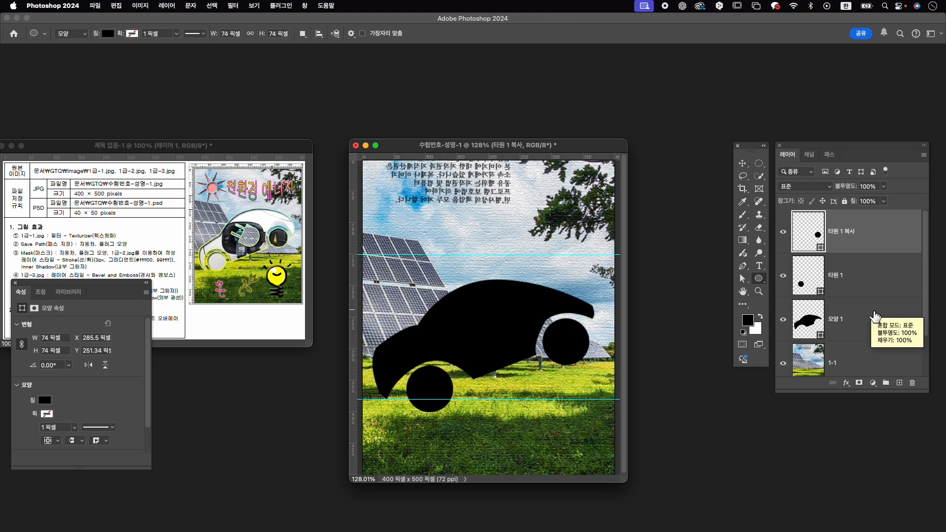
Merge the car body and both wheel shapes into one shape layer and check it by toggling its visibility.
shift+click(870, 319)
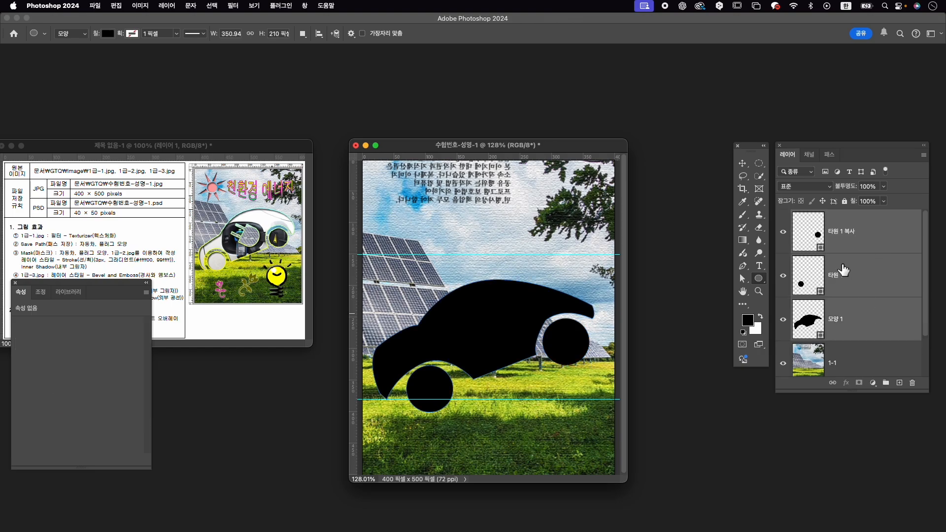
click(868, 242)
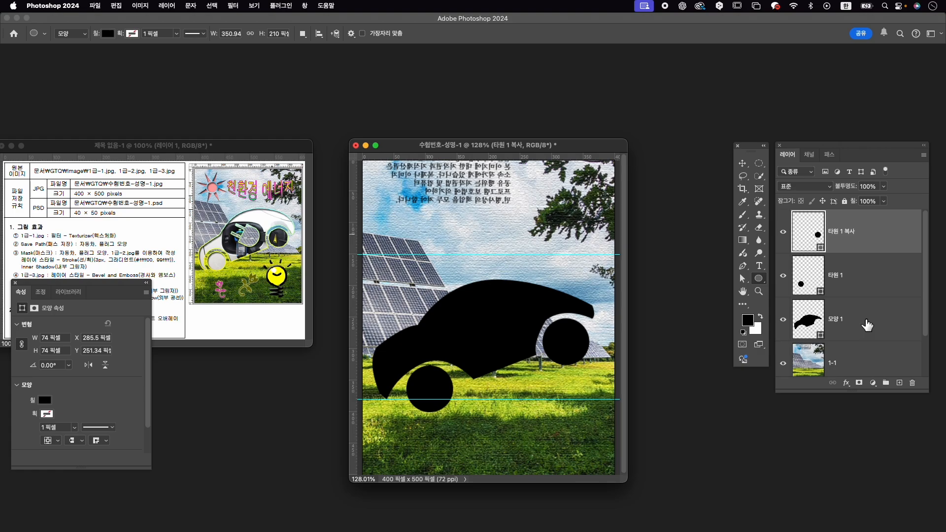
shift+click(867, 326)
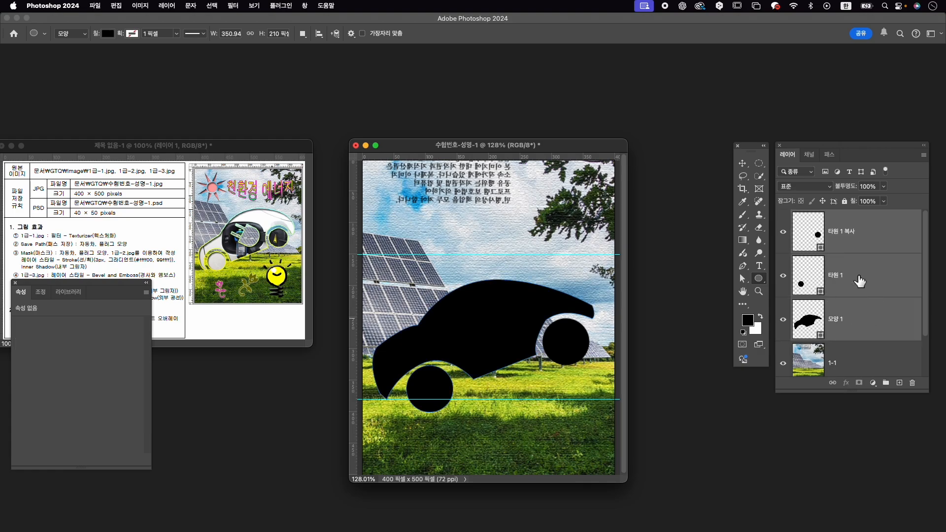
right_click(876, 318)
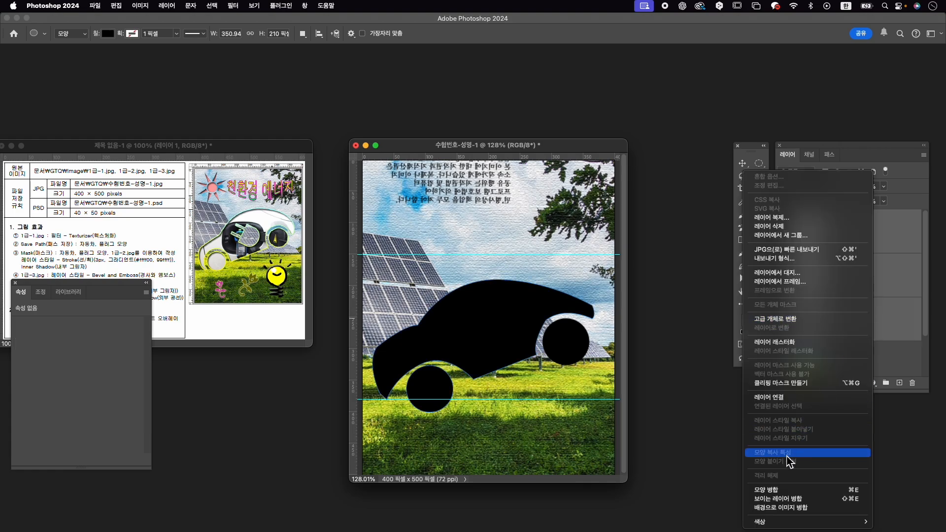
click(793, 490)
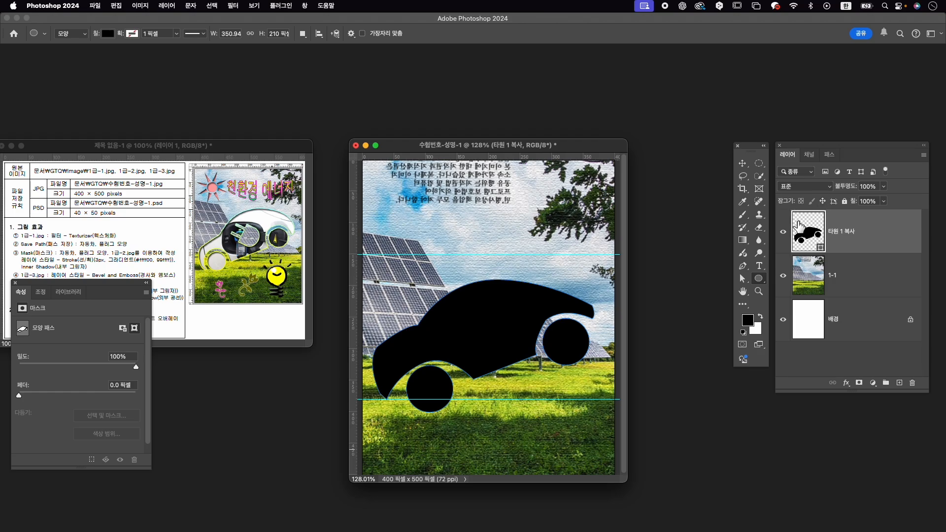
click(783, 233)
click(783, 234)
Widen the gaps around the wheels by moving the left wheel arch's anchor point and the underside corner points with the Direct Selection tool.
key(a)
click(742, 279)
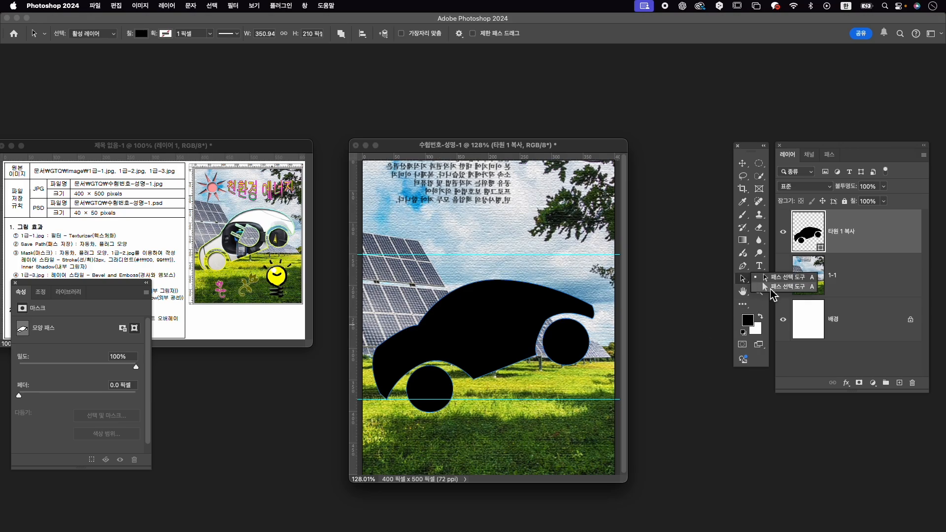
click(771, 290)
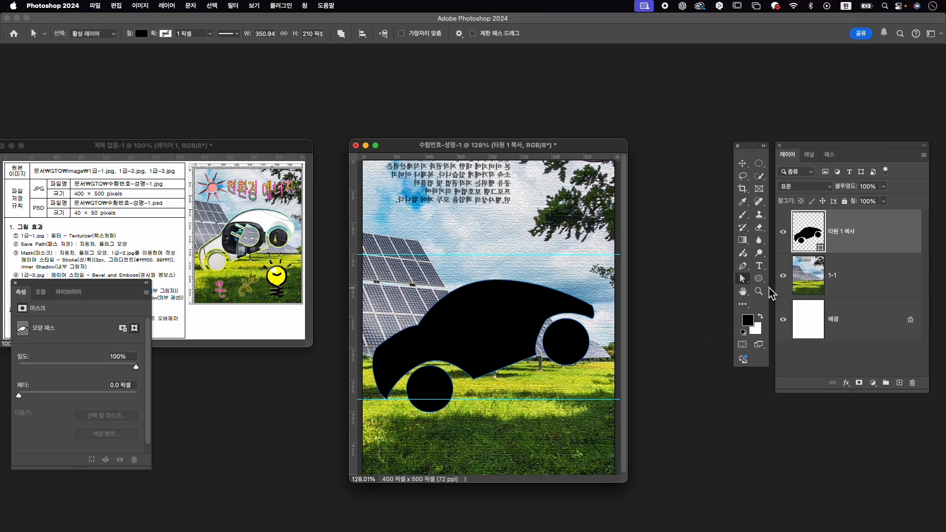
click(743, 282)
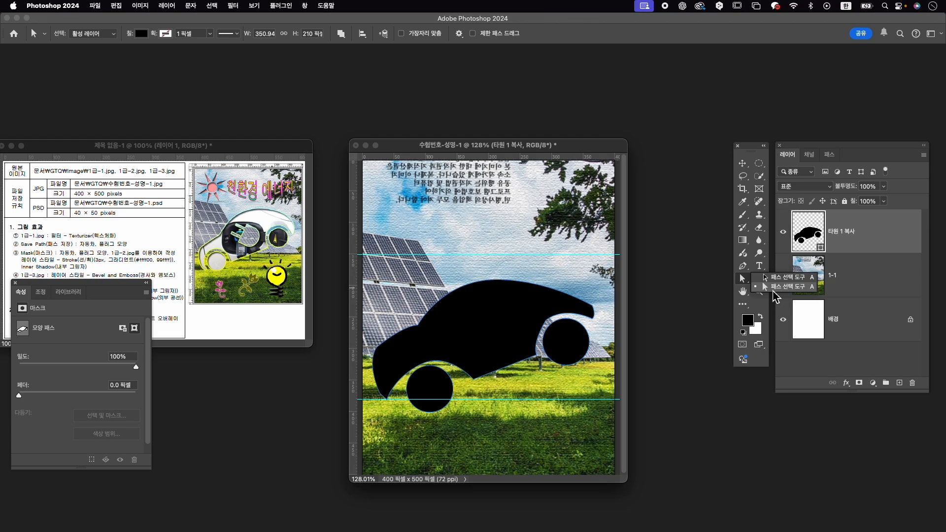
click(785, 277)
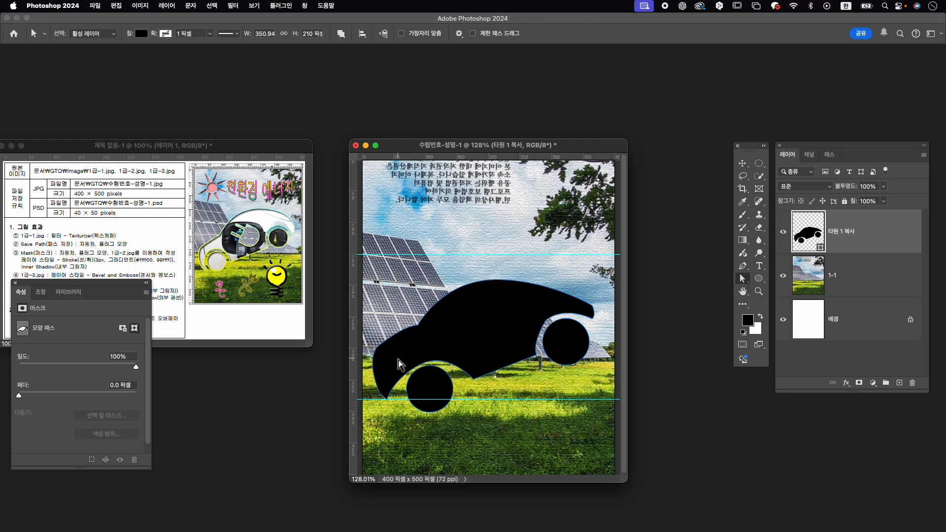
click(401, 393)
drag(403, 397, 397, 393)
click(423, 391)
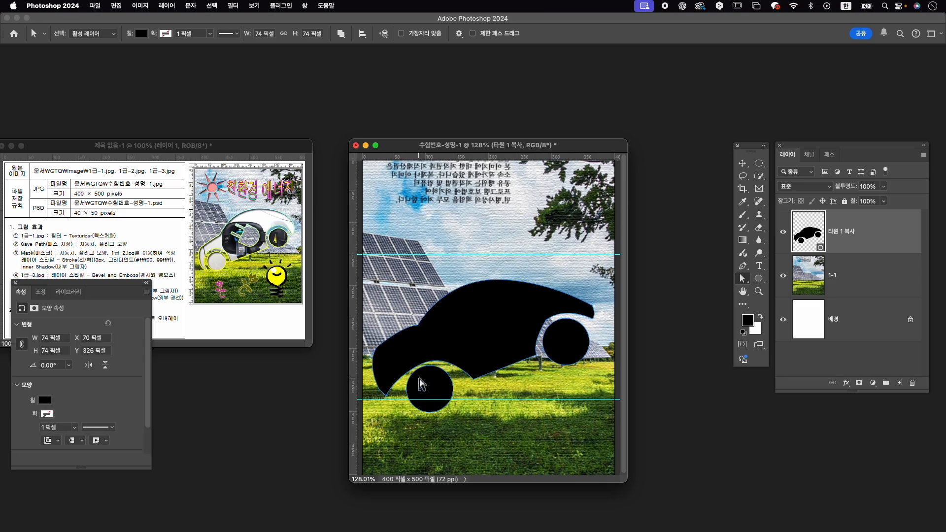
click(419, 368)
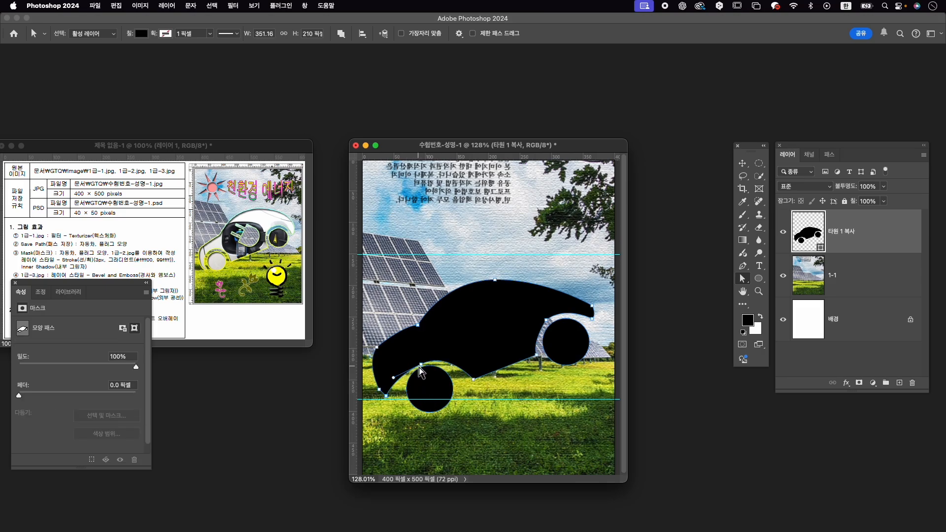
drag(422, 365, 412, 358)
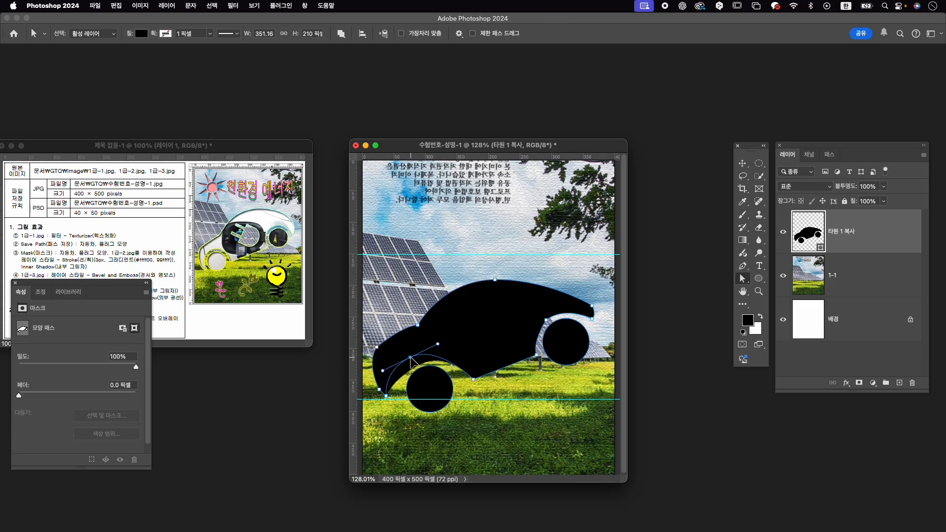
drag(475, 380, 462, 377)
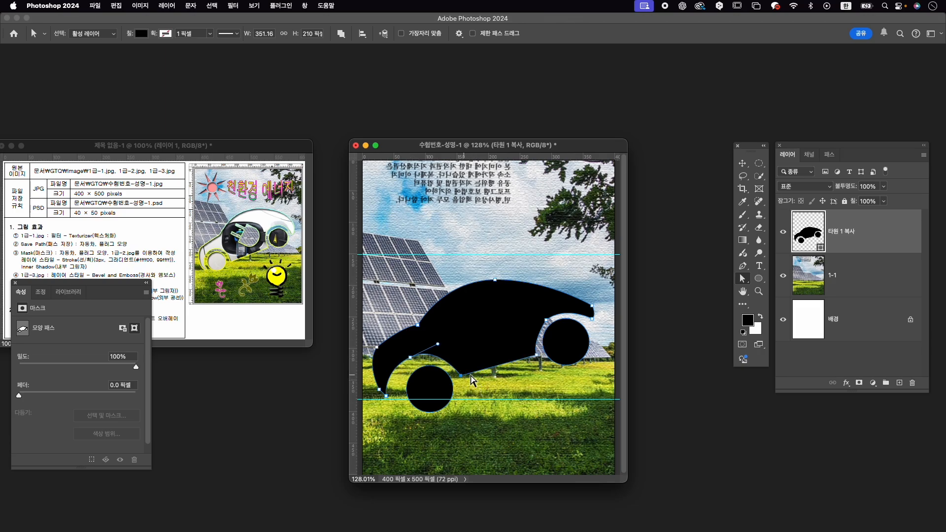
drag(536, 356, 534, 350)
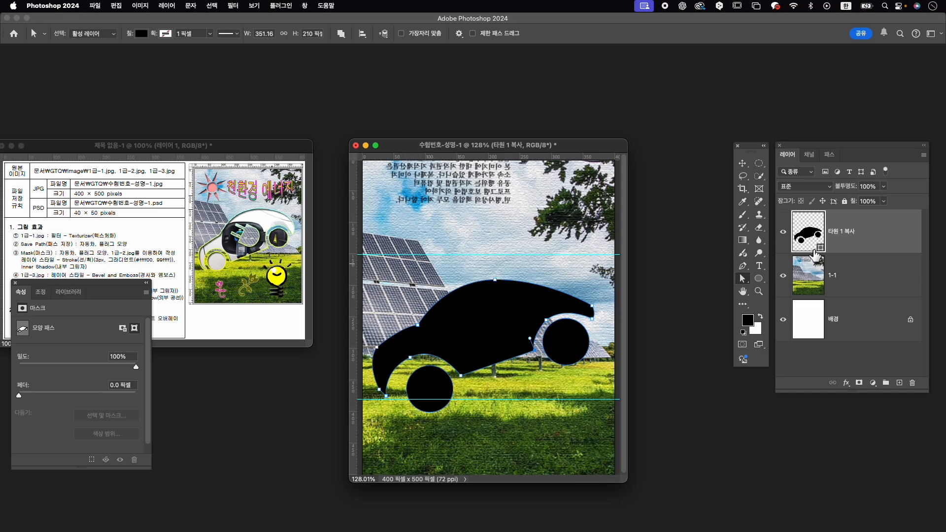
Move the left wheel circle up and to the left into the reshaped wheel arch with the Path Selection tool.
click(742, 279)
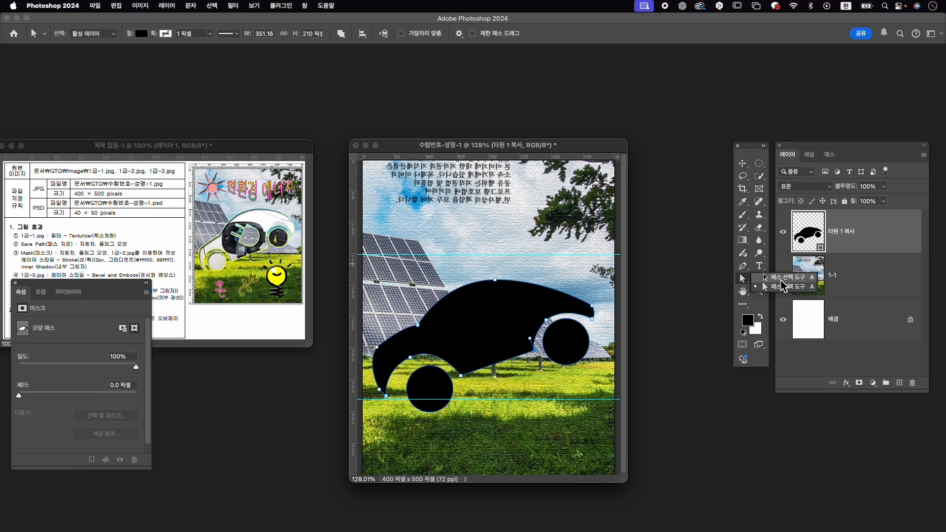
click(778, 291)
drag(425, 393, 426, 378)
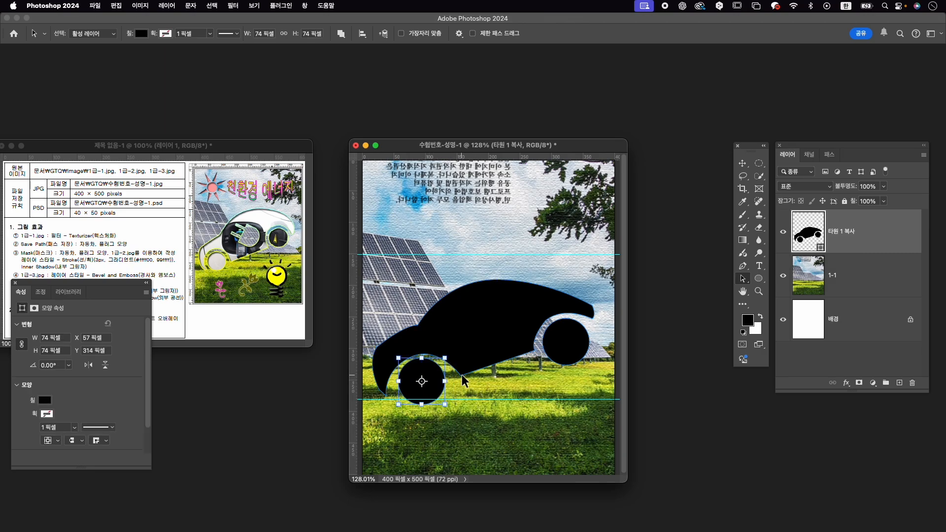
key(Return)
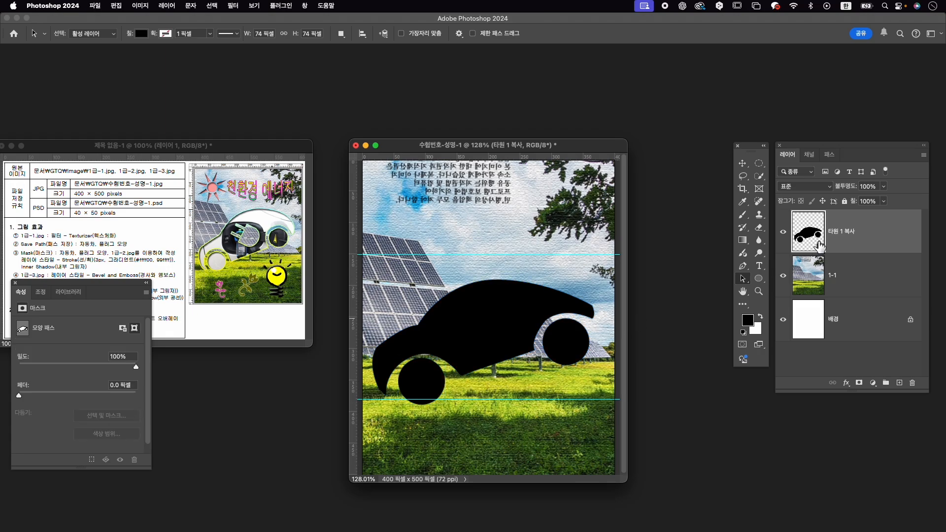
Refine the left wheel arch by shifting its right-hand underside corner slightly left and lengthening the curve handle at the arch's top.
click(459, 373)
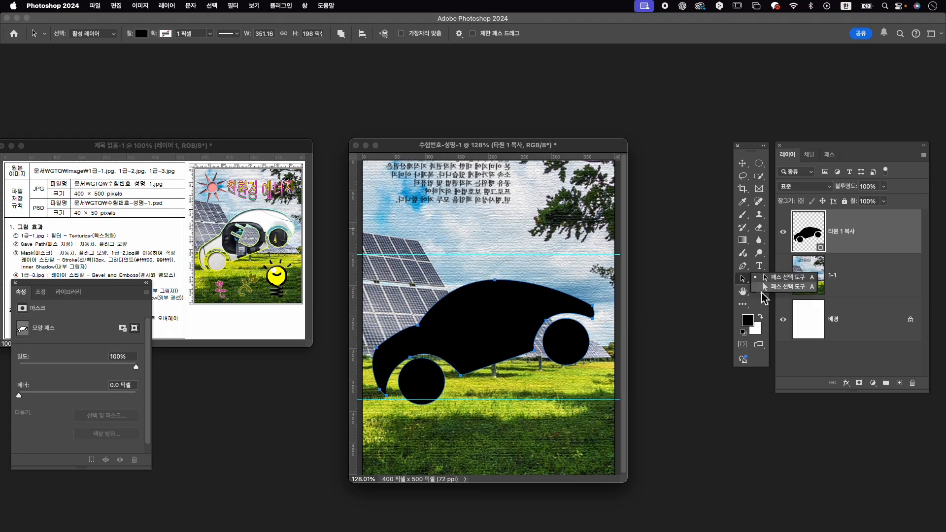
click(745, 280)
click(778, 287)
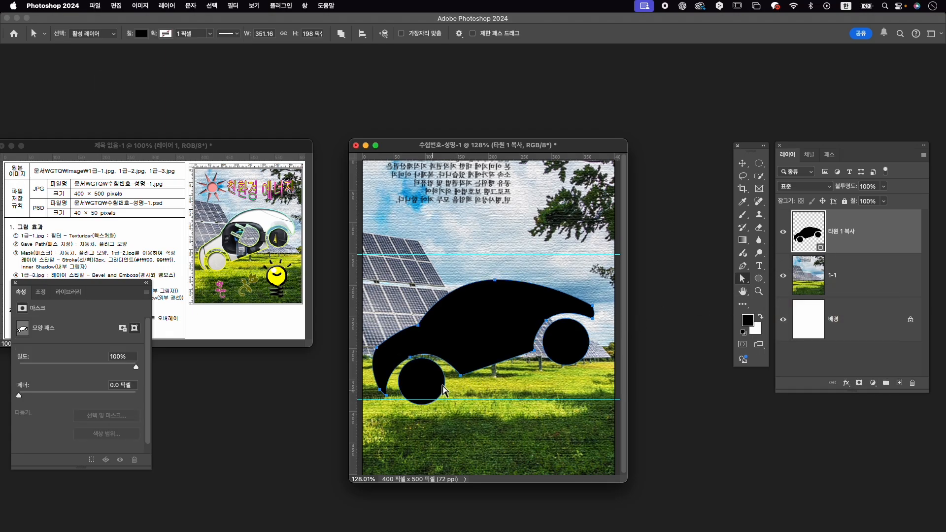
drag(460, 377, 455, 378)
drag(438, 343, 443, 344)
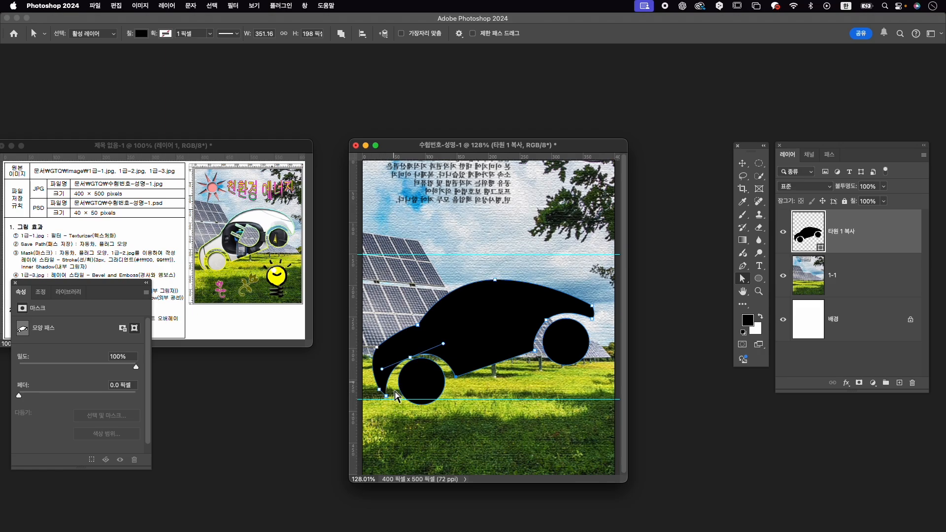
Reshape the curve at the car body's lower-left tip with the Convert Point tool and check the silhouette without its path outline.
click(743, 267)
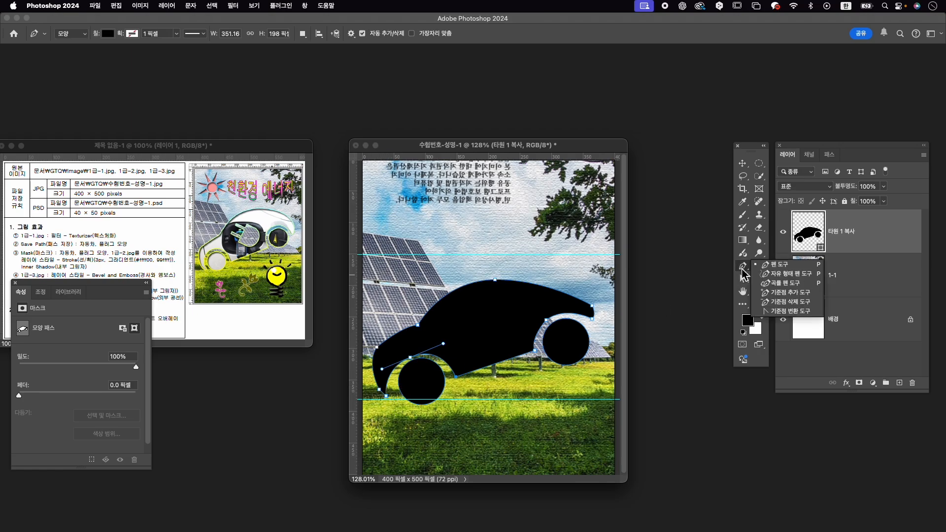
click(808, 312)
drag(385, 395, 394, 389)
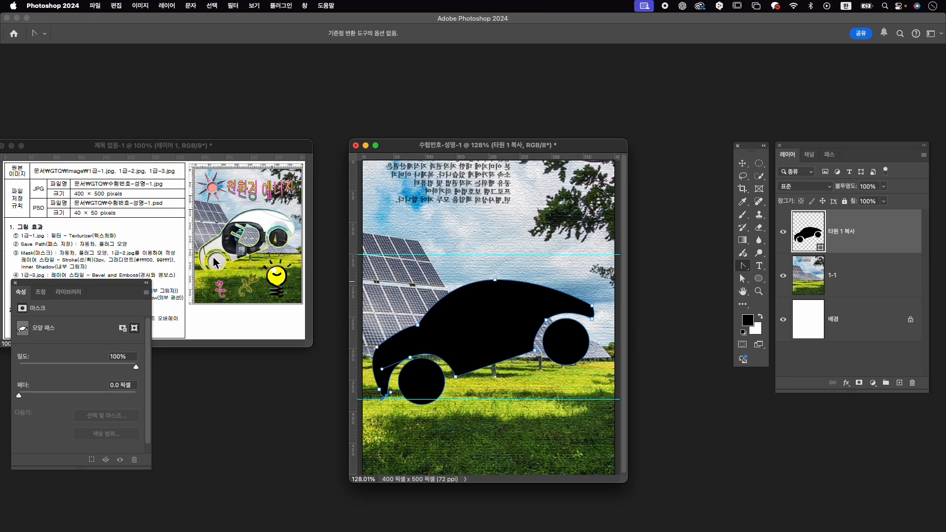
click(879, 288)
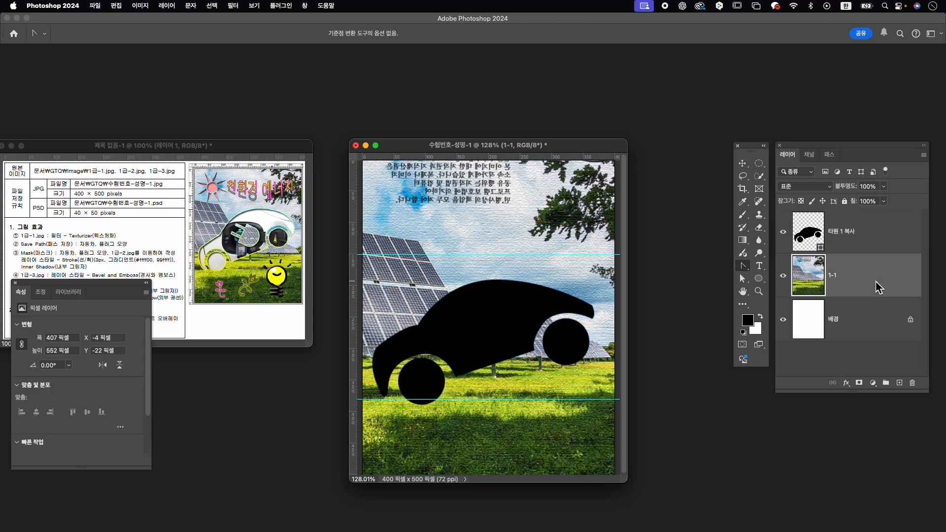
click(876, 237)
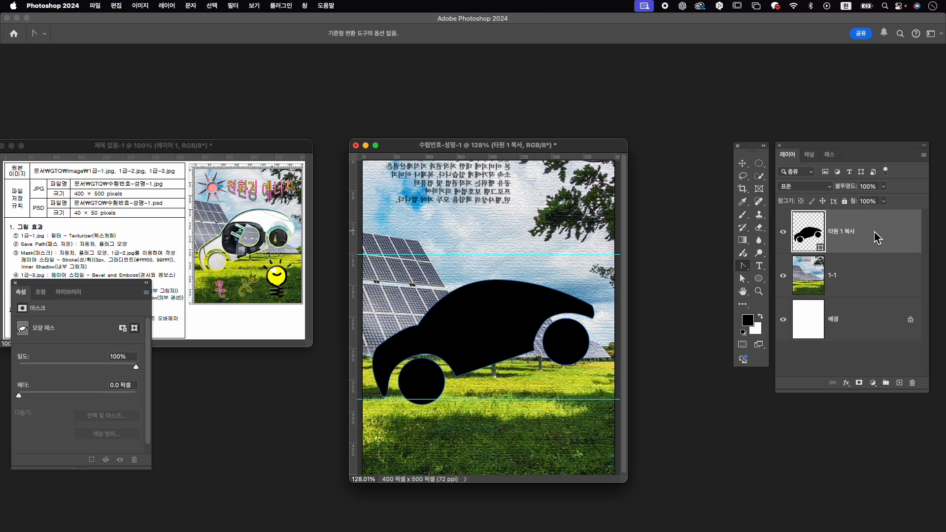
With the Pen tool set to Subtract Front Shape, draw the upper prong and curved right side of a plug cutout inside the car body.
click(743, 266)
click(771, 265)
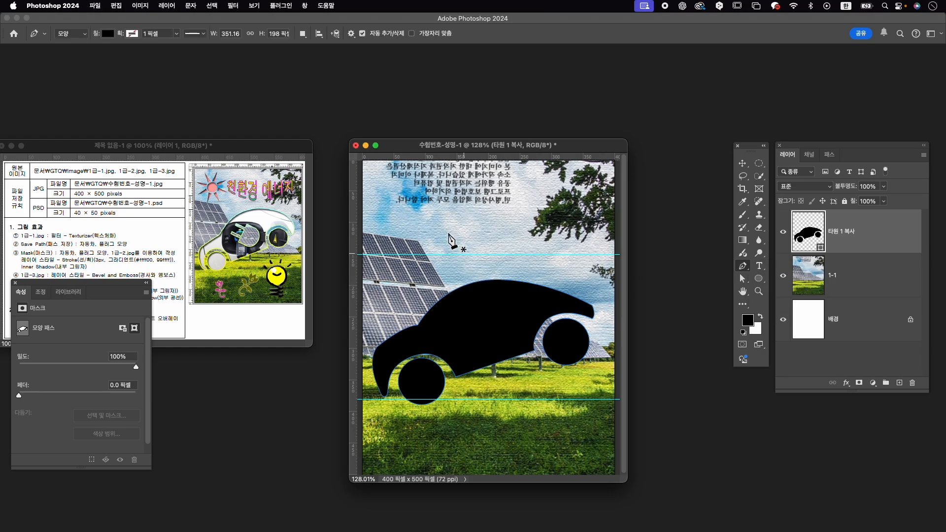
click(304, 35)
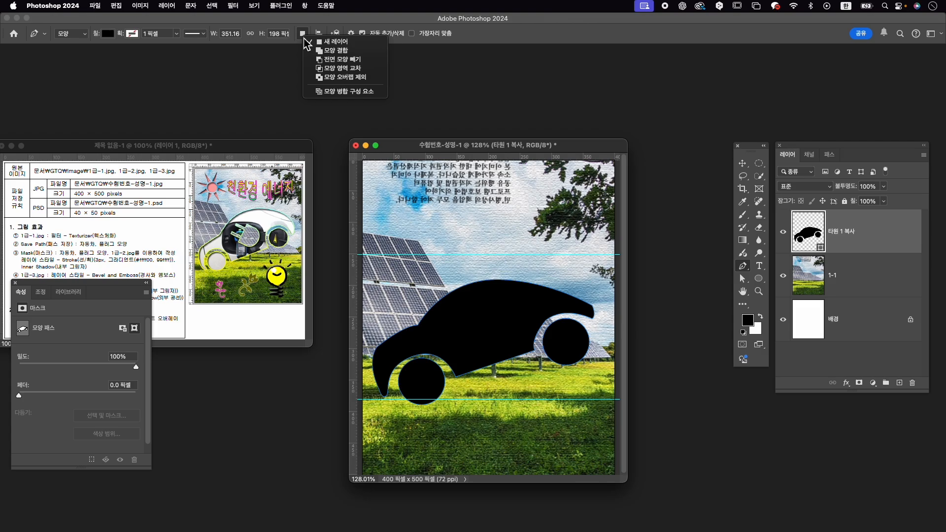
click(336, 59)
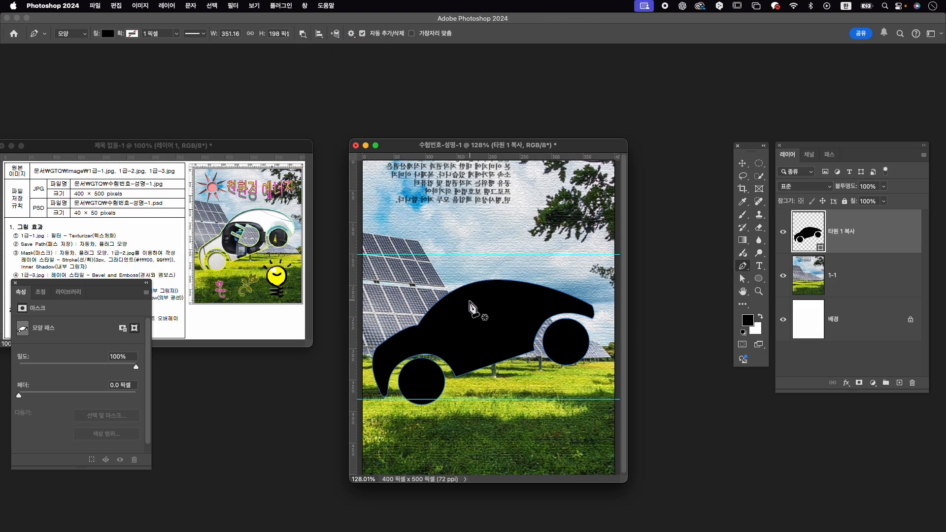
click(466, 300)
scroll(488, 331, up, 3)
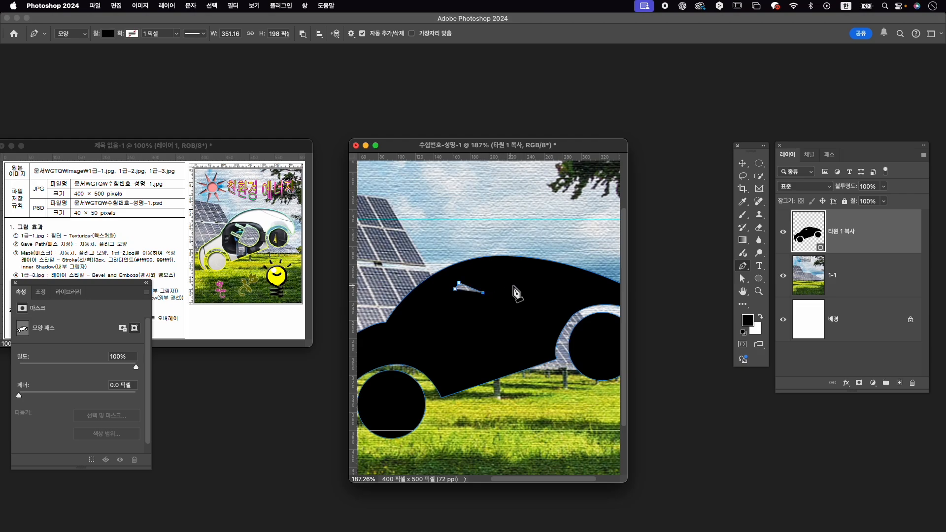
click(496, 276)
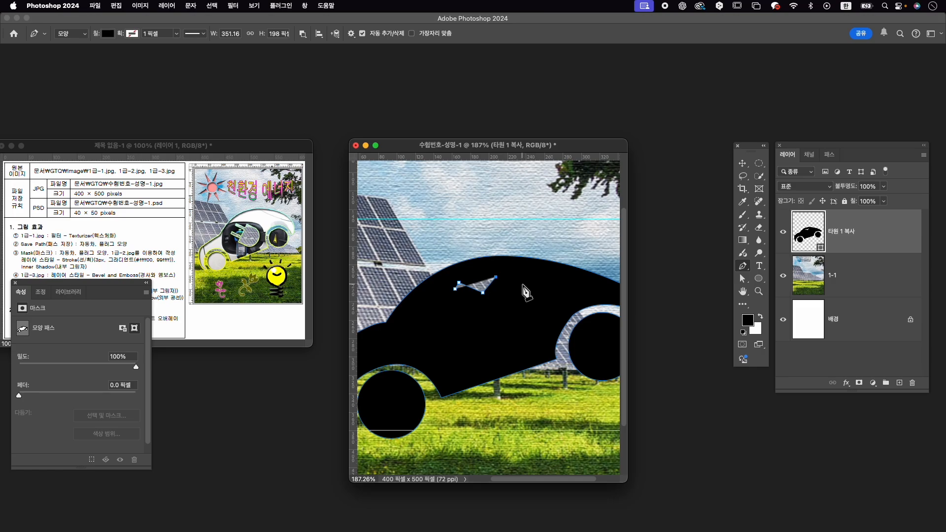
click(522, 285)
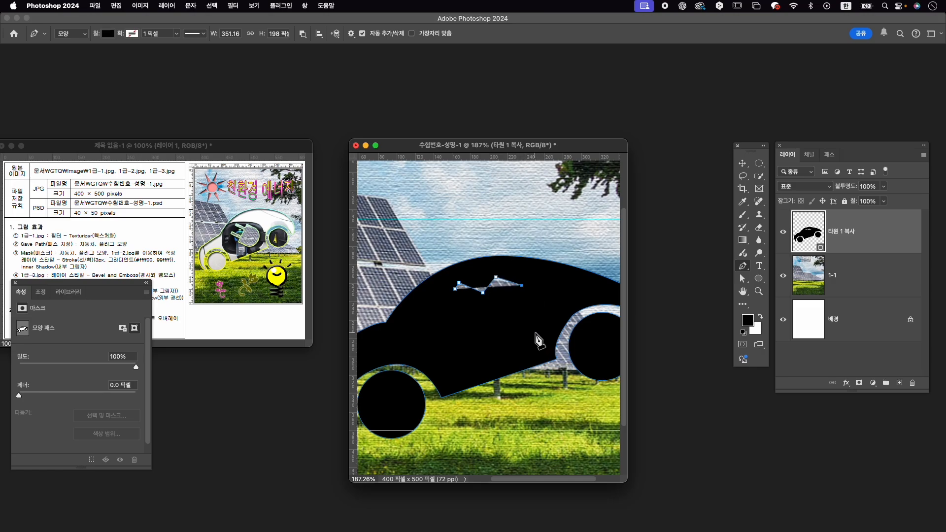
click(534, 331)
drag(528, 336, 520, 356)
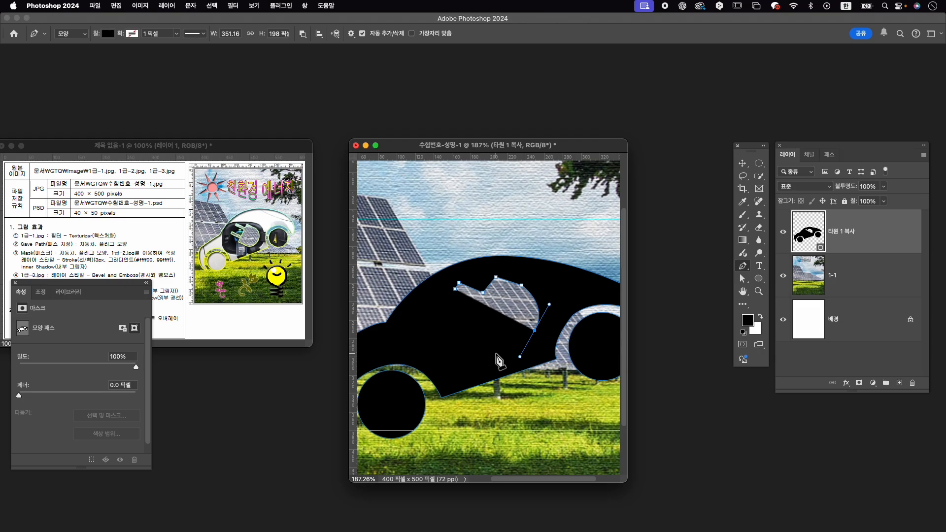
Complete the plug cutout with the Pen tool by drawing its lower edge, lower prong and the notch between the prongs, closing the path.
click(496, 352)
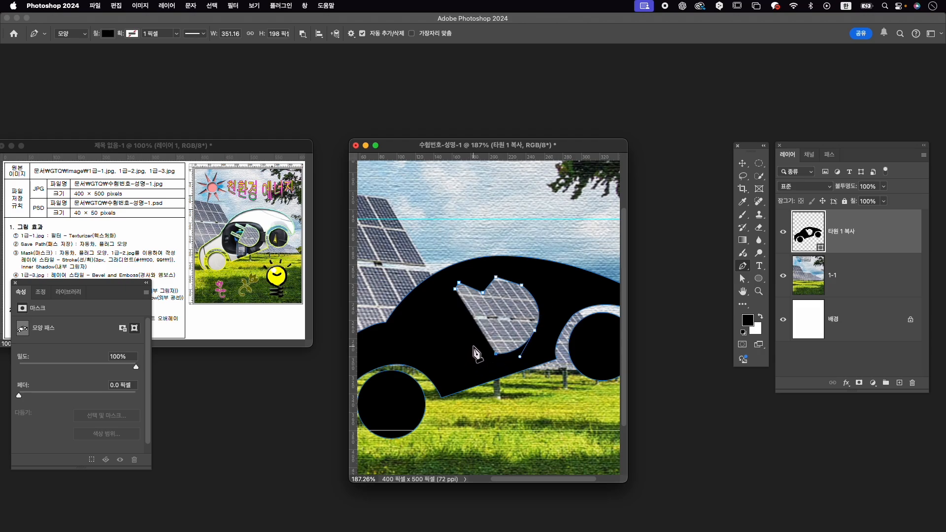
click(473, 345)
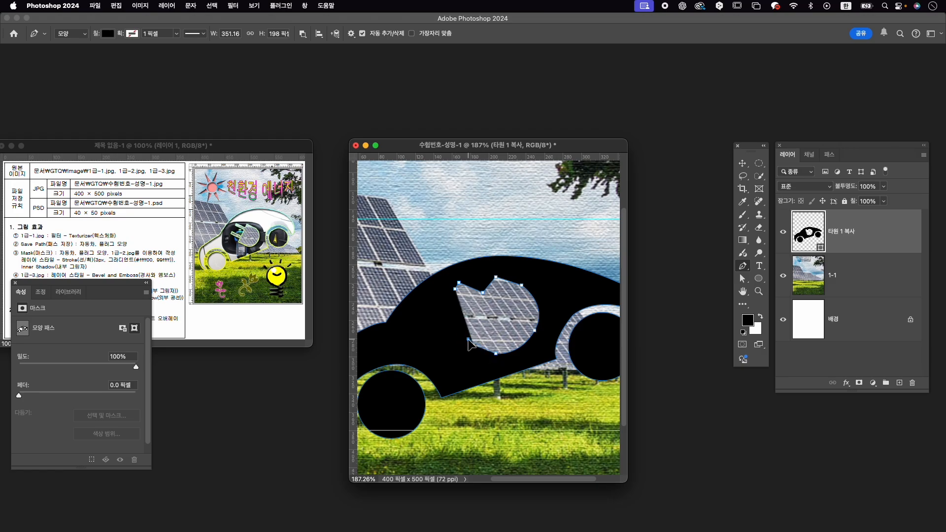
drag(467, 340, 467, 339)
drag(476, 318, 476, 318)
key(super+z)
drag(472, 331, 448, 313)
click(450, 306)
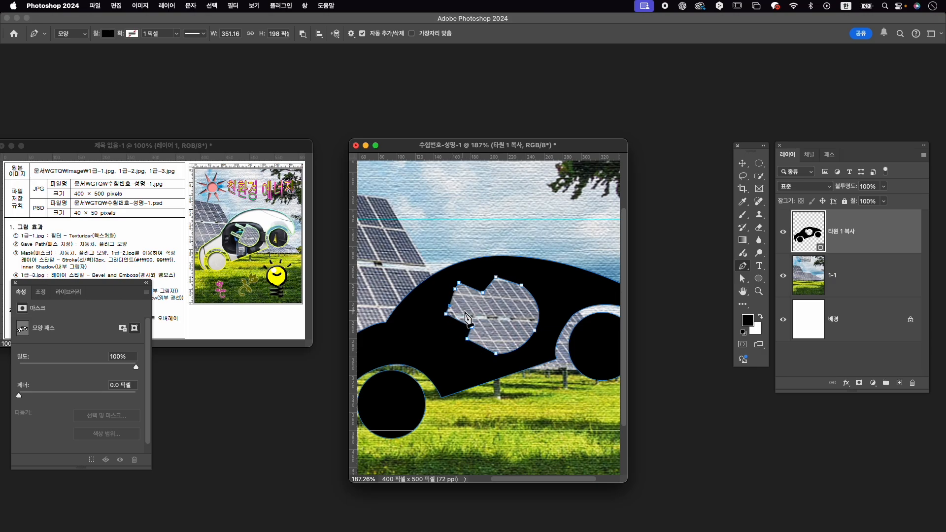
click(475, 317)
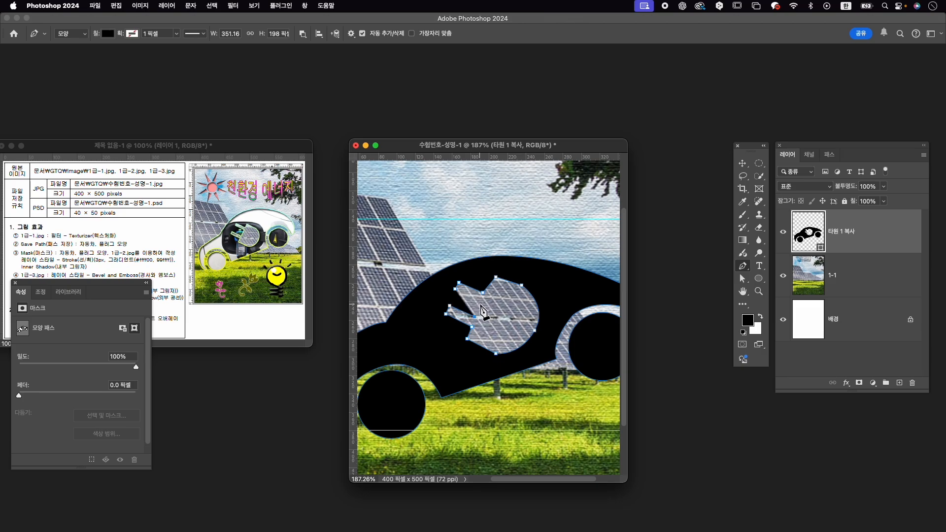
click(480, 302)
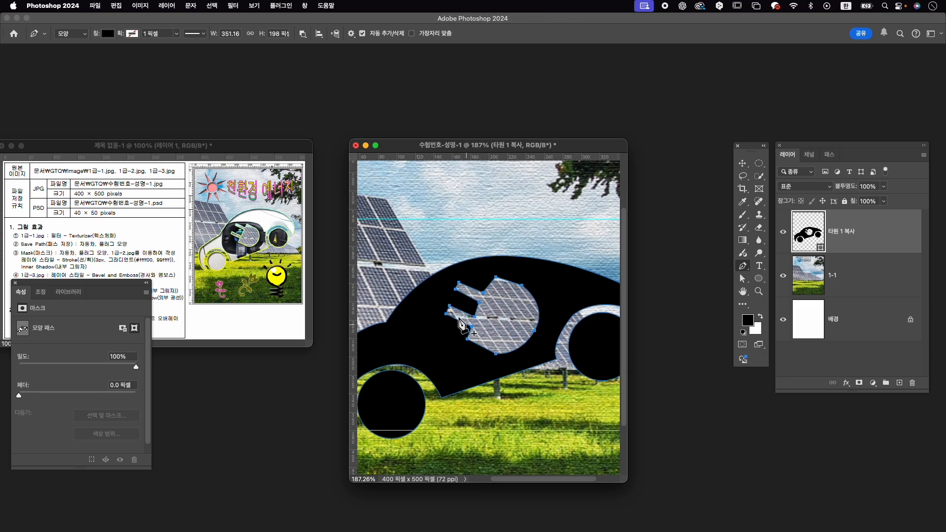
Fine-tune the plug cutout's anchor points with the Direct Selection tool and check the whole car without its path outline.
key(a)
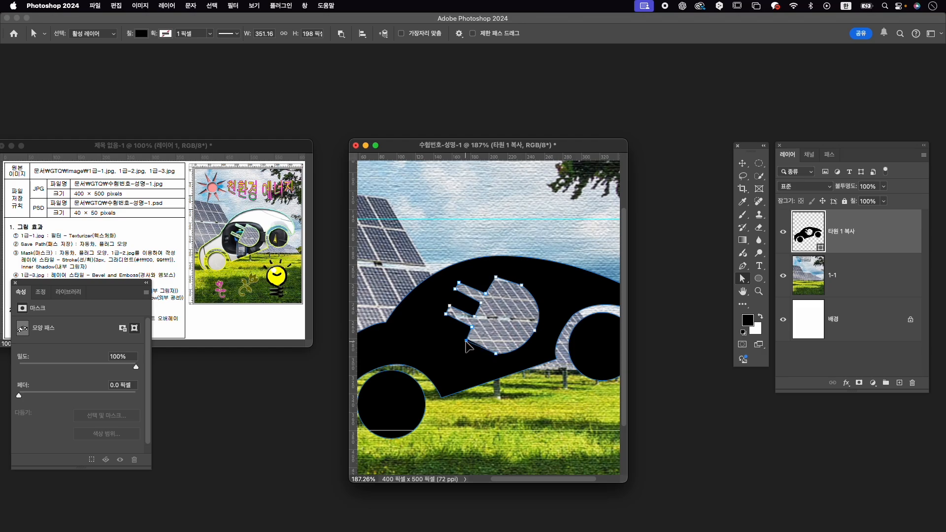
scroll(527, 345, down, 1)
scroll(527, 345, down, 3)
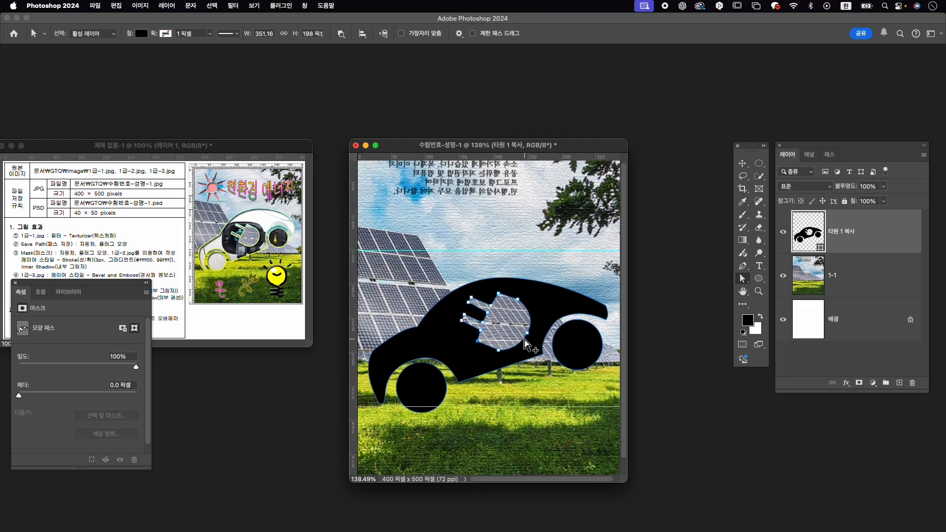
click(893, 280)
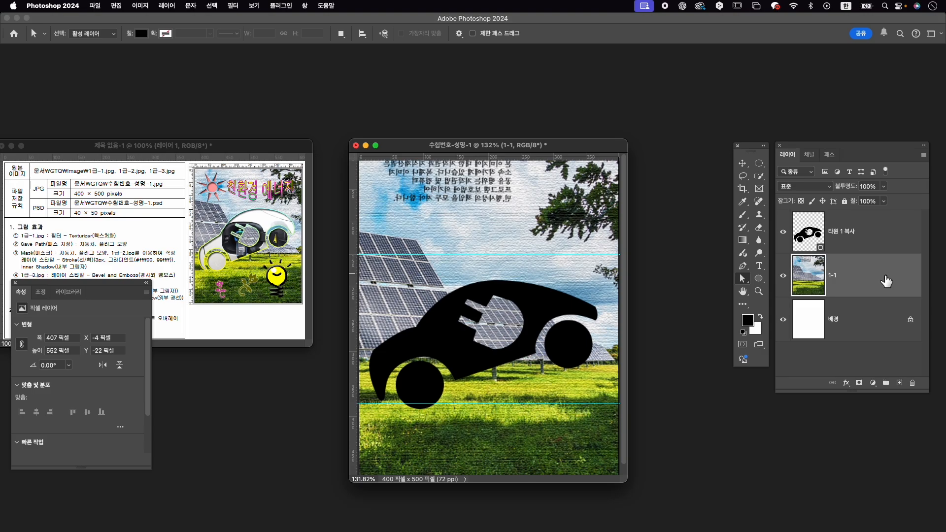
Save the car-and-plug layer's shape path under the name 자동차, 플러그 모양 and deselect all paths.
click(893, 240)
click(832, 156)
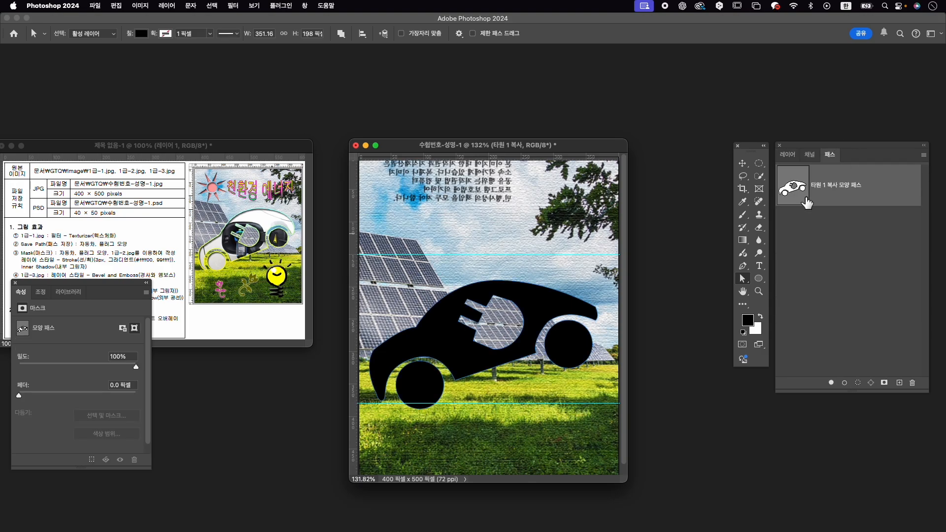
click(309, 6)
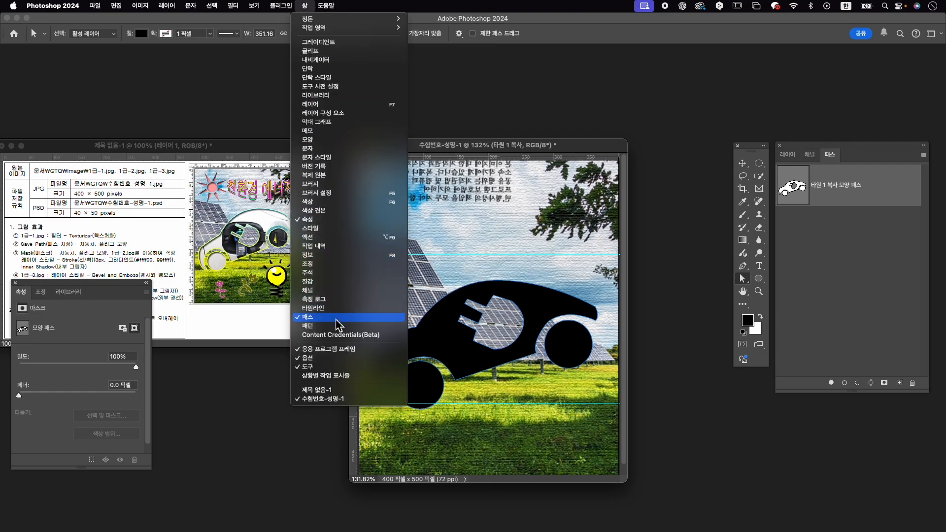
click(882, 204)
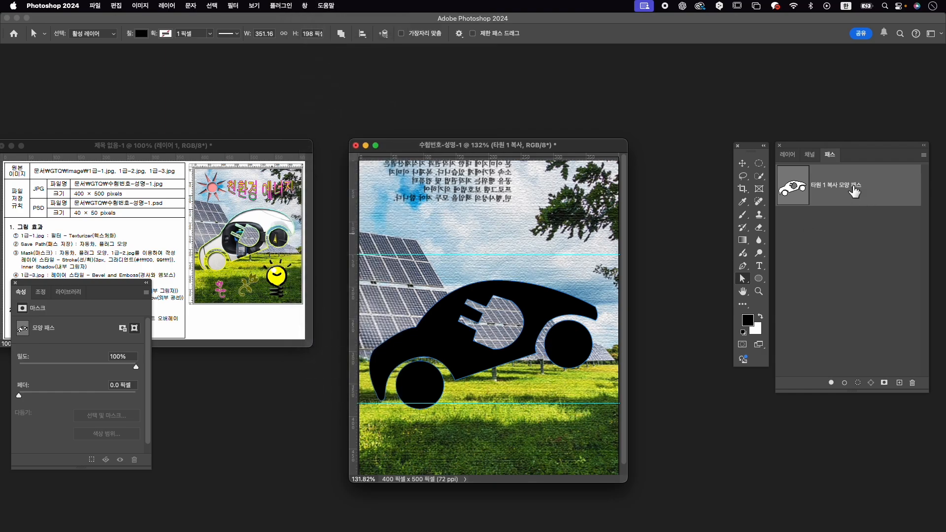
double_click(855, 191)
key(ctrl+space)
text(wkeh)
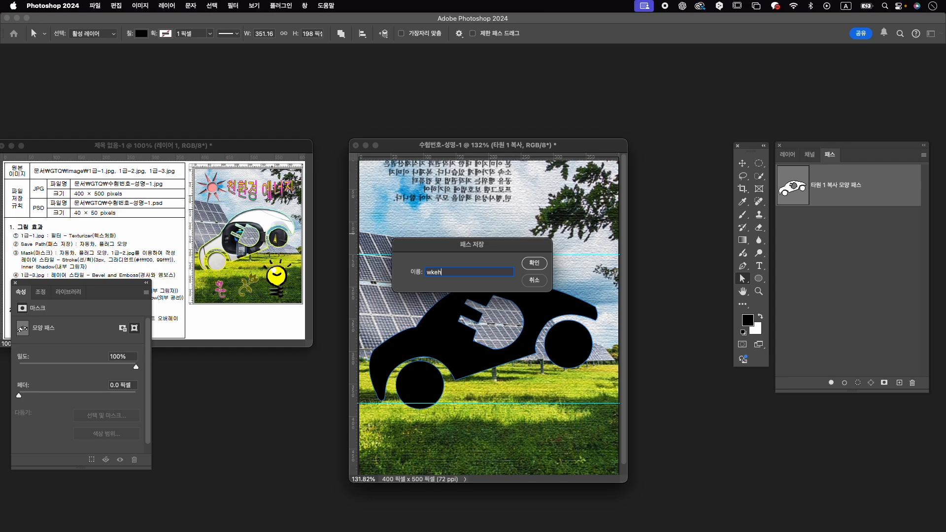
text(dc)
key(super+a)
key(ctrl+space)
text(ㅊ)
key(Return)
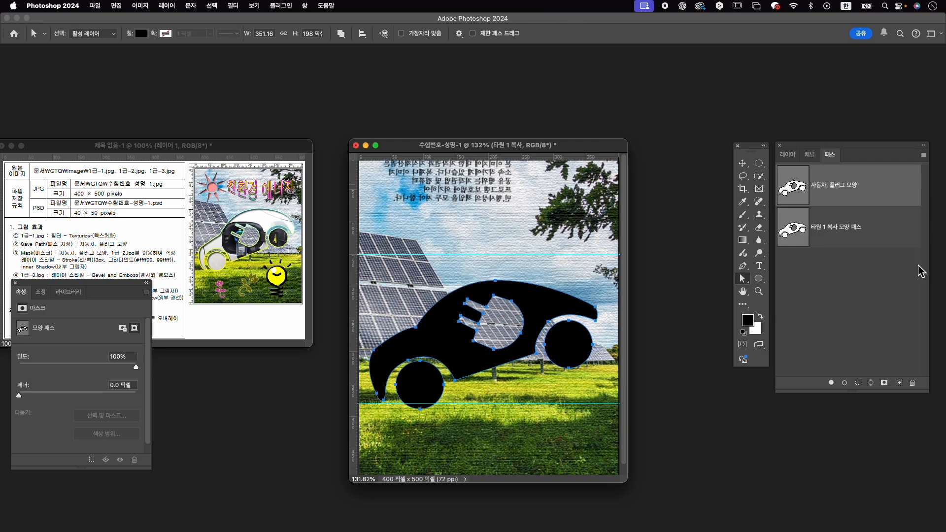
click(869, 303)
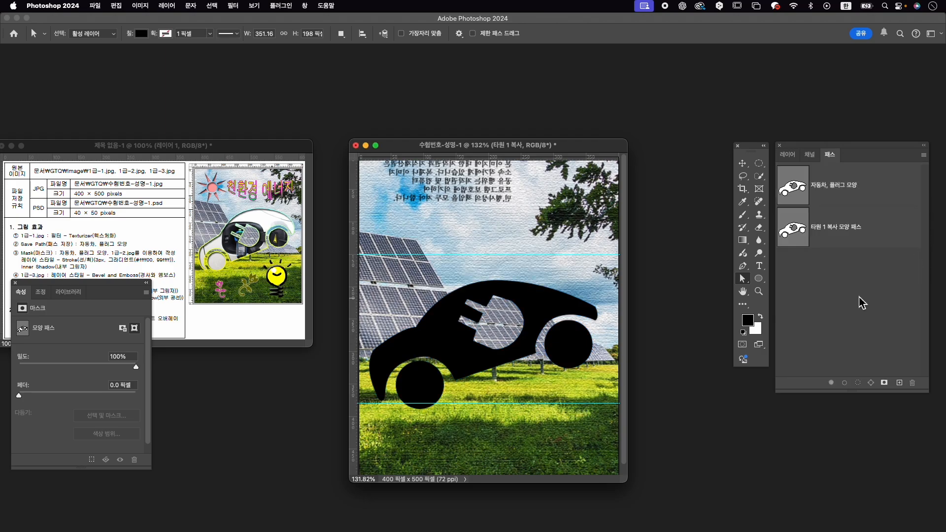
Open 1급-2.jpg from the Image folder, copy its photo into the poster above the car shape layer, and close the source file.
click(788, 155)
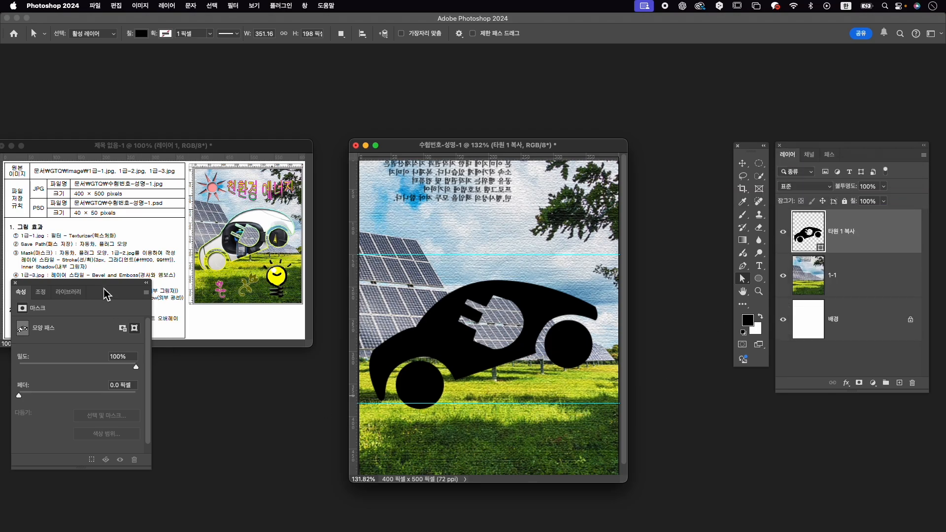
drag(102, 284, 111, 368)
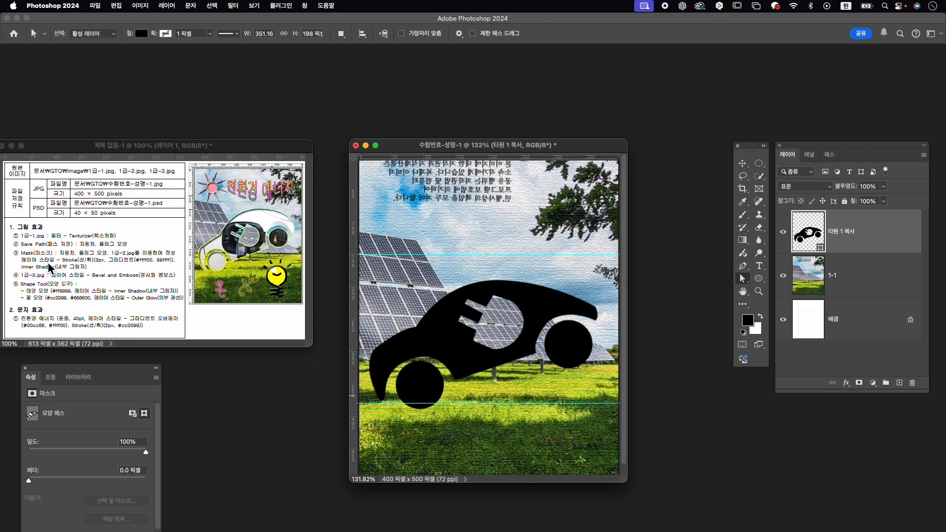
key(super+o)
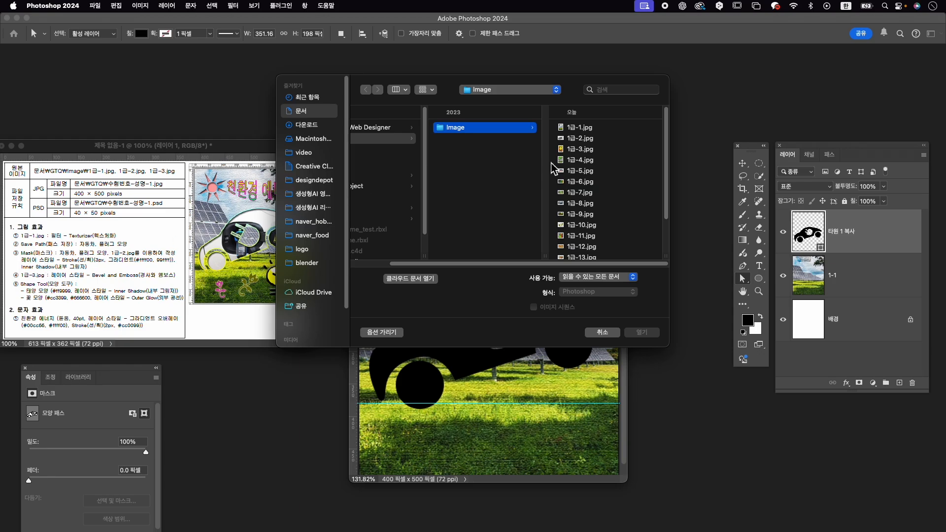
click(609, 139)
click(642, 333)
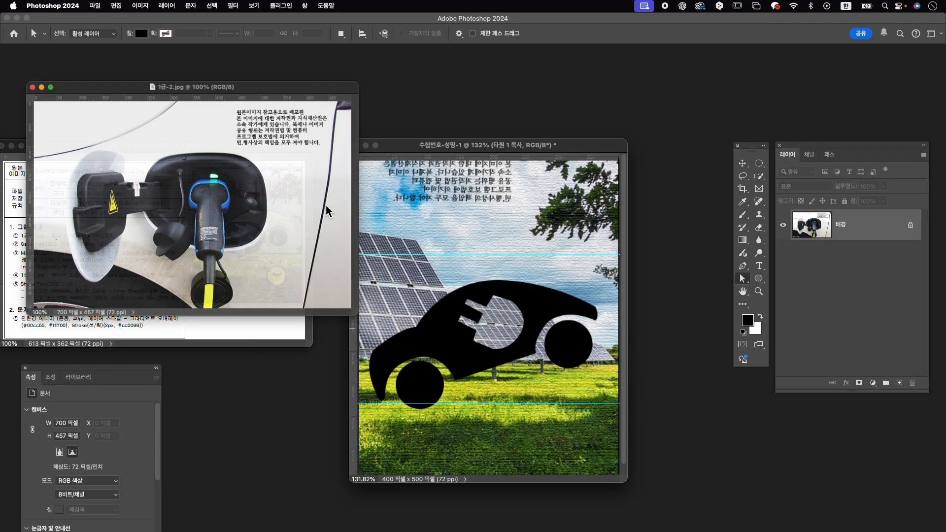
drag(207, 78, 258, 122)
key(v)
drag(283, 240, 492, 316)
click(74, 119)
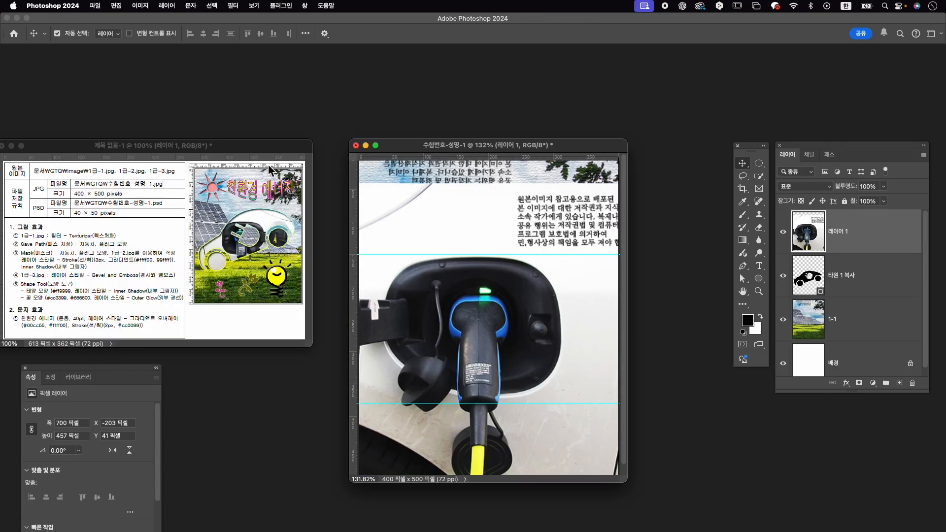
Scale the charger photo to about 66.58%, shift it over the car shape, and lower its layer opacity to 42%.
key(ctrl+t)
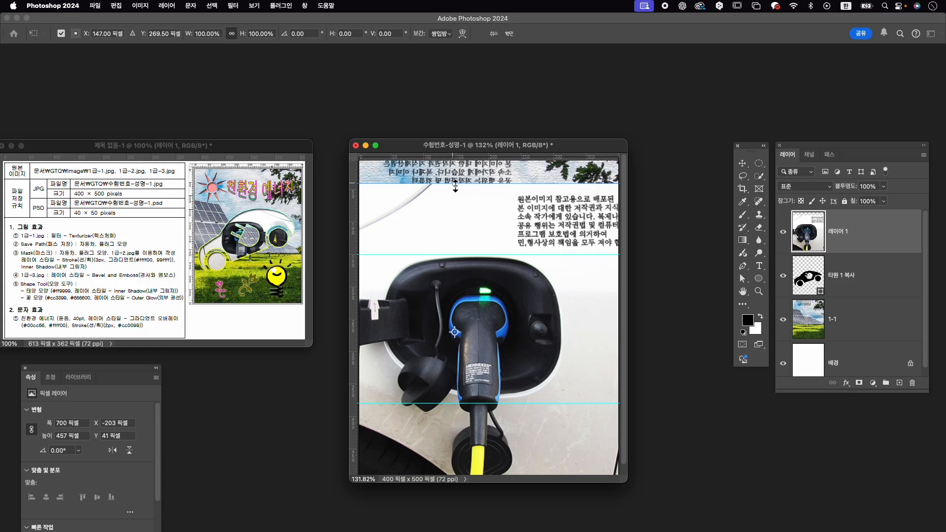
drag(456, 187, 460, 230)
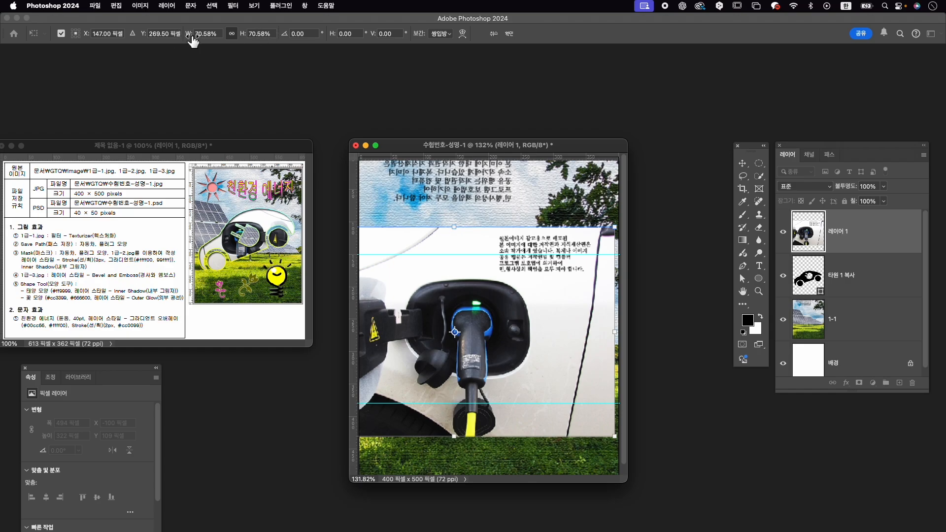
drag(193, 41, 191, 39)
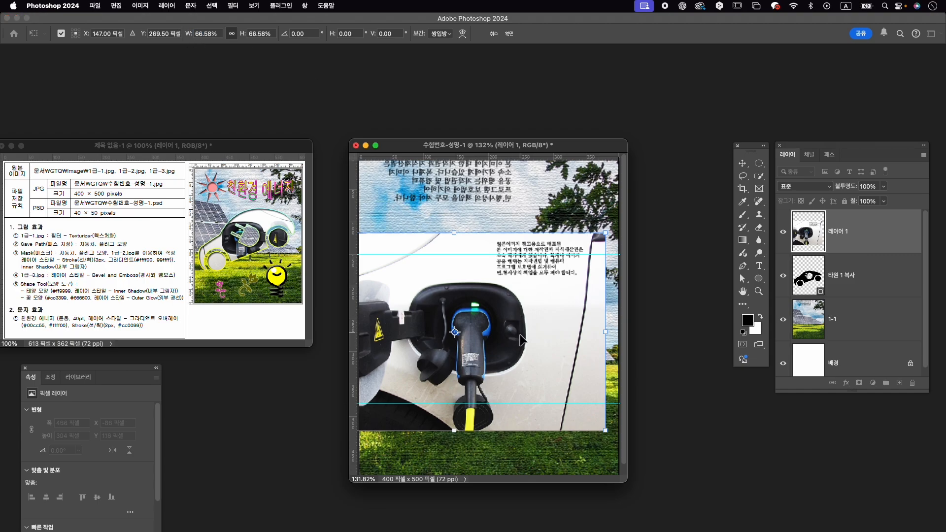
drag(521, 339, 548, 328)
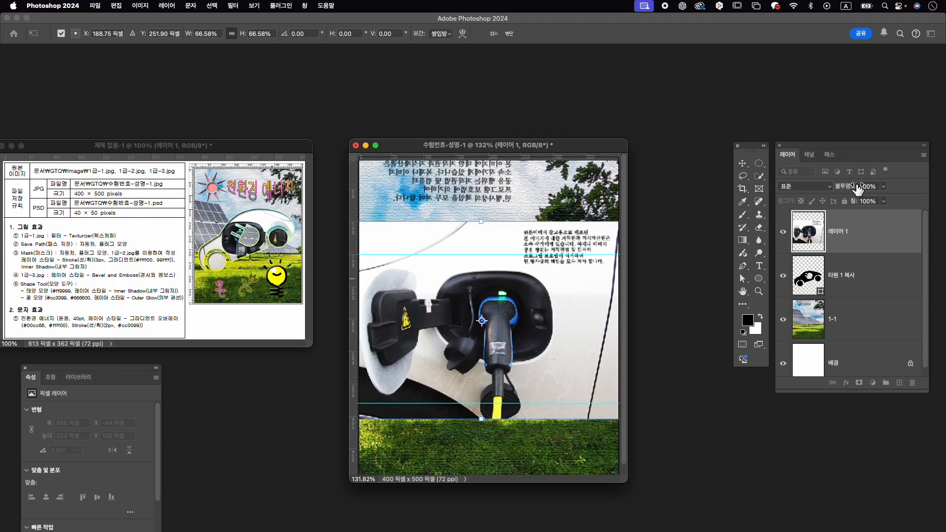
drag(859, 189, 830, 201)
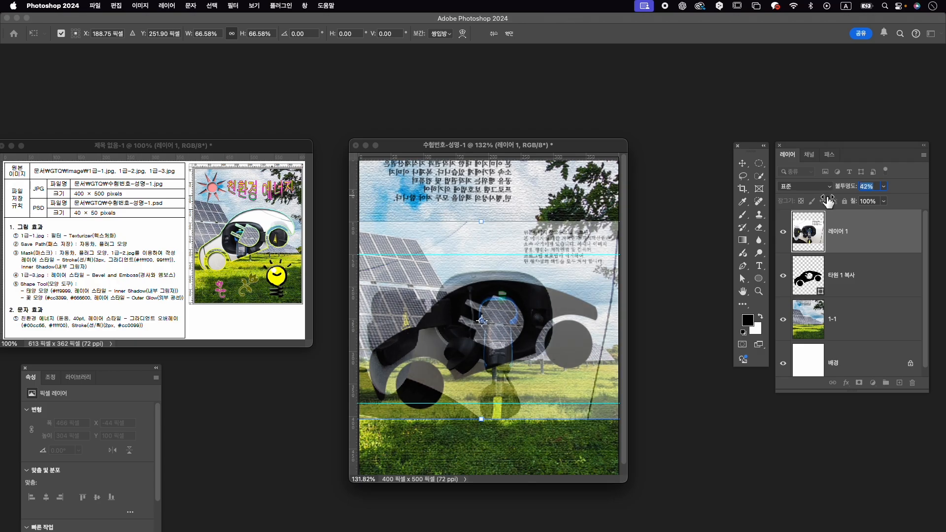
Shrink the semi-transparent charger photo to about 379 × 247 px, positioning it over the car silhouette, and apply the transform.
drag(487, 224, 487, 247)
drag(494, 306, 490, 318)
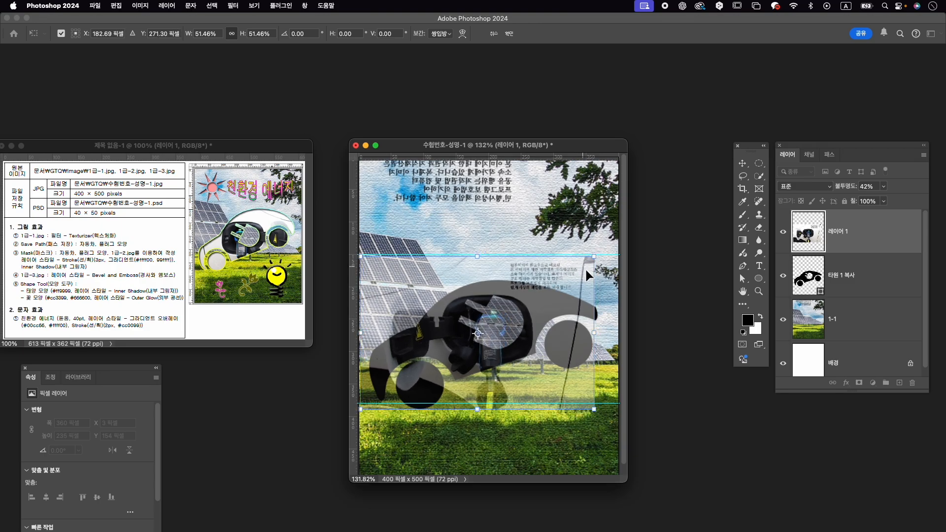
drag(599, 262, 607, 257)
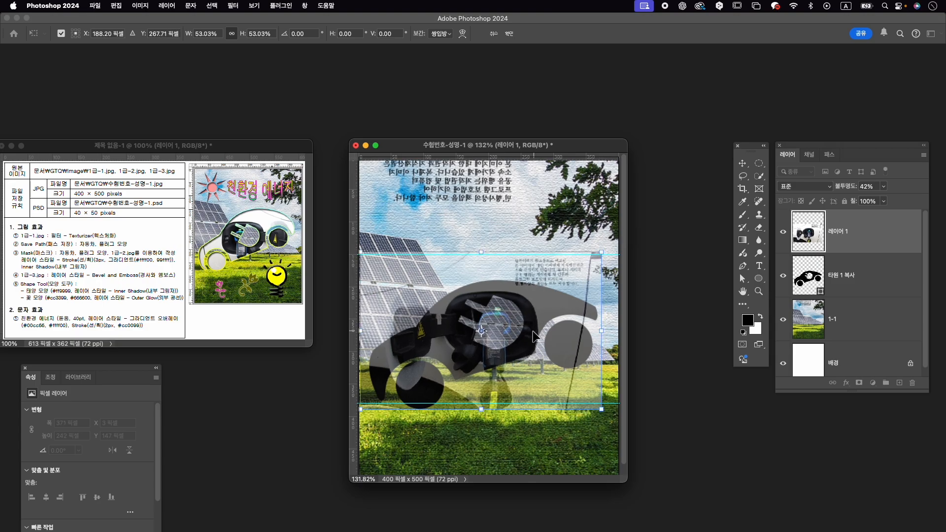
drag(532, 332, 528, 330)
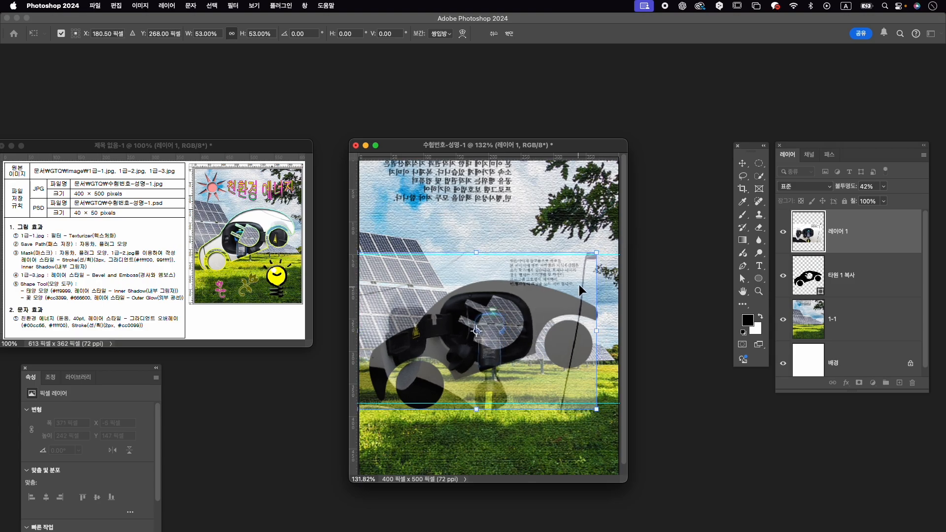
drag(602, 252, 604, 251)
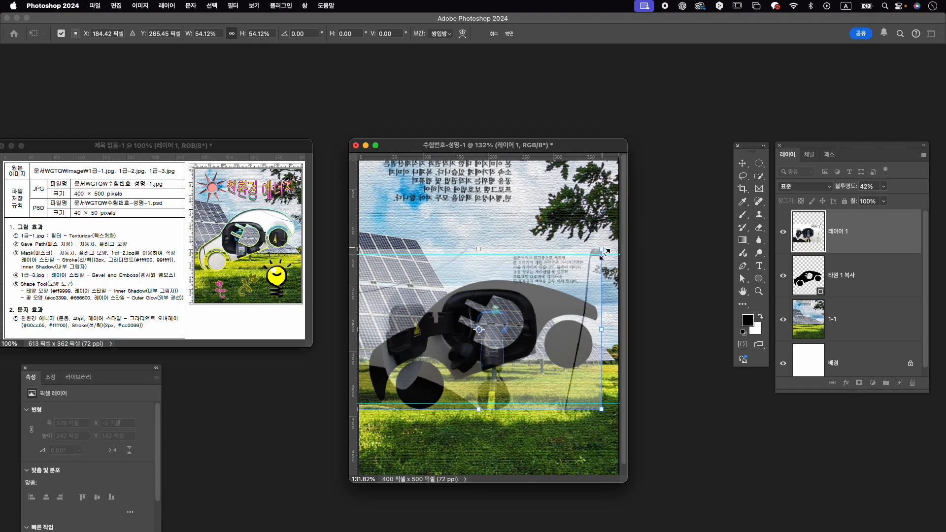
drag(563, 321, 559, 321)
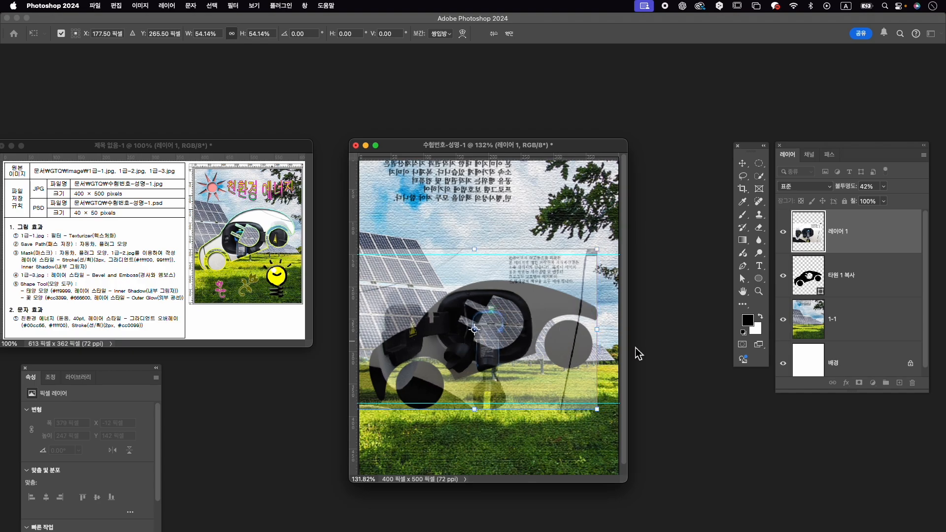
key(Return)
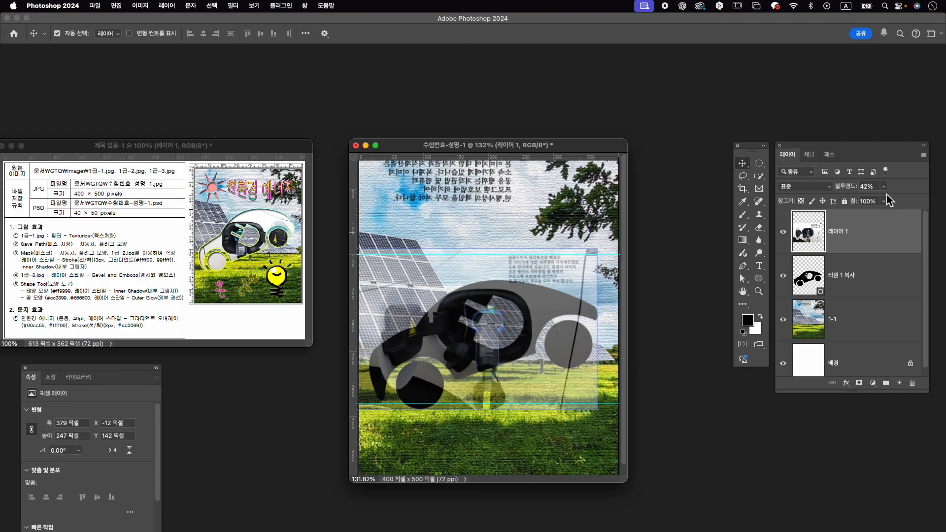
Set the charger photo layer's opacity to 100% and rename the layer 1-2.
click(868, 186)
text(100)
key(Return)
double_click(837, 231)
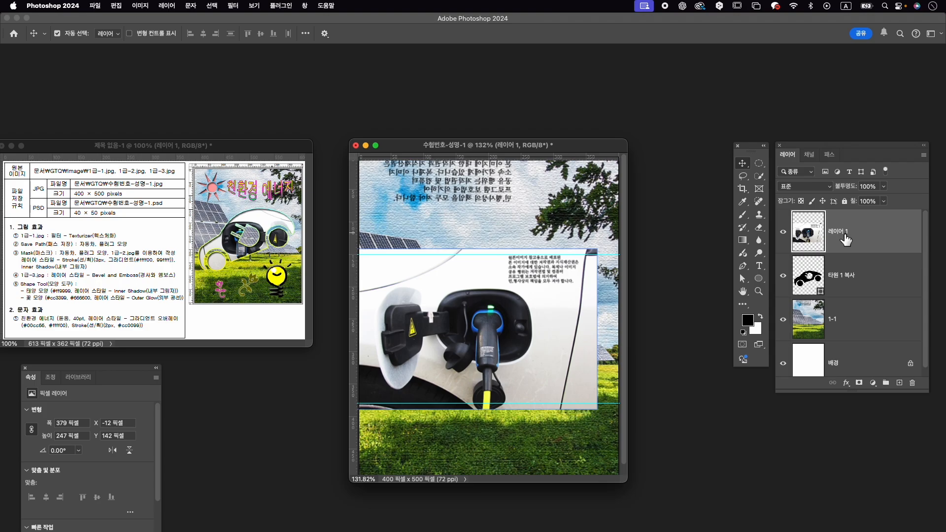
text(1-2)
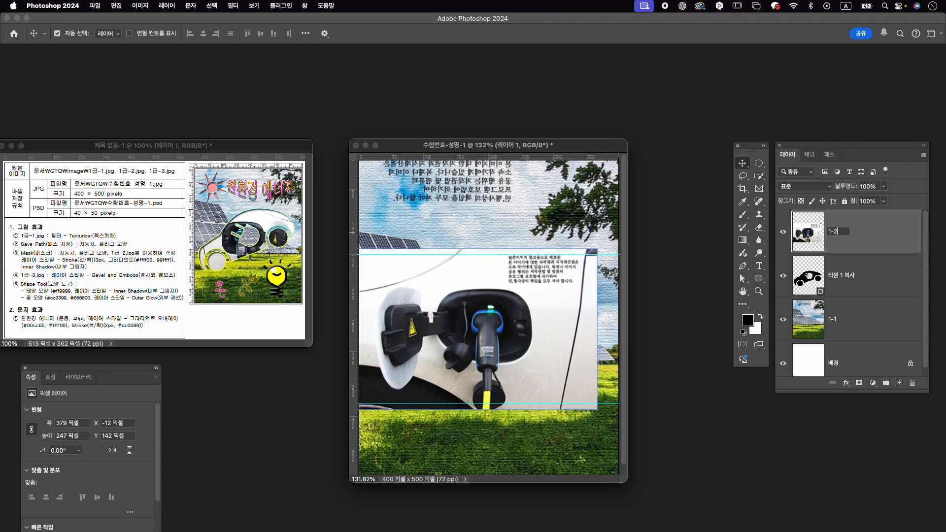
Create a clipping mask so layer 1-2 shows only inside the car-and-plug shape layer.
click(838, 276)
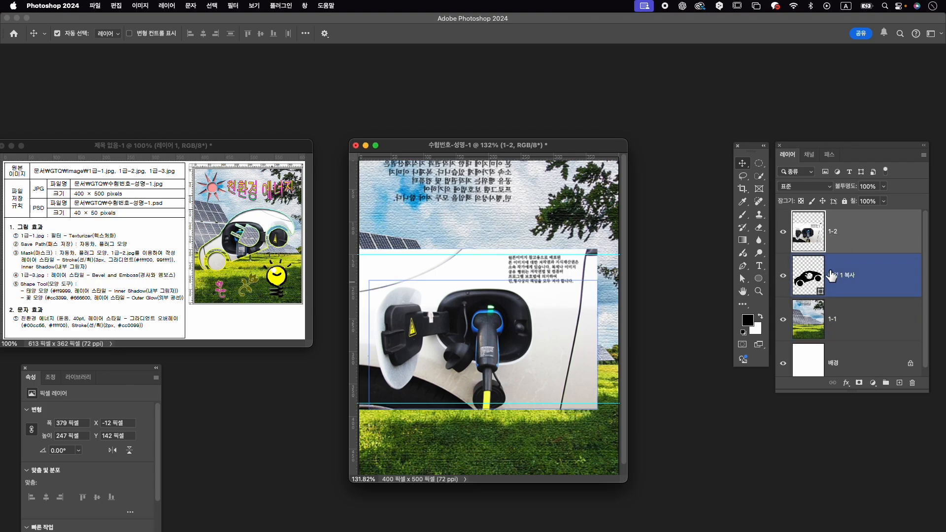
click(858, 237)
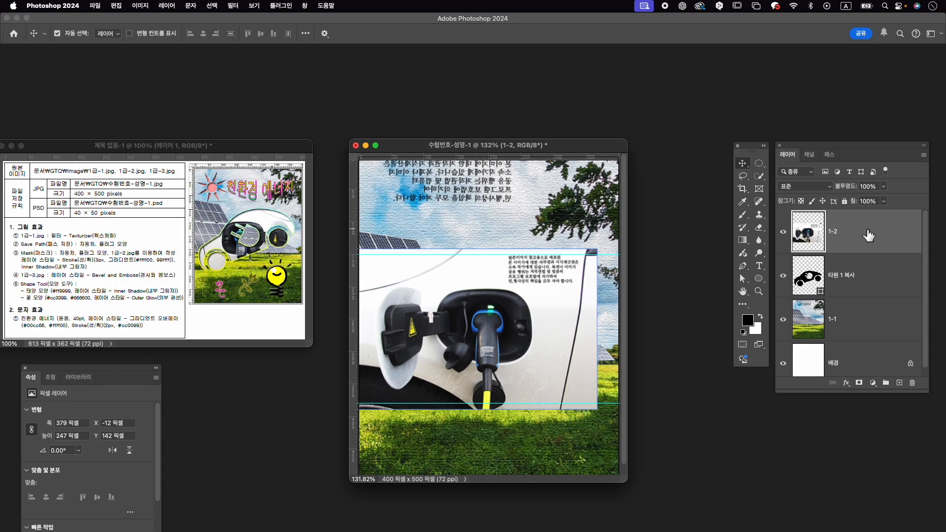
right_click(868, 236)
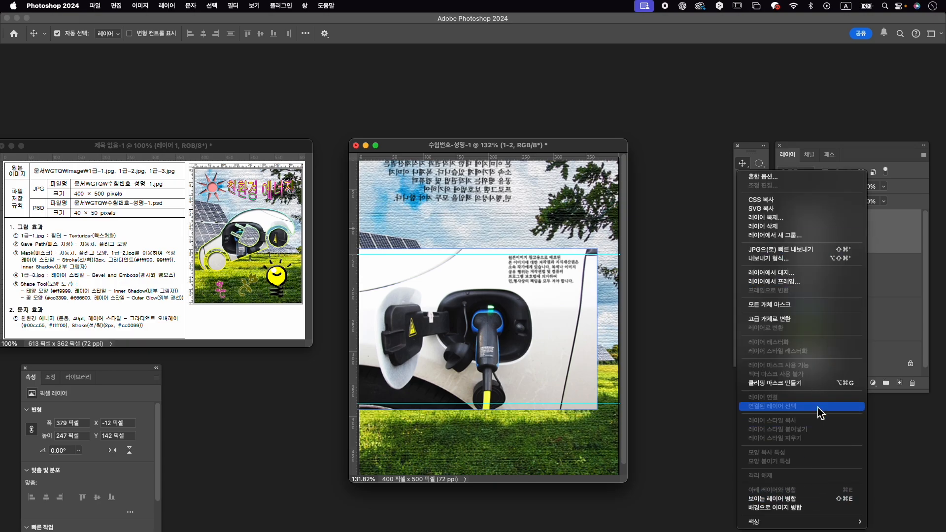
click(826, 384)
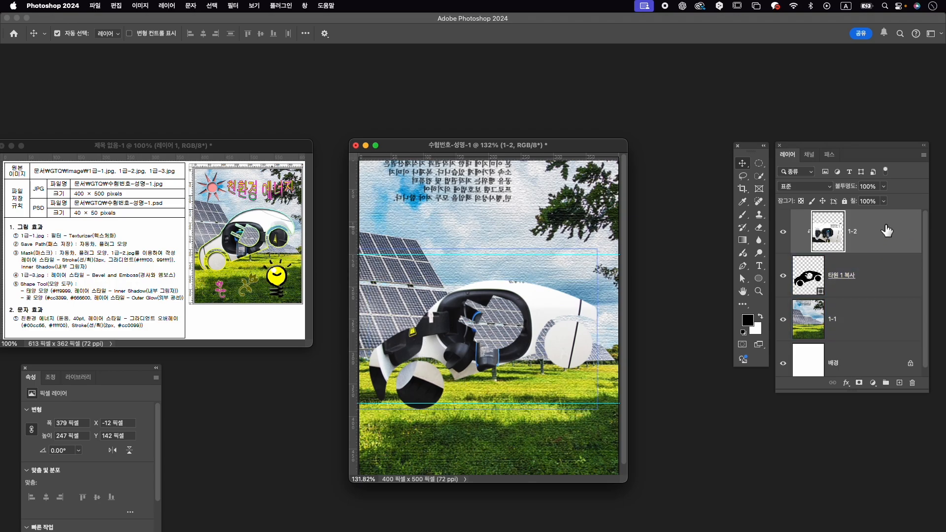
Flip the clipped charger photo horizontally, enlarge it to about 402 × 262 px and reposition it within the car shape.
key(super+t)
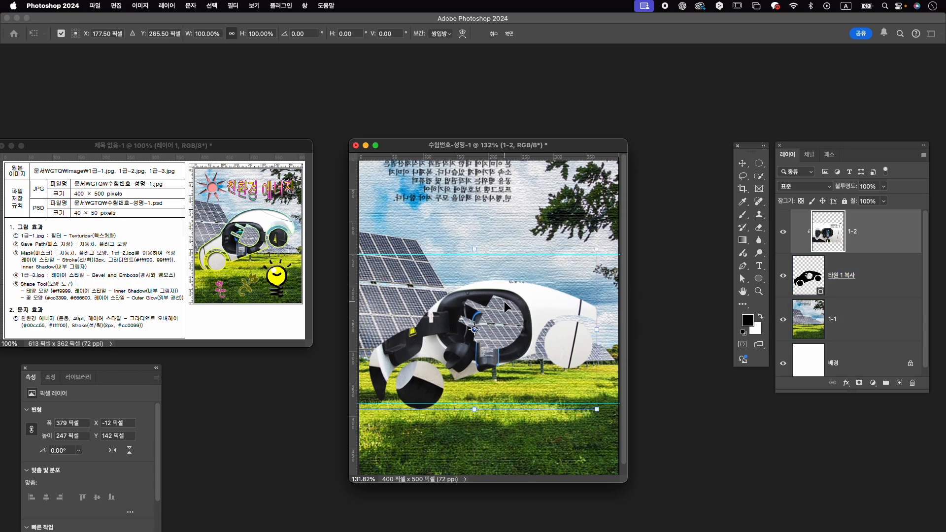
right_click(549, 303)
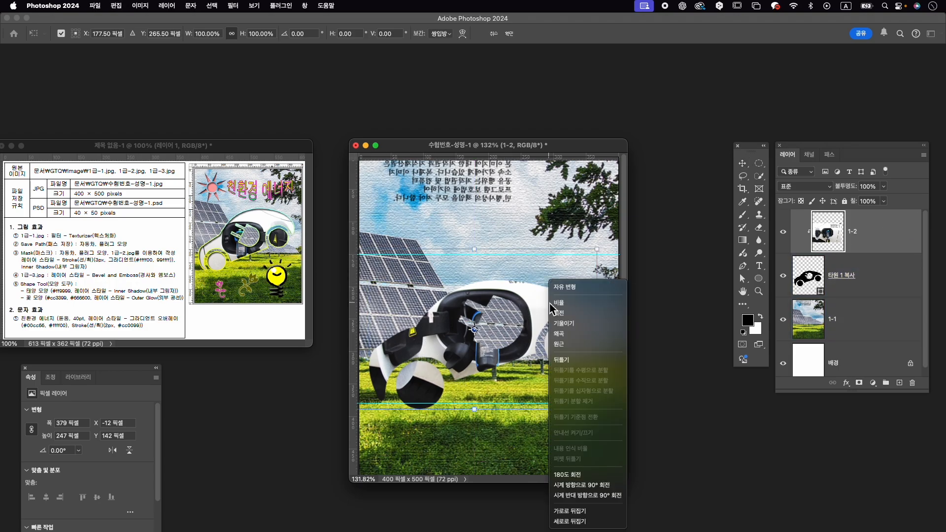
click(589, 512)
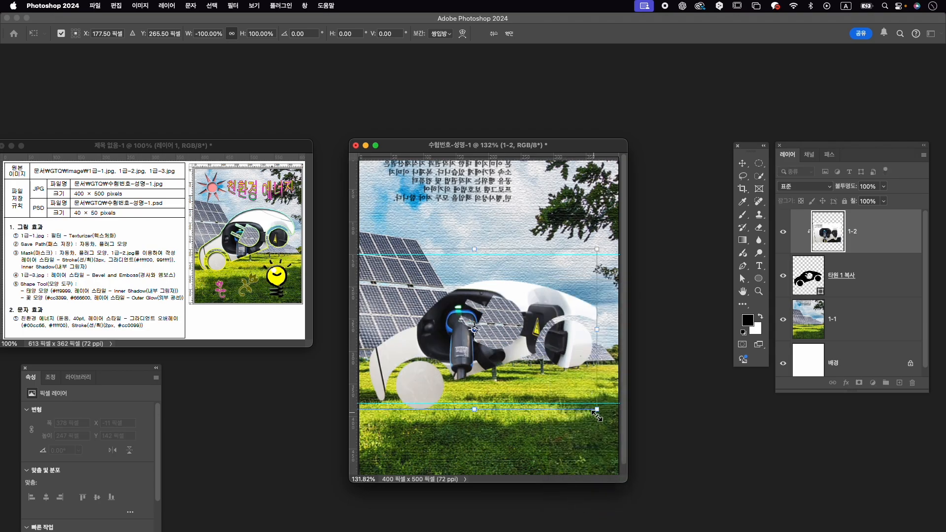
drag(542, 373, 559, 370)
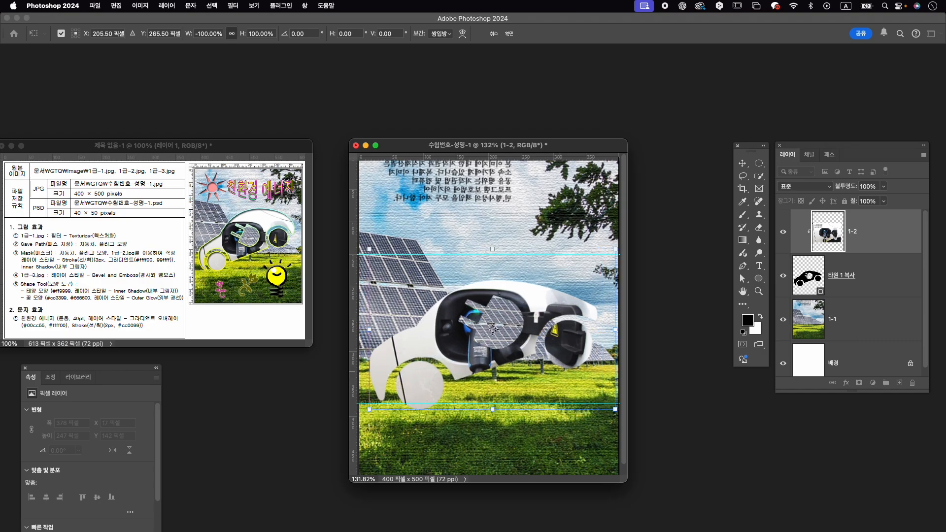
drag(620, 417, 625, 422)
drag(581, 387, 592, 395)
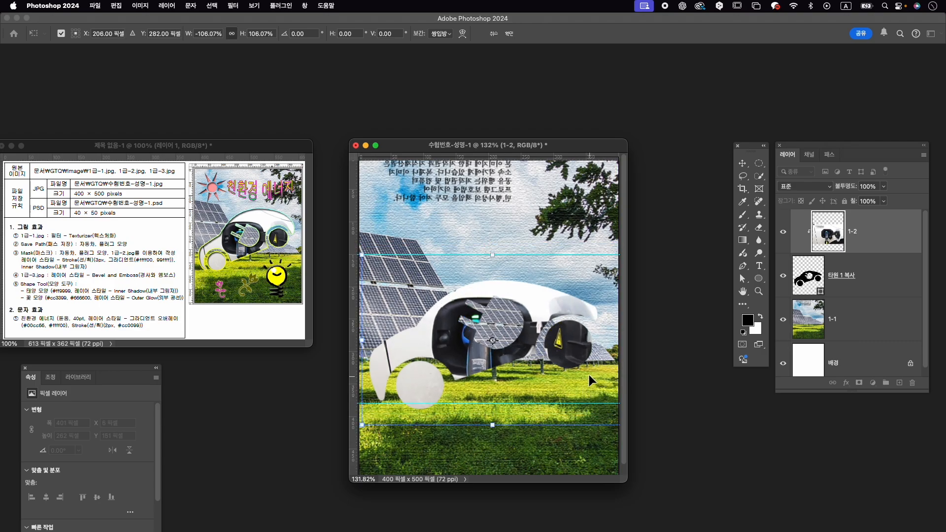
key(Return)
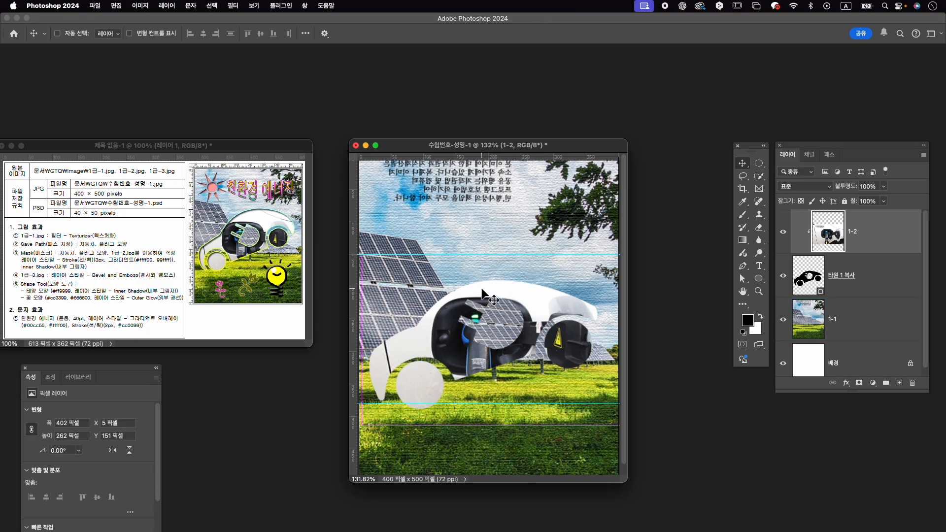
Enlarge the clipped charger photo to about 412 × 268 px, shift it slightly up and left within the car shape, and apply the transform.
key(ctrl+t)
drag(494, 252, 494, 249)
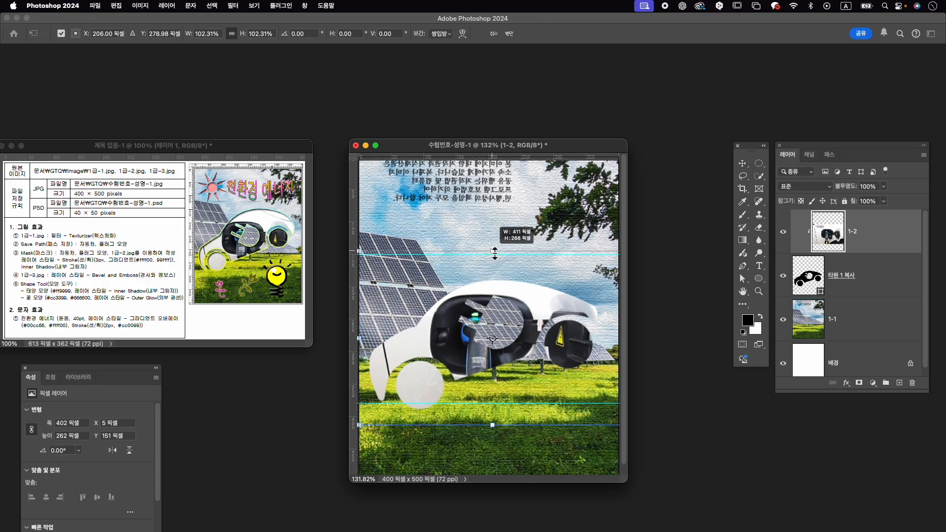
drag(510, 312, 508, 309)
key(Return)
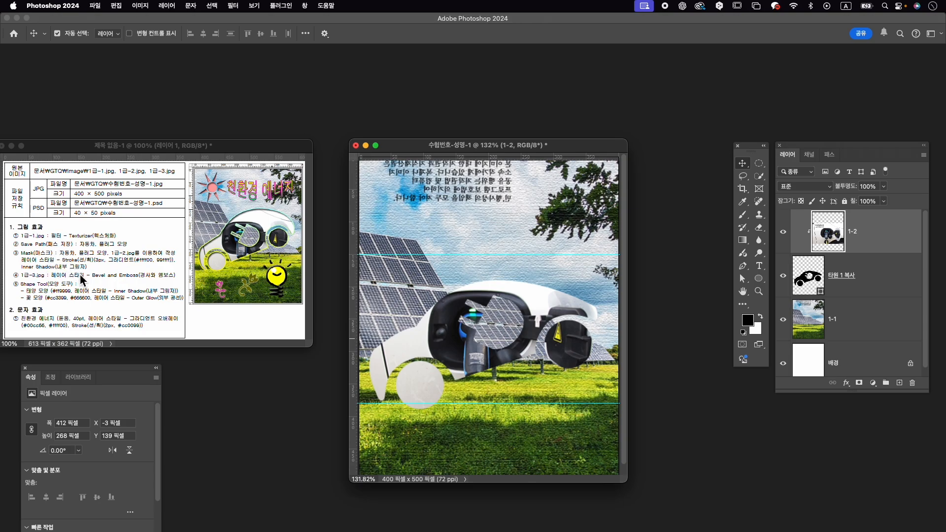
Add a 3 px Stroke layer style with a gradient fill to the car-and-plug shape layer.
click(817, 290)
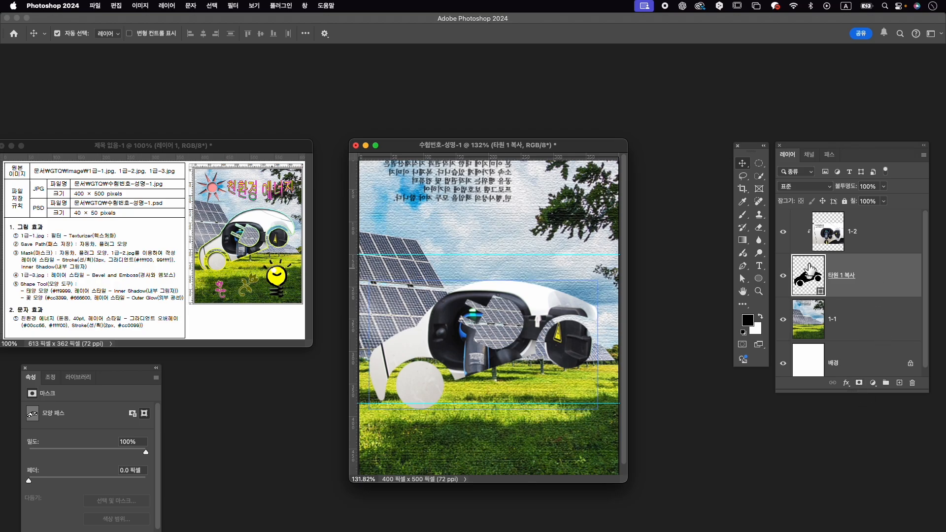
click(846, 387)
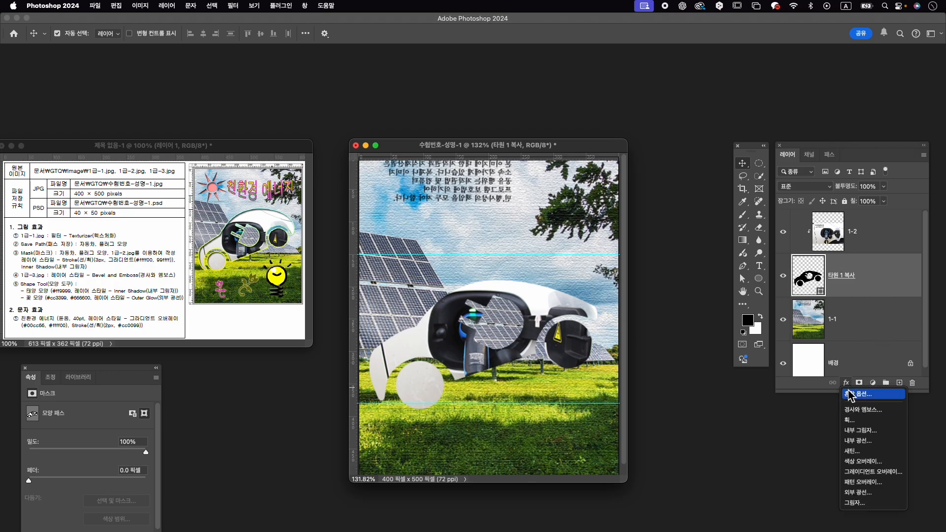
click(850, 420)
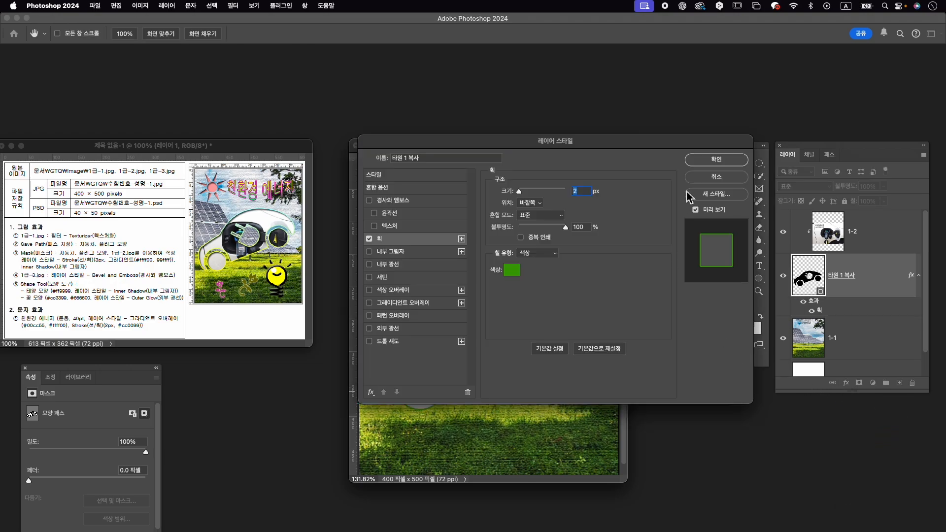
text(3)
click(522, 255)
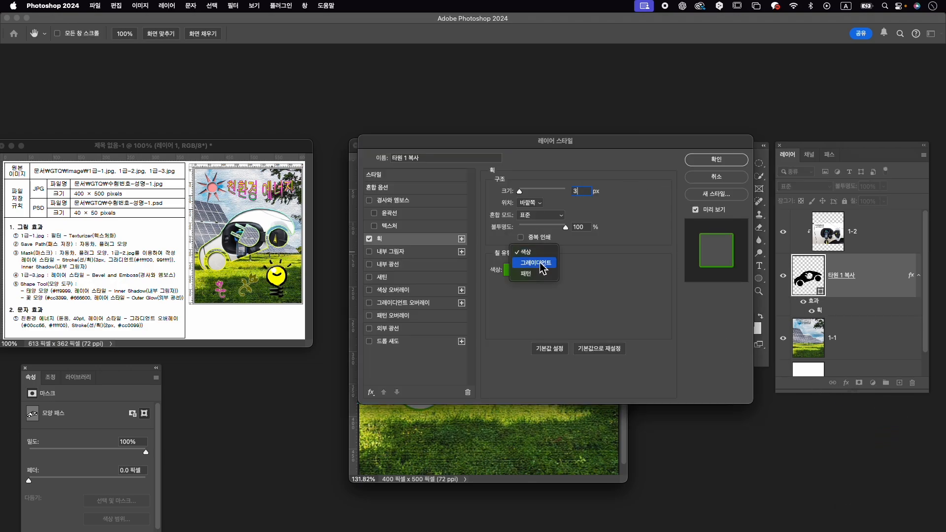
click(541, 266)
Set the stroke gradient's start colour to #ffff00 and its end colour to #99ffff.
click(551, 276)
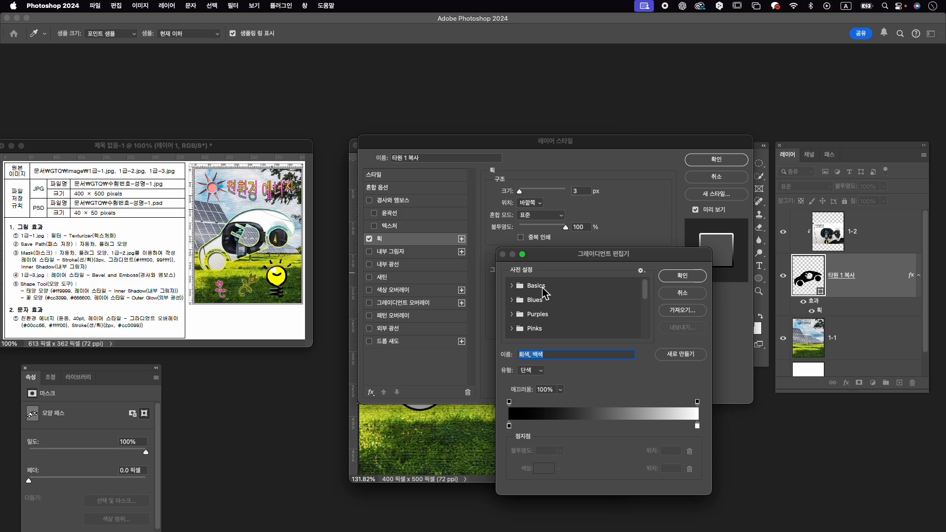
double_click(510, 426)
text(ffff00)
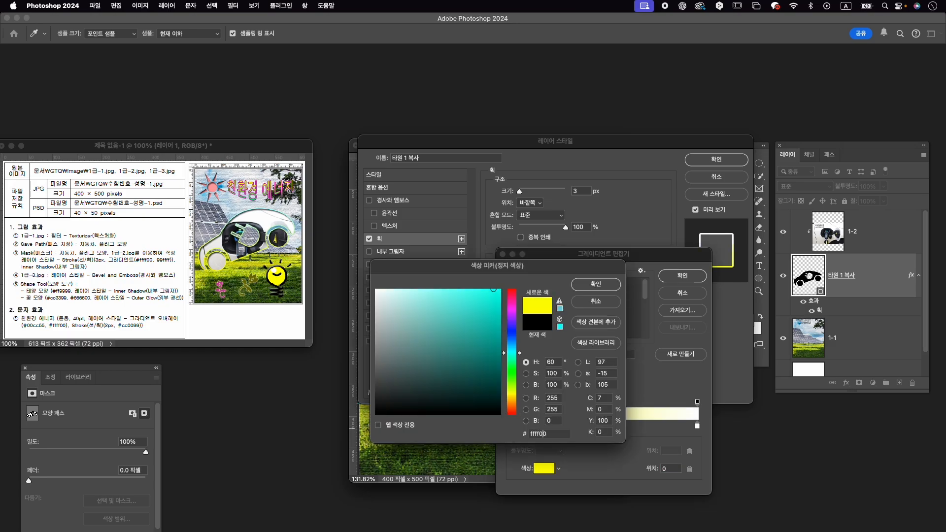
key(Return)
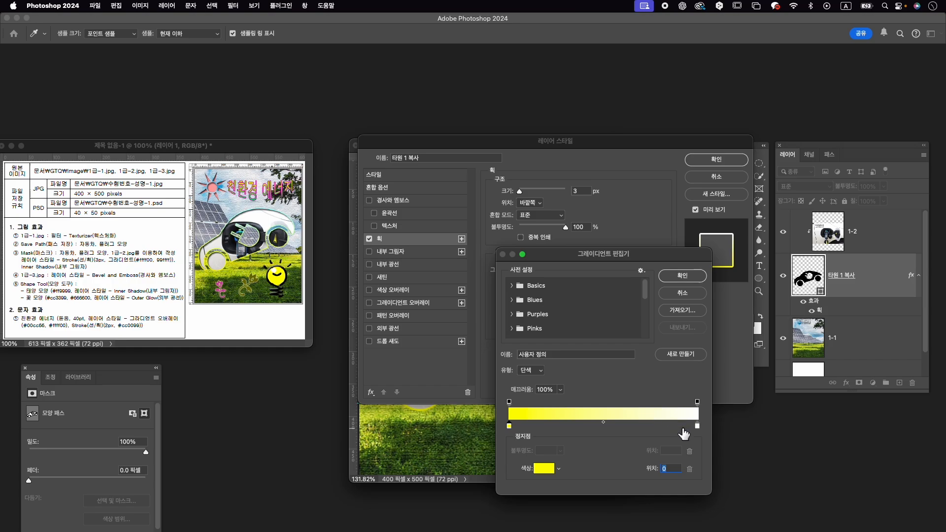
double_click(697, 426)
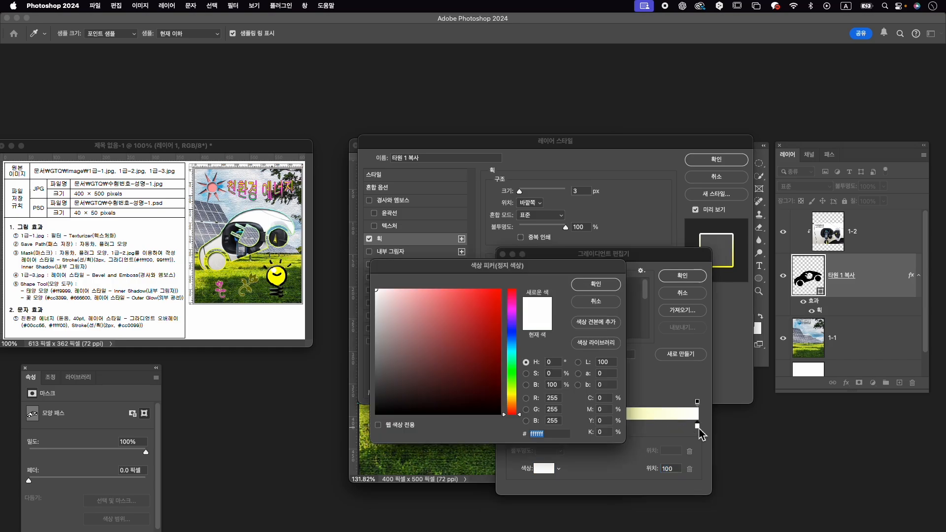
key(Return)
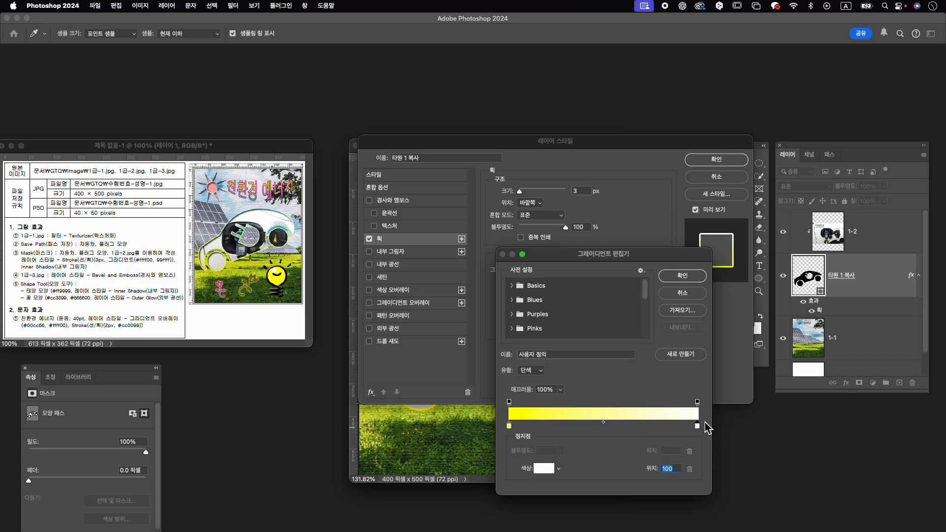
click(544, 469)
text(99ffff)
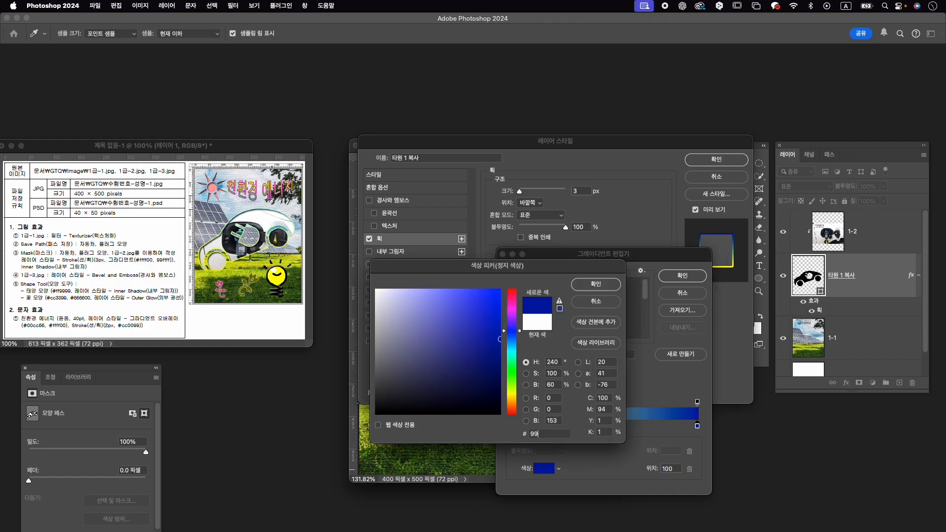
key(Return)
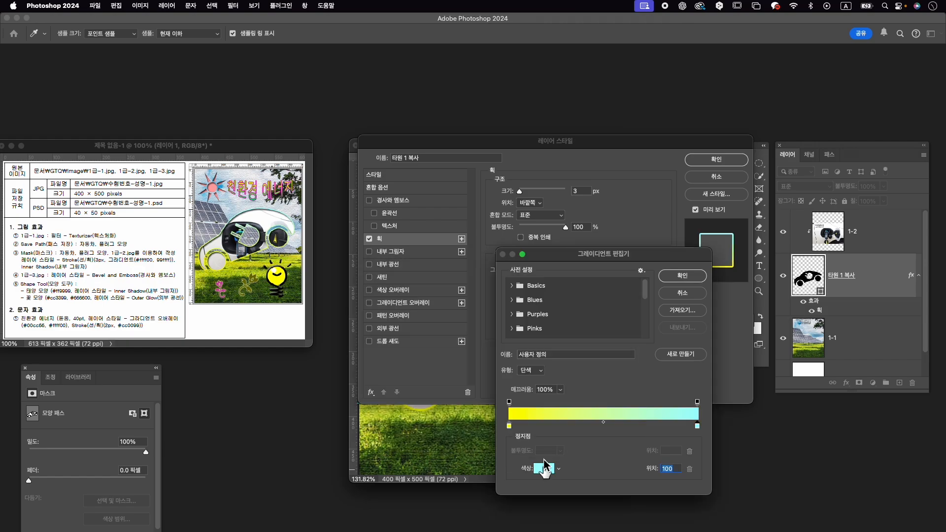
click(690, 279)
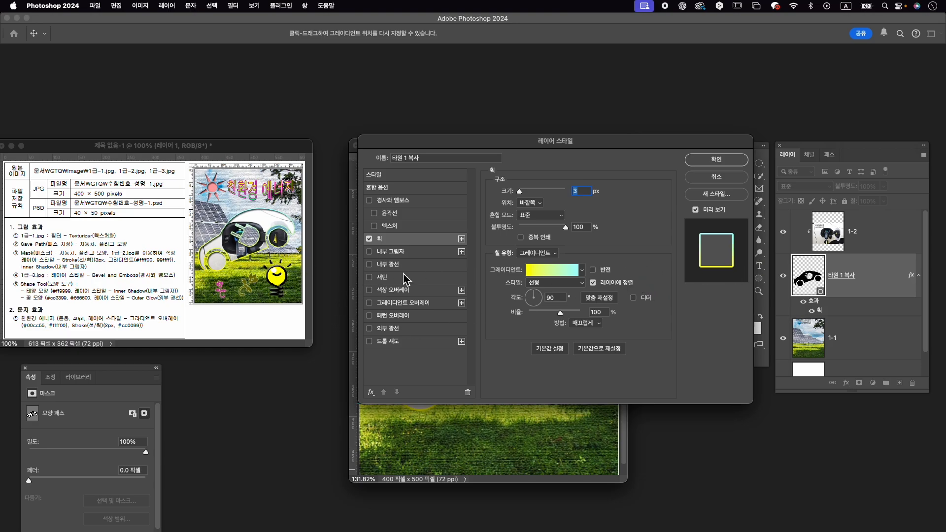
Add an Inner Shadow to the car-and-plug shape with the current settings and apply the layer style.
click(369, 251)
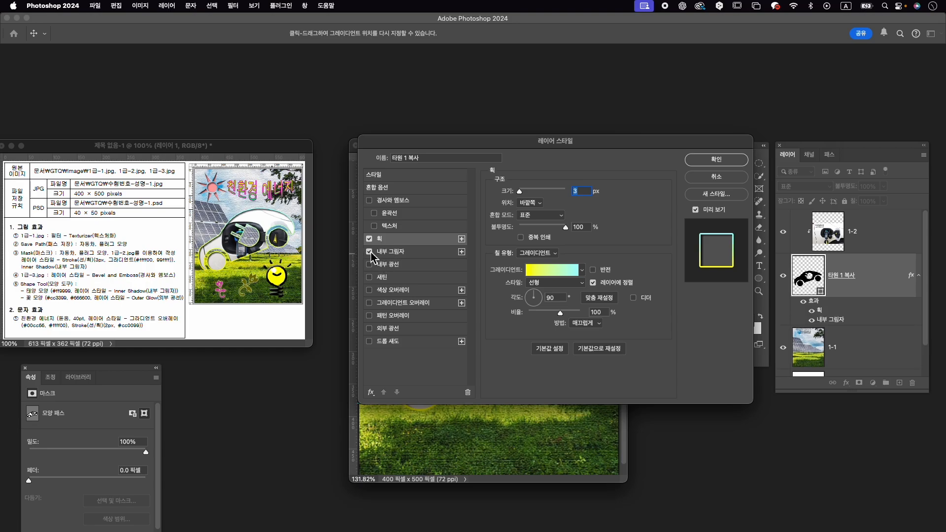
click(397, 254)
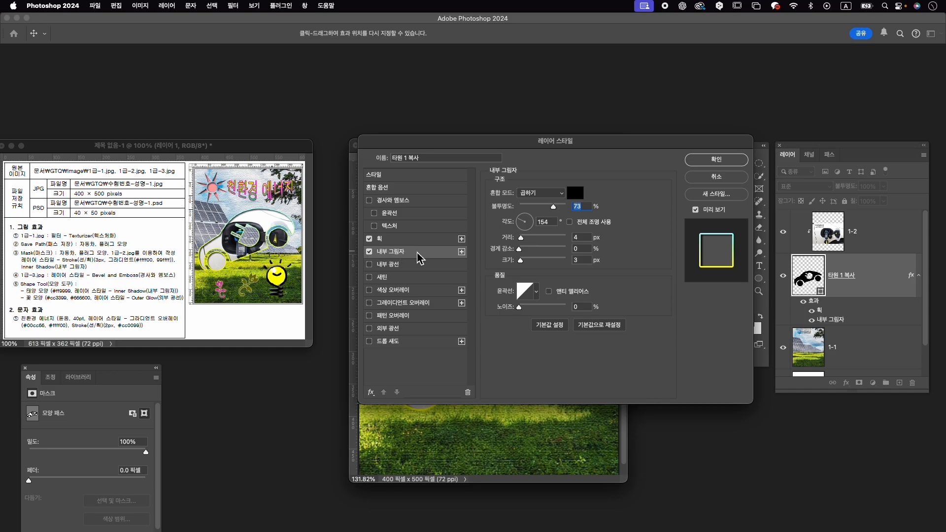
click(734, 164)
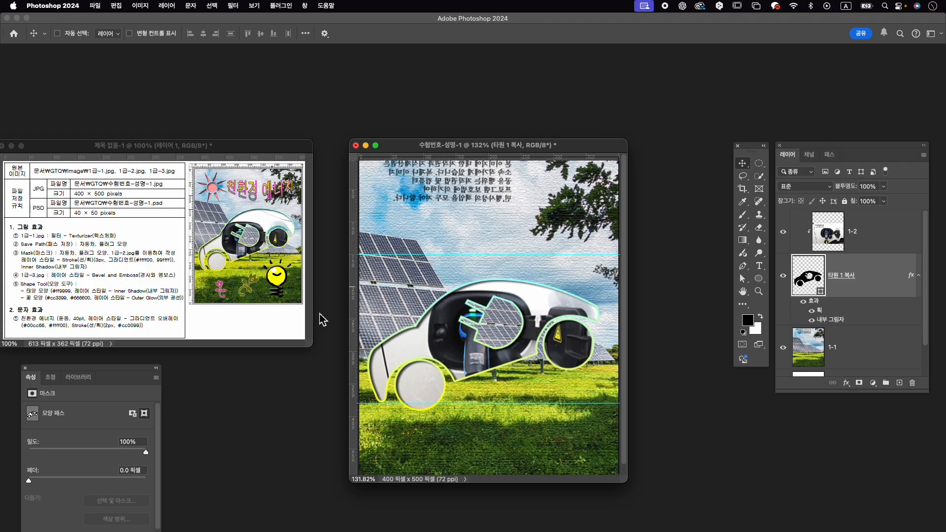
Open 1급-3.jpg from the Image folder and place its window beside the task sheet, over the upper part of the poster.
key(super+o)
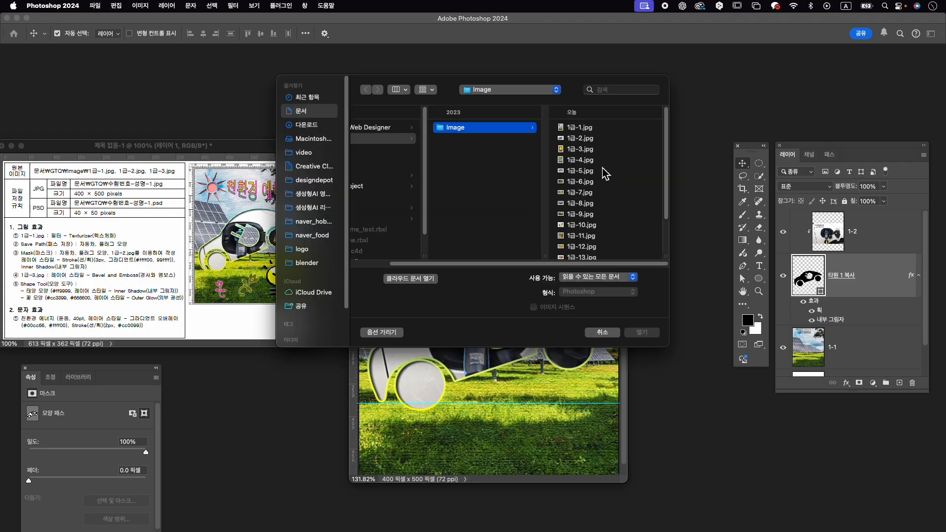
click(592, 149)
click(649, 337)
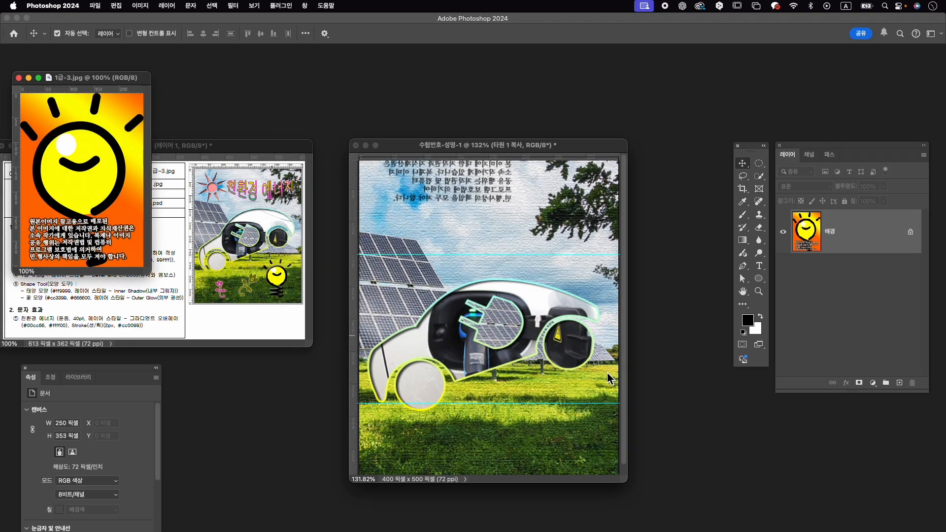
drag(101, 77, 450, 71)
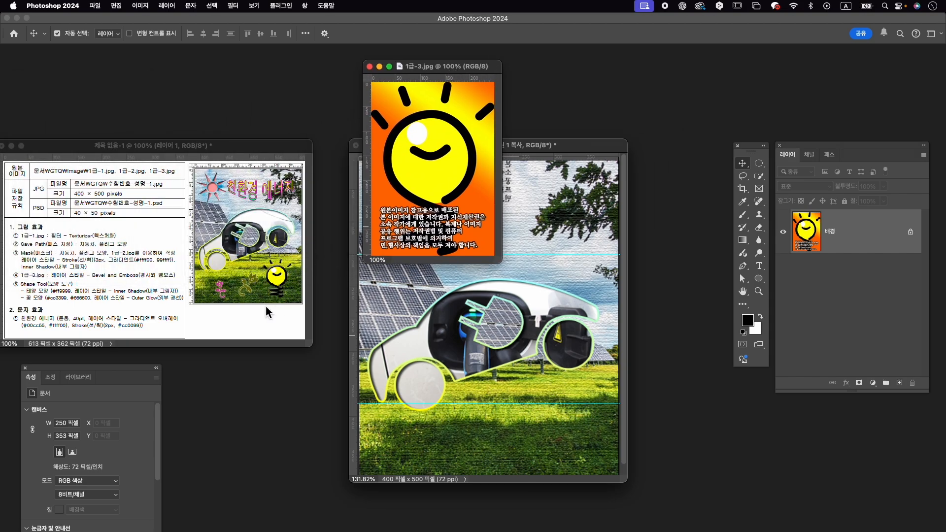
Make a rough selection around the light bulb in 1급-3.jpg with the Object Selection tool.
drag(759, 176, 791, 187)
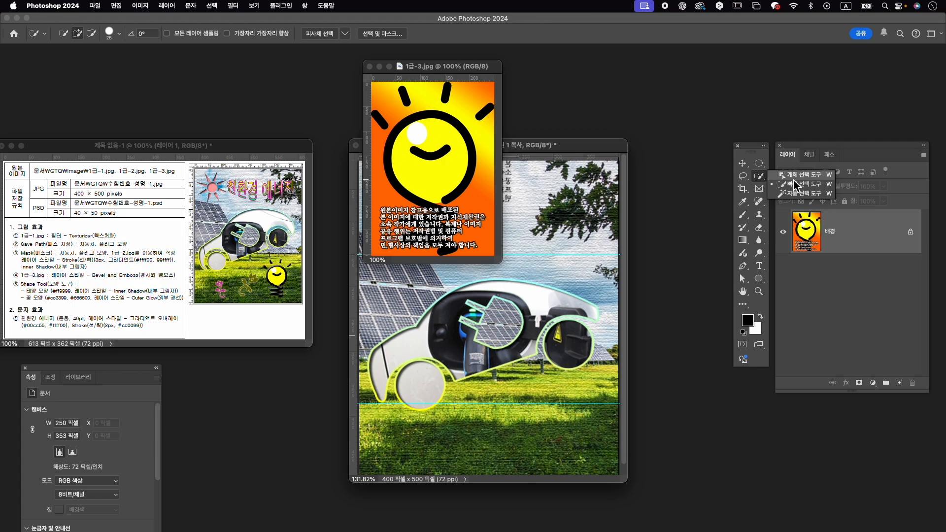
click(794, 175)
mouse_move(379, 90)
mouse_down()
mouse_move(430, 104)
mouse_move(473, 206)
mouse_up()
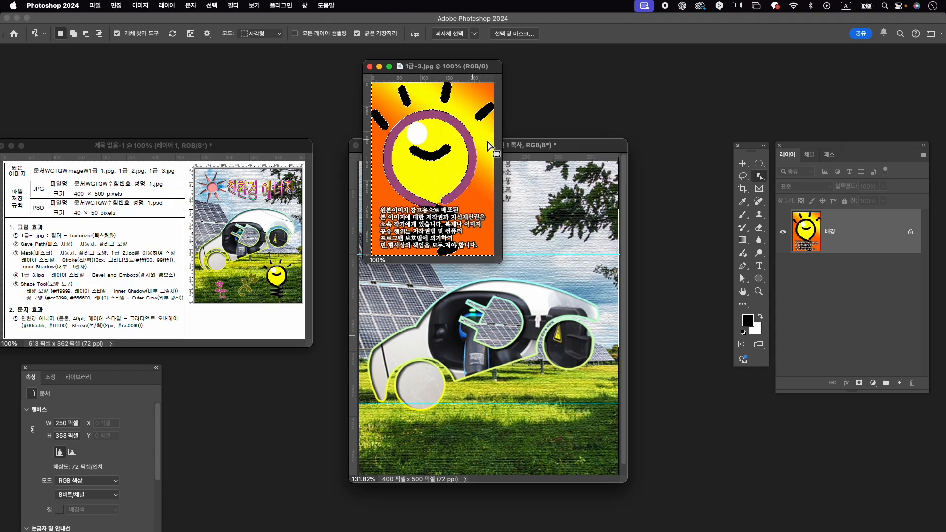
Refine the selection to the light bulb and its rays with the Quick Selection tool, reducing the brush size for the small parts.
right_click(759, 176)
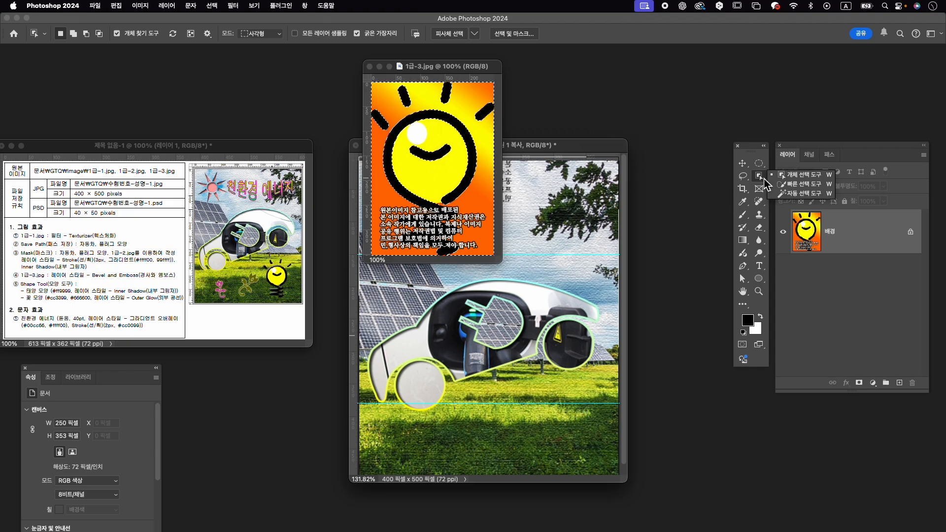
click(793, 184)
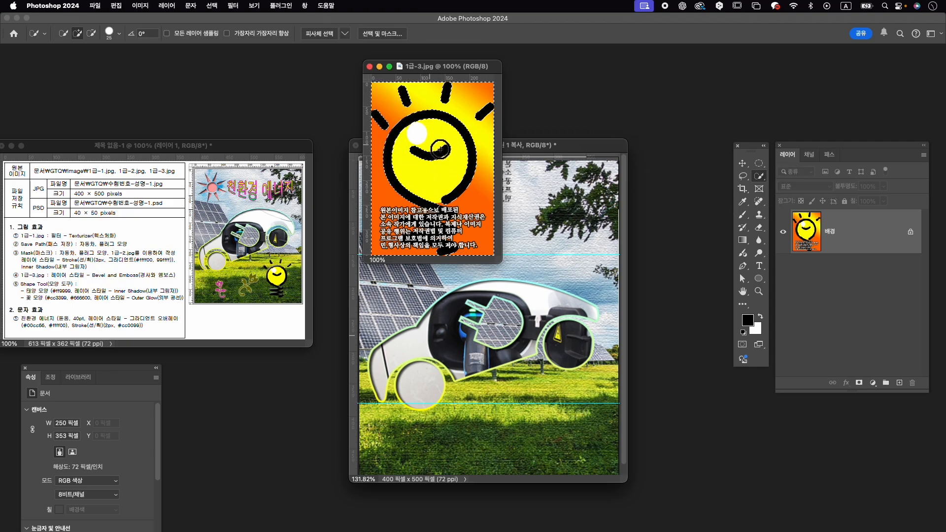
key(bracketright)
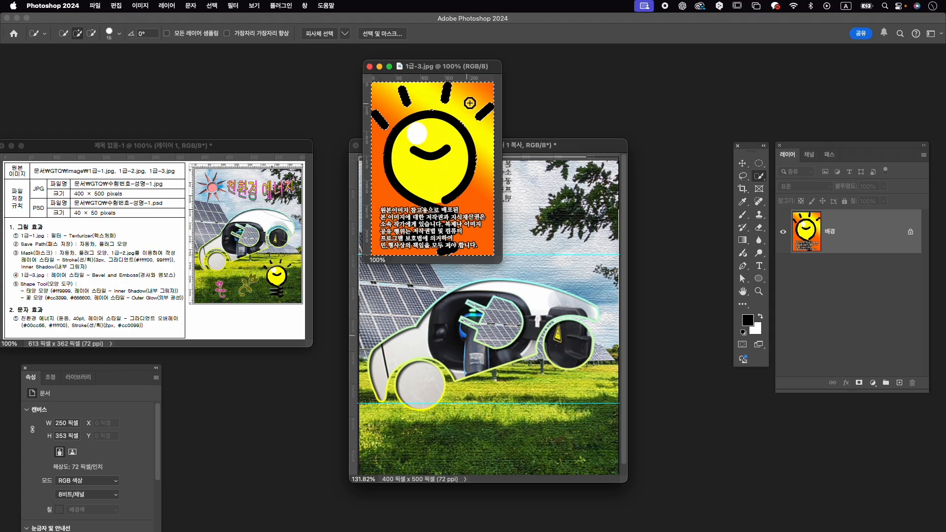
key(alt)
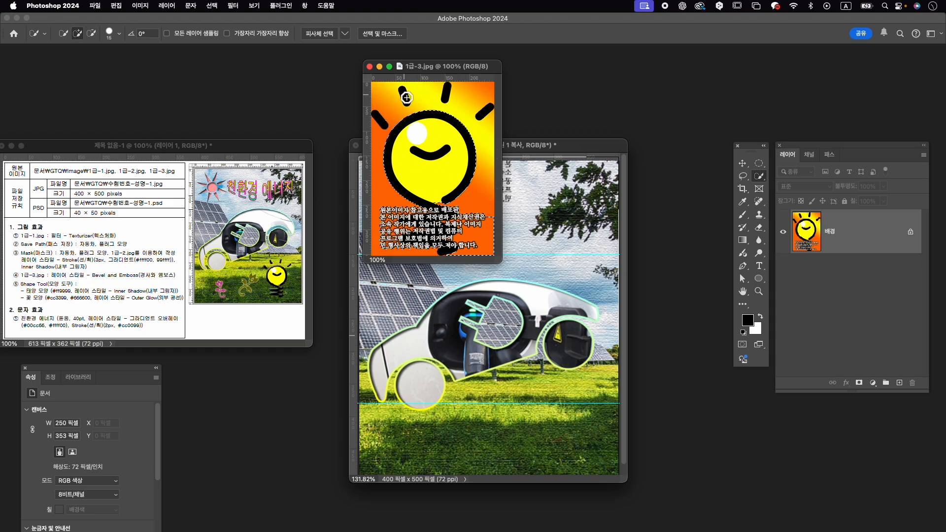
key(bracketleft)
key(bracketleft)
key(bracketleft)
key(bracketleft)
key(alt)
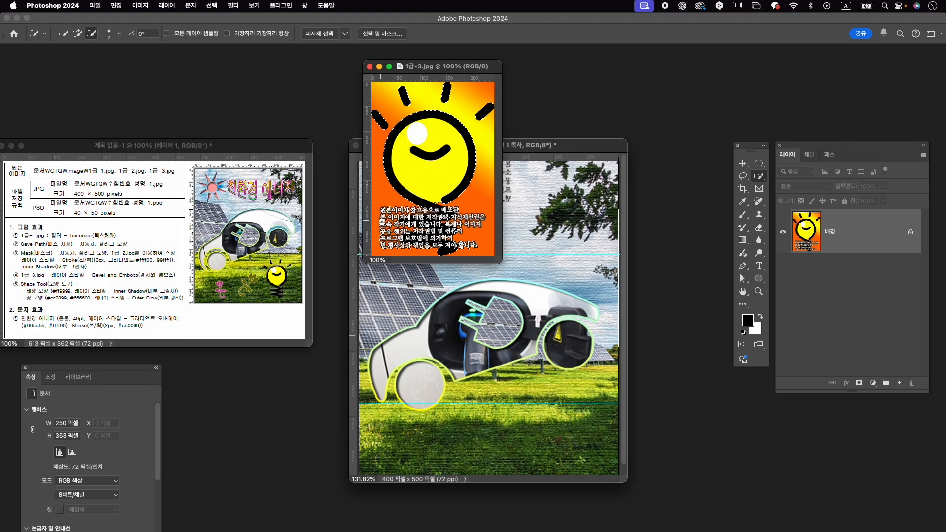
Subtract the orange background around the copyright text at the bulb's base from the selection, using a smaller Quick Selection brush.
scroll(392, 216, up, 5)
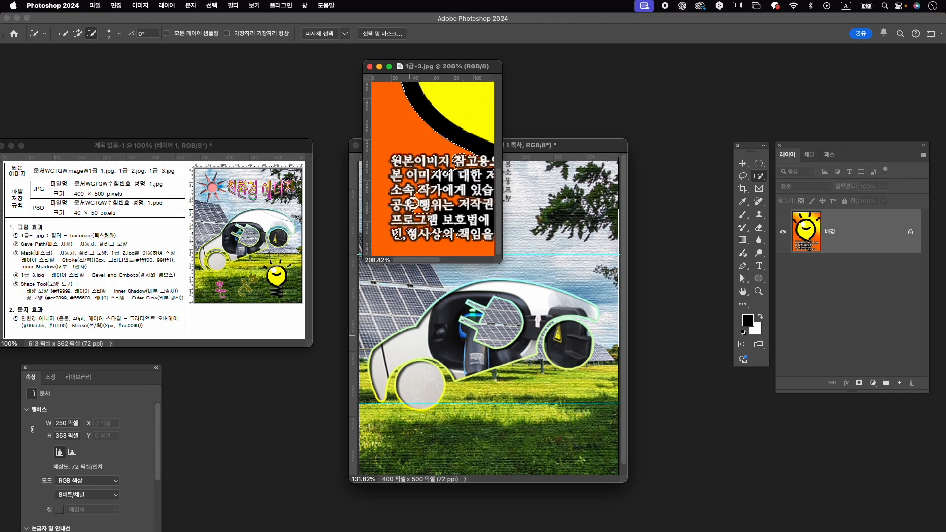
key(bracketleft)
key(bracketleft)
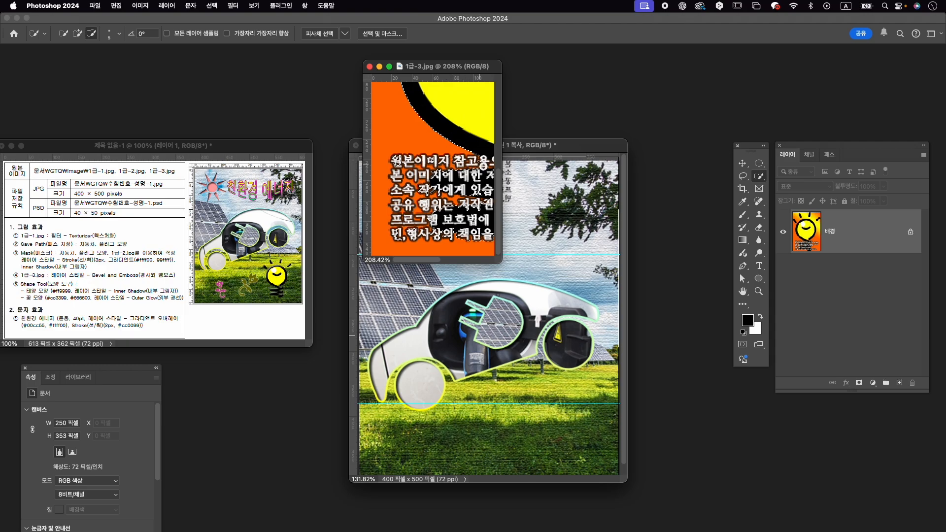
scroll(444, 169, right, 4)
key(alt)
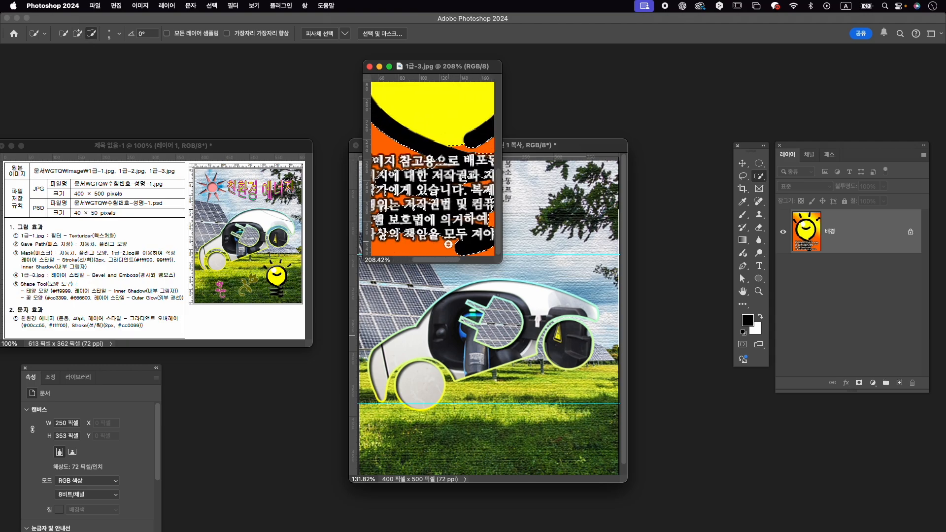
scroll(458, 195, down, 3)
scroll(458, 195, down, 2)
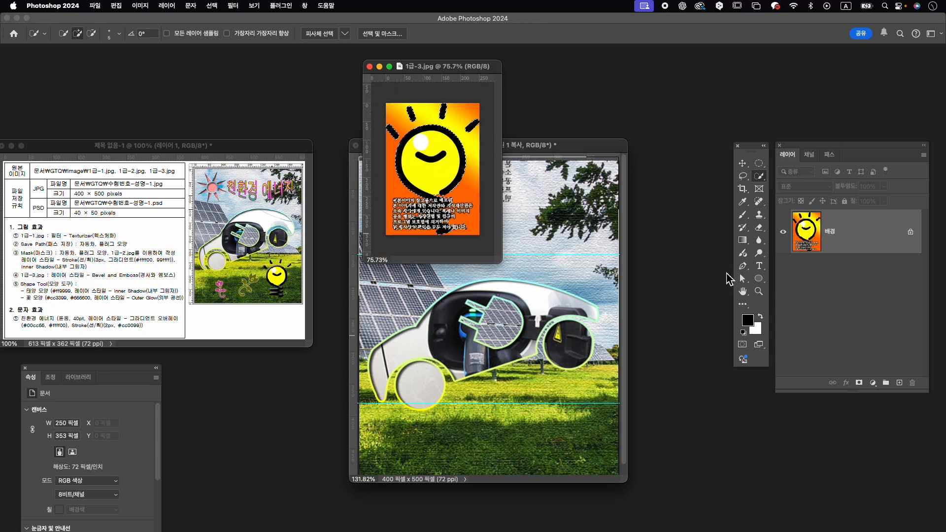
Mask the layer in 1급-3.jpg with the bulb selection, and brush out the copyright text to the right of the bulb's base on the mask.
click(858, 383)
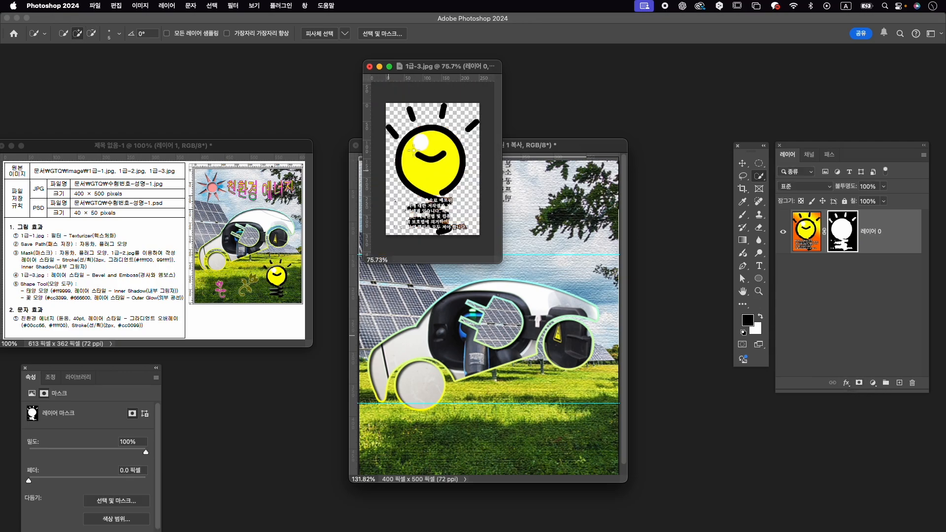
scroll(431, 219, up, 4)
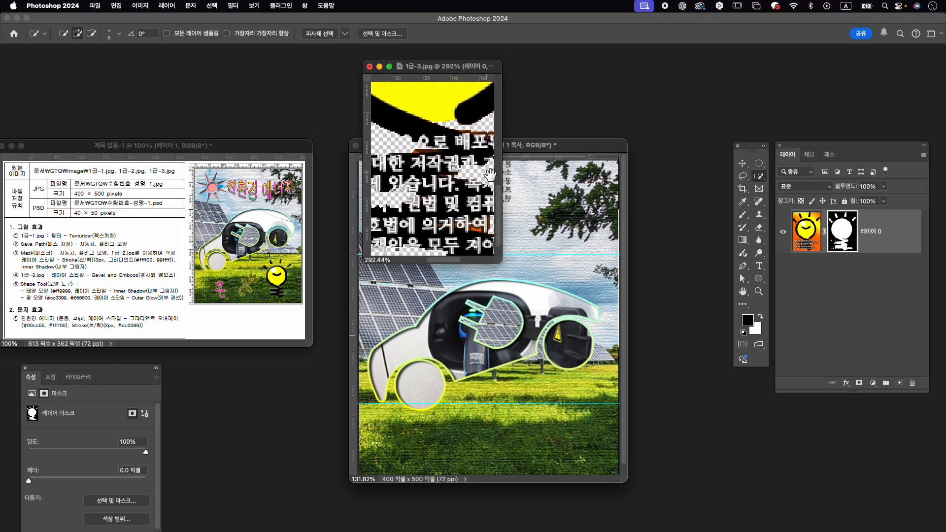
mouse_move(443, 156)
mouse_down()
mouse_move(471, 175)
mouse_move(455, 184)
mouse_up()
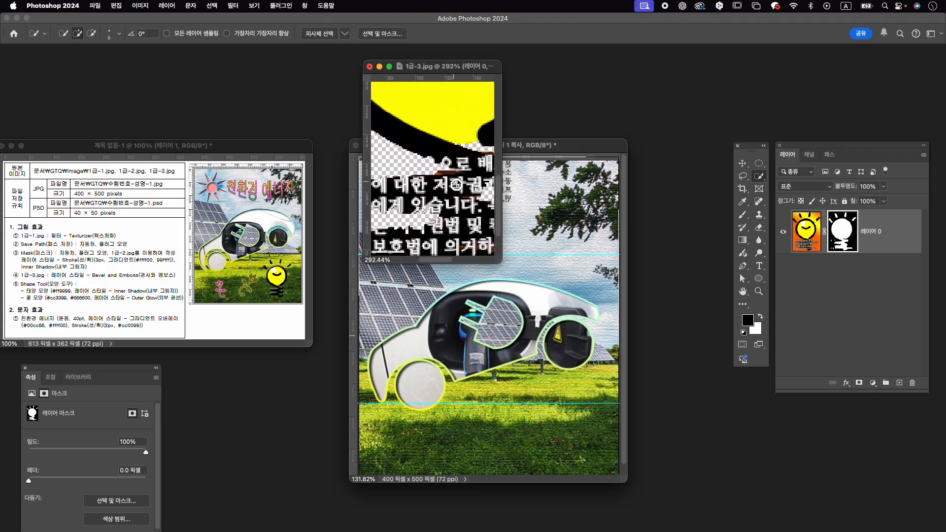
key(b)
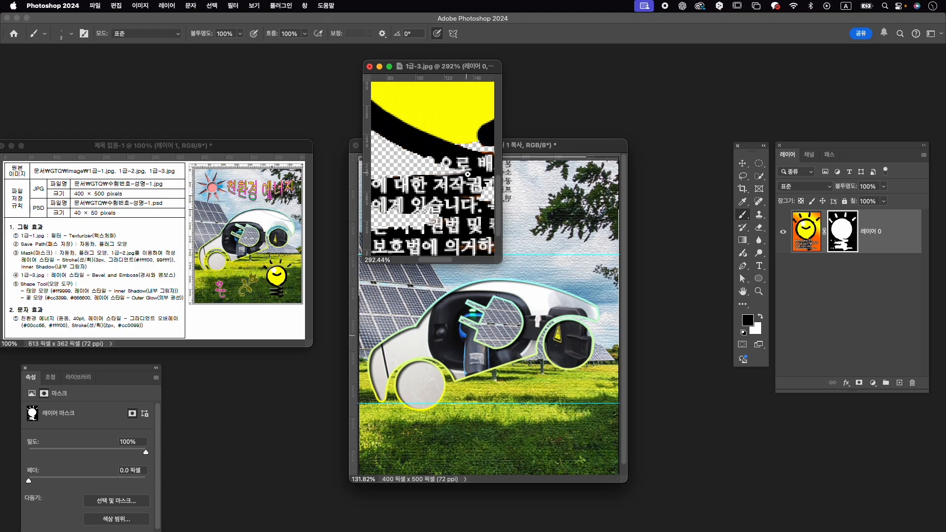
scroll(466, 167, right, 3)
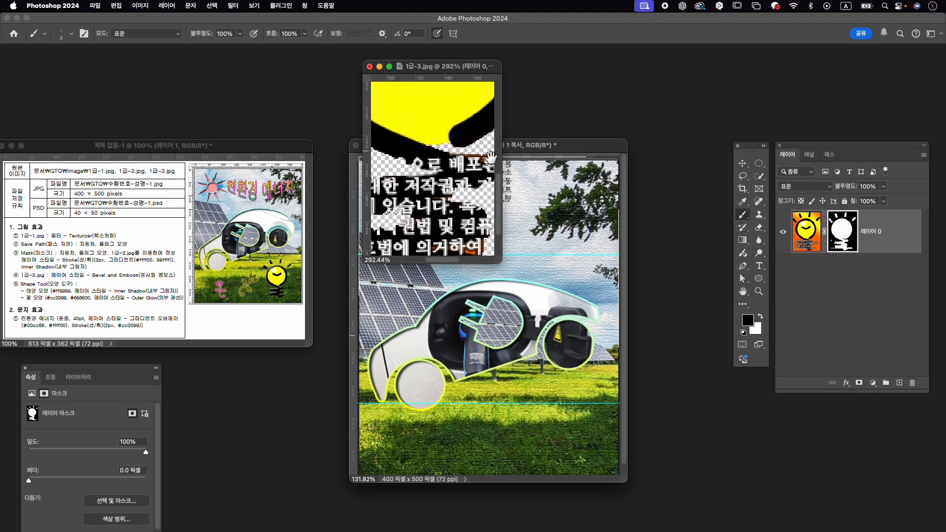
scroll(491, 157, right, 3)
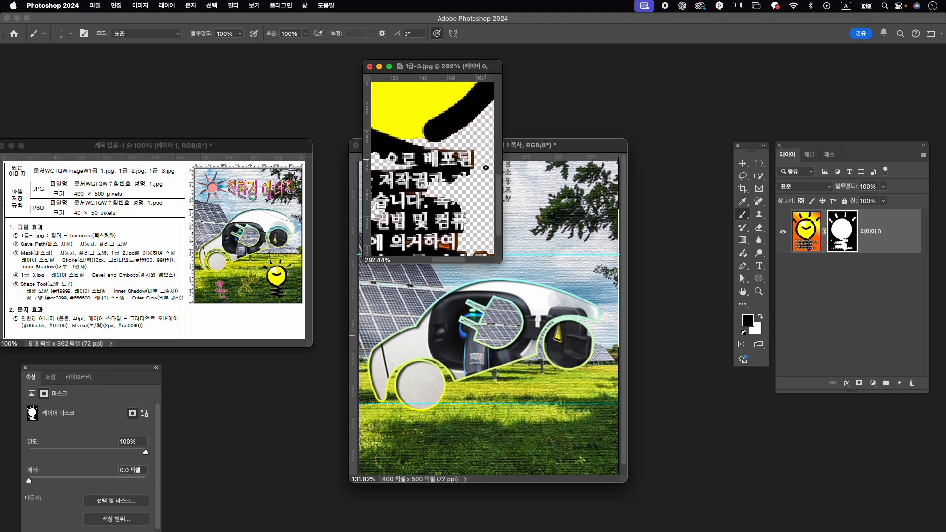
scroll(486, 168, down, 3)
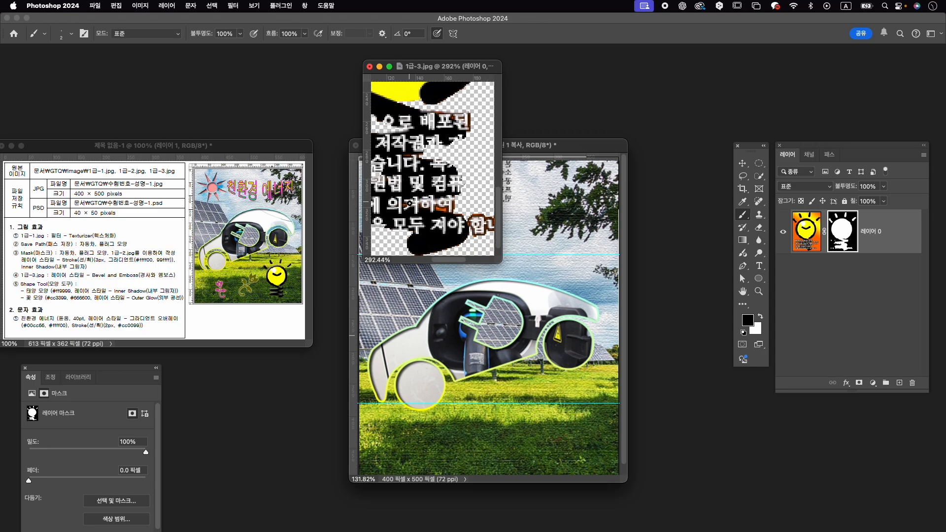
drag(421, 206, 461, 206)
scroll(467, 213, right, 4)
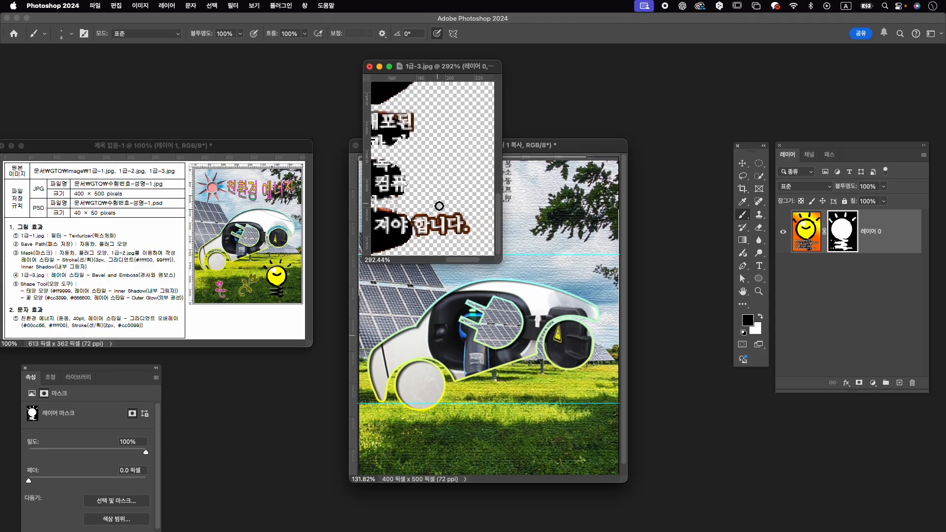
mouse_move(471, 209)
mouse_down()
mouse_move(482, 235)
mouse_move(450, 227)
mouse_move(448, 242)
mouse_move(422, 229)
mouse_up()
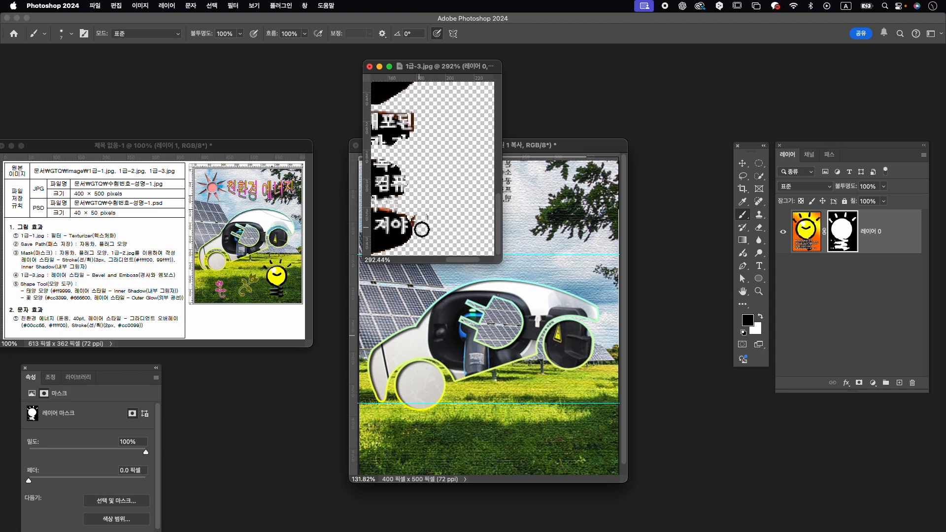
Paint black on the mask over the orange remnants between the base's segments, using a small brush.
scroll(431, 220, left, 3)
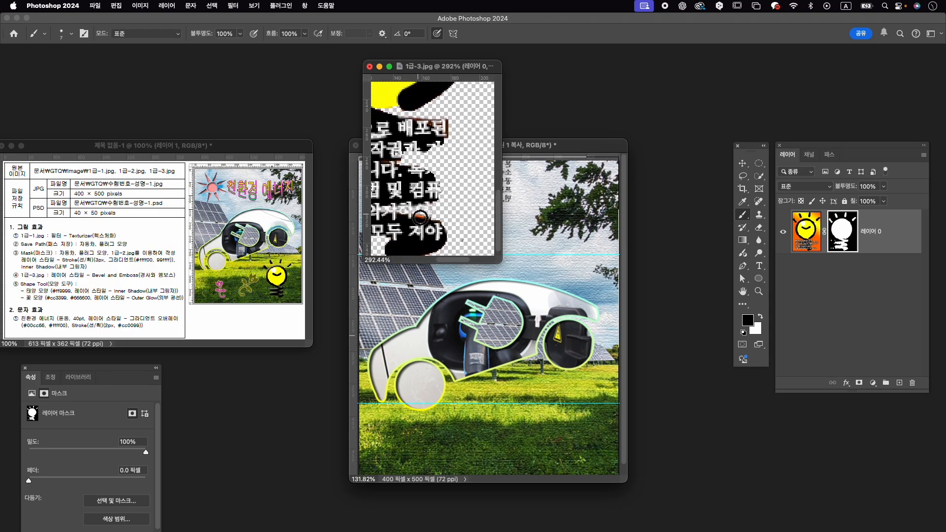
mouse_move(414, 214)
mouse_down()
mouse_move(439, 217)
mouse_move(386, 211)
mouse_move(442, 207)
mouse_up()
scroll(443, 210, left, 5)
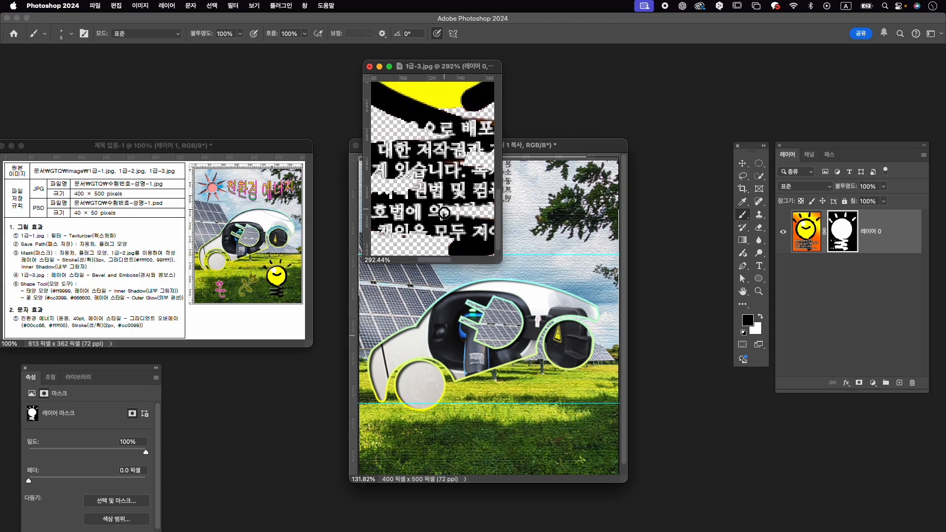
scroll(456, 185, down, 3)
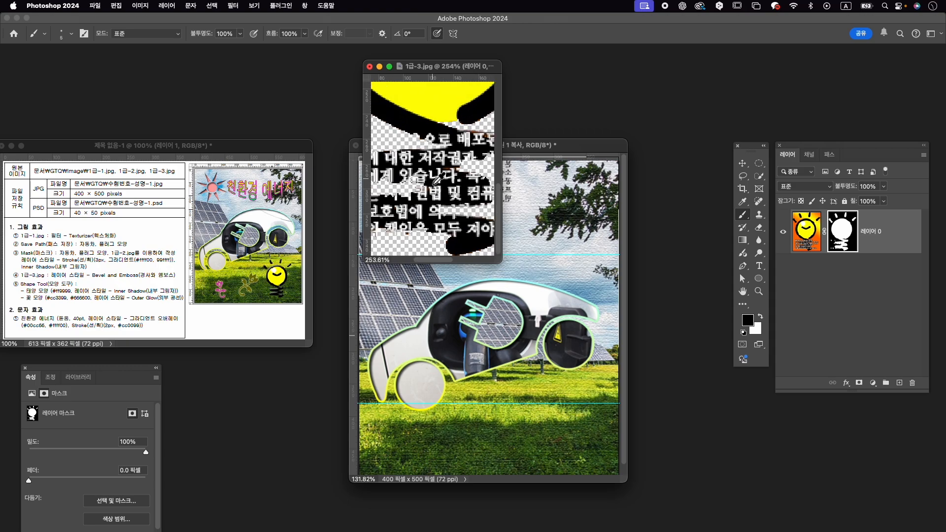
Brush out the stray text specks to the left of and below the bulb's base on the mask.
drag(405, 182, 502, 187)
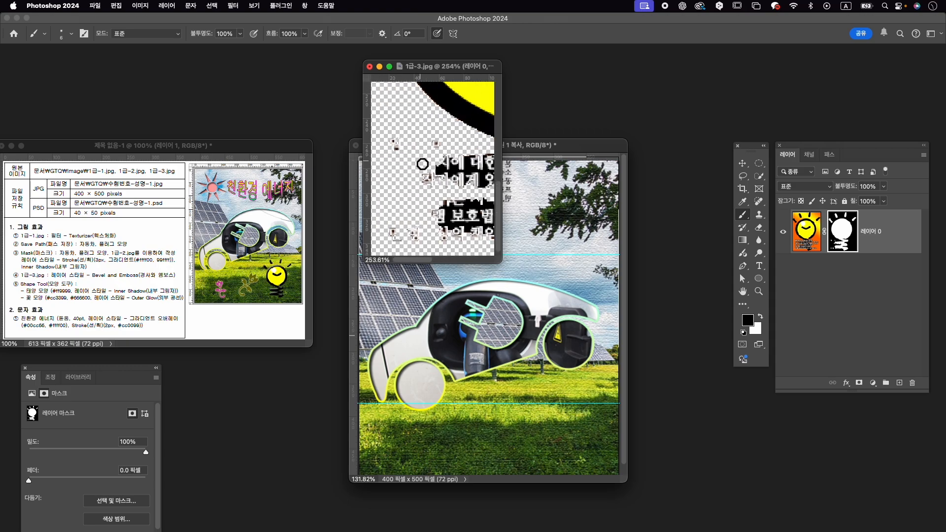
click(437, 143)
click(390, 147)
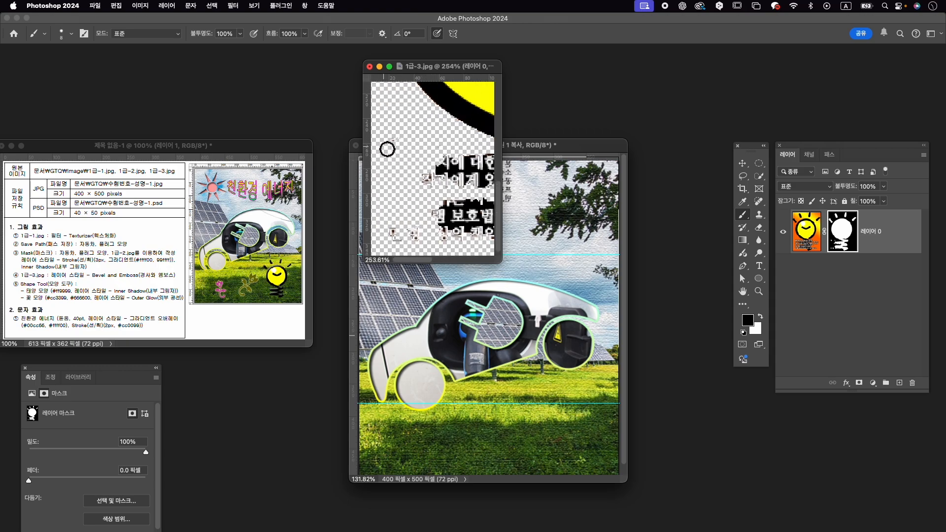
click(432, 179)
mouse_move(407, 241)
mouse_down()
mouse_move(478, 248)
mouse_move(406, 232)
mouse_up()
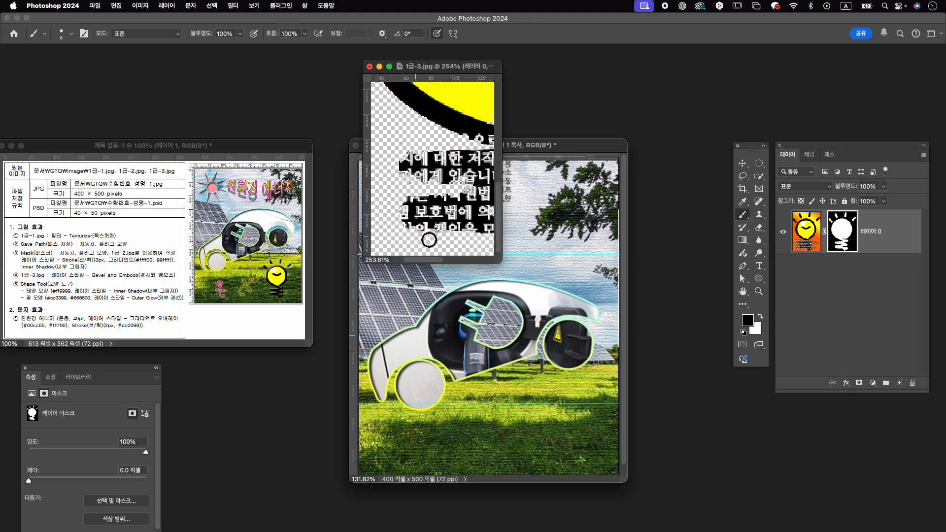
mouse_move(462, 218)
mouse_down()
mouse_move(405, 224)
mouse_move(467, 208)
mouse_up()
Bring the masked light bulb into the poster document and close 1급-3.jpg without saving.
scroll(461, 205, down, 6)
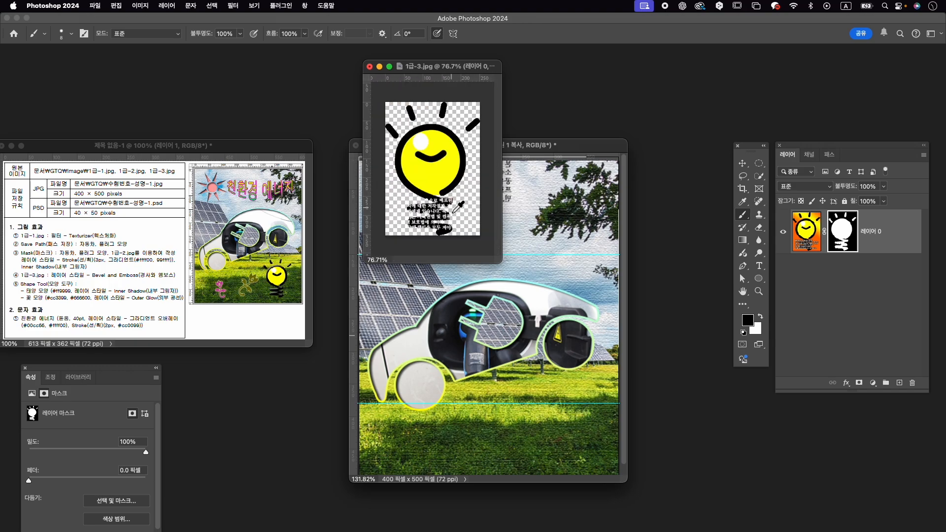
scroll(447, 192, up, 2)
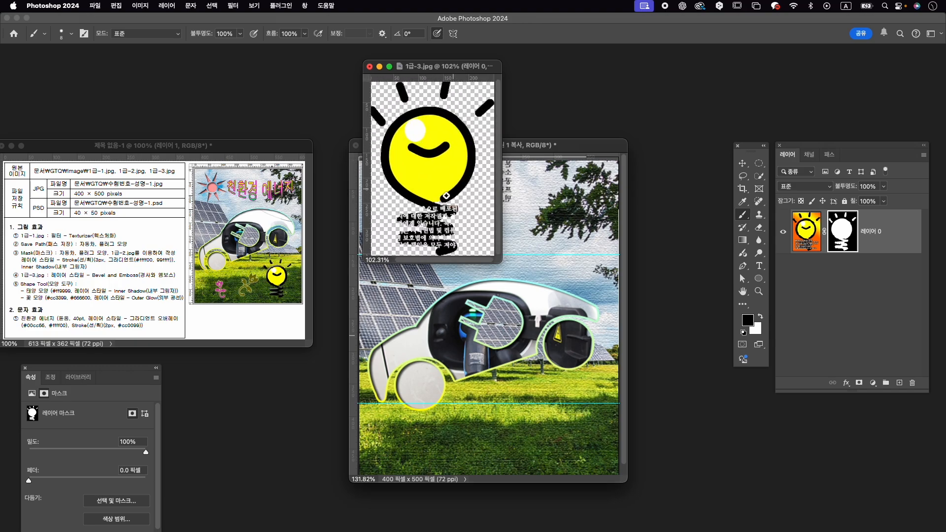
key(v)
drag(438, 163, 560, 390)
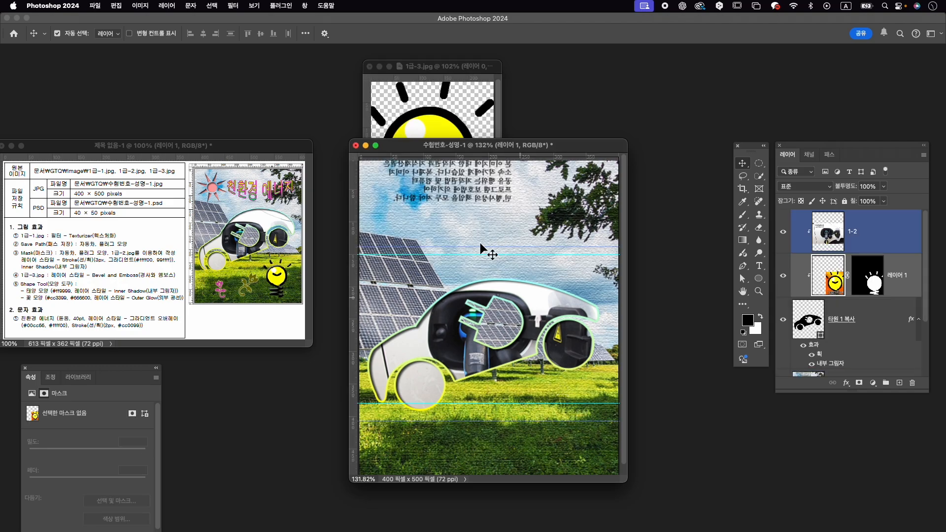
click(369, 66)
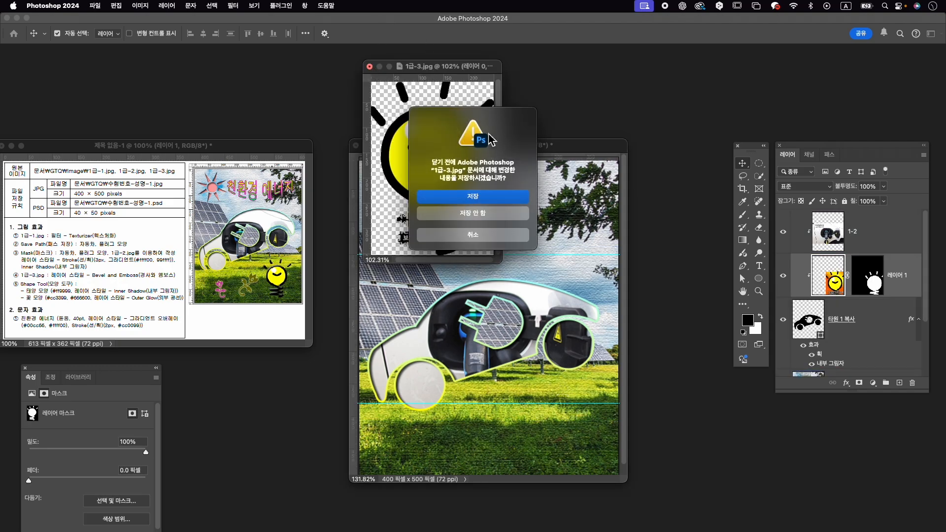
click(530, 219)
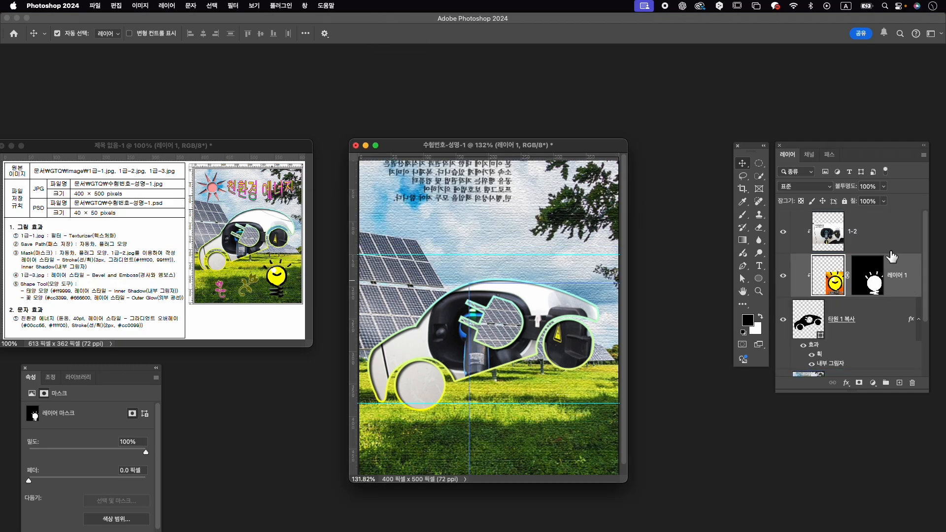
Place the light bulb layer above layer 1-2 and release its clipping mask.
drag(908, 278, 886, 200)
right_click(918, 230)
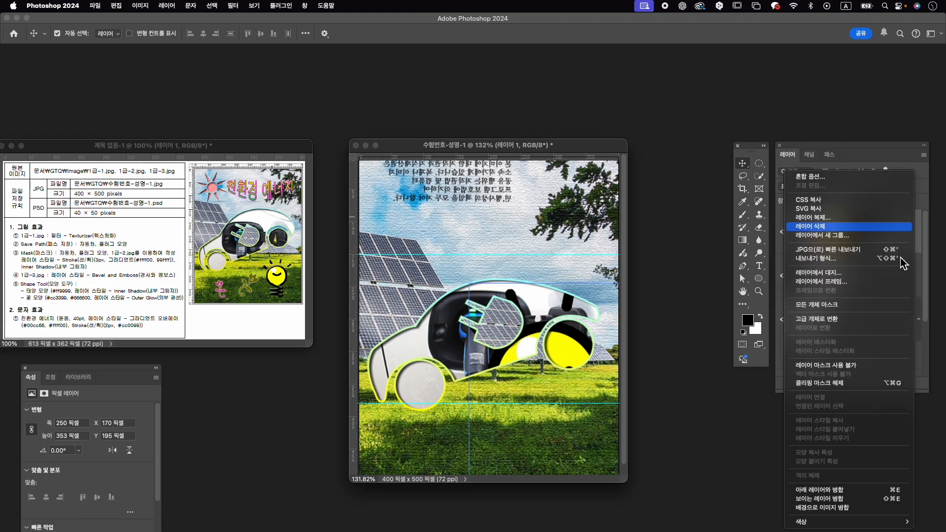
click(853, 384)
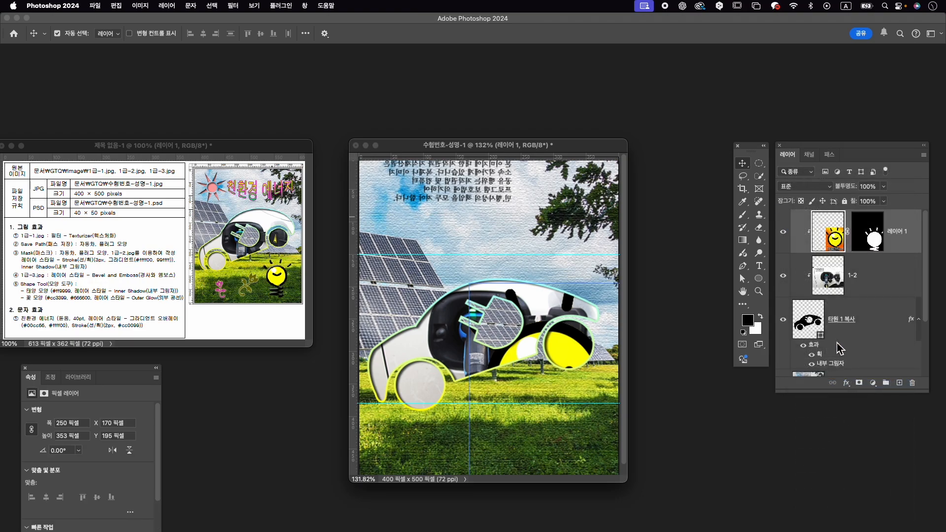
Rename the light bulb layer as 1-3.
double_click(882, 231)
text(1-3)
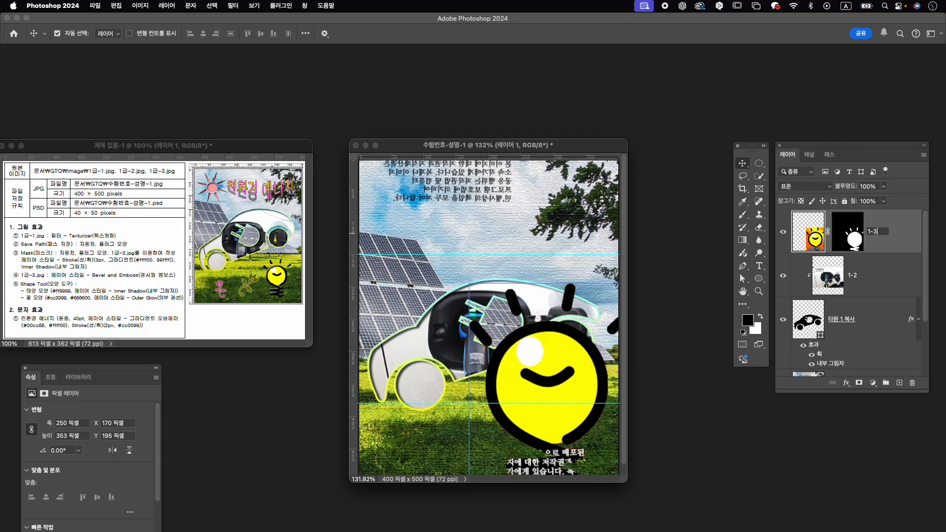
key(Return)
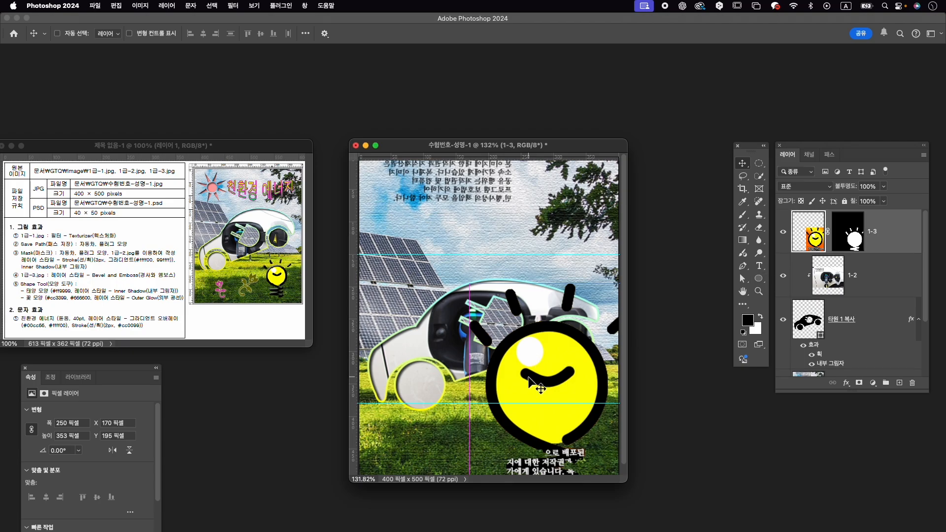
Scale the light bulb to about 36.86% and place it on the grass in the poster's lower right, below the car's front wheel.
key(super+t)
drag(469, 285, 515, 332)
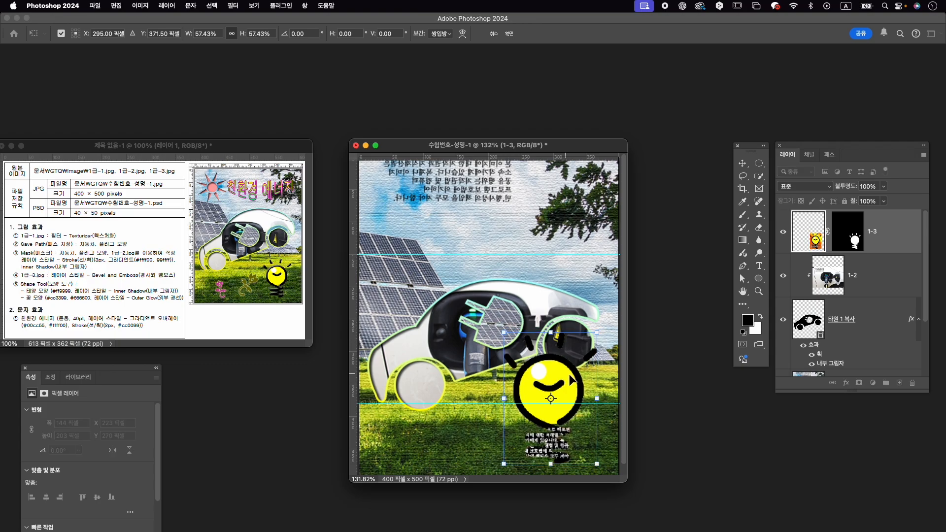
drag(571, 374, 576, 377)
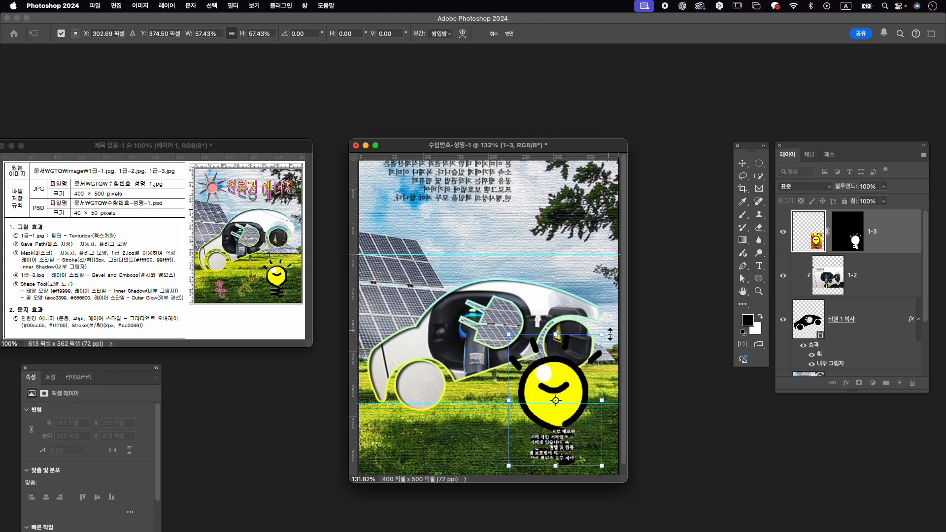
drag(610, 335, 602, 346)
scroll(525, 354, up, 3)
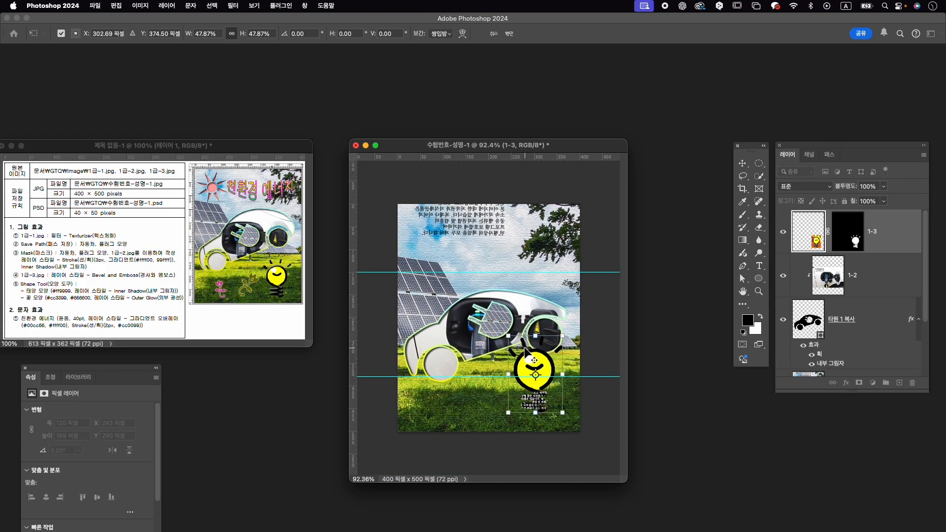
drag(574, 339, 570, 399)
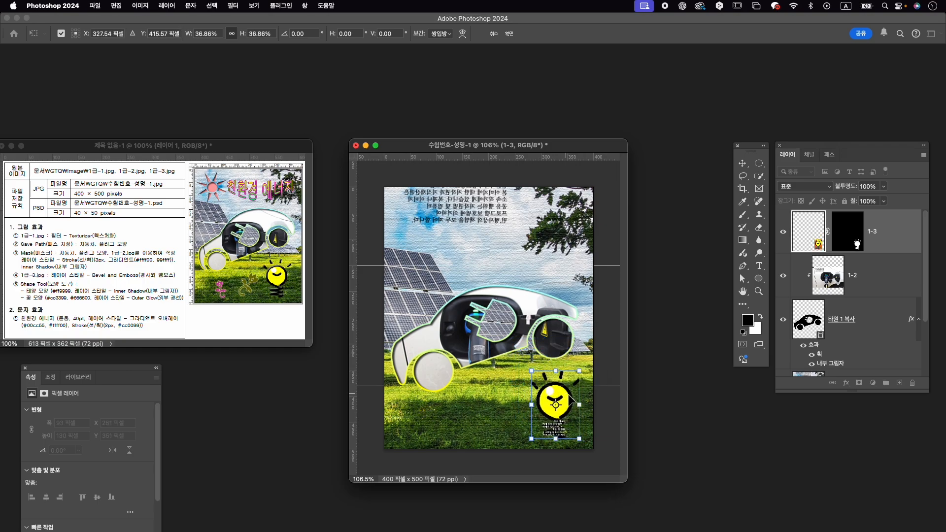
key(Return)
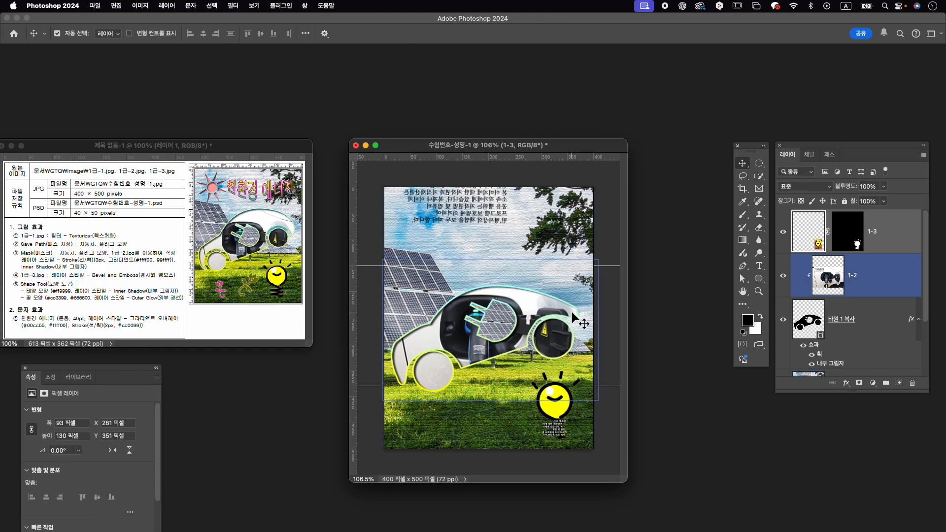
Reshape the curve at the right tip of the car shape on layer 타원 1 복사 with the Convert Point tool.
click(832, 321)
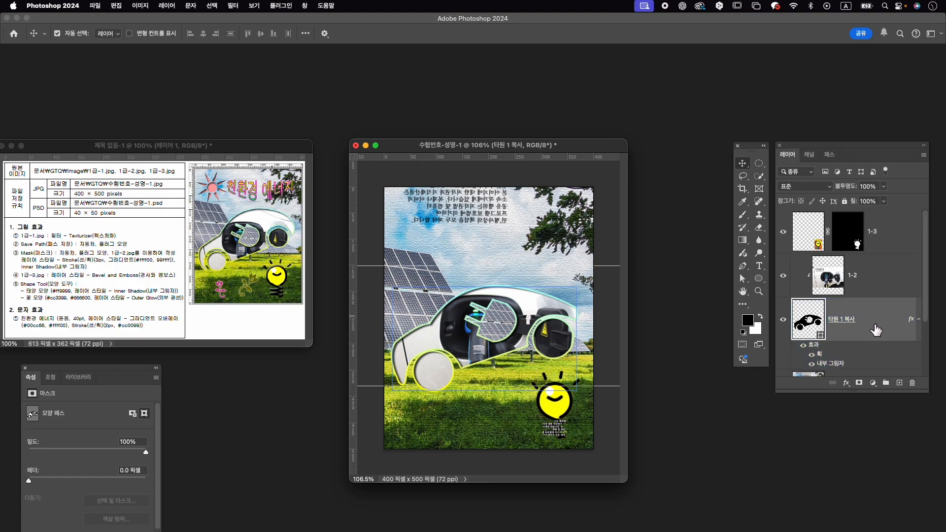
click(743, 278)
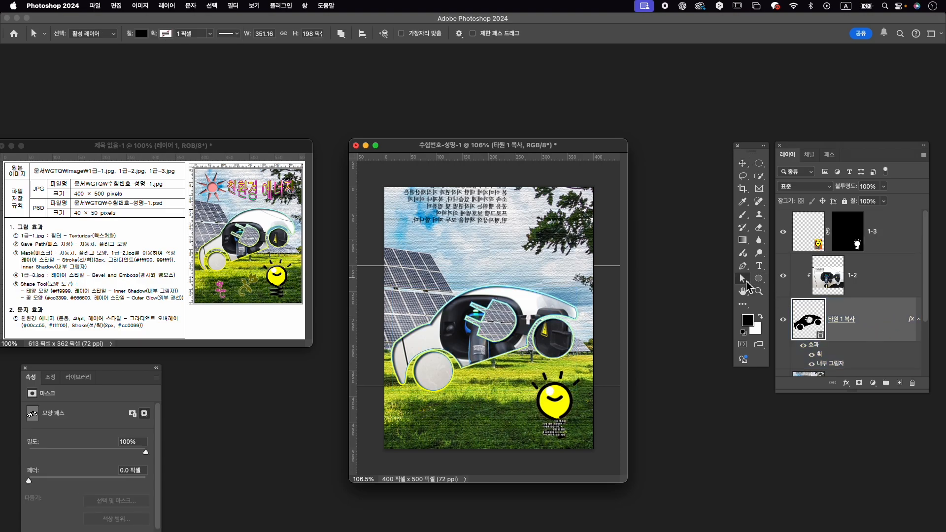
click(778, 290)
click(742, 266)
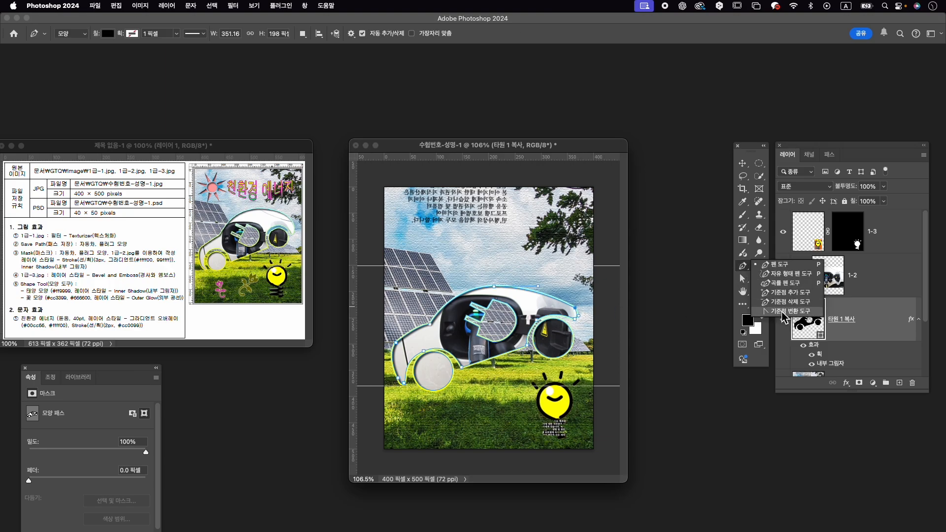
click(788, 311)
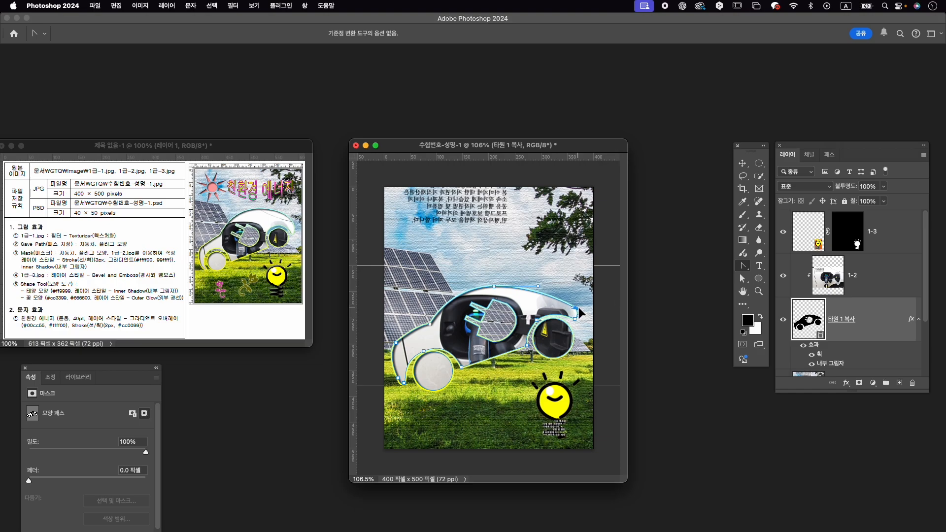
drag(581, 306, 580, 319)
key(v)
click(600, 310)
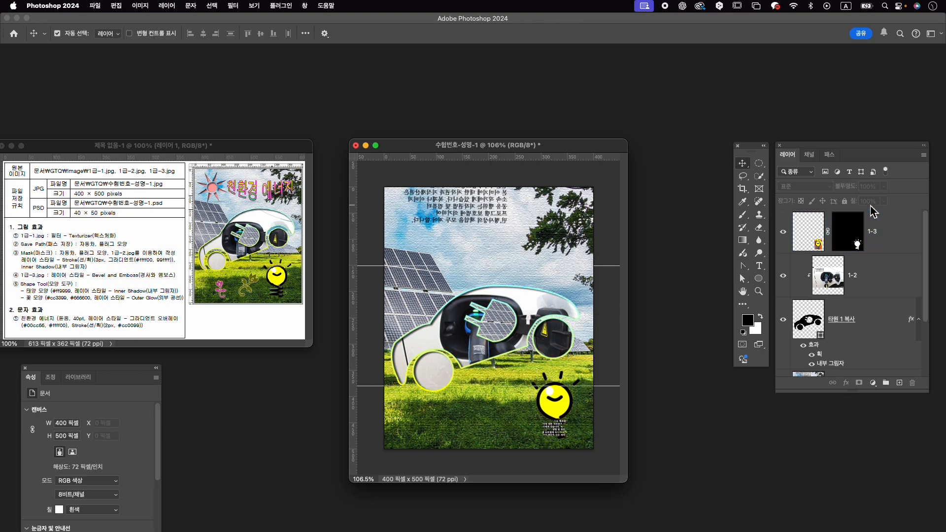
Apply a Bevel and Emboss layer style to layer 1-3 and compare the light bulb with its effects hidden and shown.
click(874, 238)
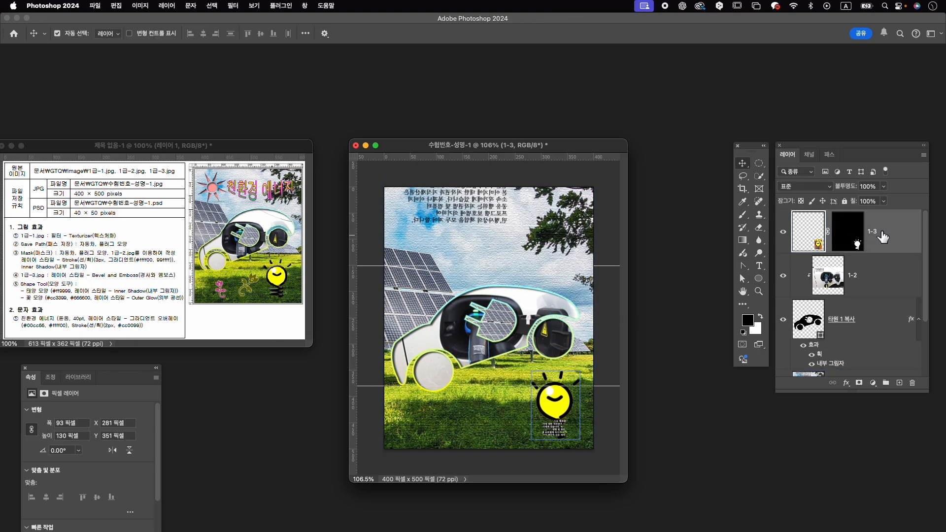
click(563, 310)
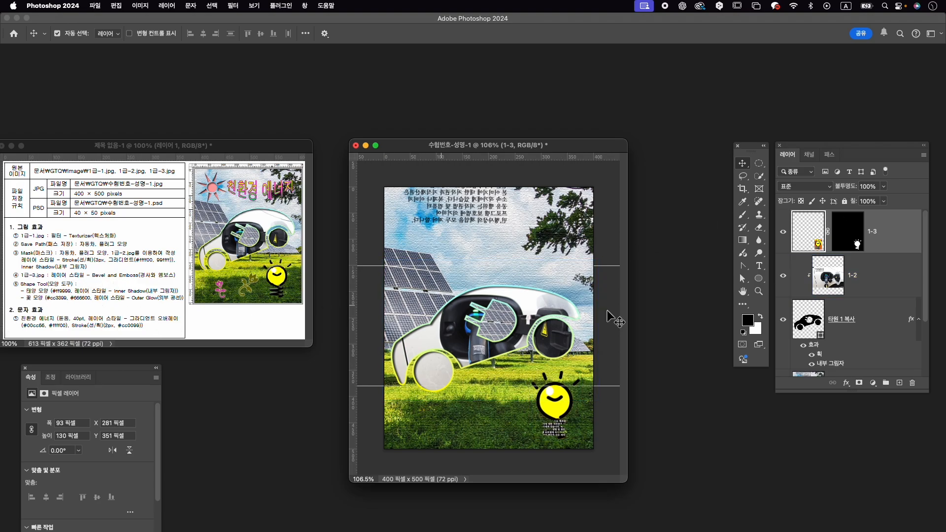
click(851, 385)
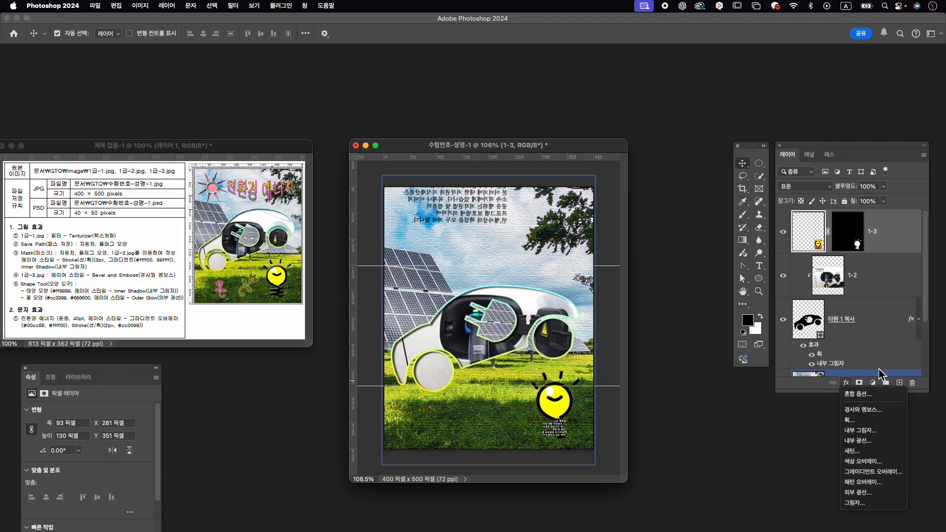
click(865, 412)
click(714, 159)
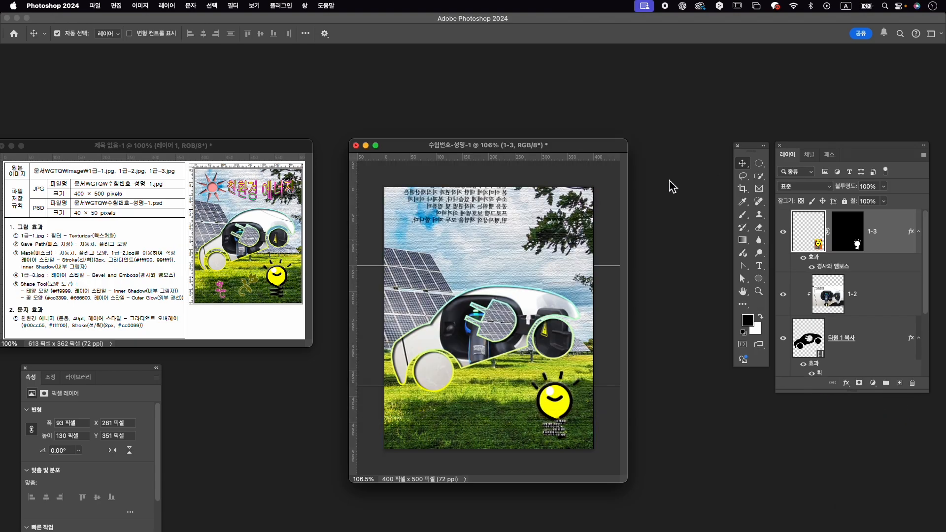
click(804, 258)
click(804, 257)
click(803, 257)
click(803, 258)
click(804, 258)
click(803, 258)
Display the shape library, search it for 해, and choose the nature sun shape with straight pointed rays.
click(305, 6)
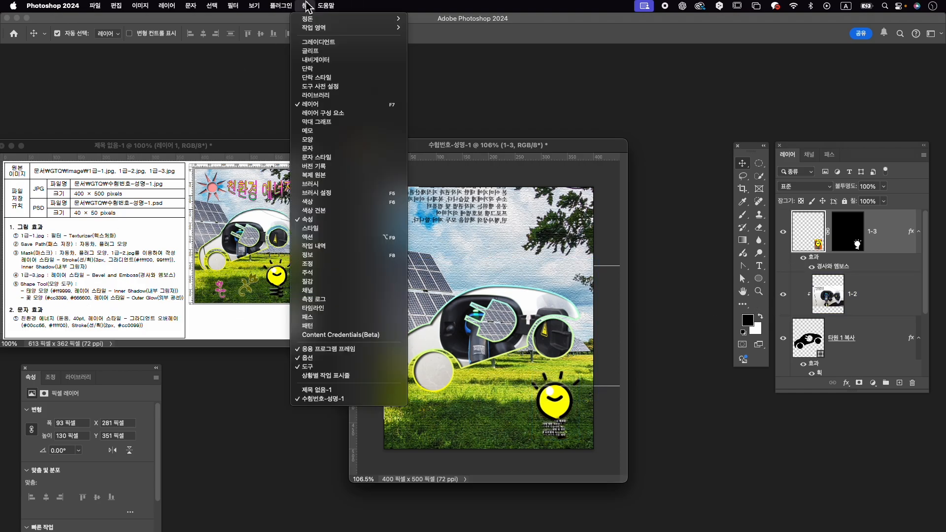
click(331, 143)
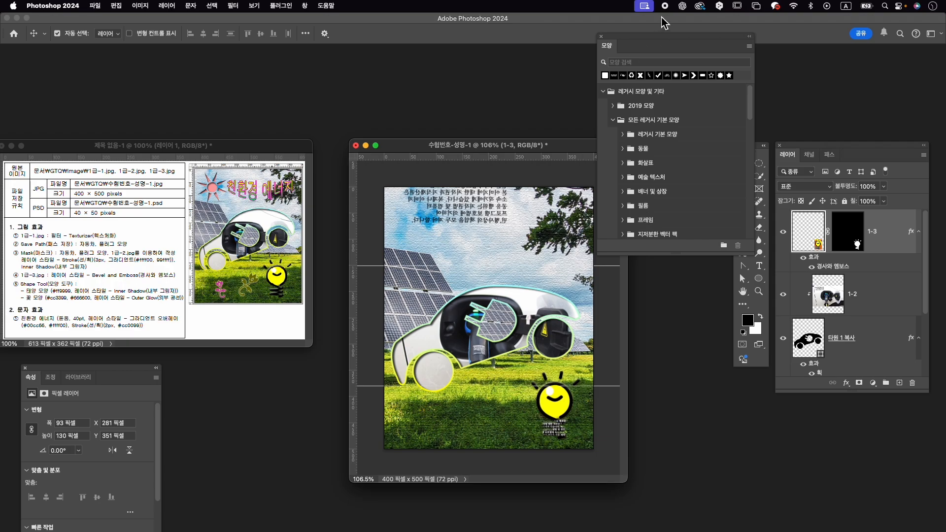
drag(685, 46, 657, 93)
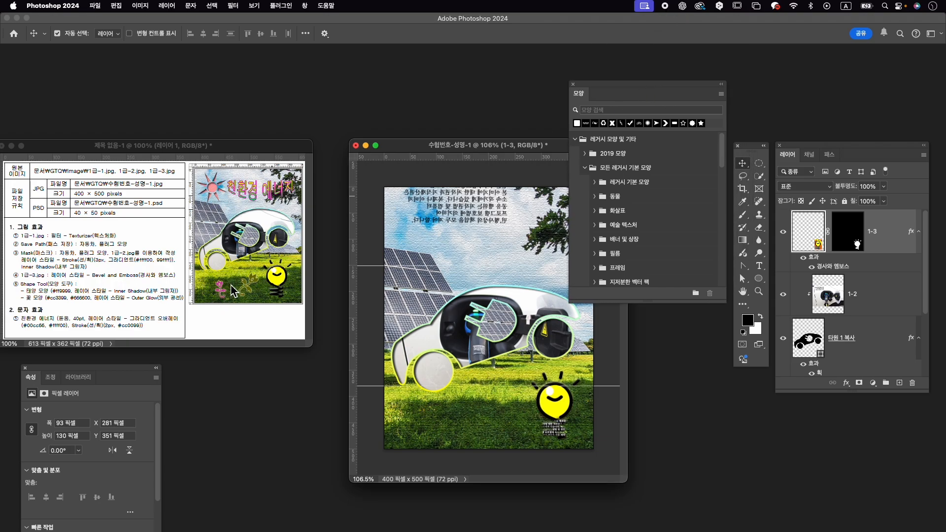
click(609, 110)
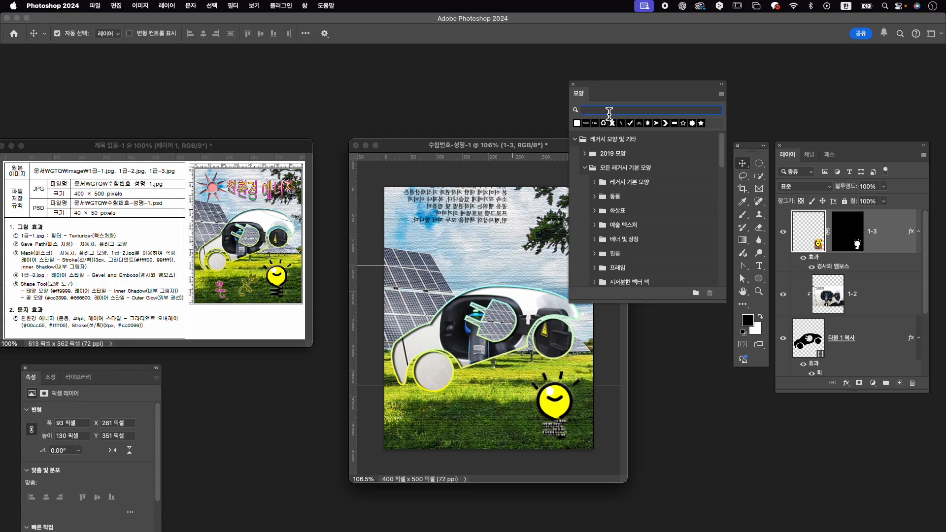
text(태양)
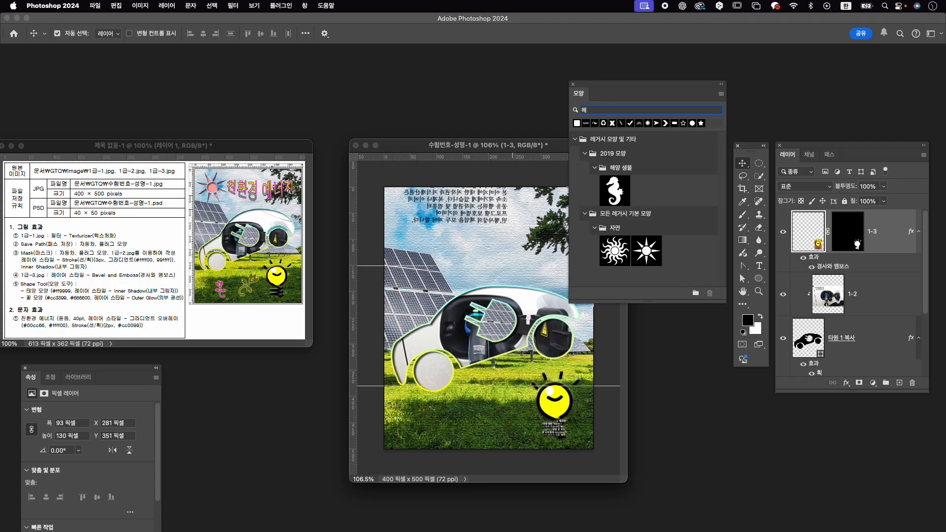
click(652, 257)
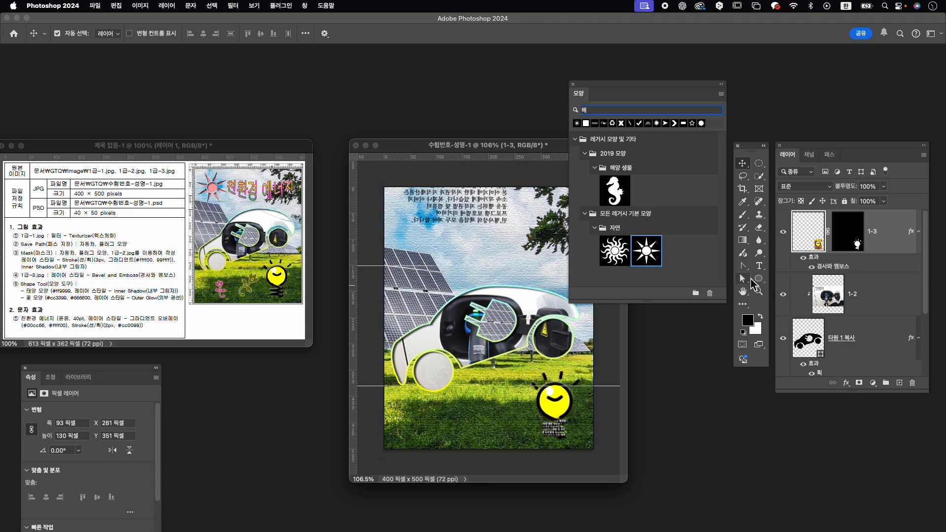
Draw the sun with the Custom Shape tool at about 93 × 93 px in the poster's upper-left sky and rotate it about 13°.
click(759, 279)
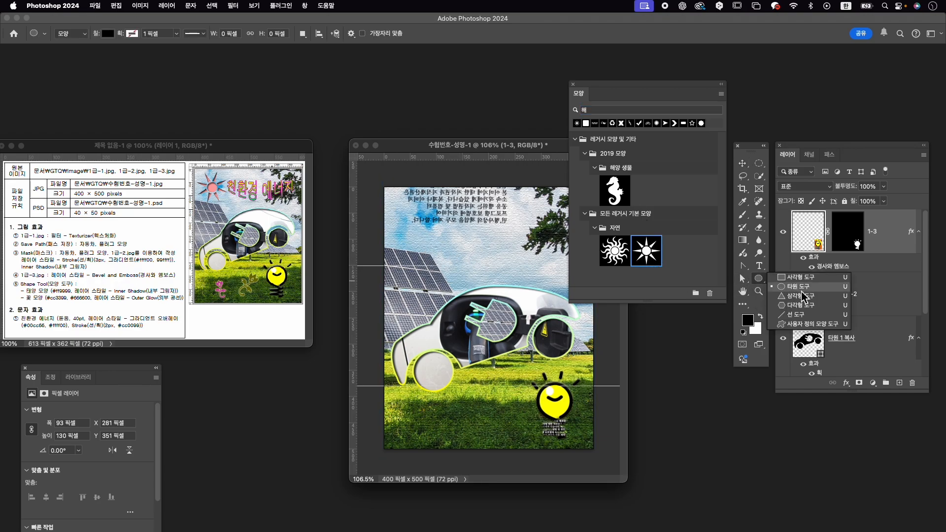
click(813, 324)
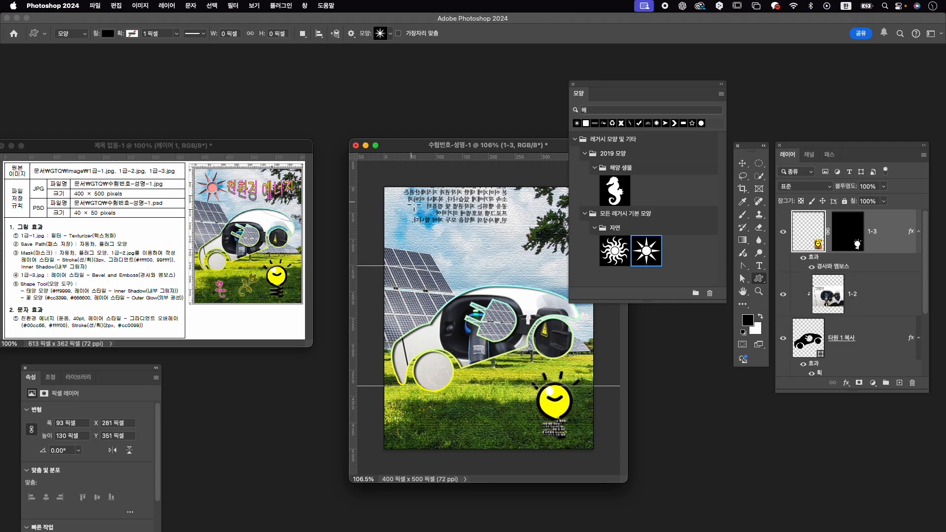
drag(395, 201, 437, 245)
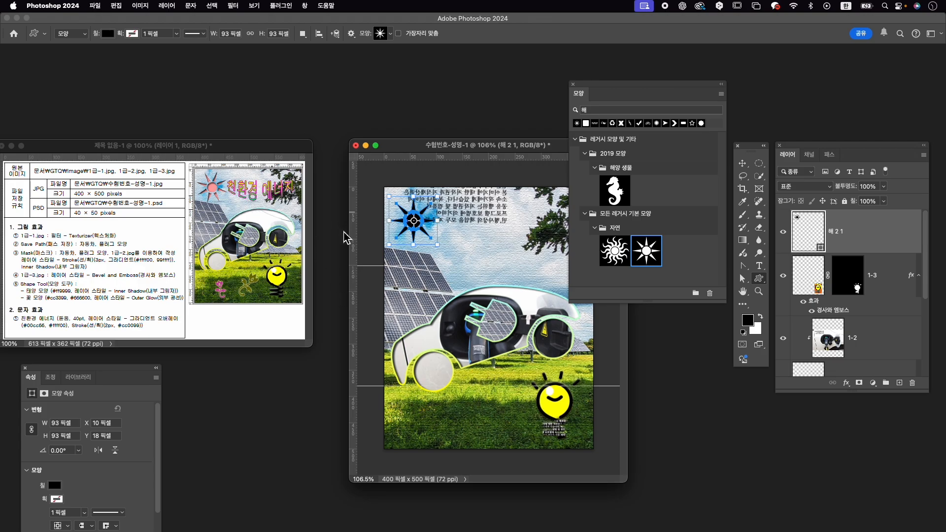
key(super+t)
drag(458, 183, 466, 194)
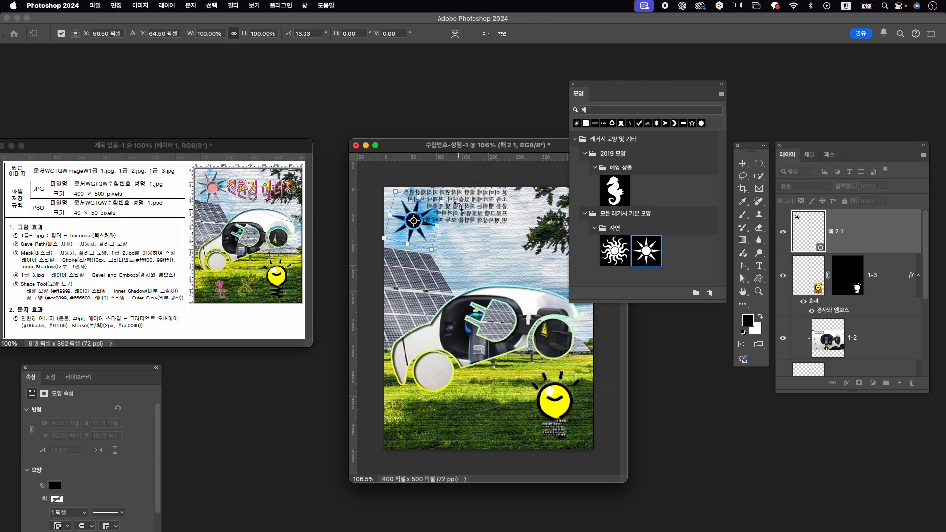
key(Return)
Set the sun shape's fill colour to #ff9999.
mouse_move(127, 367)
mouse_down()
mouse_move(302, 370)
mouse_move(676, 336)
mouse_move(679, 322)
mouse_up()
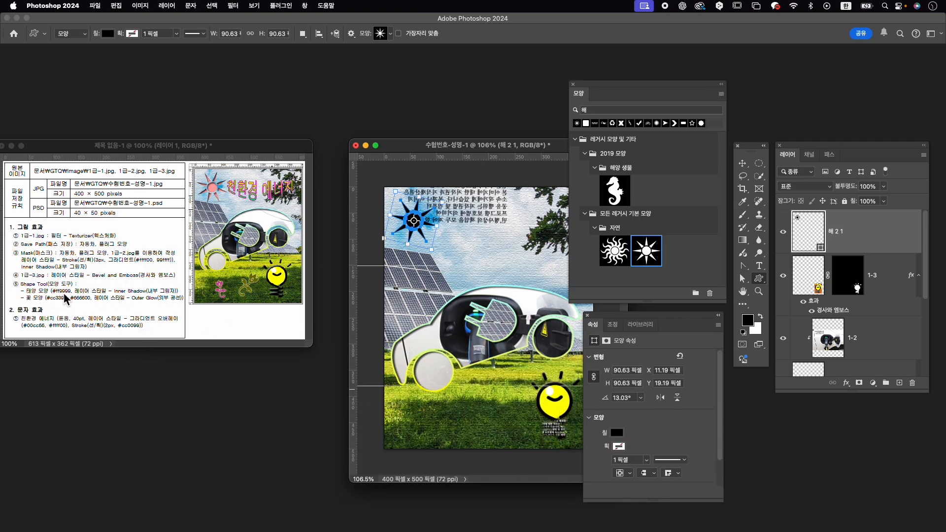
click(616, 433)
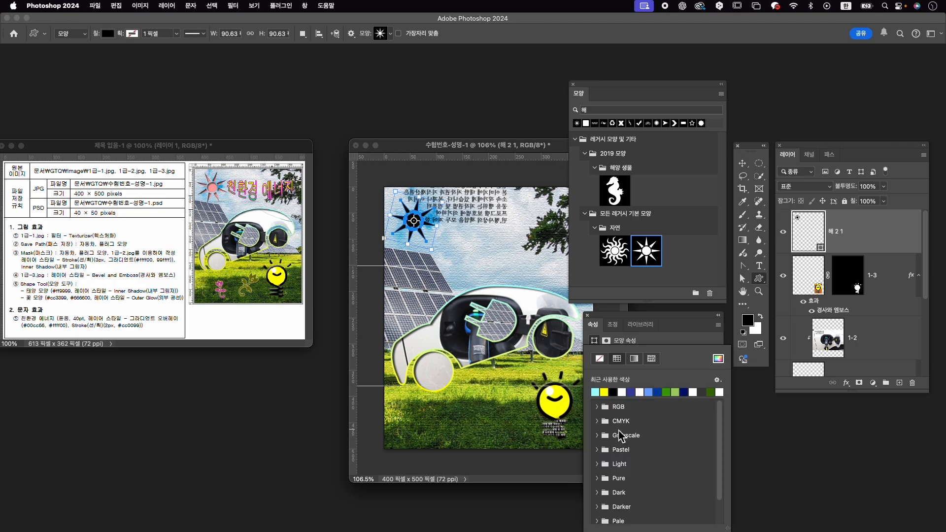
click(718, 358)
text(ff9999)
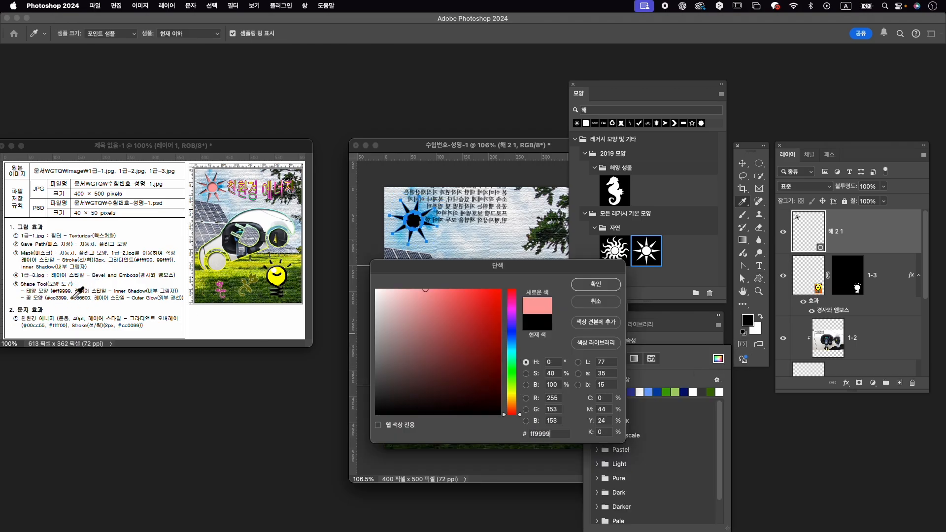
key(Return)
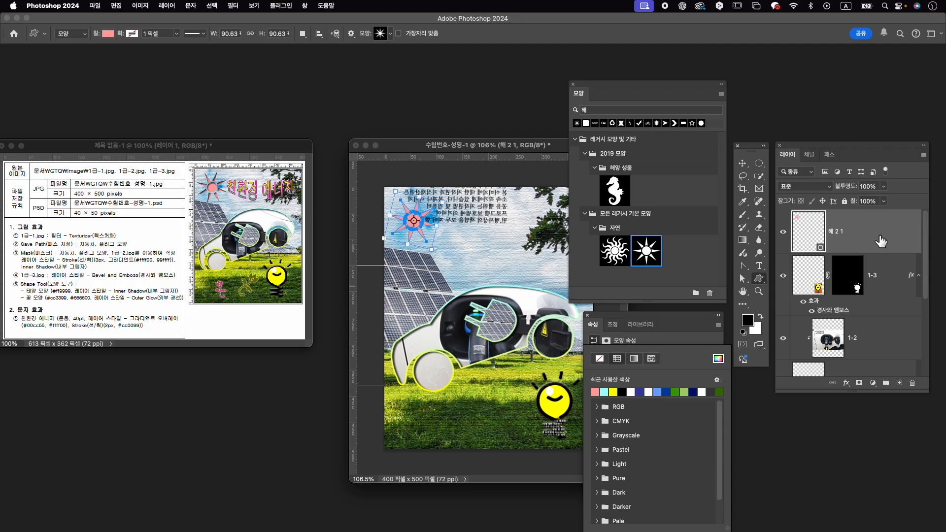
Add an Inner Shadow layer style to the sun shape, keeping the settings offered.
click(847, 384)
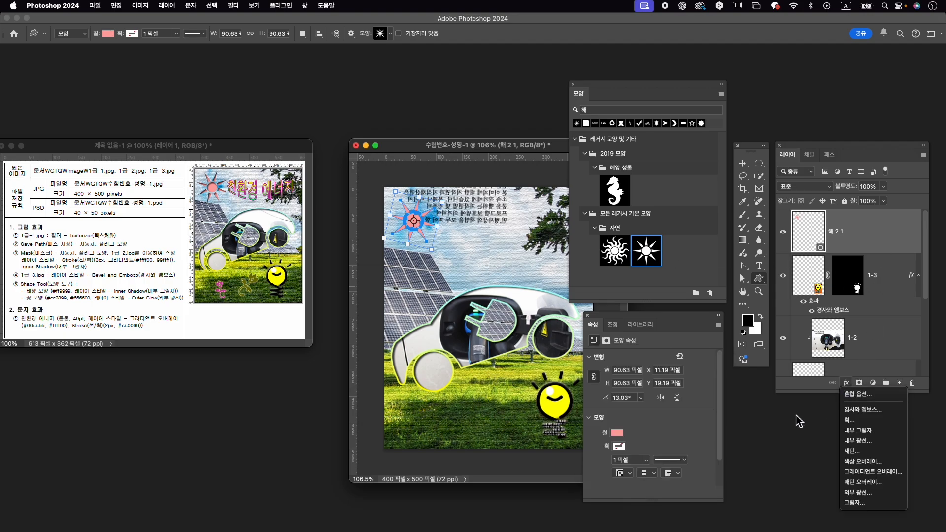
click(889, 431)
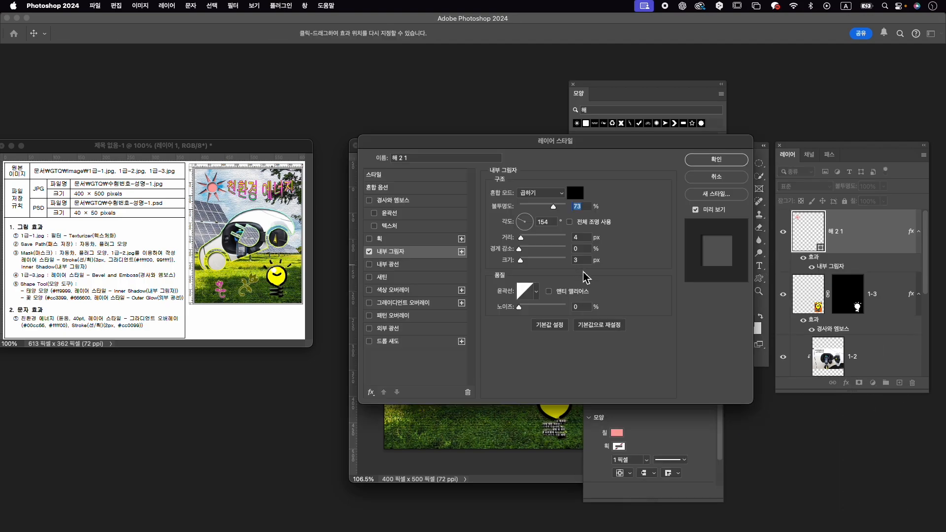
click(718, 157)
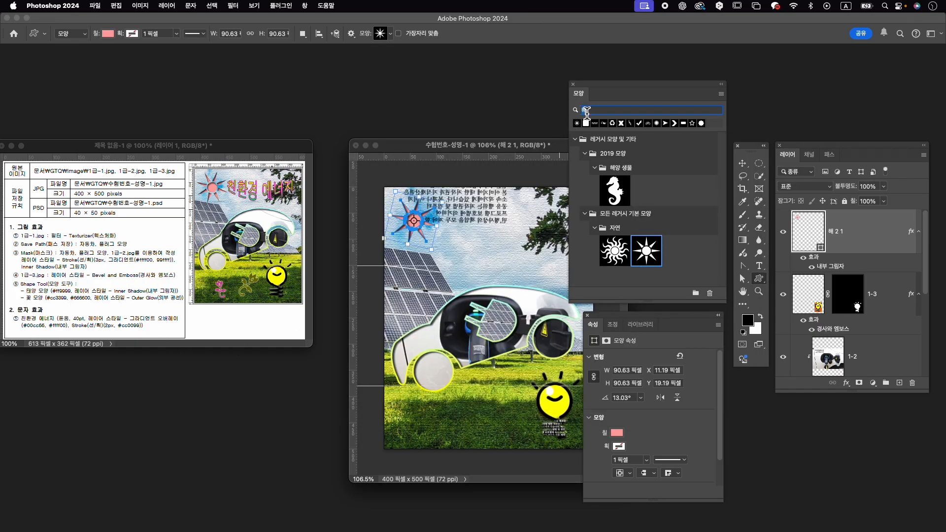
Search the shapes for 꽃 and draw the third flower ornament at about 59 × 36 px on the grass below the car.
key(BackSpace)
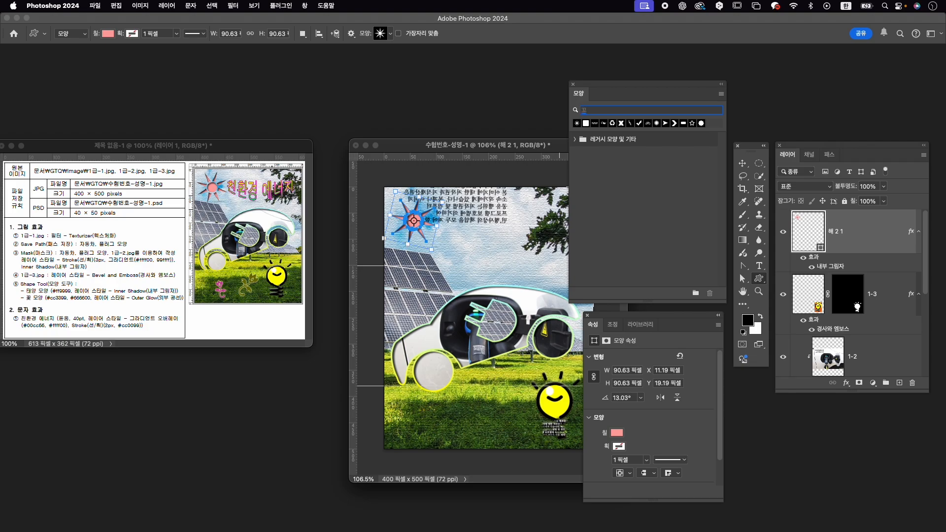
text(꽃)
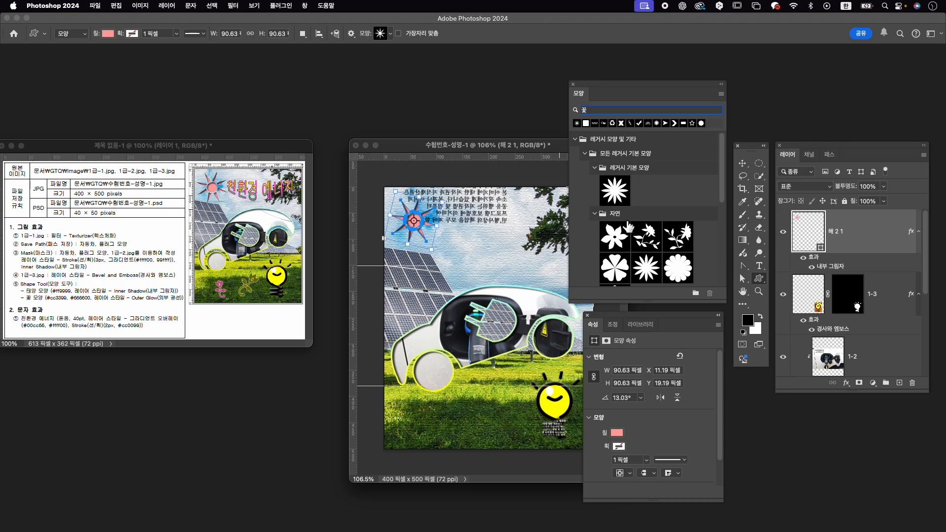
scroll(658, 224, down, 2)
scroll(658, 224, down, 5)
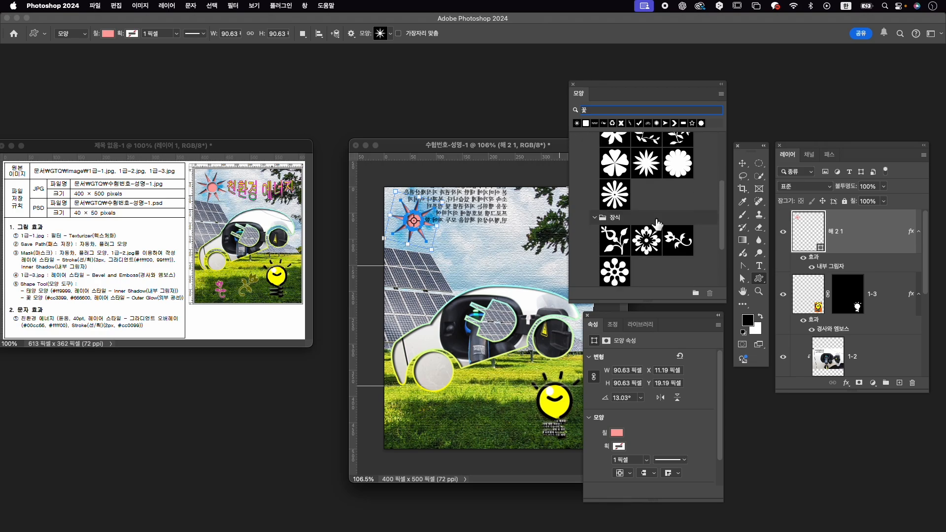
click(676, 255)
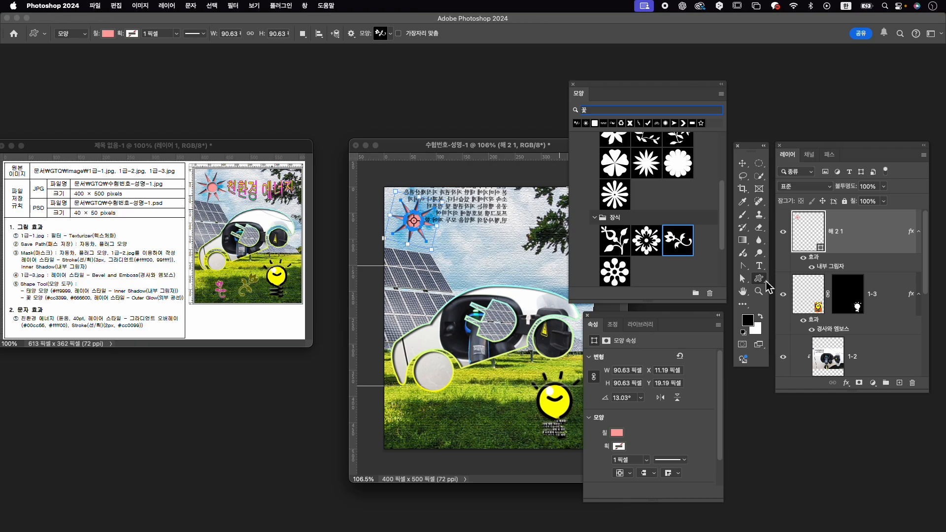
drag(439, 420, 461, 447)
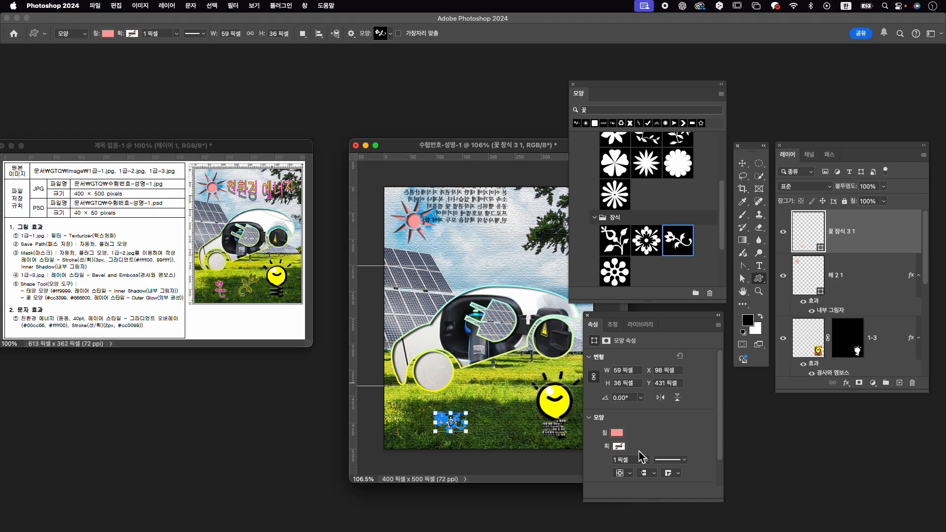
Set the flower ornament's fill colour to #cc3399.
click(618, 433)
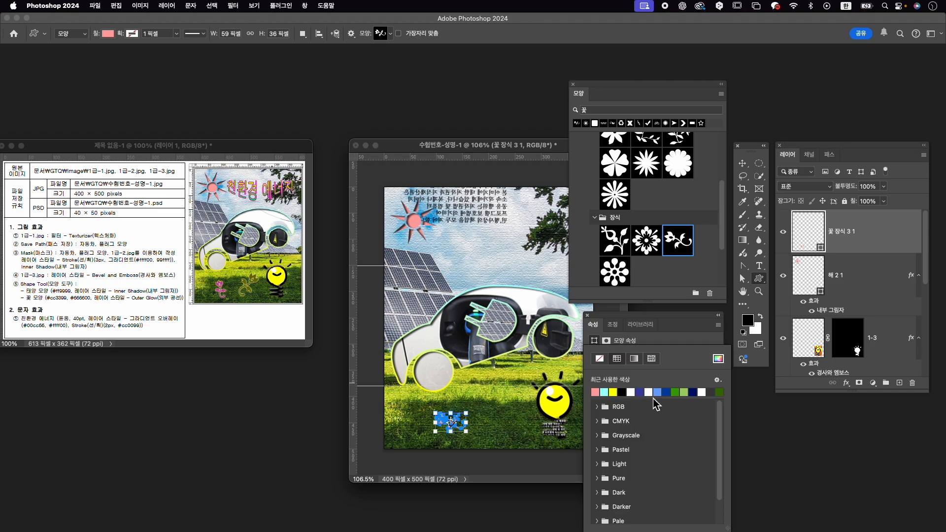
click(718, 359)
text(c)
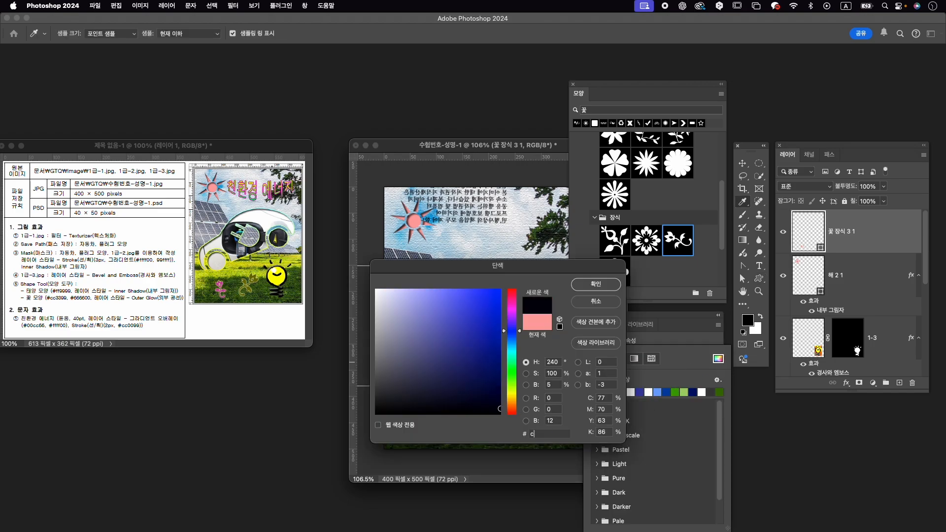
text(c3399)
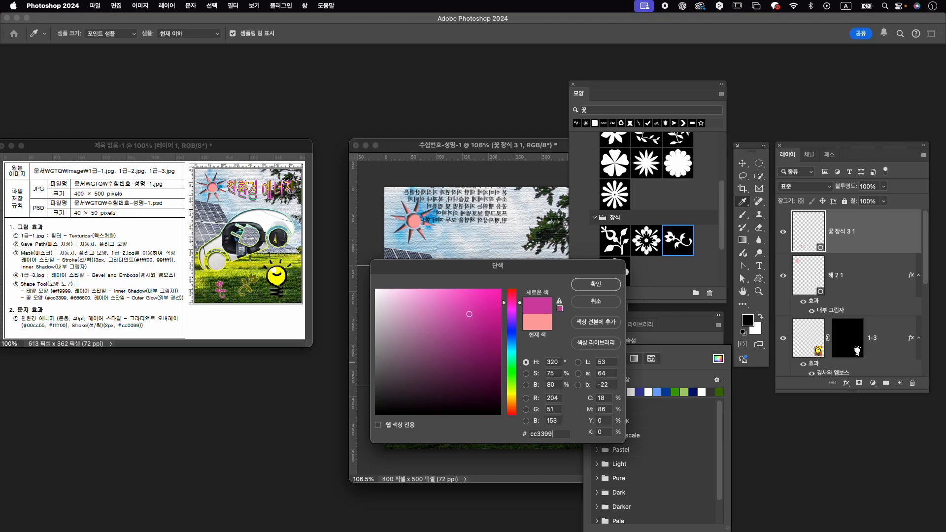
key(Return)
Add an Outer Glow layer style to the flower ornament, keeping the settings offered.
click(847, 383)
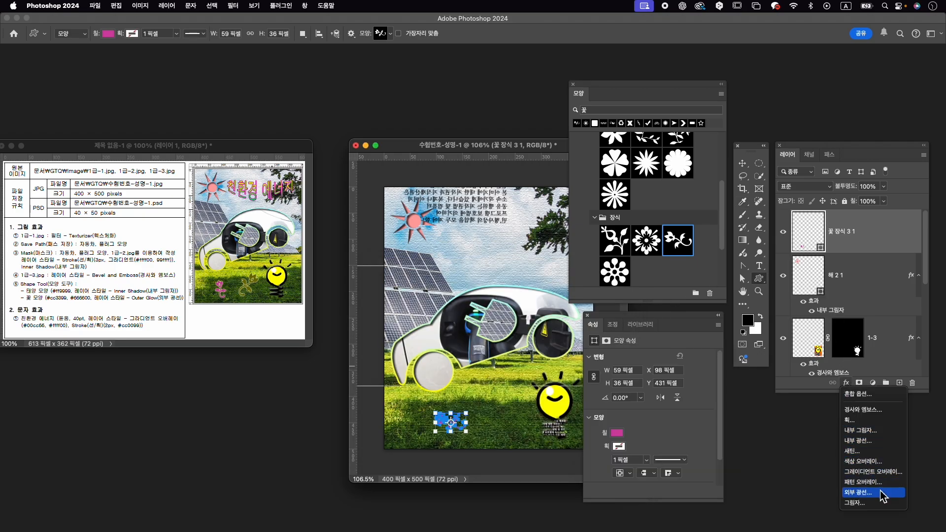
click(862, 492)
key(Return)
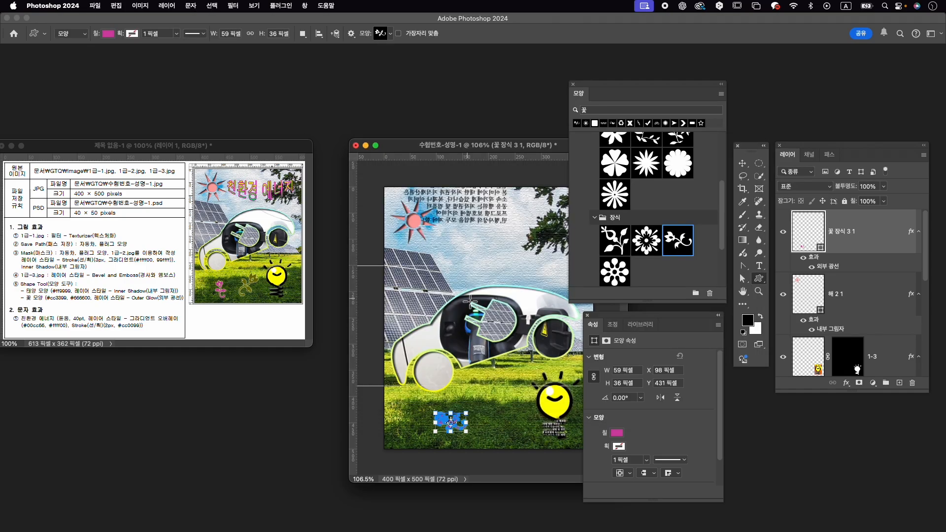
Rotate the flower ornament about 64° clockwise so it stands upright on the grass, and switch to the Move tool.
key(ctrl+t)
drag(478, 397, 494, 435)
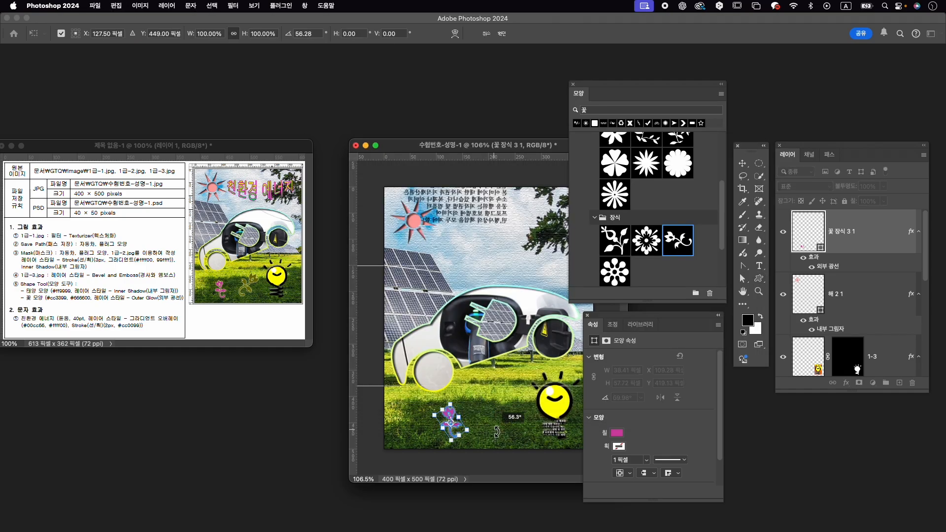
key(Return)
scroll(449, 421, up, 5)
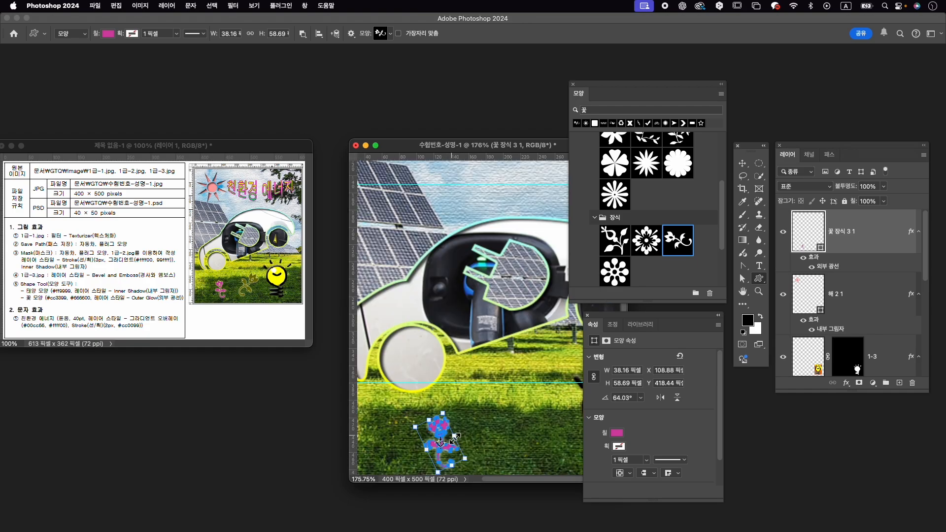
key(Return)
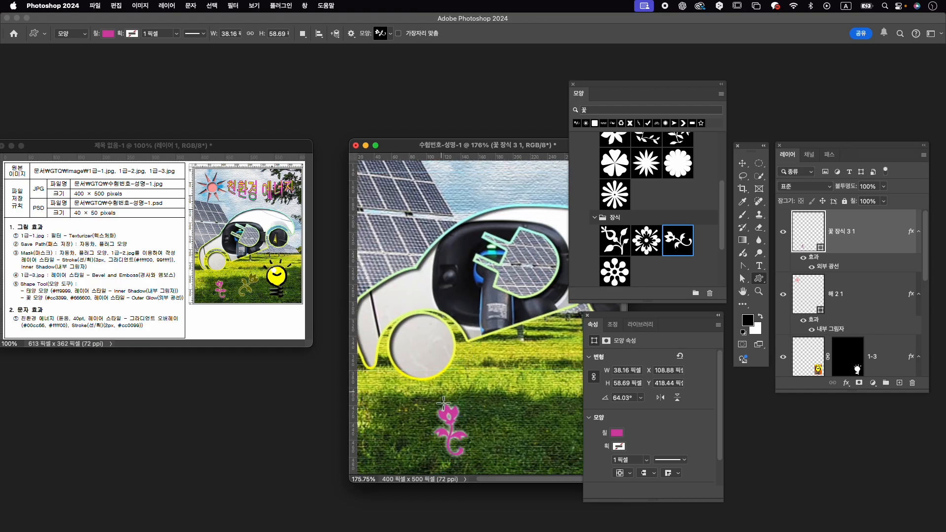
key(v)
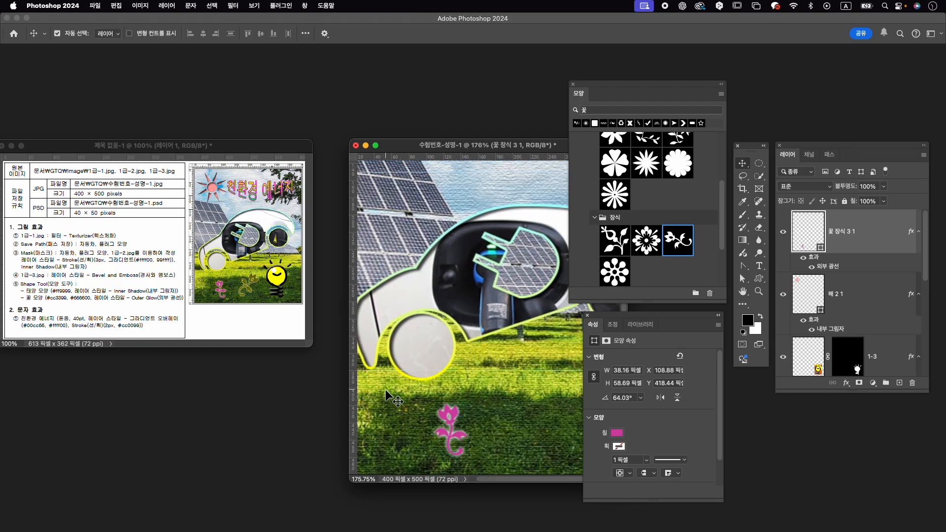
Move the pink flower ornament about 15 px to the left on the grass with Free Transform.
key(cmd+t)
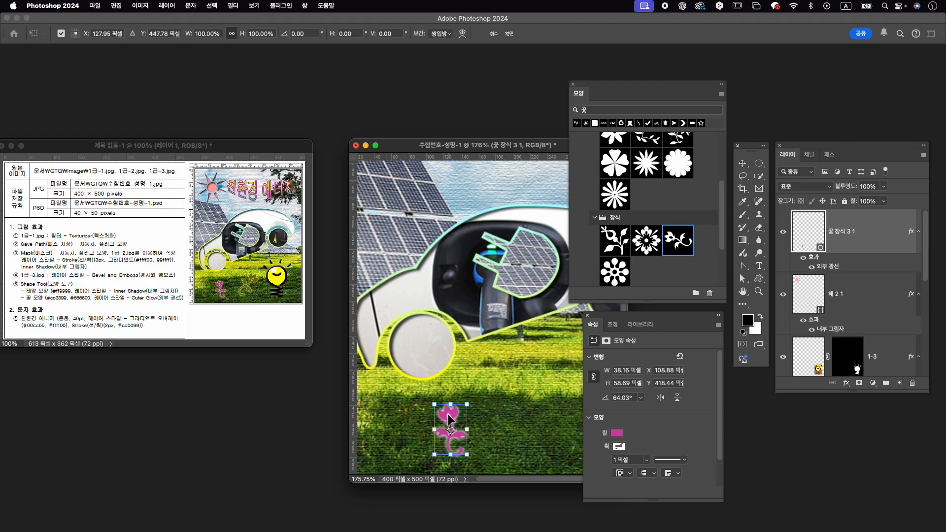
drag(448, 414, 435, 416)
key(Return)
scroll(500, 358, down, 4)
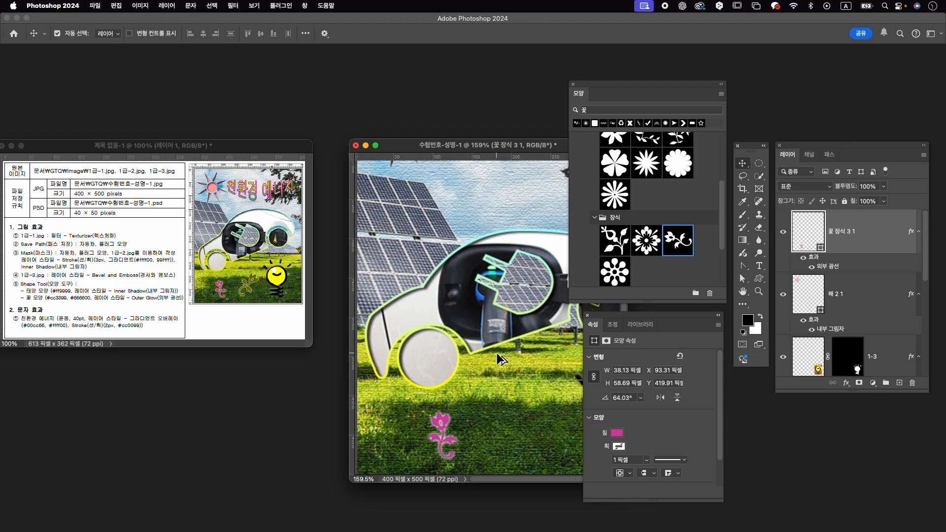
scroll(500, 359, down, 1)
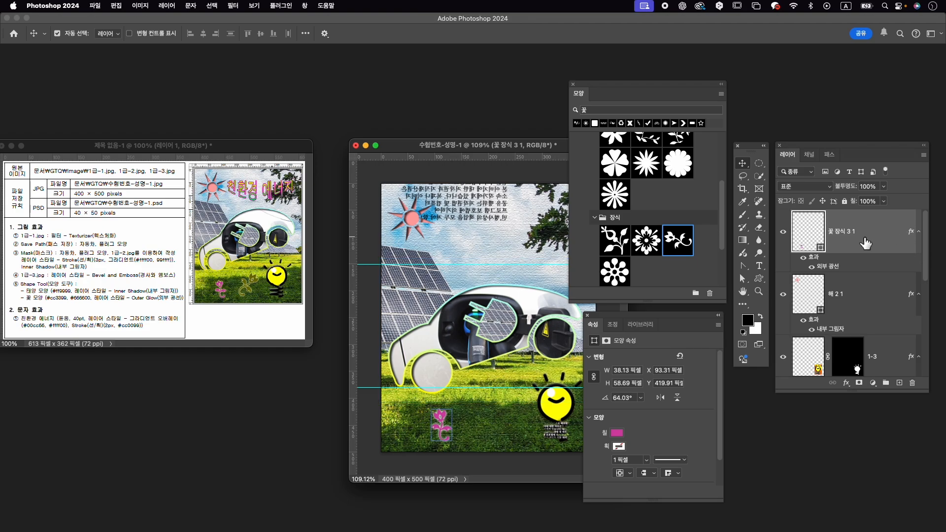
Duplicate the pink flower layer and place the copy to its right, enlarged to about 68 × 68 px and rotated to about 121°.
key(super+j)
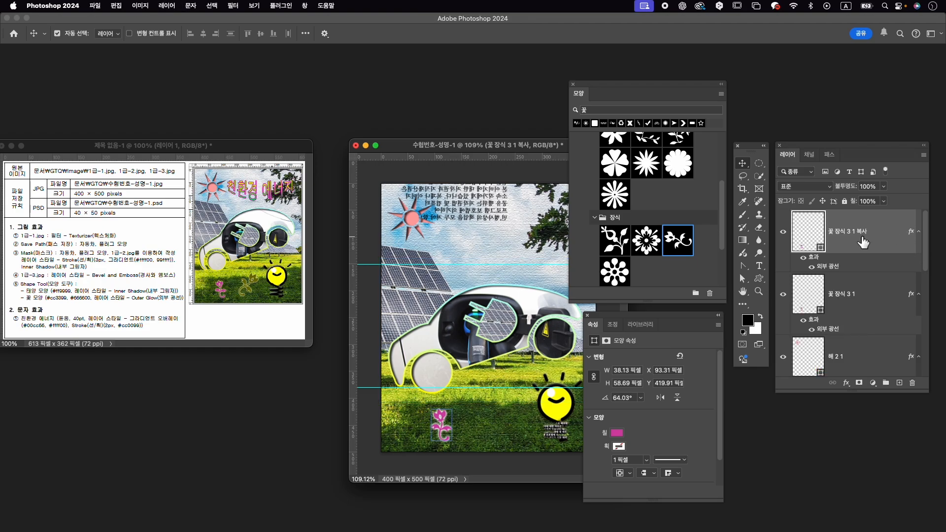
click(443, 416)
key(super+t)
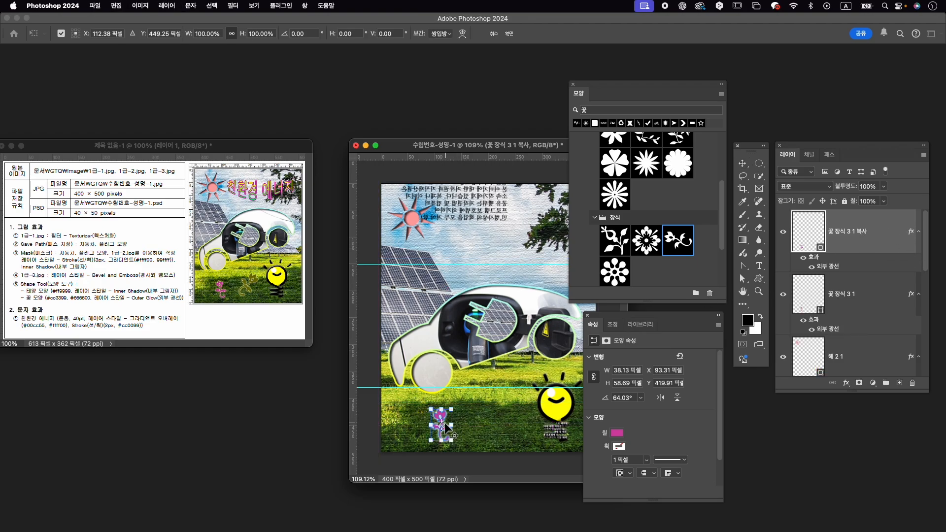
drag(446, 415, 506, 417)
key(Return)
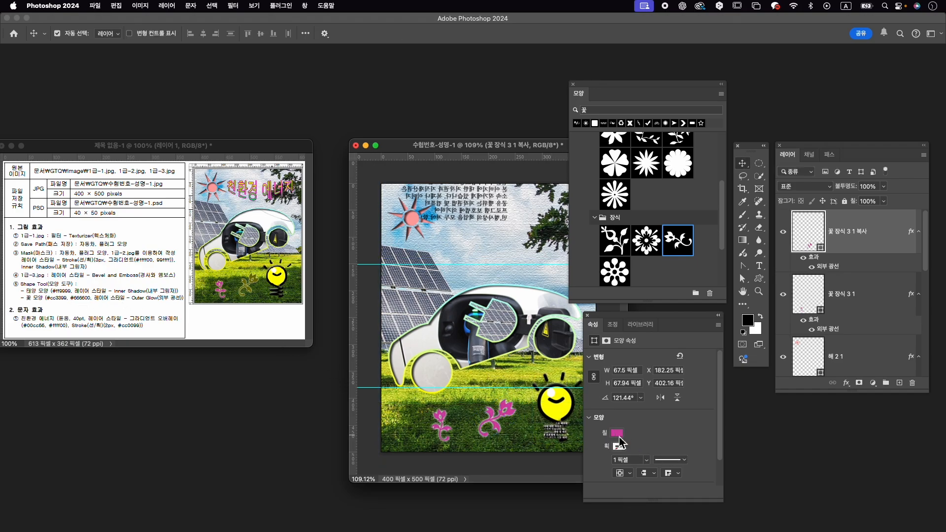
Set the duplicated flower's fill colour to #666600.
click(618, 433)
click(722, 360)
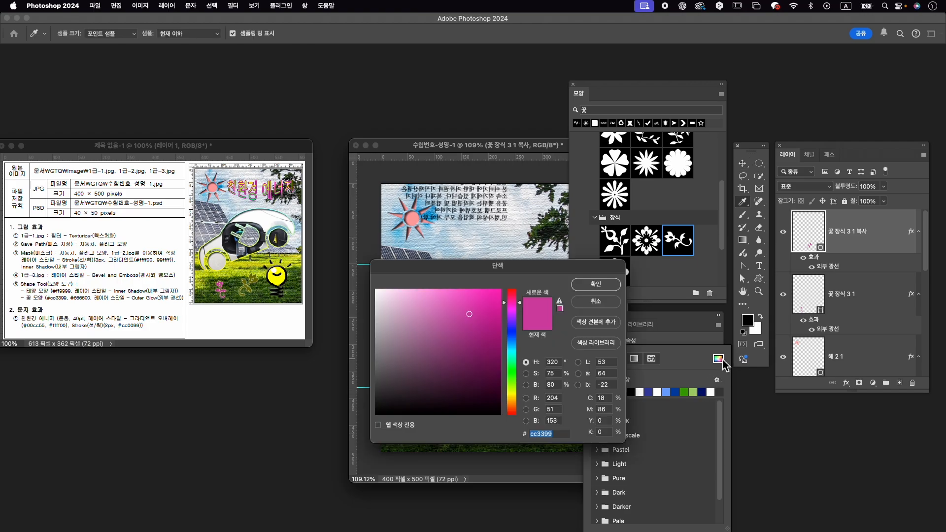
text(666600)
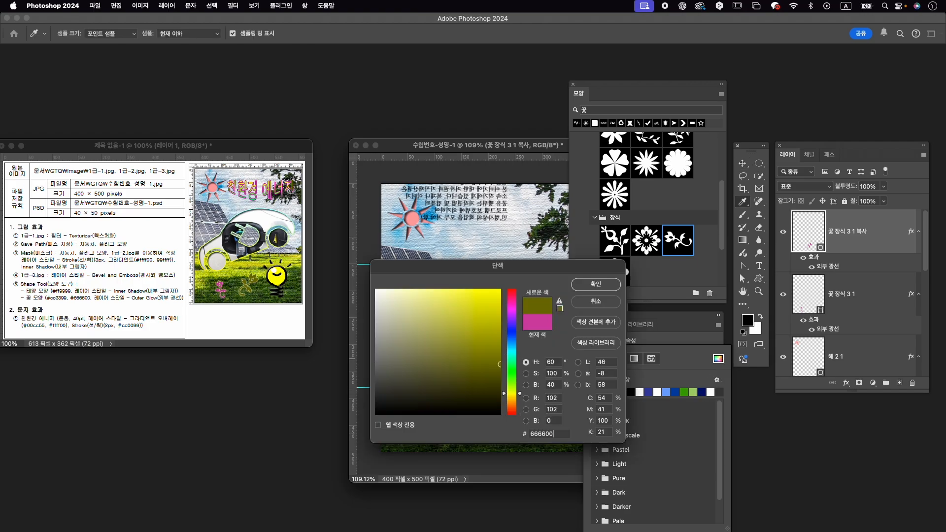
key(Return)
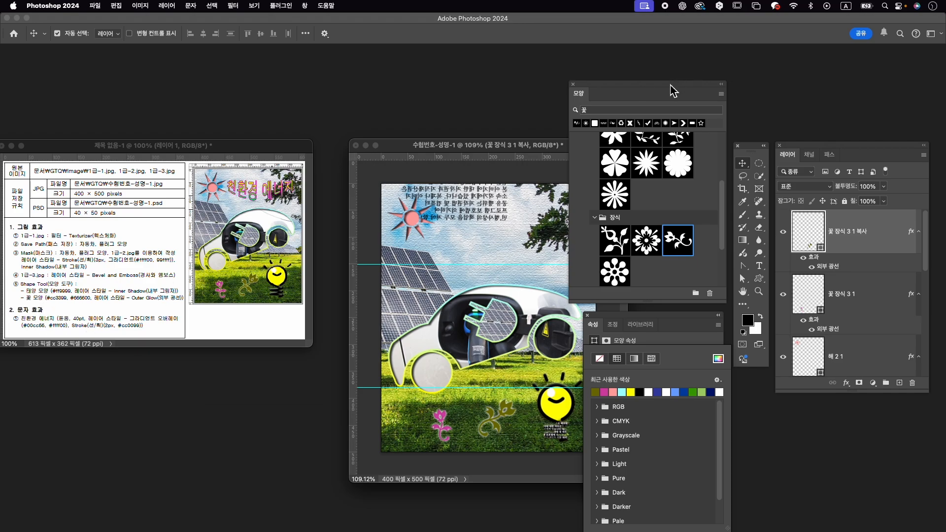
Close the shape library and add the horizontal text 친환경 에너지 beside the sun.
drag(671, 90, 719, 77)
key(t)
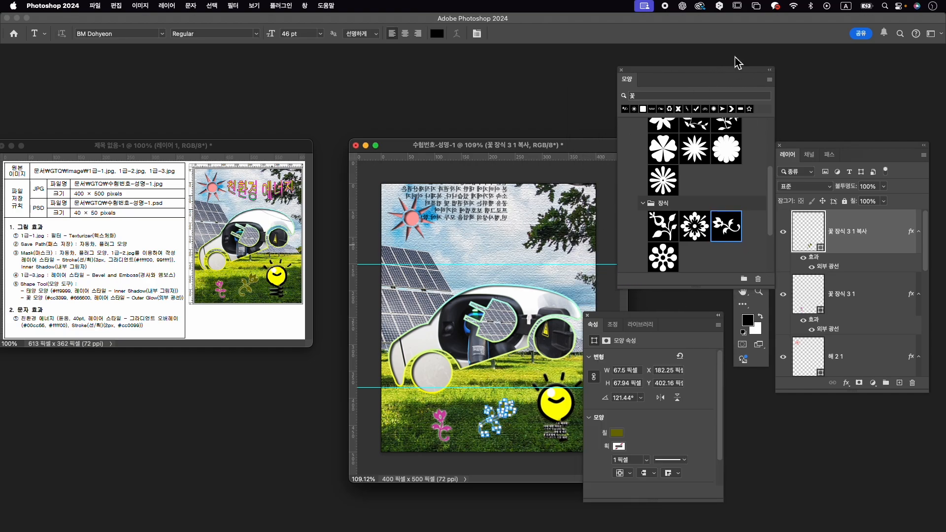
click(622, 71)
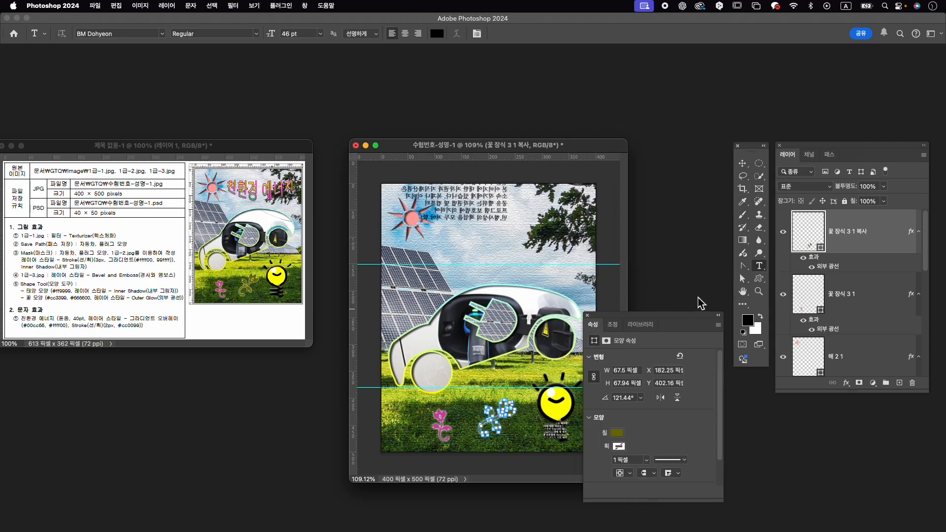
right_click(759, 266)
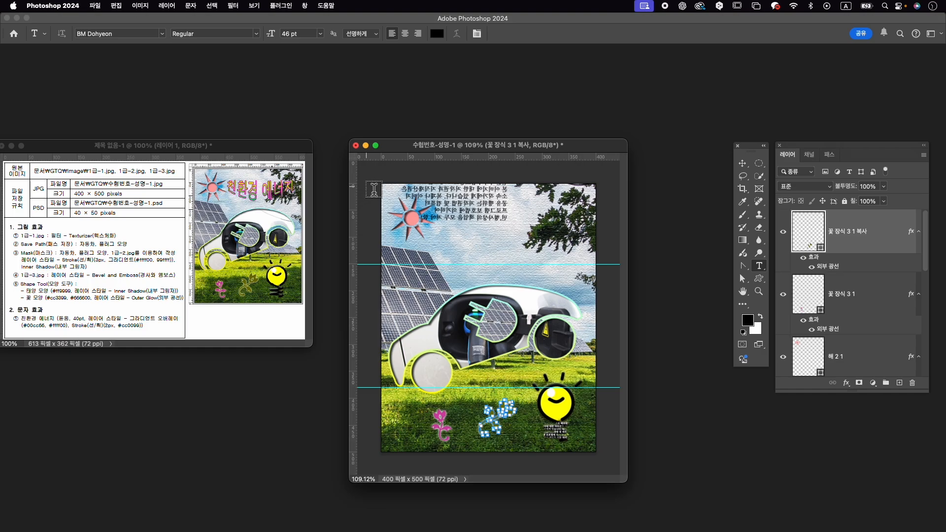
click(443, 223)
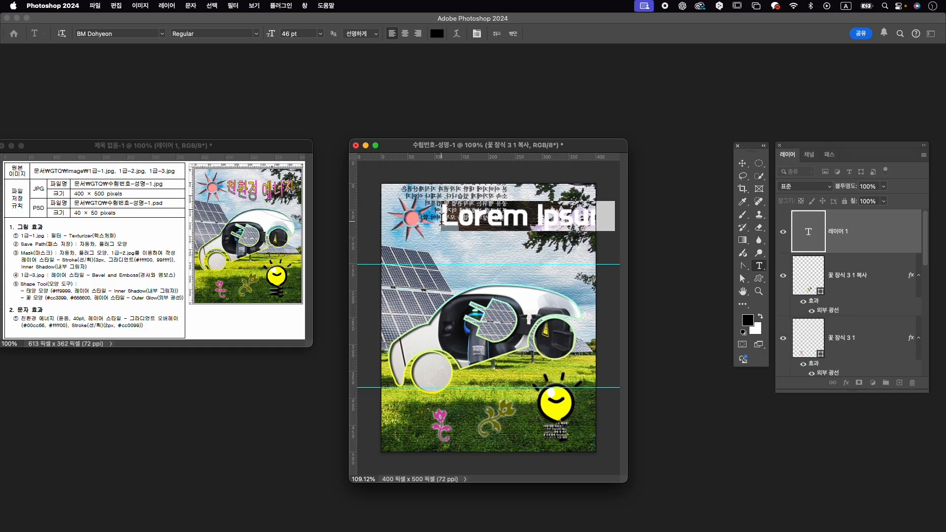
text(친환경 에)
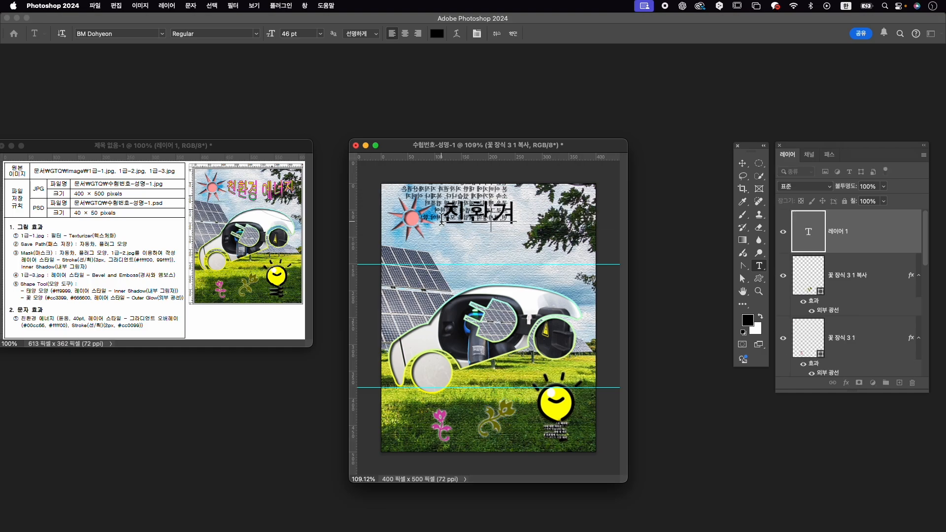
text(너지)
Set the font of the whole title text to KoPubWorldDotum_Pro Medium.
key(super+a)
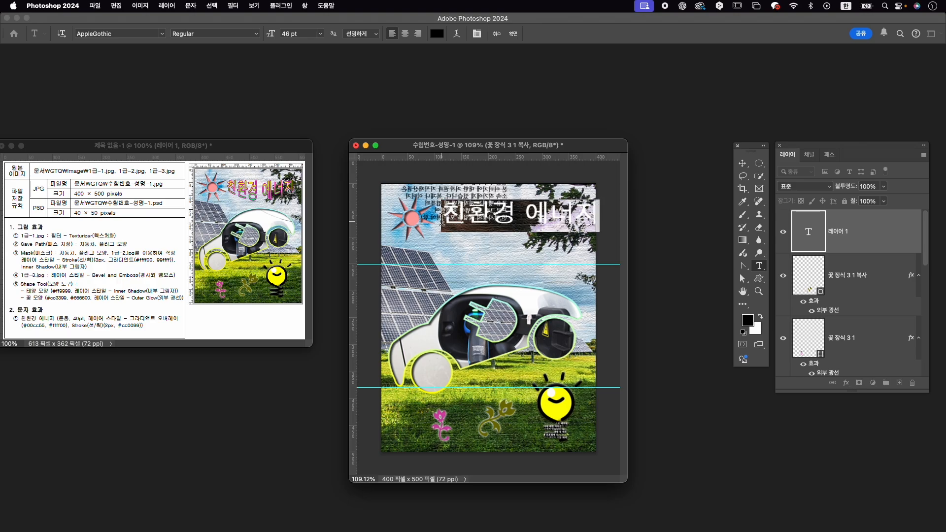
key(super+t)
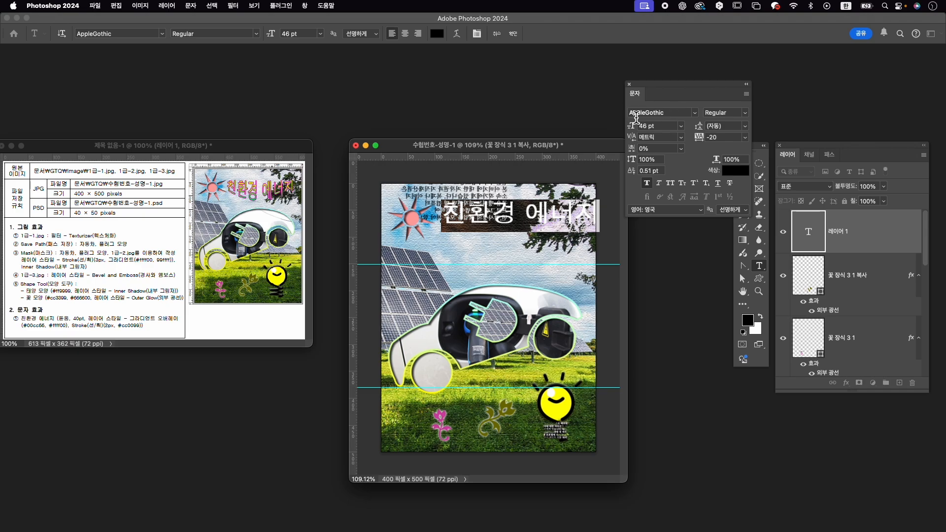
click(680, 113)
key(Caps_Lock)
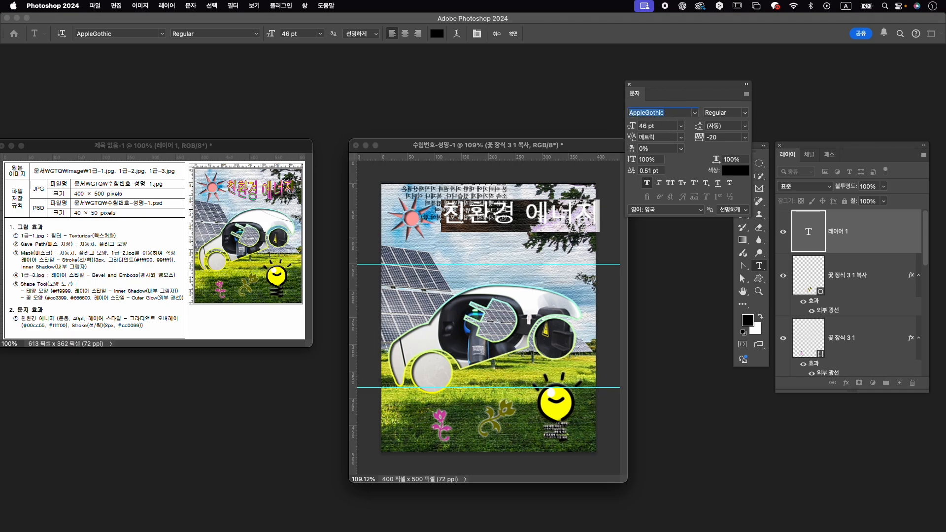
text(dot)
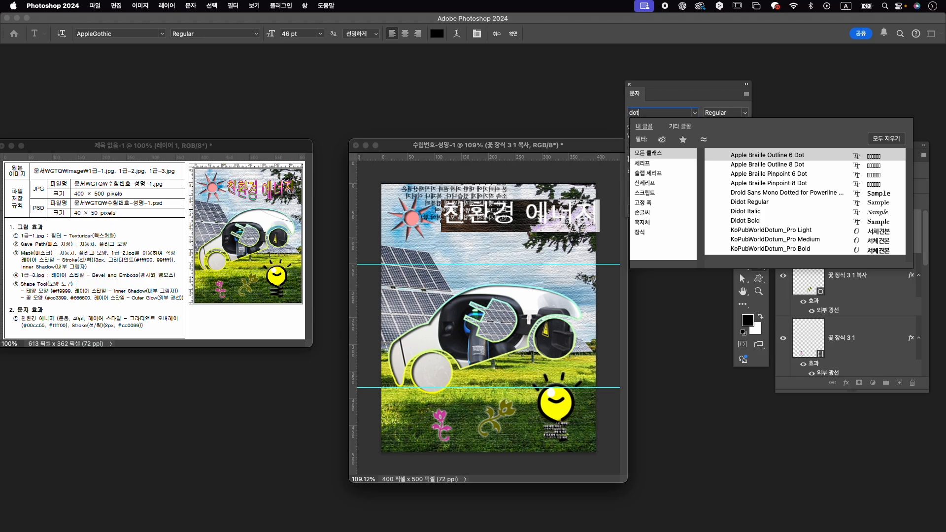
click(792, 240)
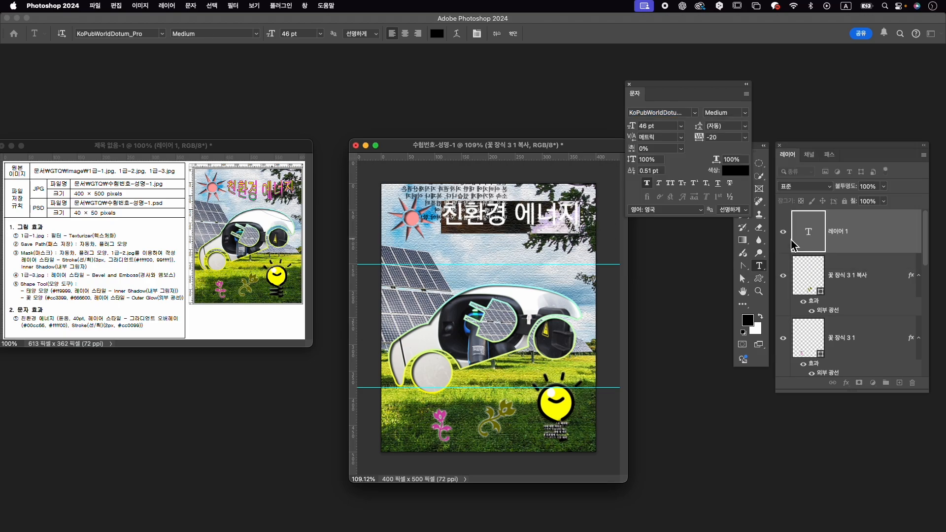
Set the title text's size to 40 pt and its tracking to 0.
click(659, 129)
text(40)
key(Return)
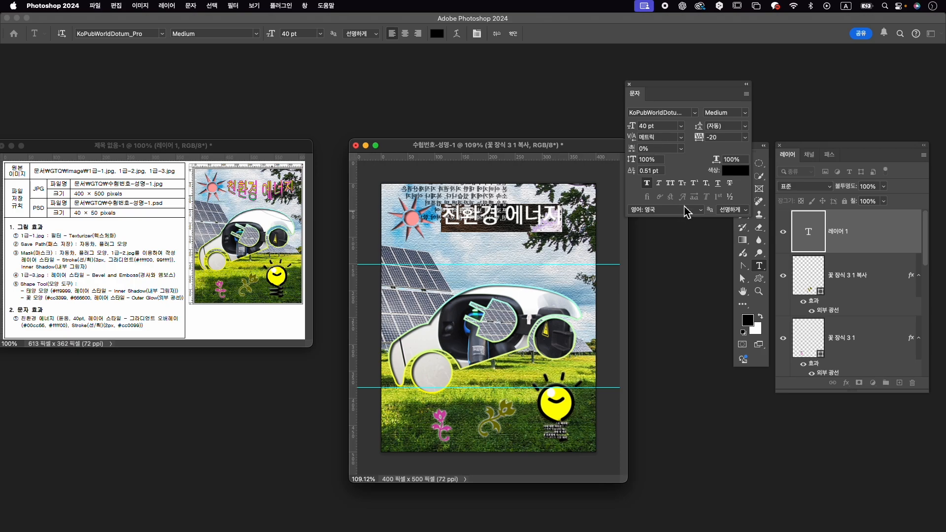
click(729, 139)
text(0)
key(Return)
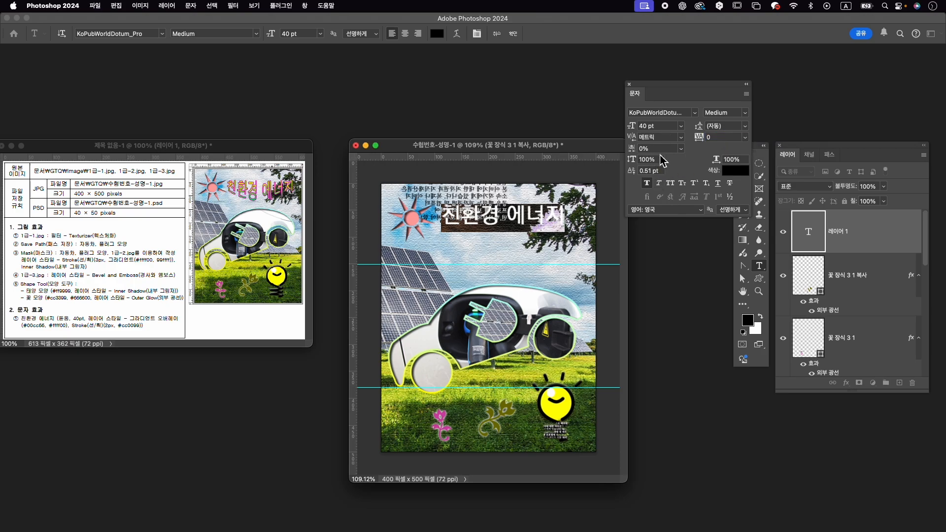
Set the title's baseline shift to 0 pt, turn off faux bold and commit the text.
click(655, 171)
text(0)
click(650, 180)
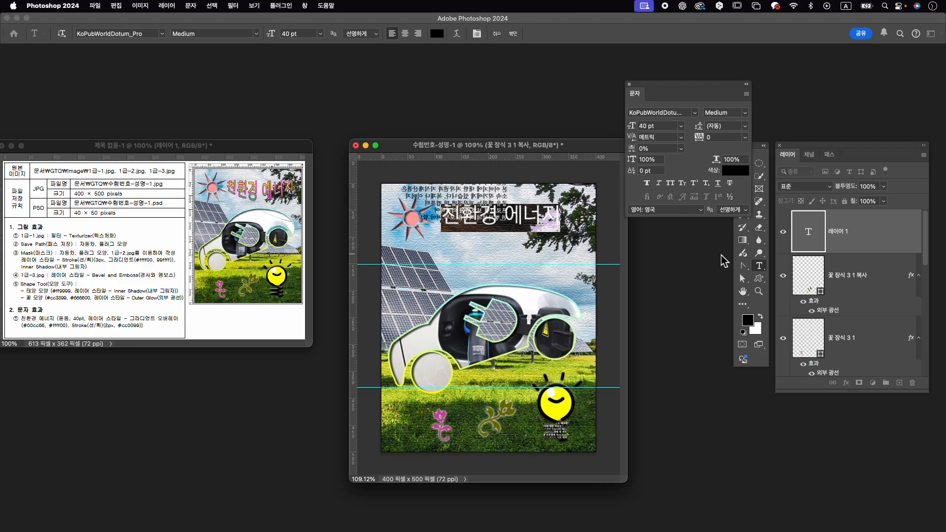
click(524, 219)
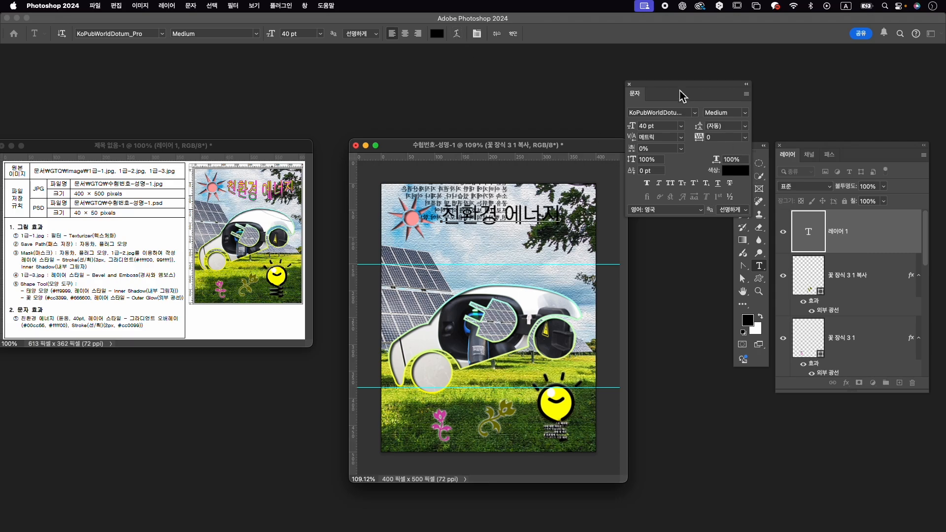
drag(682, 93, 651, 91)
click(745, 163)
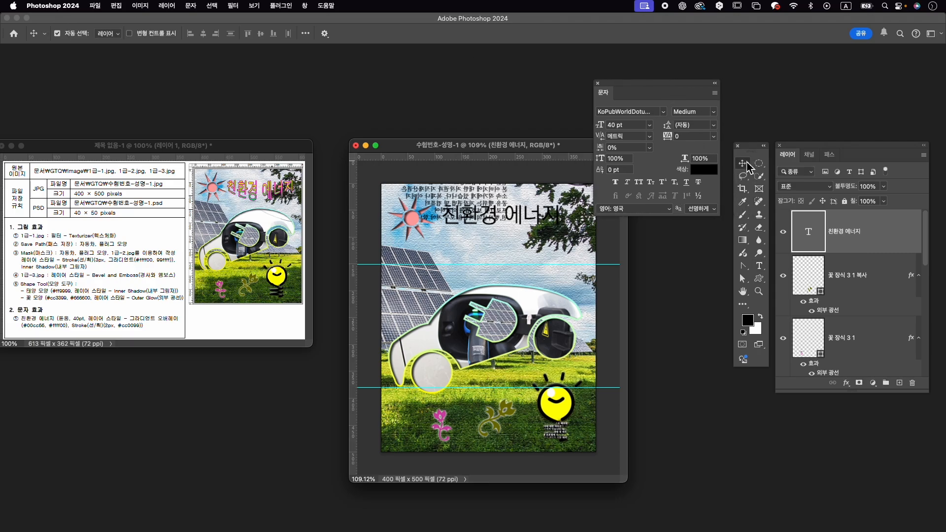
Warp the title text with the 아래 부채꼴 style, horizontal, at a bend of +48%, and commit it.
click(759, 253)
click(768, 267)
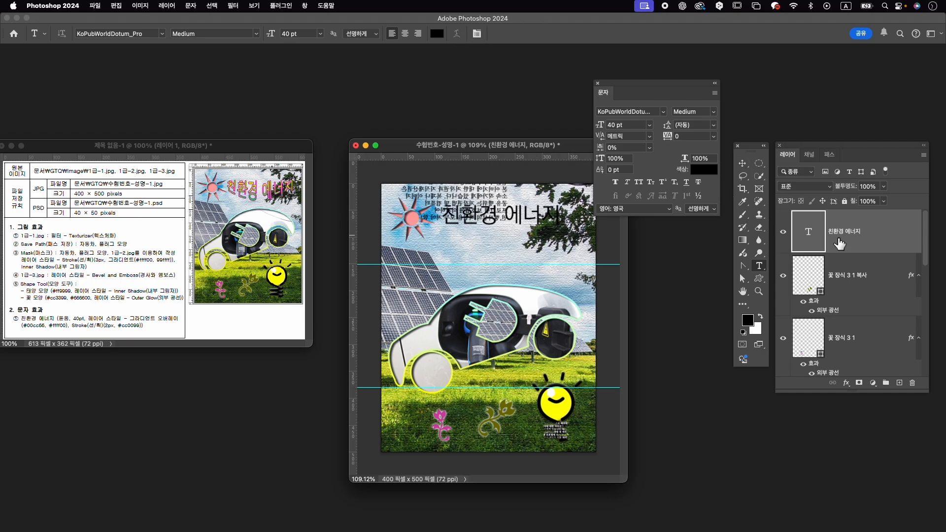
double_click(808, 231)
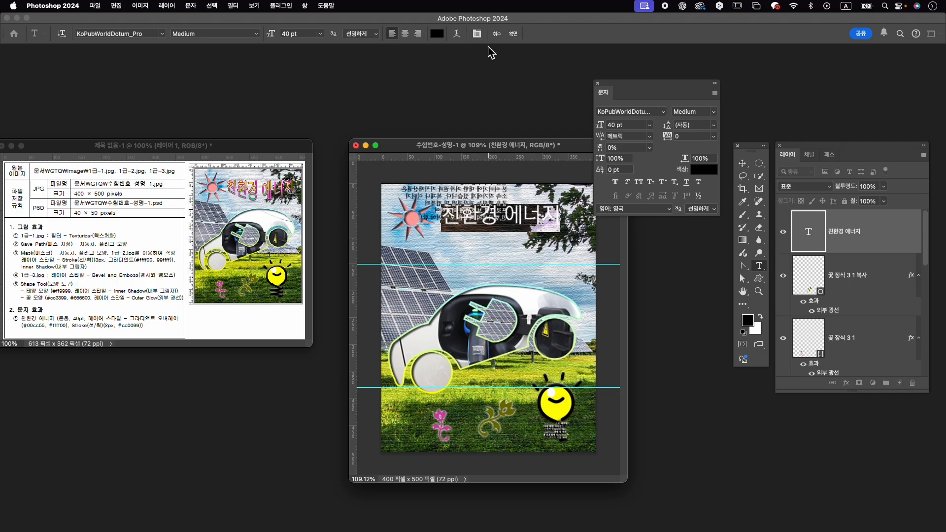
click(457, 34)
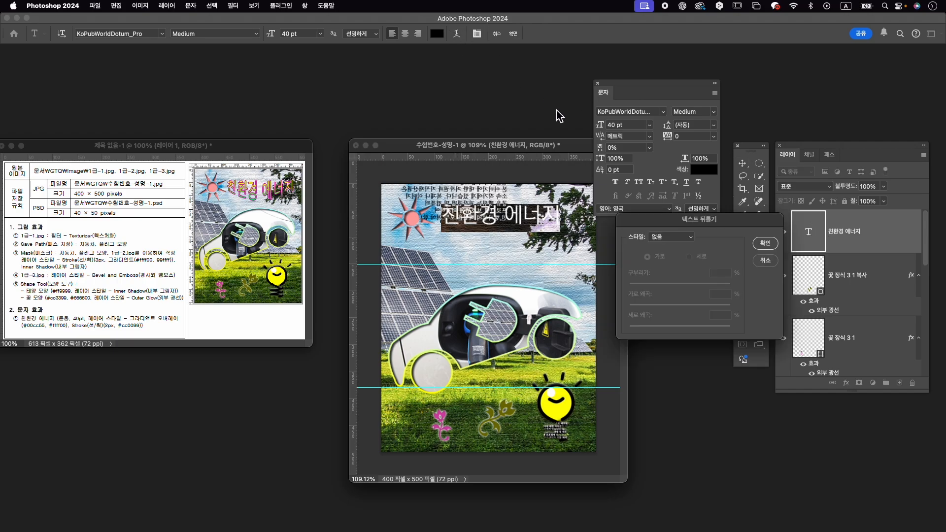
click(674, 240)
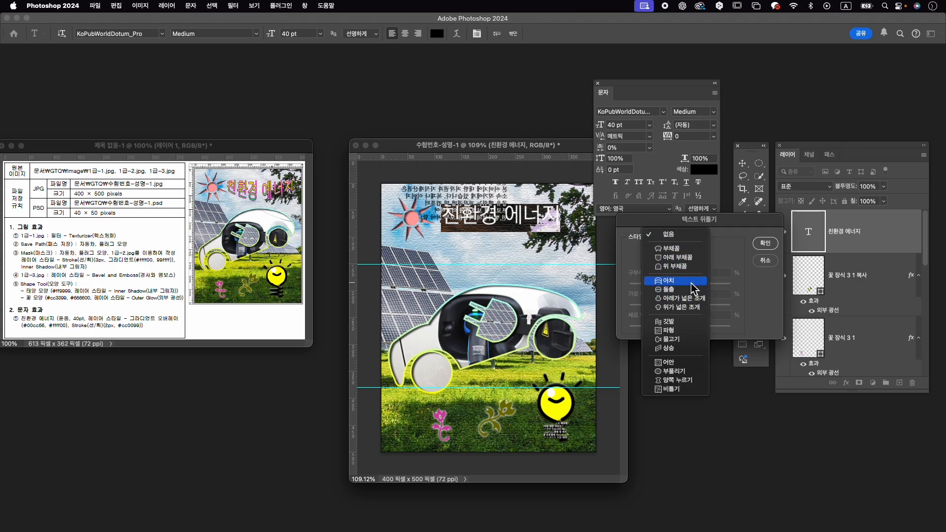
click(695, 260)
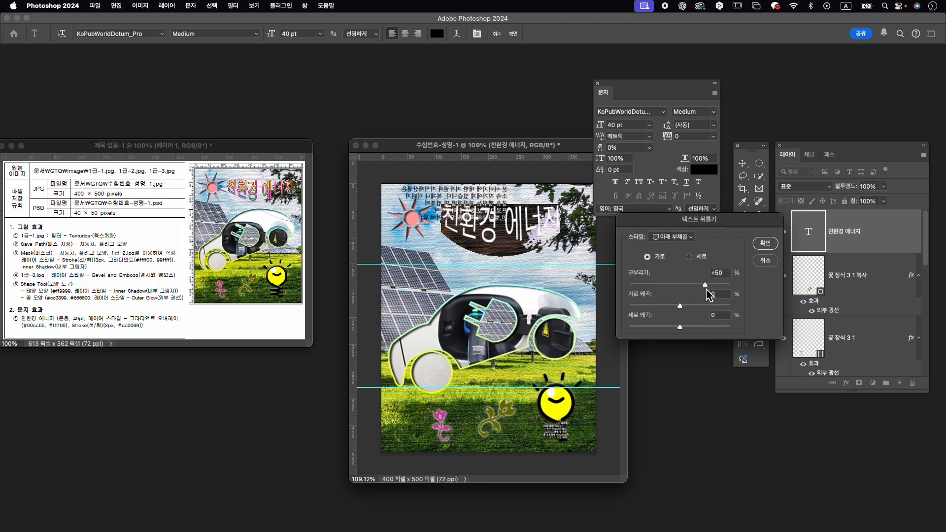
click(704, 285)
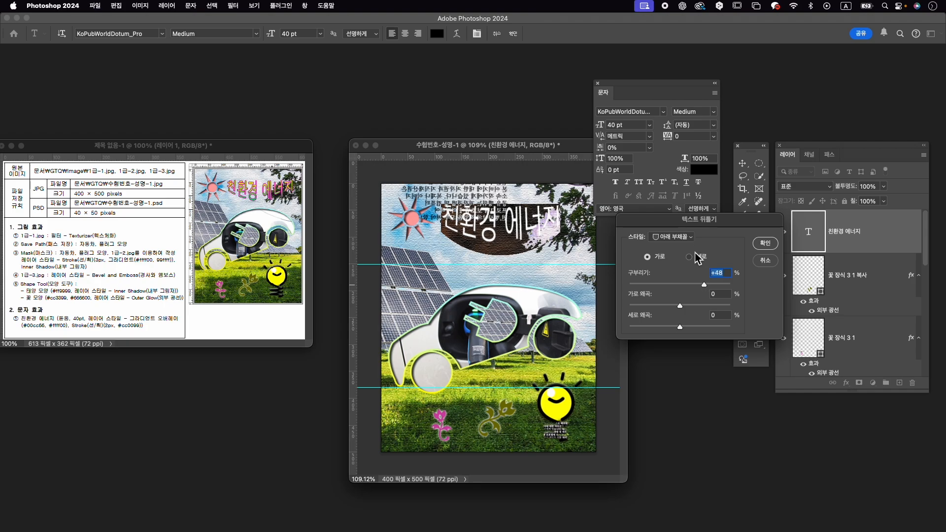
click(764, 243)
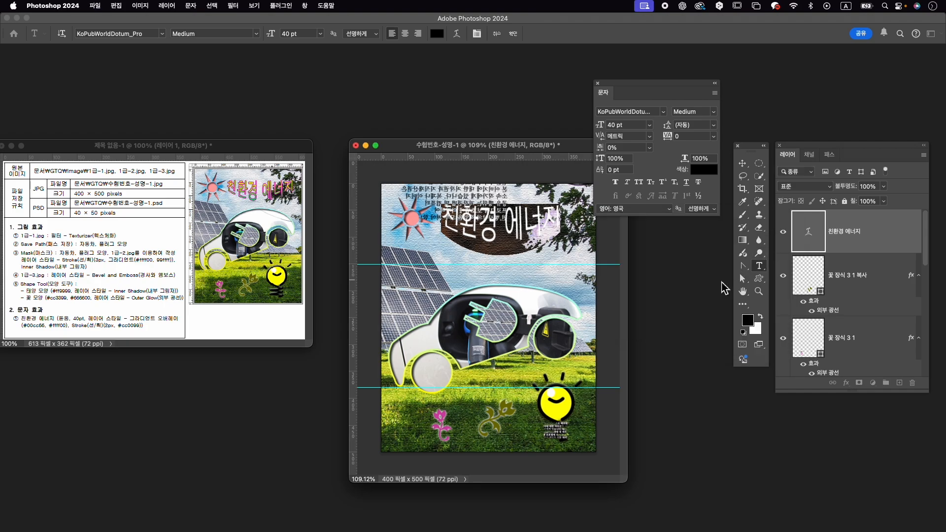
click(513, 33)
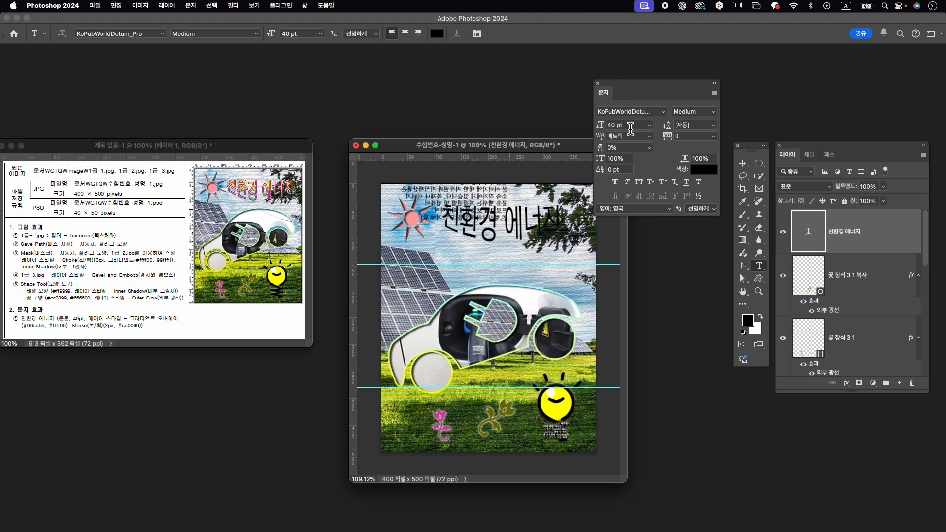
Add a gradient overlay to the title, removing the gradient's middle colour stop and setting its start stop to #00cc66.
click(846, 383)
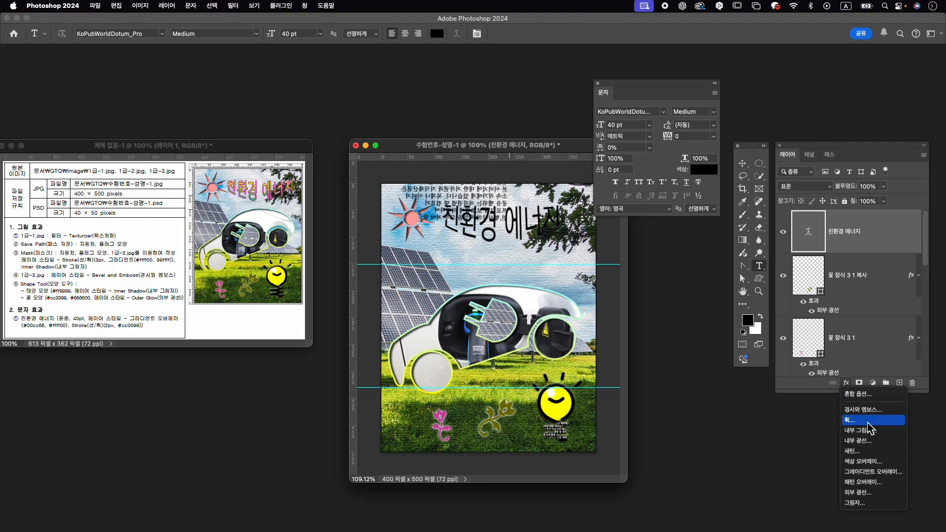
click(873, 471)
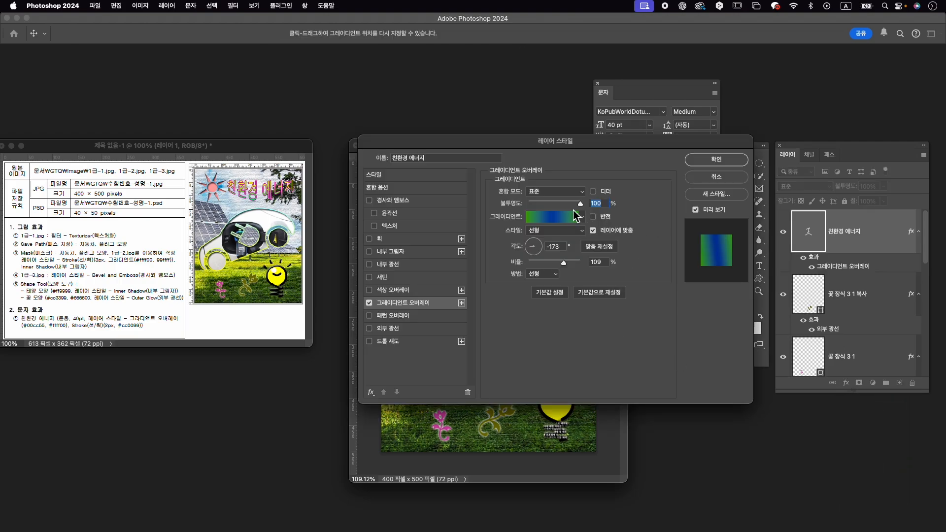
click(568, 218)
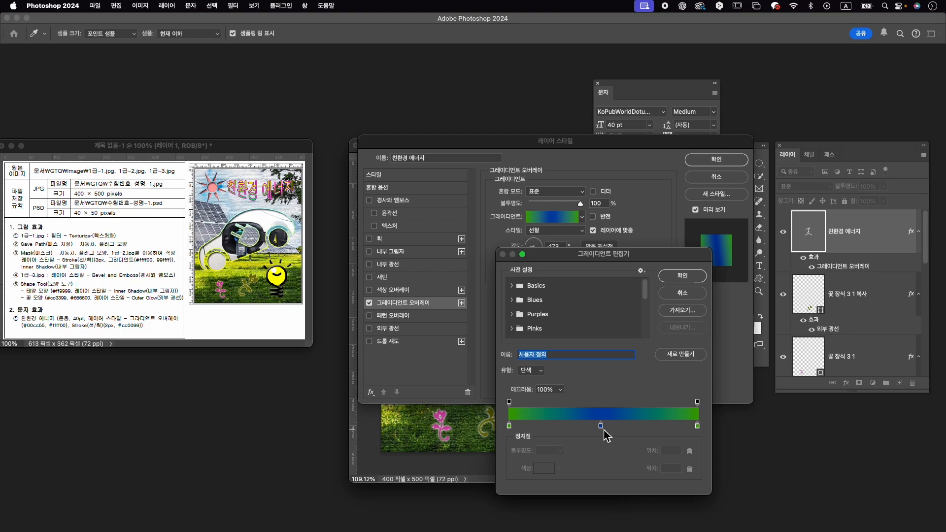
drag(604, 430, 601, 462)
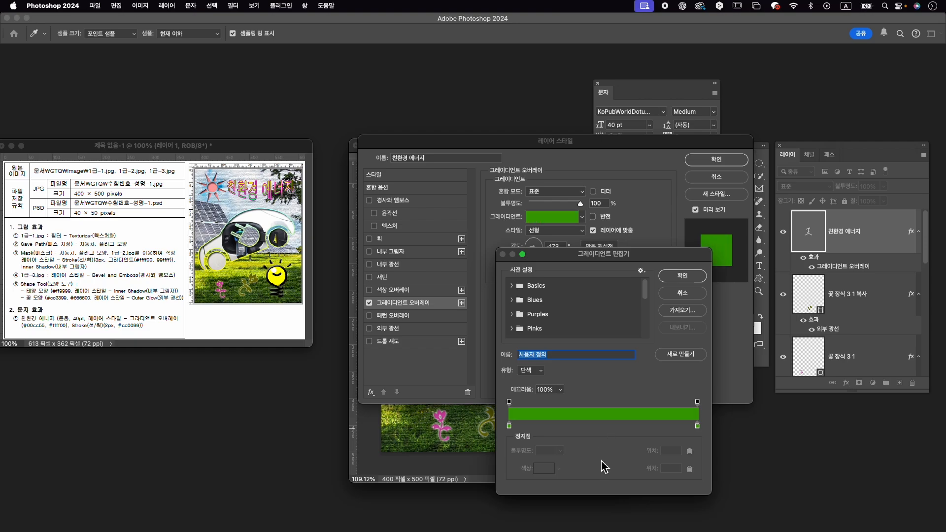
double_click(510, 426)
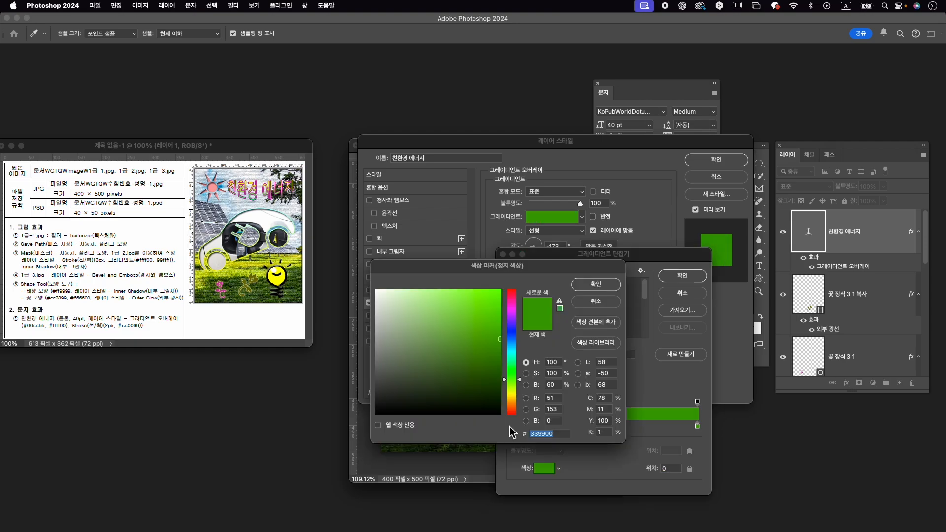
text(00cc66)
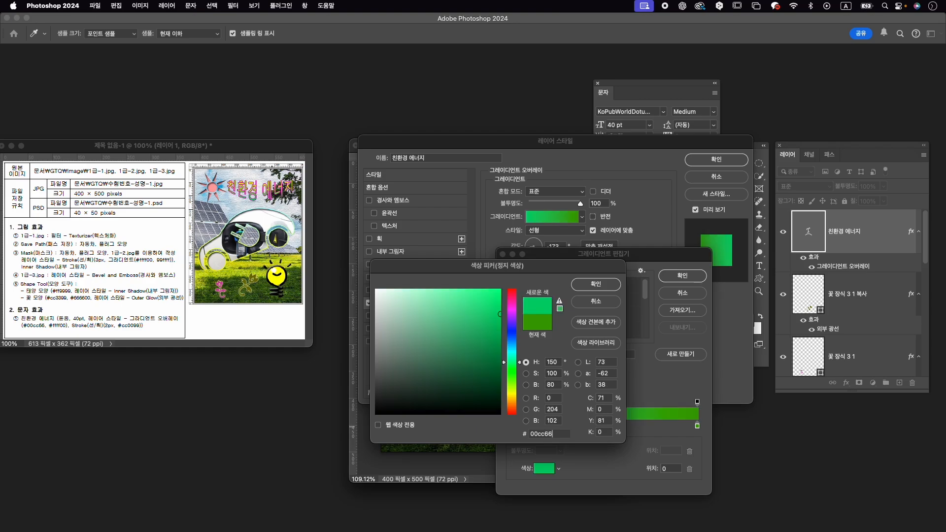
key(Return)
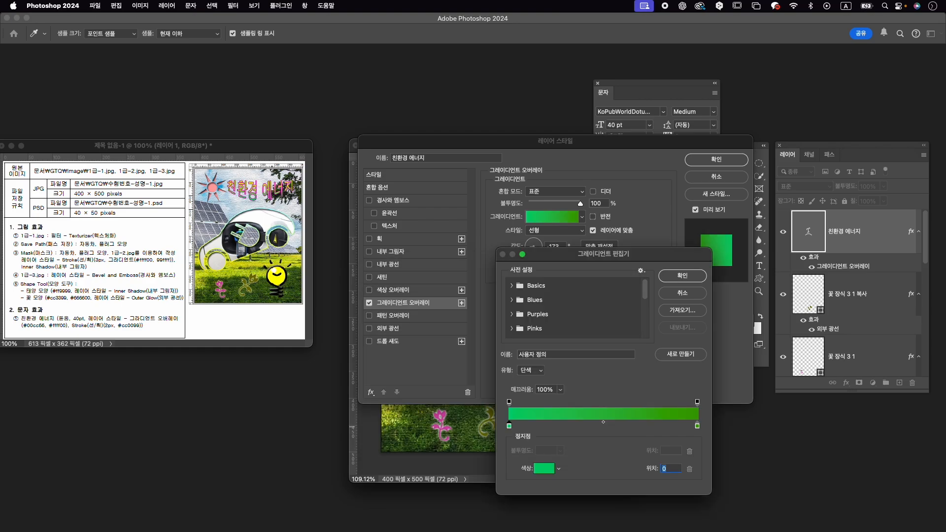
Set the gradient's end colour stop to #ffff00 and accept the gradient.
double_click(698, 426)
text(ffff)
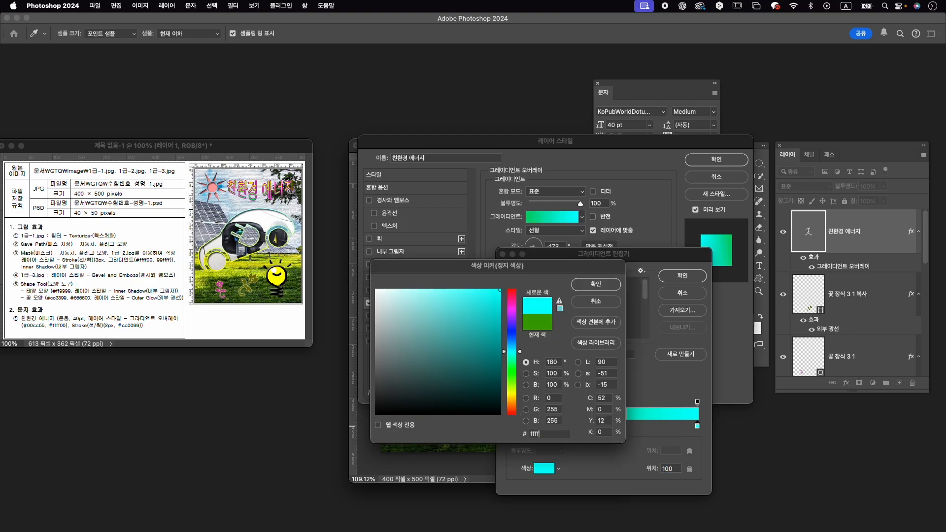
text(00)
key(Return)
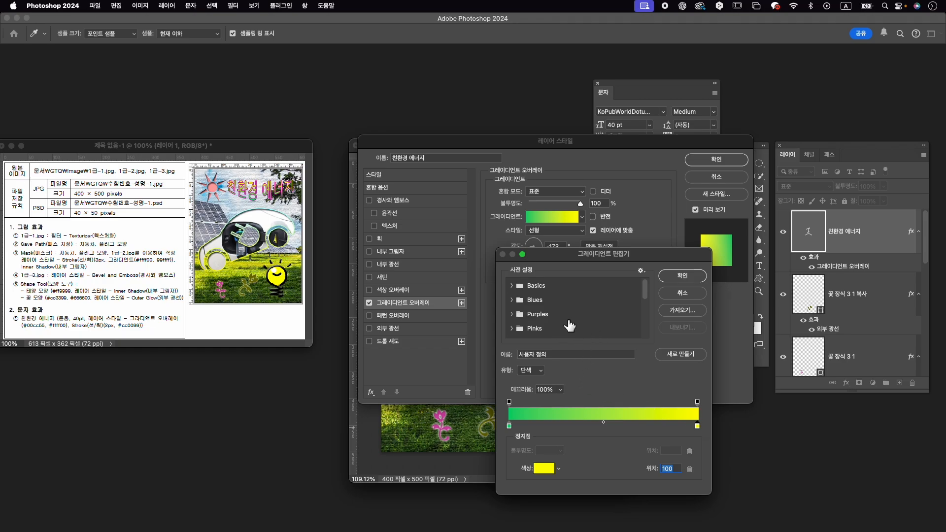
click(681, 276)
Set the title's gradient overlay angle to 90°, with the layer style dialog moved clear of the title.
drag(566, 143, 552, 282)
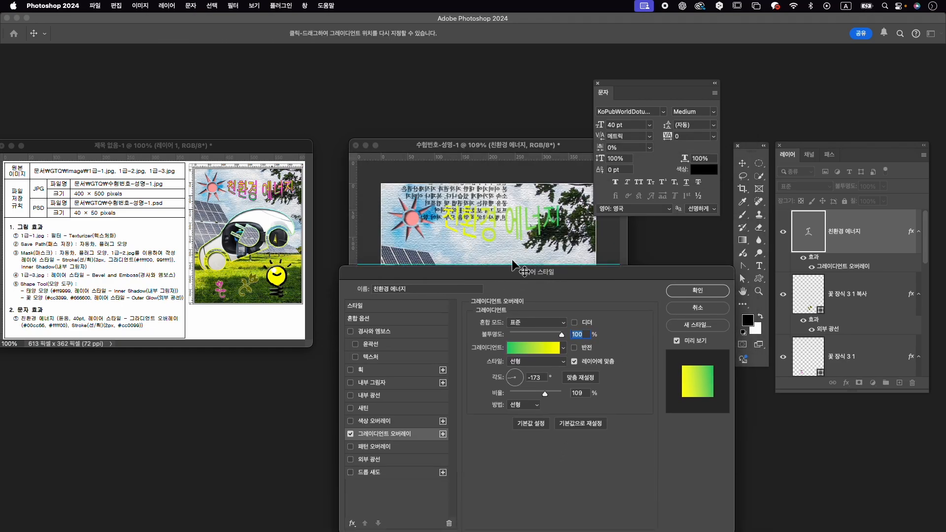
drag(516, 378, 515, 378)
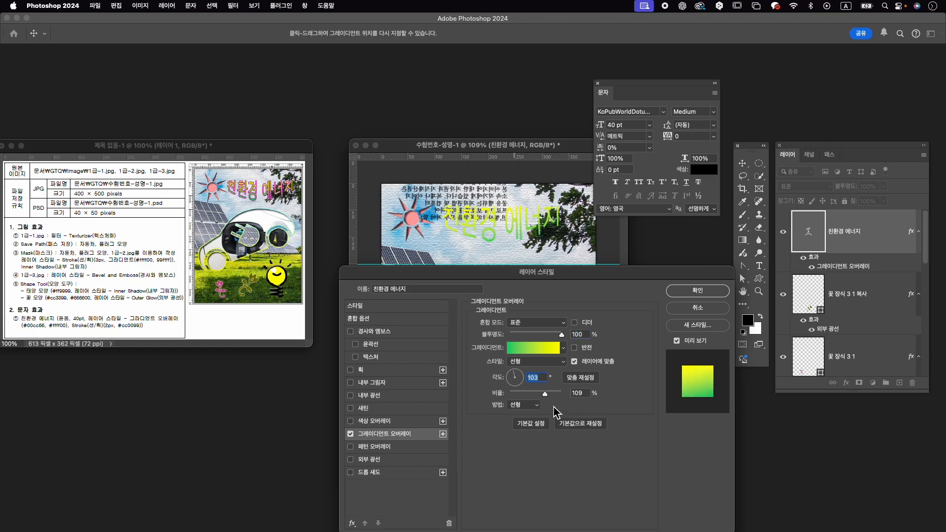
text(90)
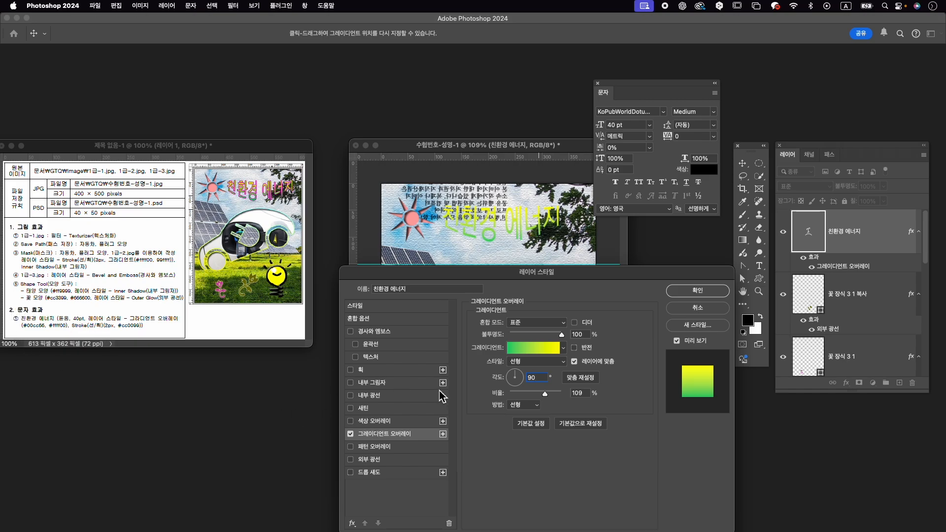
Enable a 2 px stroke on the title with a solid colour fill.
click(359, 370)
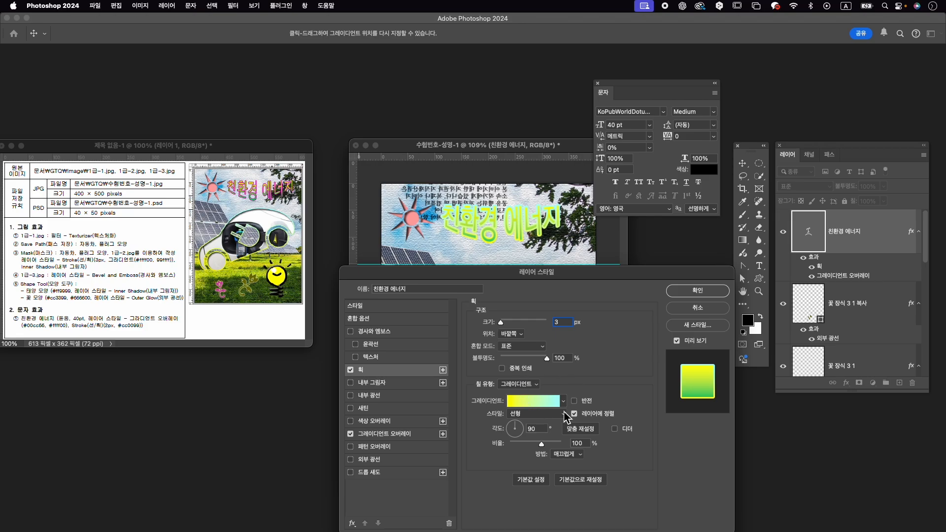
double_click(567, 322)
text(2)
click(519, 384)
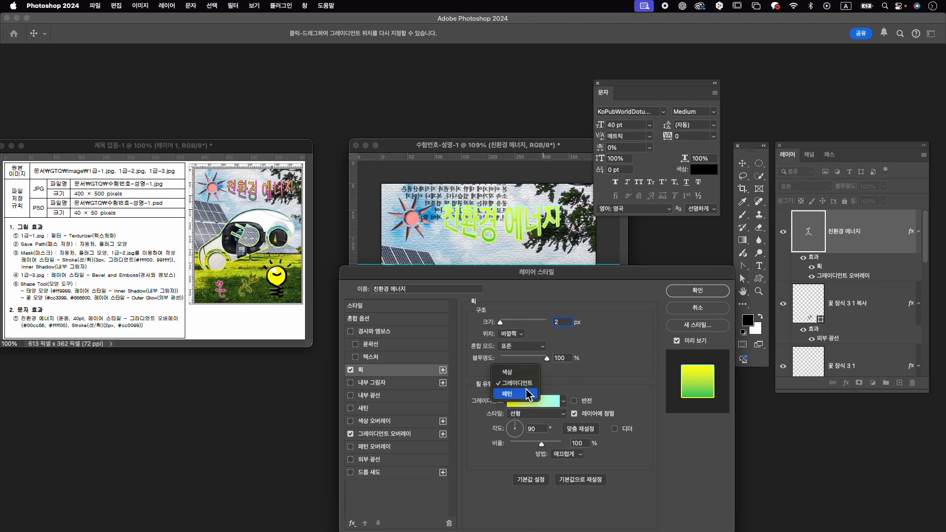
click(512, 372)
Set the title's stroke colour to #cc0099 and apply the layer style.
click(492, 401)
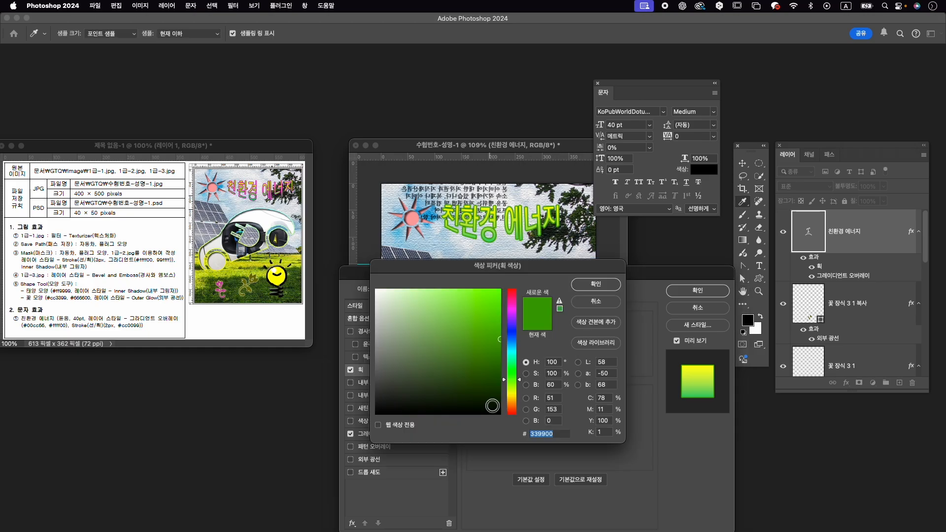
text(cc0099)
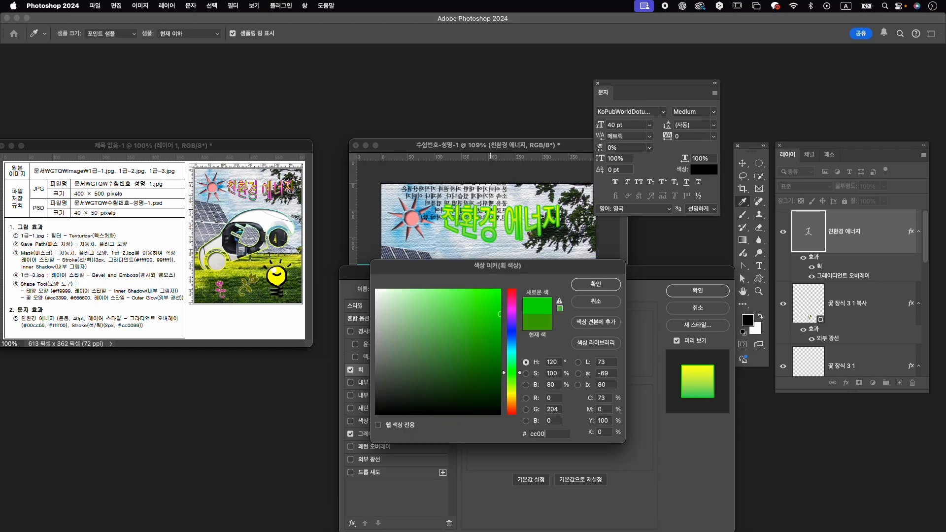
key(Return)
click(697, 291)
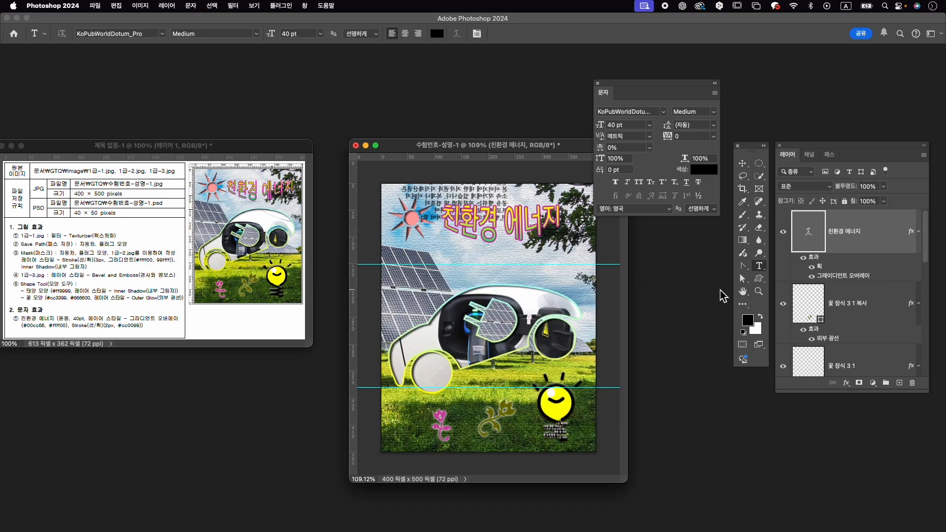
Shift the title text slightly left and down with Free Transform and commit it.
key(super+t)
drag(553, 215, 546, 222)
key(Return)
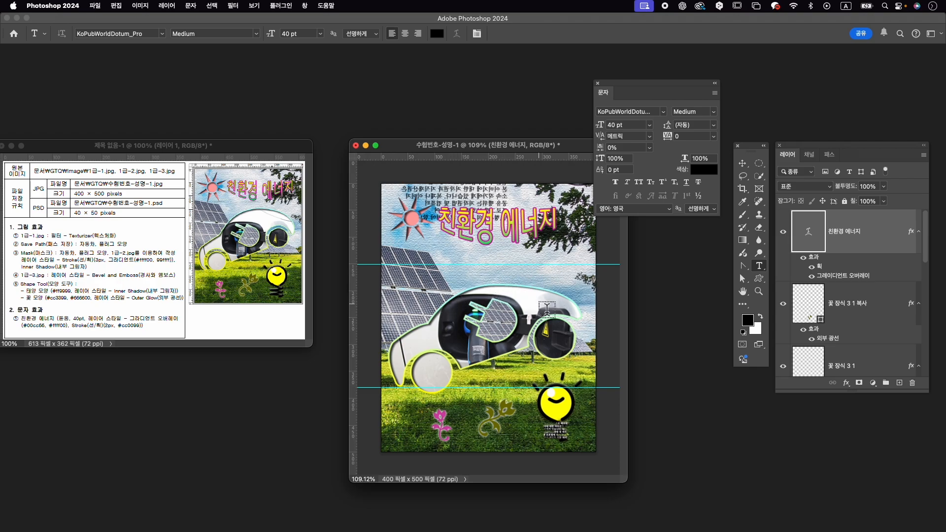
Enlarge the car shape 타원 1 복사 and its clipped photo 1-2 together to about 107%, then narrow them slightly and commit.
scroll(858, 308, down, 1)
scroll(858, 308, down, 5)
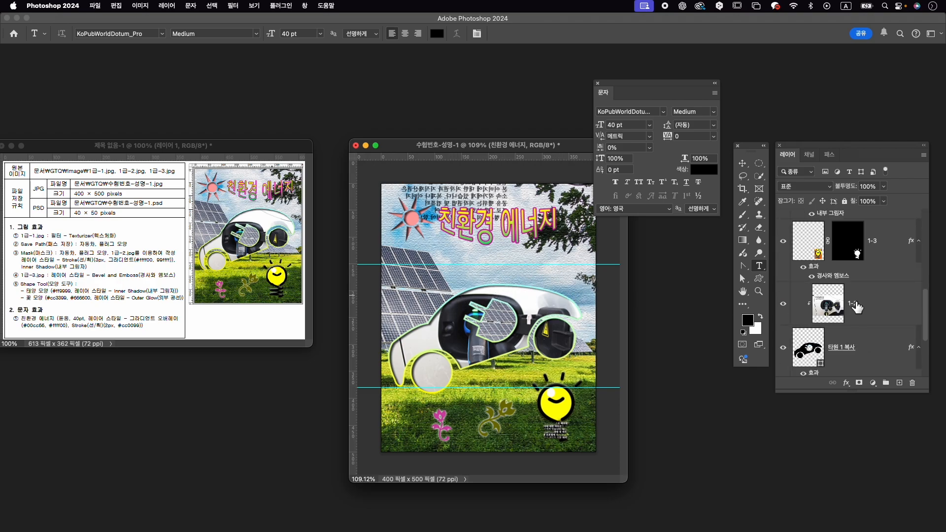
click(822, 340)
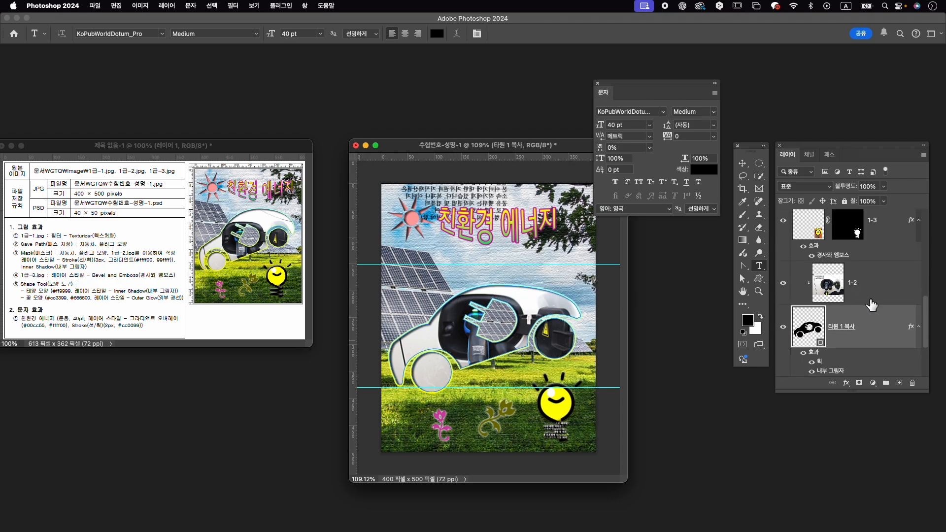
shift+click(821, 286)
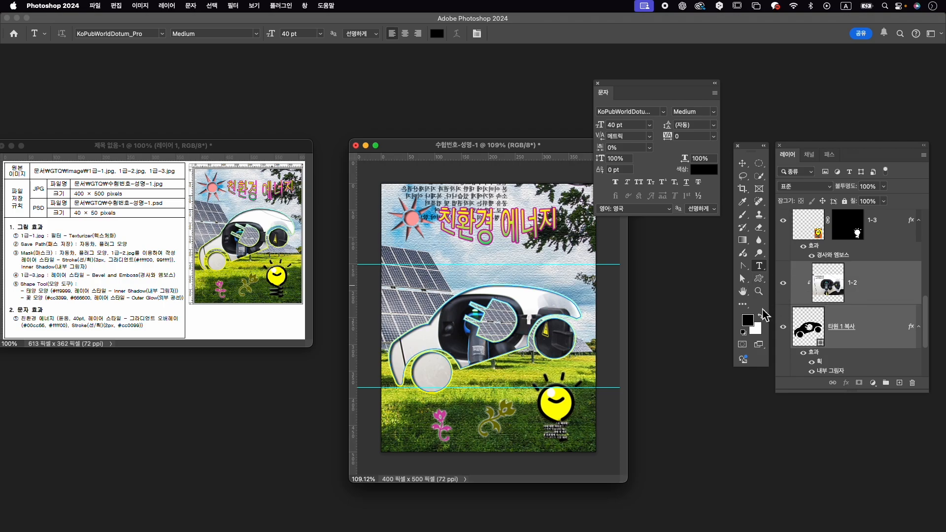
key(super+t)
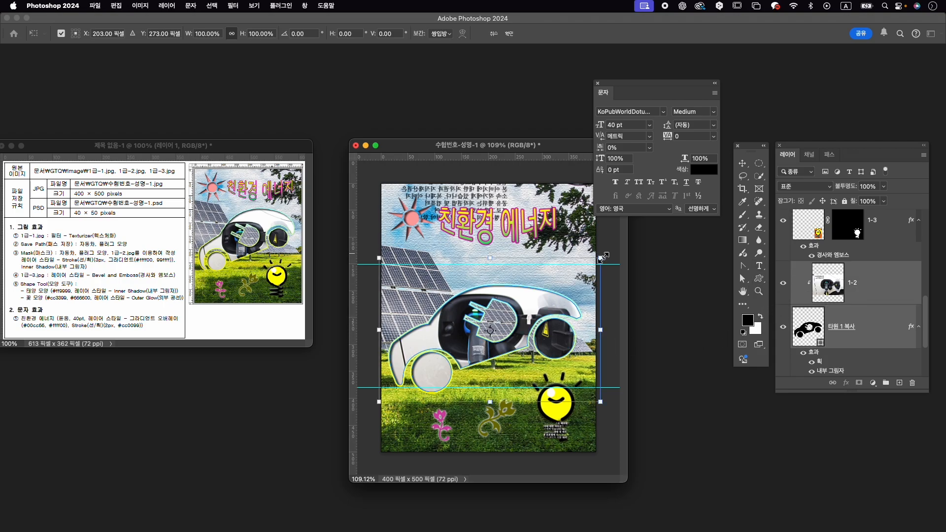
drag(601, 257, 611, 251)
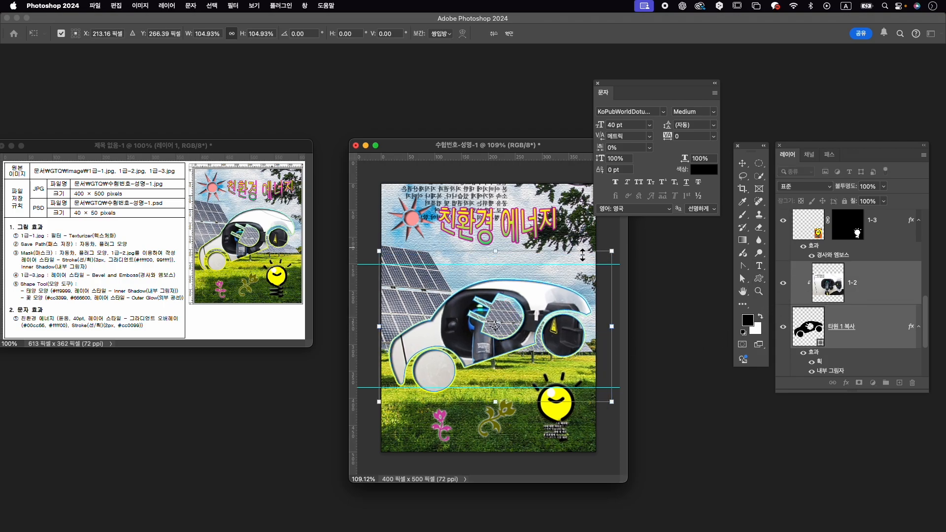
drag(495, 253, 496, 250)
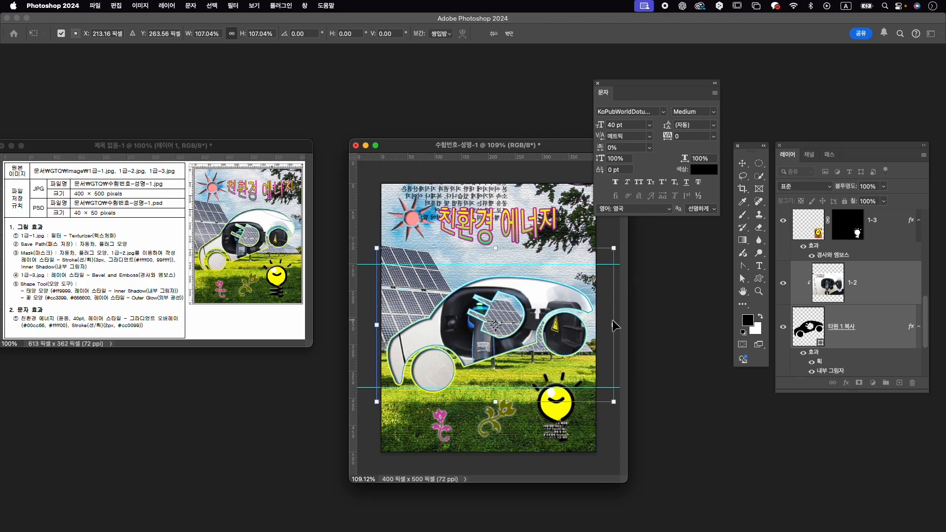
drag(613, 325, 608, 324)
key(Return)
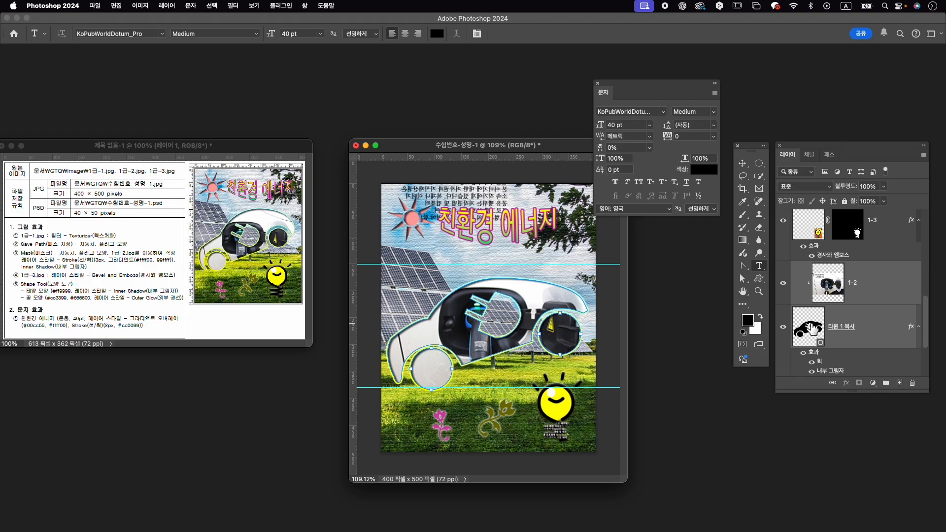
Reshape the car path of 타원 1 복사 by raising its roof anchor and adjusting the curve and tip at the right end.
click(858, 336)
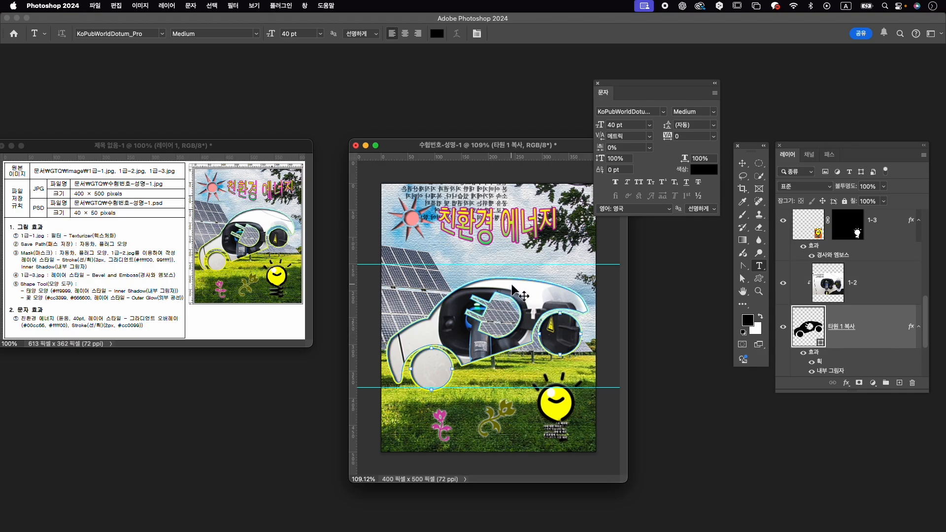
key(a)
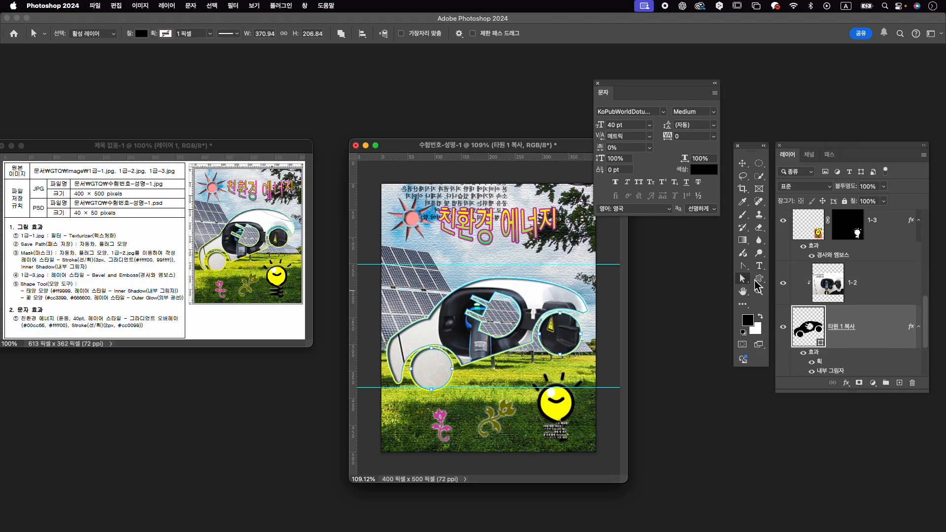
click(503, 280)
drag(497, 279, 496, 266)
drag(582, 307, 578, 288)
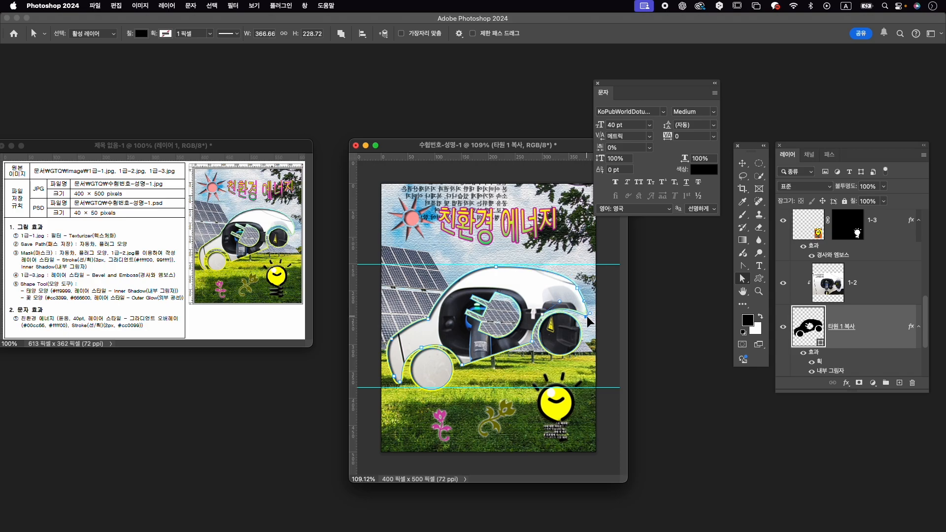
drag(587, 305, 591, 312)
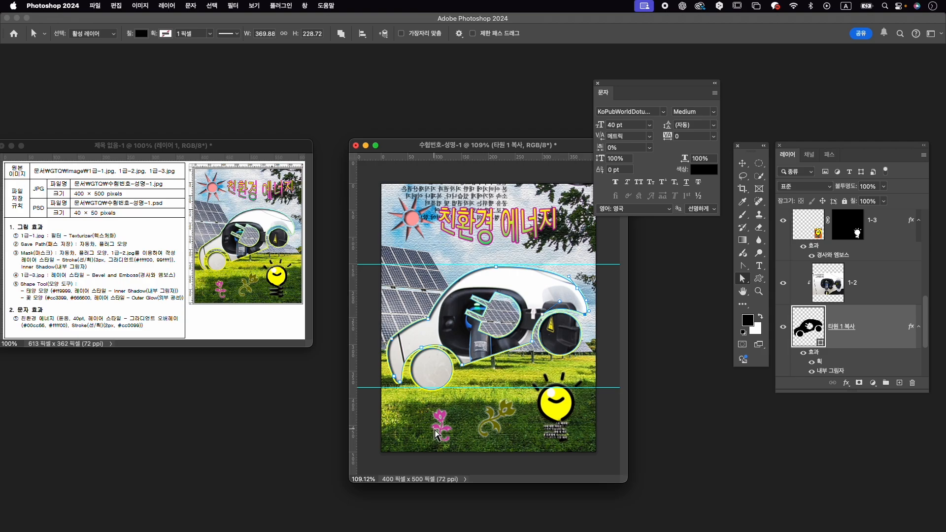
Leave the car path's editing by switching to the Move tool and layer 1-3, and close the character settings.
key(v)
click(887, 226)
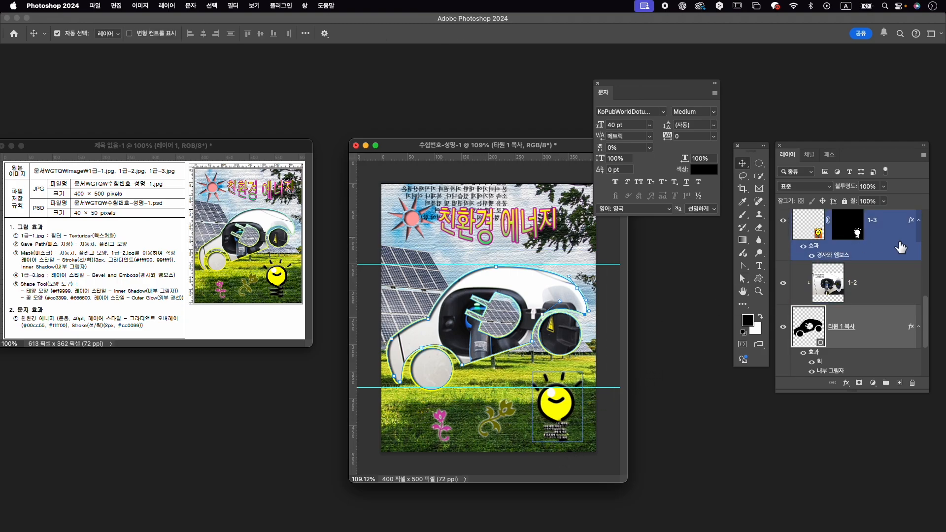
scroll(899, 247, up, 5)
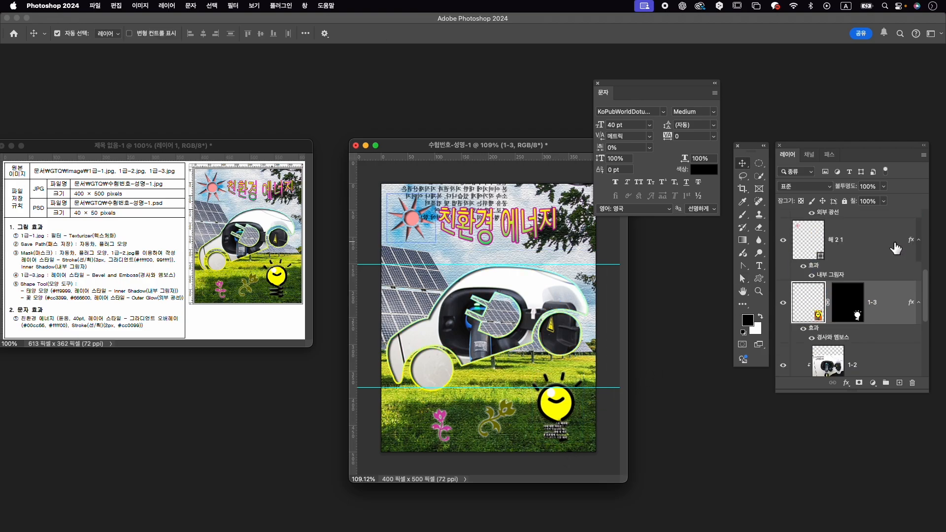
click(598, 83)
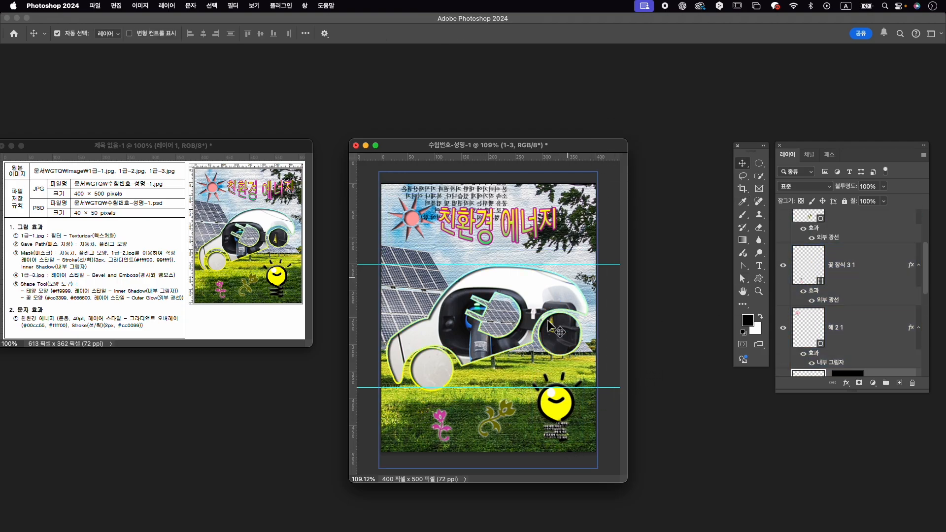
Move the sun shape slightly up with Free Transform, then enlarge it to about 123%, nudge it into place and commit.
click(406, 216)
key(ctrl+t)
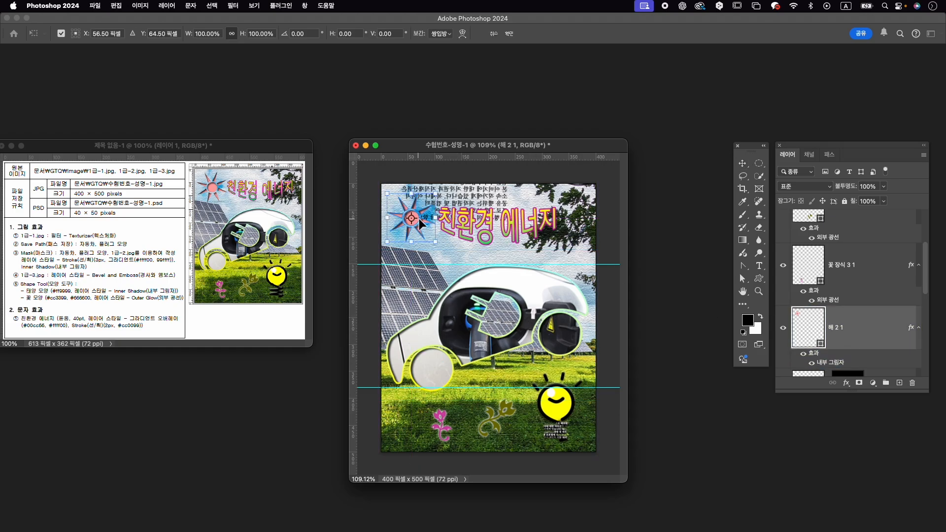
drag(418, 218, 422, 215)
key(Return)
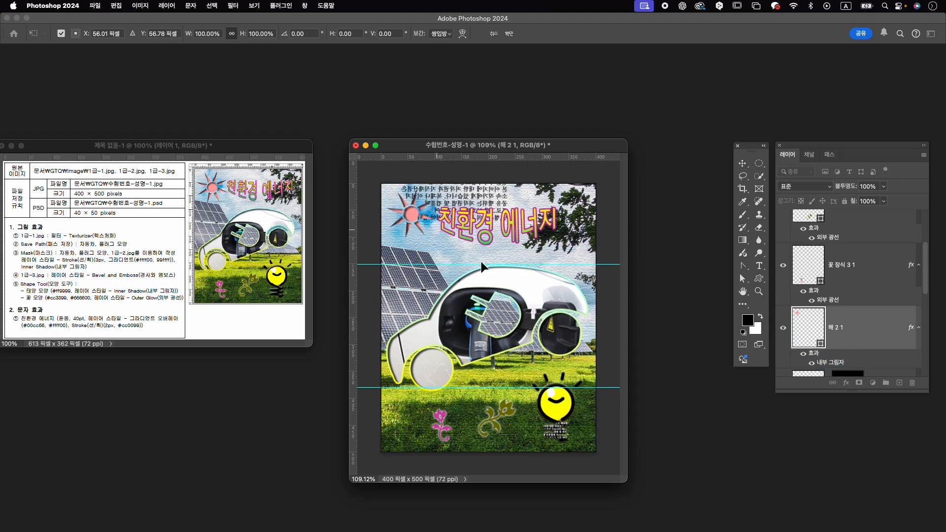
key(ctrl+t)
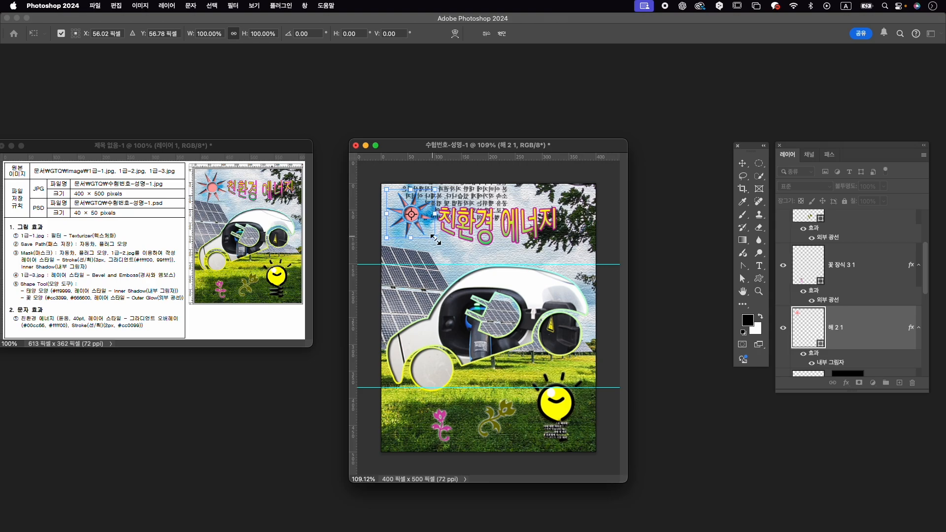
drag(435, 239, 444, 247)
drag(417, 213, 418, 215)
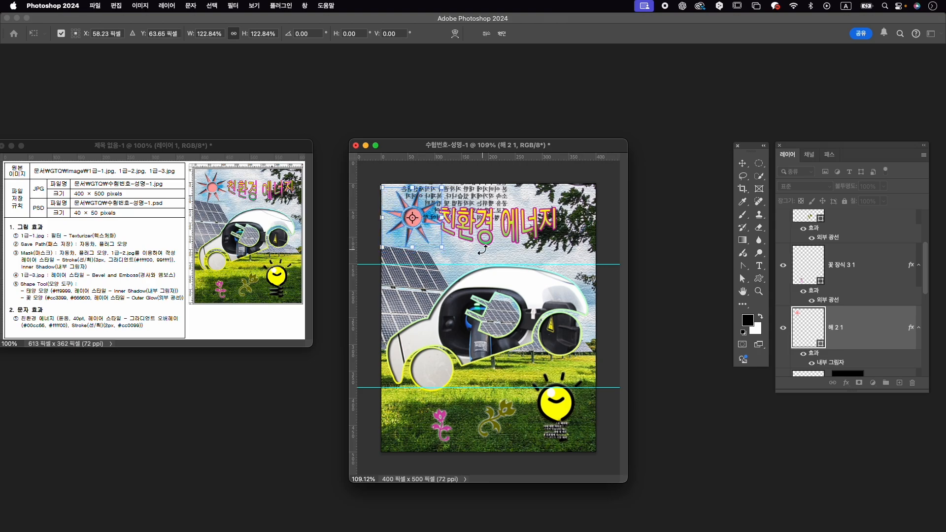
key(Return)
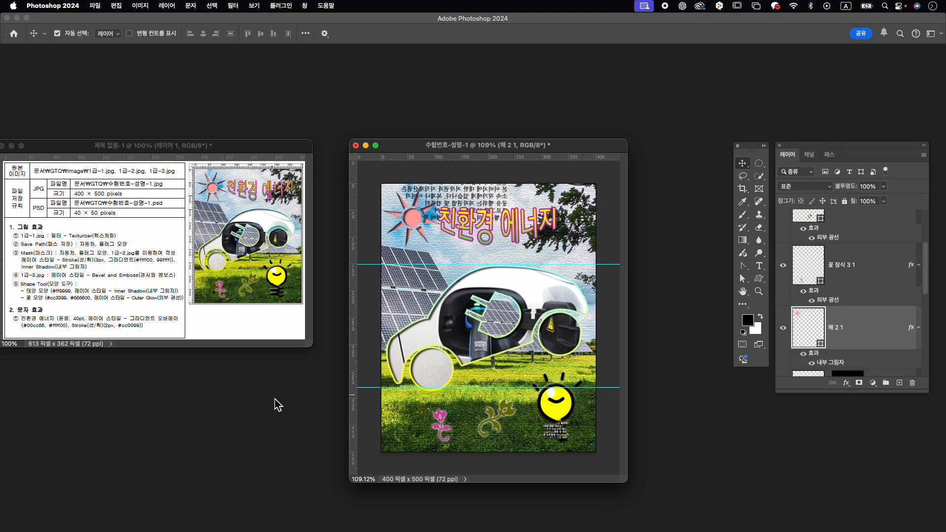
click(445, 424)
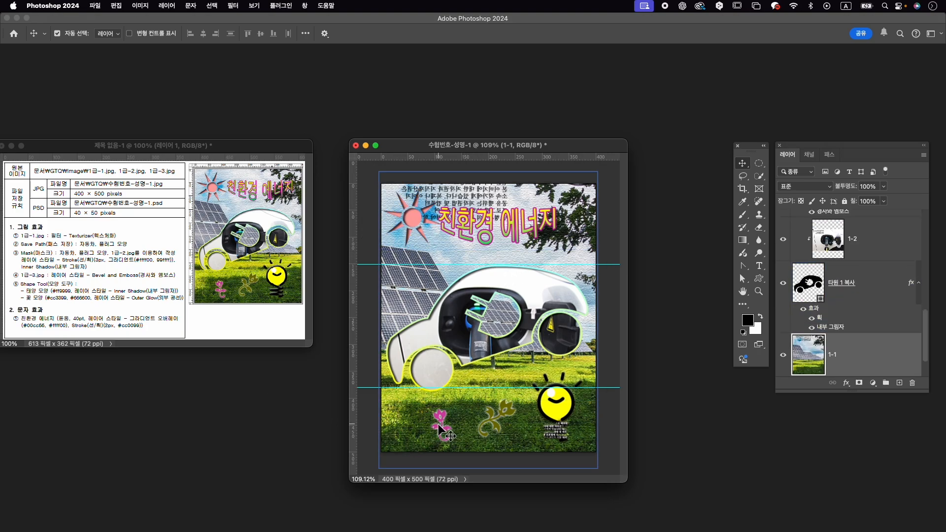
key(super+t)
key(Escape)
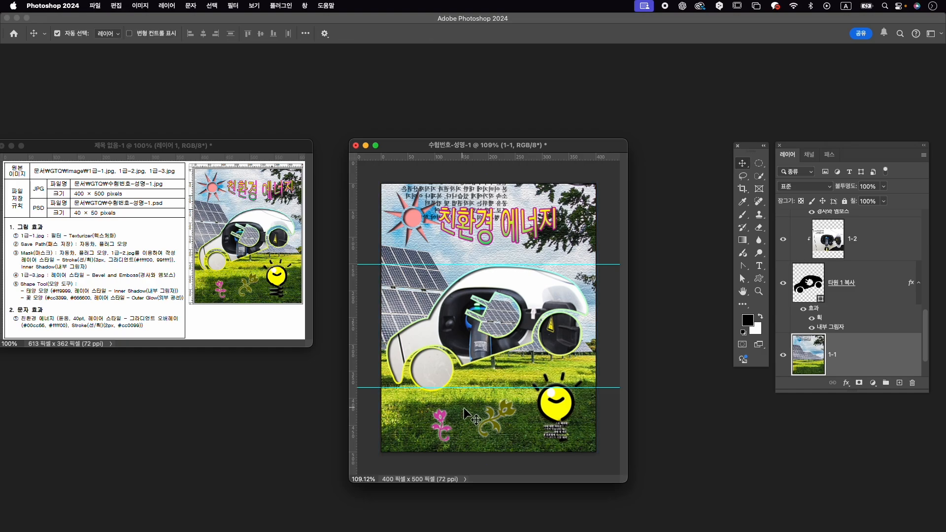
Shift the pink flower shape on layer 꽃 장식 3 1 slightly left with Free Transform and commit it.
click(446, 419)
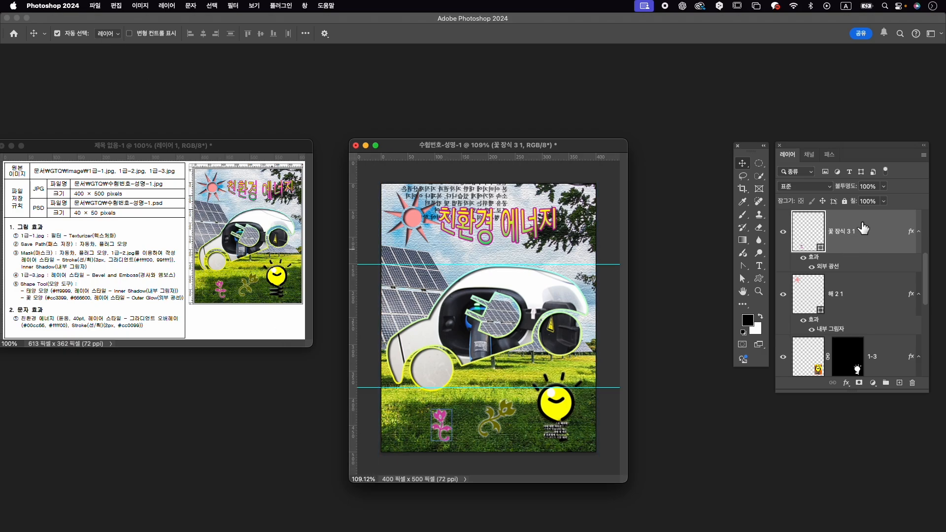
key(super+t)
drag(438, 417, 431, 416)
key(Return)
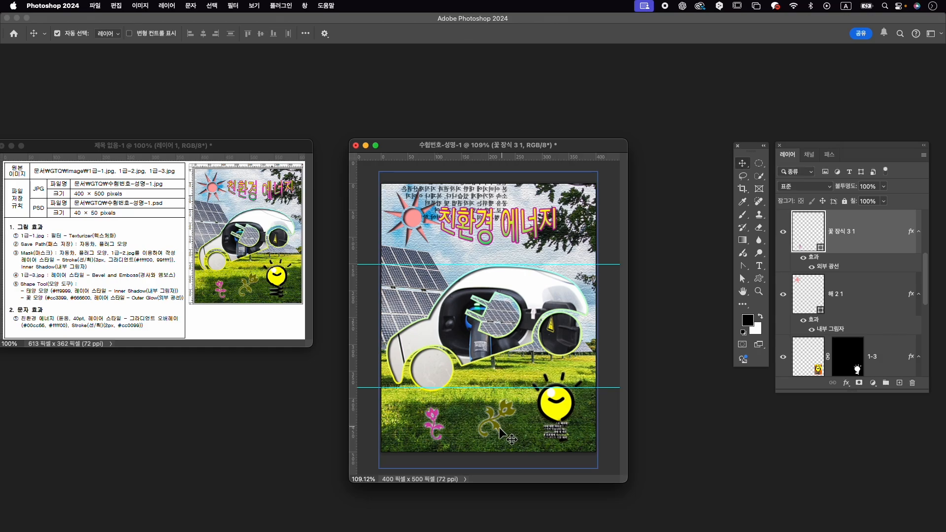
Shift the olive flower shape on layer 꽃 장식 3 1 복사 slightly left and commit its position.
key(super+j)
drag(494, 419, 522, 401)
key(super+t)
key(Return)
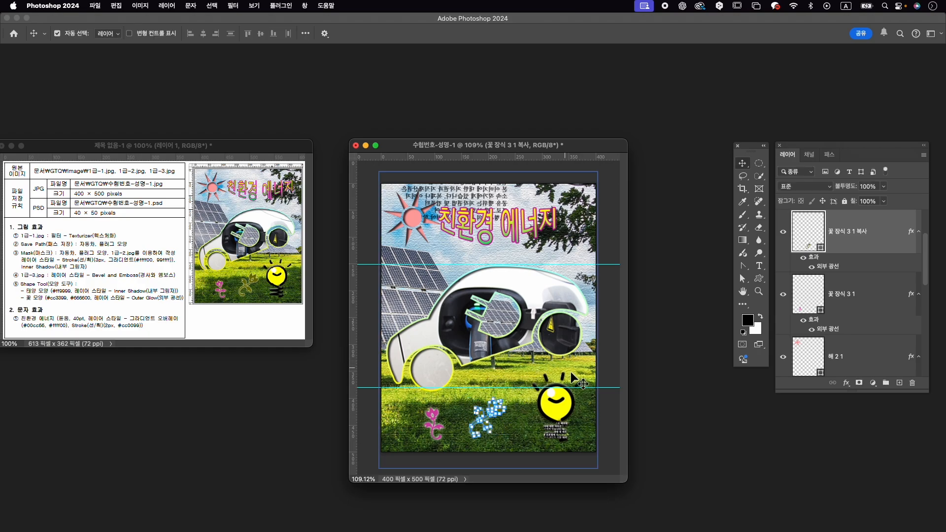
Enlarge the light bulb on layer 1-3 to about 117%, shift it slightly left and down, and commit.
click(562, 404)
key(super+t)
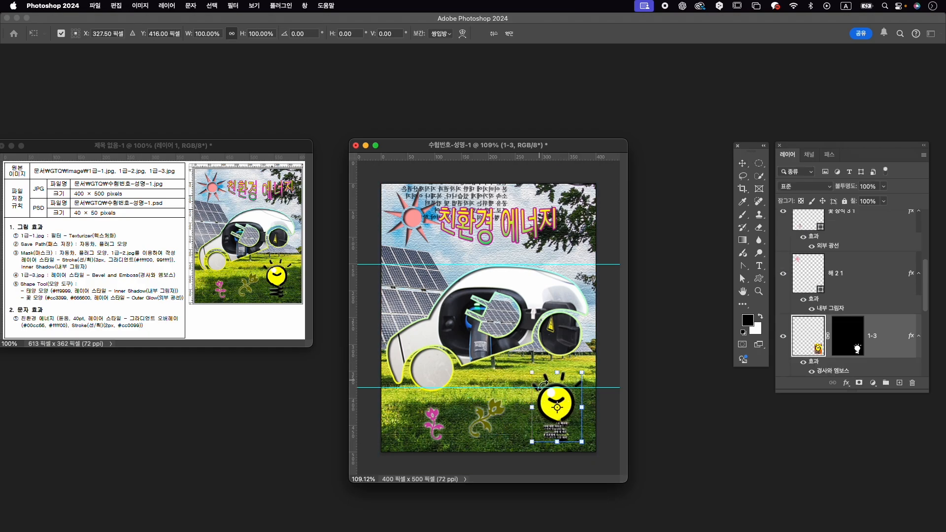
drag(532, 373, 524, 360)
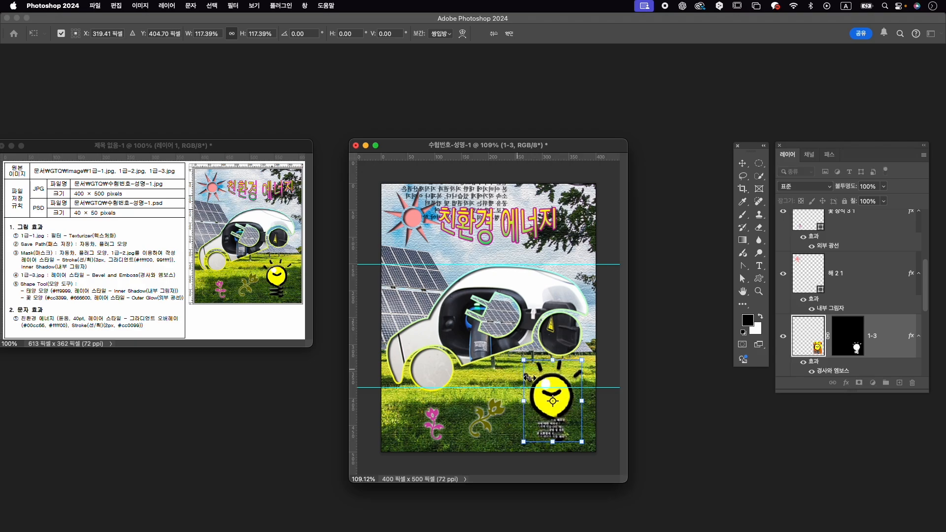
drag(556, 392, 552, 393)
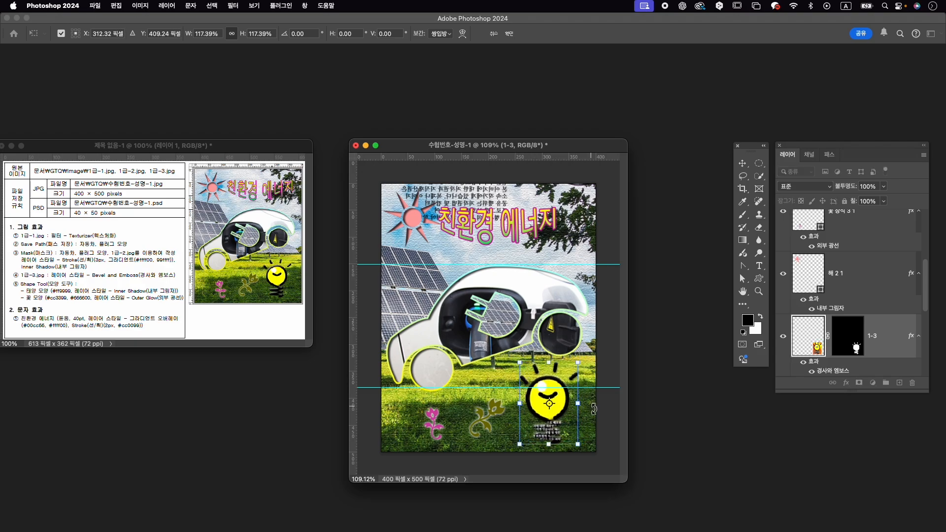
key(Return)
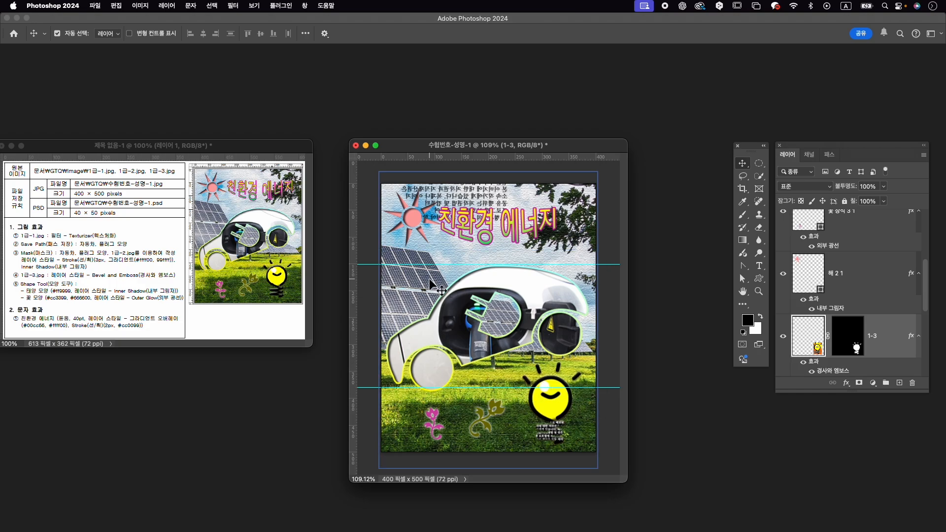
Clear all guides from the poster document.
click(255, 6)
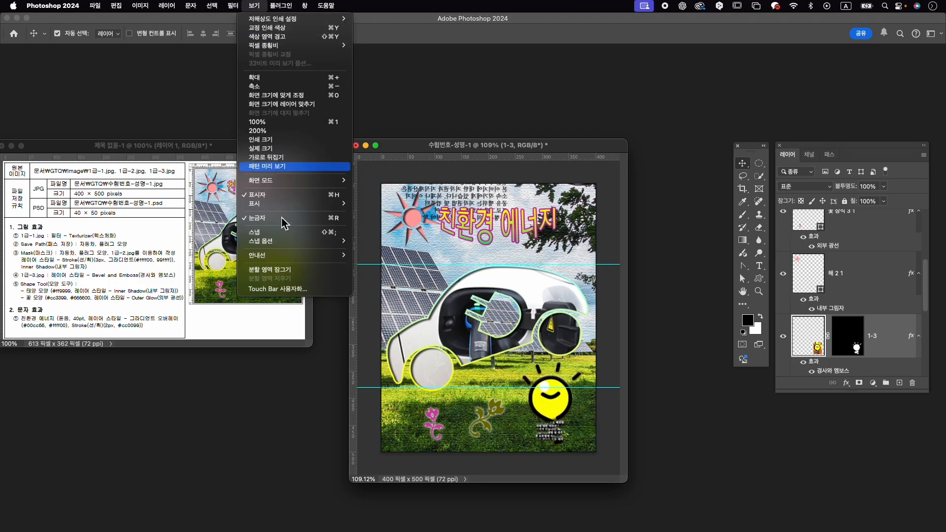
mouse_move(317, 256)
click(393, 274)
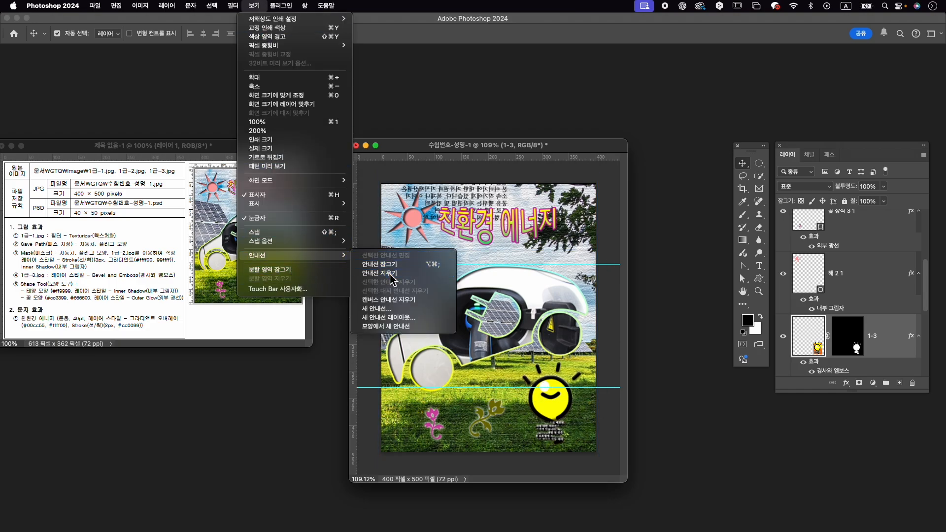
Check the quick export format in the export preferences, keep JPG at quality 7, and accept the settings.
click(98, 5)
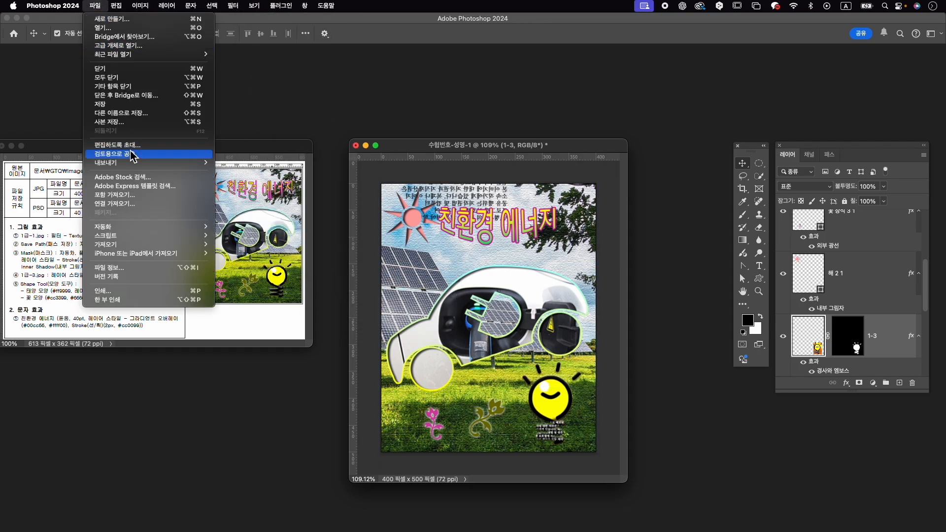
mouse_move(154, 163)
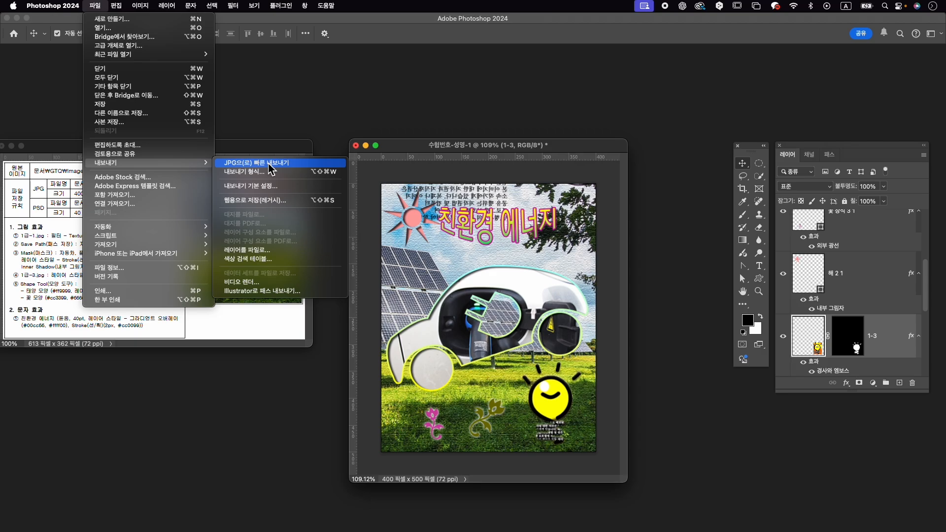
click(270, 190)
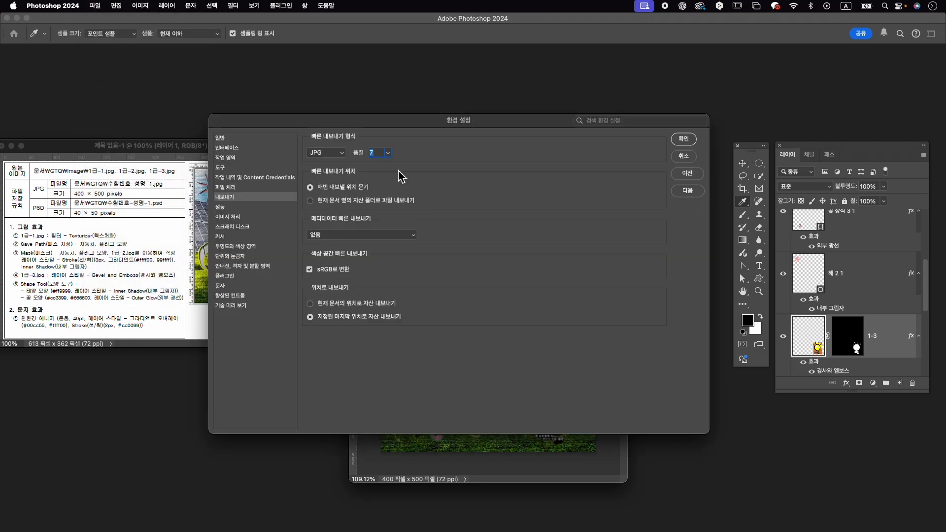
click(341, 152)
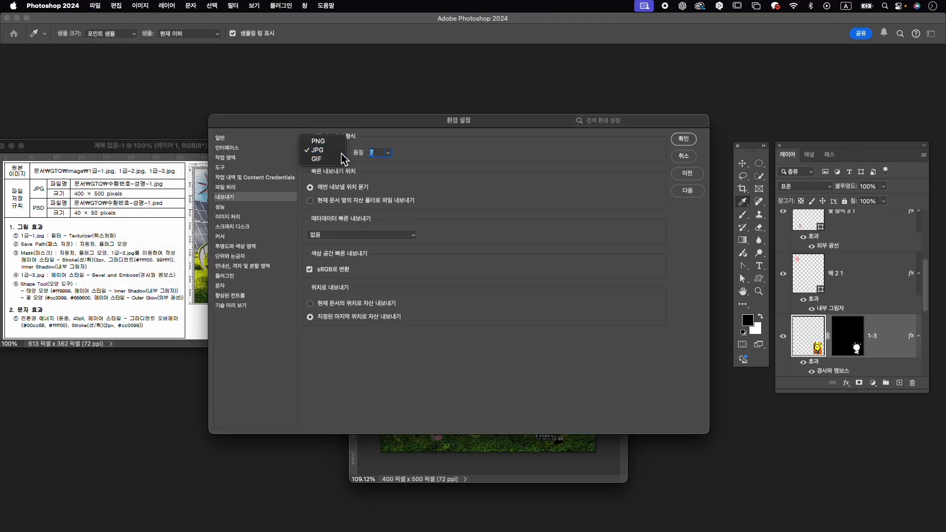
click(341, 153)
click(388, 153)
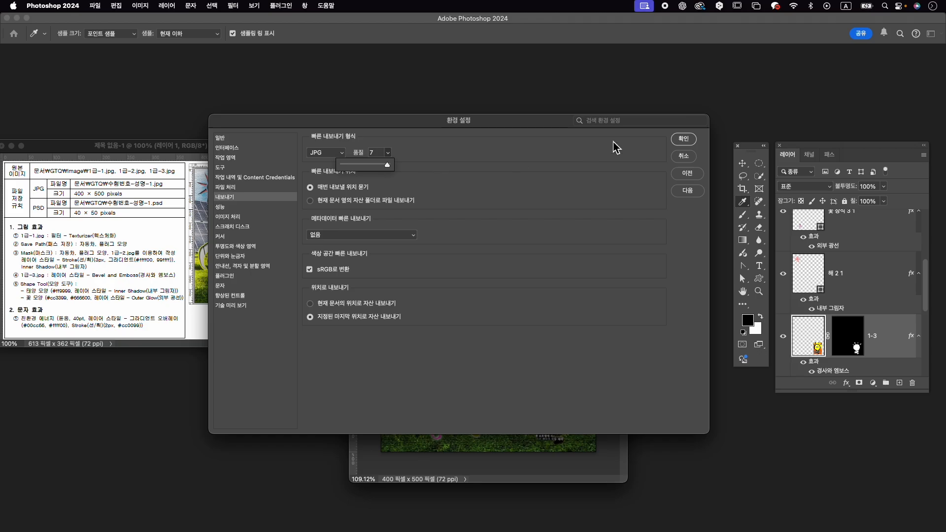
click(683, 138)
key(v)
Quick-export the poster as 수험번호-성명-1.jpg into the GTQ folder.
click(102, 5)
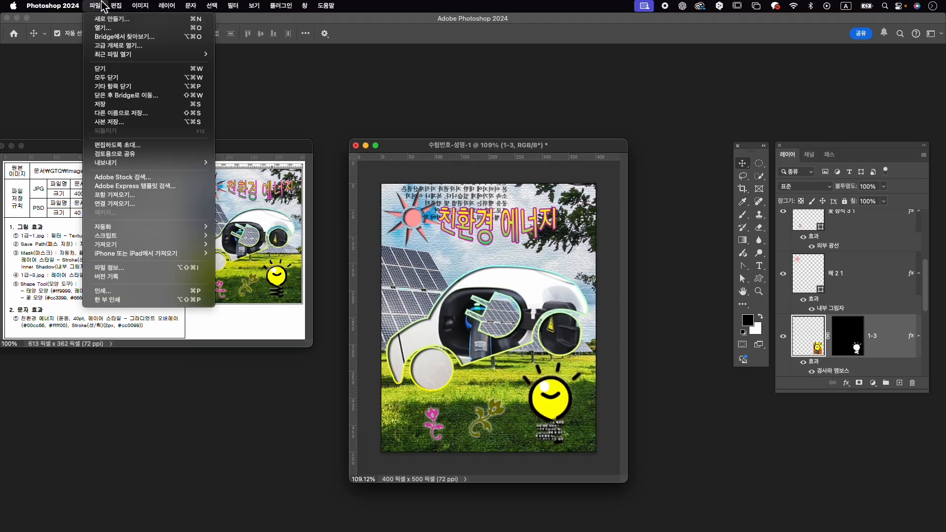
mouse_move(153, 164)
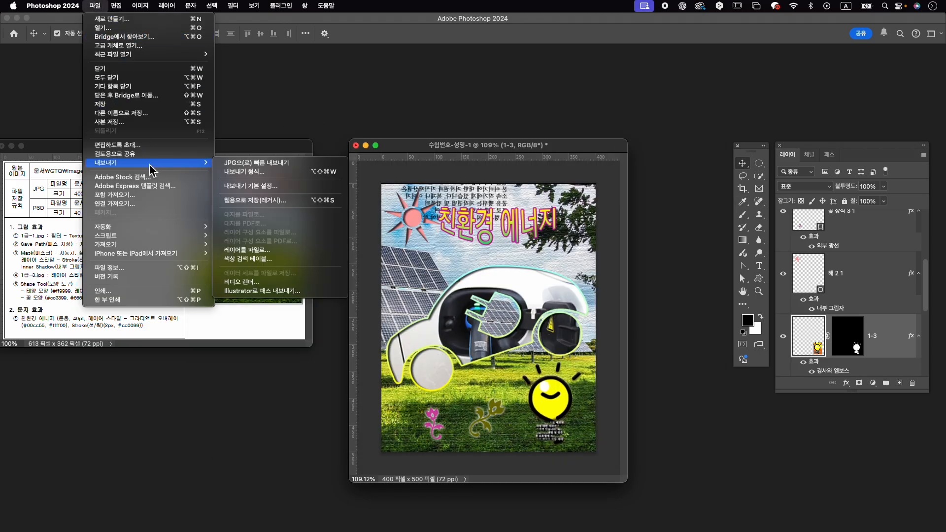
click(261, 165)
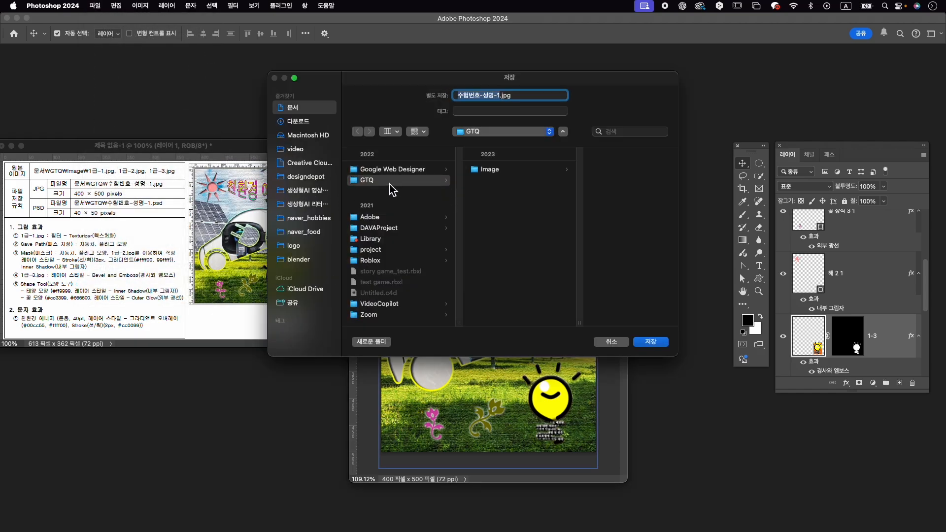
click(390, 182)
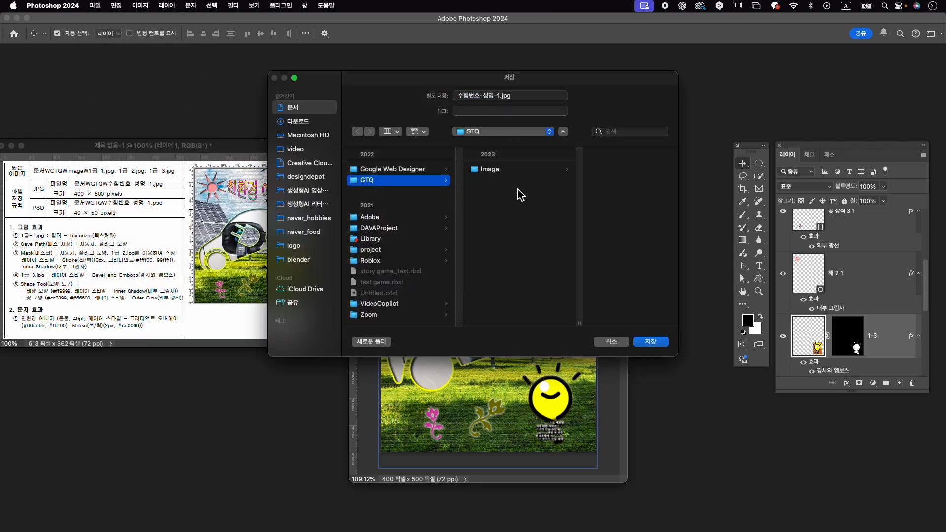
click(662, 343)
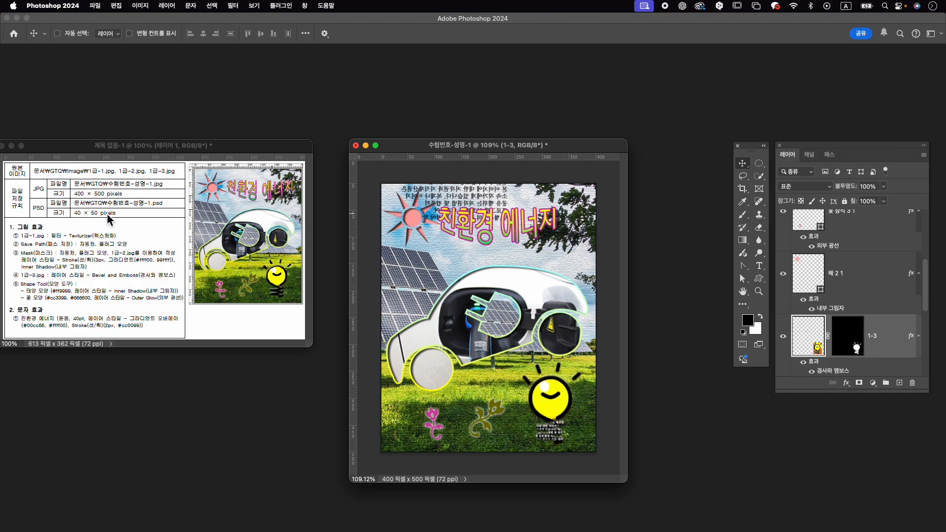
Resize the poster image proportionally to 40 × 50 pixels.
key(super+alt+i)
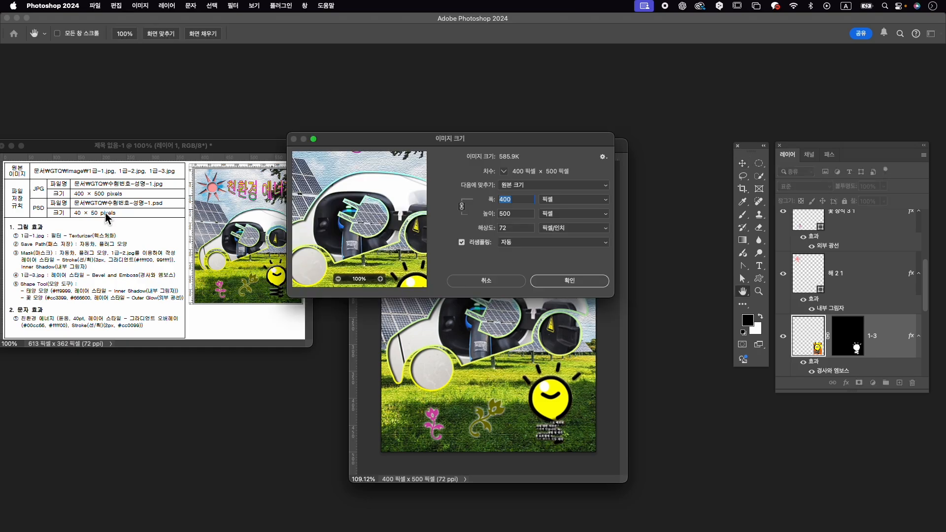
text(40)
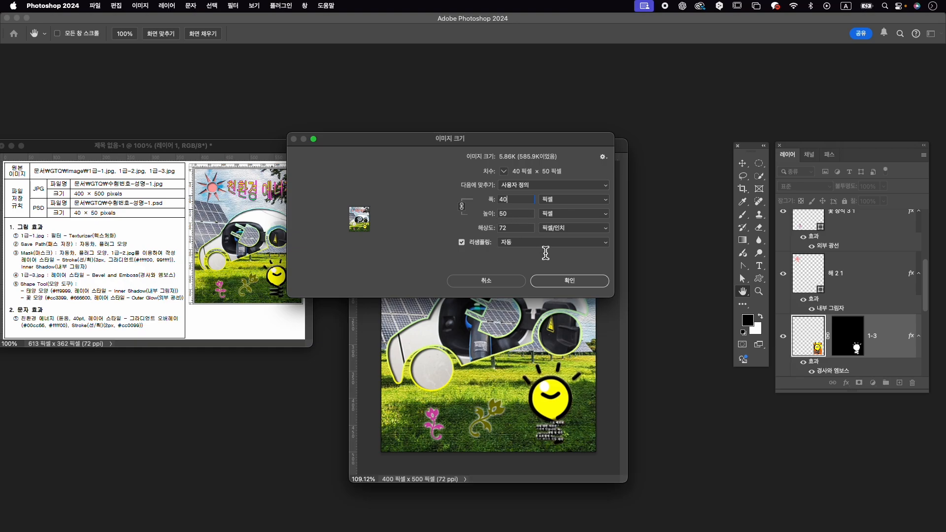
click(568, 281)
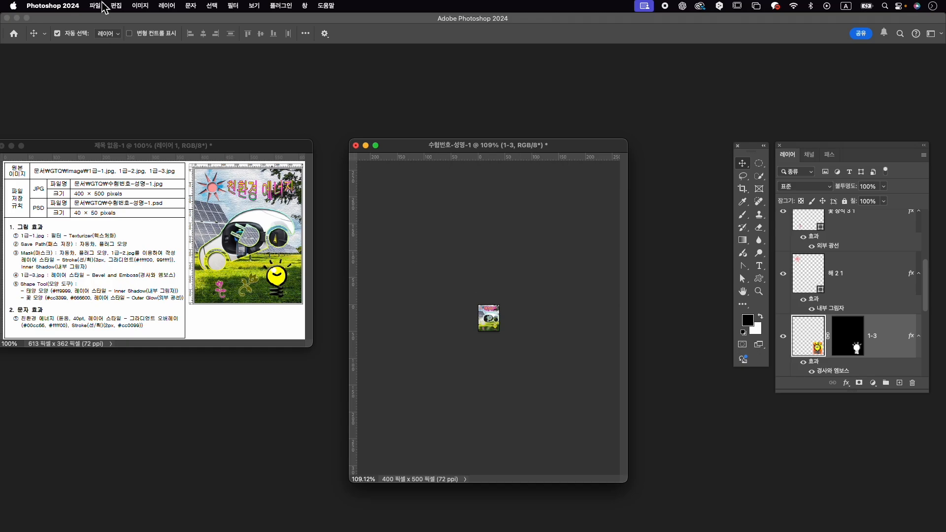
Save the reduced document as the Photoshop file 수험번호-성명-1.psd in the GTQ folder.
click(103, 6)
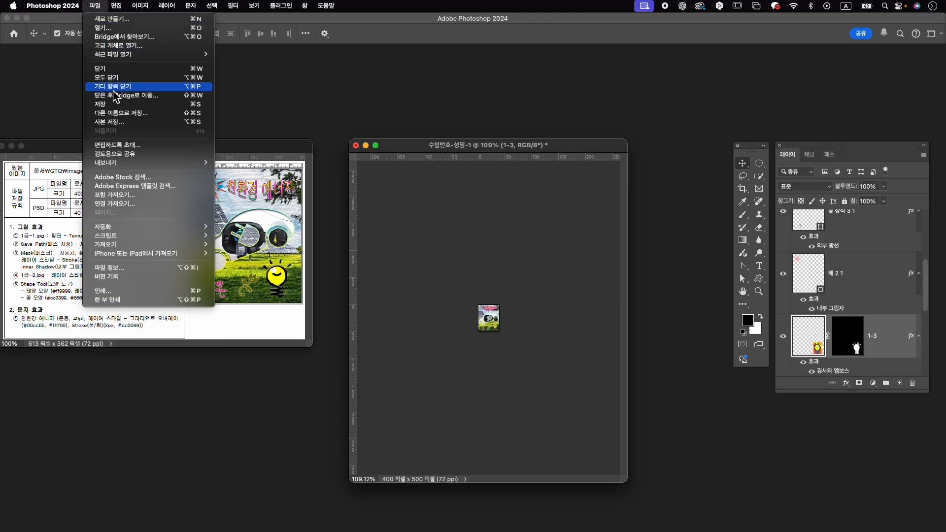
click(121, 112)
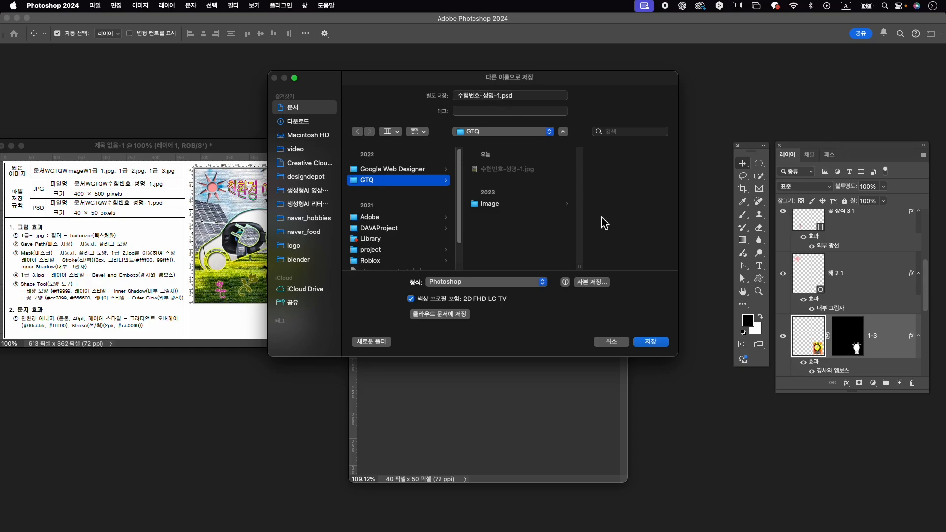
click(650, 341)
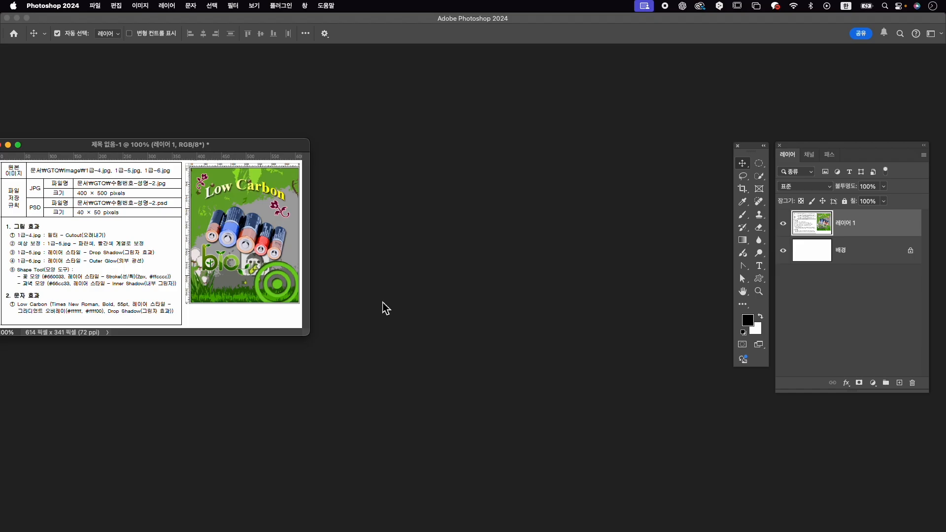
Create a 400 × 500 pixel, 72 ppi RGB document named 수험번호-성명-2 and place its enlarged window beside the task sheet.
key(super+n)
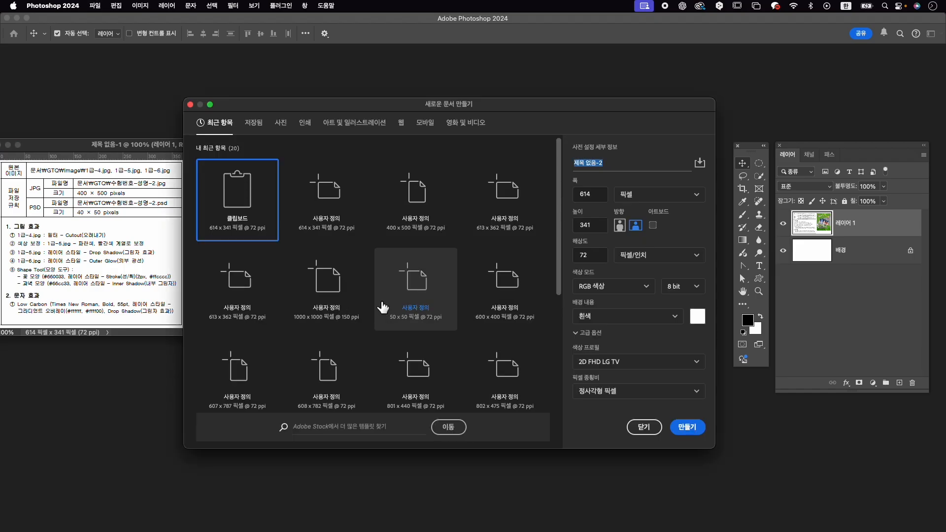
text(tngj)
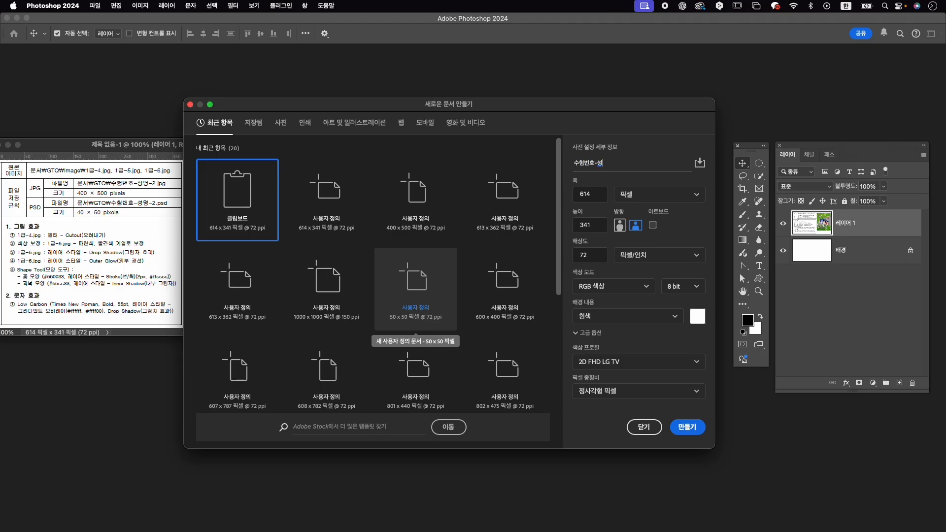
key(Tab)
key(Tab)
text(500)
key(Tab)
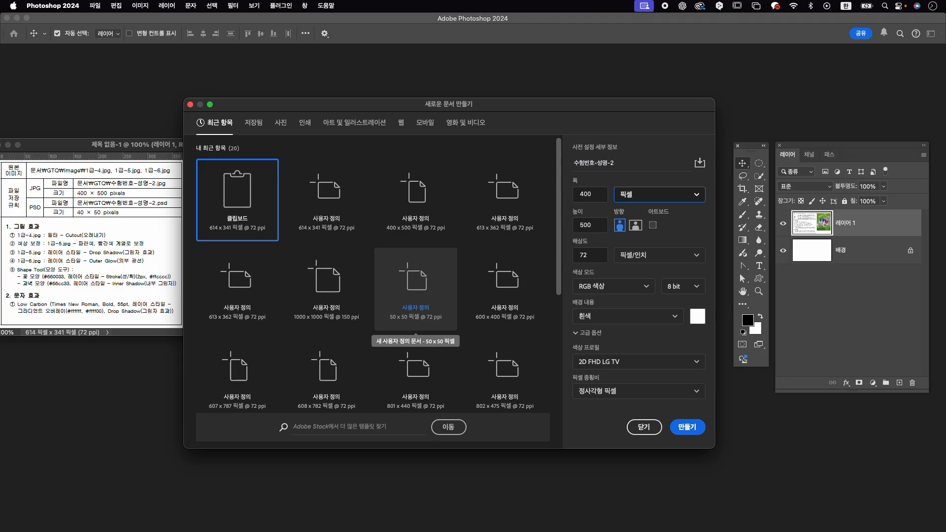
click(692, 434)
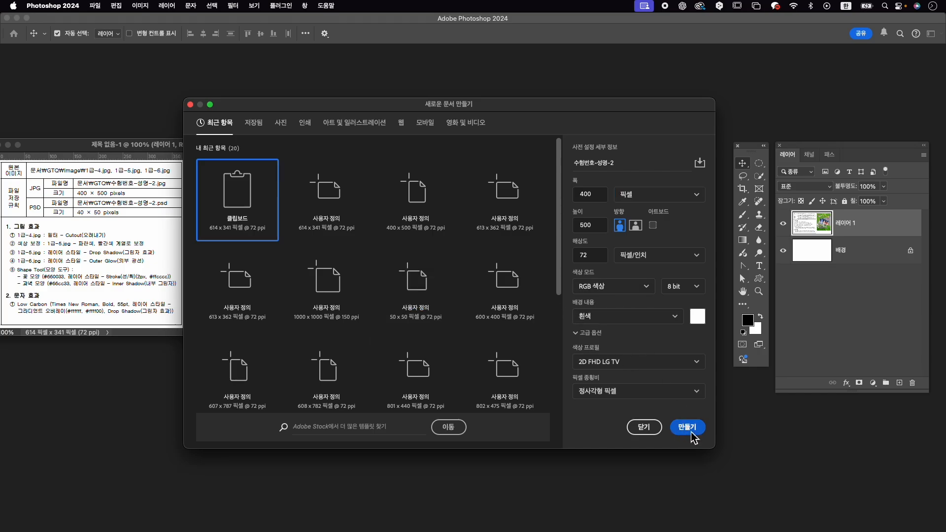
drag(140, 70, 477, 125)
drag(558, 395, 613, 446)
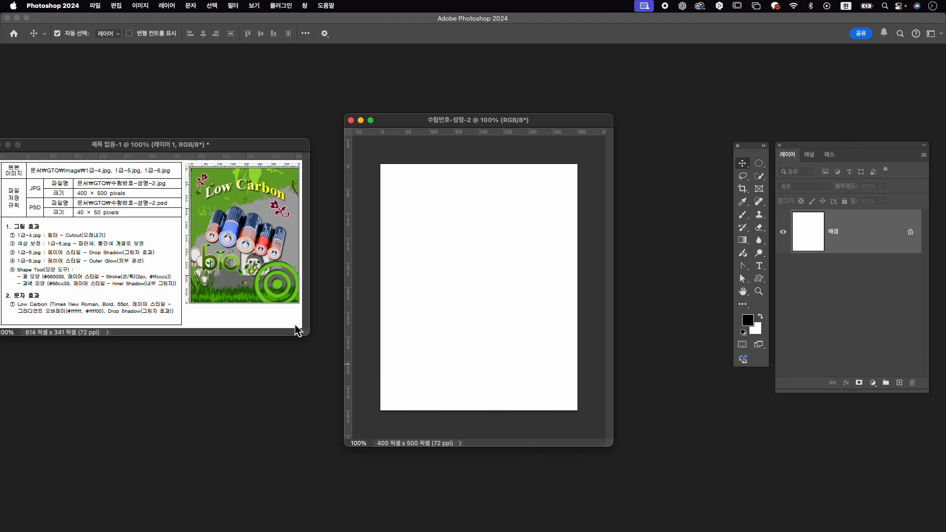
Open 1급-4.jpg from the GTQ Image folder and move its window clear of the task sheet.
key(super+o)
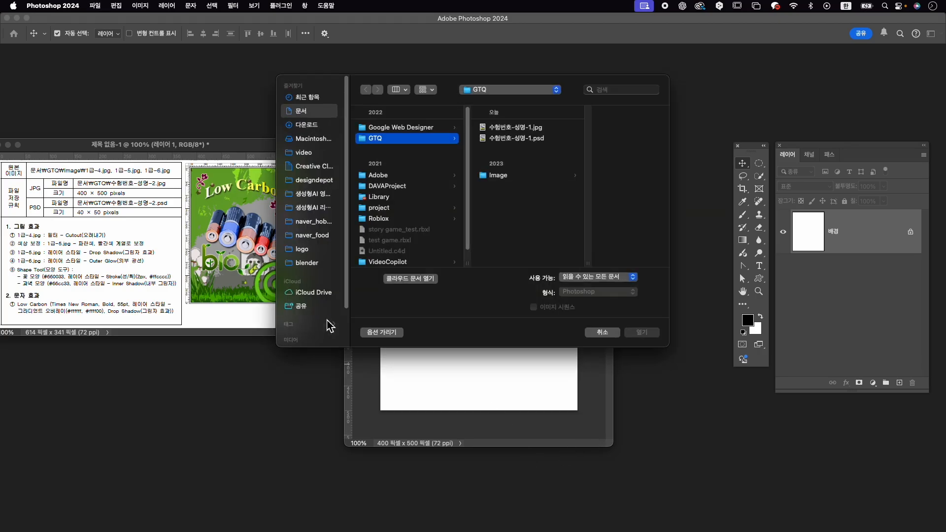
click(522, 180)
click(567, 159)
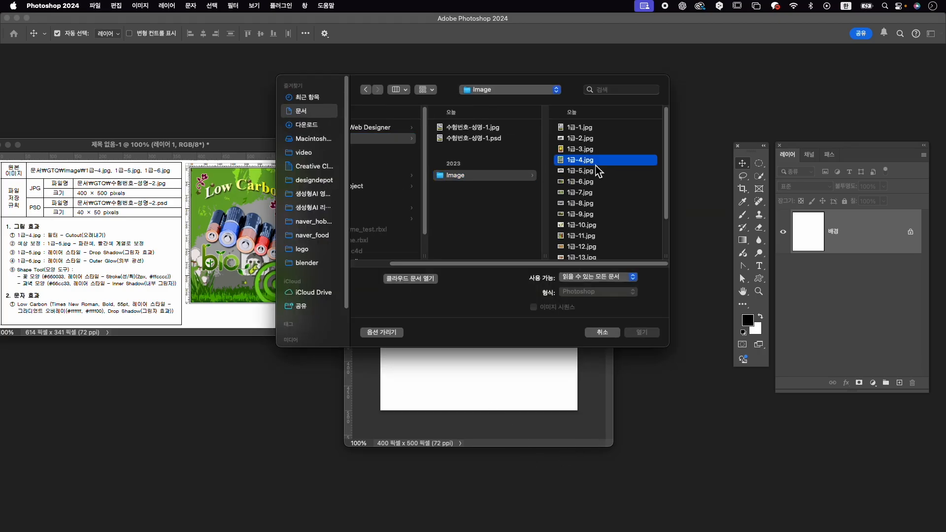
click(641, 332)
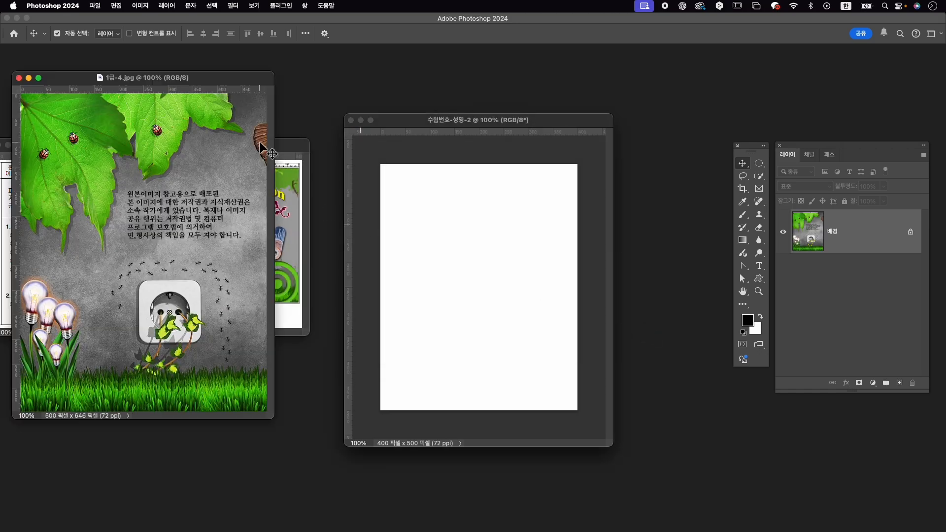
drag(170, 88, 452, 87)
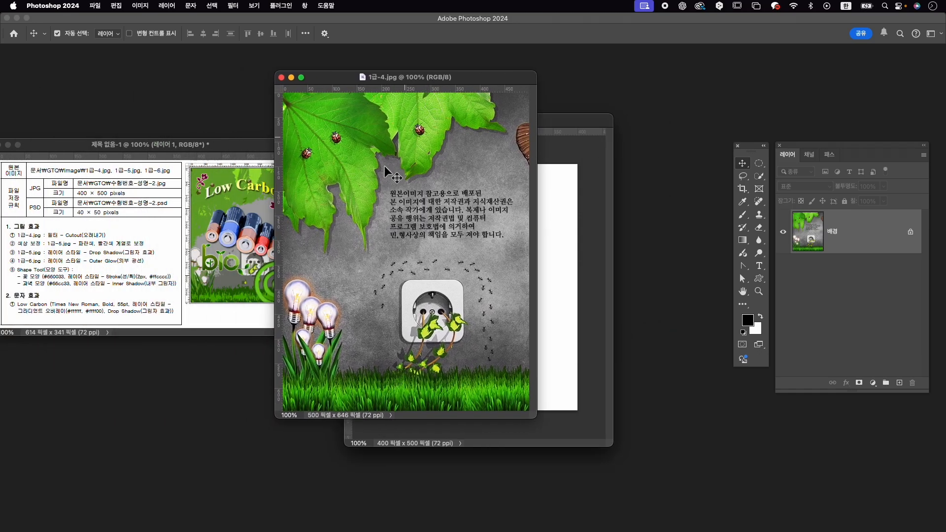
Apply the Cutout artistic filter to the 1급-4.jpg image with 6 levels, edge simplicity 3 and edge fidelity 2.
click(240, 5)
click(258, 59)
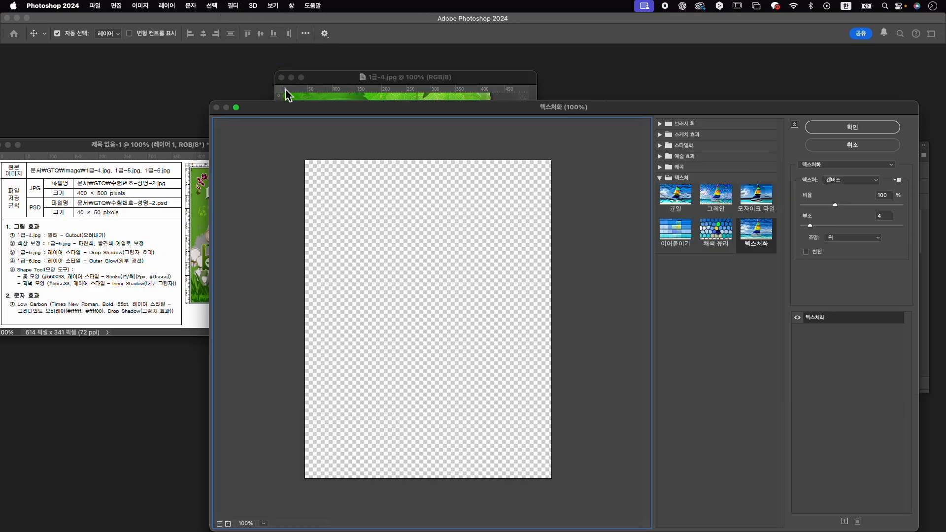
click(660, 167)
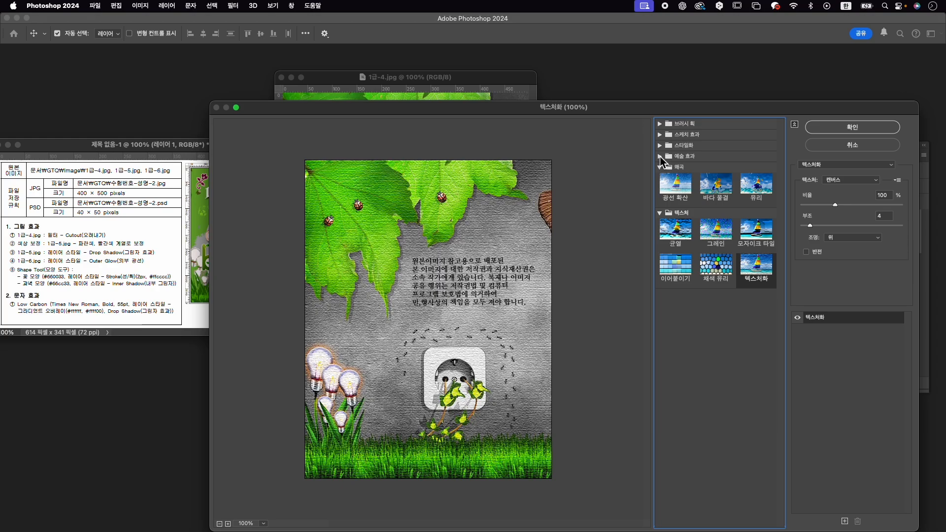
click(660, 157)
click(674, 282)
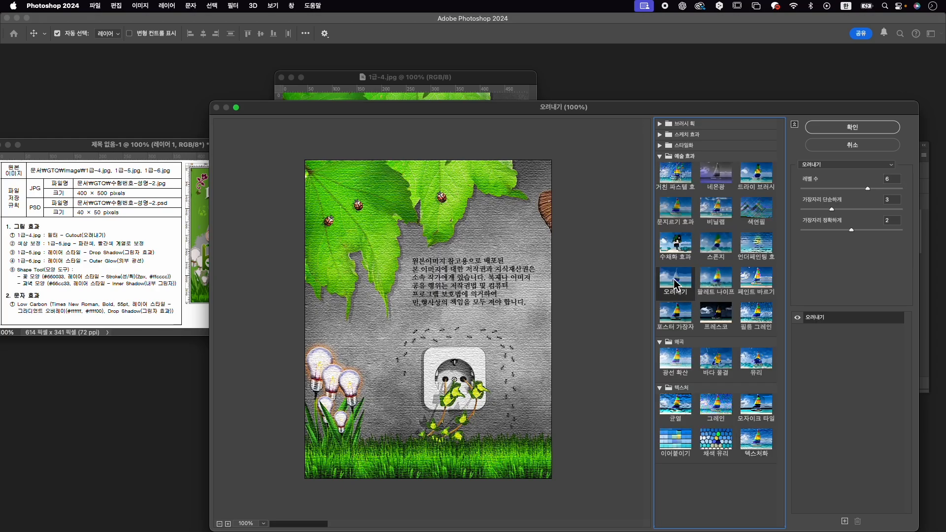
click(853, 128)
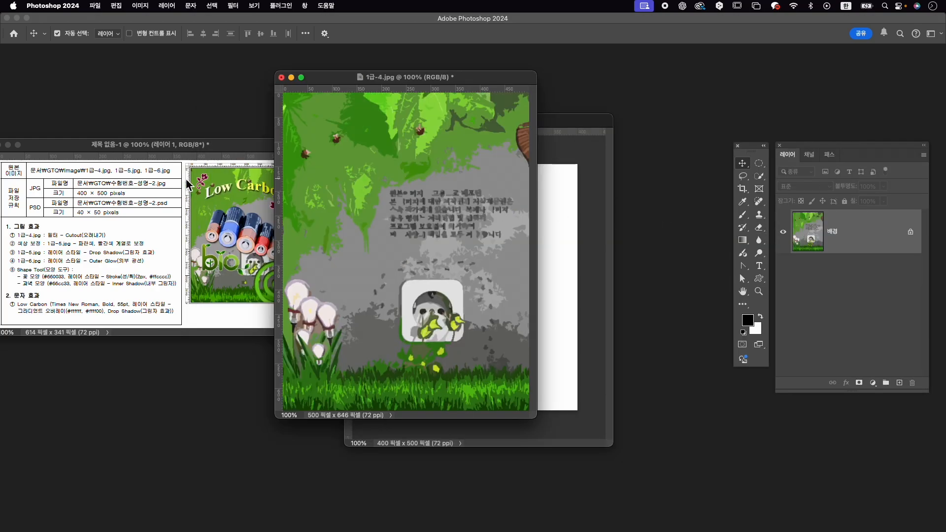
Copy the filtered 1급-4.jpg image into the 수험번호-성명-2 document and close the source file without saving.
drag(390, 77, 333, 72)
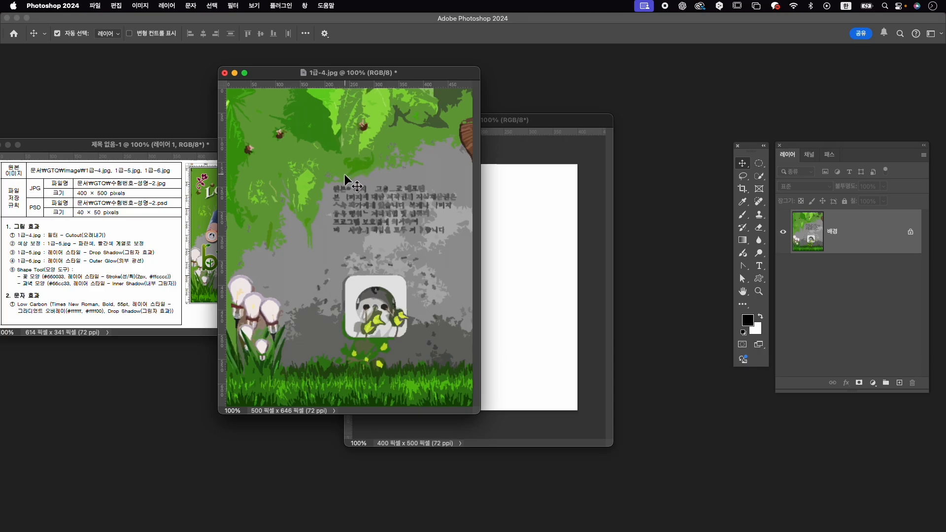
drag(475, 216, 453, 194)
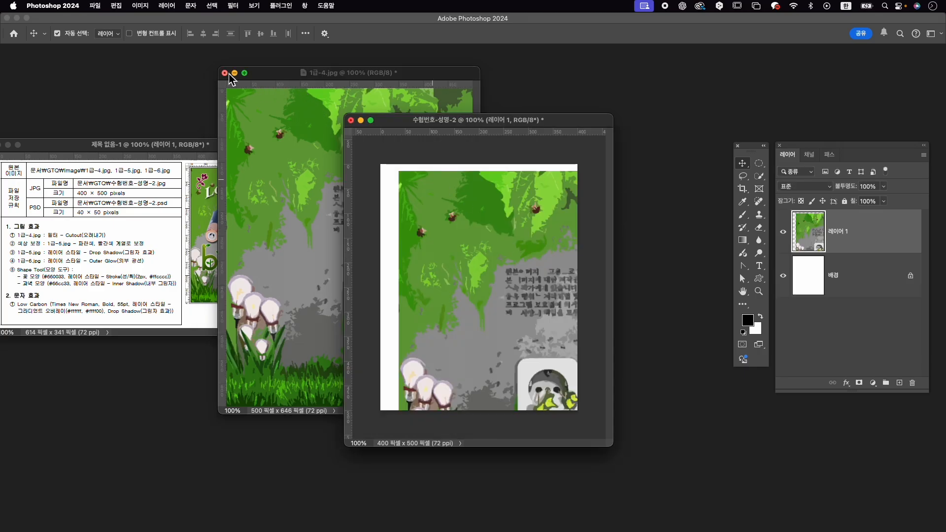
click(224, 72)
click(480, 215)
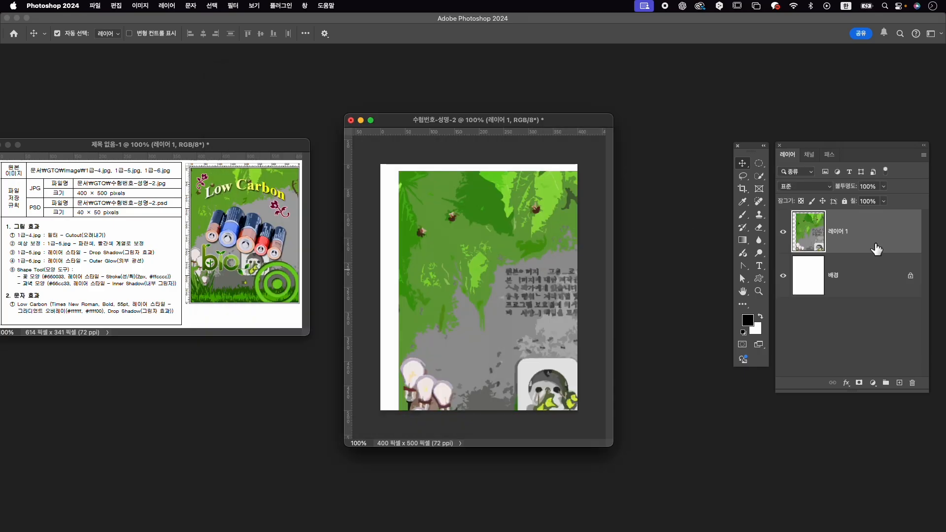
Rename the pasted image layer as 1-4.
double_click(838, 231)
text(1)
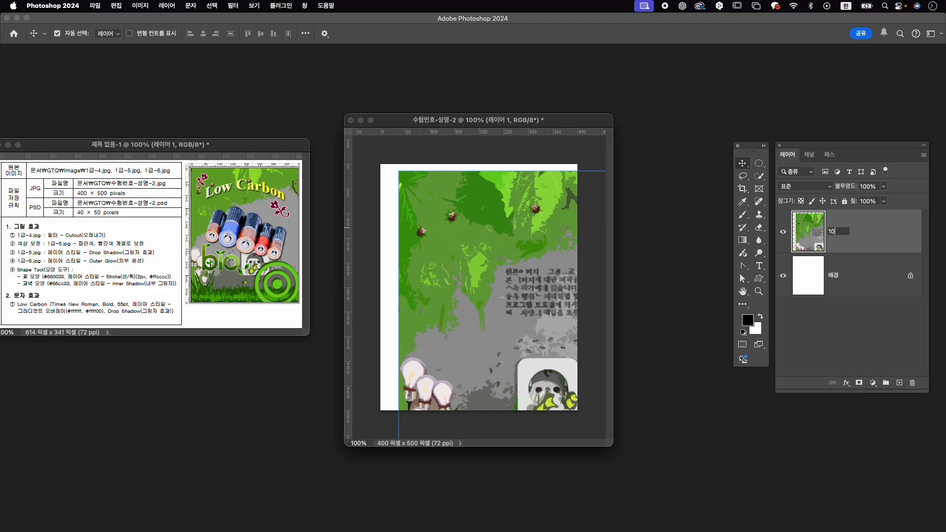
text(-4)
key(Return)
Scale the 1-4 layer proportionally to about 81% and position it over the canvas.
key(super+t)
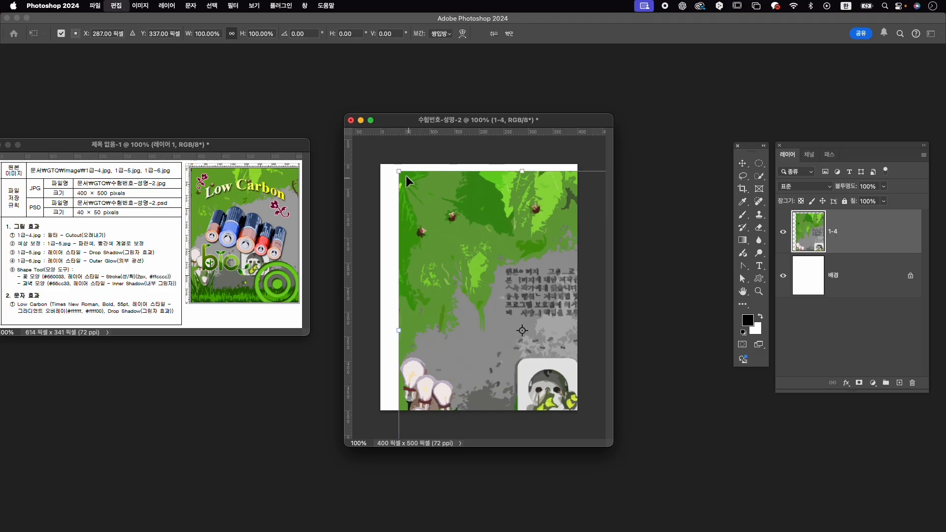
drag(399, 171, 432, 209)
drag(548, 271, 495, 221)
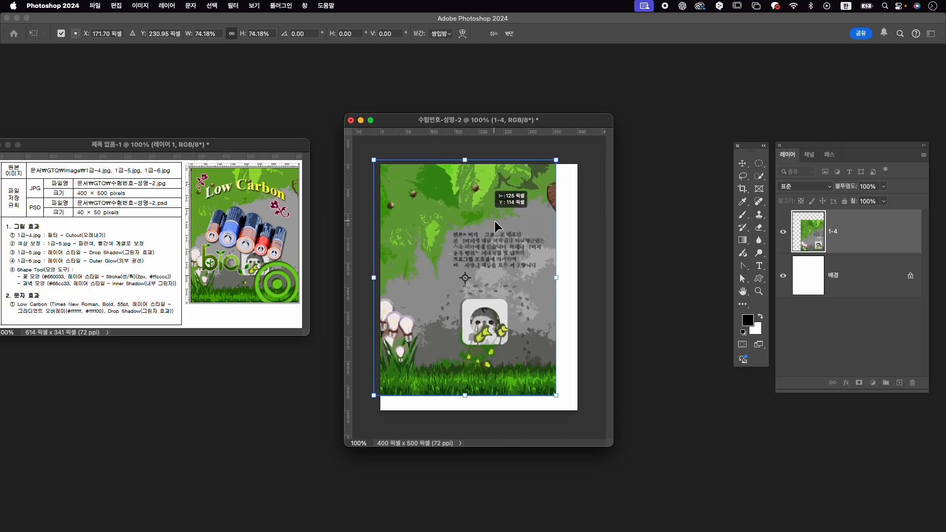
drag(558, 396, 568, 403)
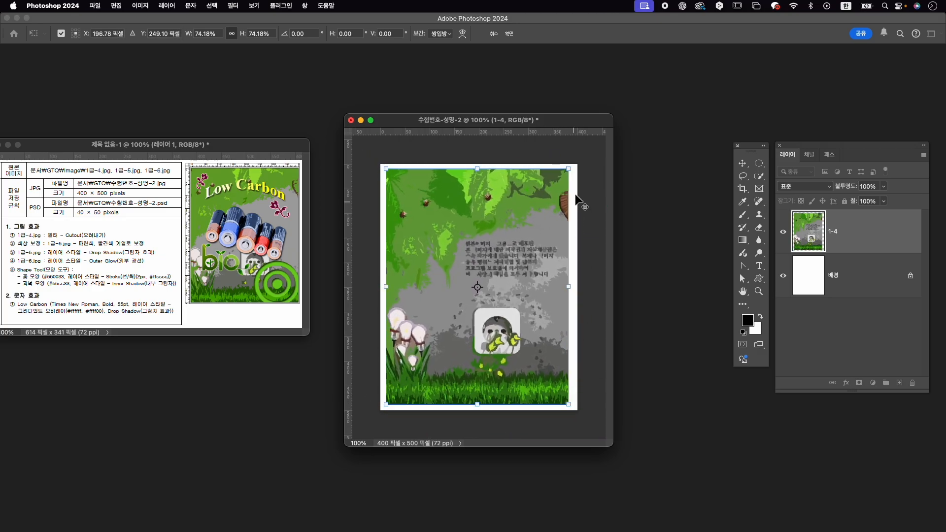
drag(570, 169, 586, 160)
drag(531, 189, 533, 191)
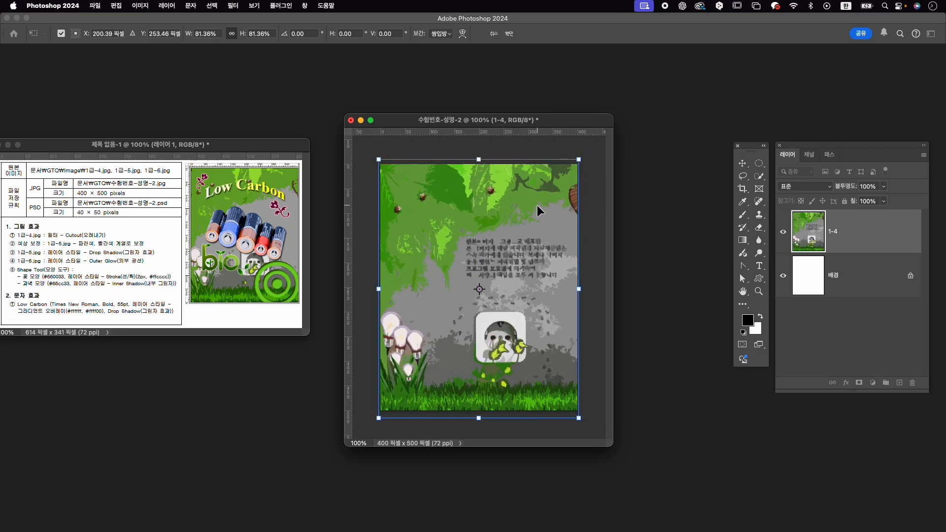
Fine-tune the 1-4 layer's position and enlarge it to about 82.8% so that it covers the whole canvas.
key(Down)
key(Down)
key(Down)
key(Down)
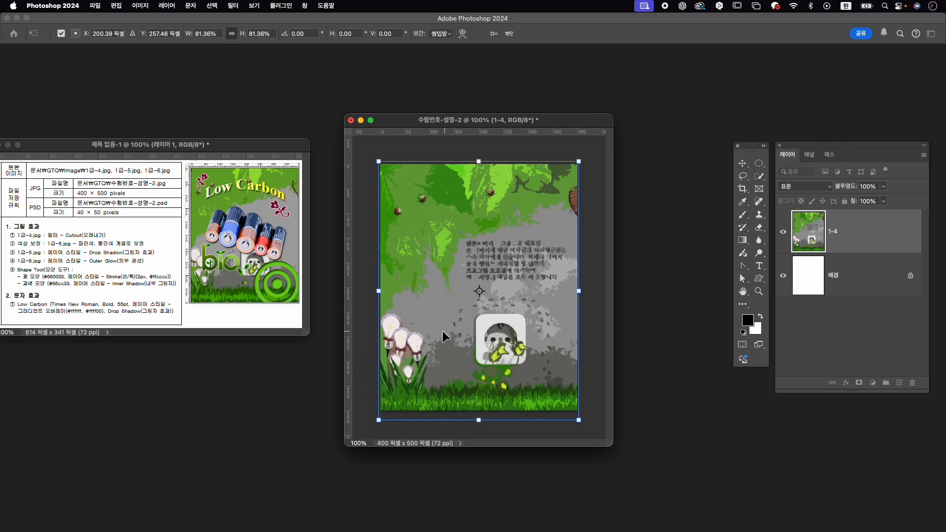
drag(442, 331, 439, 330)
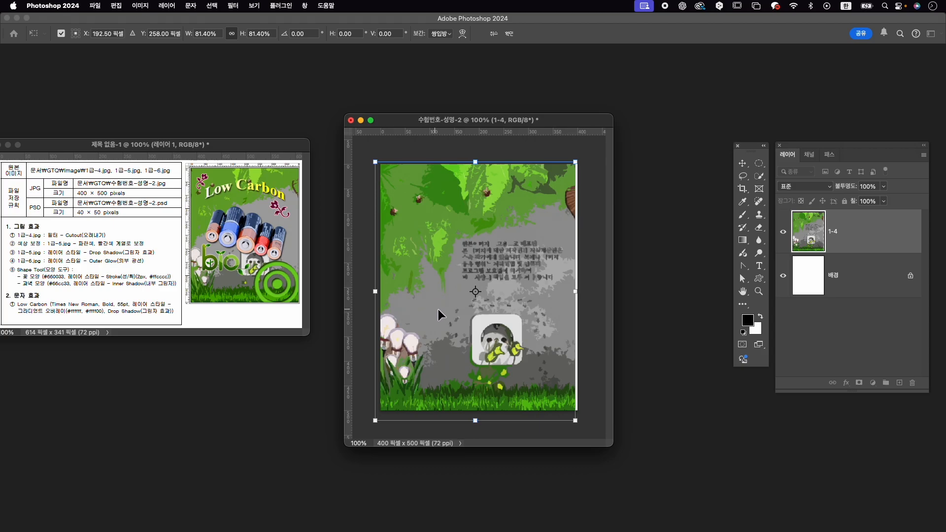
drag(438, 309, 439, 304)
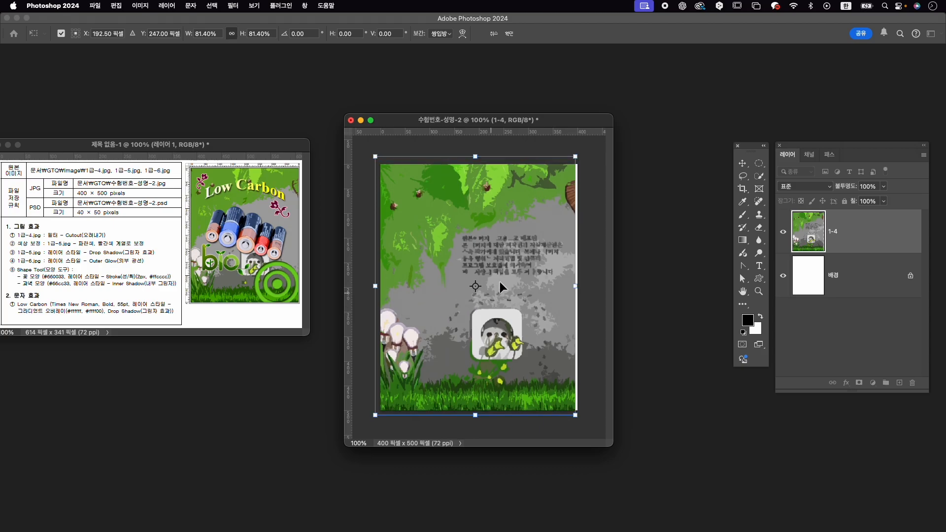
key(Right)
key(Right)
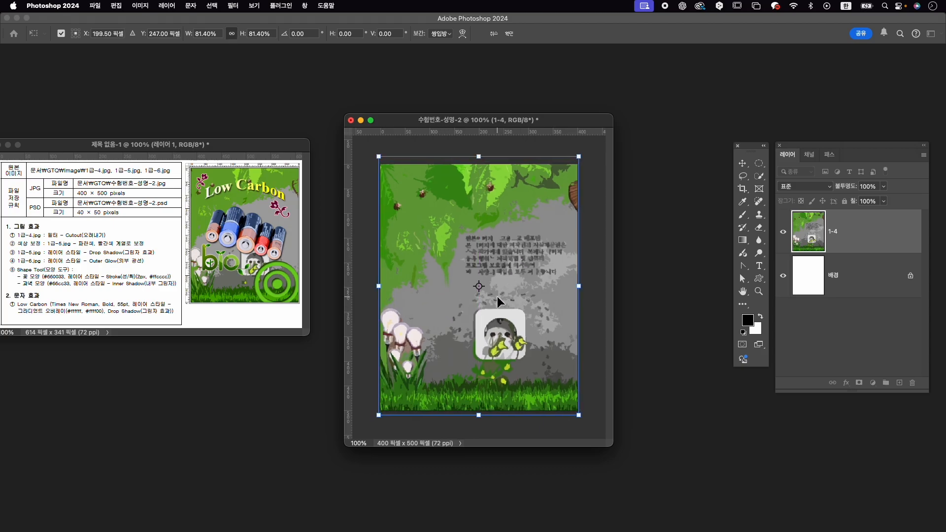
drag(577, 157, 585, 157)
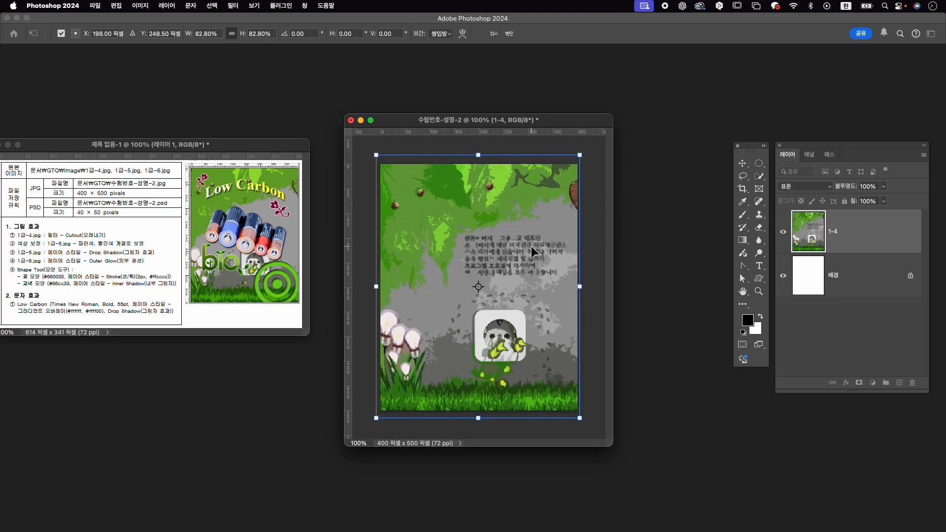
drag(531, 247, 530, 253)
key(Return)
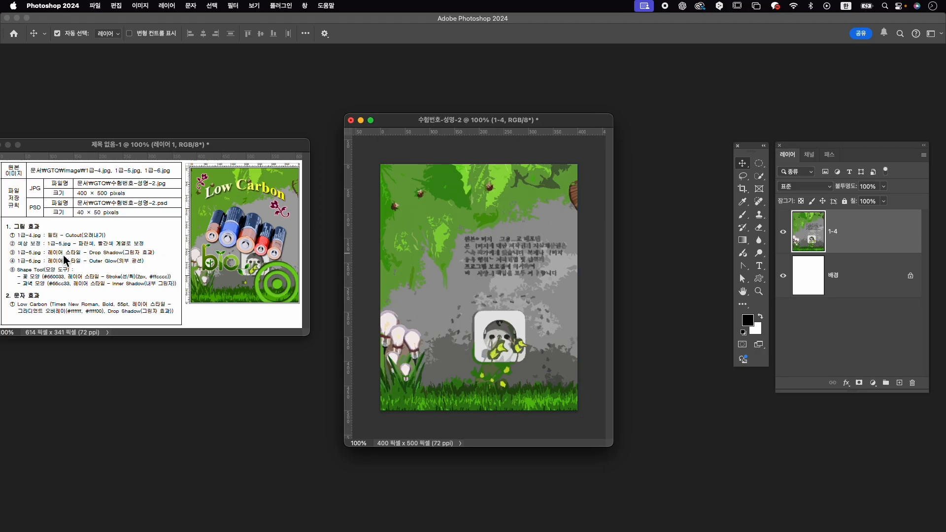
Open 1급-5.jpg from the Image folder and move its window beside the task sheet.
key(super+o)
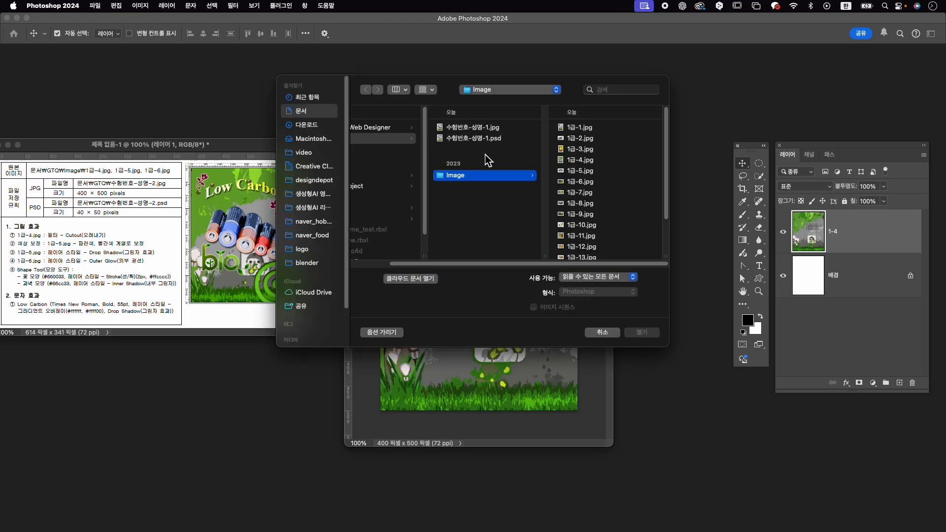
click(613, 174)
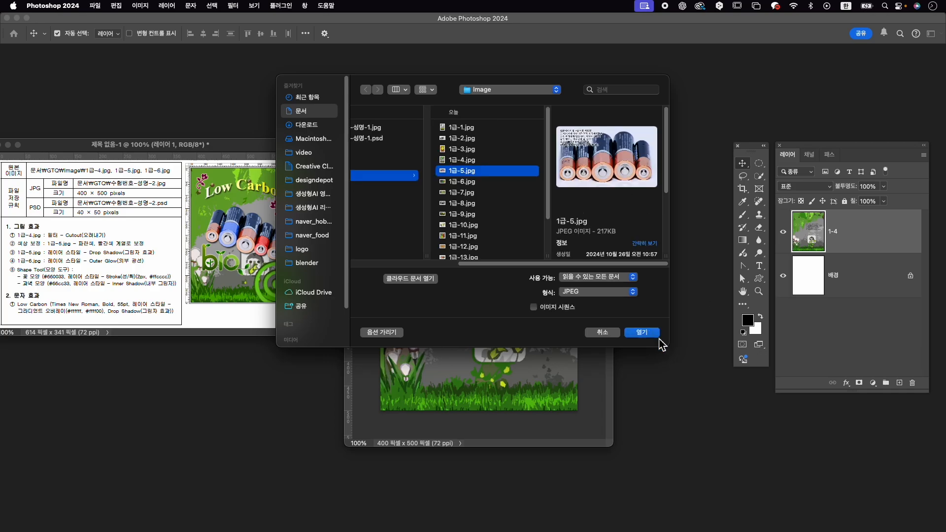
click(641, 332)
drag(221, 83, 578, 85)
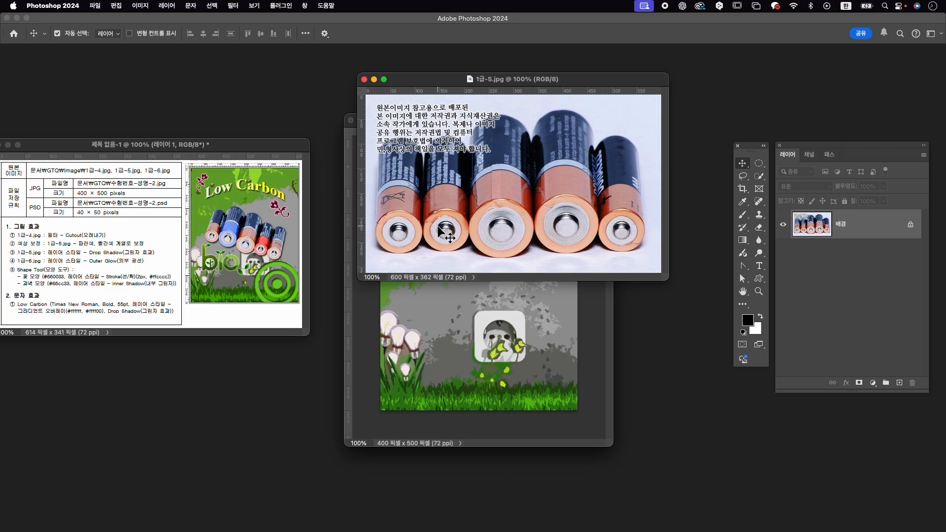
Select the orange lower part of the second battery from the left with the Quick Selection tool.
click(759, 176)
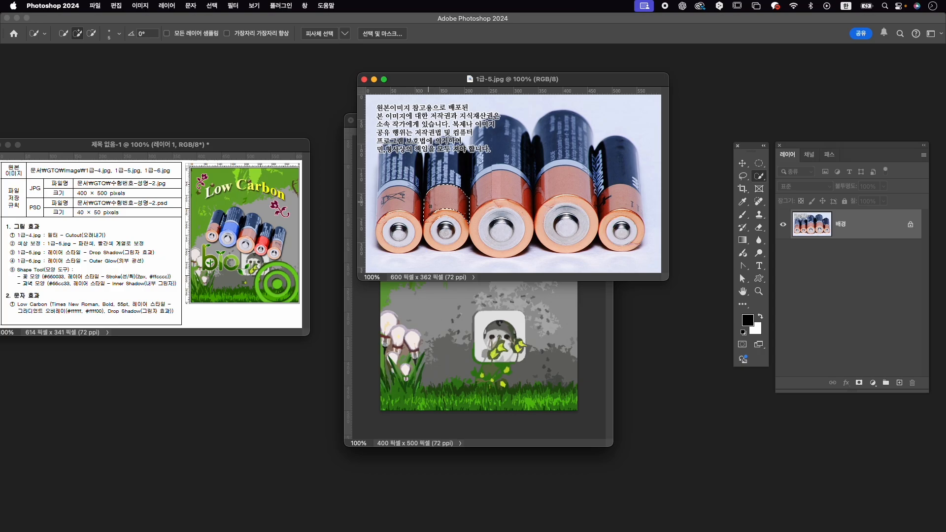
drag(462, 220, 465, 223)
key(alt)
Add a colorized Hue/Saturation adjustment with hue 0 and saturation 59 to turn the selected battery area red.
click(872, 383)
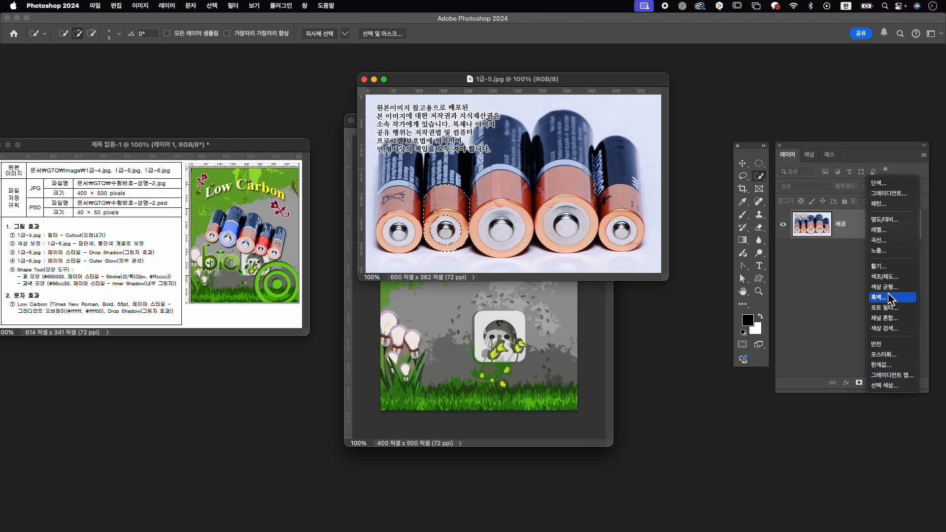
click(889, 278)
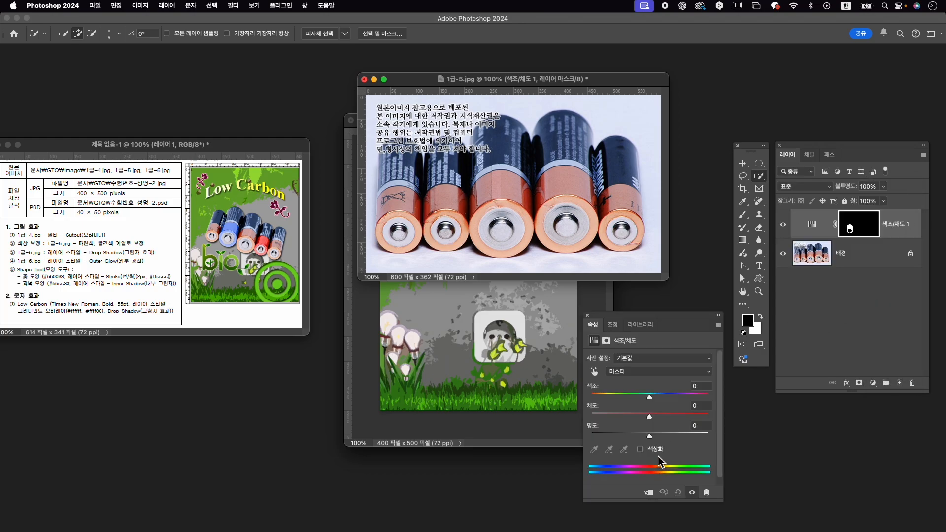
click(640, 449)
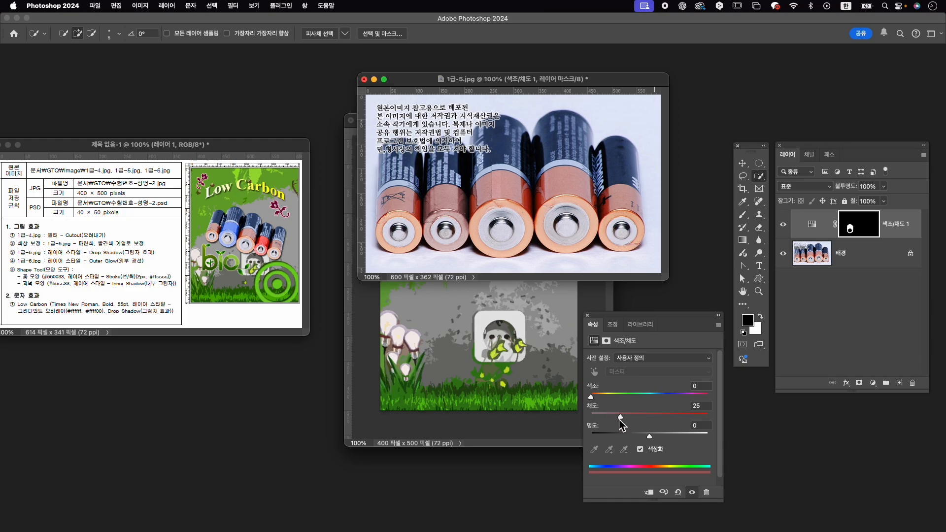
drag(620, 420, 655, 418)
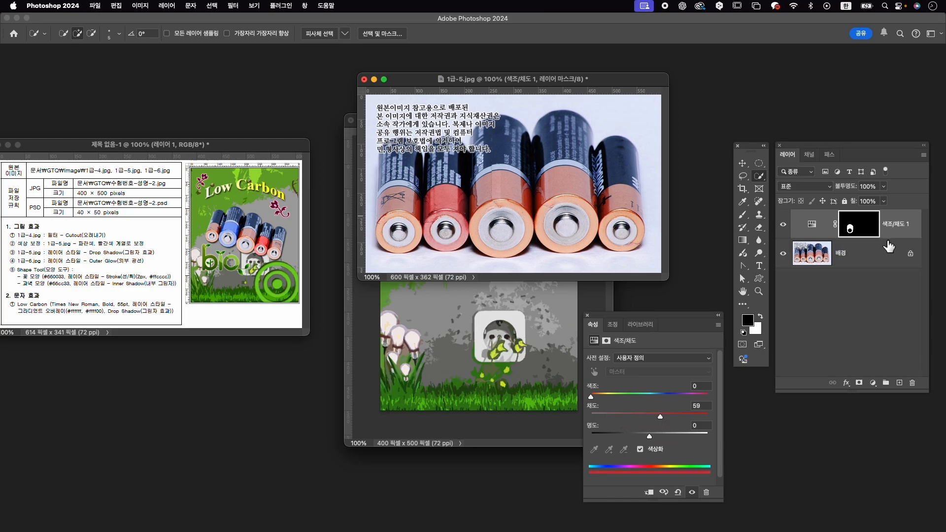
Add a colorized Hue/Saturation adjustment above the background for the selected fourth battery, with hue 225 and saturation 73.
click(863, 254)
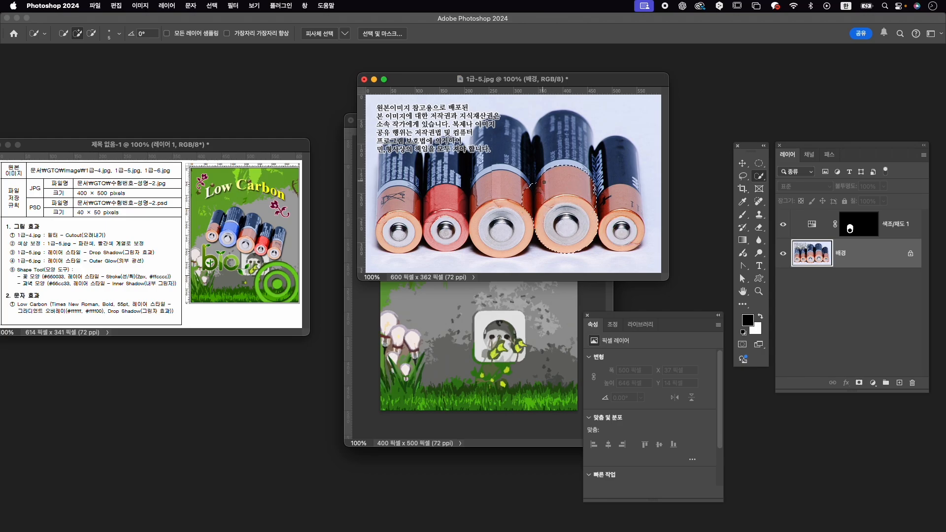
key(alt)
click(872, 383)
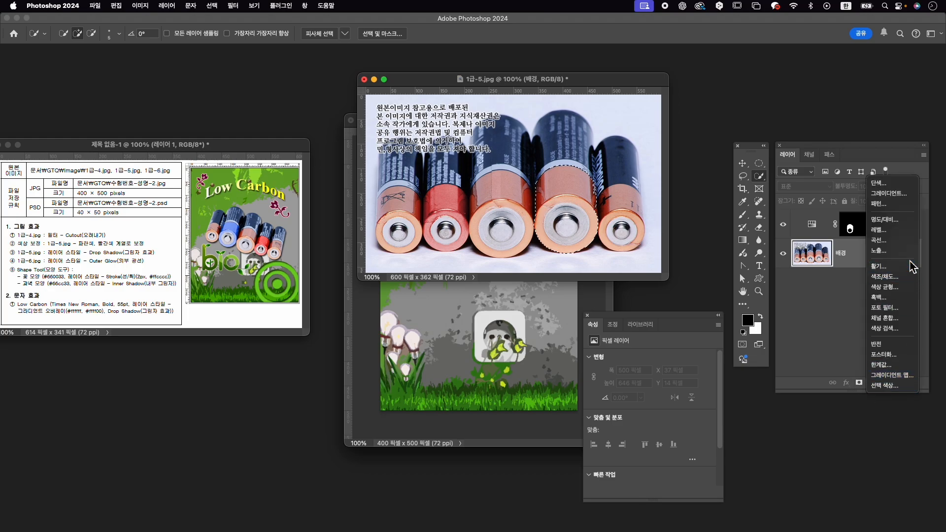
click(879, 275)
click(640, 449)
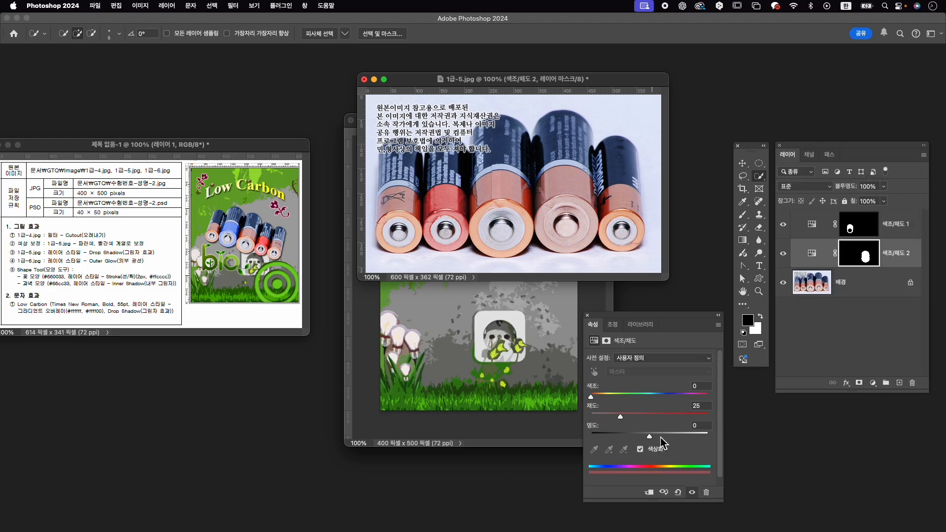
drag(655, 414, 669, 417)
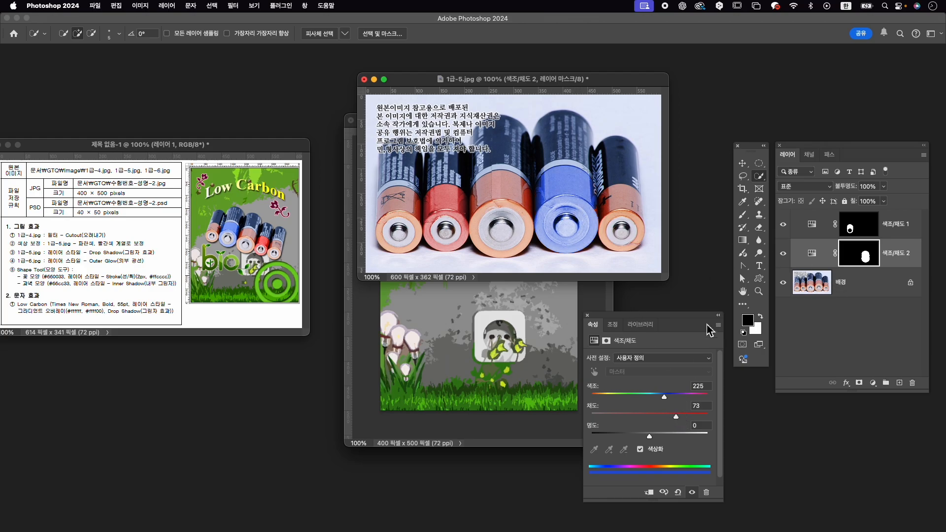
Paint black on the new adjustment's mask with a 60 px brush to remove the blue tint from the fourth battery's metal terminal.
click(873, 256)
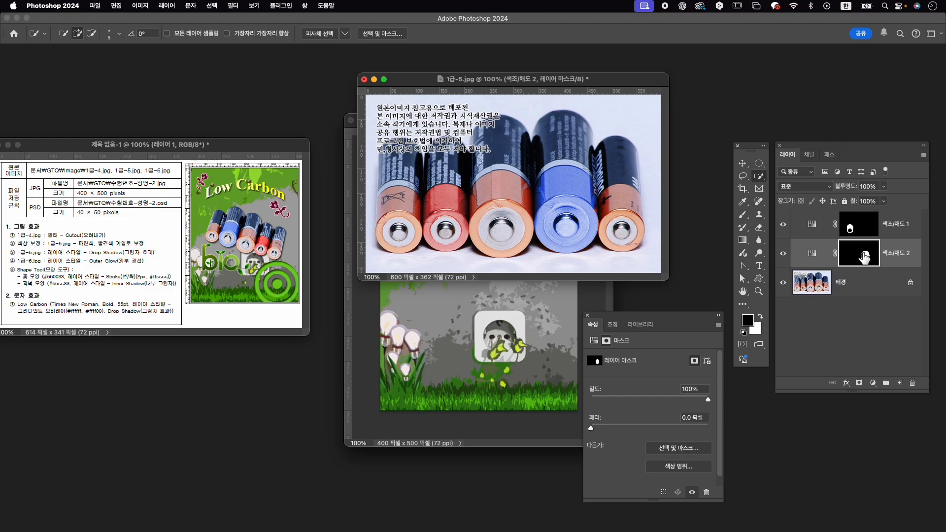
key(b)
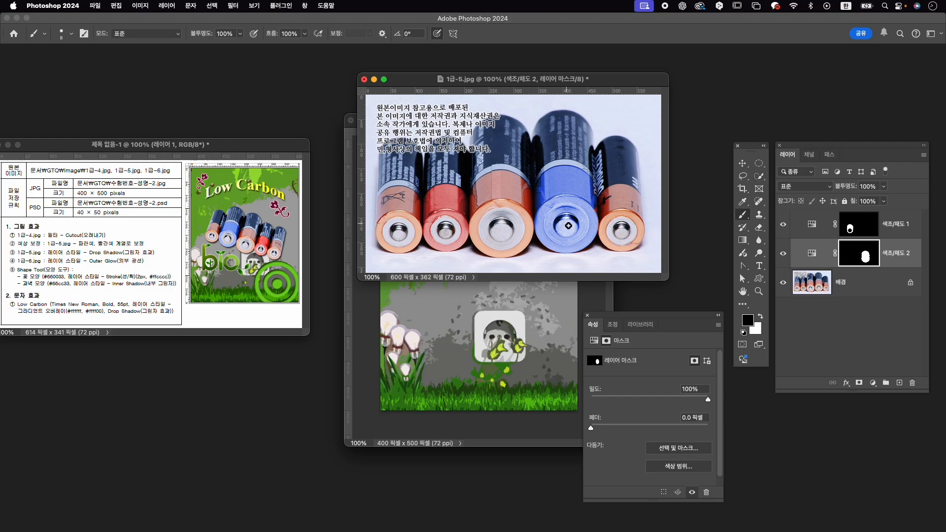
key(bracketright)
key(bracketright)
key(bracketright)
key(bracketright)
key(bracketright)
key(bracketright)
key(bracketright)
click(572, 230)
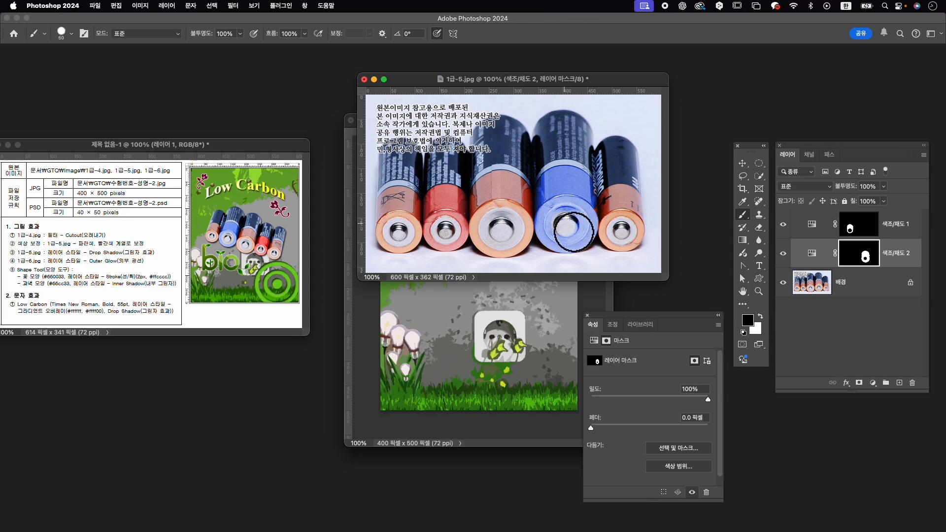
drag(577, 232, 573, 234)
Select all five batteries on the background layer with the Object Selection tool.
click(869, 296)
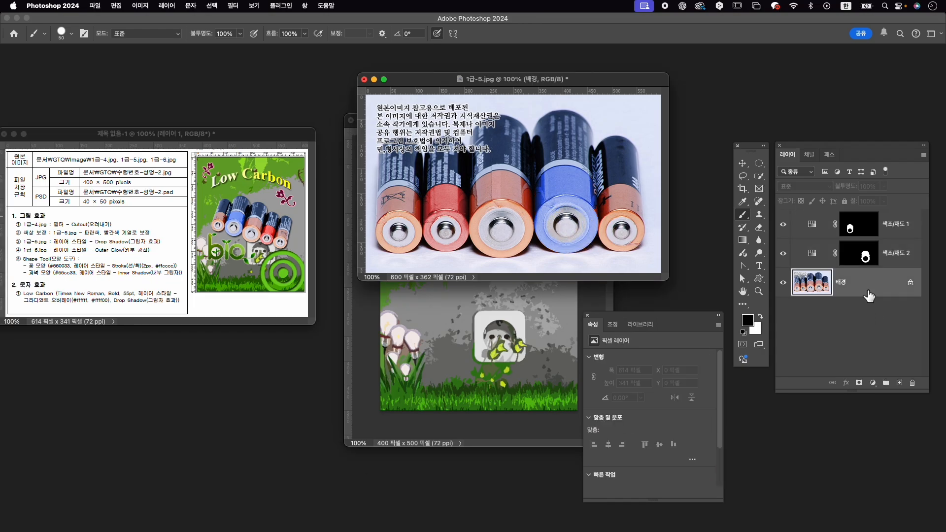
click(759, 176)
click(794, 175)
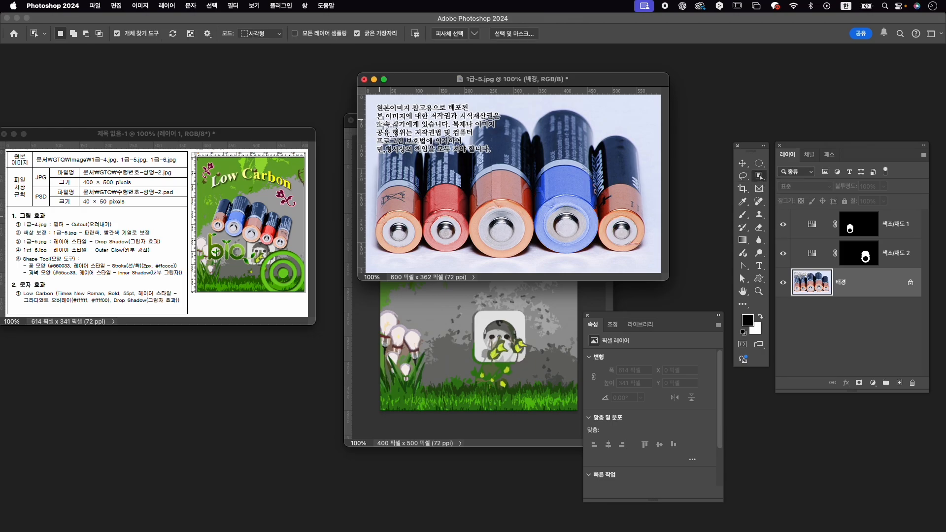
drag(379, 119, 655, 257)
Refine the battery selection around the text-covered tops with a 20 px Quick Selection brush.
right_click(763, 181)
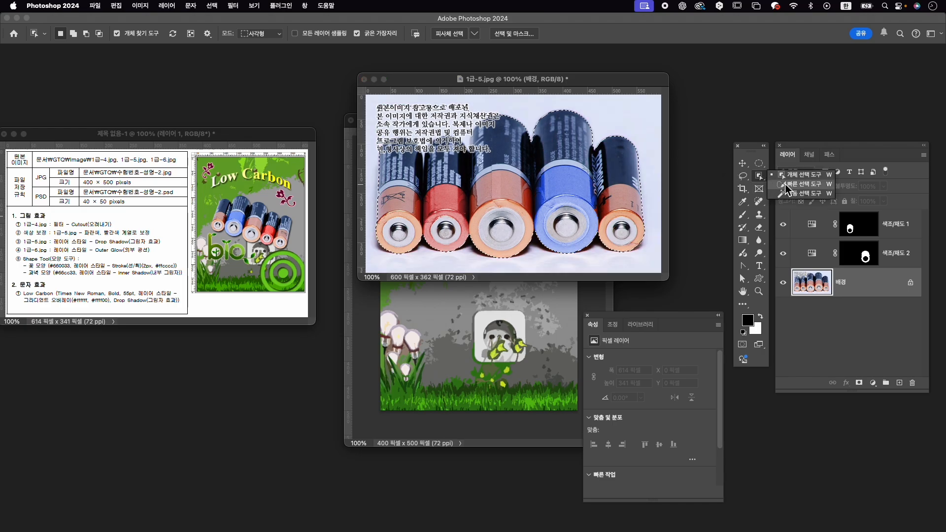
click(788, 187)
key(])
key(])
key(])
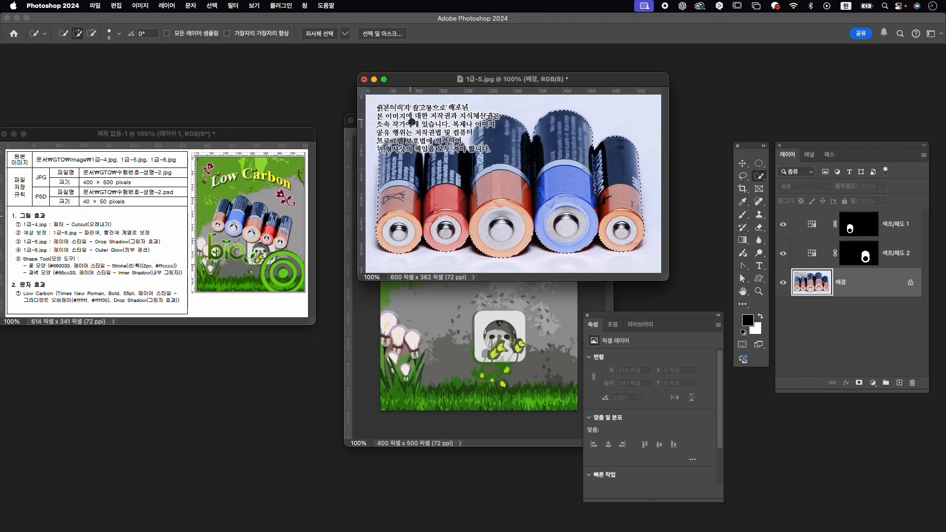
key(bracketright)
mouse_move(462, 110)
mouse_down()
mouse_move(401, 120)
mouse_move(389, 109)
mouse_move(401, 123)
mouse_move(387, 126)
mouse_move(463, 117)
mouse_move(466, 132)
mouse_move(430, 109)
mouse_move(441, 124)
mouse_move(501, 138)
mouse_move(481, 131)
mouse_move(485, 147)
mouse_move(552, 221)
mouse_up()
scroll(444, 154, up, 10)
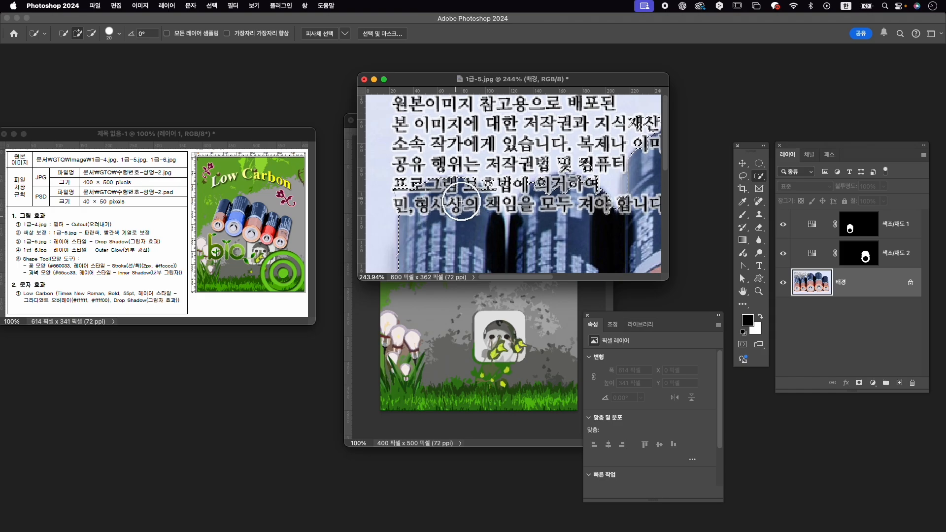
mouse_move(428, 171)
mouse_down()
mouse_move(412, 176)
mouse_move(458, 166)
mouse_move(394, 192)
mouse_move(404, 186)
mouse_move(397, 206)
mouse_up()
scroll(488, 169, right, 5)
scroll(487, 169, up, 2)
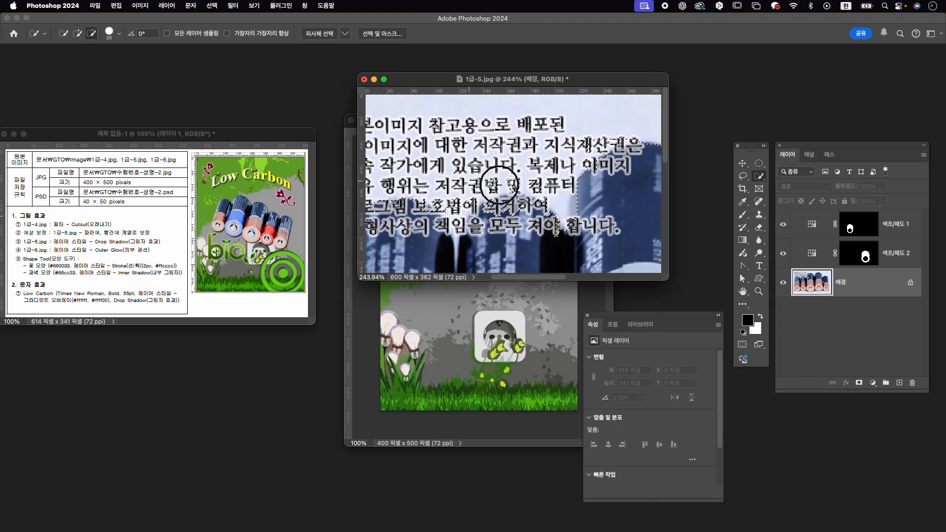
Refine the selection between and along the battery tops with a 7 px Quick Selection brush, and turn it into a layer mask.
key(bracketleft)
key(bracketleft)
key(bracketleft)
key(bracketleft)
key(bracketleft)
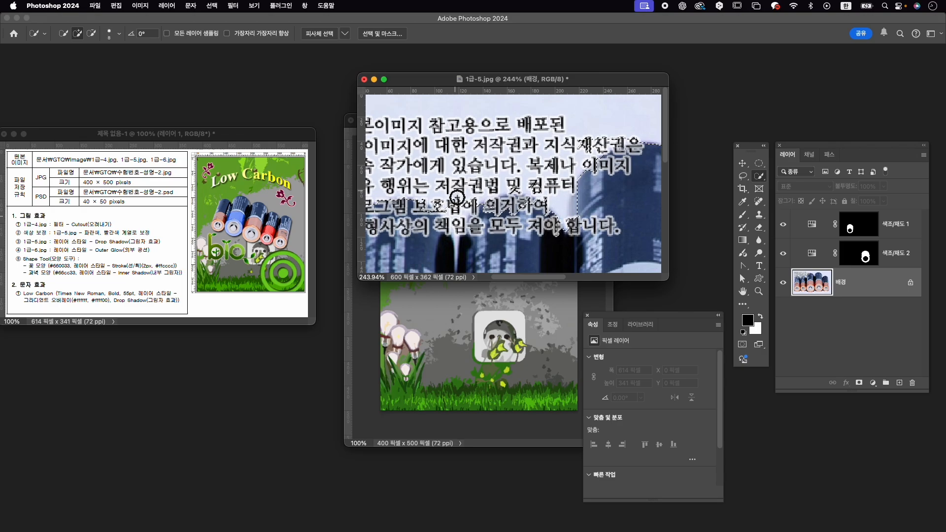
drag(457, 202, 458, 224)
mouse_move(455, 186)
mouse_down()
mouse_move(435, 223)
mouse_move(452, 249)
mouse_move(481, 231)
mouse_up()
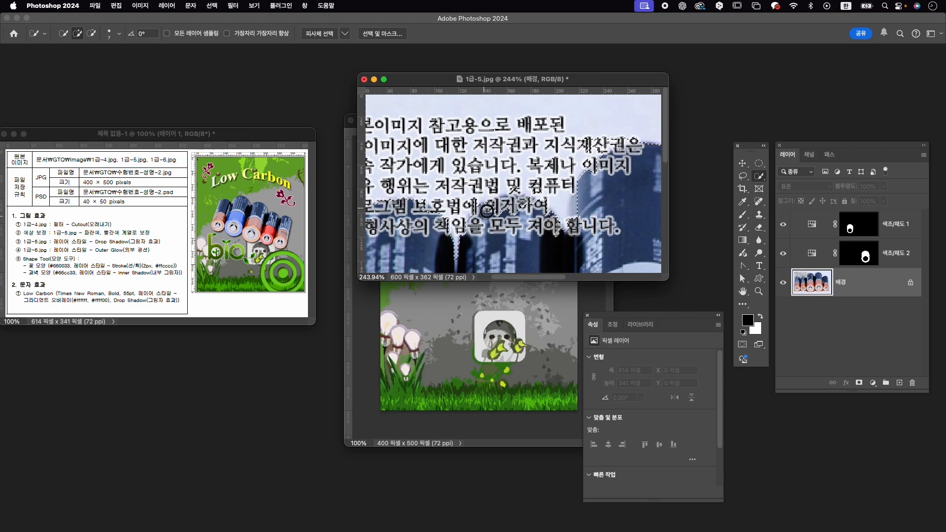
mouse_move(510, 187)
mouse_down()
mouse_move(527, 196)
mouse_move(459, 221)
mouse_up()
drag(520, 157, 551, 137)
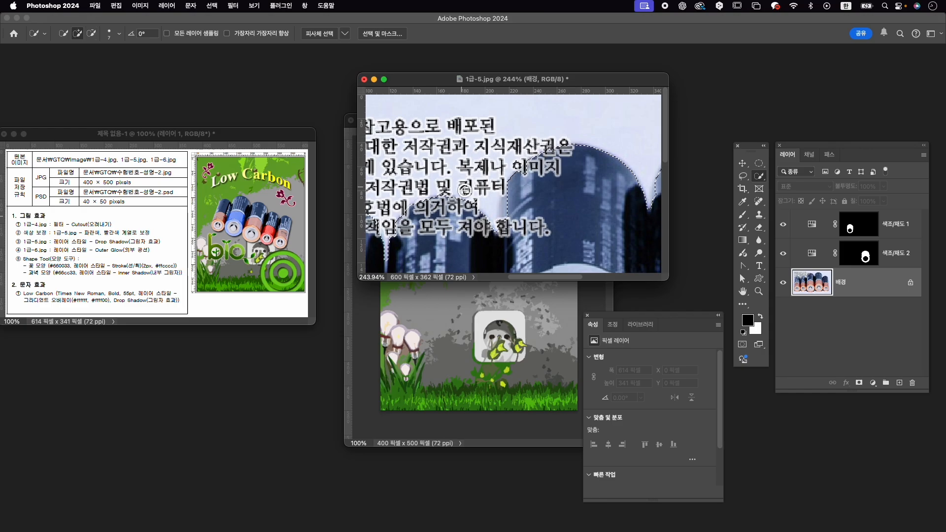
scroll(495, 172, down, 5)
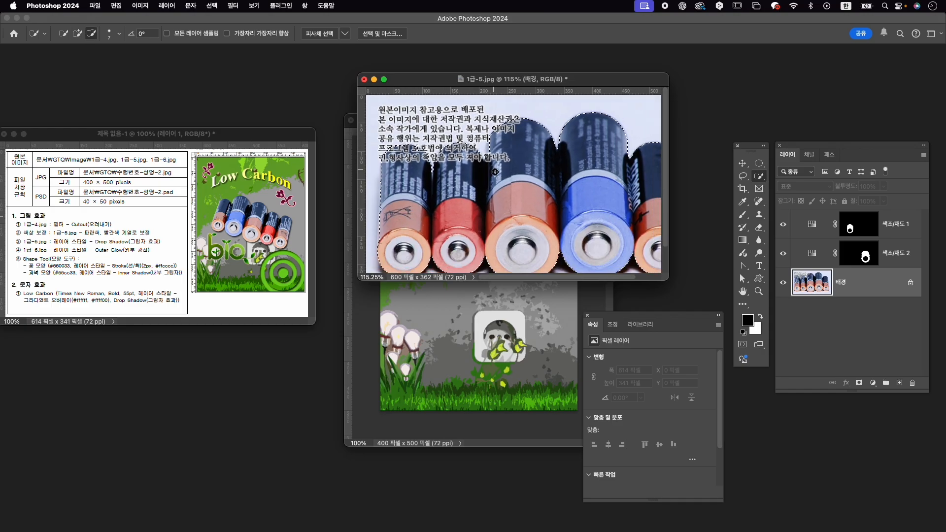
scroll(495, 171, down, 2)
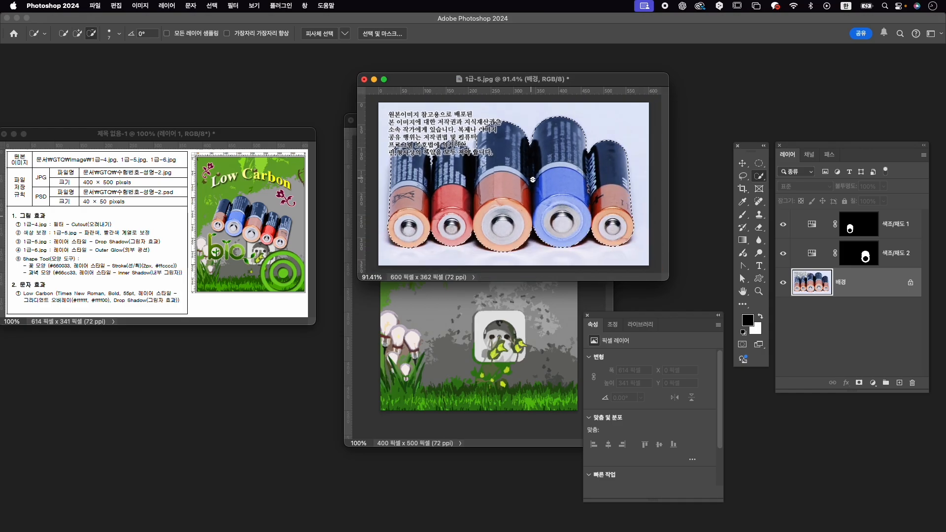
click(858, 383)
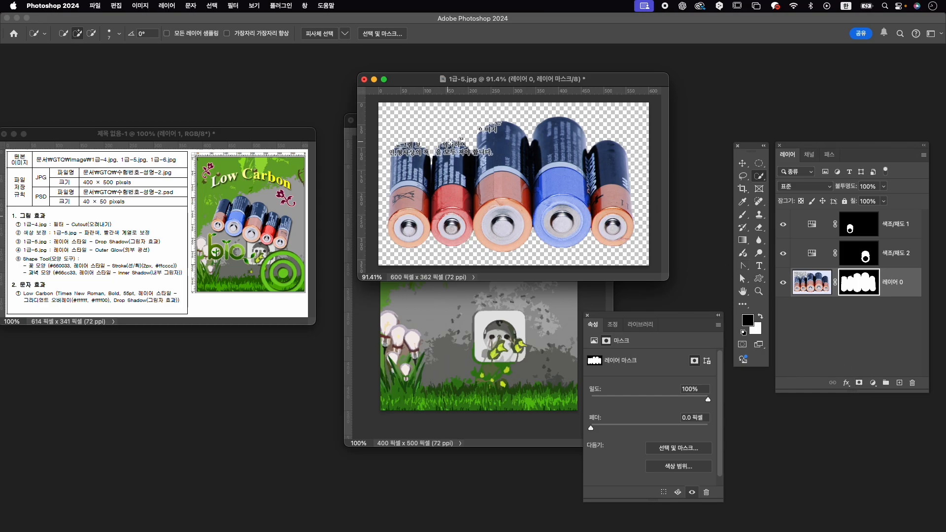
scroll(468, 147, up, 5)
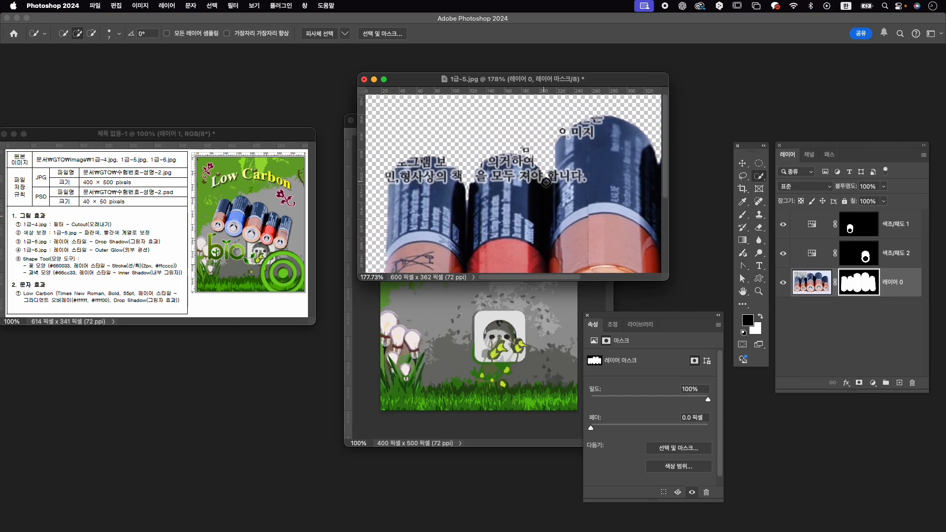
key(b)
key(bracketright)
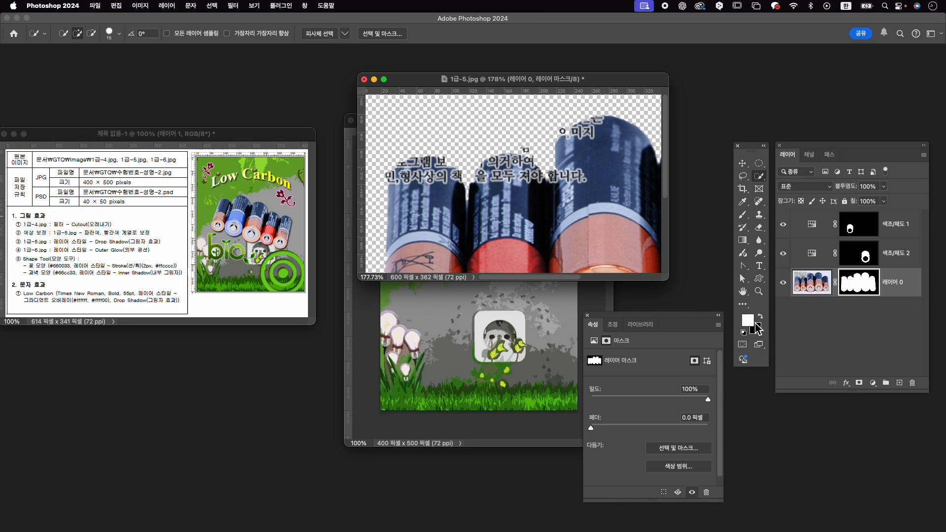
key(x)
mouse_move(408, 175)
mouse_down()
mouse_move(422, 165)
mouse_move(452, 180)
mouse_up()
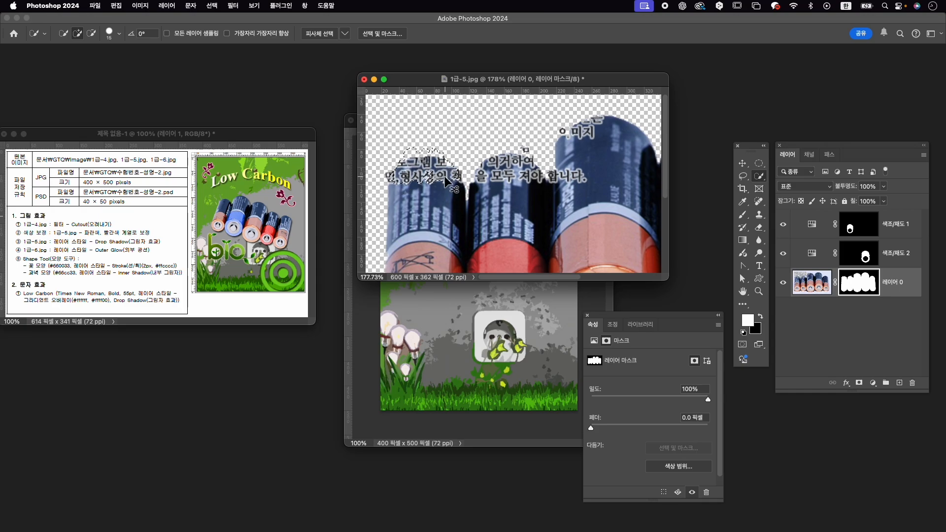
key(ctrl+d)
Paint white on the layer mask with a 25 px brush to restore the tops of the first two batteries.
key(b)
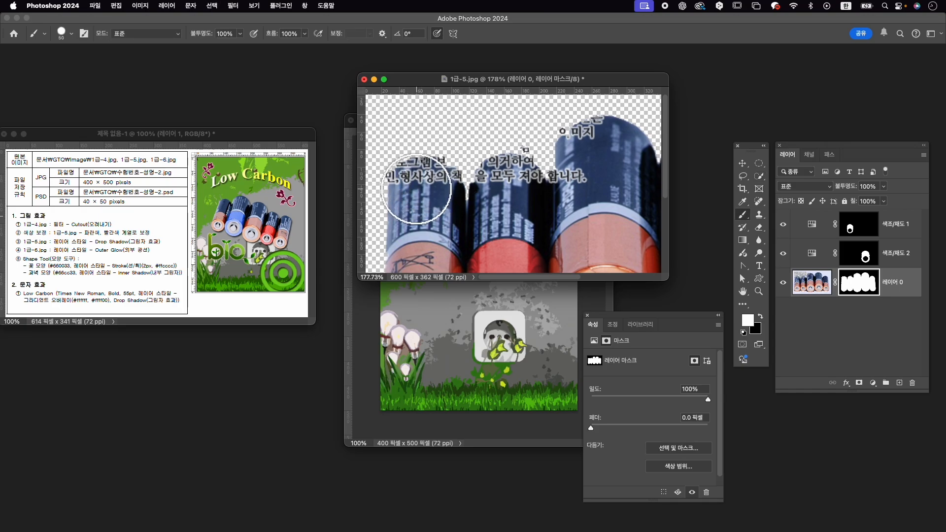
key(bracketleft)
key(bracketleft)
key(bracketleft)
key(bracketleft)
key(bracketleft)
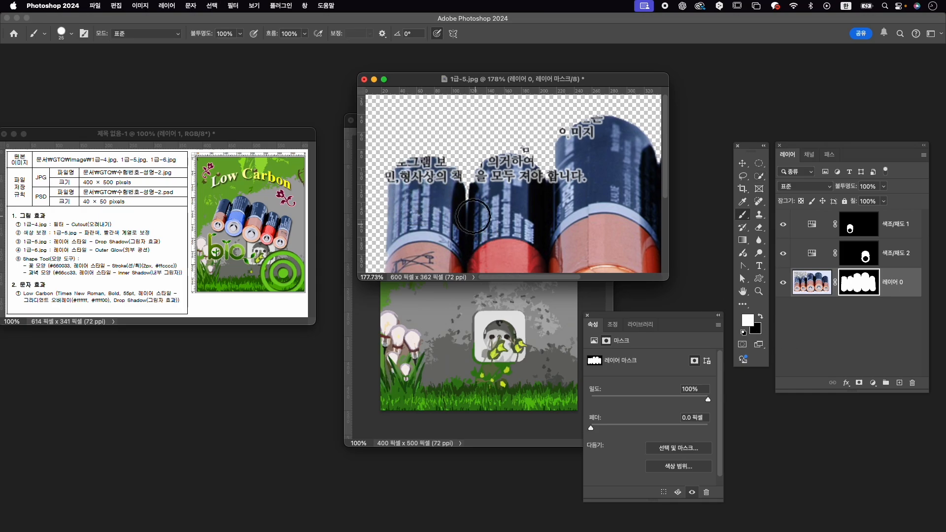
mouse_move(414, 190)
mouse_down()
mouse_move(452, 182)
mouse_move(458, 201)
mouse_move(451, 177)
mouse_move(468, 197)
mouse_move(468, 221)
mouse_move(515, 172)
mouse_move(544, 181)
mouse_move(551, 200)
mouse_move(538, 146)
mouse_move(518, 149)
mouse_up()
key(x)
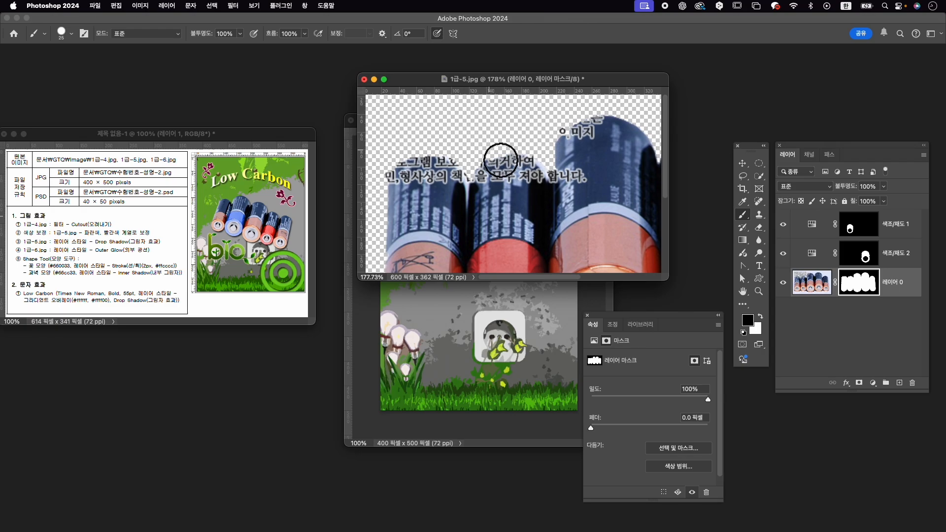
Touch up the layer mask around the second and third battery tops with the 25 px brush, alternating white and black.
key(x)
scroll(539, 188, right, 3)
scroll(539, 188, up, 1)
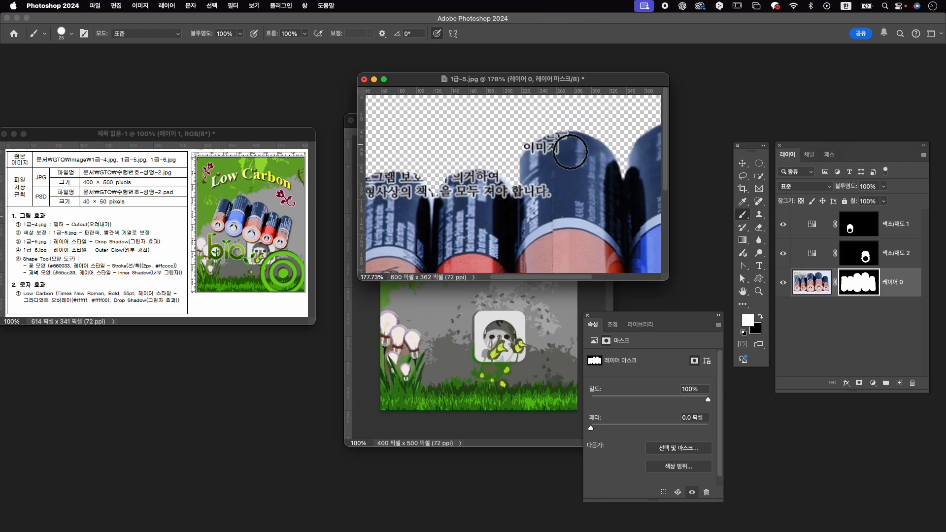
key(x)
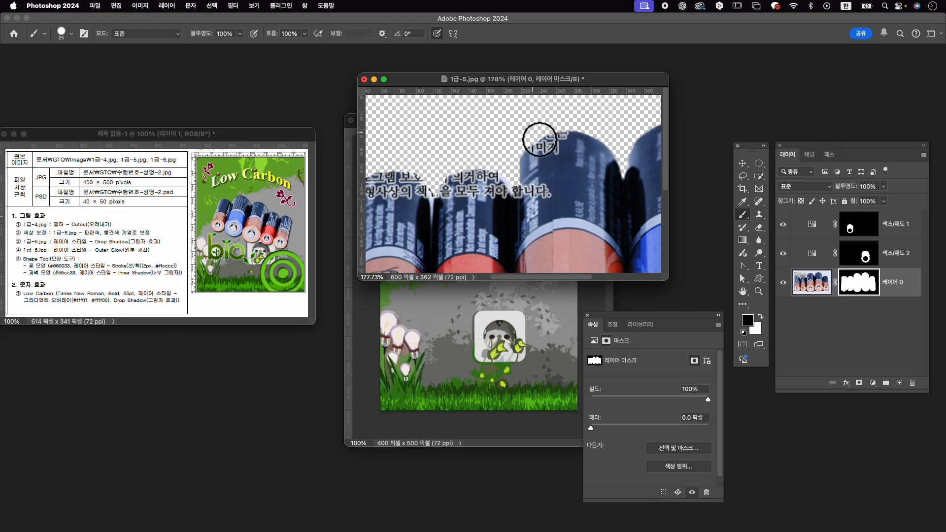
scroll(538, 197, right, 3)
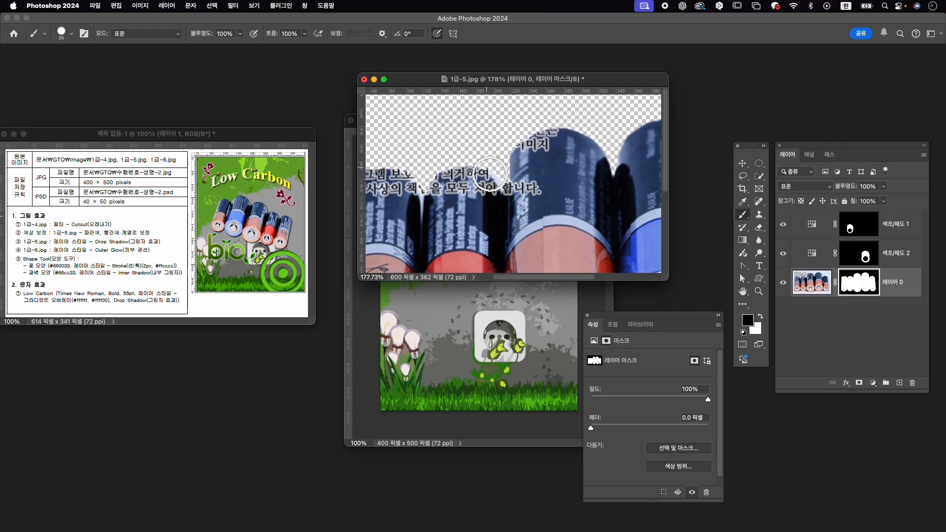
key(x)
click(493, 171)
key(x)
Clean up the mask edges in the gap between the second and third batteries with a 9 px brush, alternating black and white.
key(bracketleft)
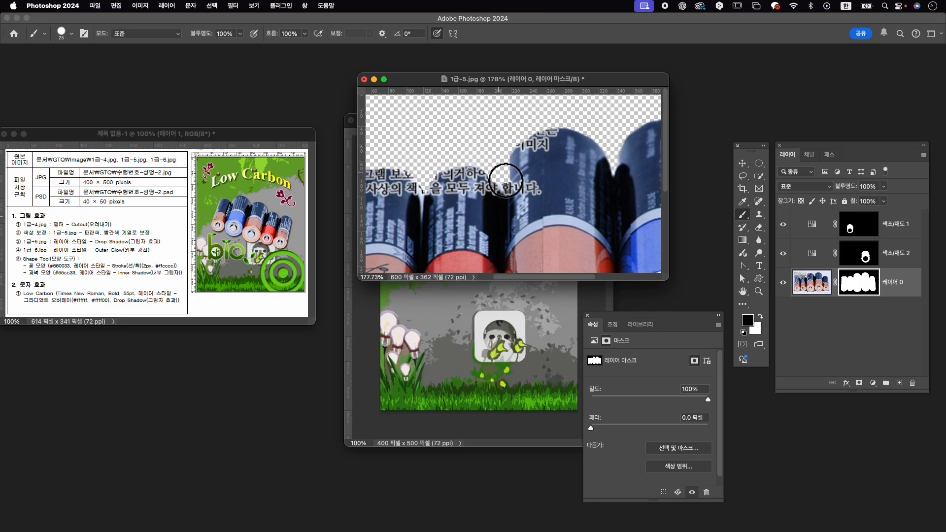
key(x)
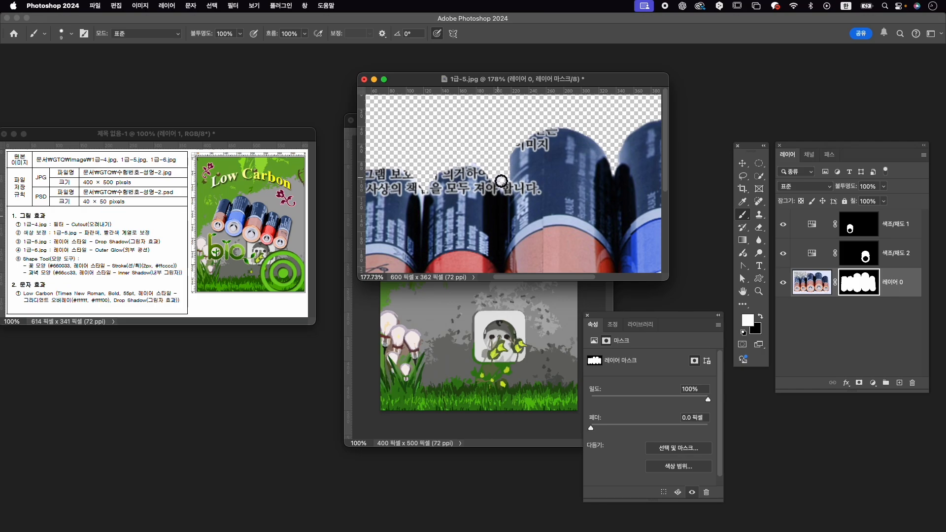
key(x)
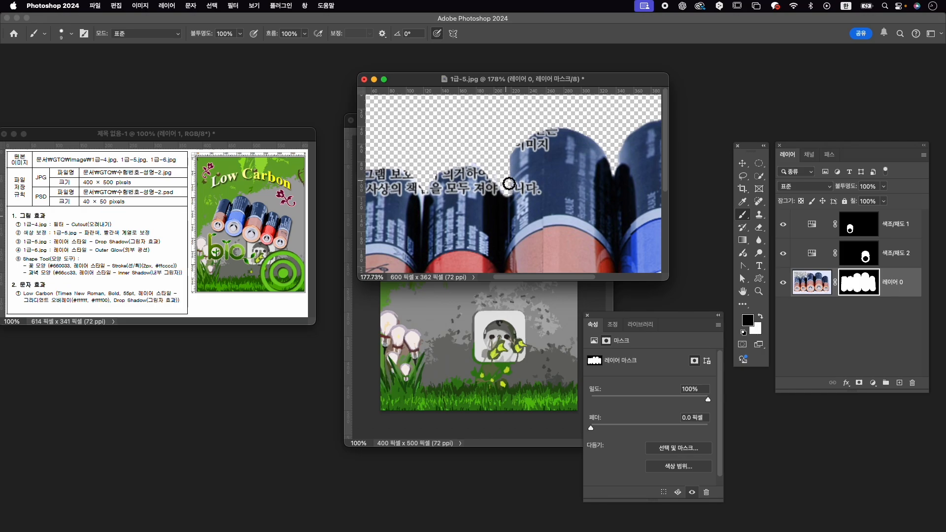
key(x)
drag(482, 179, 498, 189)
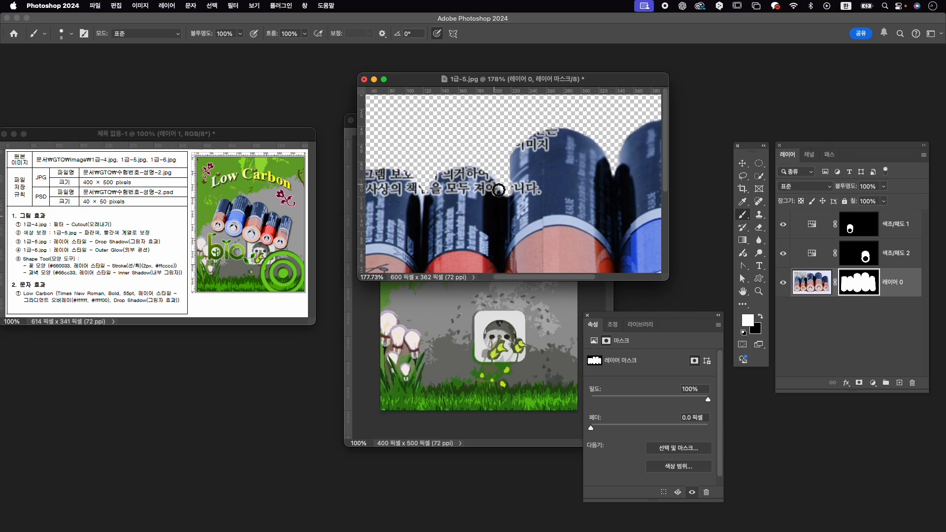
key(x)
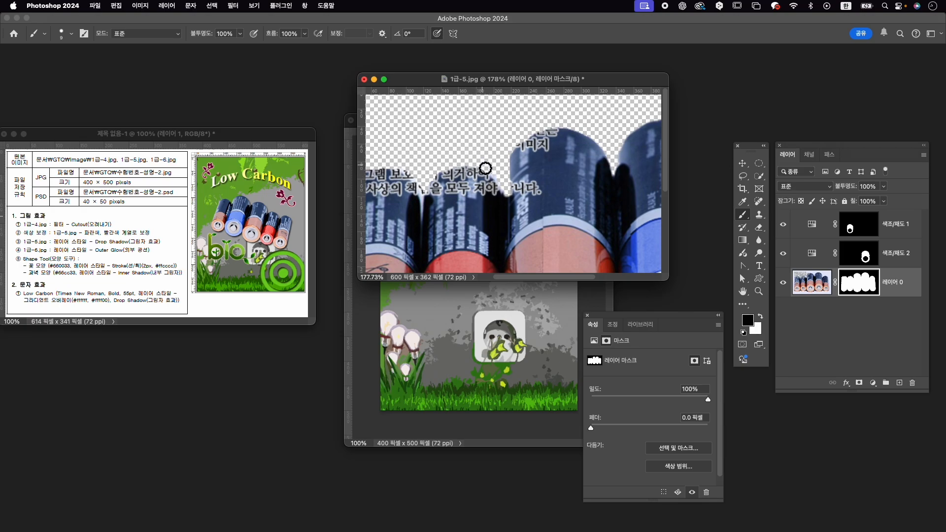
drag(549, 198, 544, 199)
key(x)
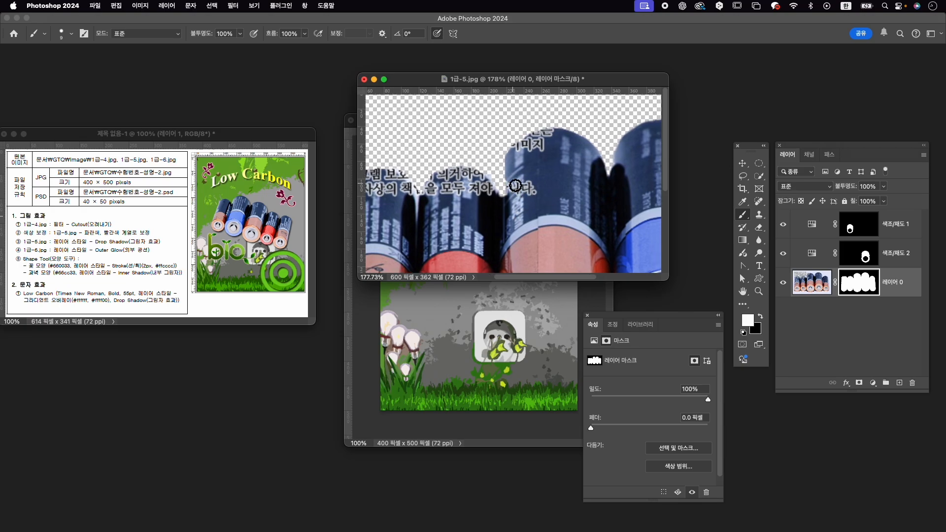
scroll(552, 220, down, 5)
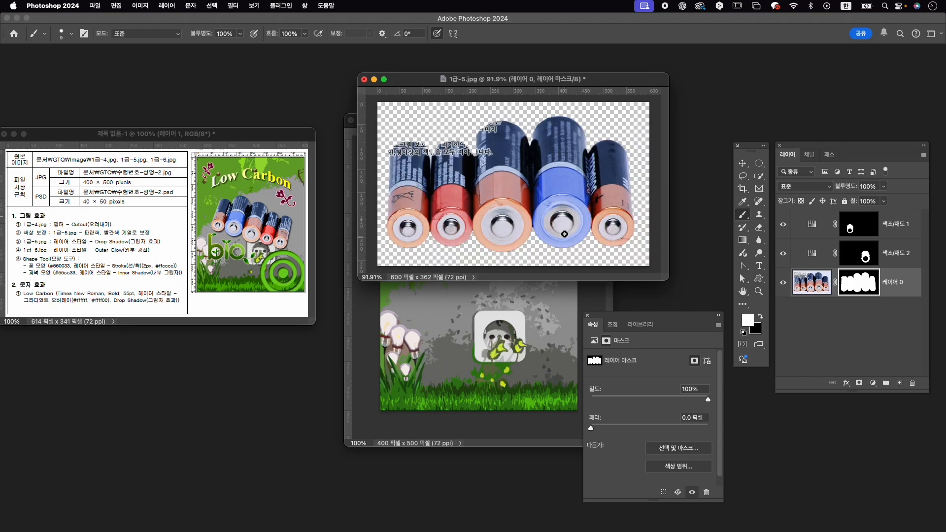
key(v)
click(580, 237)
mouse_move(573, 208)
mouse_down()
mouse_move(541, 236)
mouse_move(554, 222)
mouse_up()
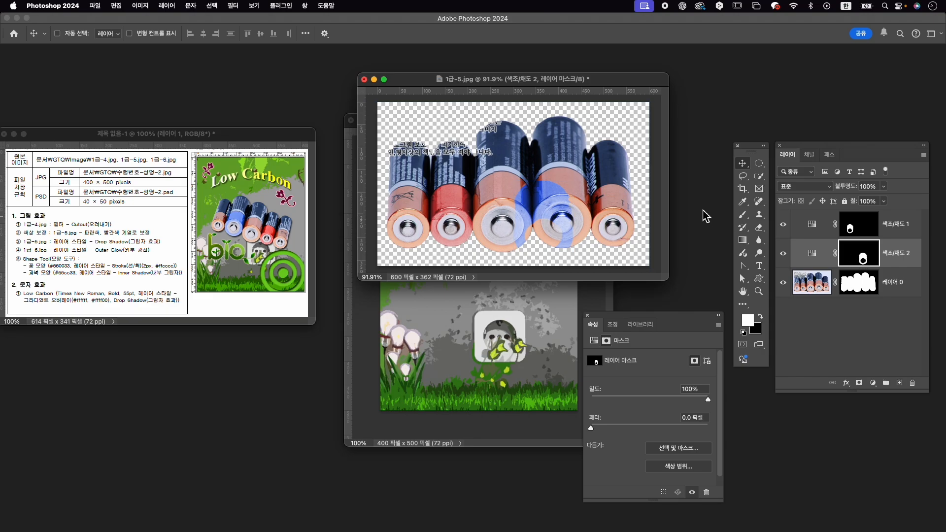
key(super+z)
Stamp all visible layers into a new merged layer above the Hue/Saturation layers and copy it into the 수험번호-성명-2 document.
click(912, 226)
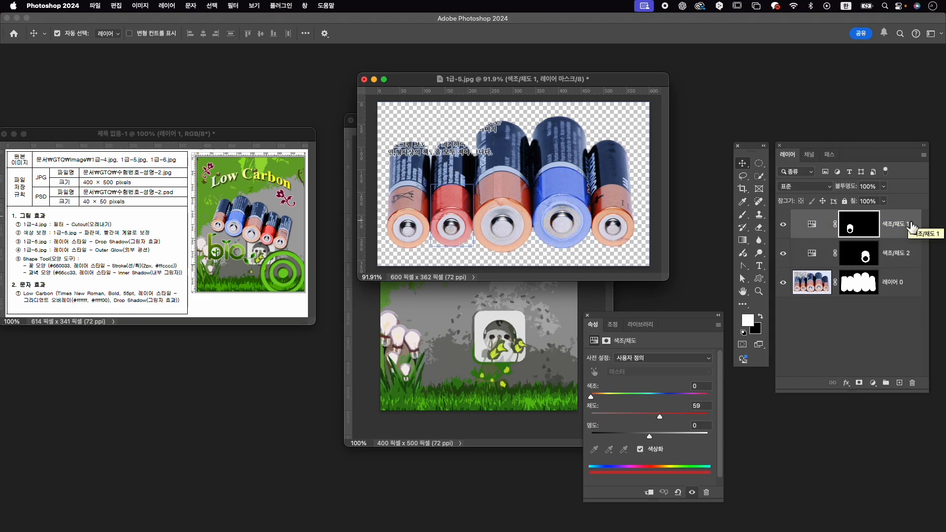
key(super+alt+shift+e)
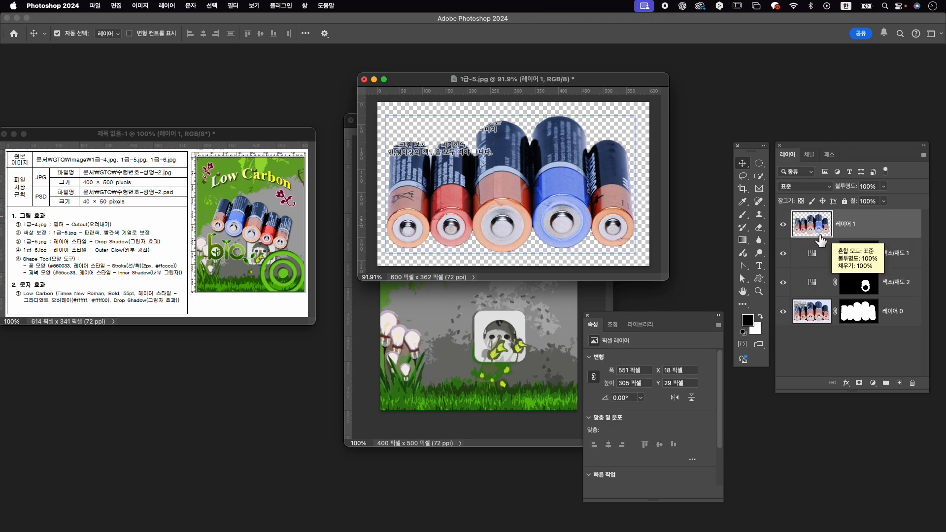
drag(541, 235, 496, 319)
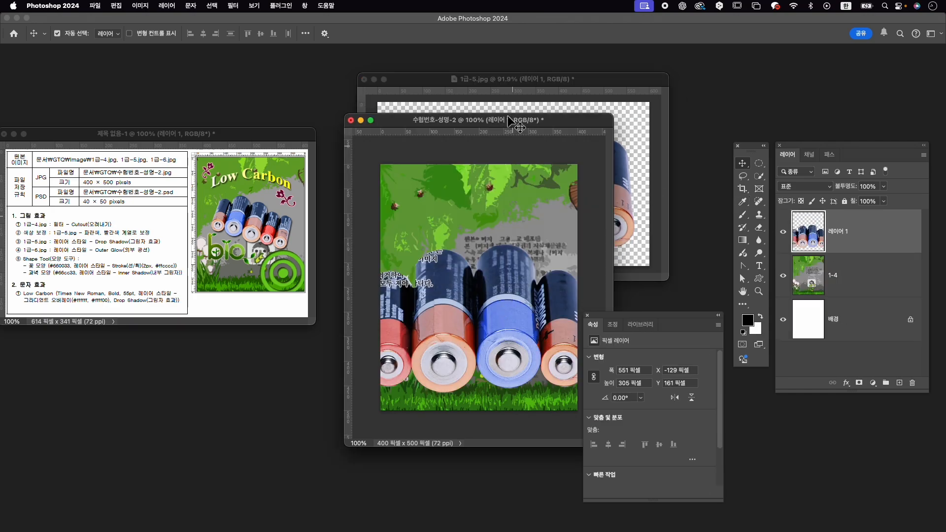
Close 1급-5.jpg without saving and rename the copied battery layer 1-5.
click(363, 79)
click(507, 214)
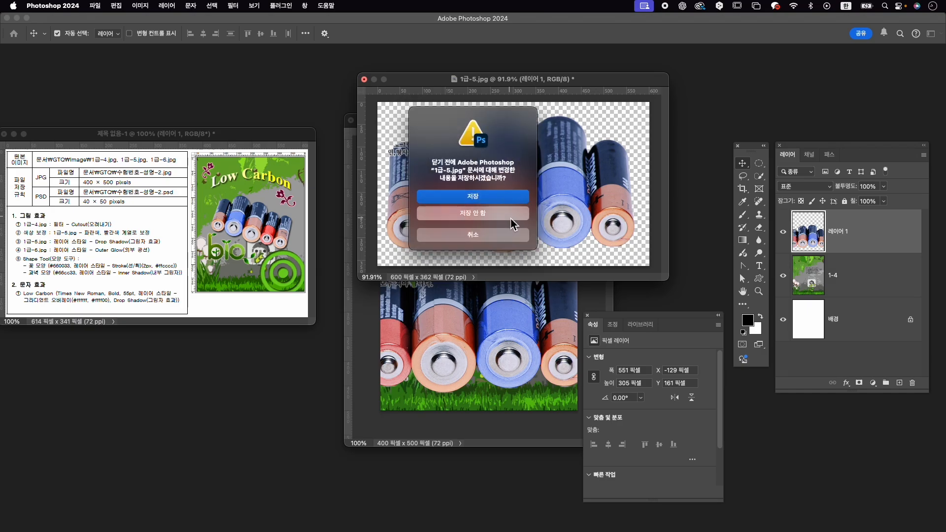
double_click(847, 236)
text(1)
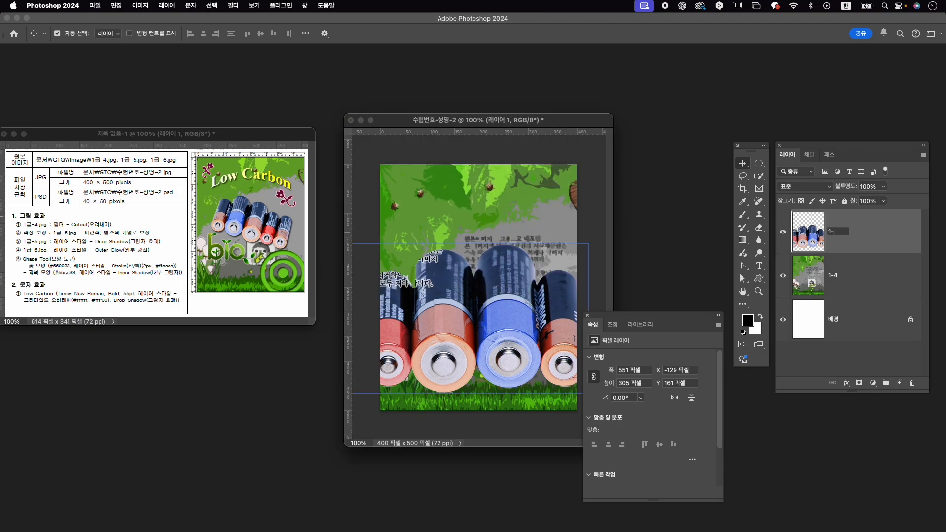
text(-5)
key(Return)
Flip the 1-5 battery layer horizontally with Free Transform.
key(super+t)
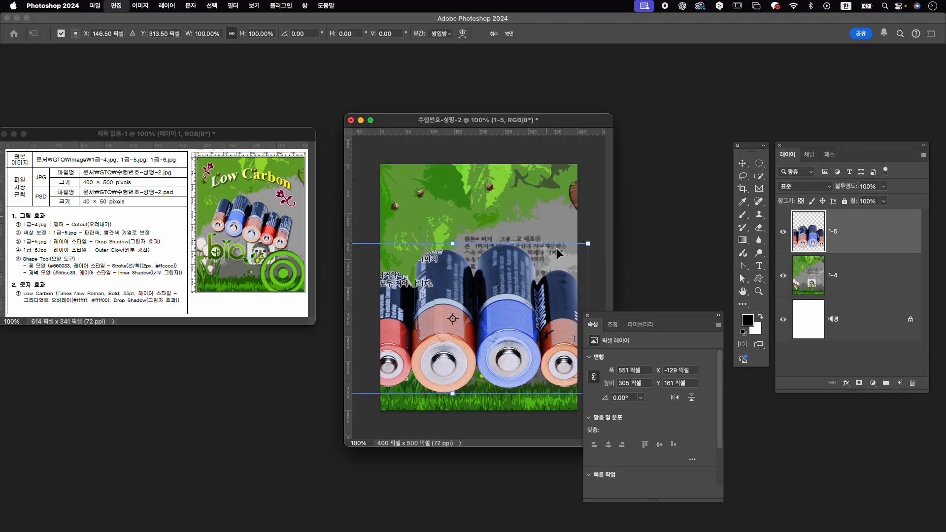
right_click(539, 280)
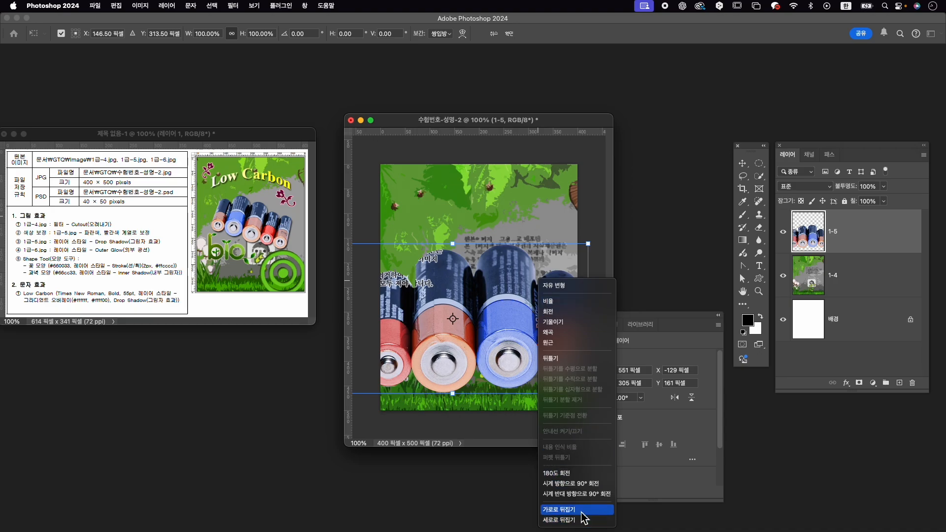
click(577, 510)
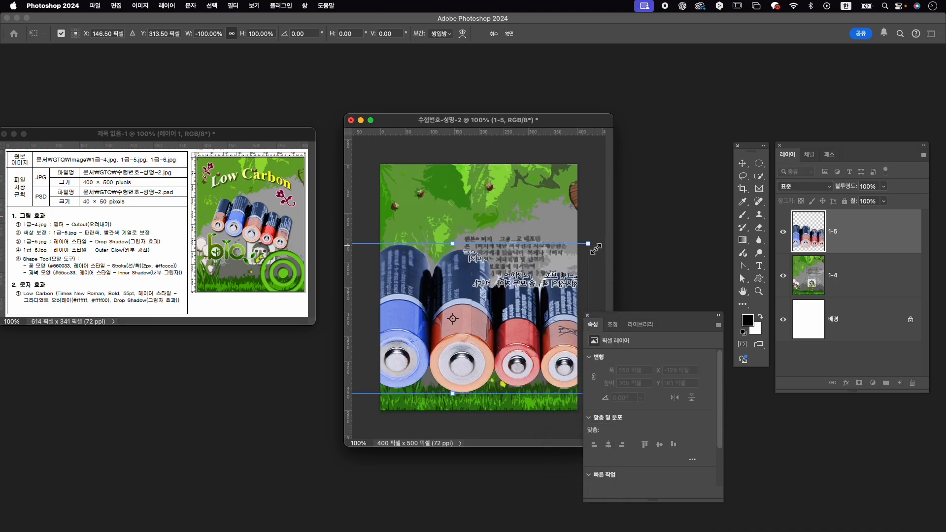
Scale the batteries to about 53%, tilt them about 15° clockwise, and place them just above the plug icon as in the reference.
drag(595, 248, 555, 286)
drag(486, 288, 514, 257)
drag(567, 236, 588, 252)
drag(519, 288, 520, 282)
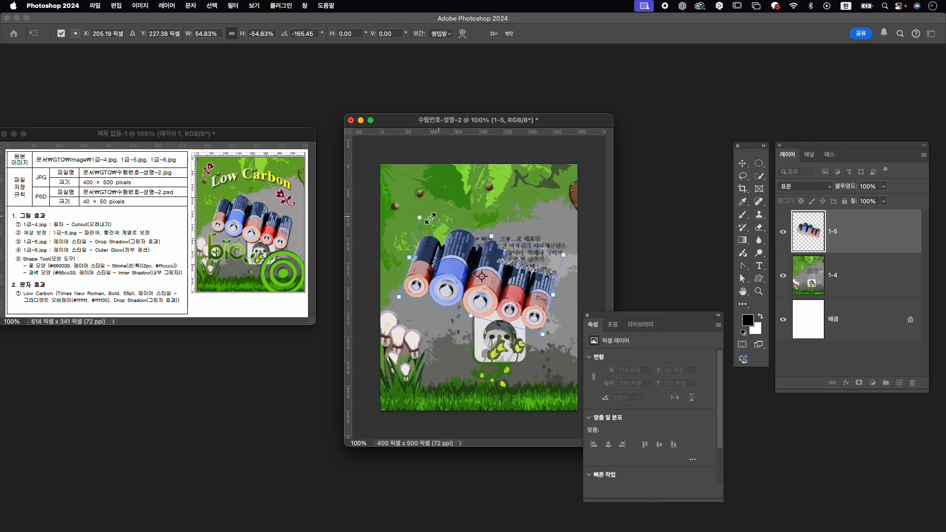
drag(422, 218, 424, 222)
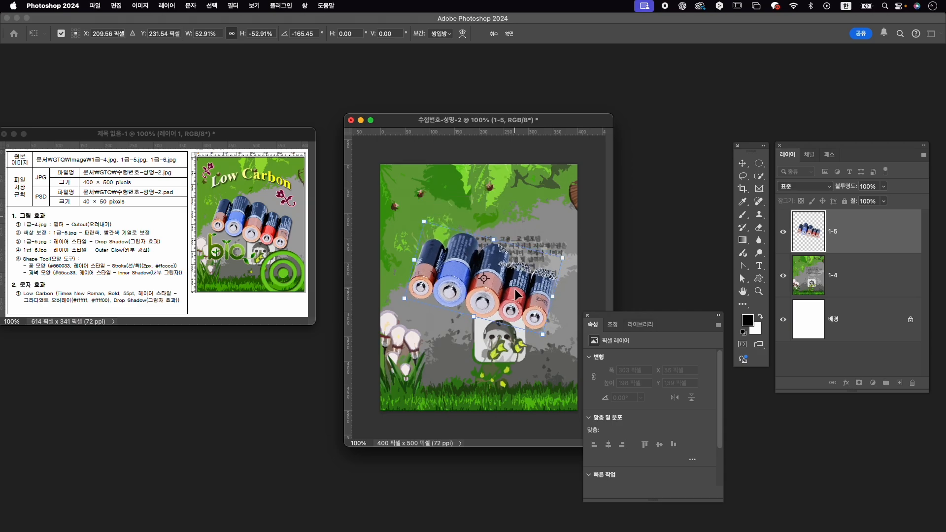
drag(507, 286, 504, 286)
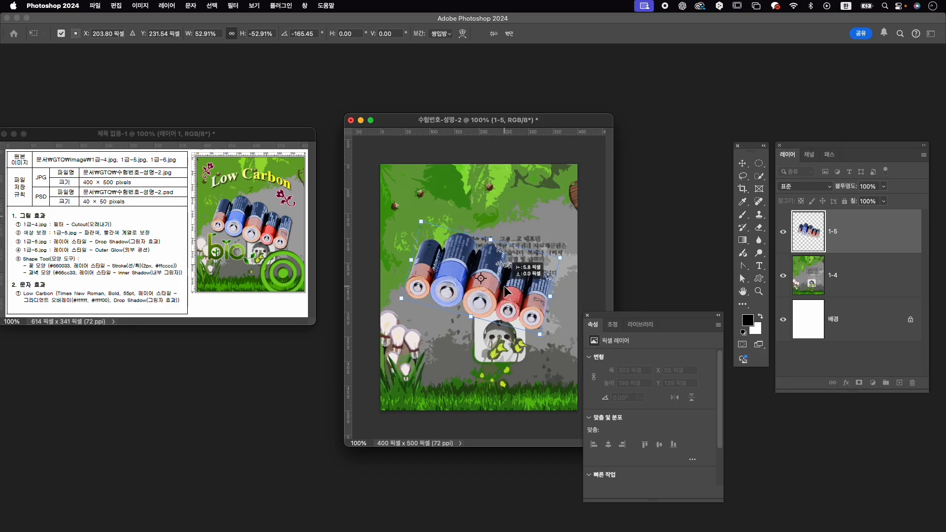
drag(505, 289, 507, 286)
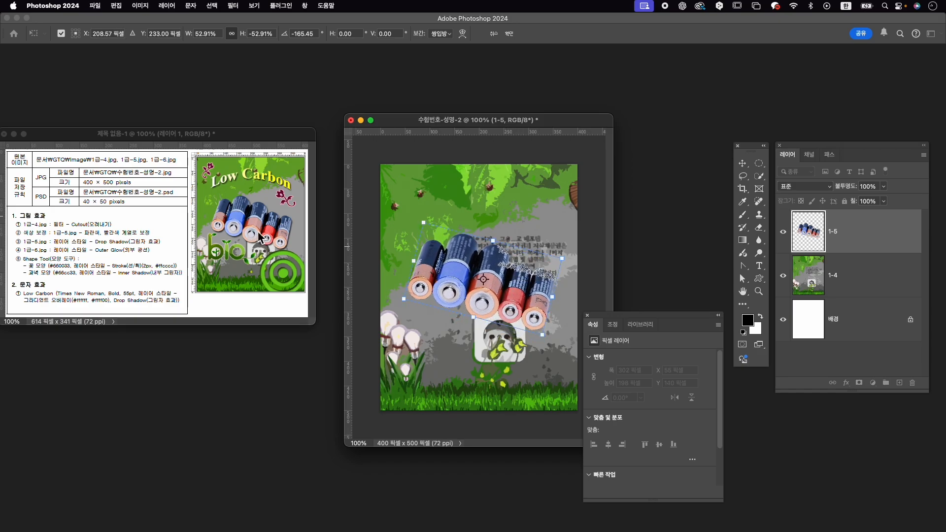
key(Return)
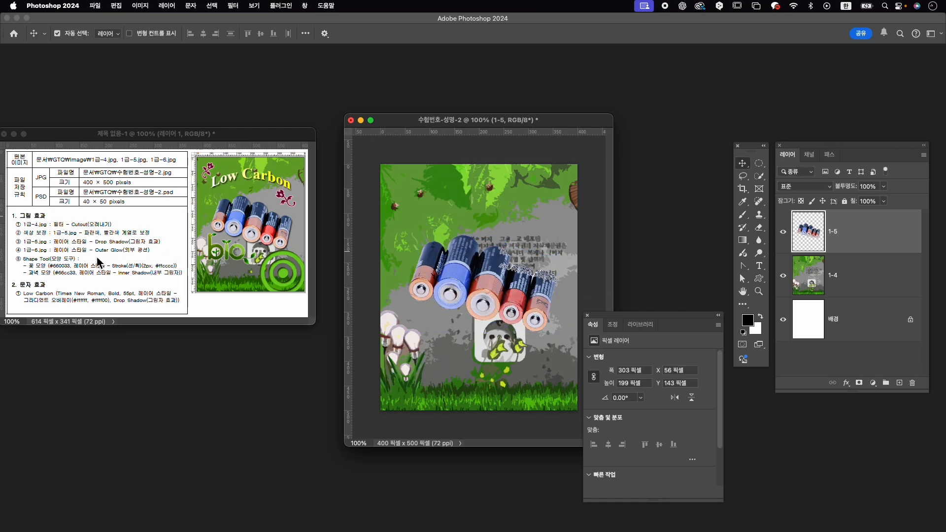
Add a Drop Shadow layer style to the 1-5 layer.
click(847, 383)
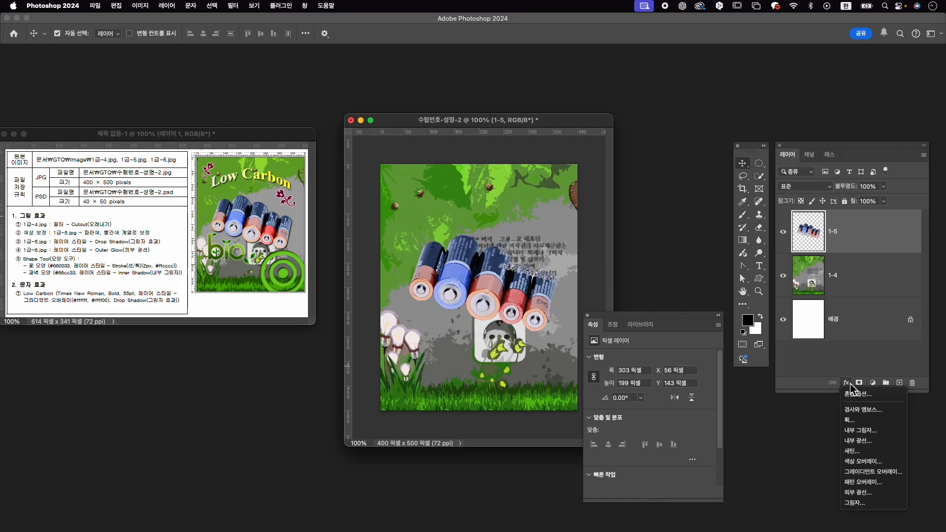
click(872, 503)
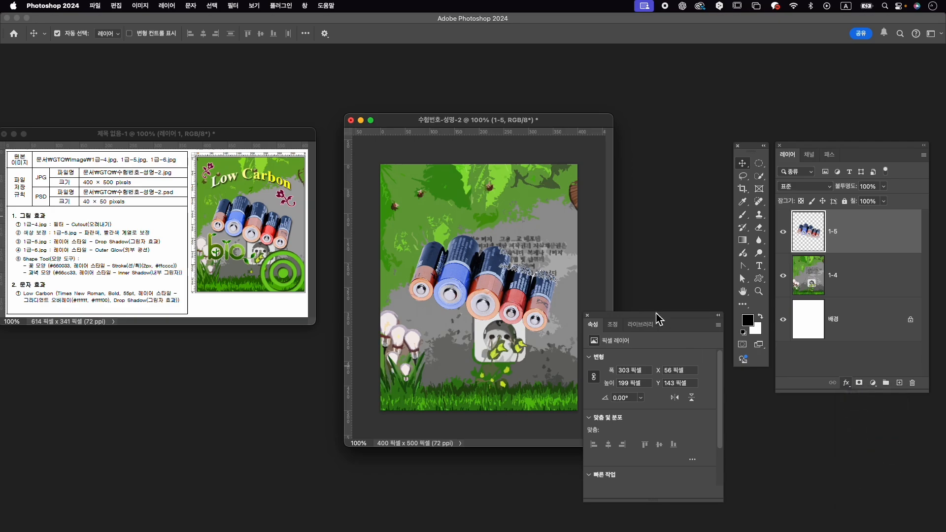
click(700, 293)
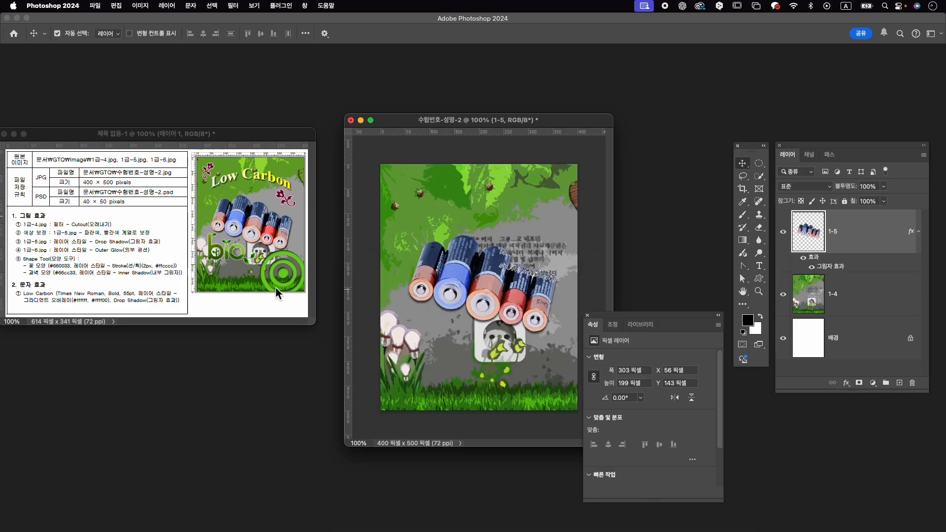
Open 1급-6.jpg from the Image folder and move its window clear of the exam reference sheet.
key(super+o)
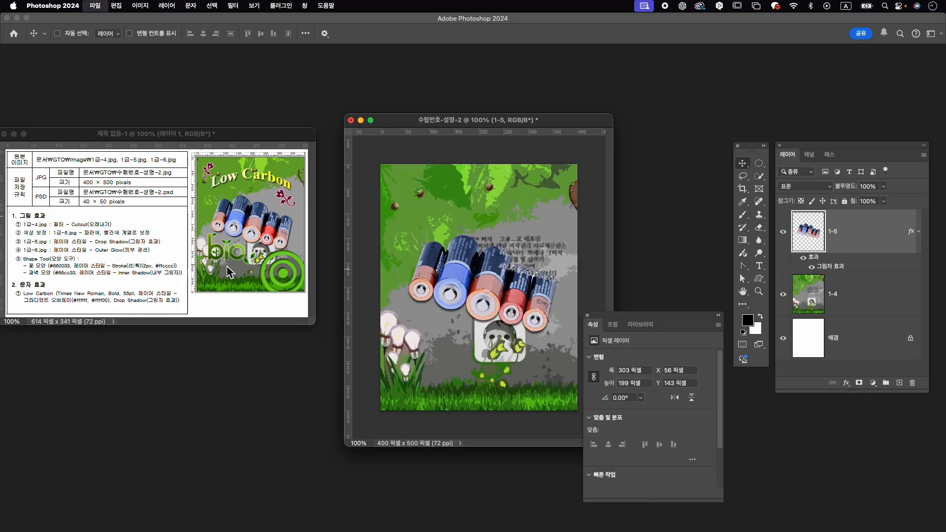
click(584, 182)
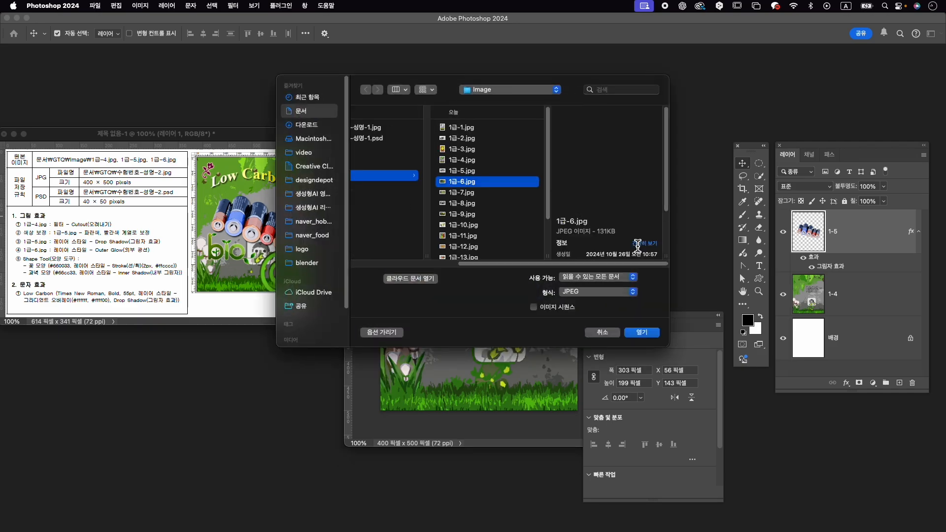
click(642, 332)
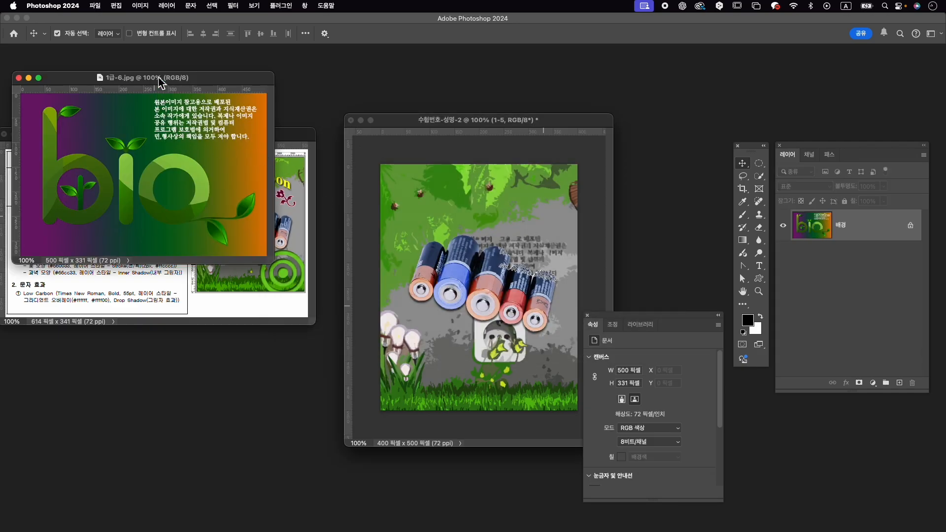
drag(163, 78, 521, 73)
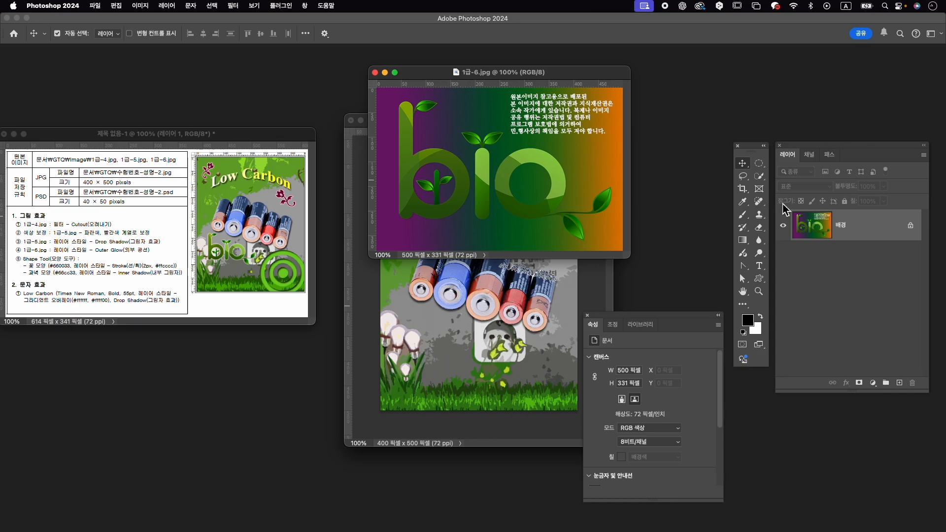
Select the whole bio lettering with its leaves using a rectangular Object Selection.
click(758, 175)
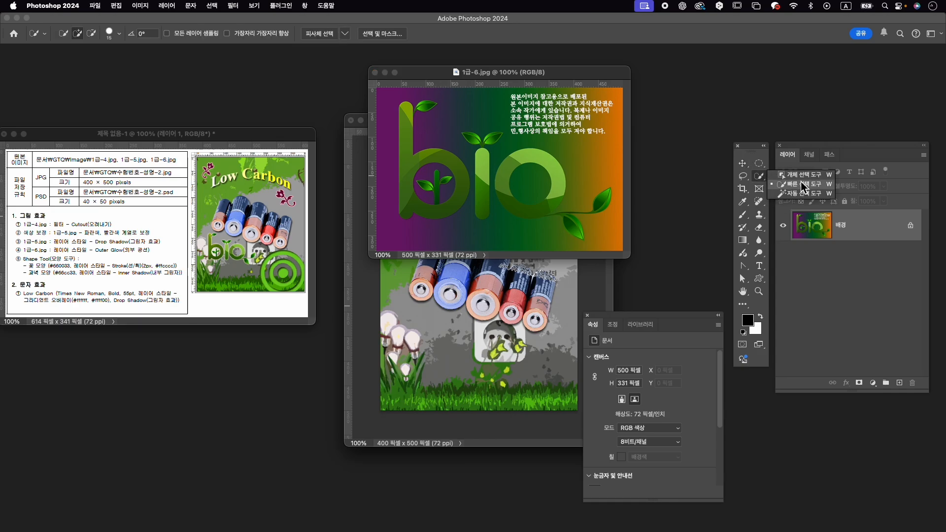
click(799, 175)
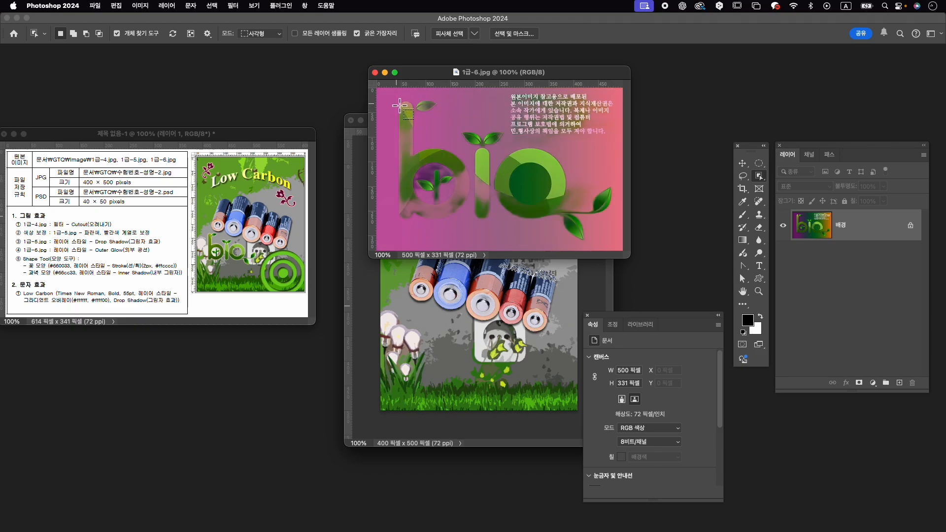
drag(397, 102, 603, 235)
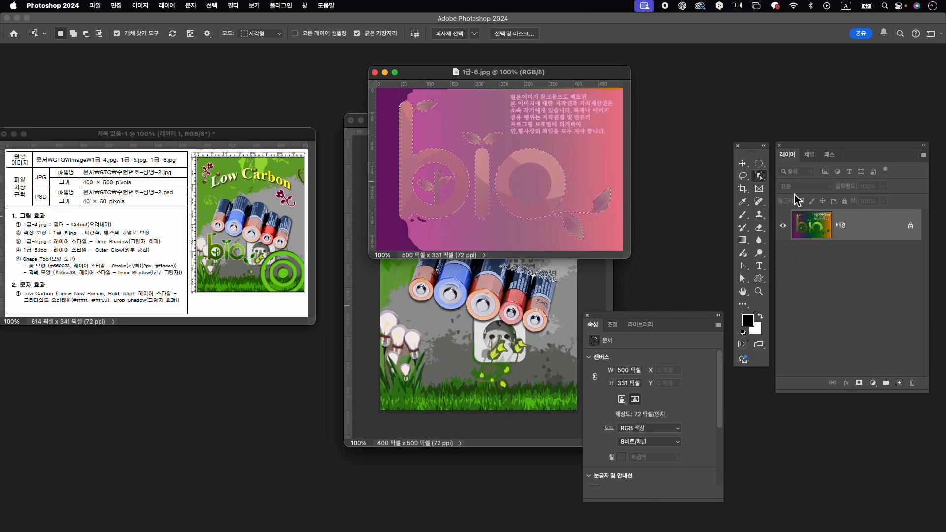
Subtract the inside of the letter o with Quick Selection and turn the bio selection into a layer mask.
right_click(759, 176)
click(800, 184)
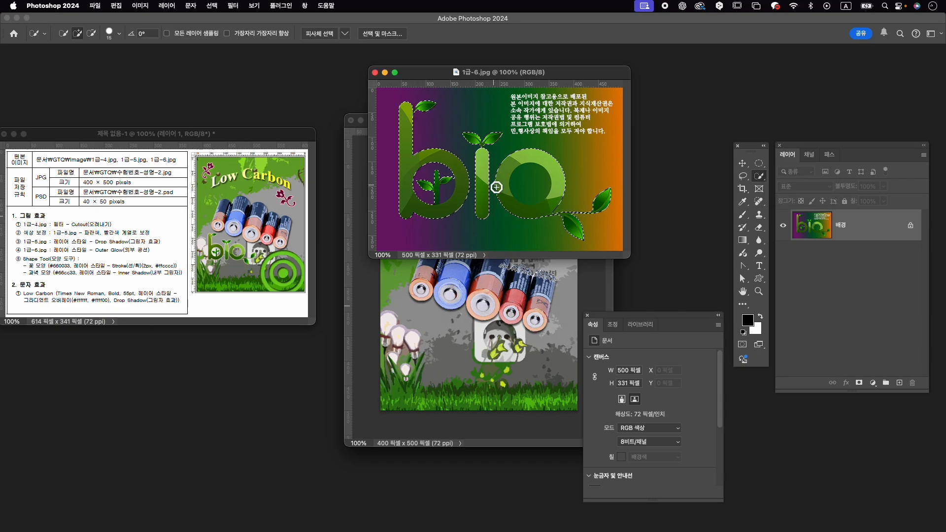
alt+click(526, 186)
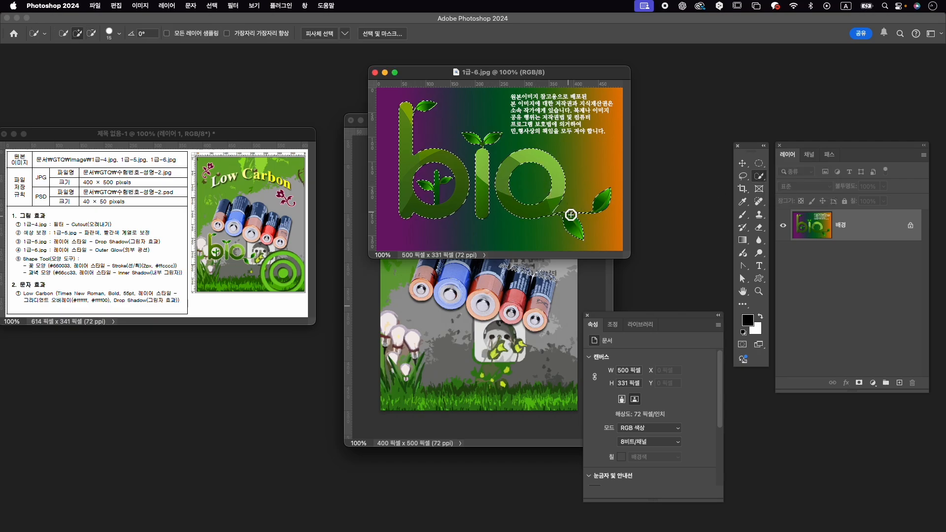
click(859, 383)
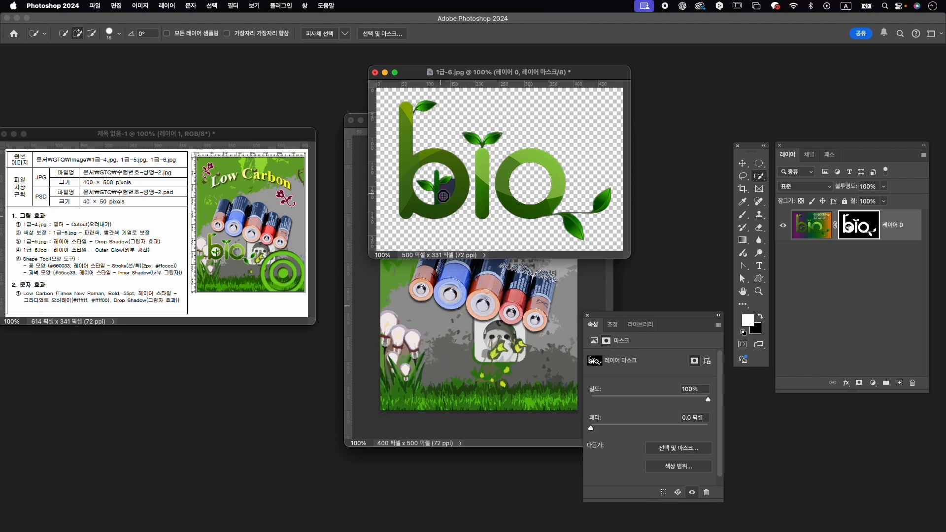
Paint black on the mask to hide the leftover background beside the sprout inside the b, reducing the brush from 9 to 3 px.
scroll(443, 197, up, 5)
drag(469, 191, 491, 194)
key(b)
key(x)
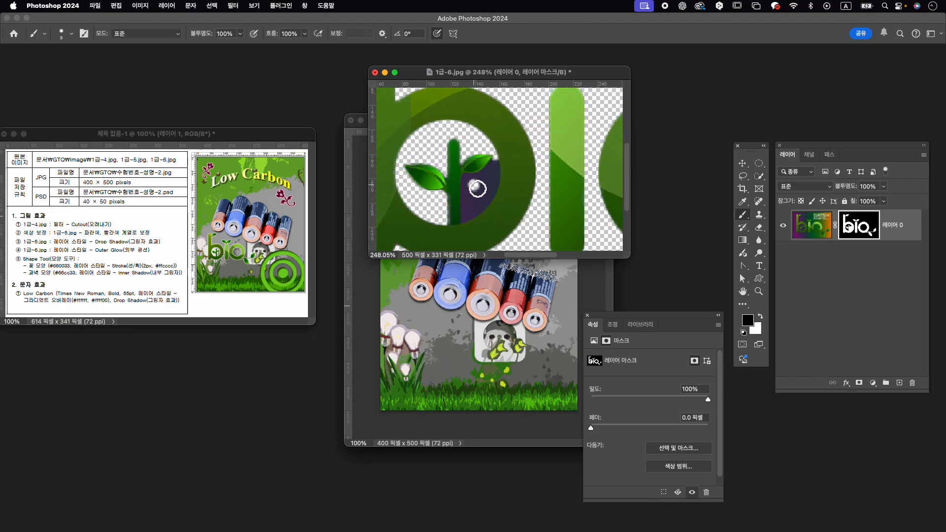
mouse_move(475, 197)
mouse_down()
mouse_move(472, 204)
mouse_move(468, 190)
mouse_move(472, 217)
mouse_up()
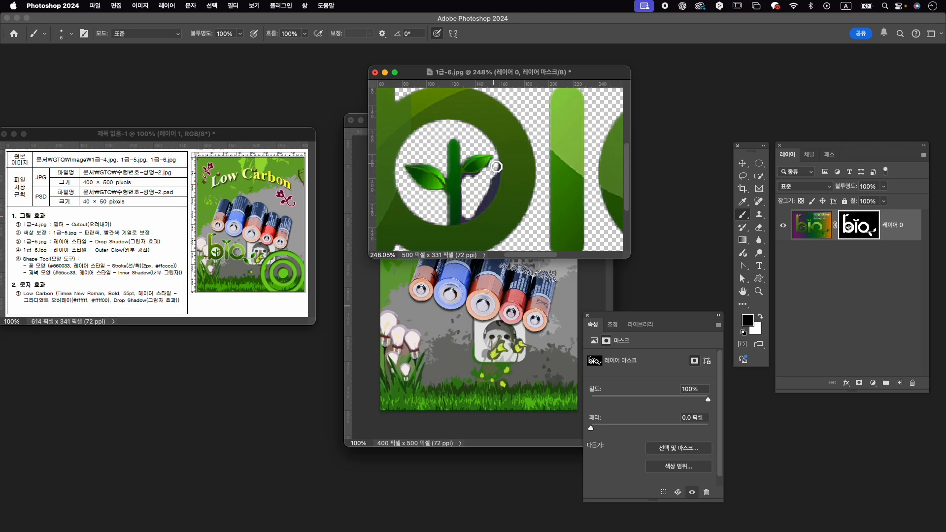
mouse_move(491, 174)
mouse_down()
mouse_move(494, 191)
mouse_move(473, 216)
mouse_up()
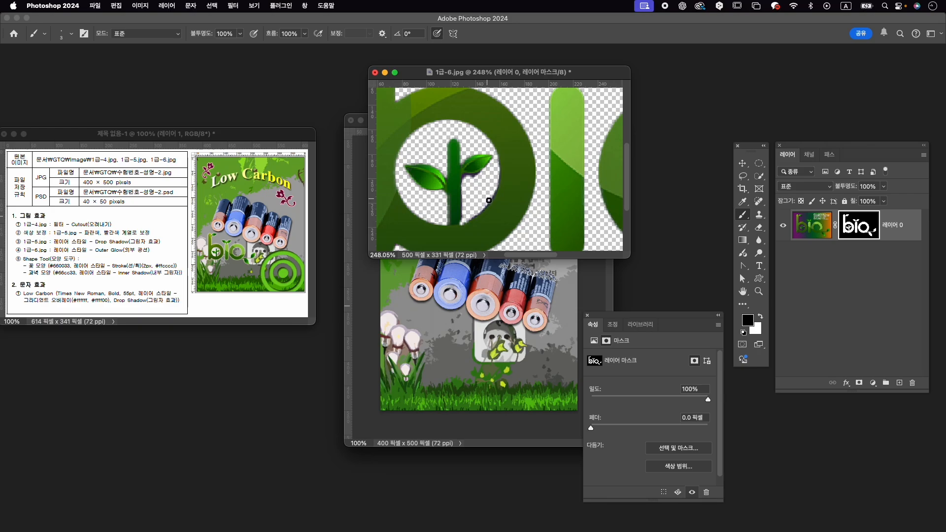
Clean up the purple fringe under the sprout's right leaf by painting black on the mask with the 3 px brush.
key(x)
scroll(486, 173, up, 5)
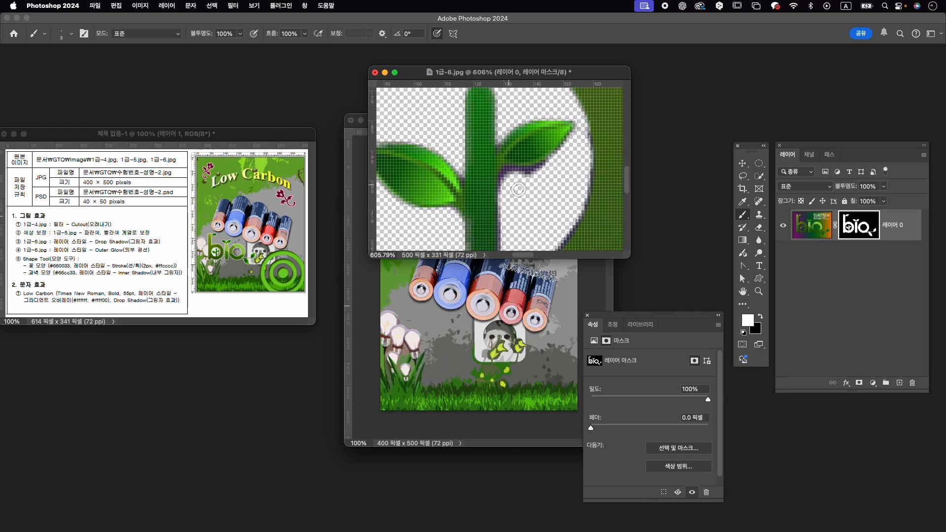
key(x)
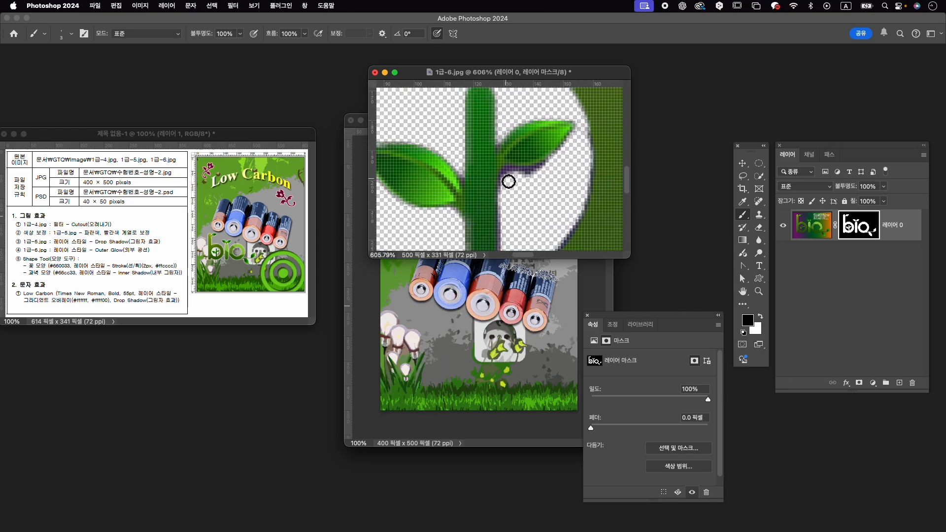
mouse_move(517, 174)
mouse_down()
mouse_move(549, 169)
mouse_move(571, 144)
mouse_up()
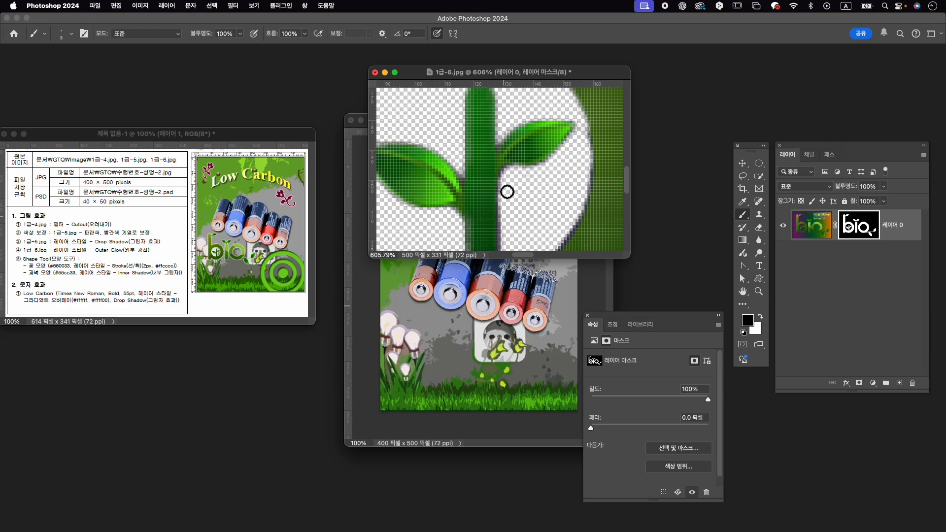
drag(519, 202, 515, 148)
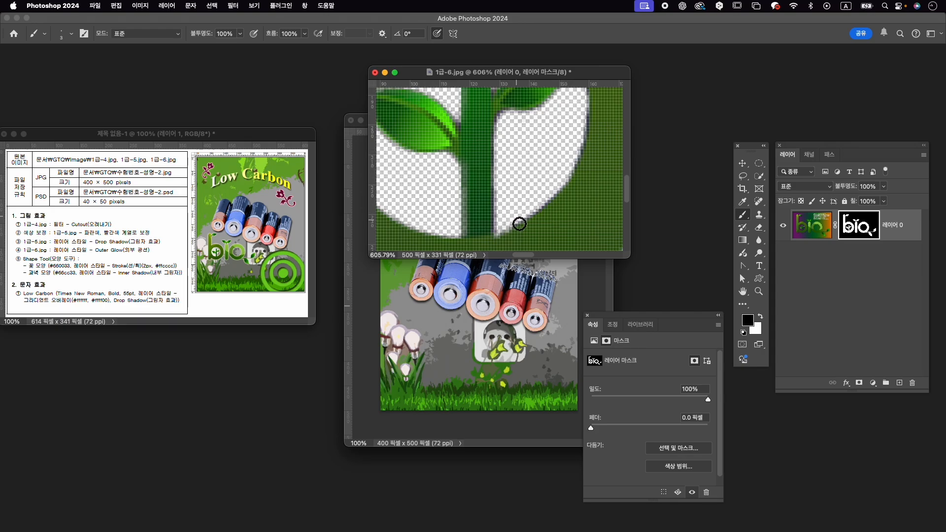
scroll(548, 164, down, 2)
scroll(552, 162, down, 5)
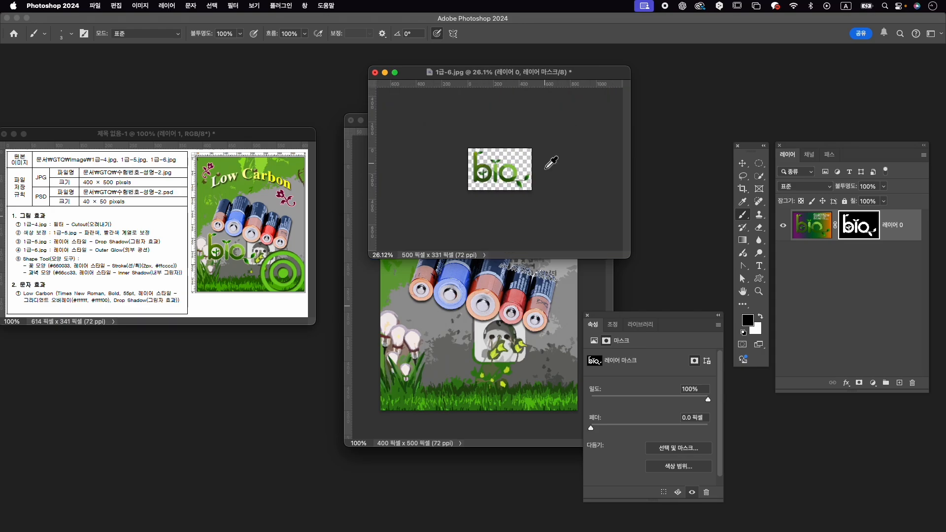
Move the masked bio lettering into the 수험번호-성명-2 document and close 1급-6.jpg without saving it.
scroll(549, 163, up, 2)
scroll(546, 164, down, 2)
key(v)
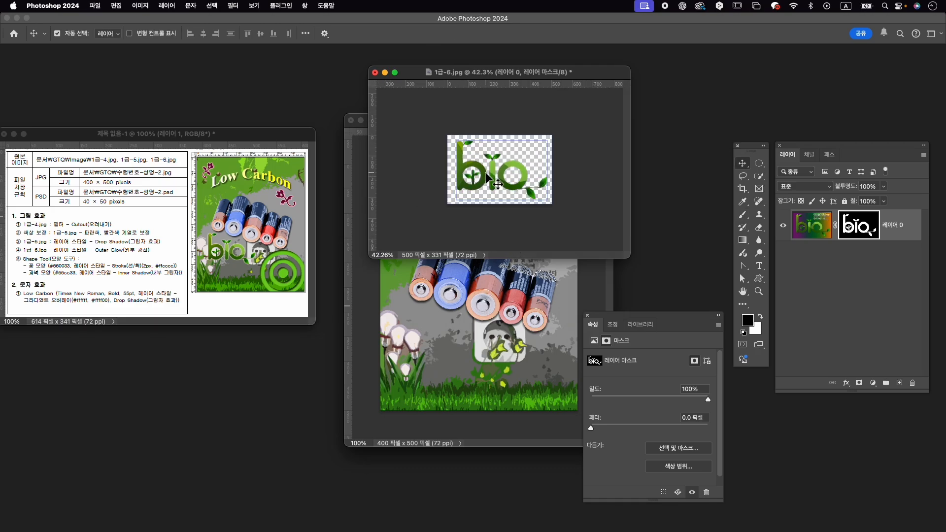
drag(488, 173, 472, 353)
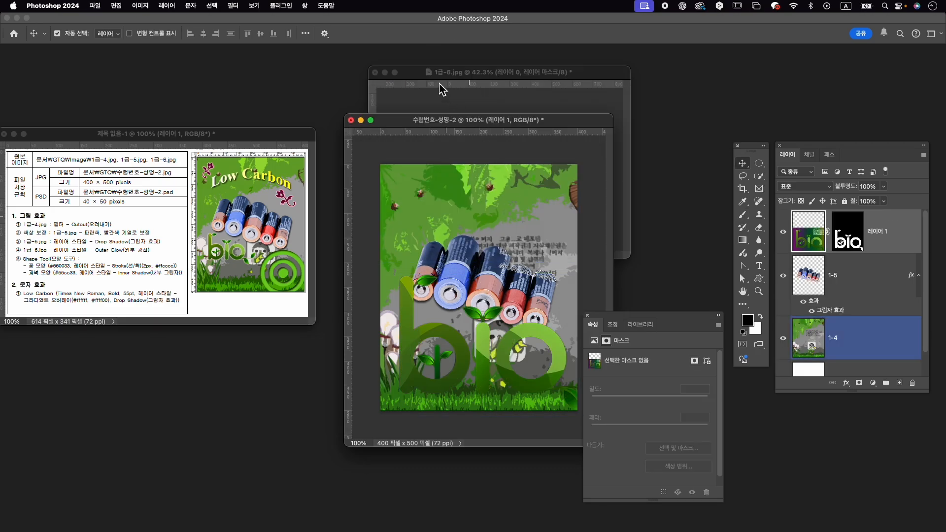
click(374, 73)
click(517, 218)
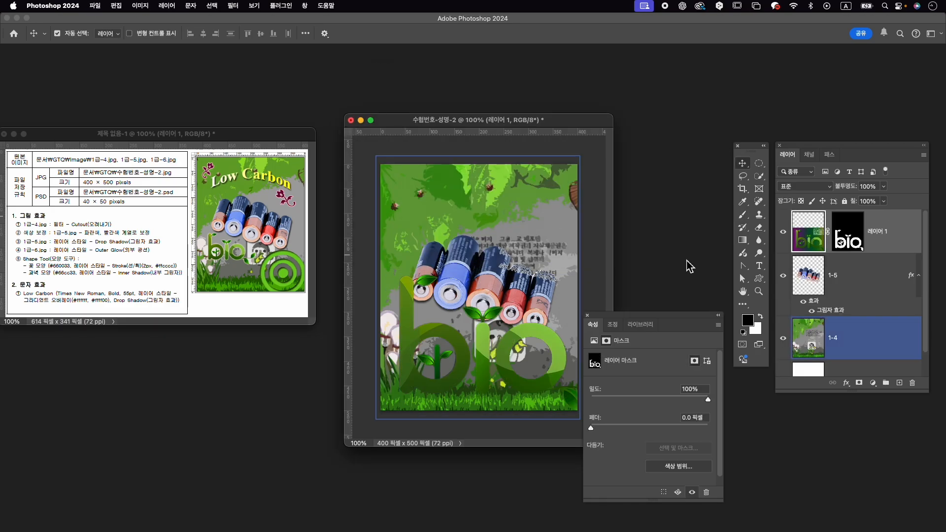
Rename the bio lettering's layer as 1-6.
click(885, 243)
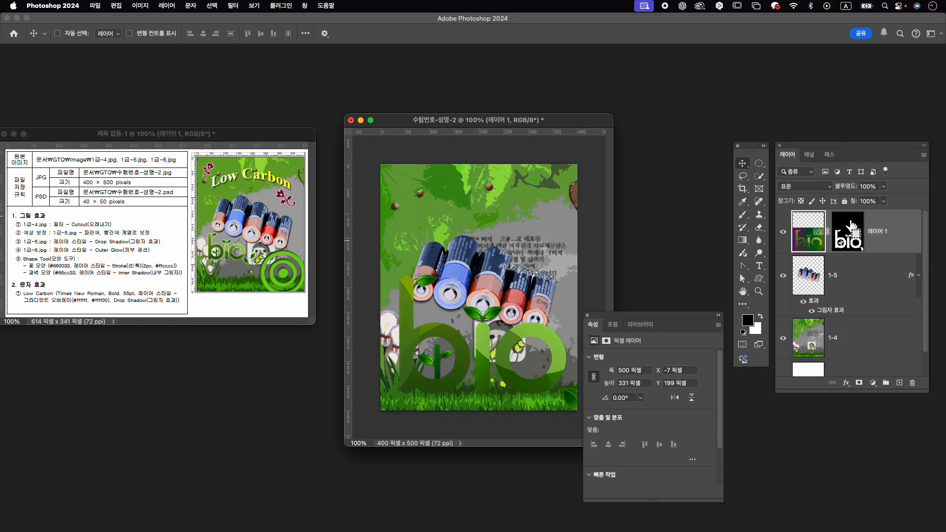
double_click(879, 231)
text(1-6)
key(Return)
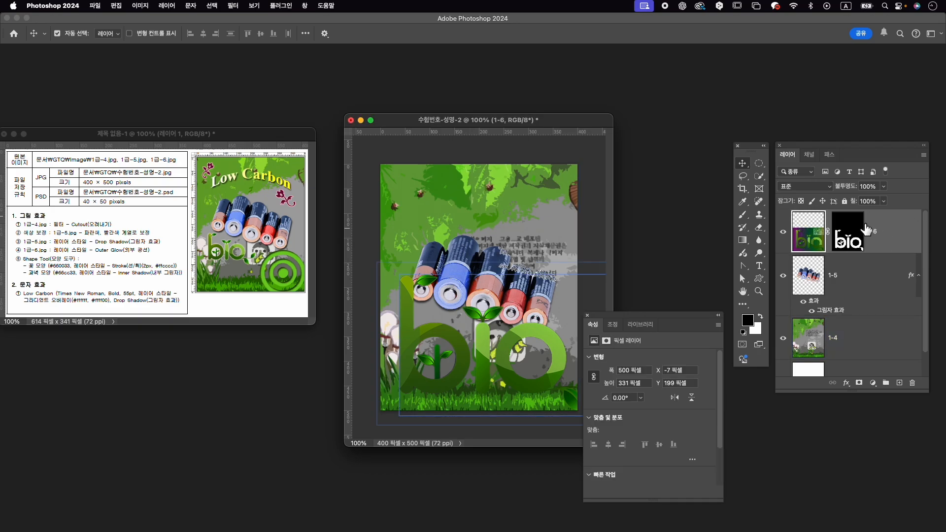
Scale the bio lettering down proportionally to about 41% (205 × 136 px) and place it below the batteries in the canvas's lower left area.
key(super+t)
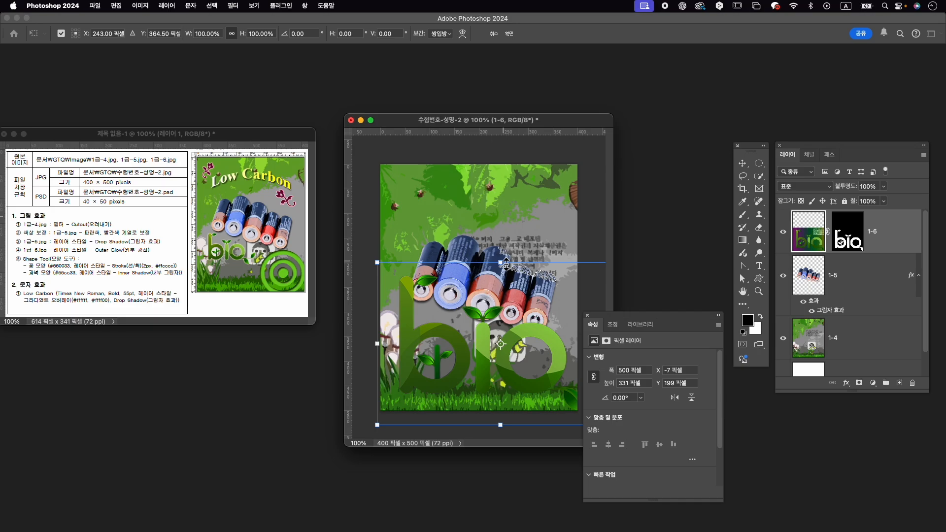
drag(500, 262, 499, 311)
drag(512, 357, 459, 341)
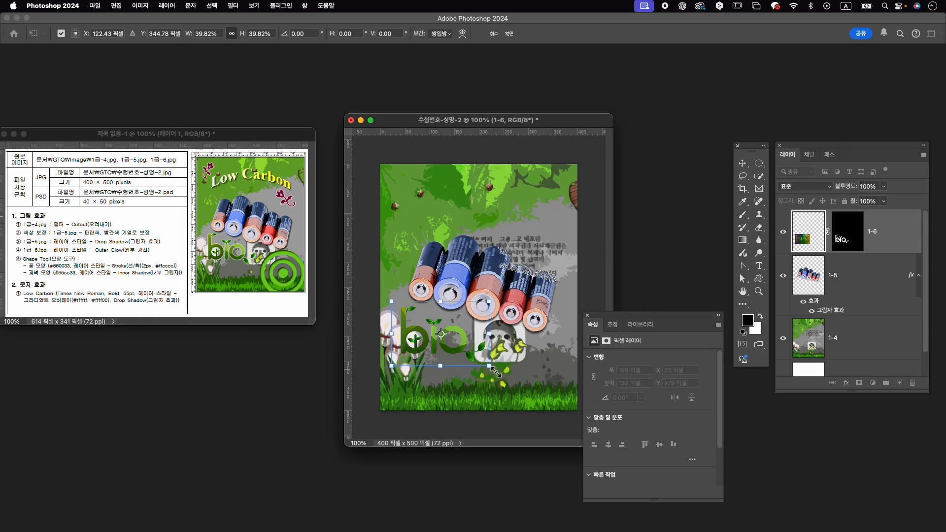
drag(497, 373, 500, 375)
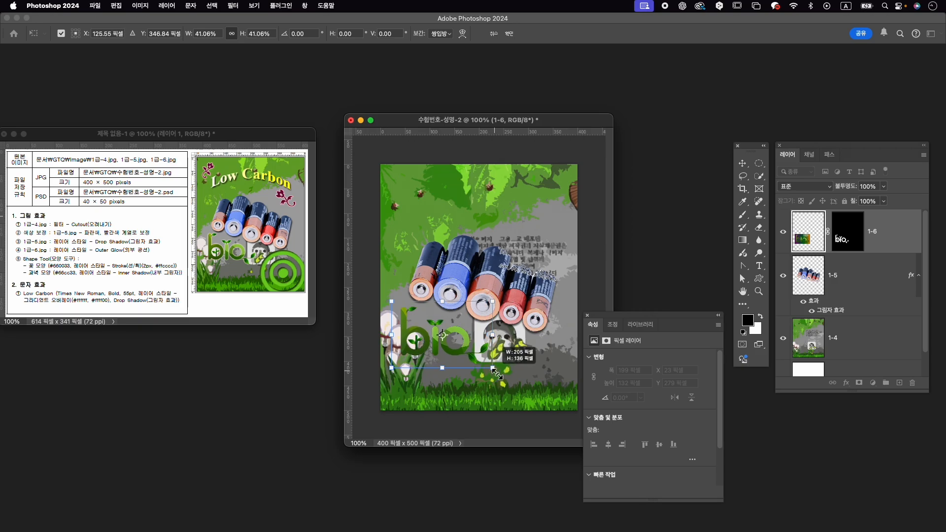
key(Return)
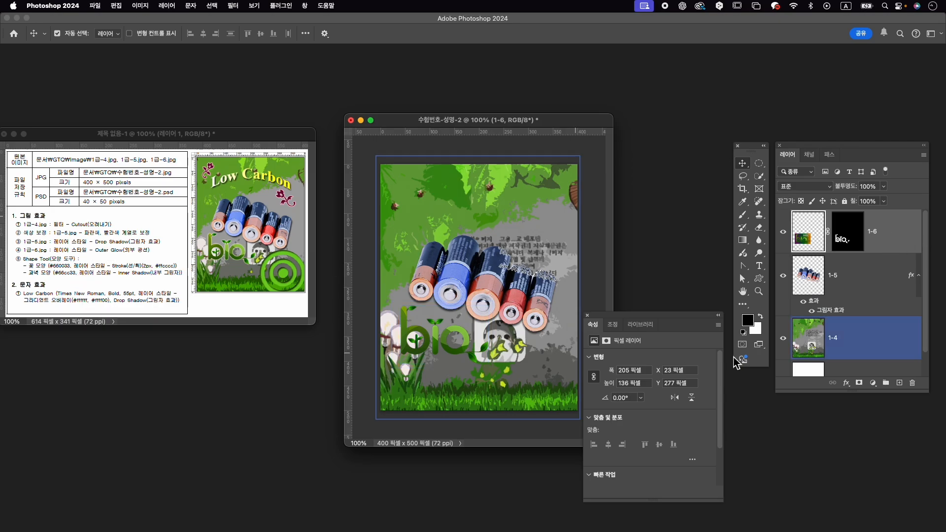
Add a white Outer Glow to the bio lettering at 66% opacity and reduce the glow size by one step.
click(846, 382)
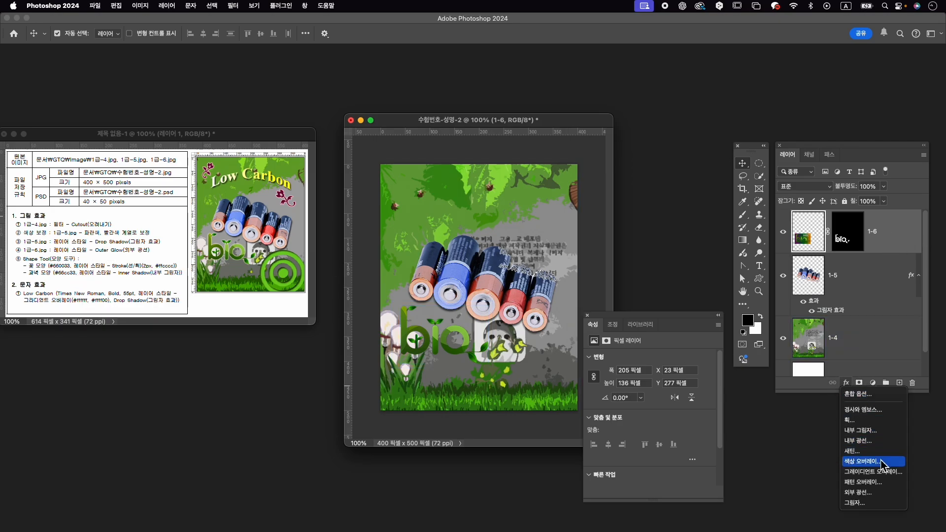
click(886, 495)
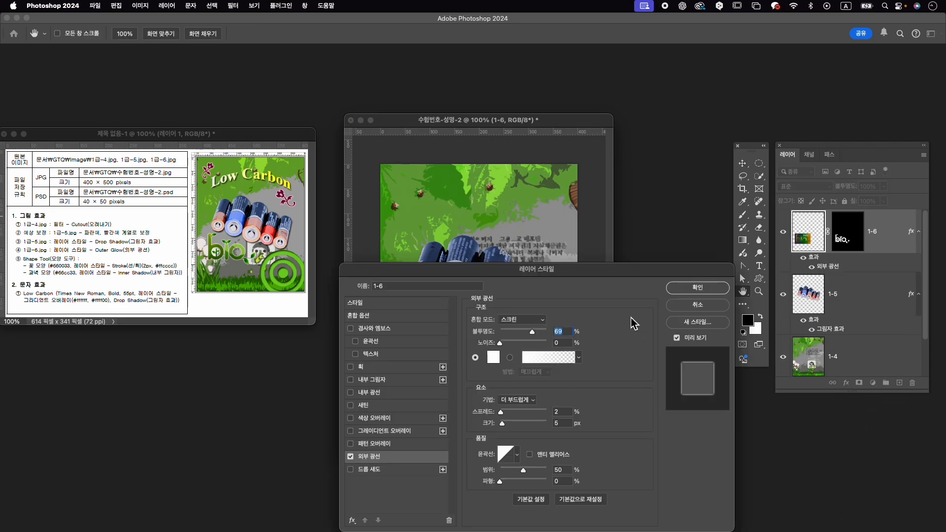
click(697, 288)
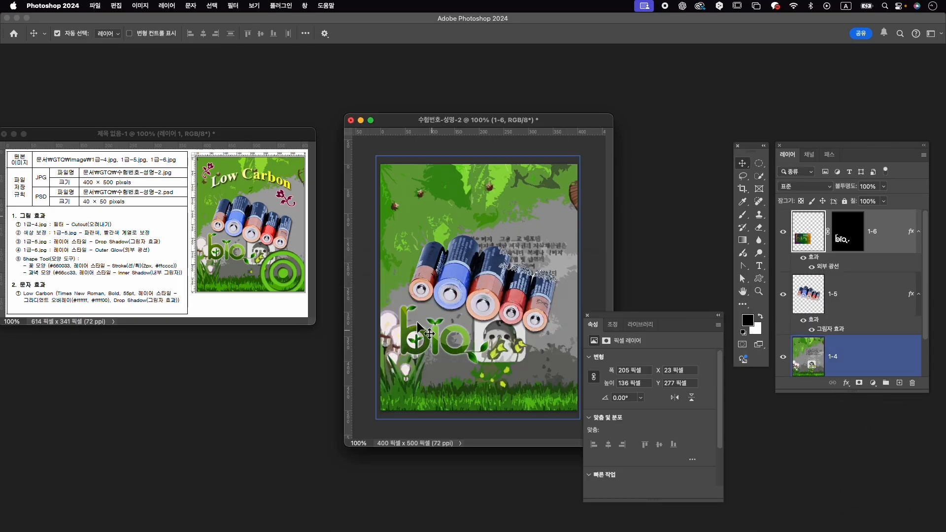
double_click(826, 266)
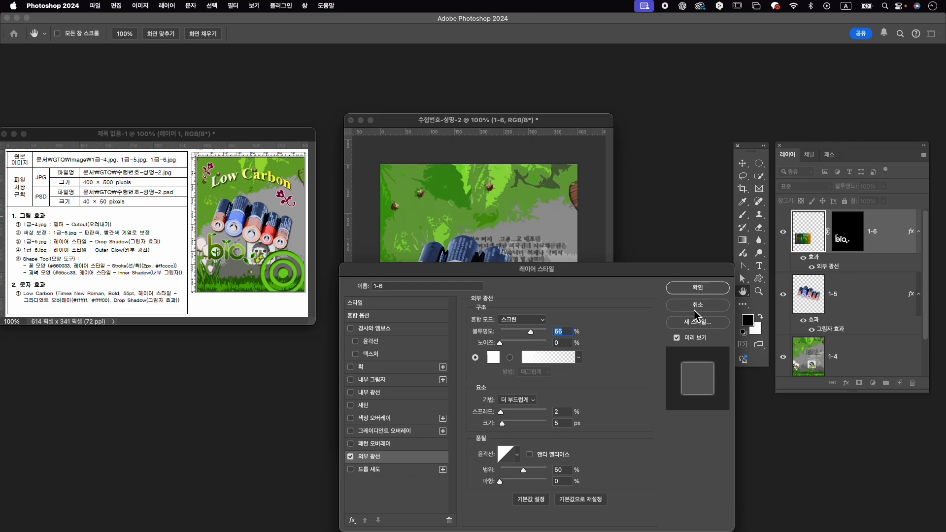
click(567, 424)
key(Down)
key(Return)
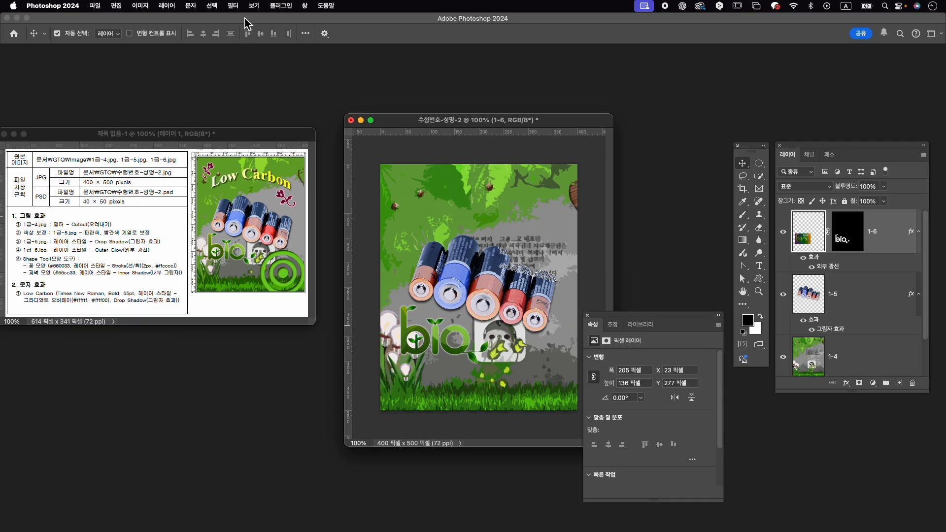
Draw the flower ornament 꽃 장식 3 as a custom shape about 62 × 38 px near the canvas's upper left corner.
click(300, 5)
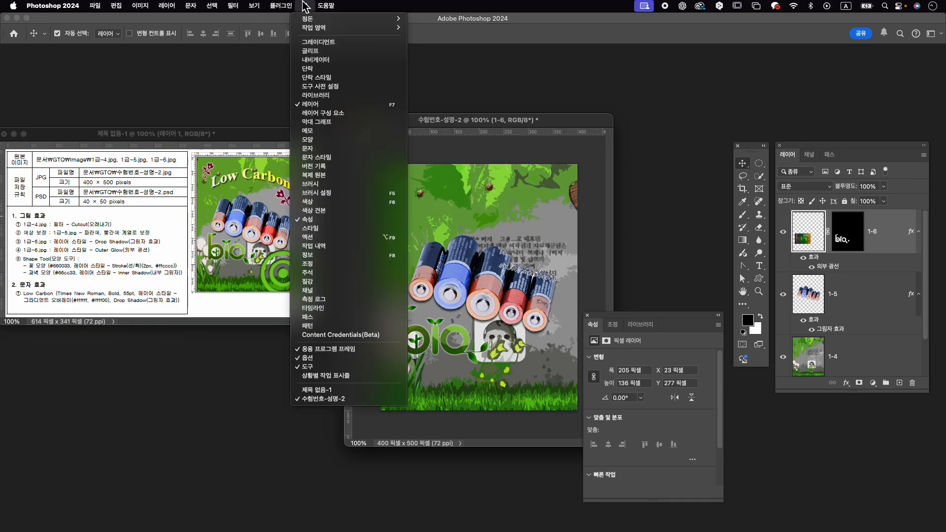
click(308, 140)
click(672, 96)
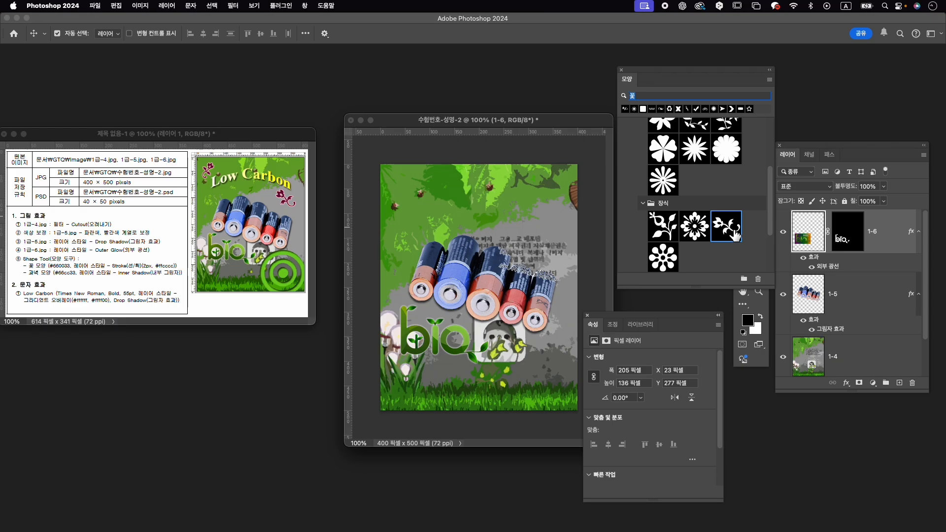
drag(737, 231, 755, 319)
click(759, 305)
click(759, 280)
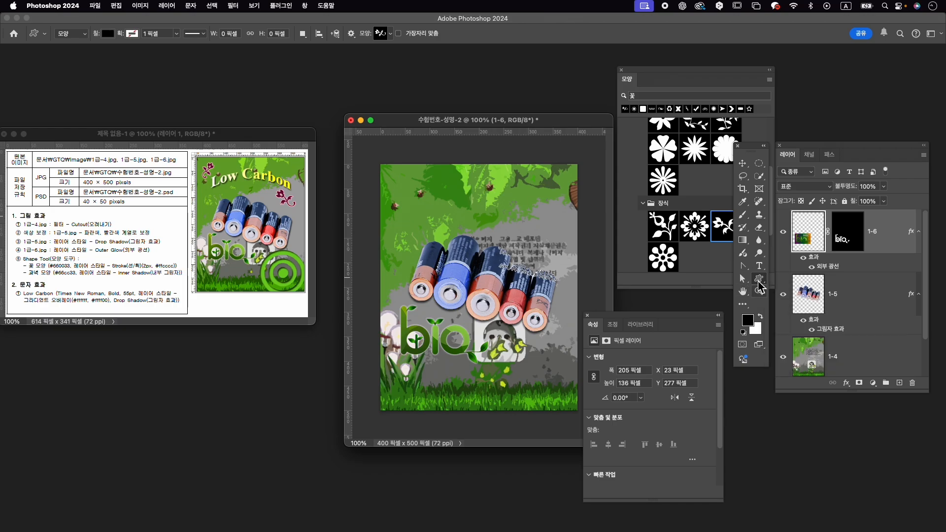
drag(403, 183, 429, 224)
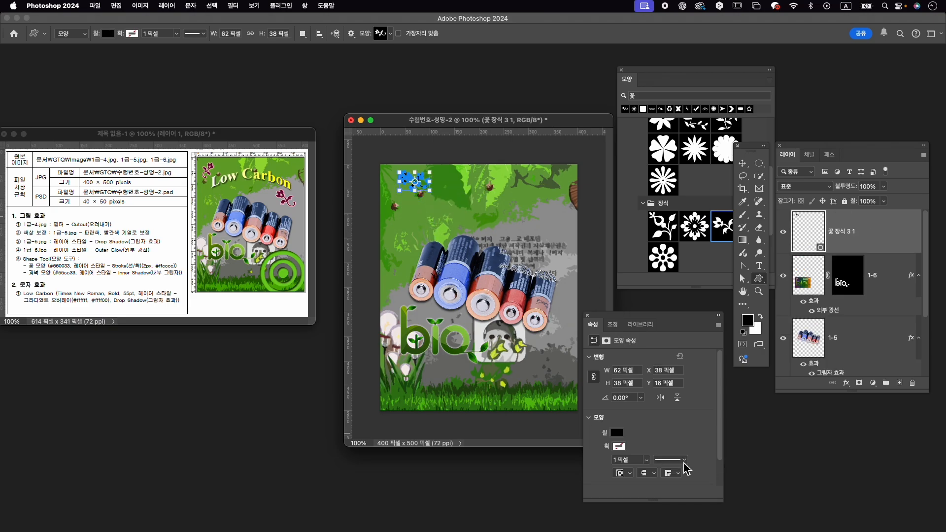
Set the flower ornament's fill color to #660033.
click(617, 433)
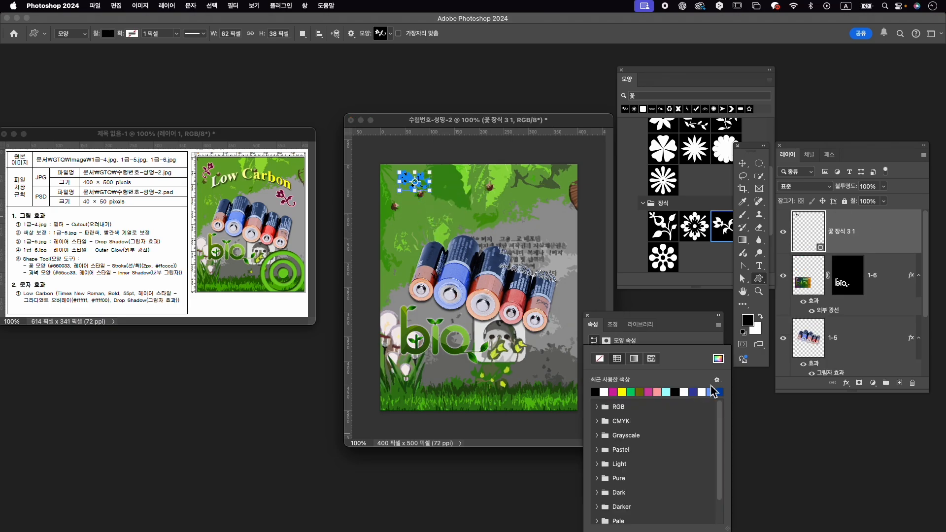
click(718, 359)
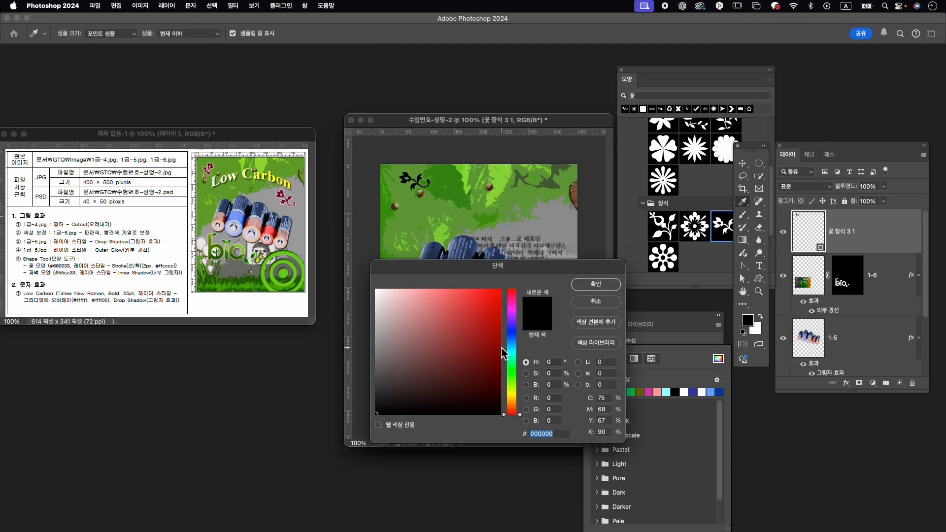
text(66)
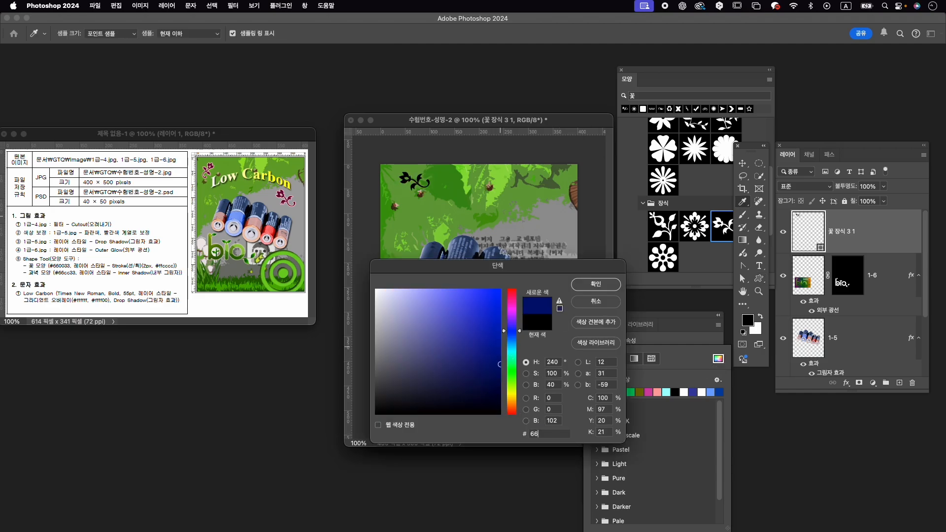
text(0033)
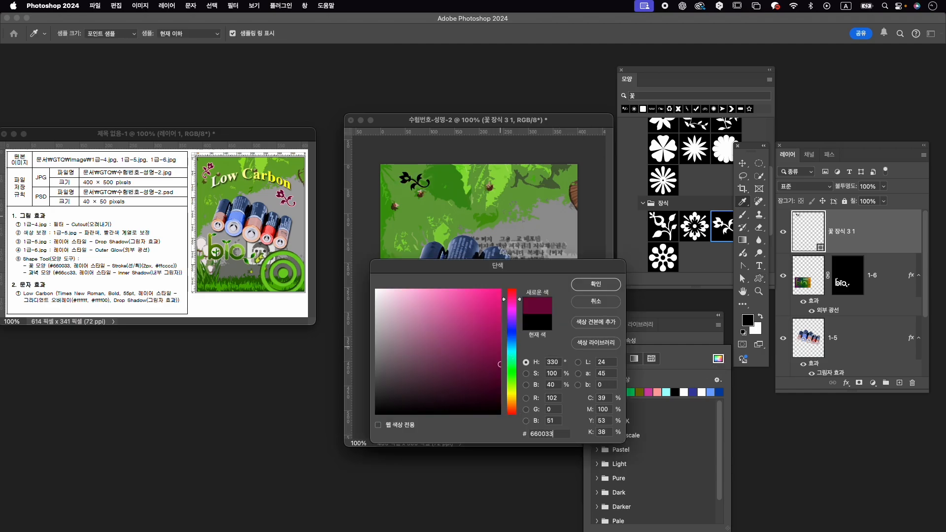
key(Return)
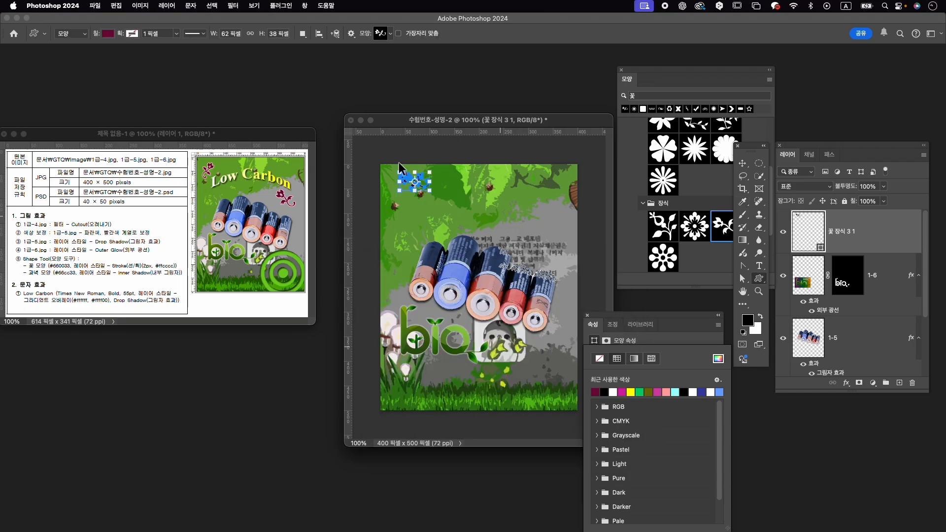
click(433, 190)
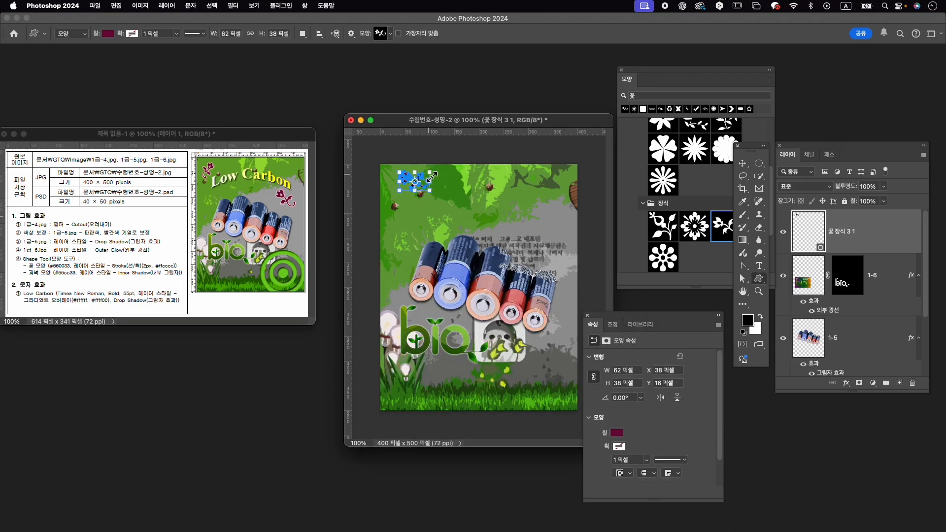
key(super+s)
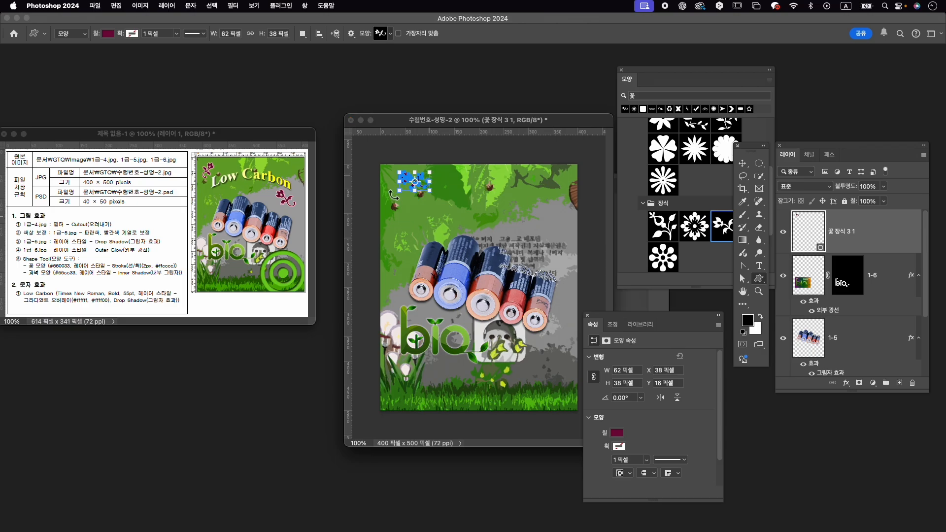
Rotate the flower ornament about 113° and position it in the canvas's upper left corner at about X 22, Y 14 px.
key(super+t)
drag(444, 171, 428, 209)
mouse_move(418, 176)
mouse_down()
mouse_move(407, 178)
mouse_move(425, 180)
mouse_up()
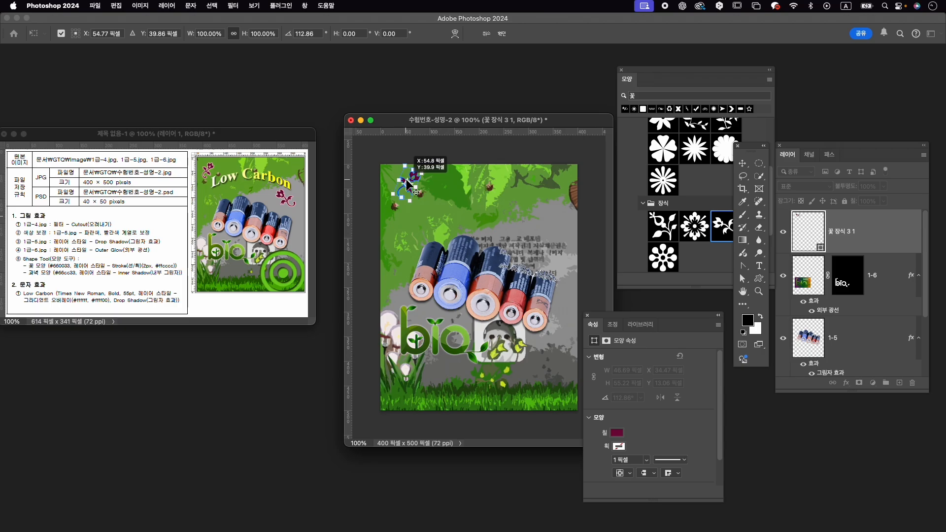
key(Return)
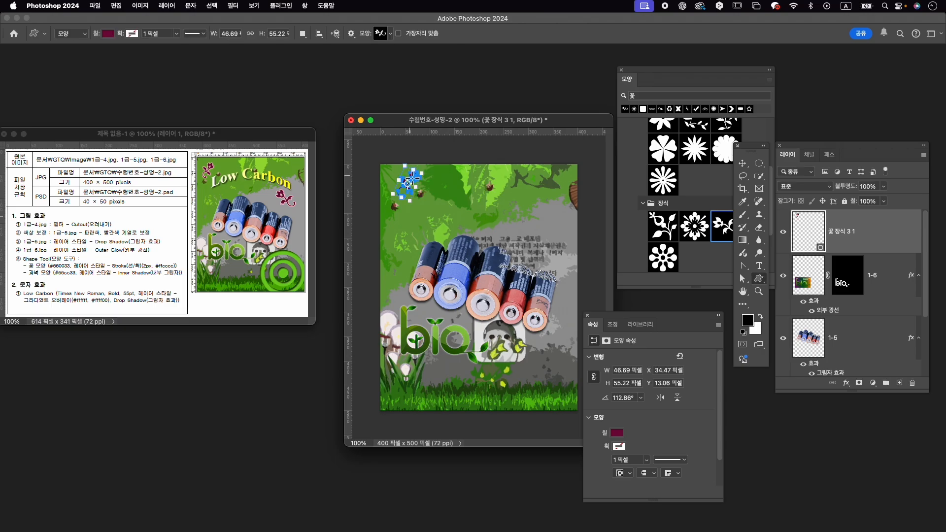
key(v)
key(super+t)
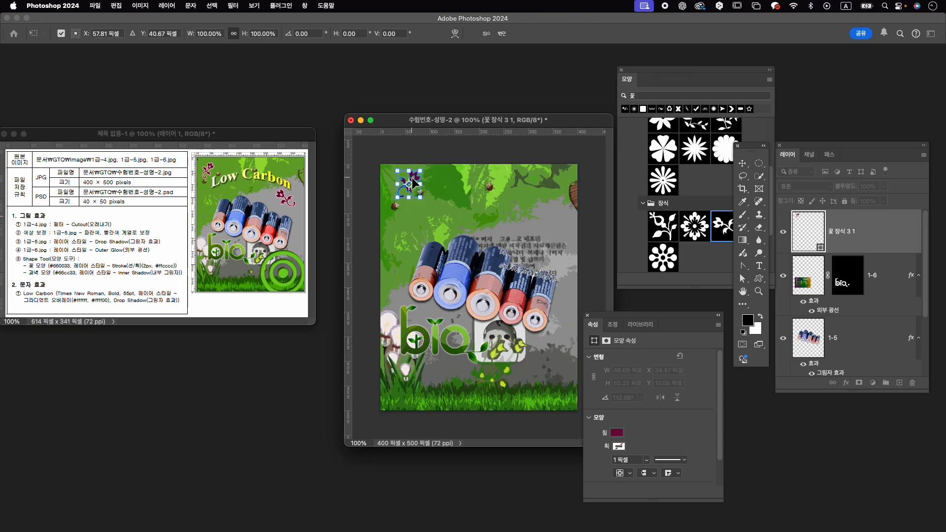
drag(411, 177, 404, 183)
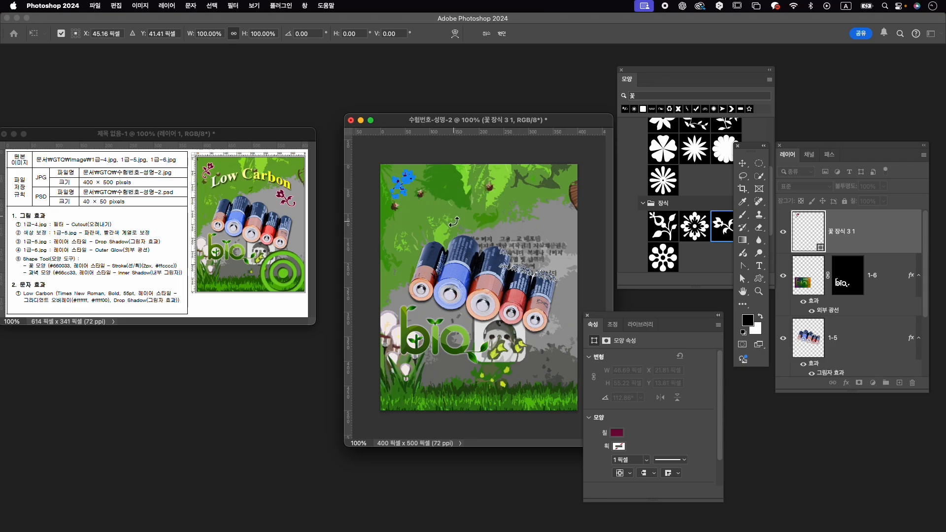
key(Return)
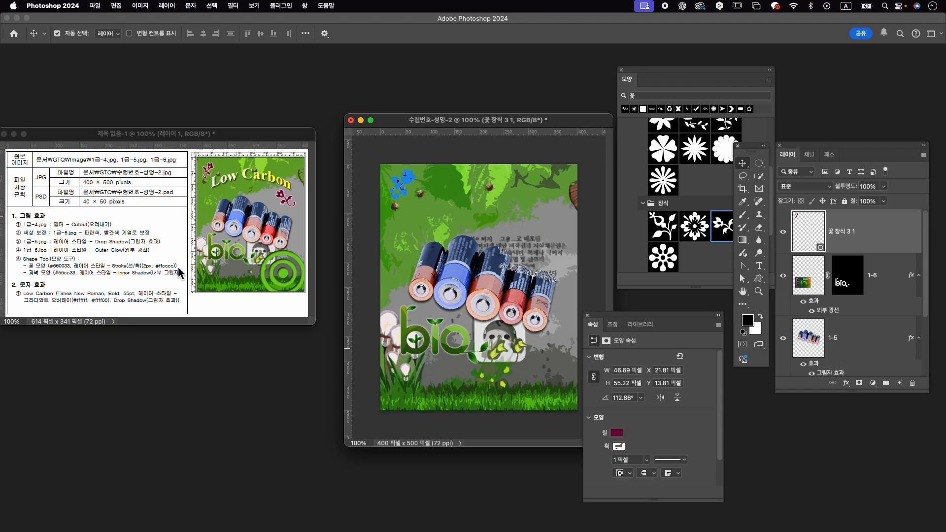
Add a 2 px outside Stroke layer style in #ffcccc to the flower ornament.
click(846, 382)
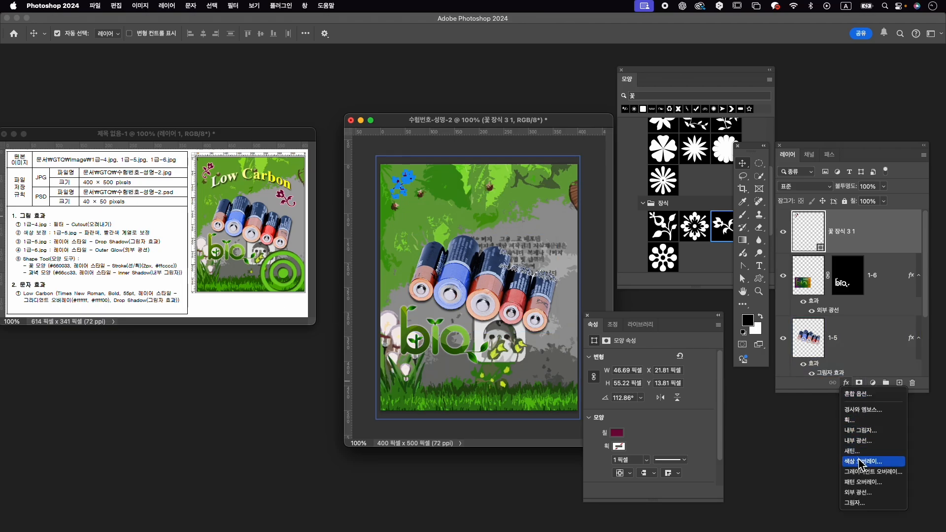
click(867, 420)
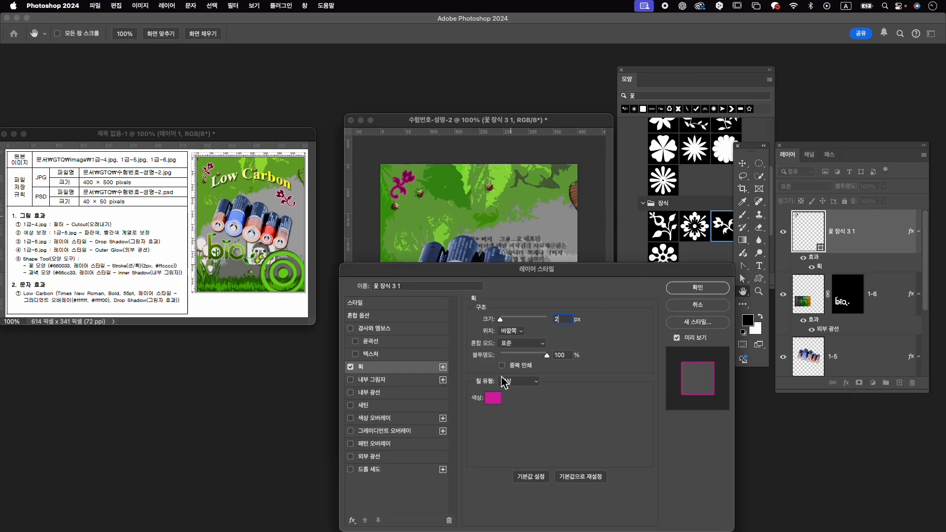
click(493, 397)
text(ffcccc)
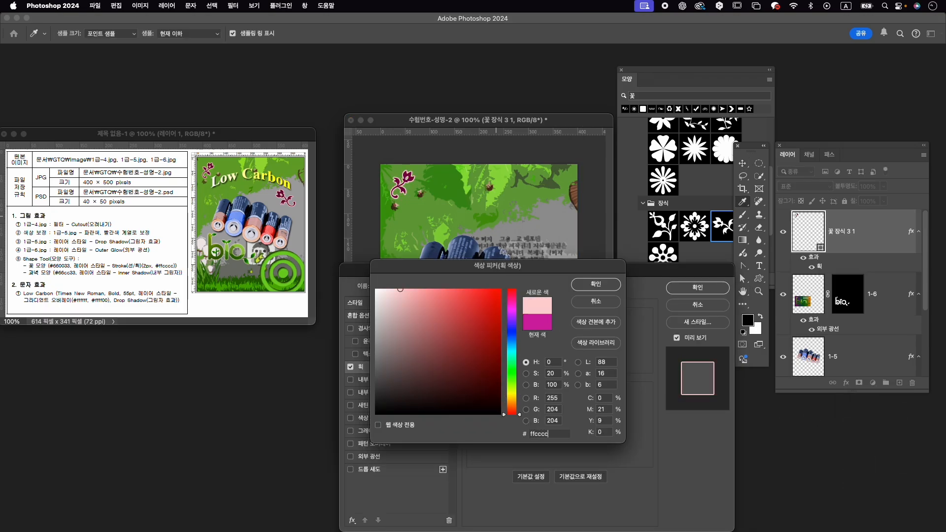
key(Return)
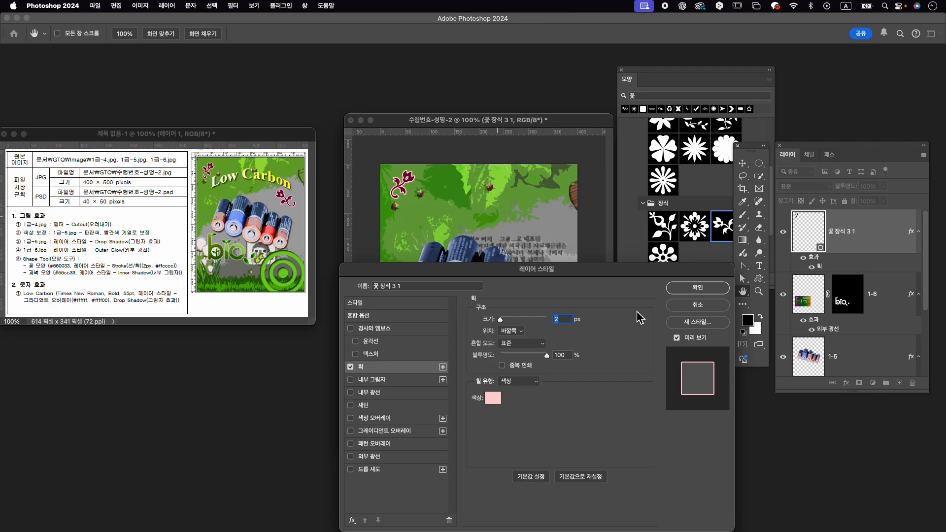
click(686, 291)
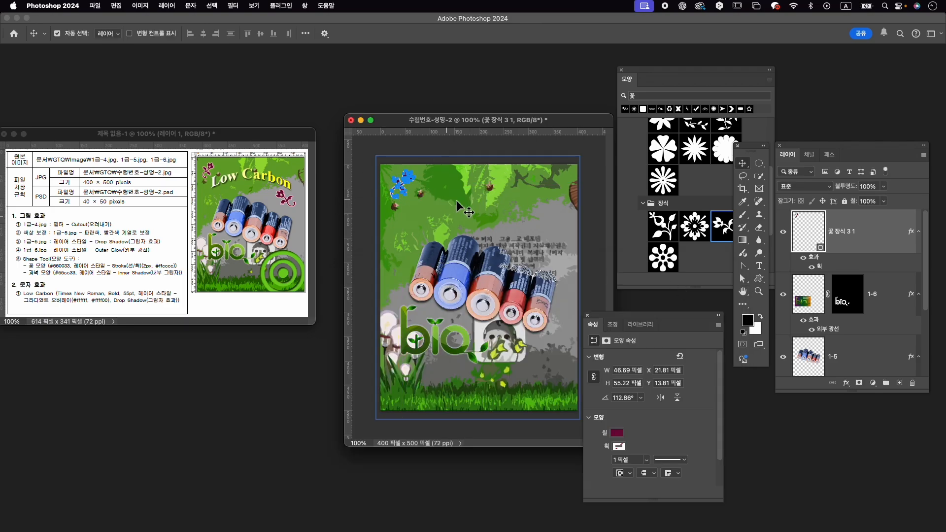
Duplicate the flower ornament, rotate the copy about -76°, scale it to about 125% and place it at about X 287, Y 112 px.
drag(417, 175, 418, 182)
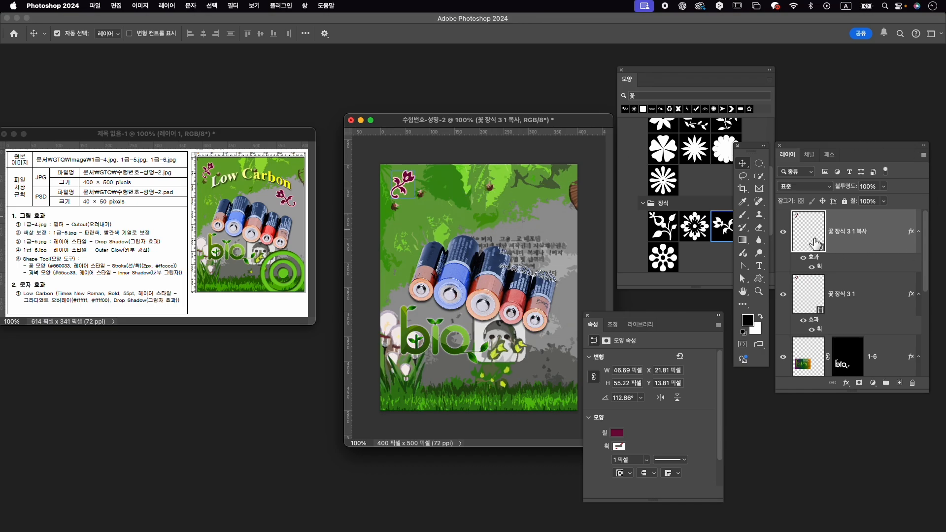
key(super+t)
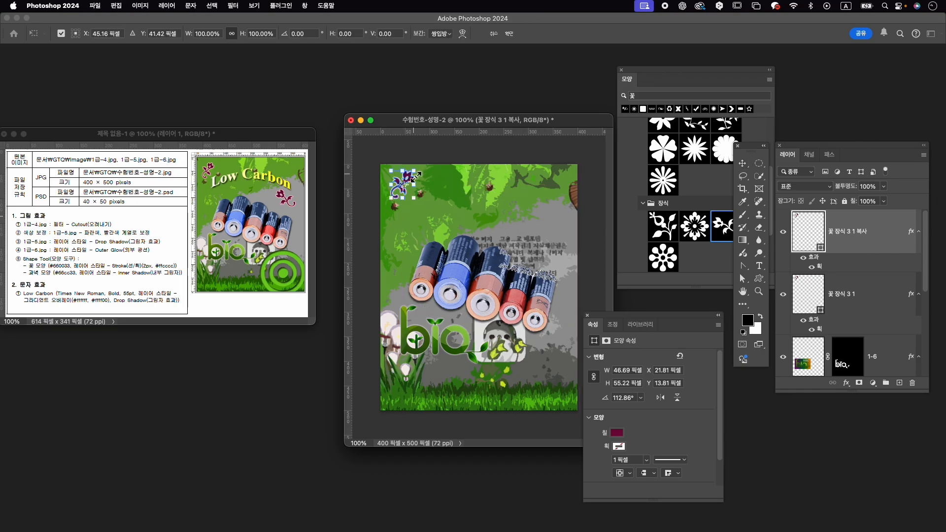
drag(398, 183, 537, 179)
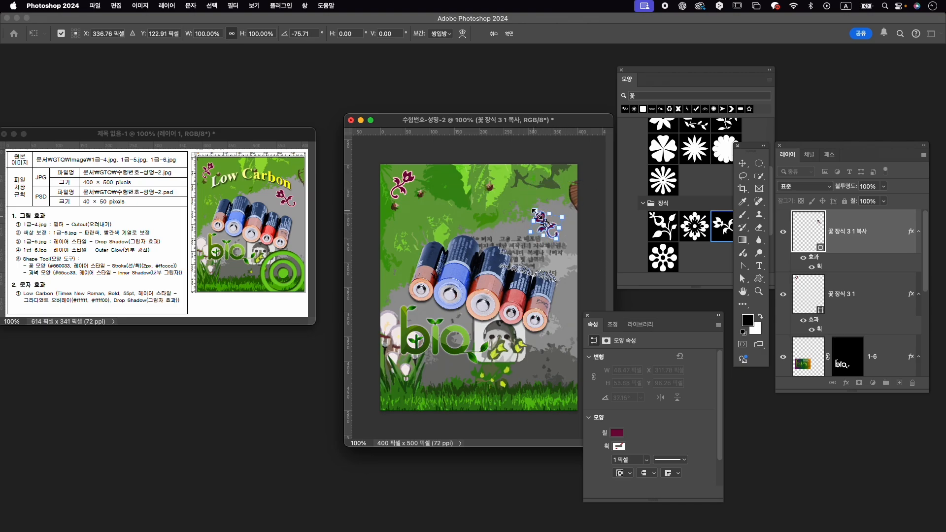
drag(534, 212, 546, 251)
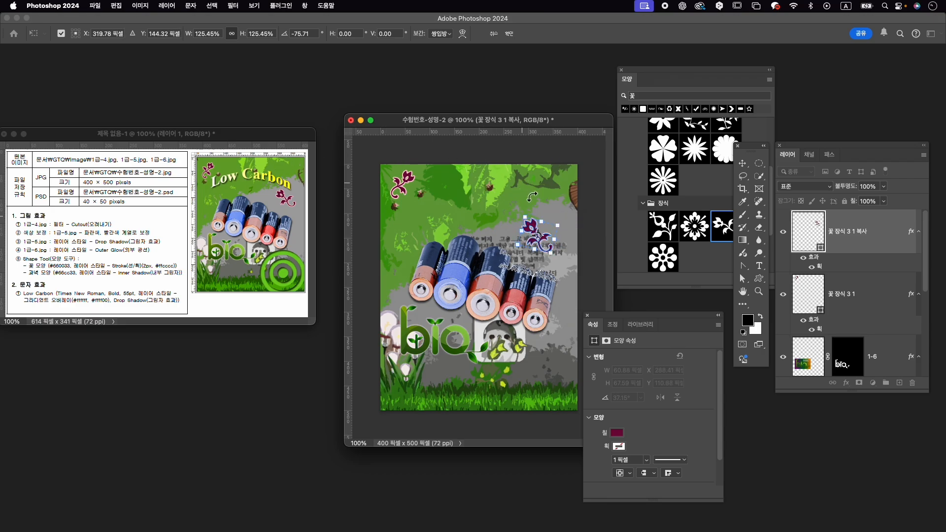
key(Left)
key(Left)
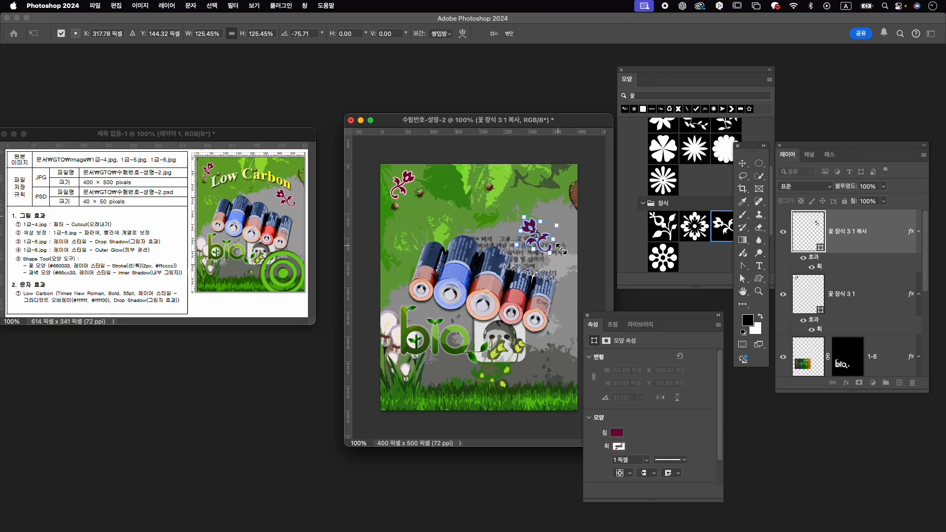
key(Right)
key(Down)
key(Return)
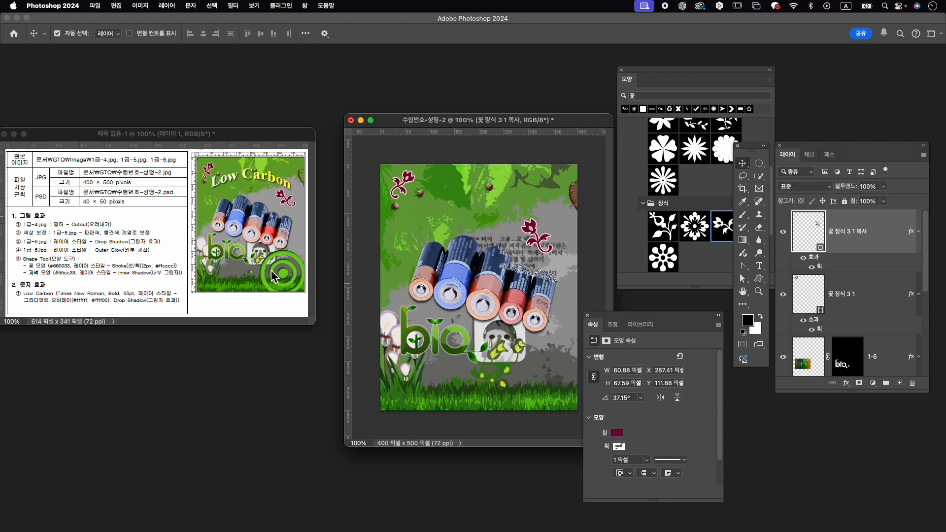
Find the target shape 과녁 and draw it about 162 × 162 px over the canvas's lower right corner.
click(651, 98)
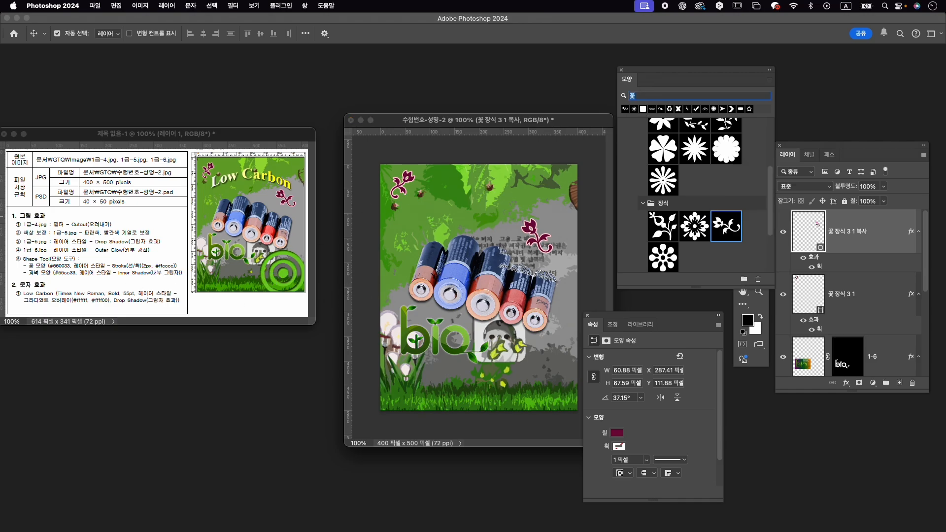
text(rhk)
key(BackSpace)
key(Caps_Lock)
text(ㄱ)
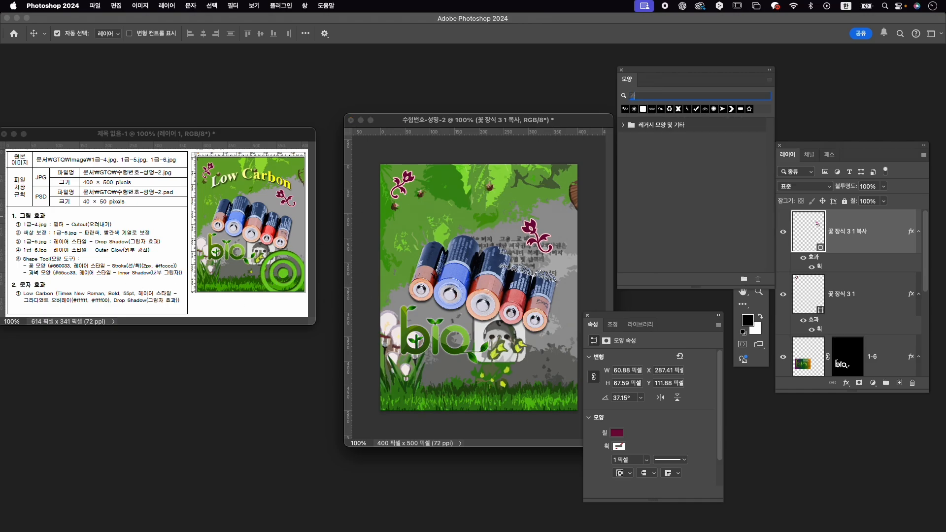
text(녀)
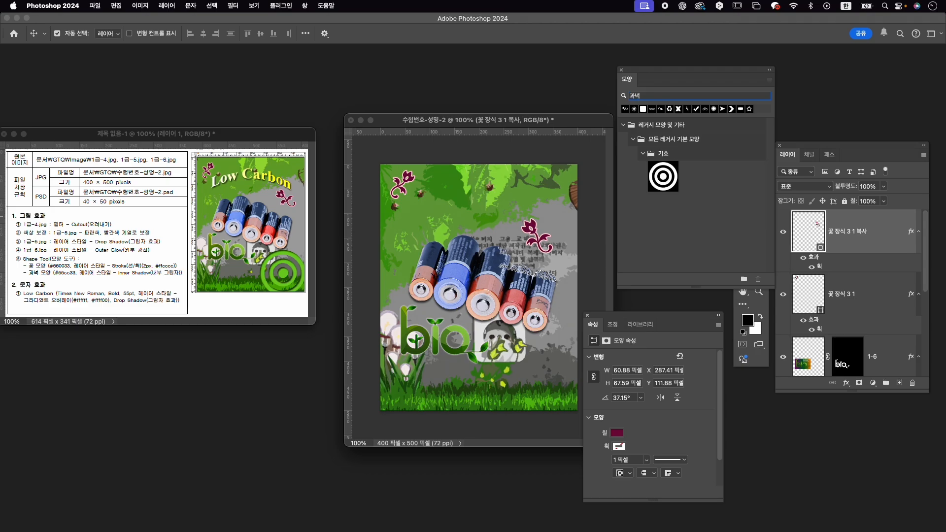
click(666, 181)
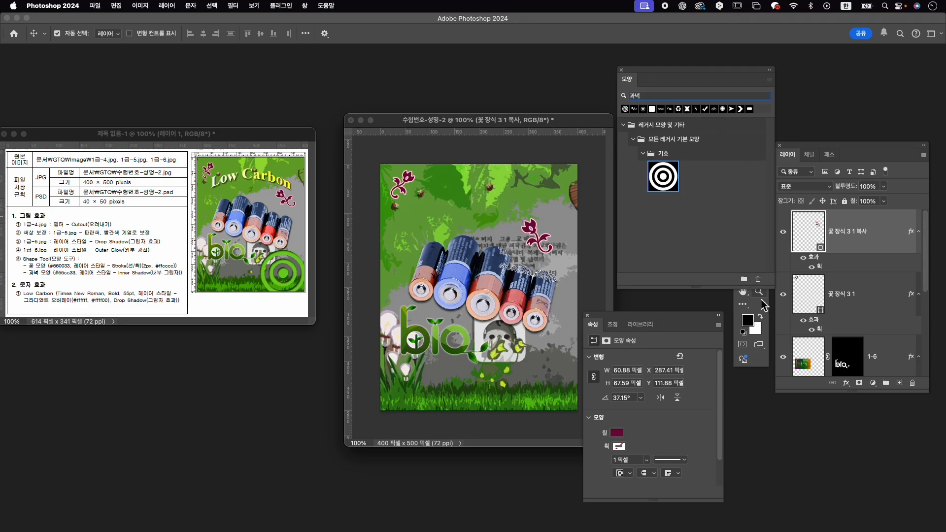
key(u)
click(765, 302)
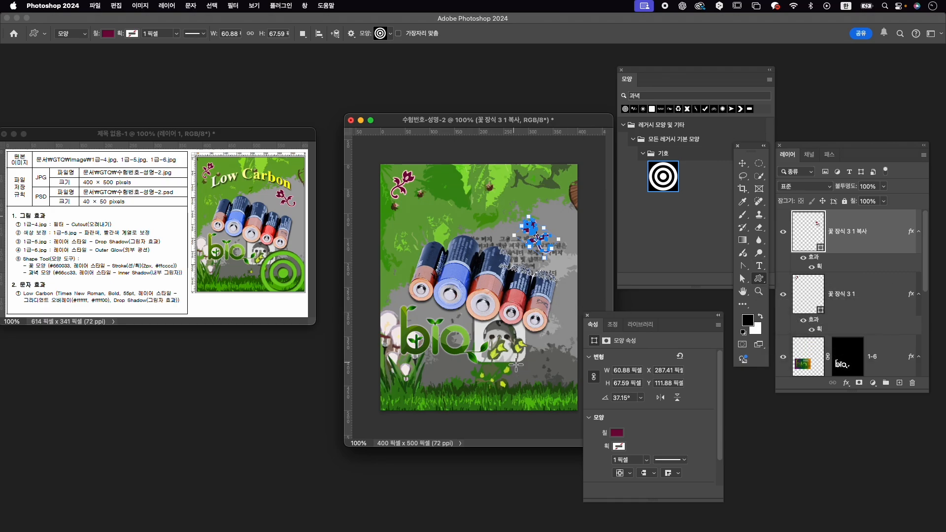
drag(500, 341, 577, 425)
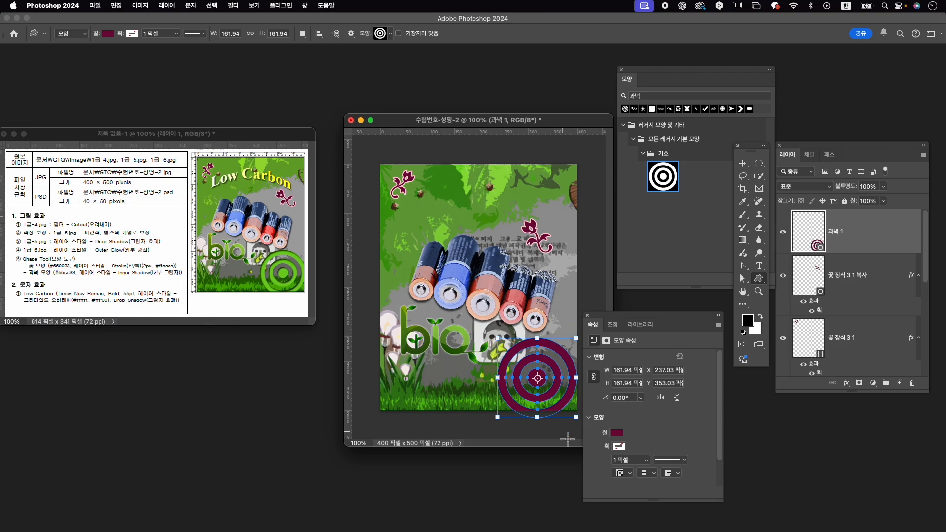
Set the target shape's fill color to #66cc33.
click(617, 434)
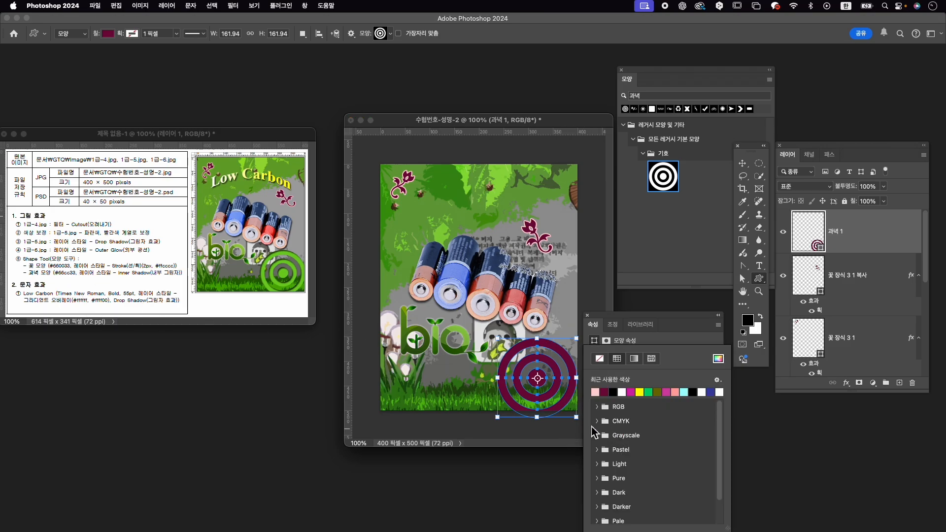
click(719, 359)
text(66cc33)
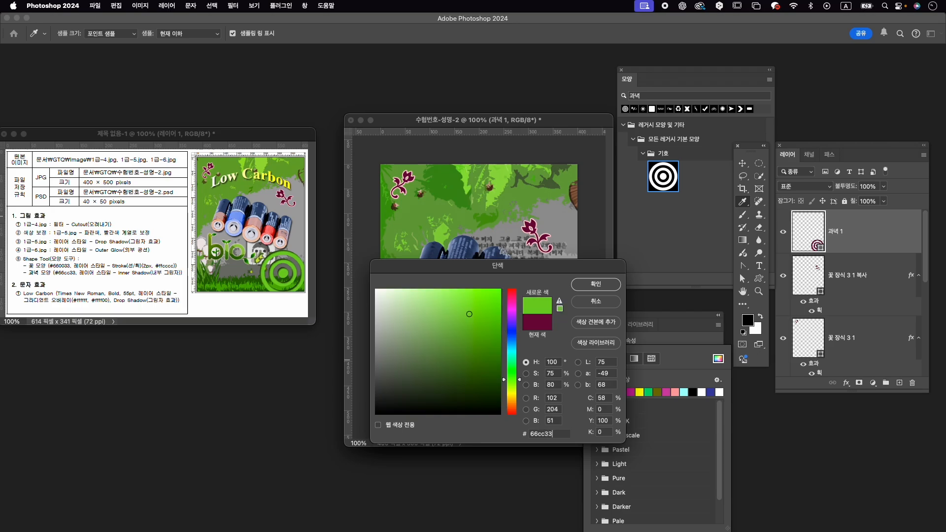
key(Return)
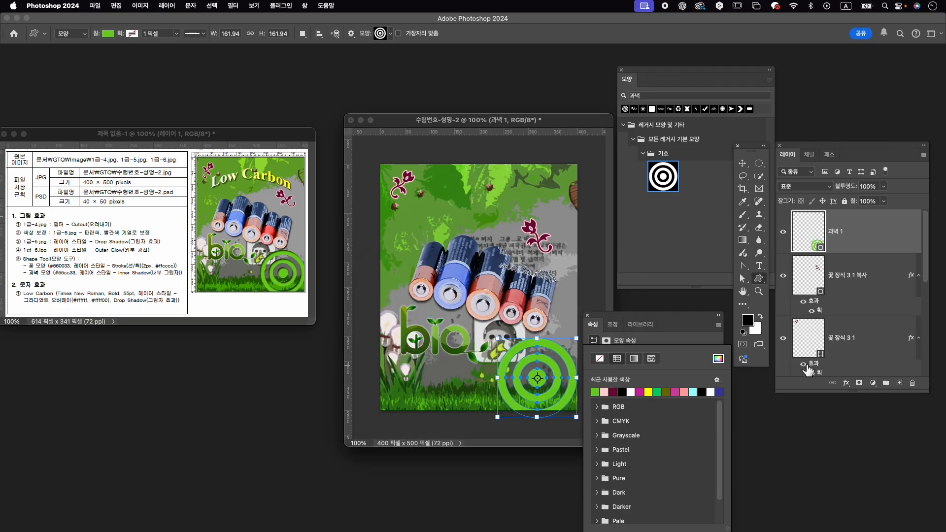
Add an Inner Shadow layer style to the target shape, keeping the offered settings.
click(846, 383)
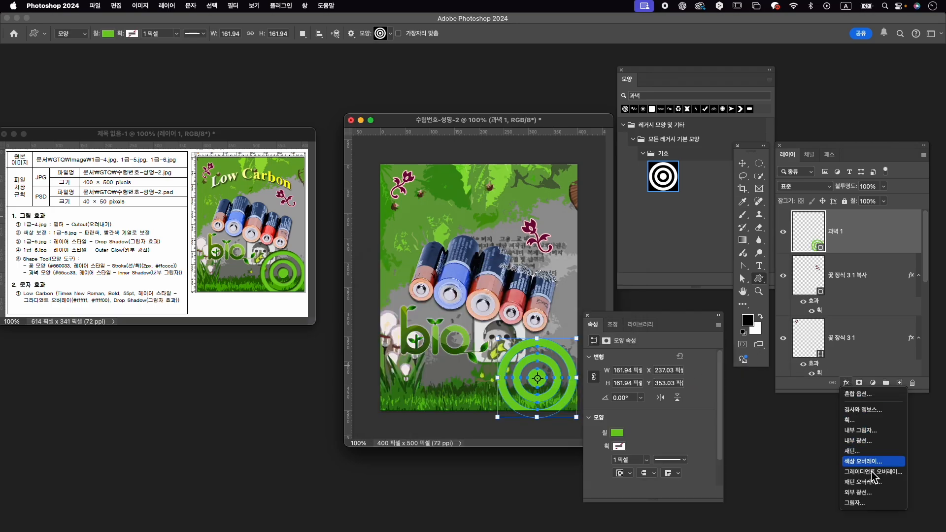
click(862, 430)
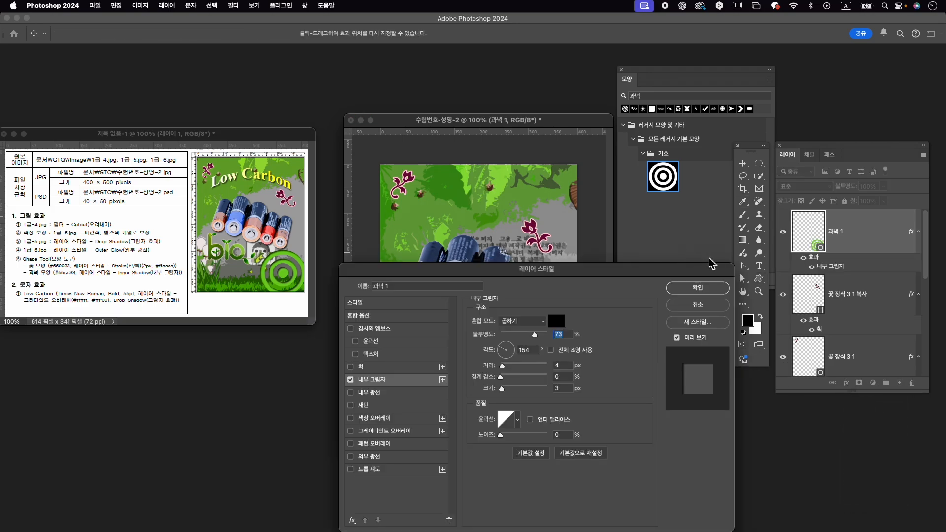
click(712, 288)
Scale the target shape to about 106% and move it to about X 239, Y 344 px.
key(super+t)
mouse_move(549, 351)
mouse_down()
mouse_move(546, 342)
mouse_move(562, 355)
mouse_up()
key(Right)
key(Right)
key(Right)
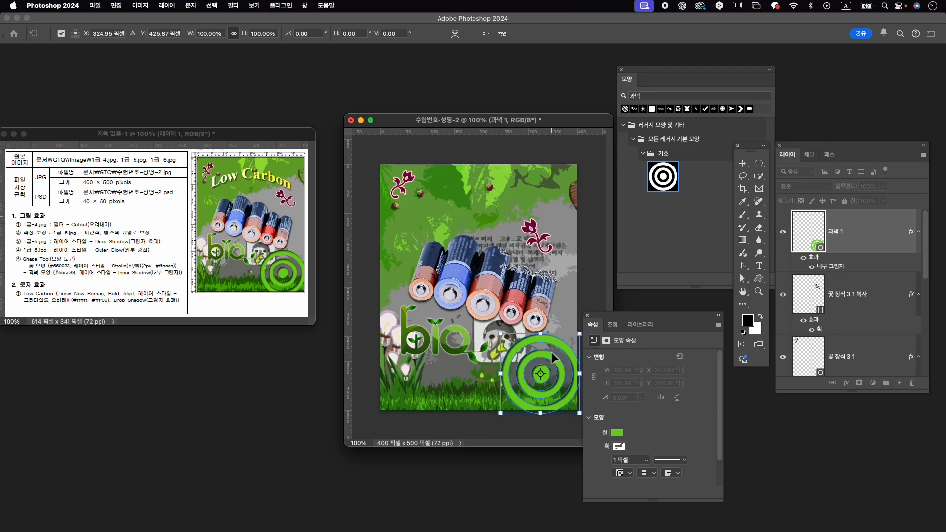
drag(545, 417, 542, 419)
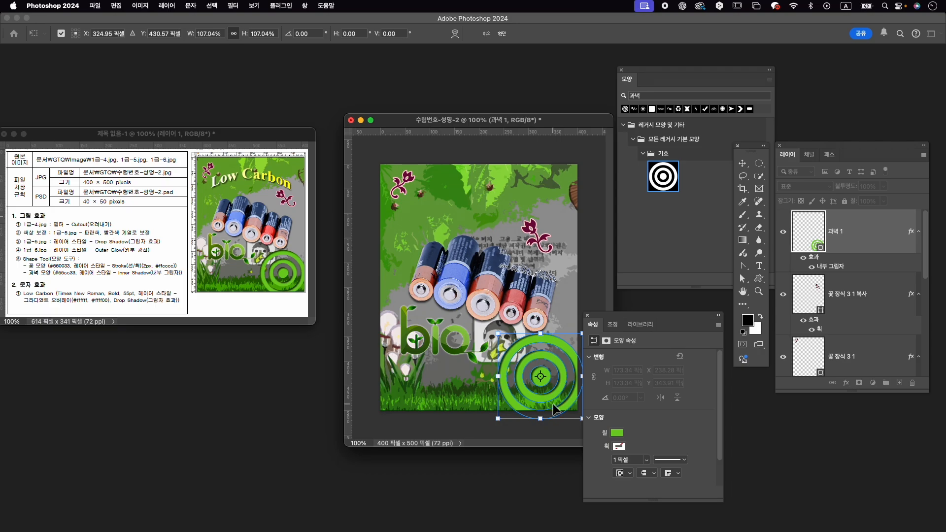
drag(548, 423, 549, 423)
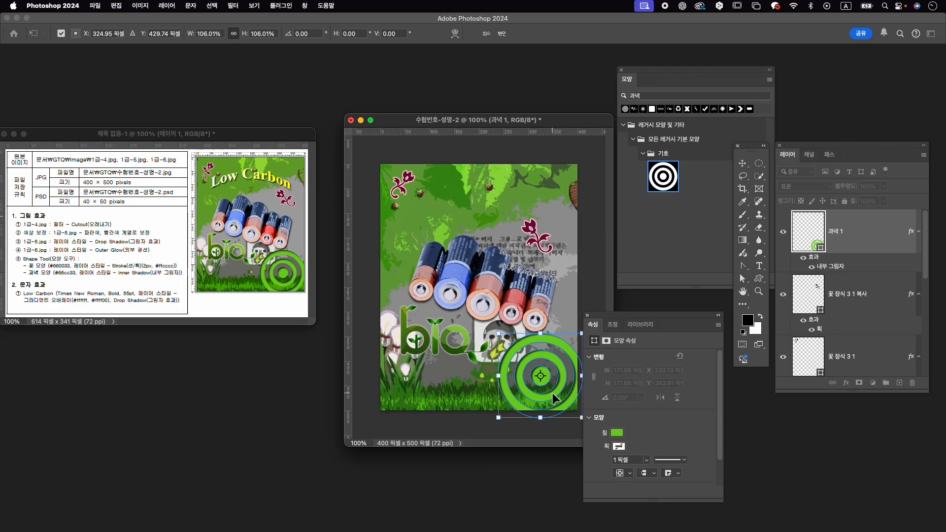
key(Return)
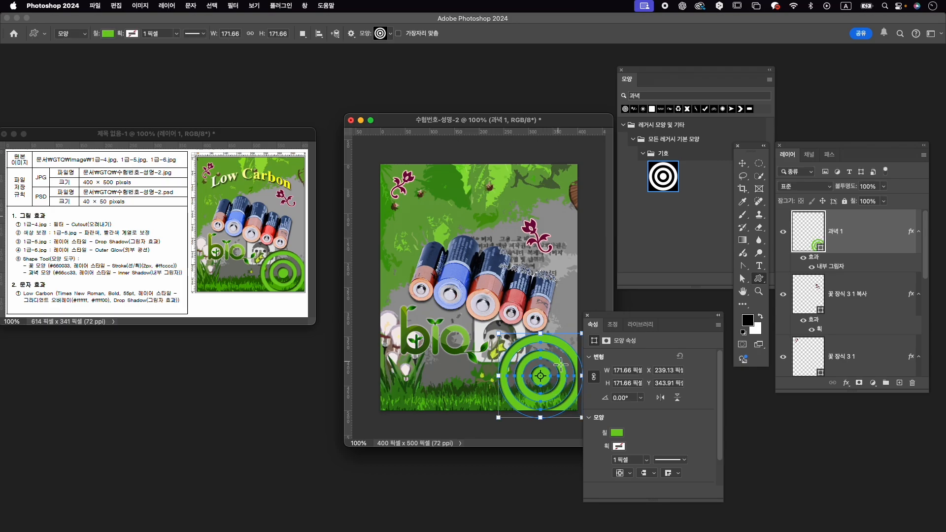
Shift the target shape slightly left to X 235, Y 344 px at the canvas's lower right corner.
key(super+t)
key(shift+Left)
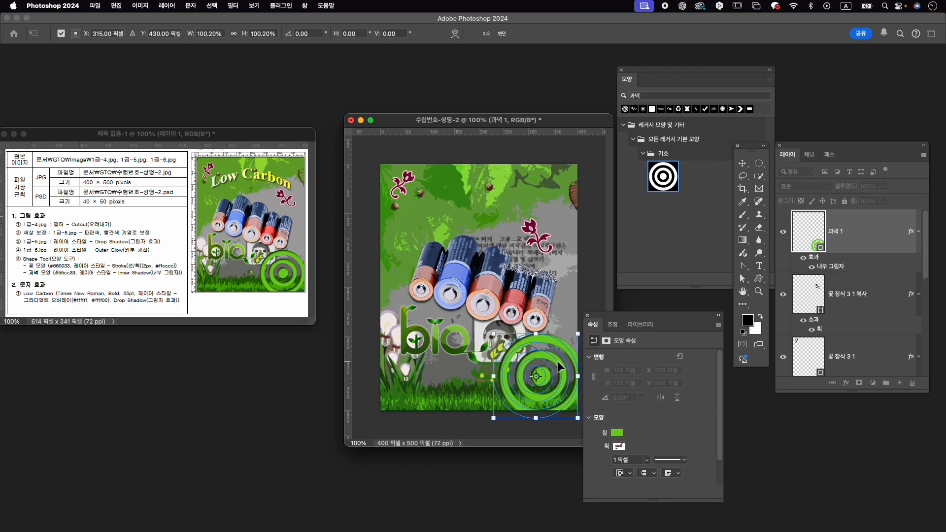
key(Right)
key(Right)
key(Right)
key(Right)
key(Right)
key(Right)
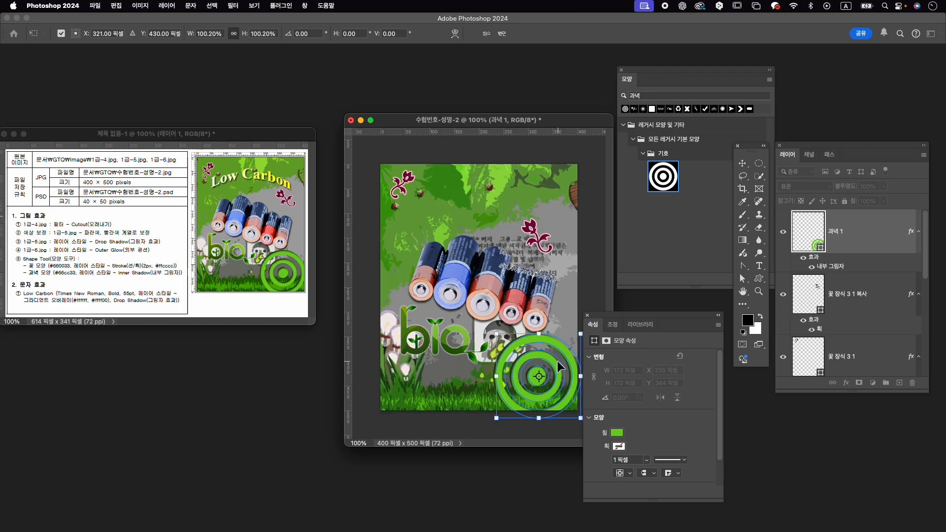
key(Return)
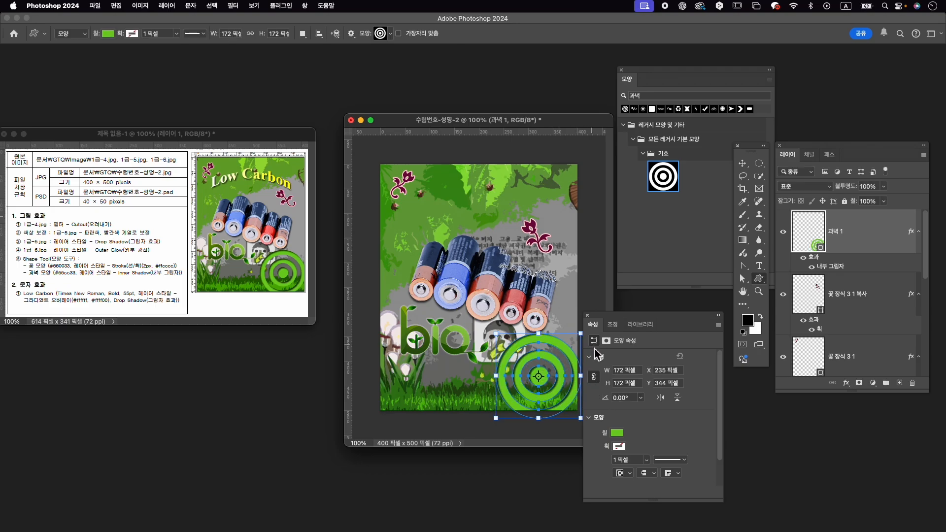
key(v)
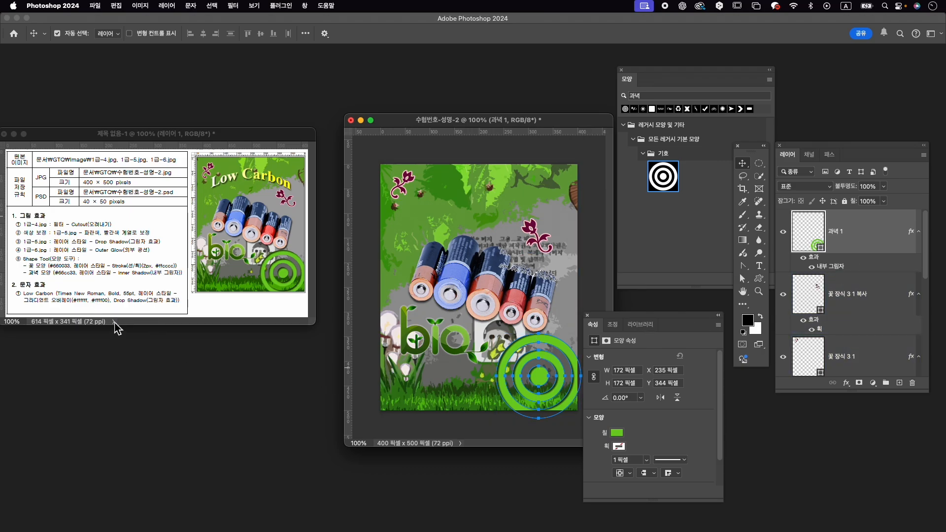
Add the text "Low Carbon" near the top of the canvas, above the batteries.
key(t)
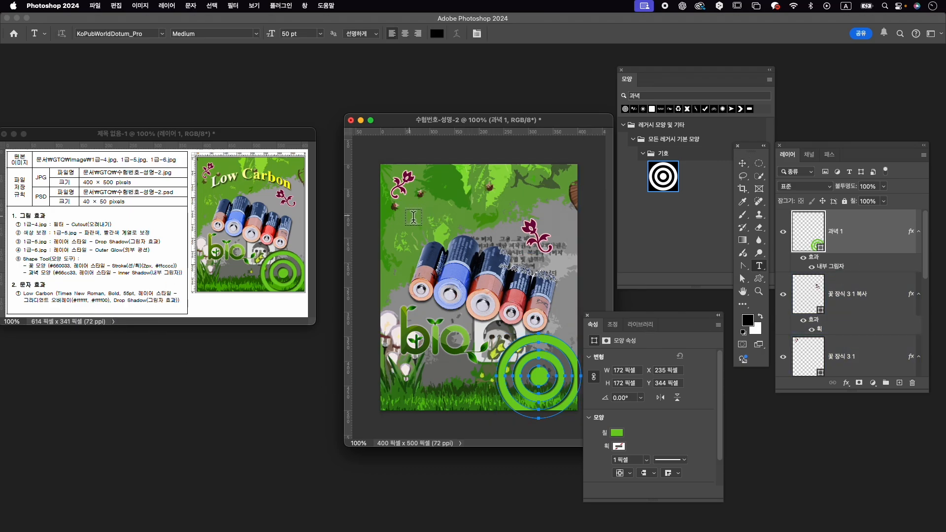
click(414, 216)
text(ㅣㅐㅈ)
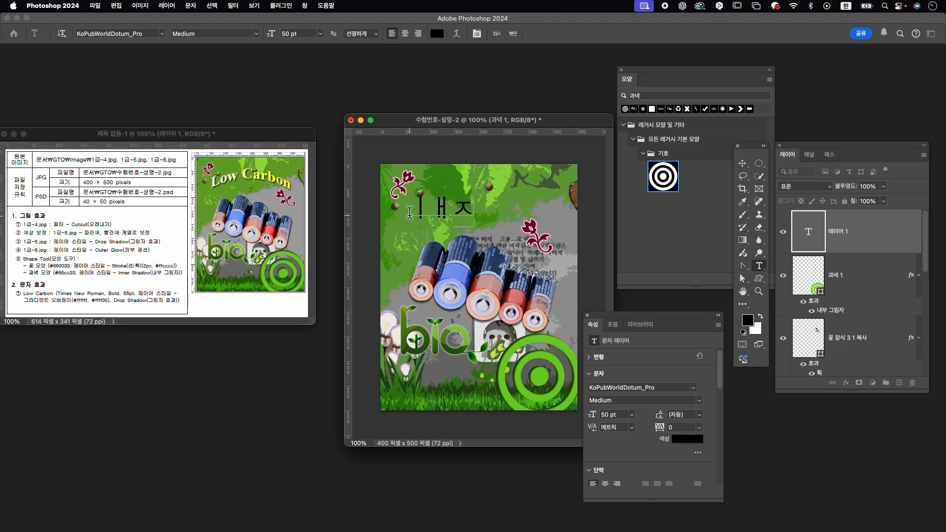
key(BackSpace)
key(BackSpace)
key(BackSpace)
text(Low Carbon)
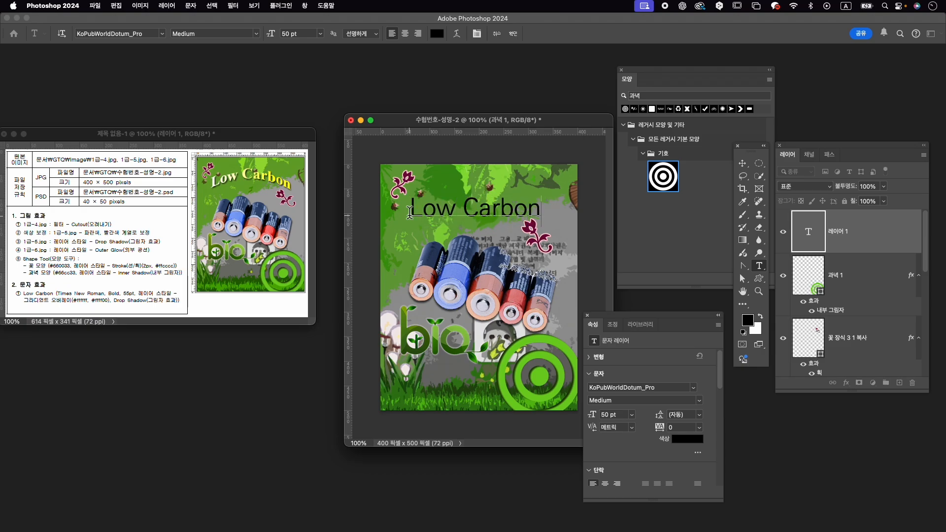
Set the whole "Low Carbon" text to Times New Roman Bold at 55 pt.
key(super+a)
key(super+t)
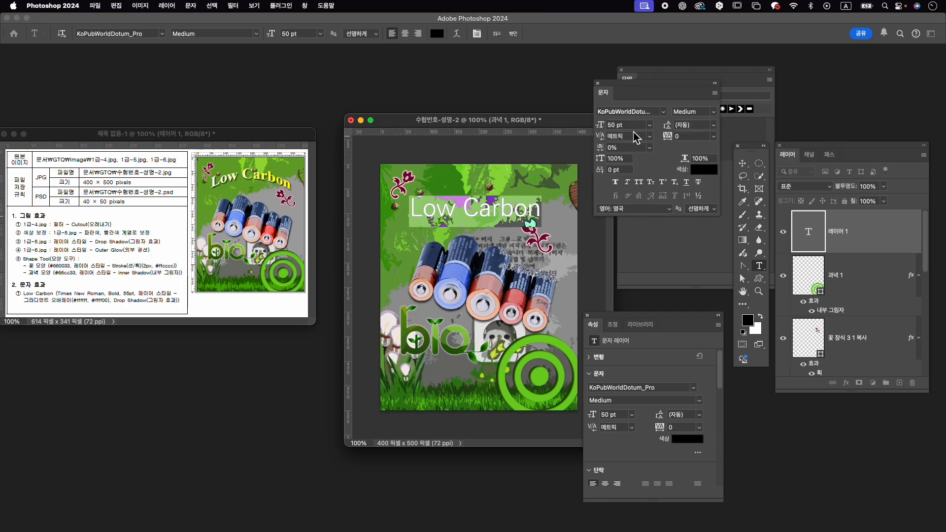
click(646, 112)
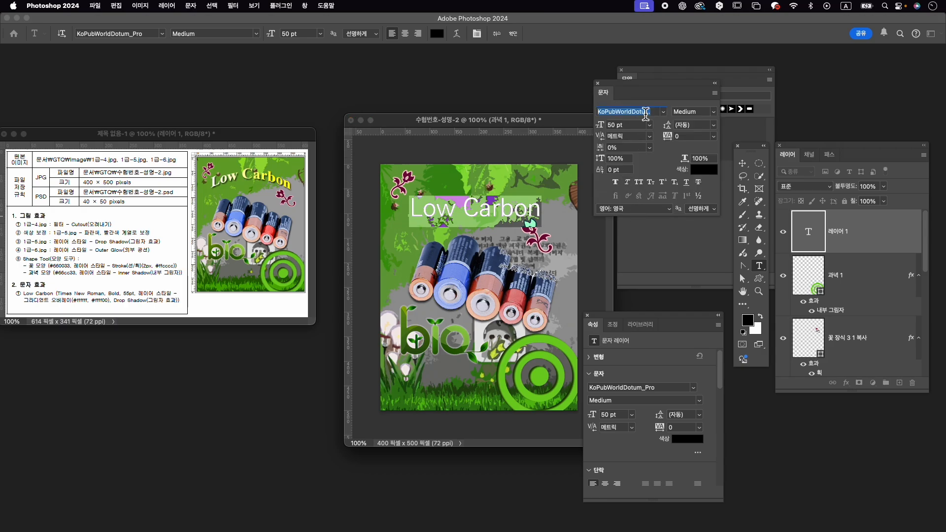
text(time)
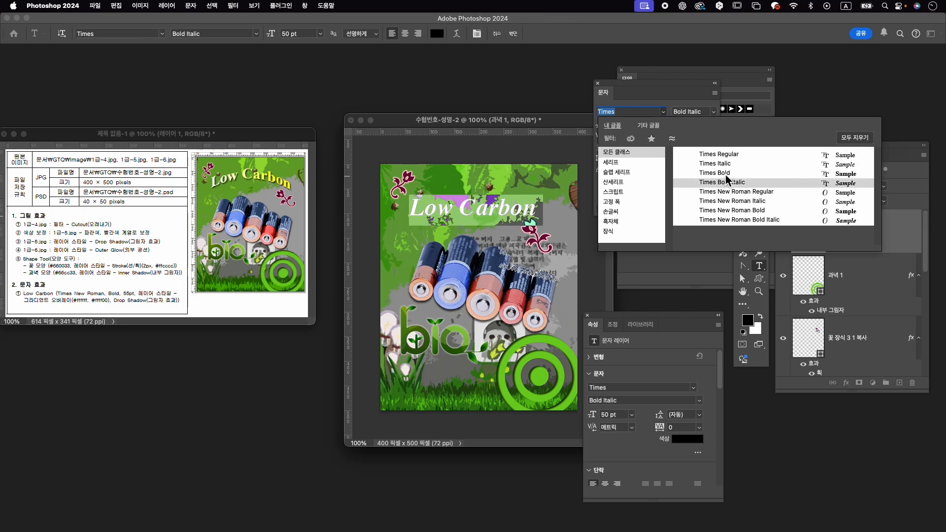
click(714, 164)
click(651, 112)
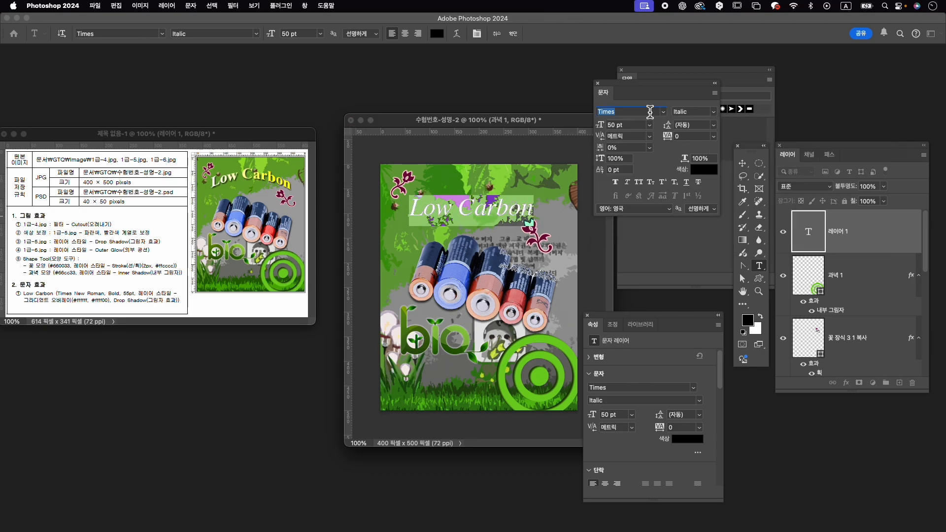
text(time)
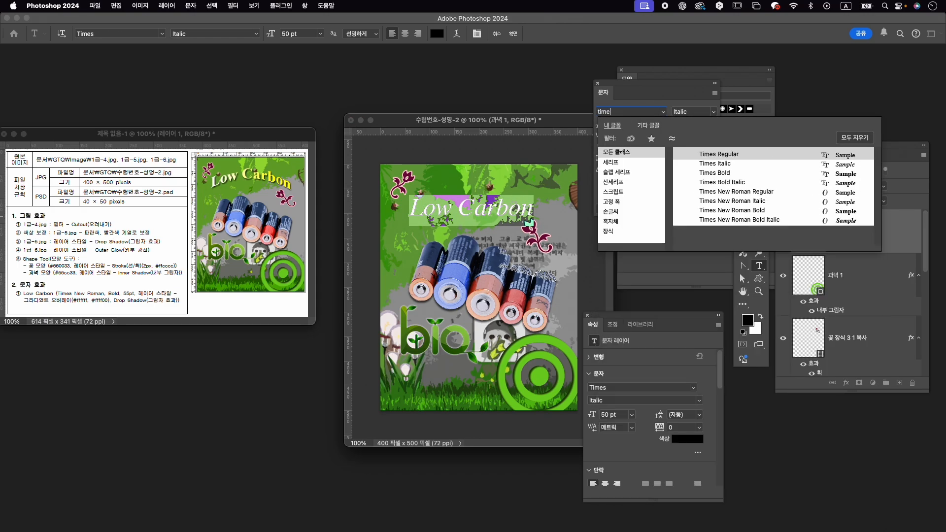
click(730, 211)
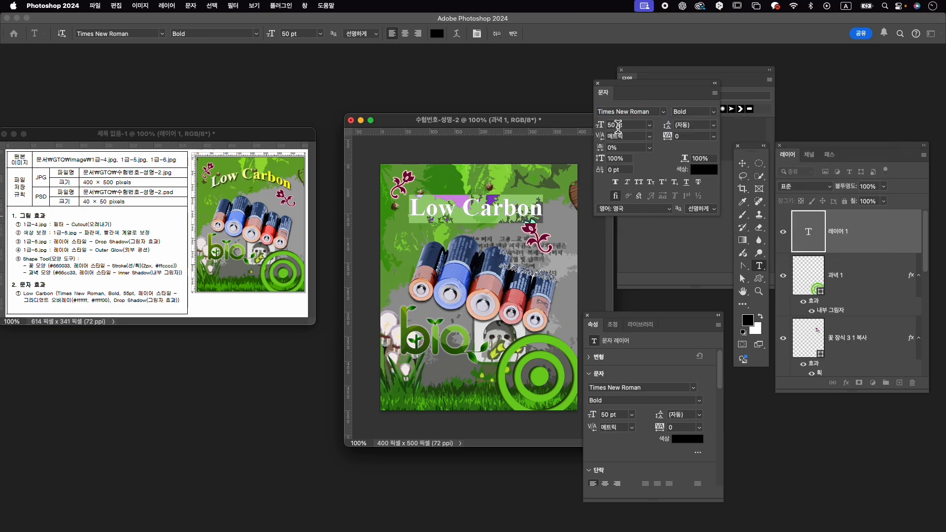
click(617, 124)
text(55)
key(Return)
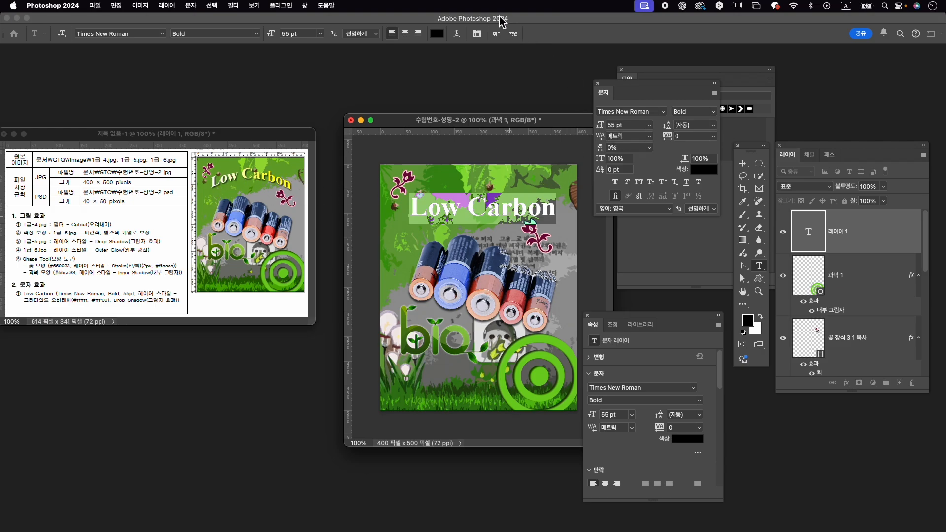
Warp the "Low Carbon" text with the horizontal Arch style at a +27% bend and commit the text.
click(458, 35)
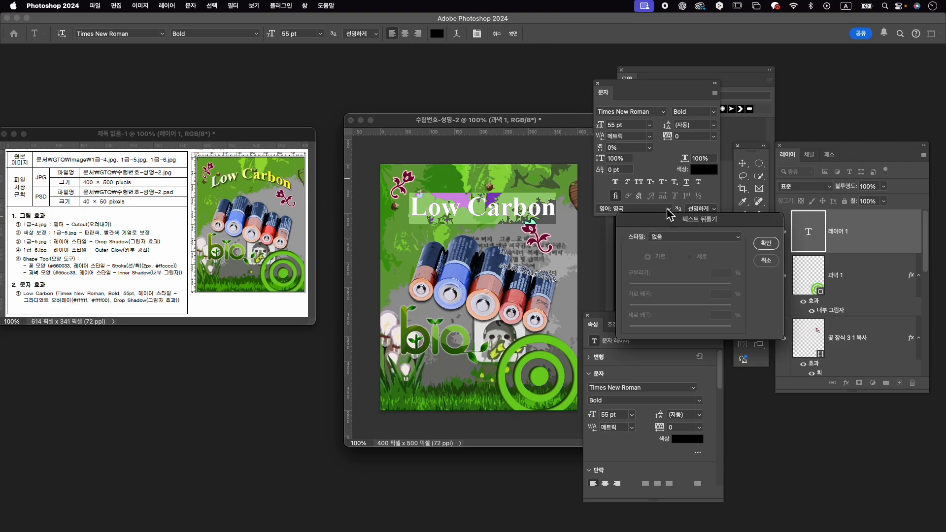
click(700, 237)
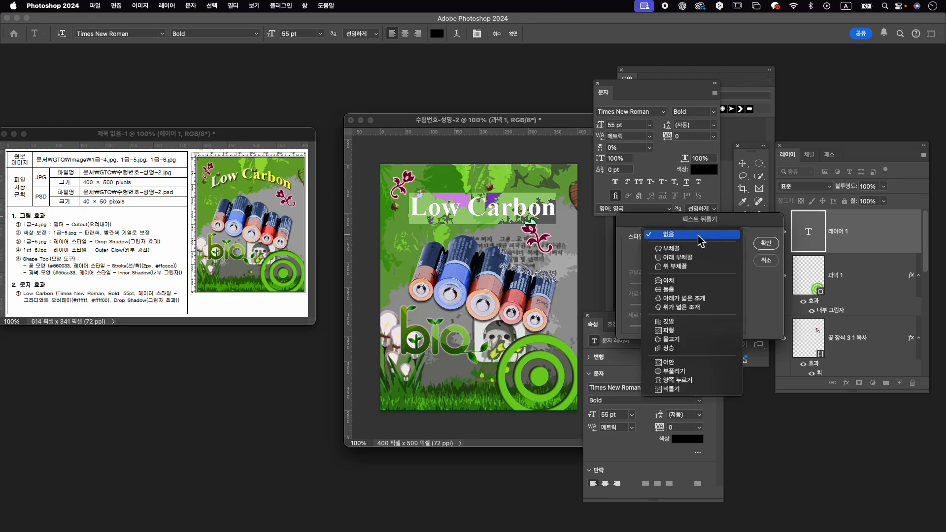
click(696, 283)
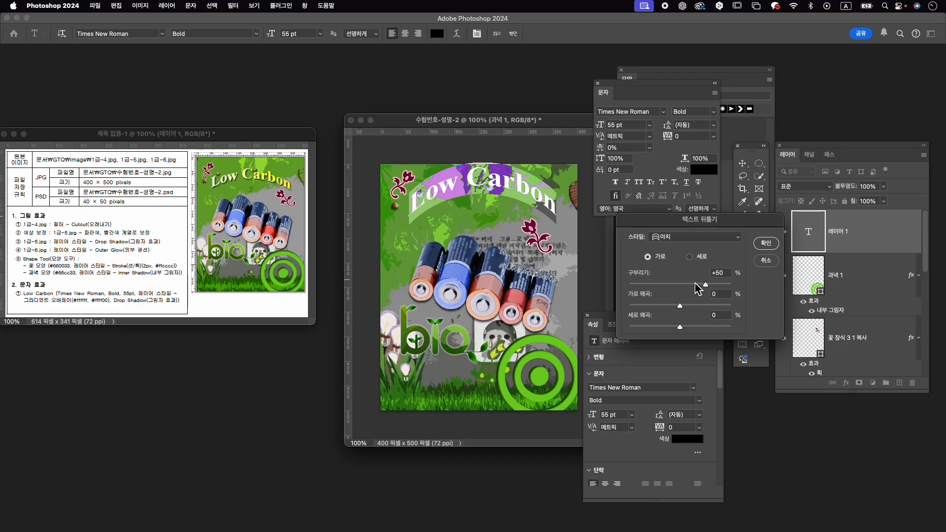
drag(706, 285, 694, 284)
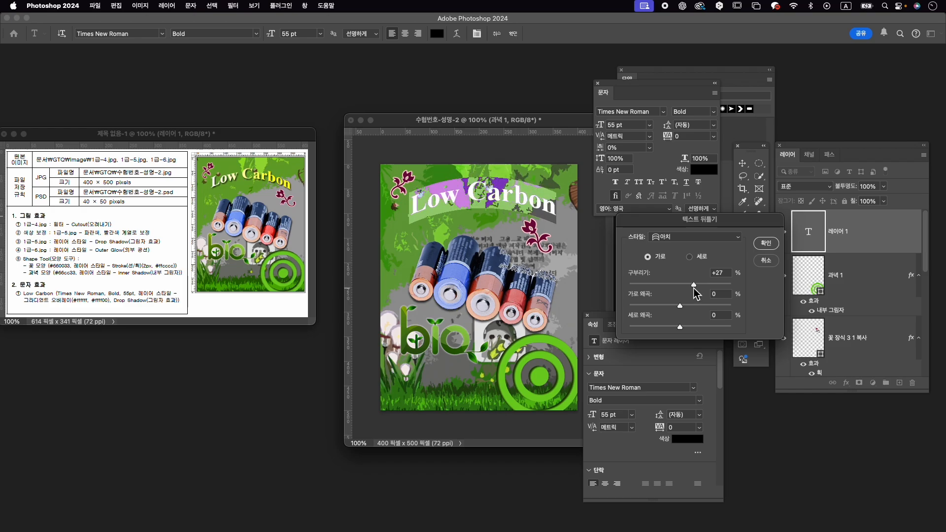
click(767, 245)
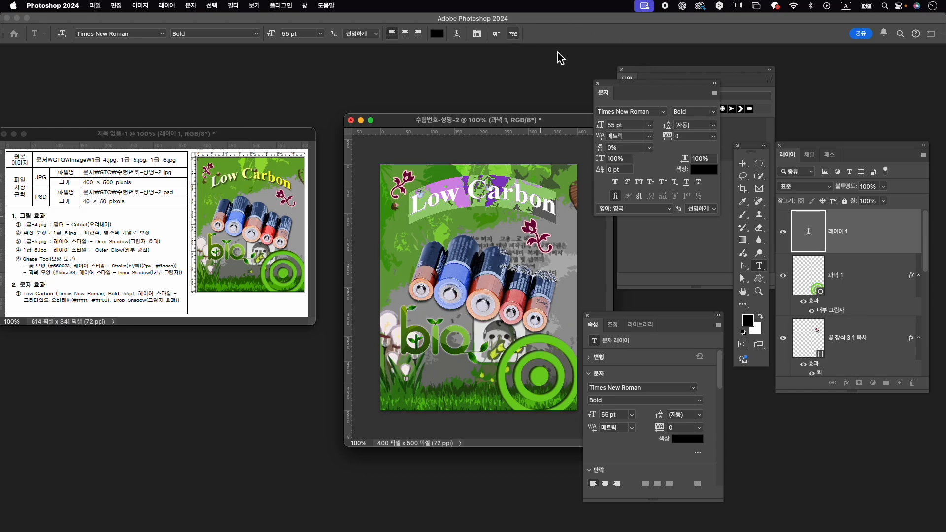
click(513, 33)
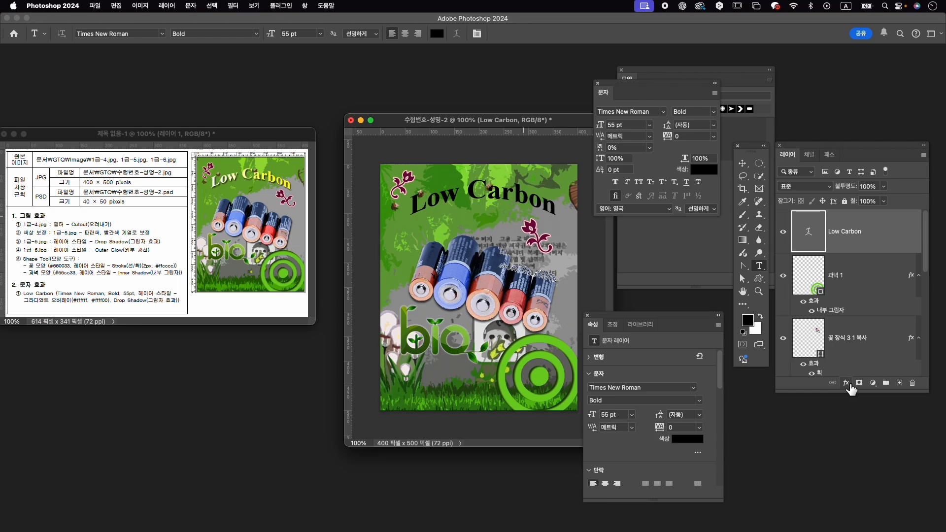
Add a Gradient Overlay to the "Low Carbon" text and set the gradient's starting color to #ffffff.
click(848, 384)
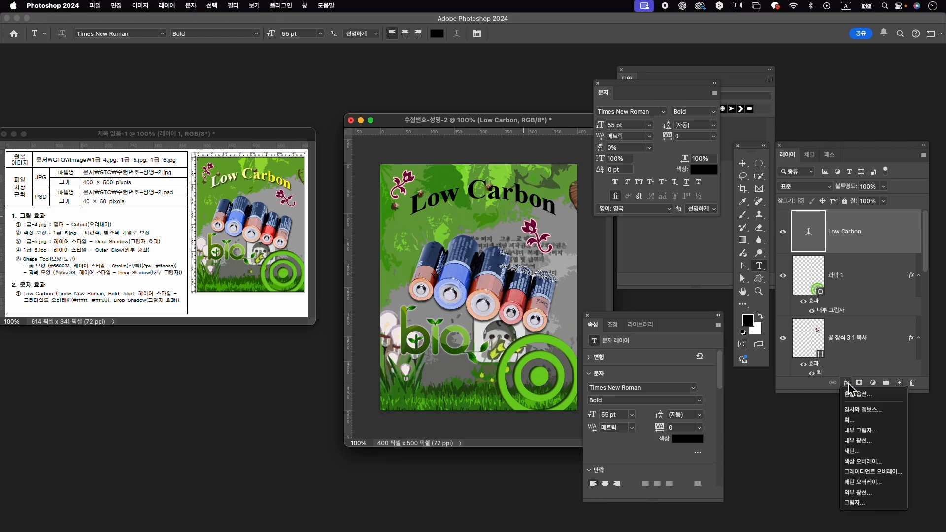
click(862, 470)
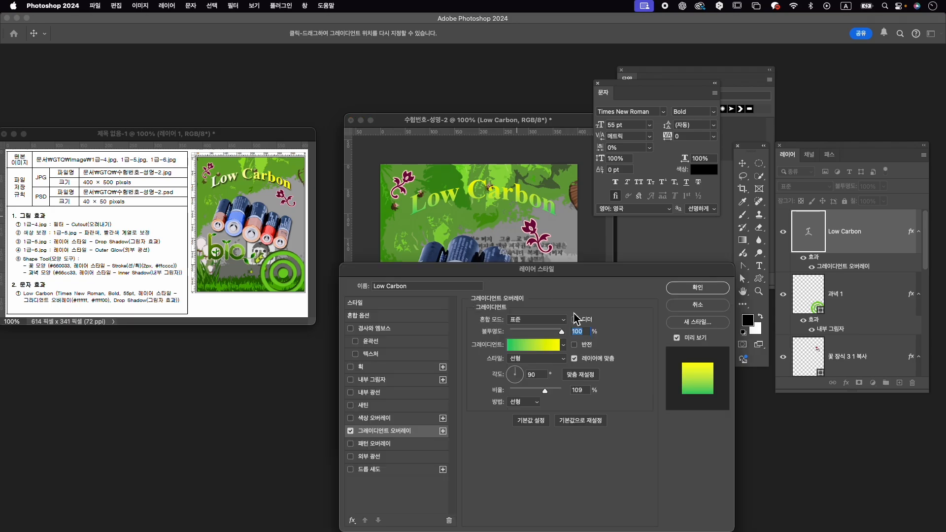
click(546, 346)
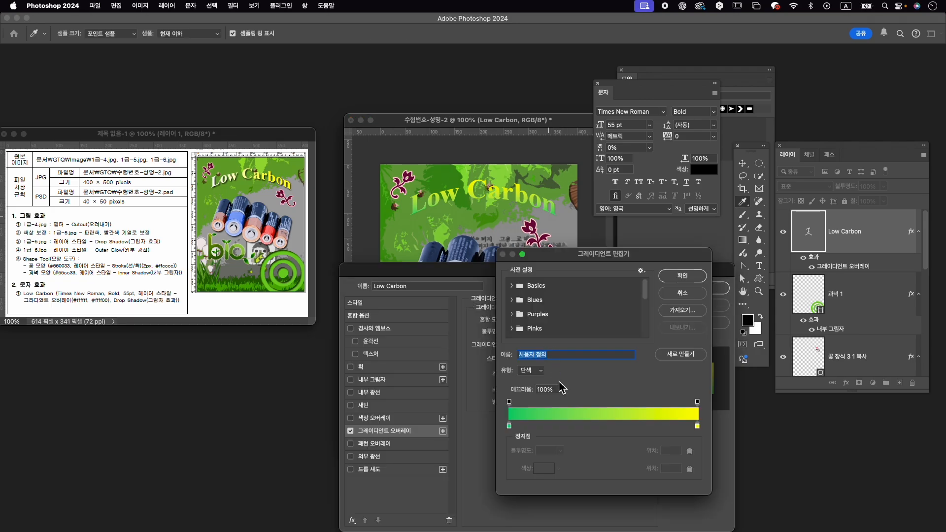
double_click(509, 426)
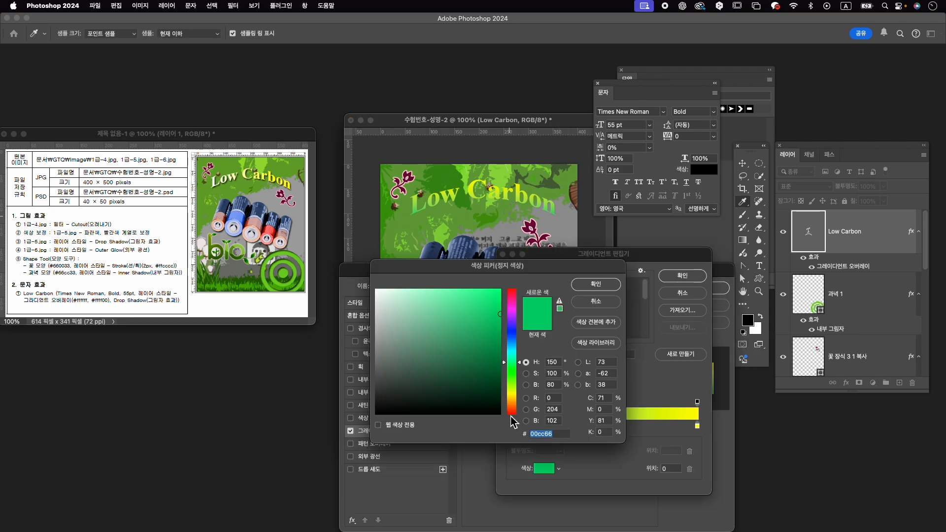
text(ffffff)
click(599, 281)
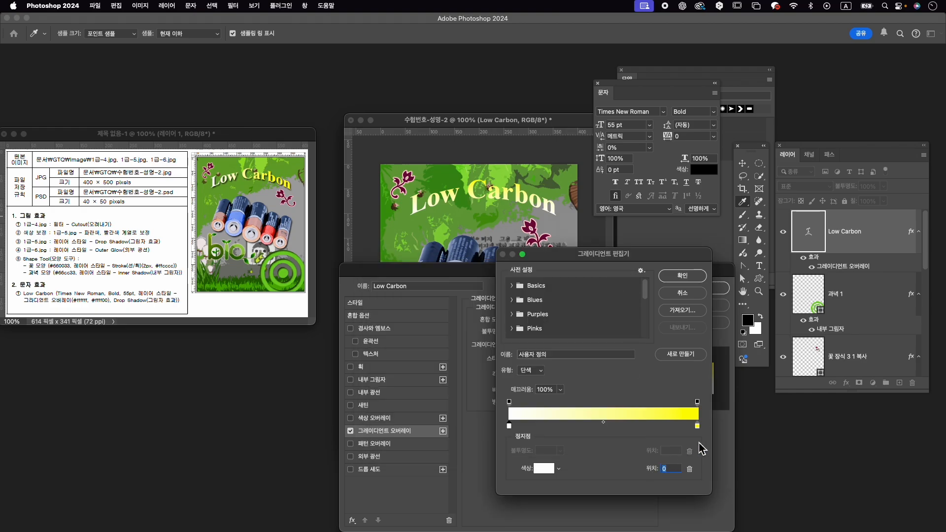
Set the end color of the text's overlay gradient to #ffff00 and accept the gradient.
double_click(697, 426)
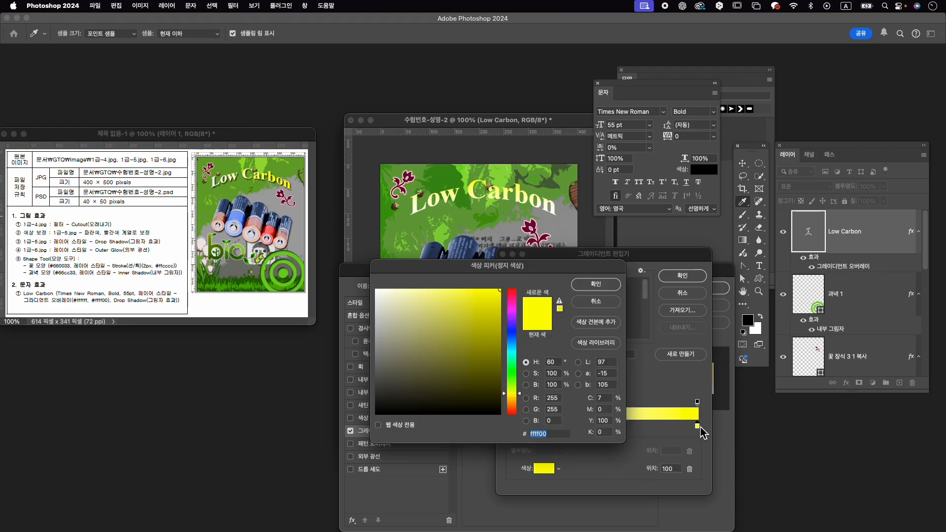
text(ffff)
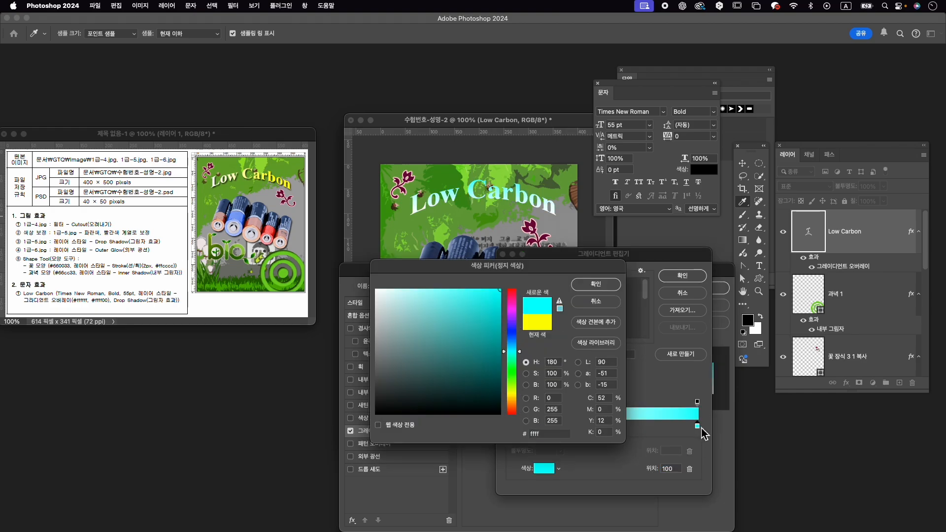
text(00)
key(Return)
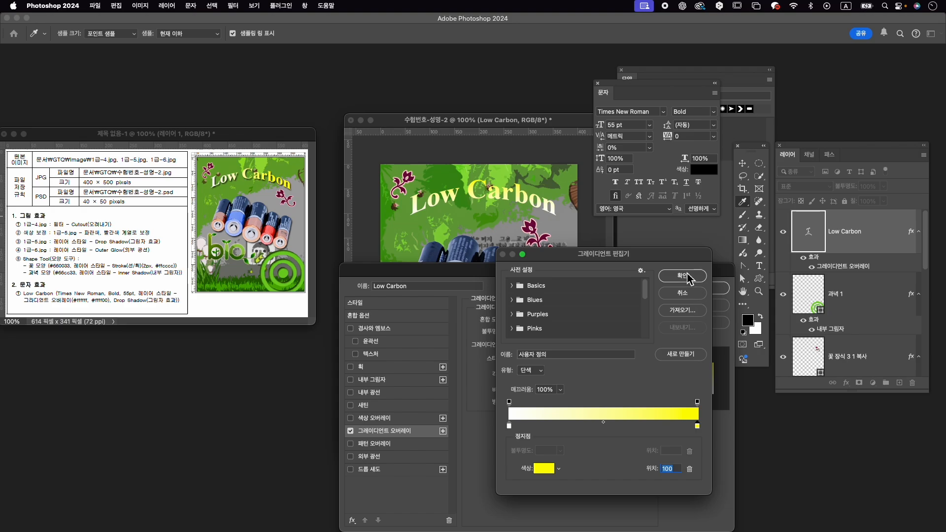
click(682, 276)
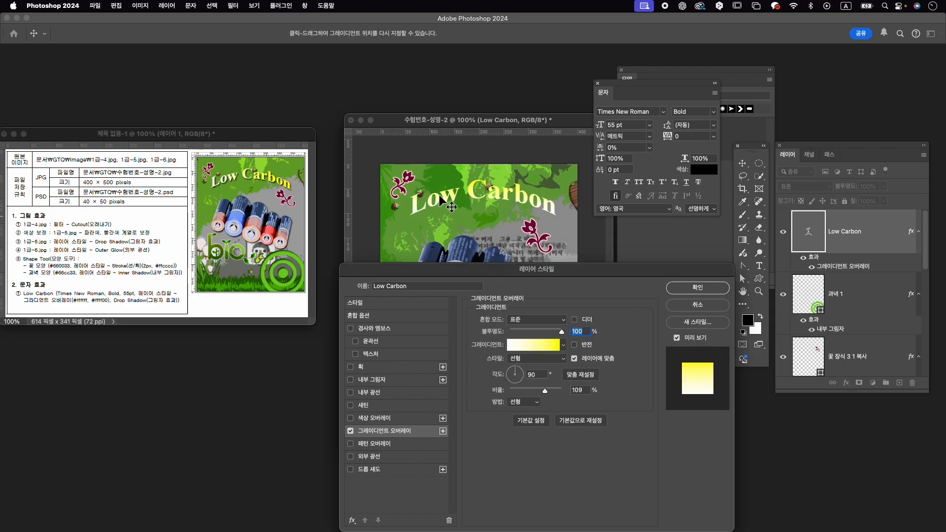
Set the overlay gradient's angle to 0° and add a Drop Shadow to the "Low Carbon" text.
click(523, 376)
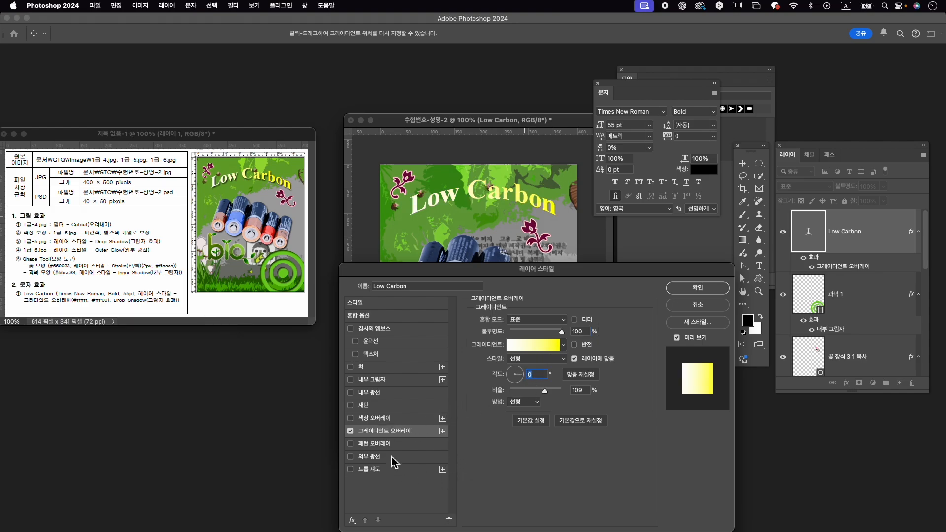
click(397, 470)
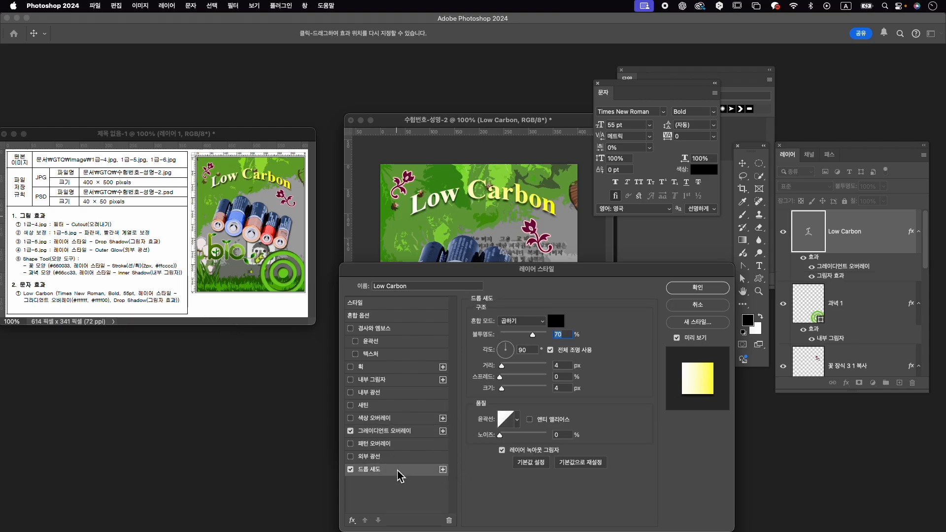
click(697, 288)
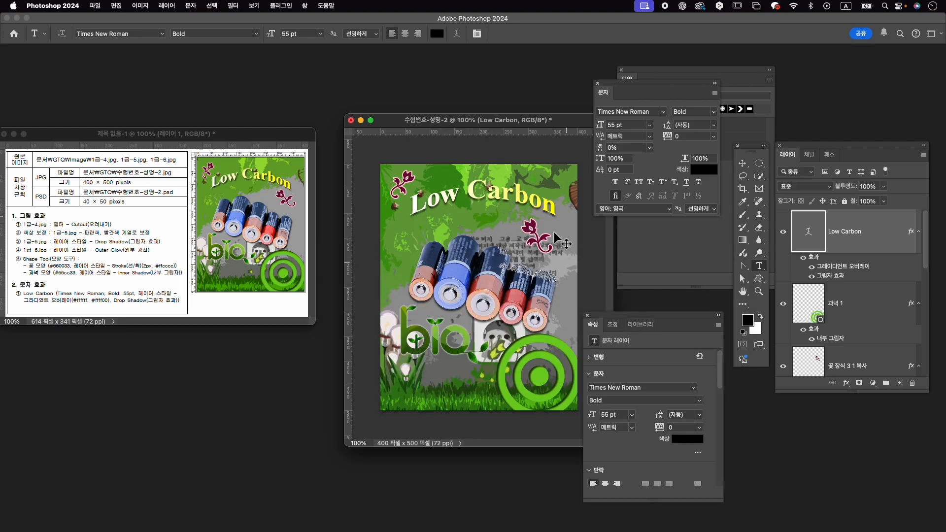
Shift the "Low Carbon" text slightly left and down to about X 202, Y 74 px.
key(super+t)
drag(528, 201, 525, 206)
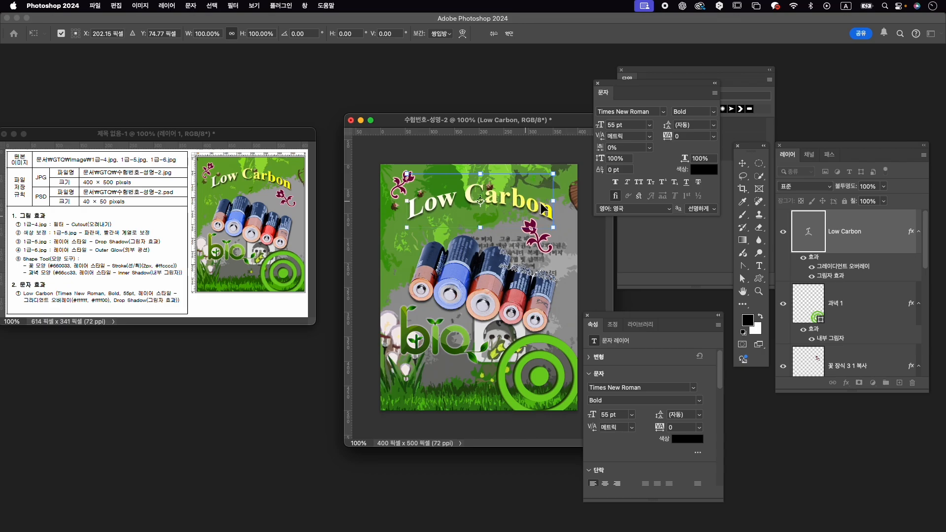
key(Up)
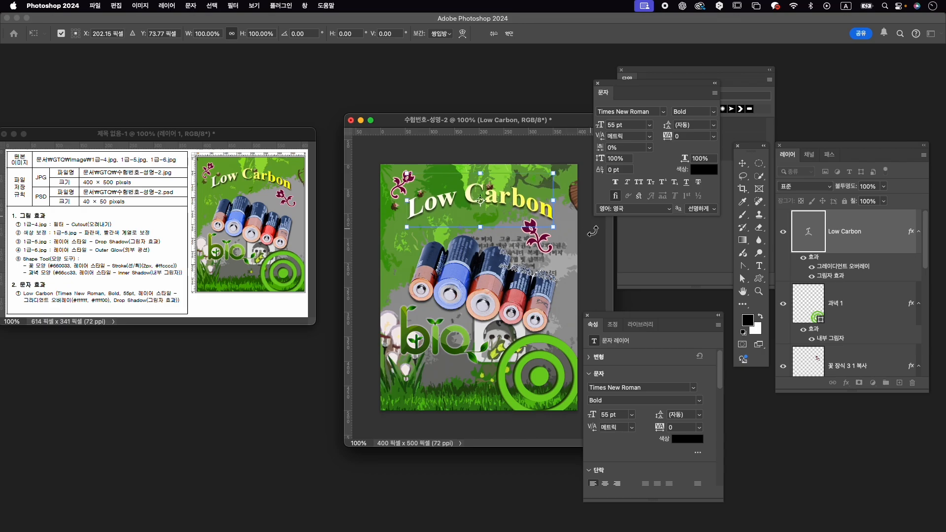
key(Return)
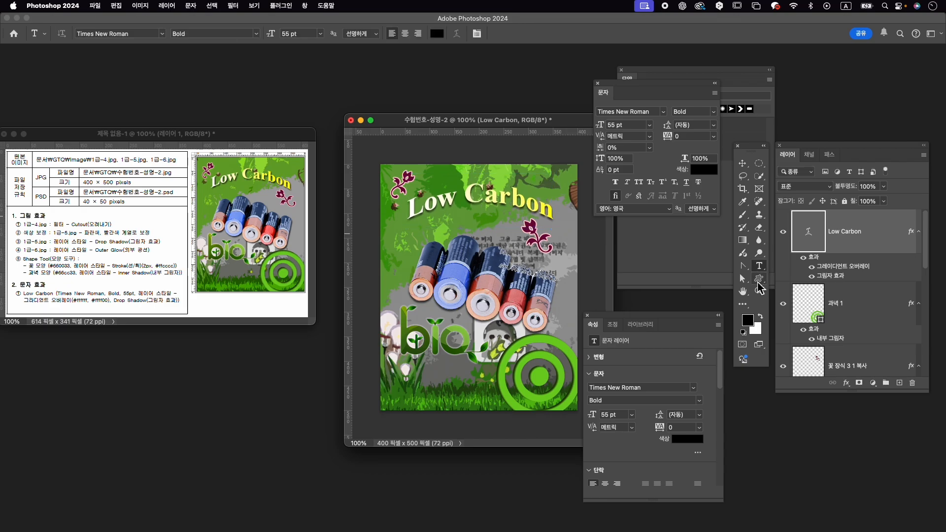
key(v)
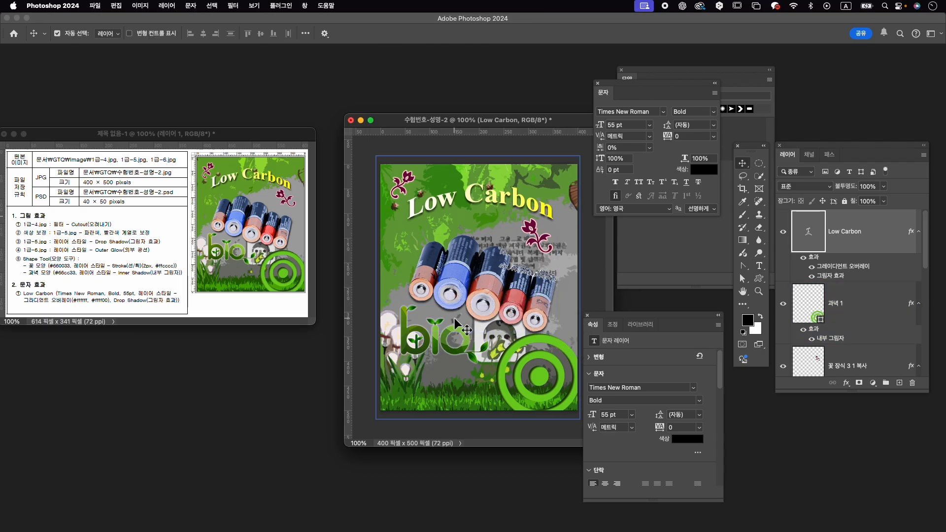
scroll(542, 291, up, 5)
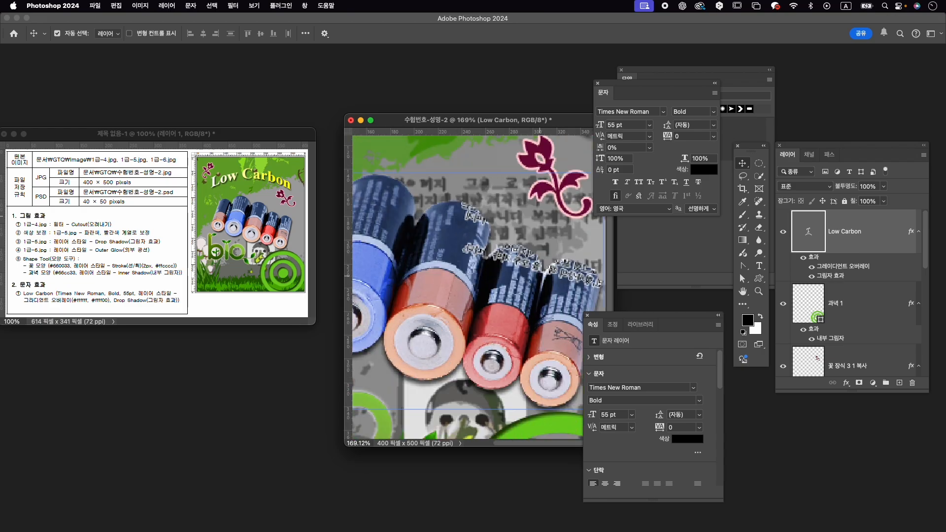
scroll(547, 284, up, 6)
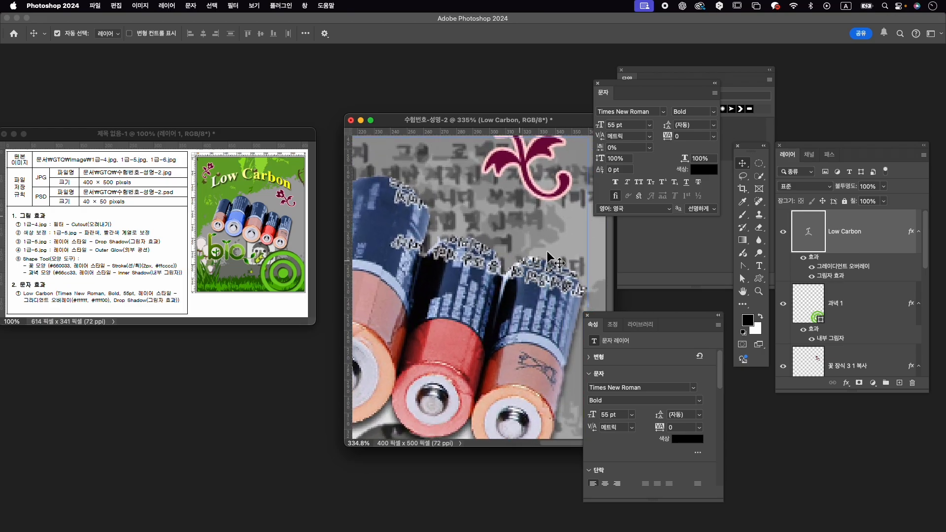
scroll(859, 263, down, 3)
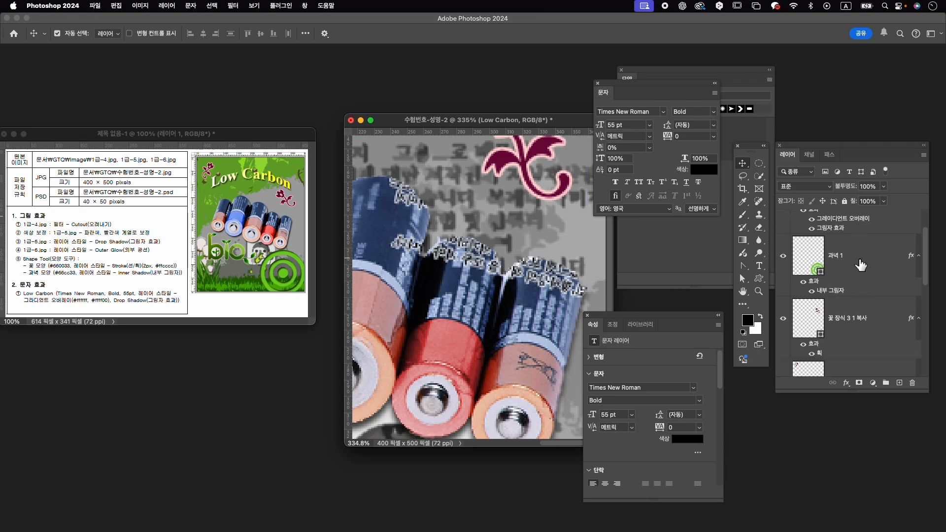
scroll(857, 283, down, 6)
scroll(857, 302, down, 4)
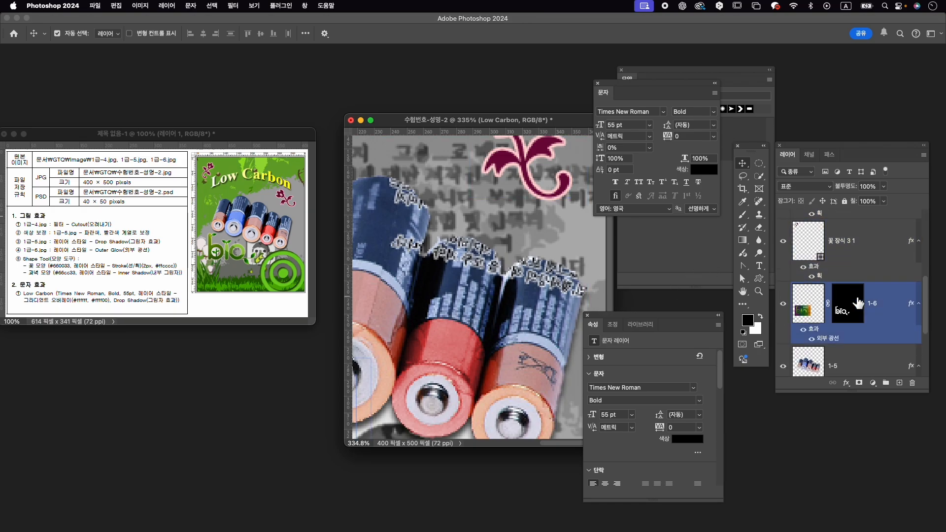
click(859, 318)
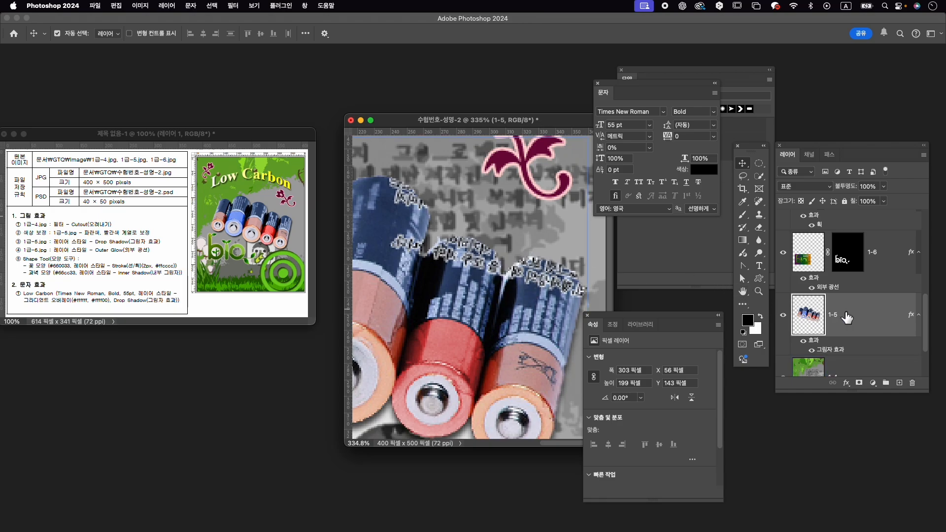
key(e)
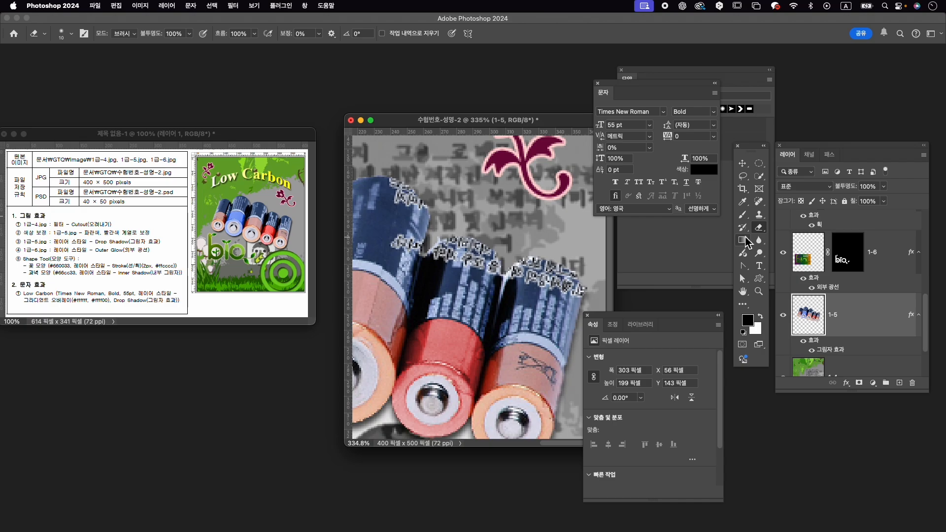
key(bracketleft)
key(bracketleft)
key(bracketleft)
key(bracketleft)
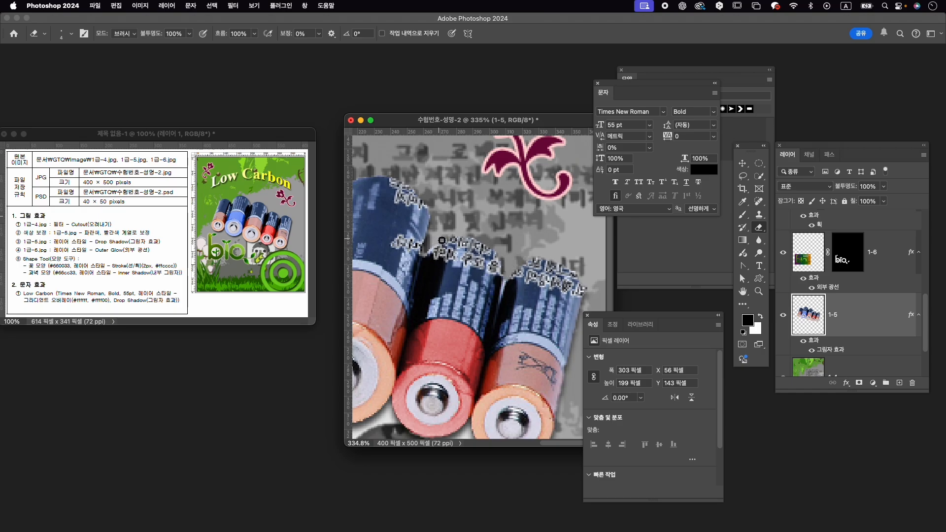
scroll(473, 257, down, 10)
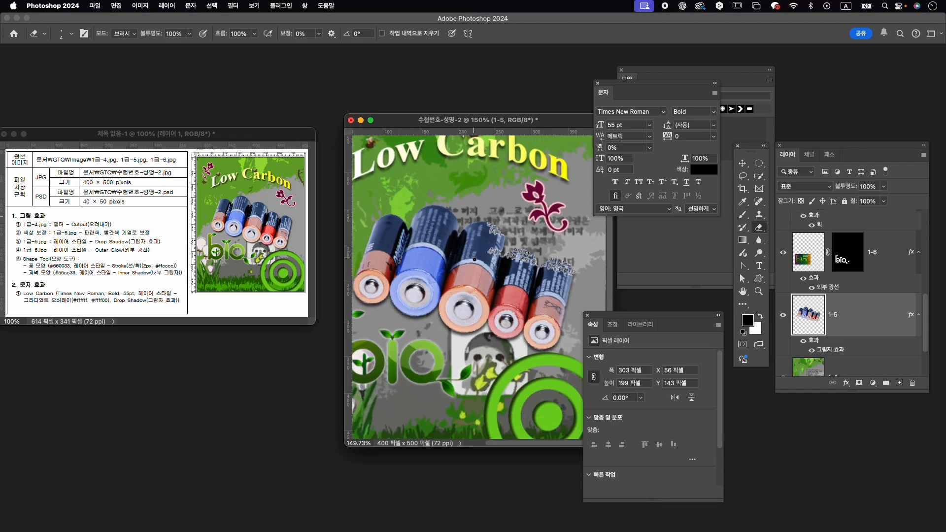
key(v)
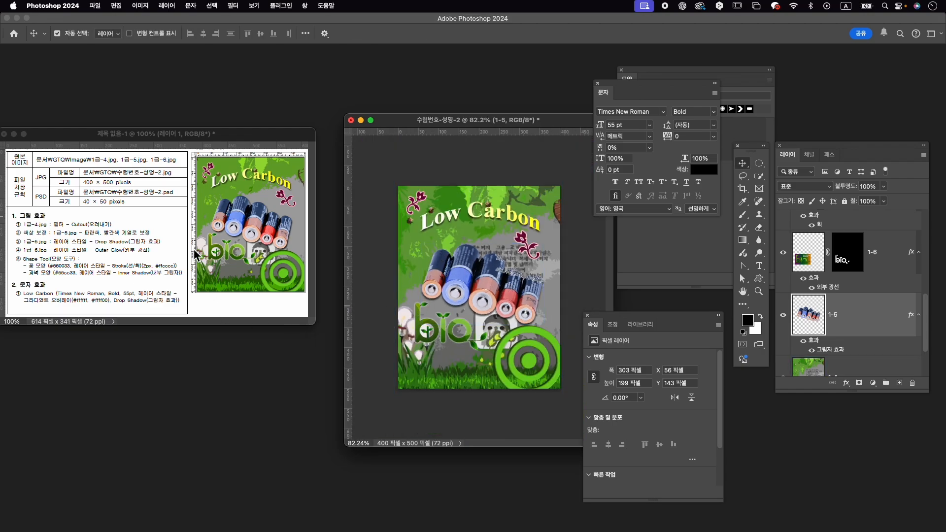
Export the composition as the JPG file 수험번호-성명-2.jpg in the GTQ folder.
click(95, 6)
mouse_move(145, 166)
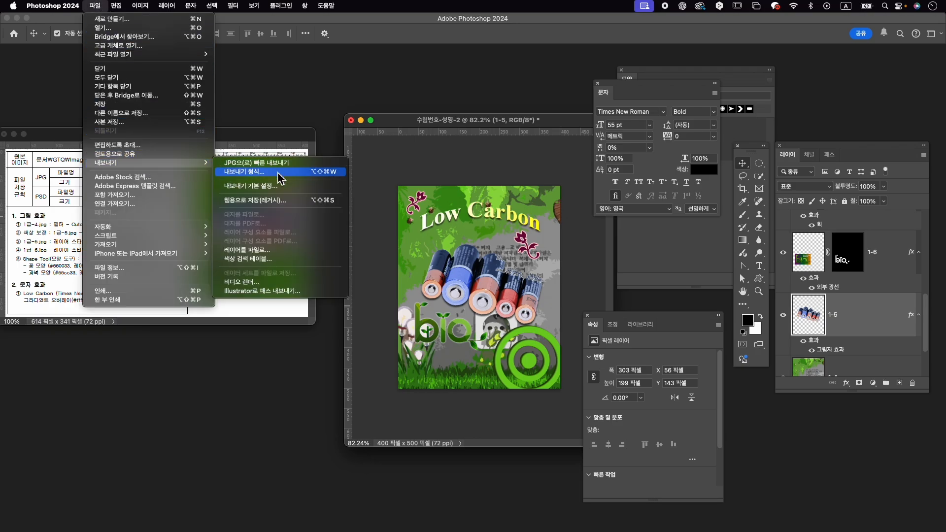
click(289, 163)
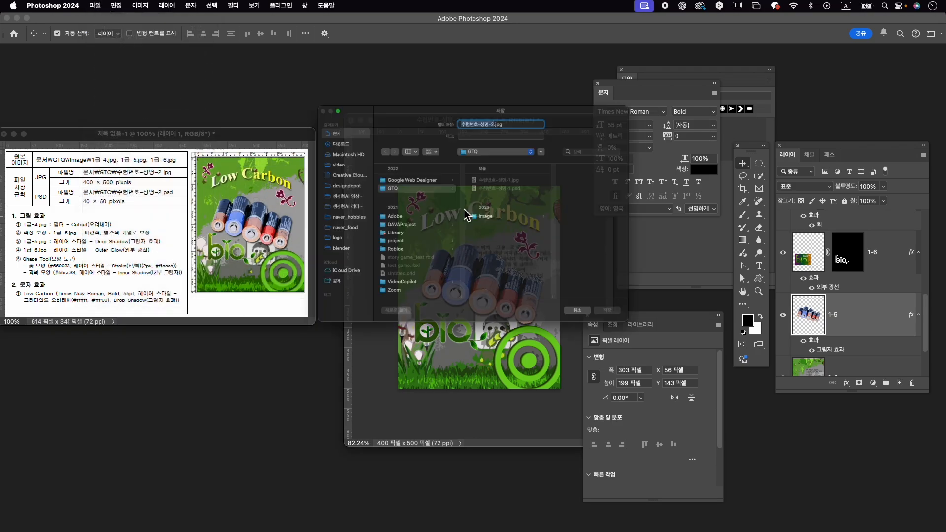
click(504, 96)
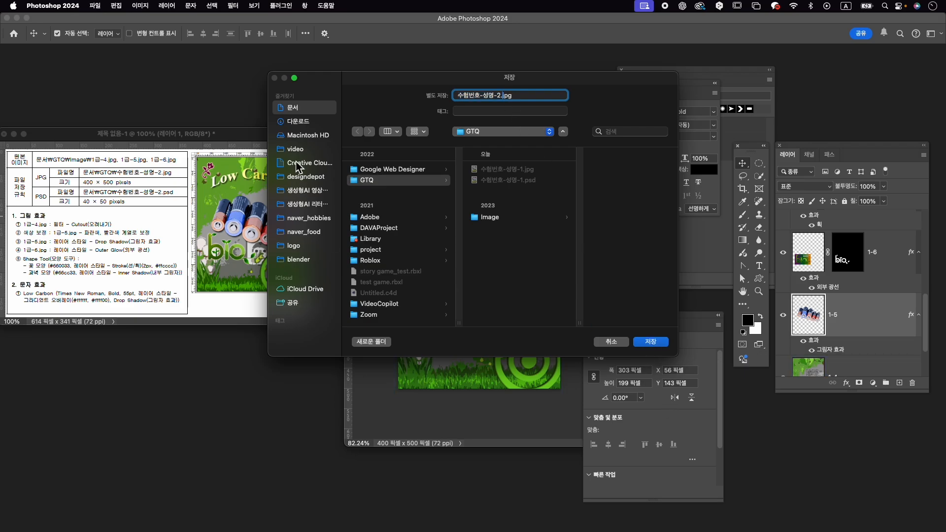
click(659, 343)
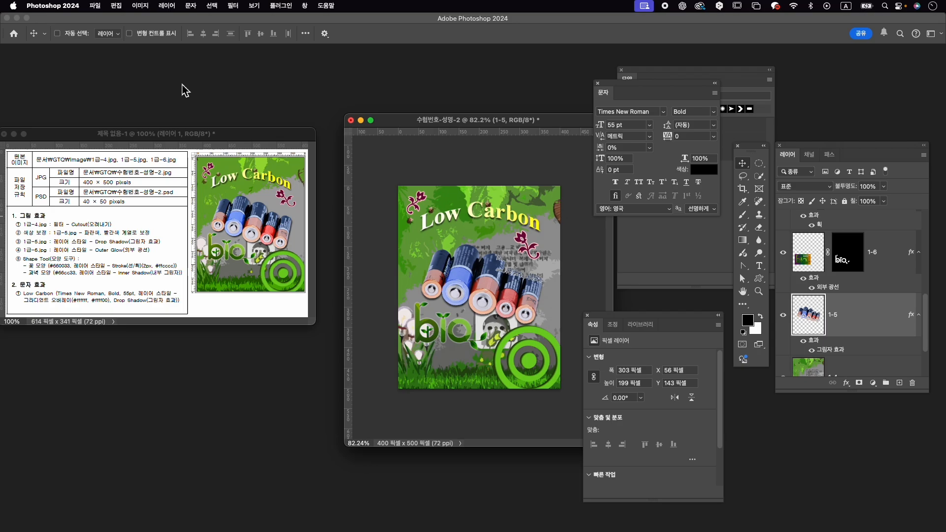
Resize the composition to 40 × 50 pixels.
key(super+alt+i)
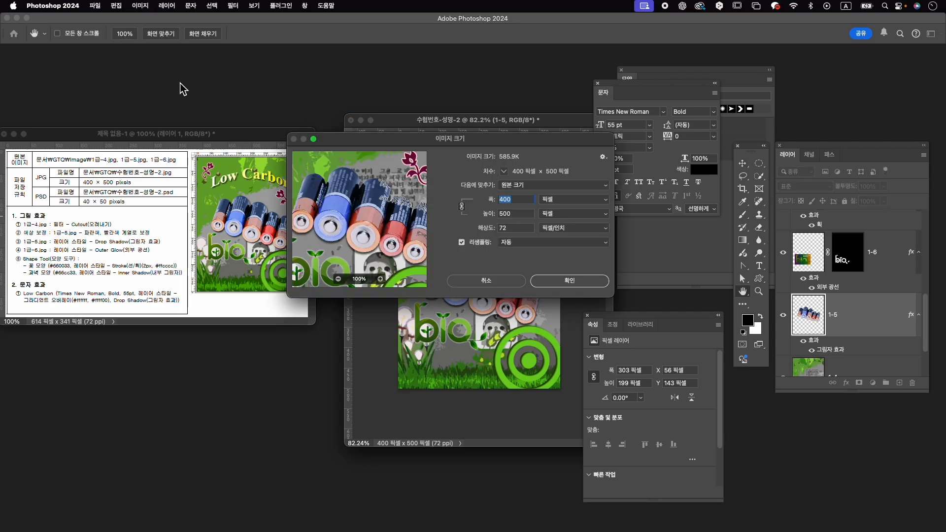
text(40)
key(Return)
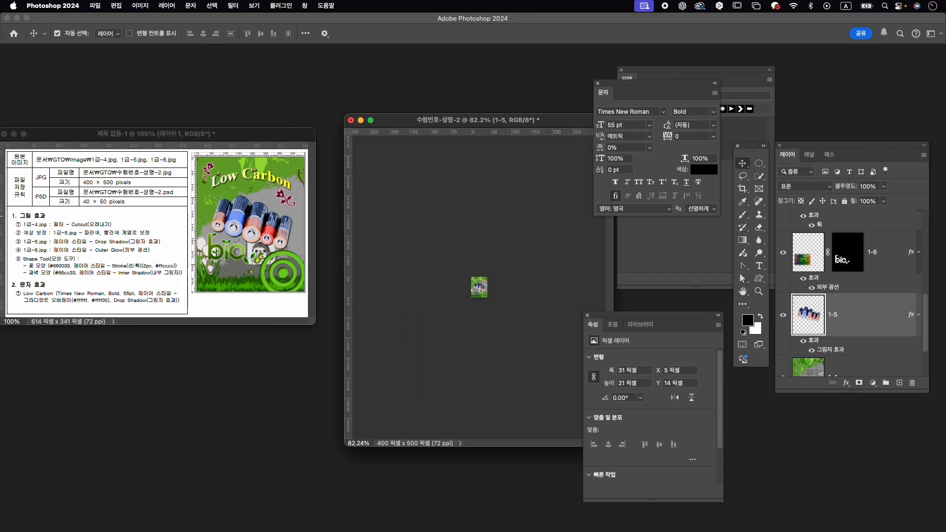
Save the reduced composition as 수험번호-성명-2.psd in Photoshop format in the GTQ folder.
click(100, 5)
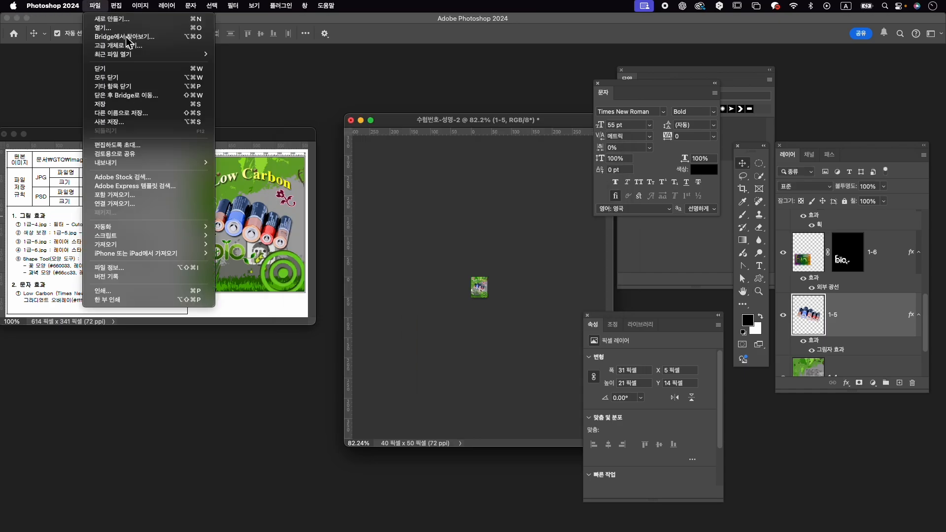
click(120, 105)
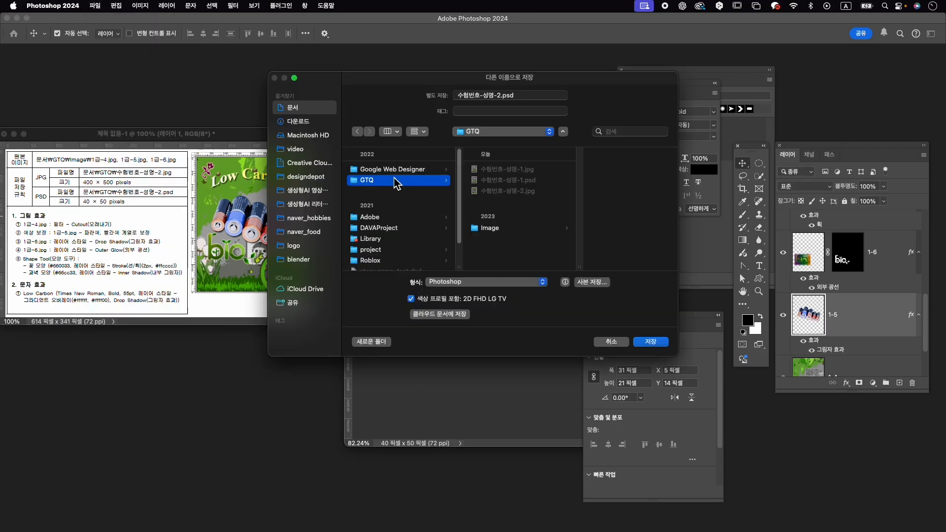
drag(511, 82, 515, 139)
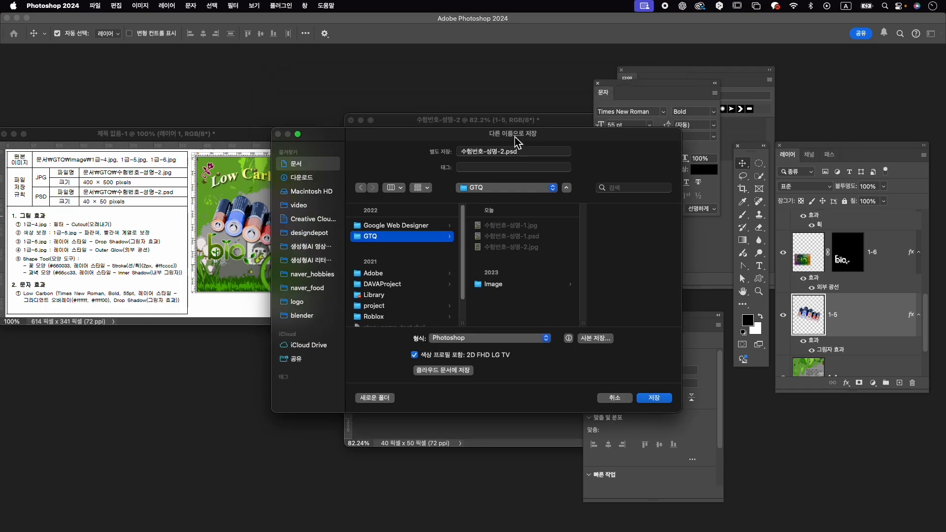
click(655, 399)
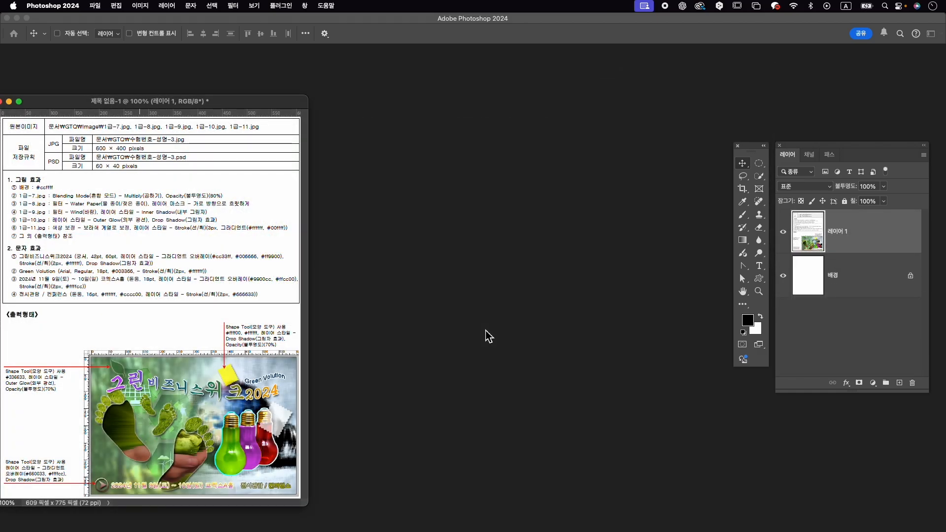
Create a 600 × 400 pixel, 72 ppi RGB document named 수험번호-성명-3 and place its enlarged window beside the exam sheet.
key(super+n)
key(Caps_Lock)
text(숳)
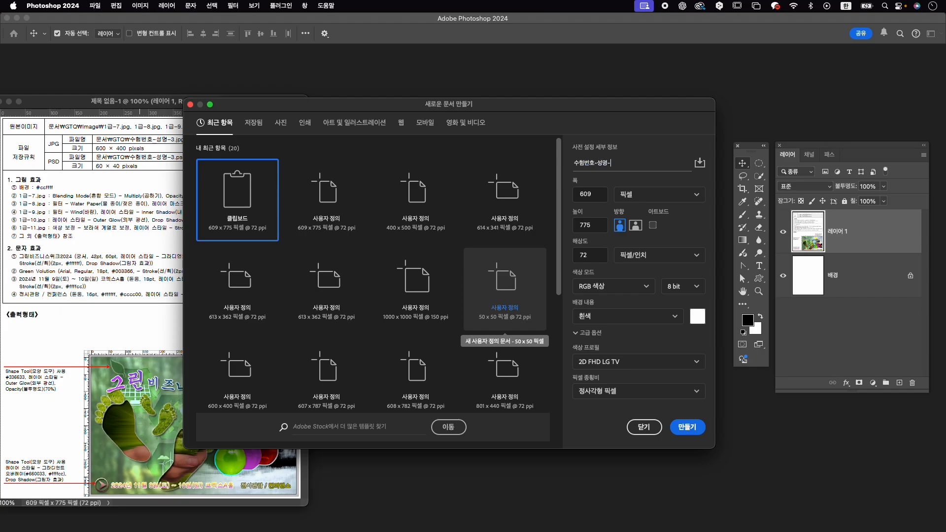
key(Tab)
key(Tab)
key(Tab)
text(4)
click(694, 429)
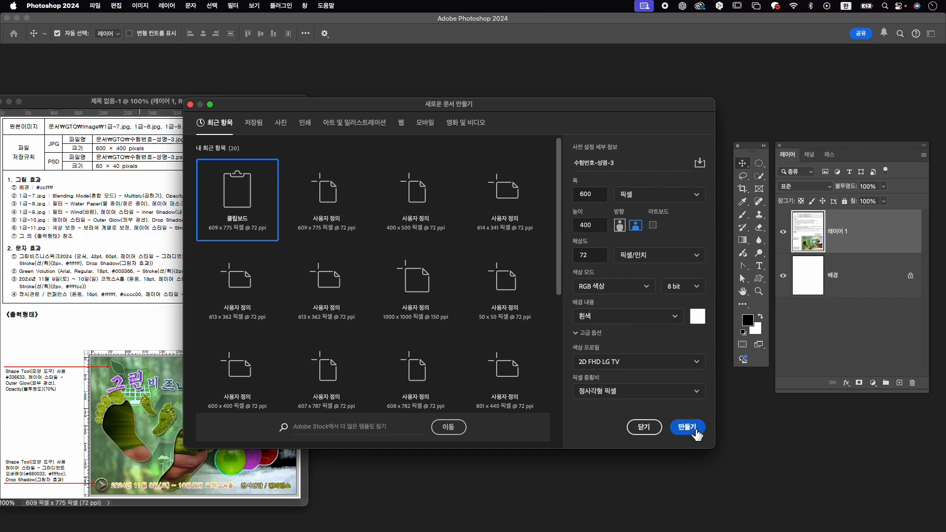
click(695, 428)
drag(190, 68, 499, 144)
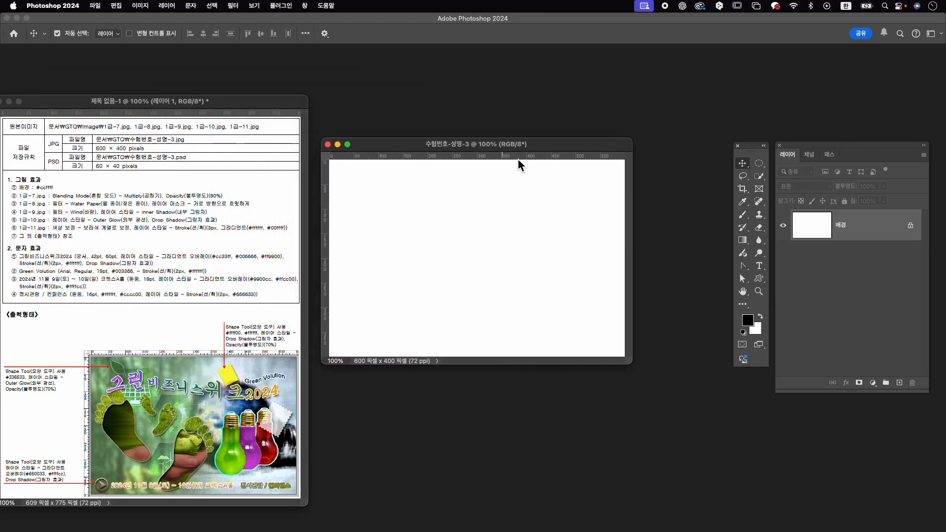
drag(637, 364, 649, 393)
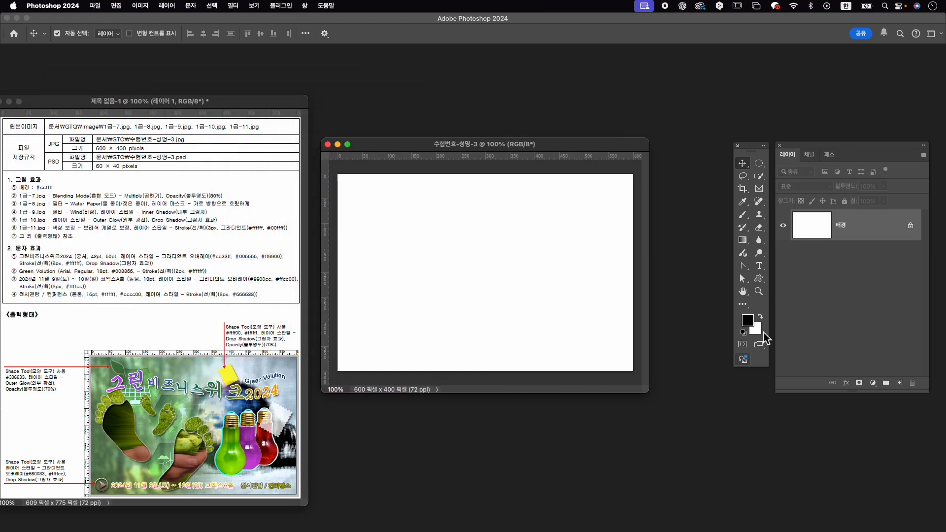
Set the background color to #ccffff and fill the Background layer with it in Normal mode at 100% opacity.
click(758, 329)
text(ccffff)
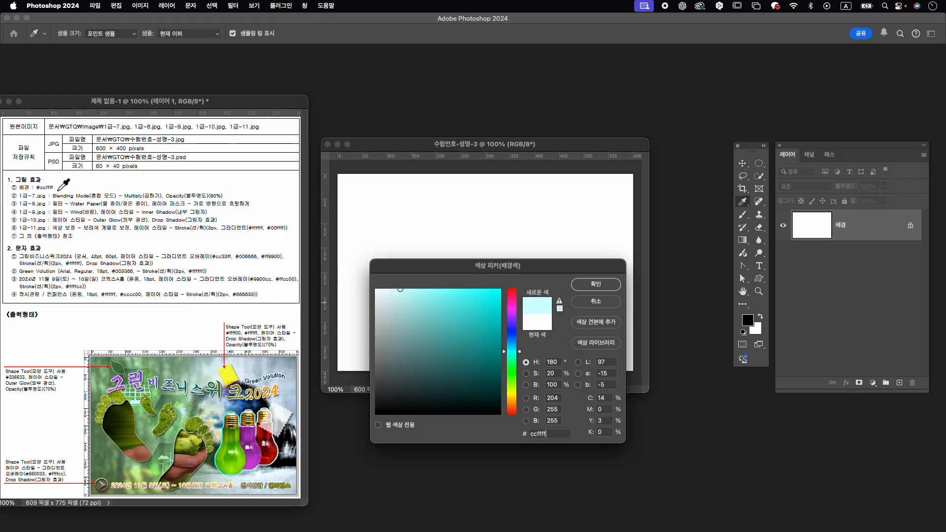
key(Return)
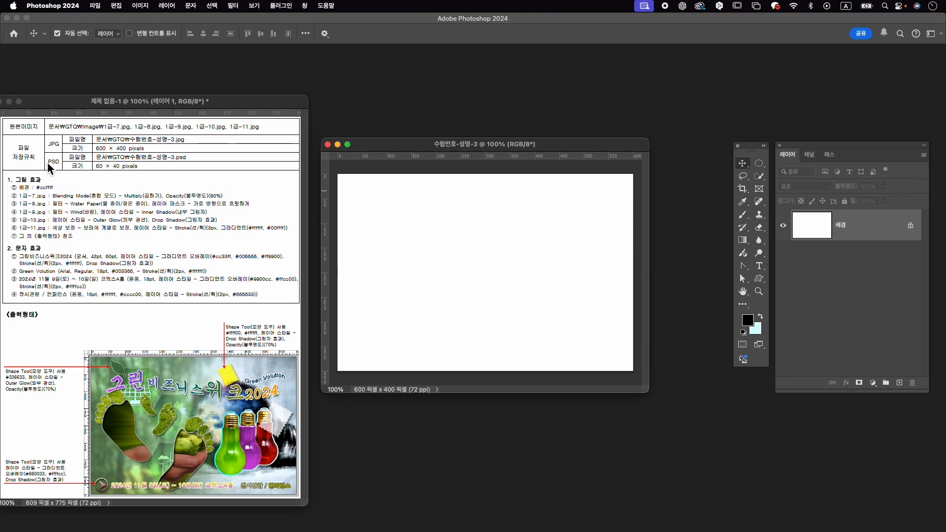
click(115, 6)
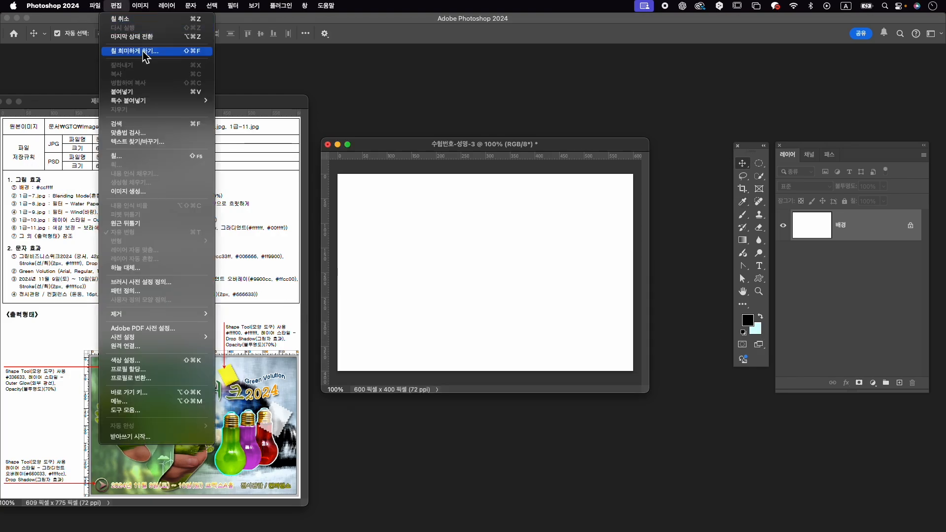
click(174, 161)
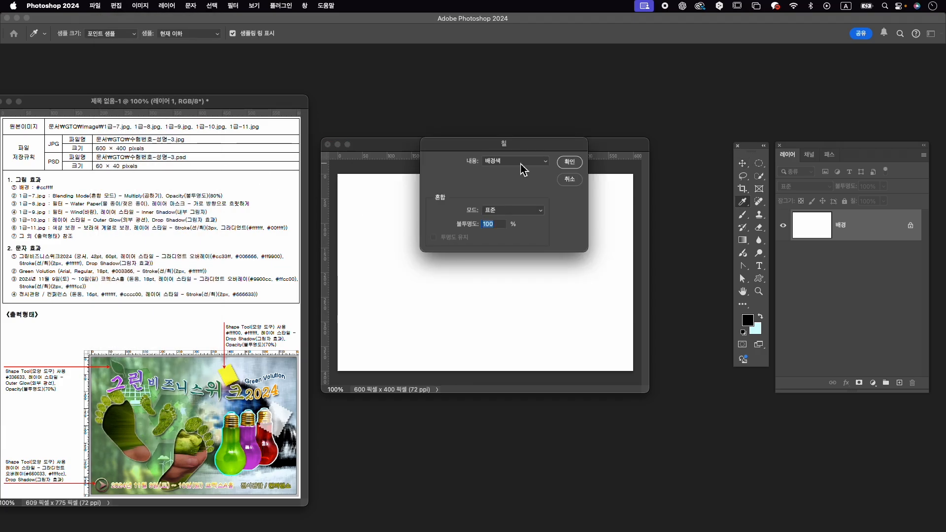
drag(547, 145, 543, 190)
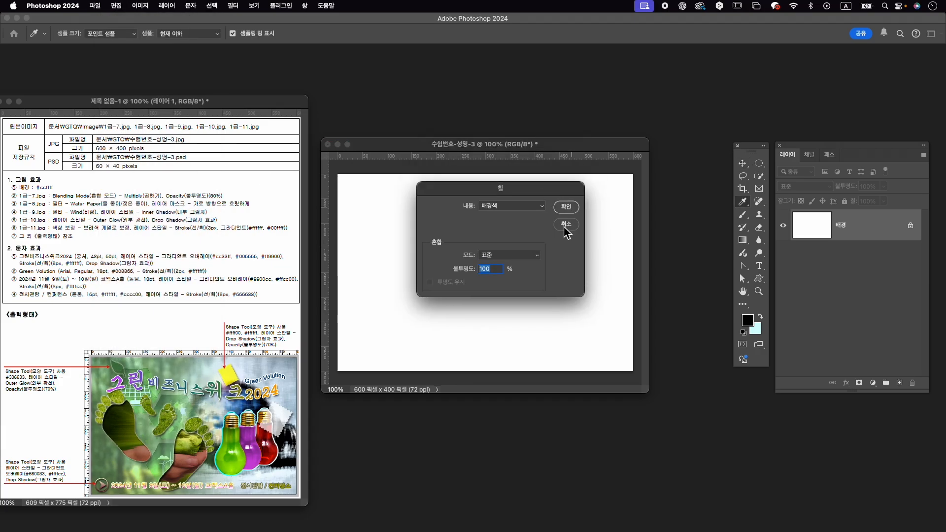
click(568, 207)
key(v)
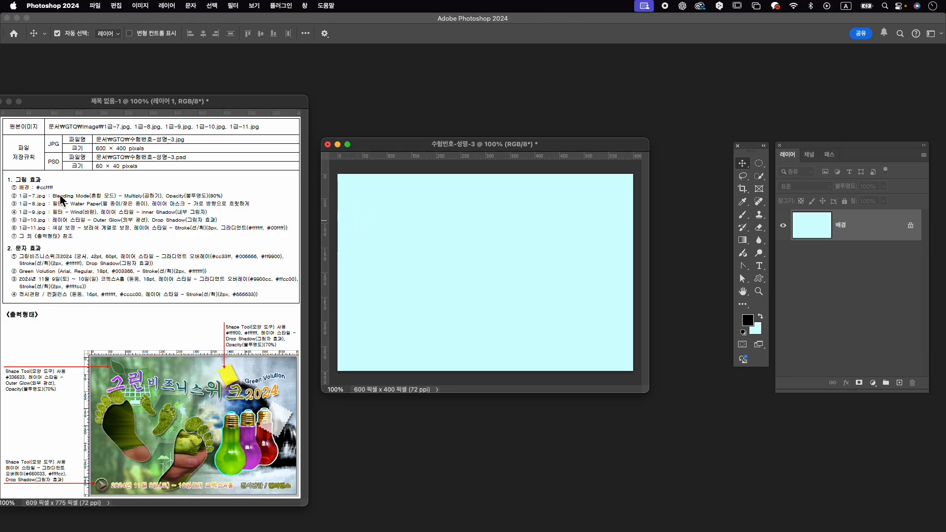
Open 1급-7.jpg from the Image folder inside GTQ.
key(super+o)
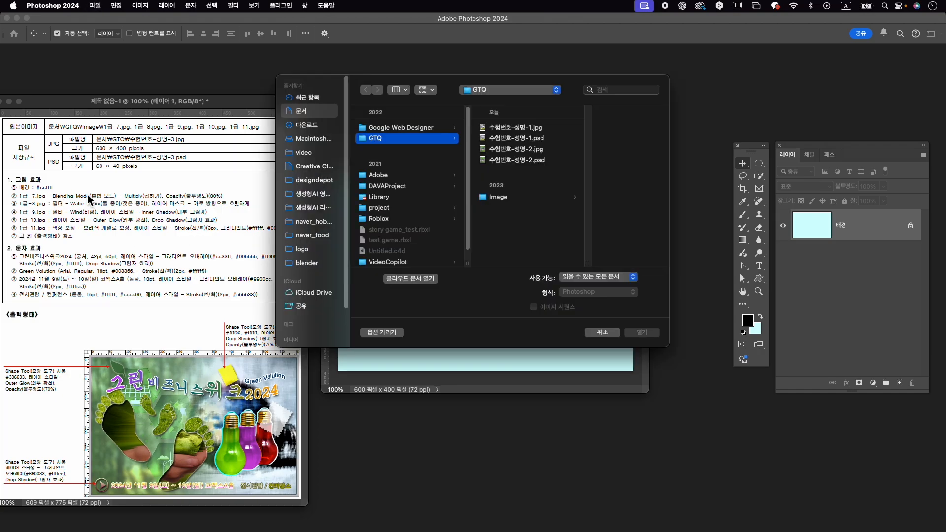
click(507, 197)
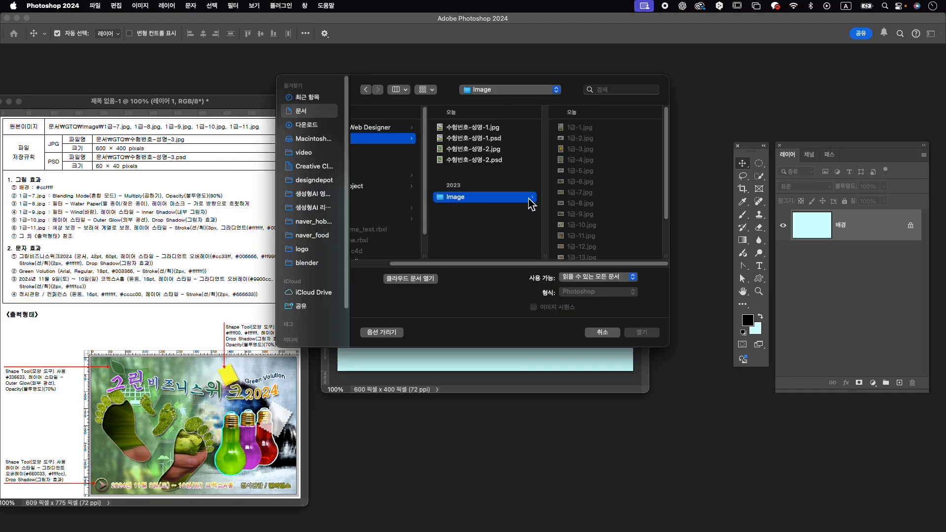
click(604, 196)
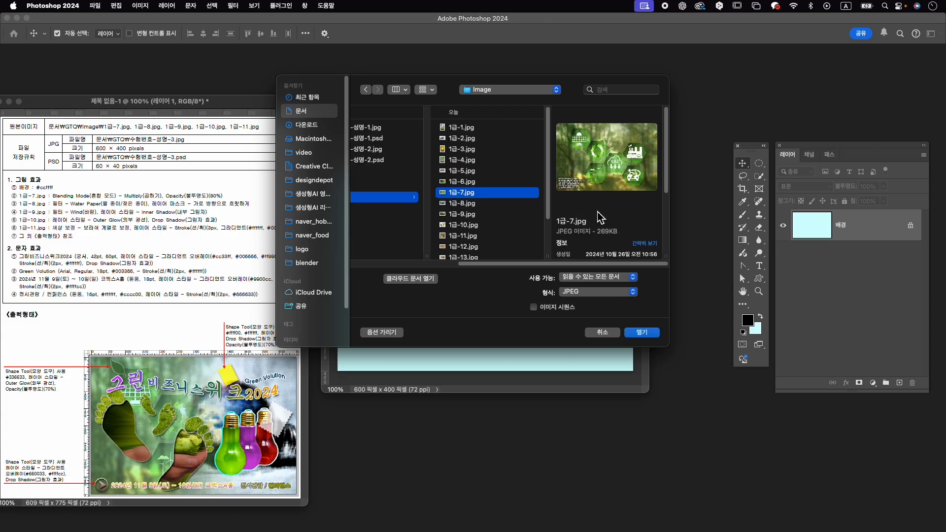
click(639, 337)
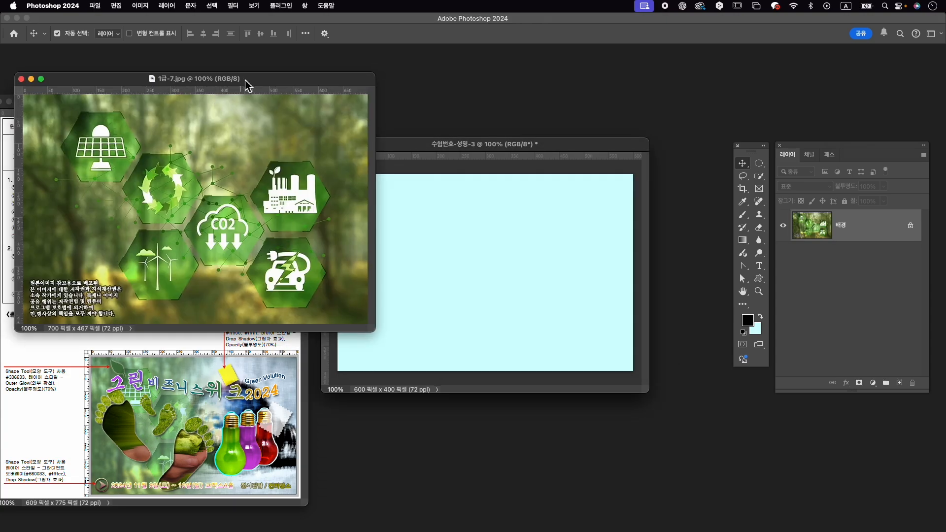
Copy the 1급-7.jpg image into the 수험번호-성명-3 document and name its layer 1-7.
drag(247, 84, 284, 91)
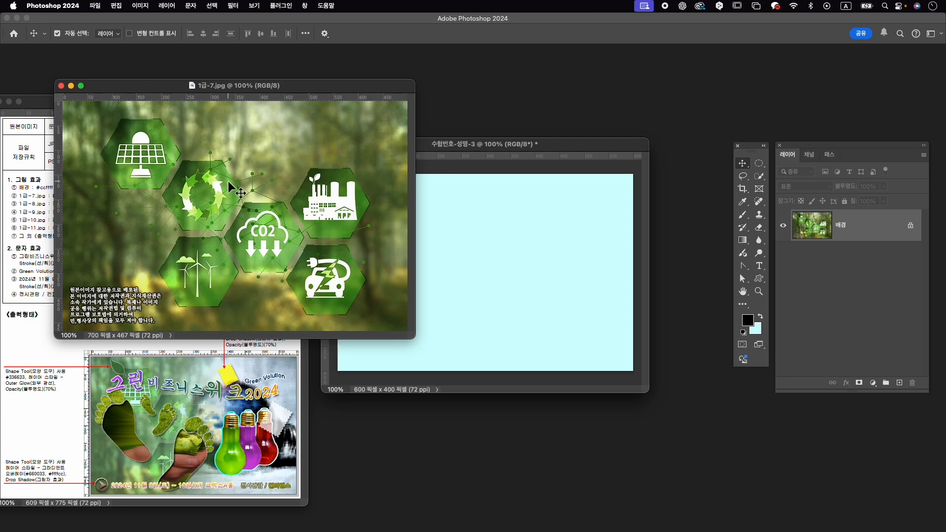
drag(472, 270, 485, 258)
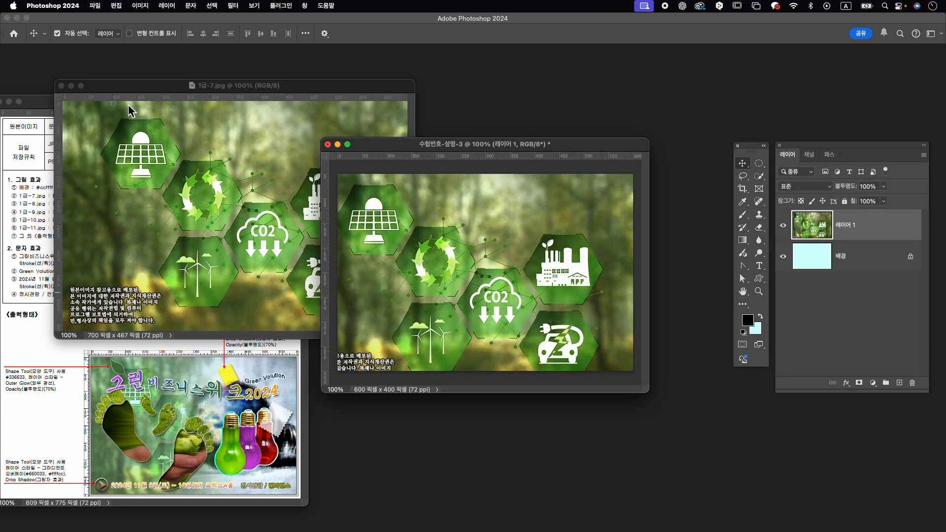
click(61, 85)
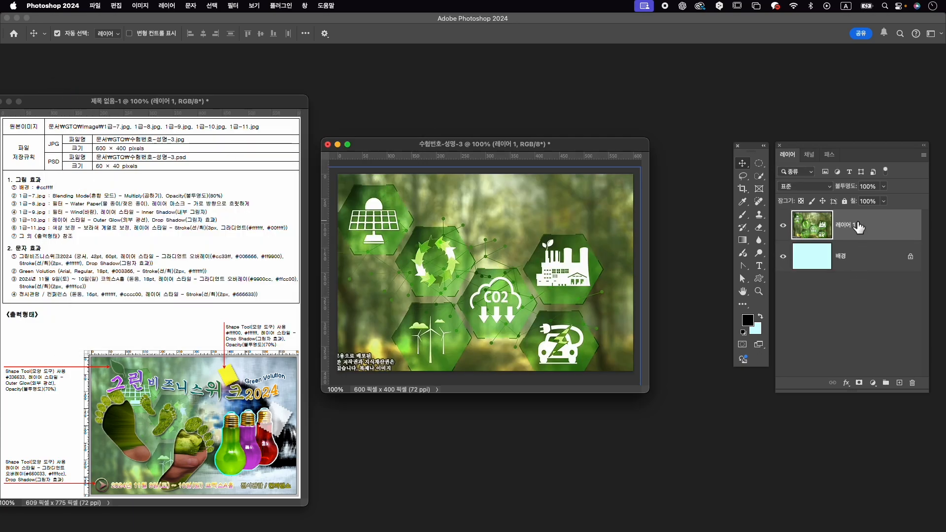
double_click(845, 225)
text(1-7)
key(Return)
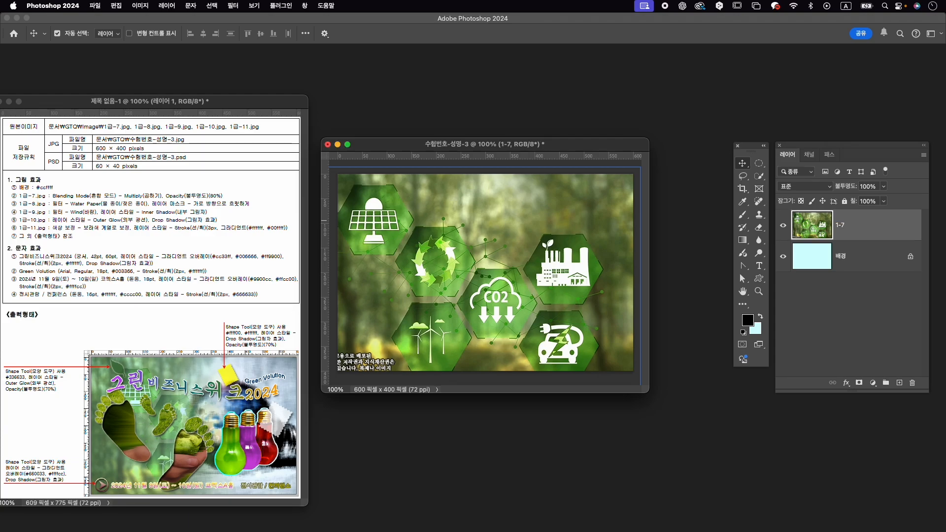
Scale layer 1-7 to about 88% and center it over the canvas at about X 300, Y 202 px.
click(513, 232)
key(ctrl+t)
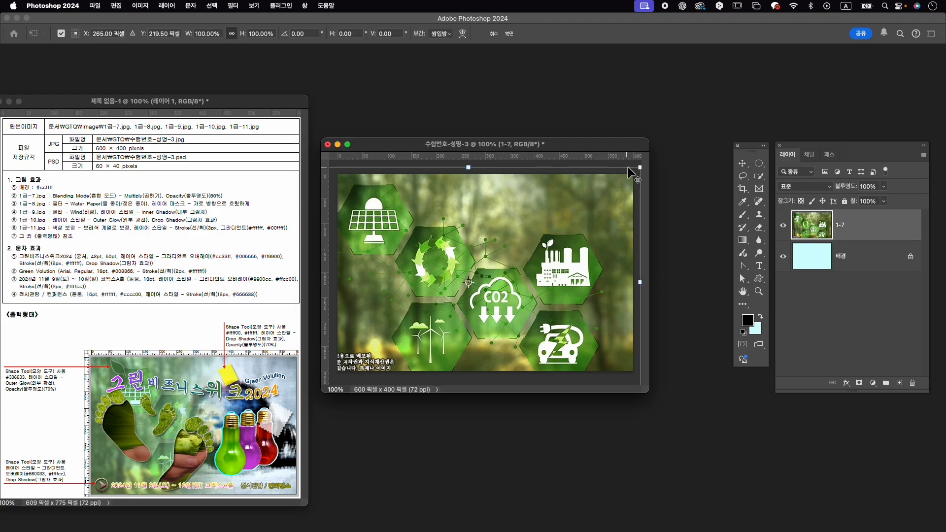
drag(643, 167, 621, 181)
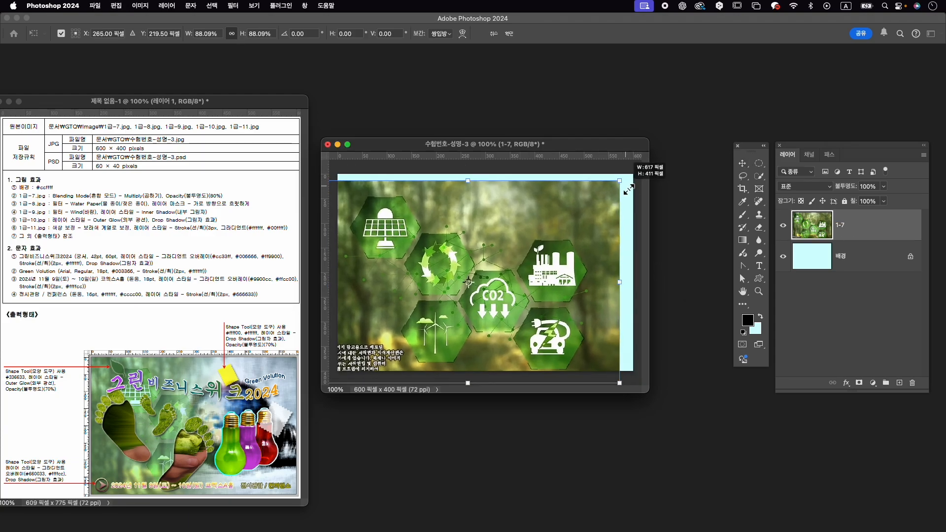
drag(548, 235, 564, 227)
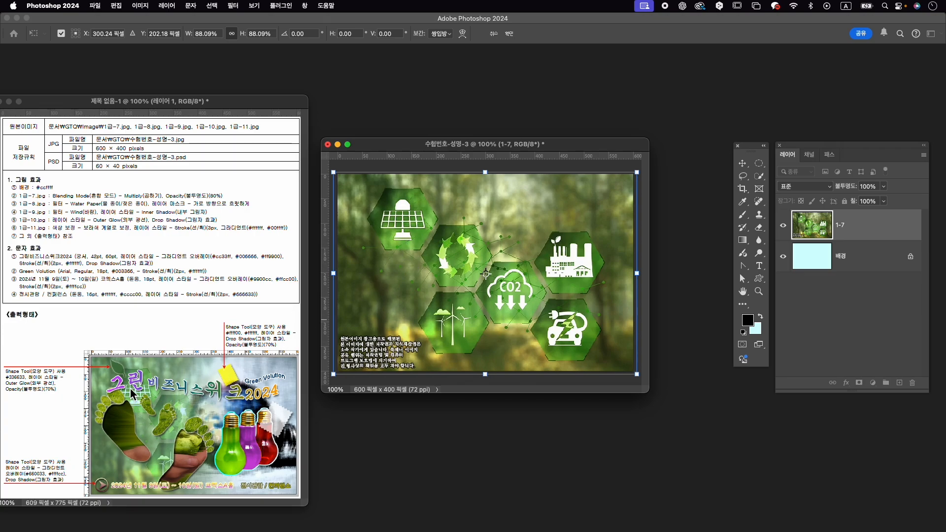
key(Return)
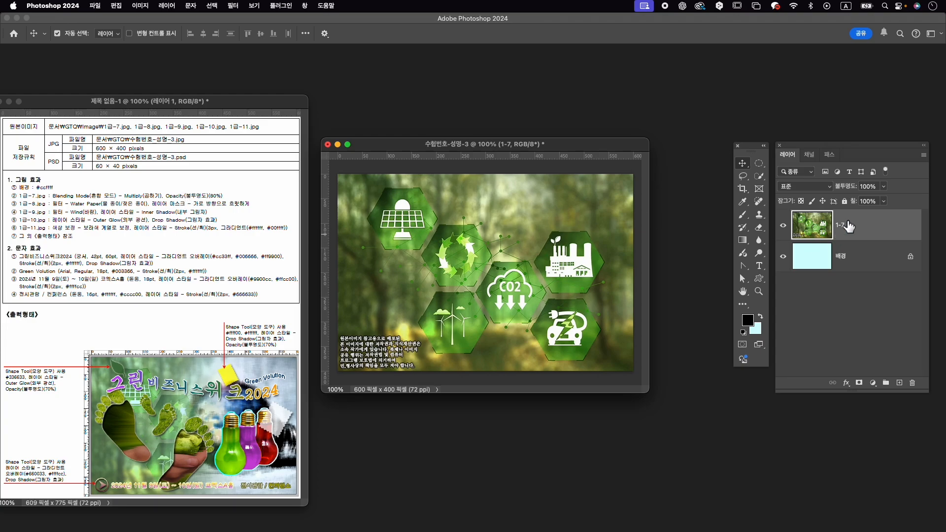
Set layer 1-7 to the Multiply (곱하기) blend mode with 80% opacity.
click(820, 187)
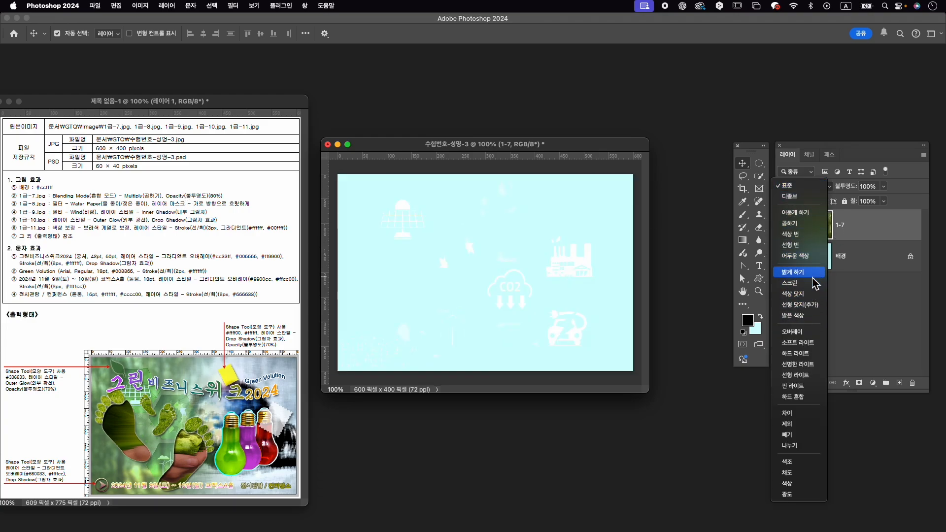
click(816, 224)
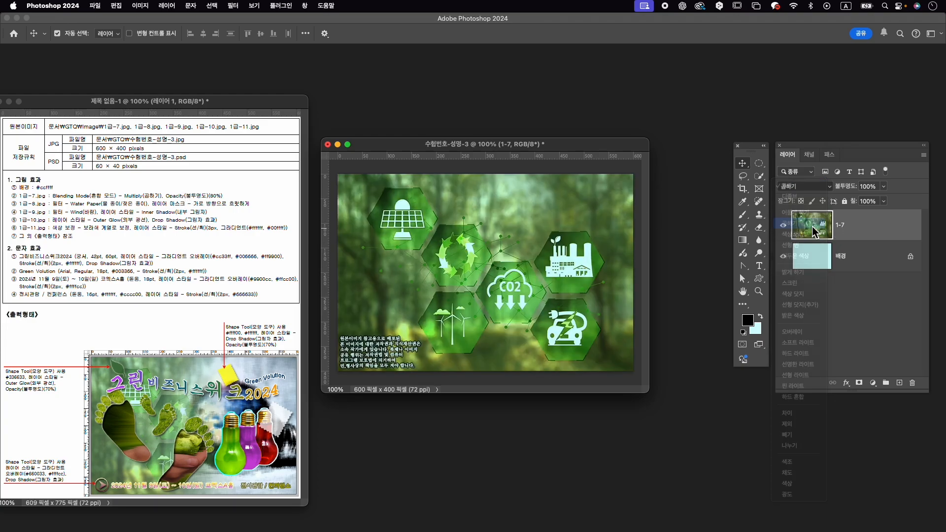
click(870, 187)
text(80)
key(Return)
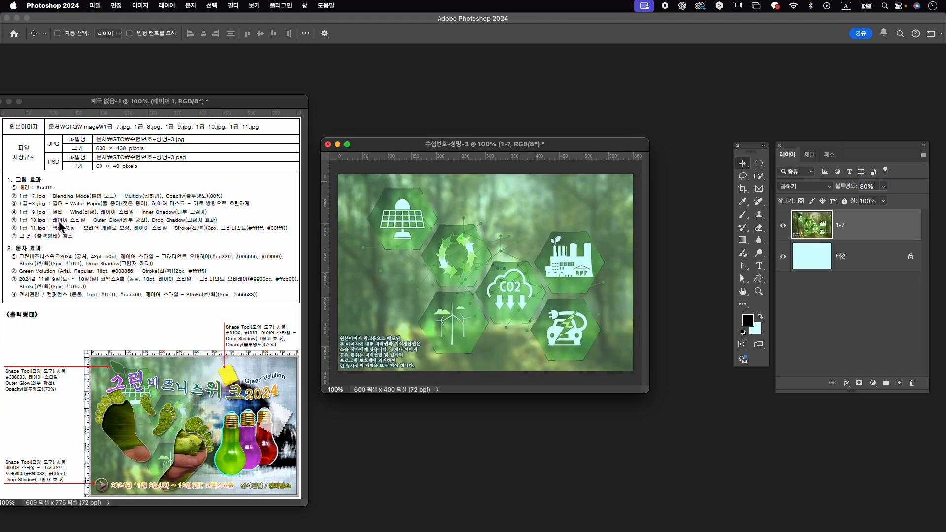
Open 1급-8.jpg from the Image folder and move its window clear of the exam sheet.
key(super+o)
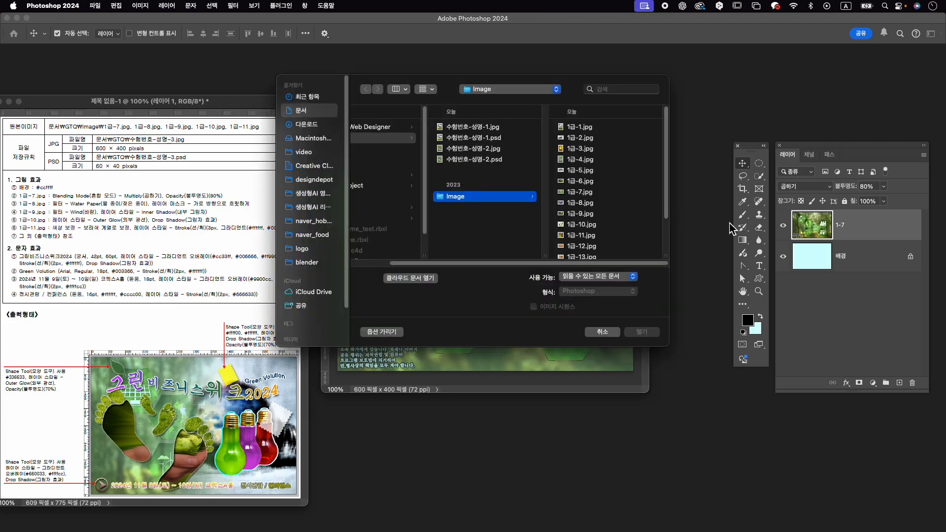
click(593, 204)
click(652, 331)
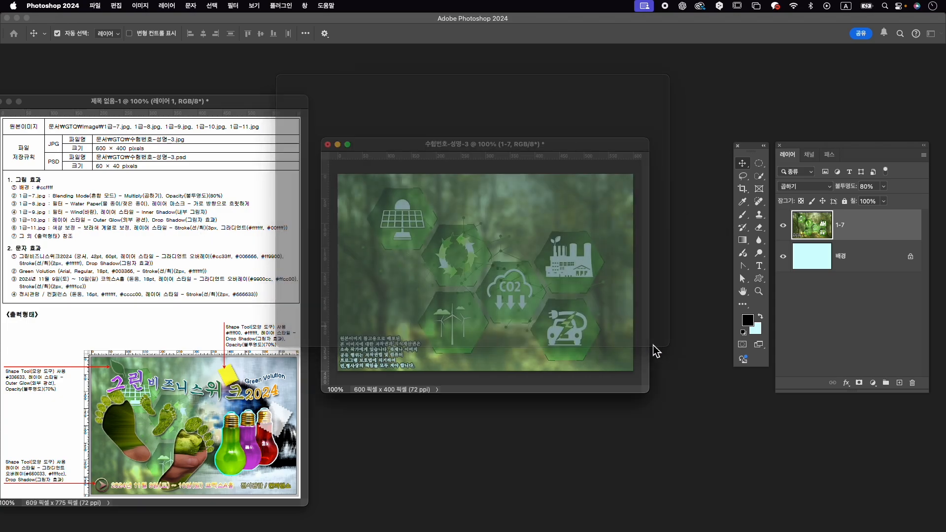
drag(257, 79, 487, 87)
Apply the Water Paper (물 종이) sketch filter to the 1급-8.jpg image from the Filter Gallery.
click(241, 6)
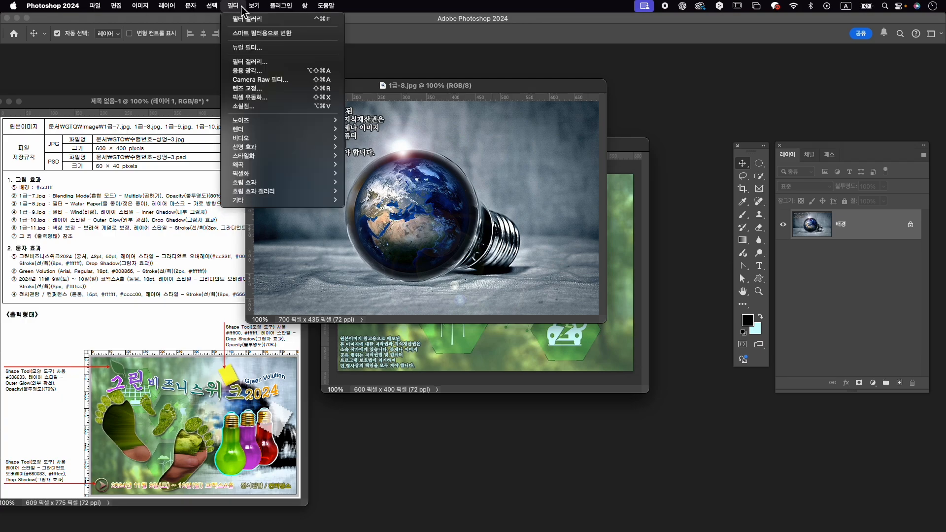
click(259, 65)
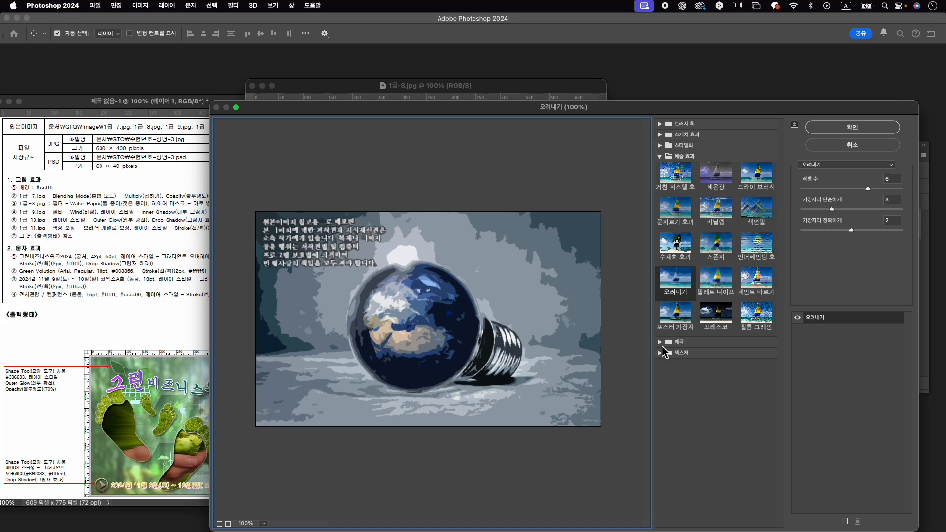
click(661, 345)
click(660, 388)
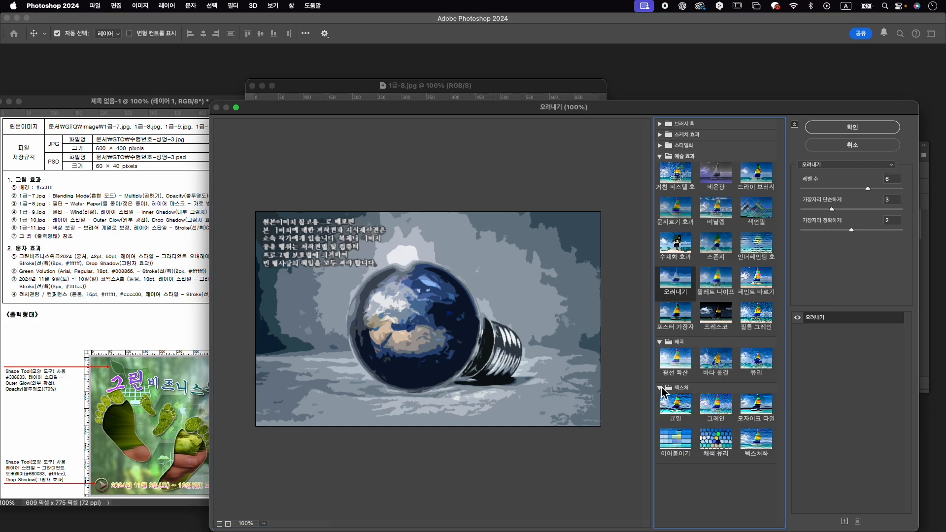
click(660, 145)
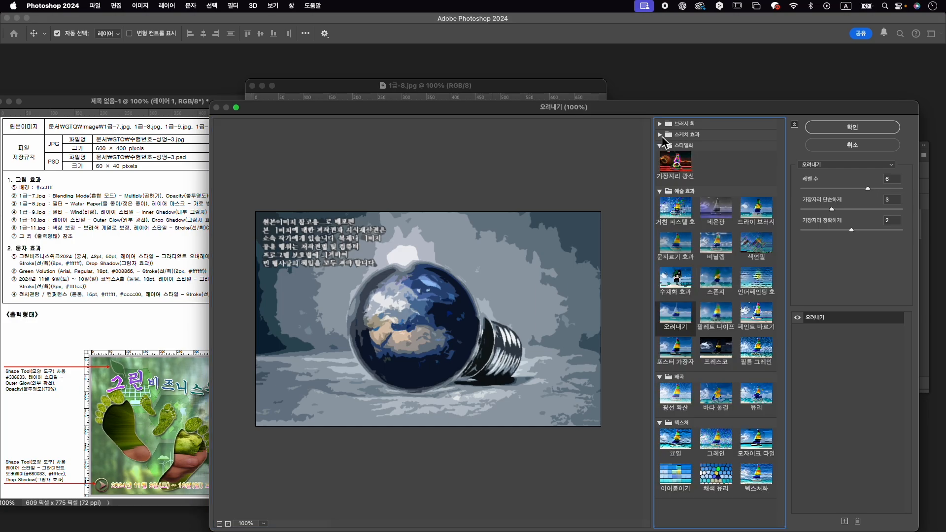
click(660, 135)
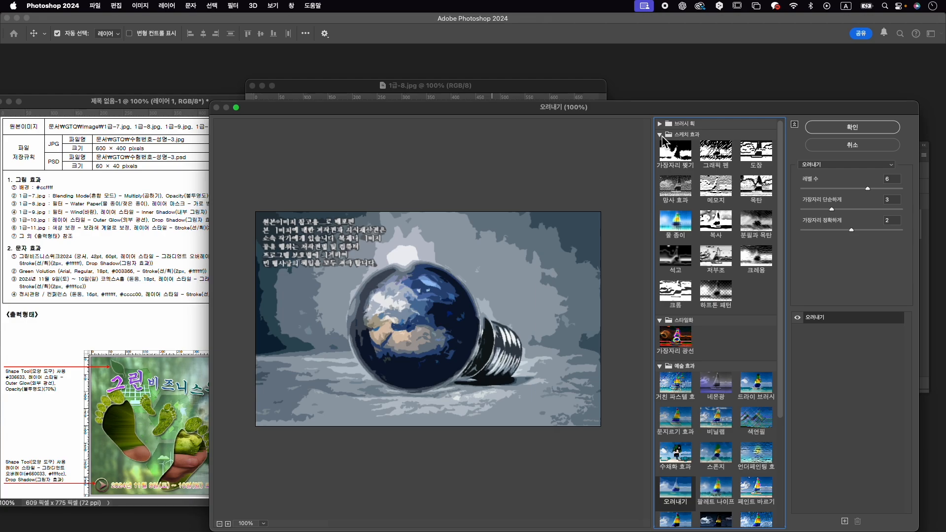
click(676, 232)
click(852, 127)
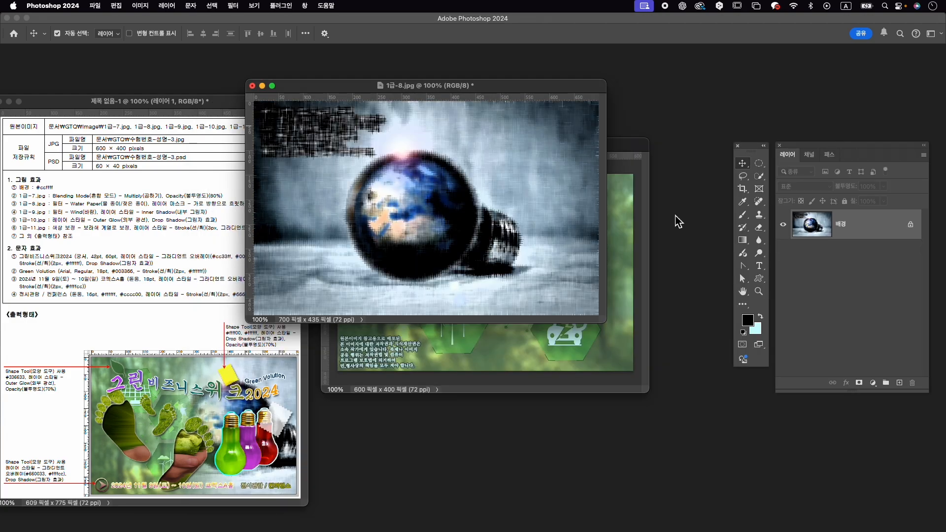
Copy the filtered light bulb image into the 수험번호-성명-3 document and close 1급-8.jpg without saving.
drag(390, 92, 410, 124)
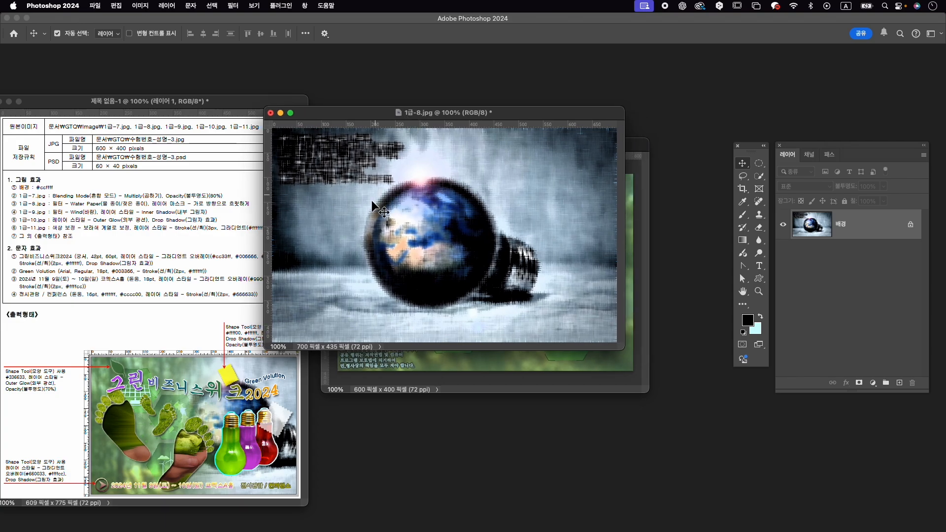
drag(532, 117, 455, 107)
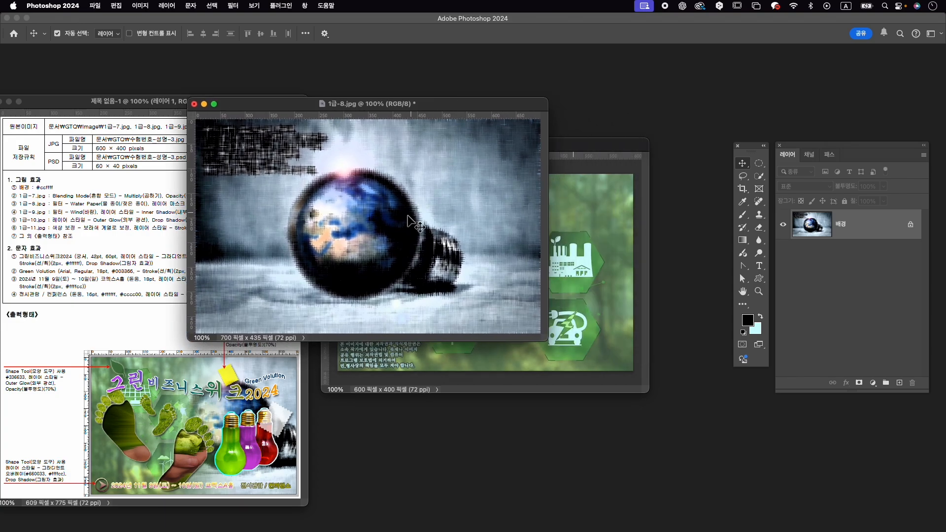
drag(585, 300, 586, 301)
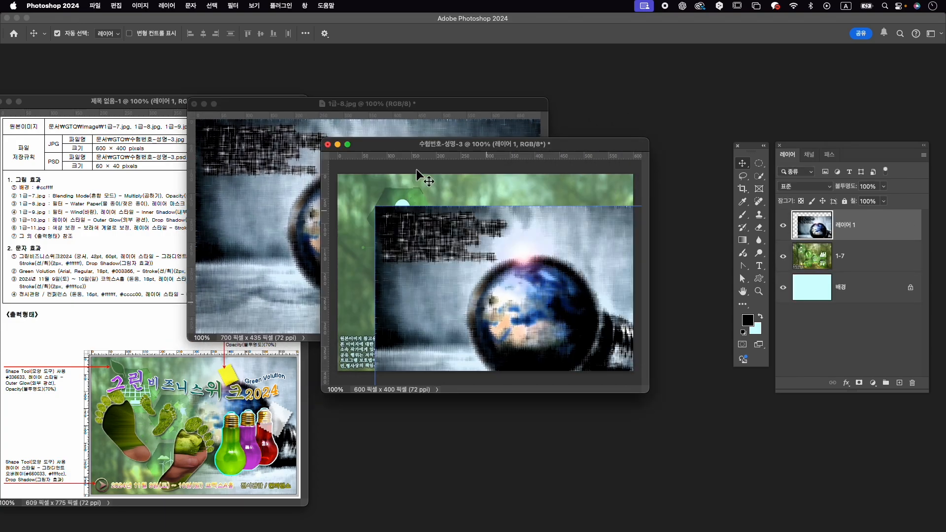
click(196, 105)
click(424, 232)
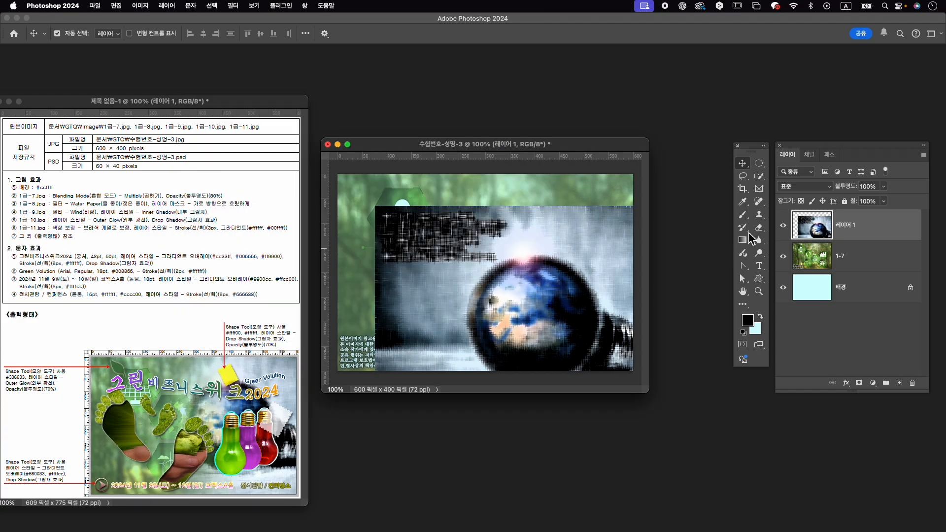
Move the light bulb layer to about X 422, Y 200 px and name it 1-8.
key(ctrl+t)
drag(539, 259, 523, 220)
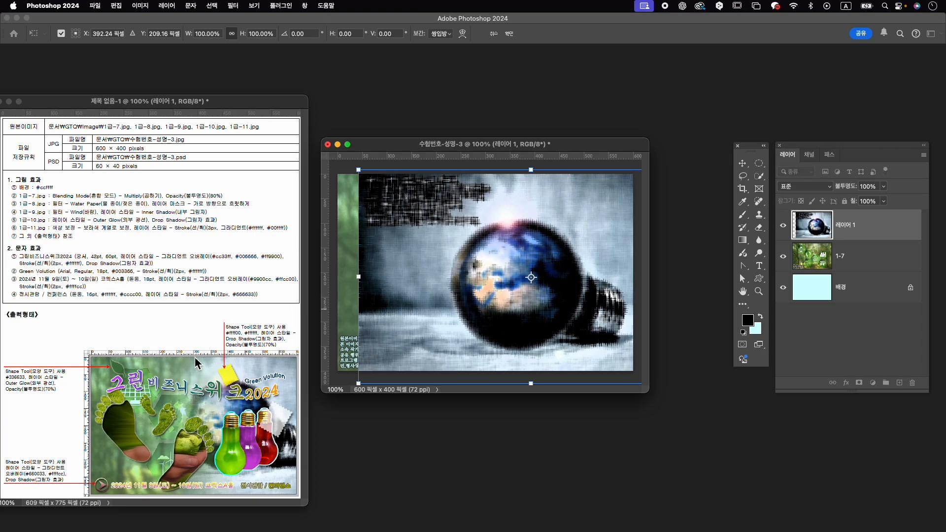
drag(521, 293, 569, 259)
key(Return)
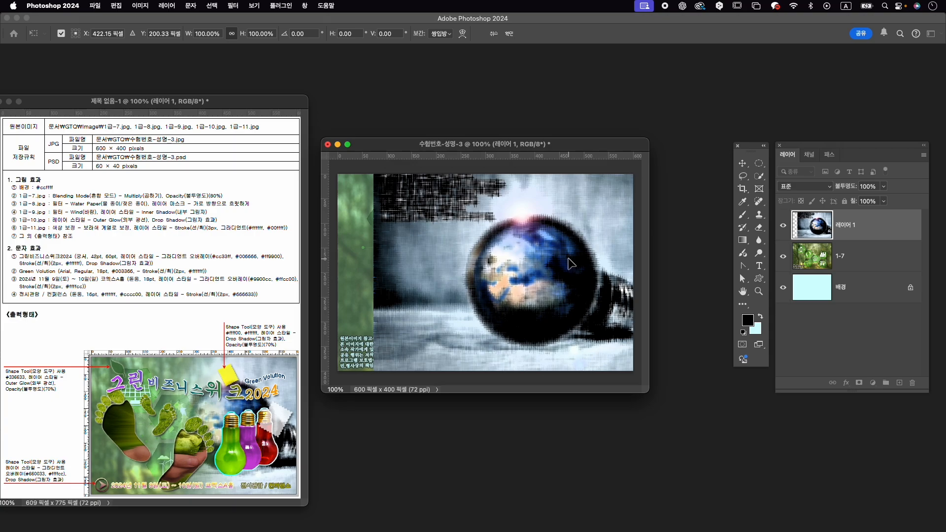
double_click(852, 226)
text(1-8)
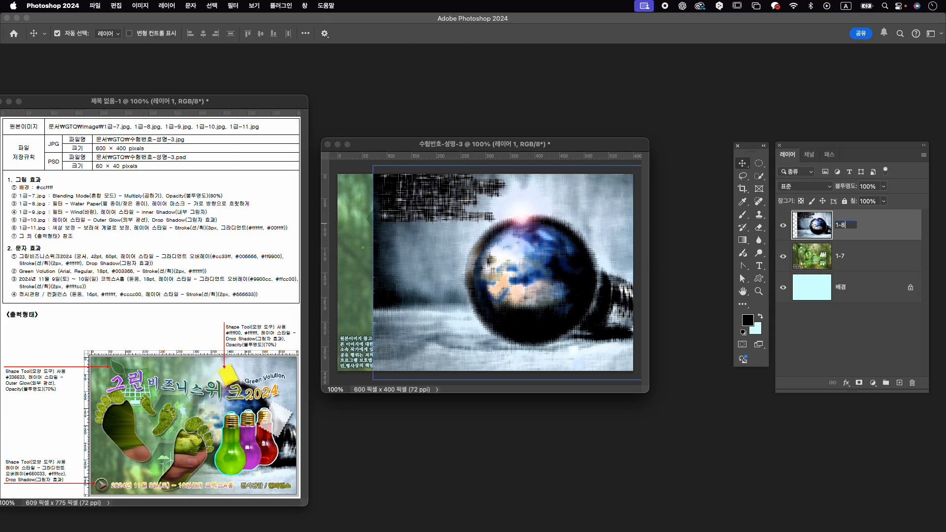
key(Return)
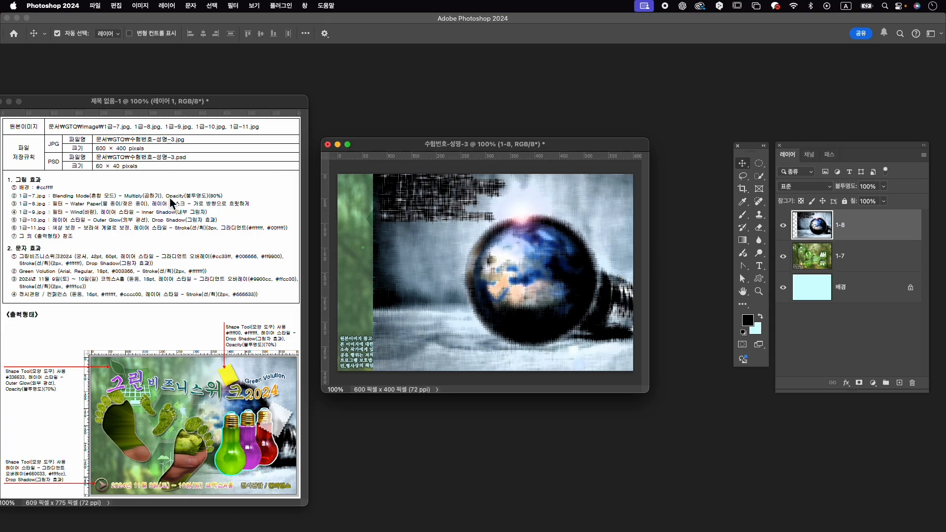
Save the composition as 수험번호-성명-3.psd in Photoshop format in the GTQ folder.
click(93, 6)
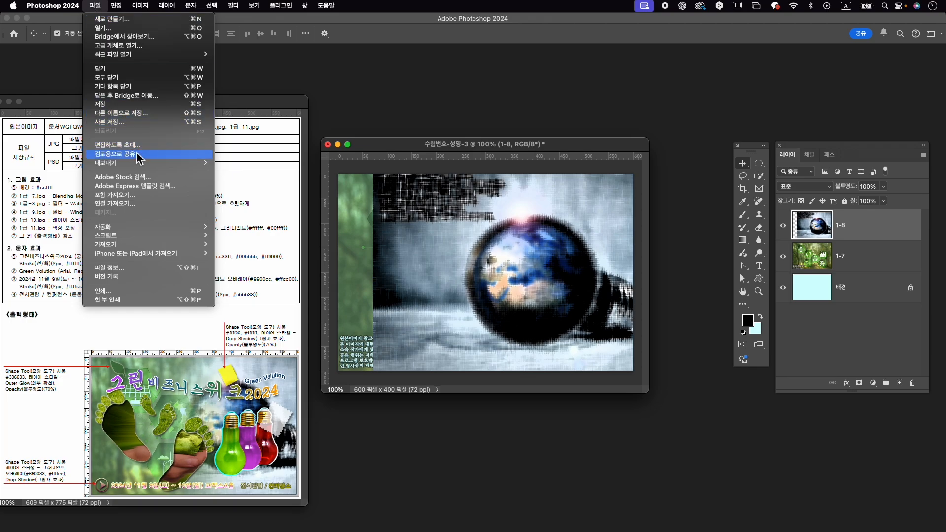
click(146, 117)
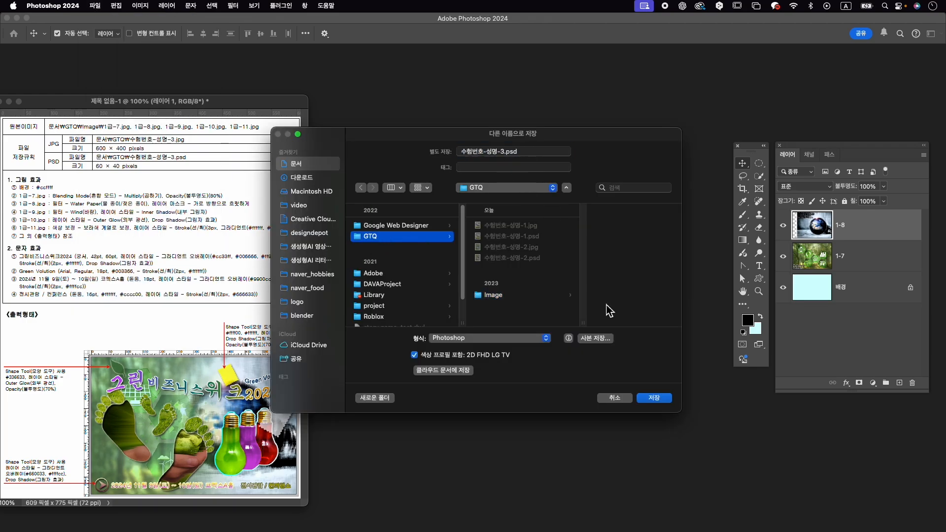
click(655, 399)
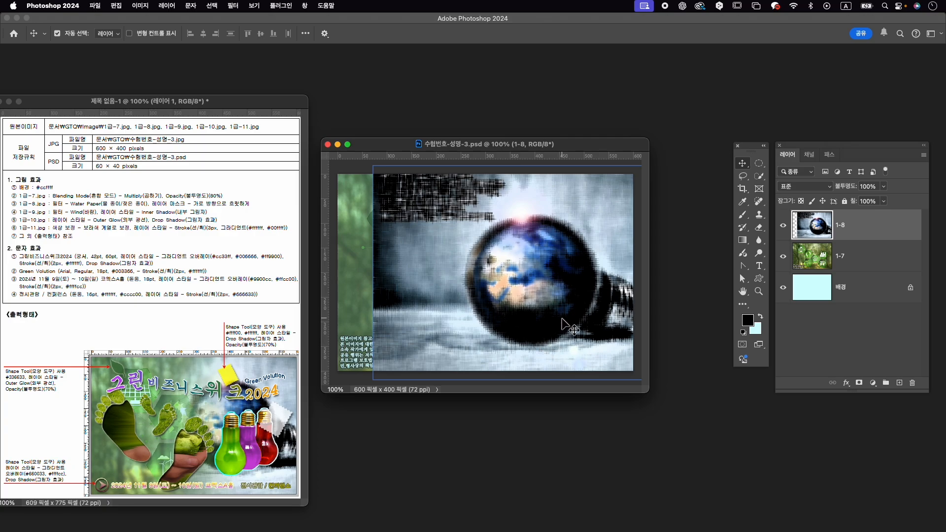
Scale layer 1-8 to about 95.5% around its center.
key(super+t)
drag(544, 384, 550, 381)
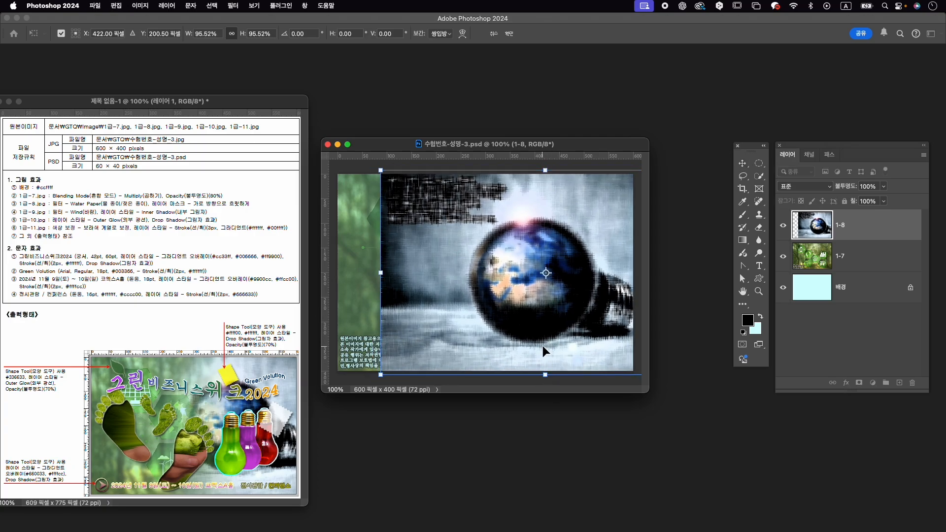
key(Return)
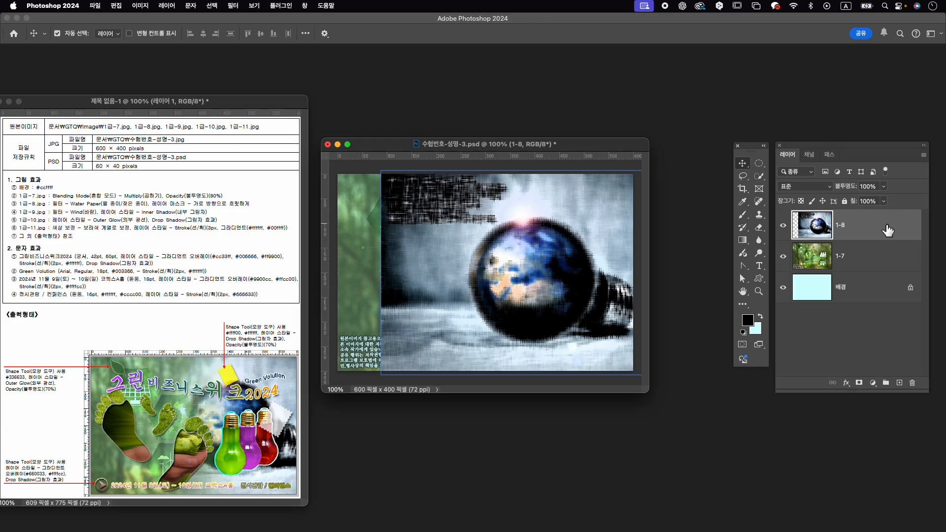
Add a mask to layer 1-8 and fade its left side with a horizontal black-to-white linear gradient.
click(859, 383)
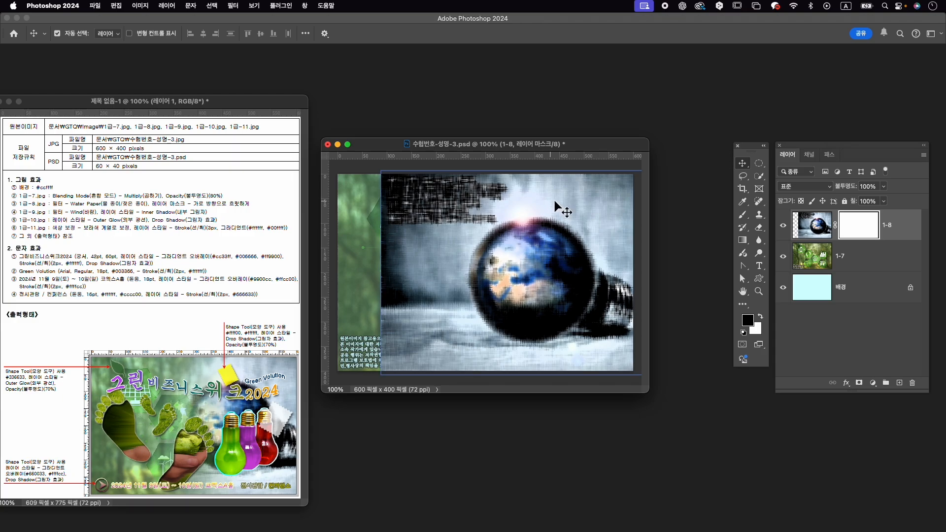
key(g)
right_click(742, 240)
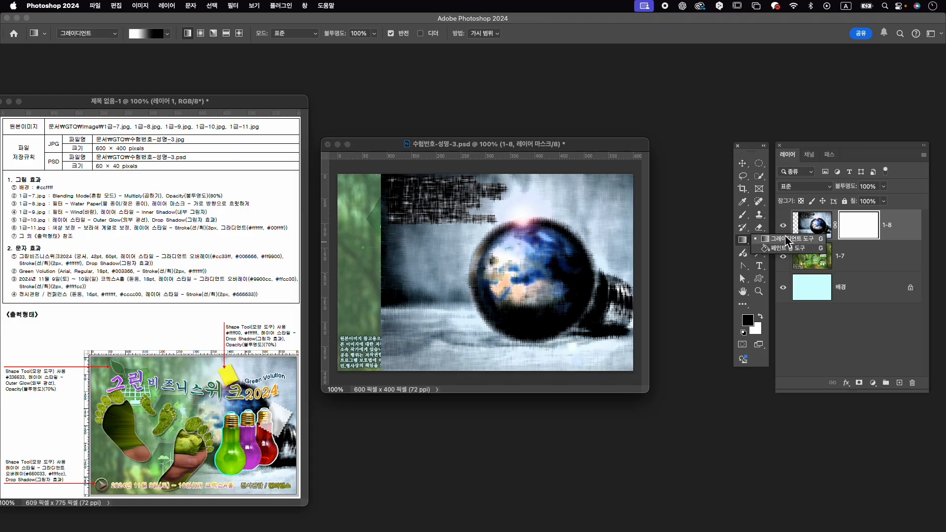
click(788, 240)
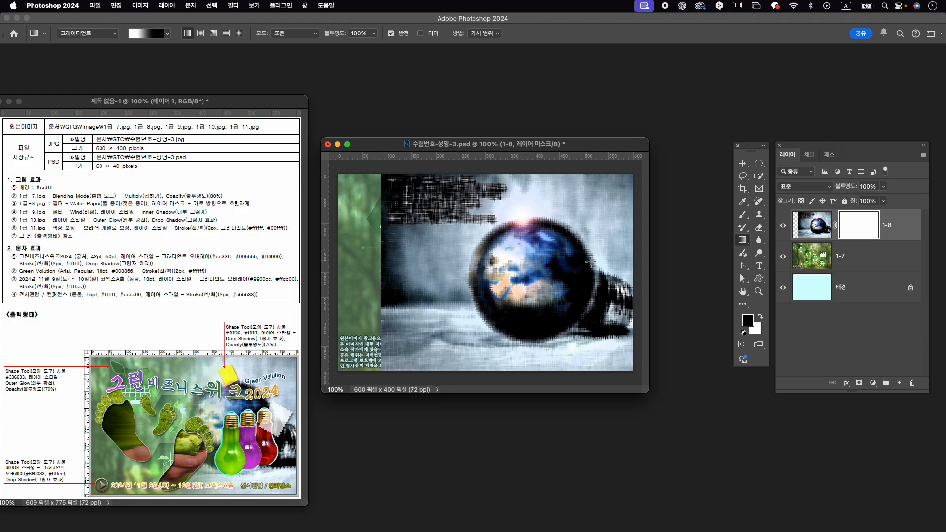
drag(542, 270, 365, 274)
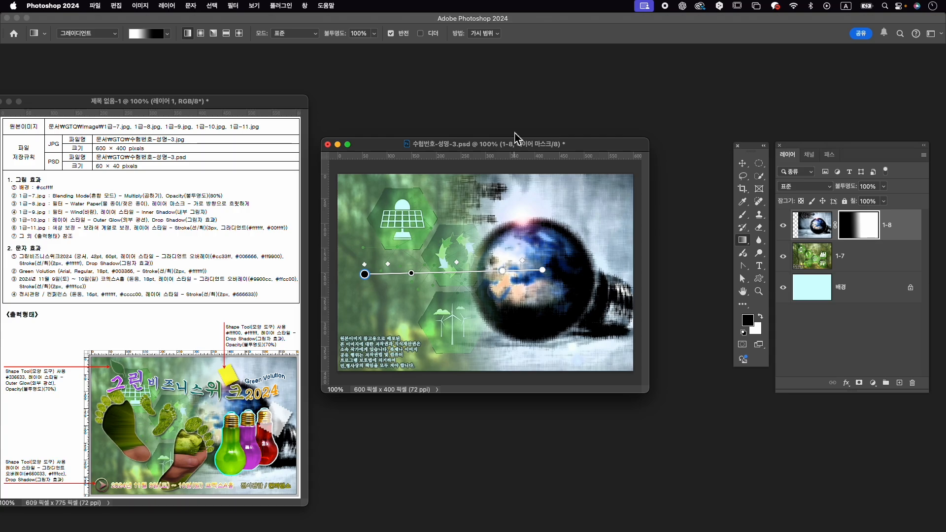
Open 1급-9.jpg from the Image folder and move its window clear of the exam sheet.
key(super+o)
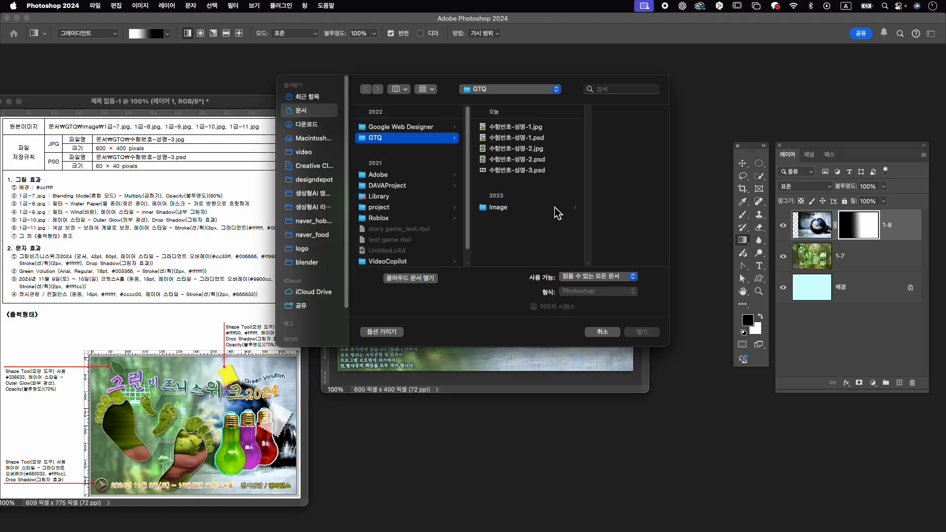
click(555, 207)
click(600, 217)
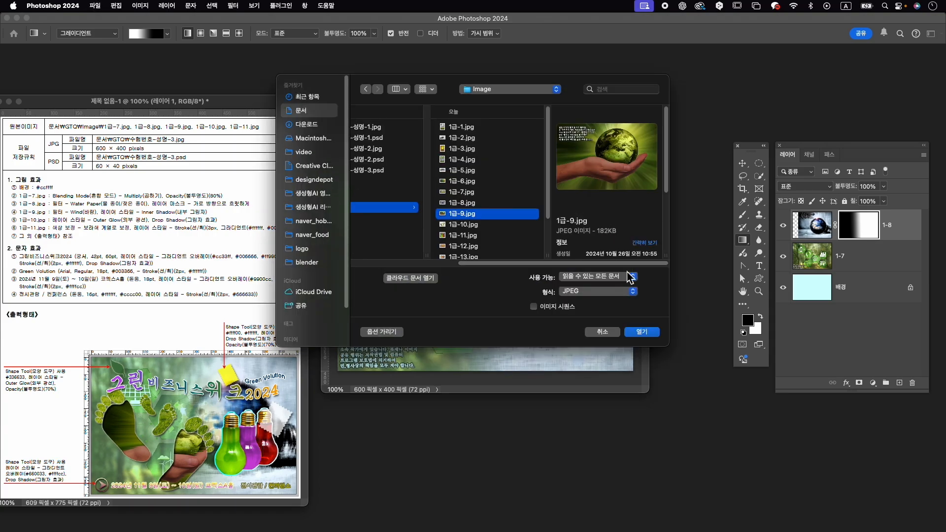
click(642, 332)
drag(200, 86, 478, 131)
key(v)
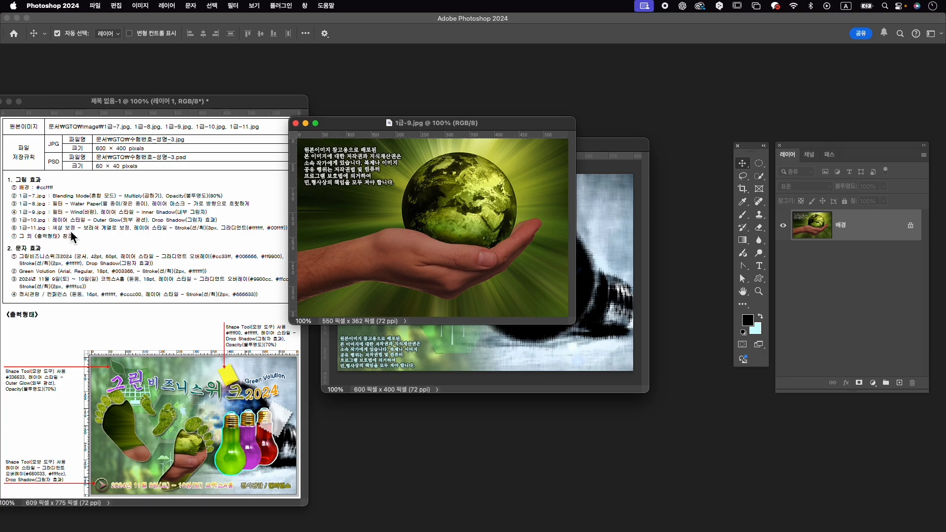
Apply the Wind (바람) filter to 1급-9.jpg with the 바람 method blowing from the right (오른쪽에서).
click(232, 6)
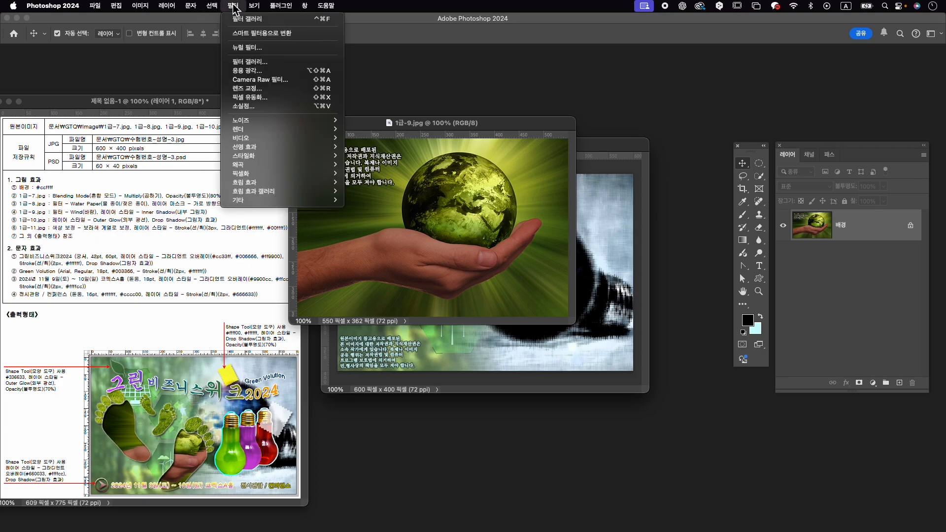
mouse_move(264, 124)
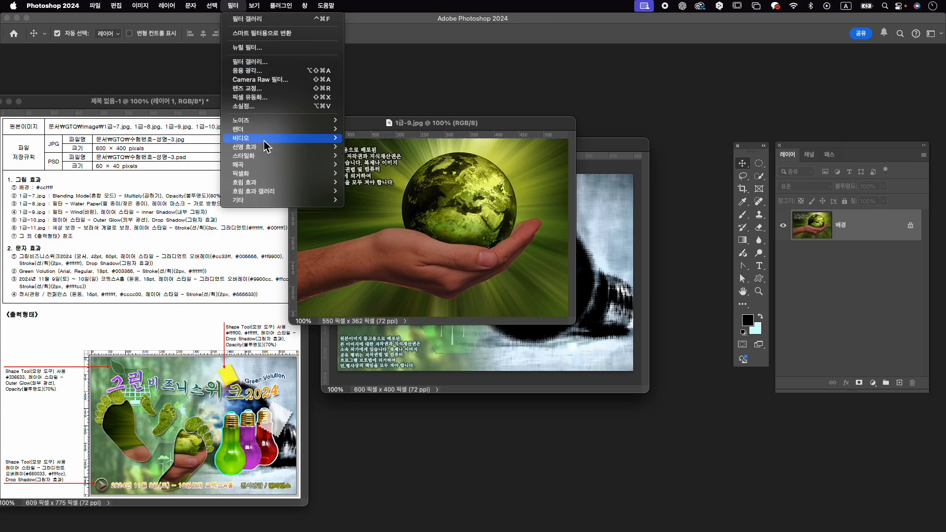
mouse_move(269, 159)
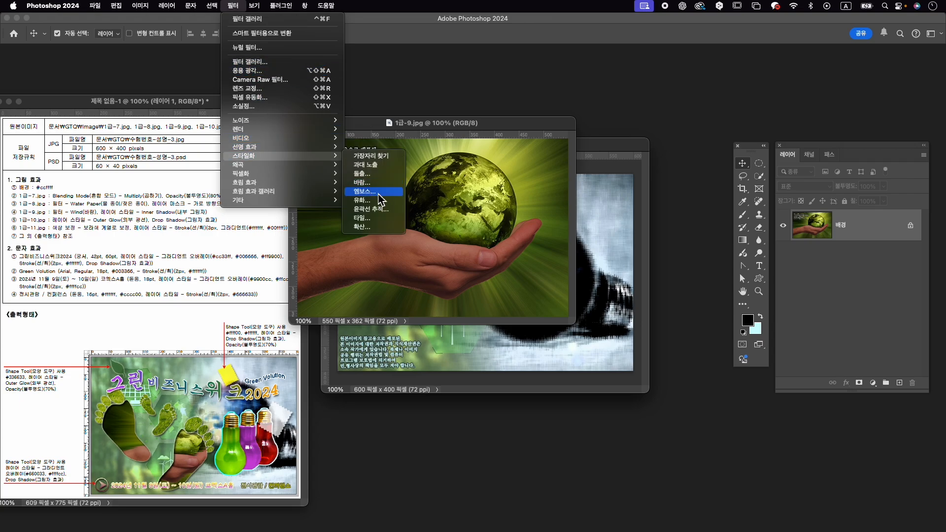
click(374, 182)
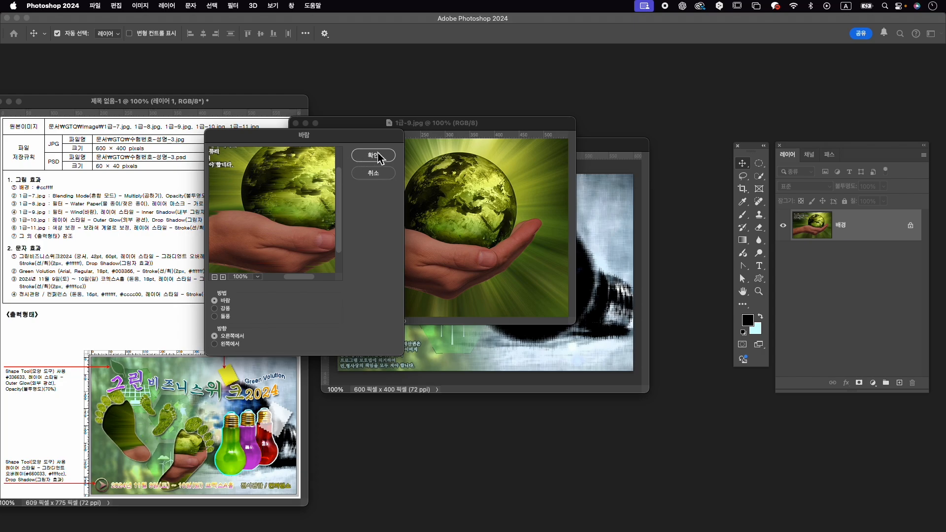
click(379, 155)
drag(482, 129, 500, 135)
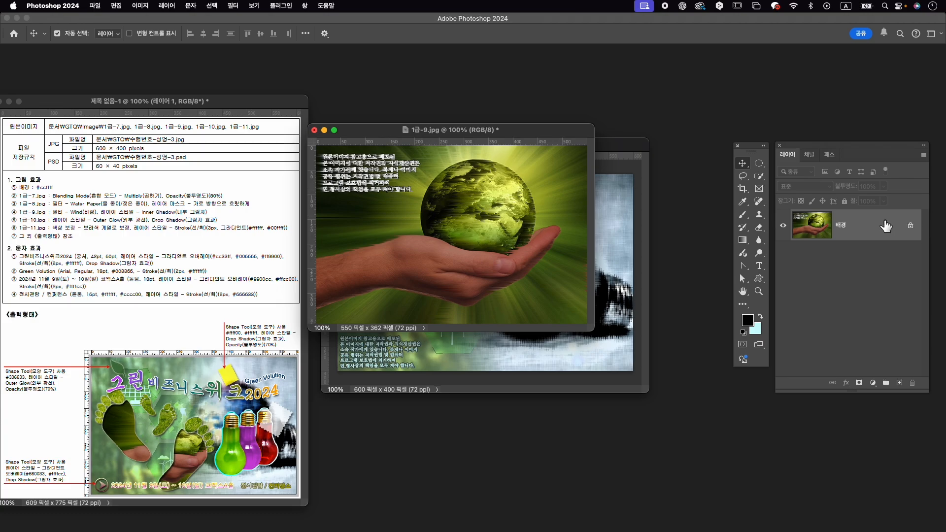
Unlock the background layer of 1급-9.jpg and give it an Inner Shadow (내부 그림자) layer style.
click(910, 226)
click(846, 383)
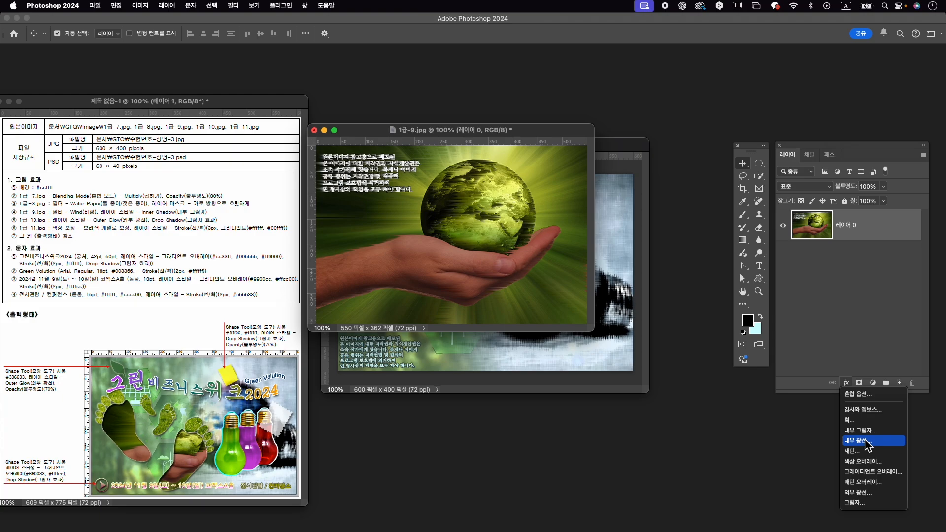
click(862, 430)
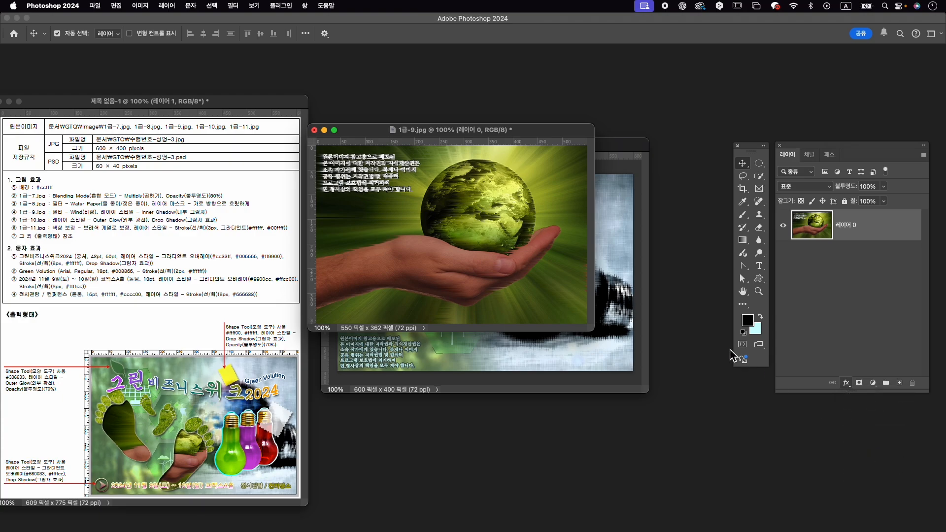
click(695, 291)
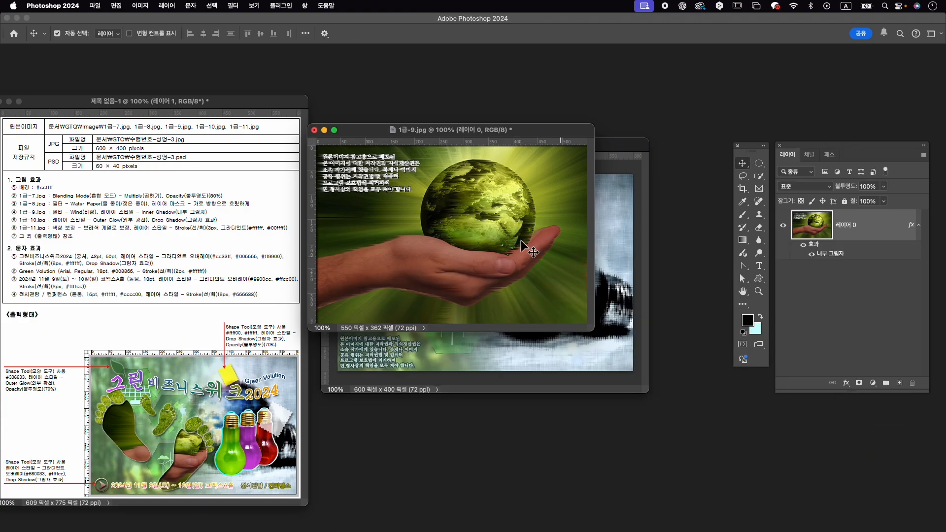
Copy the hand image into 수험번호-성명-3.psd, close 1급-9.jpg without saving, and rename the new layer 1-9.
drag(512, 240, 630, 281)
click(314, 130)
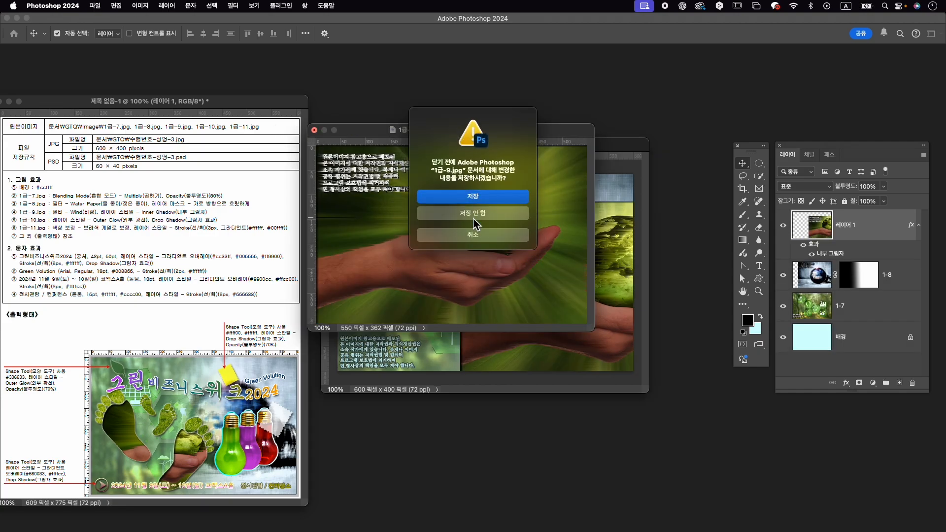
click(473, 217)
double_click(846, 226)
text(1)
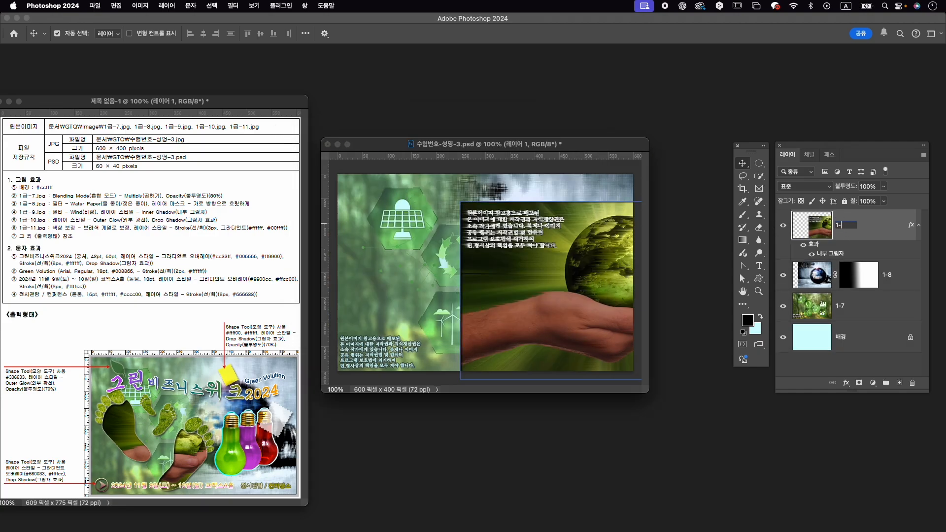
text(-9)
key(Return)
Scale layer 1-9 to about 92%, place it over the lower-left part of the canvas and hide the layer.
key(ctrl+t)
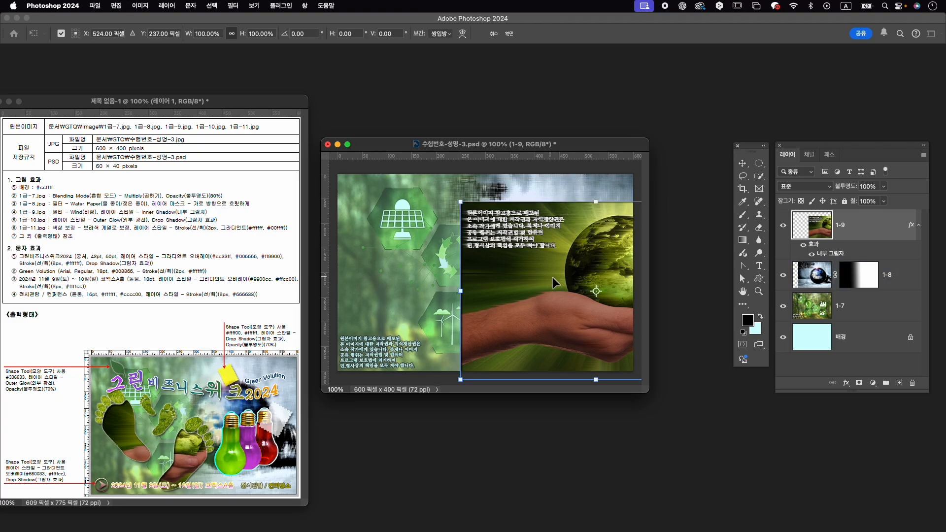
drag(552, 277, 431, 270)
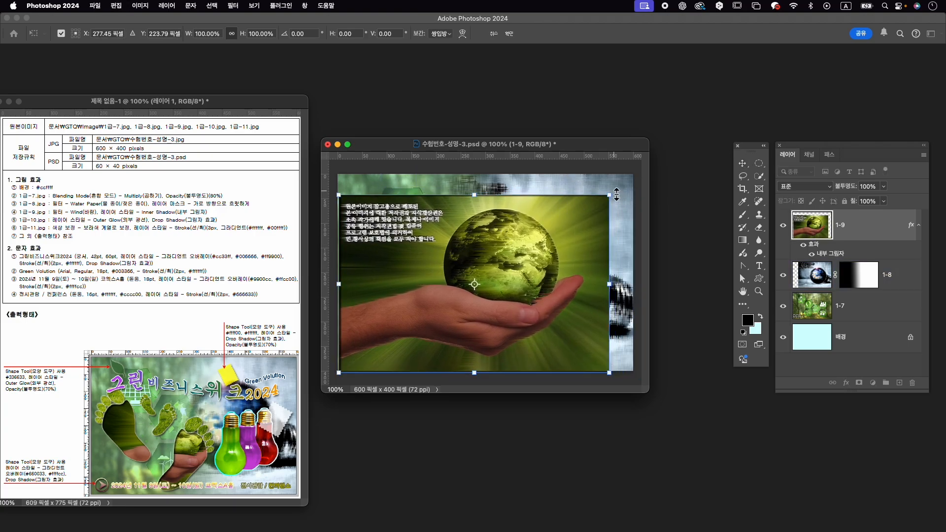
drag(616, 194, 600, 200)
drag(528, 254, 492, 254)
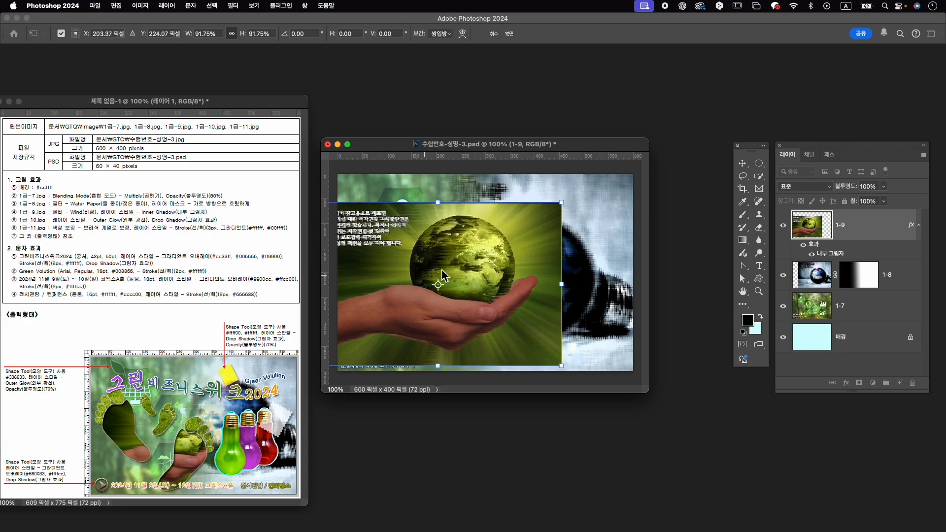
drag(511, 295, 512, 323)
key(Return)
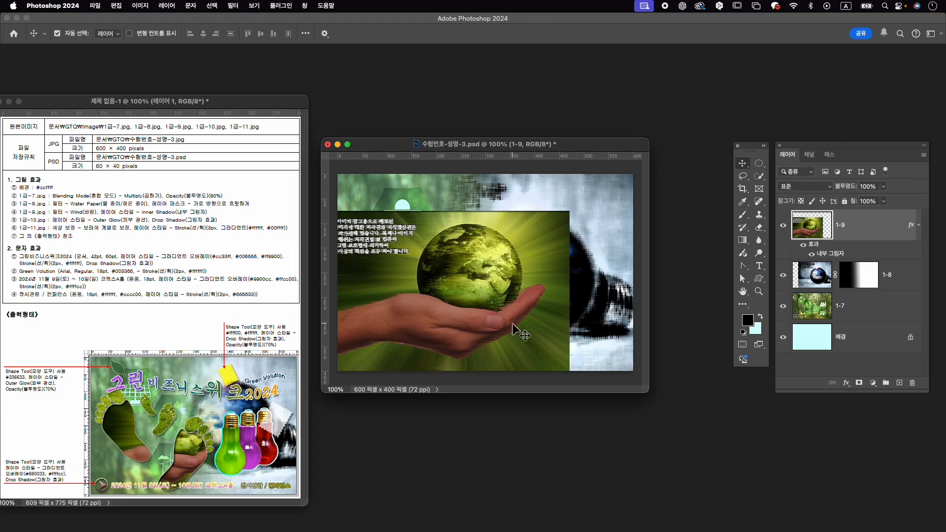
click(783, 226)
click(605, 264)
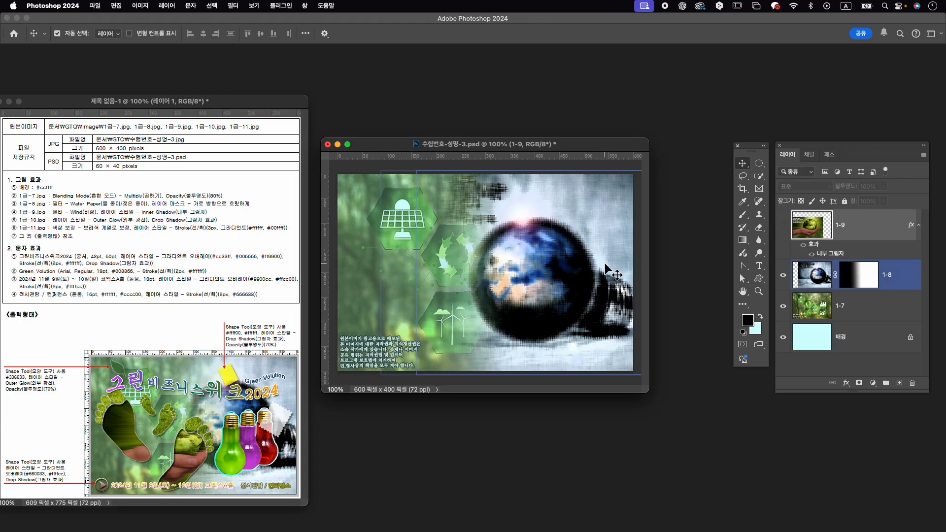
Open 1급-10.jpg from the Image folder and move its window clear of the exam sheet.
key(super+o)
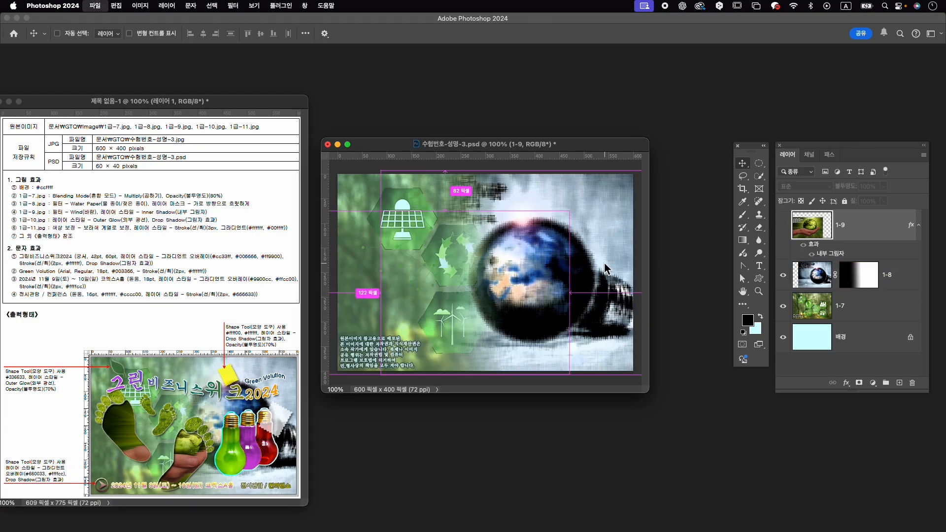
click(593, 227)
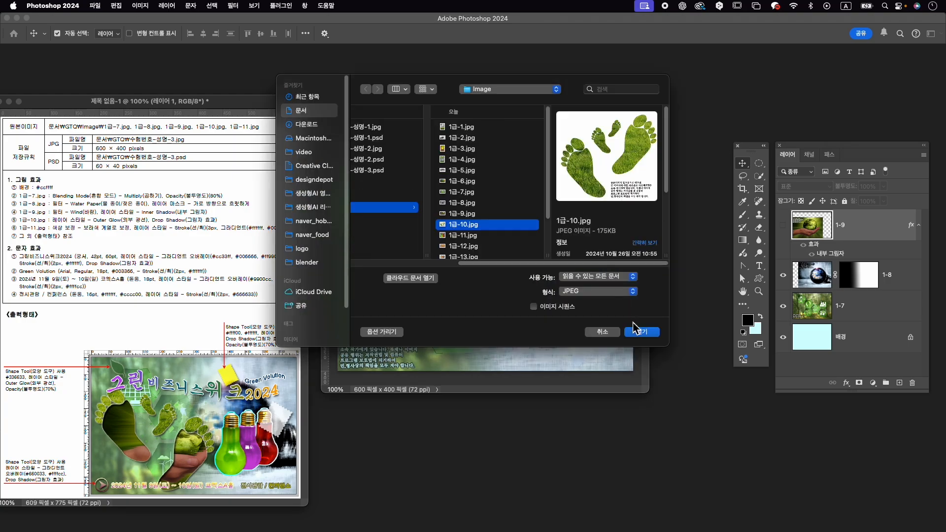
click(649, 333)
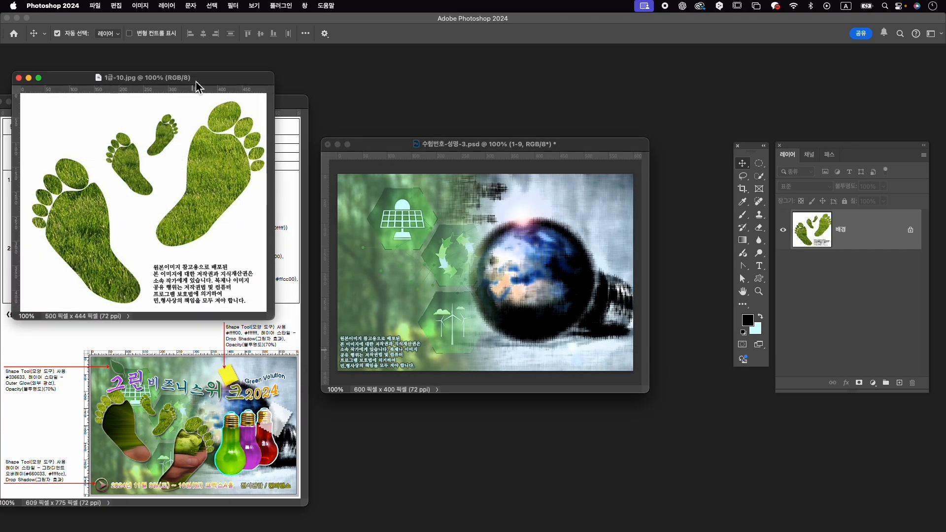
drag(197, 85, 516, 100)
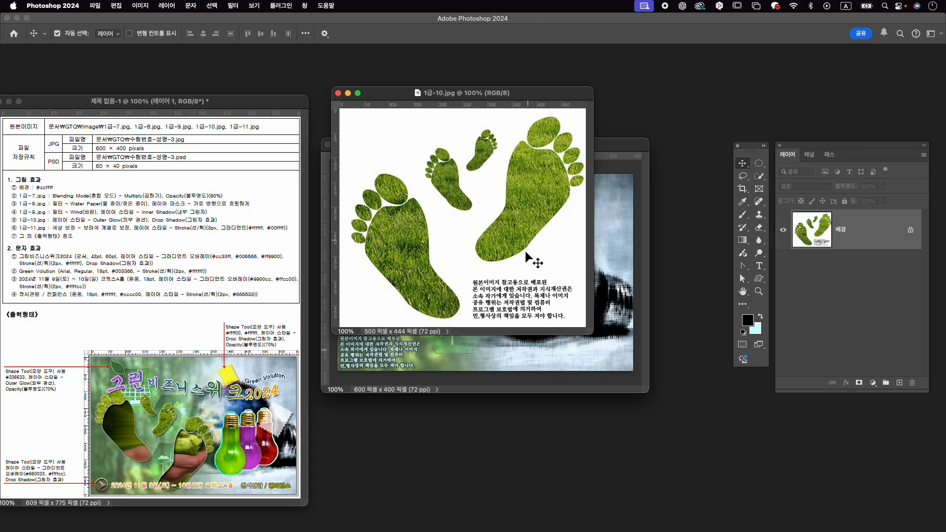
Select all the footprints in 1급-10.jpg with the Object Selection tool (개체 선택 도구) and mask out everything else.
click(752, 176)
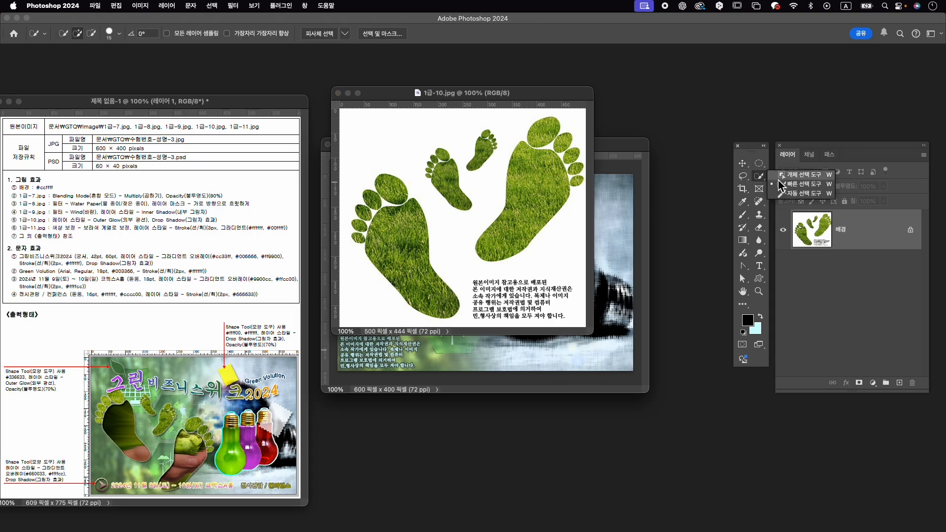
click(790, 177)
drag(358, 132, 584, 247)
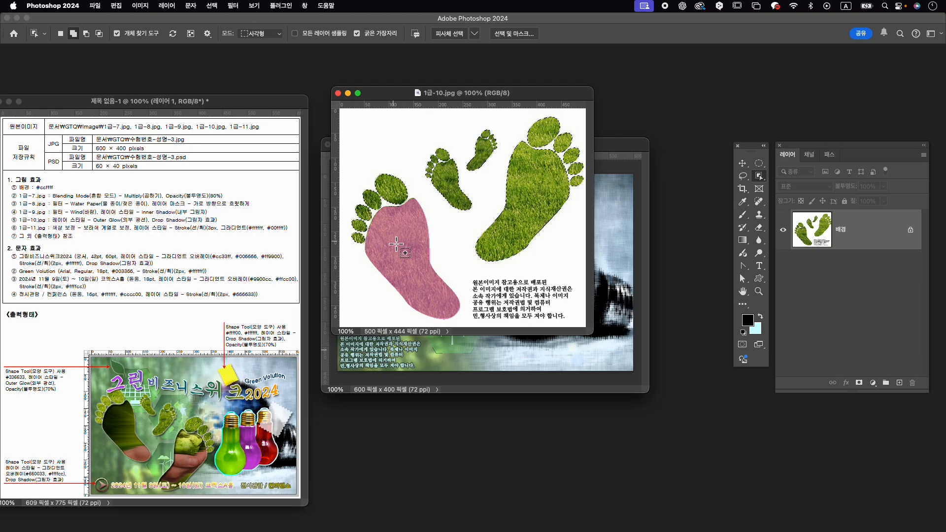
shift+click(395, 245)
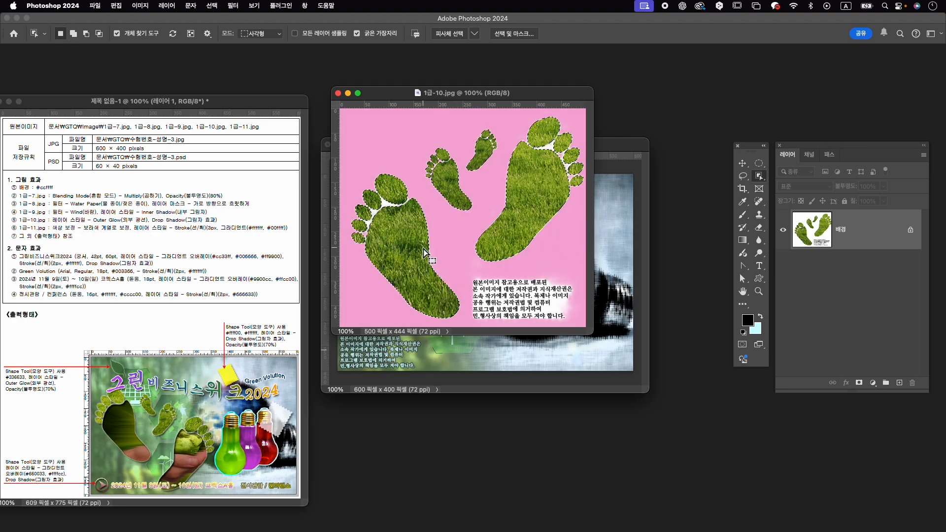
click(859, 383)
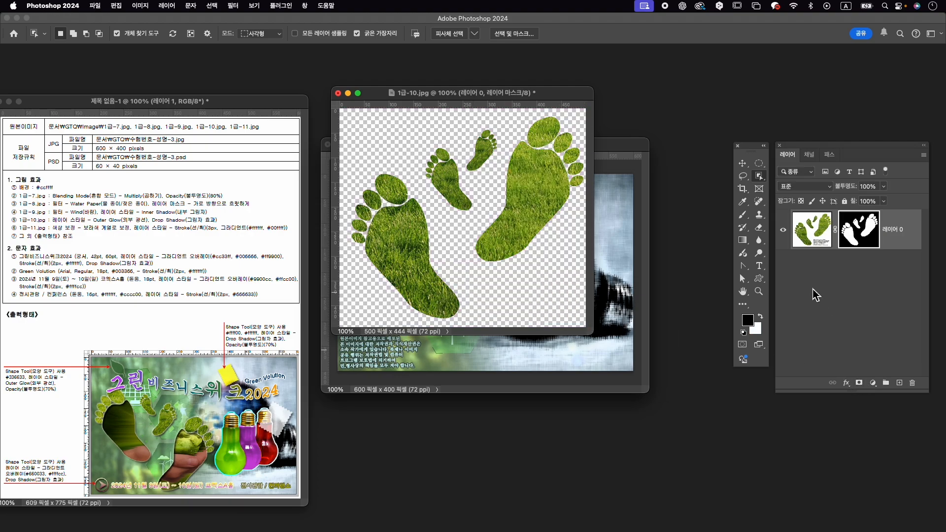
Copy the masked footprints into 수험번호-성명-3.psd and close 1급-10.jpg without saving.
key(v)
drag(498, 174, 566, 252)
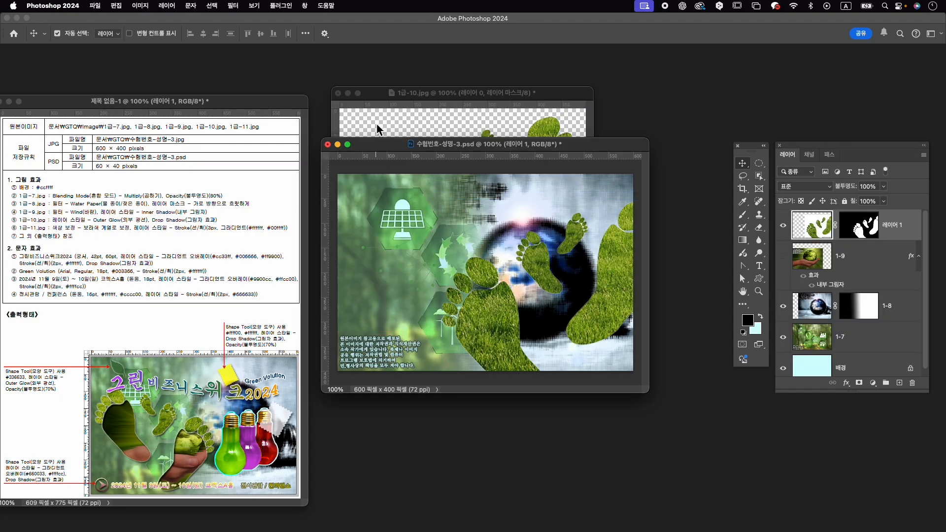
click(338, 93)
click(500, 225)
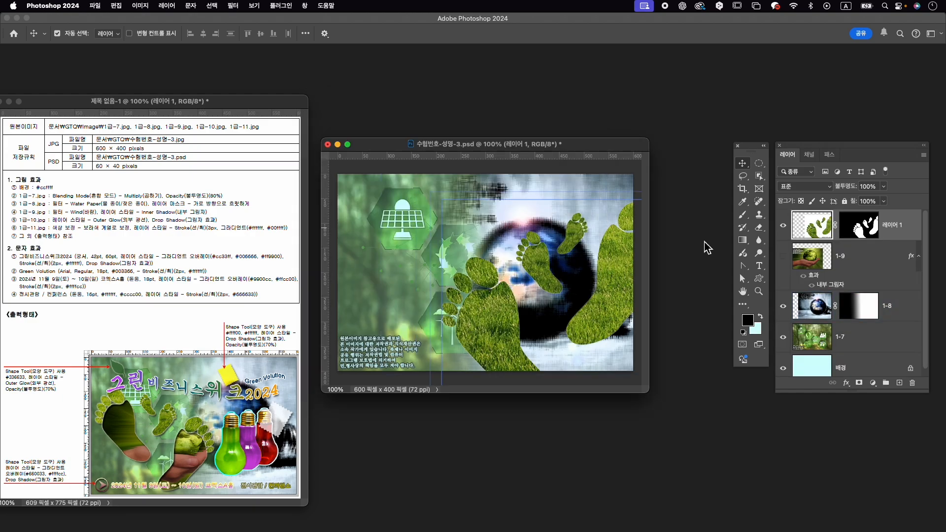
Flip the footprints layer horizontally, scale it to about 77% and place it along the canvas's left side.
key(super+t)
drag(475, 271, 401, 255)
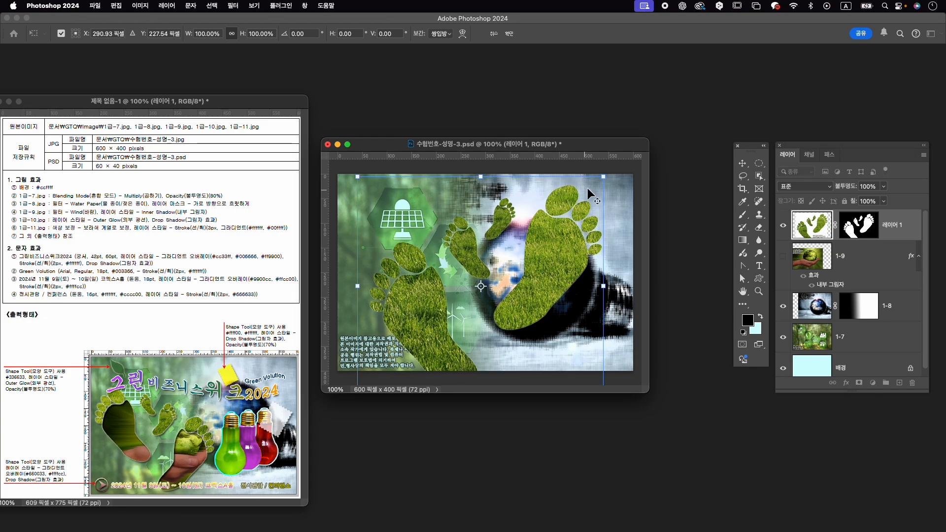
right_click(559, 243)
click(601, 470)
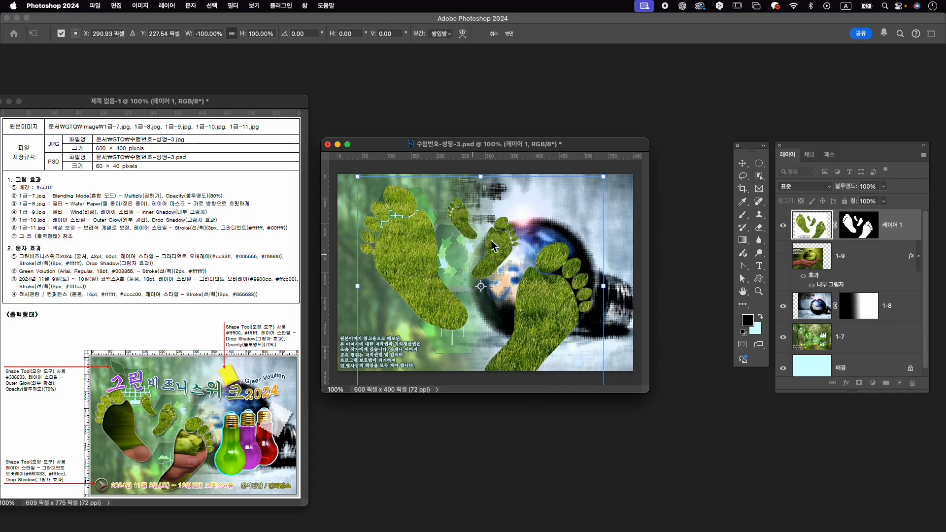
drag(606, 180, 572, 201)
drag(511, 246, 510, 266)
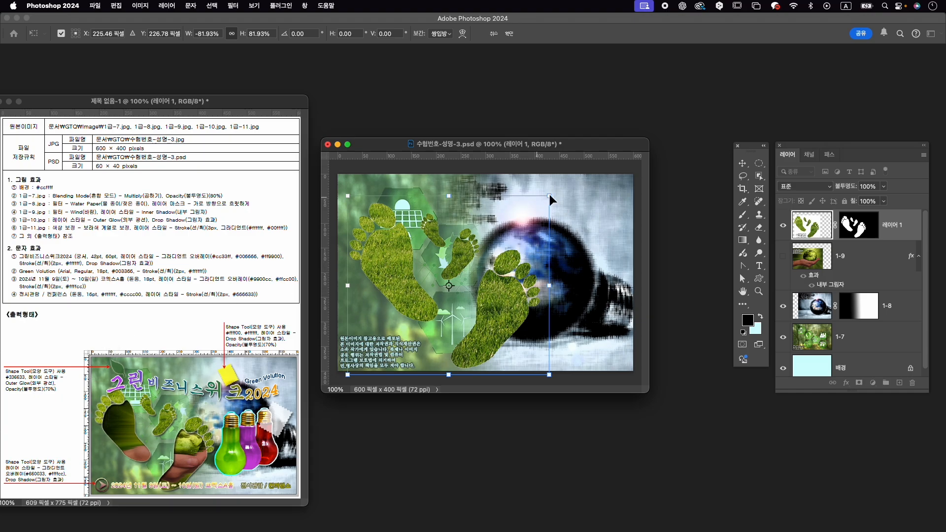
drag(552, 198, 541, 211)
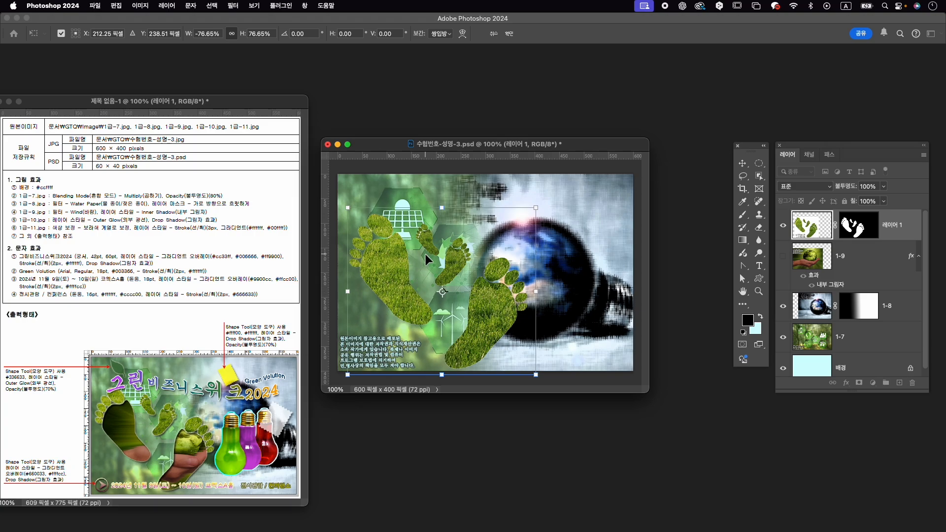
drag(425, 254, 420, 254)
drag(510, 244, 506, 245)
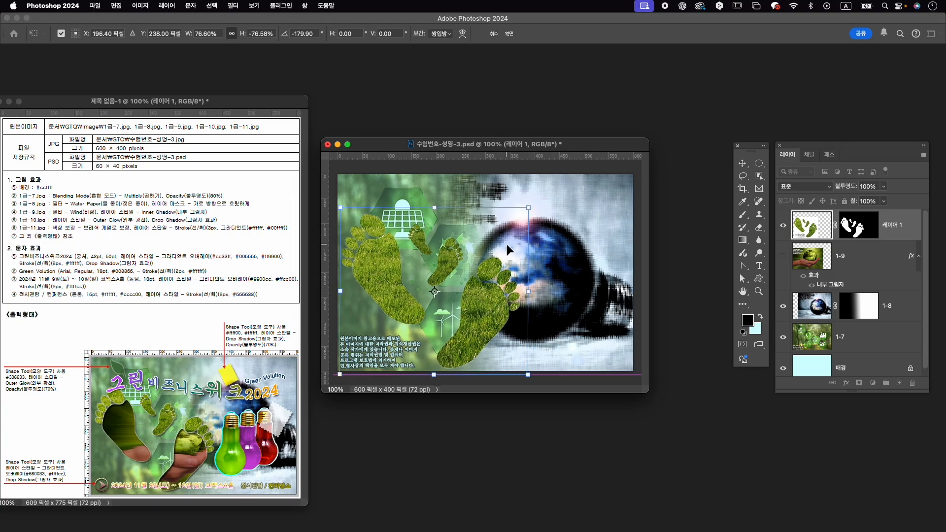
key(Return)
Rename the footprints layer 1-10.
click(536, 240)
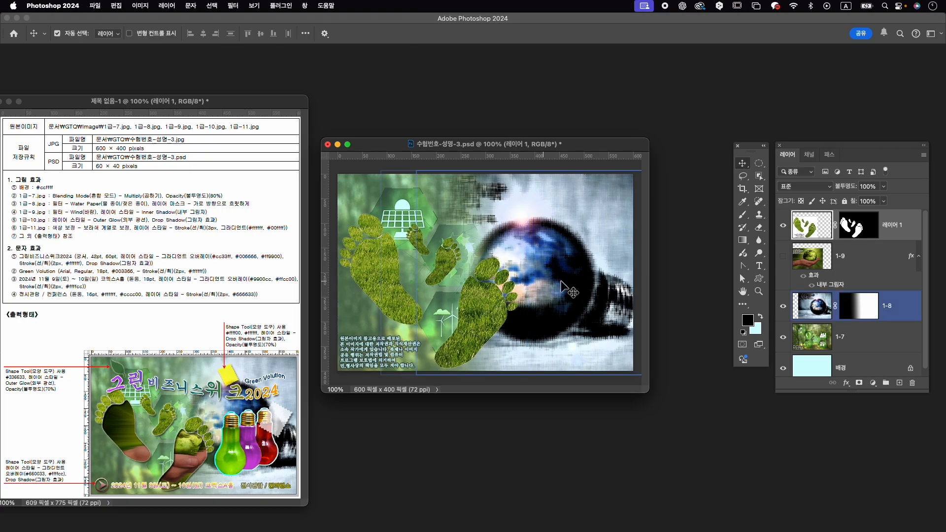
click(891, 230)
double_click(889, 226)
text(1)
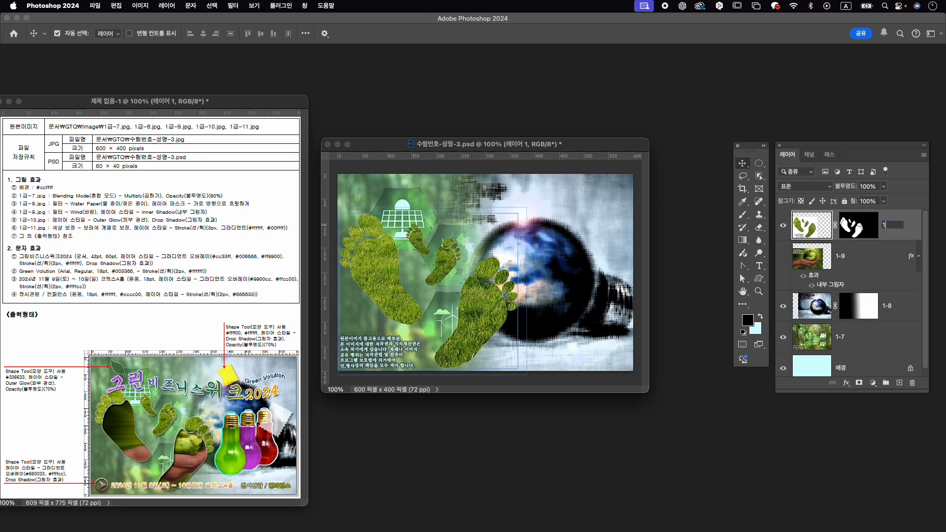
text(-10)
key(Return)
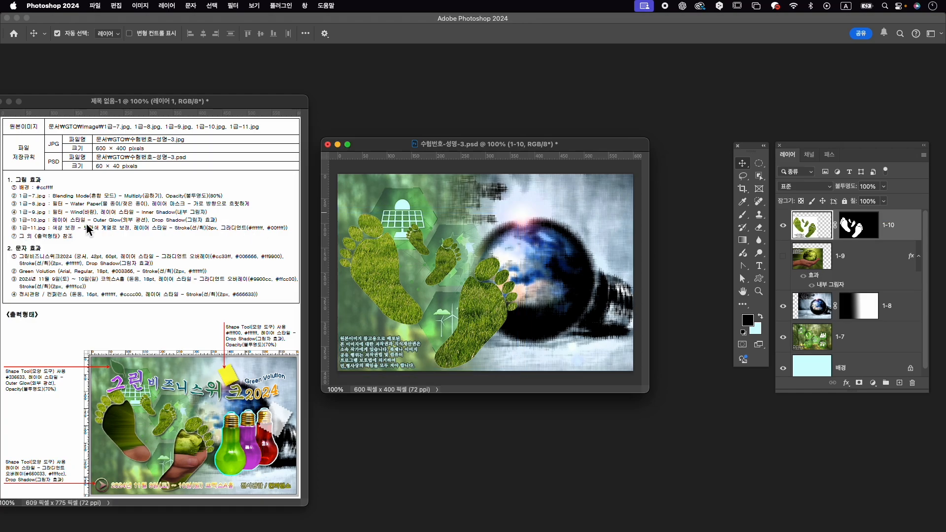
Give layer 1-10 Outer Glow (외부 광선) and Drop Shadow (드롭 섀도) layer styles.
click(845, 383)
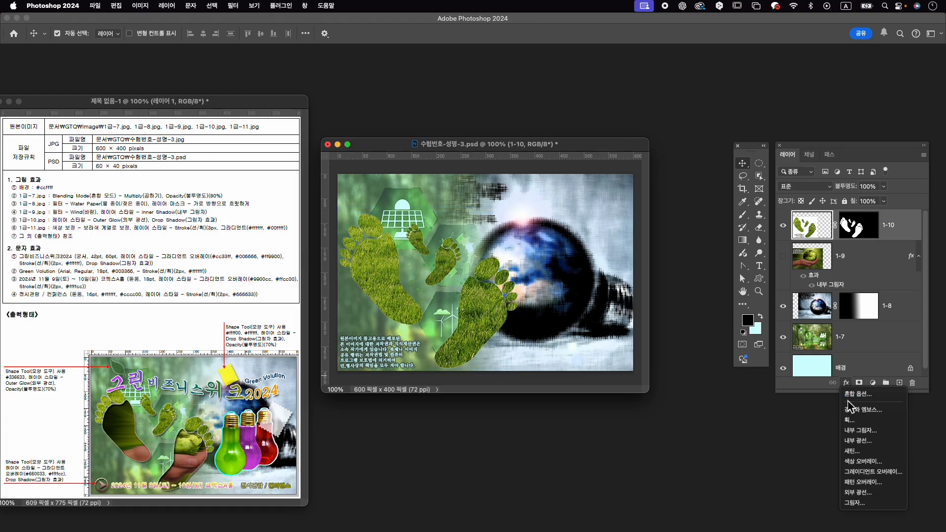
click(857, 492)
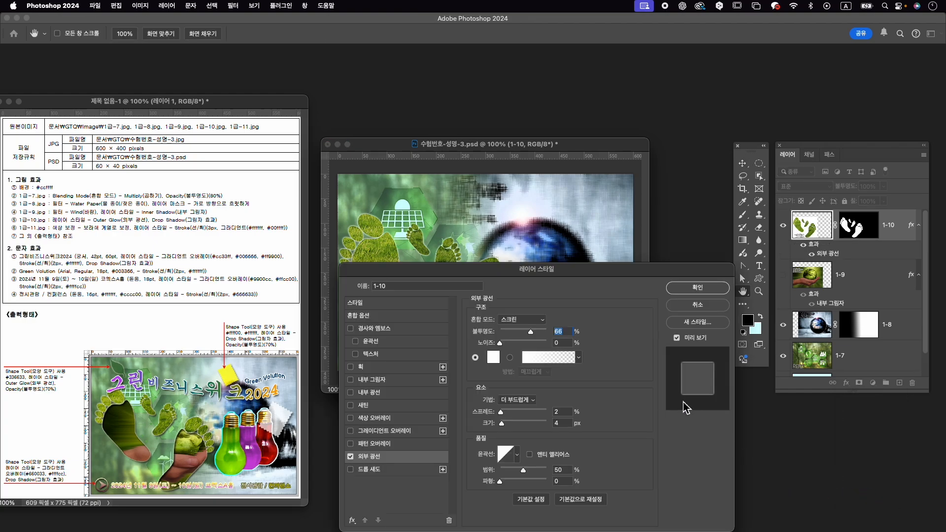
click(378, 468)
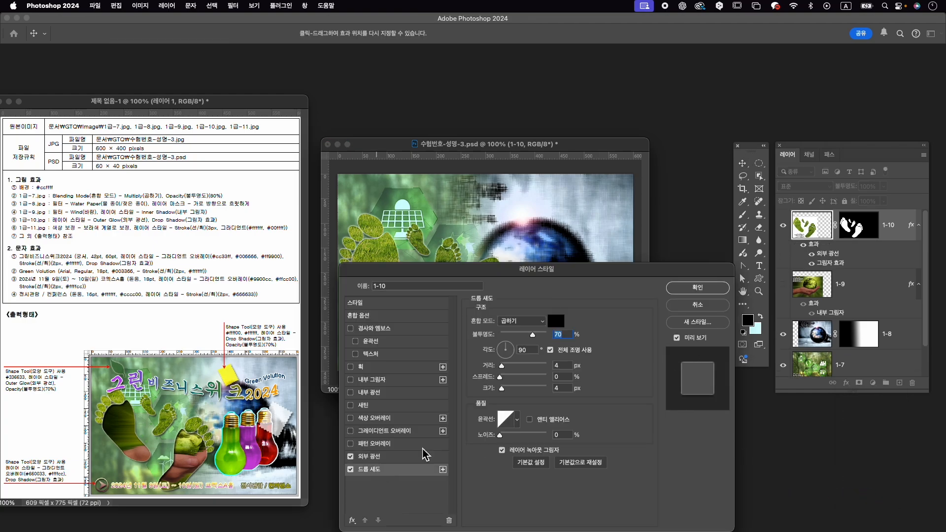
click(703, 296)
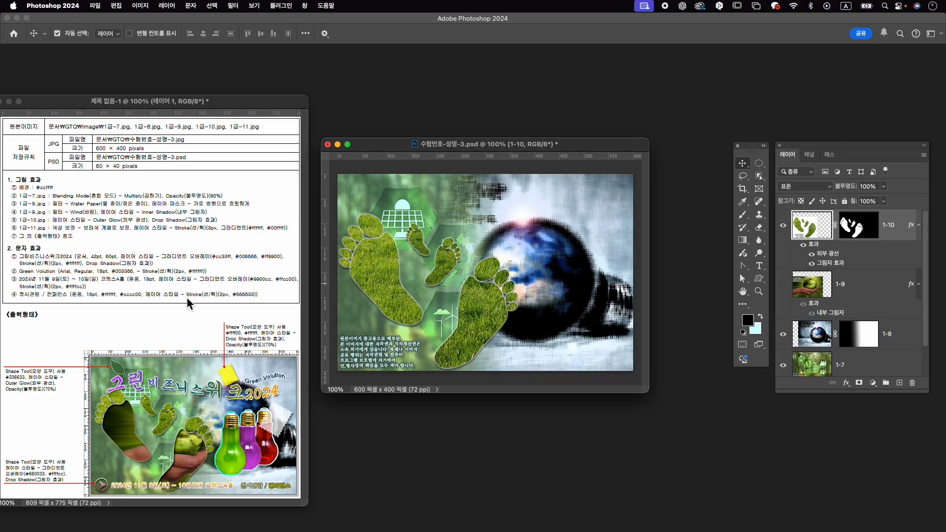
Reorder the layers so that hand layer 1-9 sits directly above footprints layer 1-10.
click(347, 337)
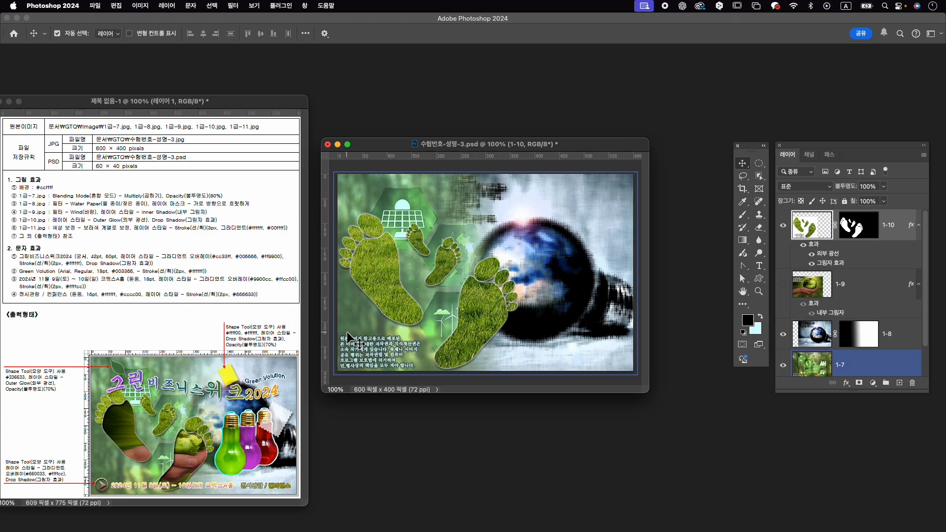
drag(862, 364, 862, 226)
click(857, 288)
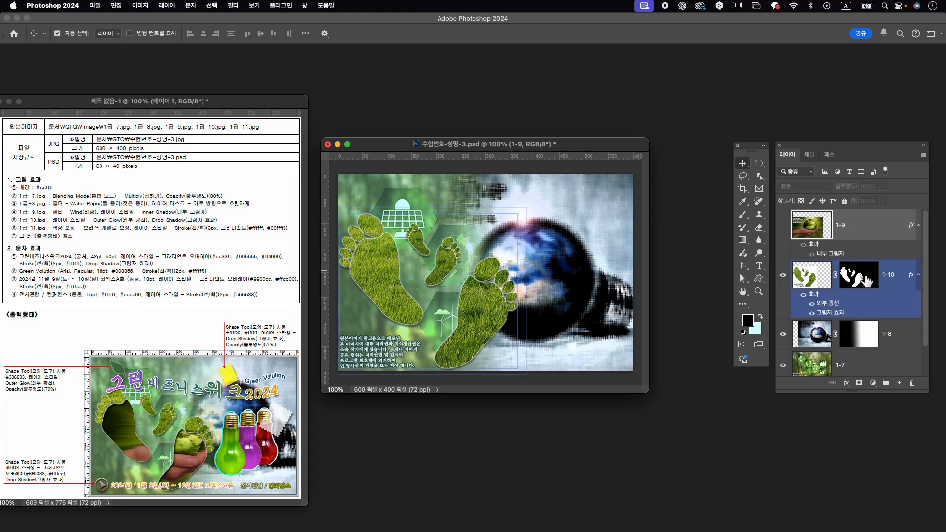
Load the footprint selection from layer 1-10's mask and contract it by 1 pixel.
click(857, 275)
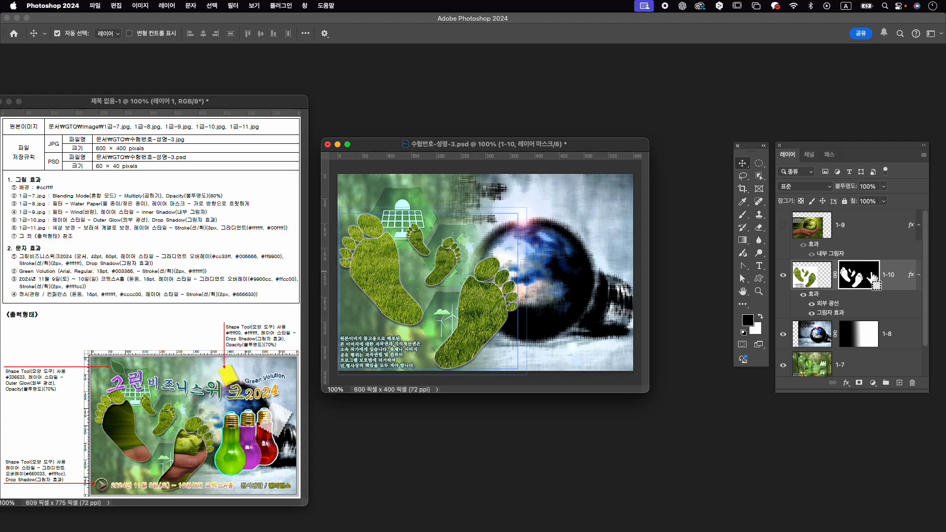
key(super)
super+click(869, 277)
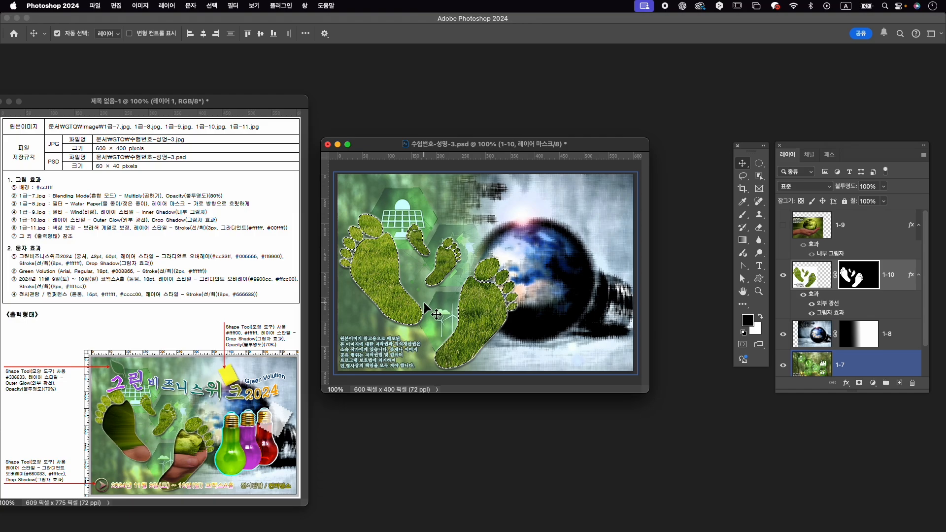
click(213, 5)
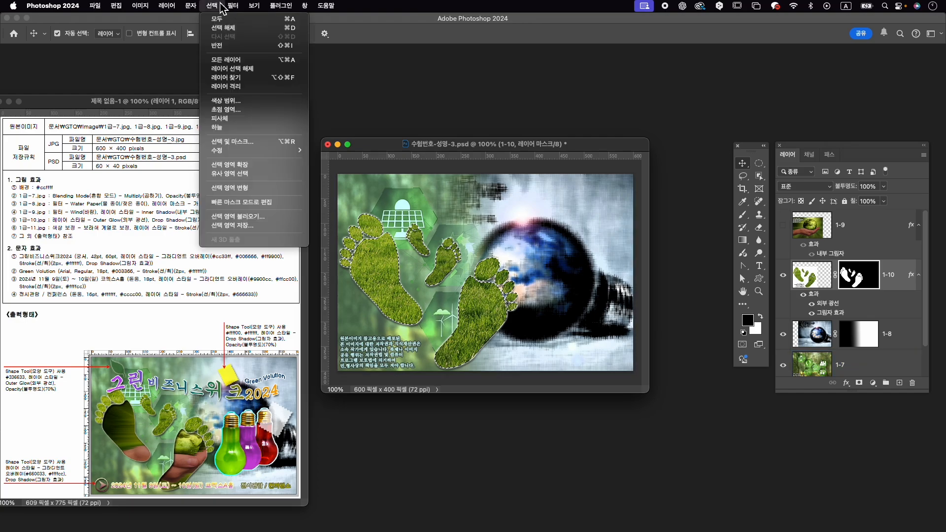
mouse_move(240, 155)
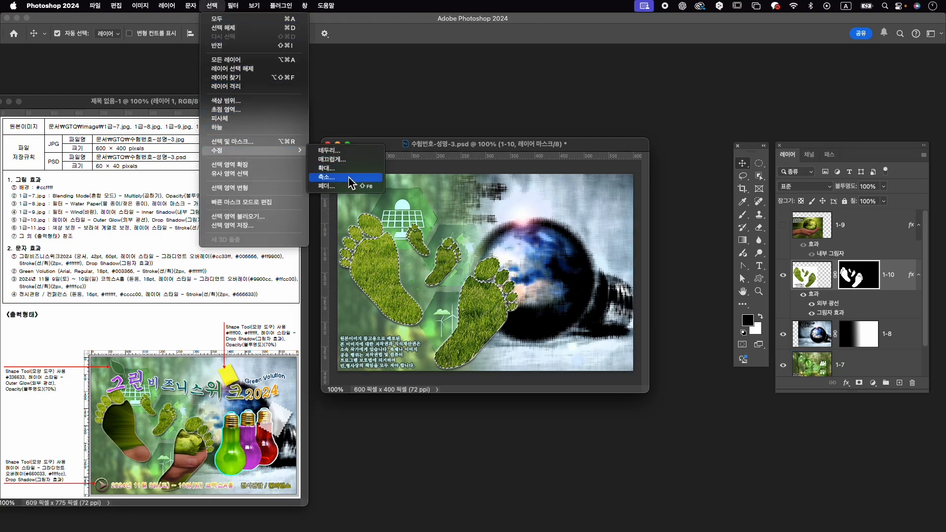
click(326, 177)
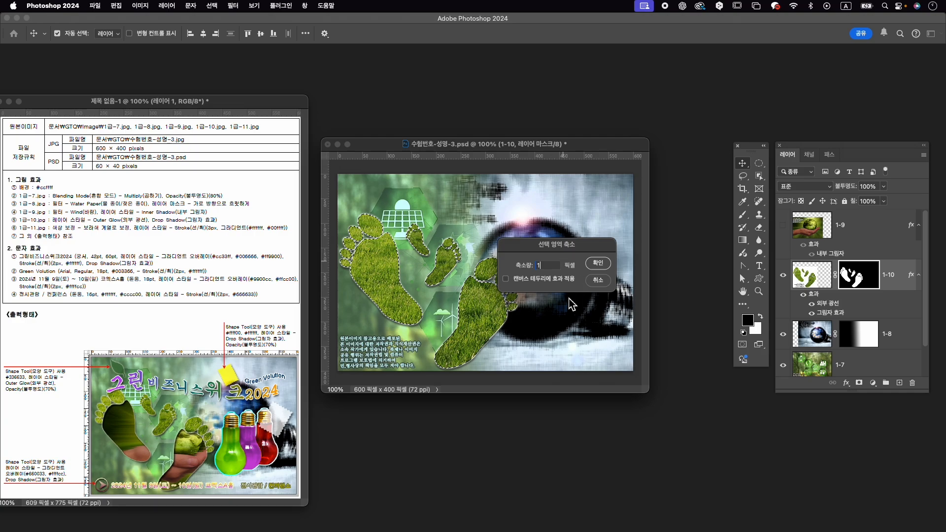
click(598, 262)
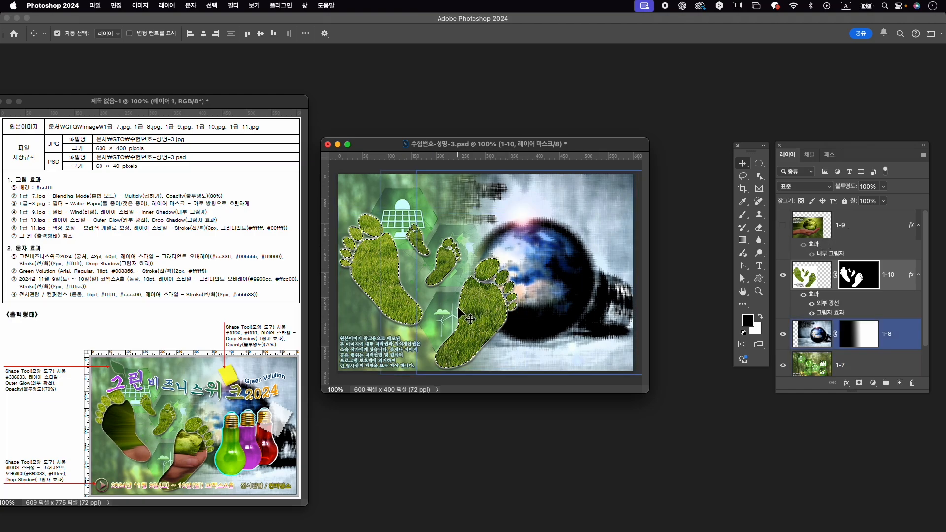
Create a new layer above 1-10, fill the contracted selection with the black foreground color, and deselect.
click(899, 382)
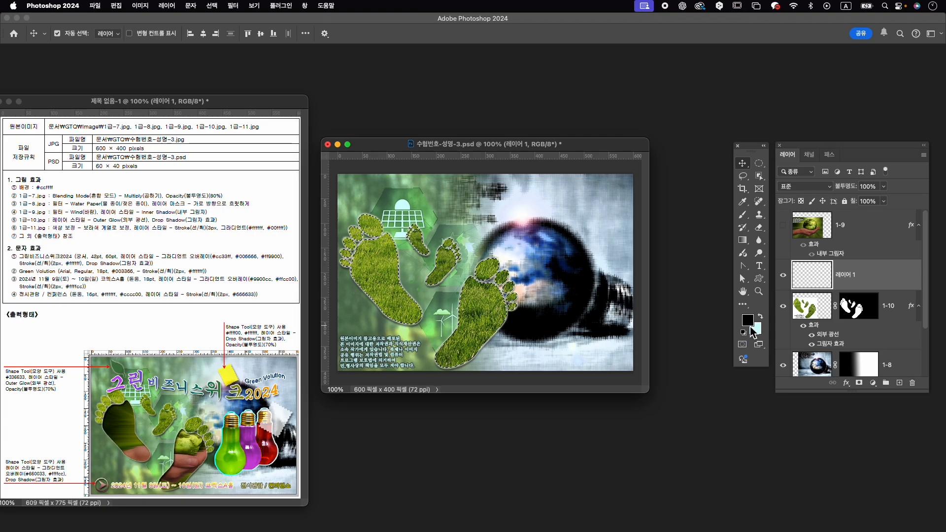
click(117, 6)
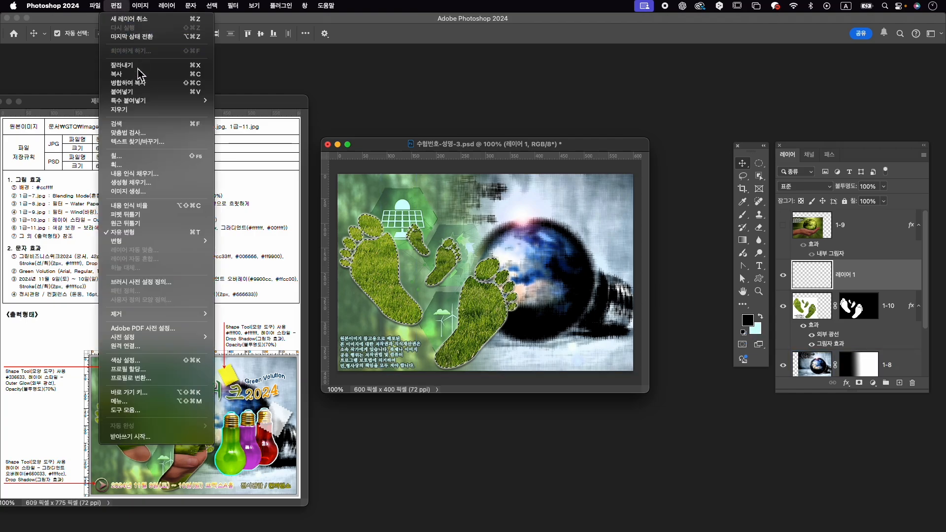
click(141, 158)
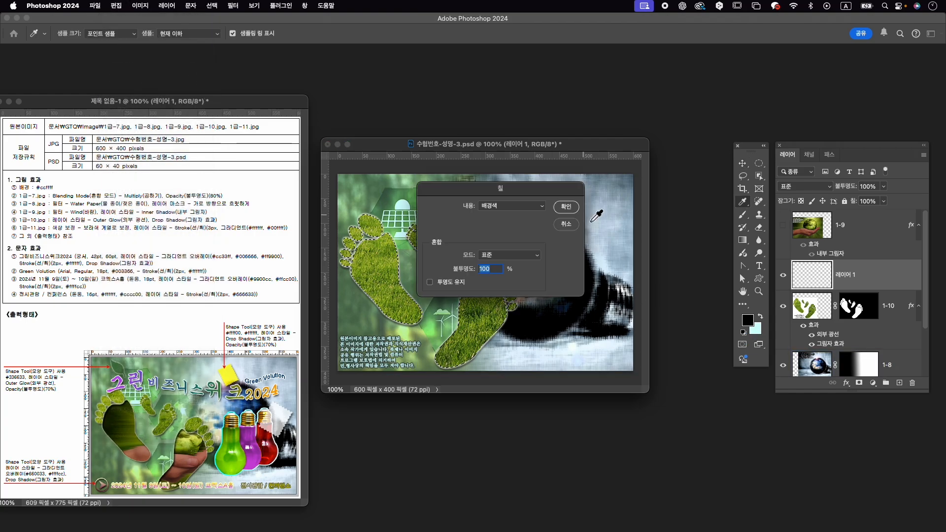
click(512, 207)
click(490, 194)
key(Return)
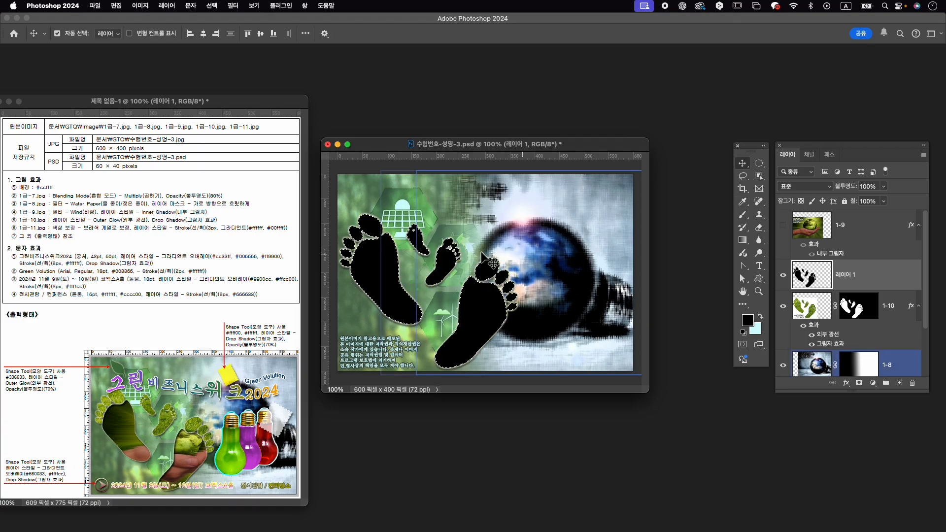
click(817, 309)
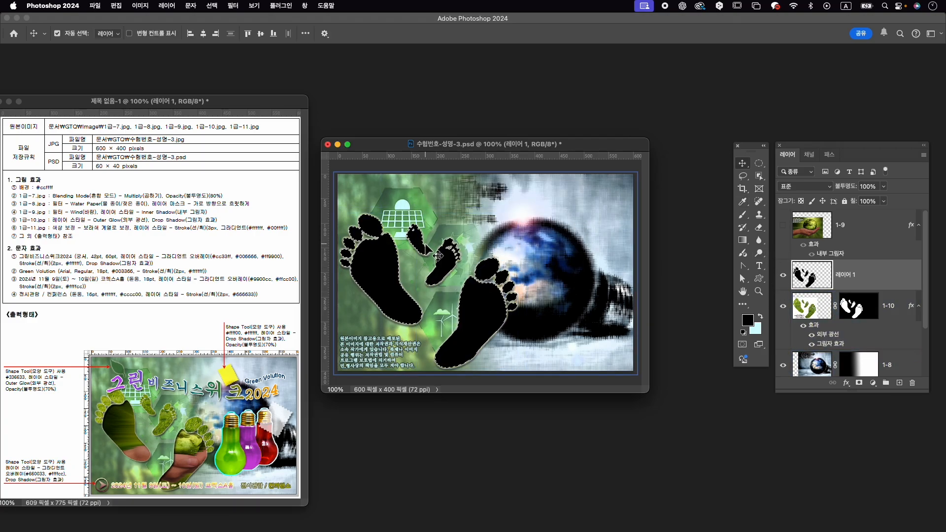
key(ctrl+d)
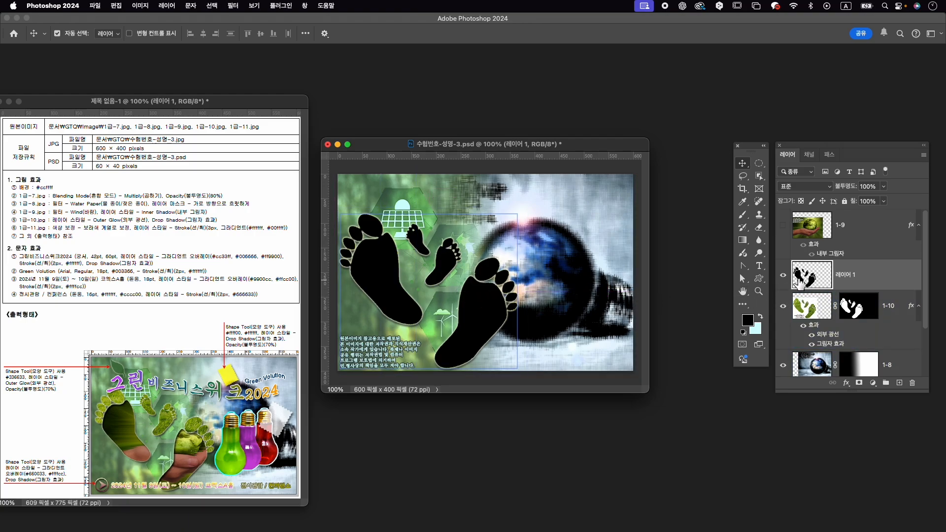
Show hand layer 1-9, dim it to 47% opacity to nudge it slightly right over the footprints, and restore 100% opacity.
click(856, 225)
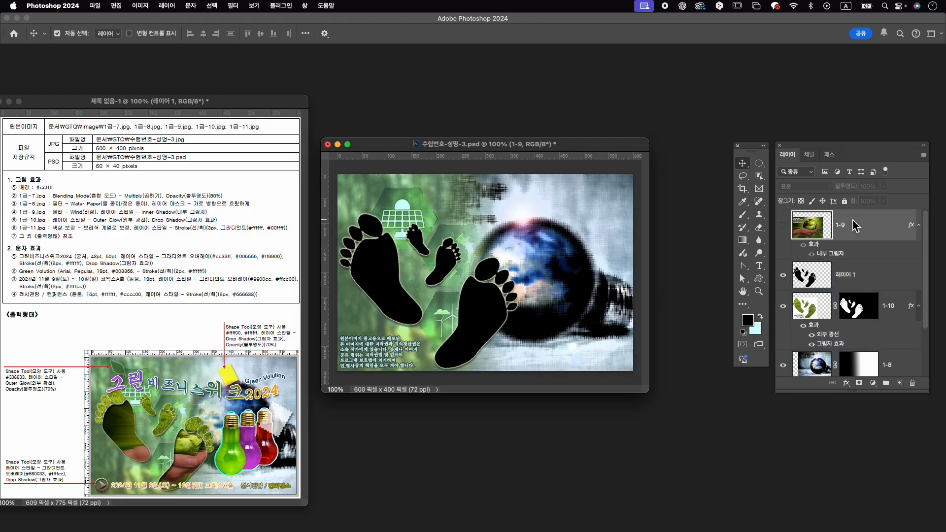
click(783, 232)
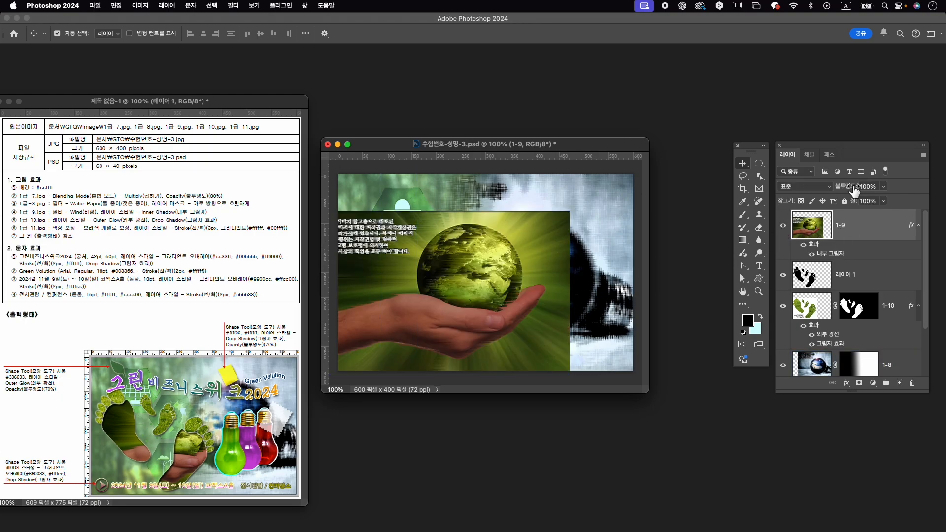
drag(855, 190, 826, 192)
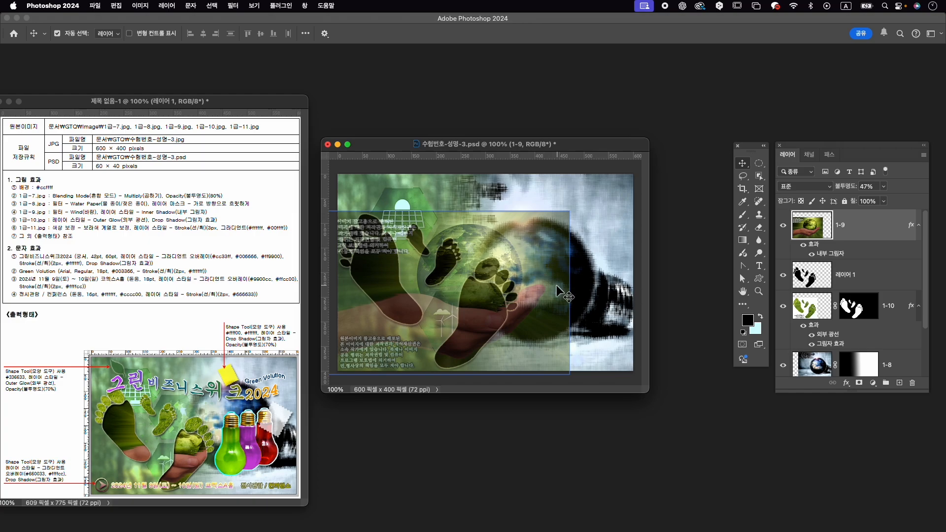
key(super+t)
drag(524, 287, 527, 286)
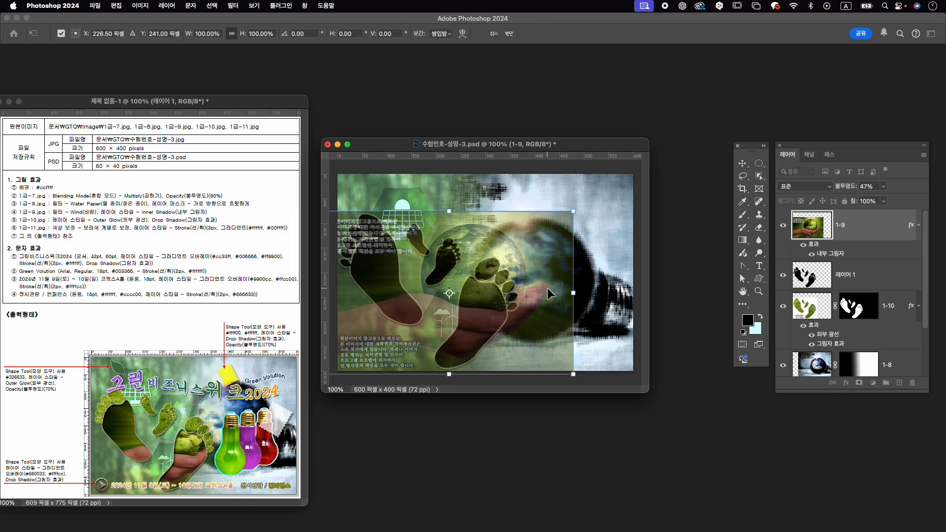
key(Return)
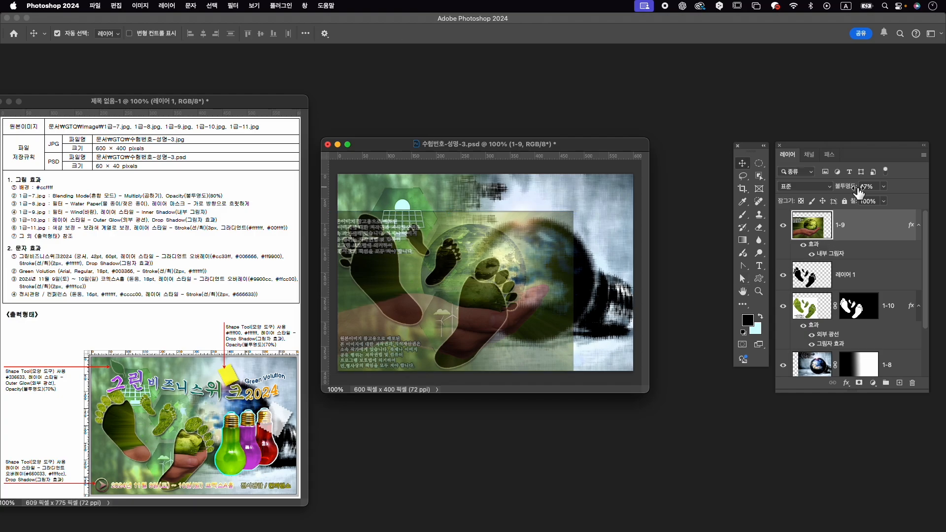
drag(850, 187, 927, 182)
Mask hand layer 1-9 with the selection loaded from the black footprint layer 레이어 1, and delete 레이어 1.
click(855, 282)
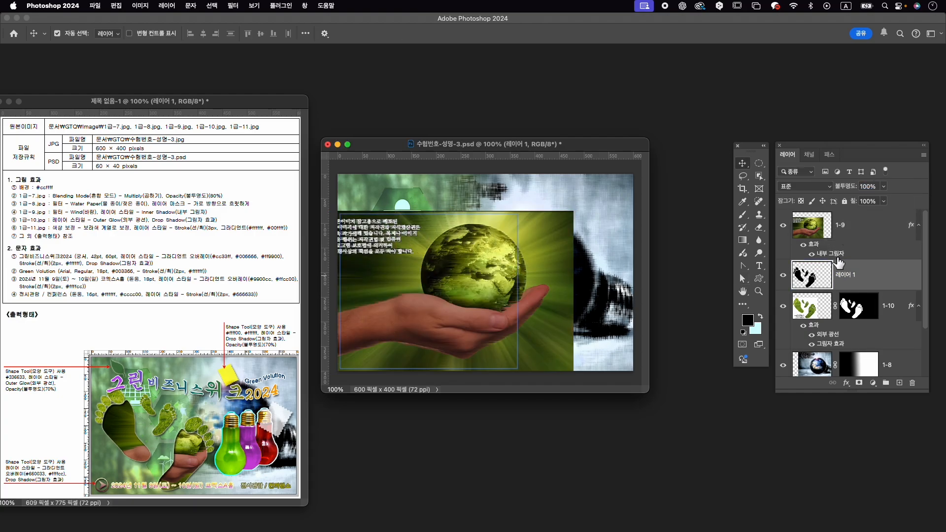
key(super)
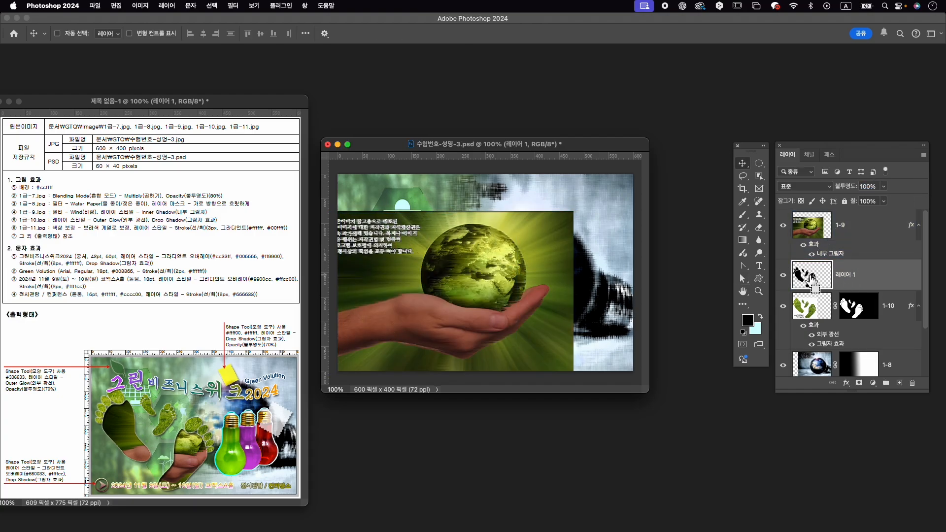
super+click(815, 275)
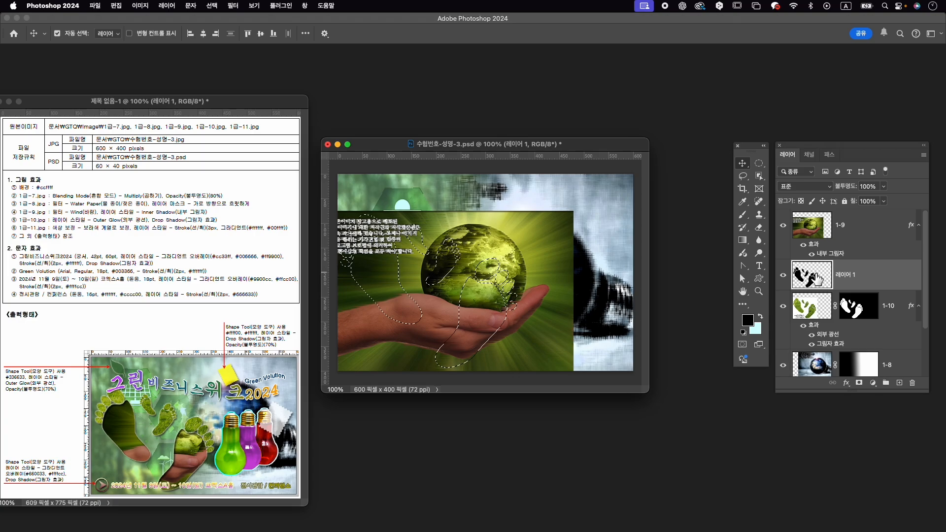
click(448, 224)
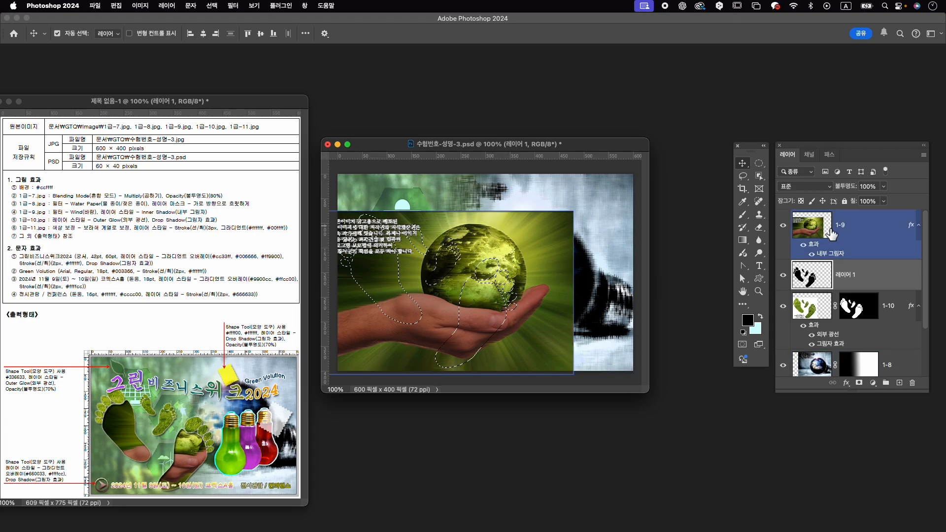
click(897, 364)
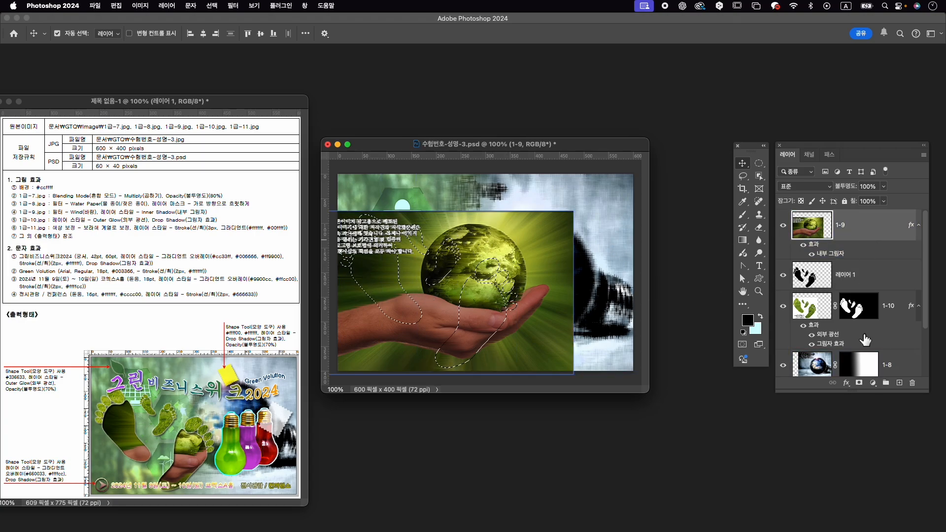
click(859, 383)
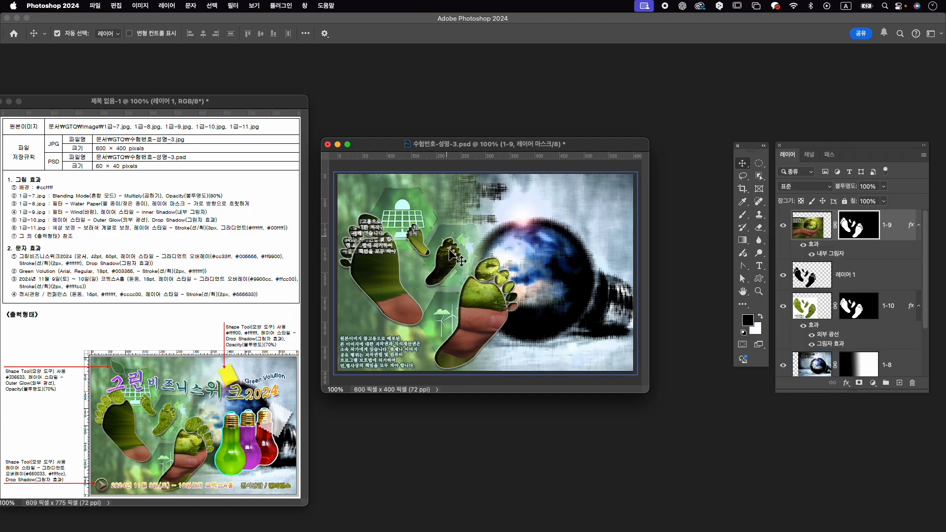
click(867, 283)
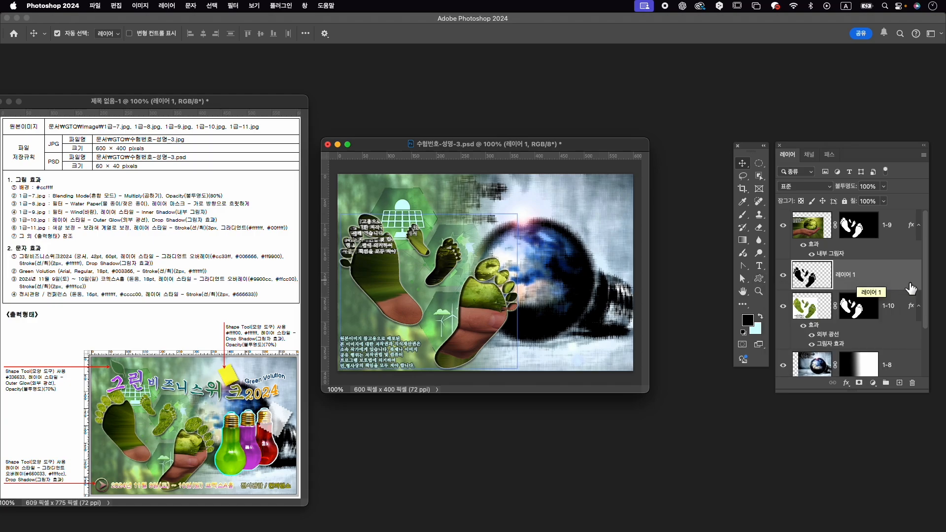
Paint layer 1-9's mask black with a 35 px brush over the large feet's toes and both small footprints to reveal the grass.
click(882, 232)
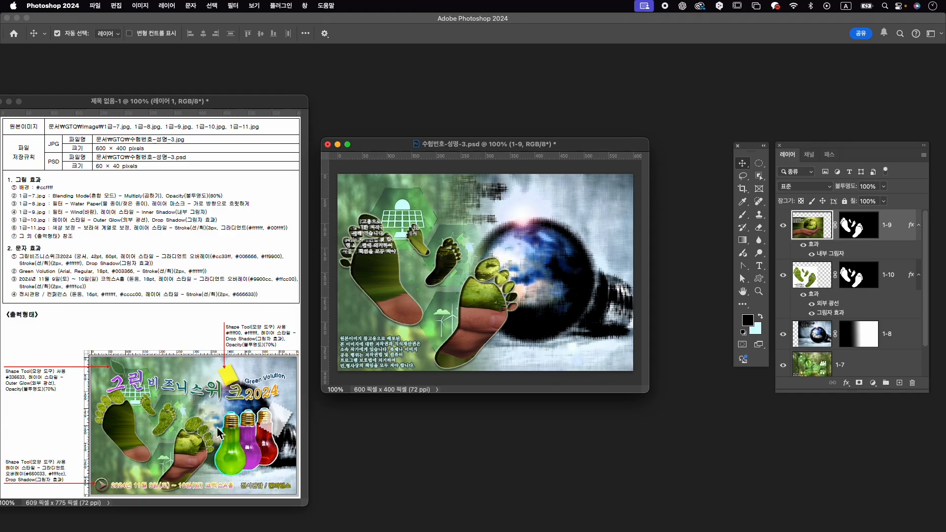
click(858, 225)
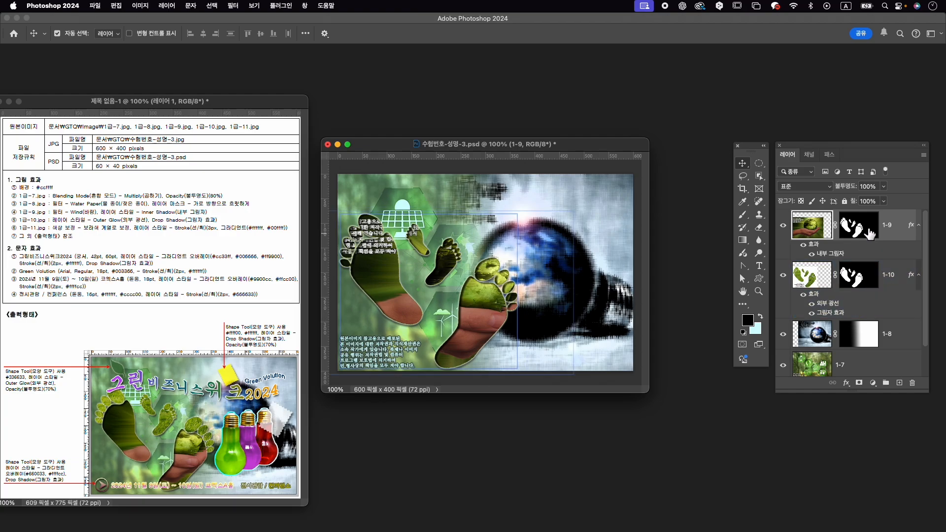
key(b)
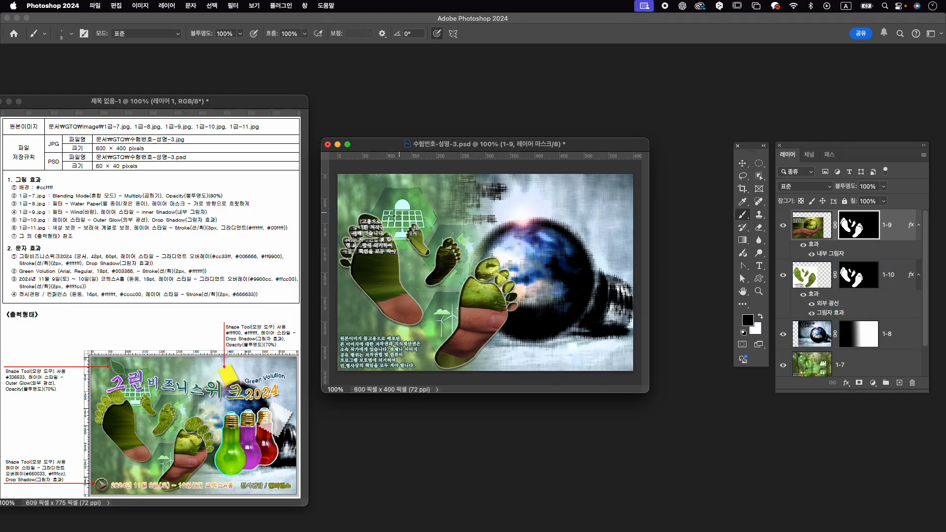
key(x)
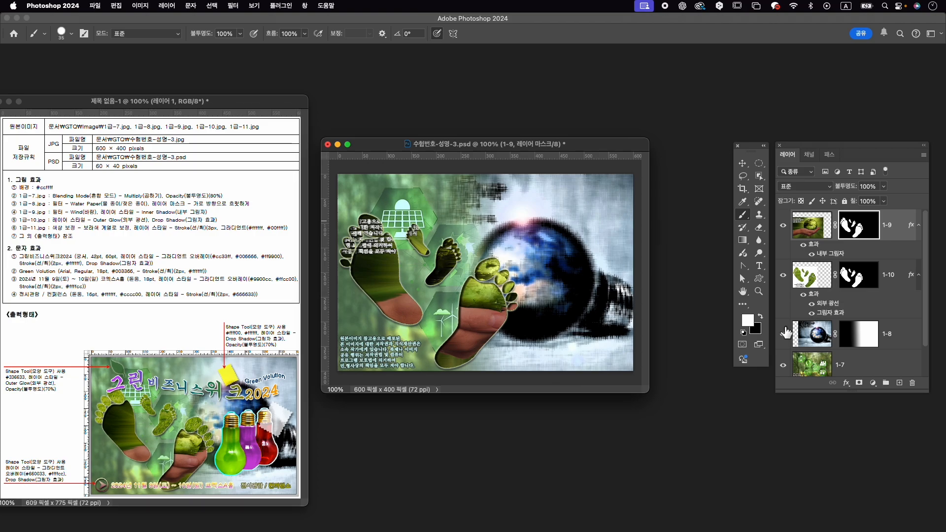
click(760, 317)
mouse_move(408, 219)
mouse_down()
mouse_move(363, 228)
mouse_move(392, 221)
mouse_move(351, 241)
mouse_move(354, 234)
mouse_move(356, 242)
mouse_move(366, 232)
mouse_move(348, 265)
mouse_up()
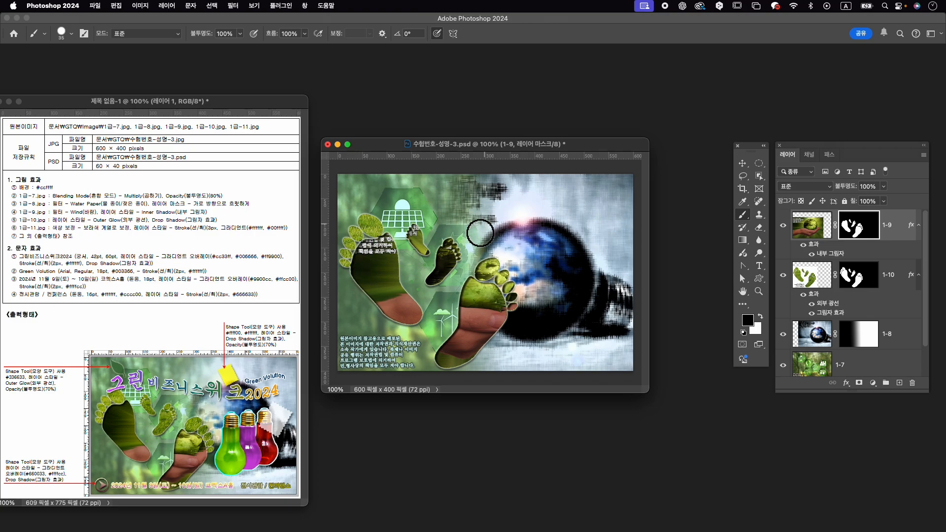
mouse_move(415, 240)
mouse_down()
mouse_move(448, 259)
mouse_move(432, 239)
mouse_move(423, 255)
mouse_move(423, 245)
mouse_move(456, 247)
mouse_move(442, 279)
mouse_move(462, 256)
mouse_move(432, 287)
mouse_move(498, 270)
mouse_up()
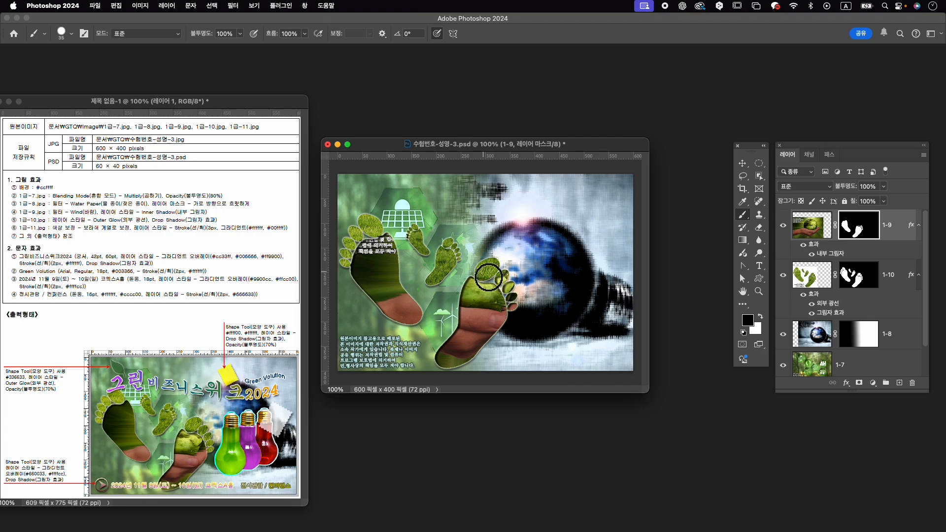
mouse_move(508, 277)
mouse_down()
mouse_move(526, 318)
mouse_move(509, 275)
mouse_up()
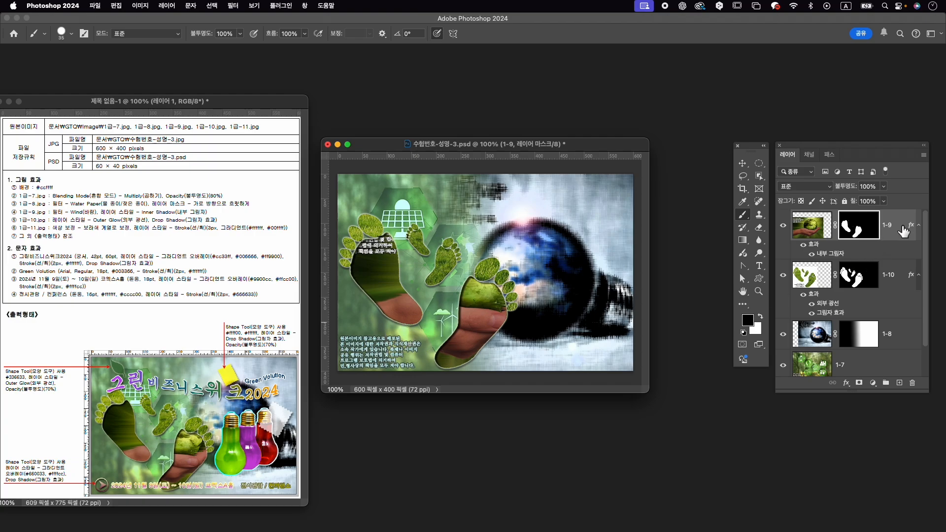
click(811, 225)
key(v)
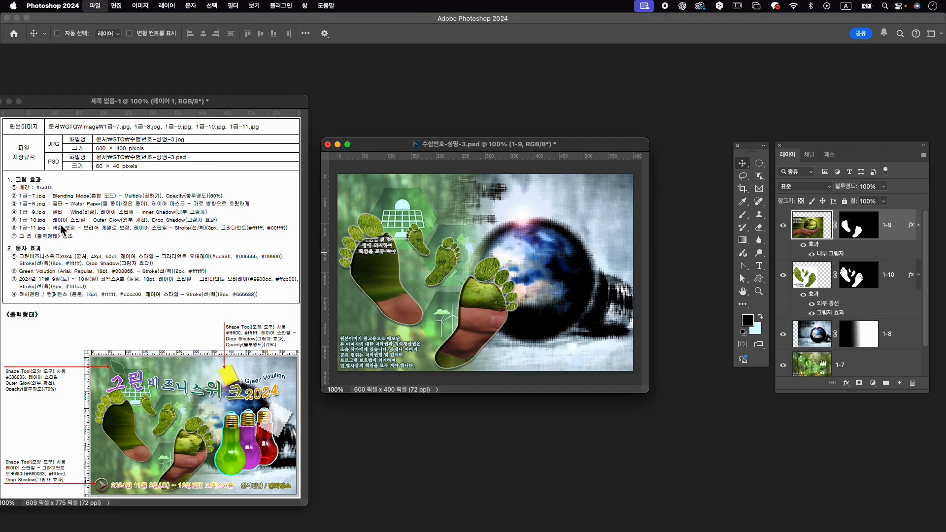
Open 1급-11.jpg from the Image folder and move its window over beside the exam sheet.
key(super+o)
click(611, 234)
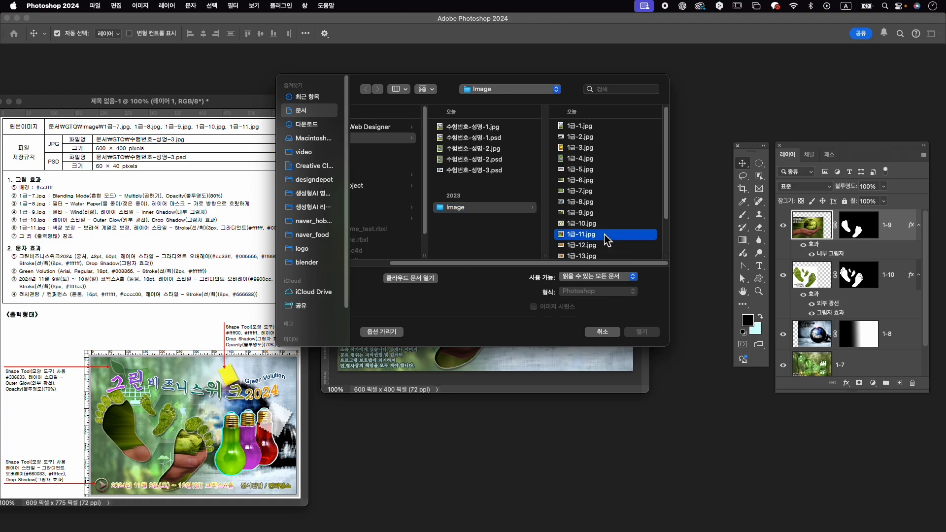
click(653, 332)
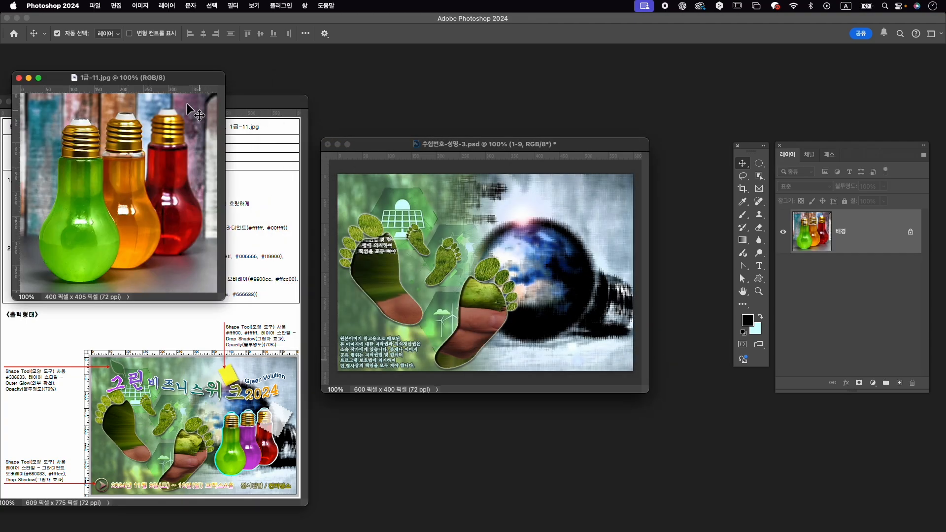
drag(175, 82, 476, 85)
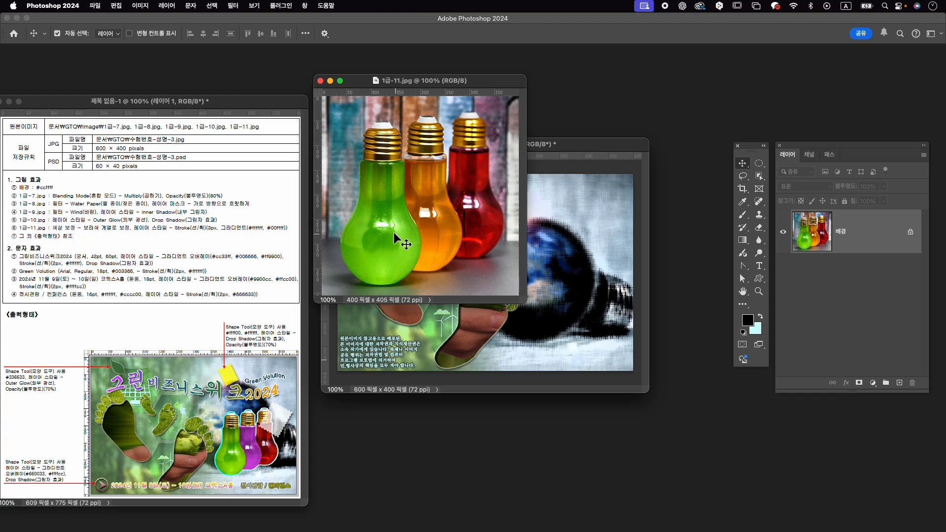
Select the middle orange bulb in 1급-11.jpg with the Object Selection tool.
click(759, 176)
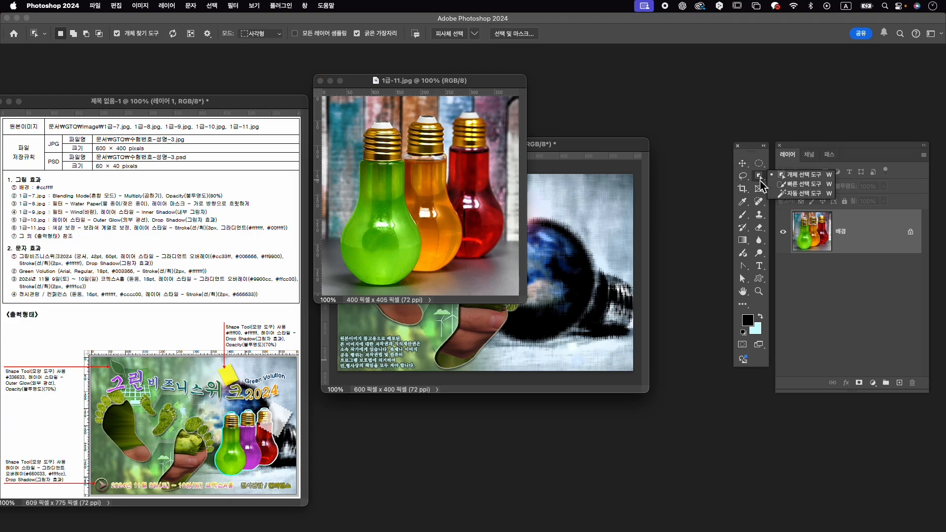
click(785, 178)
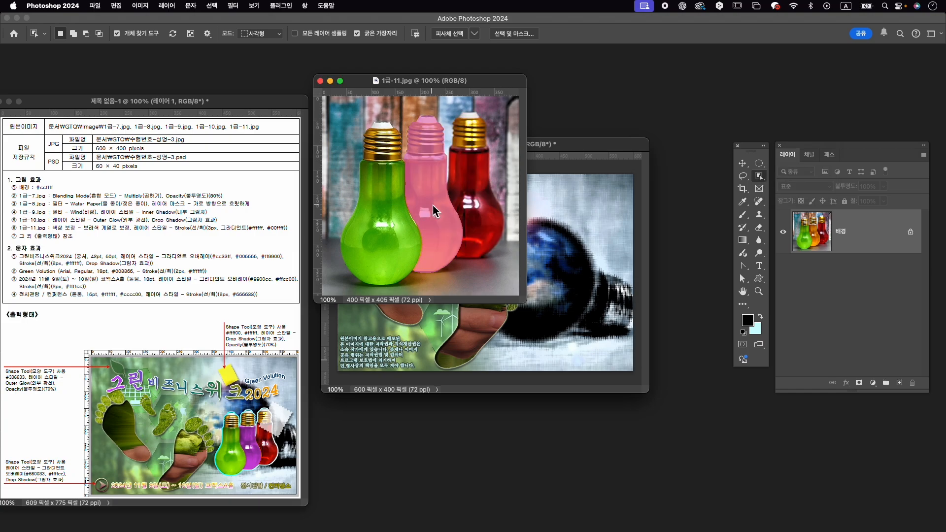
click(458, 242)
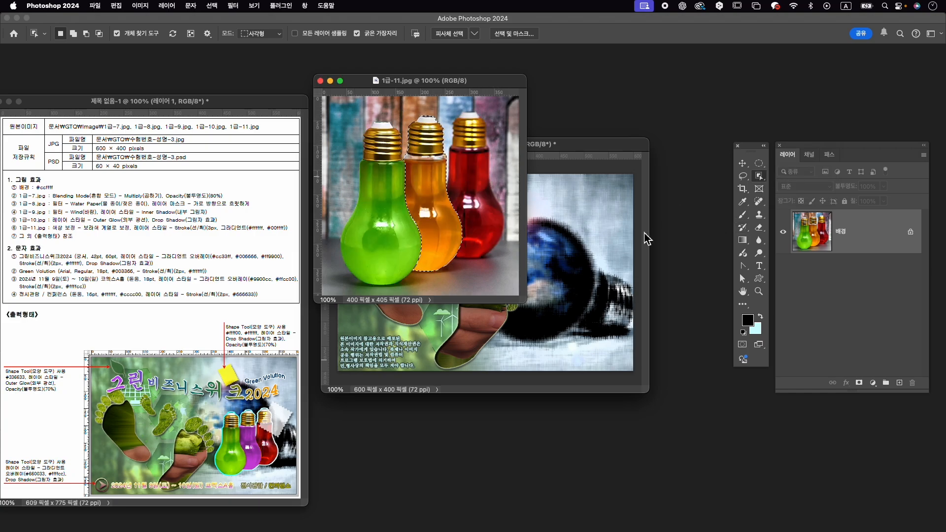
Add a Hue/Saturation adjustment over the selected bulb, colorized with hue 290 and saturation 44.
click(873, 384)
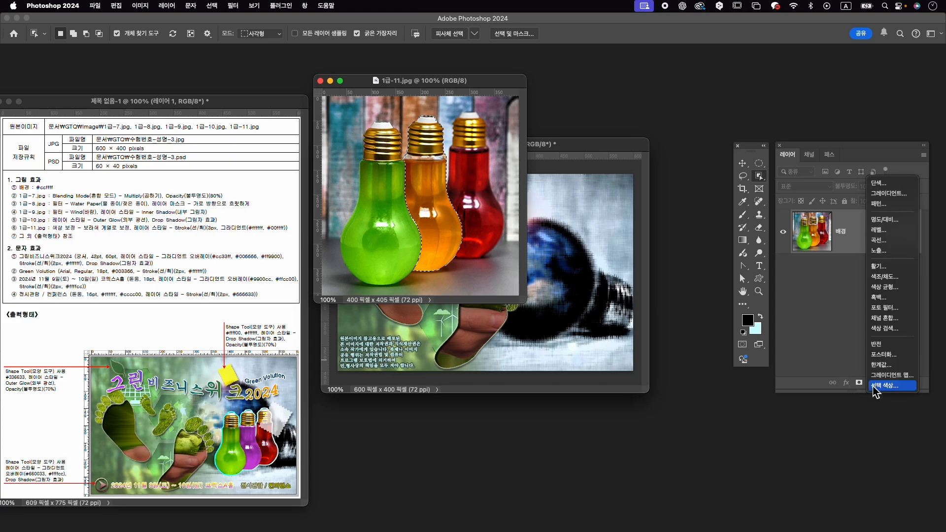
click(894, 277)
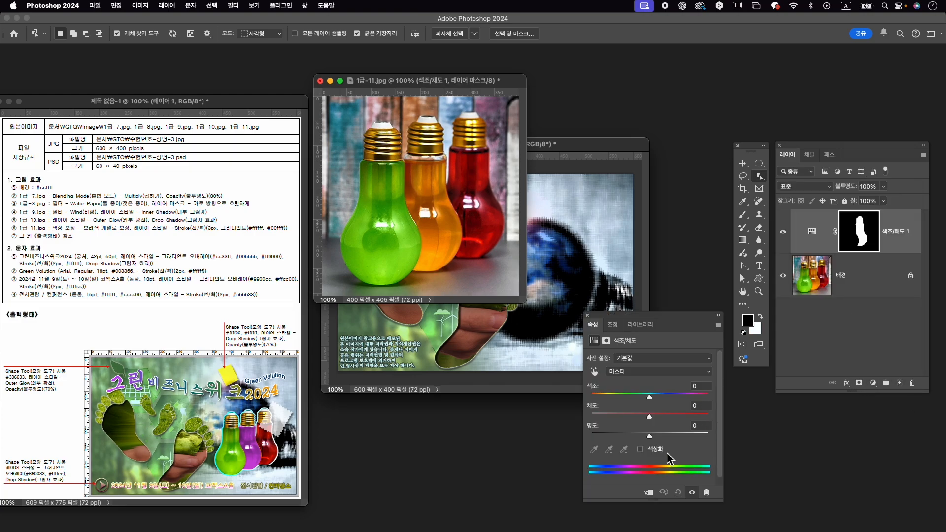
click(640, 450)
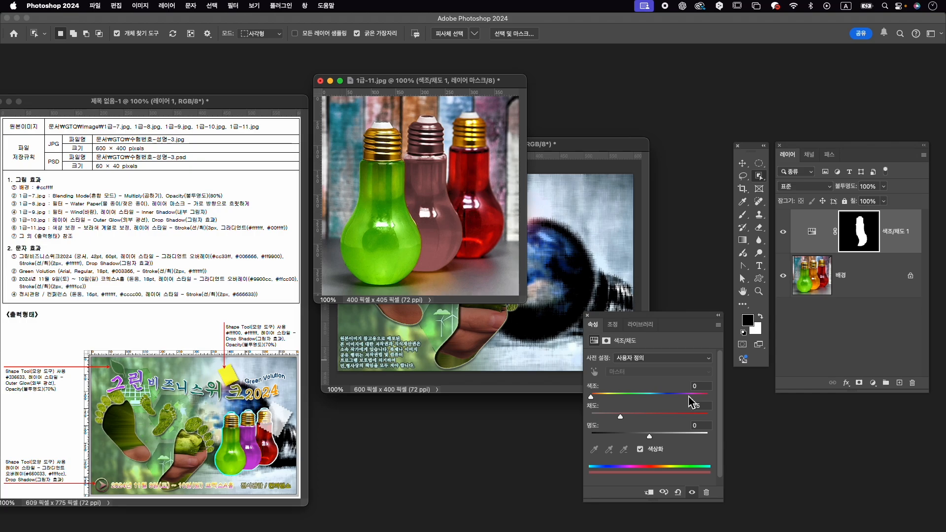
click(647, 415)
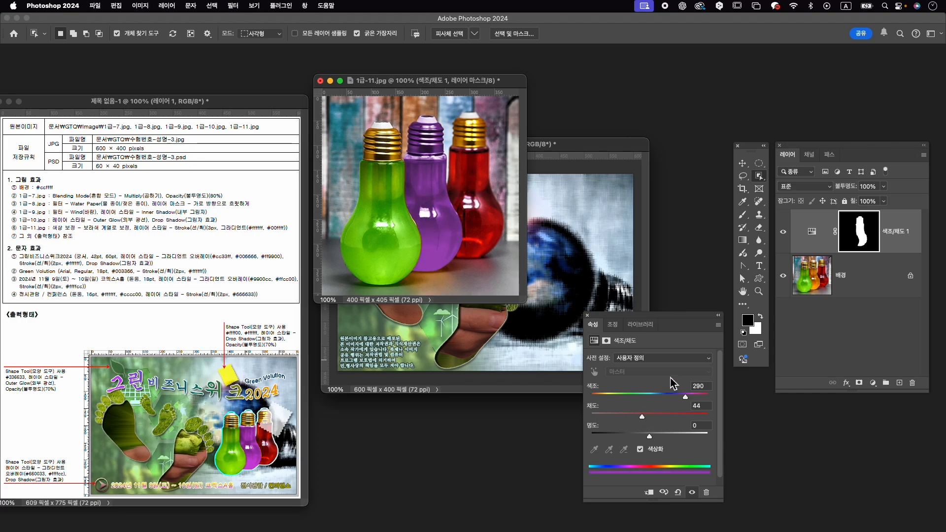
Paint the adjustment's mask black over the middle bulb's gold cap, and white along the glass neck to clean up the edge.
click(871, 240)
key(b)
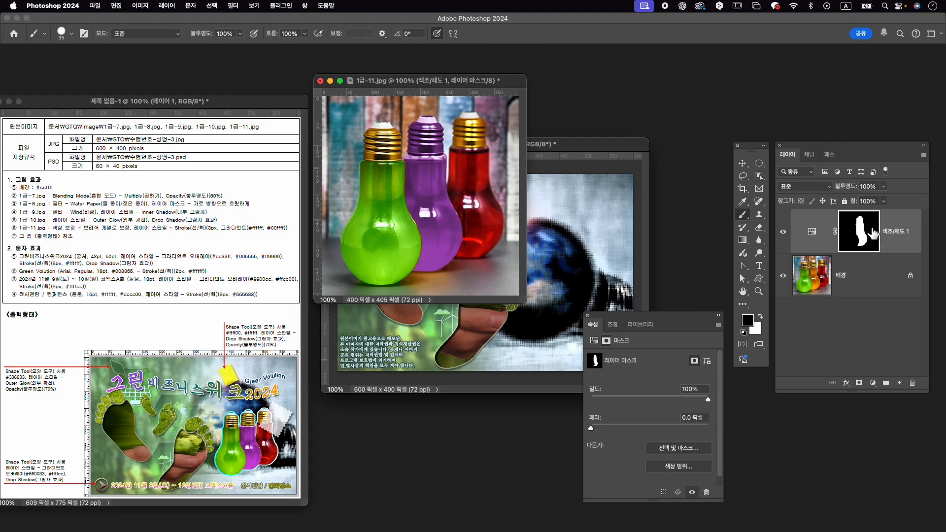
mouse_move(423, 123)
mouse_down()
mouse_move(441, 132)
mouse_move(417, 143)
mouse_move(450, 146)
mouse_move(410, 154)
mouse_move(449, 153)
mouse_up()
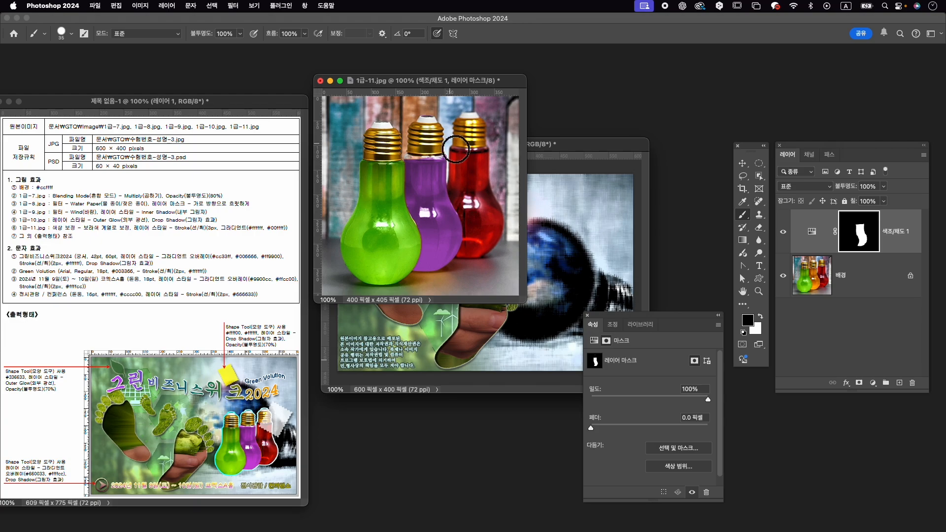
key(x)
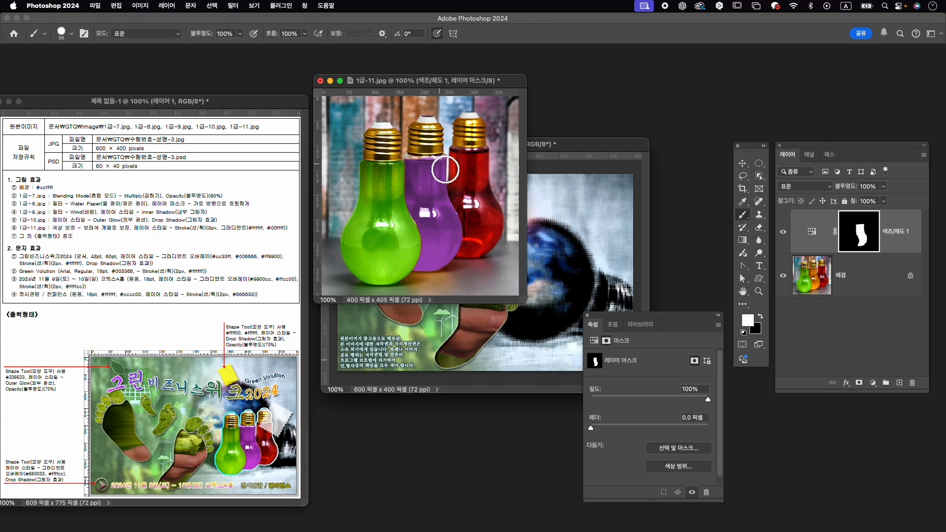
drag(445, 169, 410, 166)
Select all three bulbs on the background layer with the Object Selection tool and turn the selection into a layer mask.
click(877, 276)
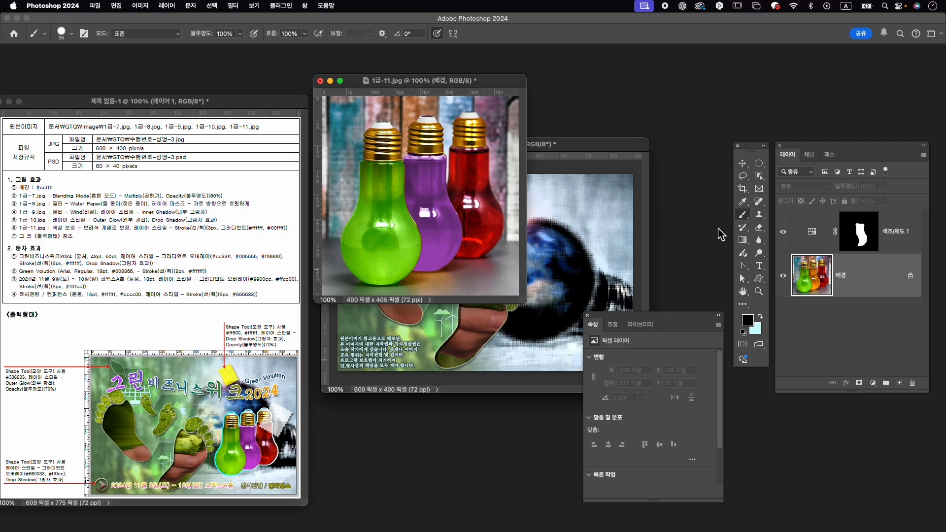
click(758, 180)
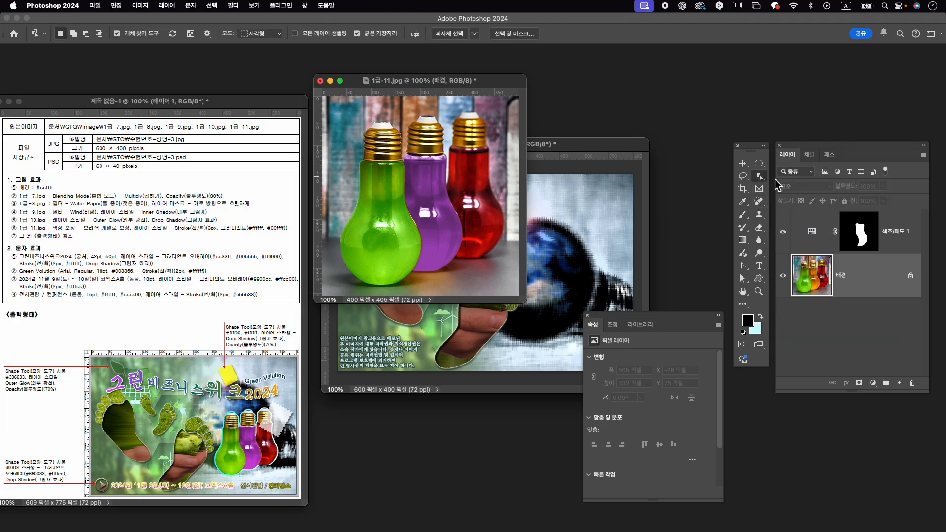
drag(350, 112, 497, 269)
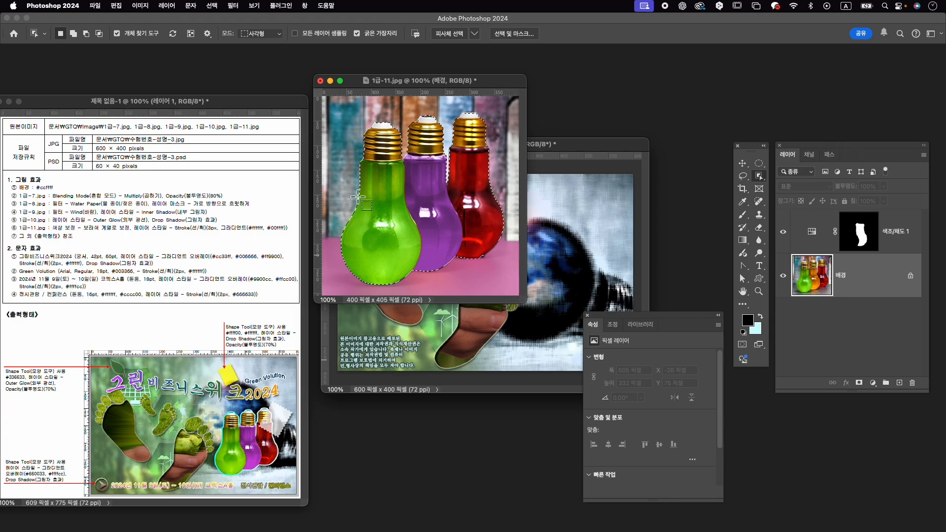
click(859, 383)
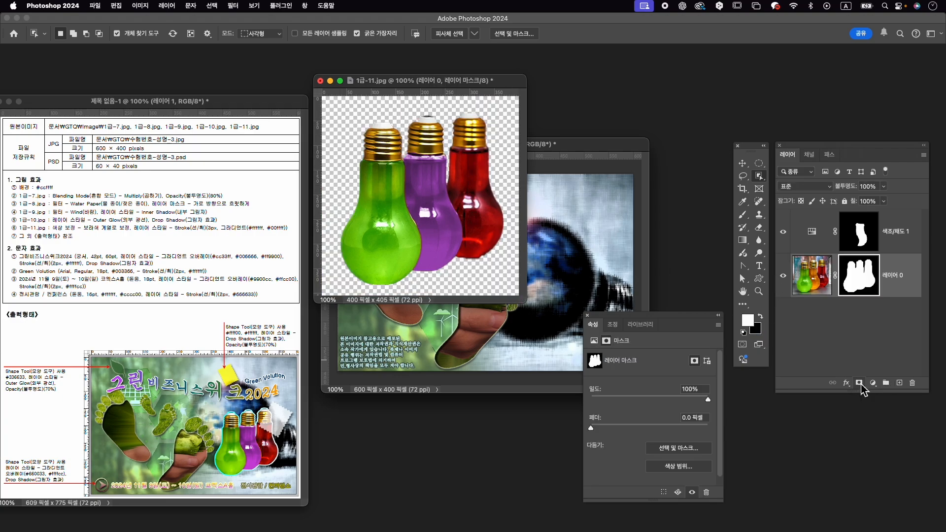
Touch up the three-bulb mask with a small white brush around the white tips of the bulb caps.
click(909, 227)
mouse_move(369, 127)
mouse_down()
mouse_move(466, 123)
mouse_move(463, 161)
mouse_up()
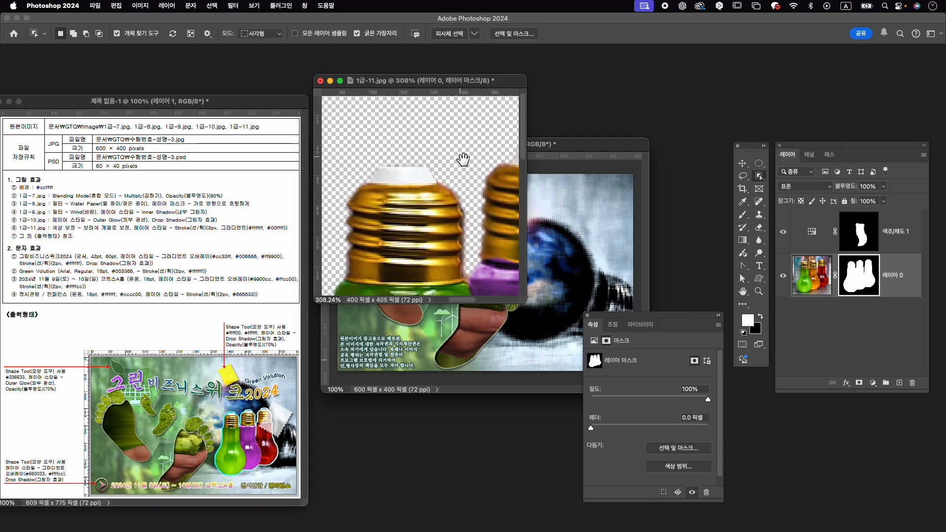
key(b)
key(bracketleft)
key(bracketleft)
key(bracketleft)
key(bracketleft)
key(bracketleft)
key(bracketleft)
key(bracketleft)
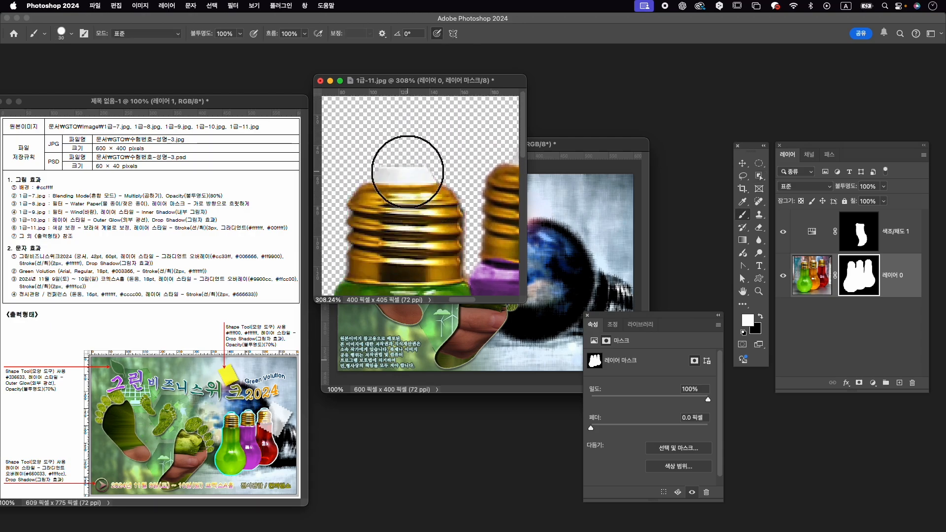
mouse_move(388, 177)
mouse_down()
mouse_move(416, 169)
mouse_move(423, 184)
mouse_move(363, 204)
mouse_up()
drag(458, 190, 393, 195)
drag(499, 192, 439, 194)
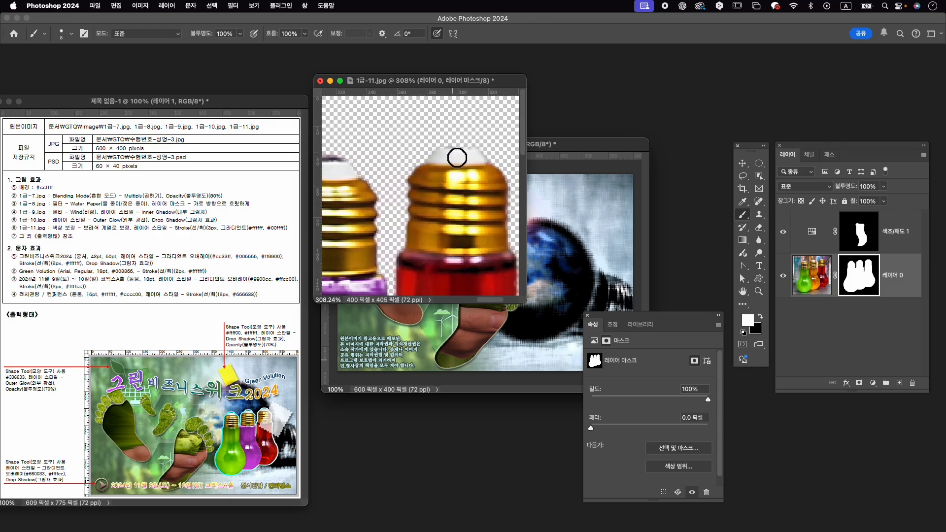
mouse_move(457, 157)
mouse_down()
mouse_move(472, 157)
mouse_move(459, 155)
mouse_up()
drag(364, 233, 507, 218)
mouse_move(328, 251)
mouse_down()
mouse_move(409, 228)
mouse_move(423, 234)
mouse_up()
drag(409, 143, 424, 146)
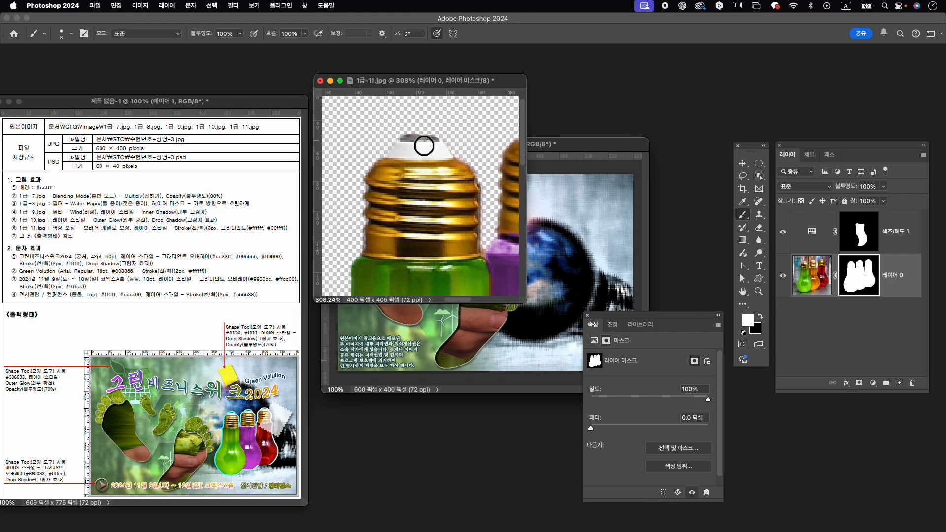
key(super+0)
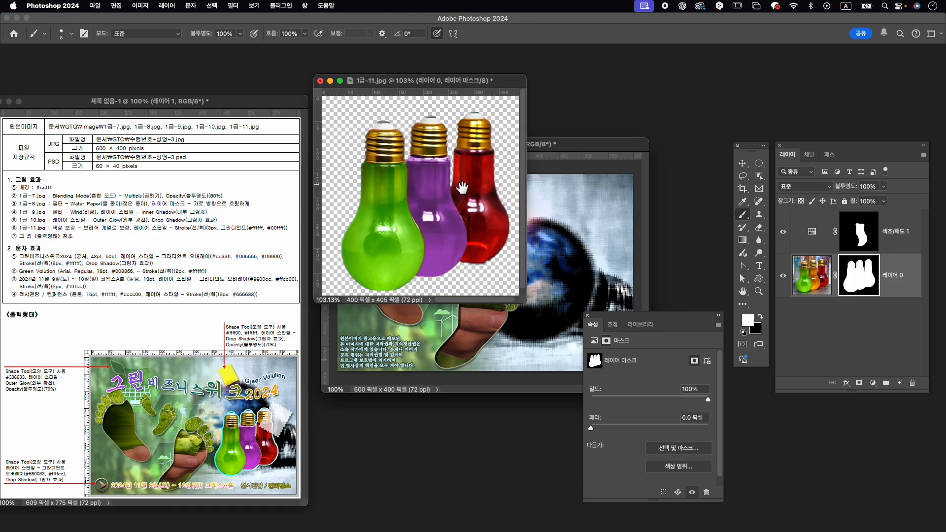
Stamp the visible layers into a new merged bulb layer and move a copy into the 수험번호-성명-3.psd composition.
click(893, 240)
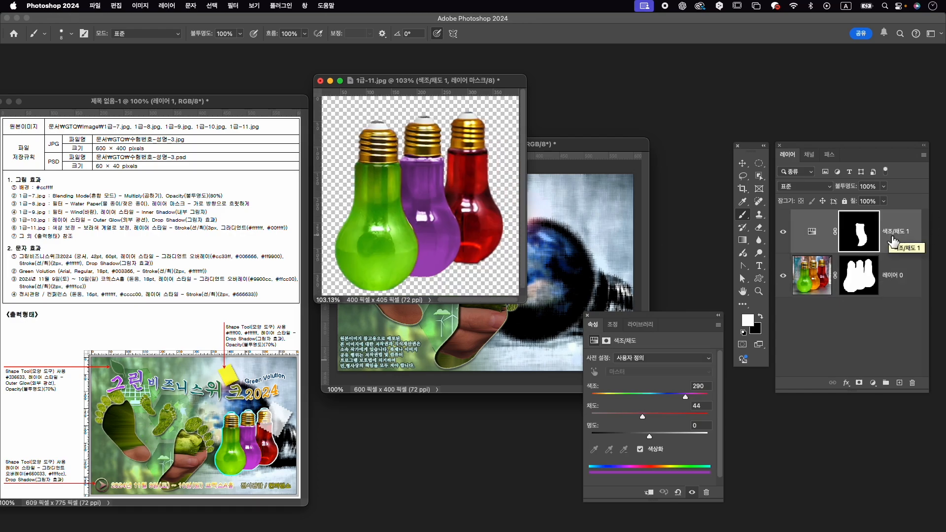
key(super+alt+shift+e)
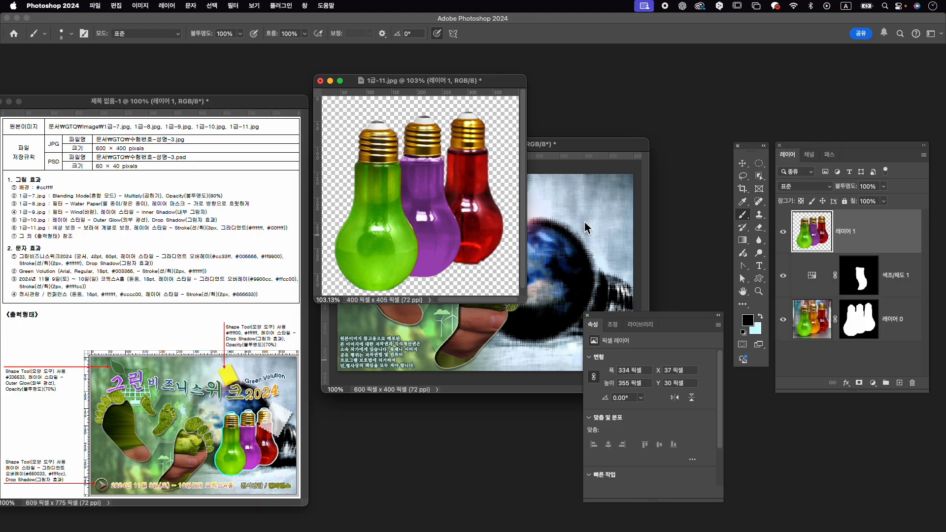
key(v)
drag(479, 228, 622, 267)
Close 1급-11.jpg without saving and rename the placed bulb layer 1-11.
click(320, 80)
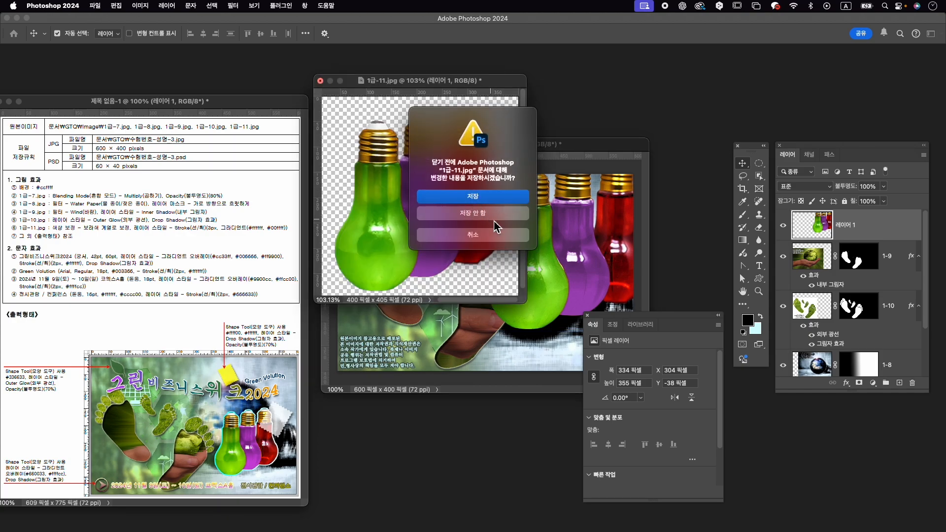
click(473, 212)
double_click(845, 225)
text(1)
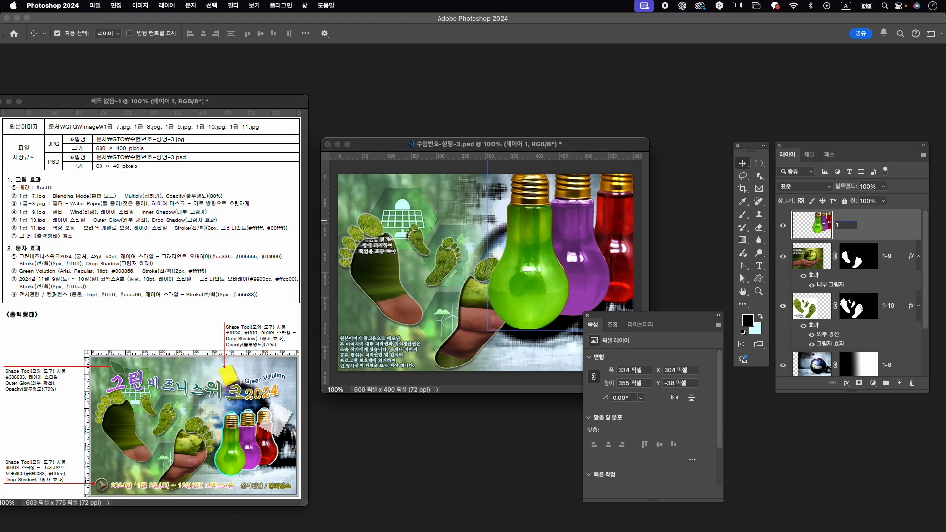
text(-11)
key(Return)
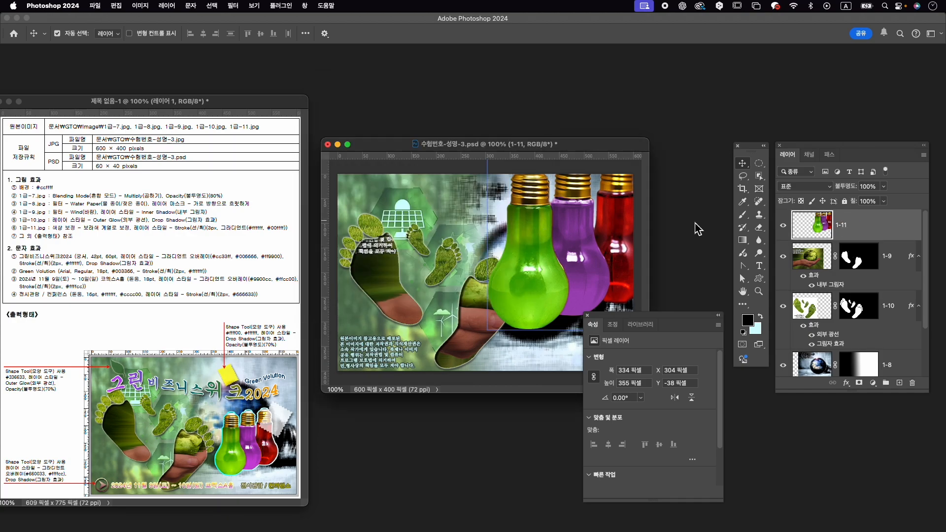
Scale layer 1-11 to about 54.4% and place it right of the large footprint, at about X 357, Y 167 px.
key(ctrl+t)
drag(556, 232, 497, 281)
drag(592, 205, 557, 242)
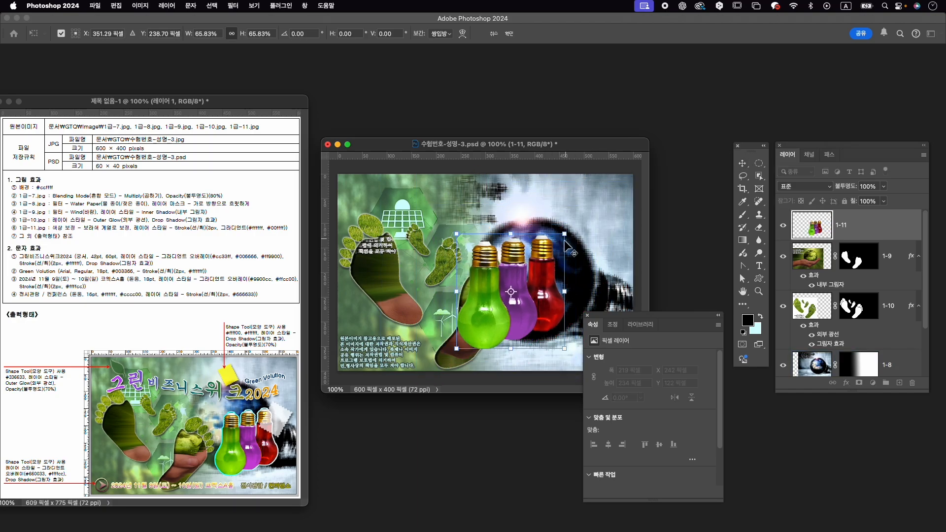
drag(509, 275, 557, 278)
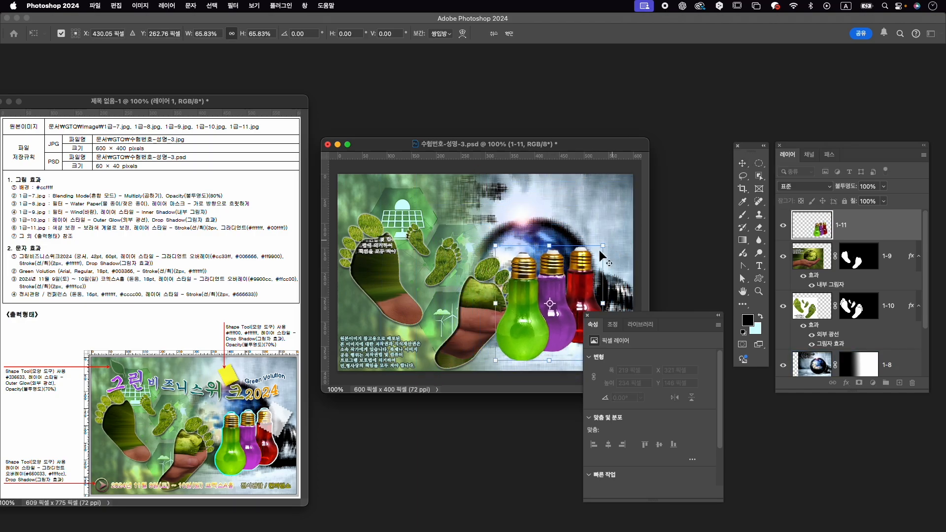
drag(603, 246, 594, 254)
drag(666, 320, 722, 355)
mouse_move(548, 283)
mouse_down()
mouse_move(563, 295)
mouse_move(558, 283)
mouse_up()
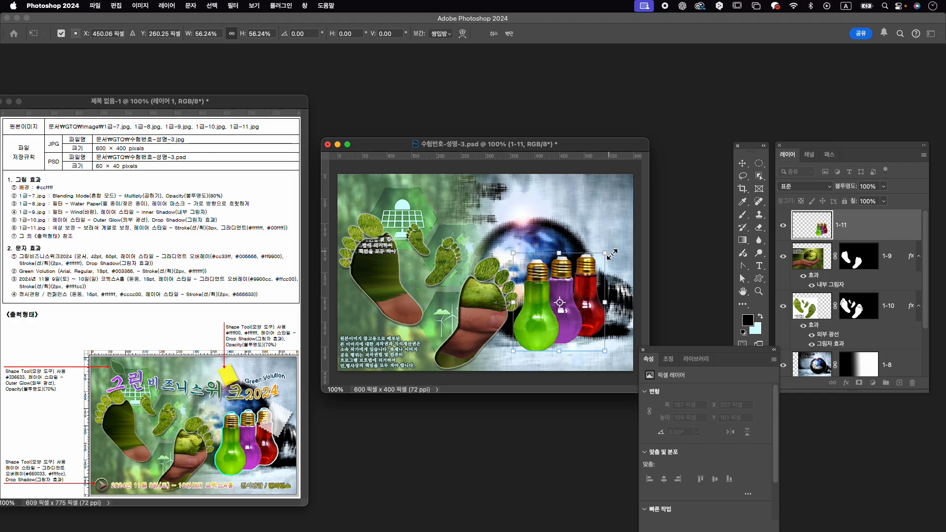
drag(610, 256, 606, 254)
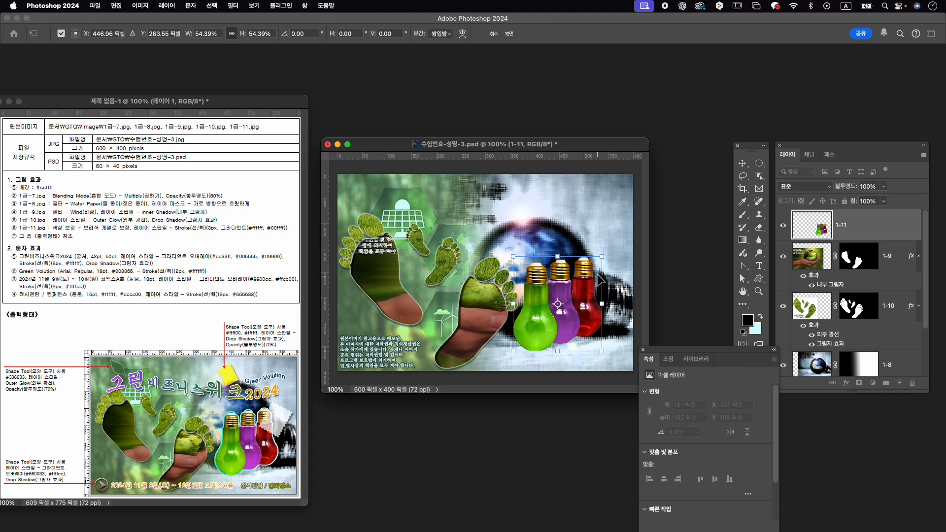
key(Return)
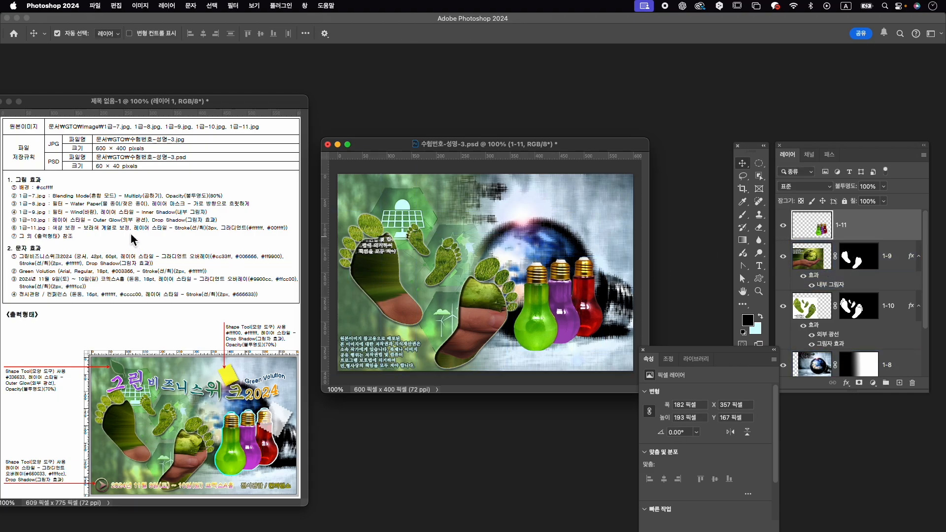
Add a 3 px Stroke layer style to layer 1-11 with its fill type set to gradient.
click(846, 383)
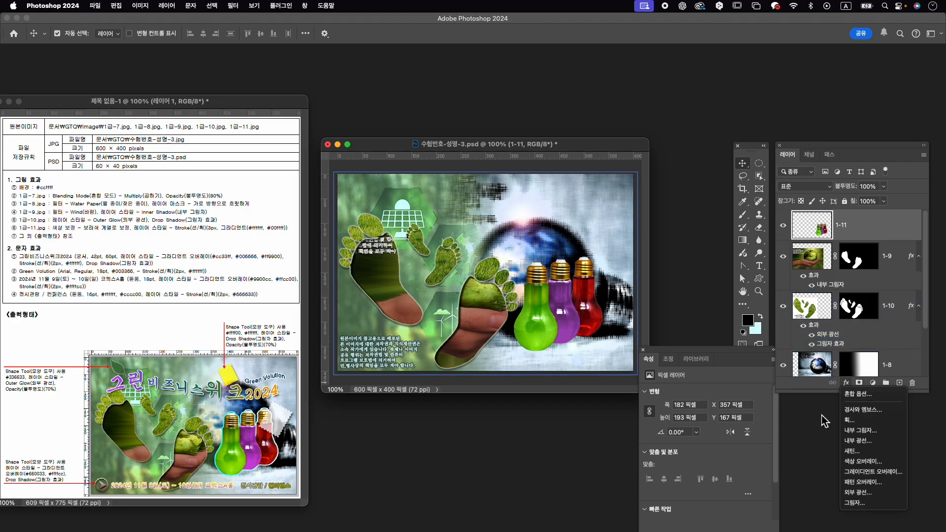
click(857, 420)
text(3)
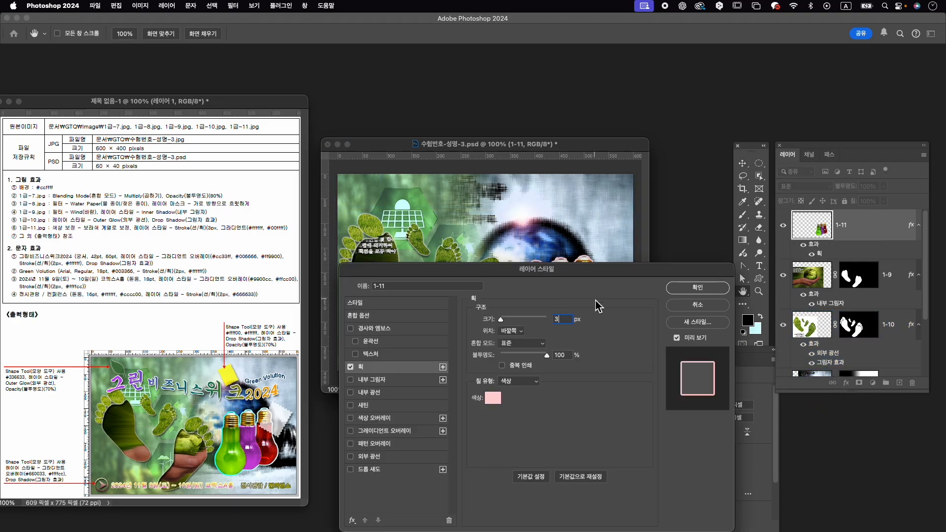
click(518, 381)
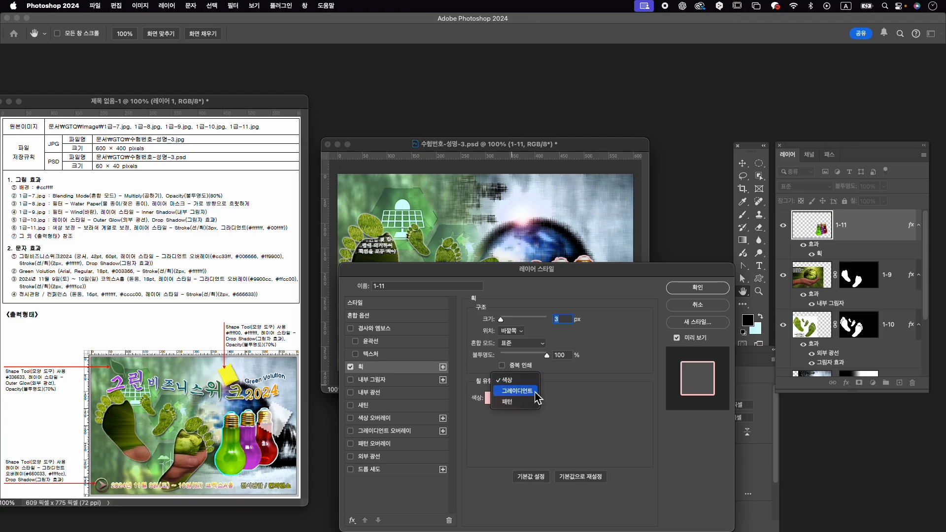
click(517, 390)
Set the stroke gradient of layer 1-11 to run from #ffffff to #00ffff.
click(544, 405)
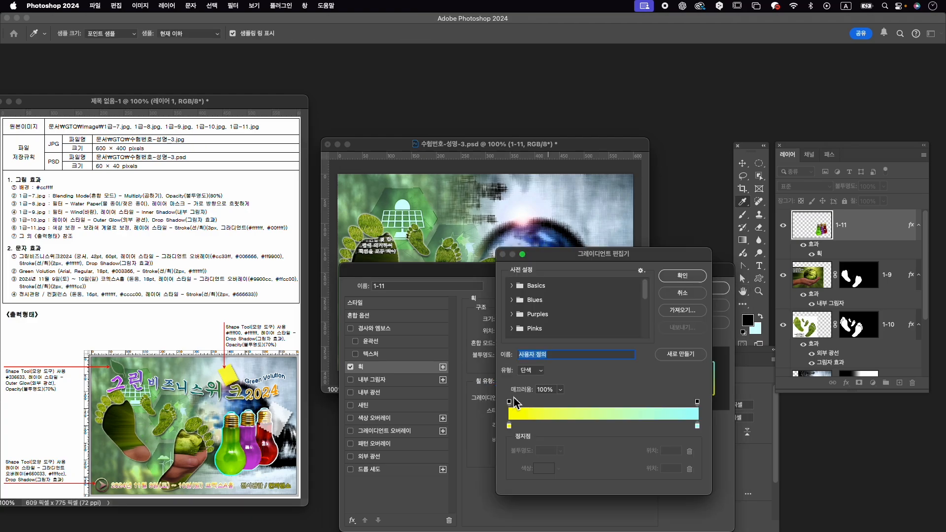
double_click(509, 426)
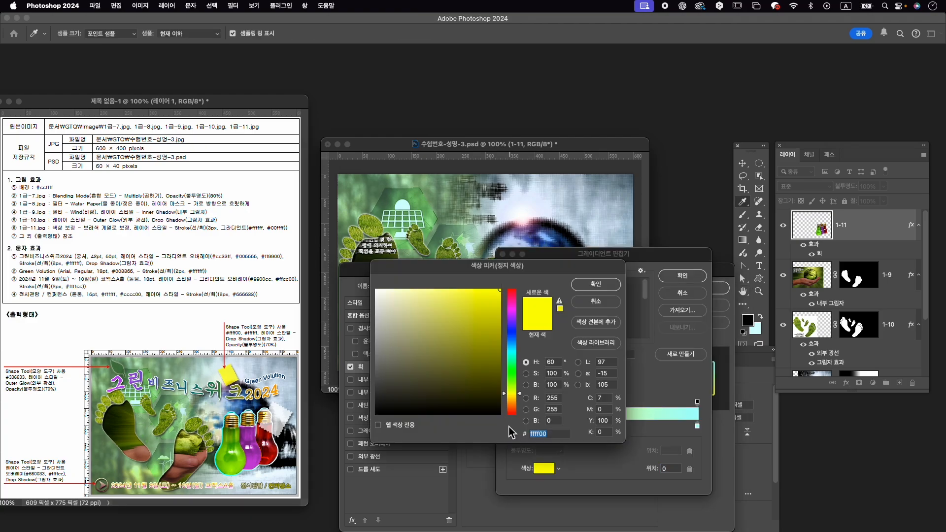
text(ffffff)
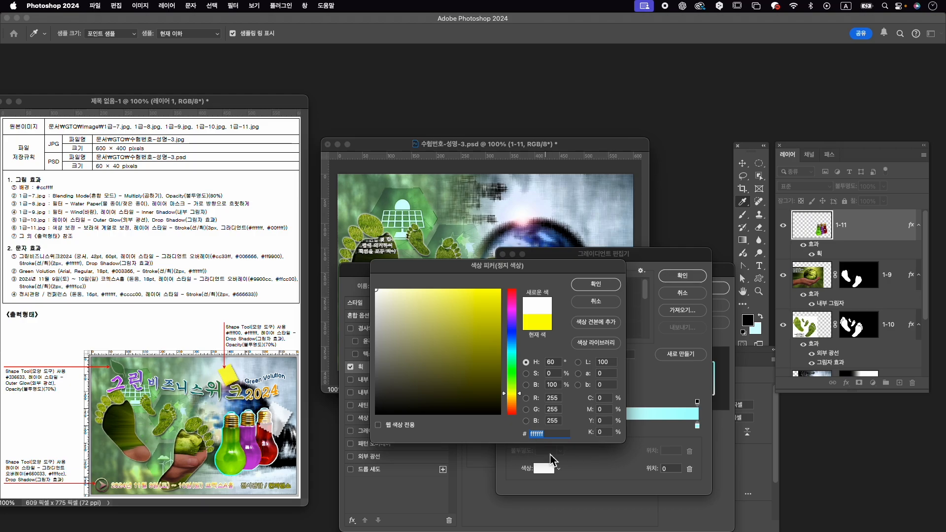
click(617, 284)
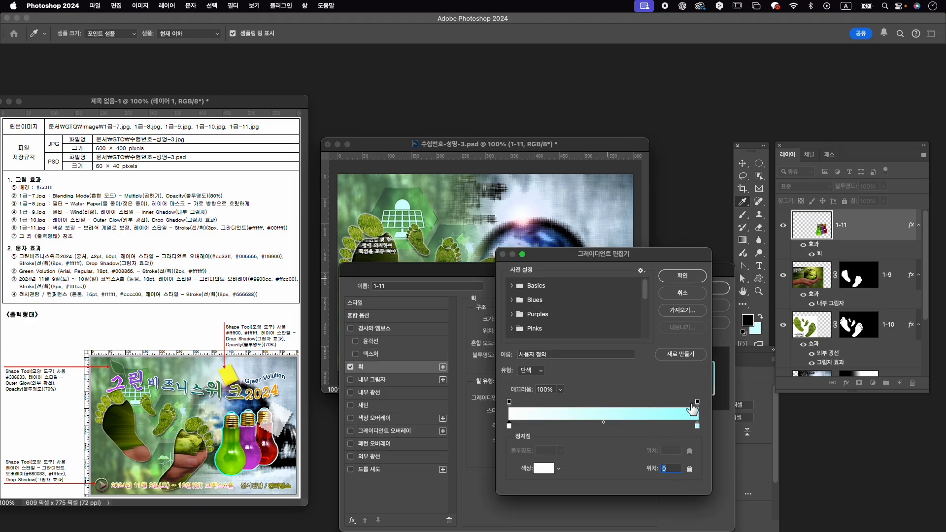
double_click(697, 426)
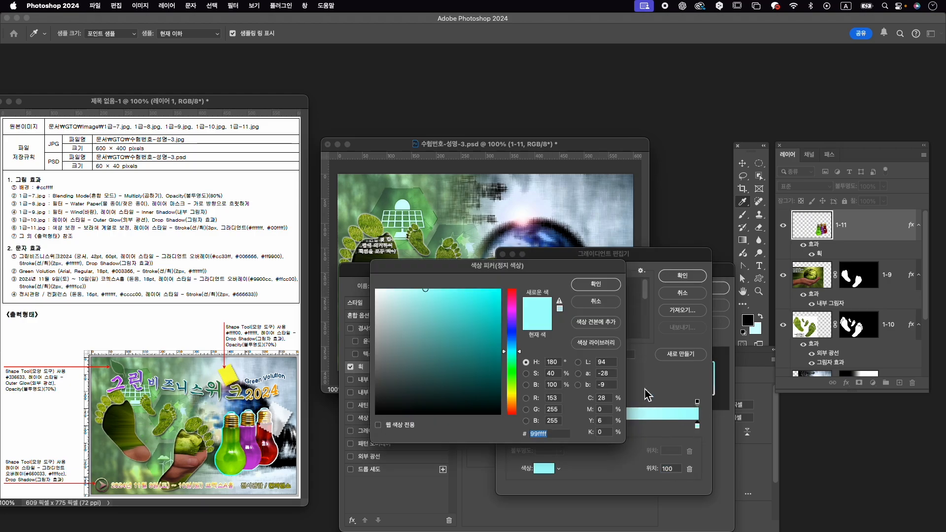
text(00ffff)
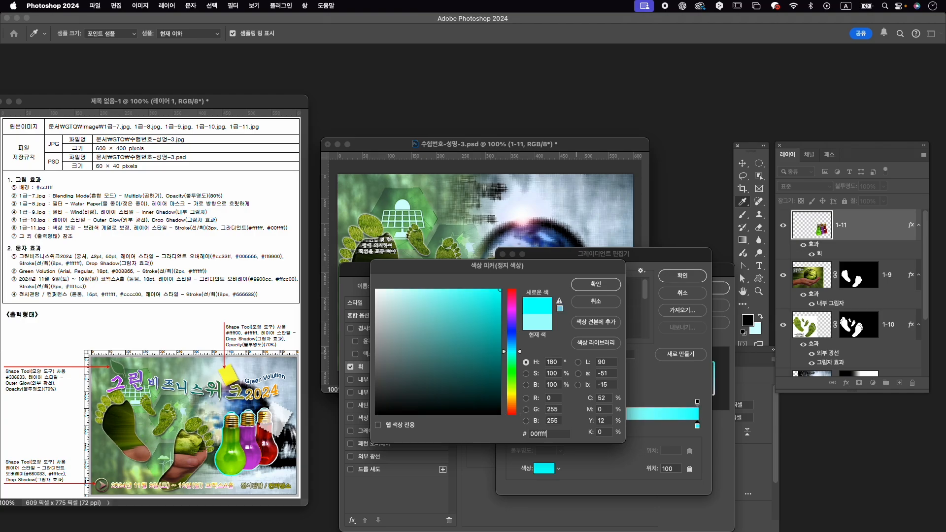
key(Return)
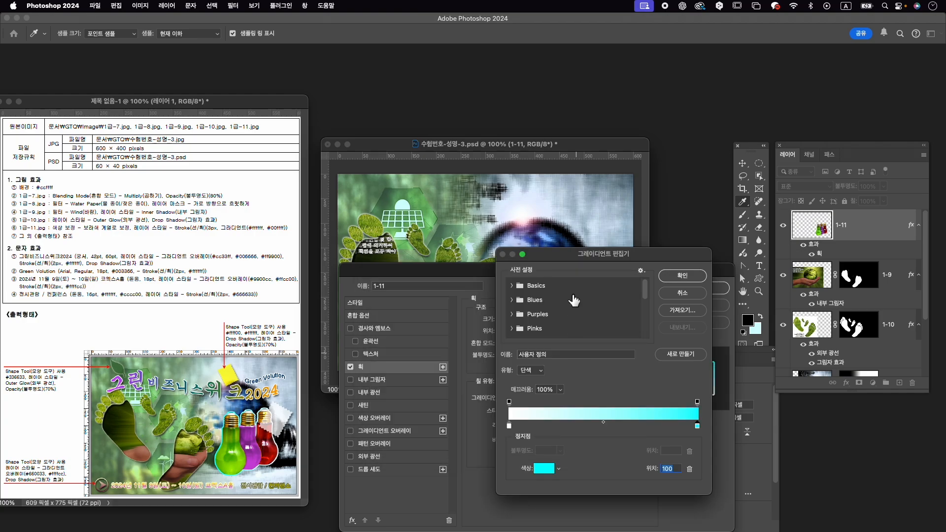
click(692, 279)
Set the bulb stroke's gradient angle to about 179° and apply the layer style.
drag(616, 277, 641, 288)
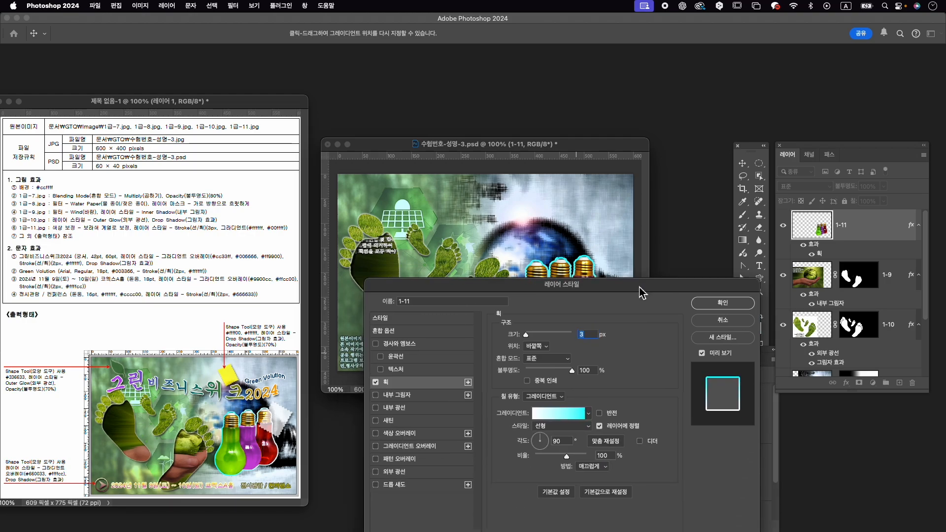
click(538, 442)
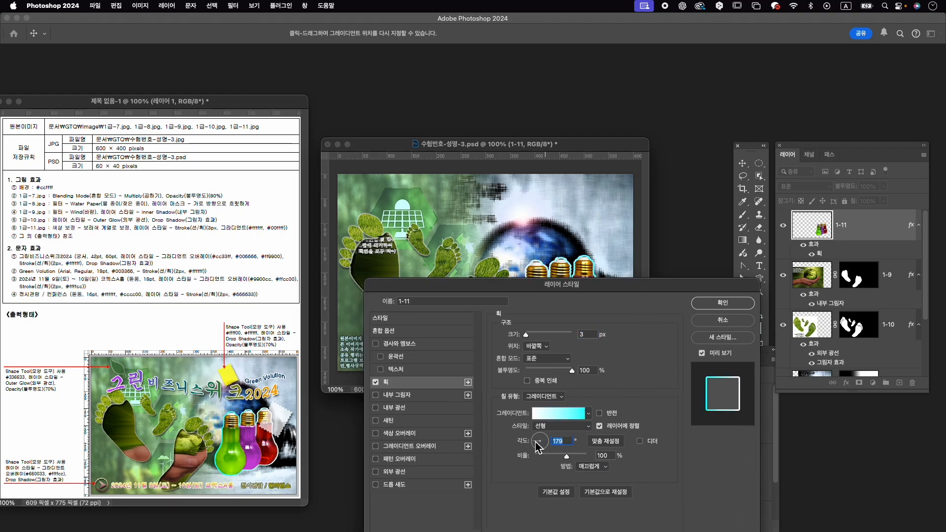
click(709, 308)
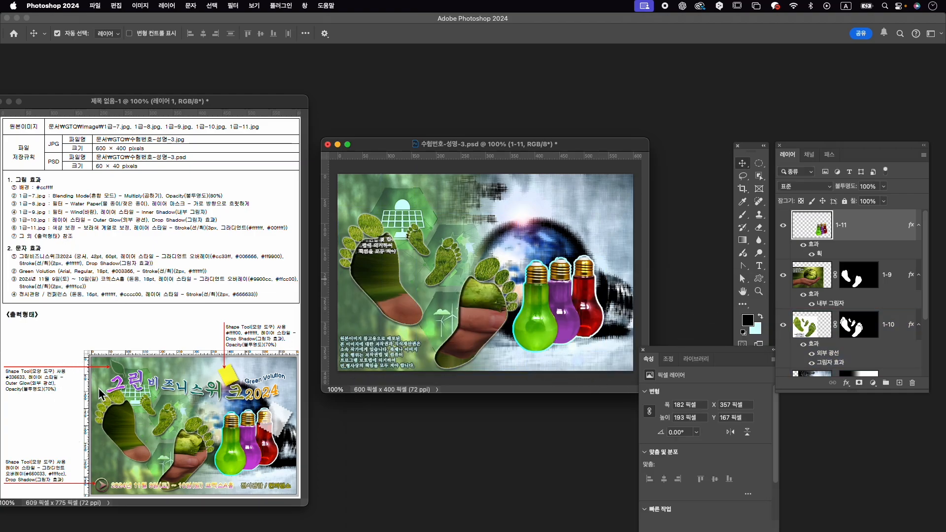
Search the shape library for 잎 and choose the plain pointed leaf from the legacy default nature (자연) shapes.
click(306, 6)
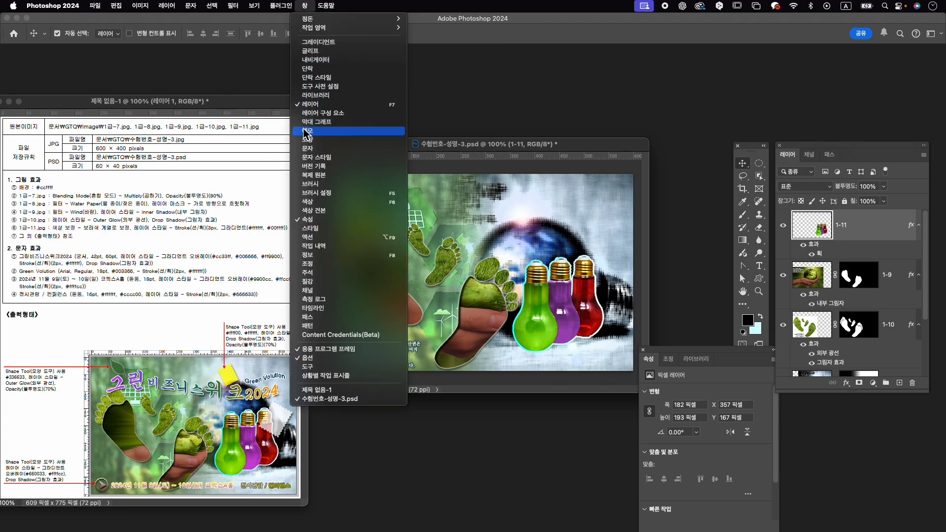
click(310, 140)
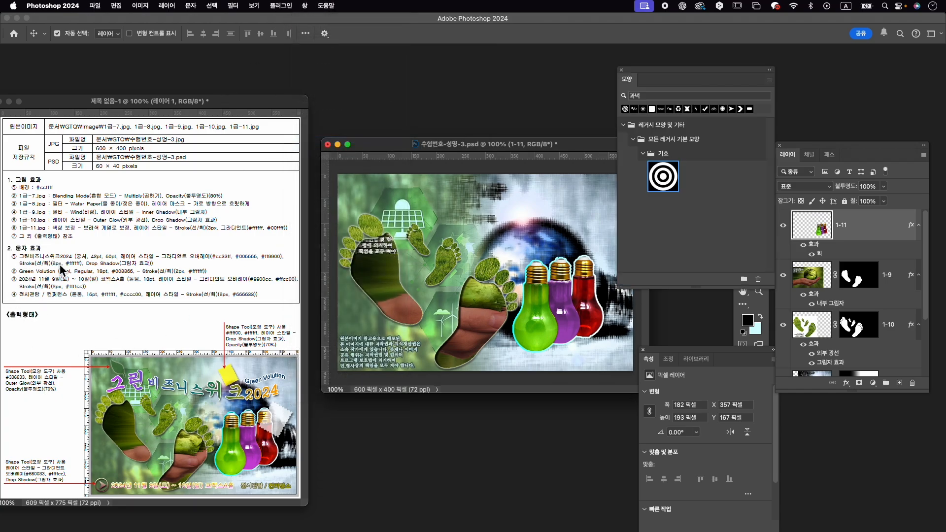
click(652, 96)
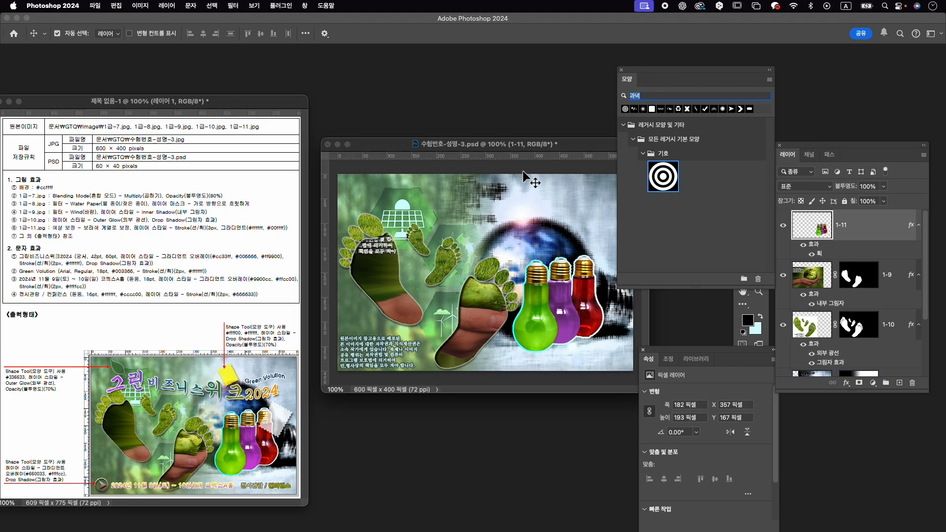
text(d)
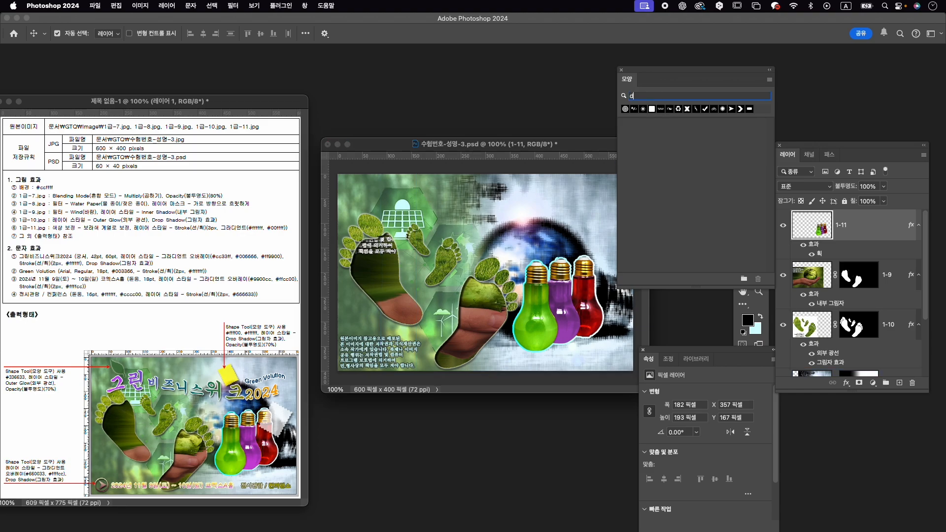
key(BackSpace)
key(BackSpace)
text(잎)
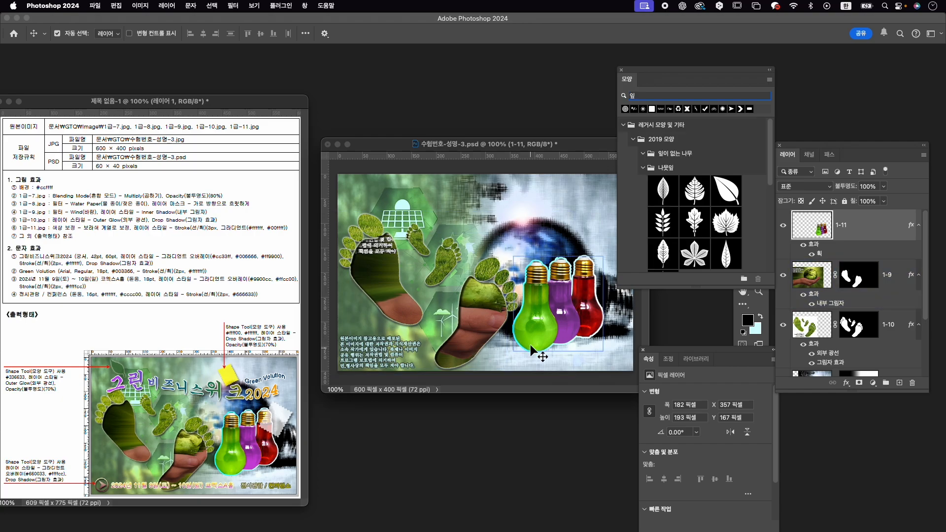
scroll(746, 218, down, 2)
scroll(745, 218, down, 5)
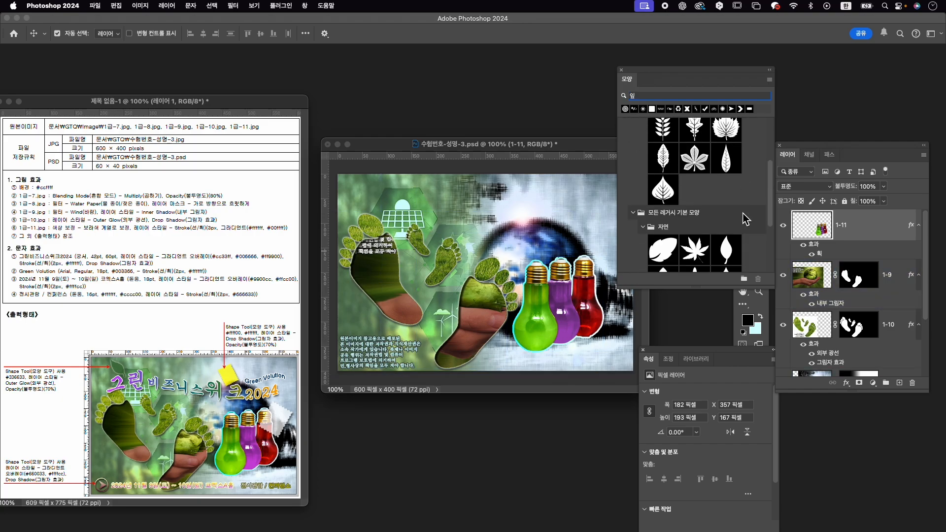
click(724, 226)
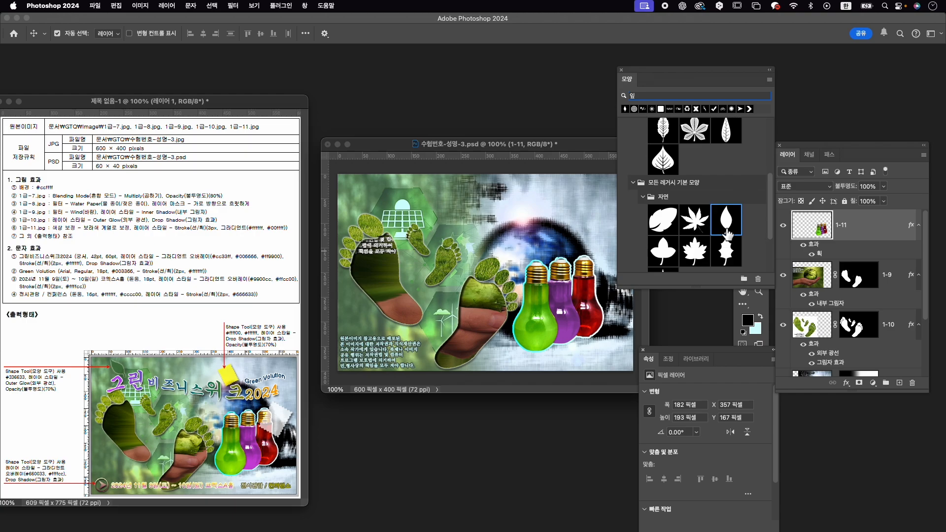
Draw the leaf as a custom shape about 31 × 76 px above the upper-left footprint, at about X 47, Y 10 px.
click(759, 310)
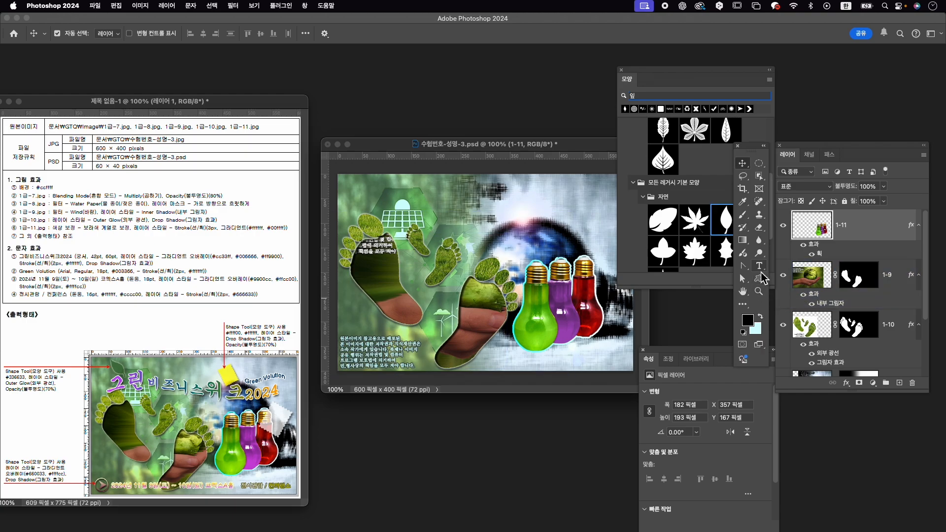
click(762, 280)
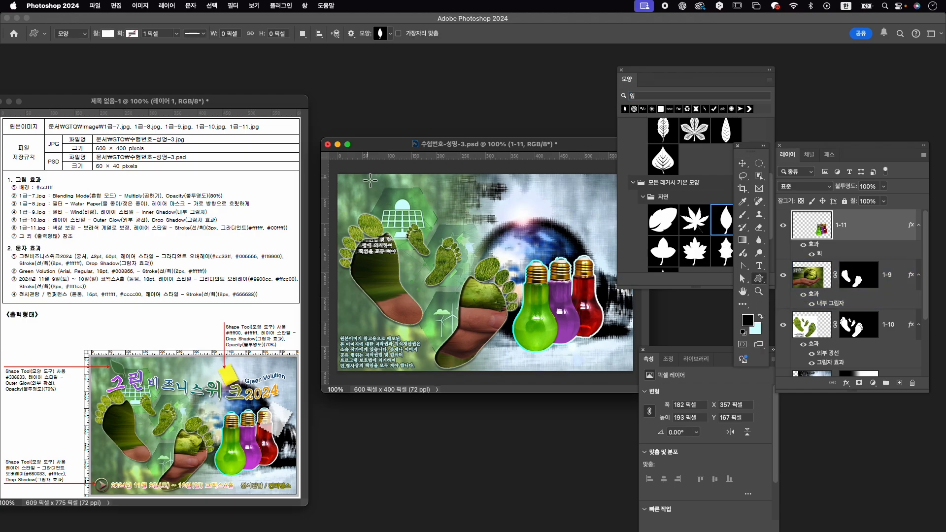
drag(395, 180, 411, 219)
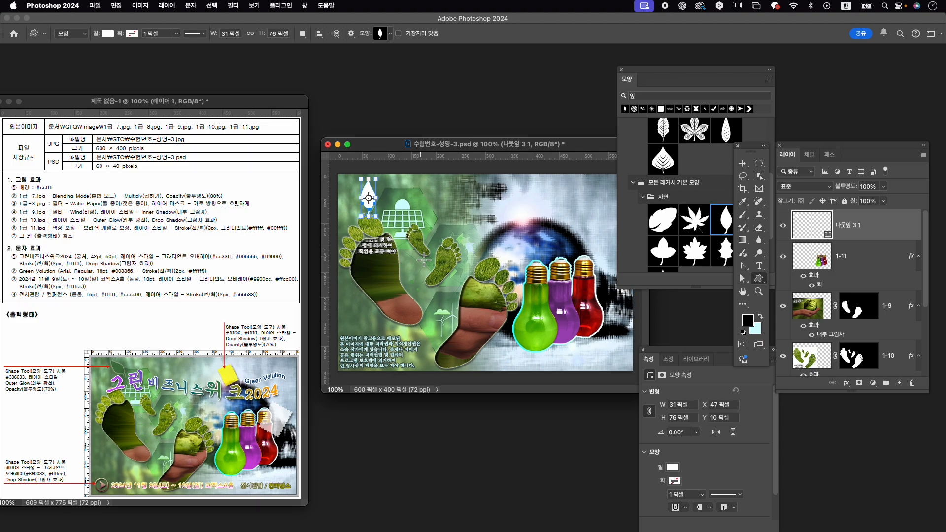
Fill the leaf shape with the solid color #336633.
click(673, 469)
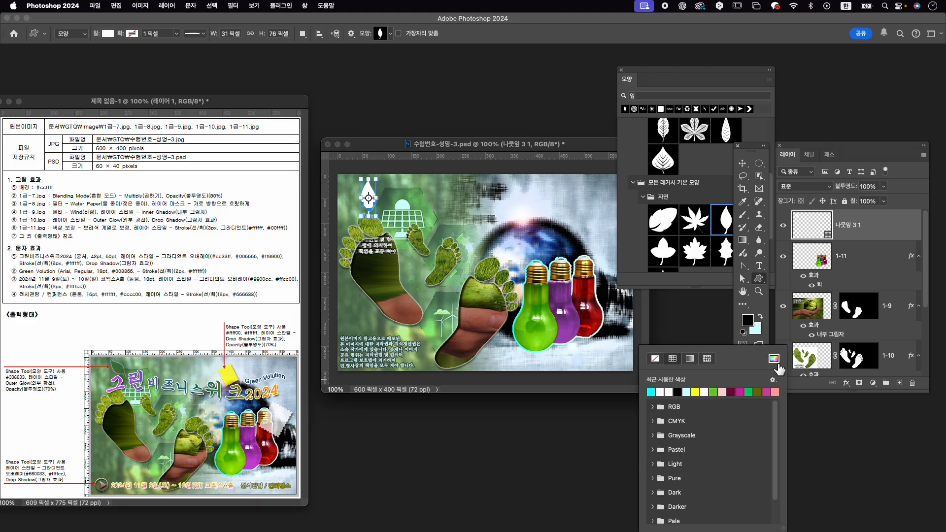
click(773, 358)
text(336633)
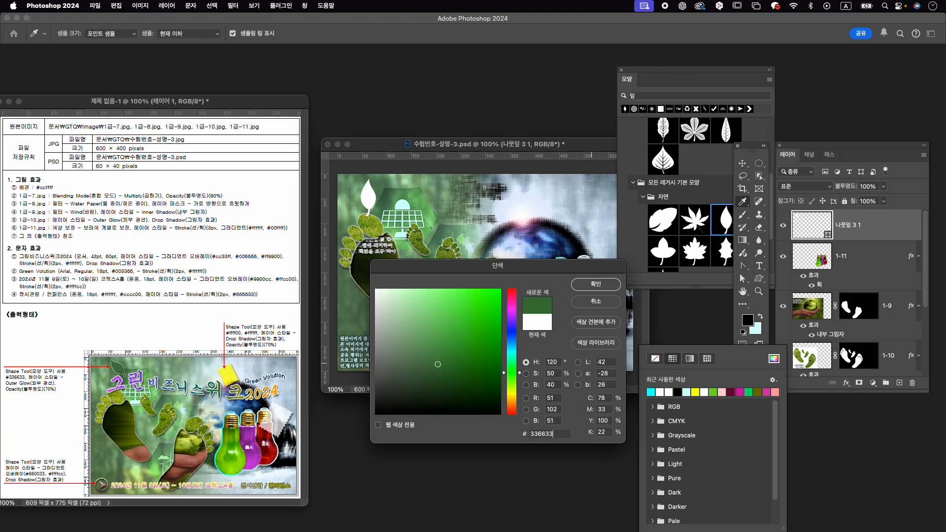
key(Return)
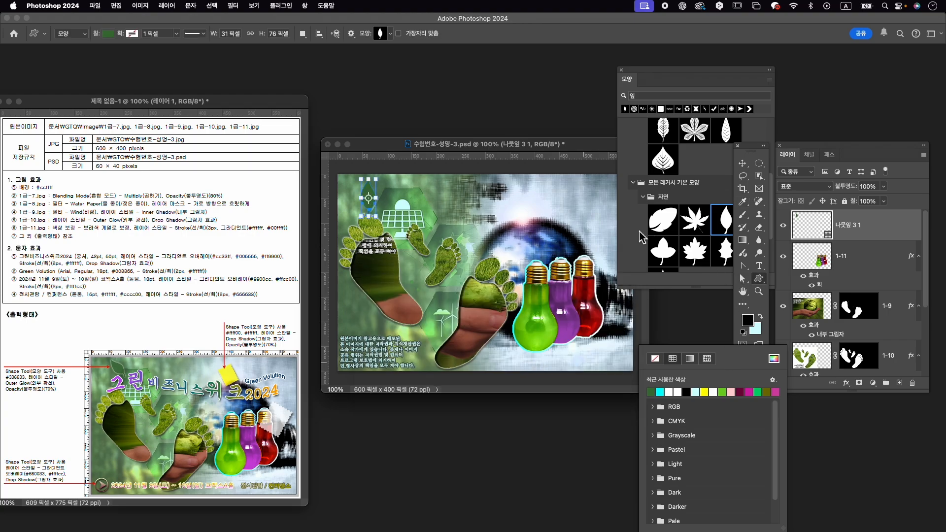
Add an Outer Glow layer style to the leaf shape.
click(846, 384)
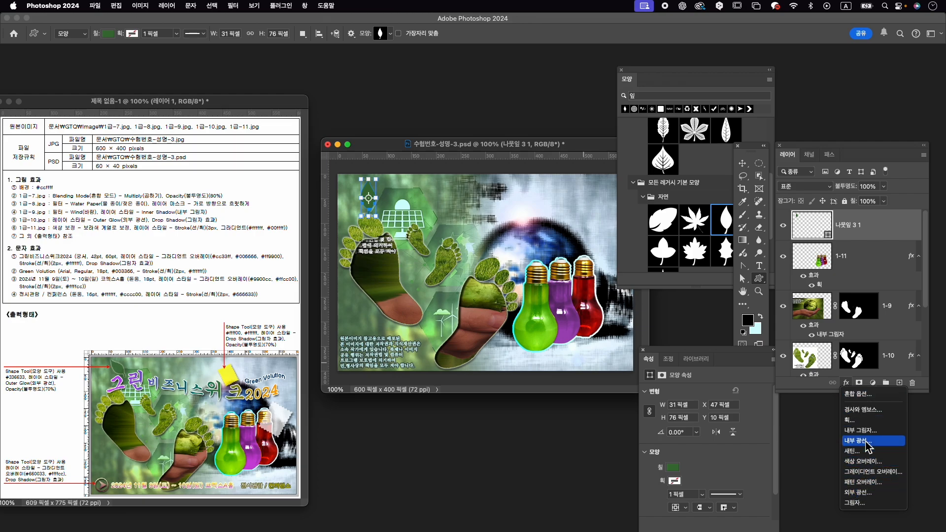
click(875, 493)
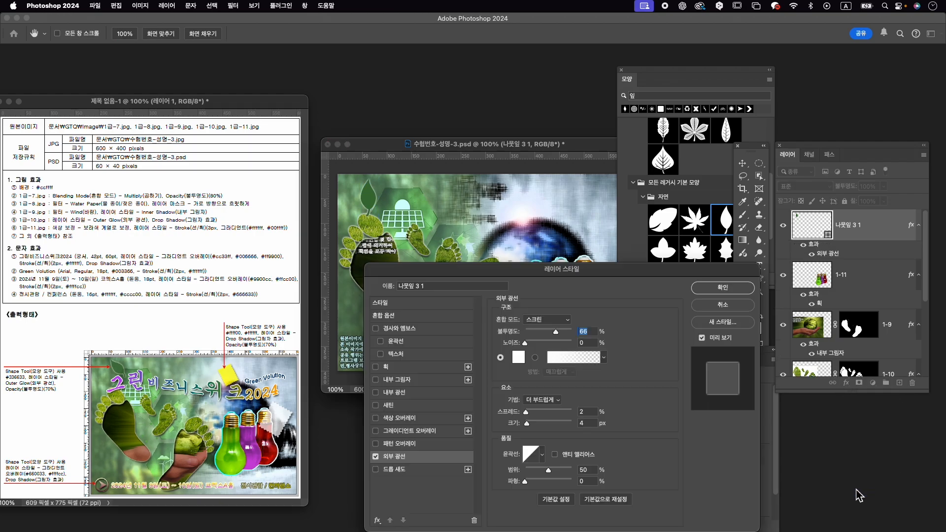
Apply the leaf's Outer Glow settings and set the leaf layer's opacity to 70%.
click(728, 288)
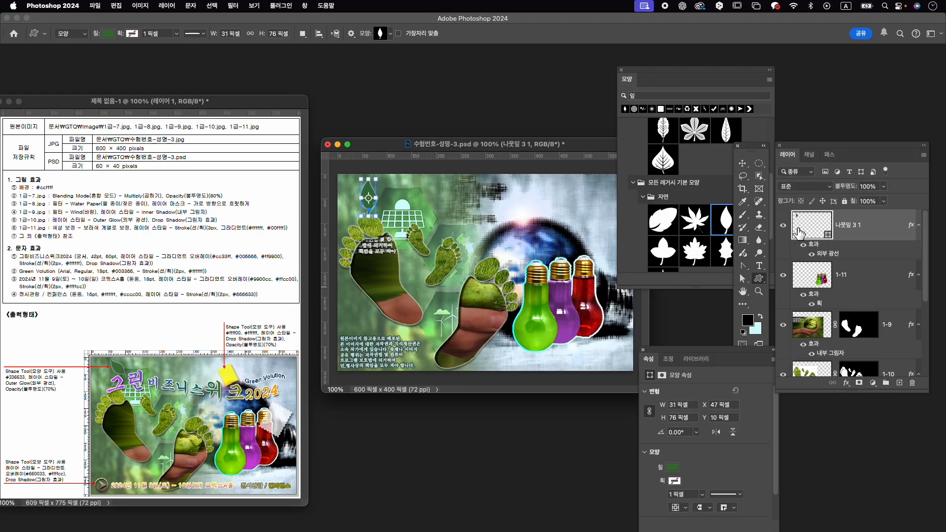
click(867, 186)
text(70)
key(Return)
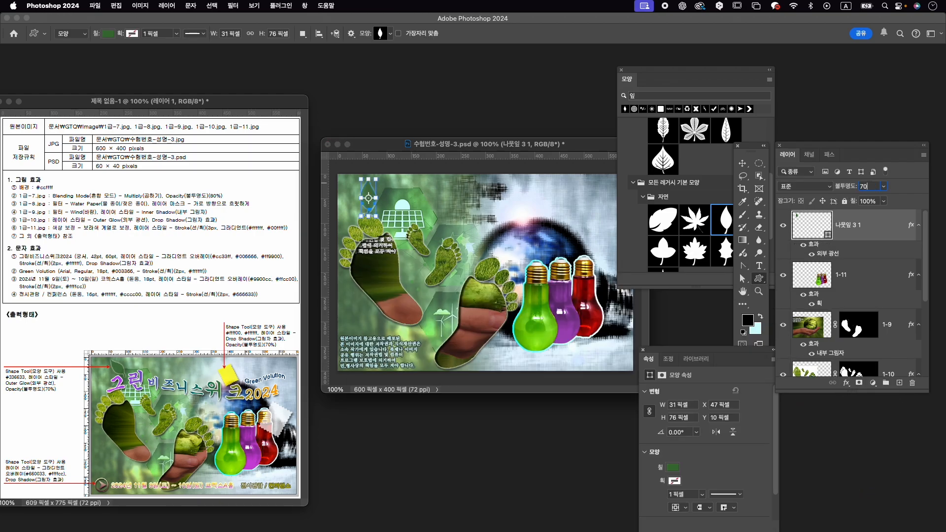
Rotate the leaf shape about -40°, scale it to about 88%, and place it above the large left footprint near the canvas corner.
key(ctrl+t)
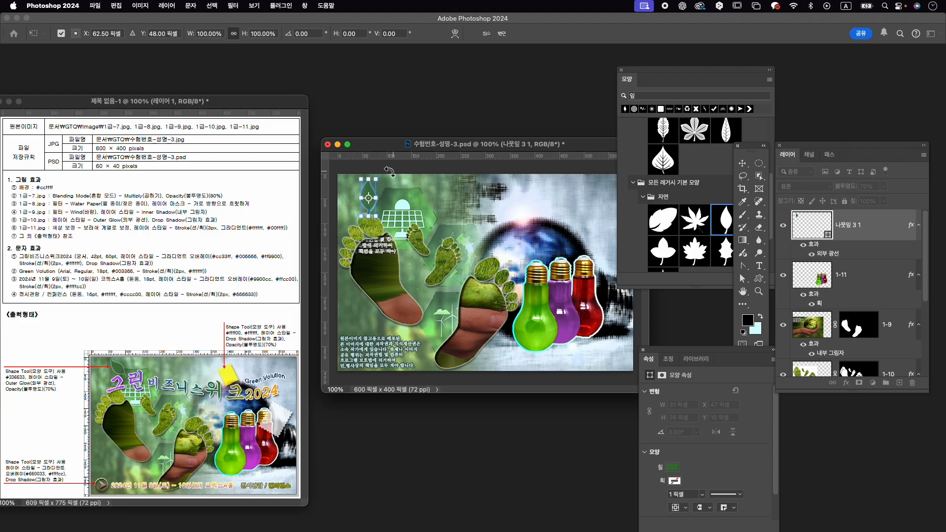
drag(389, 171, 393, 190)
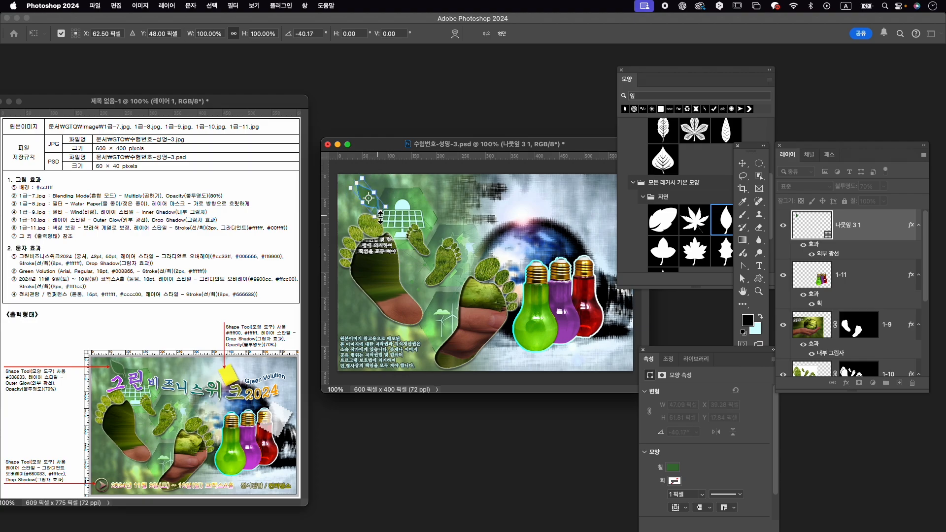
drag(380, 217, 371, 191)
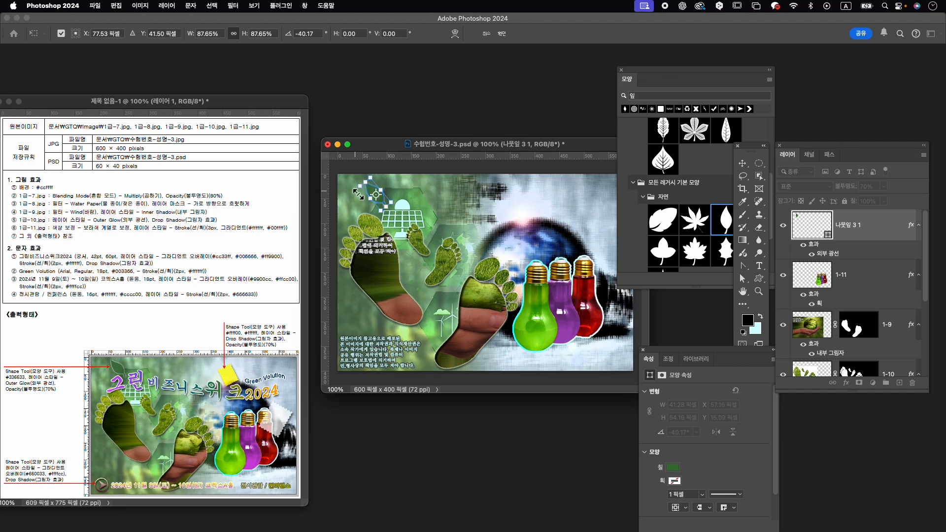
drag(371, 193, 371, 187)
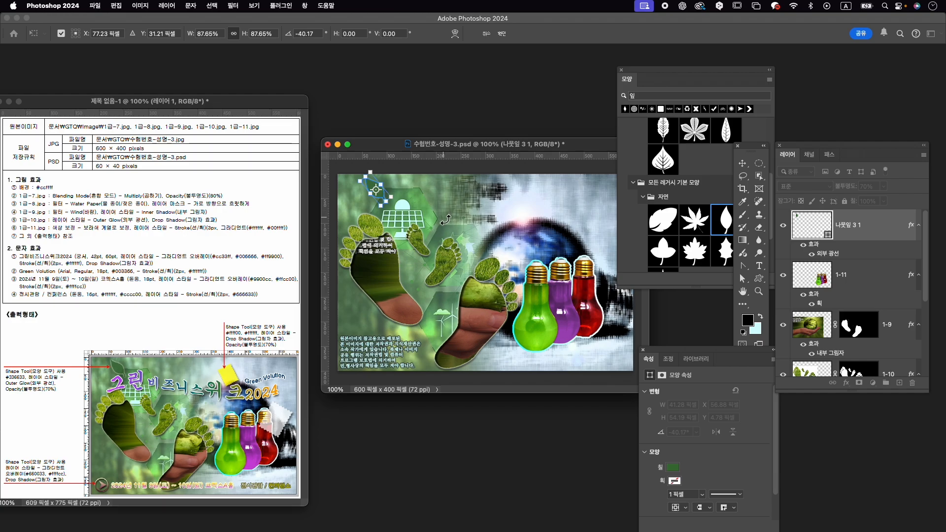
key(Return)
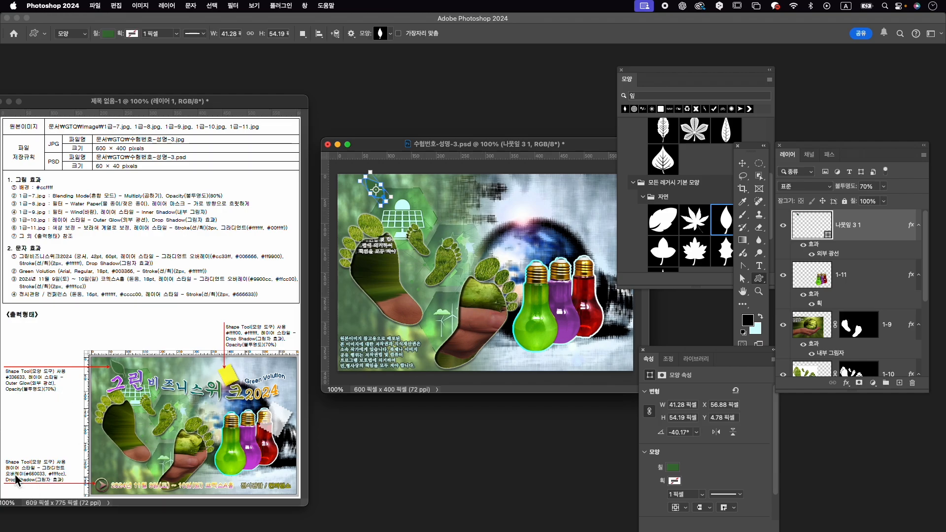
Clear the shape search and collapse the leaf (나뭇잎) shape group.
click(675, 96)
key(BackSpace)
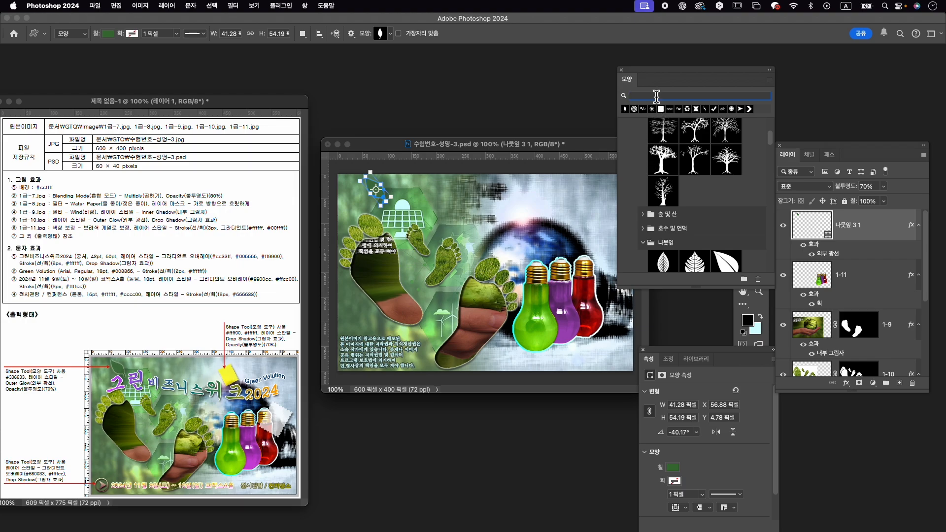
key(Return)
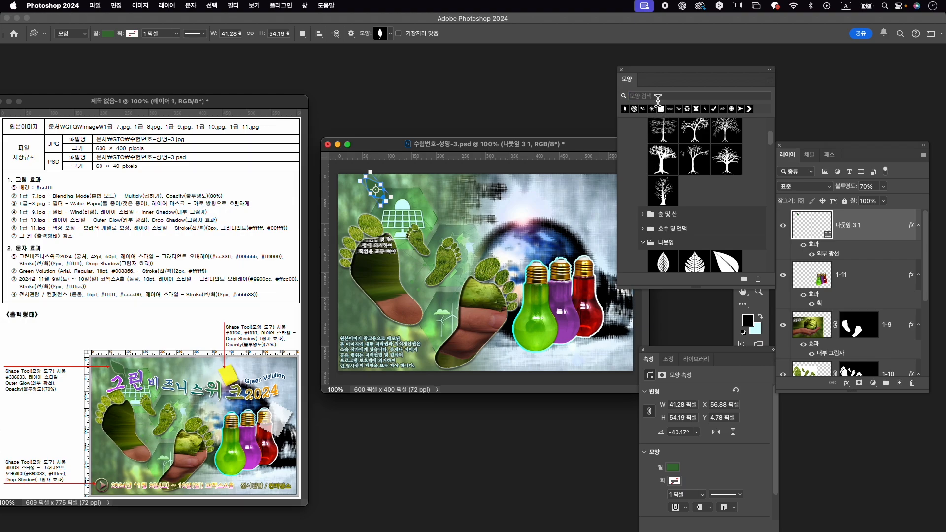
scroll(677, 197, down, 5)
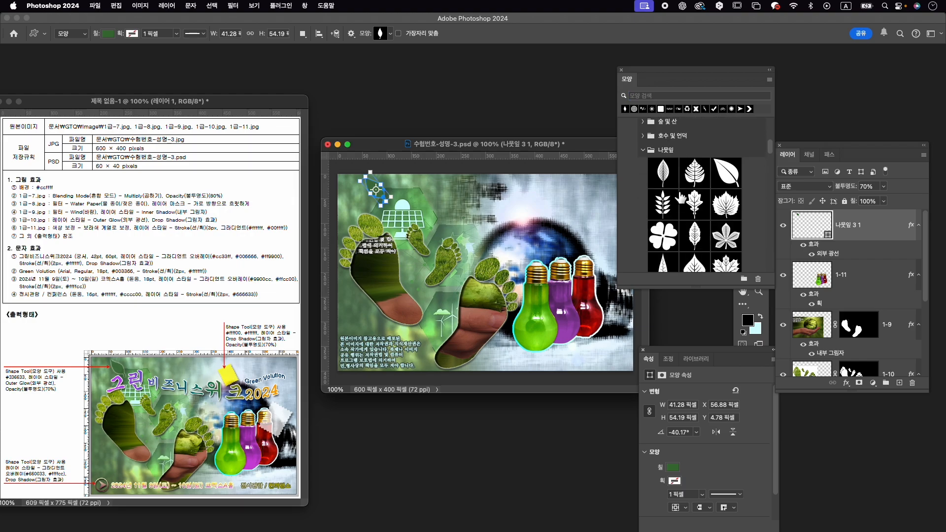
click(643, 148)
scroll(669, 173, down, 5)
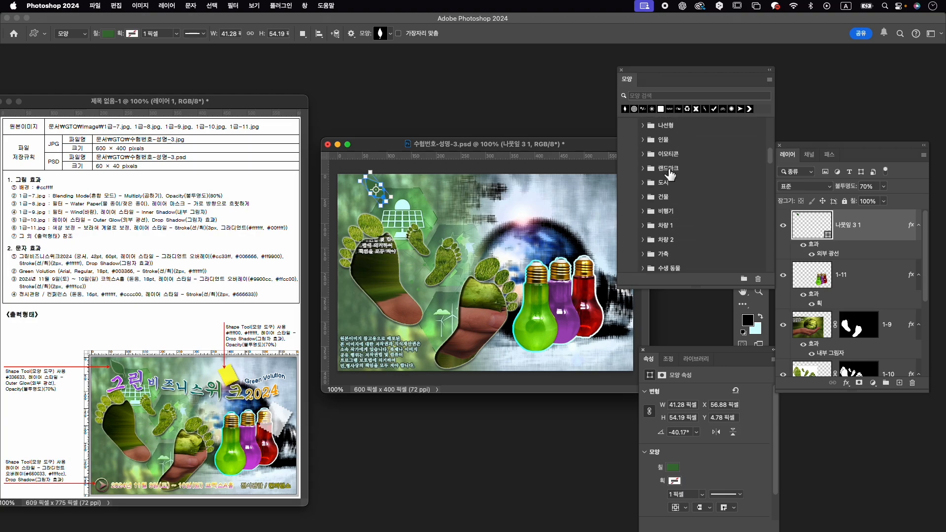
Browse the legacy shapes, including the 화살표 and 기호 groups, for a circled right-pointing arrow.
scroll(697, 222, down, 6)
scroll(695, 225, up, 5)
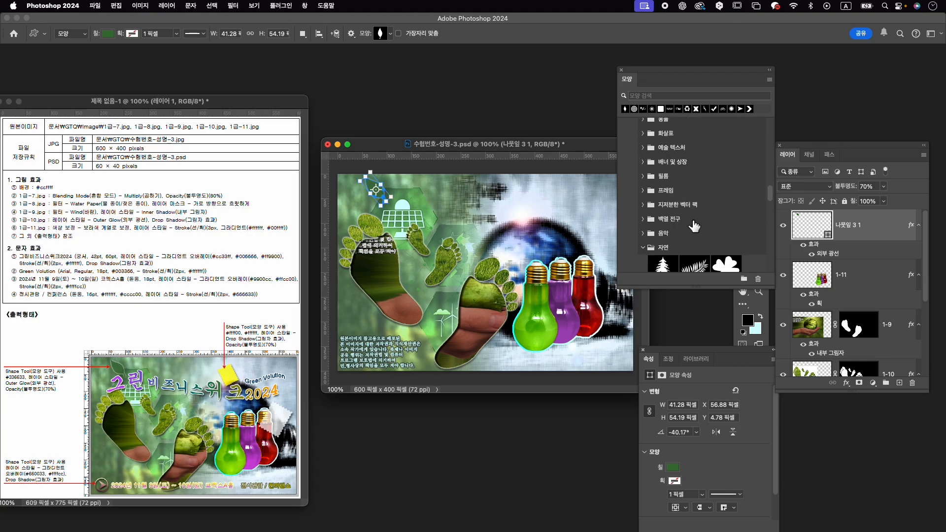
scroll(682, 200, up, 1)
click(642, 149)
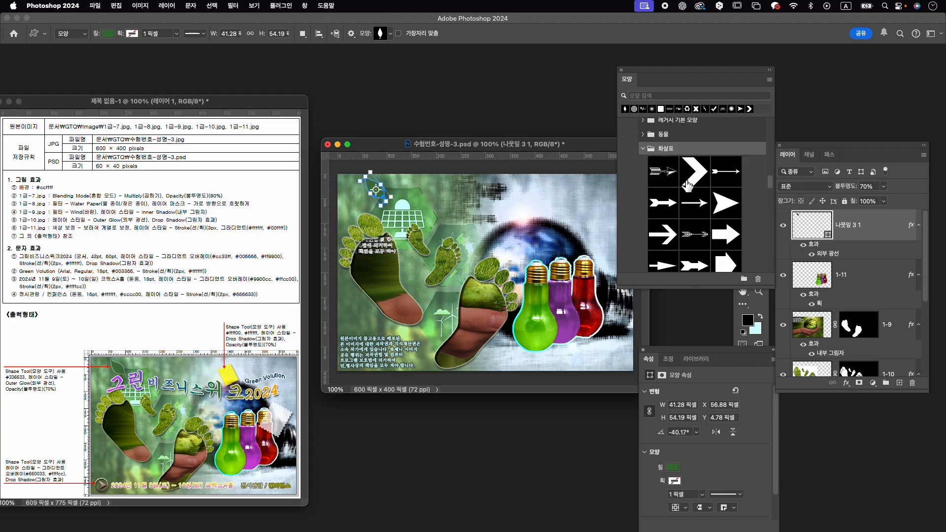
scroll(687, 185, down, 4)
scroll(687, 185, down, 5)
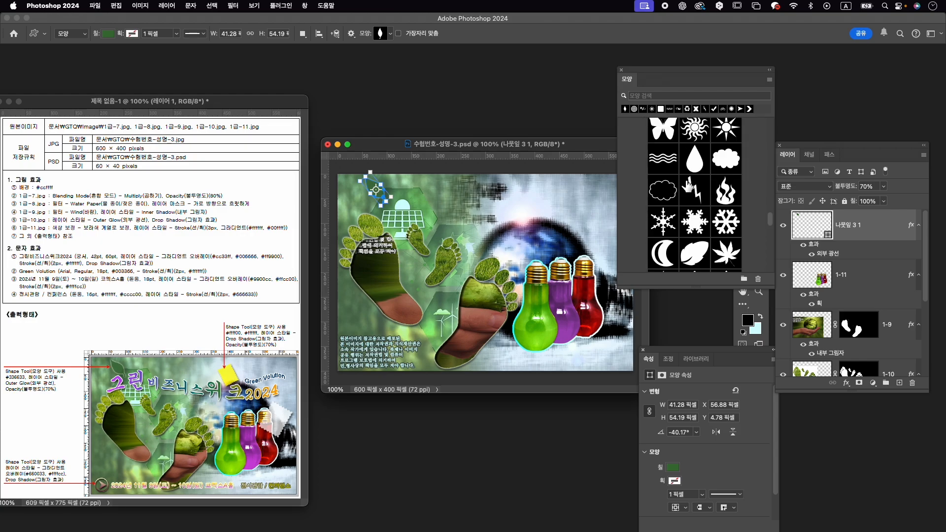
scroll(687, 186, up, 6)
scroll(688, 186, down, 5)
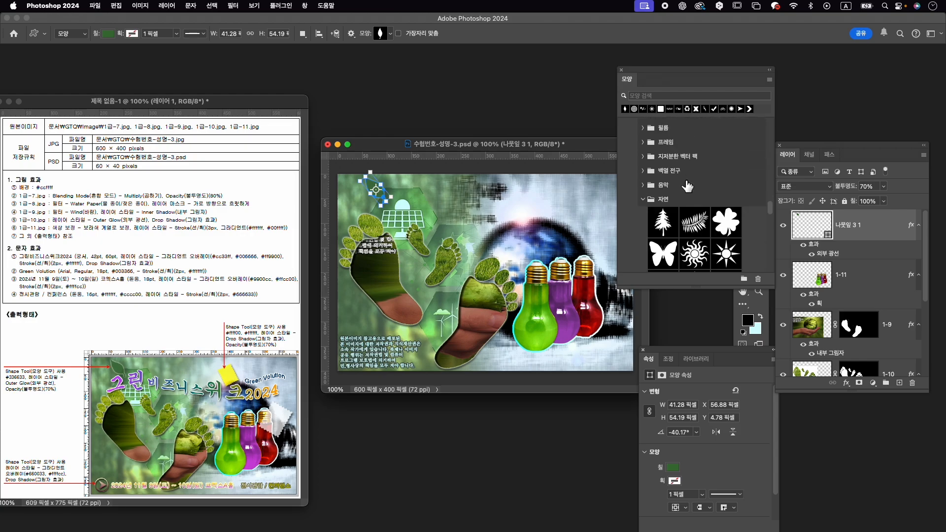
scroll(688, 186, down, 6)
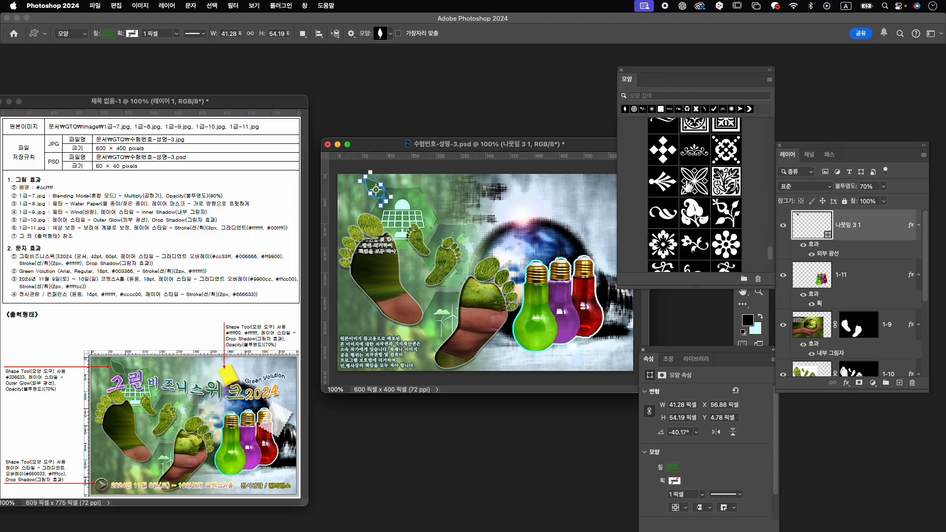
scroll(687, 186, down, 1)
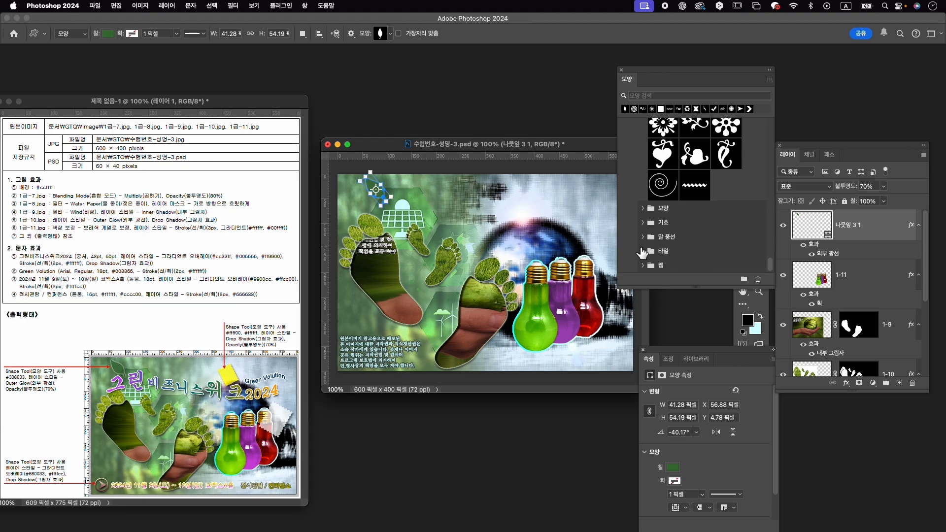
click(653, 222)
scroll(664, 231, down, 4)
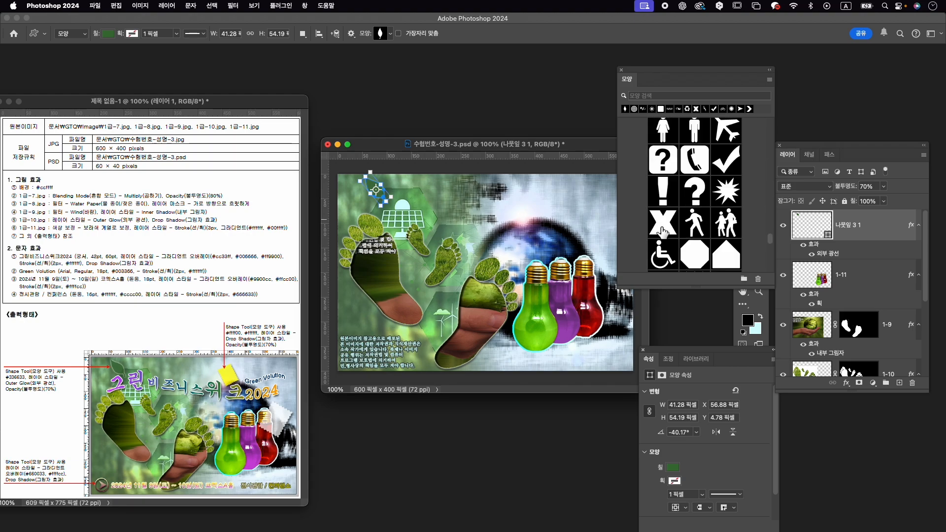
scroll(664, 230, down, 5)
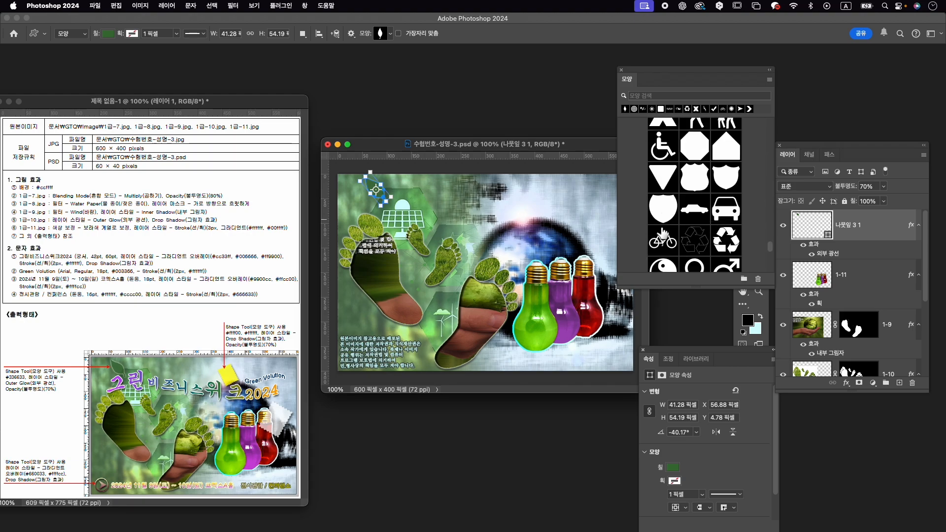
scroll(664, 231, down, 3)
scroll(664, 231, down, 6)
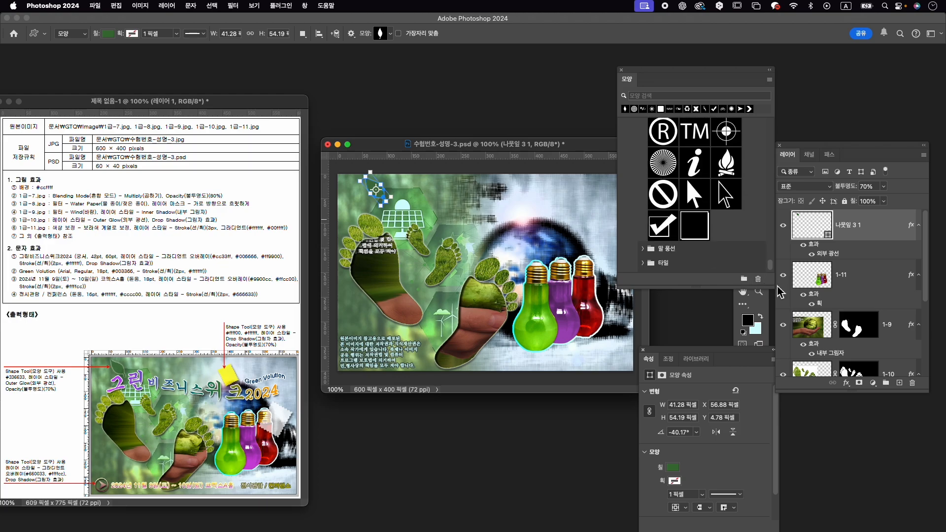
Draw the circled right-arrow shape from the 웹 group, about 48 × 48 px, over the small text in the canvas's lower-left corner.
drag(777, 289, 821, 305)
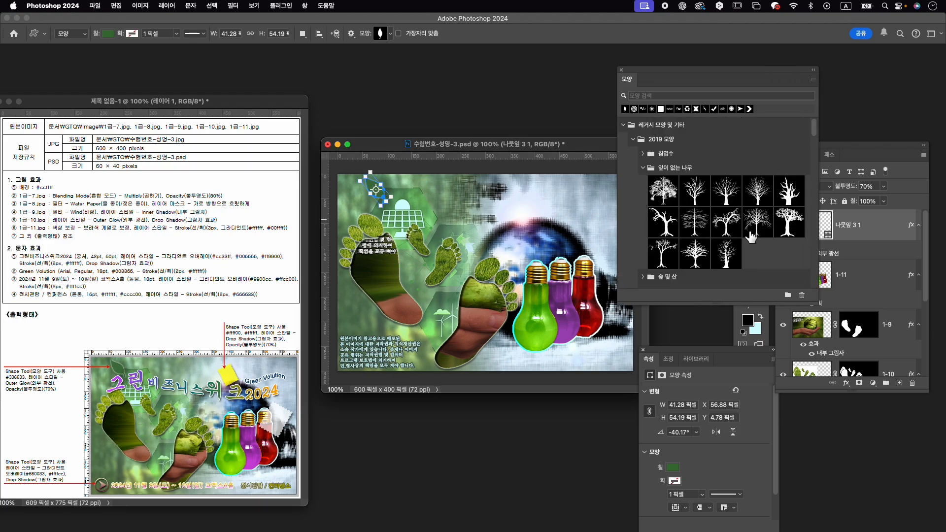
scroll(752, 236, down, 5)
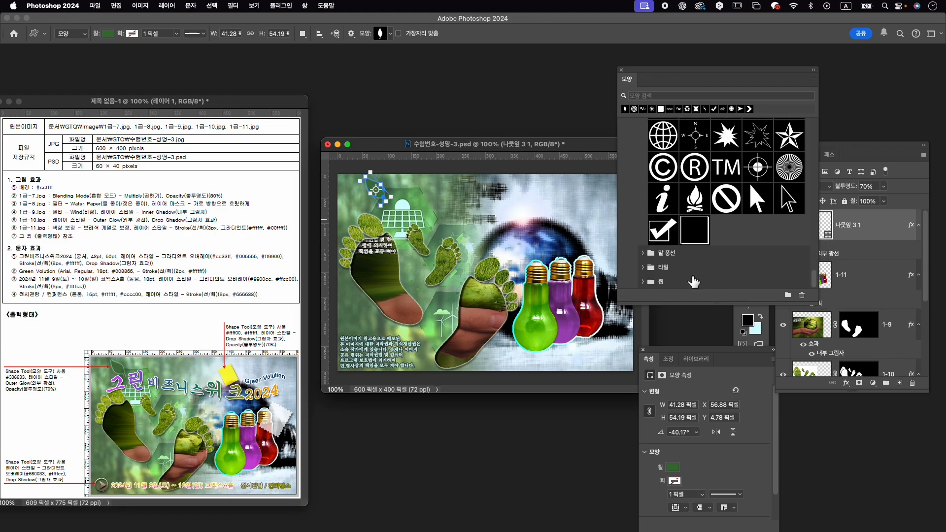
click(643, 281)
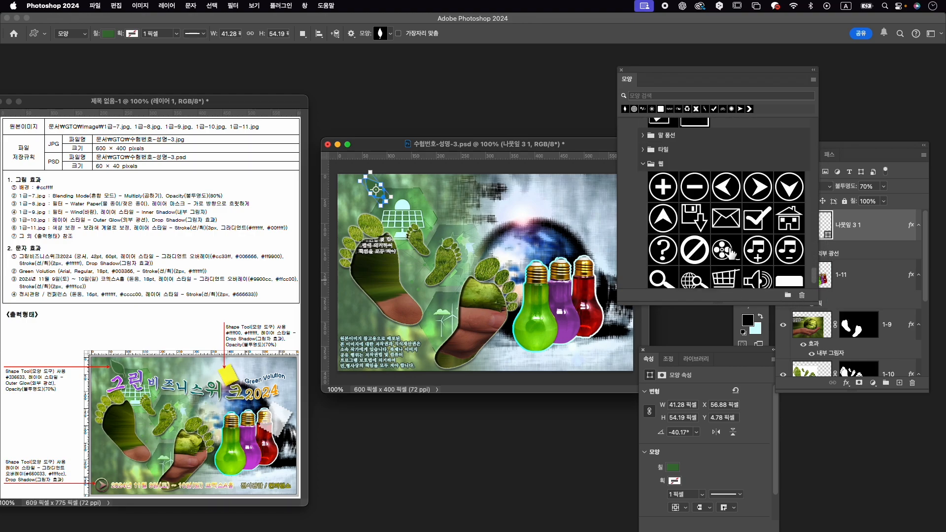
click(745, 197)
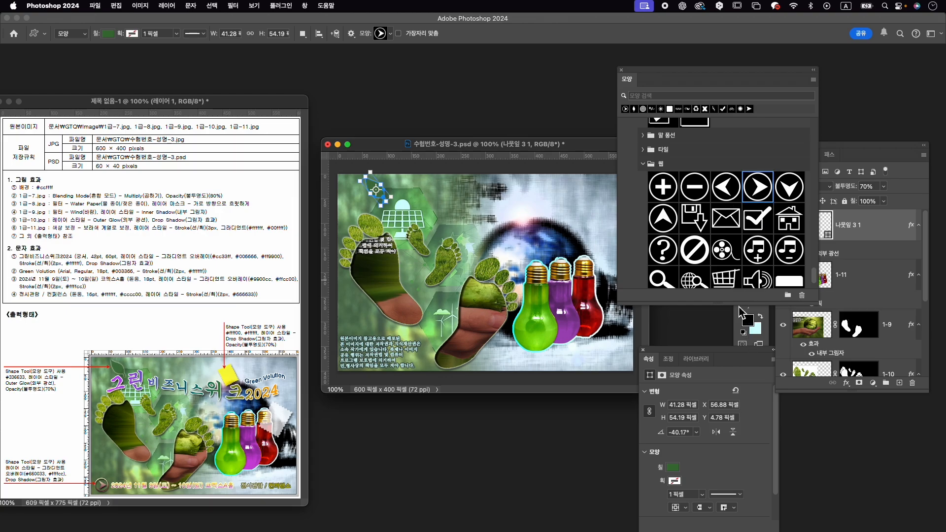
click(742, 327)
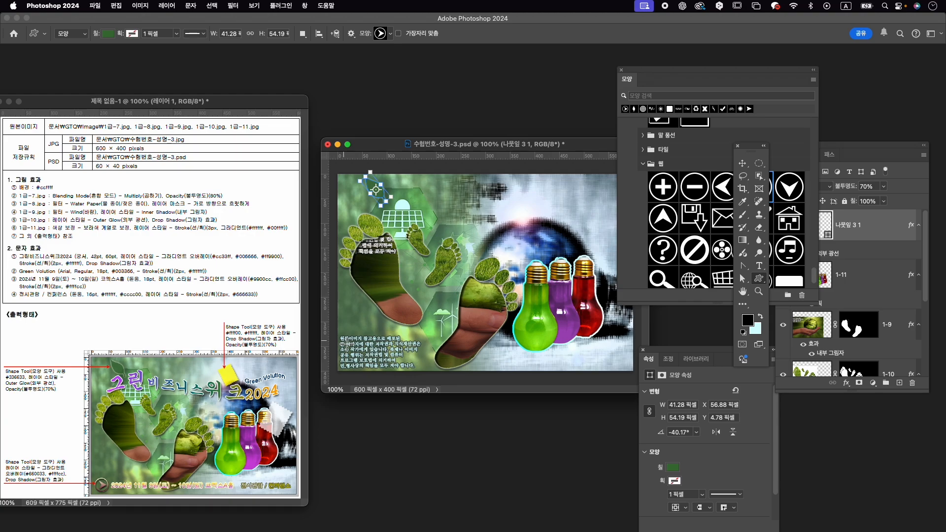
drag(347, 344, 370, 370)
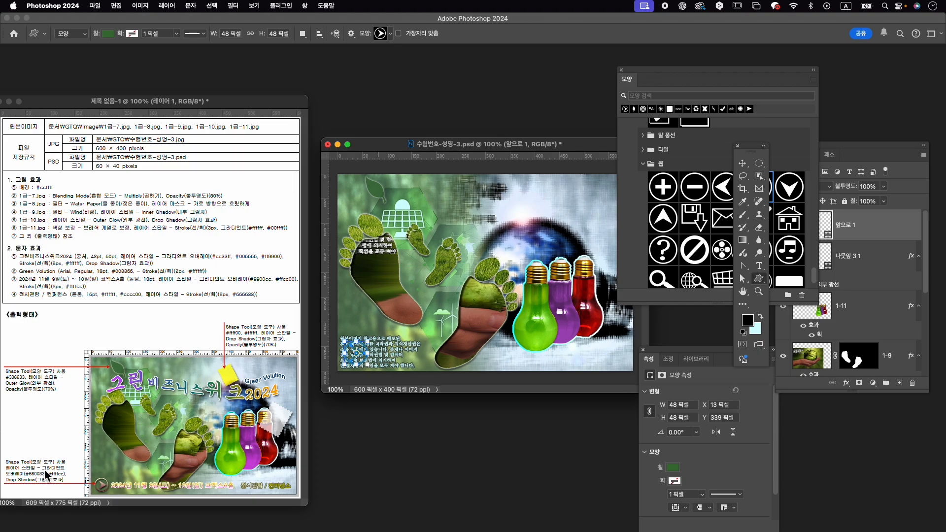
Add a Gradient Overlay to the circled arrow layer and set the gradient's starting color to #660033.
click(845, 383)
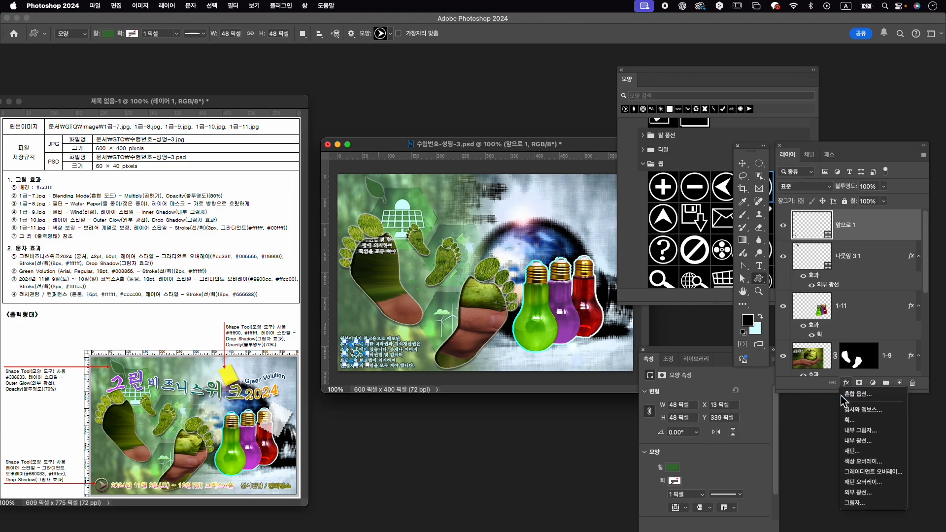
click(873, 472)
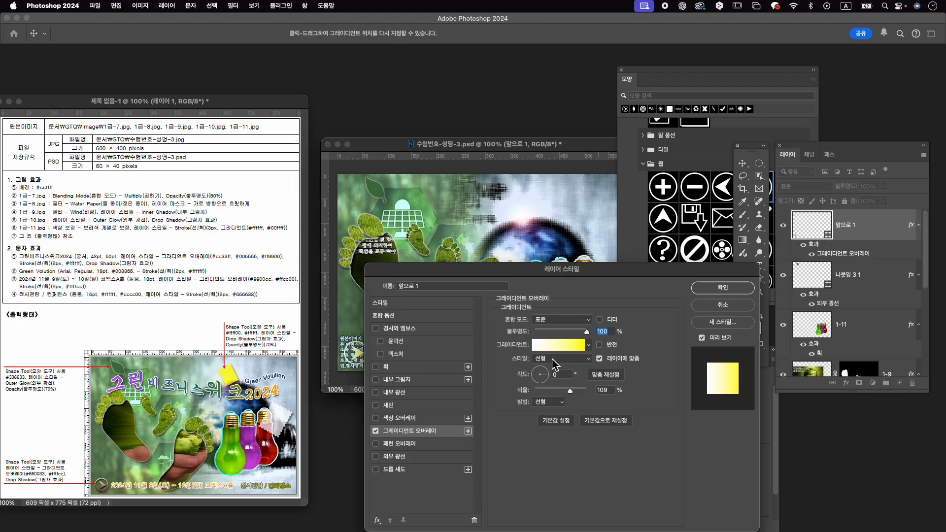
click(556, 347)
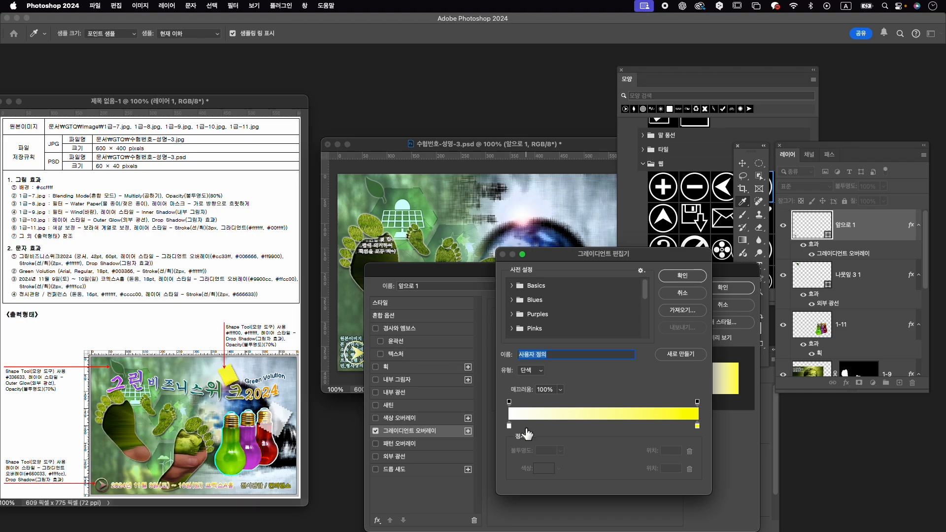
double_click(510, 427)
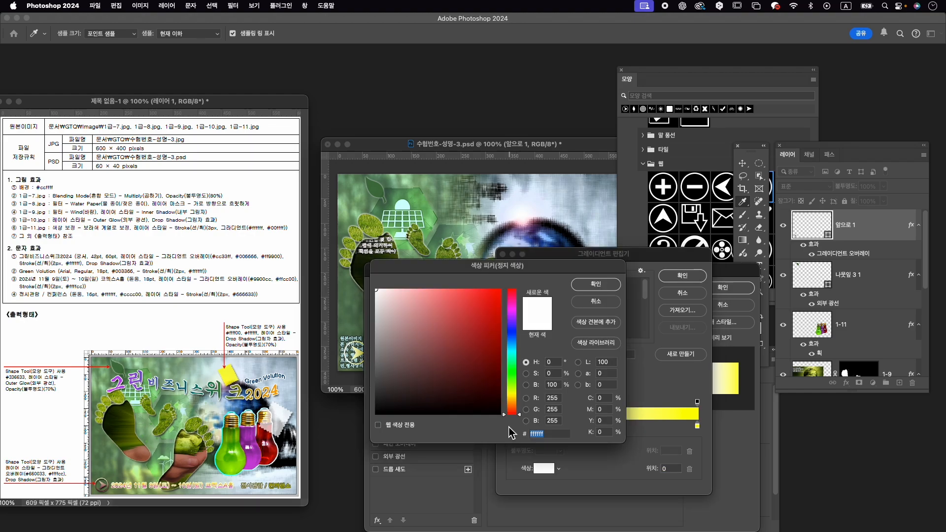
text(660033)
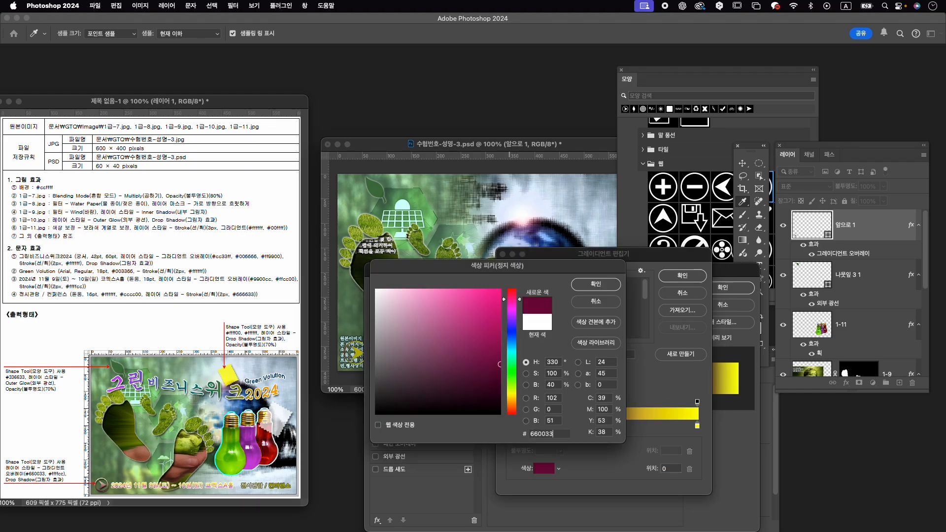
key(Return)
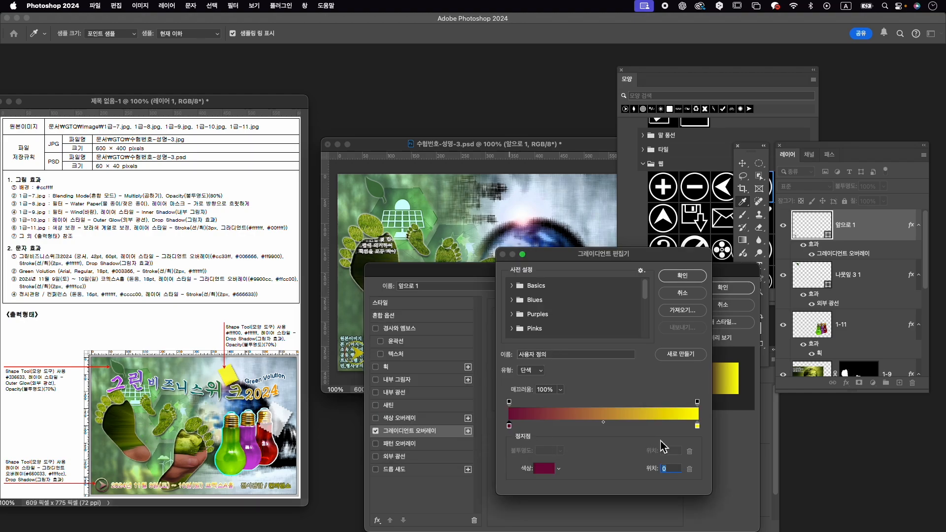
Set the gradient's ending color to #ffffcc, accept the gradient, and shift the layer style dialog aside.
click(697, 426)
click(545, 468)
text(ffffcc)
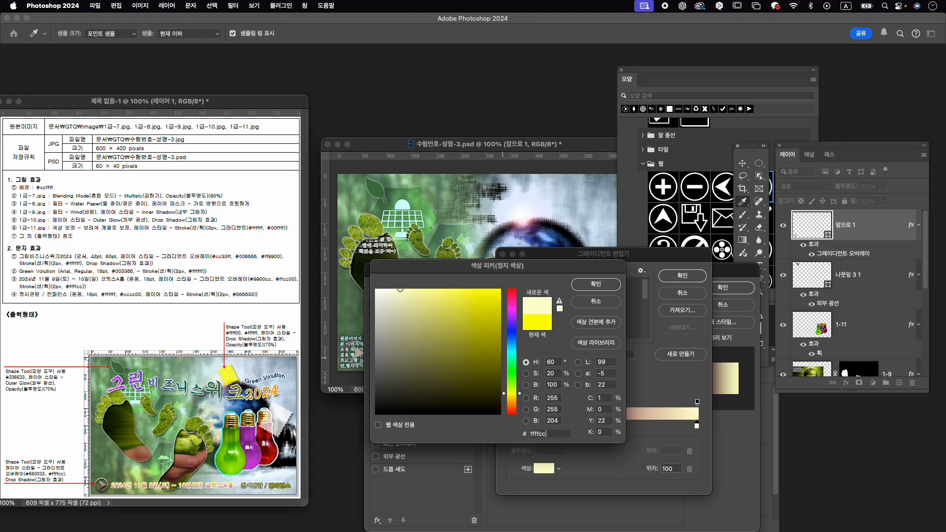
key(Return)
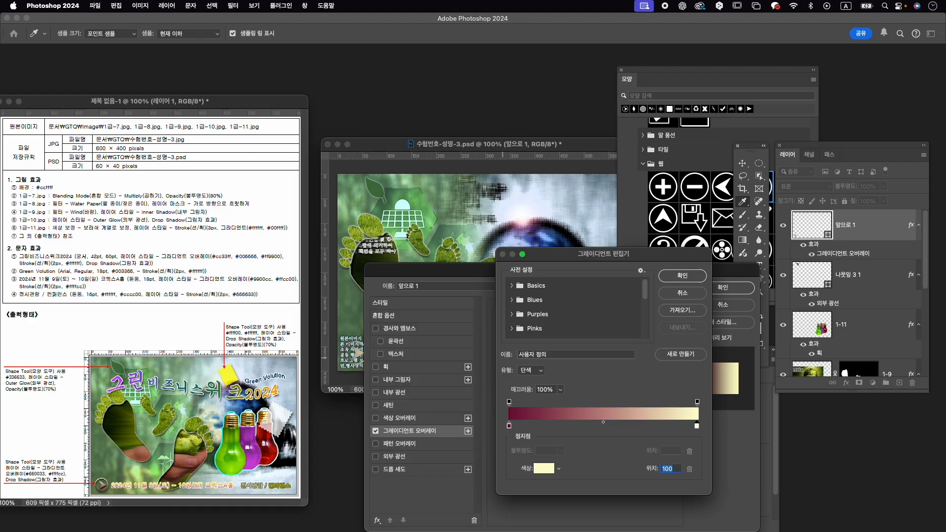
click(683, 276)
drag(569, 276, 600, 276)
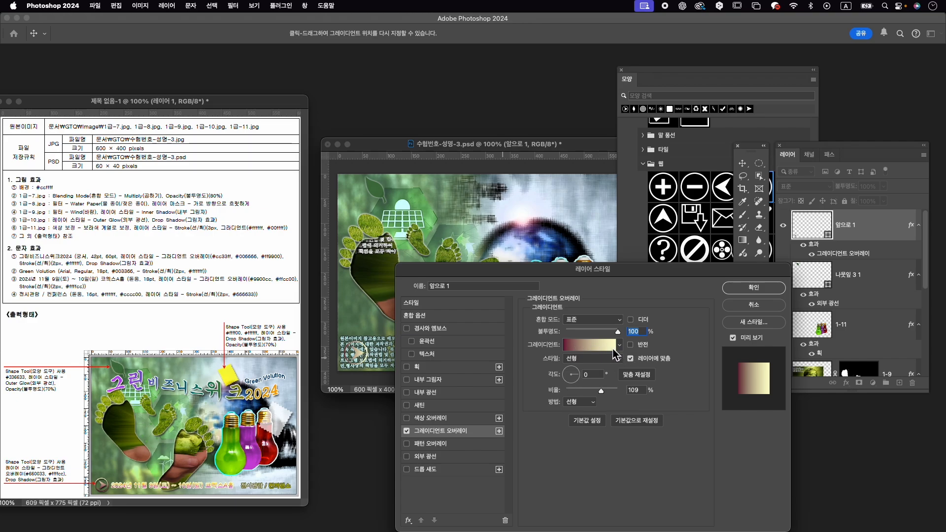
Shift the overlay gradient's color midpoint slightly toward the light end, accept it, and set the gradient overlay's scale to 81%.
click(591, 345)
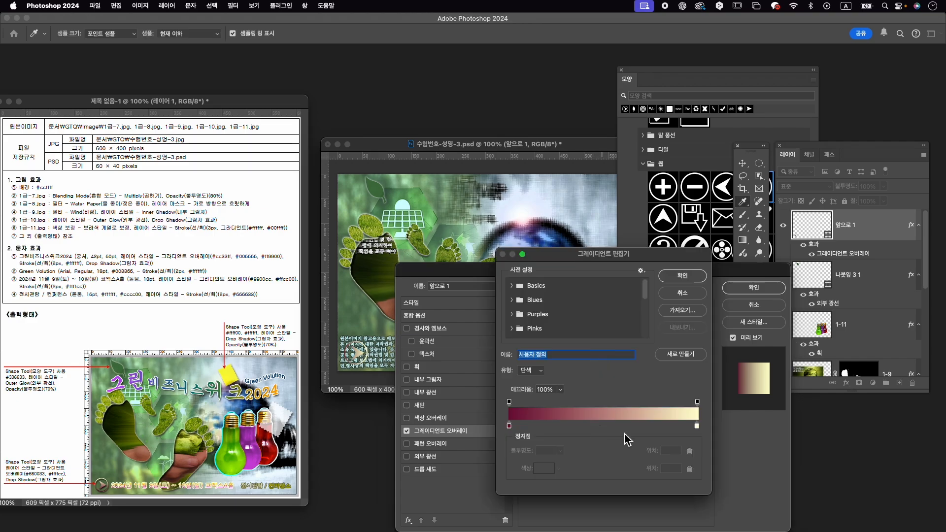
click(696, 425)
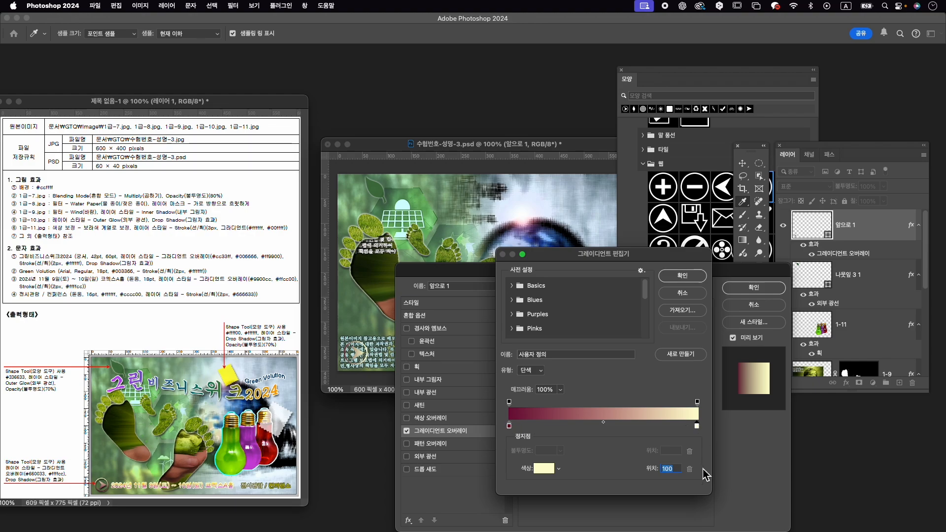
click(604, 423)
drag(607, 424, 609, 423)
click(682, 276)
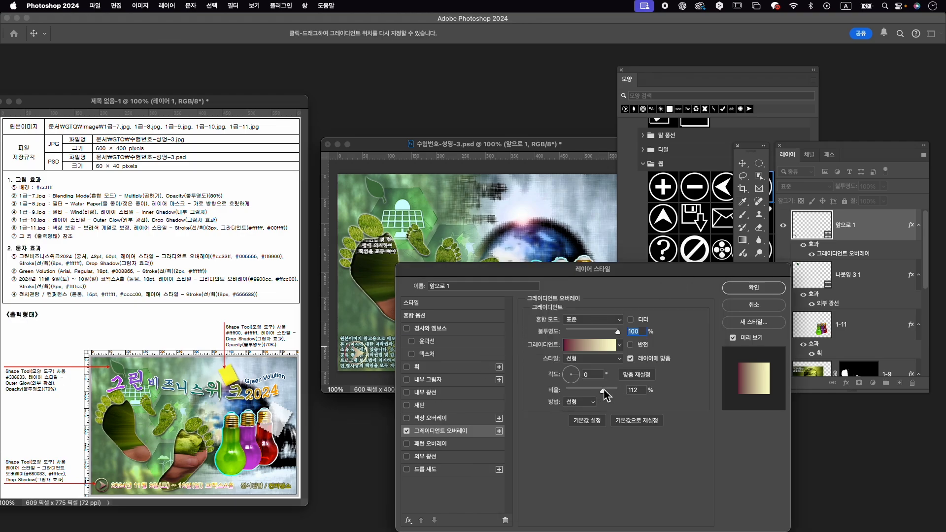
mouse_move(600, 390)
mouse_down()
mouse_move(591, 394)
mouse_move(616, 393)
mouse_move(583, 398)
mouse_move(593, 393)
mouse_up()
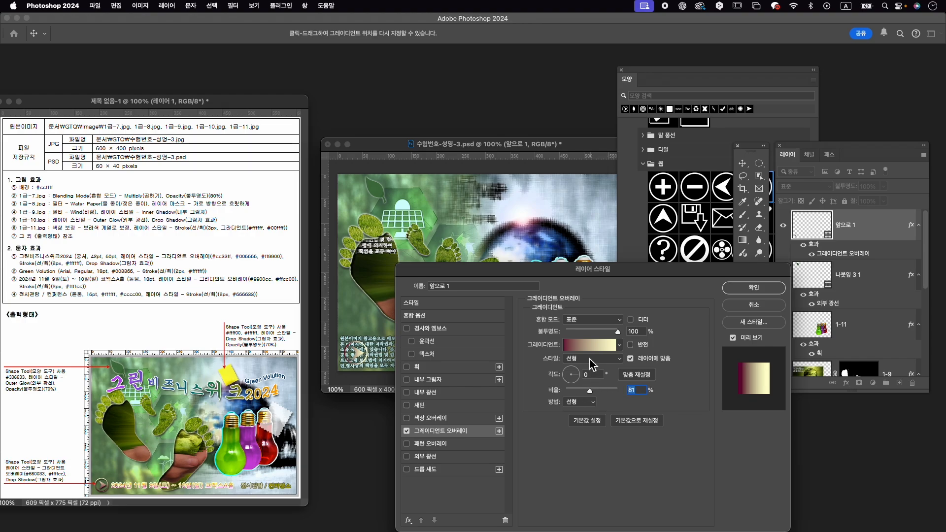
Move the gradient's dark color stop to position 30 and its color midpoint to 77, and accept the gradient.
click(598, 345)
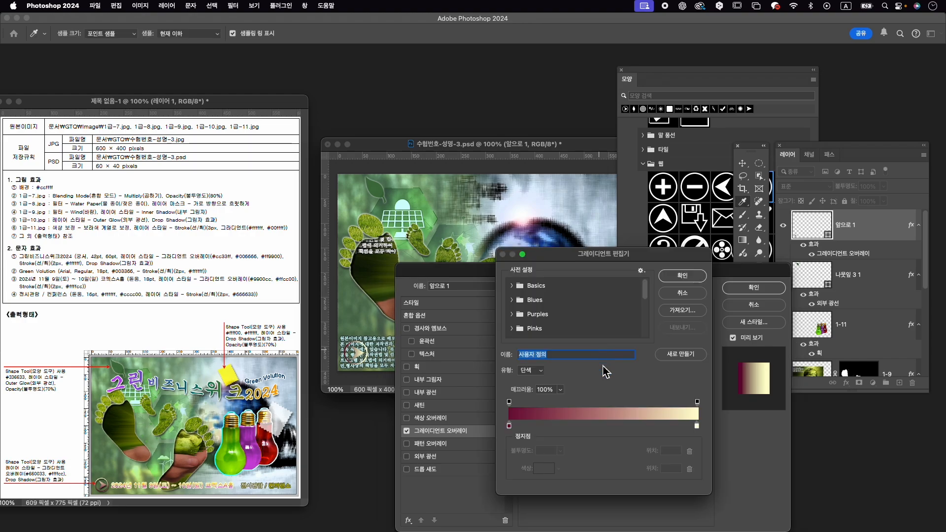
click(509, 402)
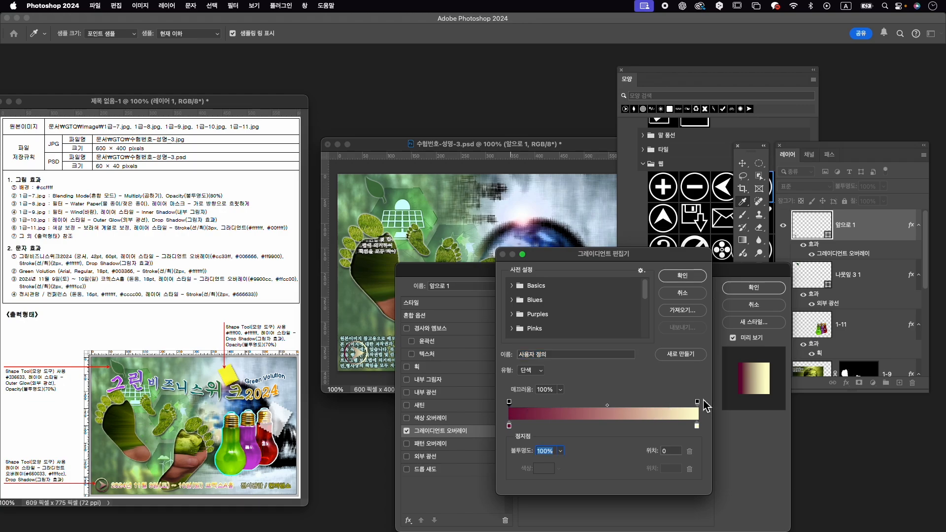
click(509, 425)
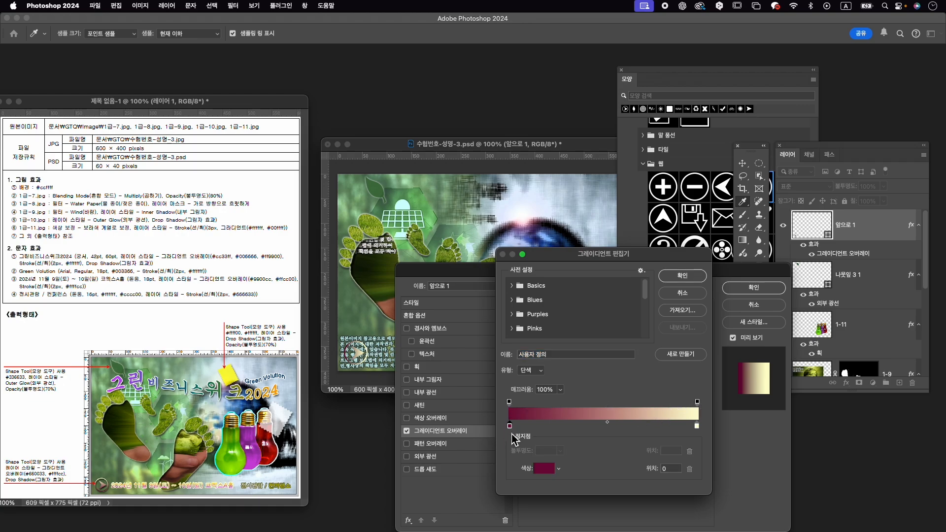
drag(513, 428, 566, 428)
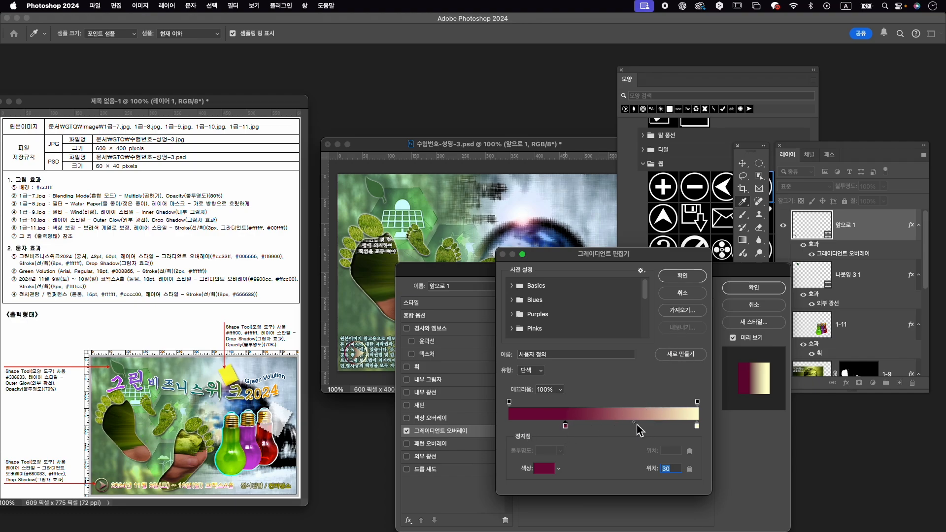
drag(634, 422, 669, 424)
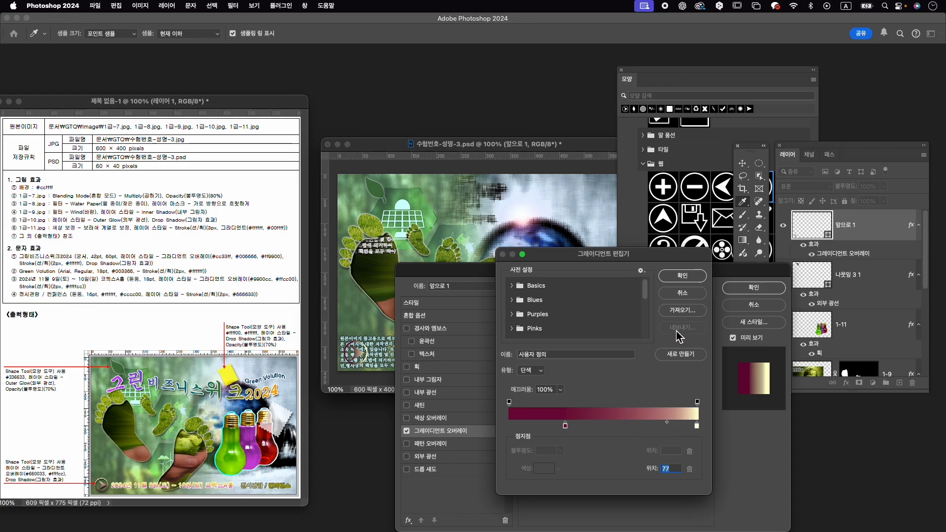
click(688, 276)
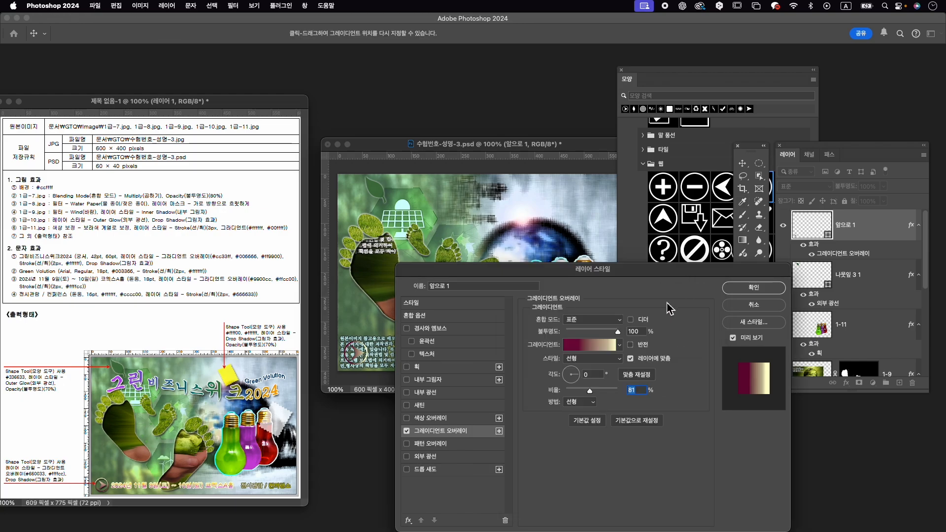
Rotate the gradient overlay to run roughly vertically, add a Drop Shadow to the circled arrow layer, and accept the layer style.
click(573, 371)
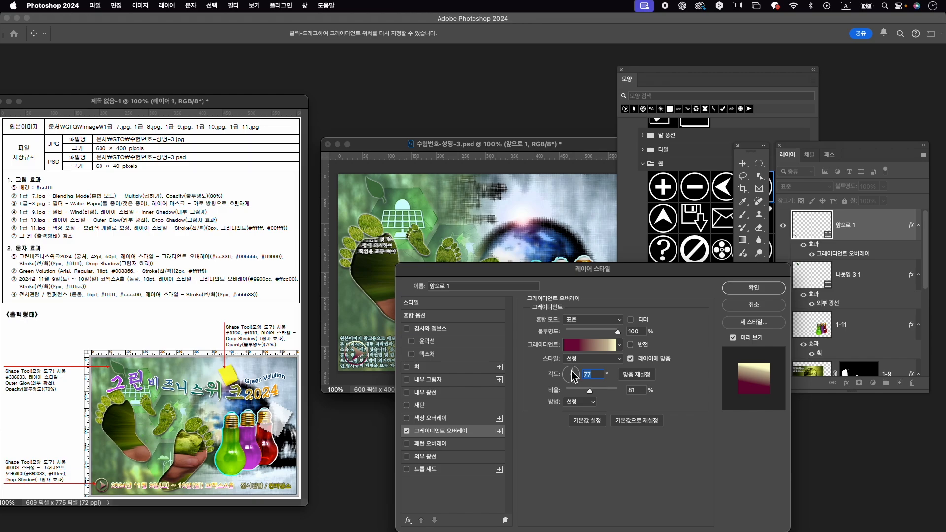
drag(572, 371, 573, 372)
click(431, 470)
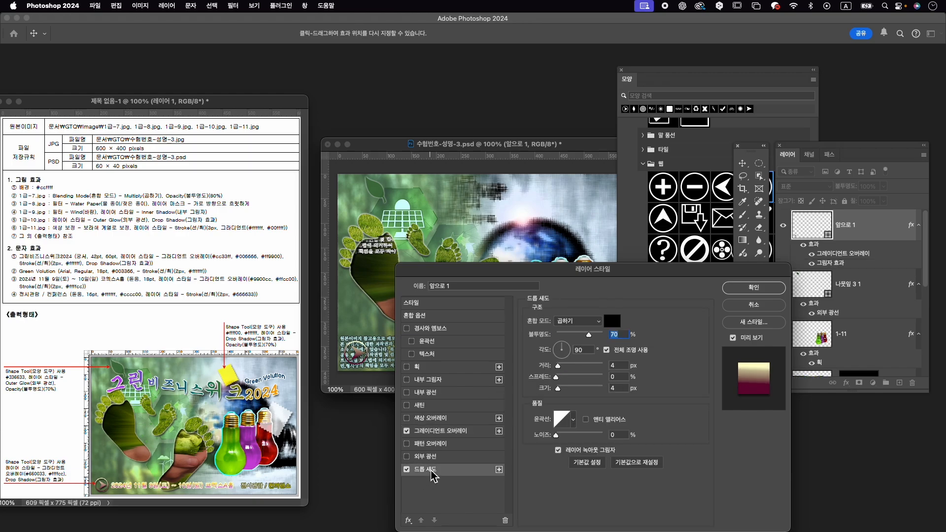
click(730, 288)
Reposition the circled arrow slightly within the canvas's lower-left corner, to about X 11 px and Y 345 px.
key(ctrl+t)
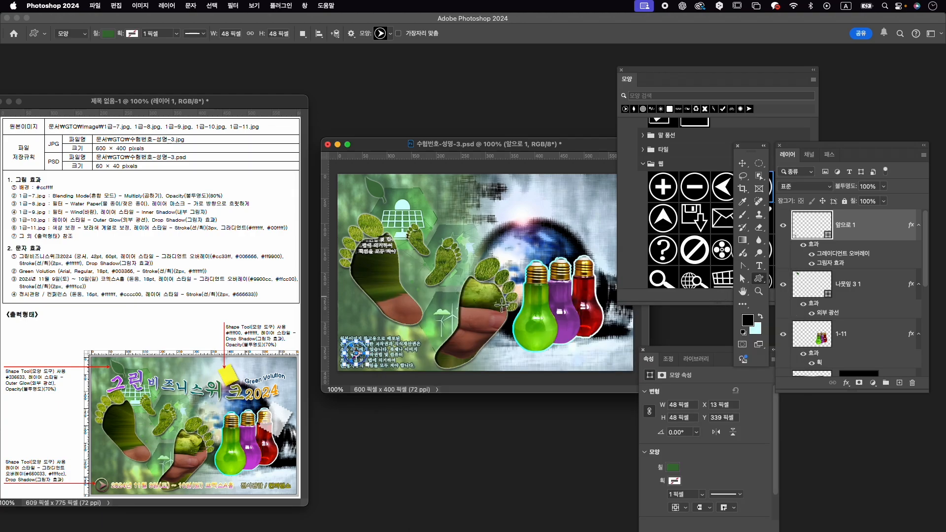
drag(358, 347, 365, 350)
key(Return)
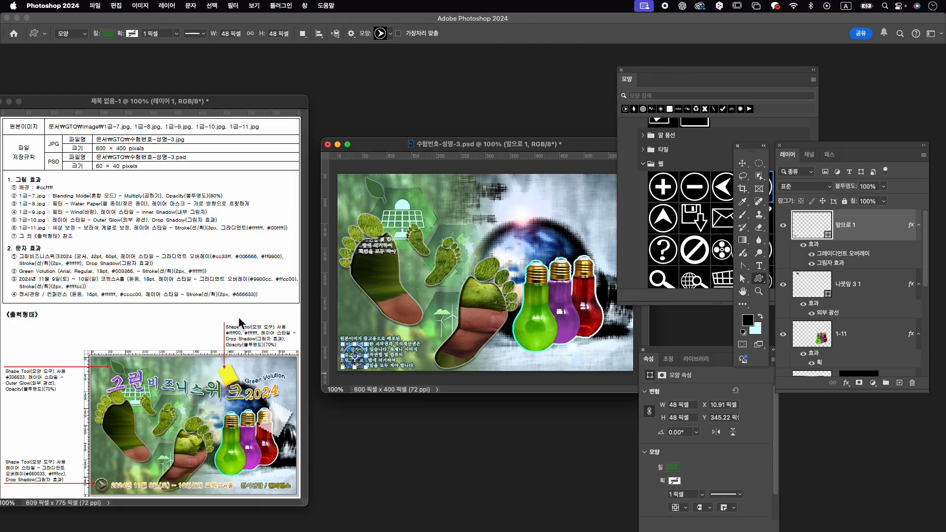
Draw the solid postage stamp shape from the 물건 group, about 54 × 69 px, above the globe.
click(644, 163)
scroll(683, 190, up, 8)
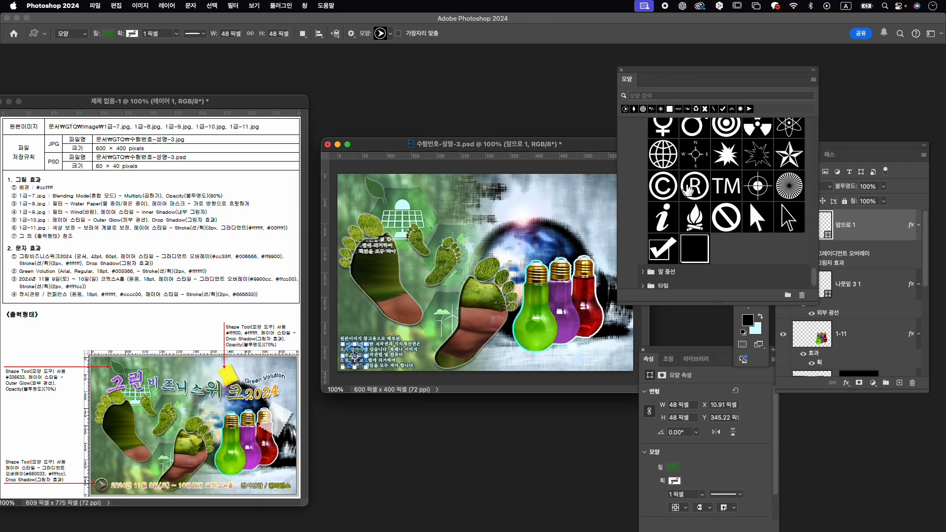
scroll(683, 189, up, 10)
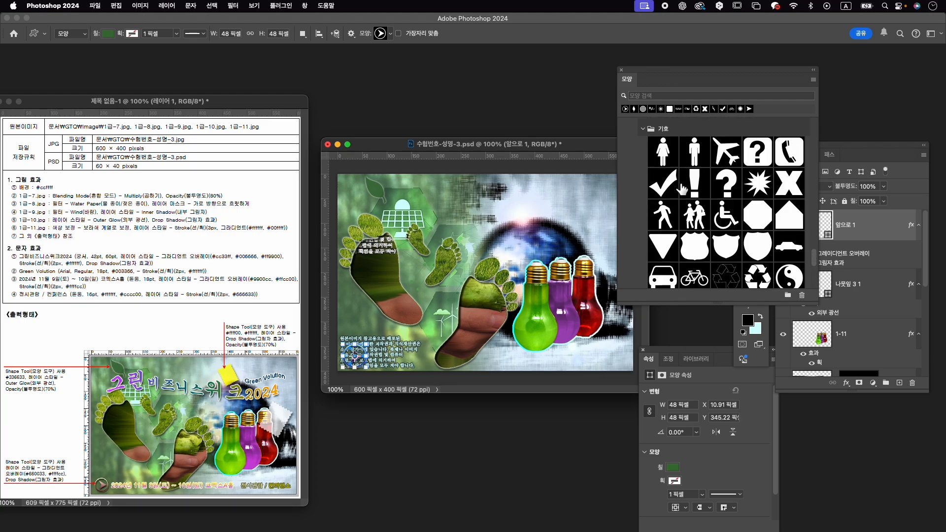
scroll(683, 189, down, 1)
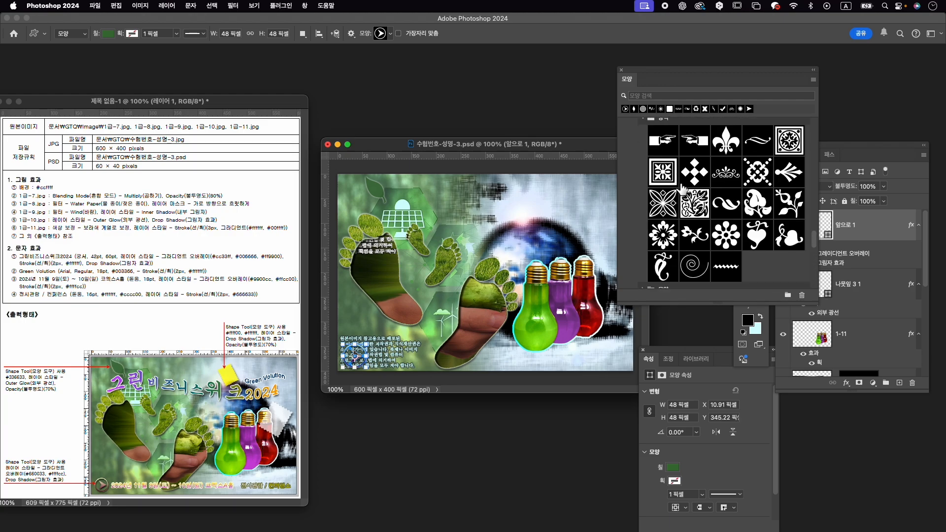
scroll(682, 190, up, 4)
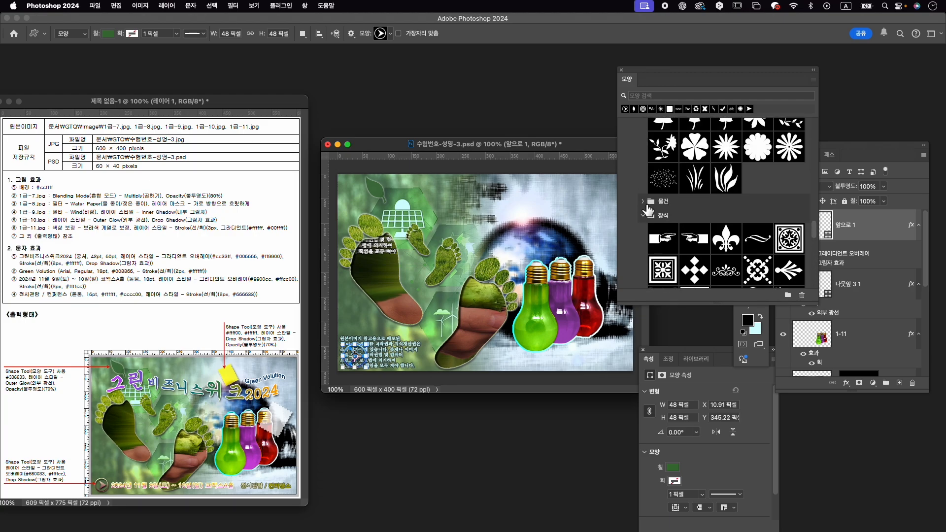
click(648, 205)
scroll(707, 211, down, 10)
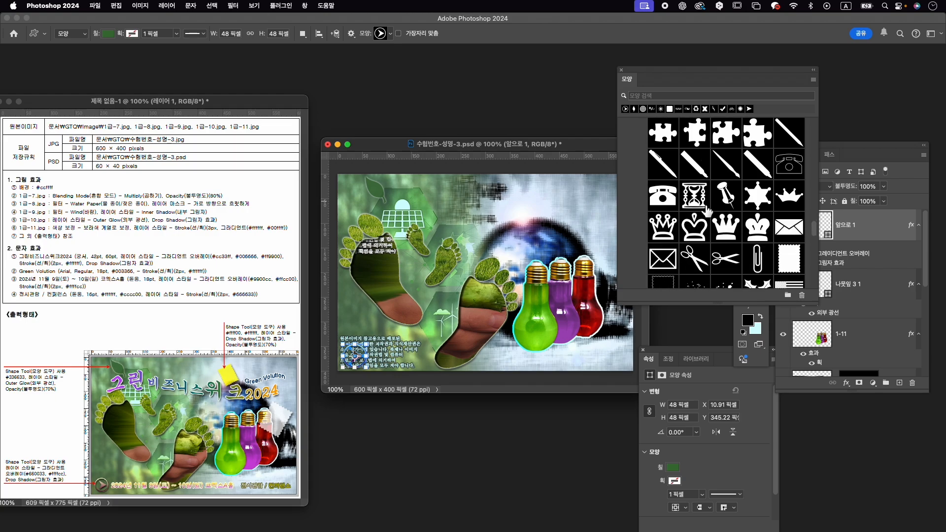
scroll(708, 211, down, 1)
click(798, 236)
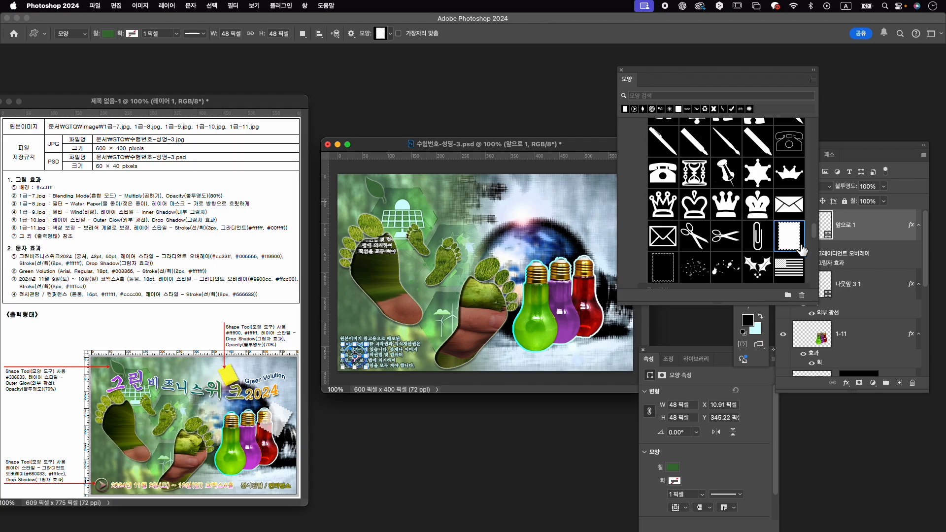
click(768, 318)
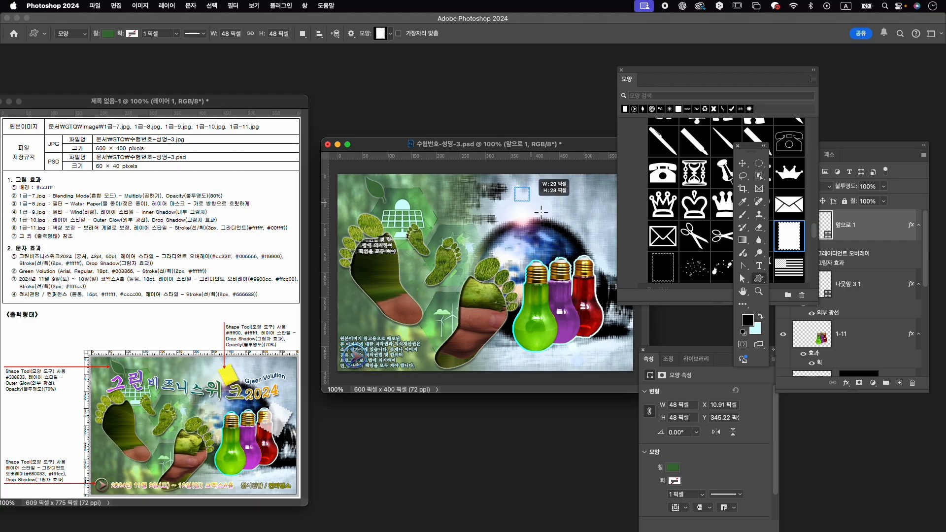
drag(515, 188, 542, 221)
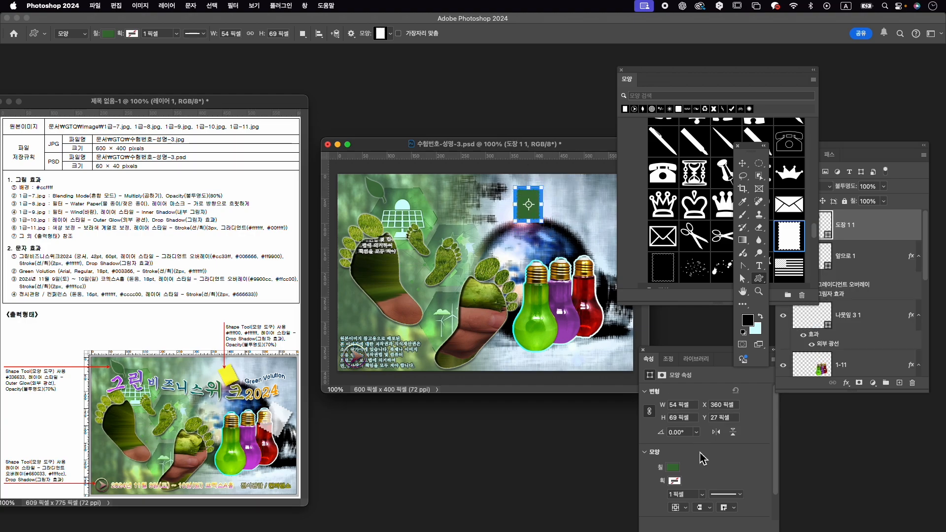
Set the stamp shape's fill color to #ffff00.
click(755, 415)
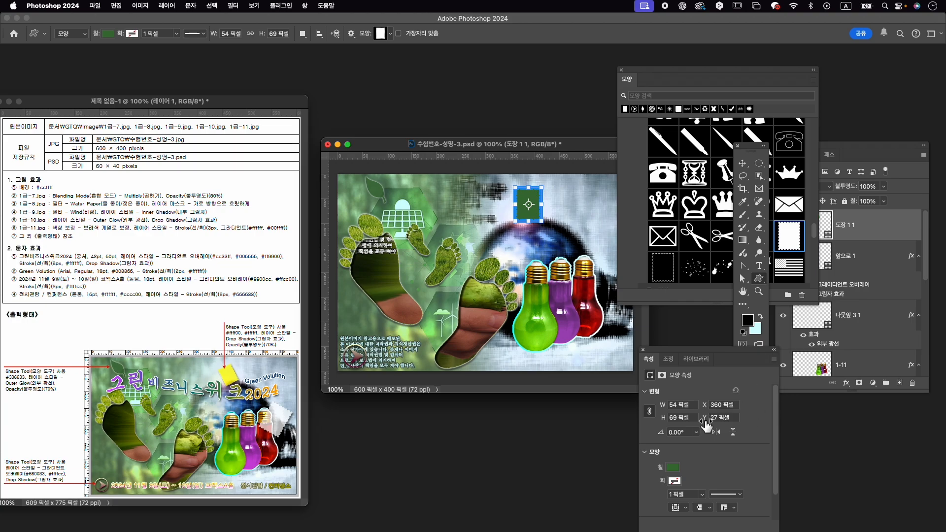
click(673, 468)
click(774, 359)
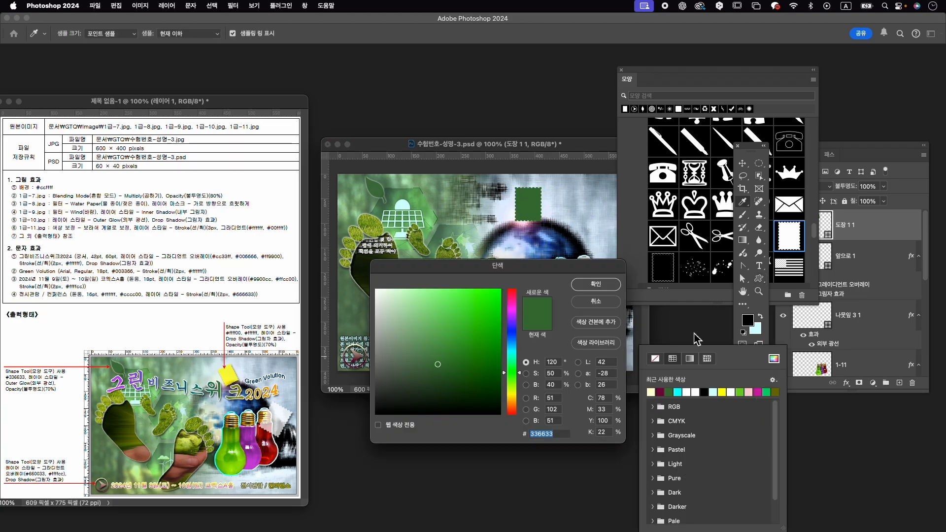
text(ffff)
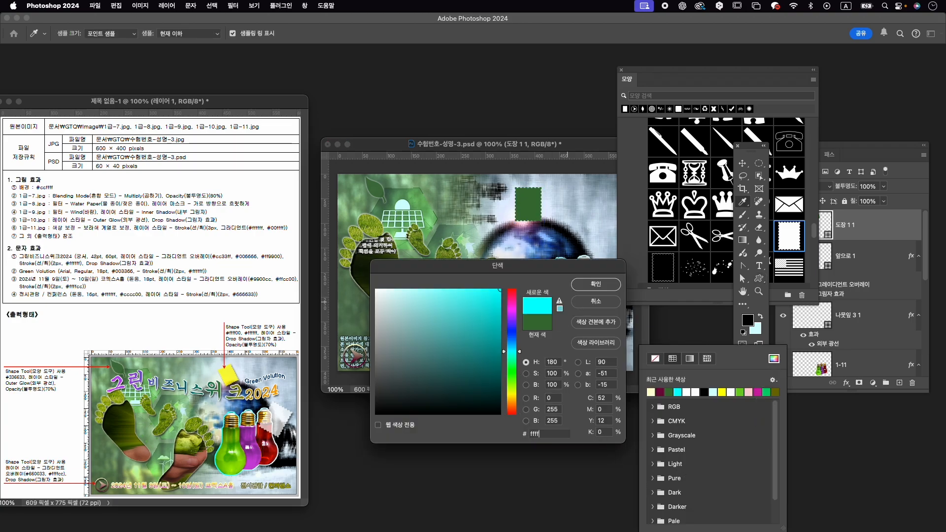
text(00)
key(Return)
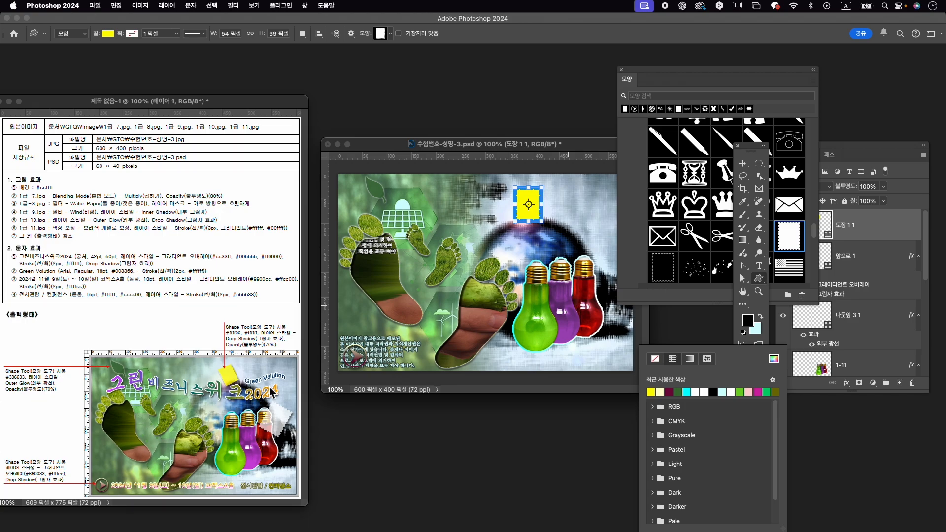
Add a Drop Shadow to the yellow stamp layer and set the layer's opacity to 70%.
click(846, 384)
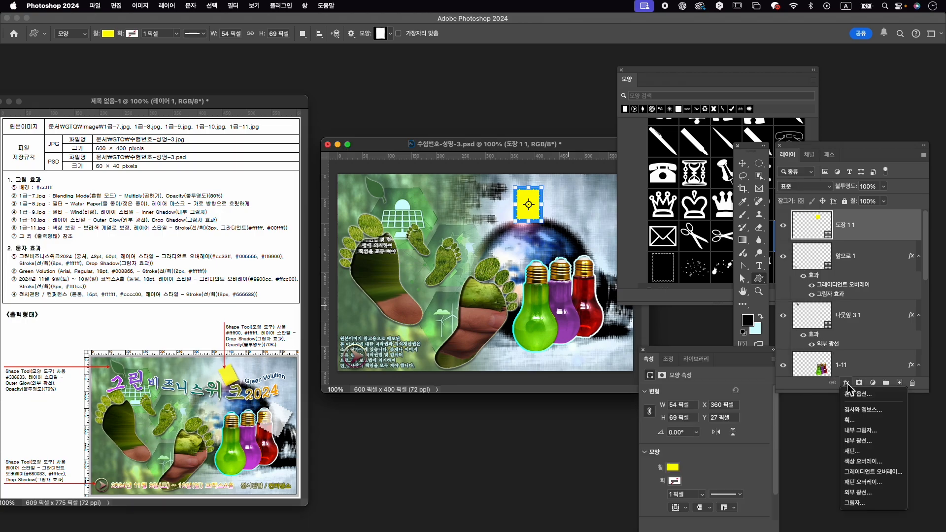
click(854, 503)
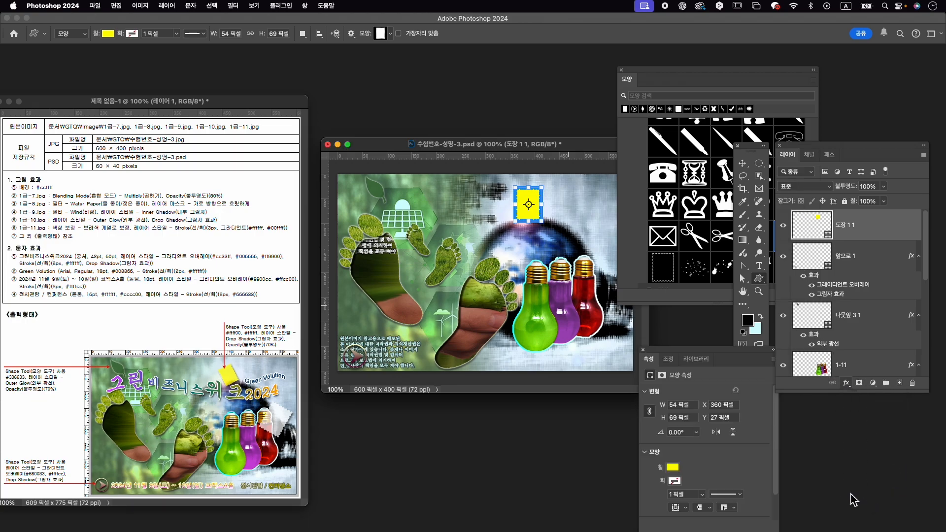
click(753, 288)
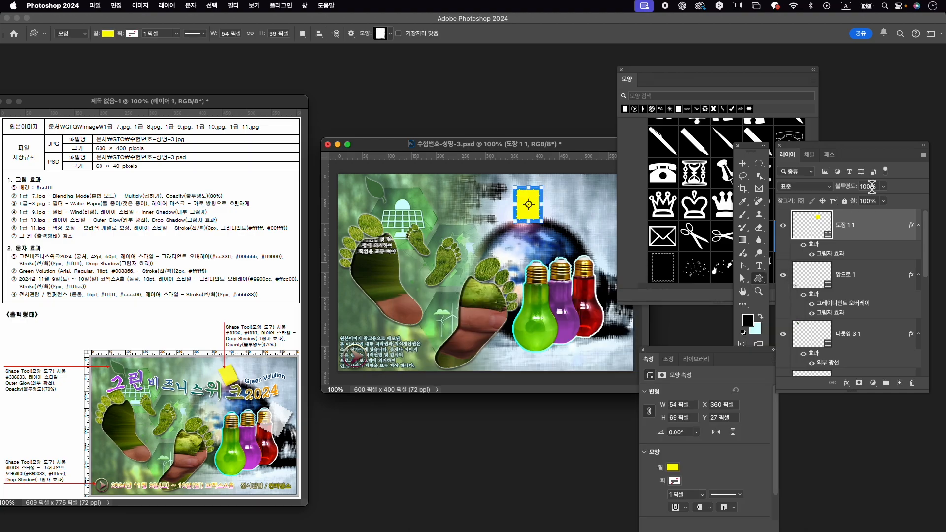
click(871, 186)
text(70)
key(Return)
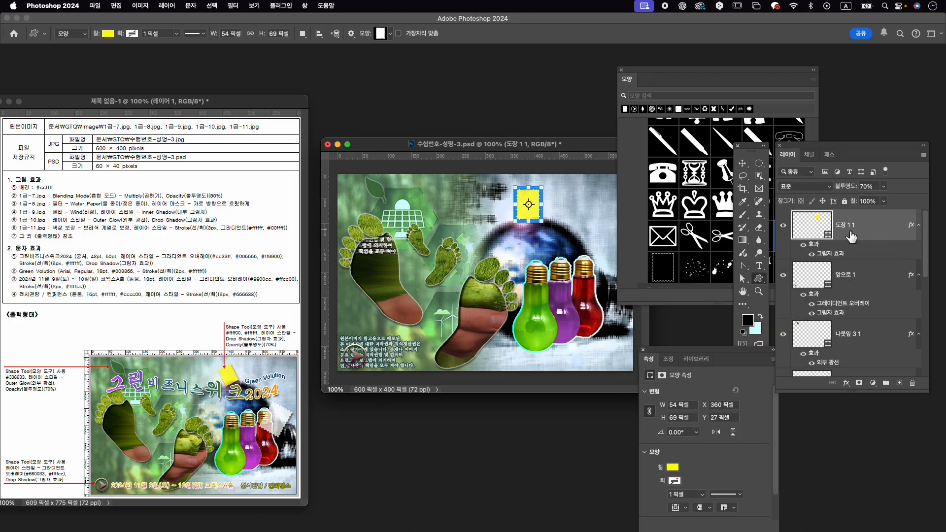
Duplicate the stamp layer, scale the copy to about 134%, rotate it about 37°, and place it beside the red bulb.
key(super+j)
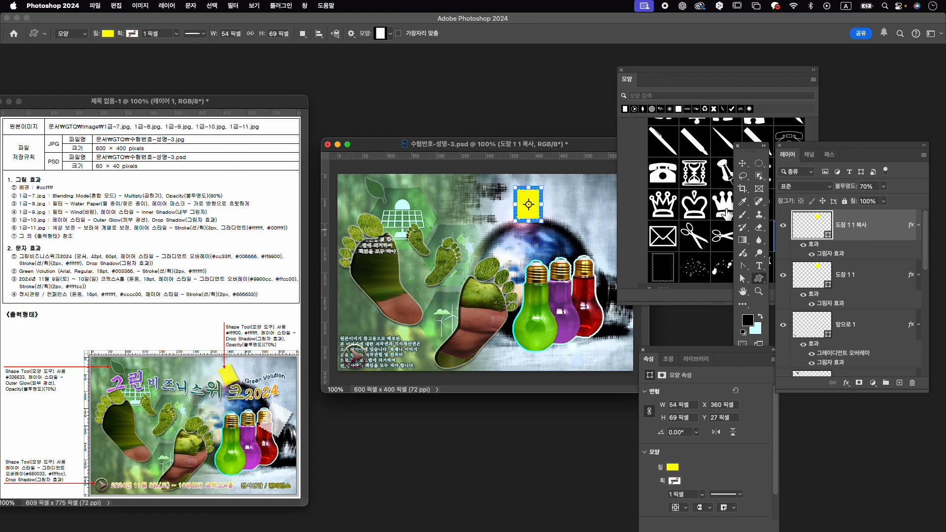
key(super+t)
drag(536, 214, 587, 269)
drag(604, 230, 621, 246)
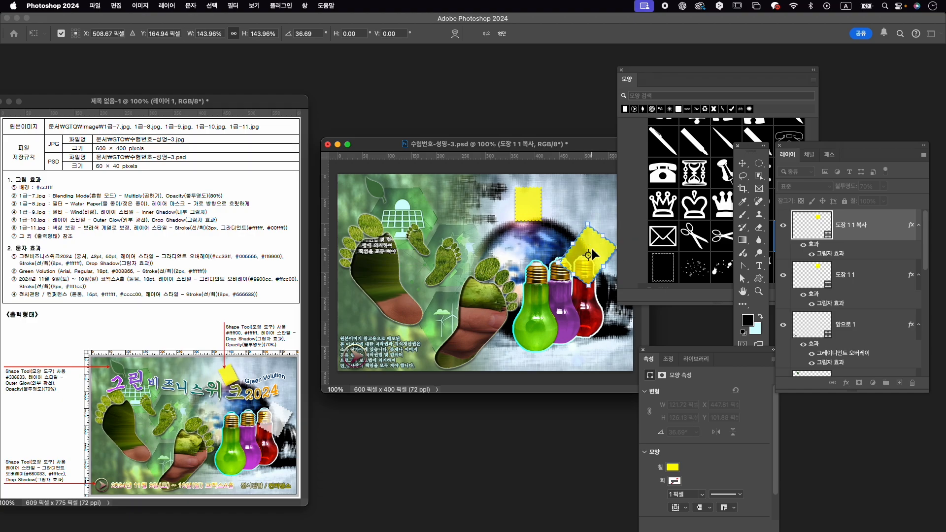
drag(582, 269, 586, 267)
drag(592, 225, 612, 271)
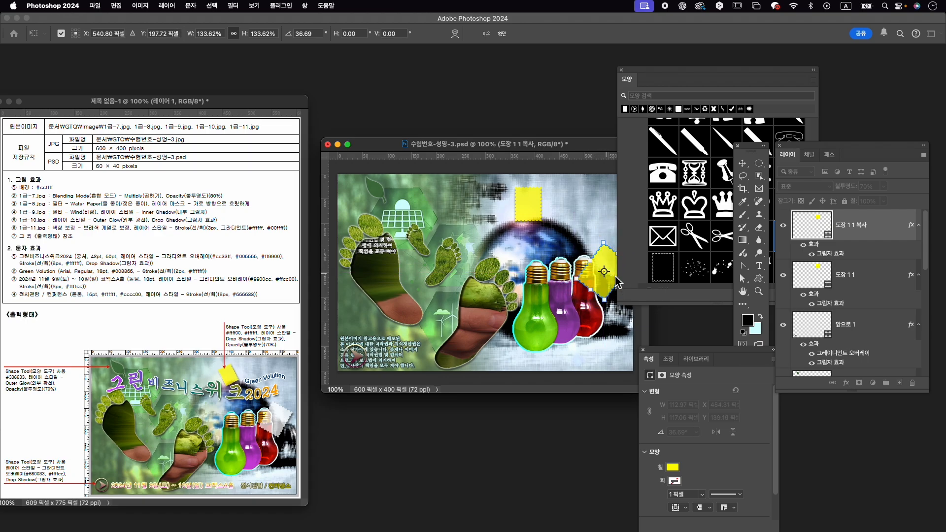
key(Return)
Change the fill color of the enlarged stamp copy beside the red bulb to white.
click(674, 468)
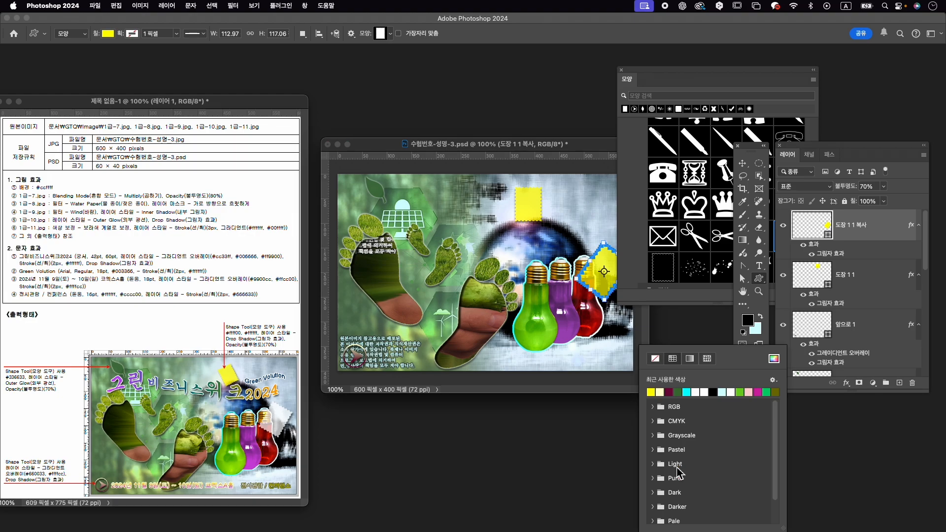
click(774, 359)
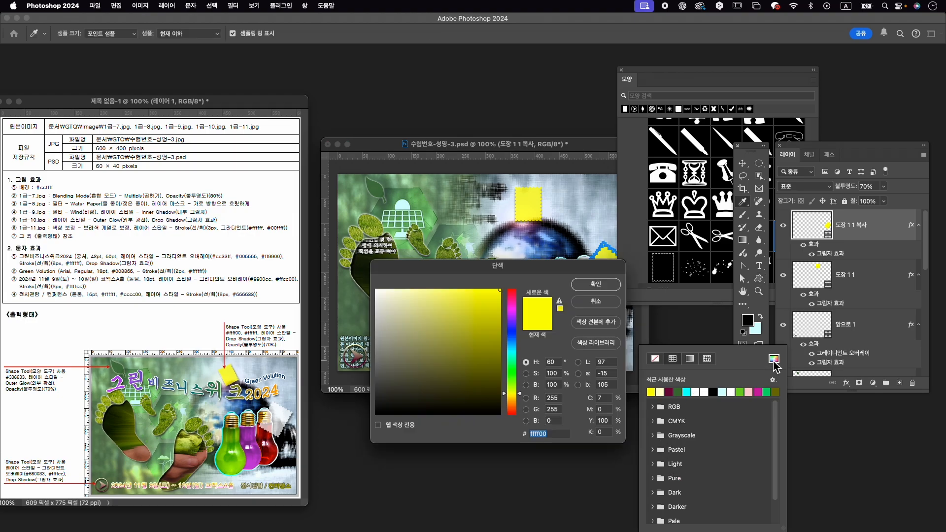
click(605, 286)
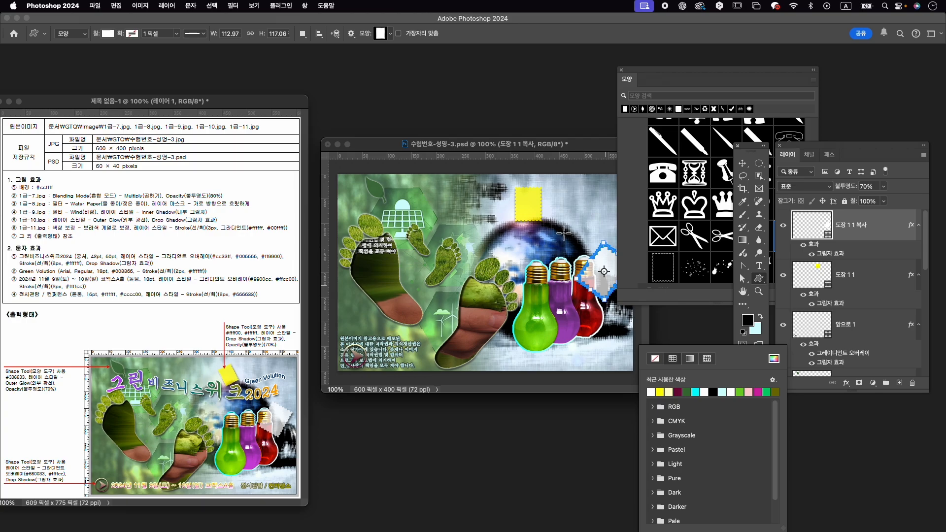
Rotate the original yellow stamp above the globe by about -26° and shift it slightly down and to the left.
click(822, 273)
key(cmd+t)
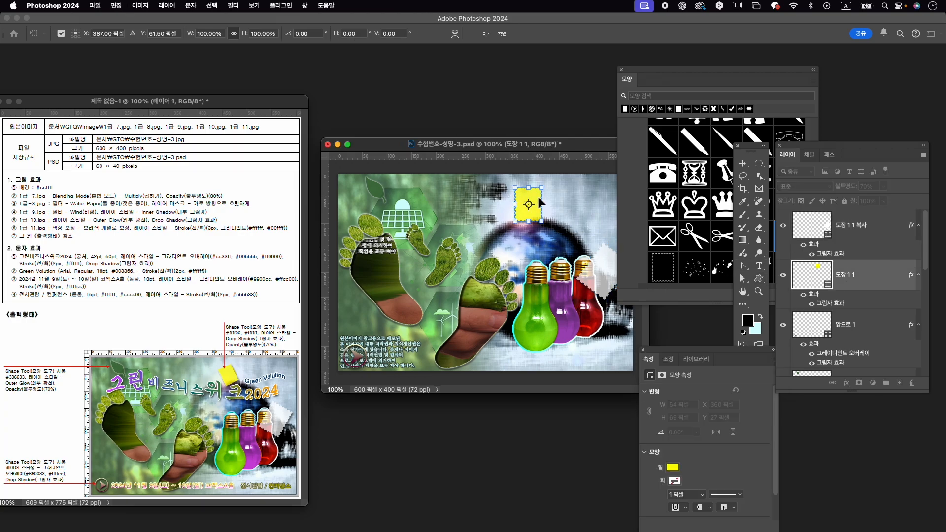
drag(546, 189, 537, 183)
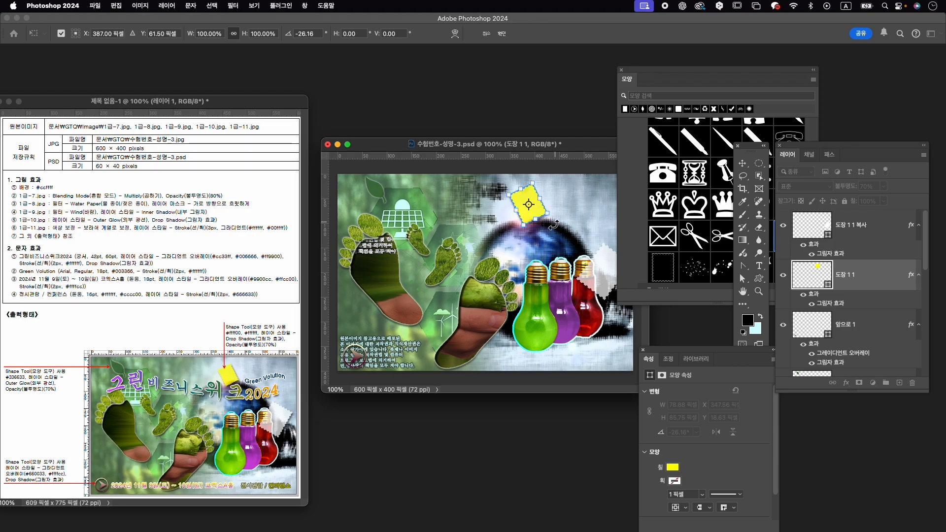
drag(526, 216, 523, 219)
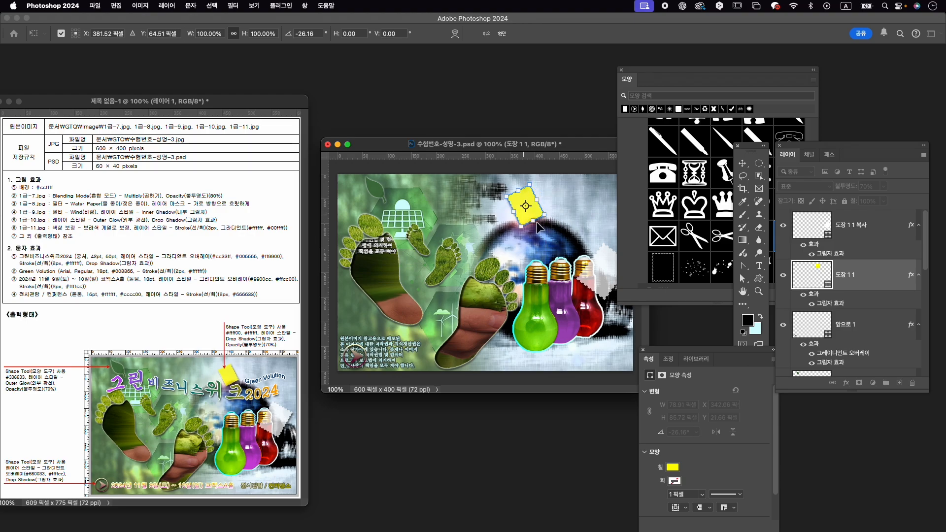
key(Return)
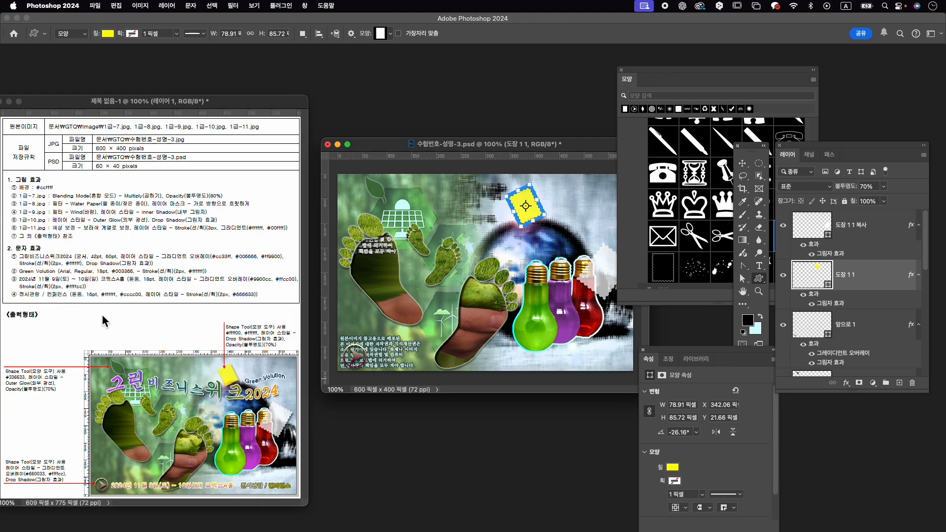
Add a text layer reading "그린비즈니스위크2024" across the upper part of the composition, starting over the solar panel graphic.
key(t)
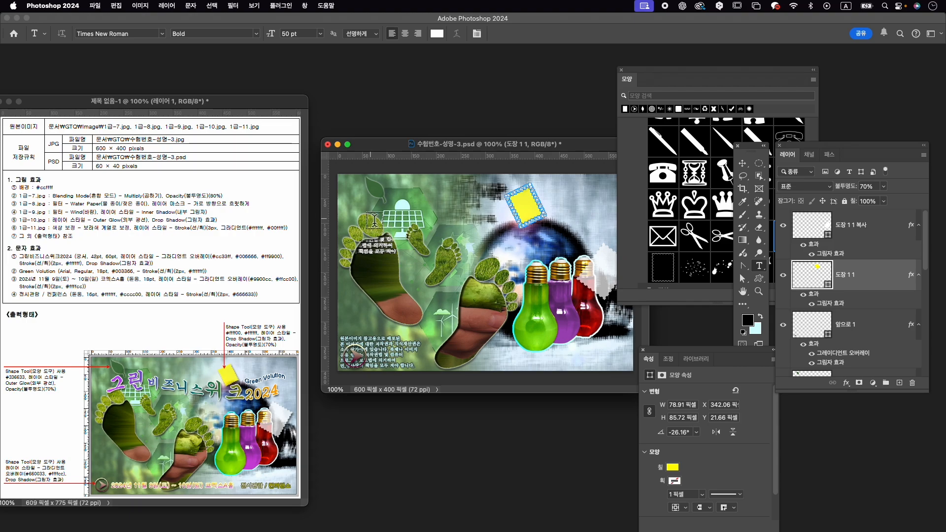
click(371, 214)
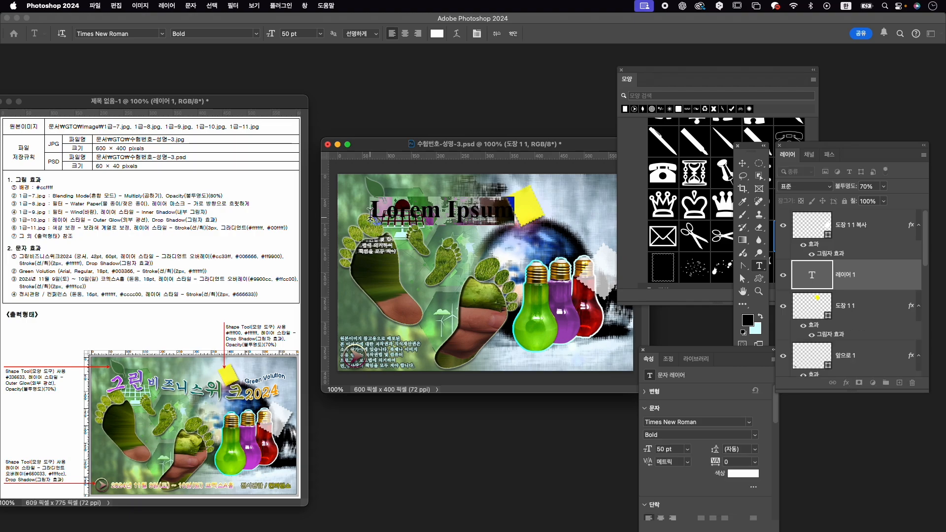
text(그)
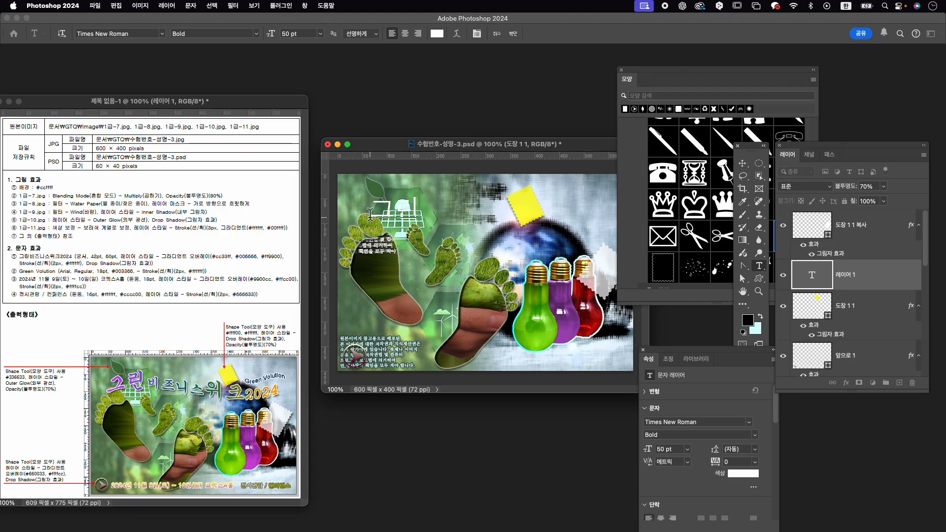
text(린비즈니스우)
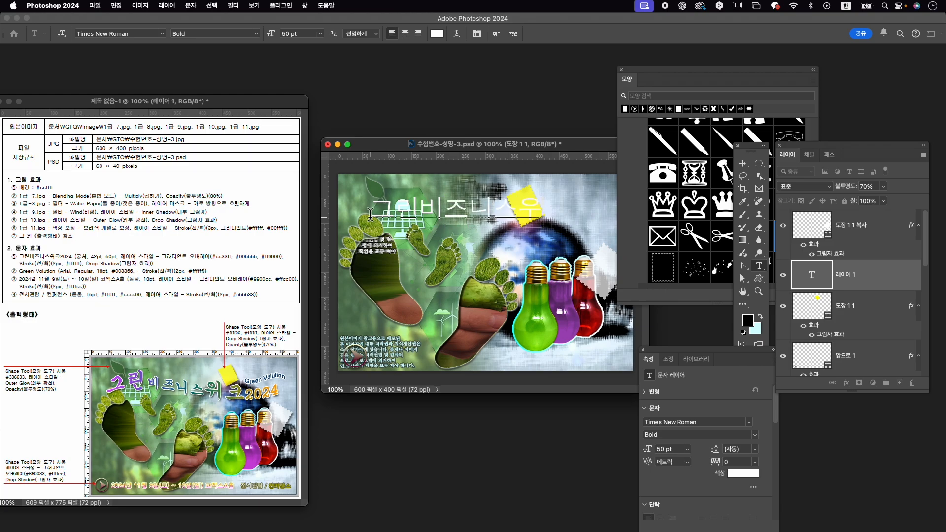
text(ㅣㅋ)
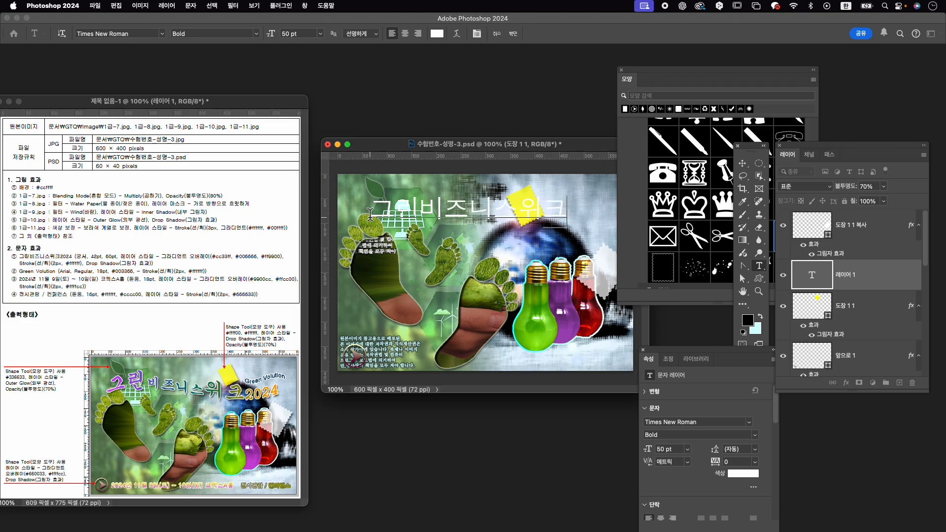
text(ㅡ202)
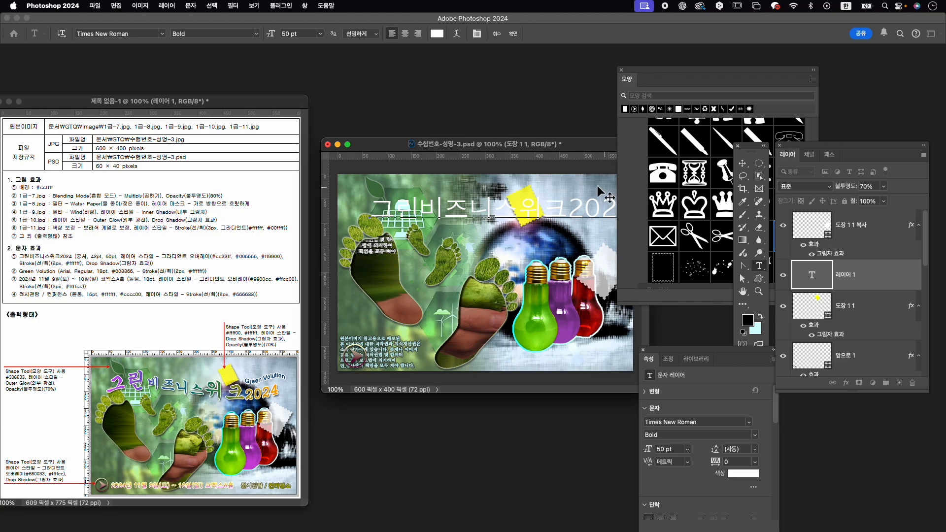
Set the font of the entire title text to GungSeo Regular.
key(super+a)
click(622, 70)
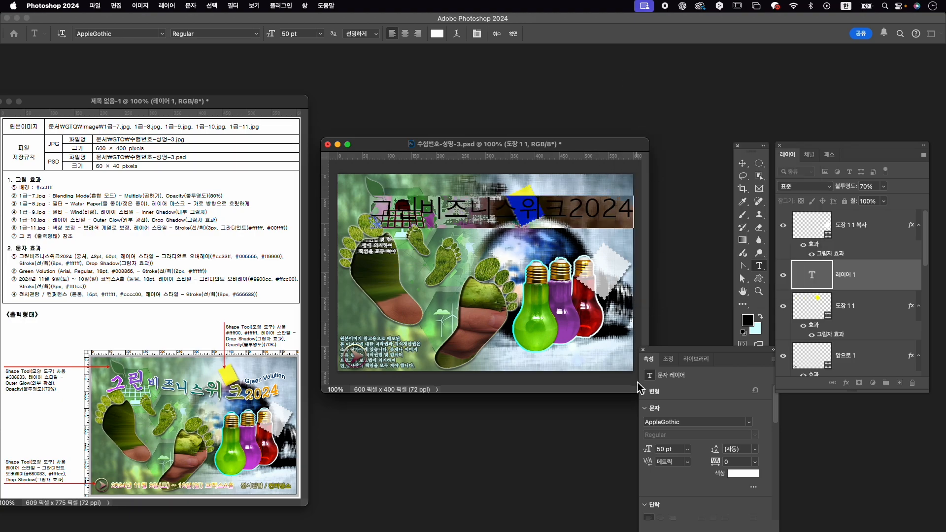
click(642, 349)
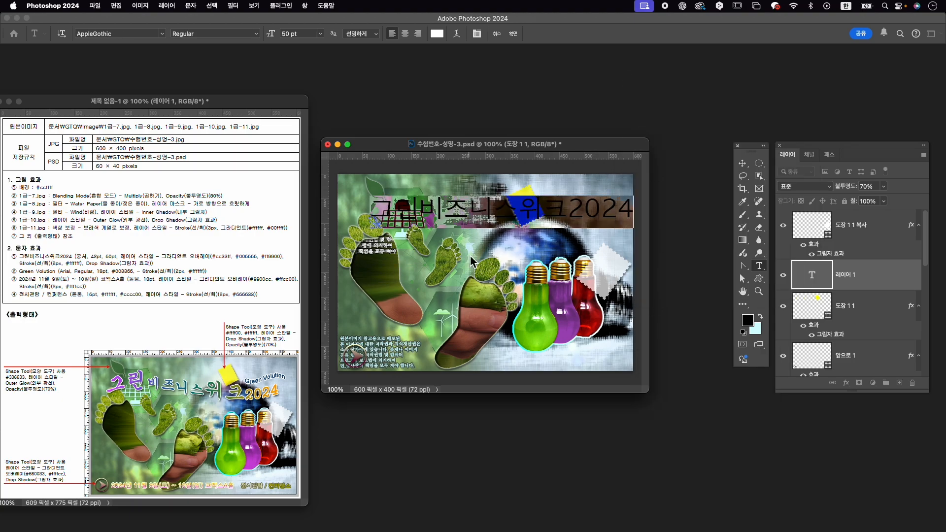
key(super+t)
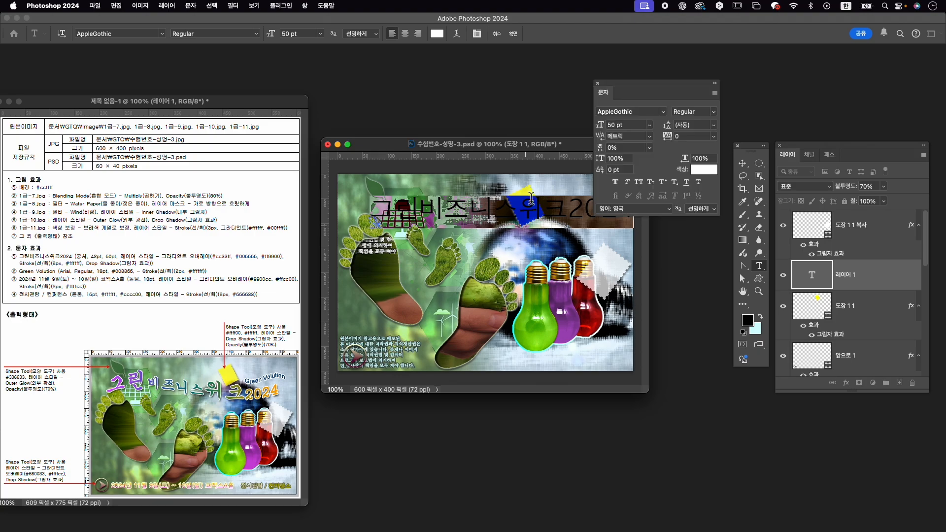
click(623, 111)
text(ㅎ)
key(BackSpace)
key(Caps_Lock)
text(gung)
key(Return)
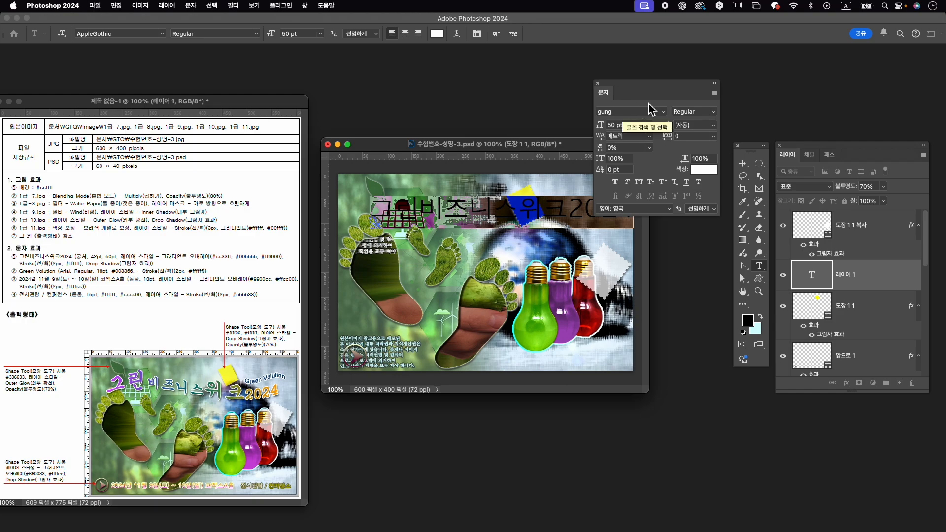
click(632, 110)
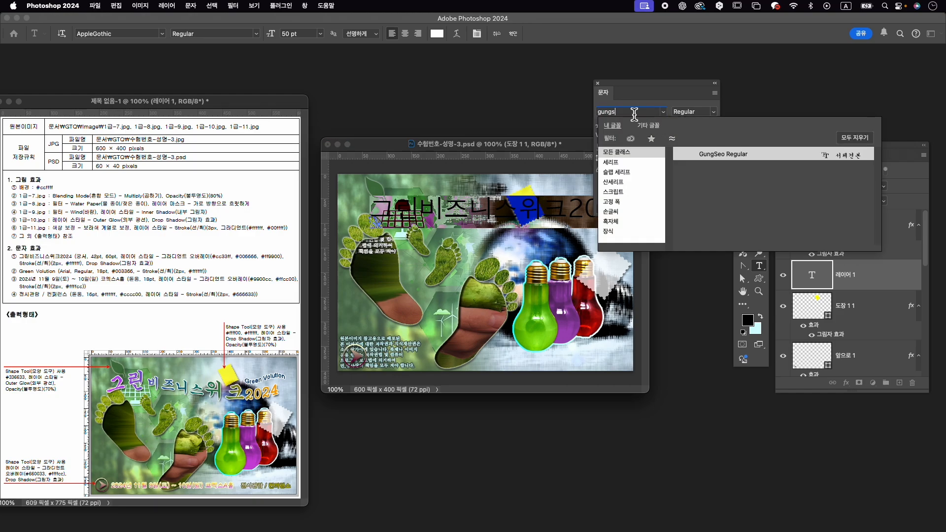
click(716, 157)
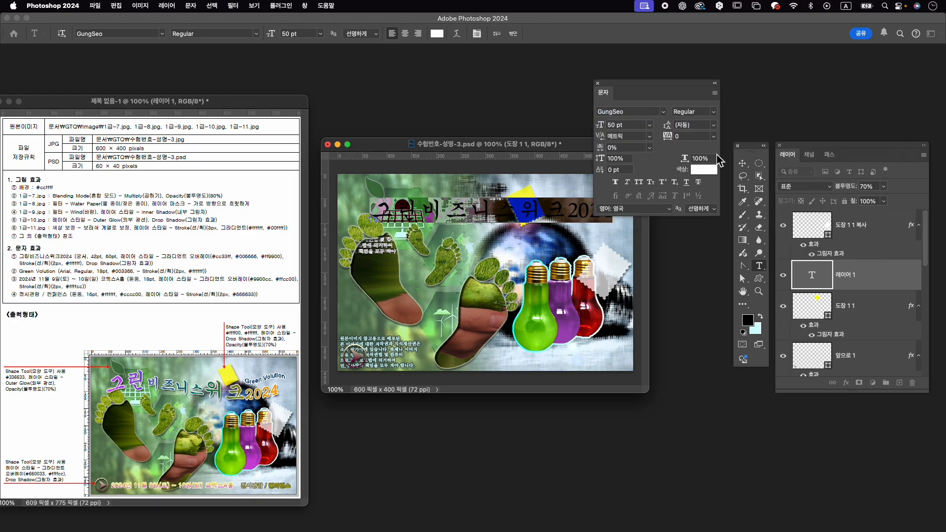
Set the size of the entire title text to 42 pt.
click(612, 124)
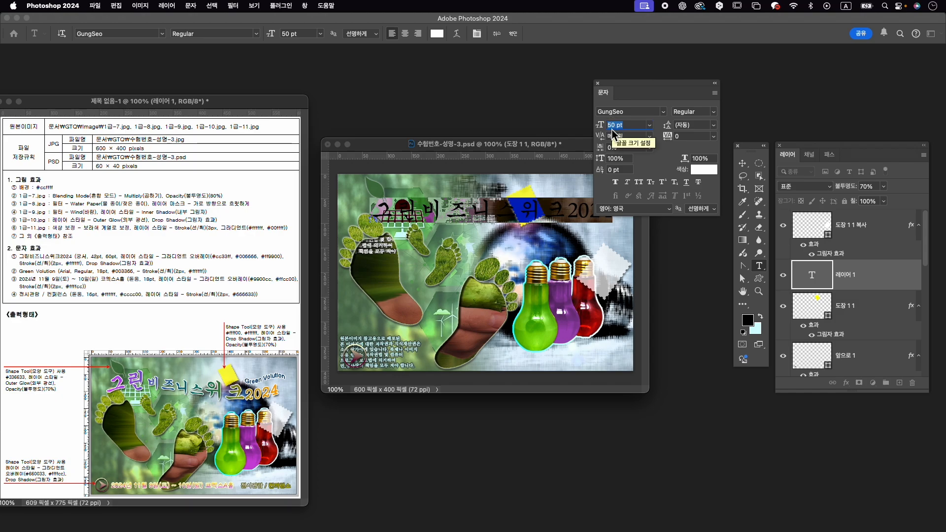
text(42)
key(Return)
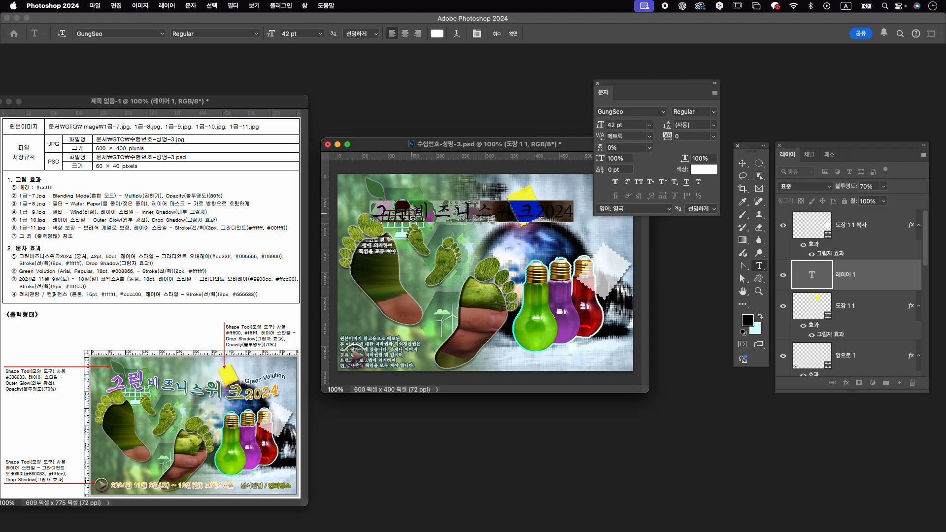
Enlarge only the word "그린" in the title to 60 pt.
click(449, 215)
drag(414, 216, 372, 215)
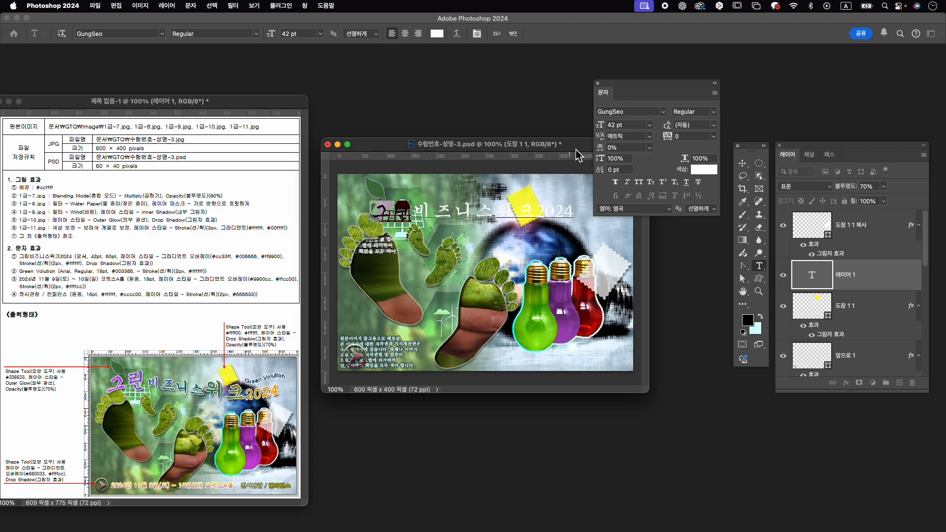
click(611, 126)
text(60)
key(Return)
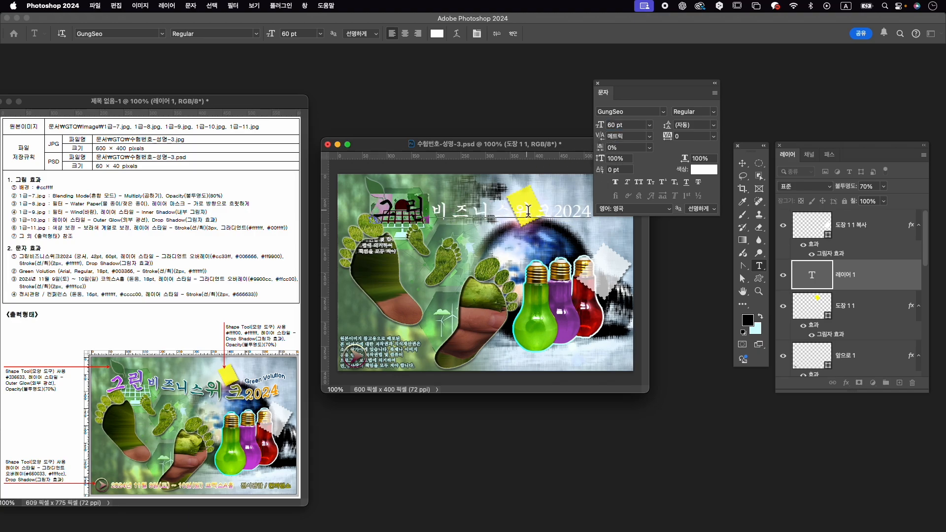
Enlarge only the word "위크" in the title to 60 pt.
drag(513, 211, 553, 212)
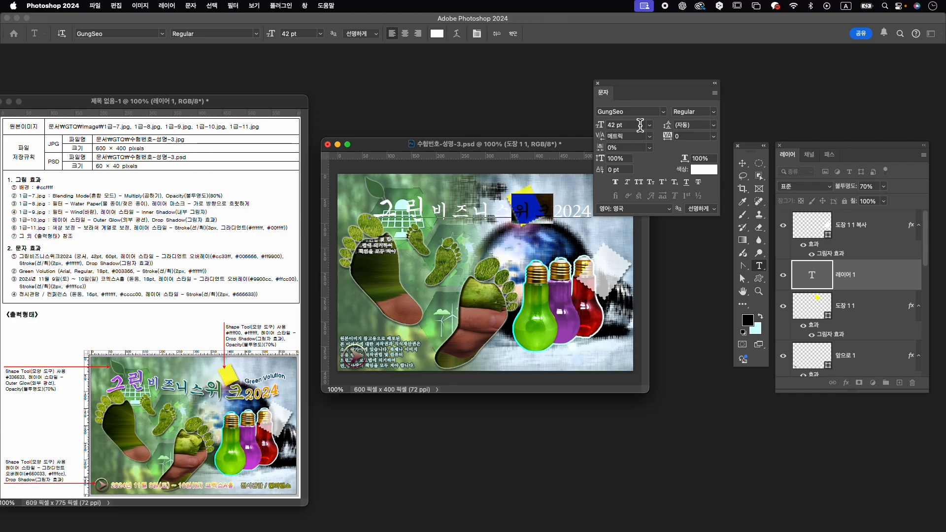
click(639, 125)
text(60)
key(Return)
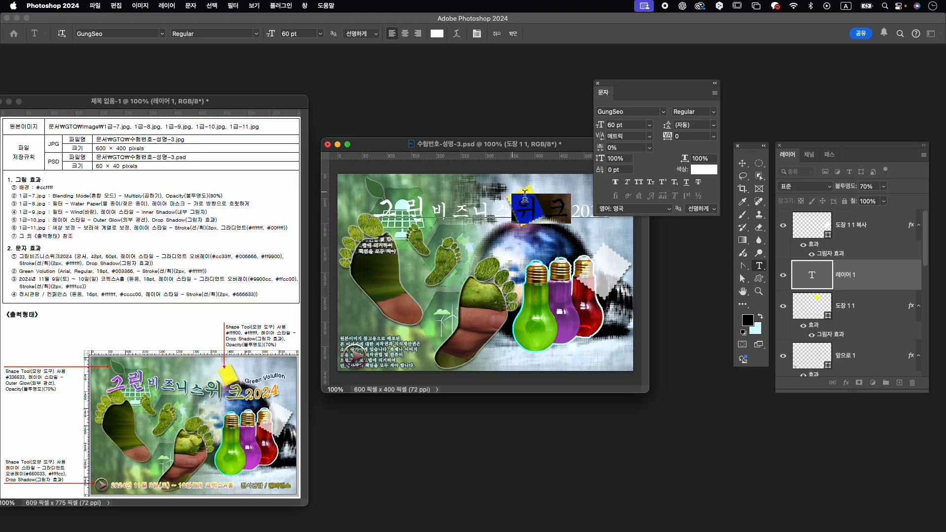
click(547, 202)
click(511, 213)
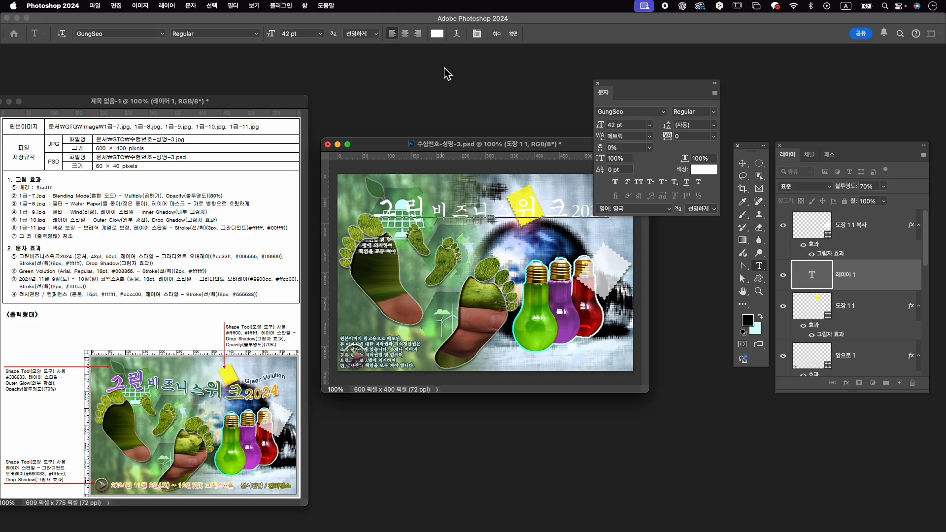
Warp the title text with the horizontal Flag (깃발) style at a bend of +28% and commit the text.
click(456, 34)
click(689, 240)
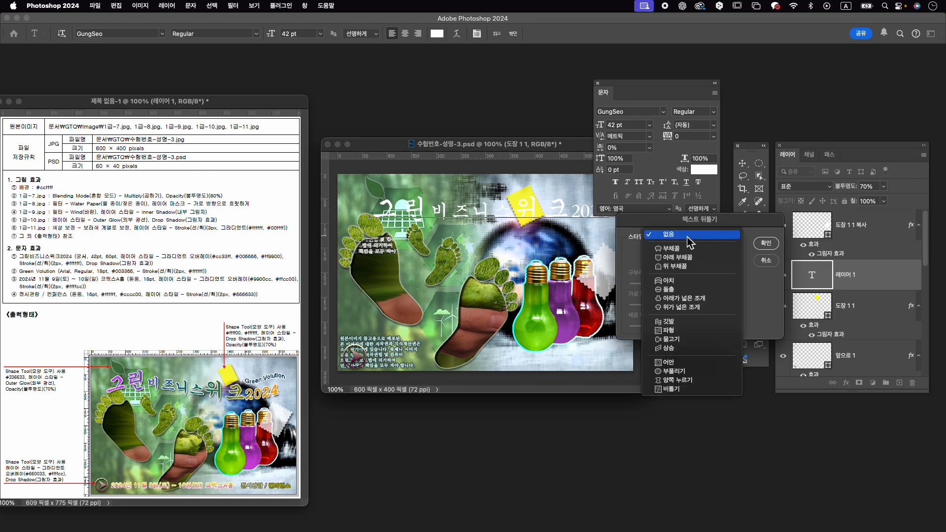
click(676, 323)
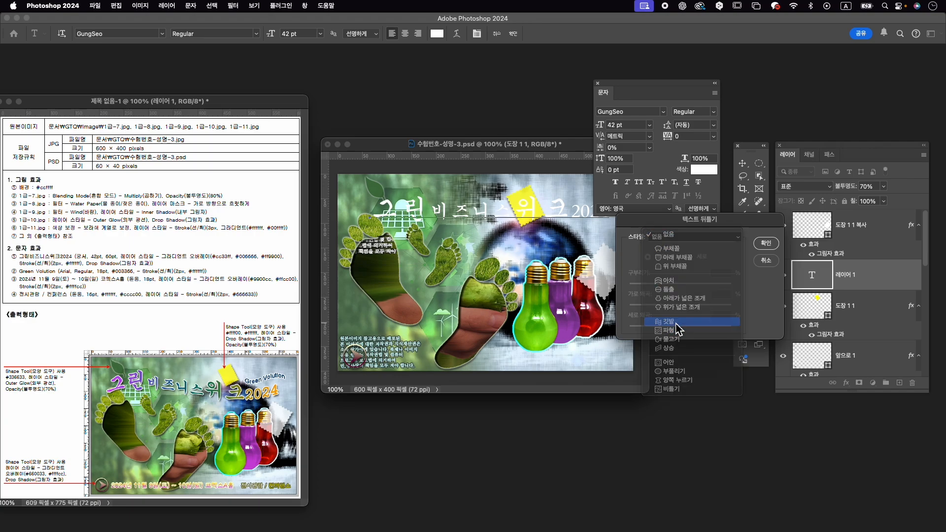
drag(706, 286, 696, 291)
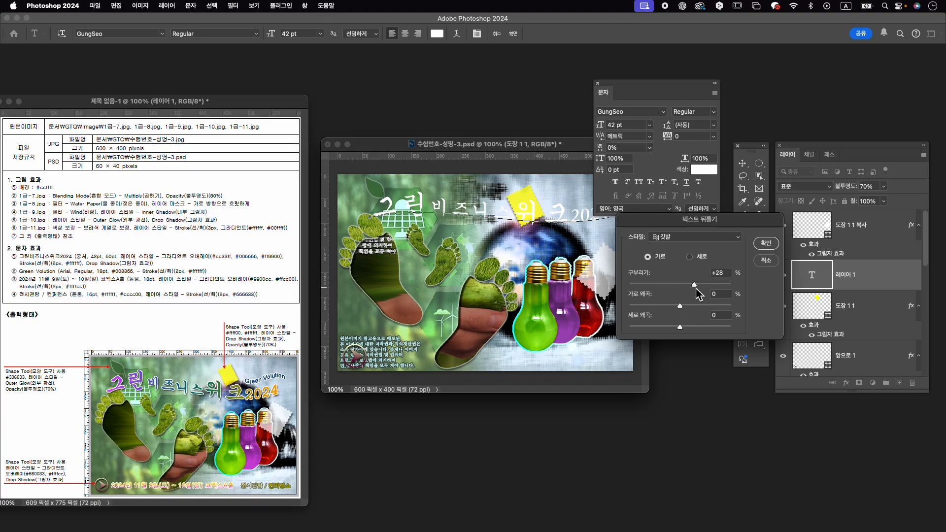
click(765, 243)
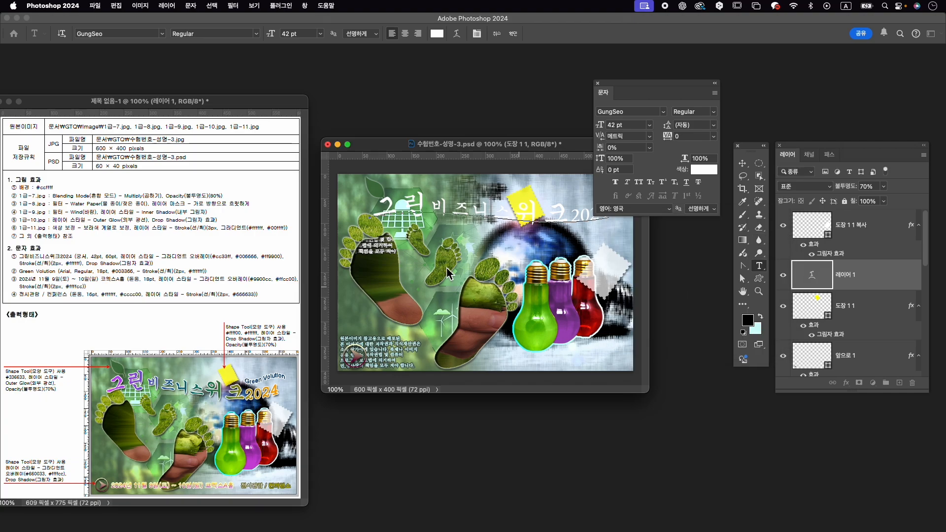
click(513, 33)
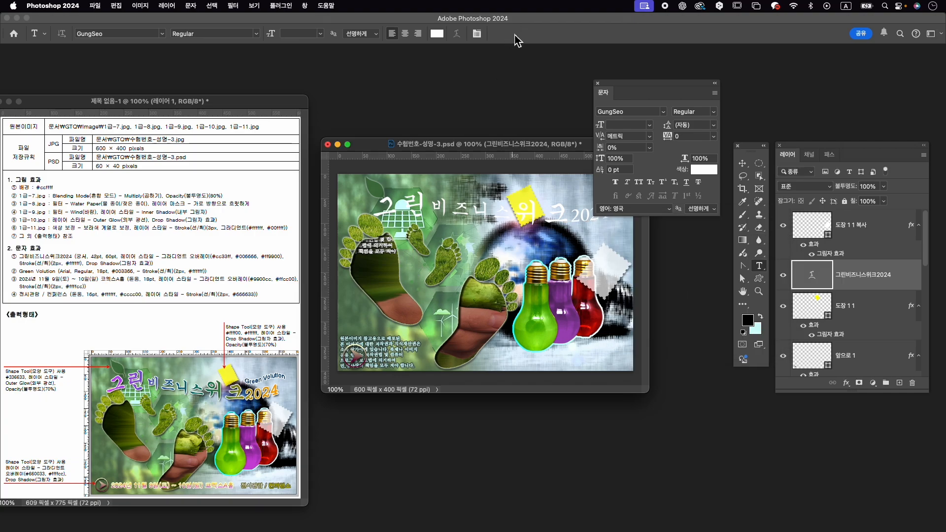
Add a Gradient Overlay (그레이디언트 오버레이) to the title layer, placing the first colour stop at 0% with colour #cc33ff.
click(847, 383)
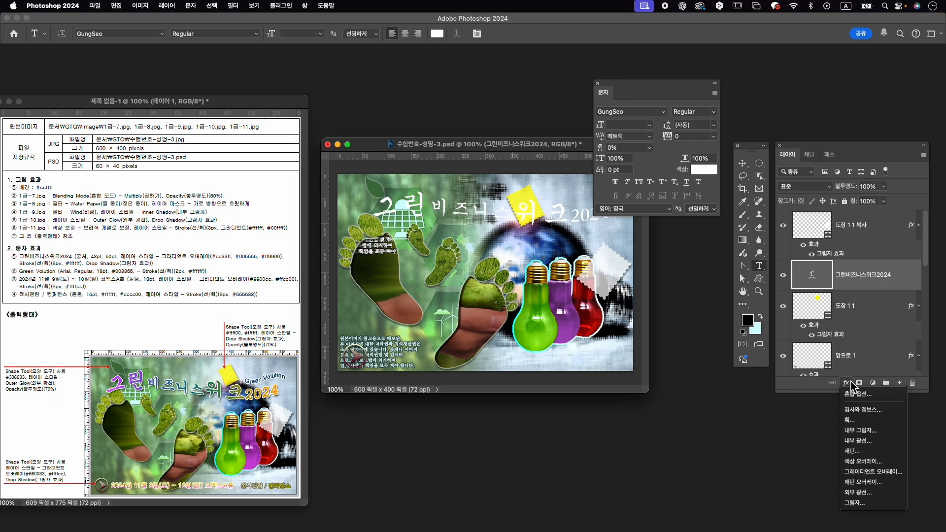
click(865, 472)
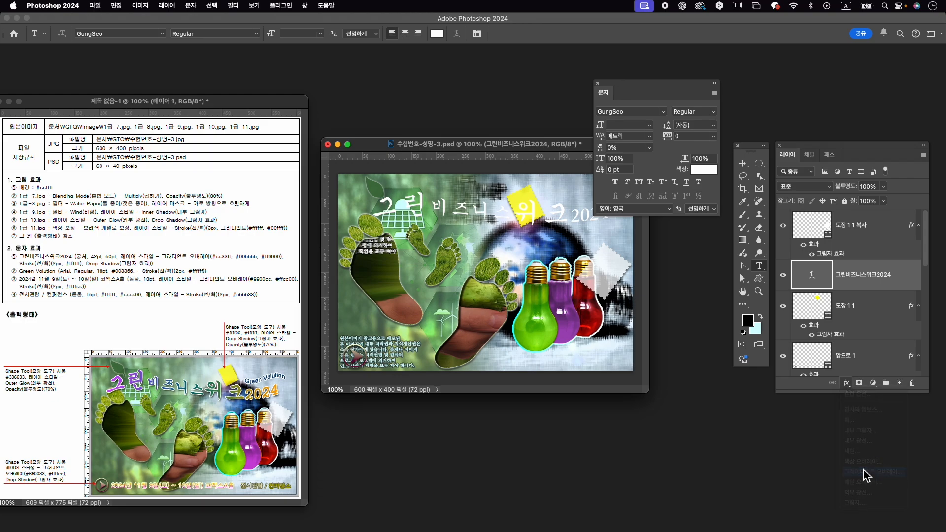
click(586, 348)
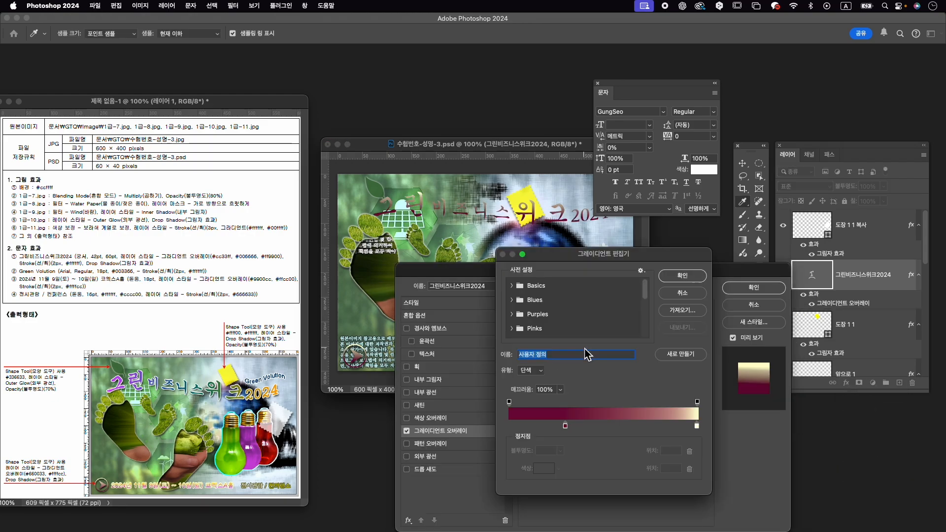
drag(565, 427, 512, 430)
double_click(510, 426)
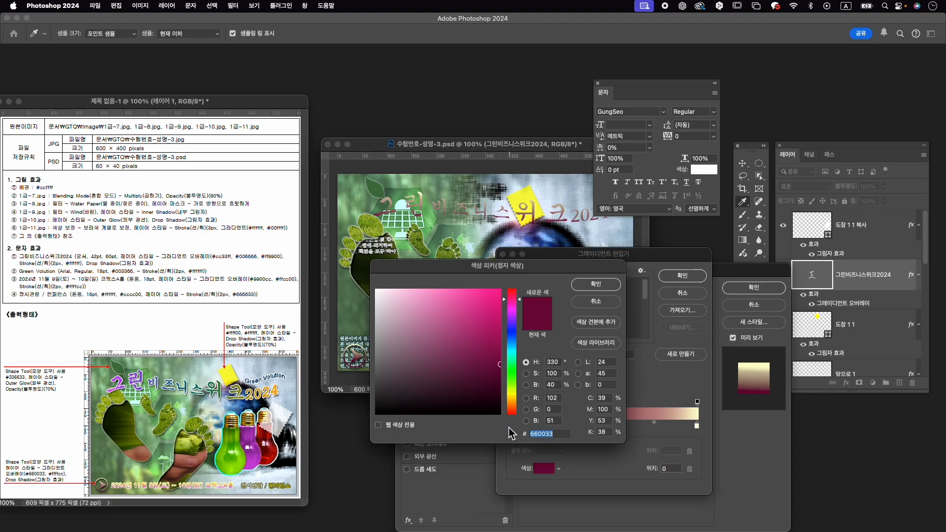
text(cc33ff)
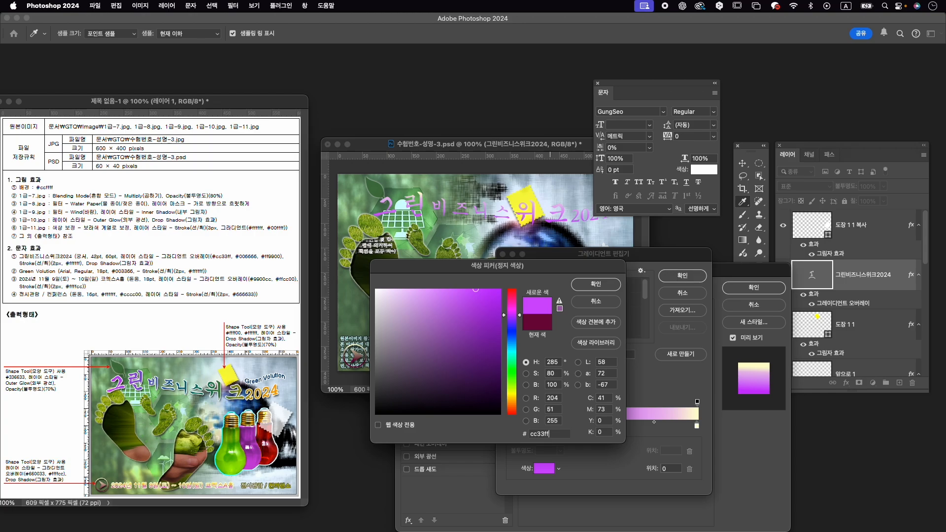
key(Return)
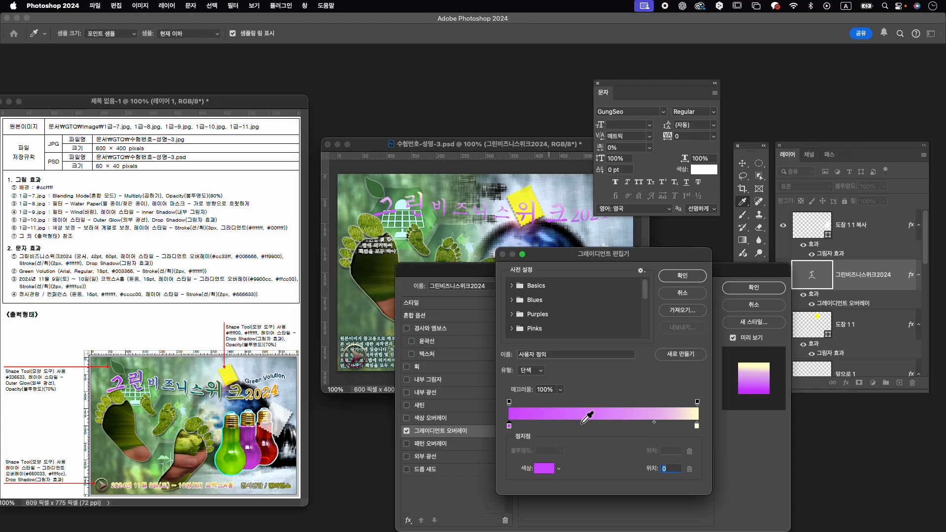
Add a middle colour stop at 51% of the title's gradient and set its colour to #006666.
click(606, 426)
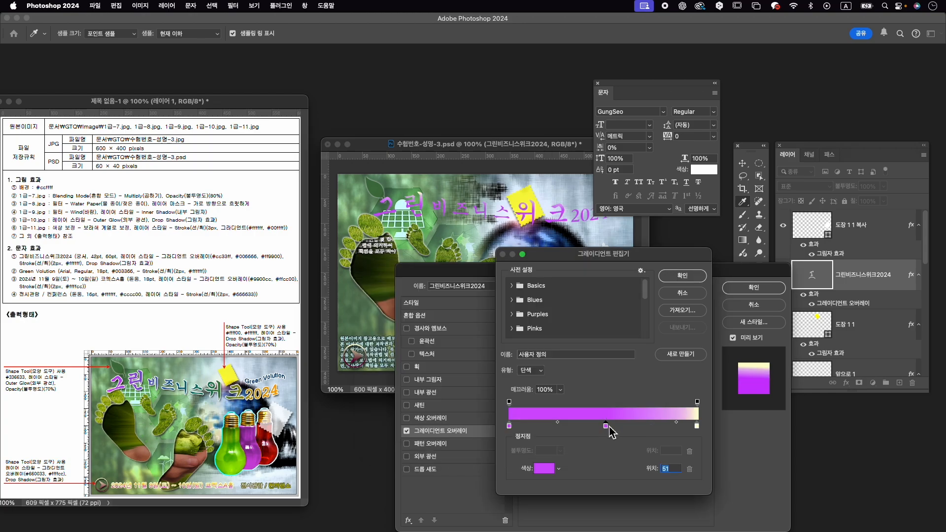
double_click(607, 425)
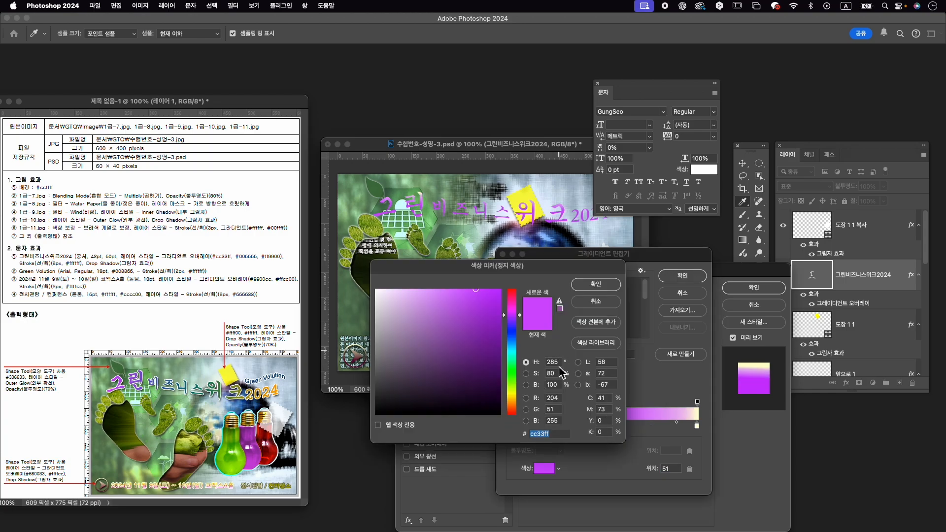
text(00)
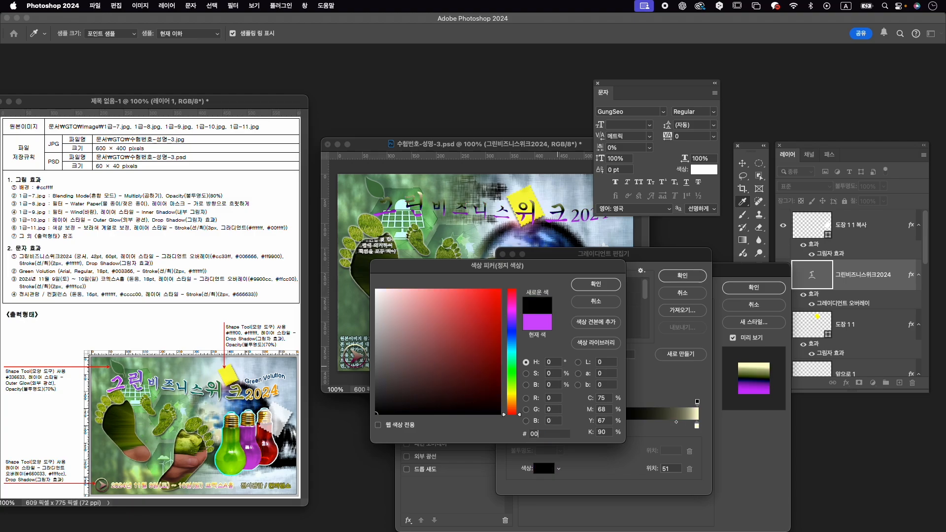
text(6666)
key(Return)
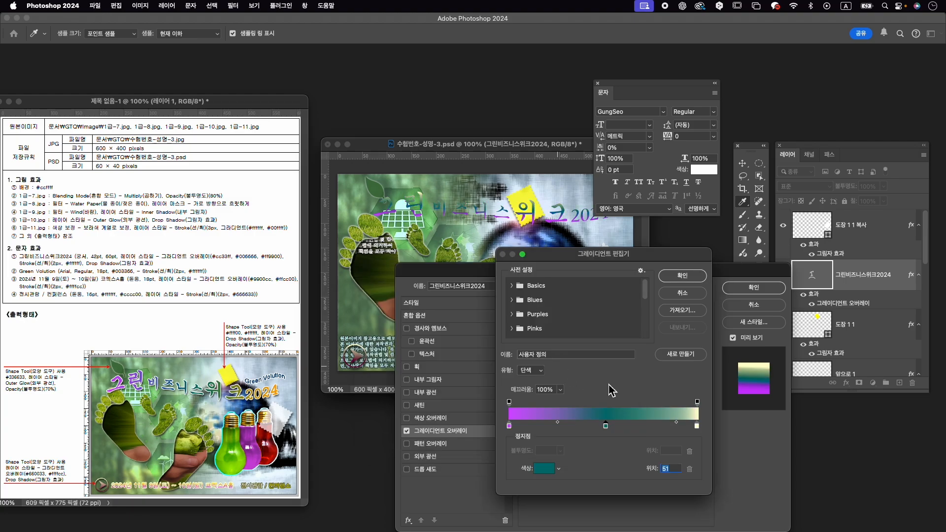
Set the final colour stop of the title's gradient to #ff9900 and confirm the gradient.
double_click(697, 426)
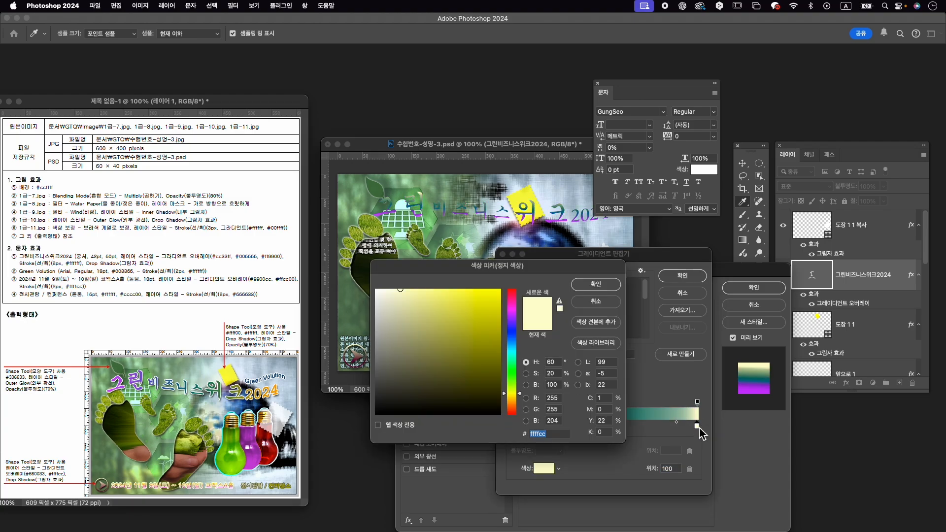
text(ff9900)
key(Return)
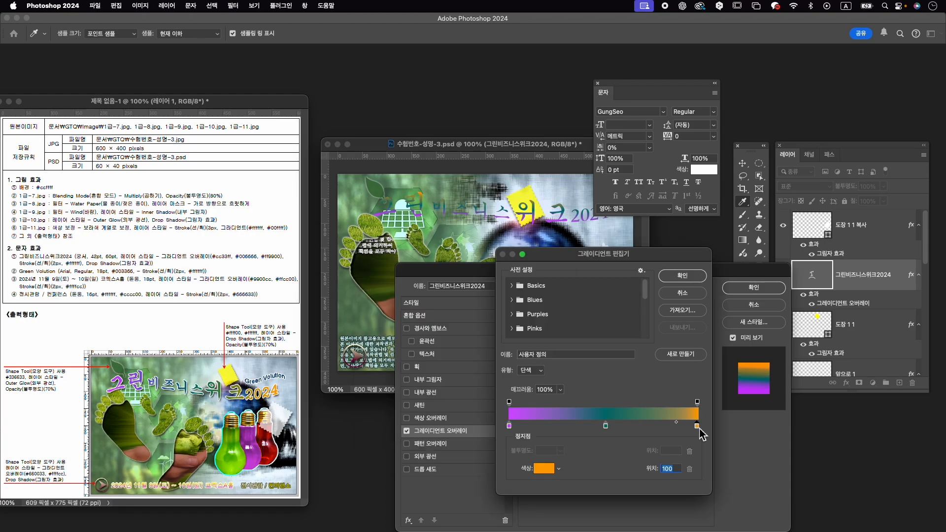
click(681, 278)
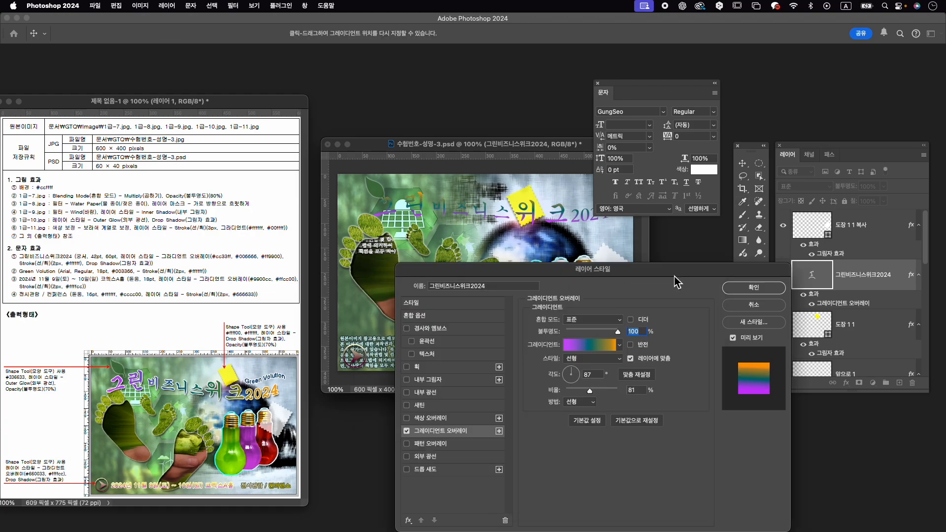
Set the title's gradient overlay angle to 1°, enable Drop Shadow (드롭 섀도), and apply the layer style.
drag(582, 378, 578, 376)
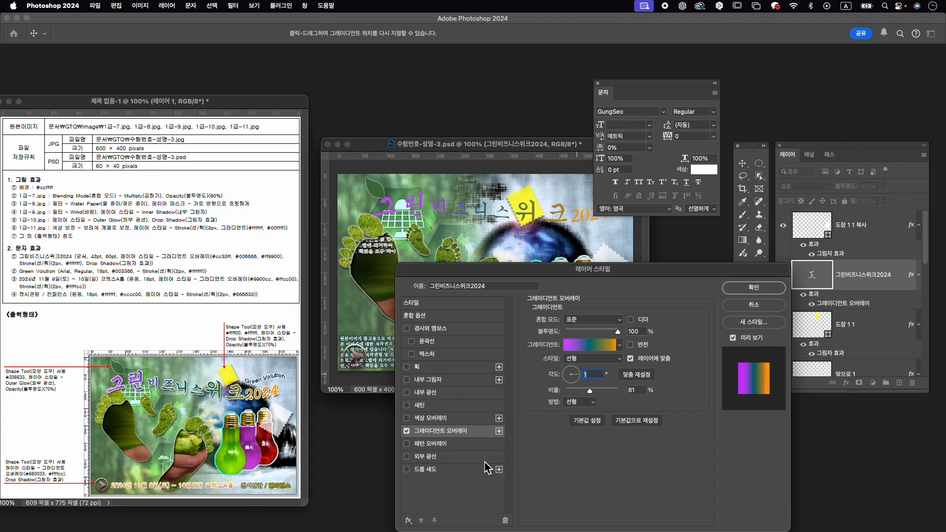
click(452, 469)
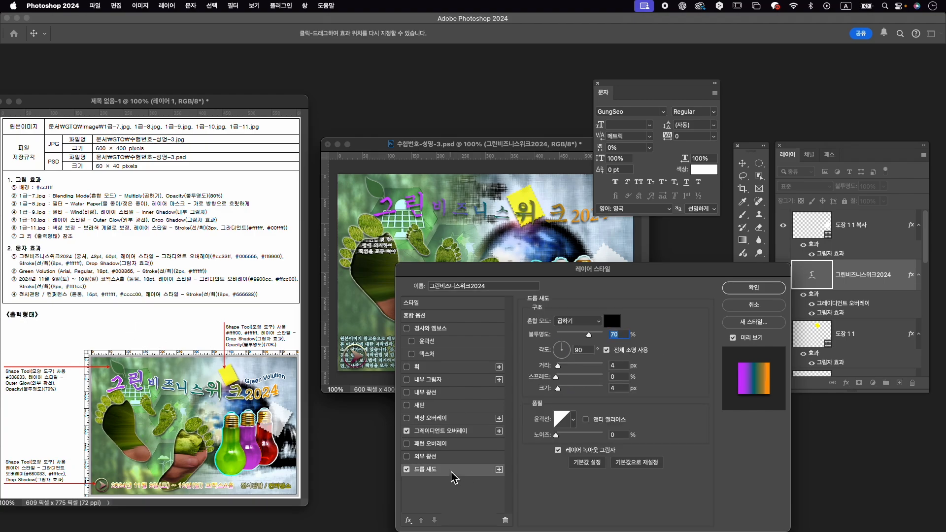
click(744, 289)
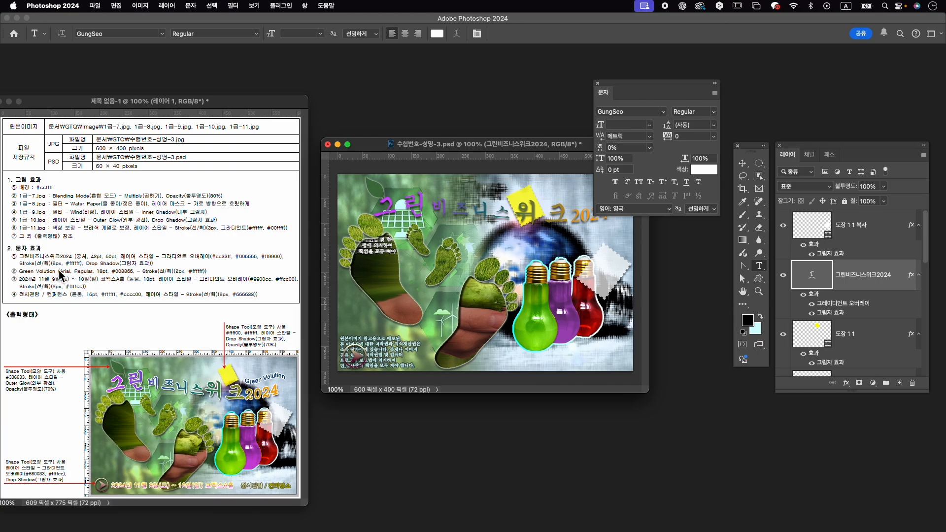
Add a 2 px Stroke (획) with the solid colour #ffffff to the title's layer style and apply it.
double_click(814, 295)
click(429, 367)
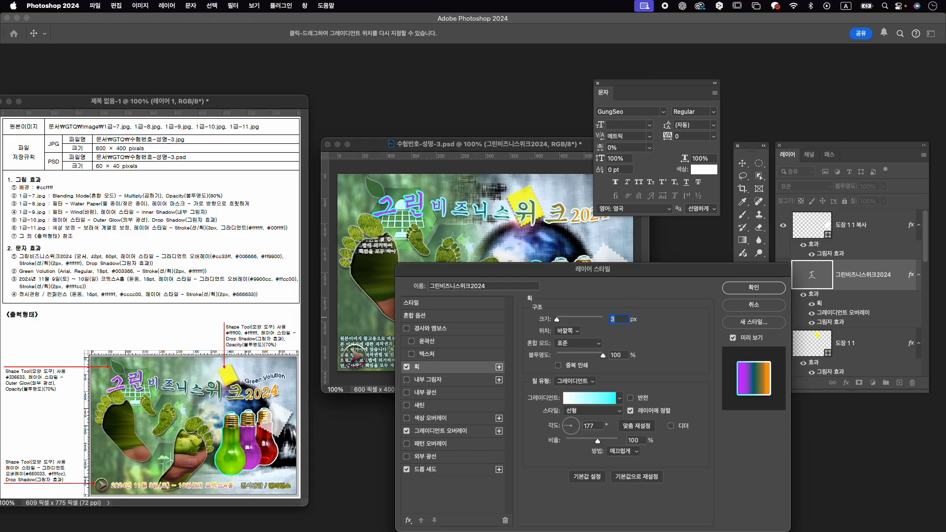
text(2)
click(576, 381)
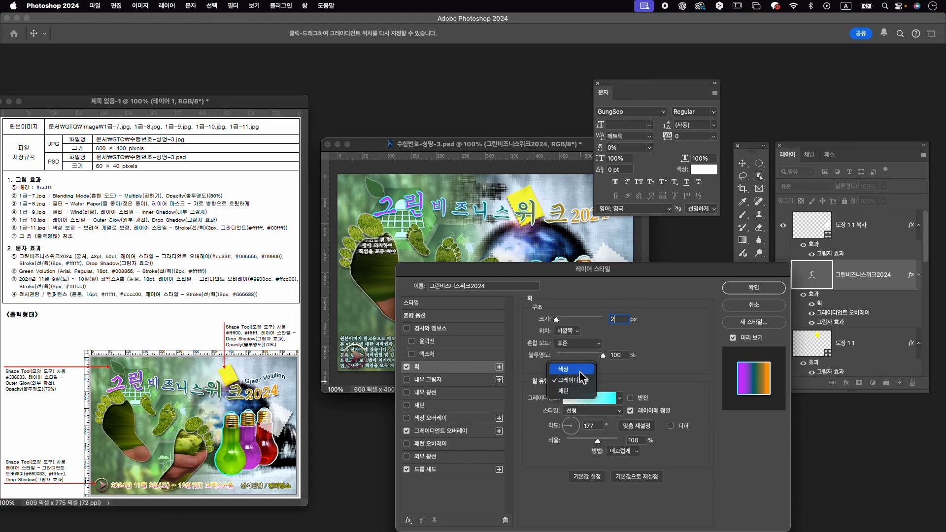
click(572, 369)
click(557, 401)
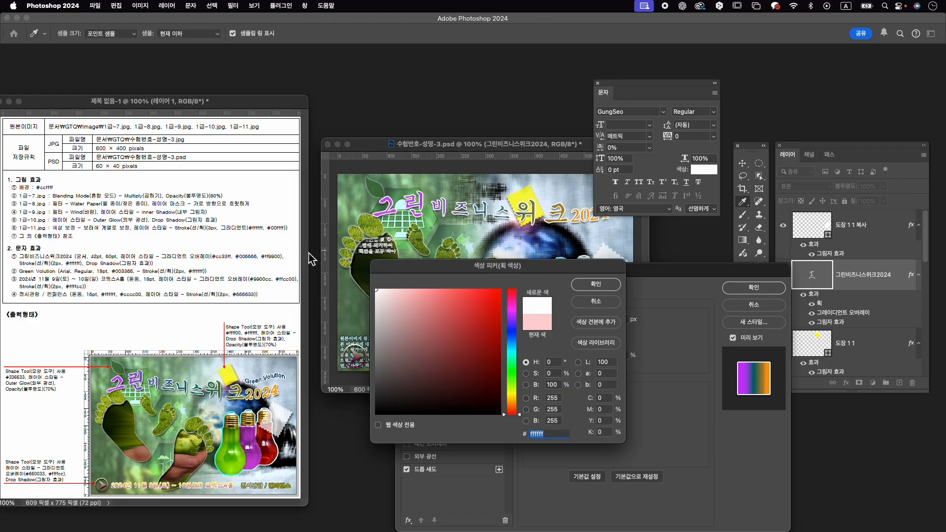
click(599, 288)
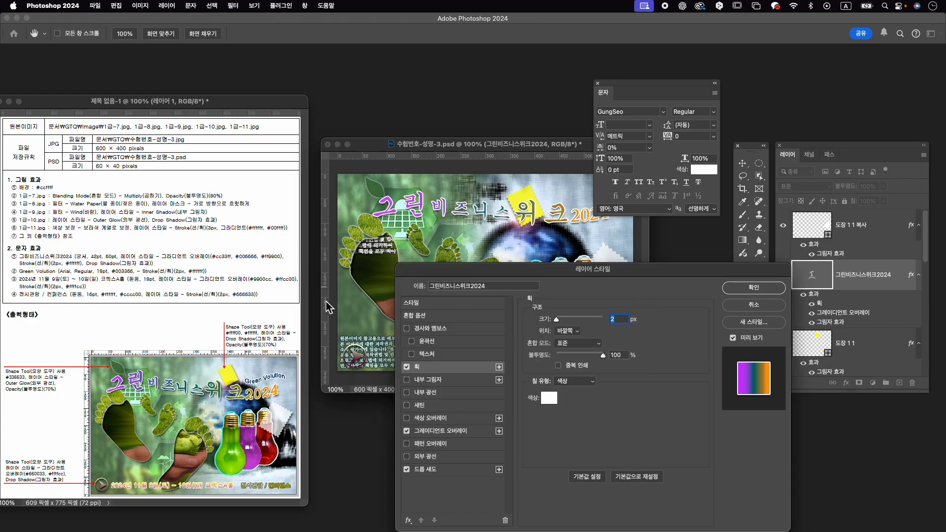
click(754, 287)
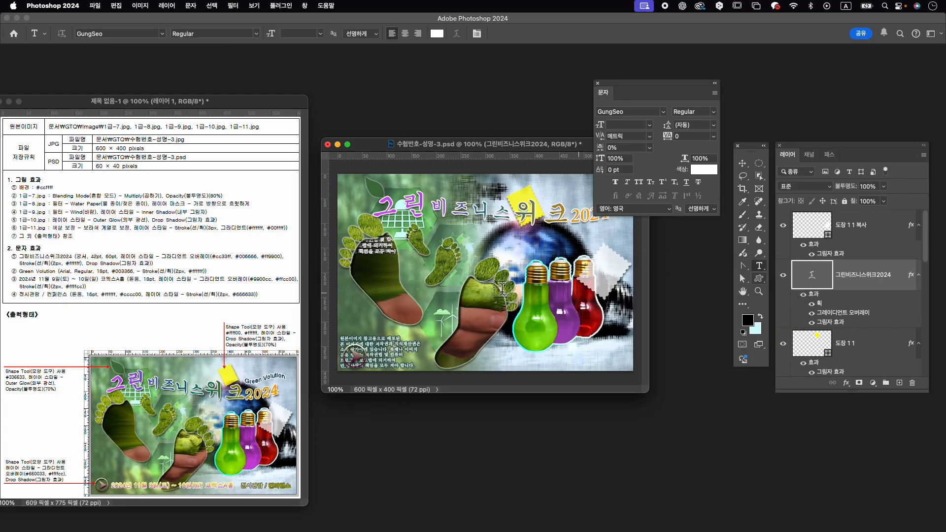
Move the title slightly left and down with Free Transform, to a reference point of about X 285 px, Y 79 px.
key(super+t)
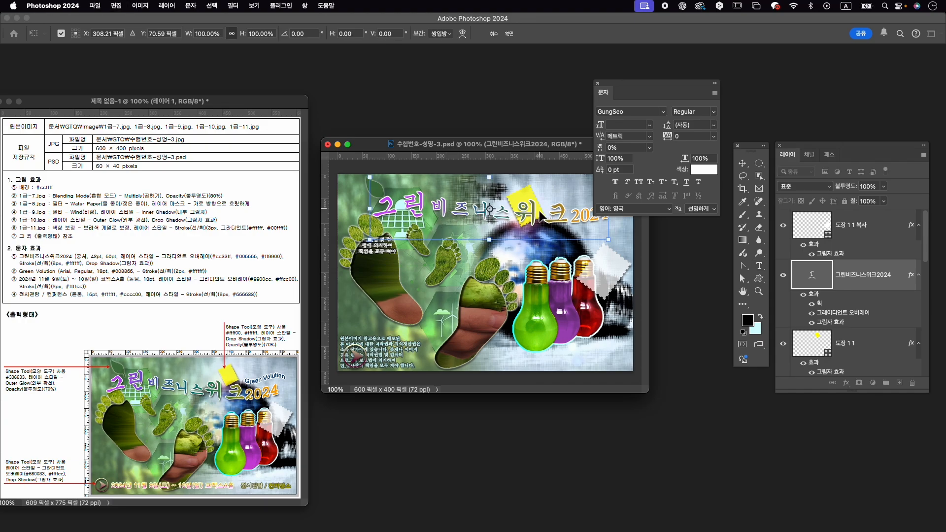
drag(540, 213, 528, 213)
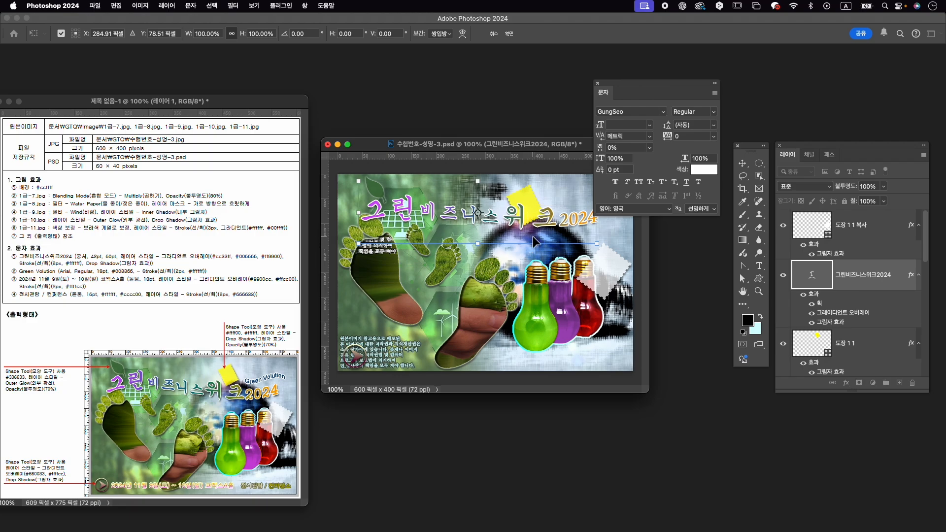
key(Return)
Increase the bend (구부리기) of the title's Flag (깃발) warp to +43%.
key(t)
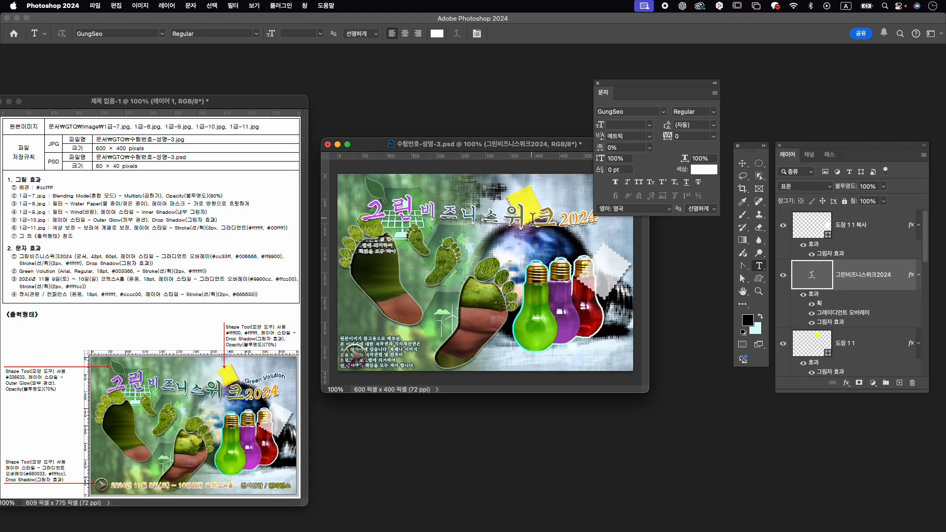
double_click(522, 220)
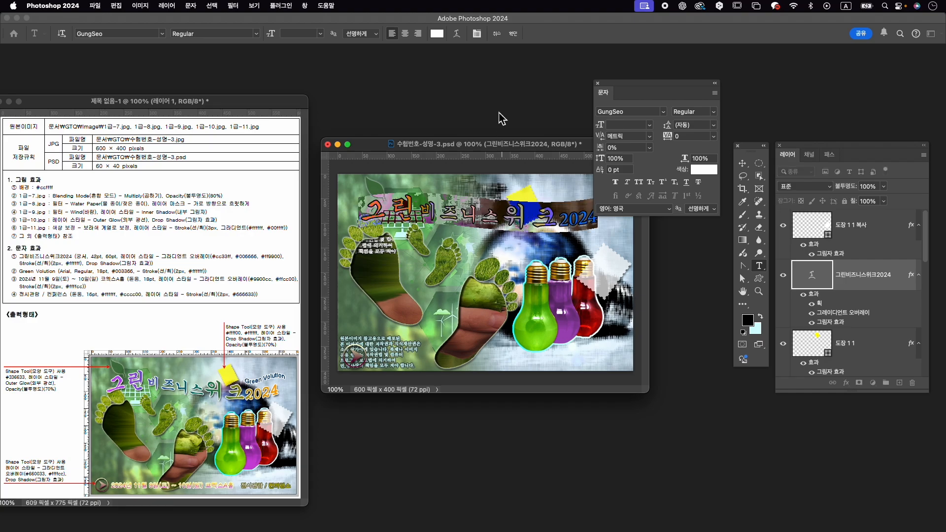
key(Escape)
click(456, 33)
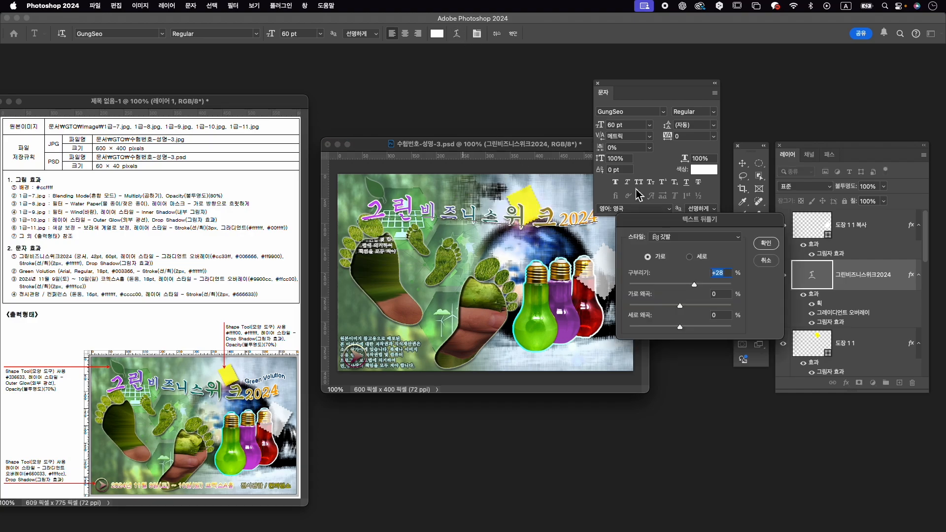
drag(695, 285, 702, 285)
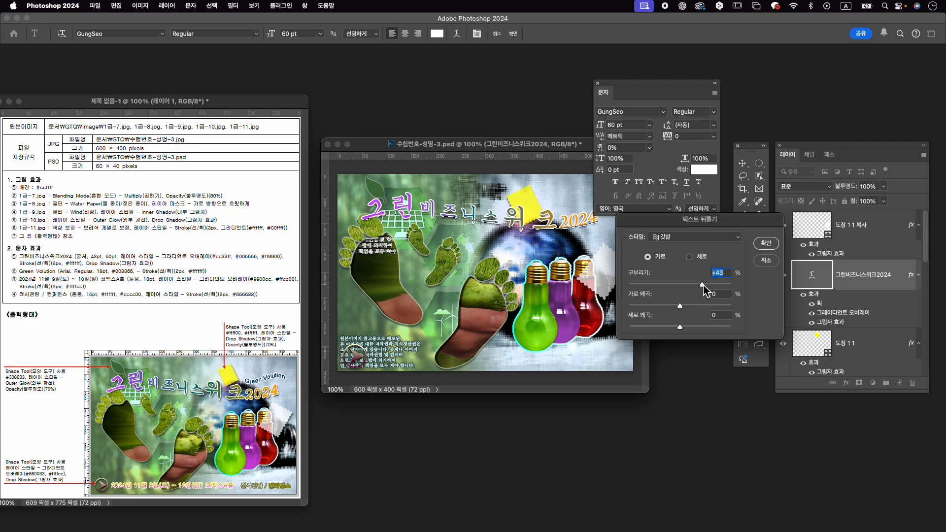
click(764, 245)
Nudge the rewarped title slightly downward and commit the text.
key(super)
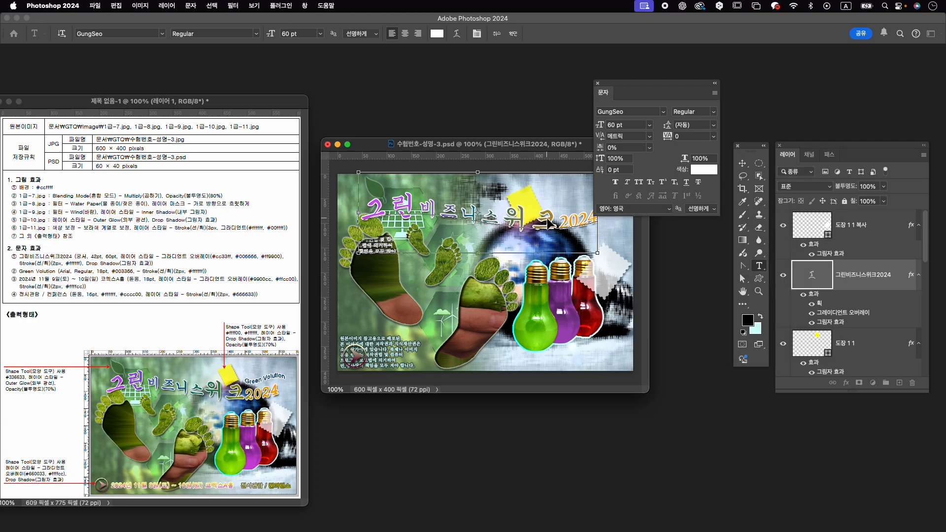
super+click(548, 223)
drag(516, 215, 516, 217)
key(Return)
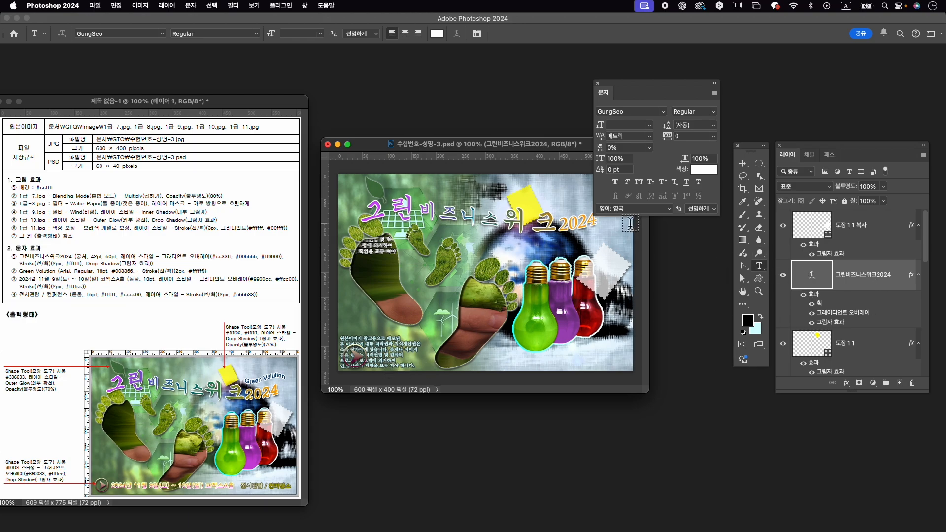
Adjust the globe image on layer 1-8 behind the title with Free Transform and commit the transformation.
click(743, 165)
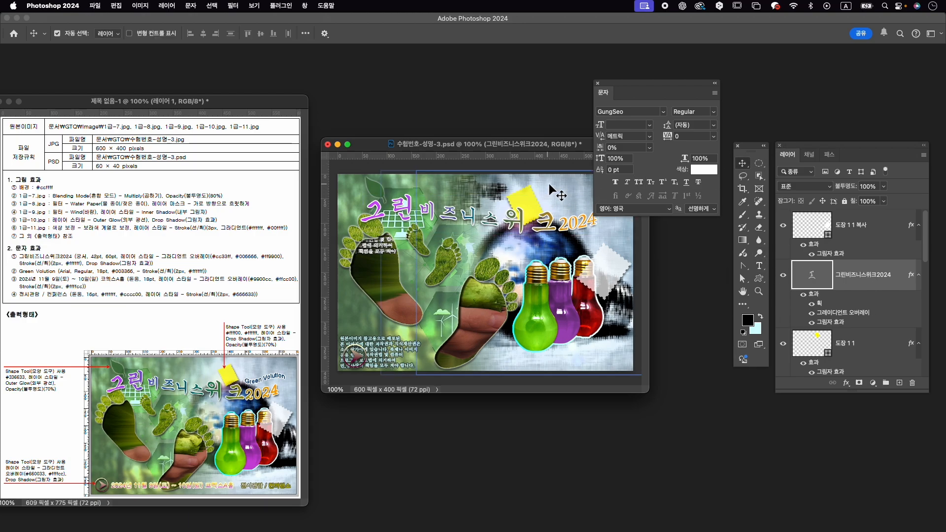
click(564, 178)
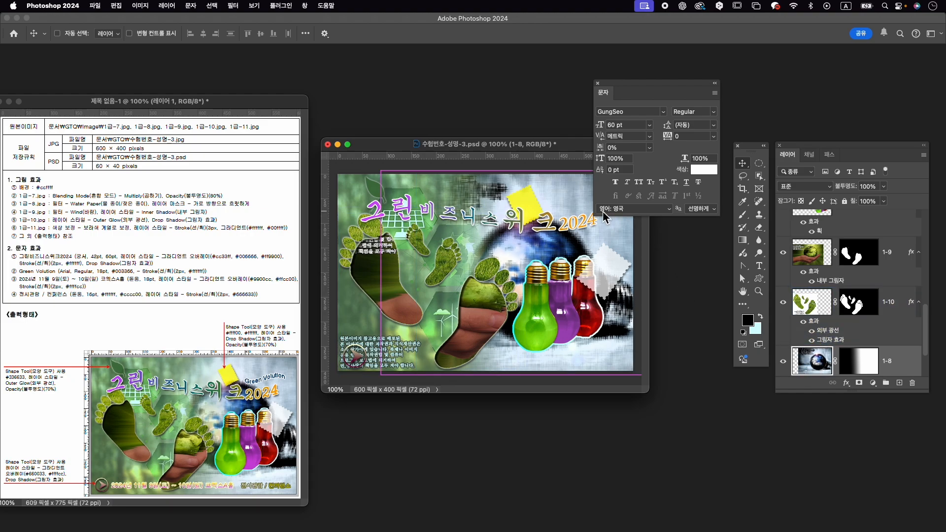
key(super+t)
drag(552, 172, 570, 184)
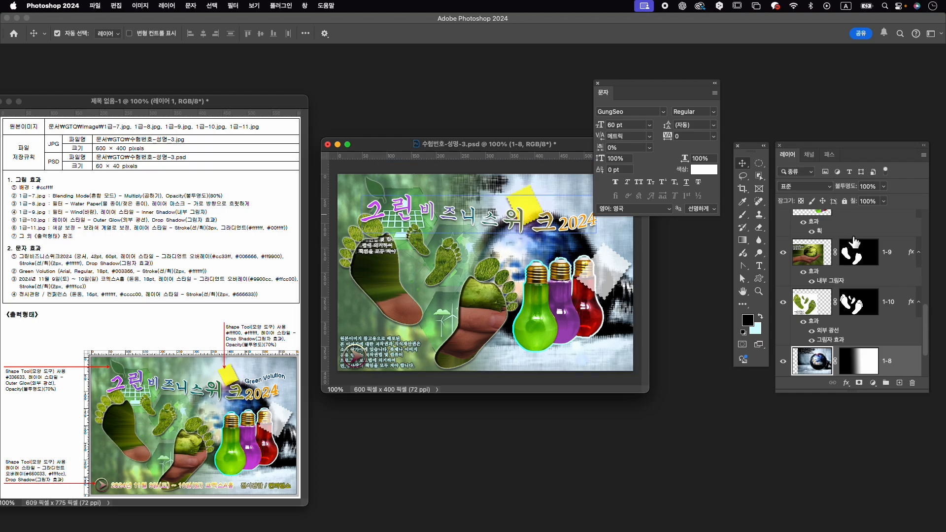
key(Return)
Save the document with the topmost layer 도장 1 1 복사 selected and activate the Type tool.
scroll(888, 241, up, 5)
scroll(888, 242, up, 3)
click(871, 225)
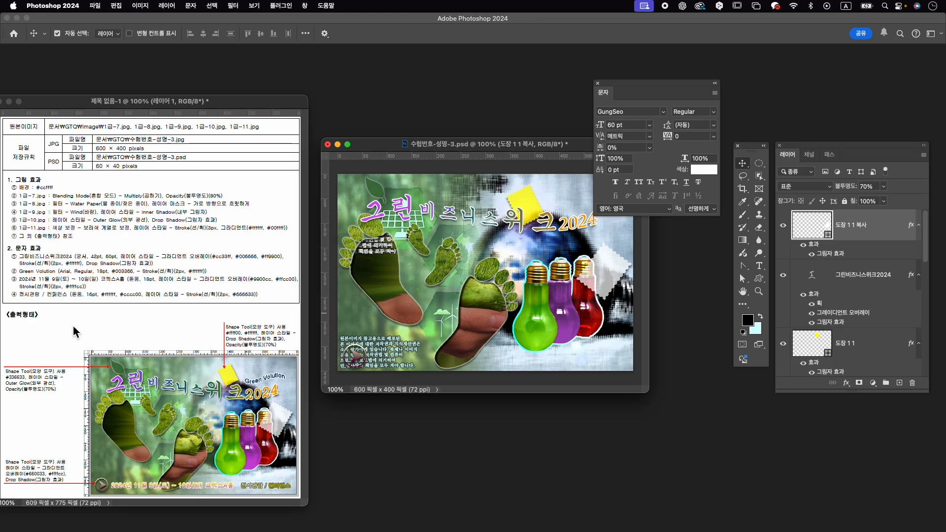
key(super+s)
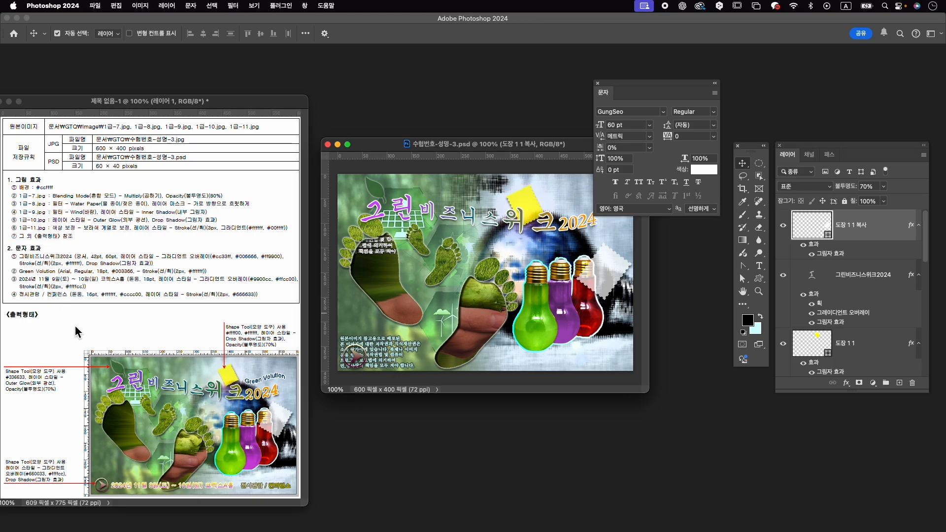
key(t)
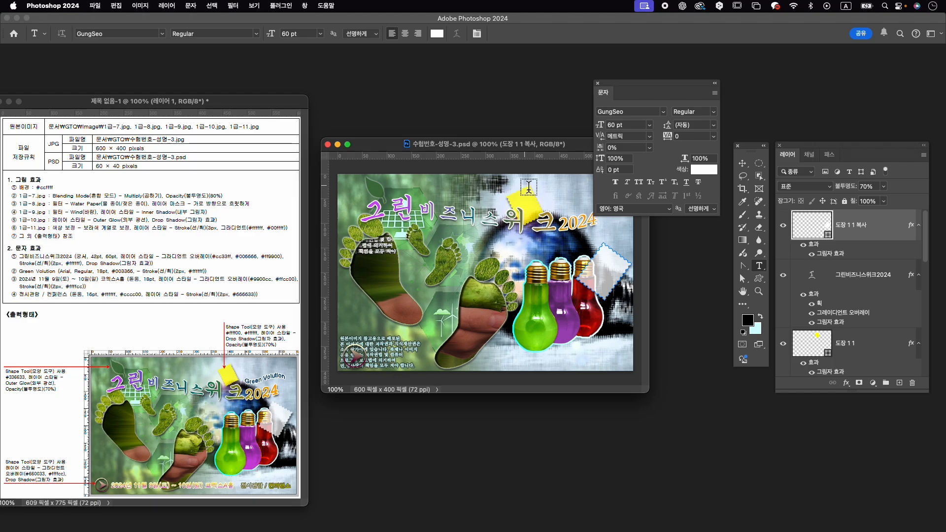
Add a new text layer reading "Green Volution" beside the yellow stamp, above the warped title in the layer stack.
super+click(527, 212)
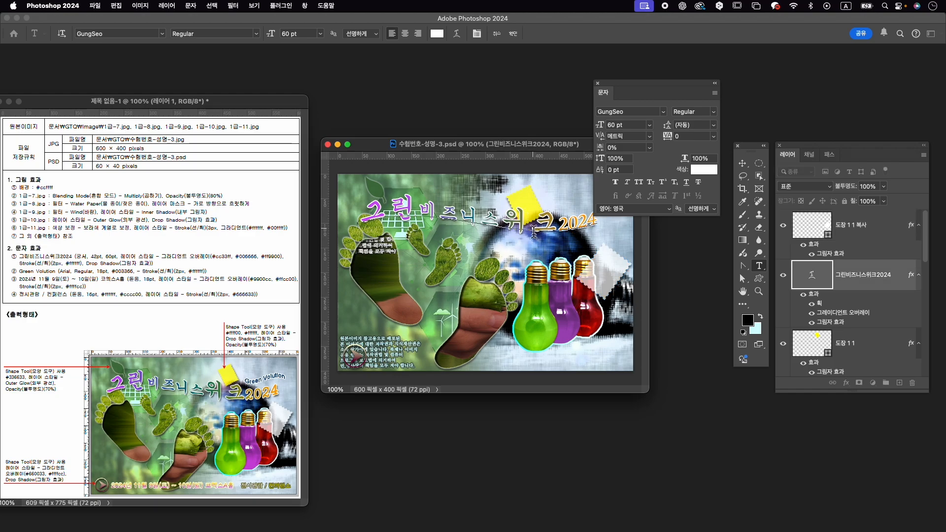
key(v)
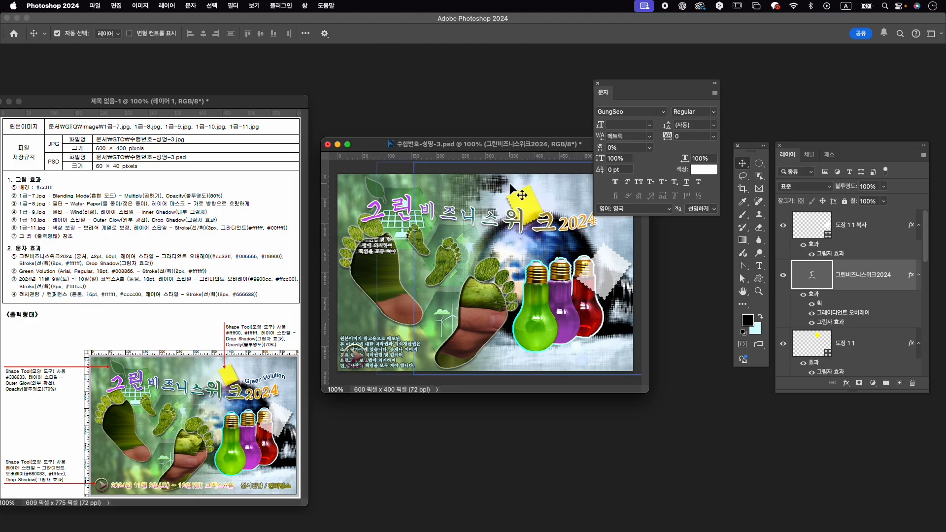
key(t)
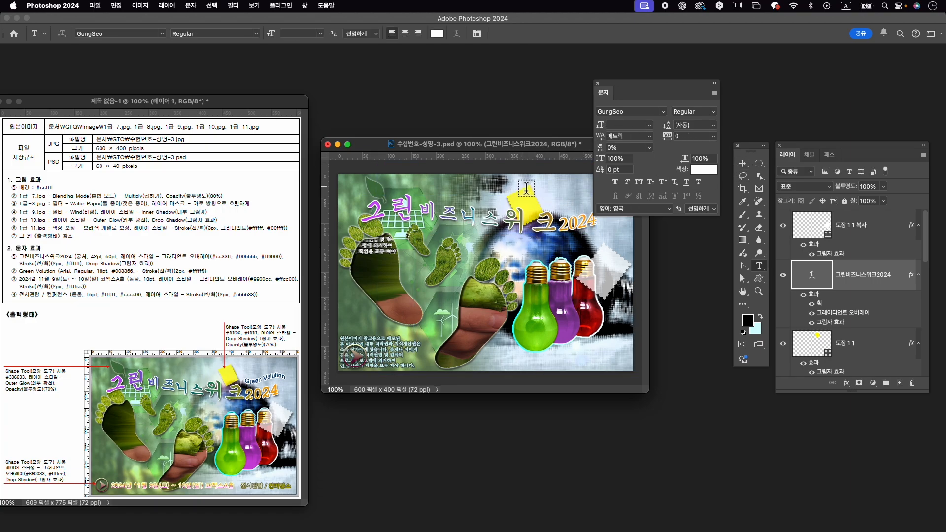
click(524, 187)
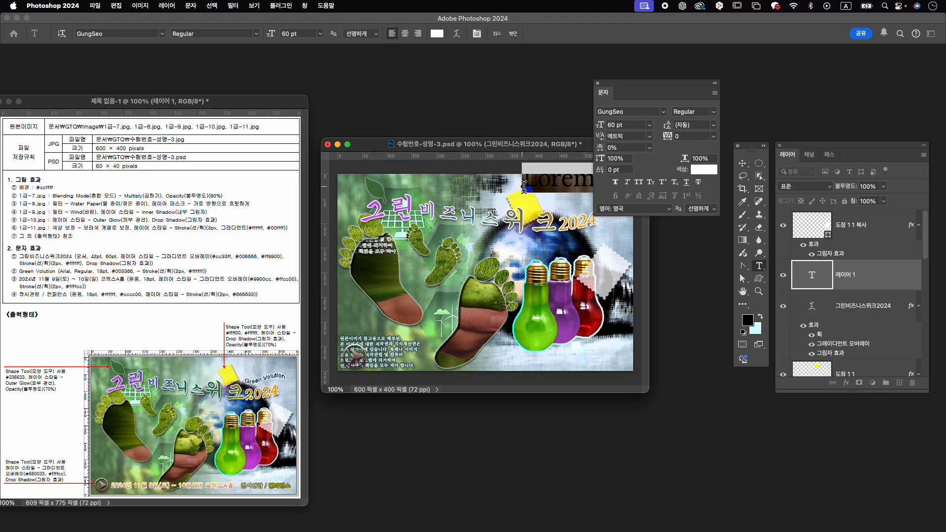
text(ㅎㄱ)
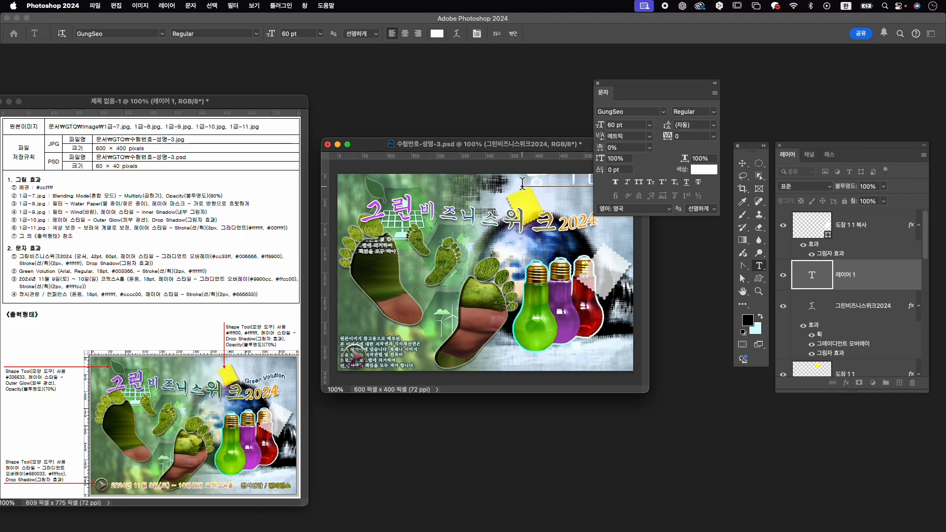
text(ㄷ)
key(BackSpace)
key(BackSpace)
key(BackSpace)
key(Caps_Lock)
text(Green)
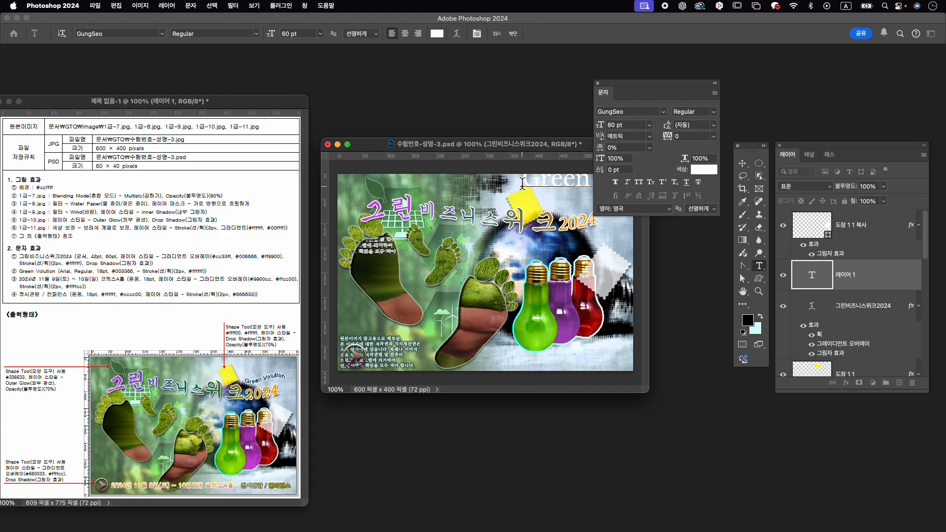
Set the Green Volution text to Arial Regular at 18 pt.
double_click(522, 183)
click(610, 112)
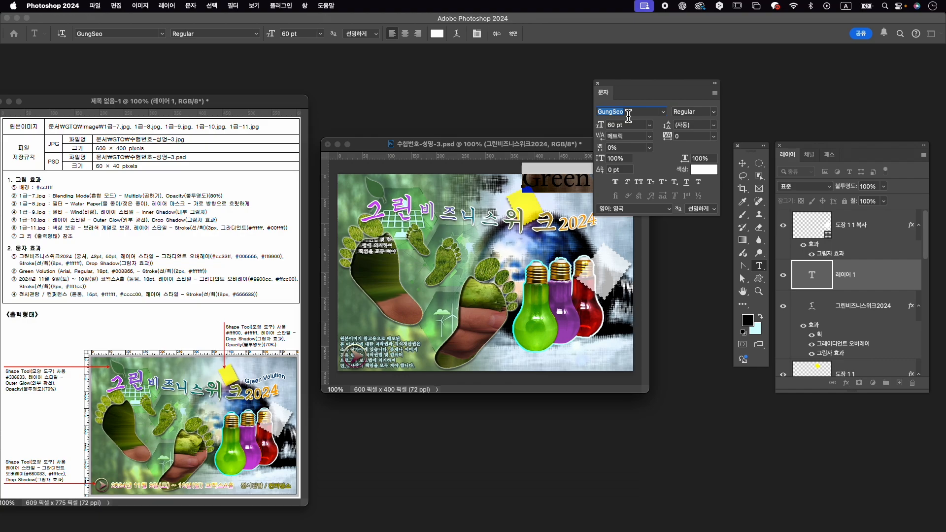
text(arial)
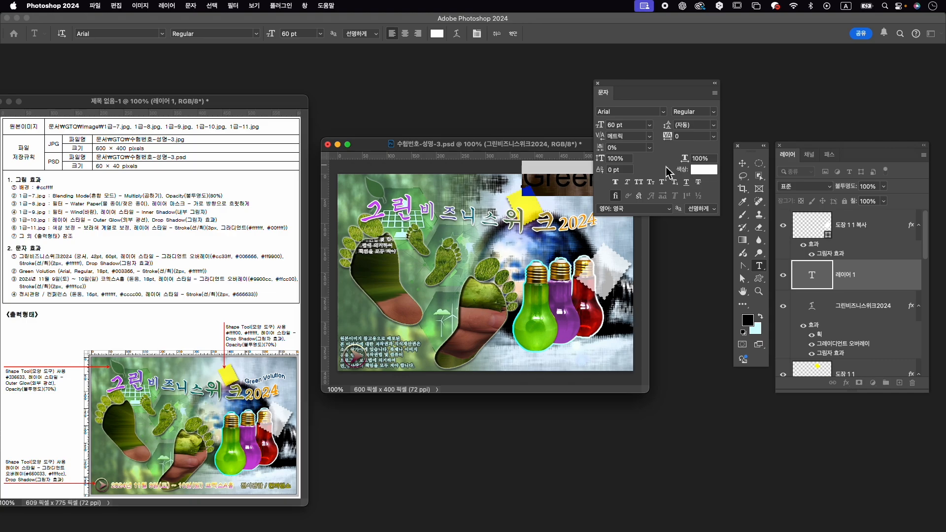
click(619, 126)
text(18)
key(Return)
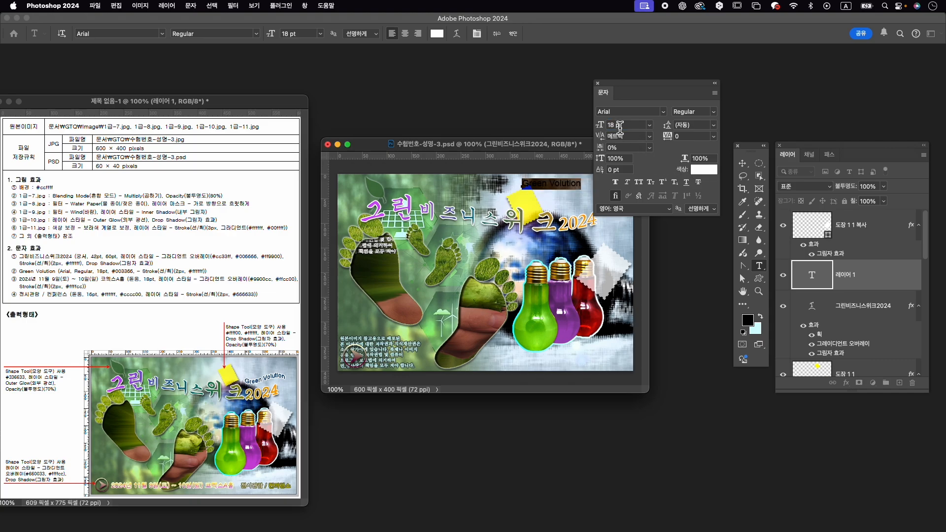
Color the Green Volution text #003366 and commit the text.
click(704, 169)
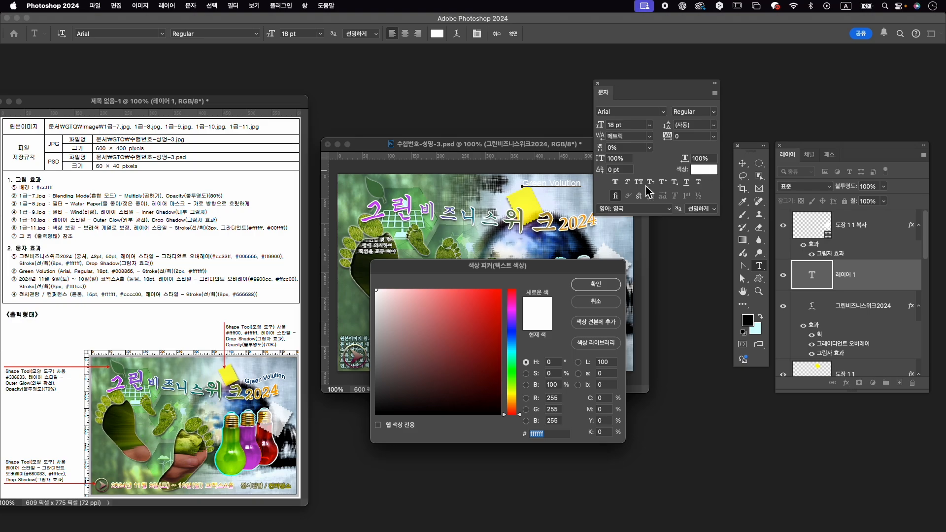
text(0033)
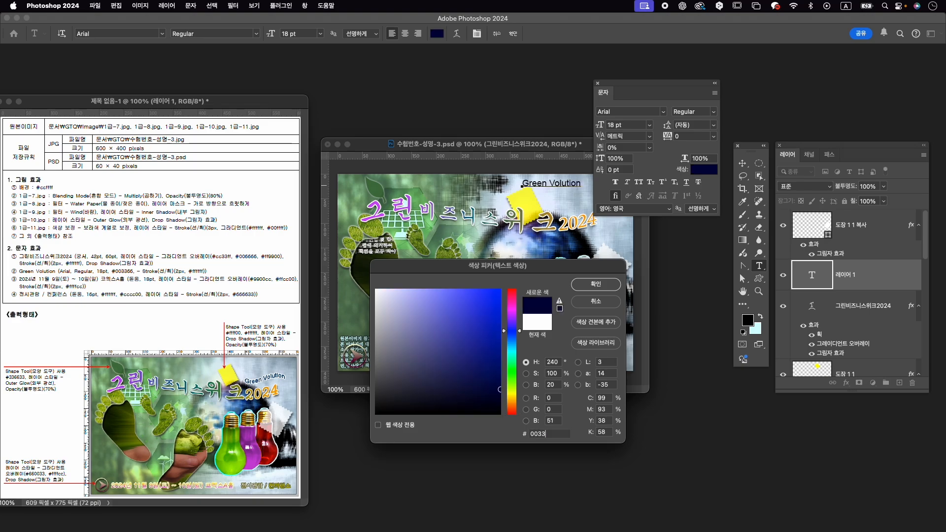
text(66)
key(Return)
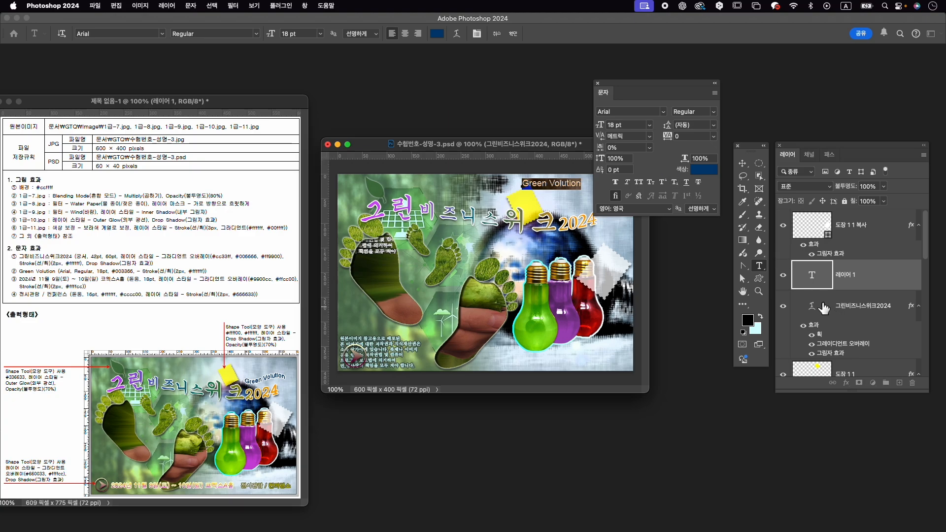
click(742, 163)
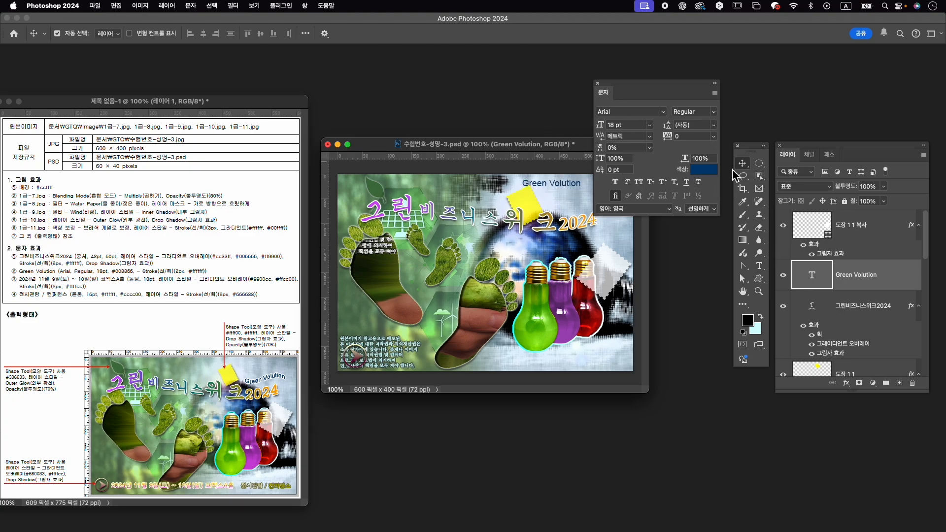
Apply a 2 px white outside Stroke (획) layer style to the Green Volution text.
click(882, 370)
click(859, 383)
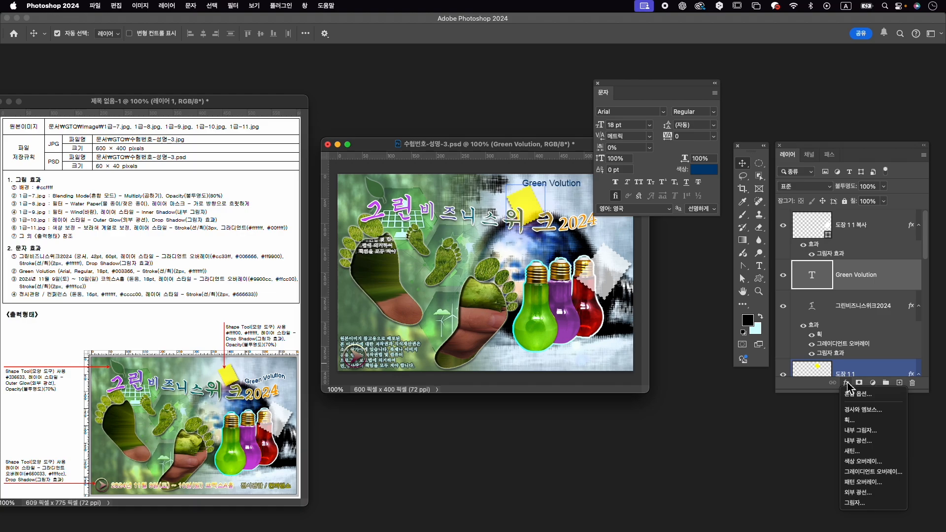
click(875, 419)
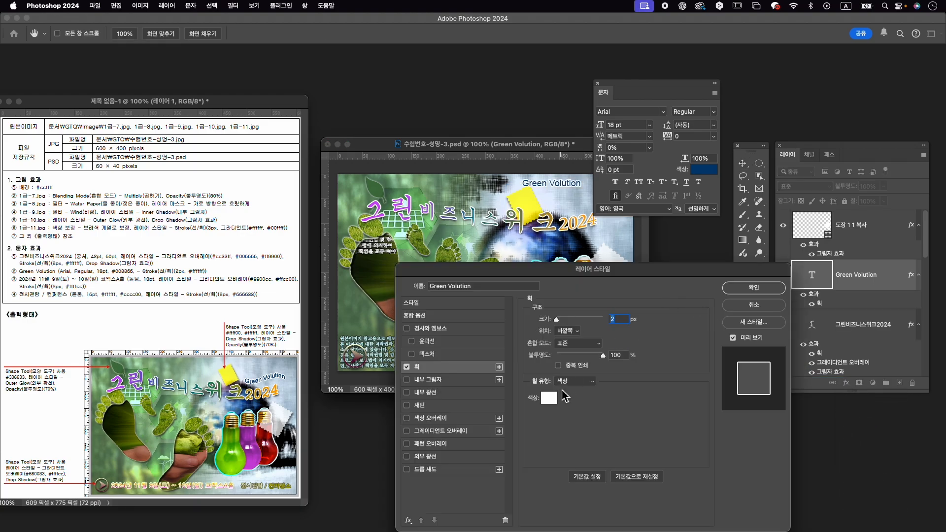
click(754, 288)
Move the Green Volution text down and right so it sits just above 2024 in the title.
key(ctrl+t)
drag(560, 181, 590, 208)
key(Return)
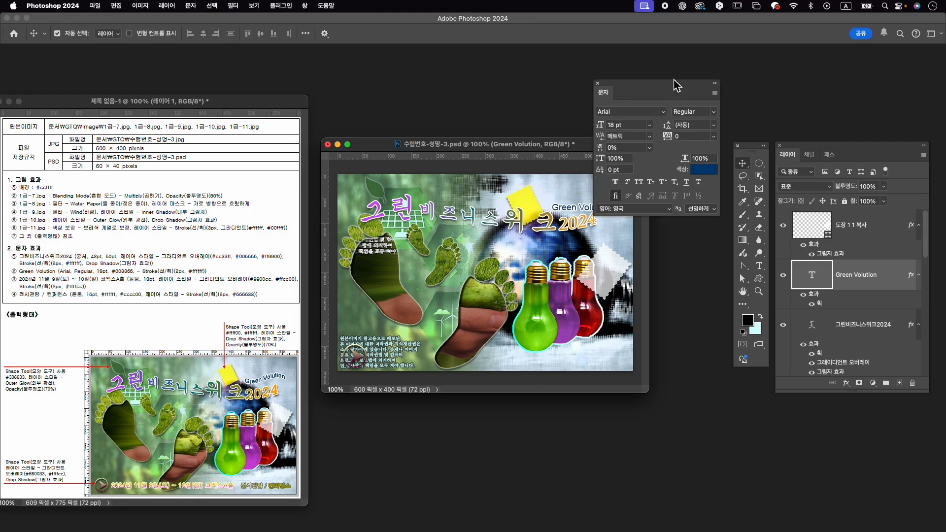
Warp the Green Volution text with the horizontal Flag (깃발) style and a bend (구부리기) of -46%.
drag(686, 87, 758, 78)
double_click(585, 209)
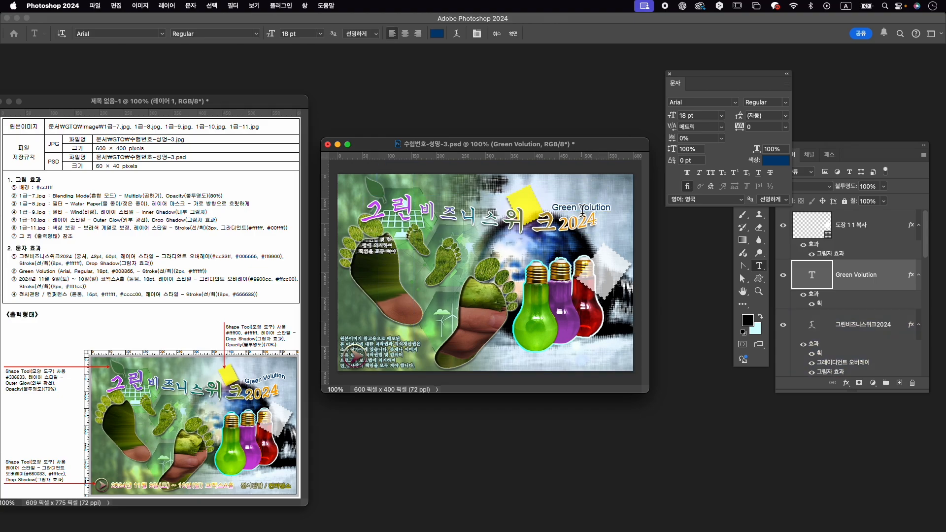
click(457, 34)
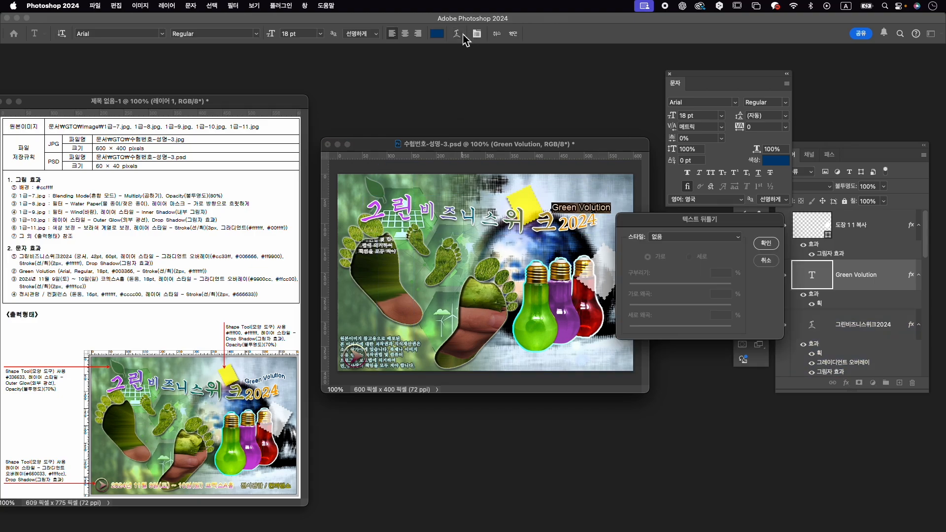
click(695, 237)
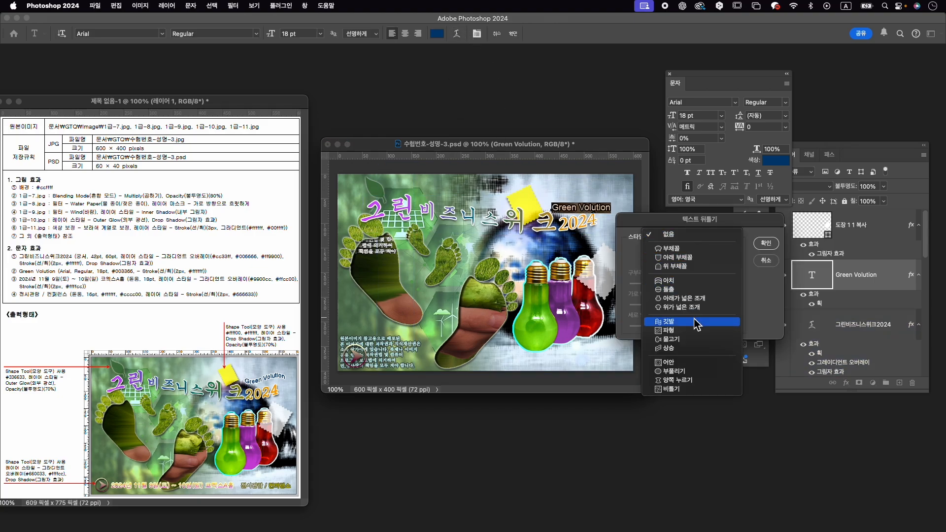
click(635, 321)
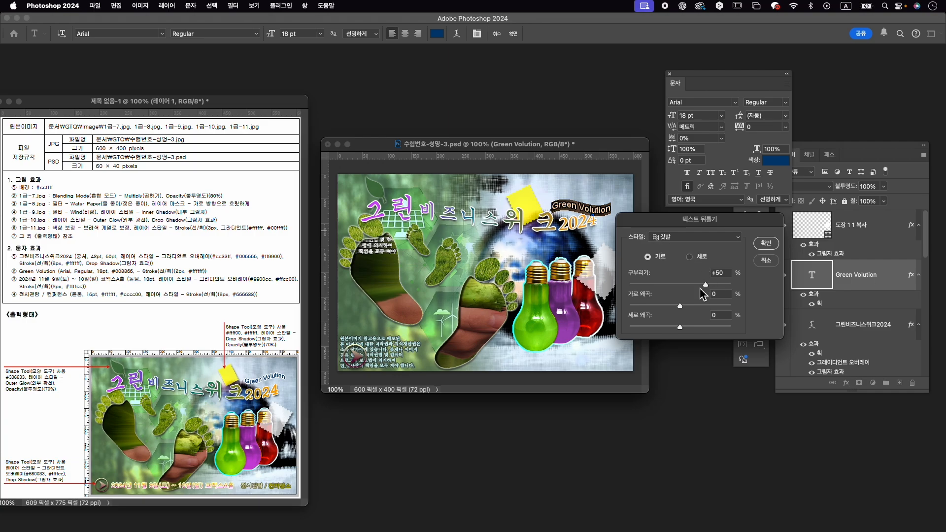
drag(705, 284, 659, 285)
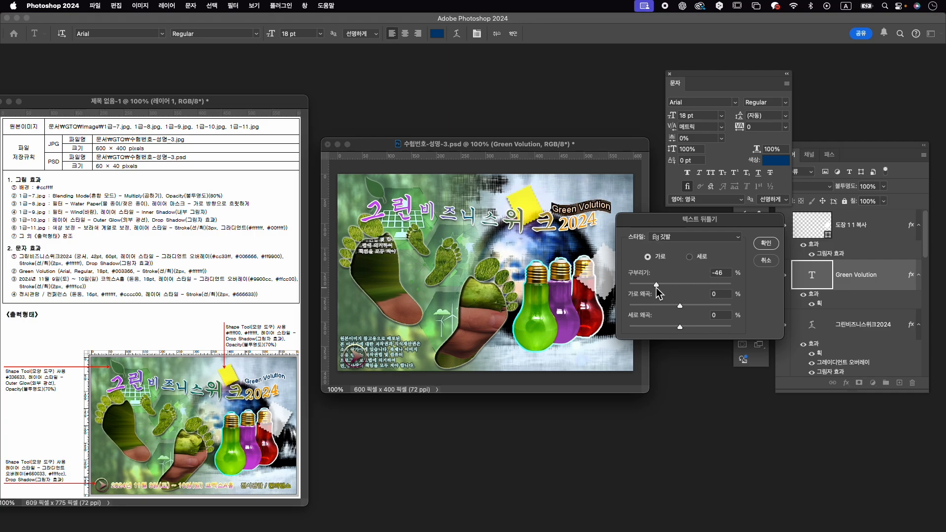
click(766, 243)
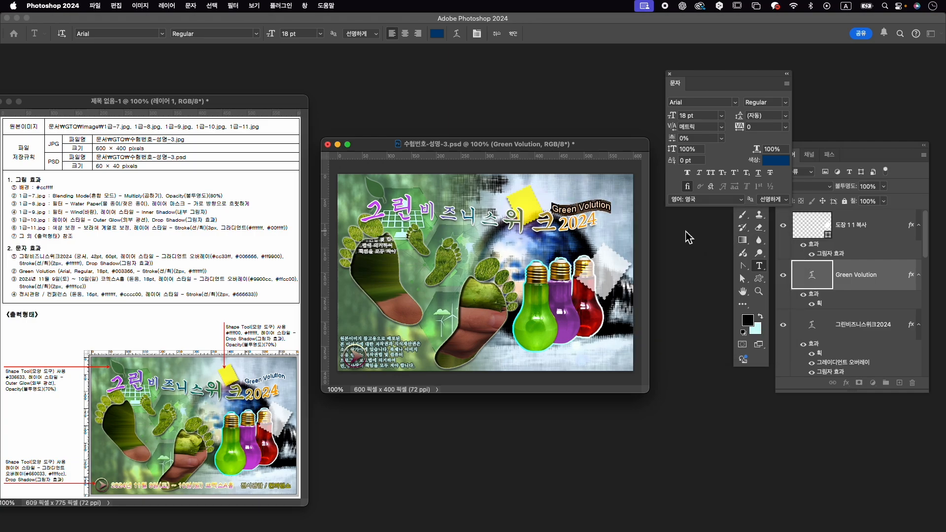
Nudge the warped Green Volution text slightly up and left, and commit the text.
key(super+t)
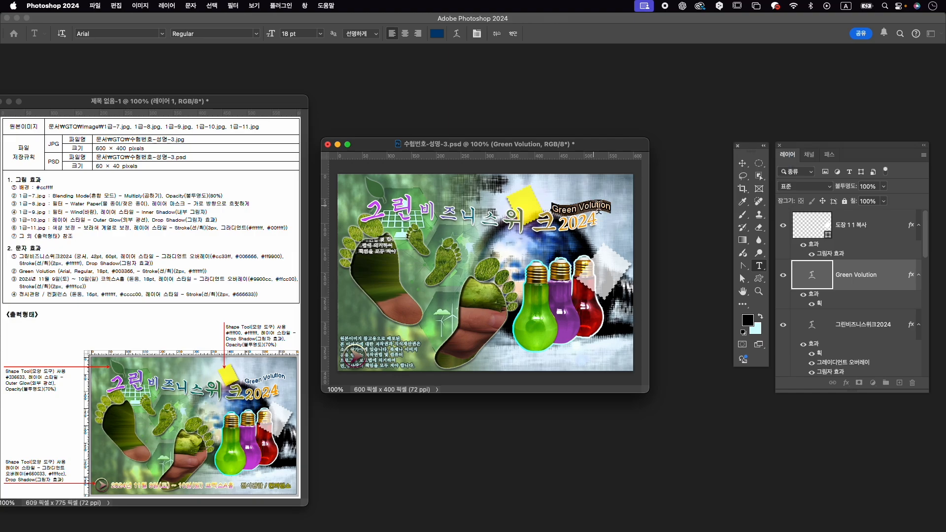
click(587, 206)
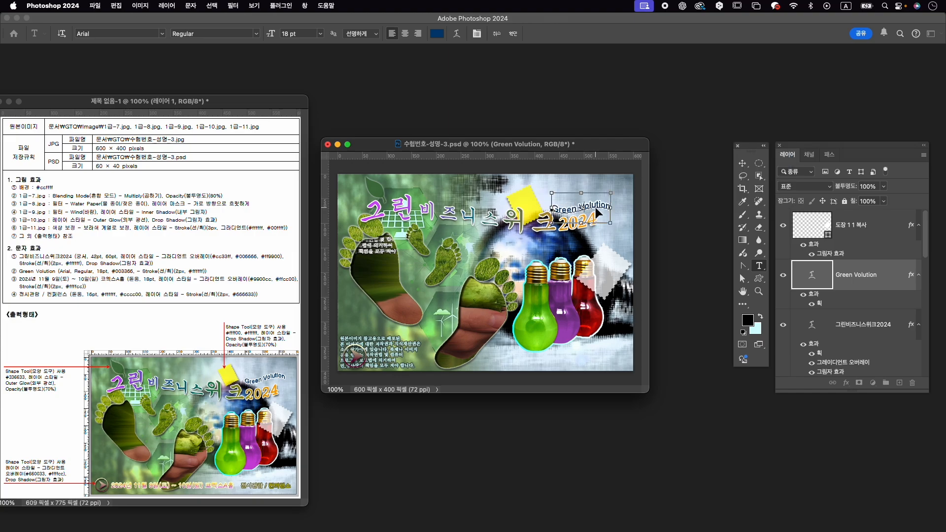
drag(595, 207, 595, 205)
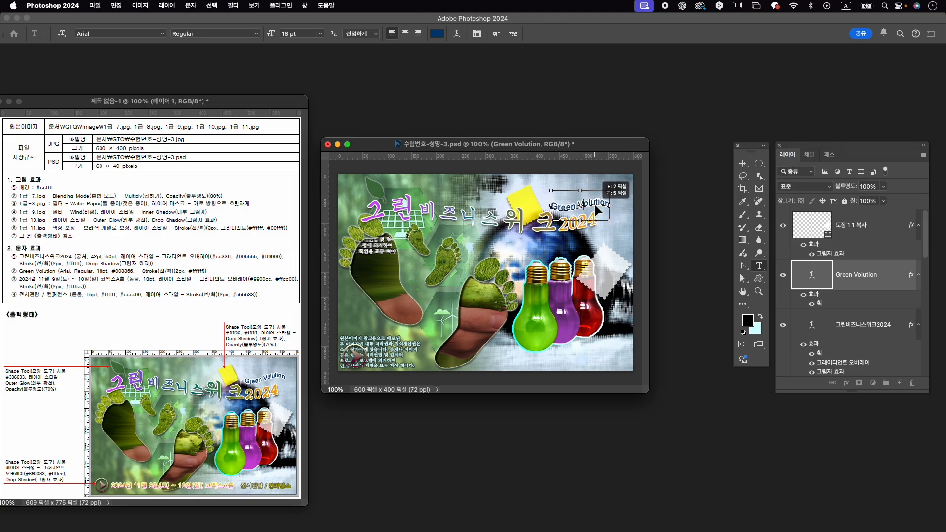
click(510, 37)
key(v)
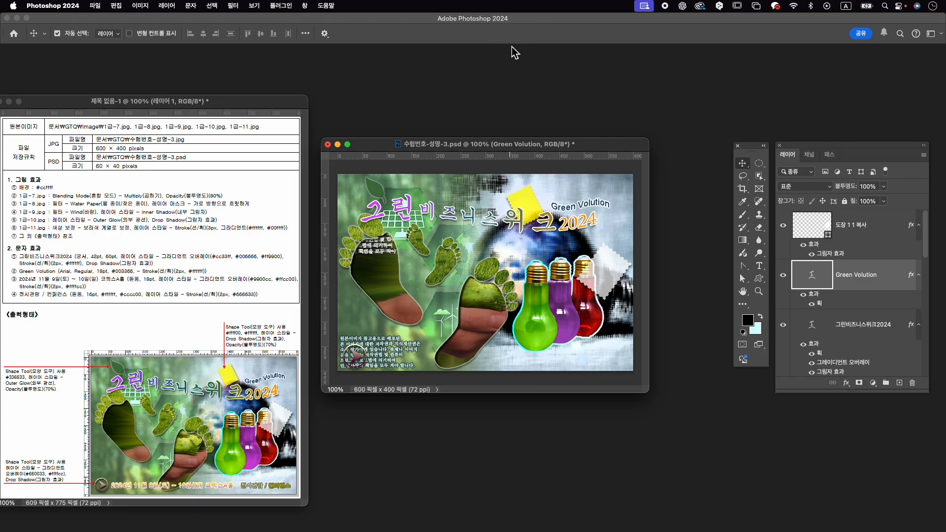
Scale the yellow stamp shape on layer 도장 1 1 to 81.53% and reposition it slightly up and right beside Green Volution.
click(530, 192)
key(ctrl+t)
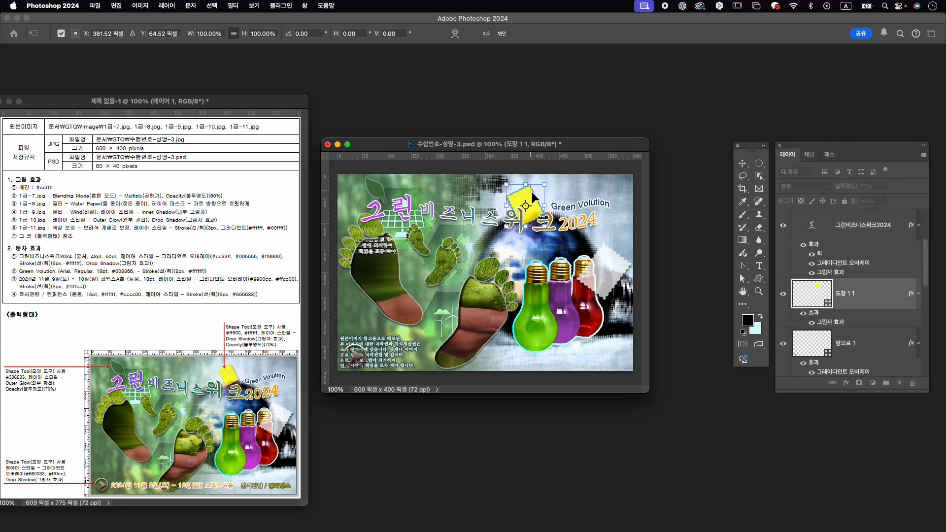
mouse_move(542, 228)
mouse_down()
mouse_move(535, 207)
mouse_move(545, 214)
mouse_up()
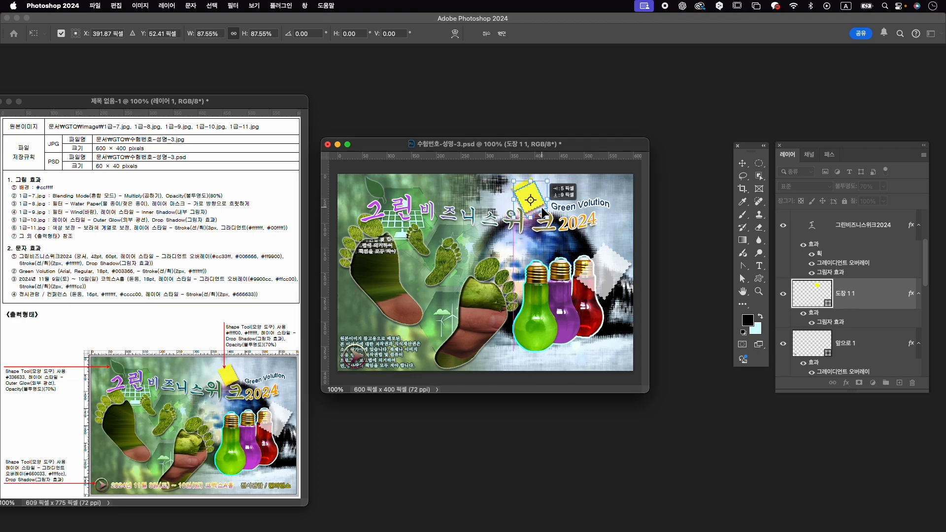
drag(548, 180, 537, 196)
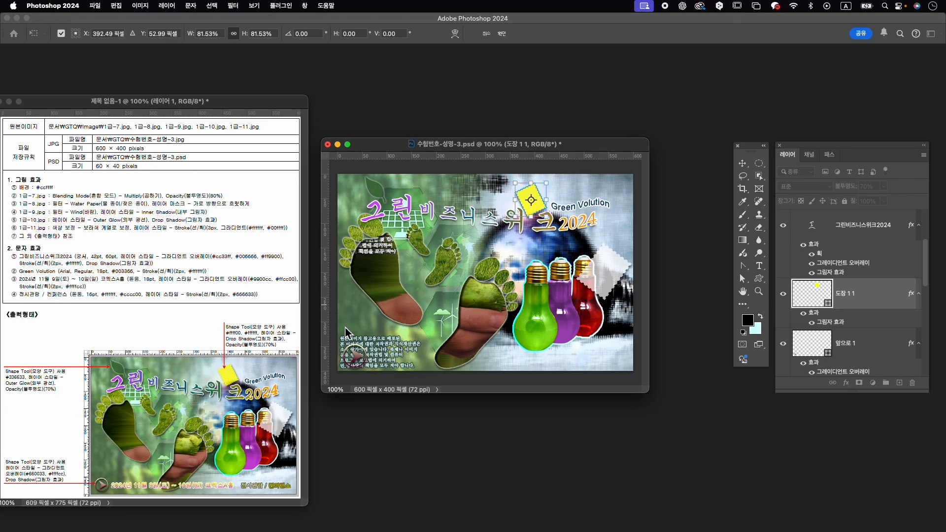
key(Right)
key(Up)
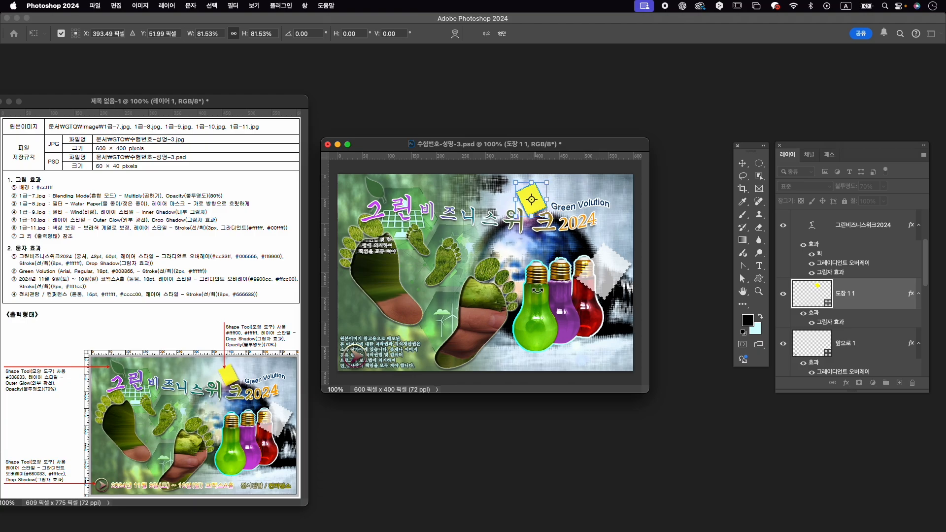
key(Return)
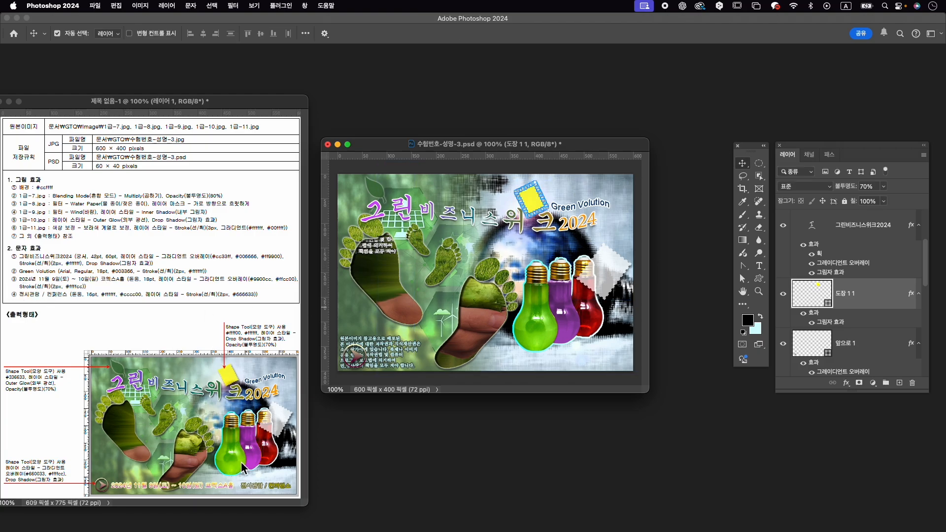
Add the text 2024년 11월 9일(토) ~ 10일(일) 코엑스A홀 along the bottom of the composition.
key(t)
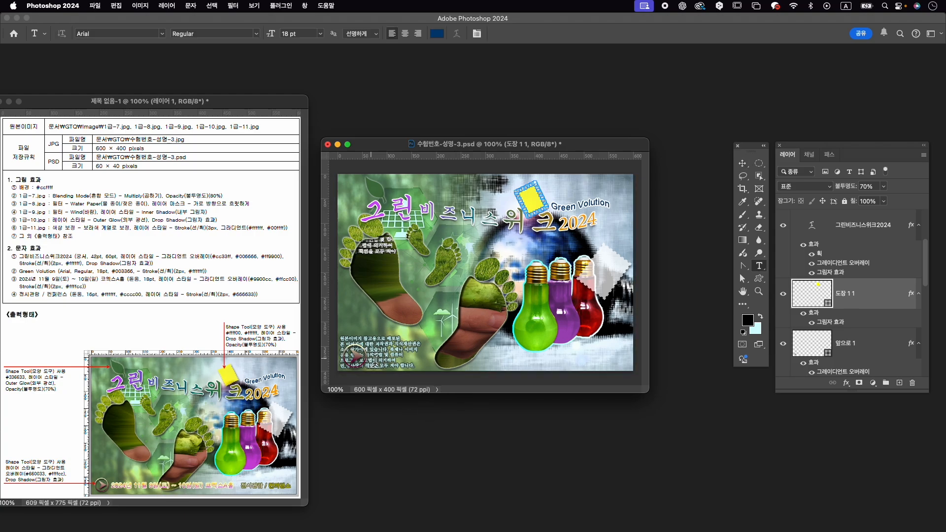
click(377, 361)
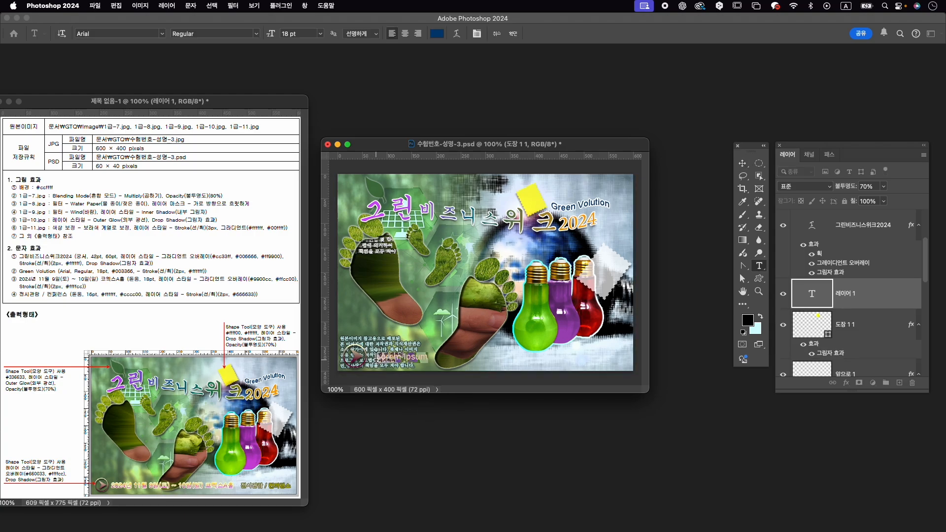
key(BackSpace)
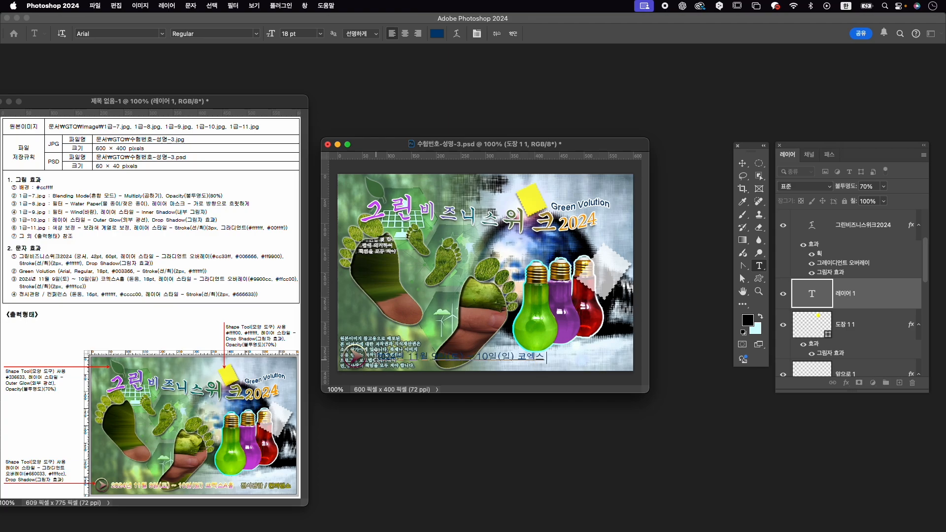
key(BackSpace)
Set the date text's font to KoPubWorldDotum_Pro Medium and commit the text.
key(super+Return)
key(super+t)
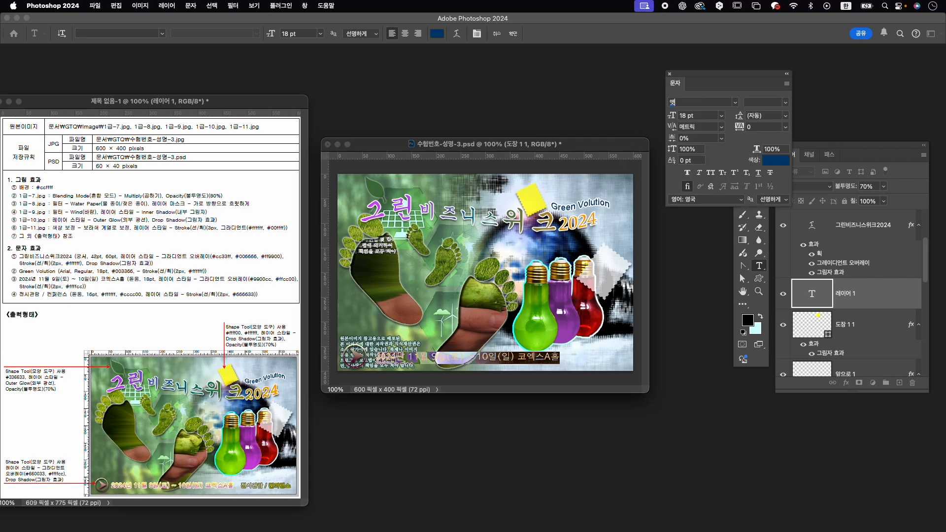
text(ㅇㅔ)
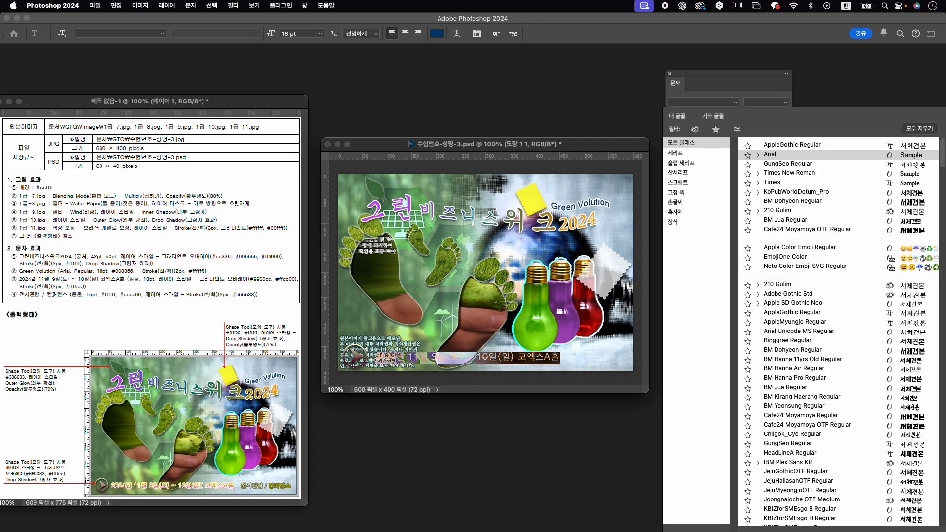
text(dotu)
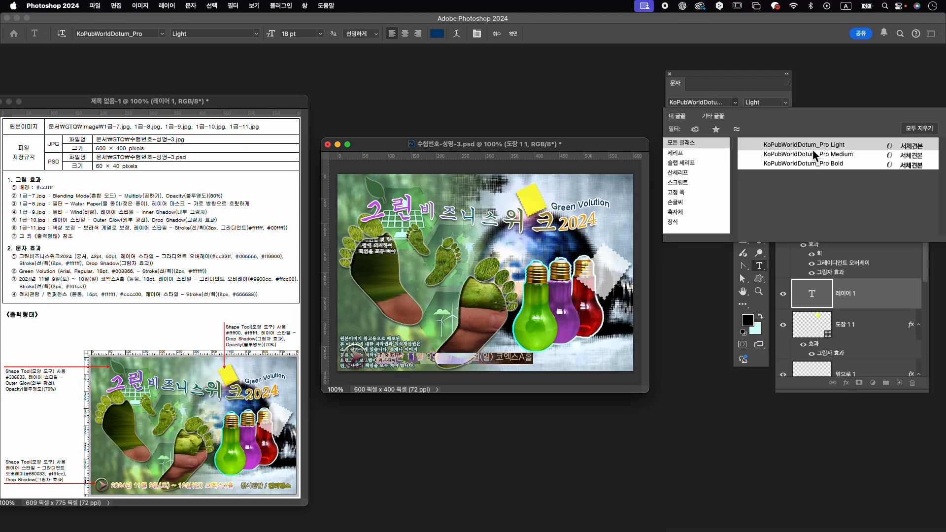
click(813, 155)
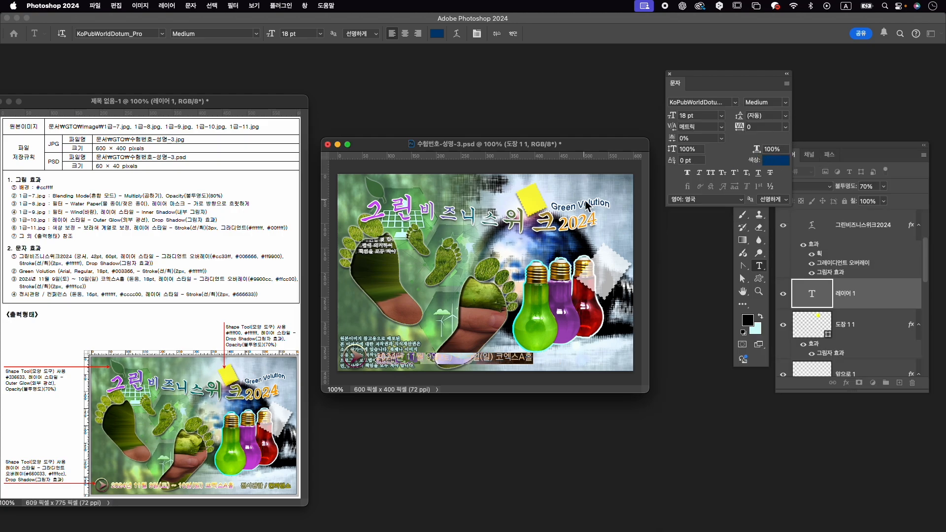
click(693, 115)
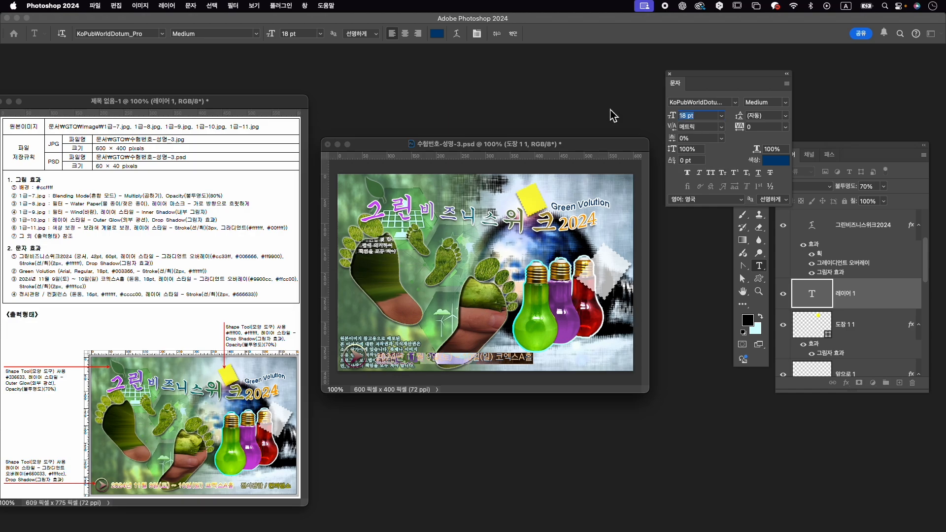
click(513, 34)
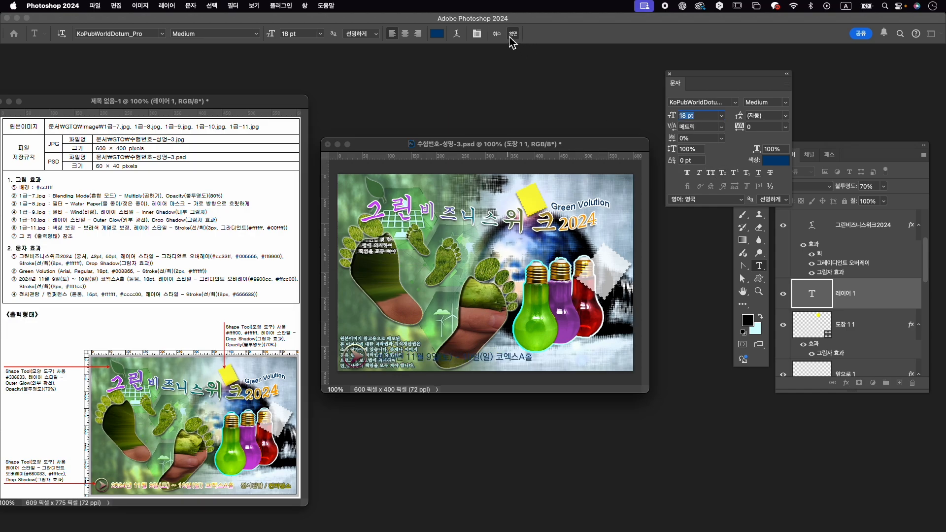
Add a Gradient Overlay (그레이디언트 오버레이) to the date text and remove the gradient's middle colour stop.
click(851, 385)
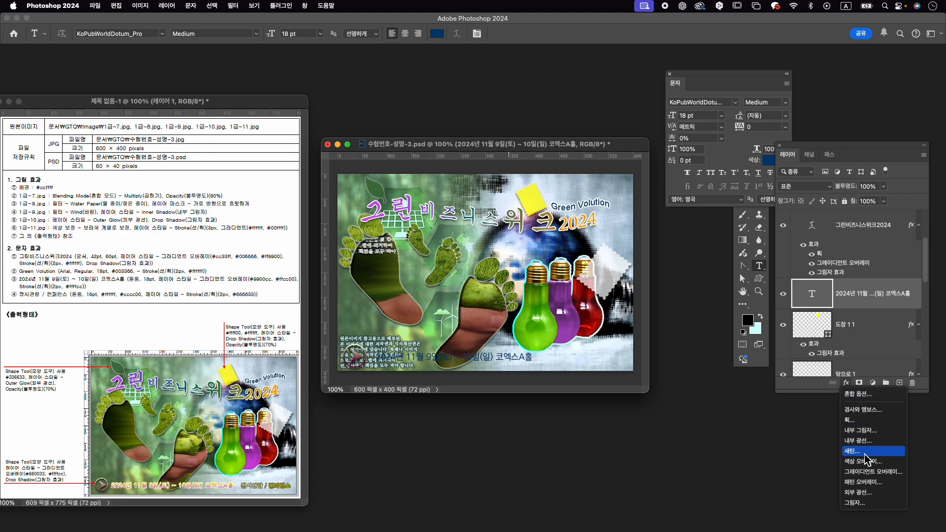
click(871, 474)
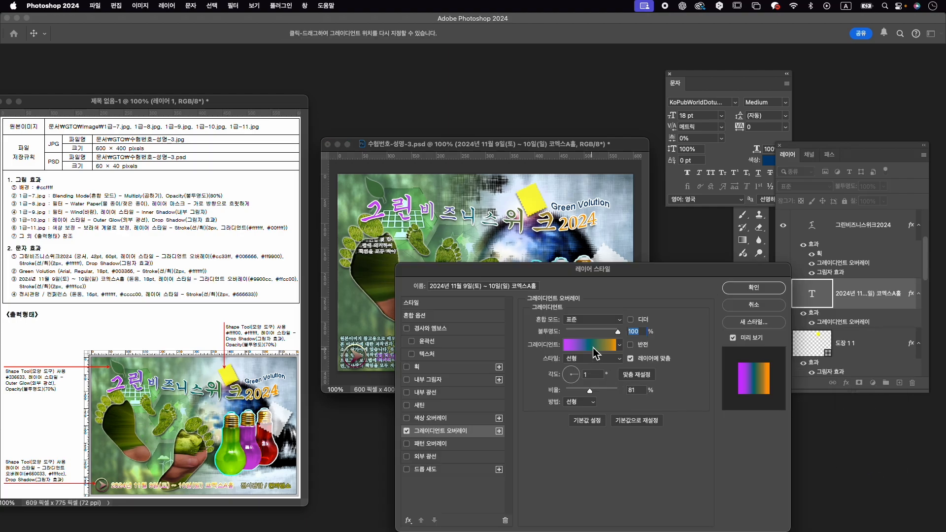
click(591, 345)
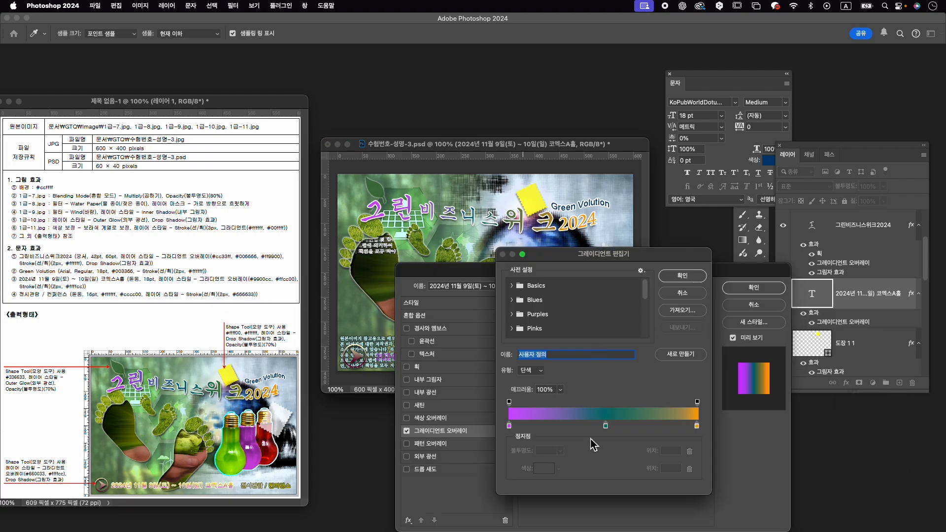
drag(605, 425, 606, 458)
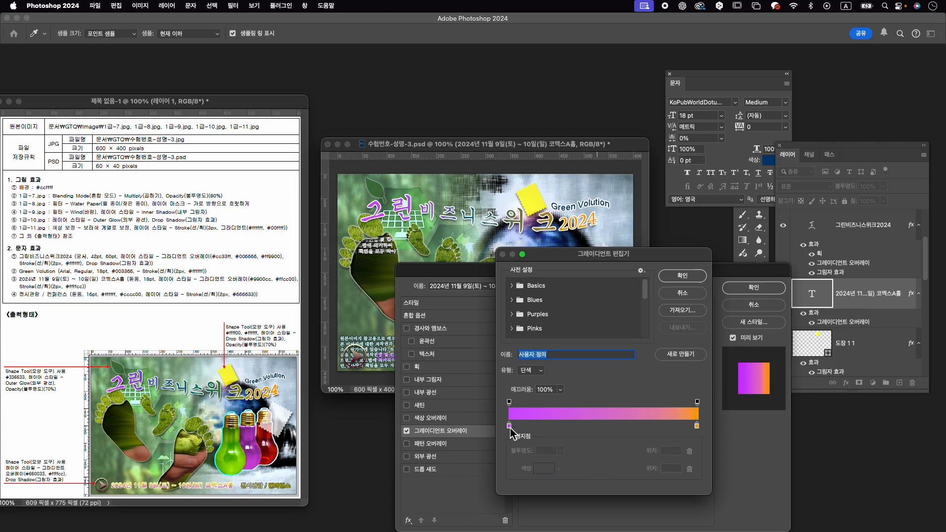
Set the date text's gradient to run from #9900cc to #ffcc00 with the colour midpoint at 49%.
click(510, 426)
double_click(510, 426)
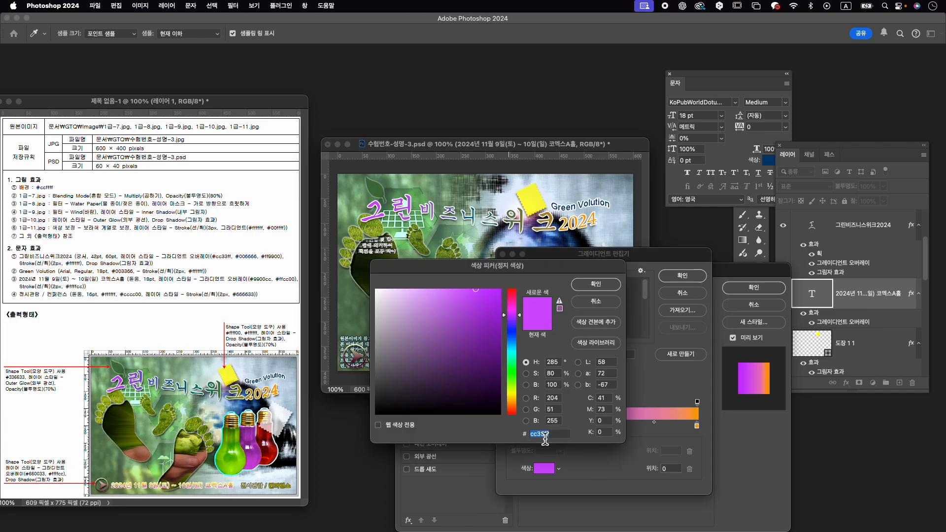
text(9900cc)
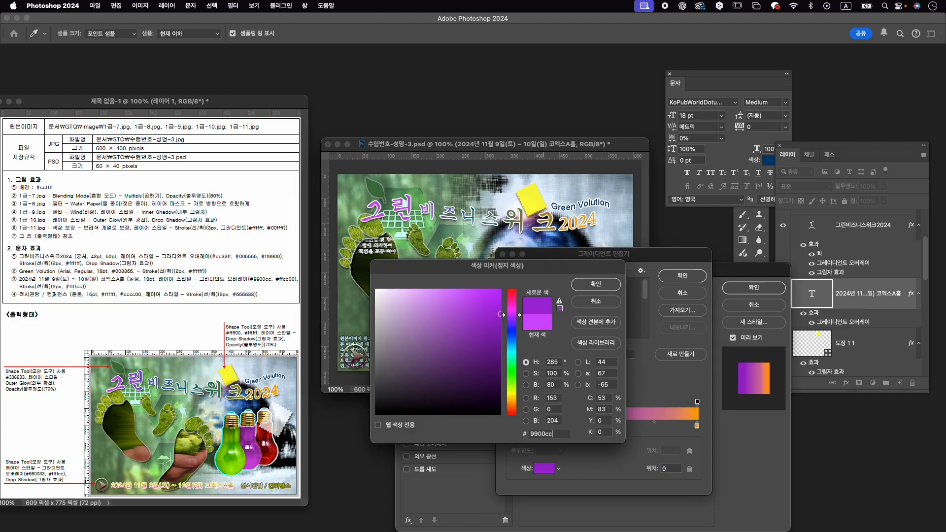
key(Return)
click(697, 426)
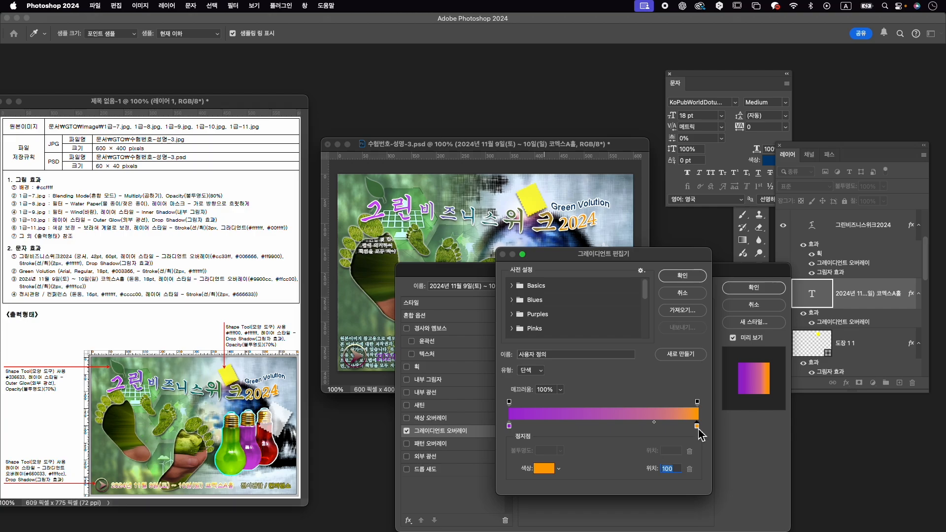
double_click(696, 427)
text(ffcc00)
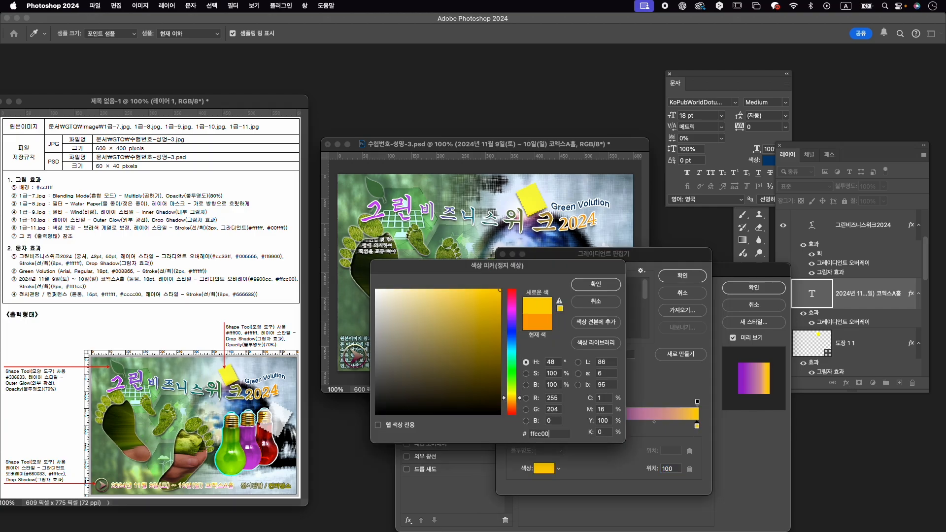
key(Return)
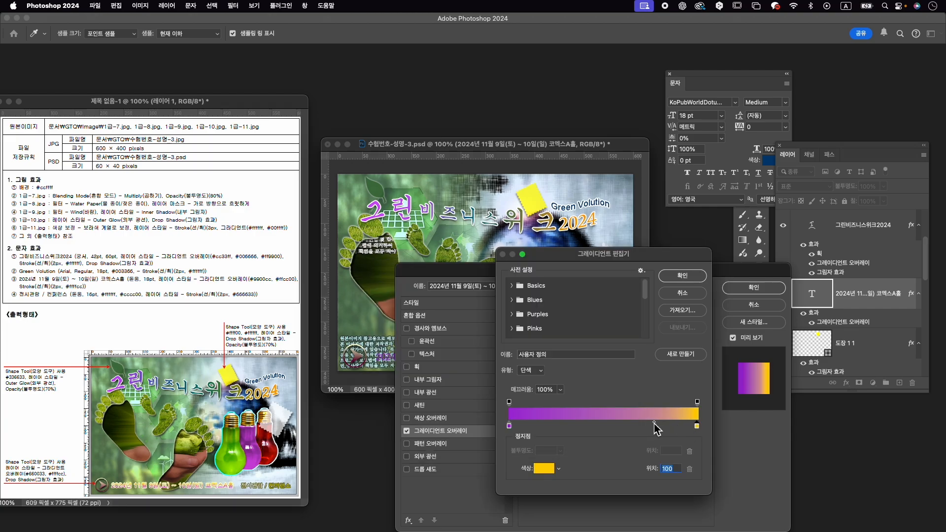
drag(654, 423, 600, 423)
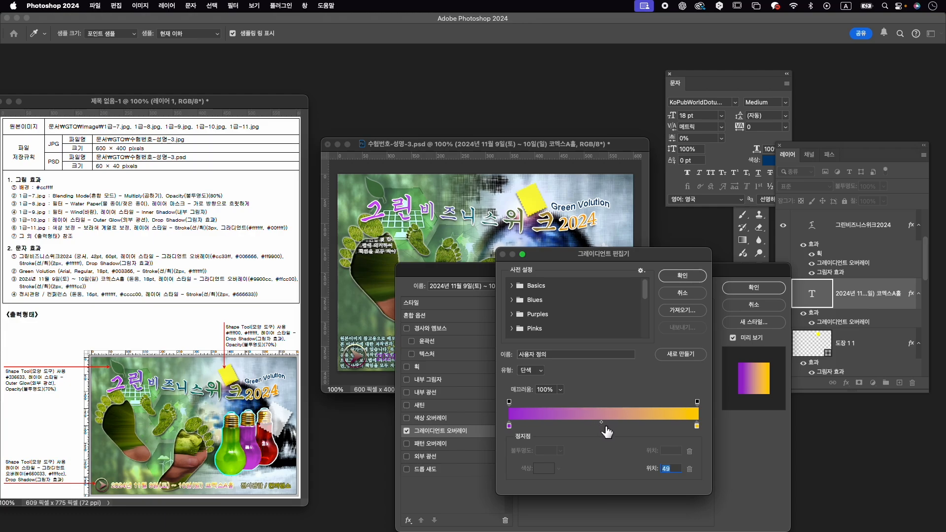
click(689, 277)
Add a 2 px outside Stroke (획) in #ffffcc to the date text.
drag(626, 271, 742, 220)
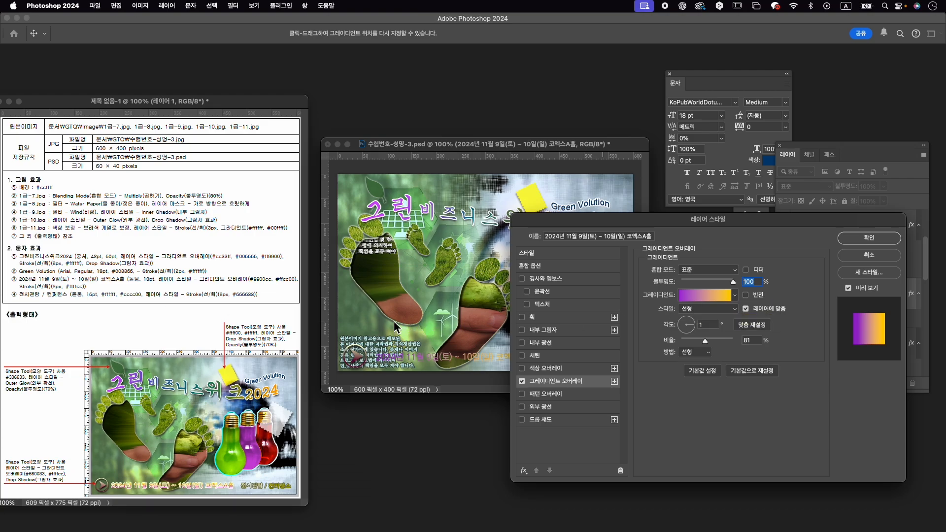
click(554, 318)
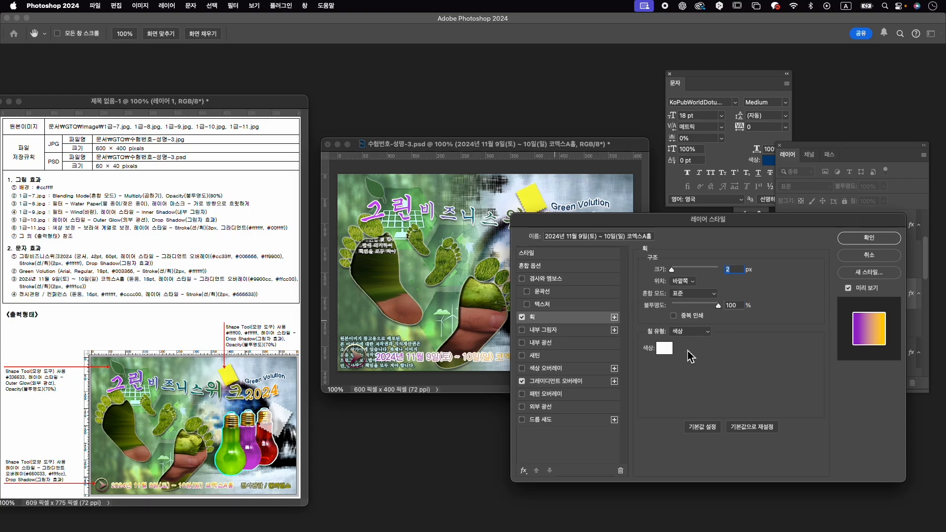
click(676, 360)
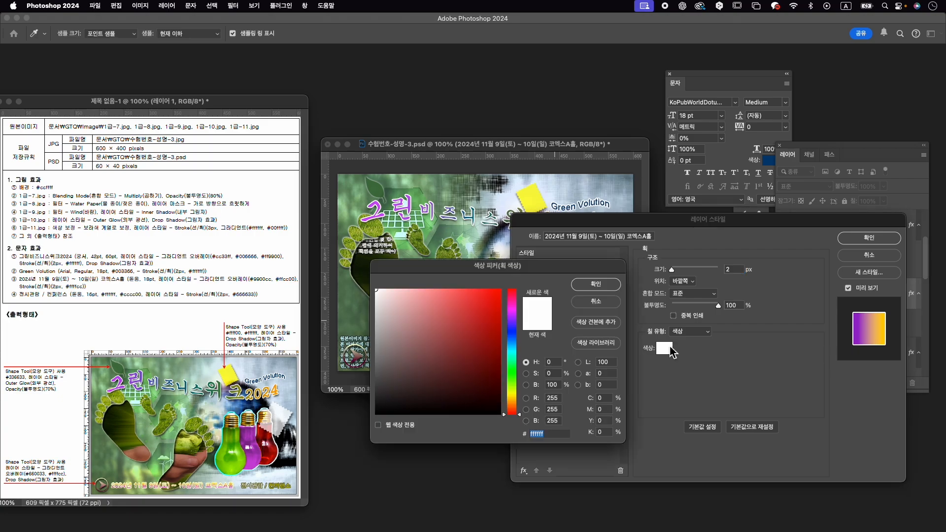
text(ffffcc)
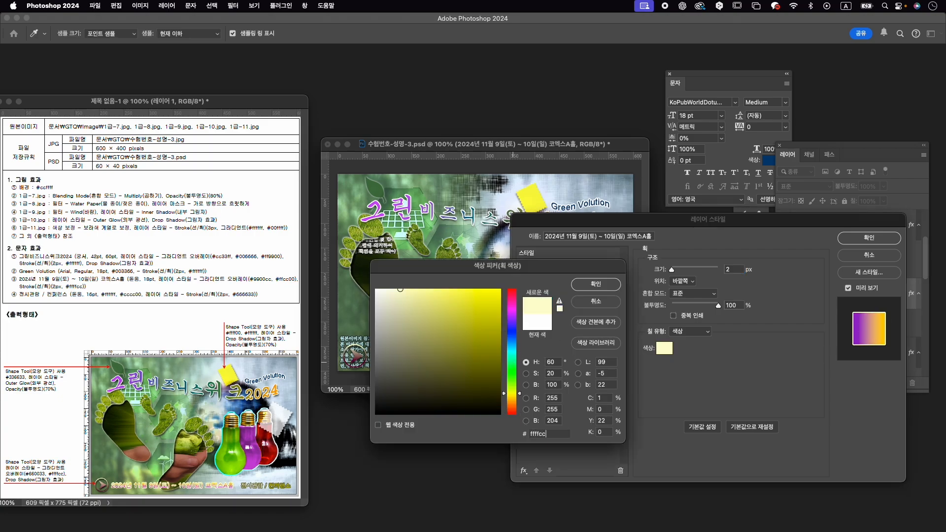
key(Return)
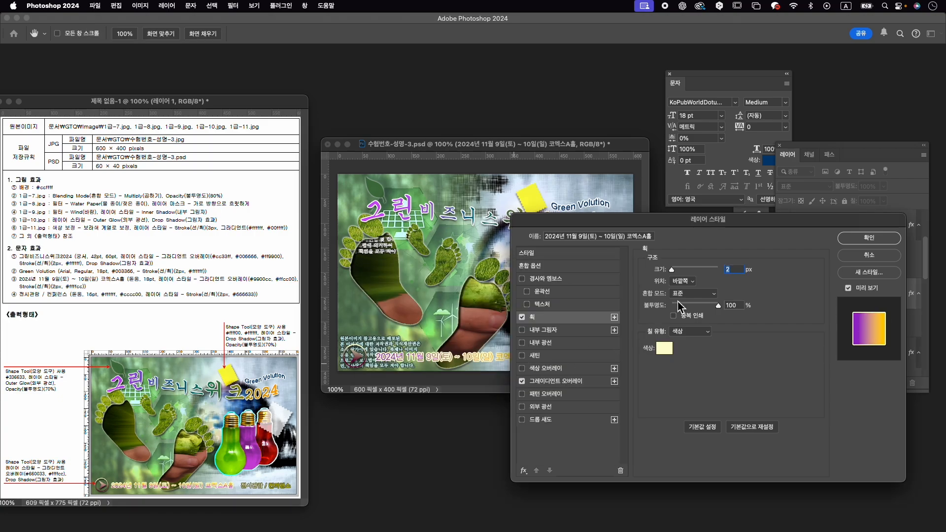
Set the date text's Gradient Overlay angle to 90° and apply the layer style.
click(581, 382)
drag(691, 329, 688, 321)
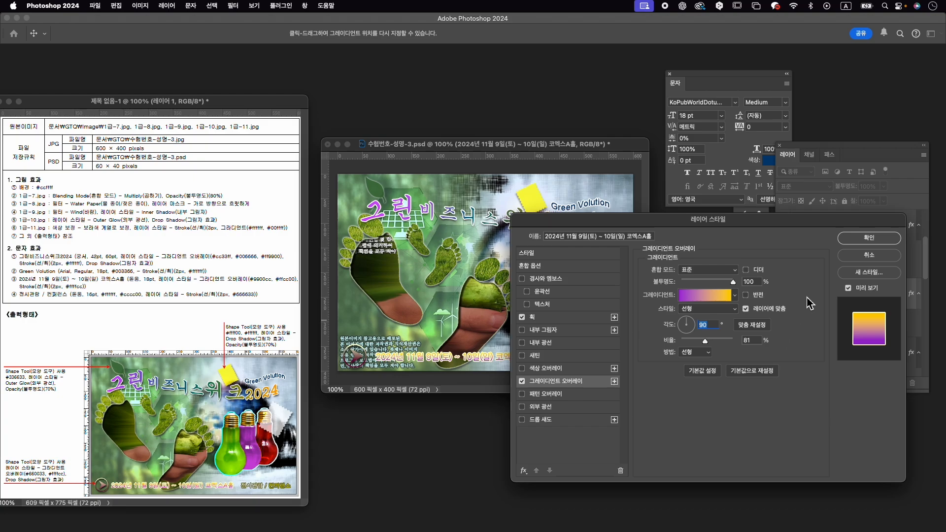
click(879, 240)
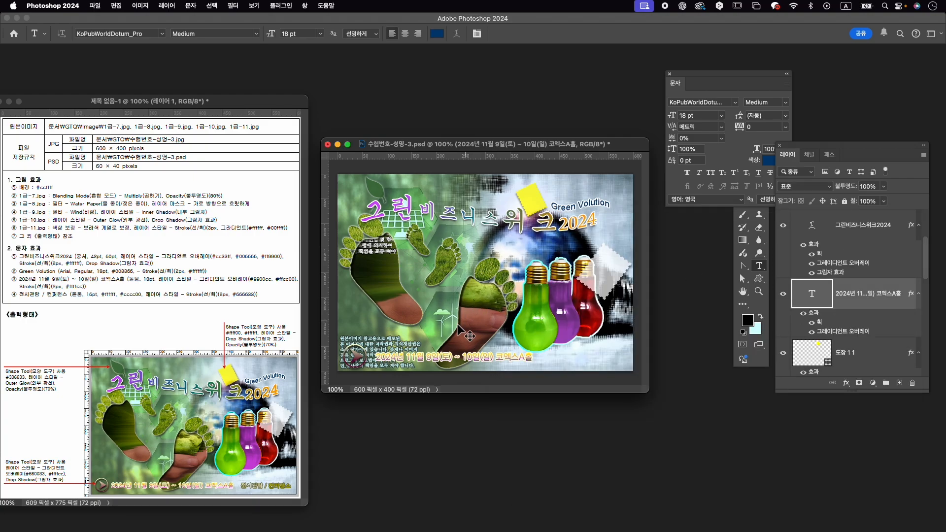
Nudge the date text slightly left along the bottom of the composition.
key(super+t)
drag(492, 354, 491, 352)
key(Return)
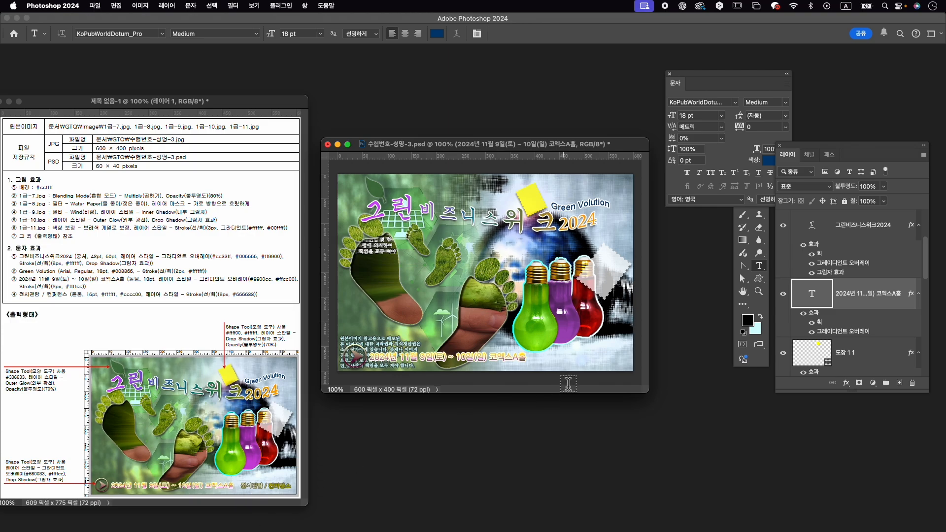
Add the text 전시관람 / 컨퍼런스 to the right of the date text at 16 pt.
click(545, 359)
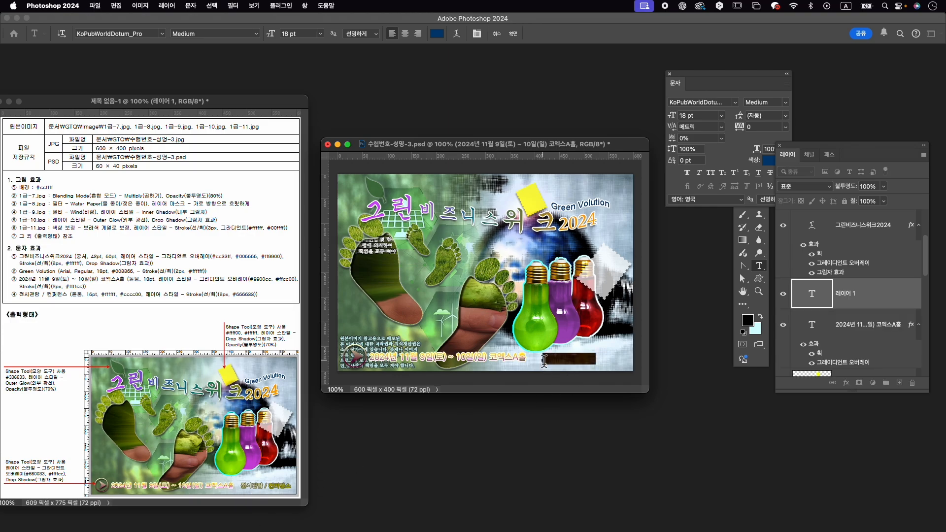
text(제)
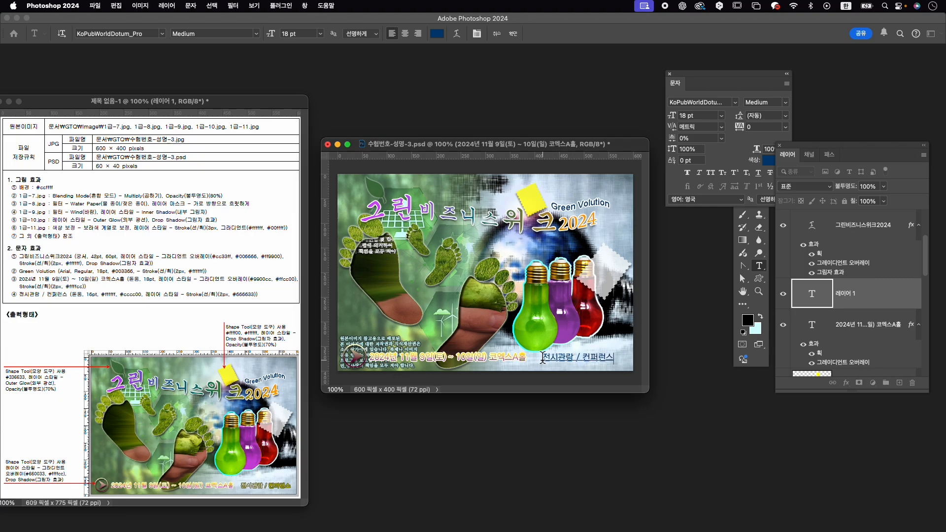
key(super+a)
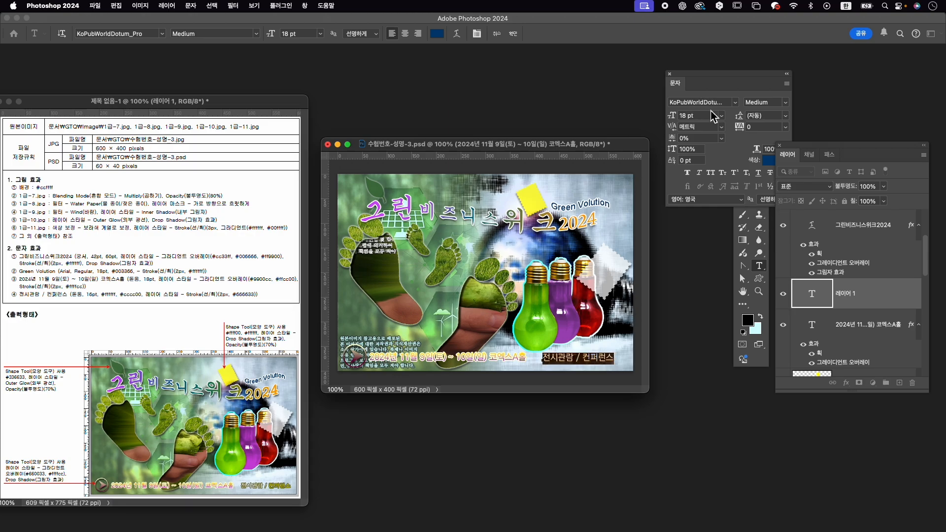
click(697, 117)
text(16)
key(Return)
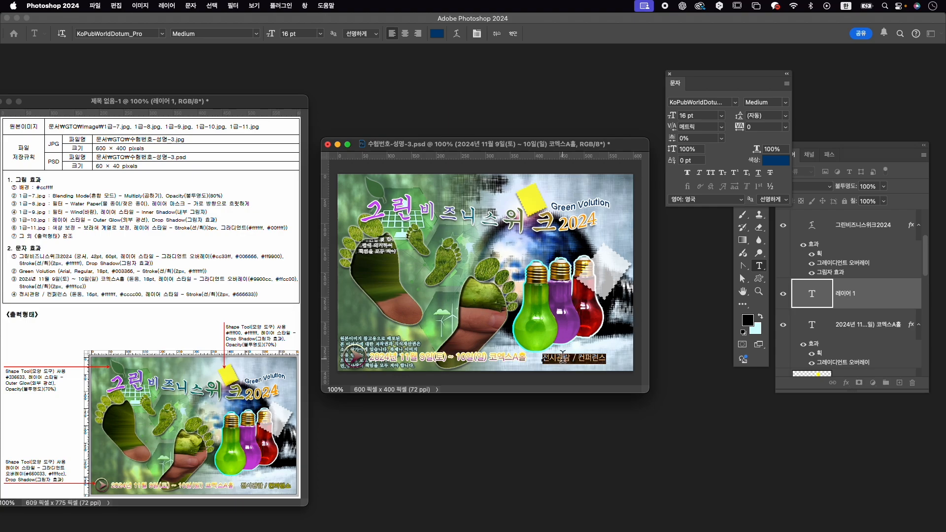
Colour the 전시관람 / part of the new text white (#ffffff).
click(587, 361)
click(780, 160)
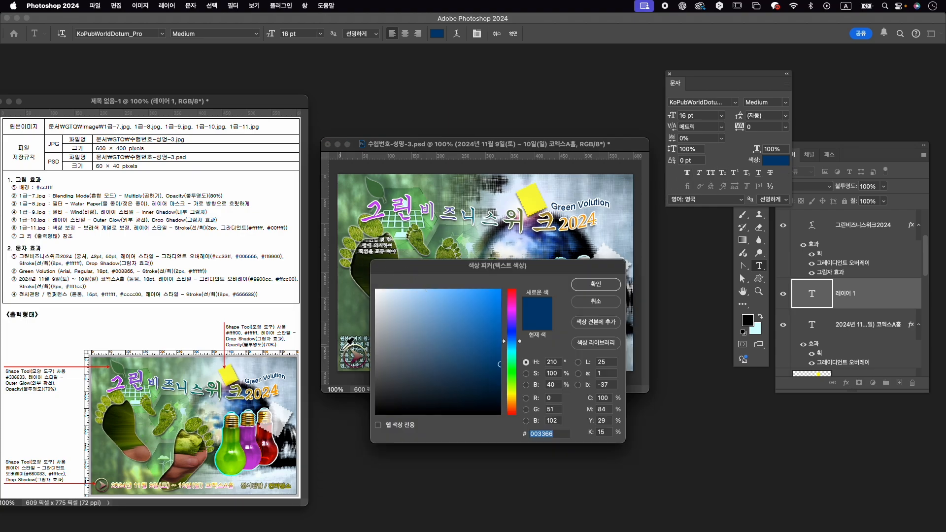
drag(446, 364, 377, 257)
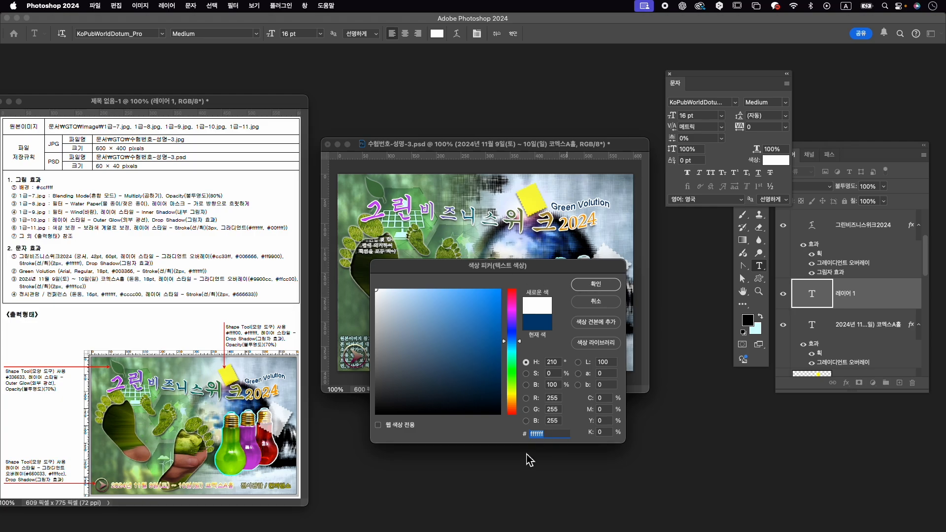
click(598, 291)
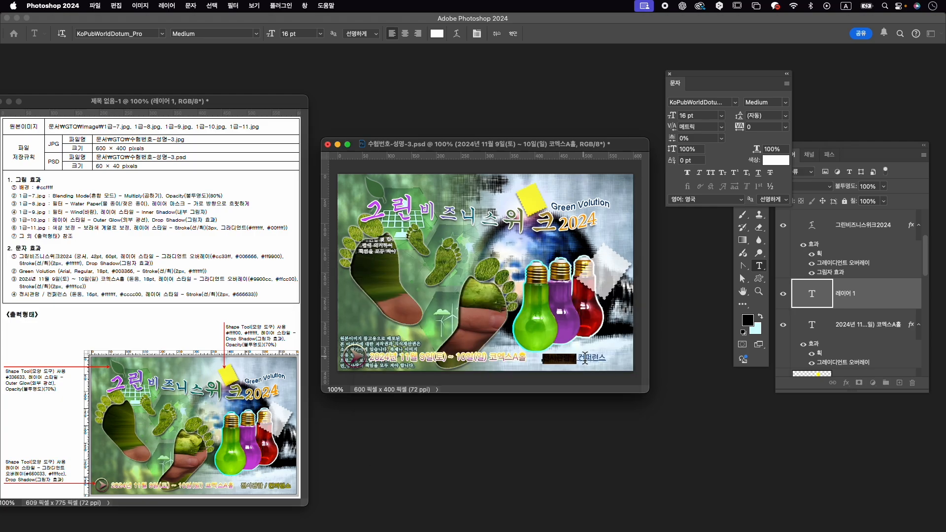
Colour the 컨퍼런스 part of the text #cccc00 and commit the text.
drag(580, 358, 625, 364)
click(775, 164)
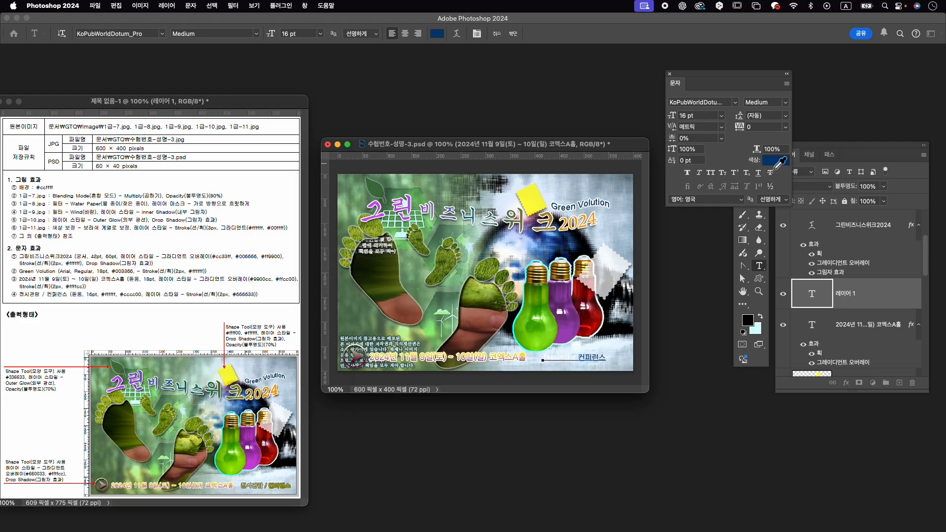
text(cccc00)
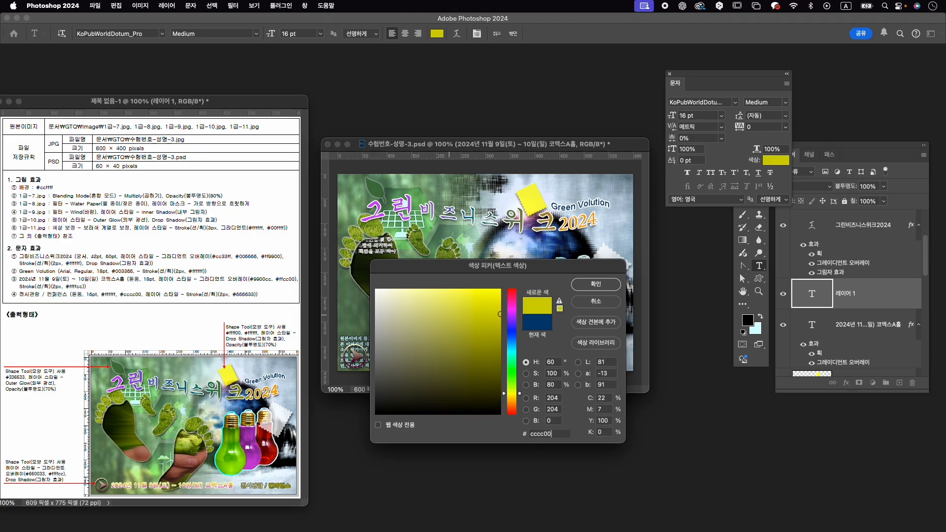
key(Return)
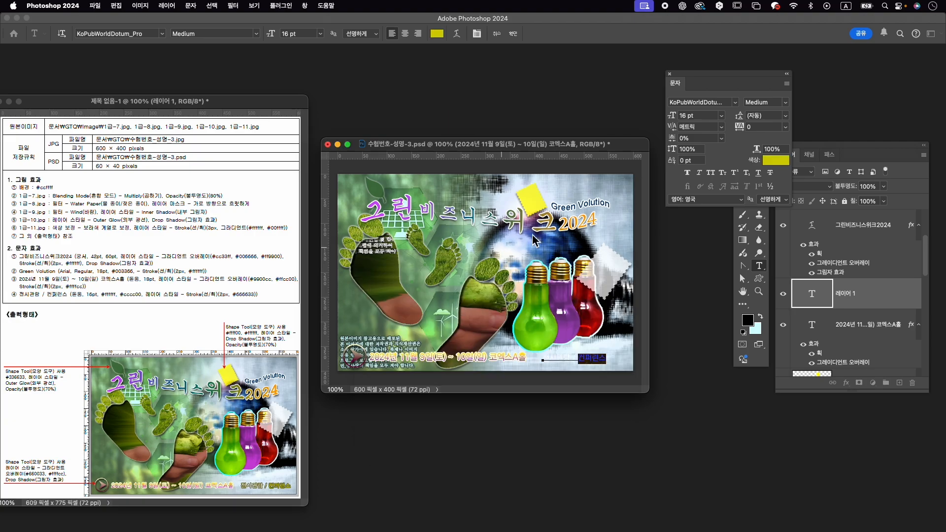
click(669, 74)
click(742, 164)
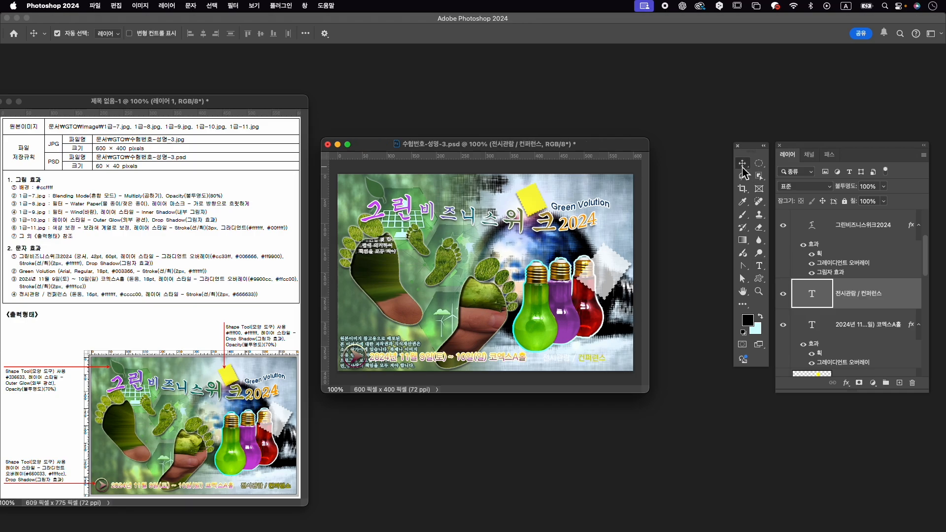
Add a 2 px Stroke layer style in #666633 to the 전시관람 / 컨퍼런스 text.
click(845, 382)
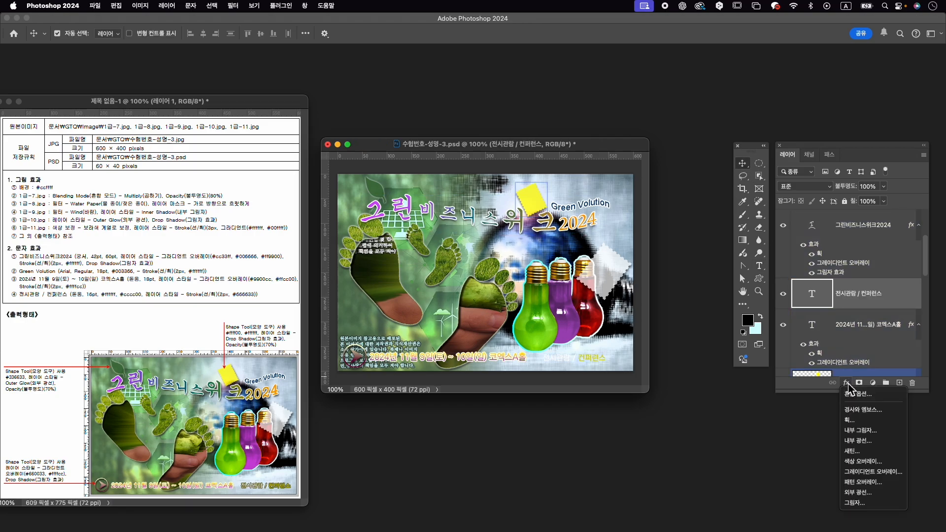
click(854, 424)
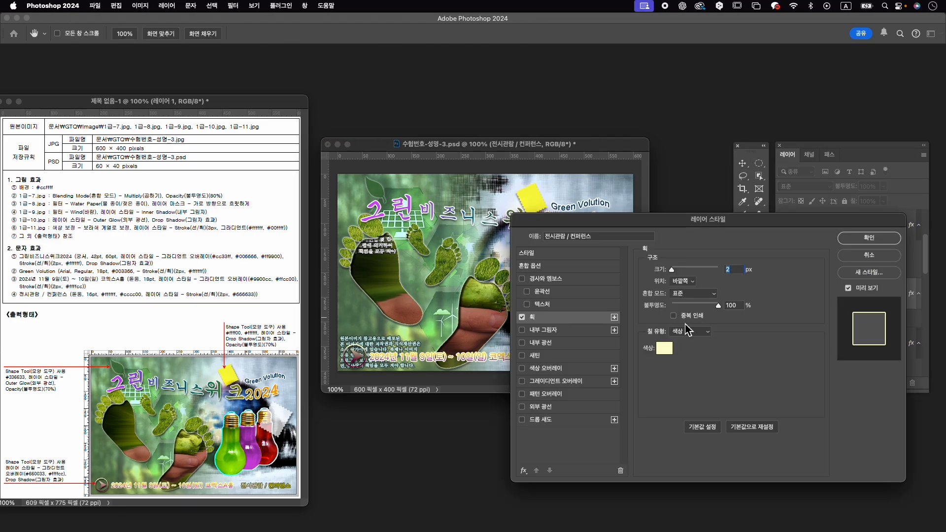
click(665, 348)
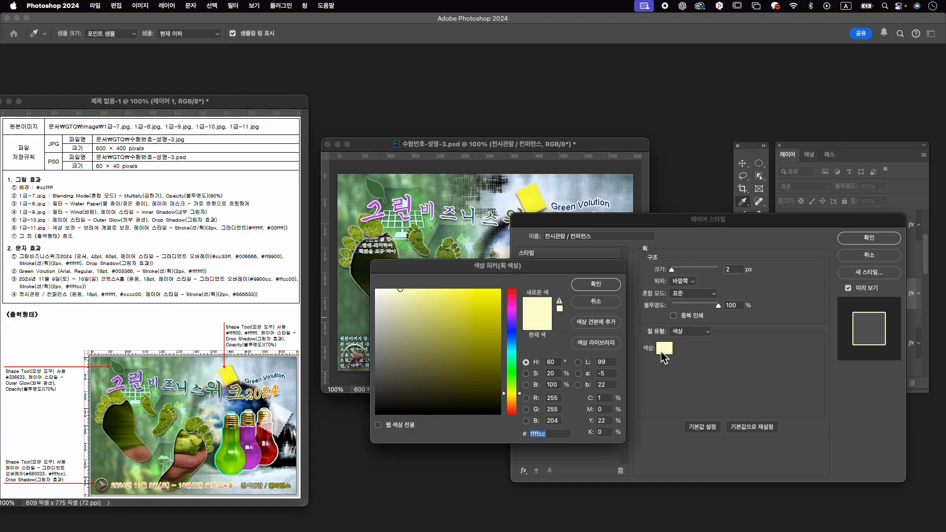
text(666633)
key(Return)
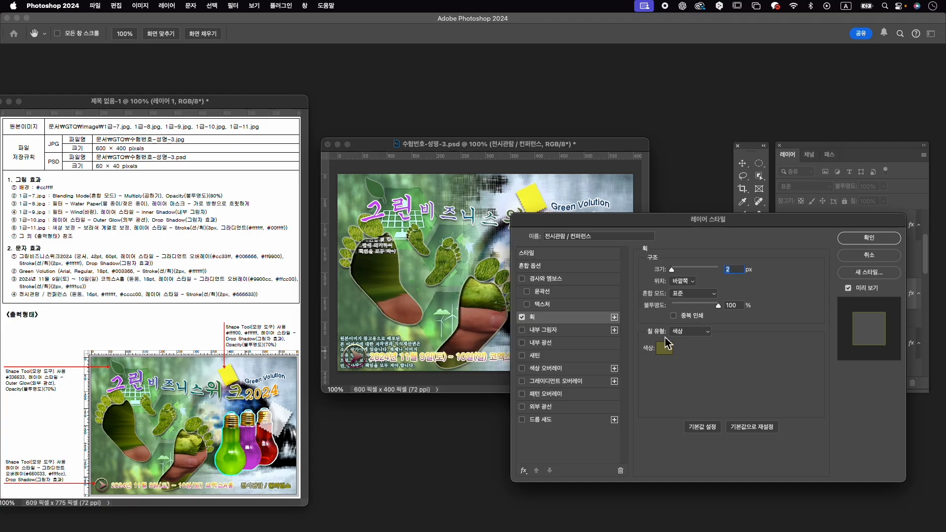
click(869, 237)
Reposition the 전시관람 / 컨퍼런스 text beside the date text in the composition's lower-right area to match the reference.
mouse_move(587, 347)
mouse_down()
mouse_move(573, 359)
mouse_move(601, 364)
mouse_up()
key(super+t)
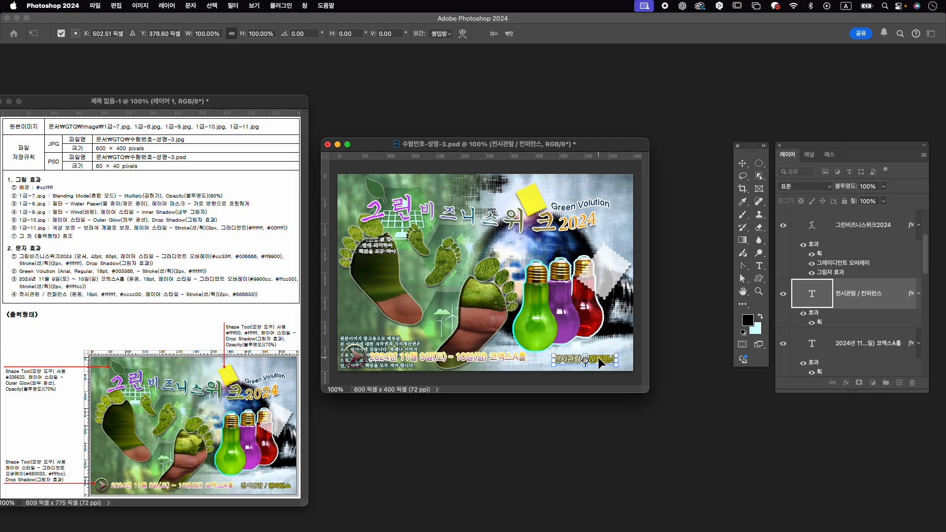
key(Return)
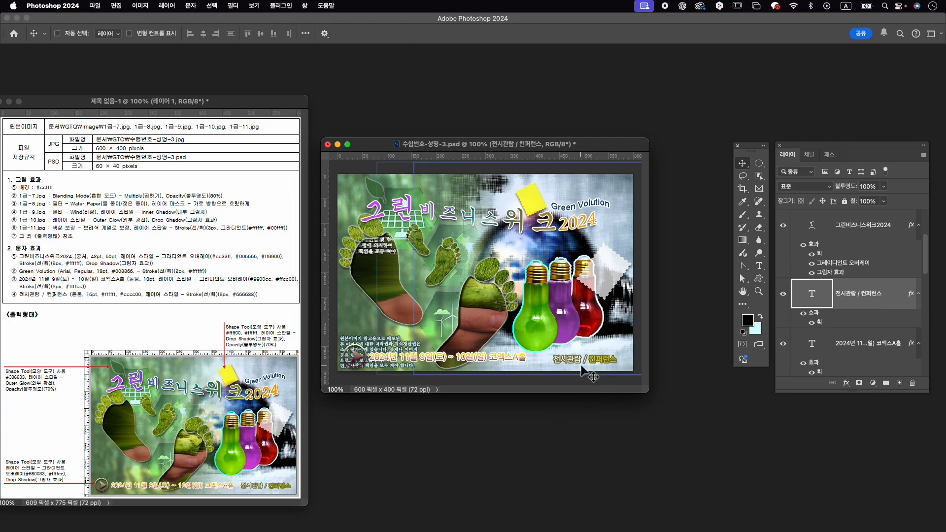
key(super+t)
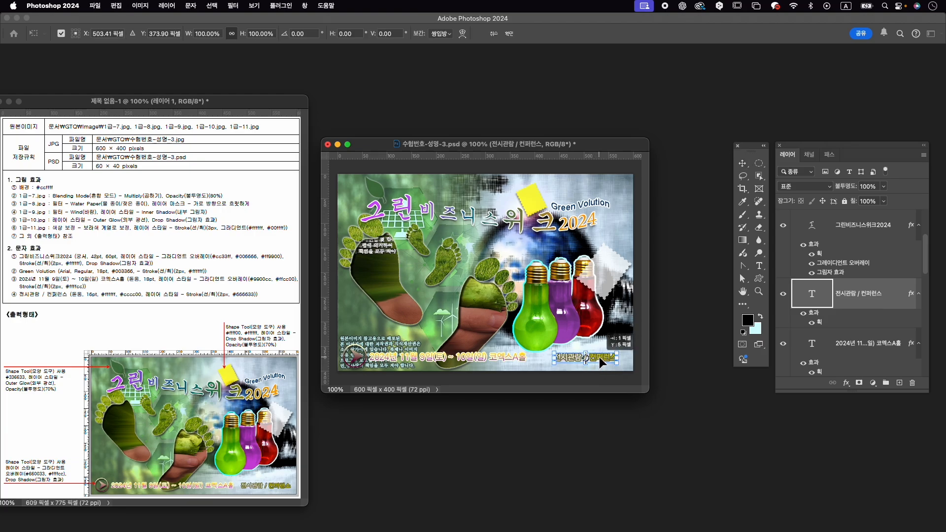
key(Return)
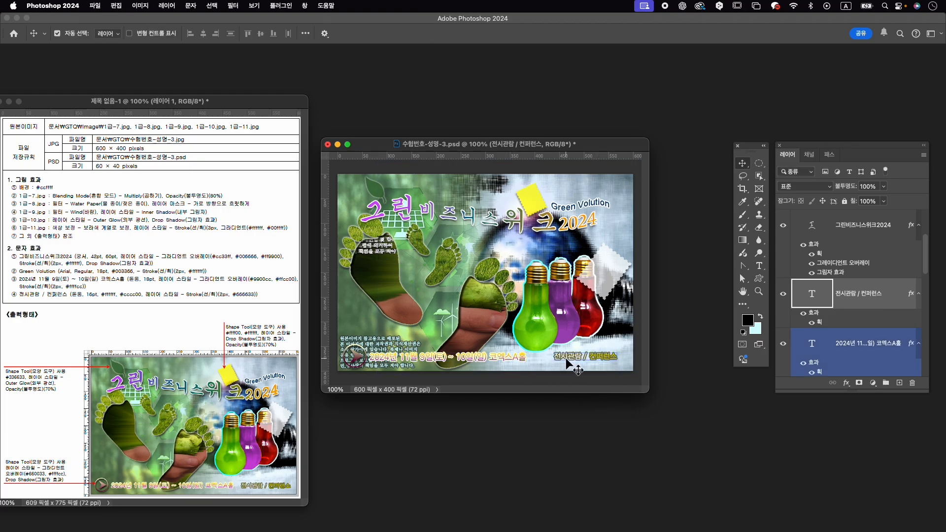
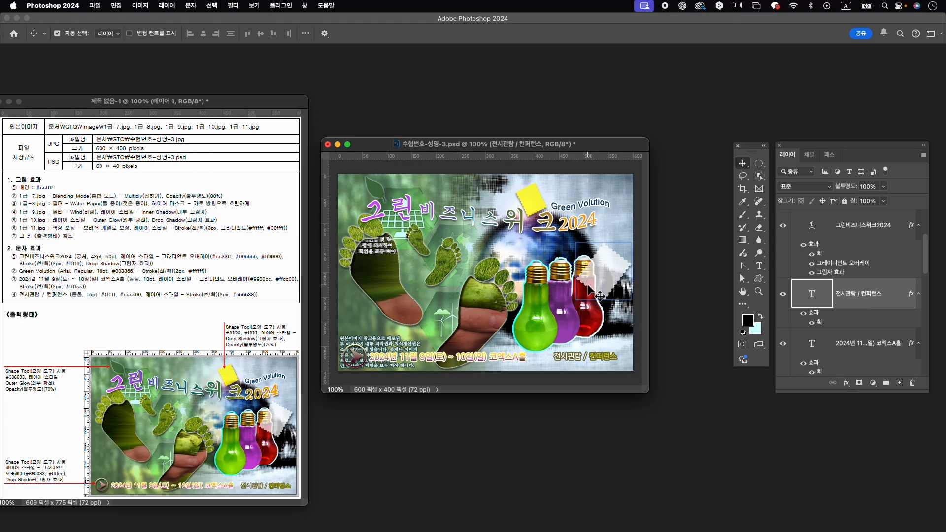
click(552, 216)
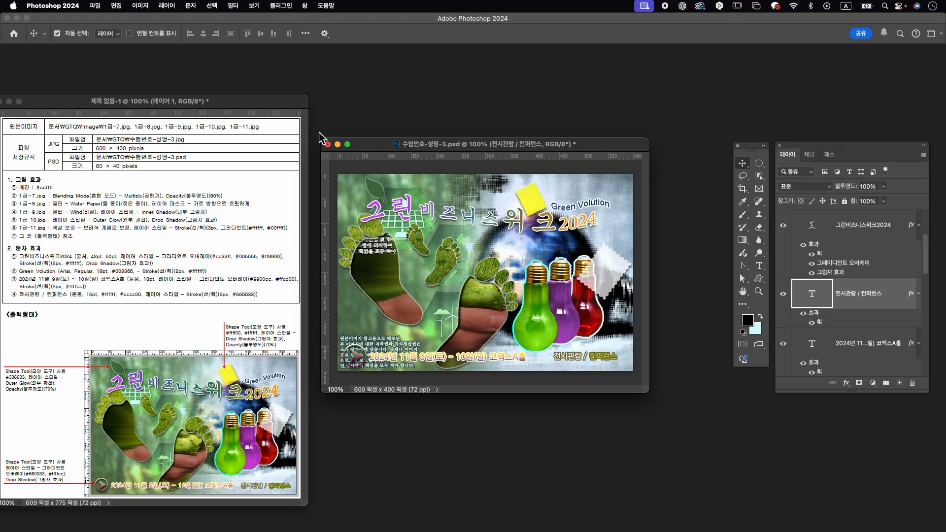
Save the finished composition and export a JPG copy as 수험번호-성명-3.jpg in the GTQ folder.
key(super+s)
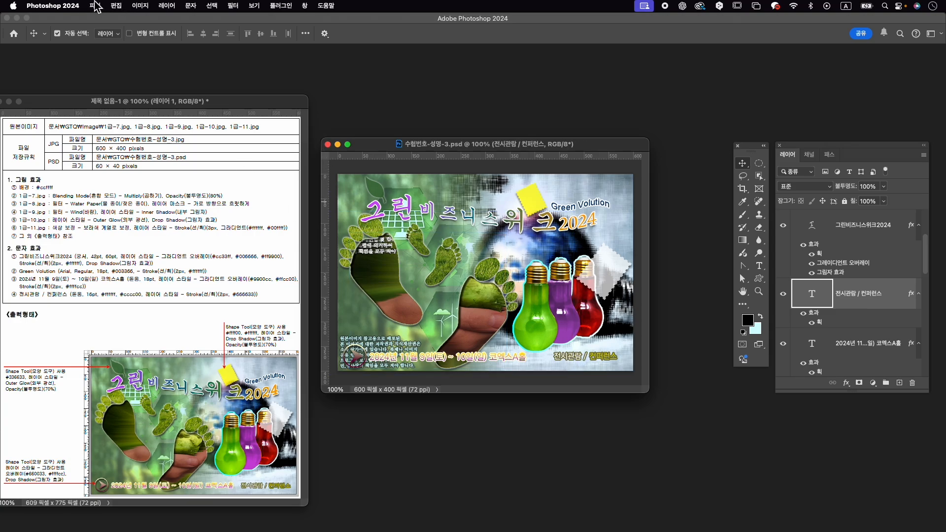
click(95, 6)
mouse_move(175, 162)
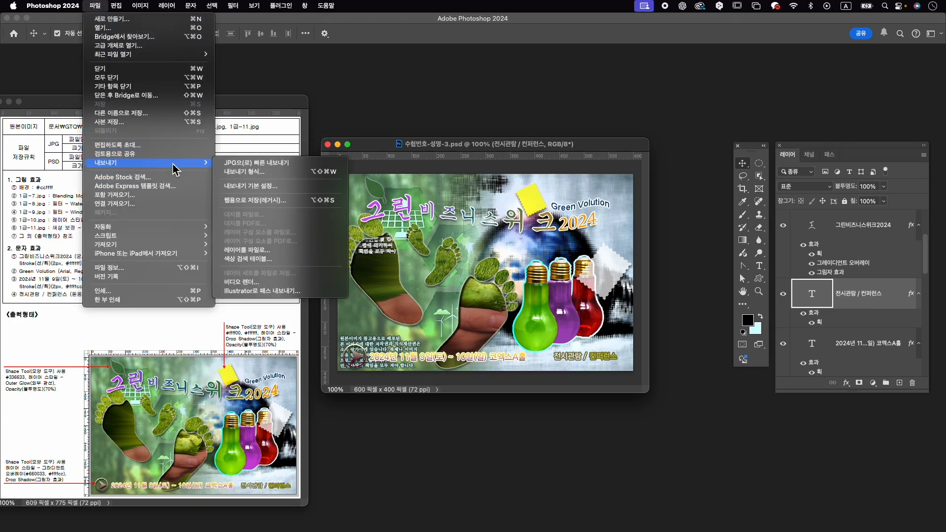
click(233, 164)
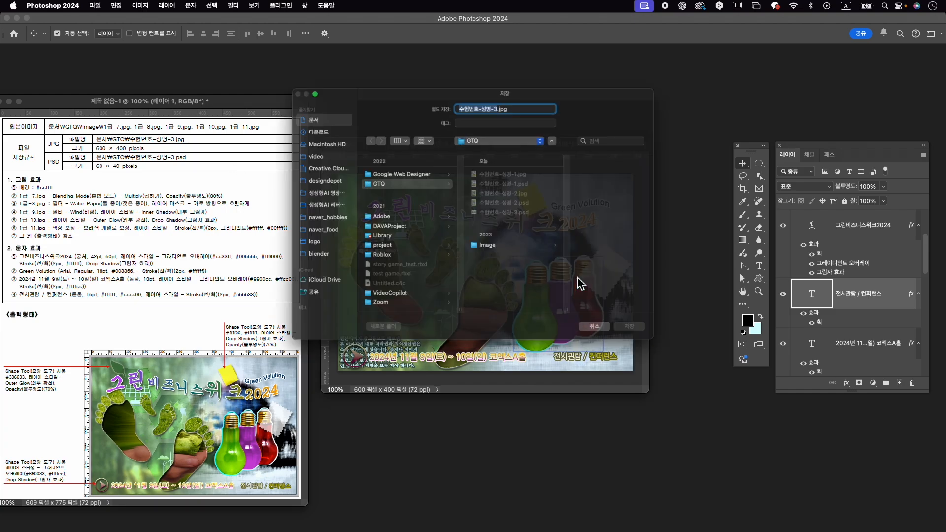
click(424, 190)
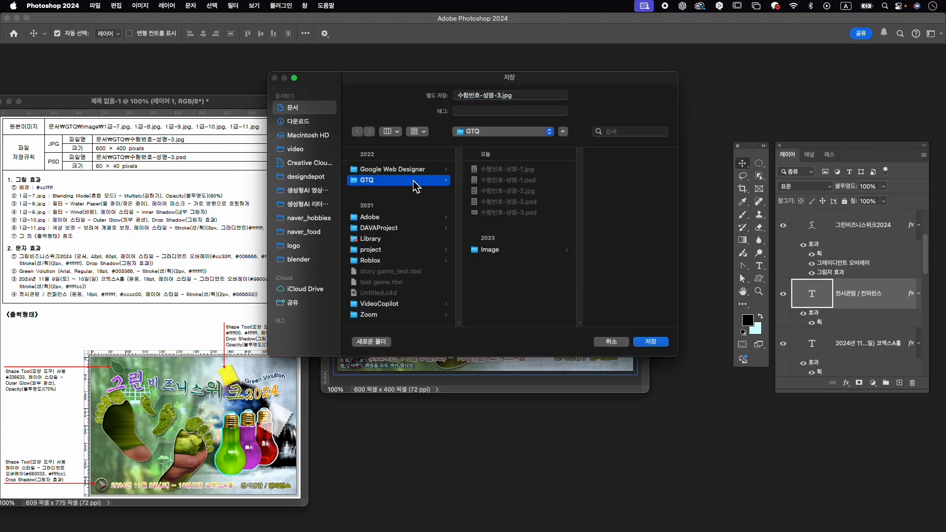
click(650, 342)
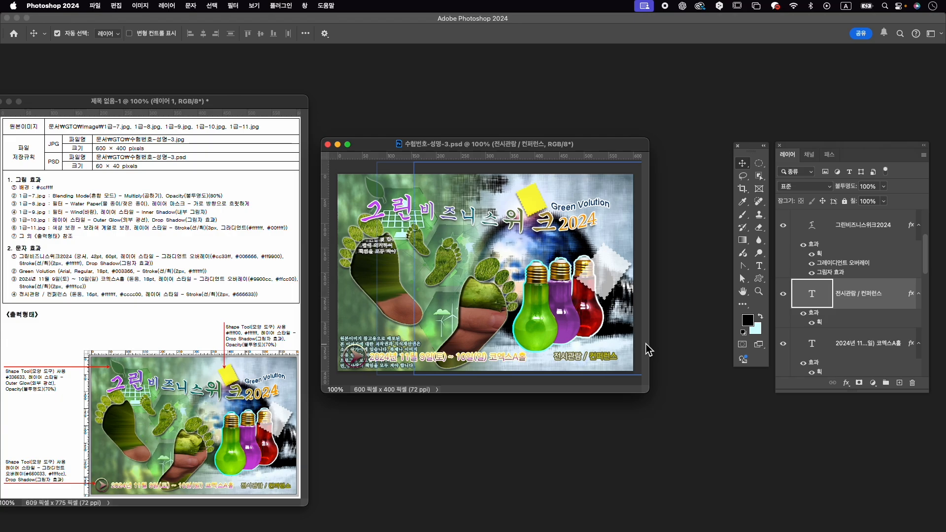
Resize the image to 60 × 40 pixels and save the PSD.
key(alt+super+i)
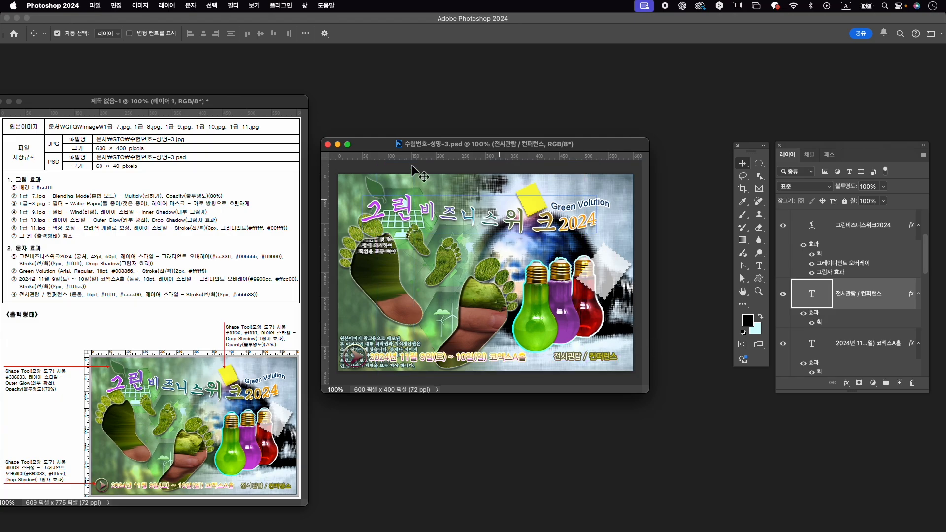
click(166, 5)
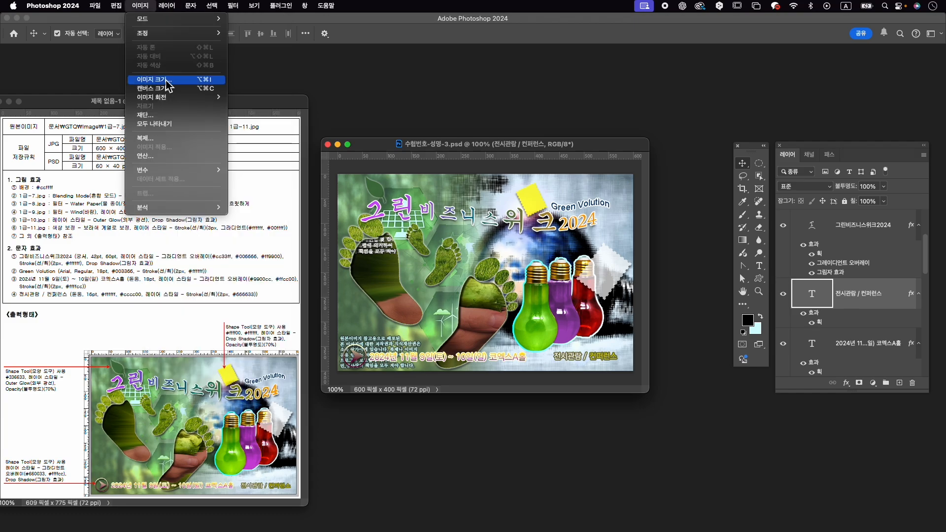
click(167, 80)
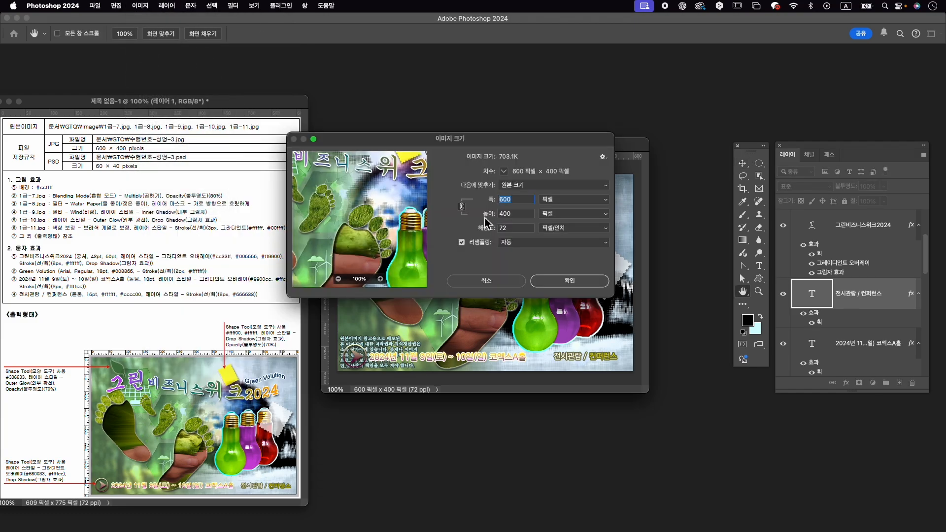
text(60)
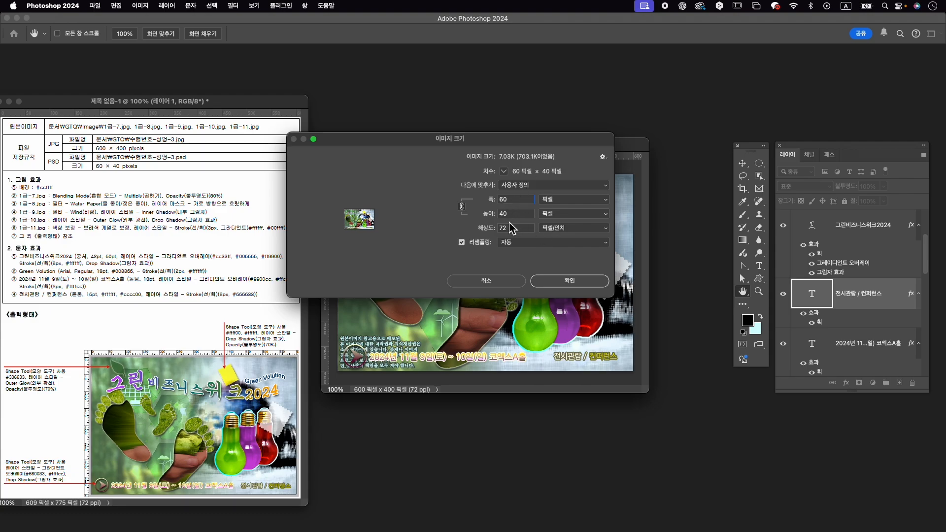
click(571, 282)
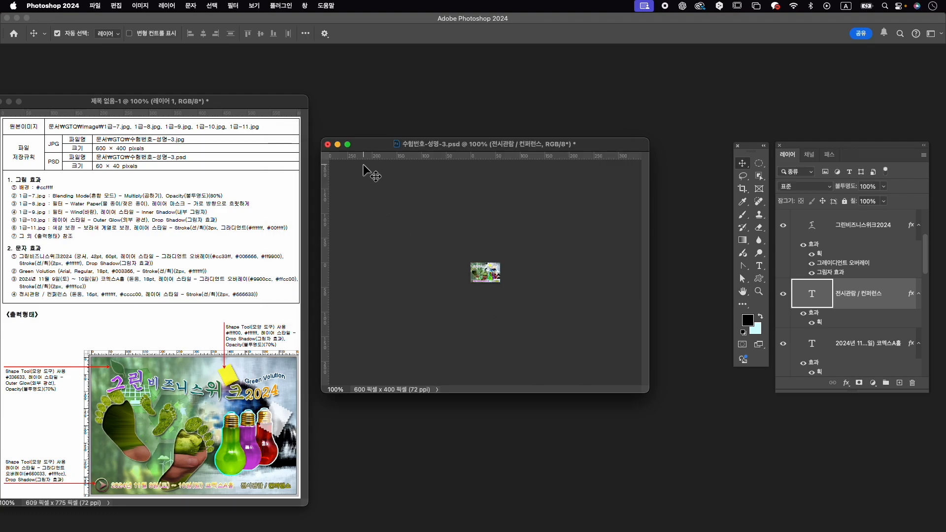
key(super+s)
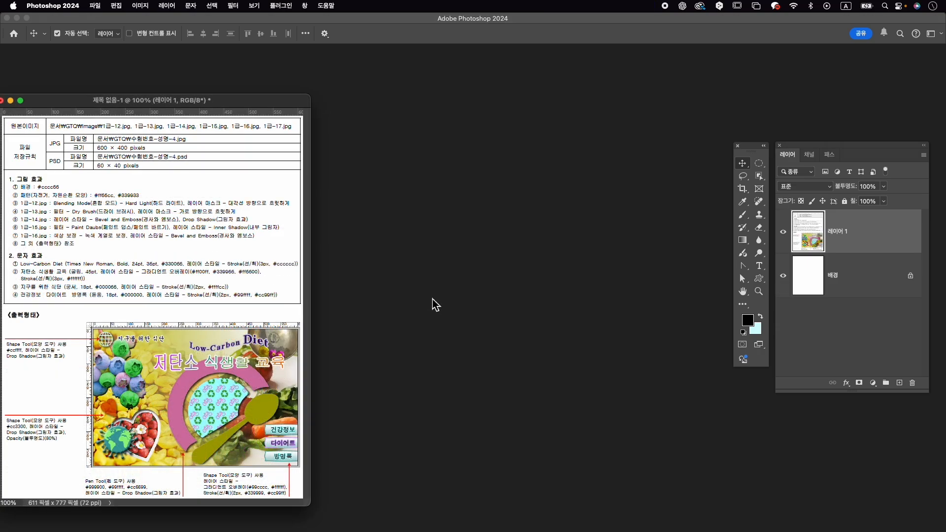
Create a 600 × 400 pixel document named 수험번호-성명-4 at 72 ppi and place its window beside the reference sheet.
key(super+n)
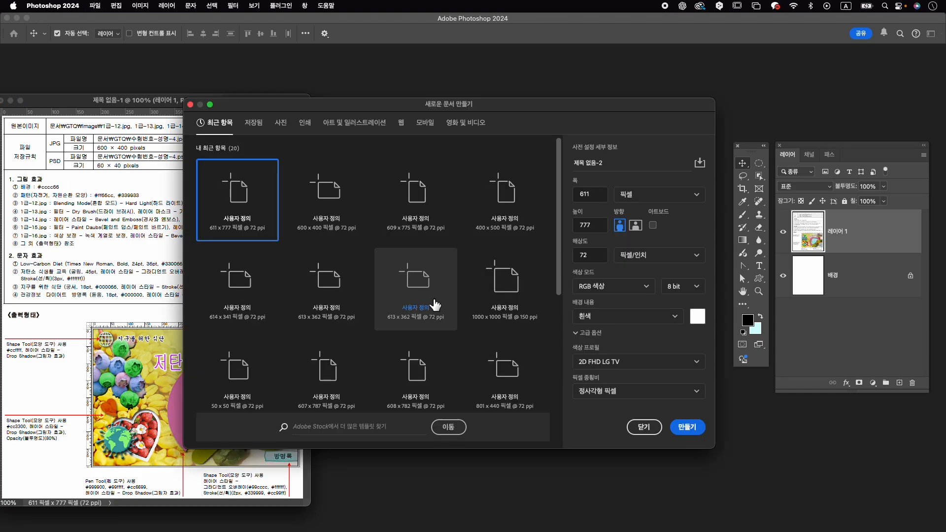
key(Tab)
text(숳)
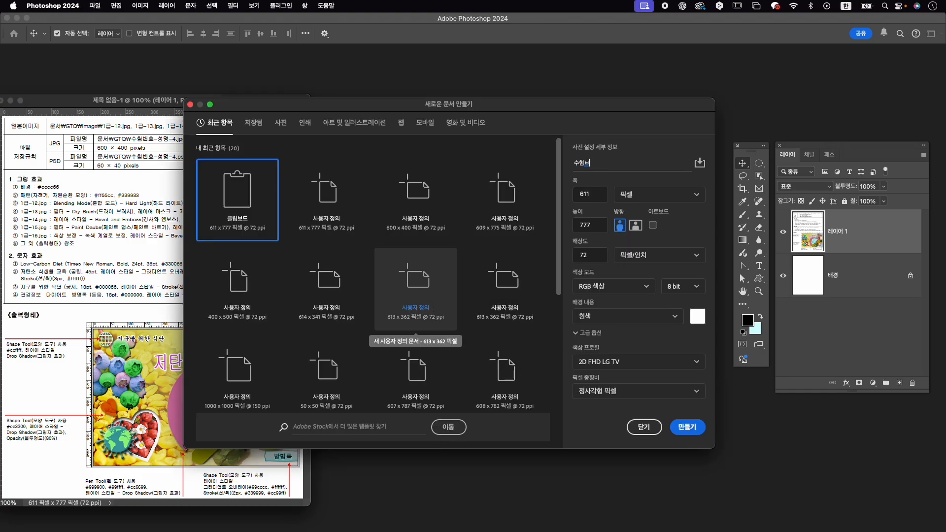
text(험번호-성명-4)
key(Tab)
key(Tab)
key(Tab)
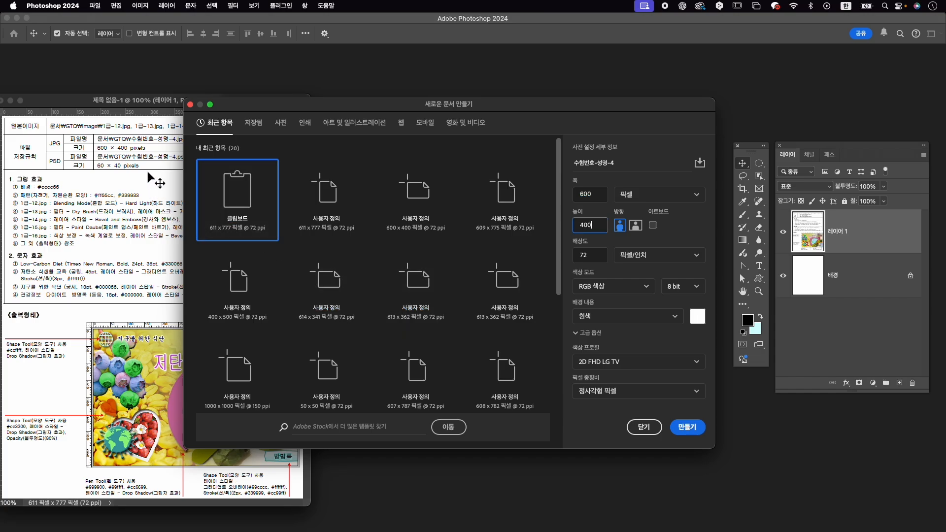
click(699, 427)
drag(193, 70, 521, 139)
drag(648, 354, 674, 385)
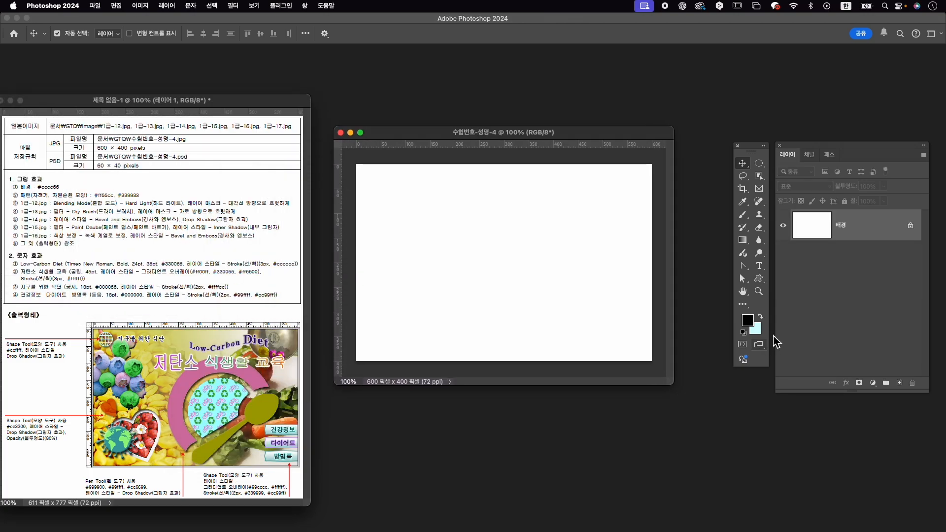
Set the background colour to #cccc66 and fill the new document's background layer with it.
click(755, 331)
text(cccc66)
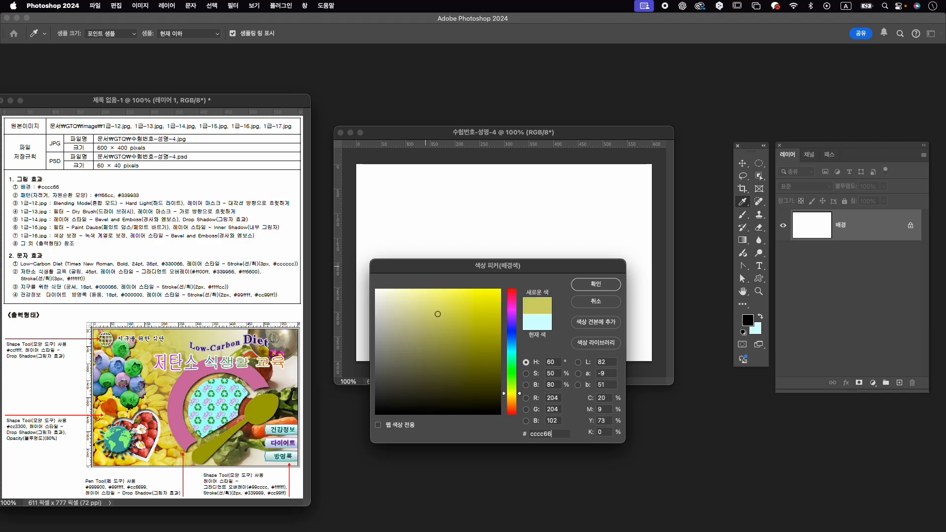
key(Return)
key(v)
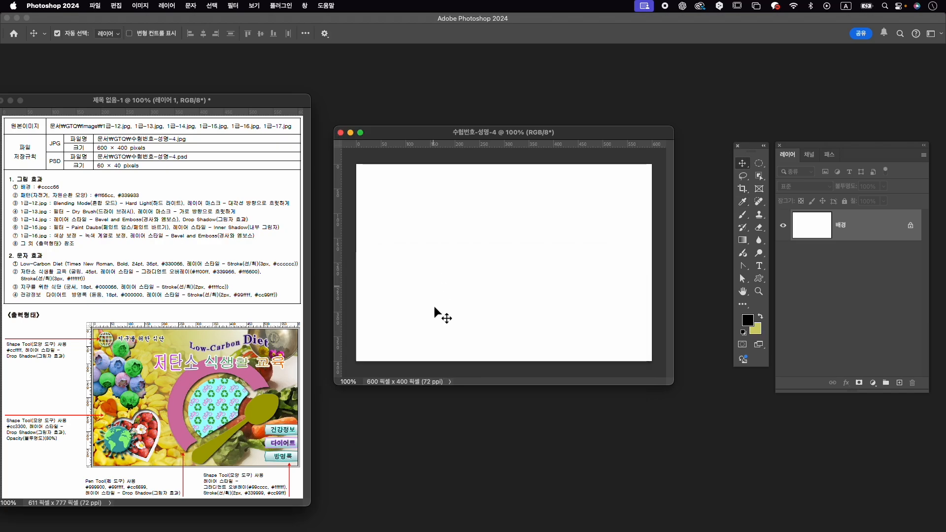
click(112, 6)
click(154, 161)
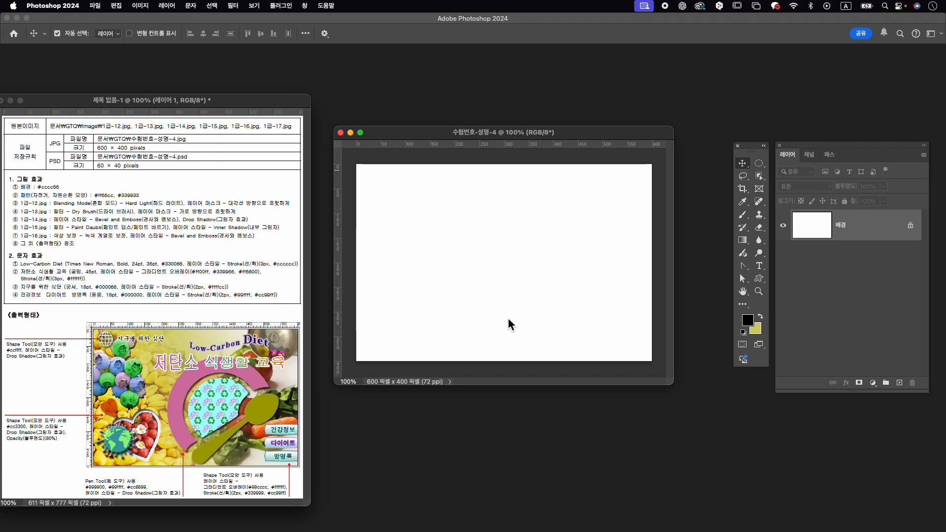
click(505, 206)
click(501, 212)
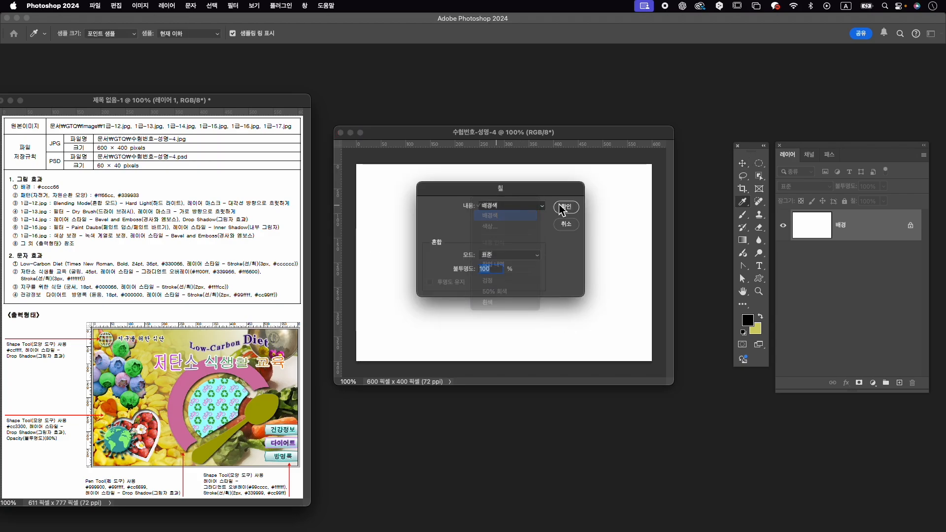
click(562, 207)
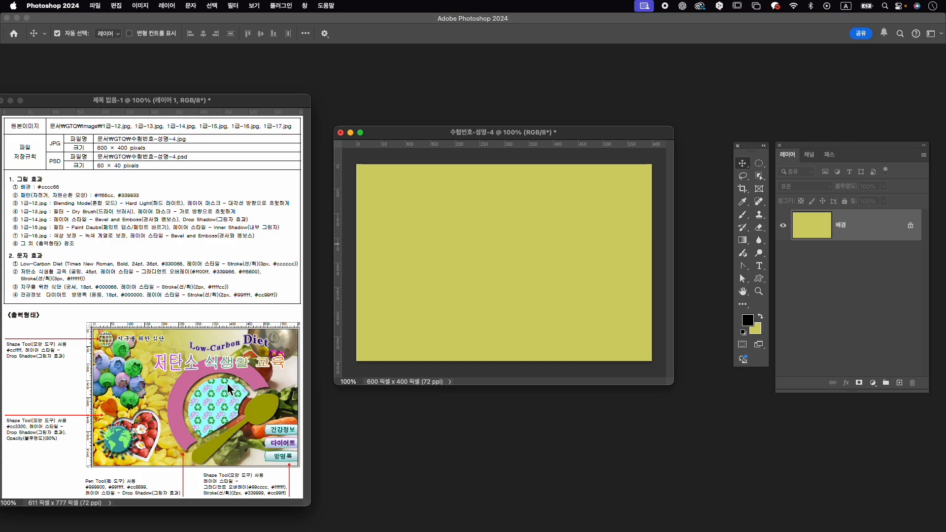
Create a 50 × 50 pixel document at 72 ppi with a transparent background.
key(super+n)
key(Tab)
key(Tab)
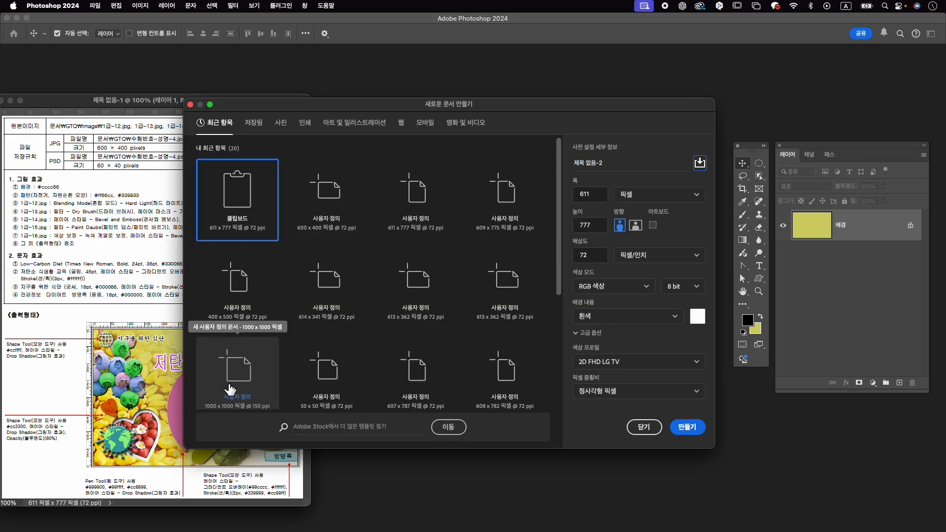
text(50)
key(Tab)
text(50)
click(619, 316)
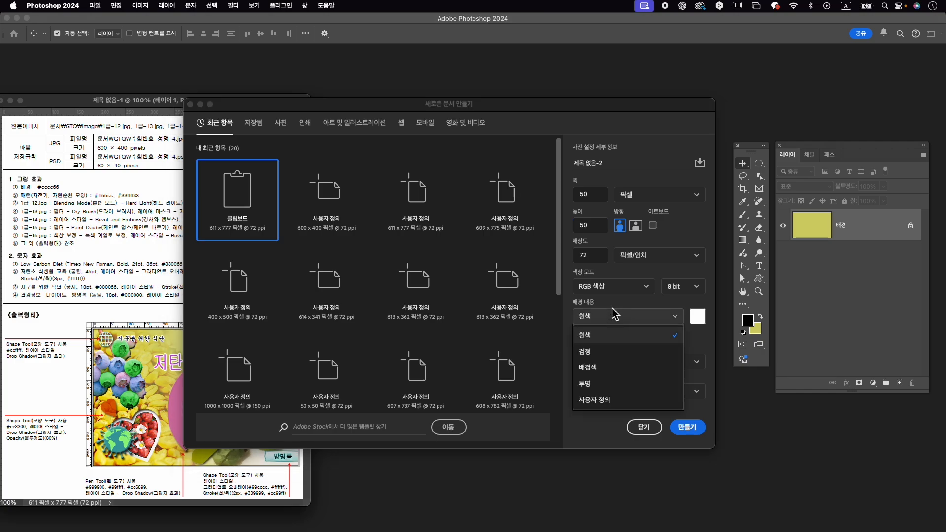
click(619, 385)
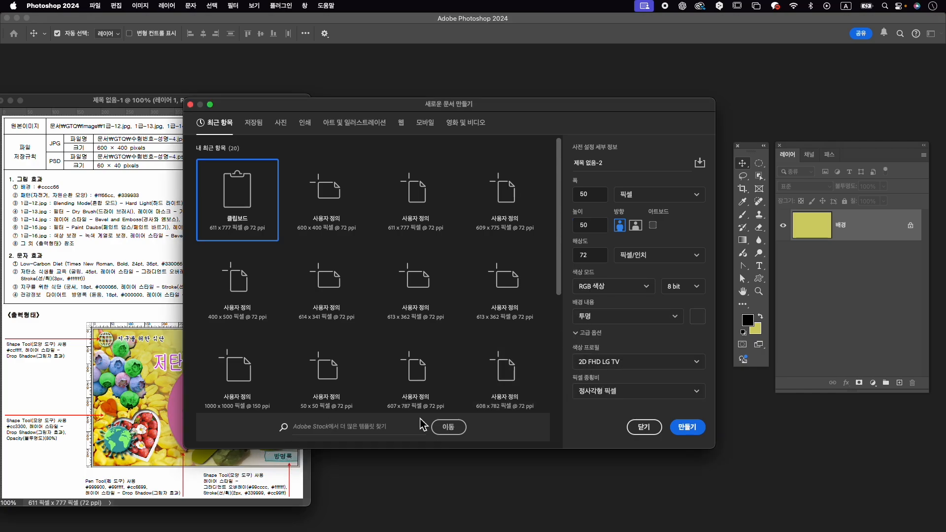
click(683, 428)
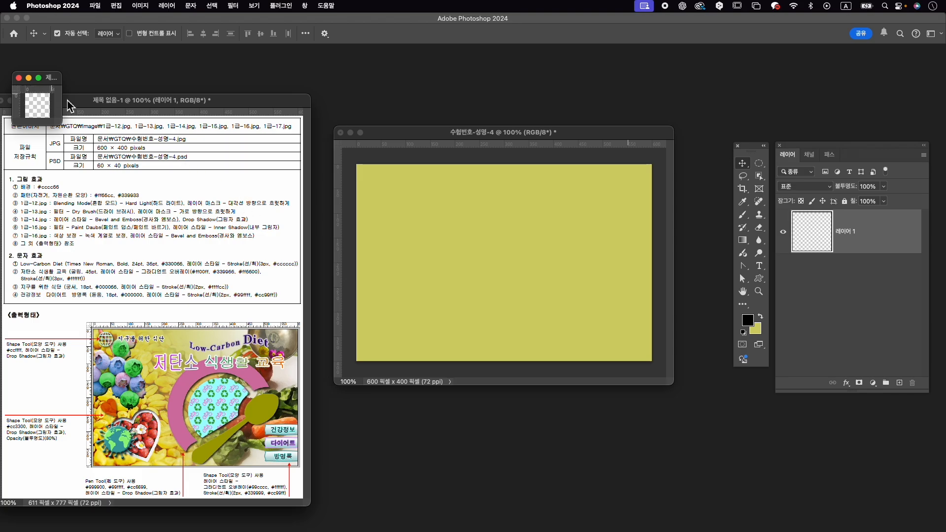
Move the small document's window over the workspace, enlarge it and fit the canvas to it.
drag(61, 87, 457, 178)
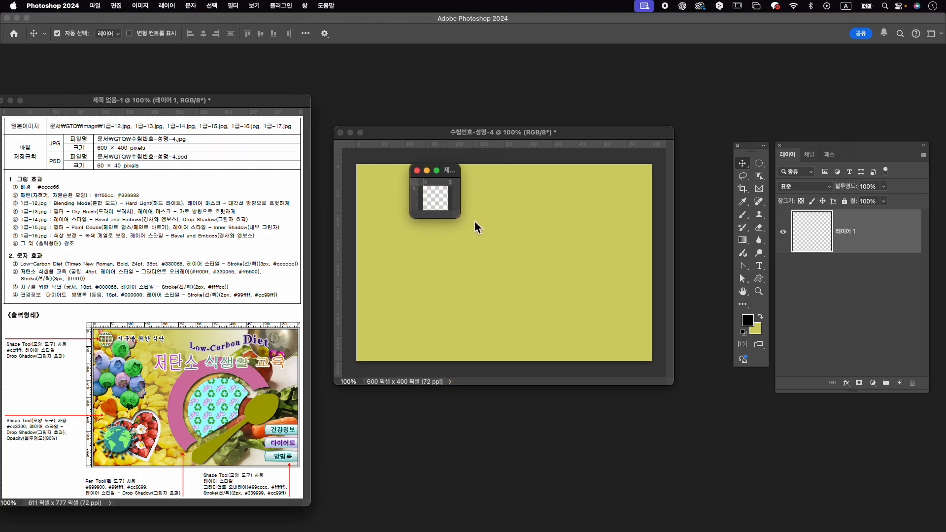
drag(457, 217, 633, 414)
key(super+0)
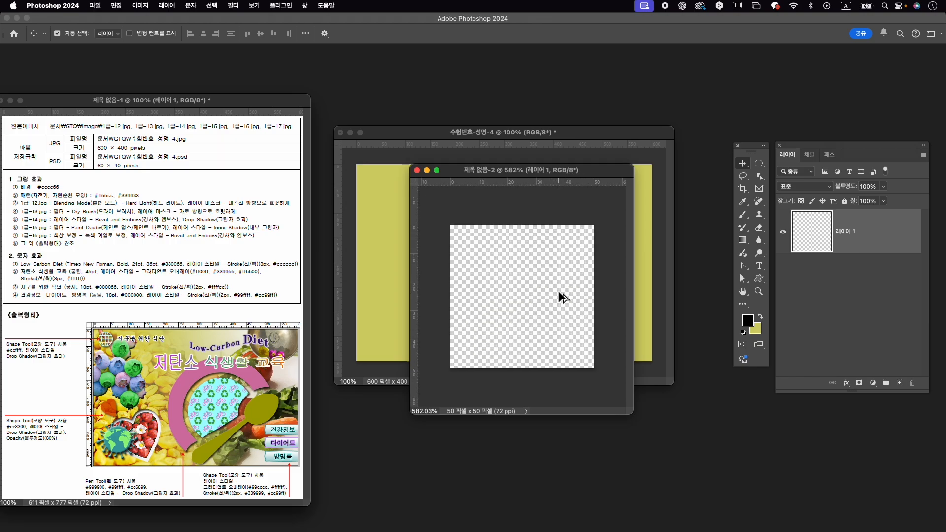
drag(632, 415, 646, 422)
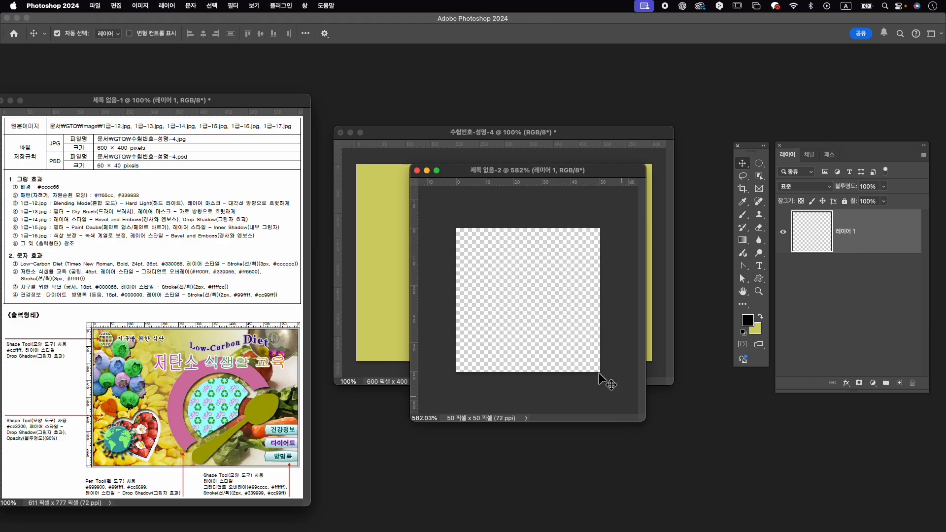
drag(509, 174, 411, 155)
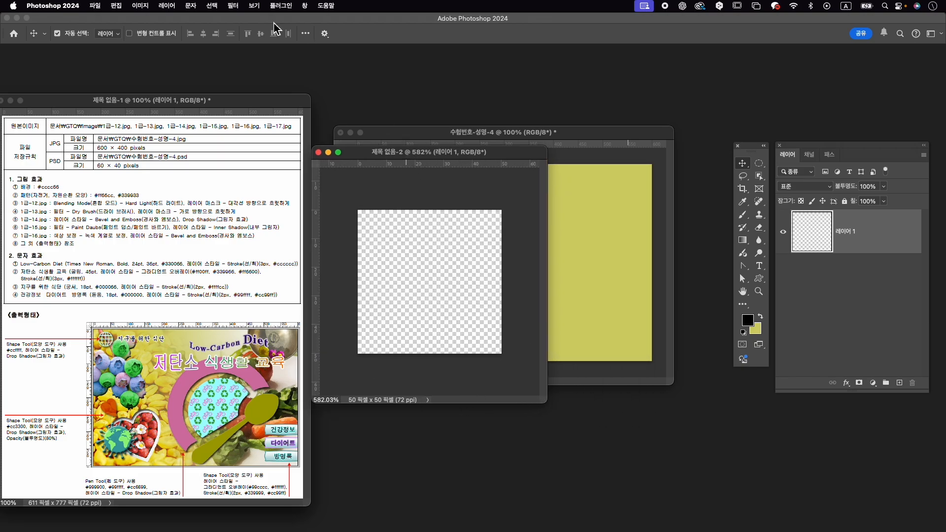
Search the shape library for 자전거 and choose the bicycle from the legacy default 기호 set.
click(304, 6)
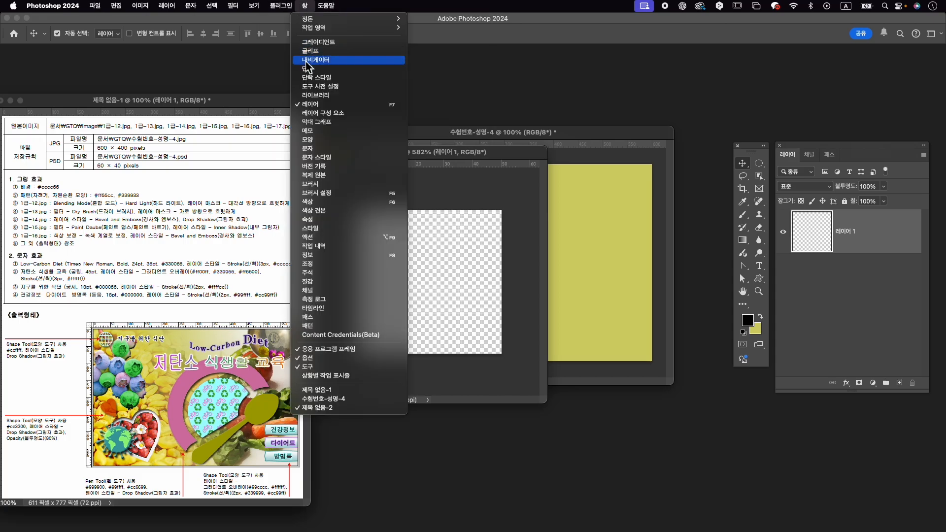
click(308, 140)
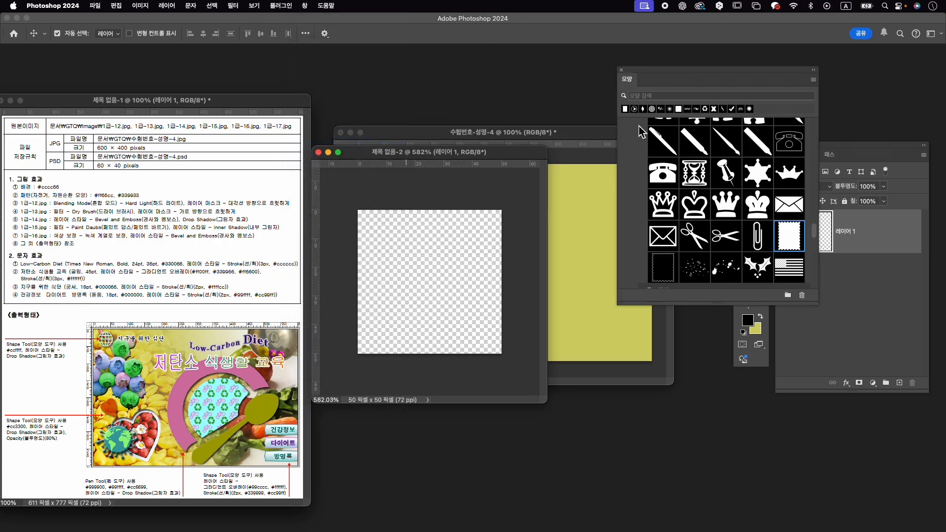
drag(473, 157, 511, 167)
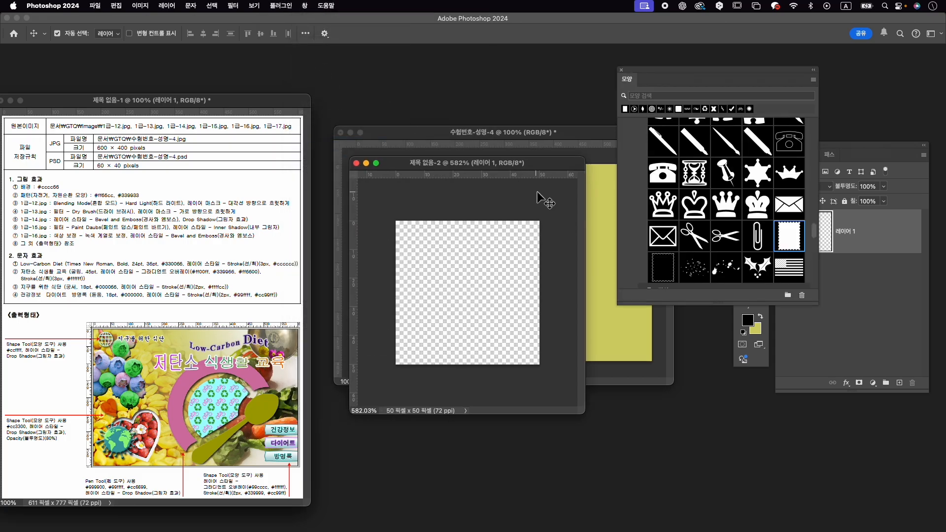
click(708, 95)
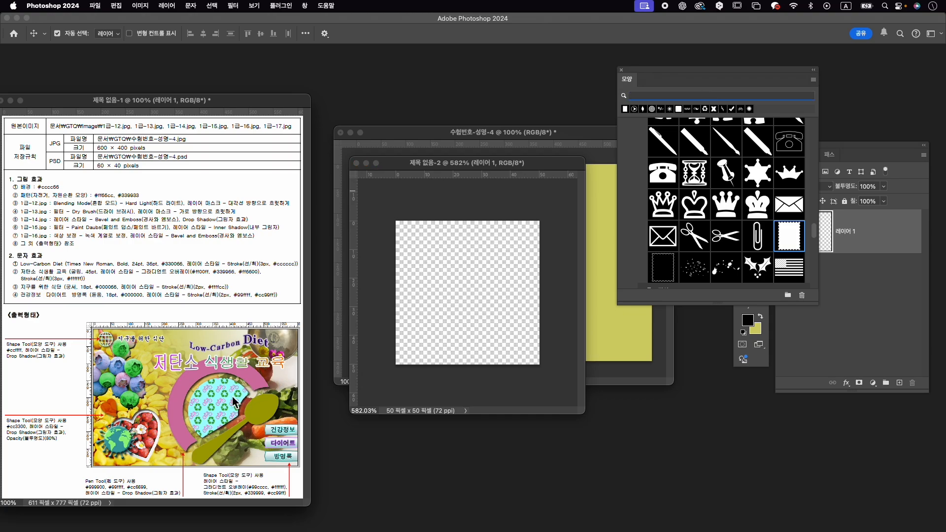
text(w)
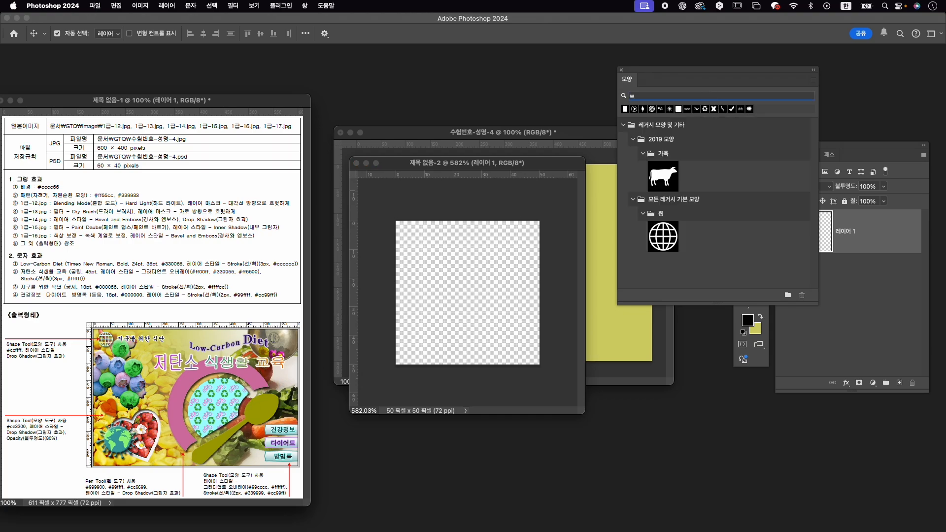
key(BackSpace)
text(ㅈ)
text(자전거)
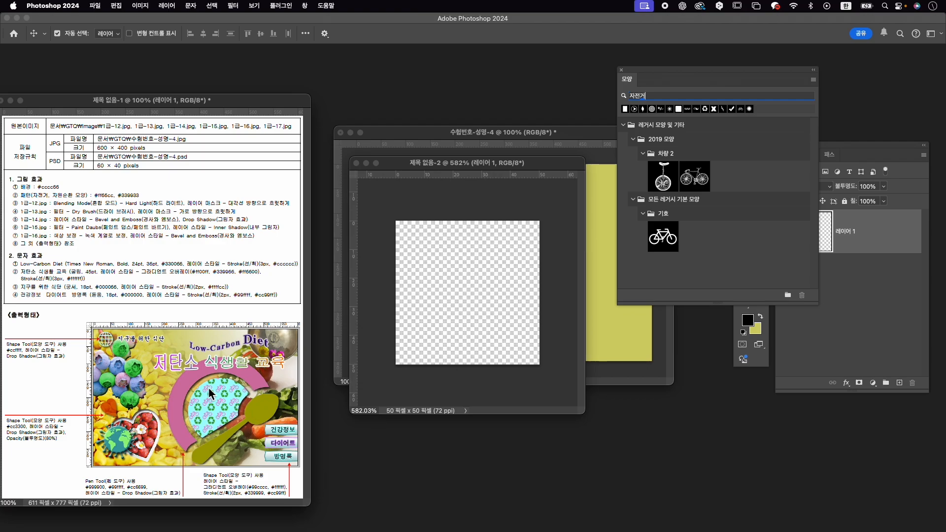
click(663, 236)
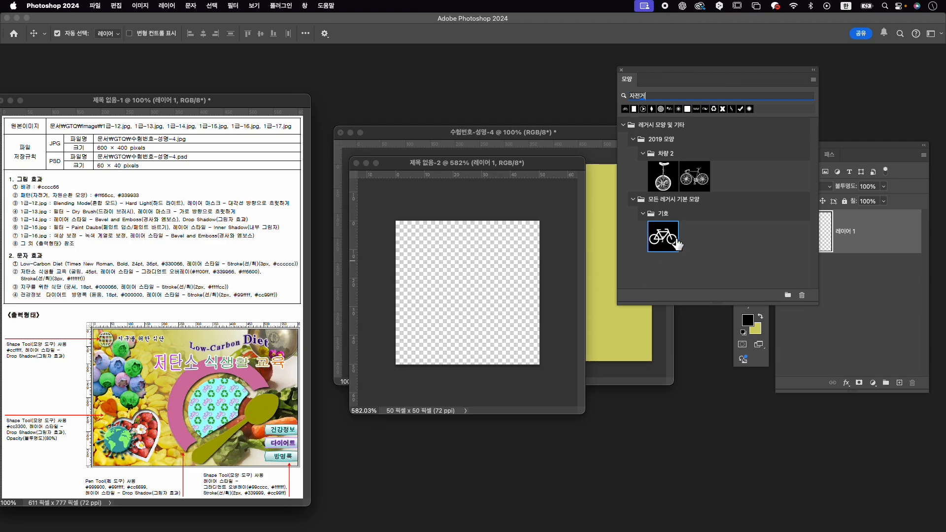
Draw the bicycle custom shape about 24 × 13 pixels in the upper-left part of the 50 × 50 canvas.
click(766, 312)
click(759, 279)
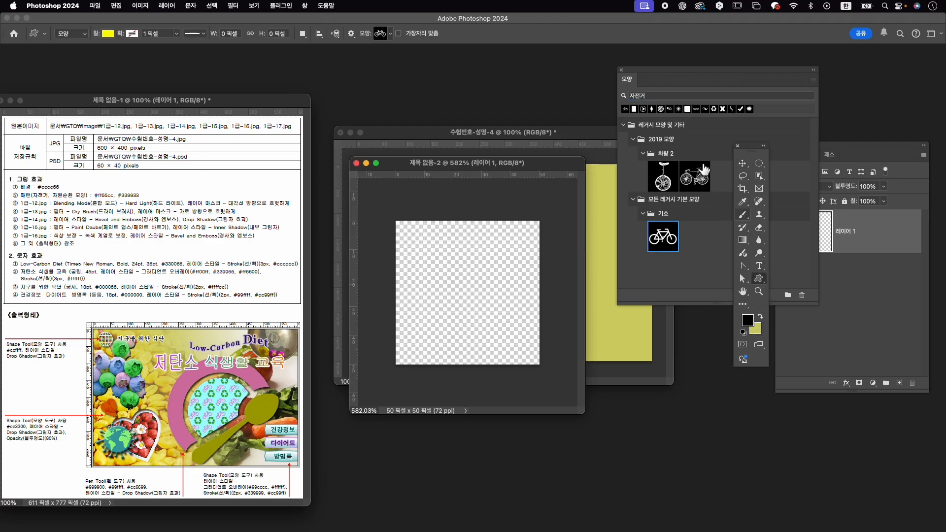
drag(718, 76, 695, 62)
key(Caps_Lock)
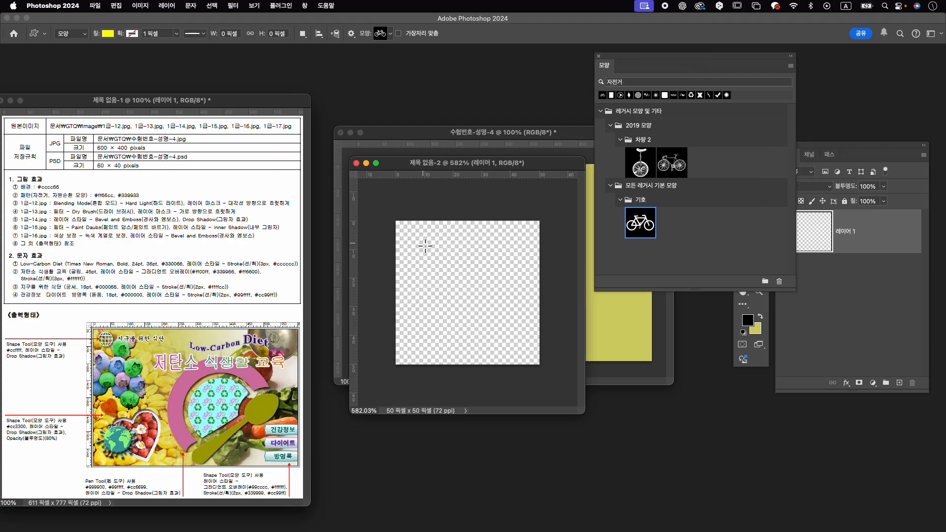
drag(416, 246, 488, 326)
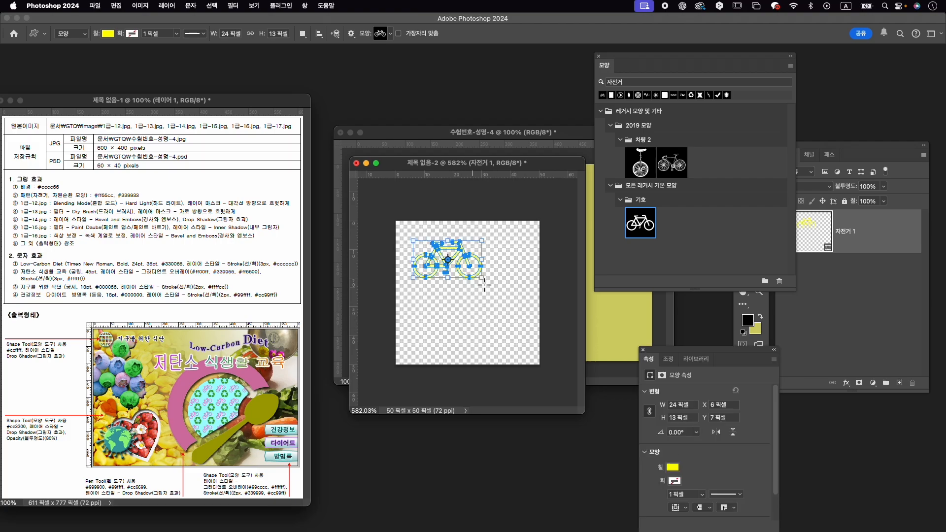
Set the bicycle shape's fill colour to #ff66cc.
click(673, 467)
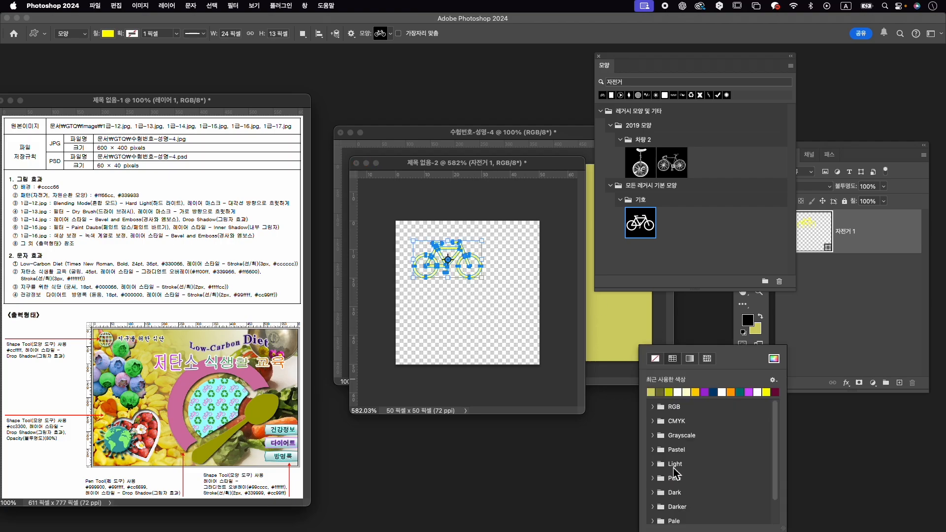
click(773, 359)
text(ff)
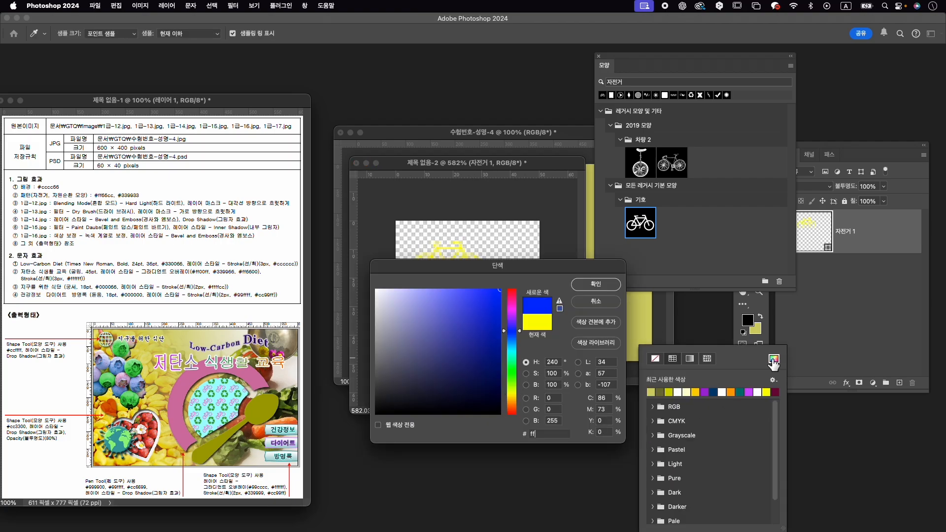
text(66c)
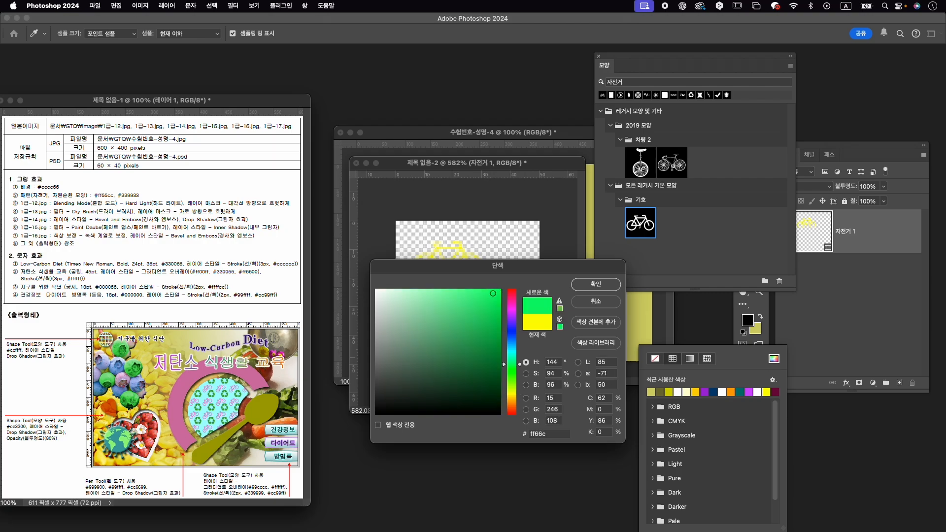
text(c)
key(Return)
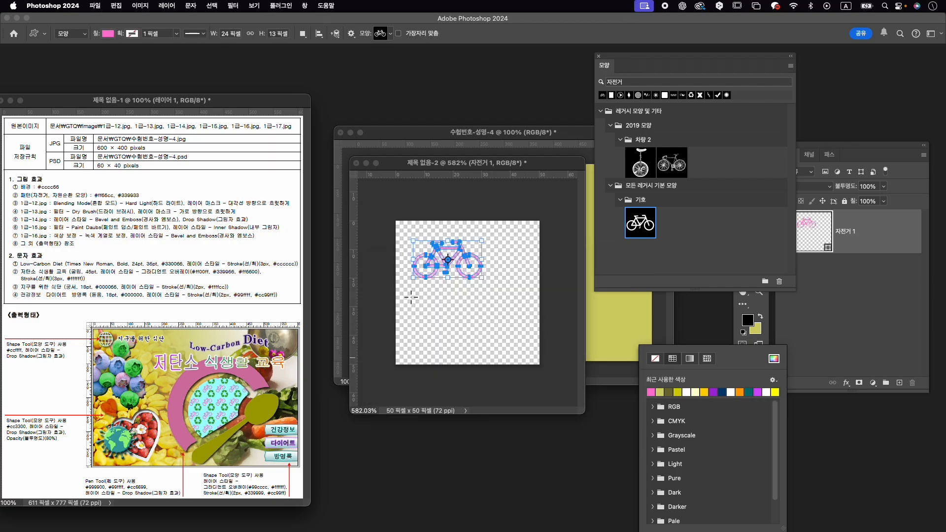
Search the shape library for 순환 and choose the recycling symbol from the 2019 shapes.
click(660, 85)
key(BackSpace)
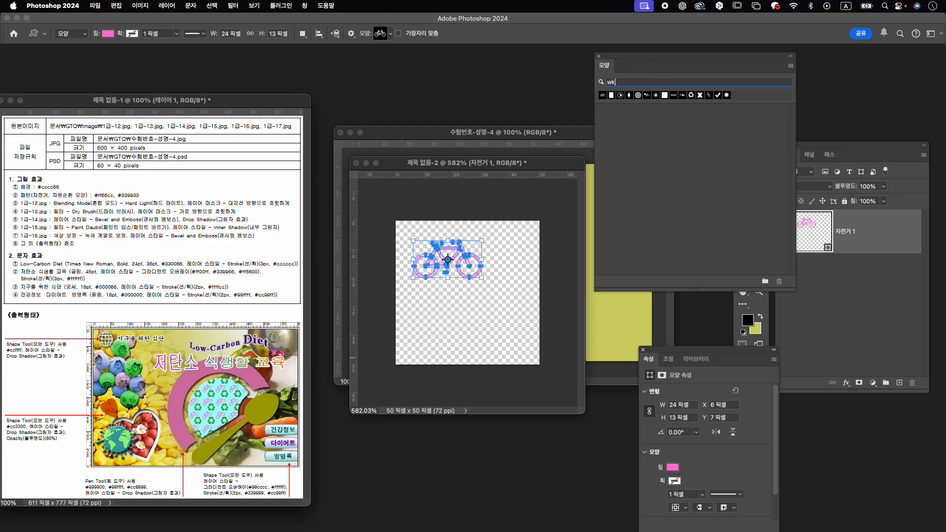
text(ㅈㅏ원순)
key(BackSpace)
key(BackSpace)
key(BackSpace)
key(BackSpace)
text(순화)
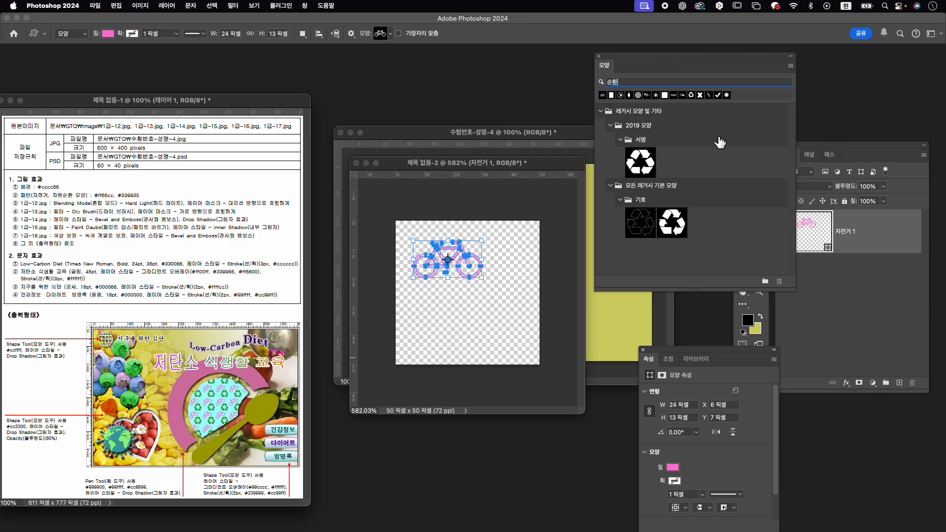
click(644, 162)
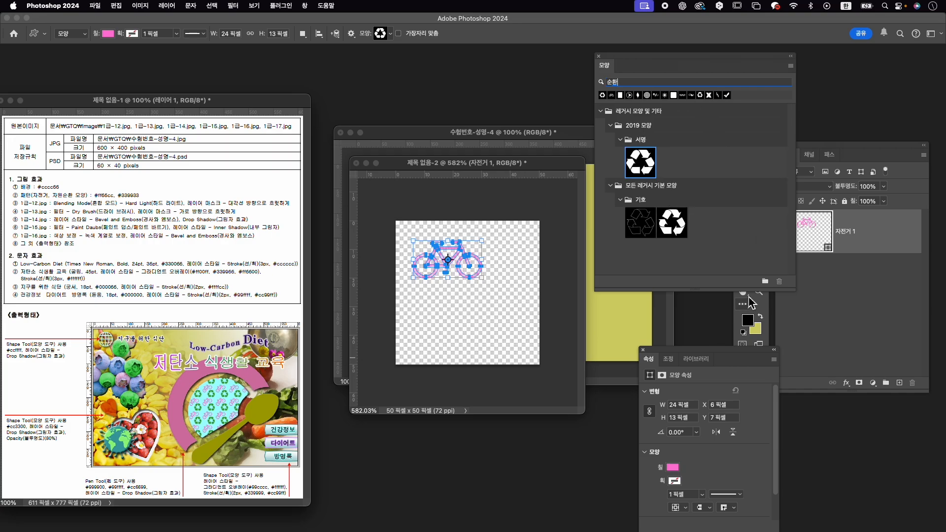
Draw the recycling symbol about 22 × 20 pixels in the canvas's lower-right area and fill it with #339933.
click(773, 308)
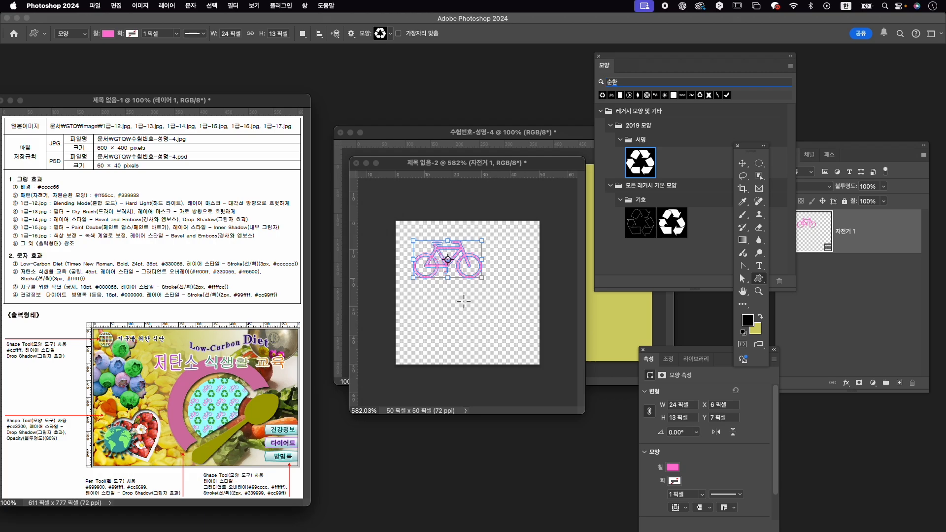
drag(499, 346, 519, 372)
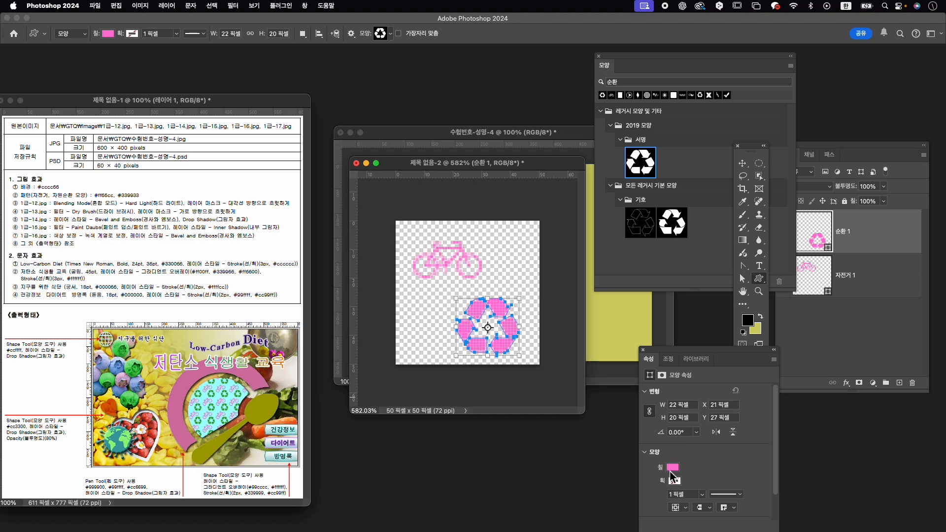
click(672, 467)
click(773, 358)
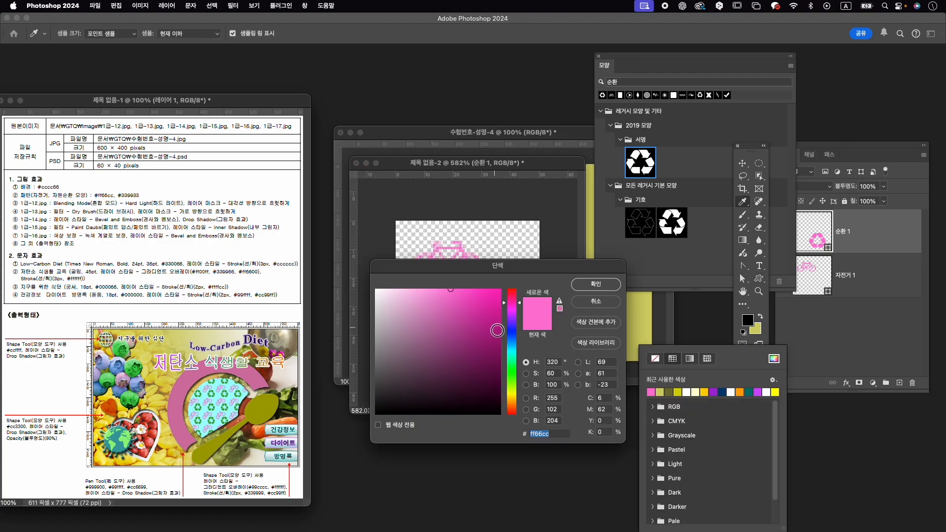
text(339933)
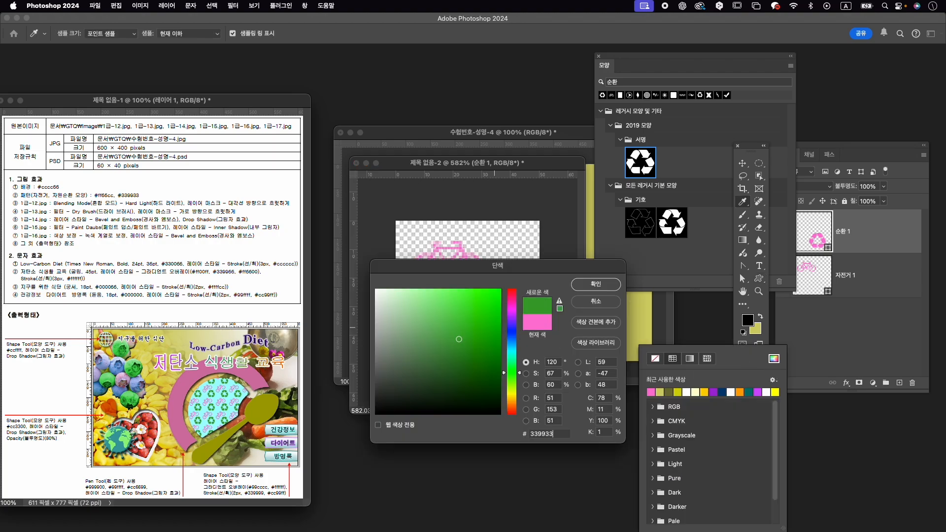
key(Return)
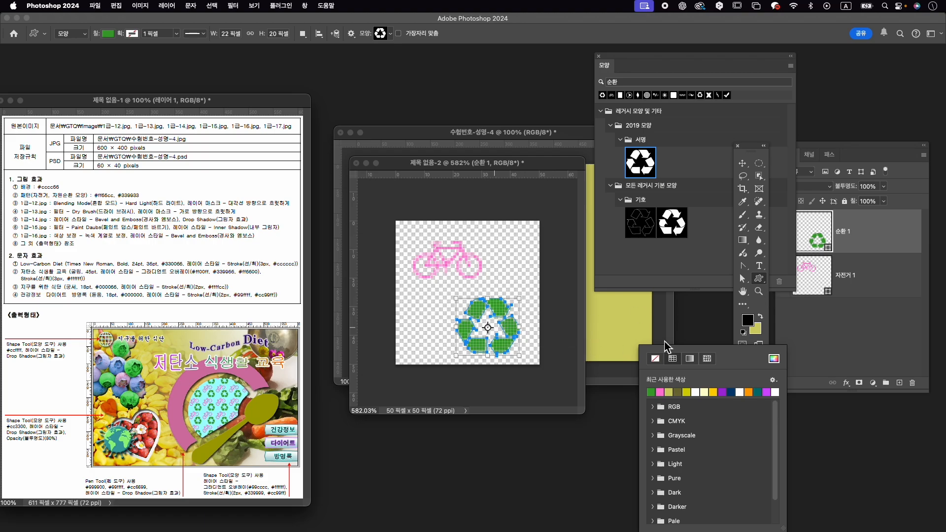
Shift the recycling symbol up about 4 pixels and slightly left with Free Transform.
click(496, 337)
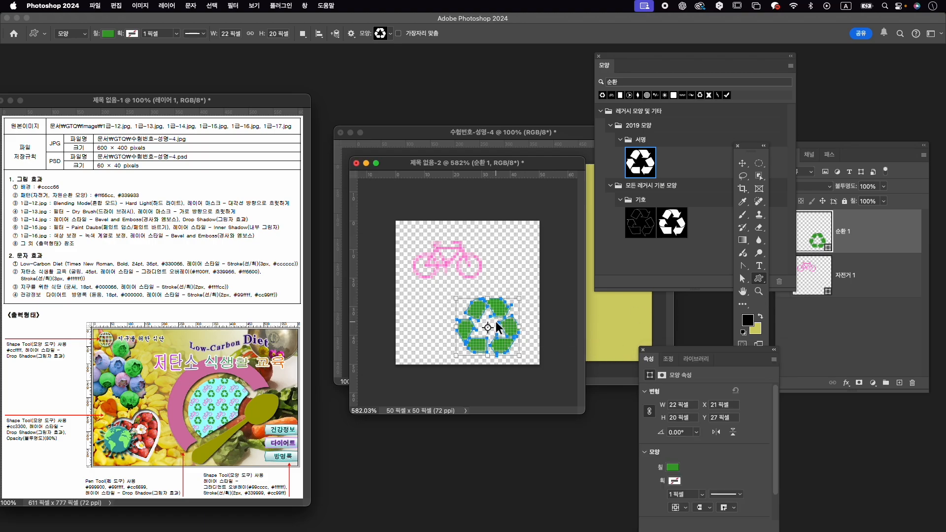
key(ctrl+t)
drag(496, 321, 504, 303)
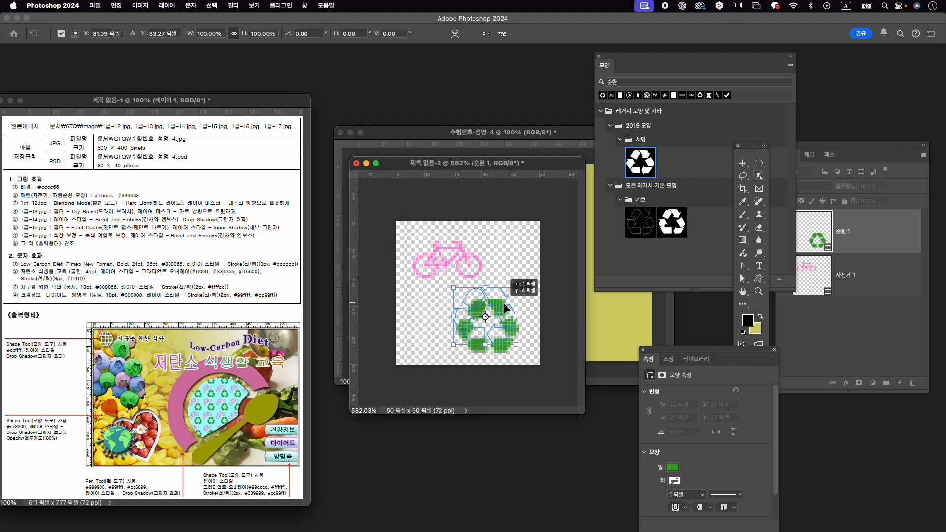
key(Return)
Rotate the bicycle shape about 36° counterclockwise with Free Transform and shift it slightly down toward the recycling symbol.
click(863, 281)
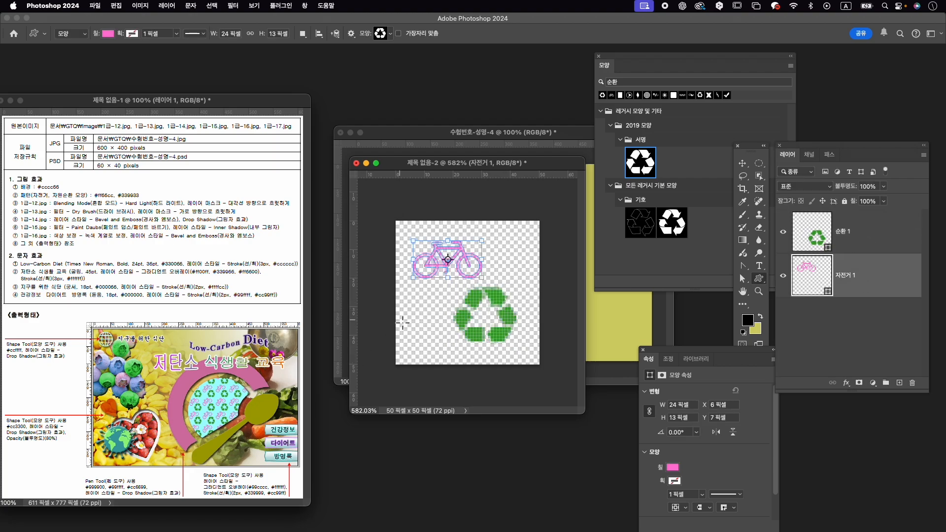
key(ctrl+t)
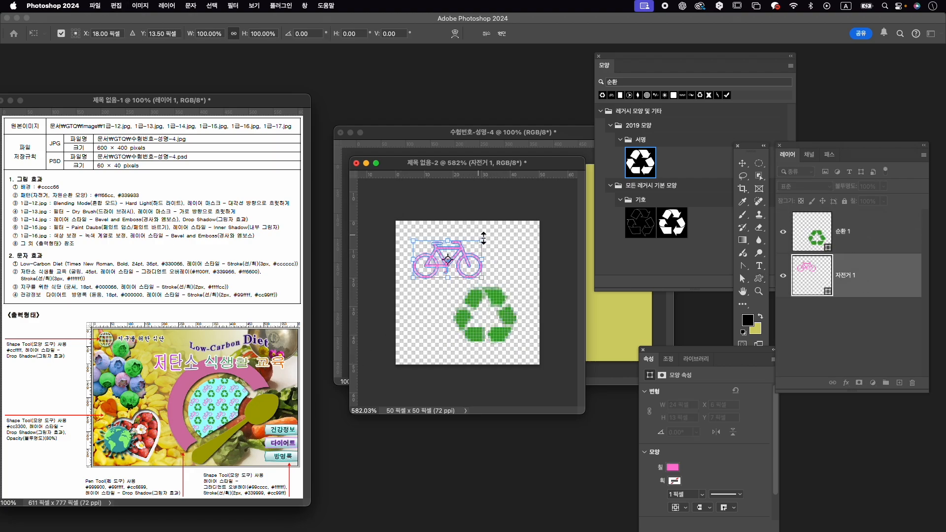
drag(487, 233, 467, 215)
drag(465, 258, 467, 268)
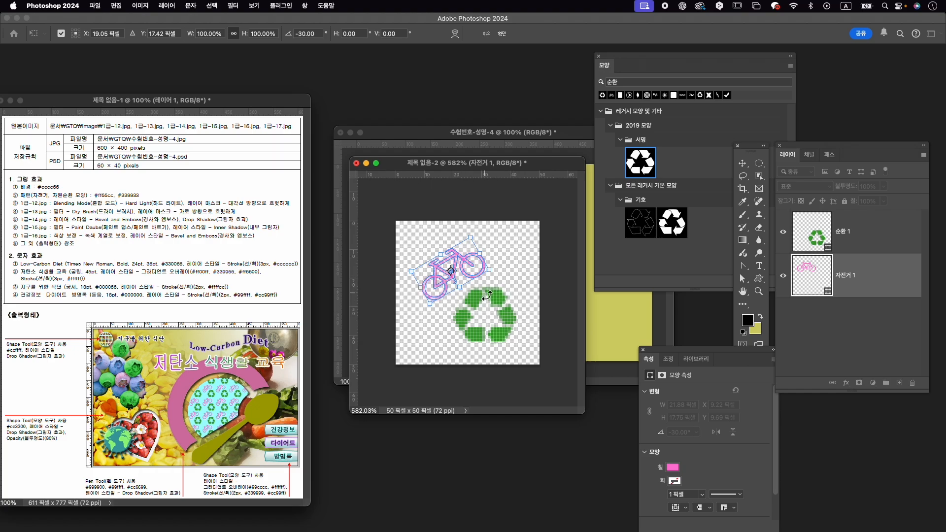
drag(509, 269, 507, 254)
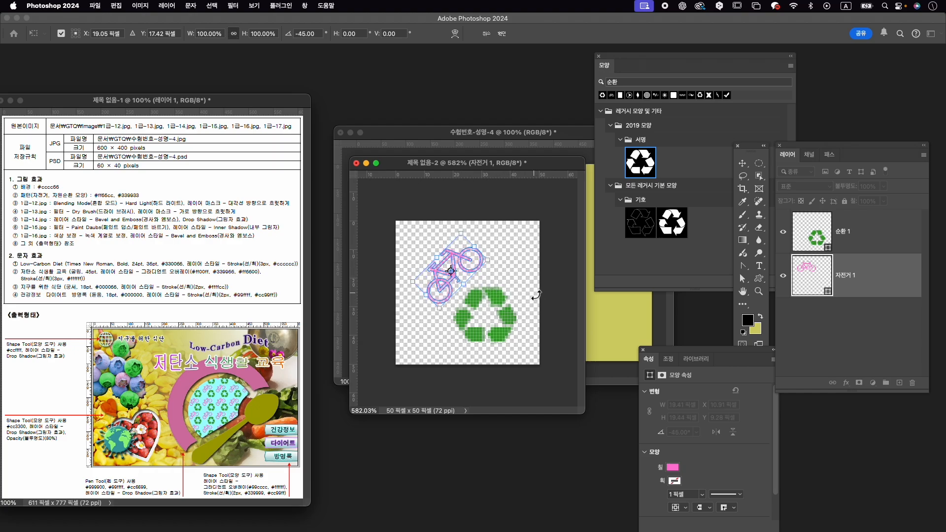
drag(519, 266, 521, 274)
key(Return)
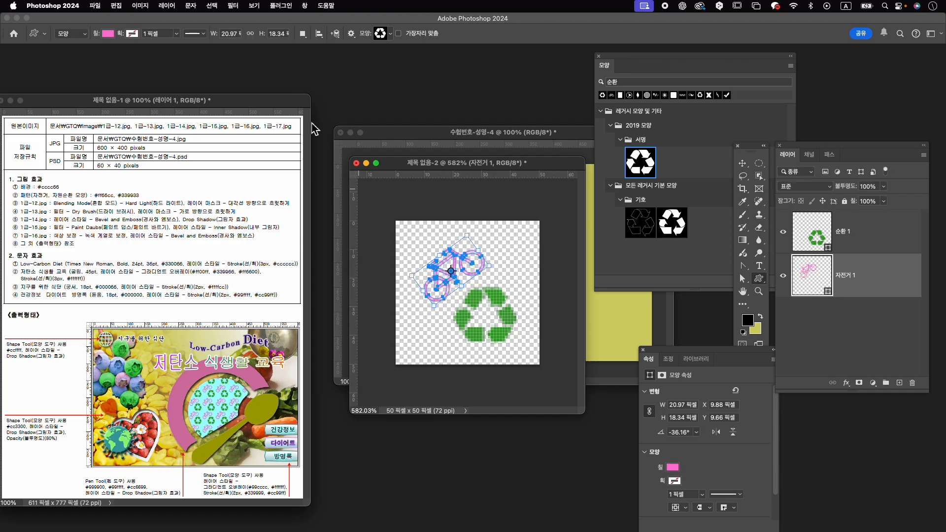
Define the bicycle and recycling symbol tile as a new pattern with a custom name.
click(116, 5)
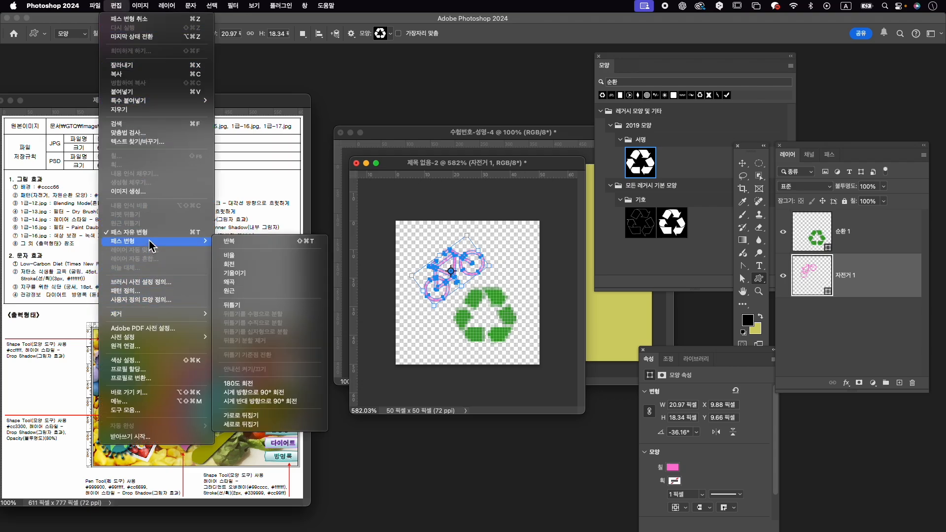
click(143, 291)
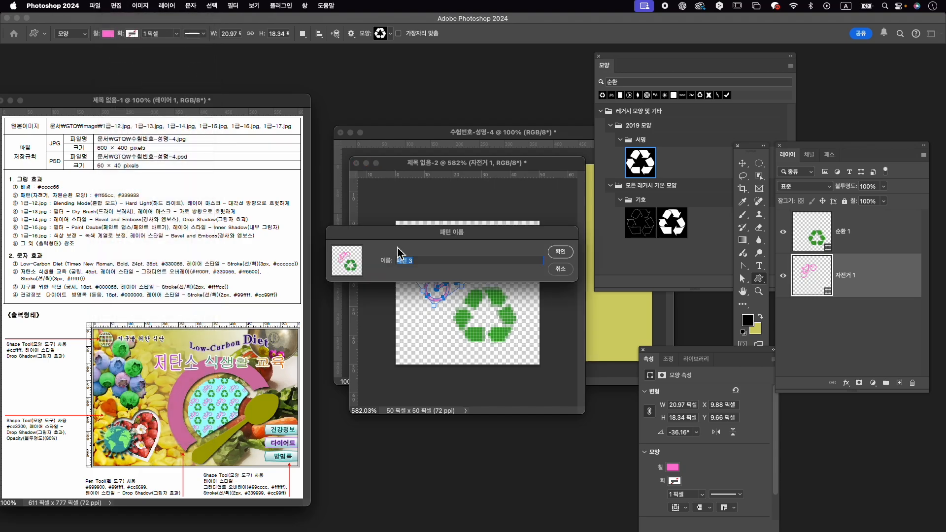
text(잦)
key(Return)
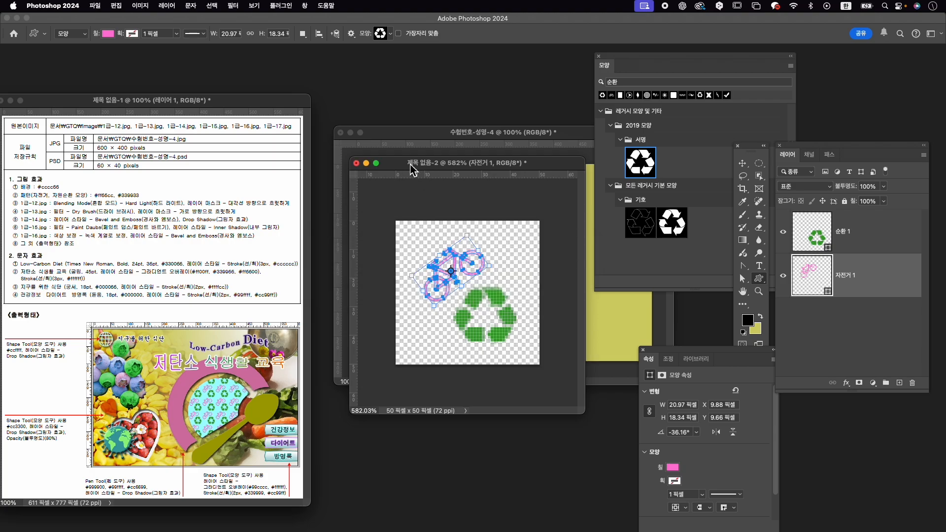
Move the pattern tile's window below the composition, make 수험번호-성명-4 the active document, and close the shape library.
drag(412, 170, 403, 439)
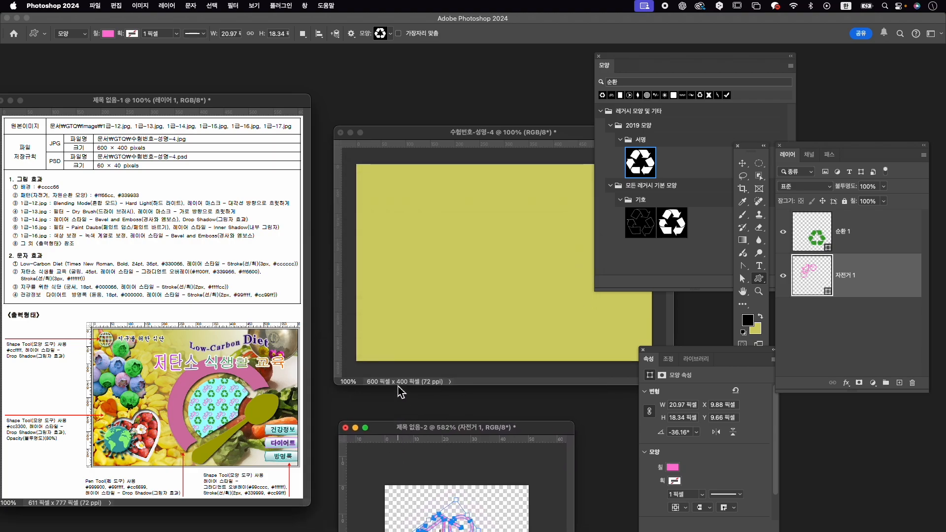
click(473, 138)
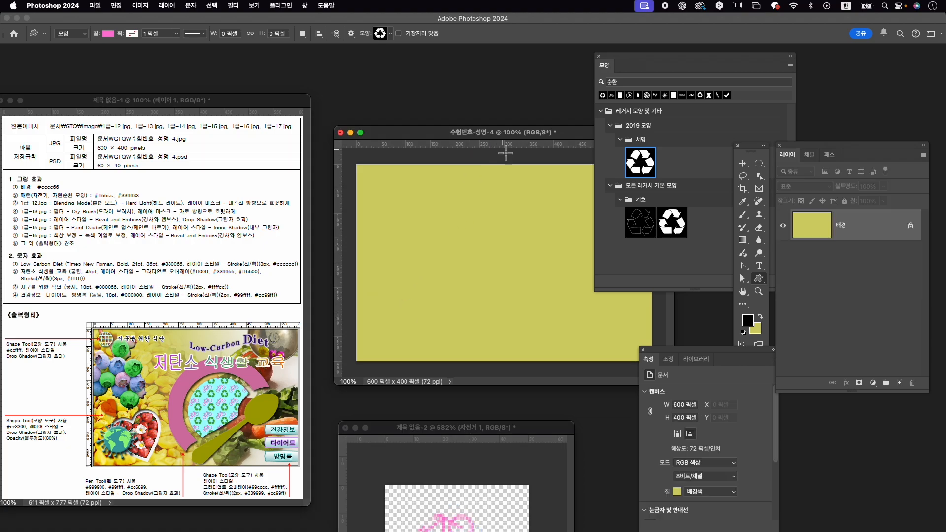
click(599, 57)
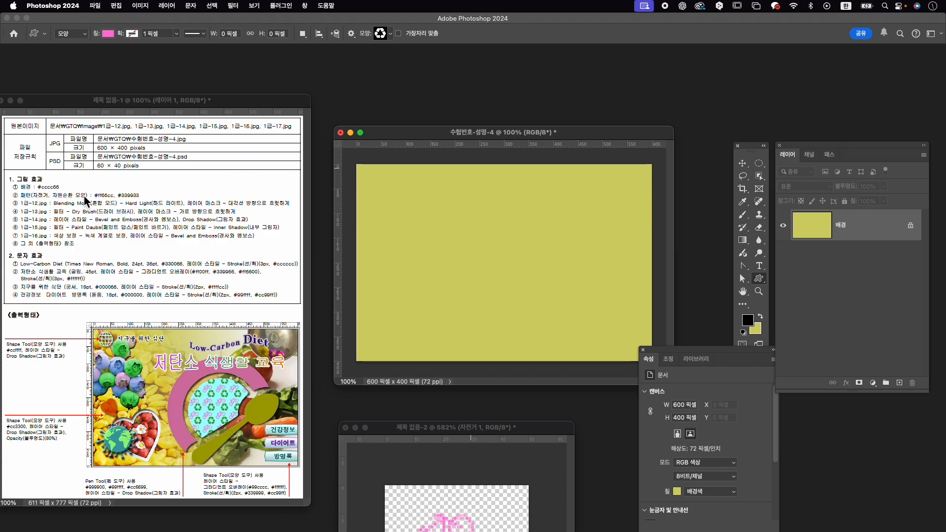
Open 1급-12.jpg from the Image folder, copy the grain photo into the 수험번호-성명-4 composition, and close the source file.
key(super+o)
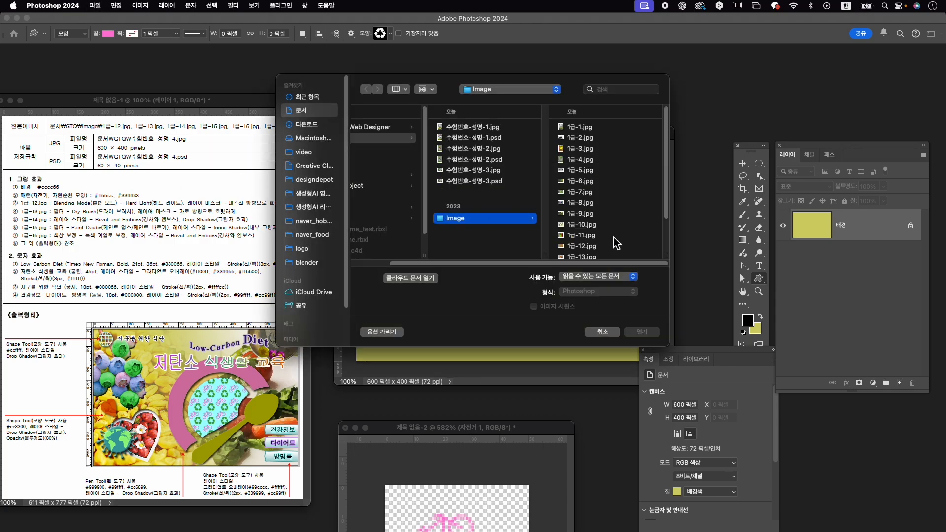
click(603, 246)
click(641, 332)
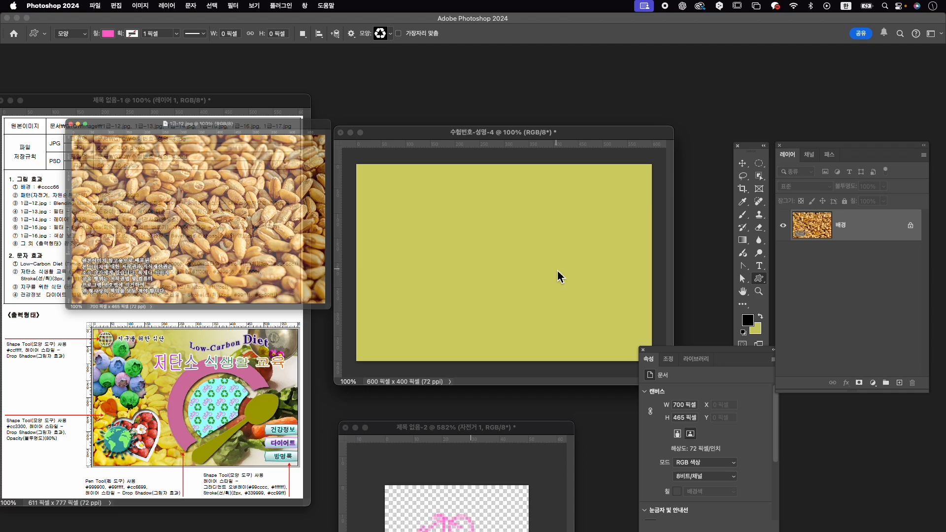
drag(252, 94, 472, 87)
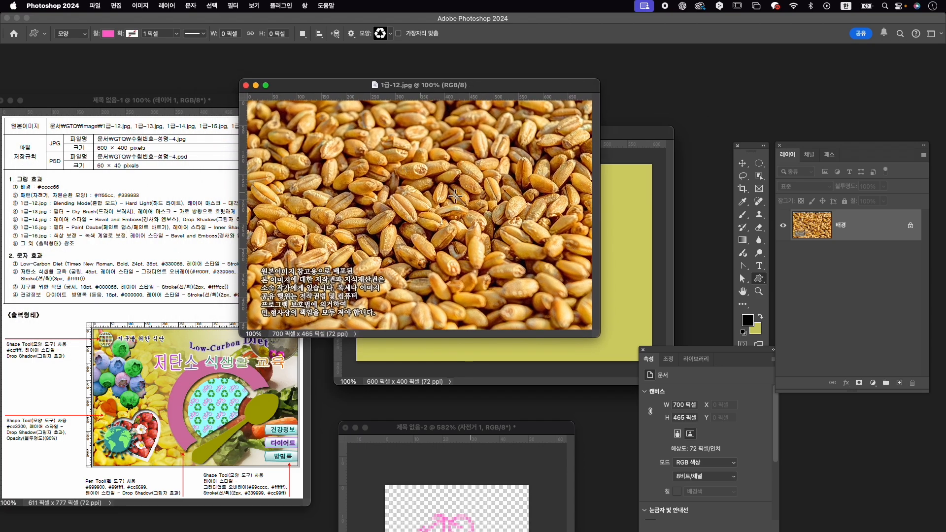
key(v)
drag(617, 227, 611, 227)
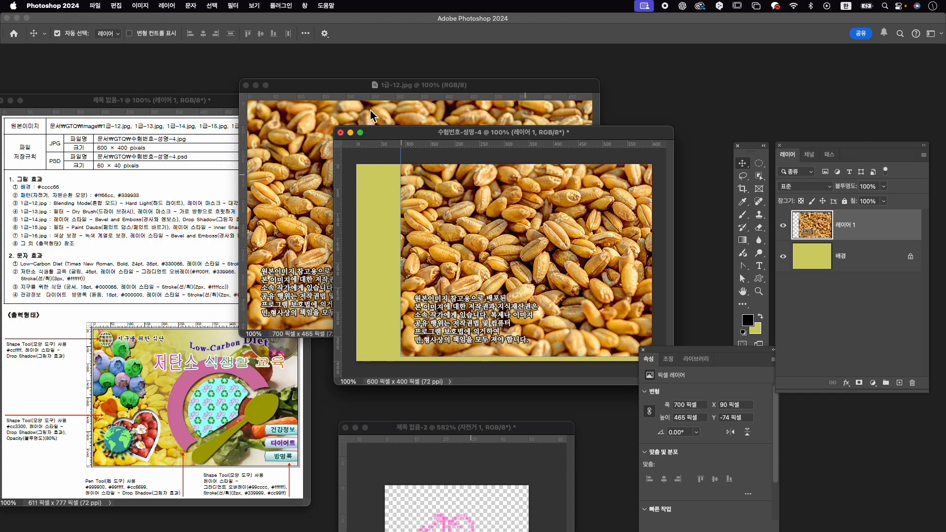
click(245, 85)
Scale the grain photo proportionally to 87.85% and position it so it covers the whole canvas.
key(super+t)
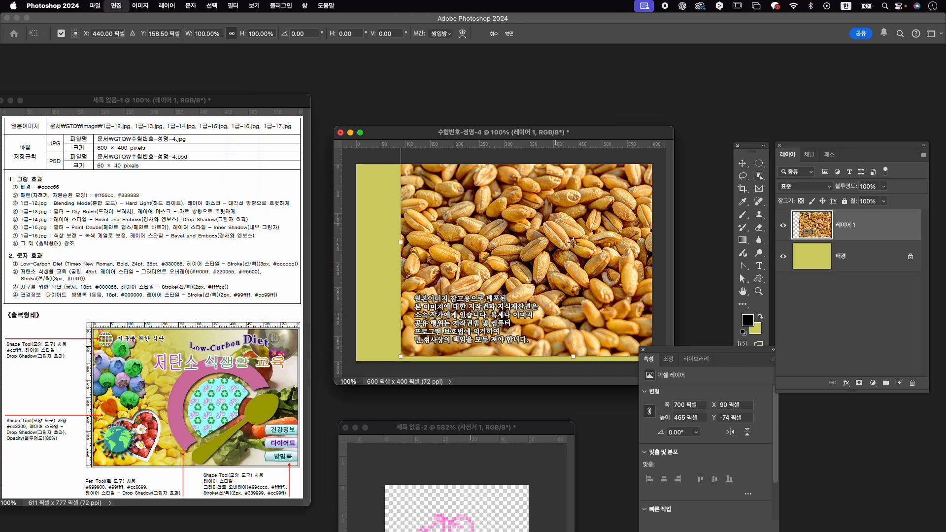
drag(555, 222, 481, 249)
drag(534, 213, 526, 231)
drag(495, 171, 495, 187)
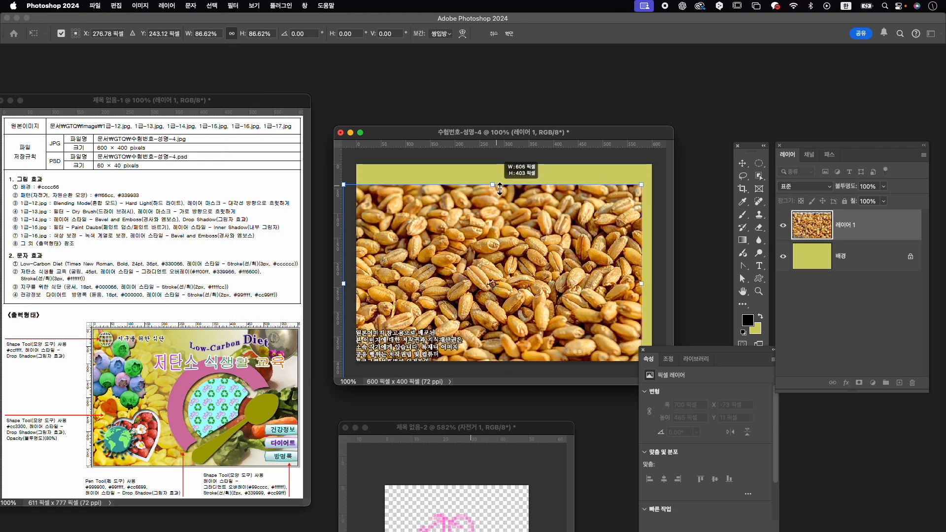
drag(509, 218, 521, 198)
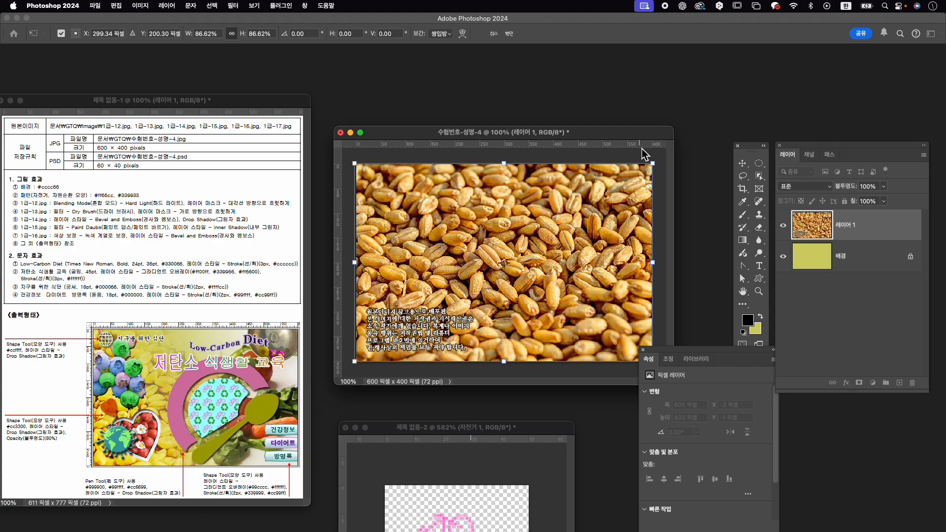
drag(653, 163, 655, 161)
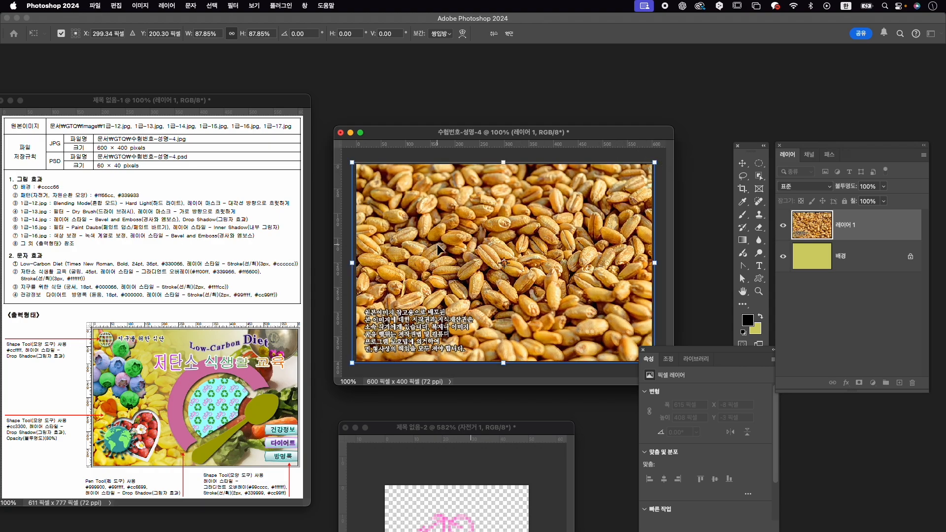
key(Return)
Rename the grain photo's layer as 1-12.
double_click(842, 225)
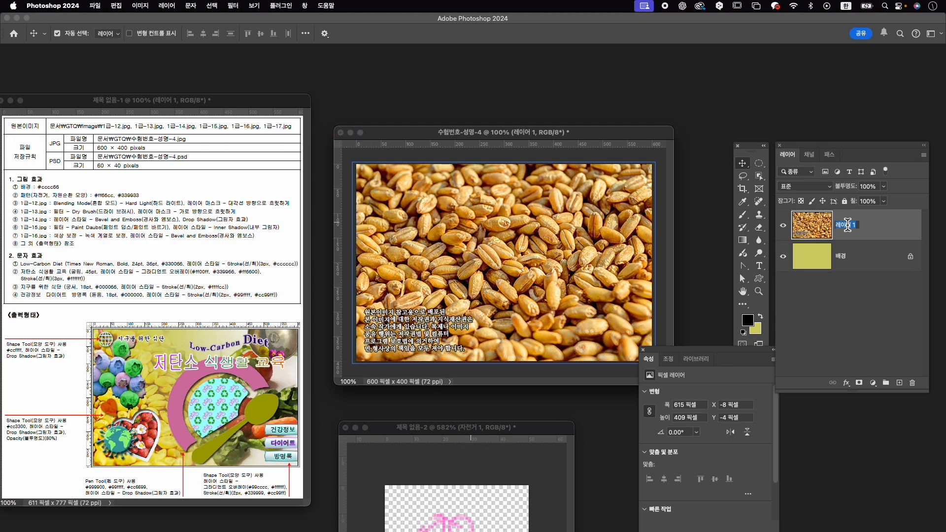
text(1-12)
key(Return)
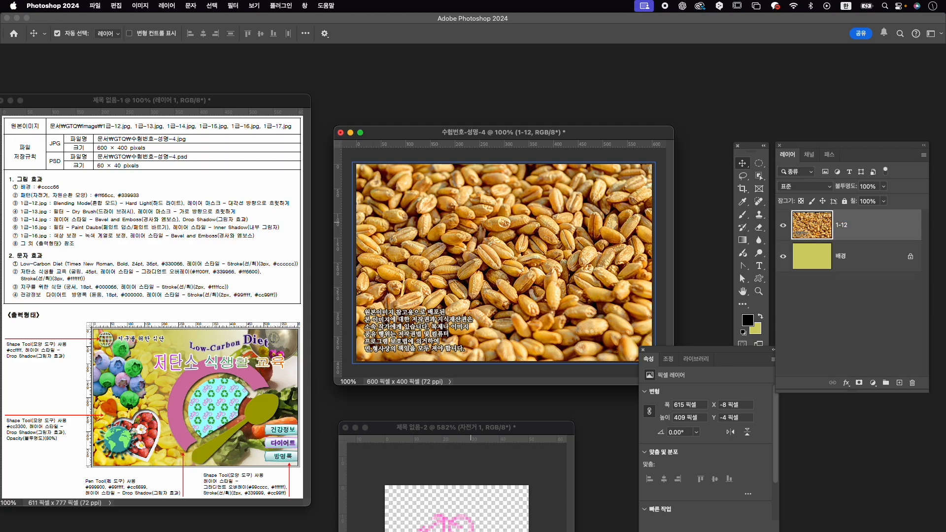
Save the composition as 수험번호-성명-4.psd in Photoshop format in the GTQ folder.
click(95, 5)
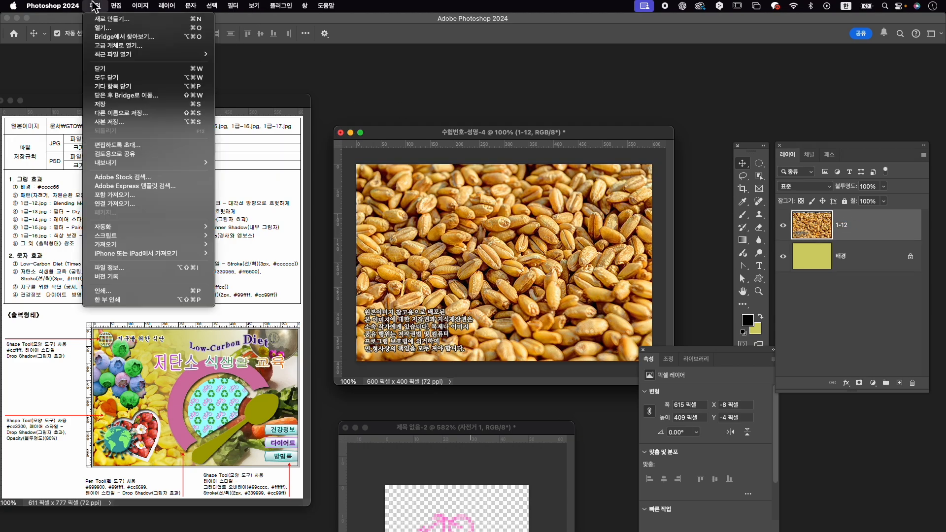
click(126, 115)
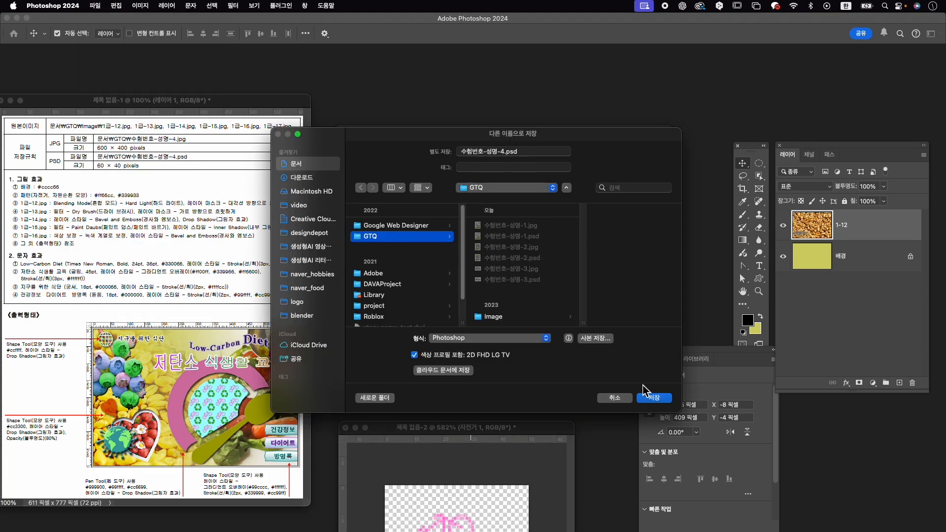
click(668, 400)
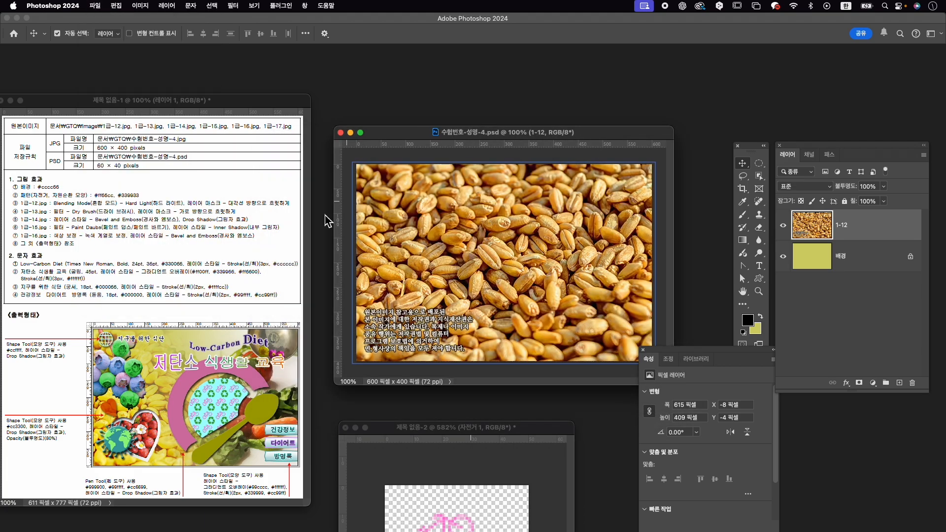
Set the 1-12 layer's blending mode to Hard Light and add a layer mask that fades it out diagonally toward the canvas's upper right.
click(822, 187)
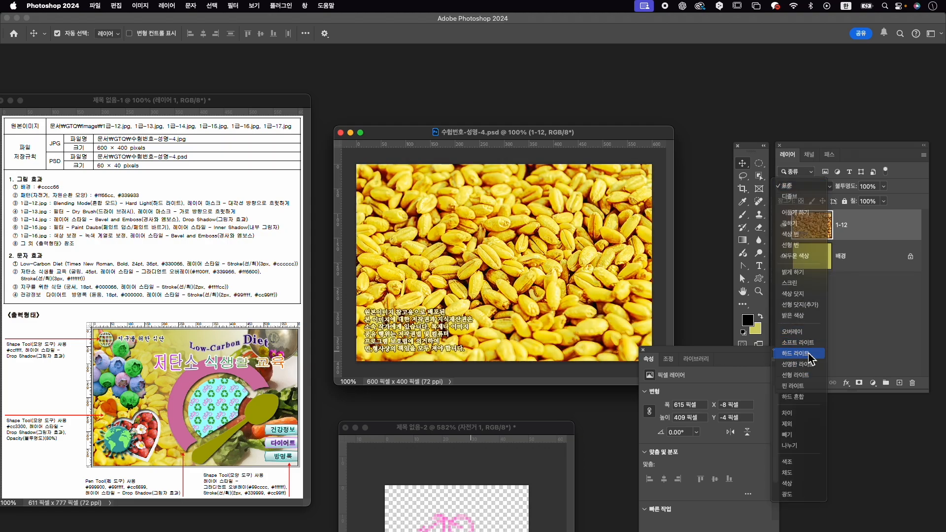
click(807, 353)
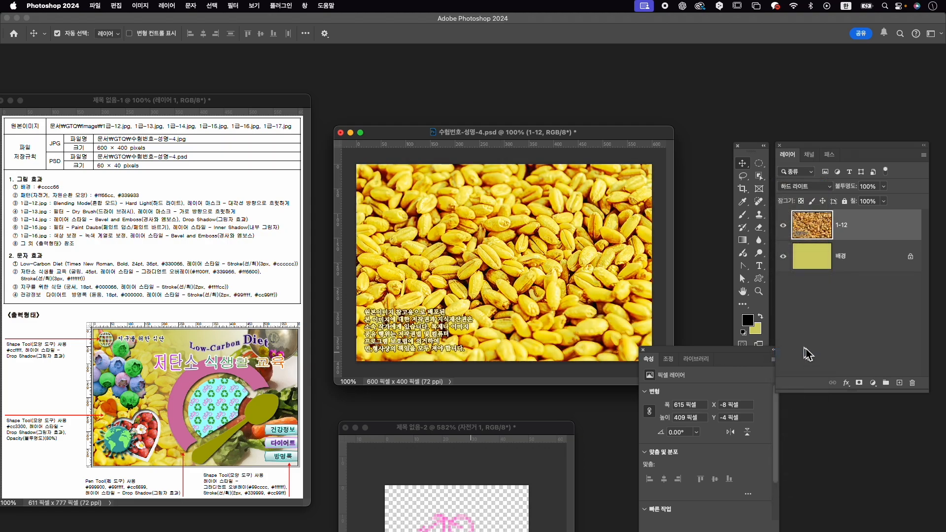
click(859, 383)
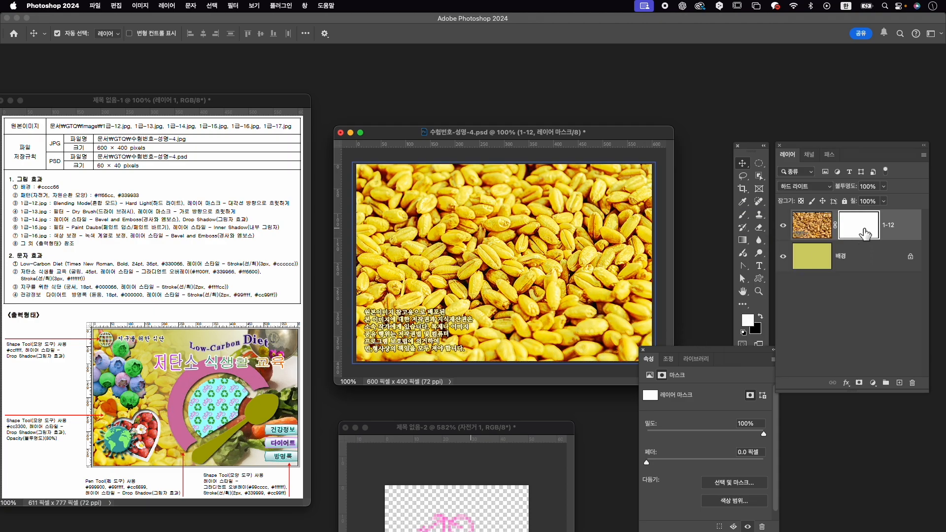
key(g)
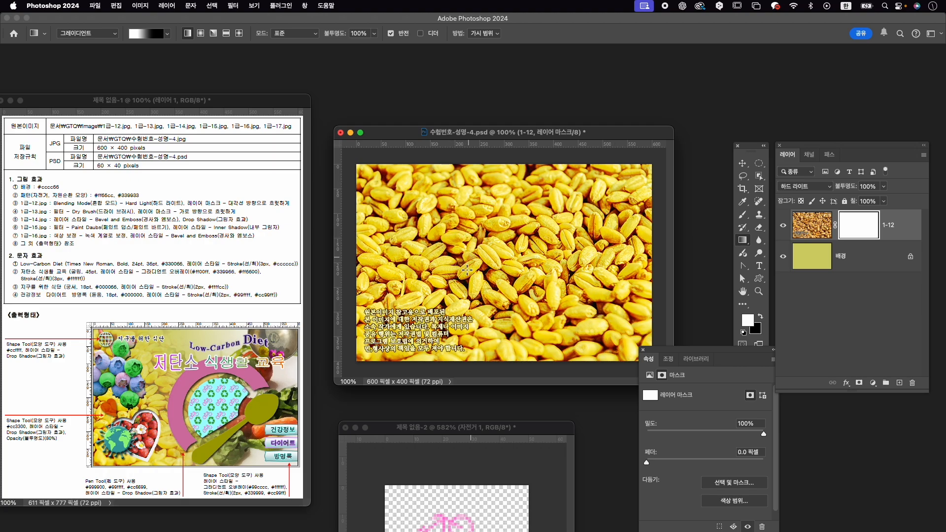
drag(450, 297, 566, 216)
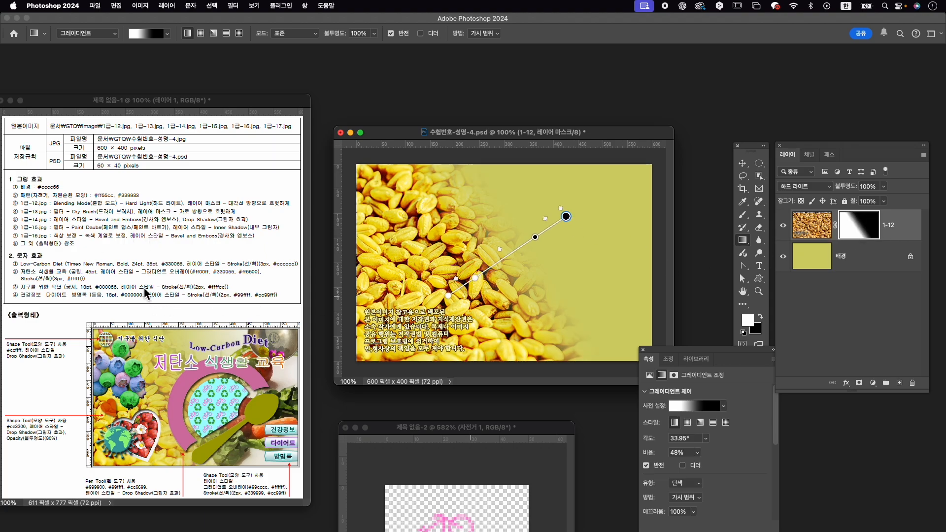
Open 1급-13.jpg from the Image folder and move its window clear of the reference sheet's text.
key(super+o)
click(539, 236)
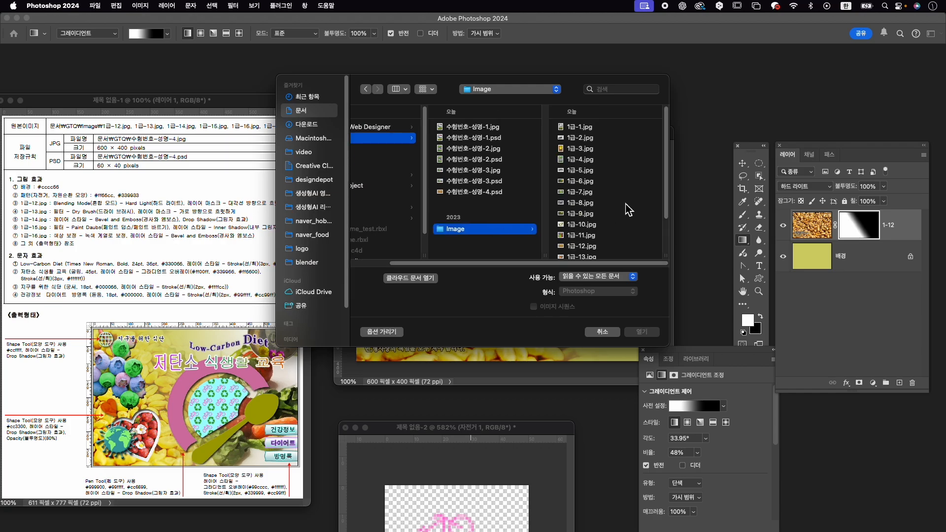
click(586, 250)
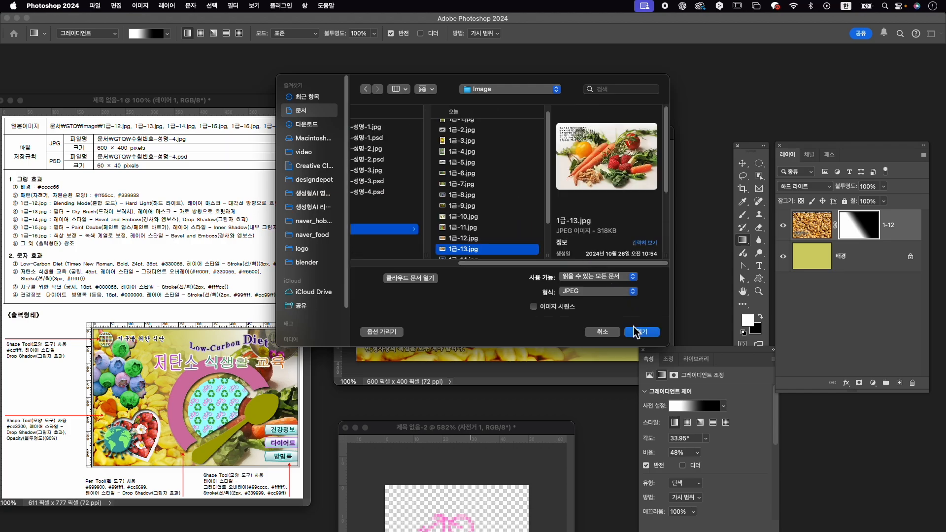
click(644, 333)
drag(228, 92, 483, 93)
Apply the Dry Brush filter to the 1급-13 photo with brush size 2, brush detail 8 and texture 1.
click(233, 6)
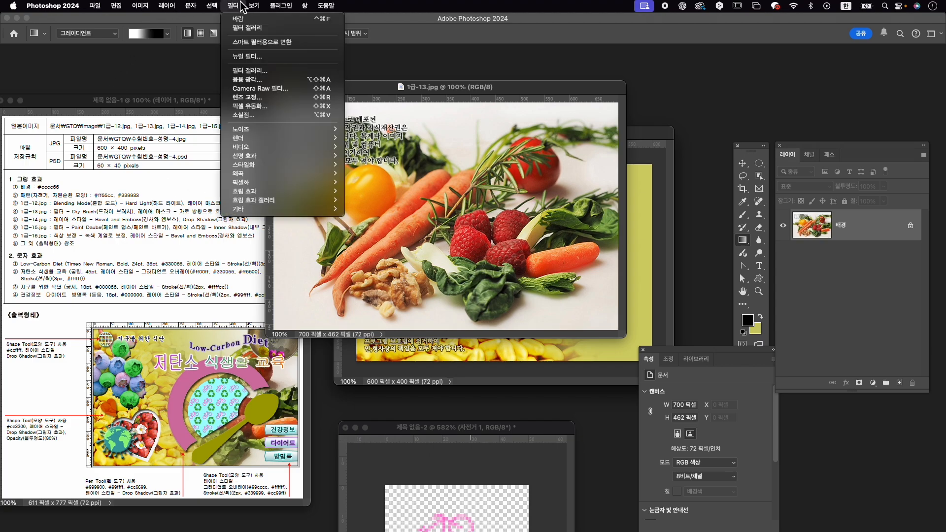
key(Escape)
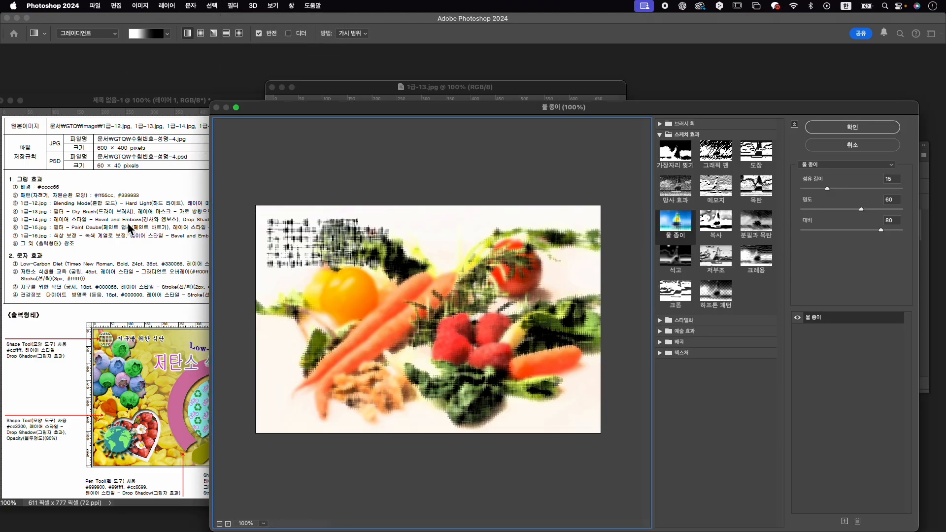
click(668, 124)
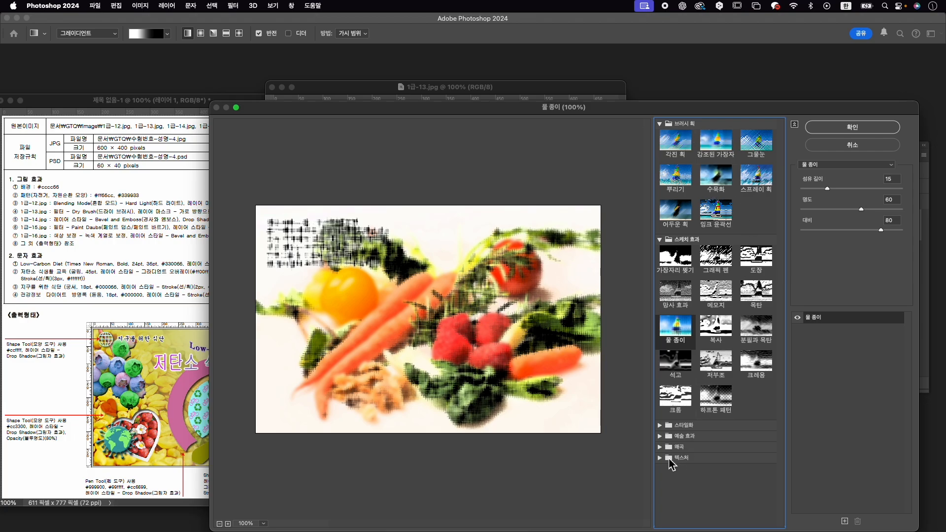
click(660, 436)
click(757, 454)
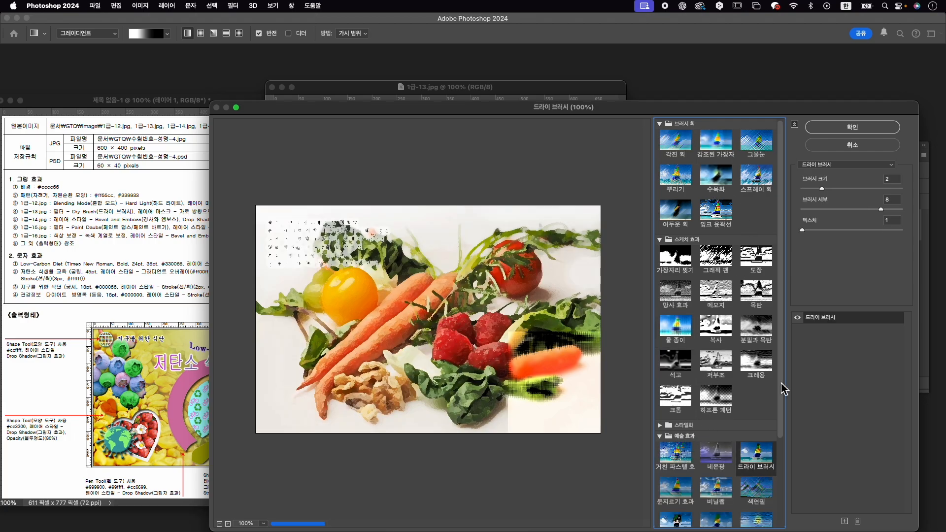
click(852, 128)
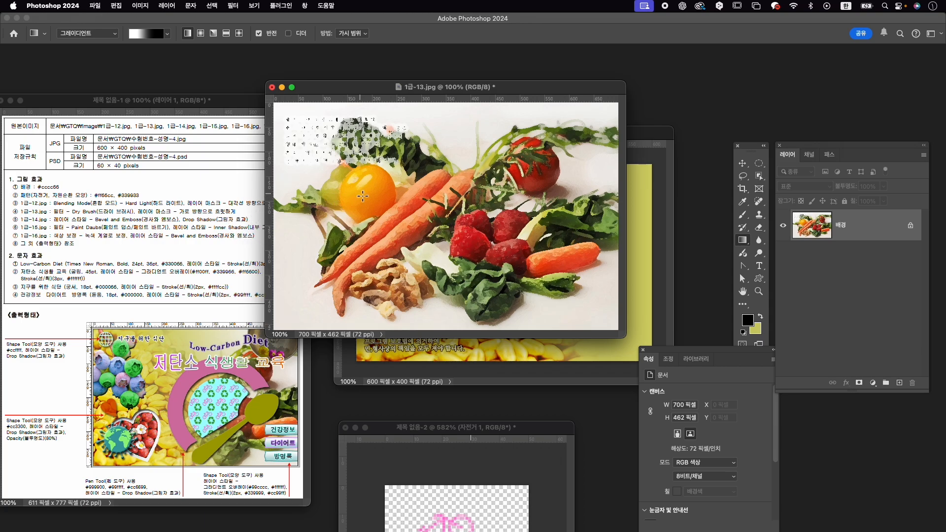
Copy the filtered vegetable photo into the 수험번호-성명-4.psd composition and close 1급-13.jpg without saving.
key(v)
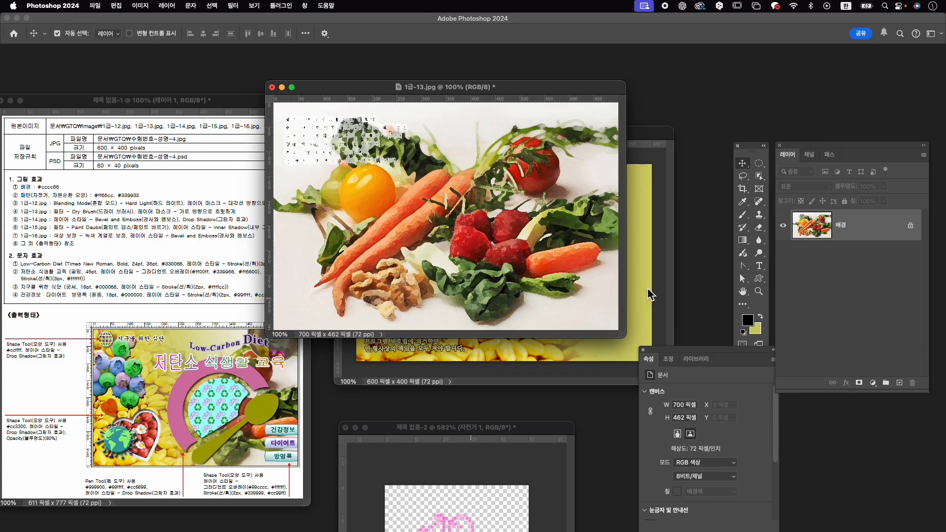
drag(650, 294, 649, 296)
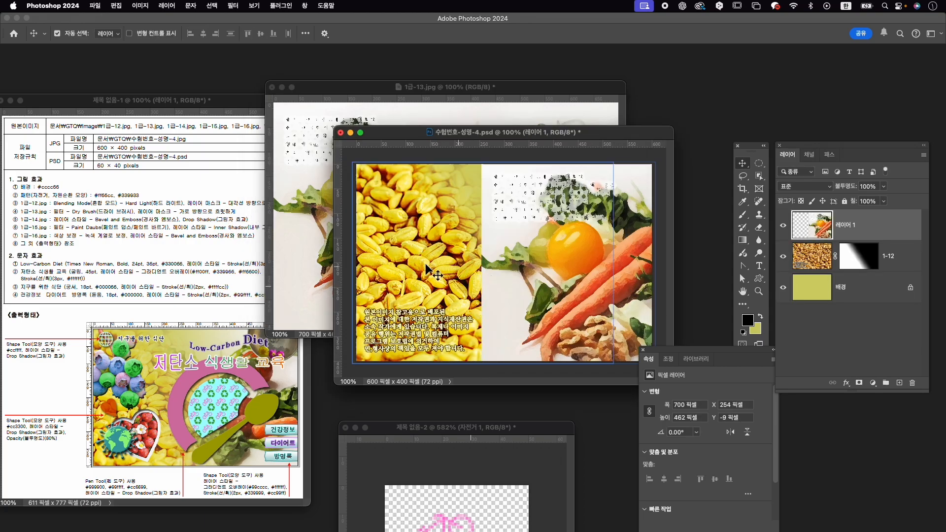
click(271, 87)
click(445, 268)
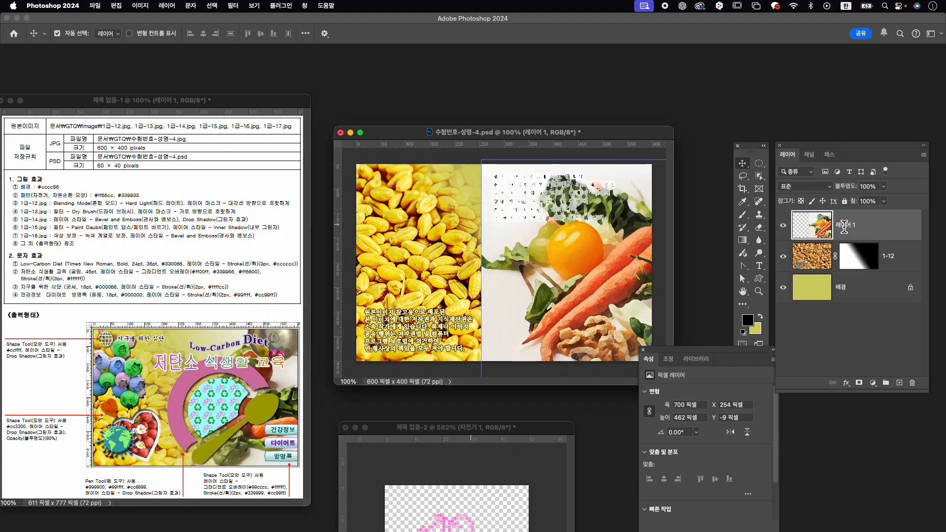
Rename the vegetable photo's layer as 1-13.
double_click(844, 226)
text(1-13)
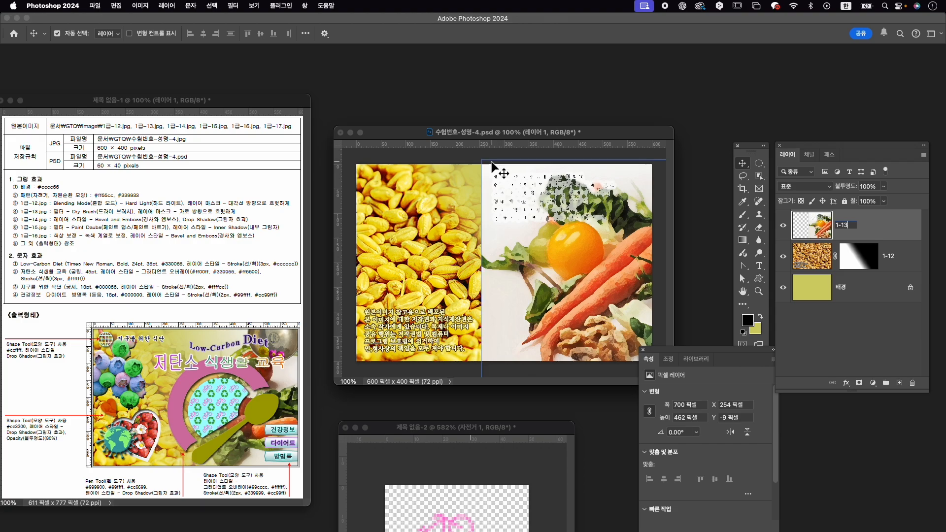
click(905, 234)
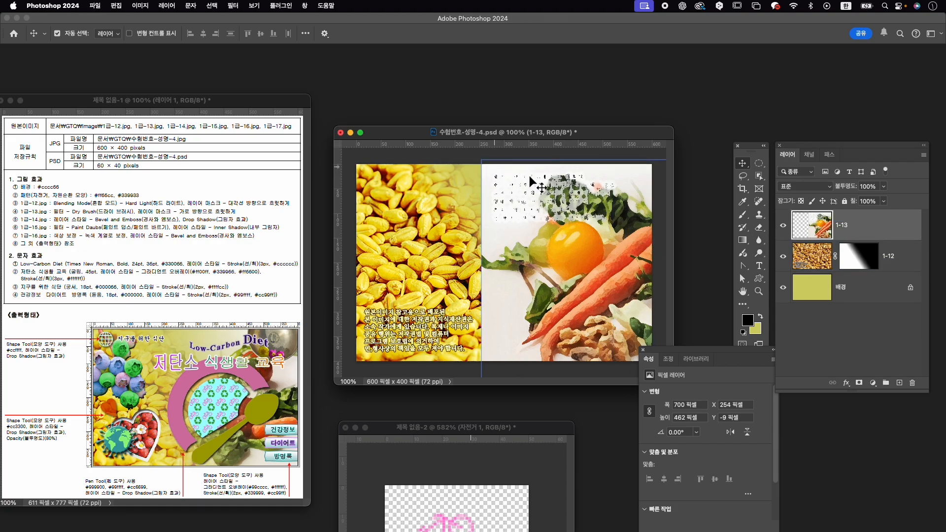
Scale the 1-13 photo proportionally to about 90% and position it to cover the canvas, at about X 2 and Y -6 px.
key(super+t)
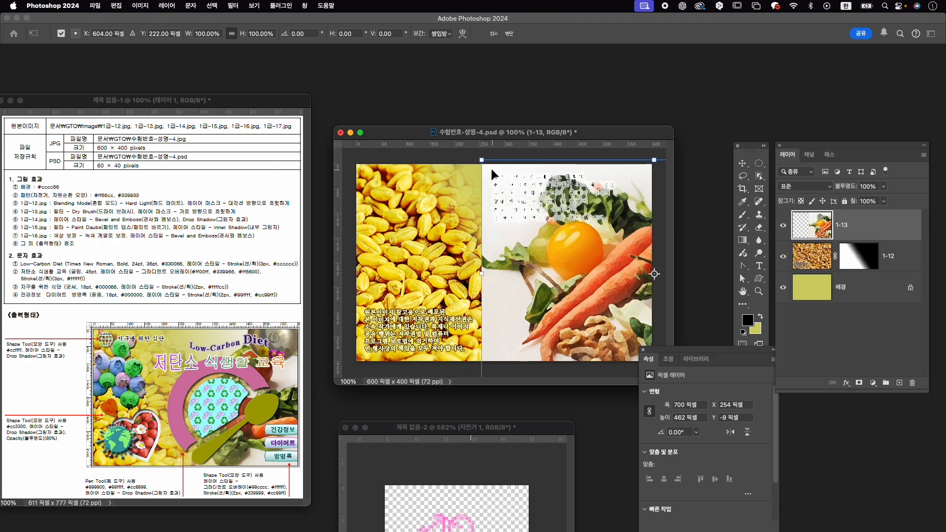
mouse_move(482, 161)
mouse_down()
mouse_move(513, 181)
mouse_move(498, 171)
mouse_up()
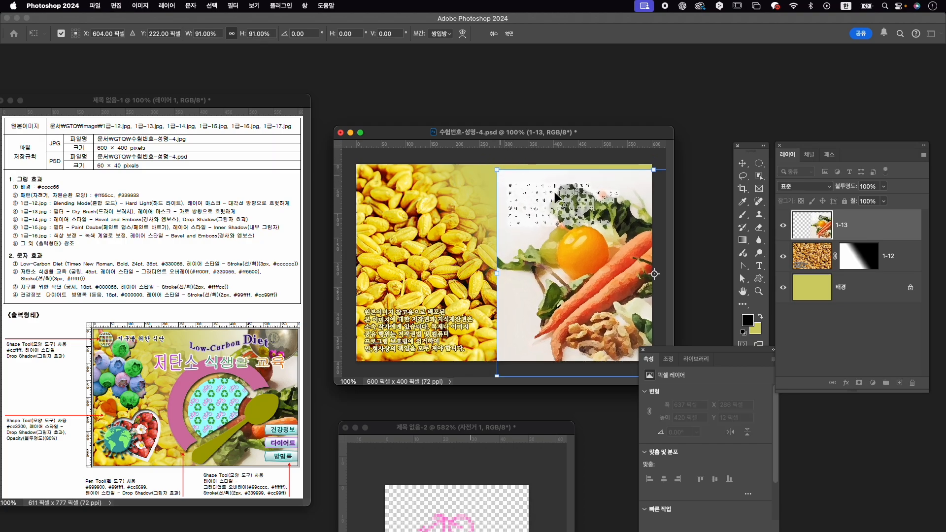
drag(634, 197, 626, 188)
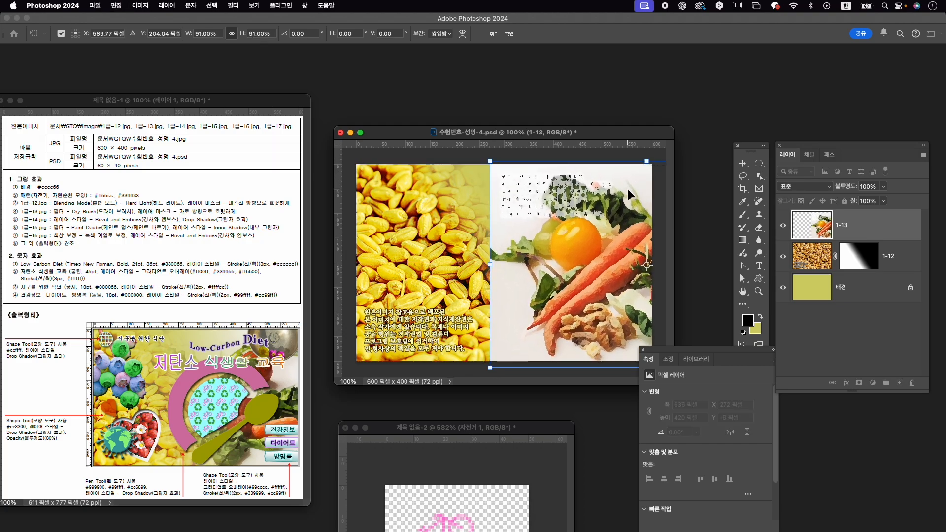
drag(625, 231, 536, 240)
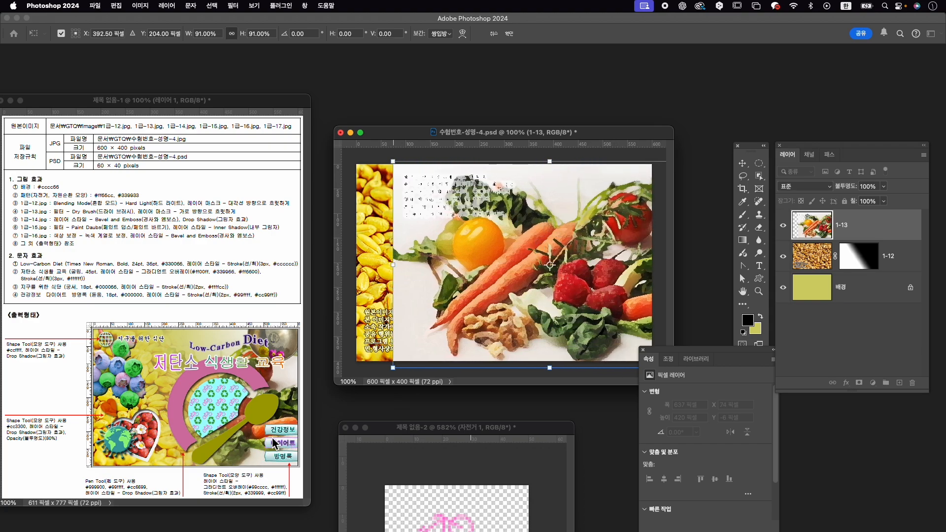
mouse_move(577, 302)
mouse_down()
mouse_move(534, 301)
mouse_move(584, 305)
mouse_up()
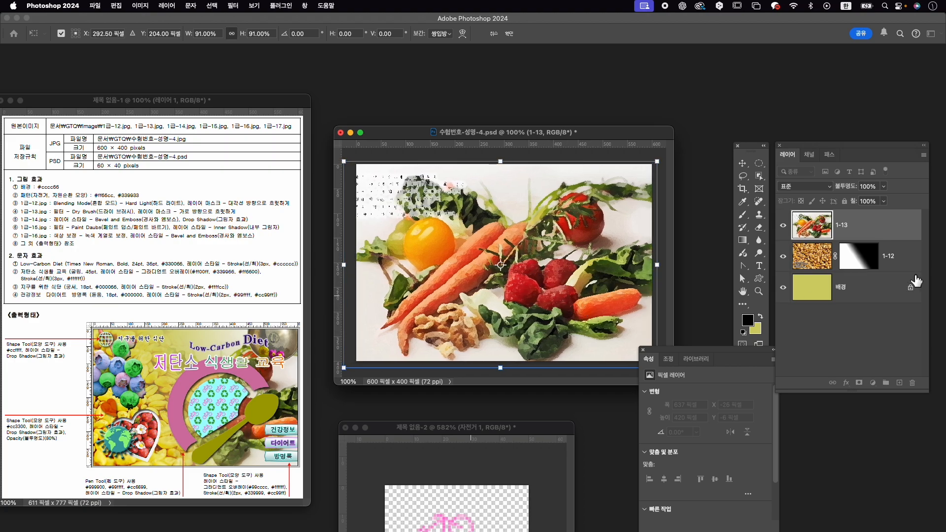
drag(589, 248, 591, 271)
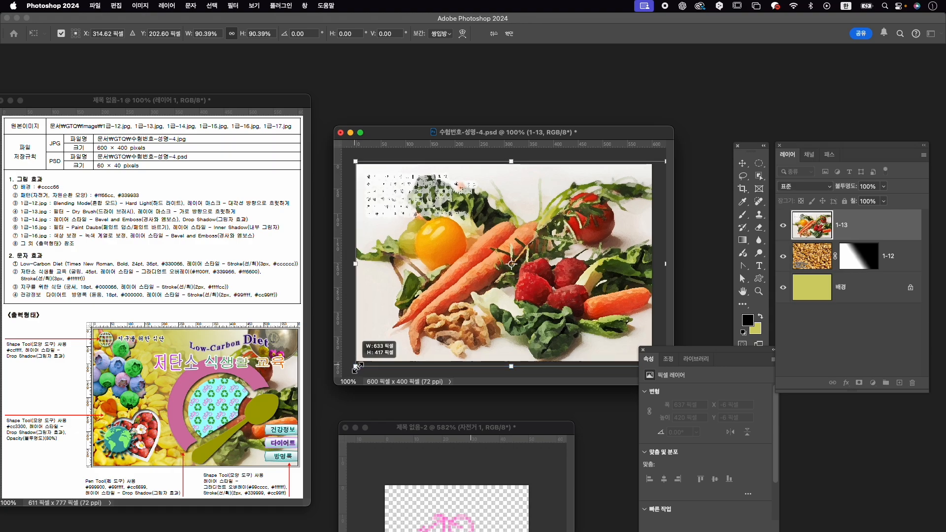
key(Return)
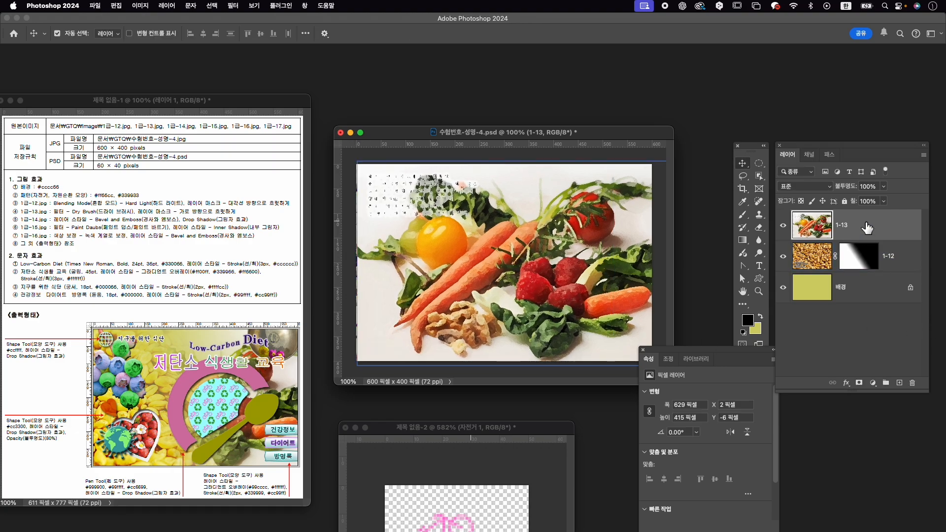
Add a layer mask to 1-13 and fade it horizontally with a gradient so the photo remains on the canvas's right side.
click(859, 383)
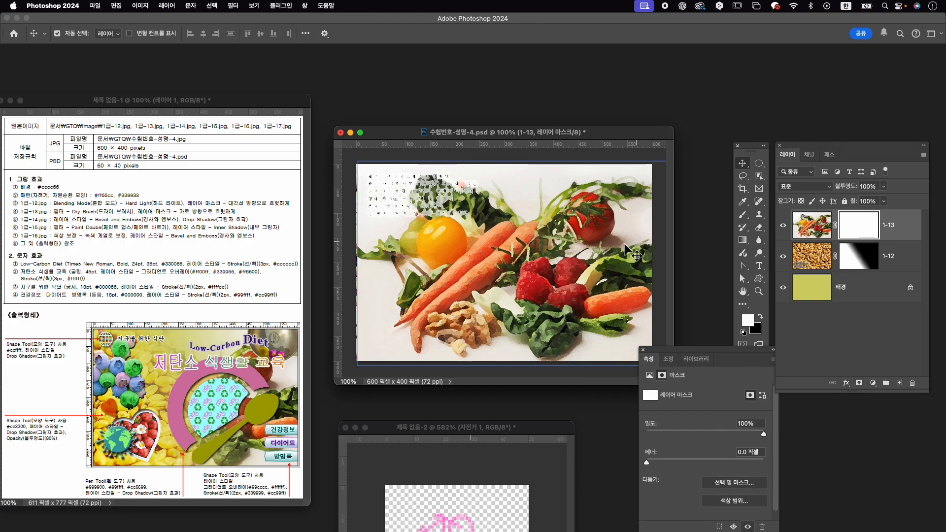
key(g)
drag(541, 256, 476, 255)
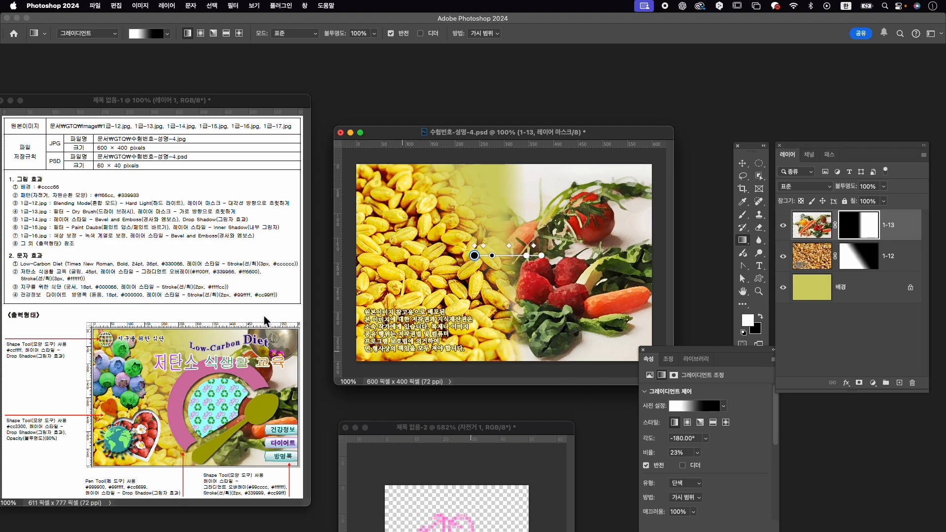
drag(552, 271, 427, 270)
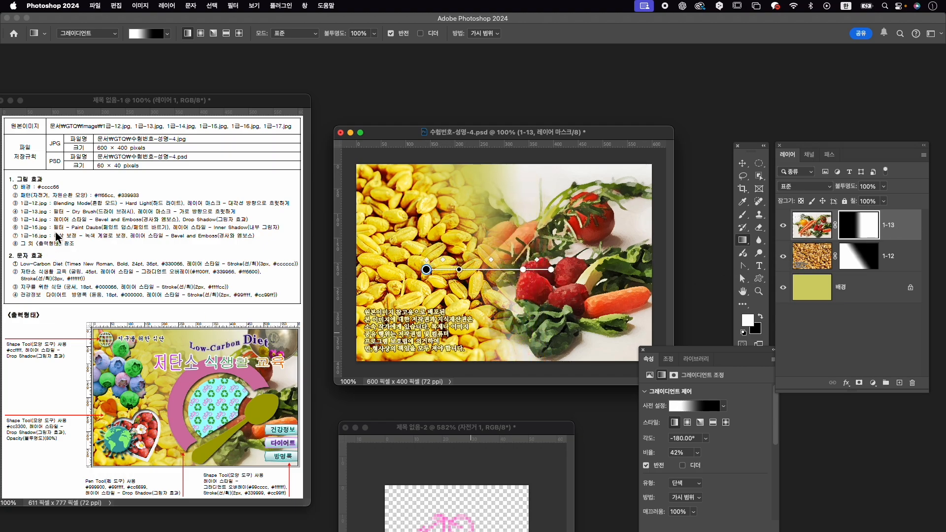
Open 1급-14.jpg from the Image folder and move its window clear of the reference sheet.
key(super+o)
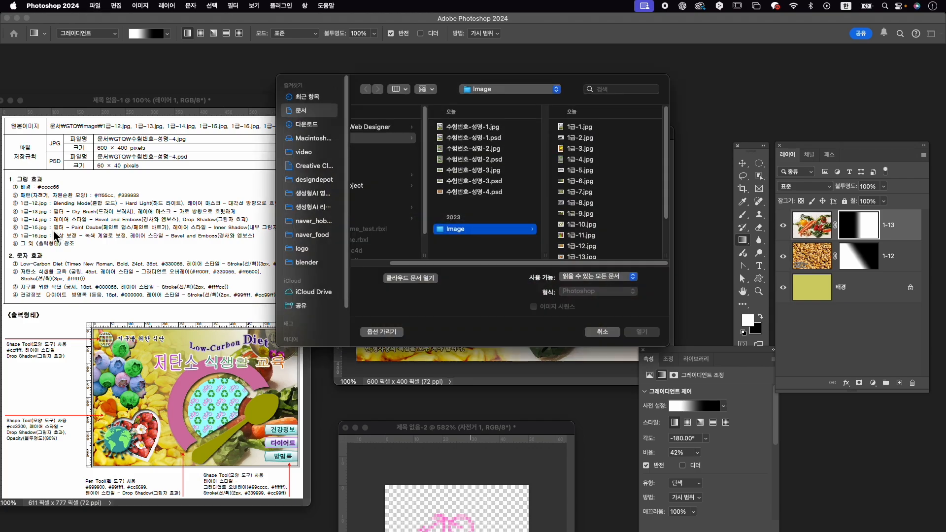
scroll(591, 207, down, 2)
click(583, 247)
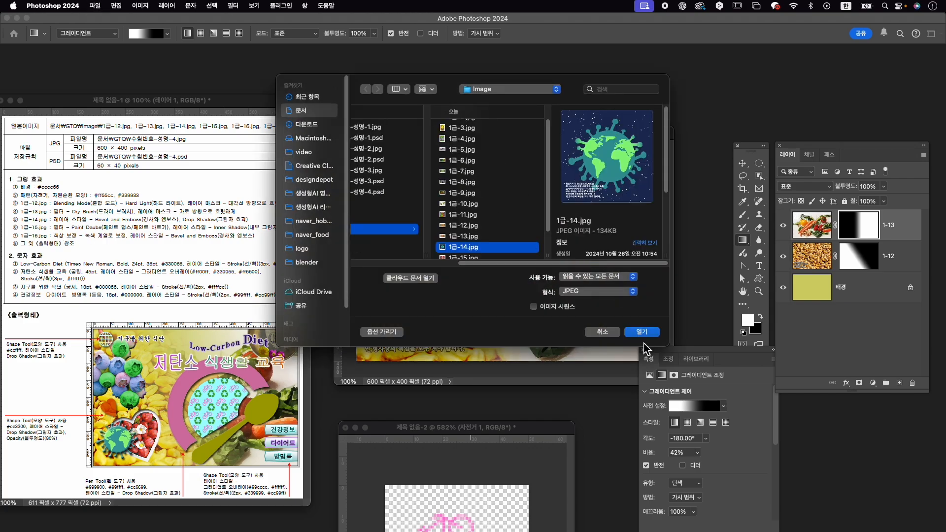
click(647, 333)
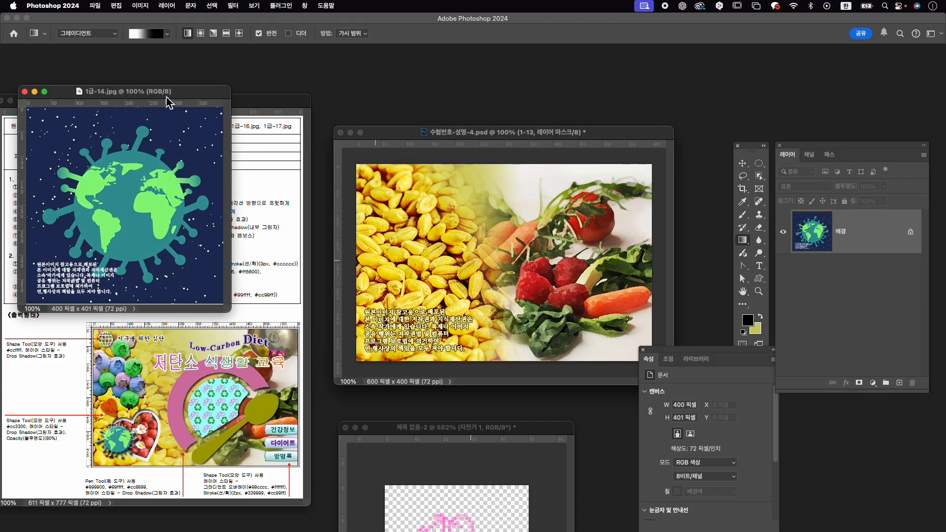
drag(169, 102, 455, 111)
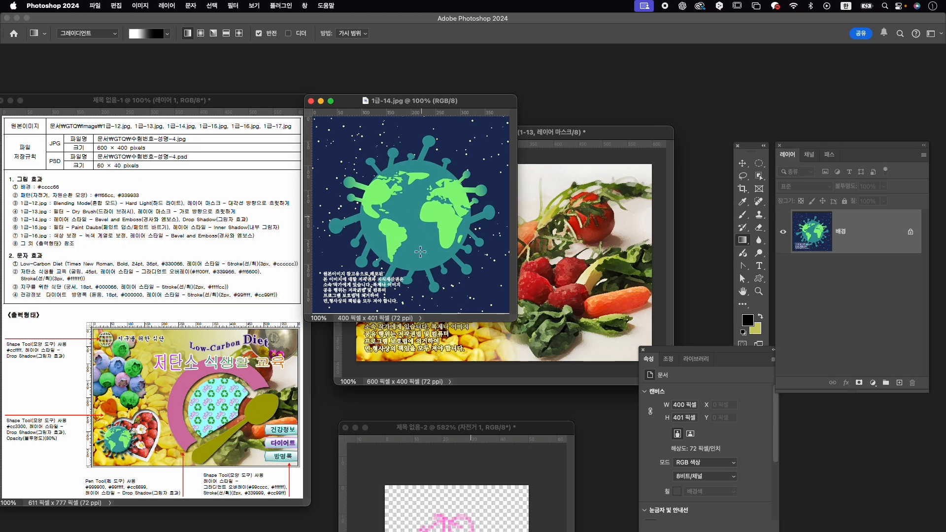
Select the spiked globe with the Object Selection tool and refine its lower spikes using a 7 px Quick Selection brush.
click(759, 177)
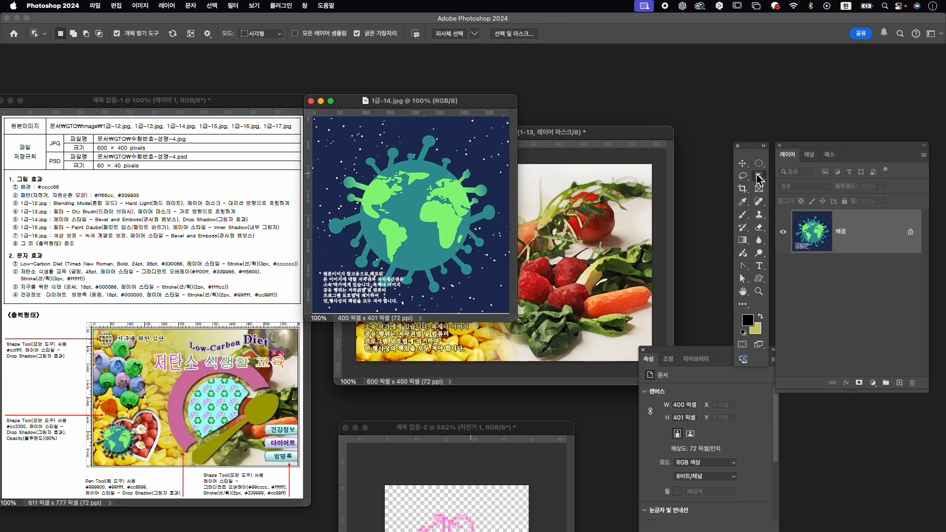
click(405, 199)
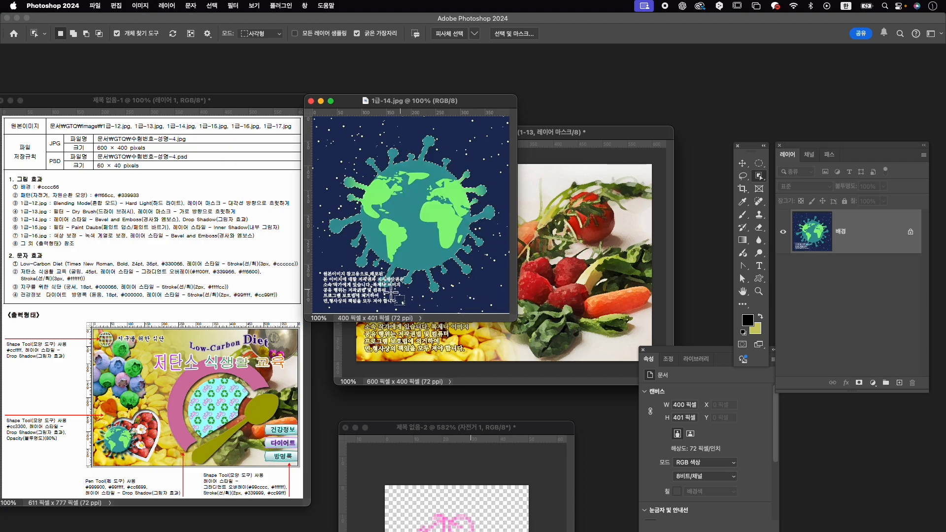
right_click(759, 177)
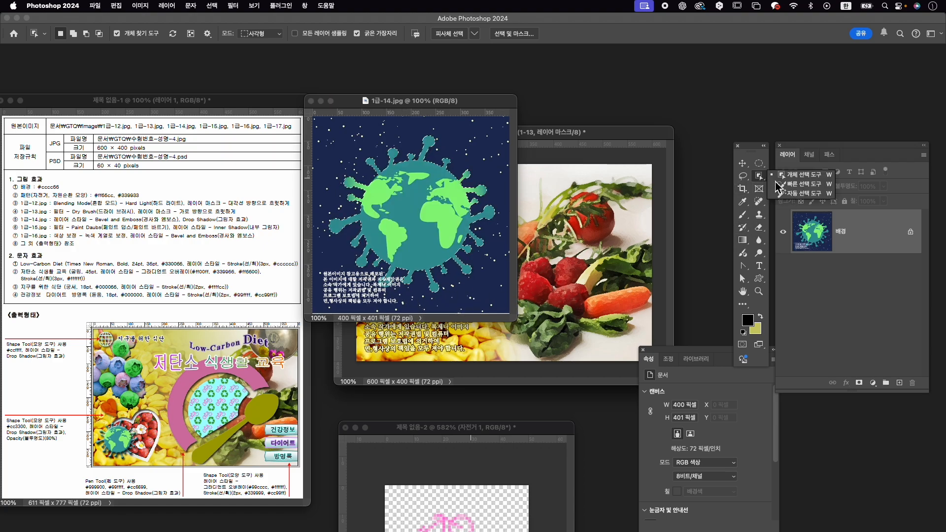
click(783, 183)
scroll(381, 287, up, 6)
scroll(411, 287, up, 2)
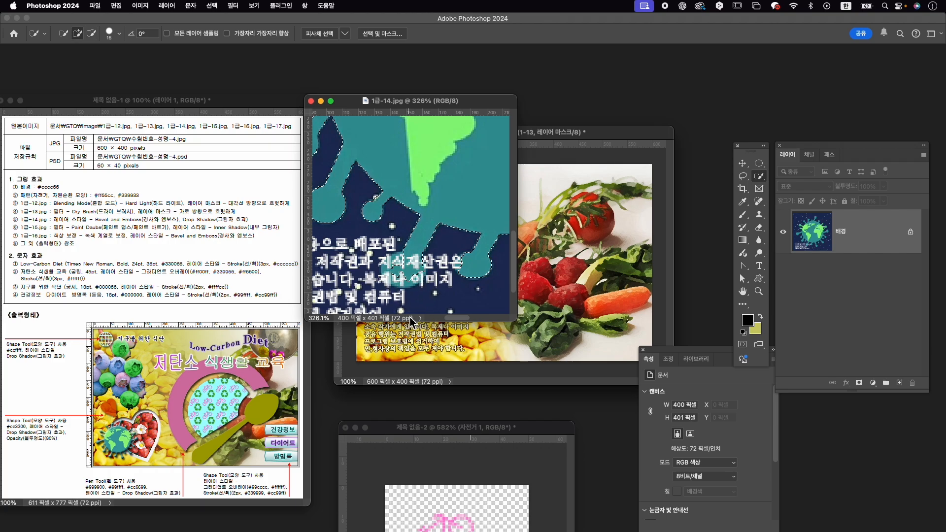
key(bracketleft)
key(bracketleft)
key(bracketleft)
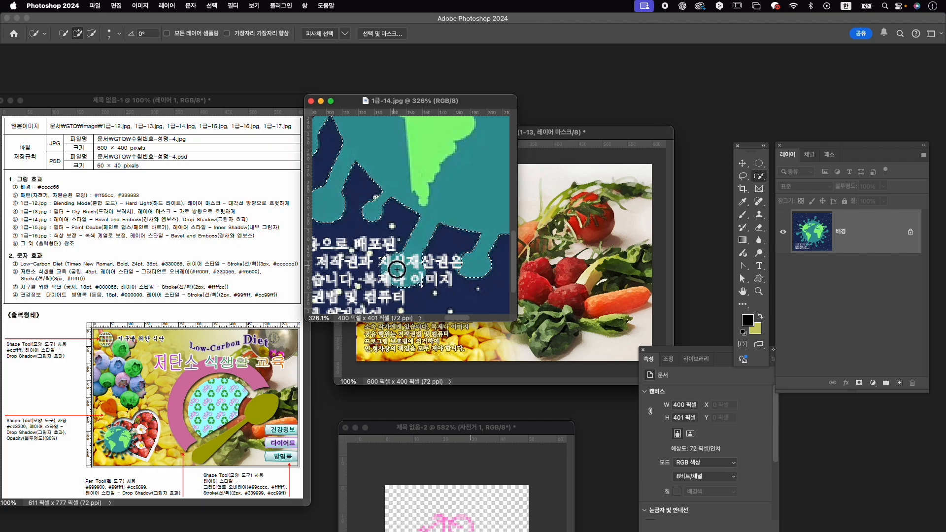
key(alt)
key(alt)
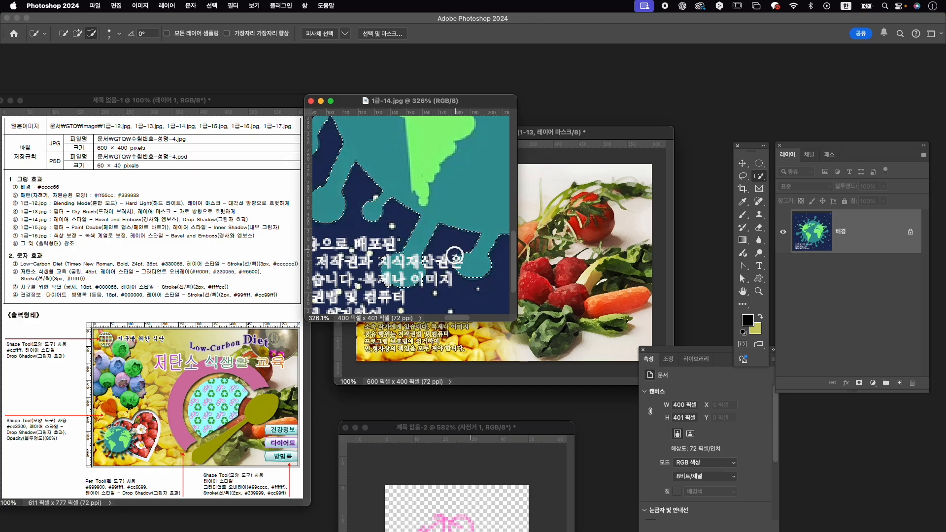
scroll(452, 262, down, 10)
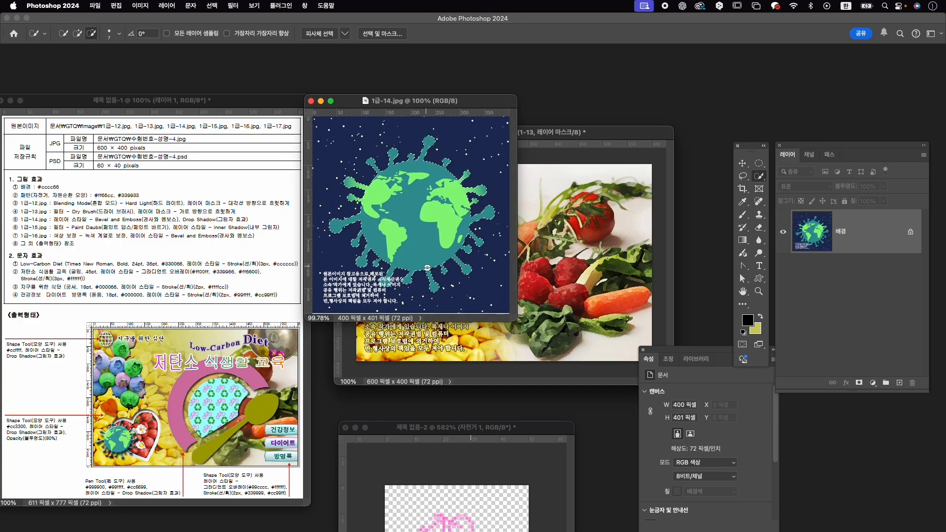
Mask out the background around the selected globe and copy the masked globe layer into the 수험번호-성명-4.psd composition.
click(859, 383)
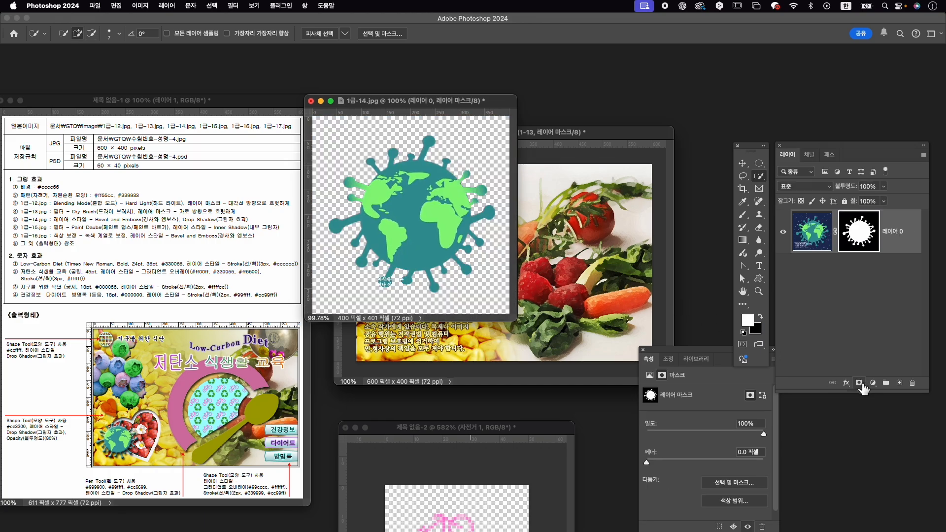
scroll(447, 261, up, 10)
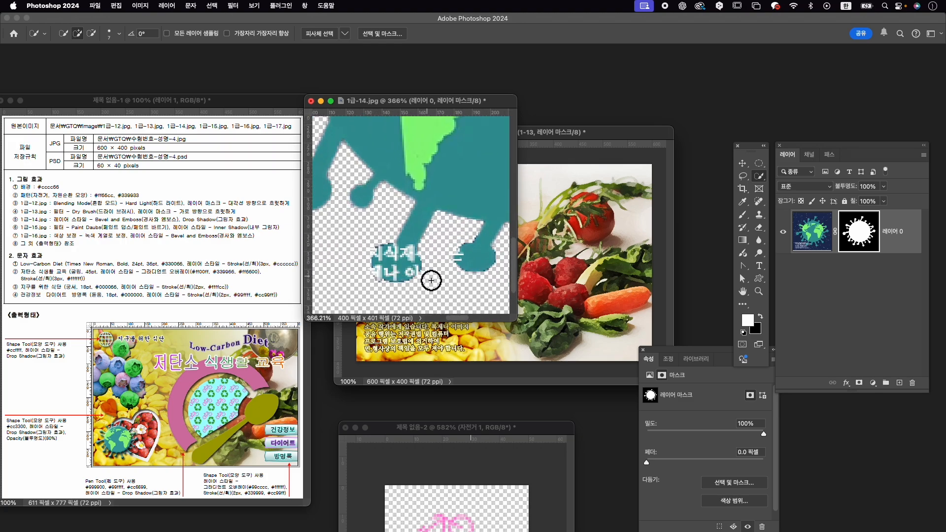
scroll(431, 276, down, 10)
scroll(423, 270, up, 4)
key(v)
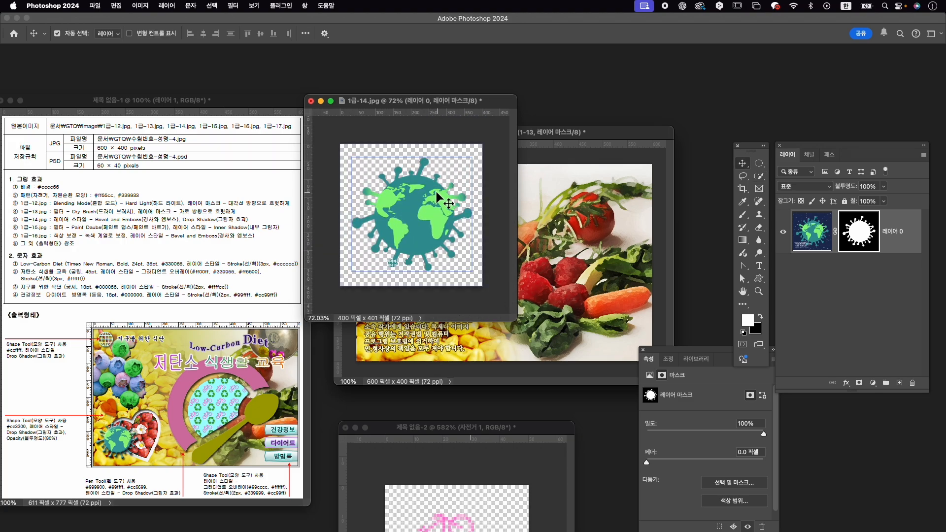
drag(444, 186, 511, 212)
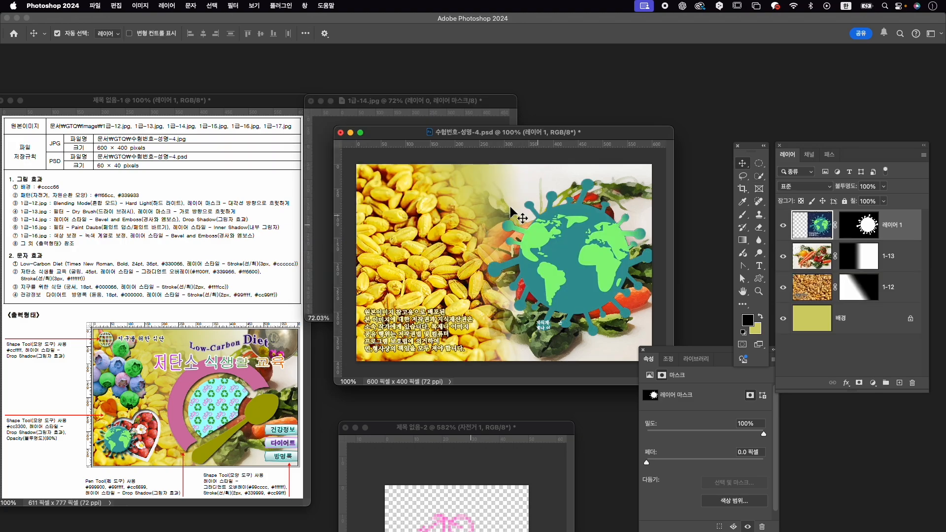
Close 1급-14.jpg and rename the copied globe layer 1-14.
click(311, 102)
click(490, 184)
click(906, 229)
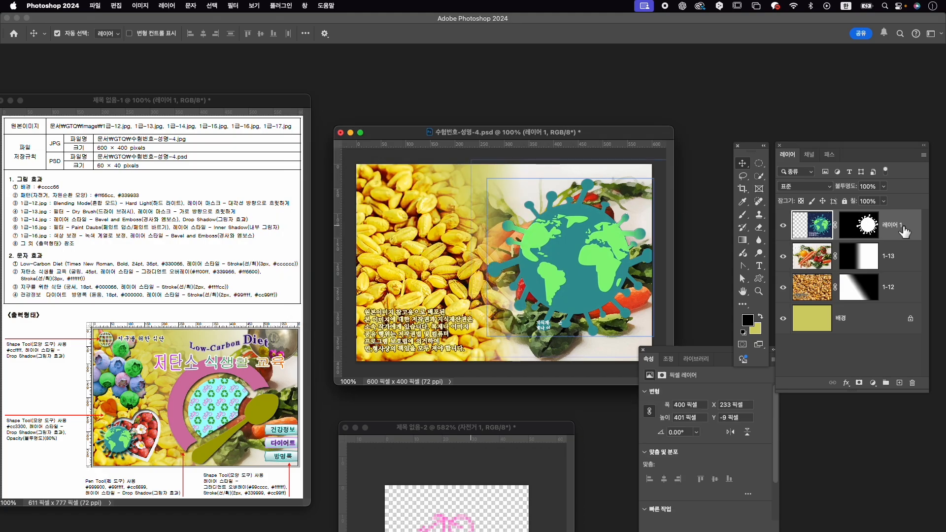
double_click(903, 228)
text(1-14)
key(Return)
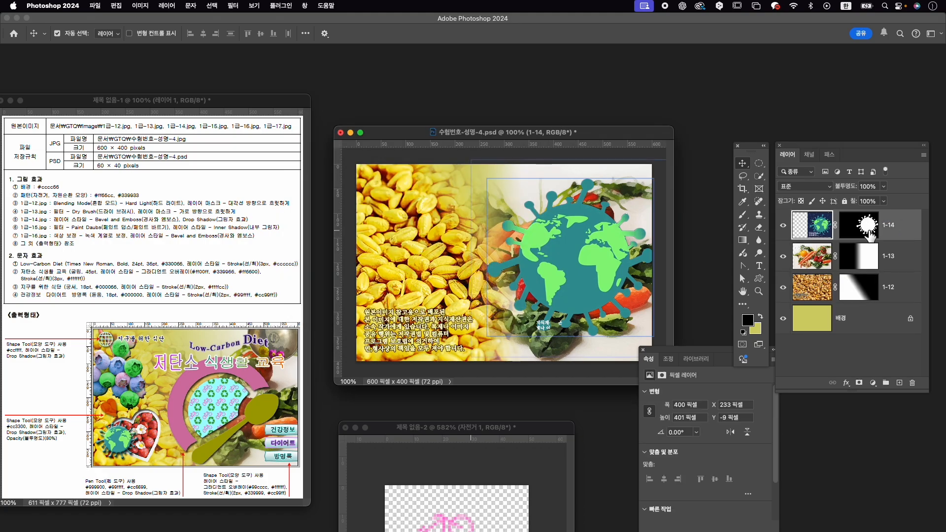
Scale the 1-14 globe to about 140 × 140 px and place it in the lower-left corner at X -5, Y 248 px.
key(ctrl+t)
drag(471, 159, 528, 216)
drag(593, 224, 421, 282)
drag(439, 357, 423, 322)
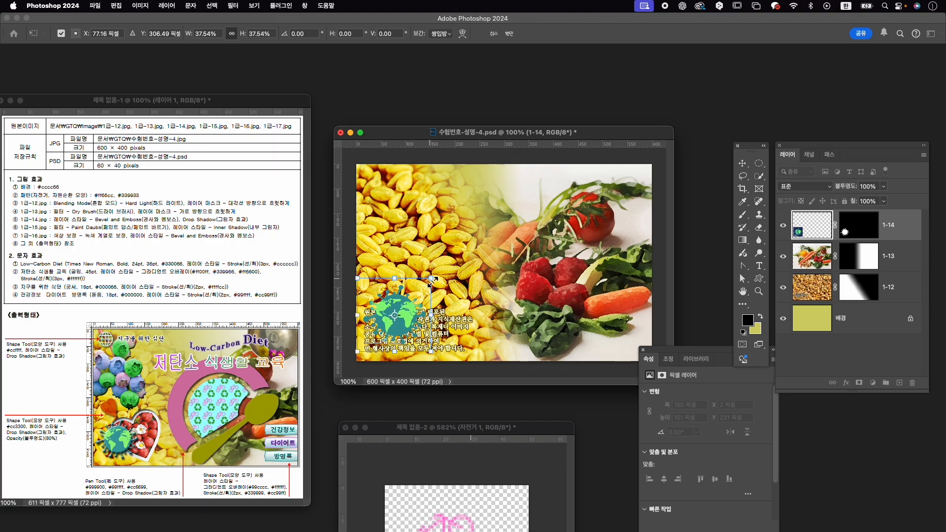
drag(431, 281, 408, 314)
key(Return)
click(458, 340)
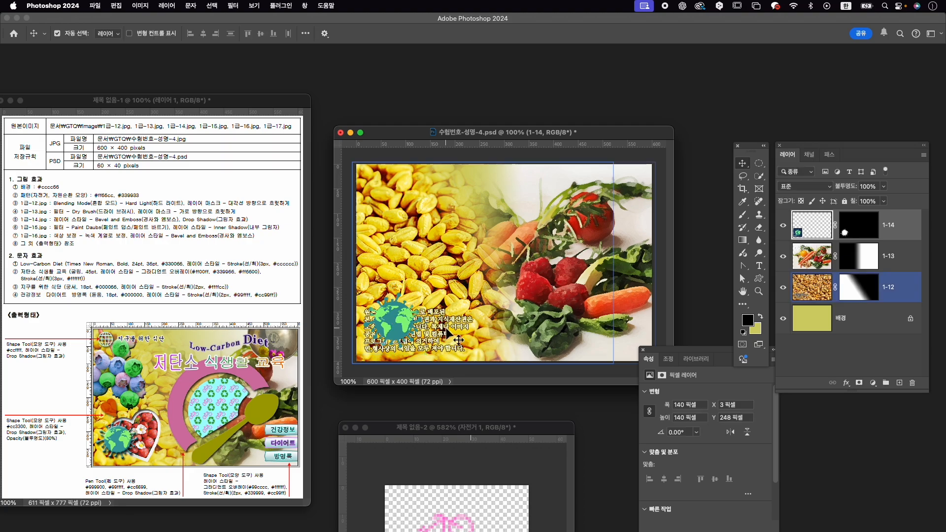
click(400, 323)
key(ctrl+t)
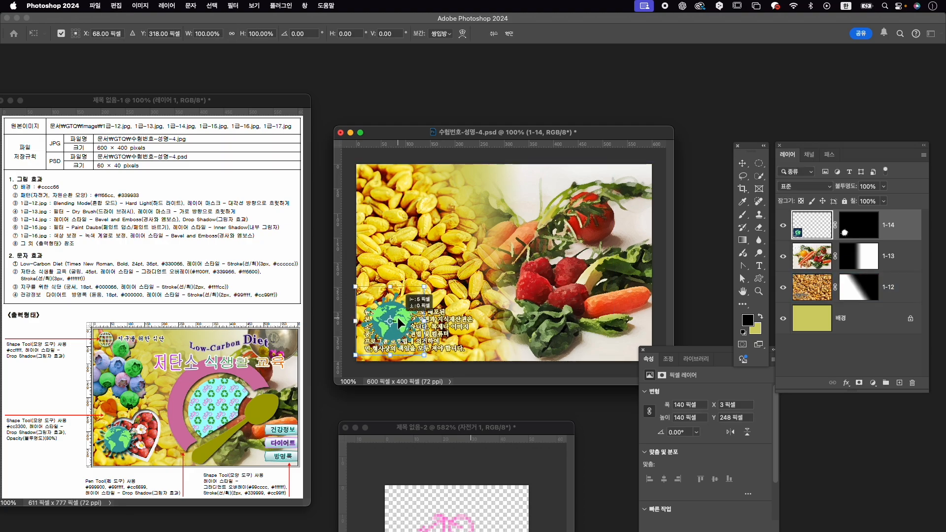
key(Return)
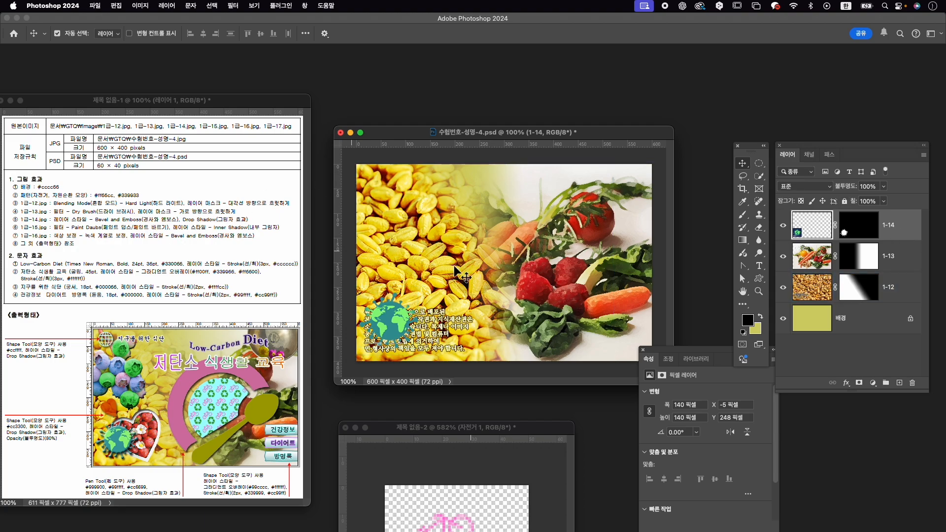
Apply Bevel and Emboss and a Drop Shadow to the 1-14 globe layer.
click(846, 383)
click(867, 409)
click(560, 422)
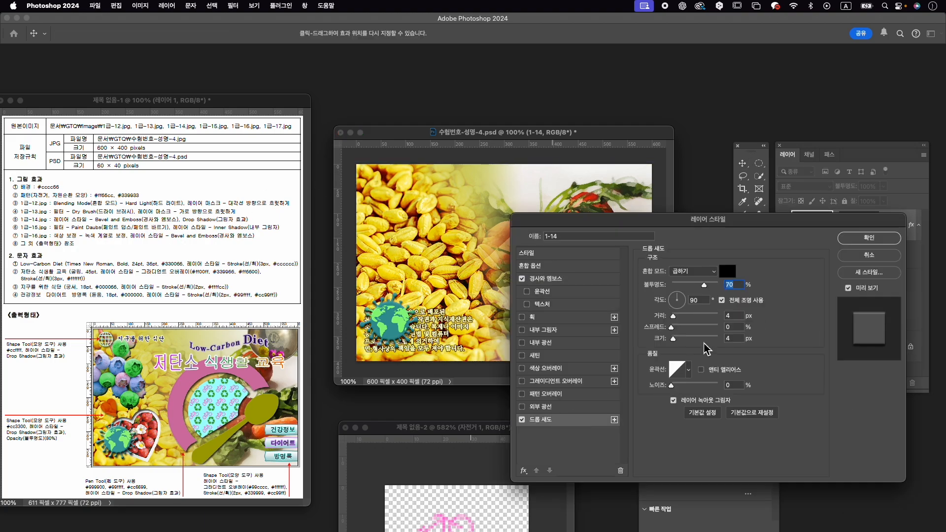
click(849, 241)
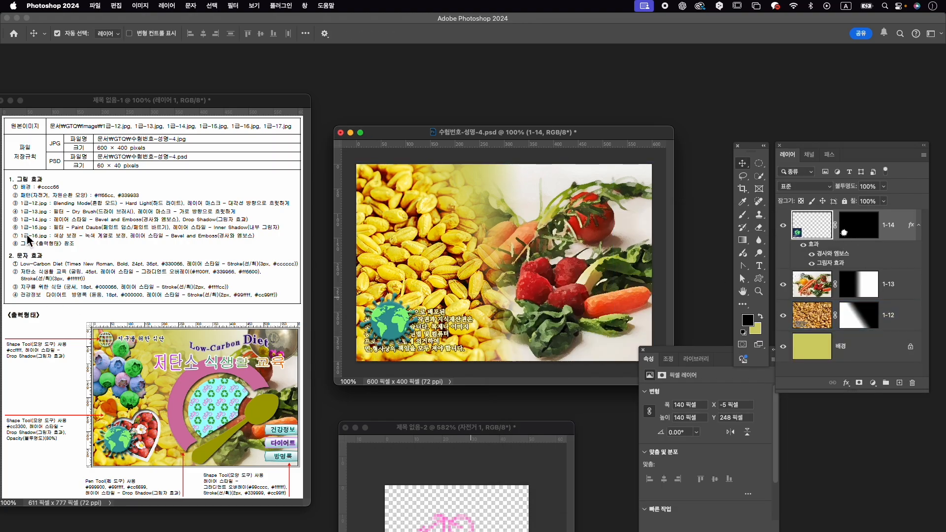
Open 1급-15.jpg from the Image folder and move its window clear of the reference sheet.
key(super+o)
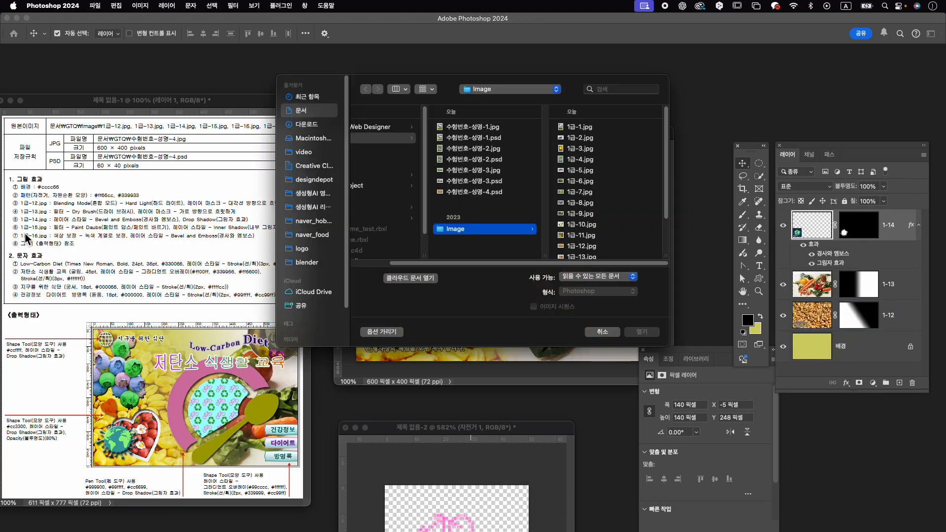
scroll(602, 229, down, 3)
click(603, 228)
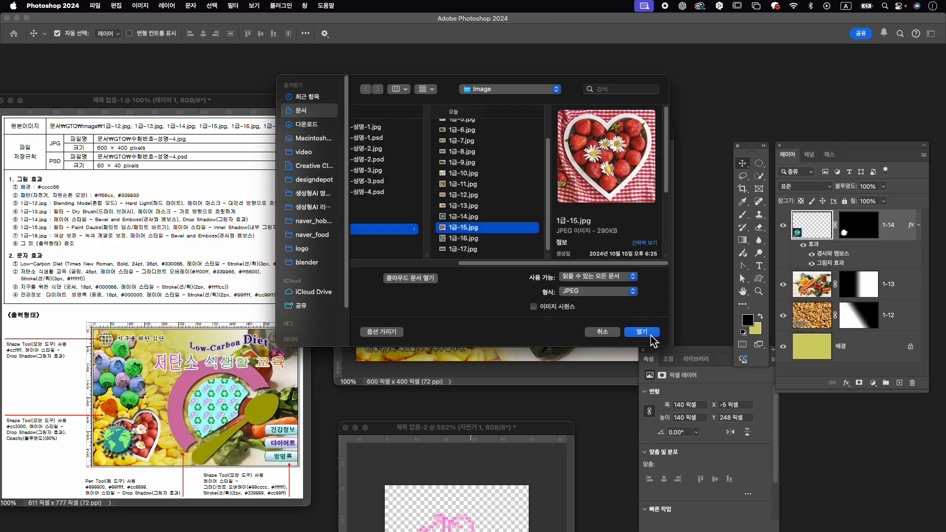
click(641, 331)
drag(125, 97, 488, 98)
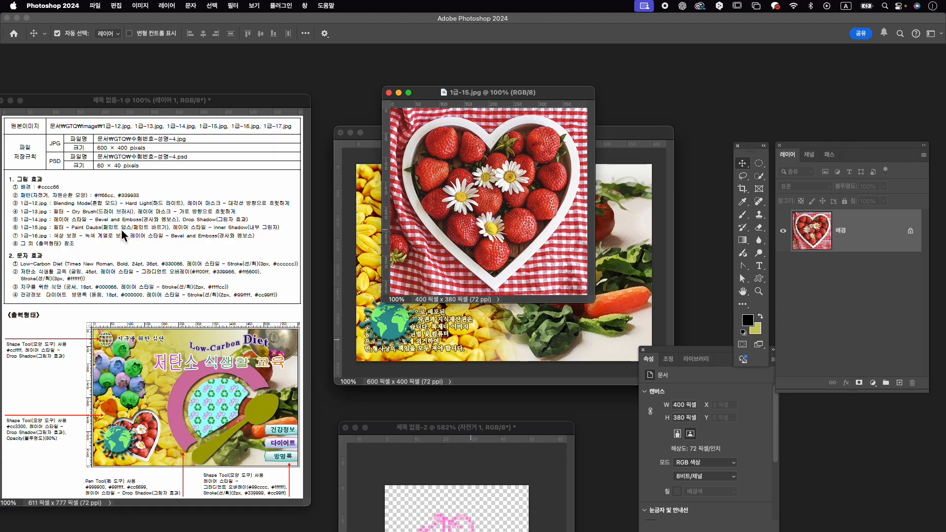
Apply the Paint Daubs filter to the strawberry heart photo with brush size 8, sharpness 7 and the Simple brush type.
click(233, 5)
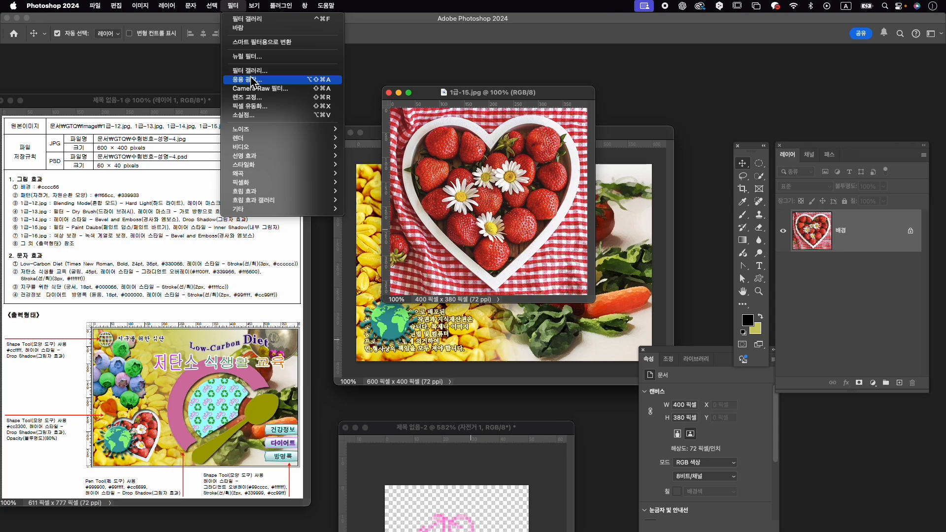
click(253, 78)
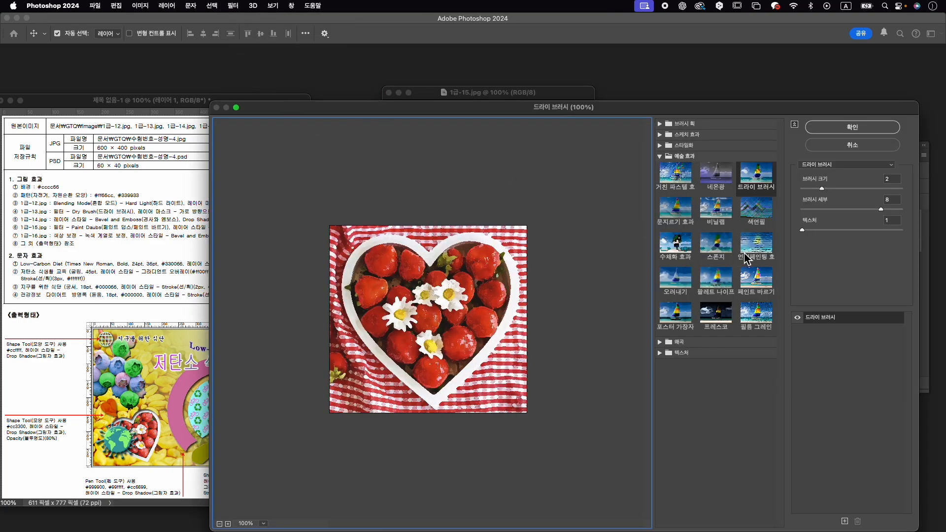
click(759, 294)
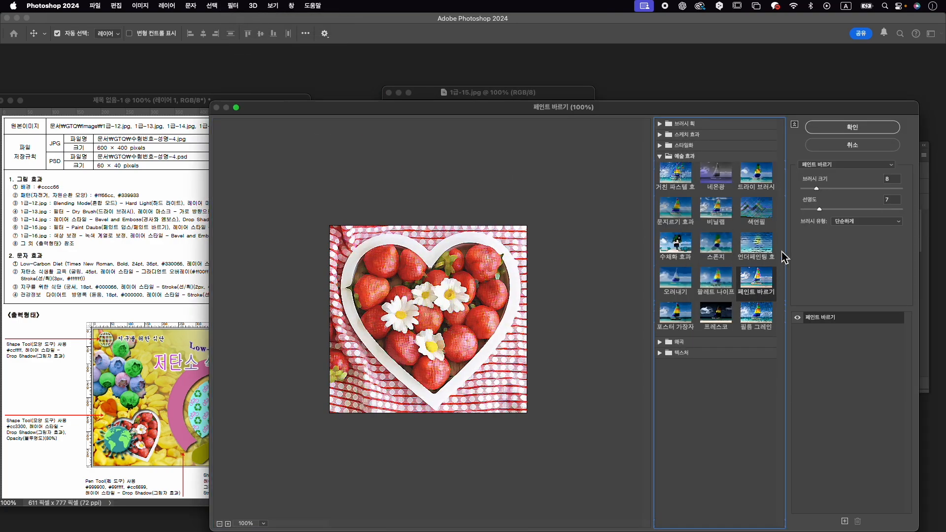
click(836, 132)
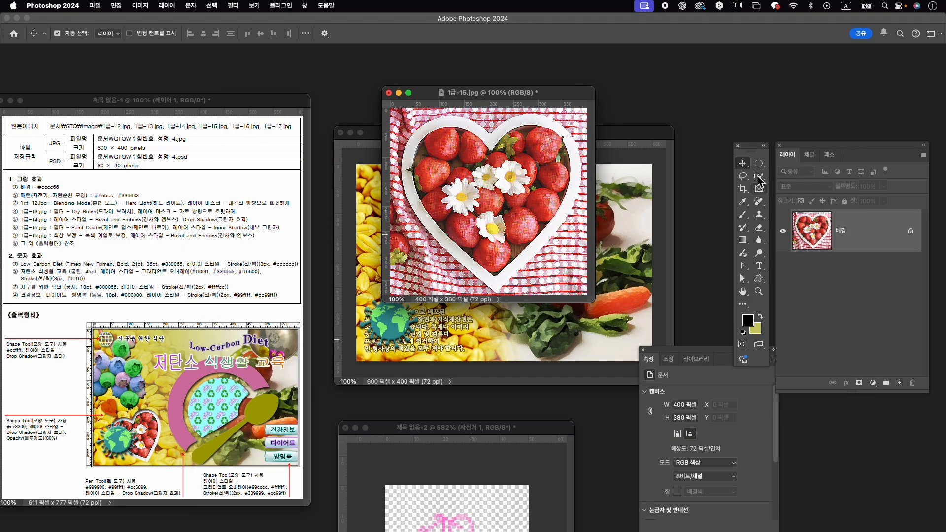
Select the strawberries inside the heart-shaped dish with the Object Selection tool.
click(760, 180)
click(790, 177)
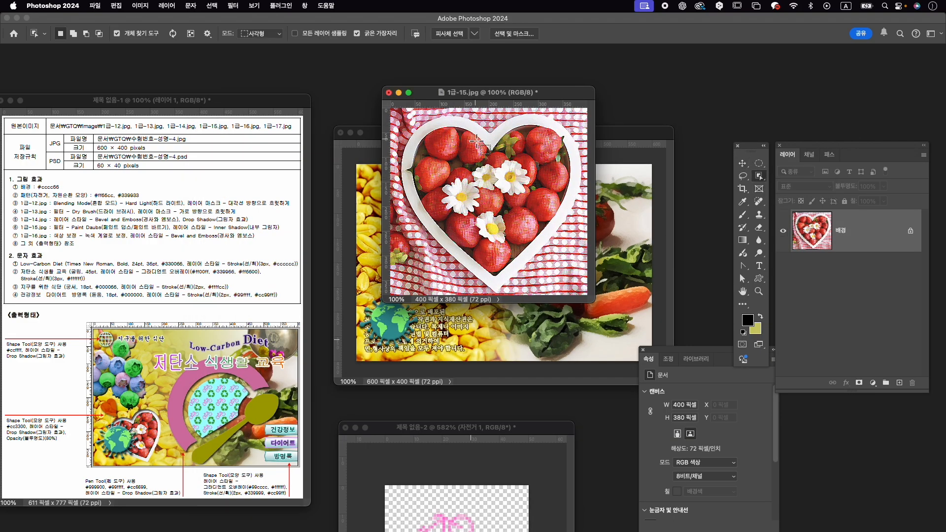
drag(424, 132, 551, 245)
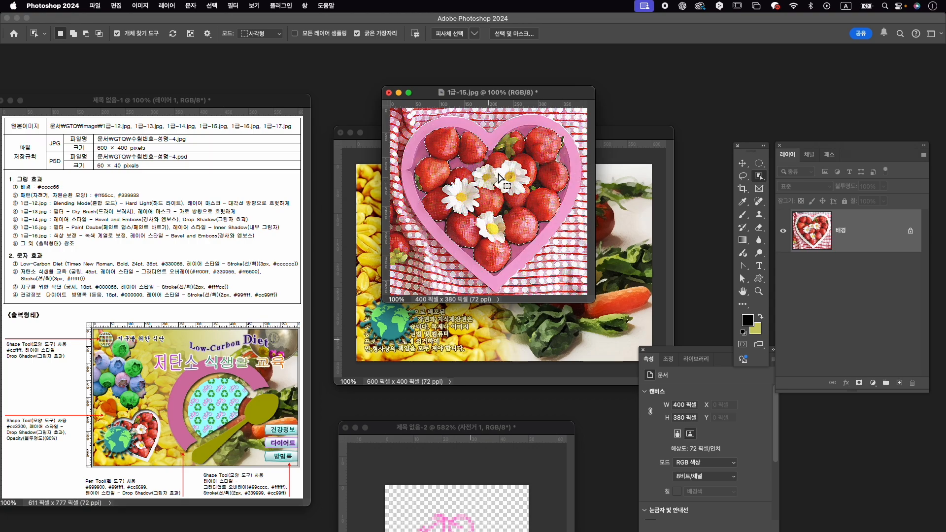
Extend the selection over the dish's interior and white heart frame using a 50 px Quick Selection brush.
right_click(760, 176)
click(795, 183)
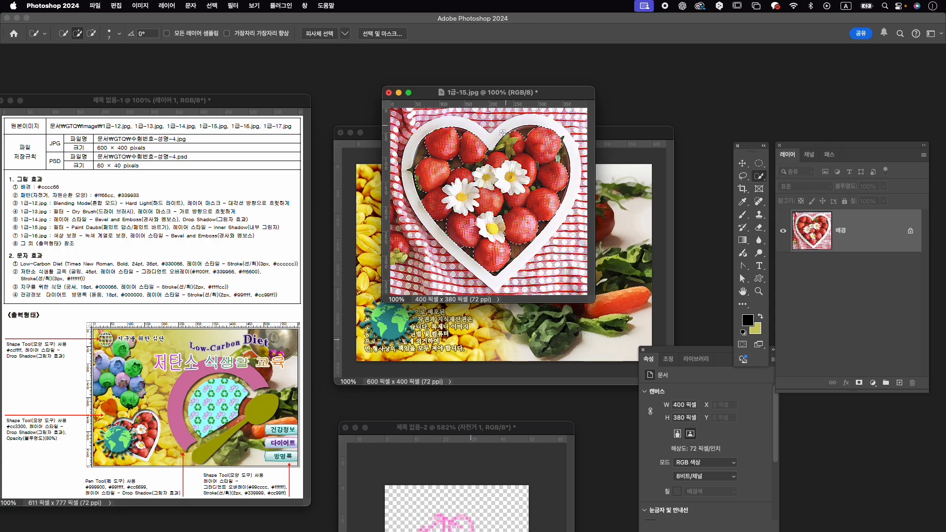
drag(509, 138, 522, 155)
key(bracketright)
key(bracketright)
key(bracketright)
key(bracketright)
key(bracketright)
key(bracketright)
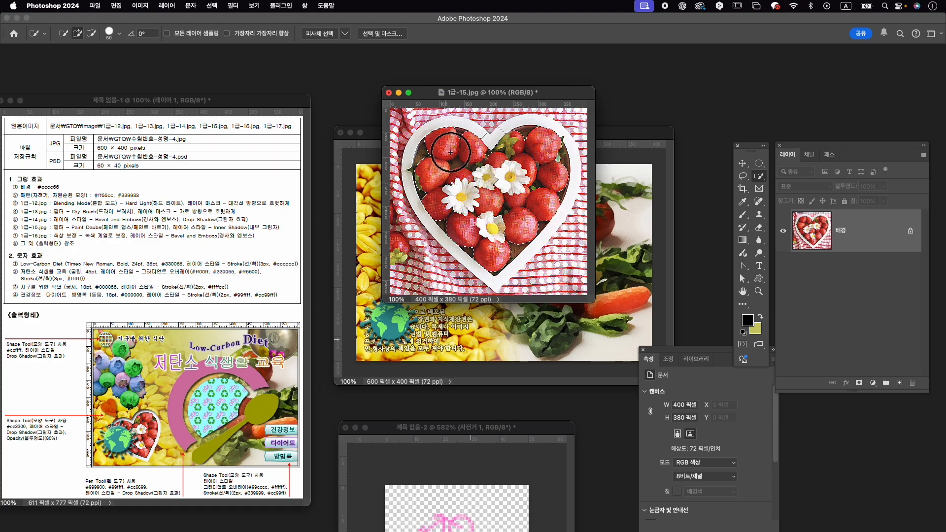
mouse_move(441, 153)
mouse_down()
mouse_move(433, 185)
mouse_move(450, 225)
mouse_move(494, 254)
mouse_move(523, 236)
mouse_up()
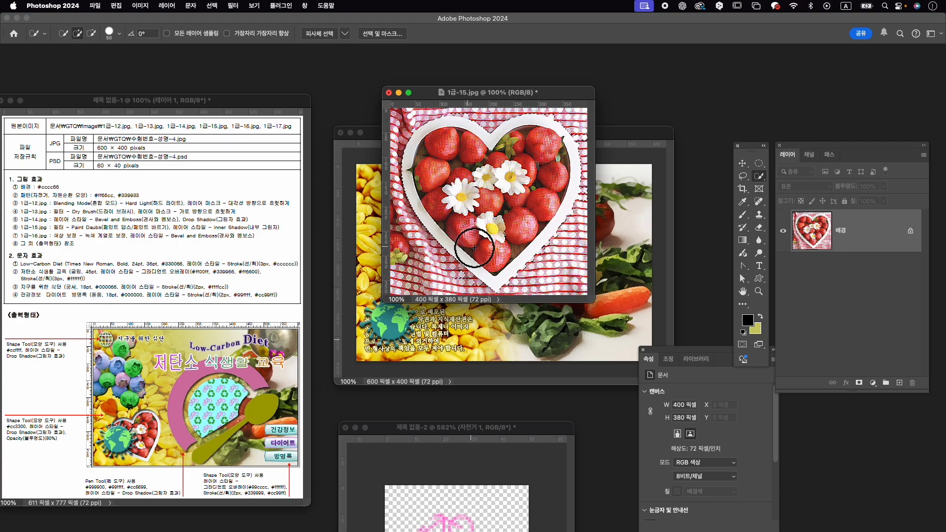
mouse_move(475, 249)
mouse_down()
mouse_move(474, 228)
mouse_move(519, 240)
mouse_up()
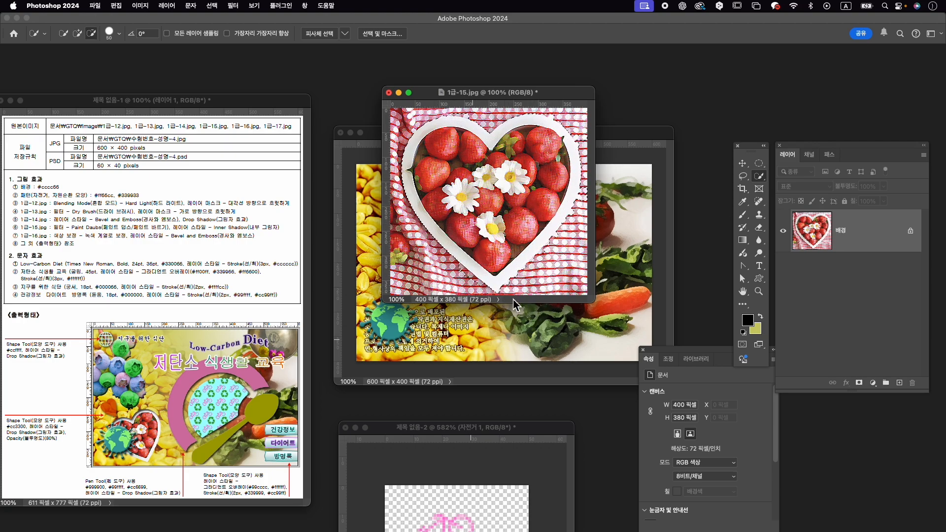
Mask out everything outside the heart and paint away the leftover cloth along its lower-left edge with a 15 px black brush.
click(859, 383)
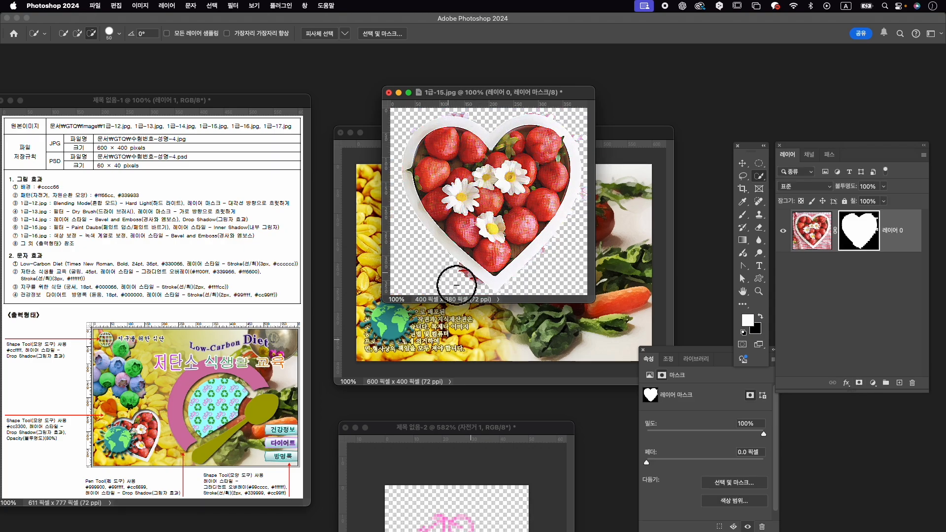
scroll(456, 283, up, 3)
scroll(458, 287, up, 1)
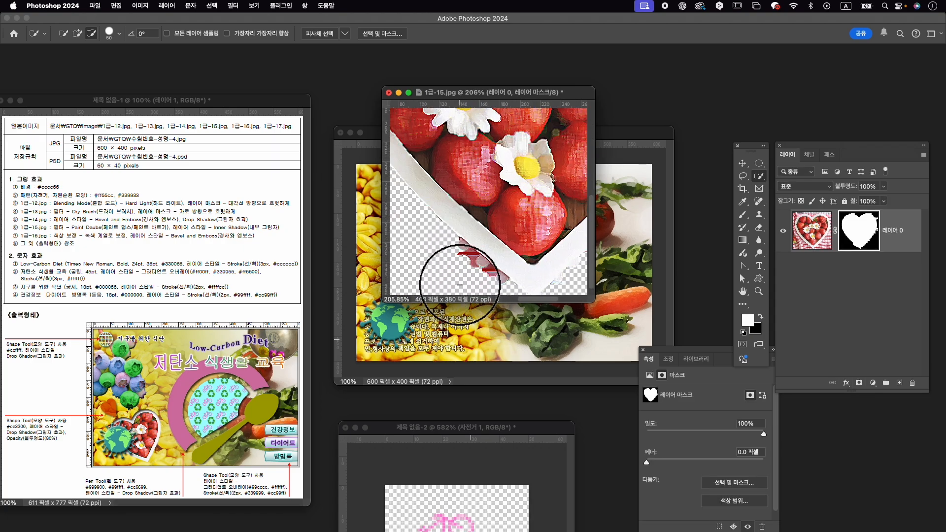
drag(480, 250, 481, 196)
key(b)
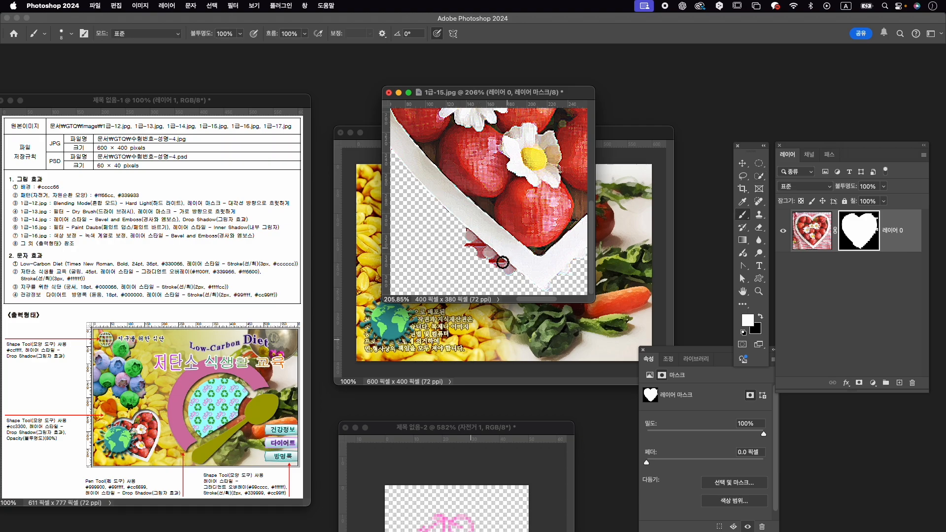
click(760, 316)
key(bracketright)
key(bracketright)
key(bracketright)
drag(460, 232, 539, 297)
Clean up the mask along the heart's lower-right and right edges with the 15 px brush, alternating white and black.
drag(564, 179, 524, 213)
drag(576, 198, 519, 200)
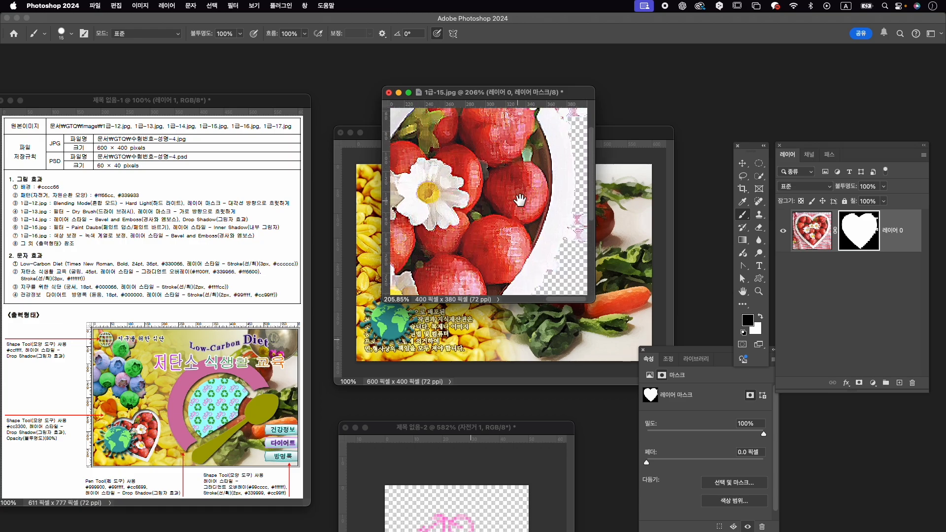
drag(548, 238, 526, 211)
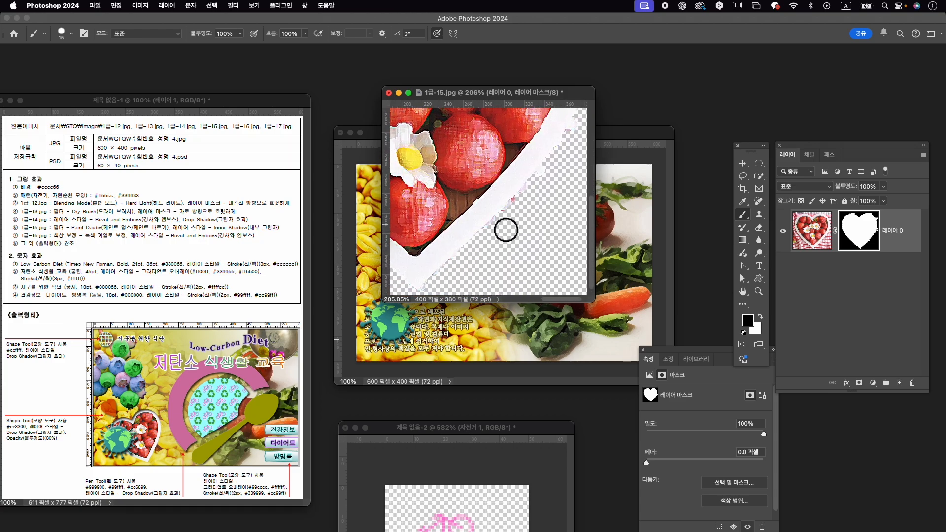
mouse_move(506, 230)
mouse_down()
mouse_move(543, 189)
mouse_move(490, 241)
mouse_up()
drag(526, 202, 508, 266)
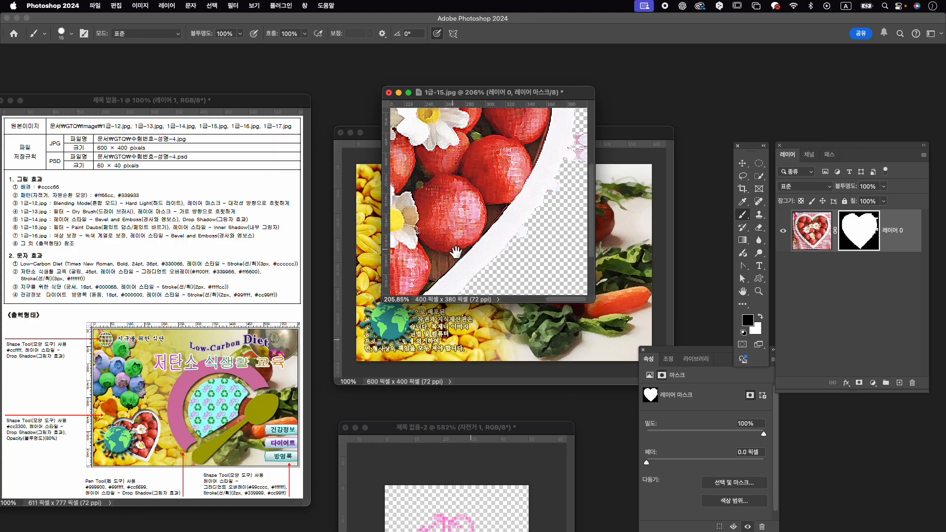
drag(542, 215, 503, 261)
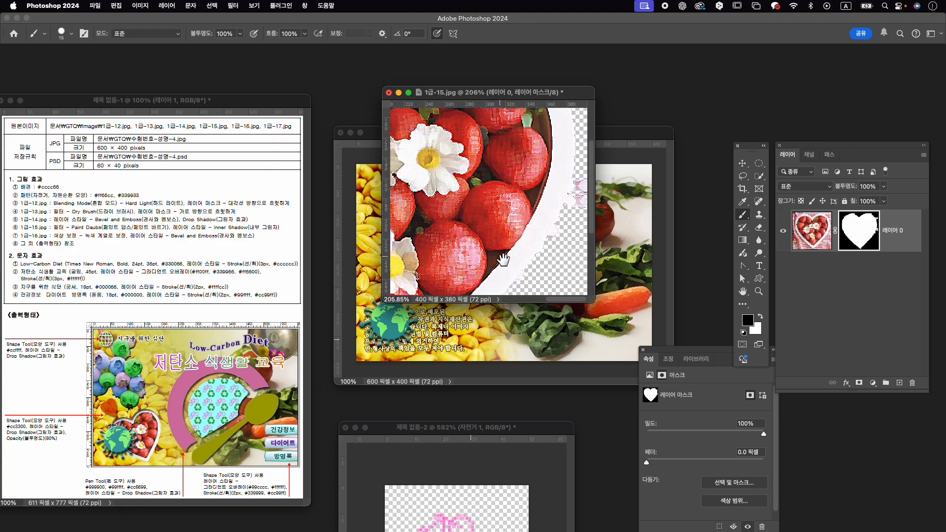
mouse_move(571, 238)
mouse_down()
mouse_move(589, 179)
mouse_move(566, 231)
mouse_up()
key(x)
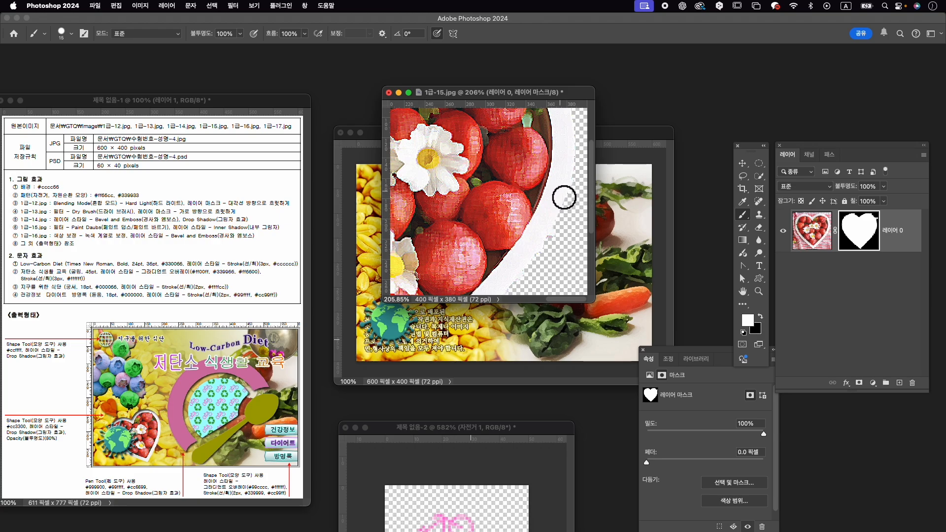
key(x)
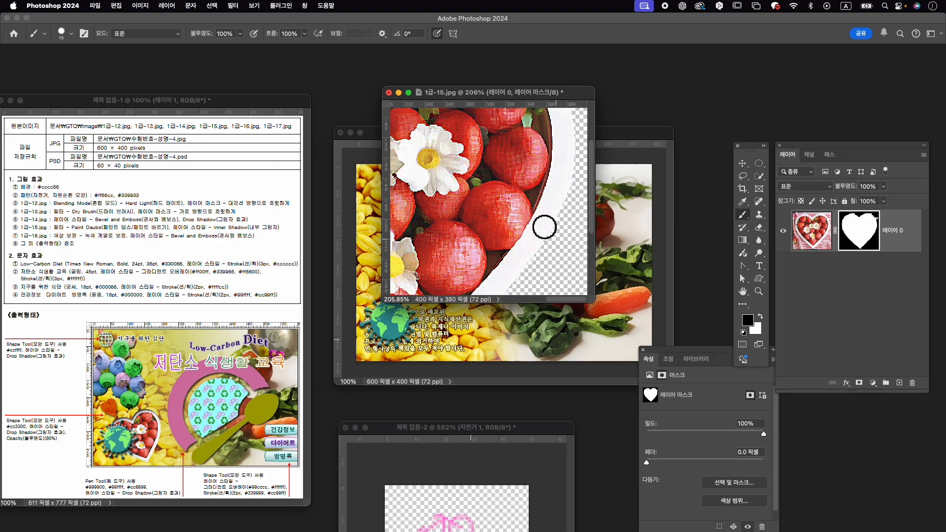
Paint the stray cloth fragments around the heart's upper-right lobe out of the mask in black.
scroll(544, 224, up, 5)
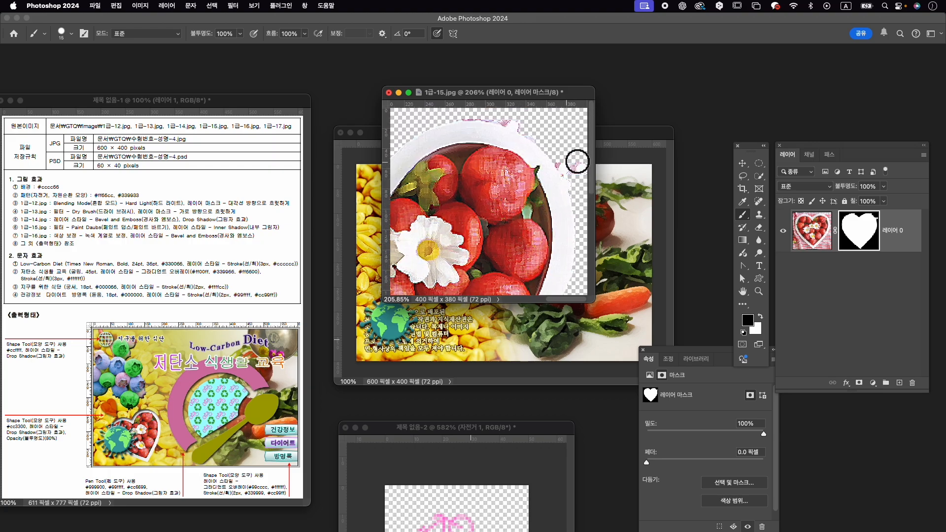
drag(577, 161, 587, 181)
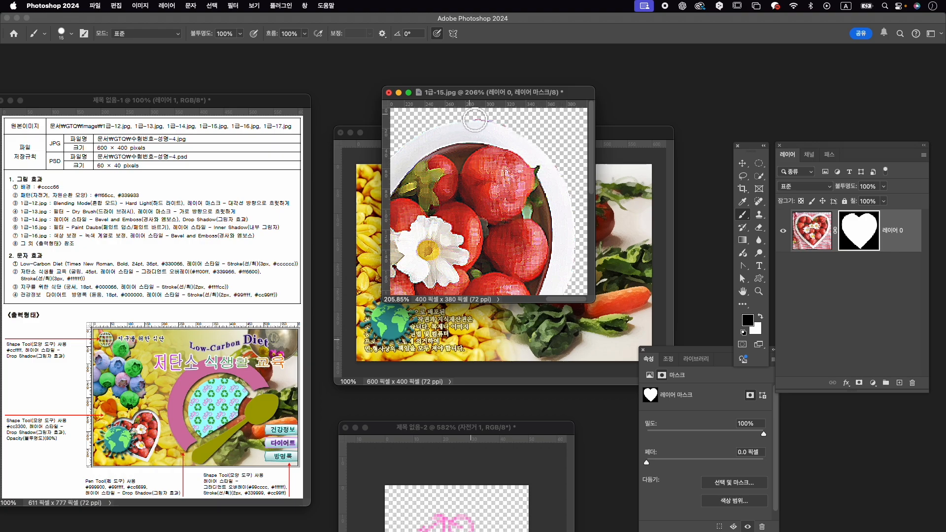
drag(458, 160, 581, 164)
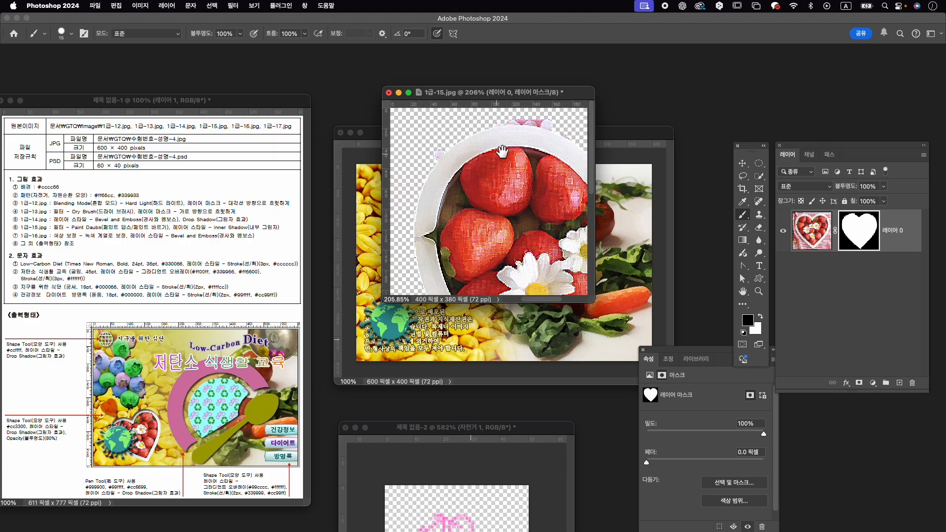
Copy the masked strawberry heart from 1급-15.jpg into the 수험번호-성명-4.psd composition.
drag(508, 120, 570, 132)
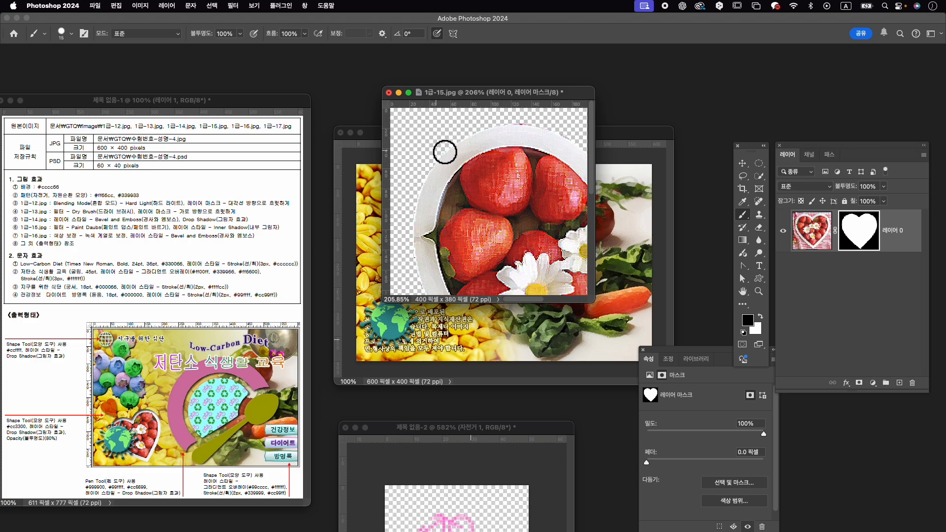
scroll(507, 186, down, 6)
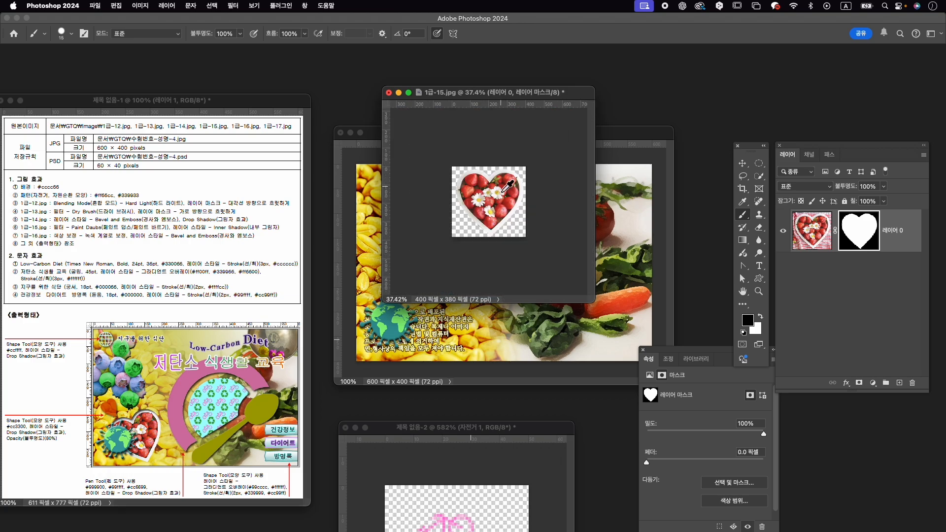
scroll(508, 186, up, 1)
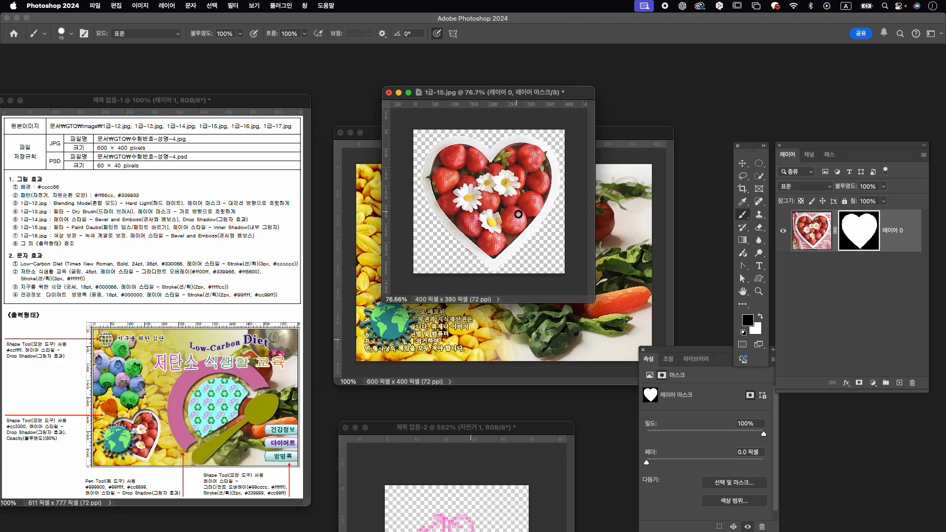
key(v)
drag(523, 217, 610, 283)
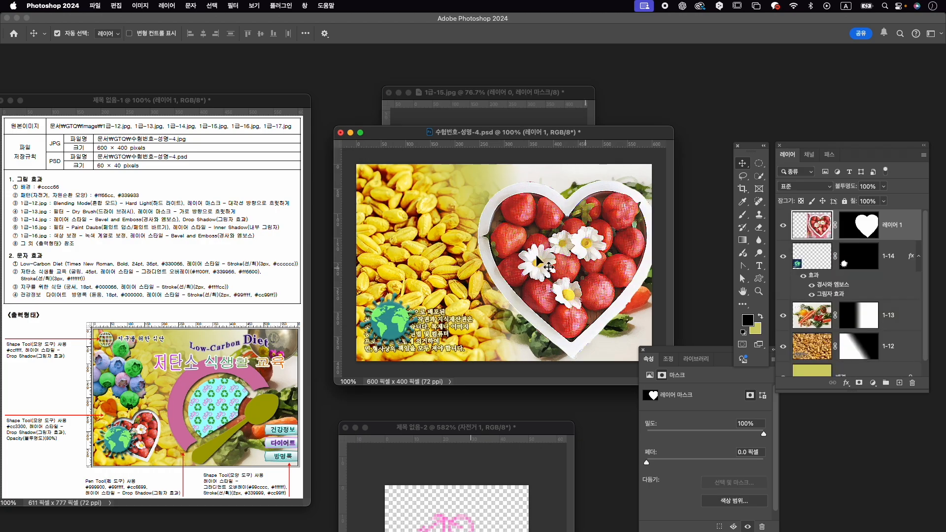
Close 1급-15.jpg without saving its changes.
click(393, 98)
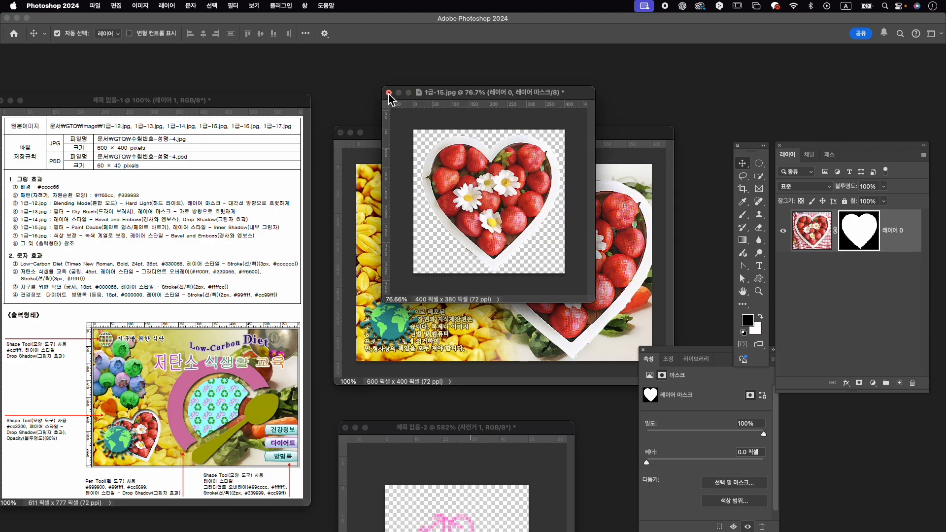
click(389, 92)
click(473, 217)
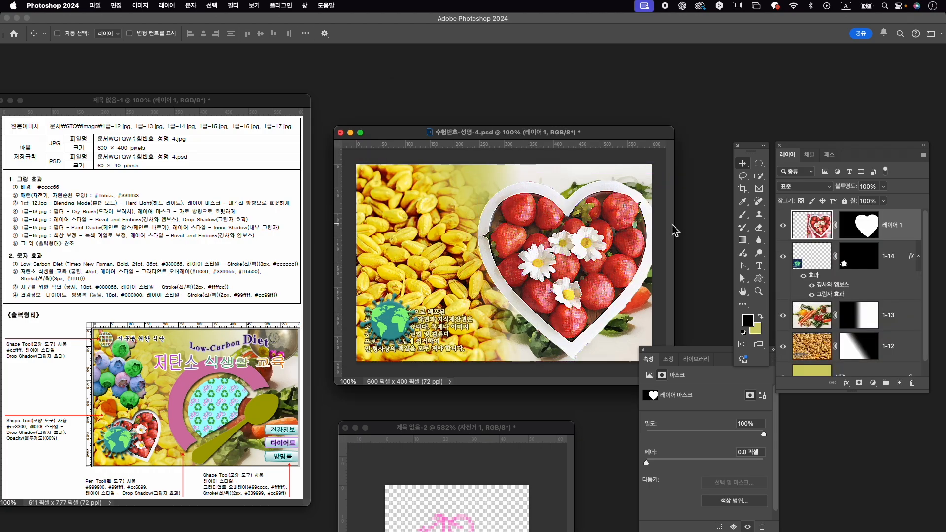
Scale the strawberry heart to about 50%, rotate it about 31° counterclockwise, and place it over the globe at the composition's lower-left corner.
key(super+t)
drag(465, 176, 500, 206)
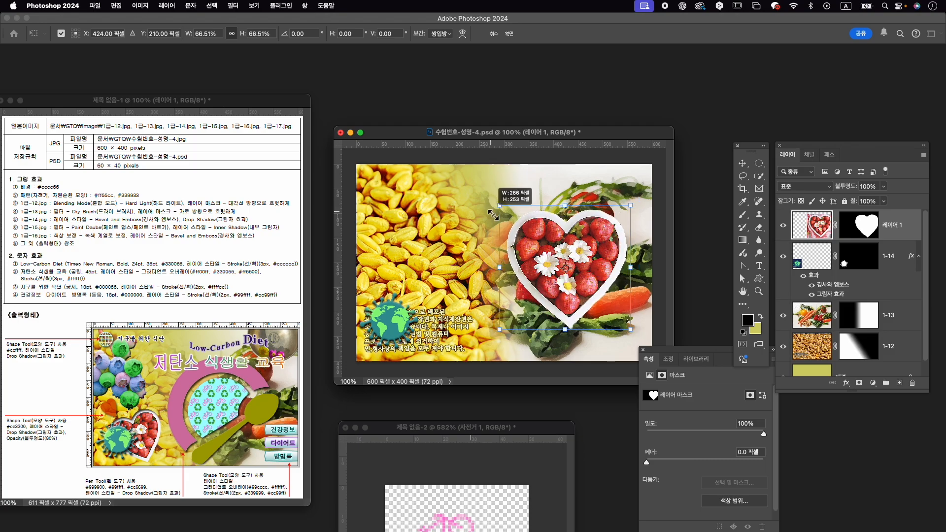
drag(552, 233, 419, 265)
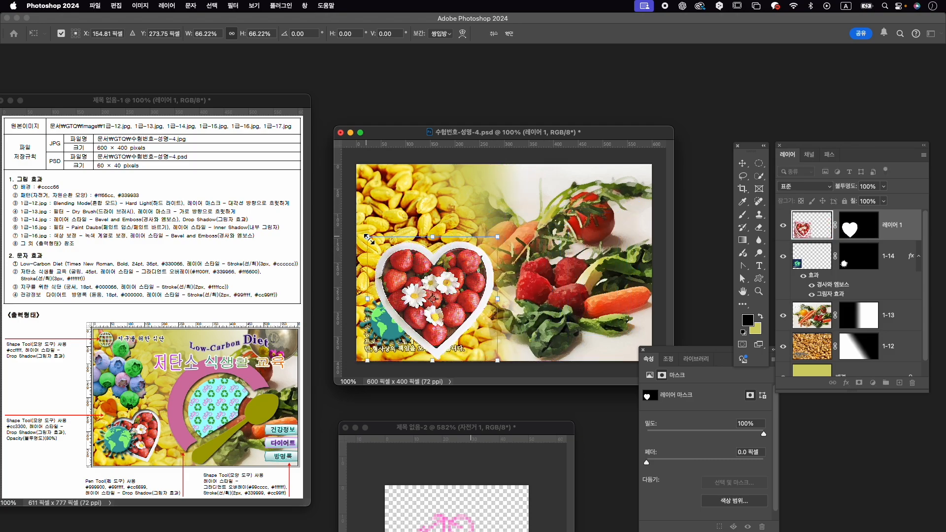
drag(367, 237, 383, 252)
drag(516, 246, 471, 230)
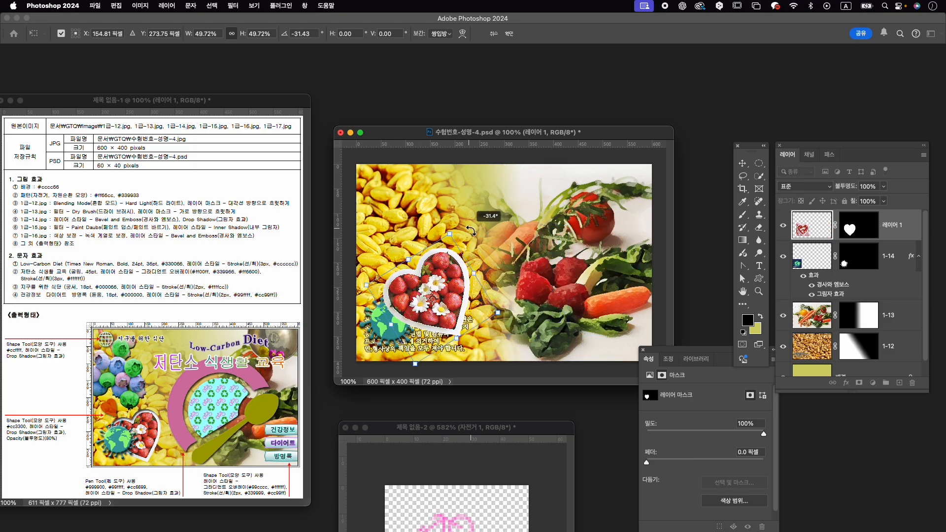
mouse_move(460, 265)
mouse_down()
mouse_move(446, 274)
mouse_move(435, 253)
mouse_move(451, 249)
mouse_up()
key(Return)
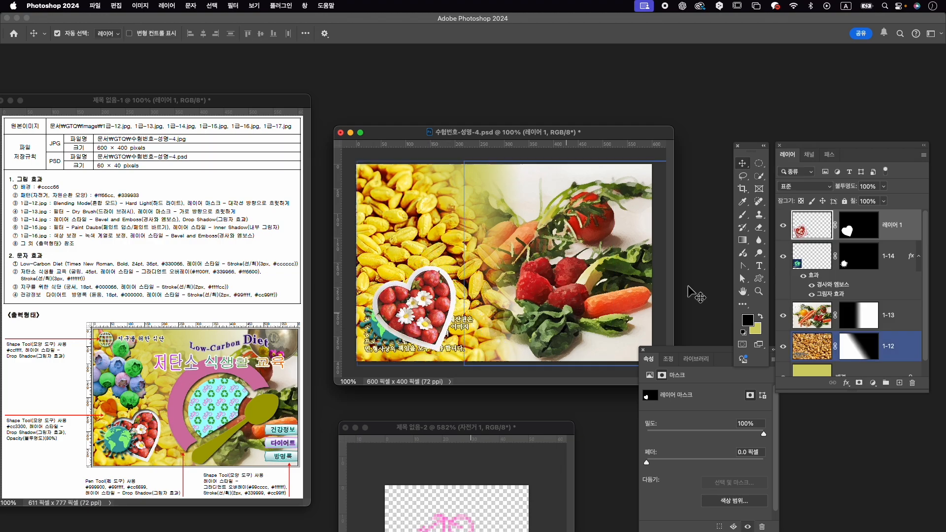
Stack layer 1-14 above the heart layer and rename the heart layer 1-15].
drag(882, 254, 874, 217)
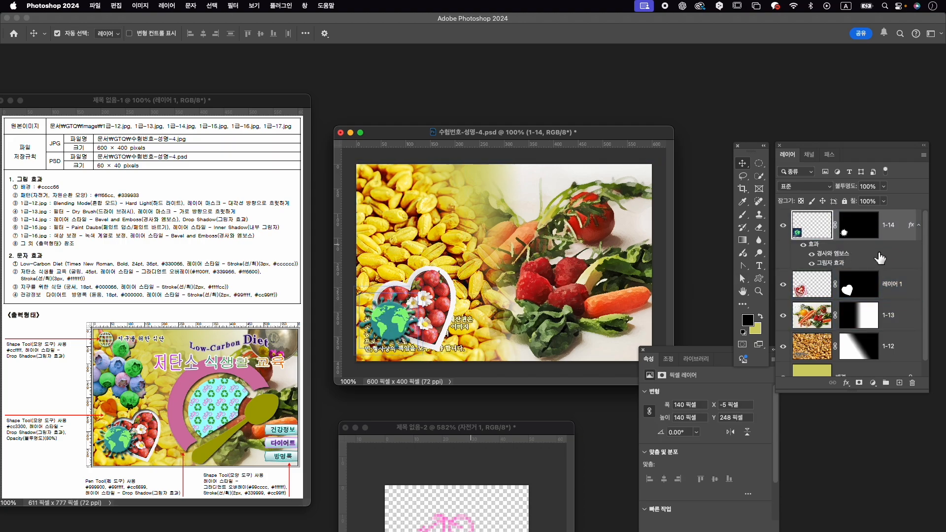
click(898, 291)
double_click(896, 290)
text(1)
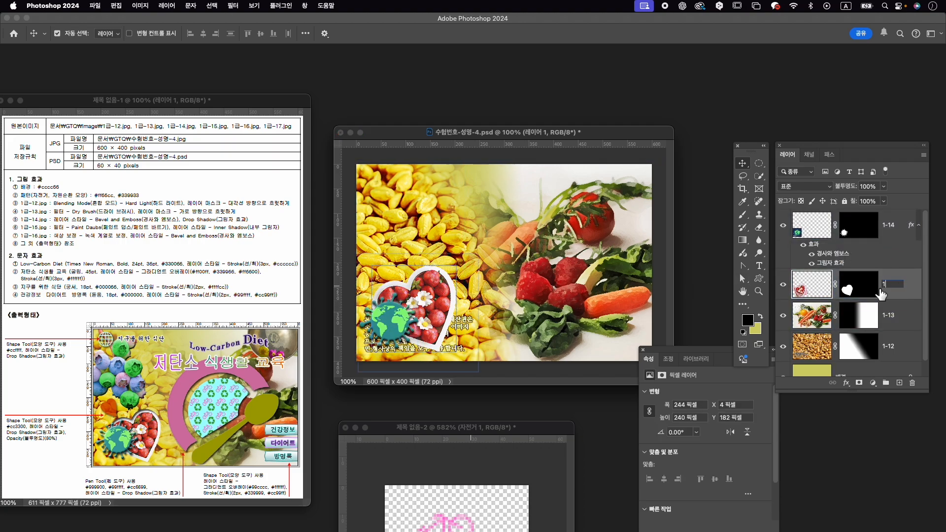
text(-15])
key(Return)
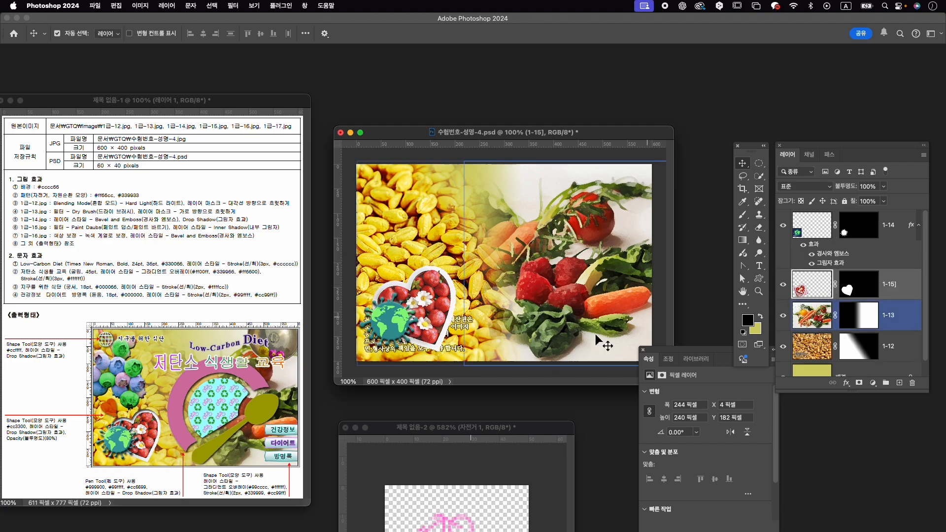
Scale the strawberry heart layer down to about 212 × 209 px and set it partly behind the globe.
key(ctrl+t)
drag(478, 254, 439, 292)
key(Return)
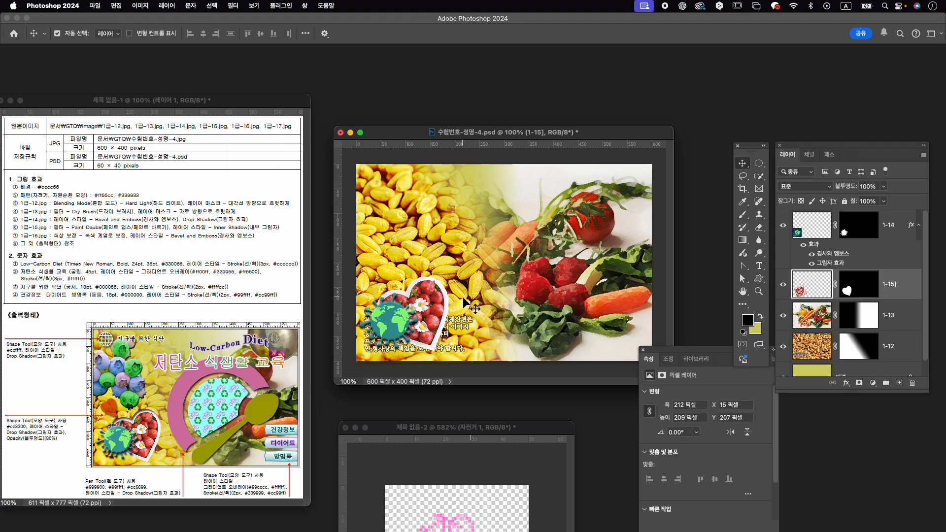
Correct the heart layer's name to 1-15 by removing the stray bracket.
click(850, 225)
click(909, 295)
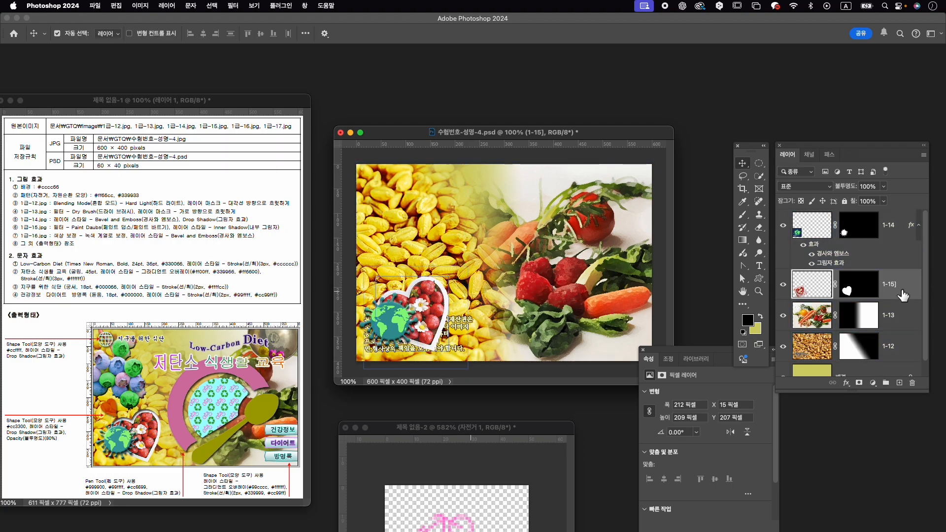
double_click(899, 287)
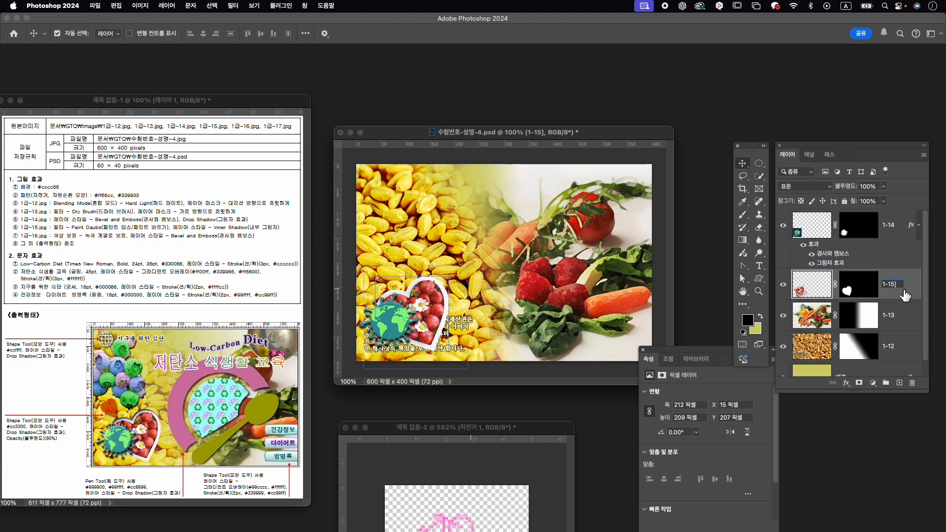
key(BackSpace)
key(Return)
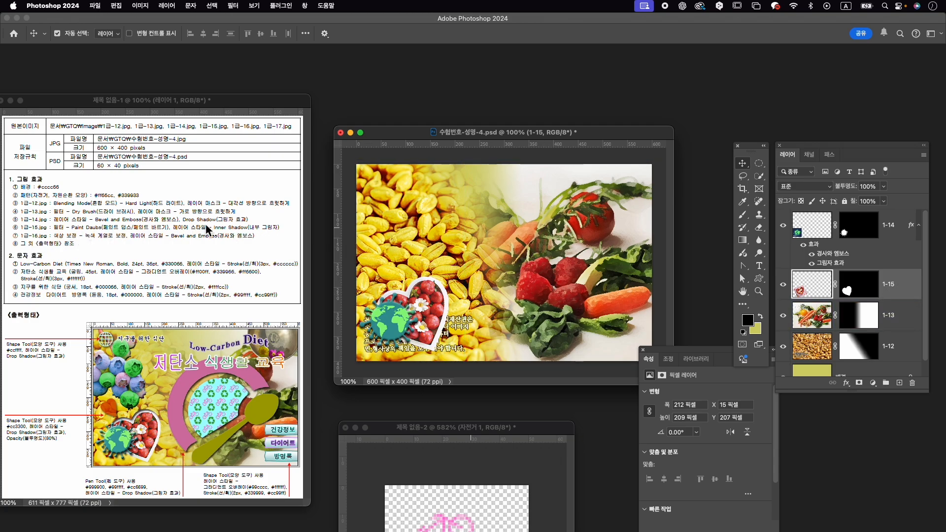
Add an Inner Shadow layer style with its preset settings to layer 1-15.
click(846, 383)
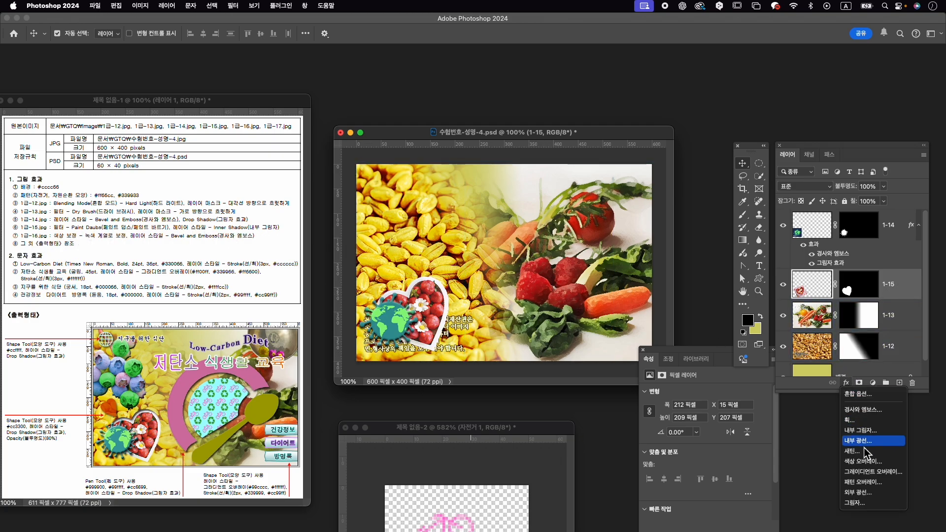
click(860, 430)
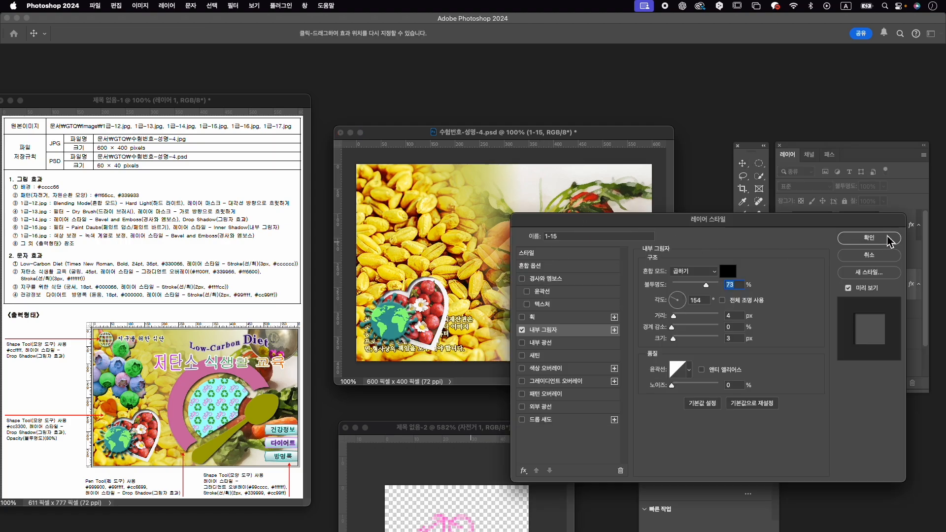
click(890, 238)
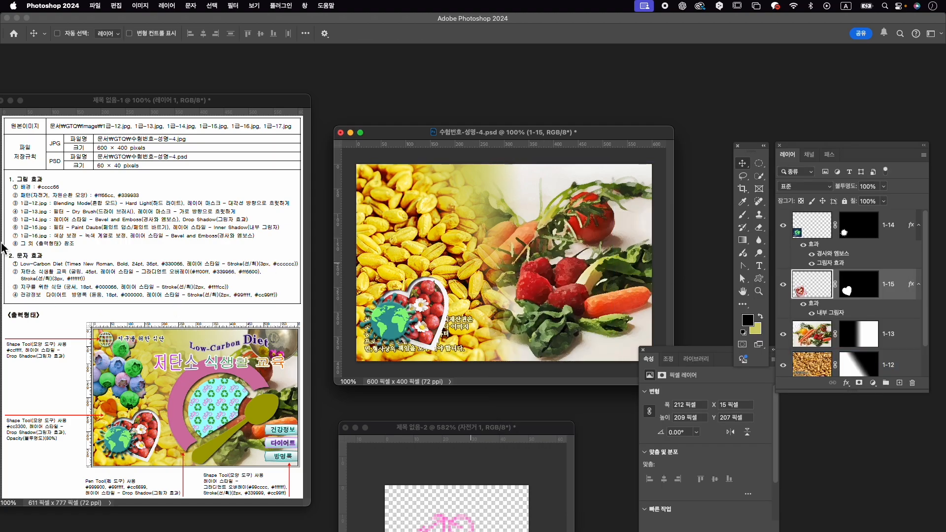
Open 1급-16.jpg from the Image folder and place its window over the composition, clear of the exam sheet.
key(super+o)
scroll(609, 213, down, 5)
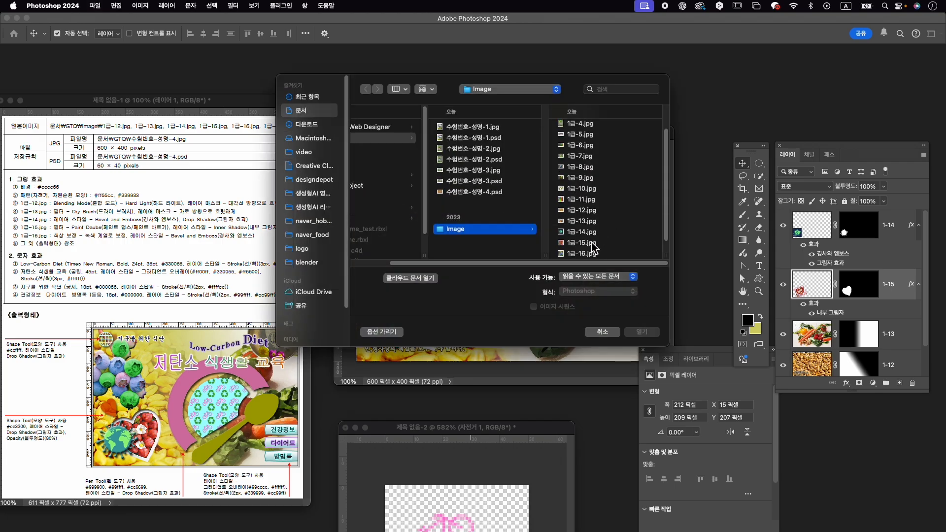
click(593, 255)
click(652, 333)
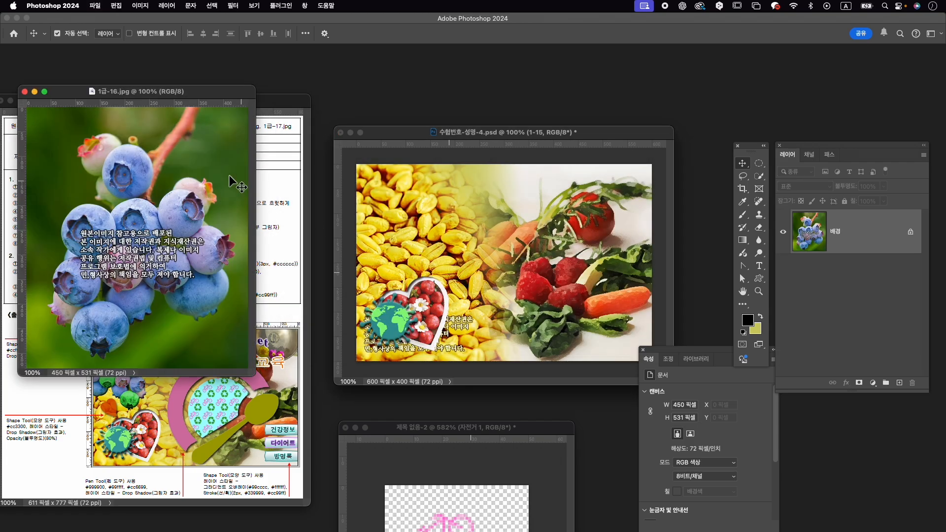
drag(163, 92, 499, 89)
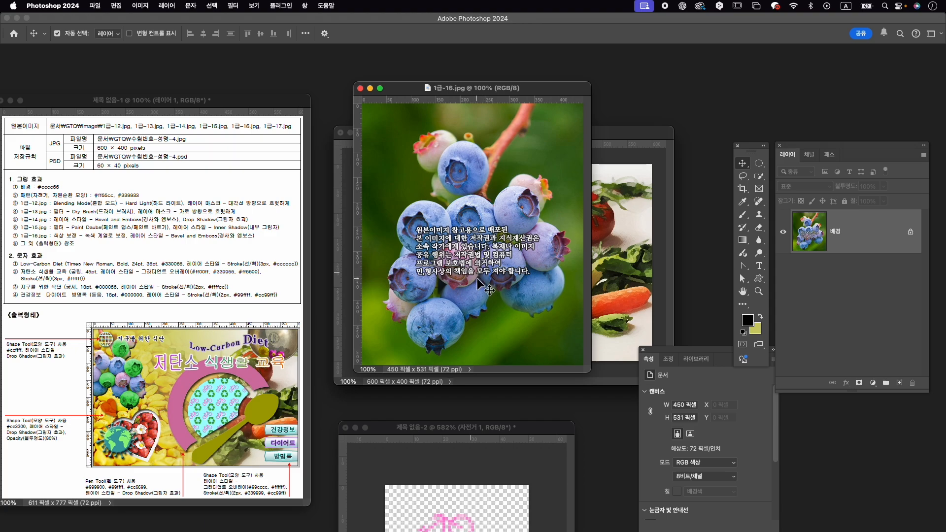
Unlock the blueberry background layer and flip the image horizontally.
click(911, 233)
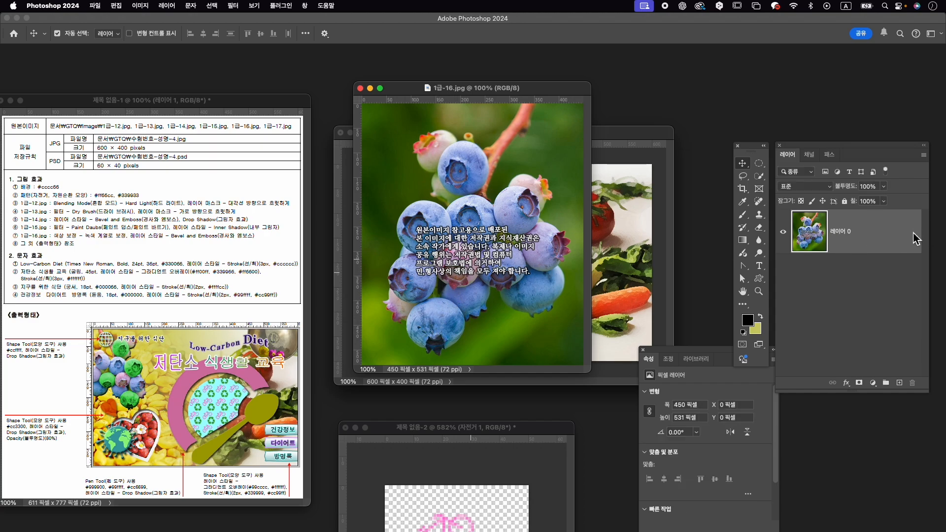
key(super+t)
right_click(488, 198)
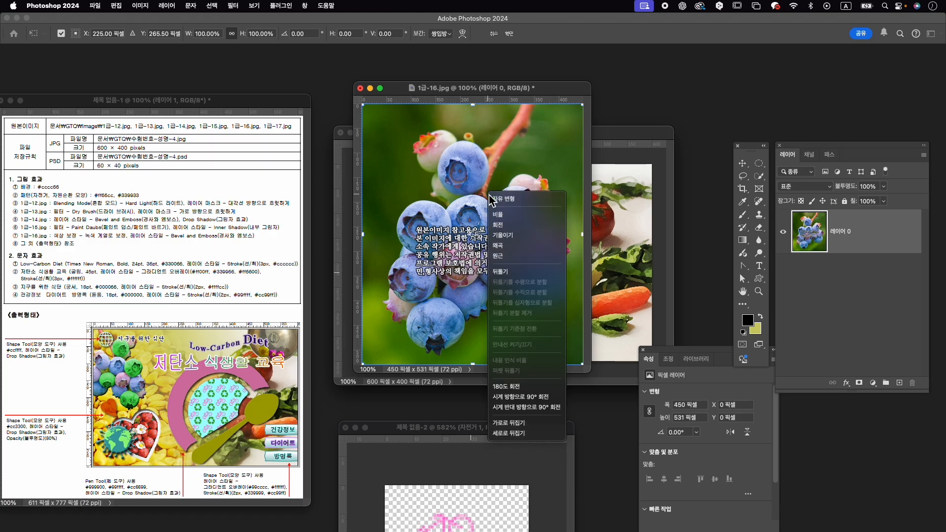
click(528, 424)
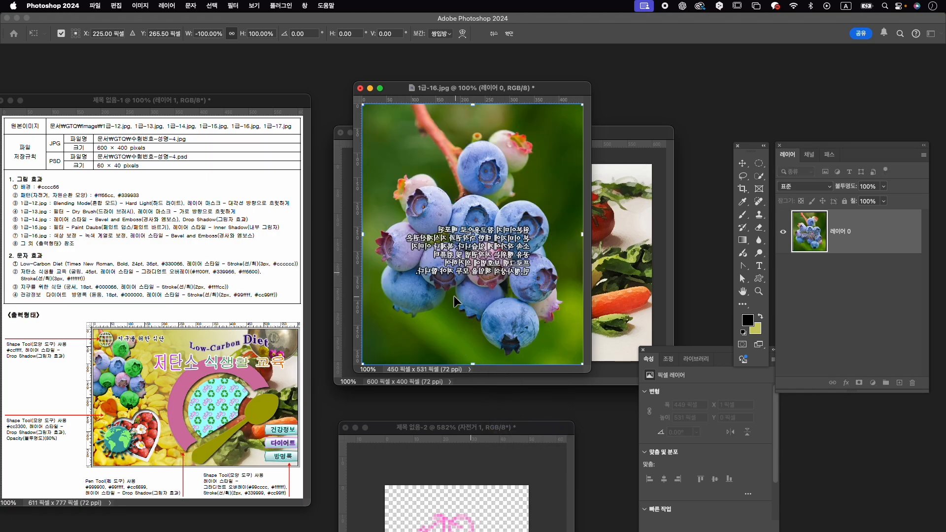
key(Return)
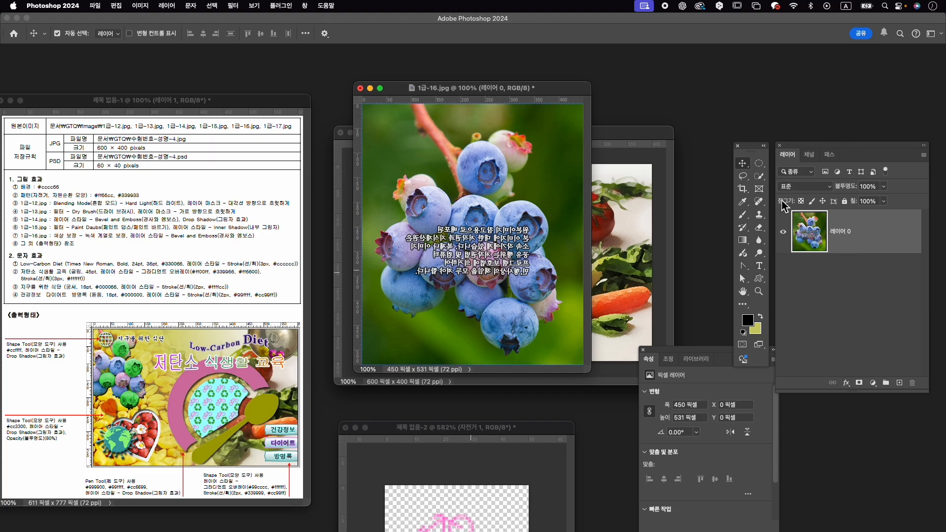
Select the whole lowest blueberry with the Quick Selection tool, using a 30 px brush for its dark calyx.
click(759, 176)
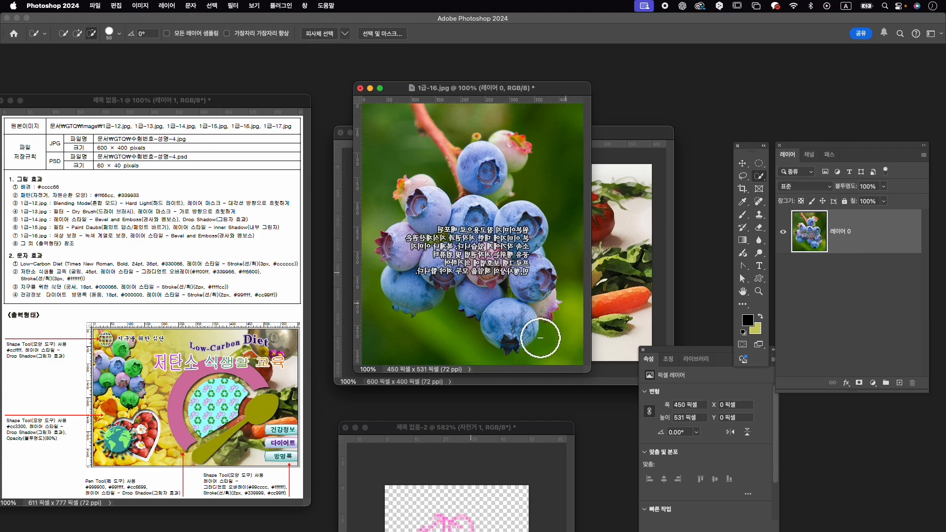
drag(524, 316, 502, 321)
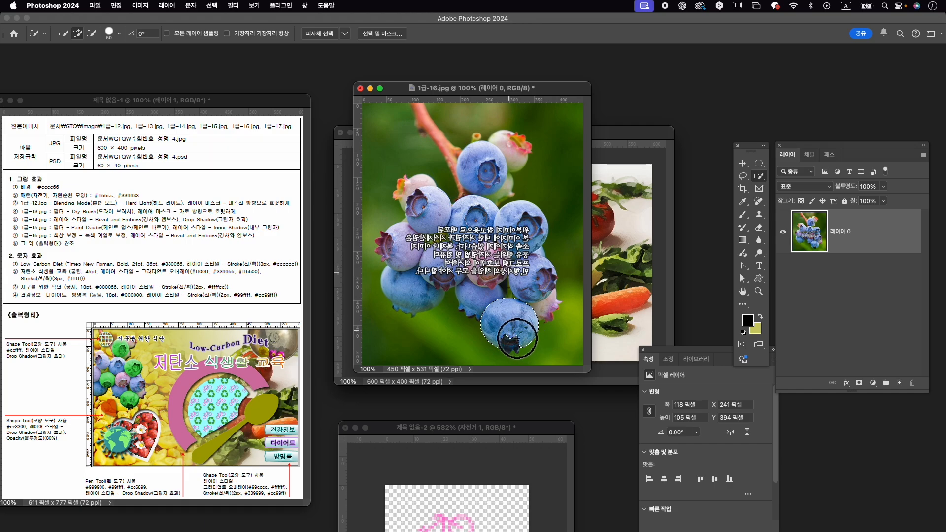
key(bracketright)
key(bracketright)
key(bracketright)
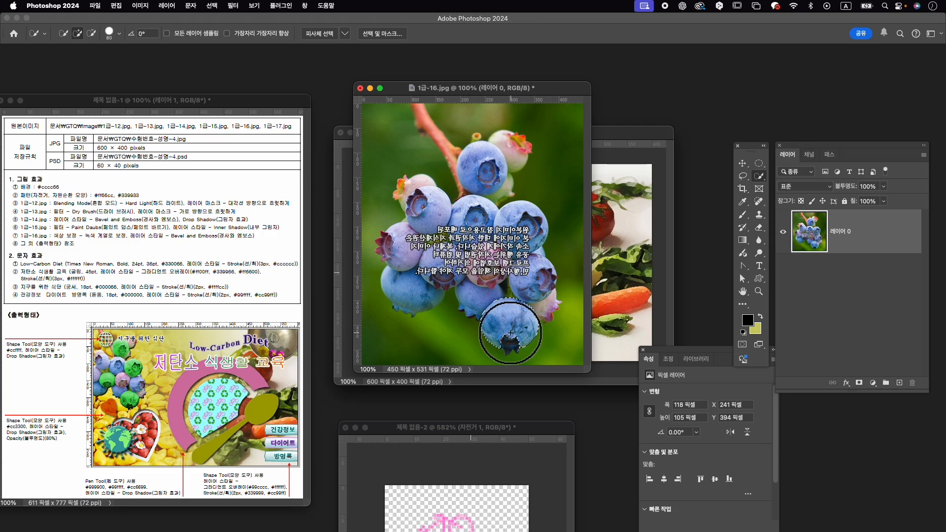
key(bracketleft)
key(bracketleft)
key(bracketleft)
key(bracketleft)
key(bracketleft)
drag(505, 351, 512, 344)
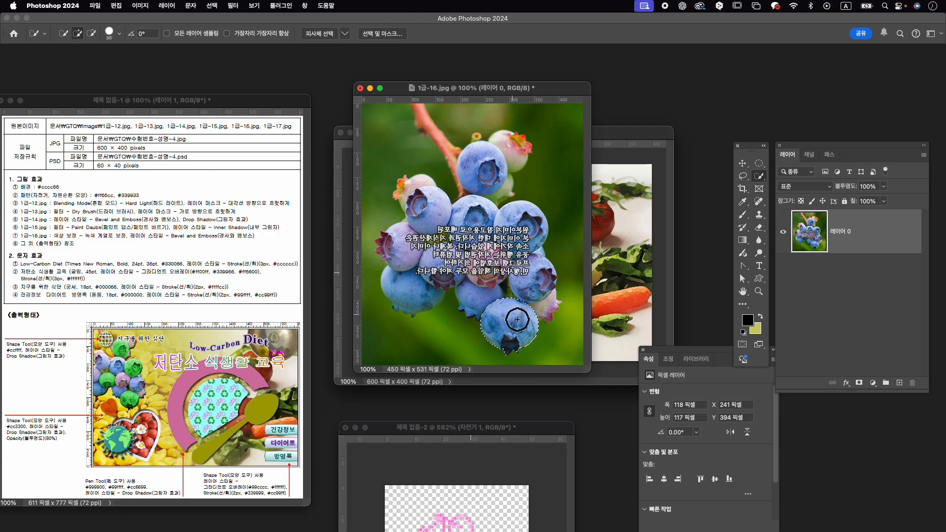
Add the central, right-hand and topmost blueberries to the selection with a 20 px Quick Selection brush.
key(bracketleft)
mouse_move(450, 266)
mouse_down()
mouse_move(429, 257)
mouse_move(437, 277)
mouse_move(455, 277)
mouse_move(450, 286)
mouse_move(456, 251)
mouse_move(460, 271)
mouse_move(453, 252)
mouse_move(463, 254)
mouse_up()
key(alt)
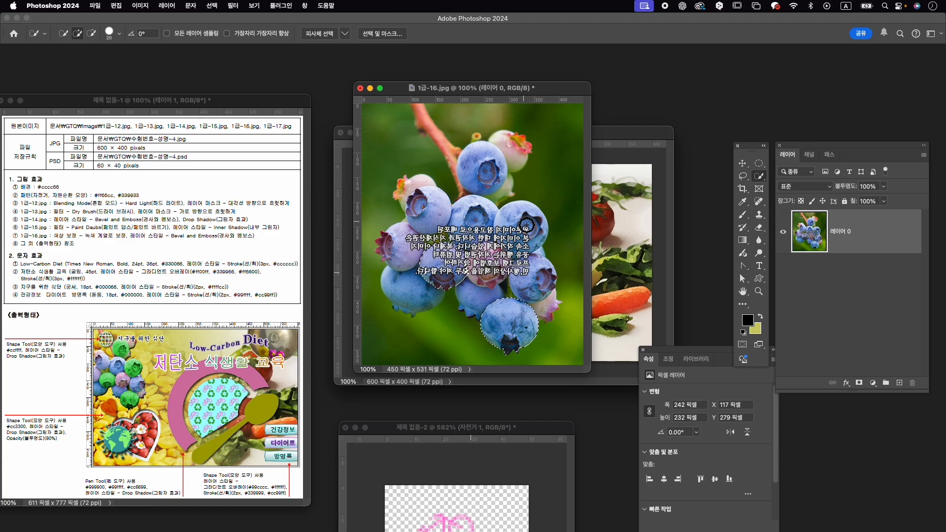
mouse_move(526, 225)
mouse_down()
mouse_move(533, 244)
mouse_move(513, 241)
mouse_up()
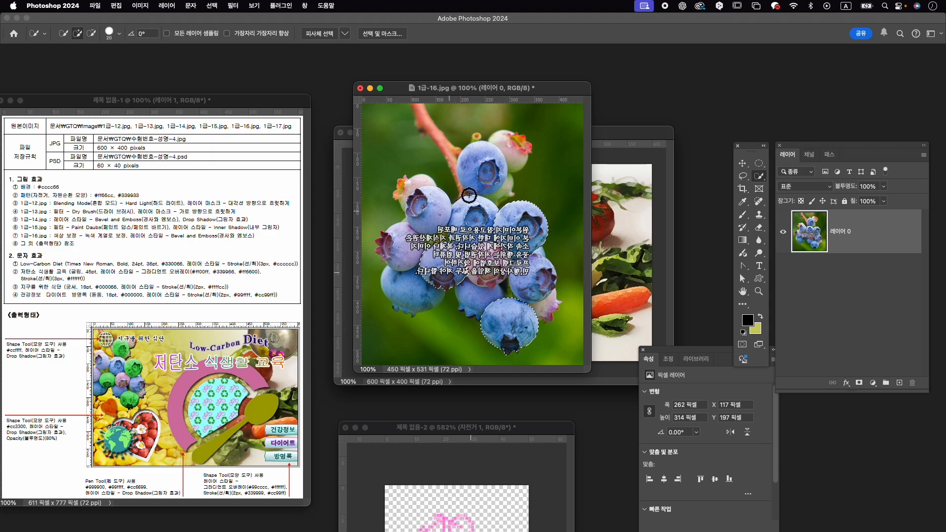
click(481, 166)
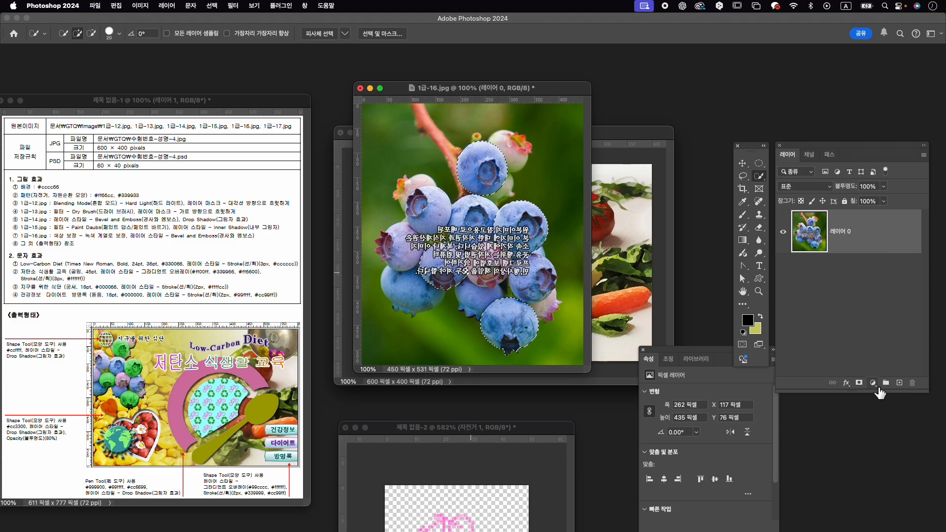
Add a colorized Hue/Saturation adjustment to the selected blueberries with Hue 116, Saturation 50 and Lightness -8.
click(873, 384)
click(892, 276)
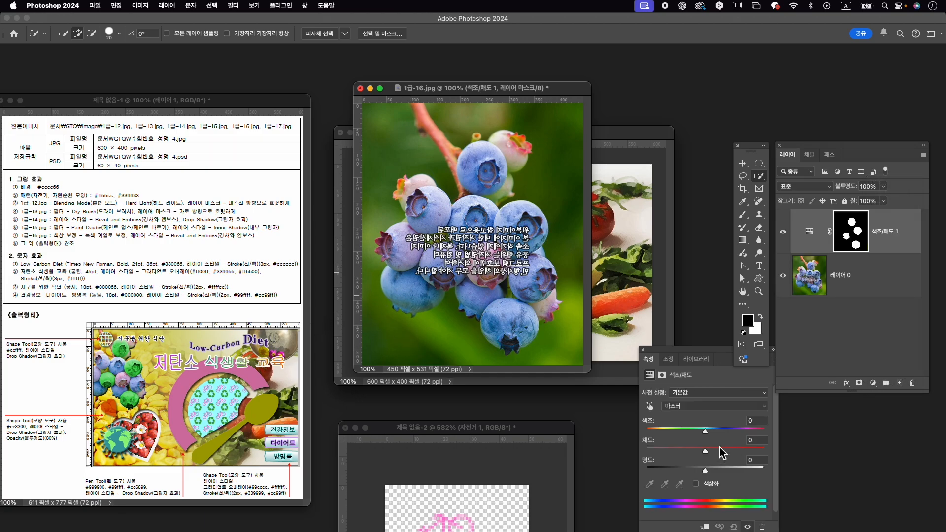
click(696, 484)
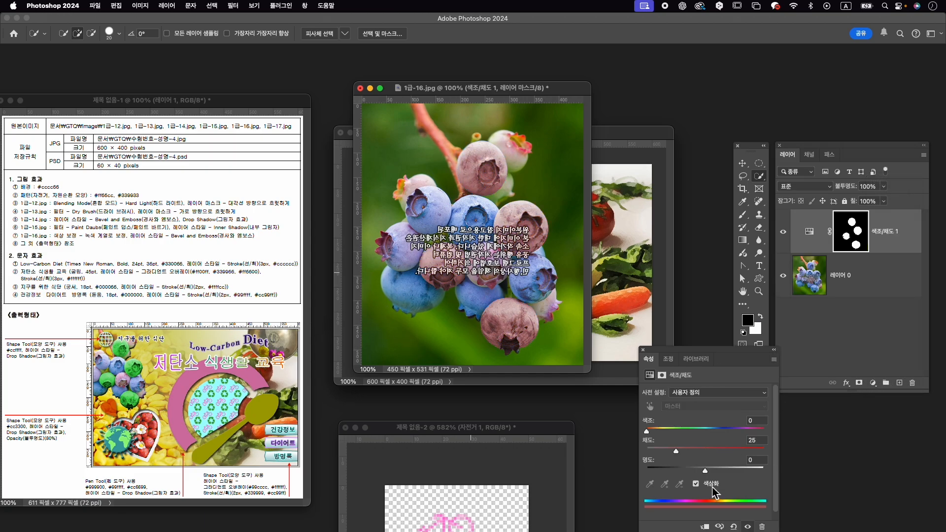
click(680, 431)
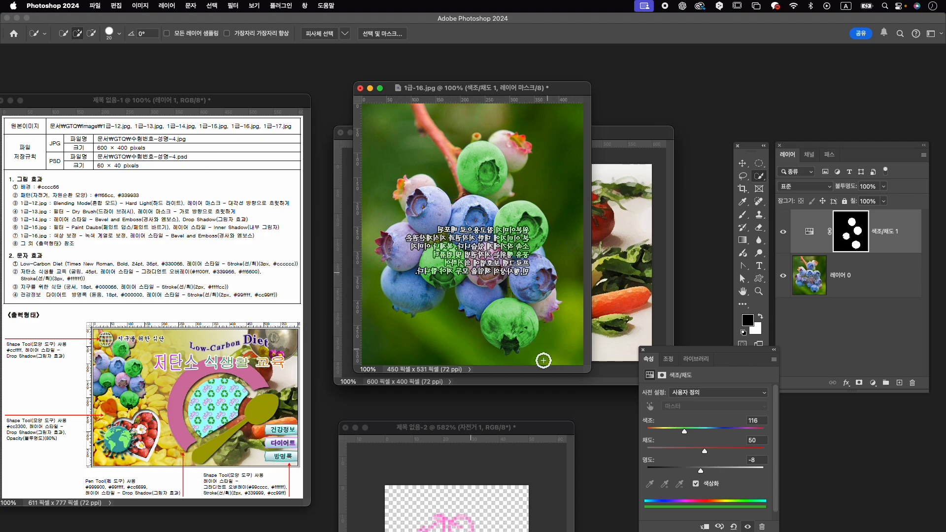
Select the whole blueberry branch on the photo layer with the Object Selection tool and mask out its background.
click(872, 280)
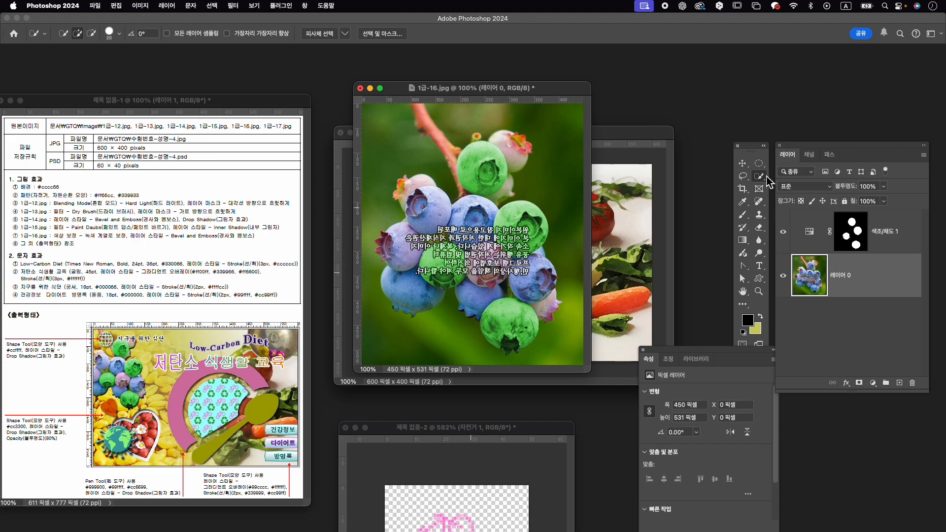
drag(765, 174, 793, 177)
drag(406, 148, 566, 347)
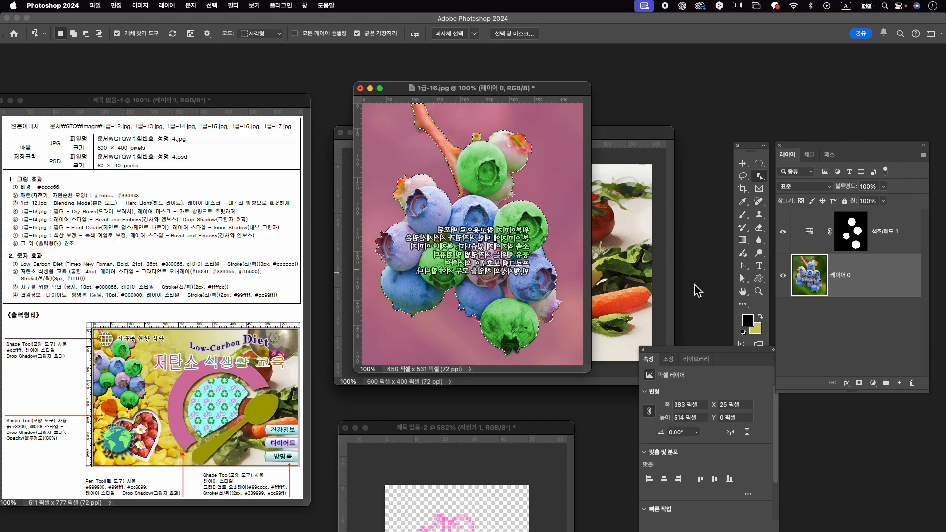
click(860, 384)
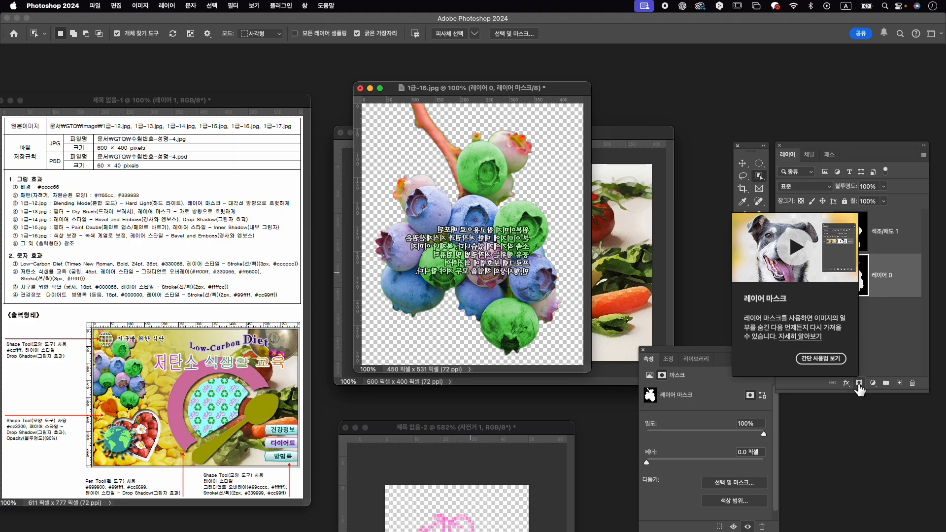
Stamp the visible layers into a new merged layer, copy it into 수험번호-성명-4.psd, and close 1급-16.jpg.
click(900, 236)
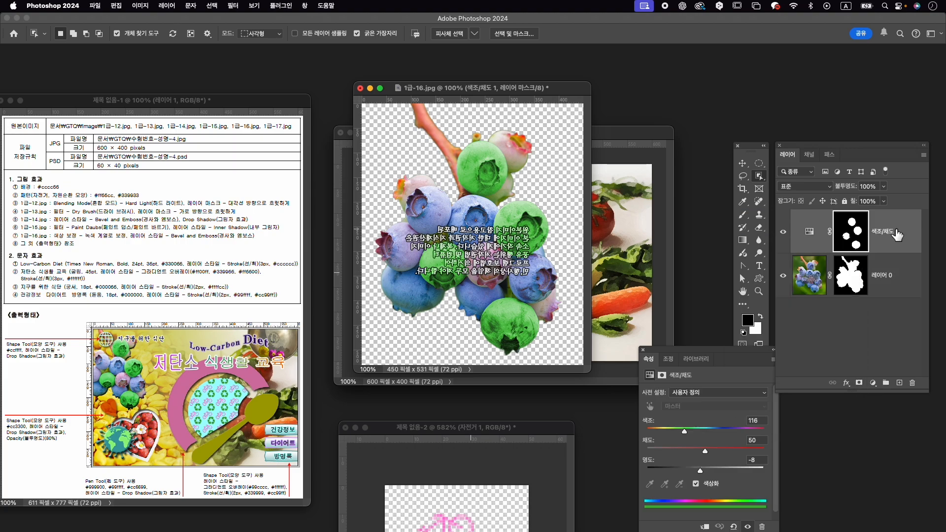
key(super+alt+shift+e)
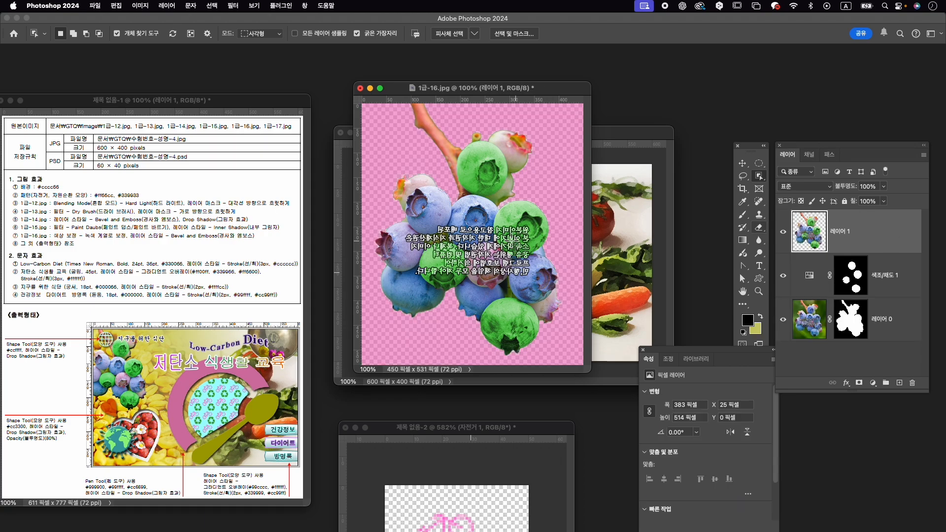
key(v)
drag(505, 234, 633, 235)
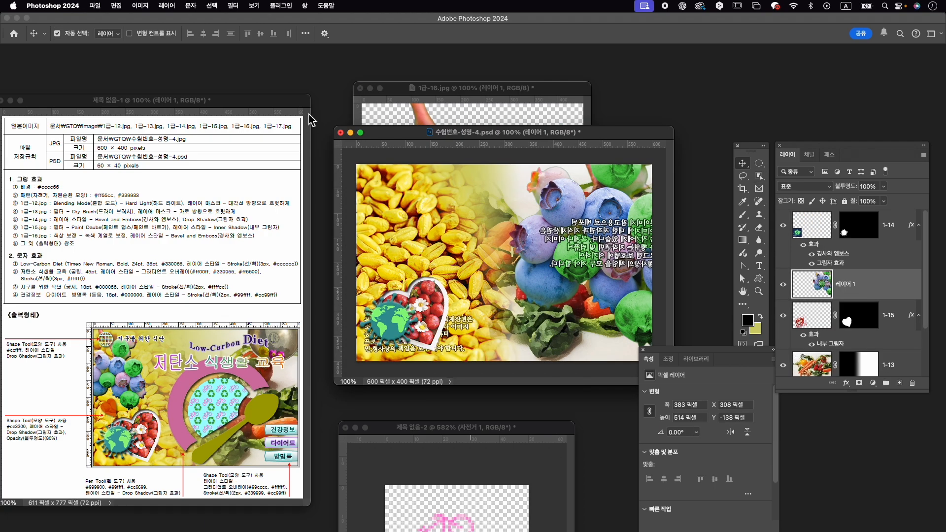
click(361, 88)
click(516, 209)
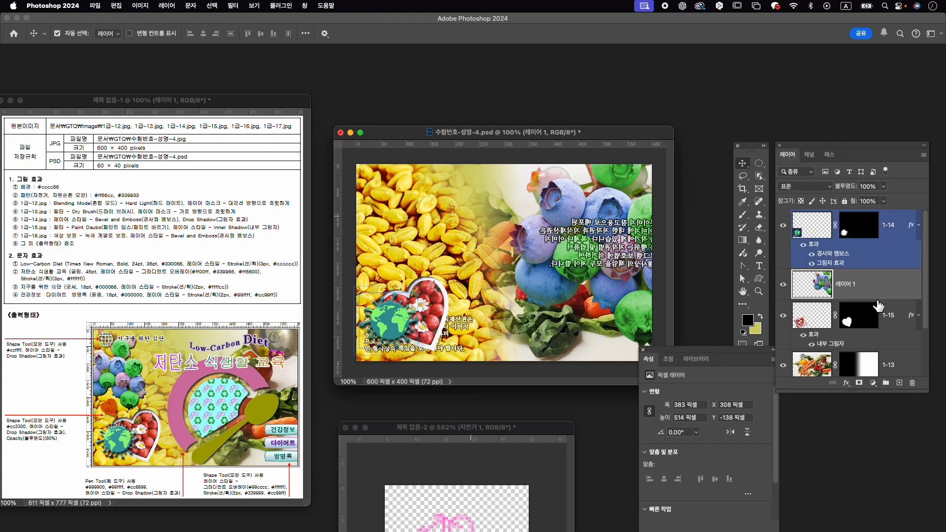
Place the pasted blueberry layer above layer 1-14 and rename it 1-16.
mouse_move(883, 311)
mouse_down()
mouse_move(872, 289)
mouse_move(876, 297)
mouse_up()
drag(875, 283, 872, 218)
double_click(851, 226)
text(1)
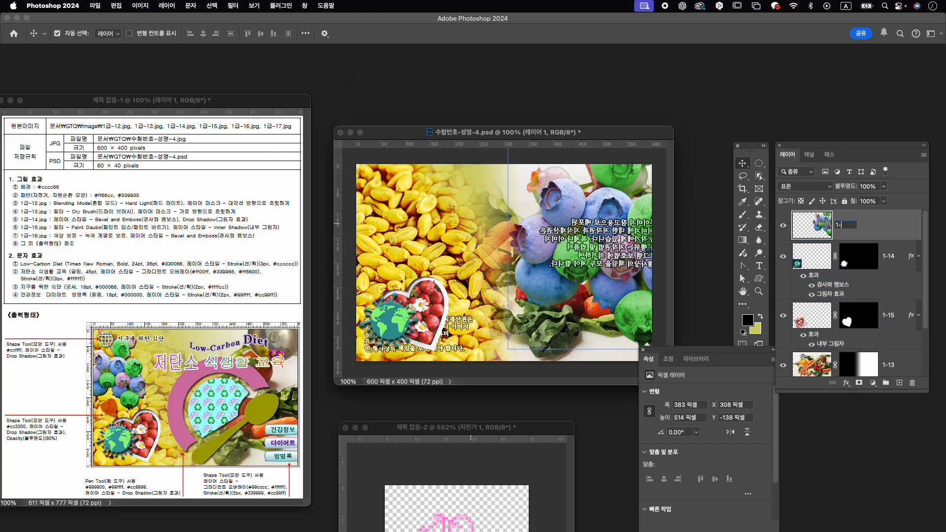
text(-16)
key(Return)
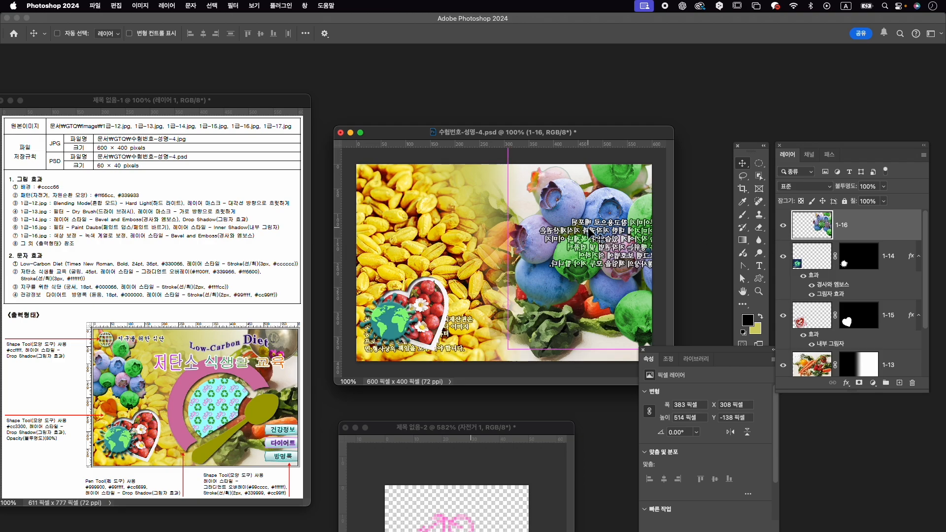
Scale the blueberries proportionally to about 46.65% and position them in the composition's upper-left corner at about X -21, Y -13 px.
key(ctrl+t)
drag(663, 195, 565, 221)
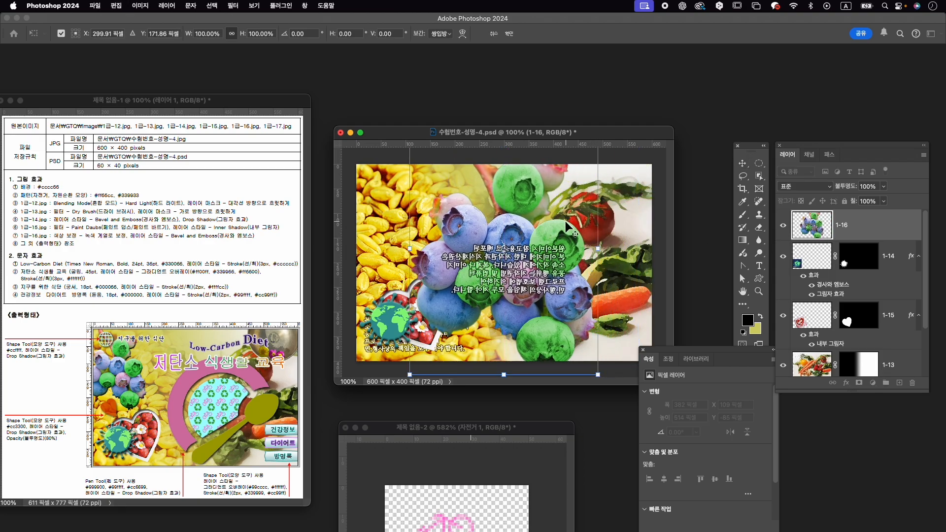
drag(596, 250, 440, 225)
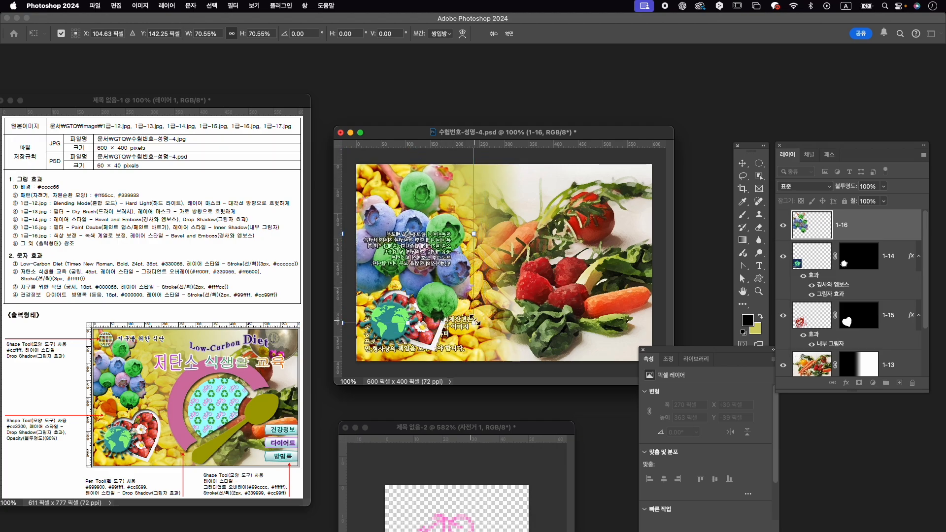
drag(475, 320, 418, 253)
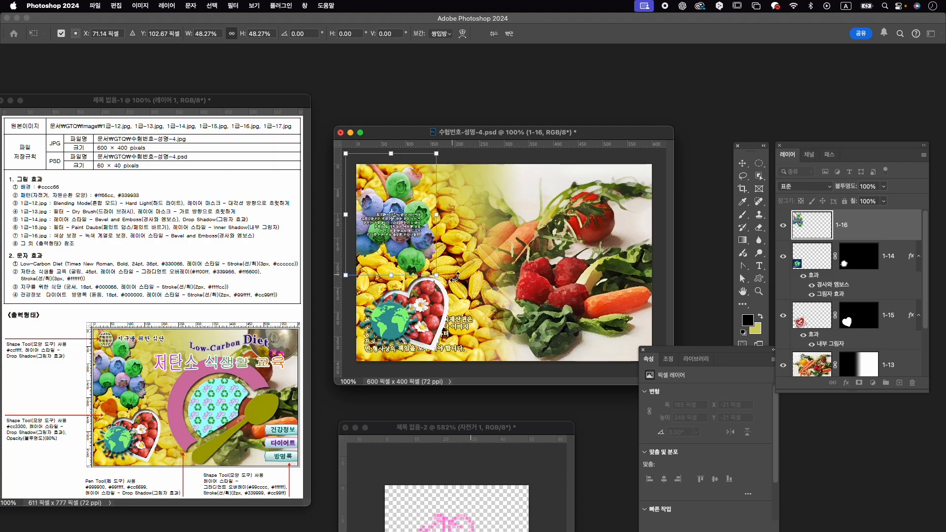
drag(443, 276, 436, 274)
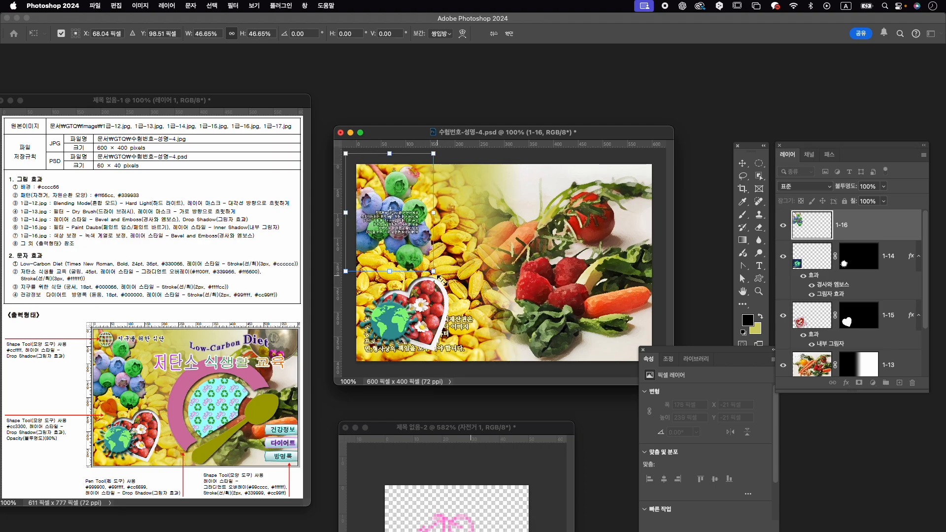
key(Return)
click(417, 297)
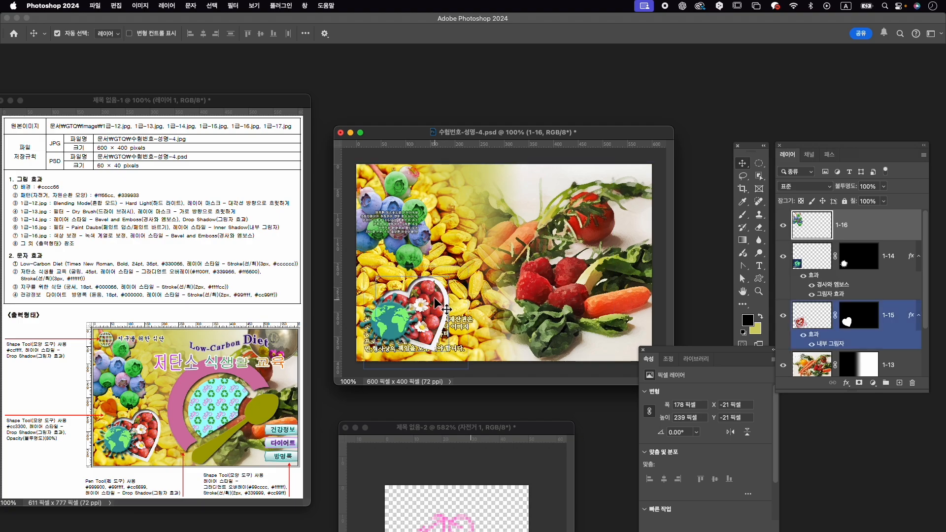
click(396, 233)
drag(398, 232, 395, 236)
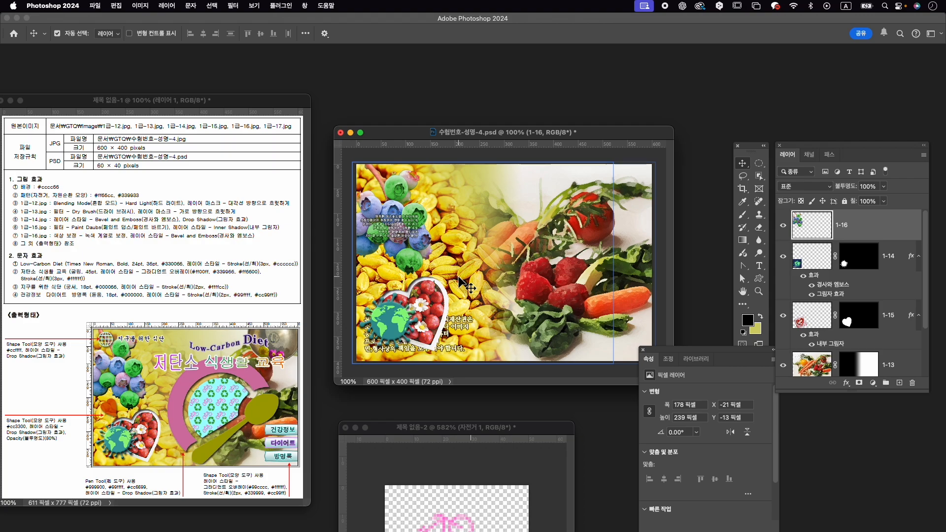
Rotate the strawberry heart on layer 1-15 clockwise by about 4.7°.
click(448, 313)
key(super+t)
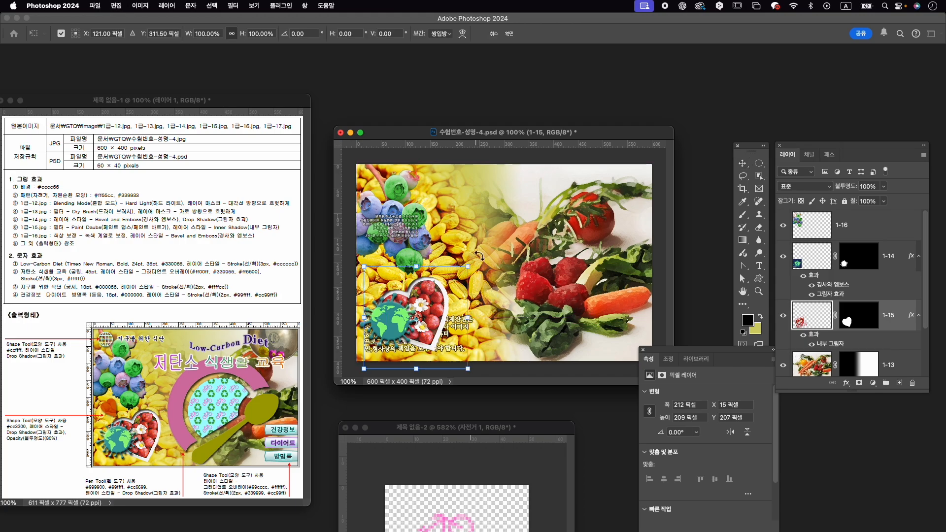
drag(478, 256, 485, 262)
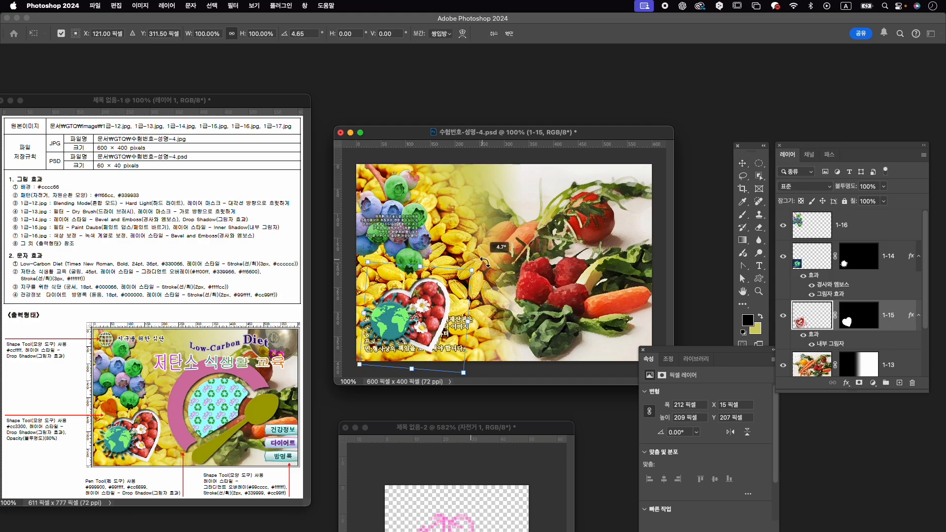
key(Return)
click(400, 247)
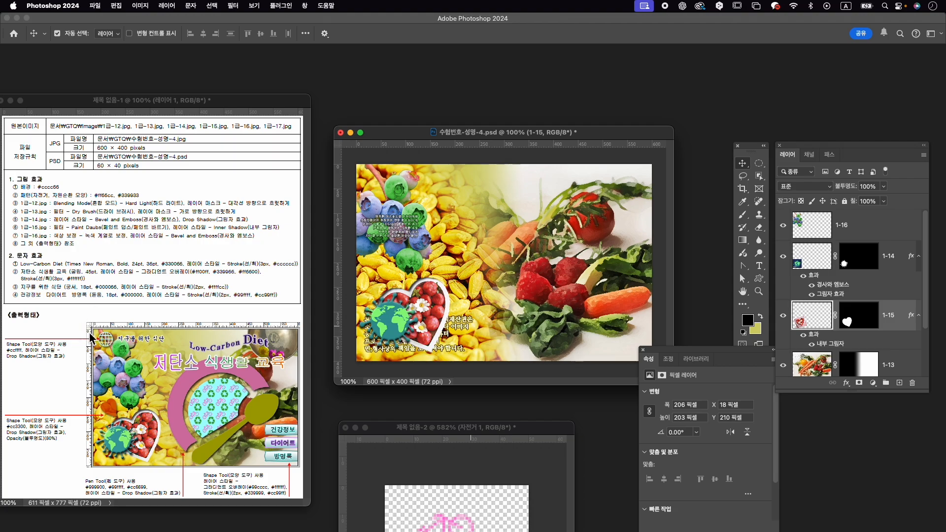
Apply a Bevel and Emboss layer style to the blueberry layer 1-16.
click(892, 227)
click(845, 383)
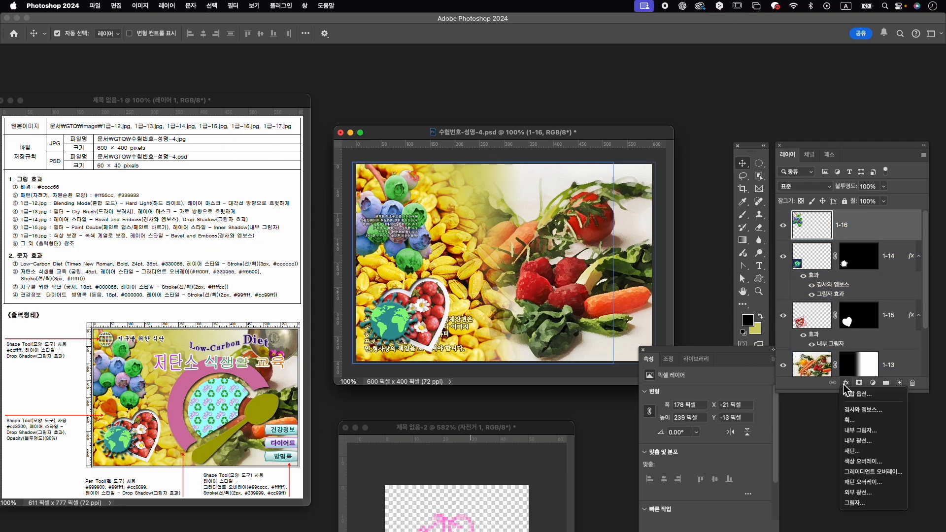
click(862, 409)
click(878, 242)
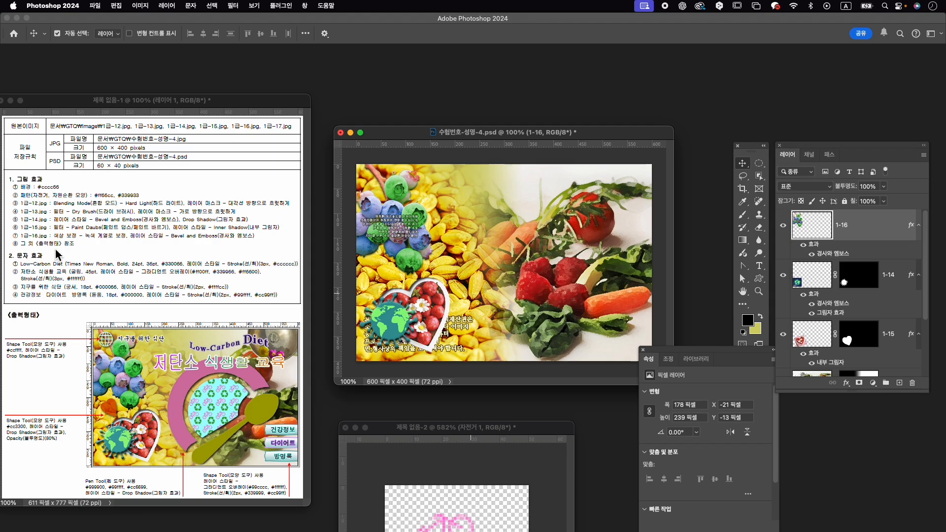
Open 1급-17.jpg from the Image folder and place its window over the composition, clear of the exam sheet.
key(super+o)
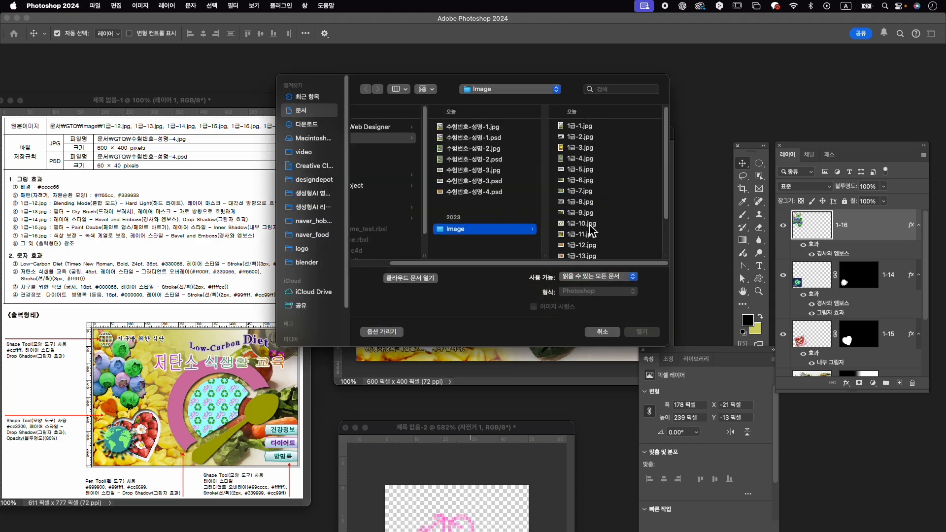
scroll(598, 254, down, 3)
click(597, 252)
click(647, 333)
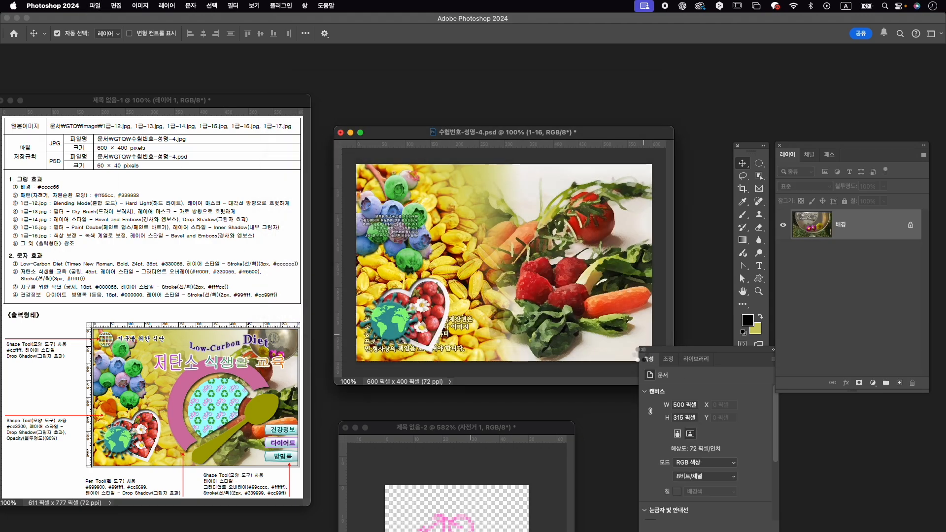
drag(220, 104, 502, 98)
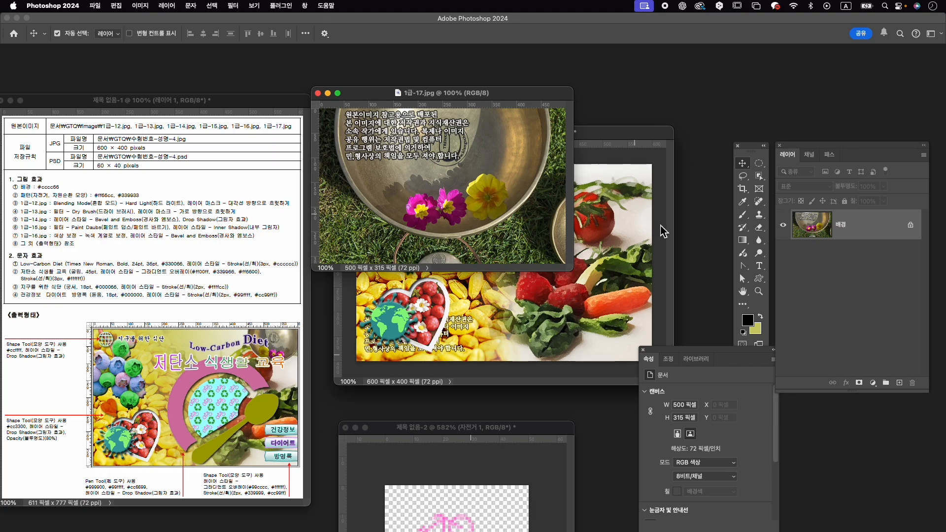
Select the metal bowl with its flowers using the Object Selection tool and mask out the grass around it.
click(758, 175)
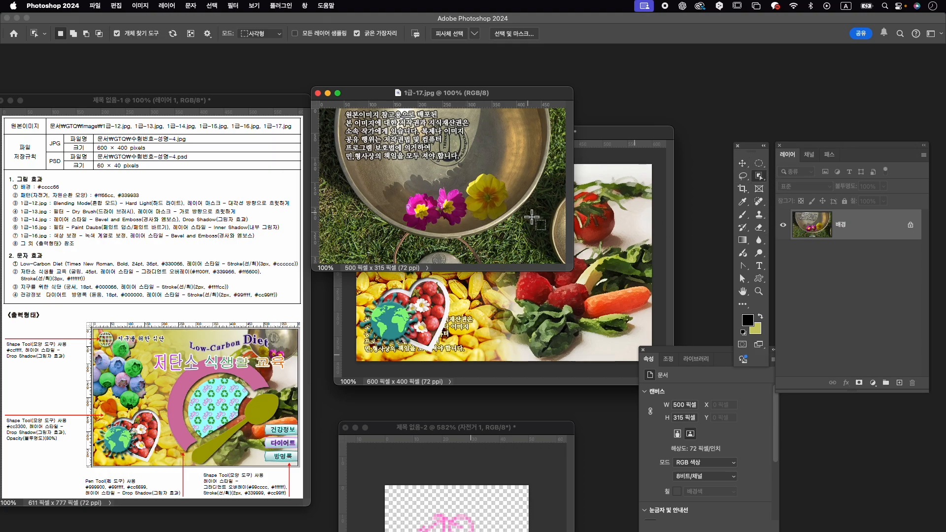
drag(529, 217, 334, 109)
click(858, 383)
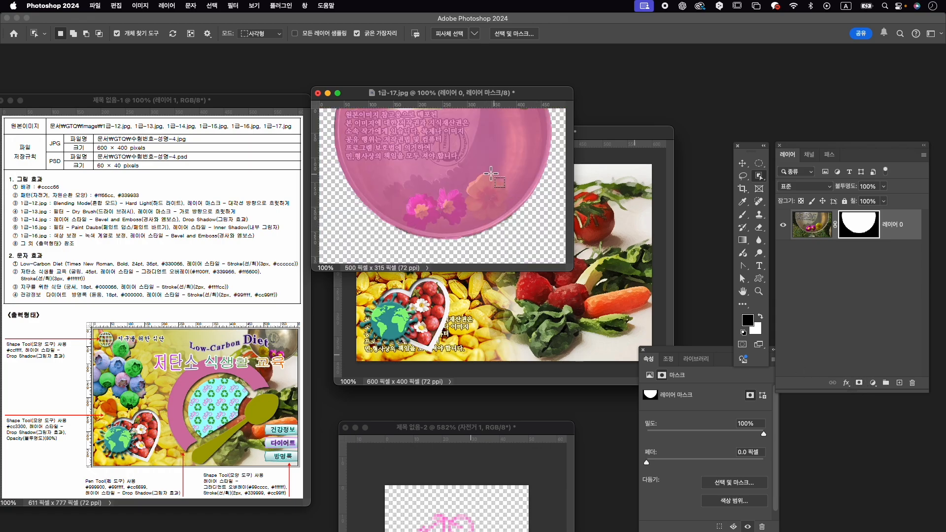
Copy the masked bowl into 수험번호-성명-4.psd and close 1급-17.jpg without saving.
key(v)
drag(493, 176, 625, 228)
click(321, 93)
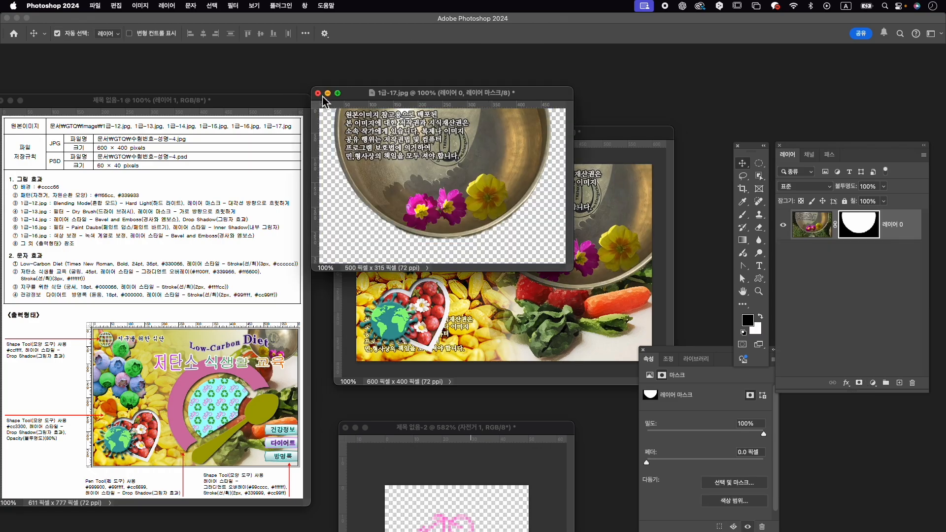
click(318, 93)
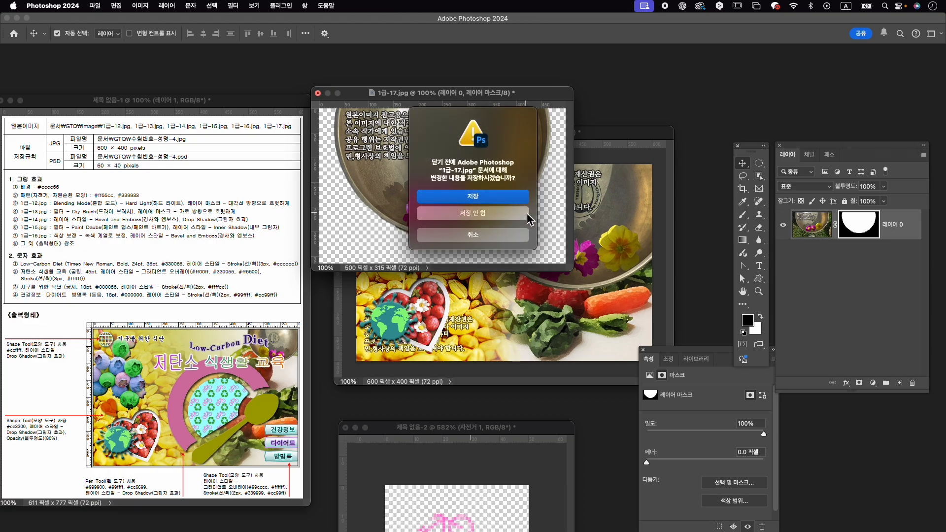
click(526, 213)
Rename the pasted bowl layer as 1-17.
double_click(896, 225)
text(1)
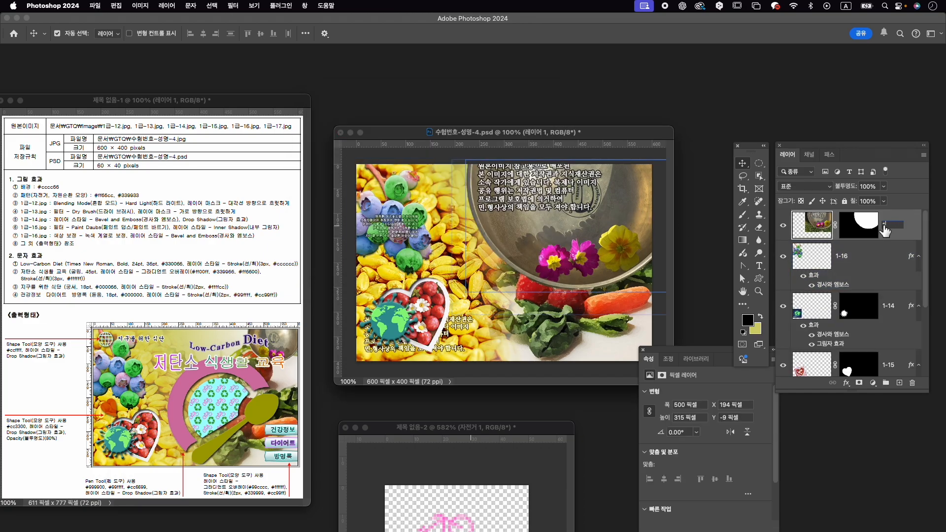
text(-17)
key(Return)
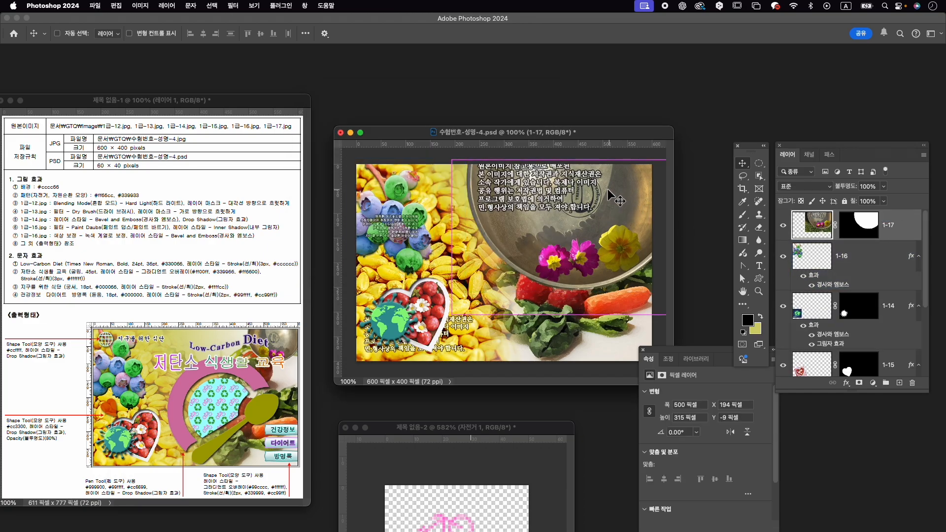
Scale the 1-17 bowl layer down to about 34% and place it in the canvas's upper-right corner.
key(super+t)
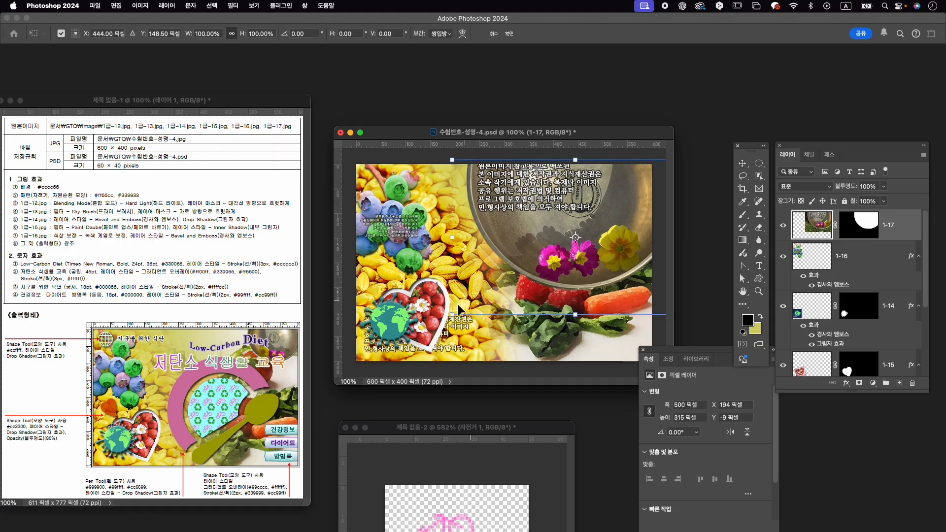
drag(451, 314, 516, 273)
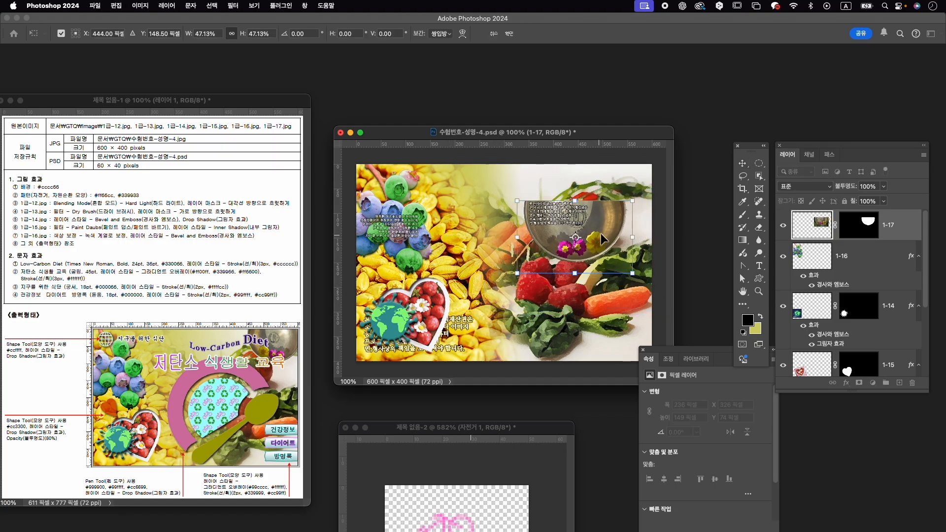
drag(601, 233, 625, 194)
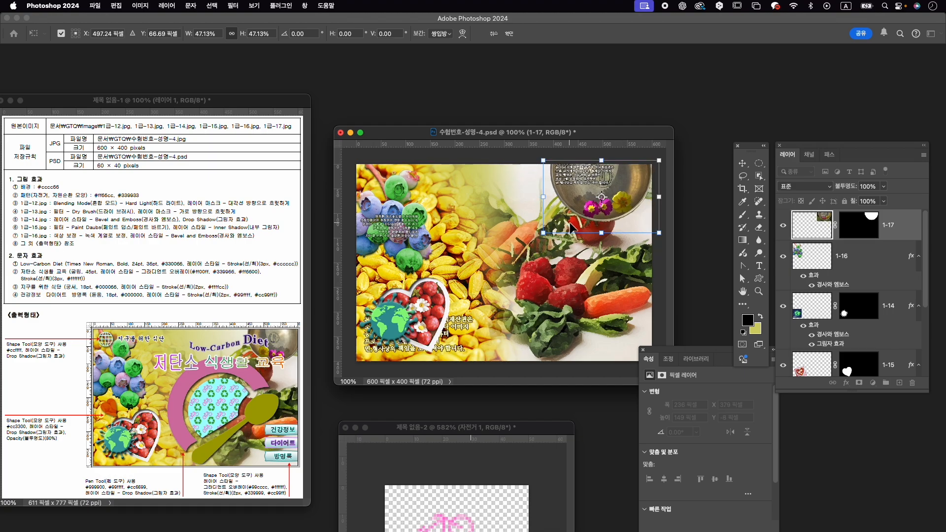
drag(543, 233, 583, 222)
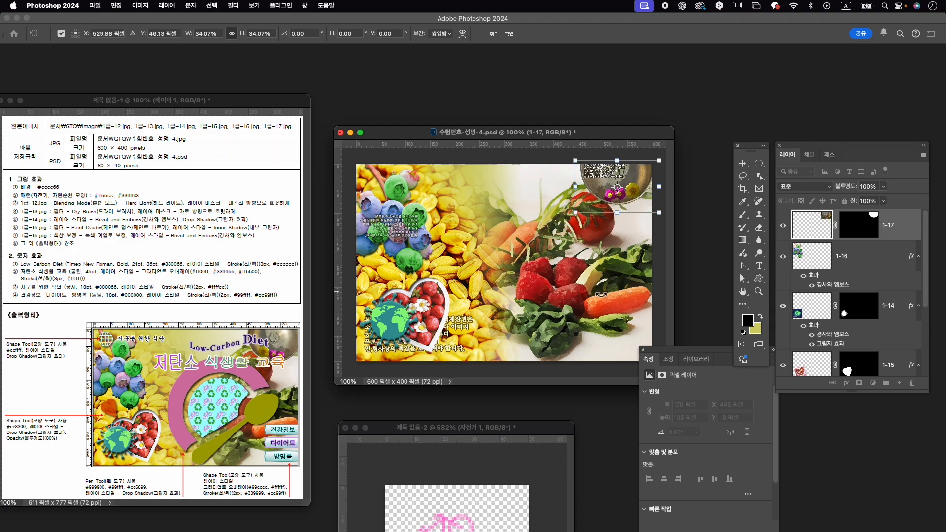
key(Return)
Nudge the bowl vertically to Y -3 px and save the document.
click(791, 255)
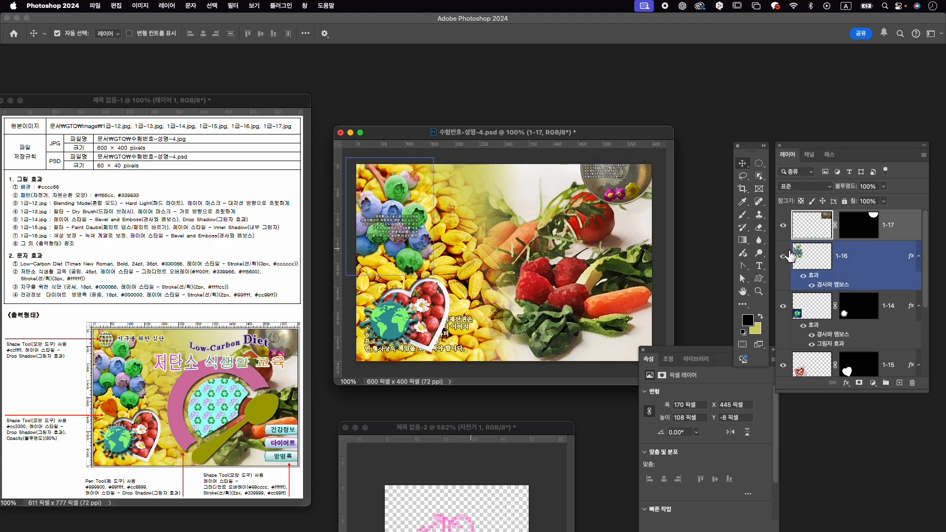
key(Down)
key(Down)
key(Down)
key(Down)
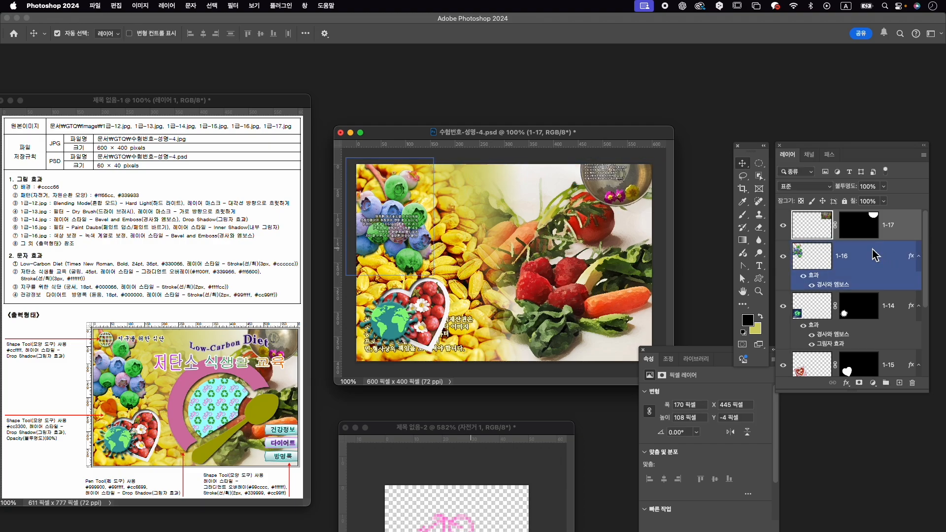
key(Down)
key(Down)
key(Down)
key(Down)
key(Up)
key(Up)
key(Up)
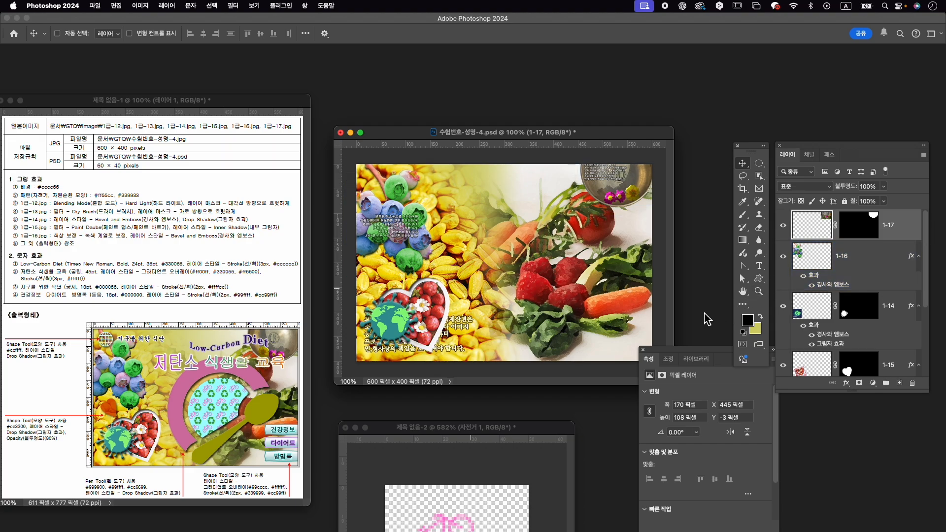
key(super+s)
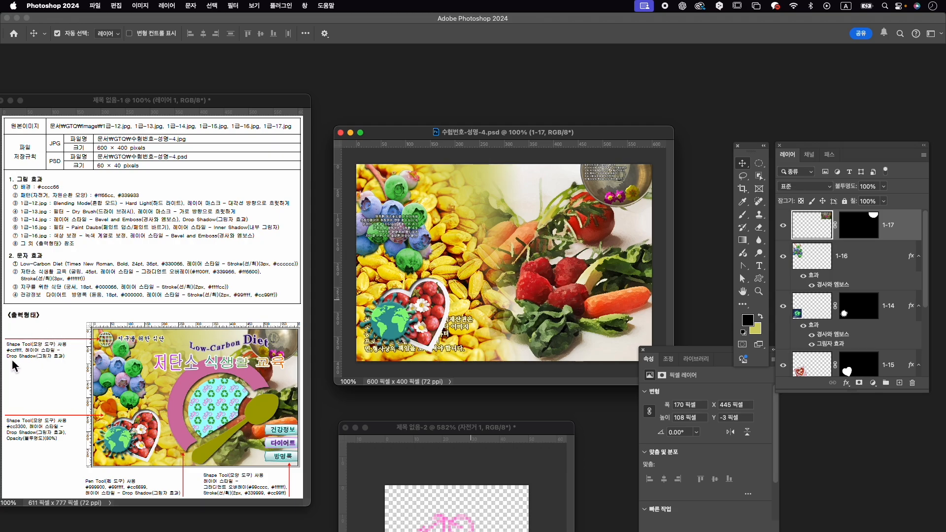
Show the custom shape library, clear its 순환 search and pick the globe from the 웹 group.
click(303, 6)
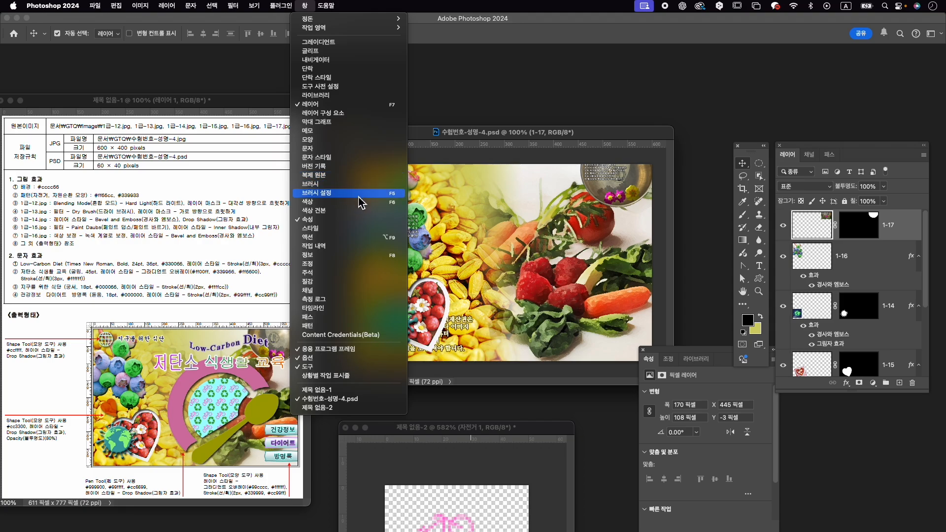
click(366, 140)
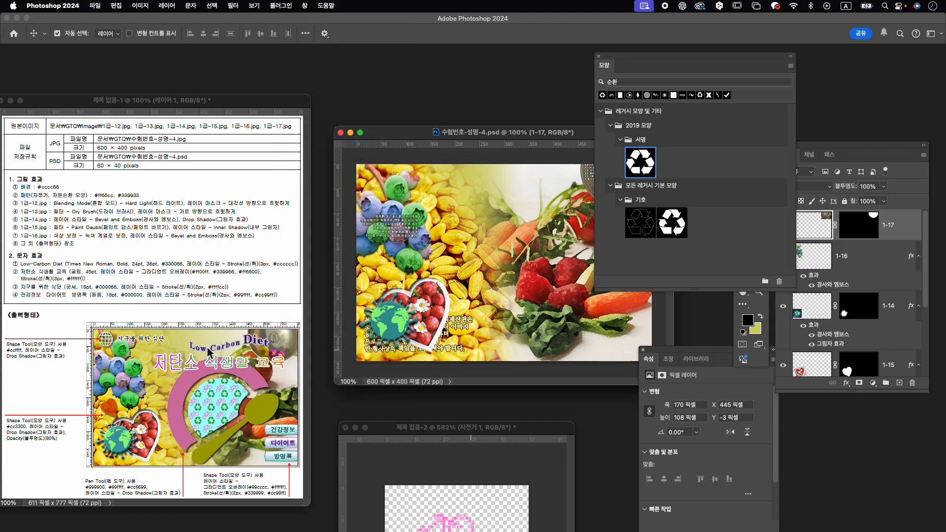
double_click(633, 84)
key(BackSpace)
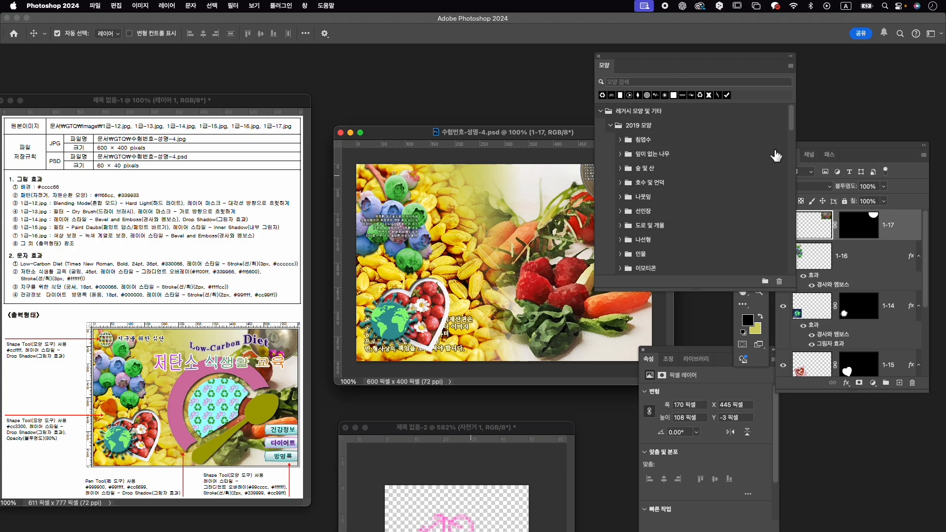
drag(792, 120, 794, 288)
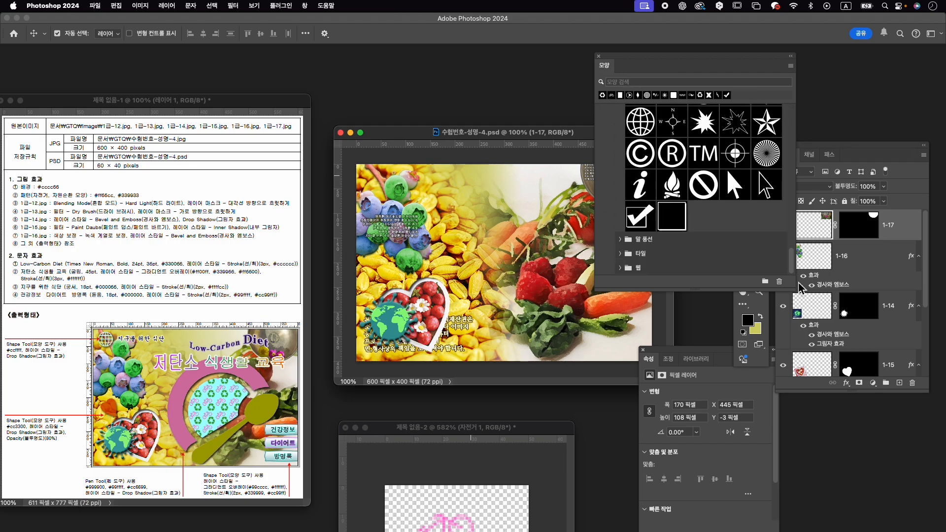
click(620, 268)
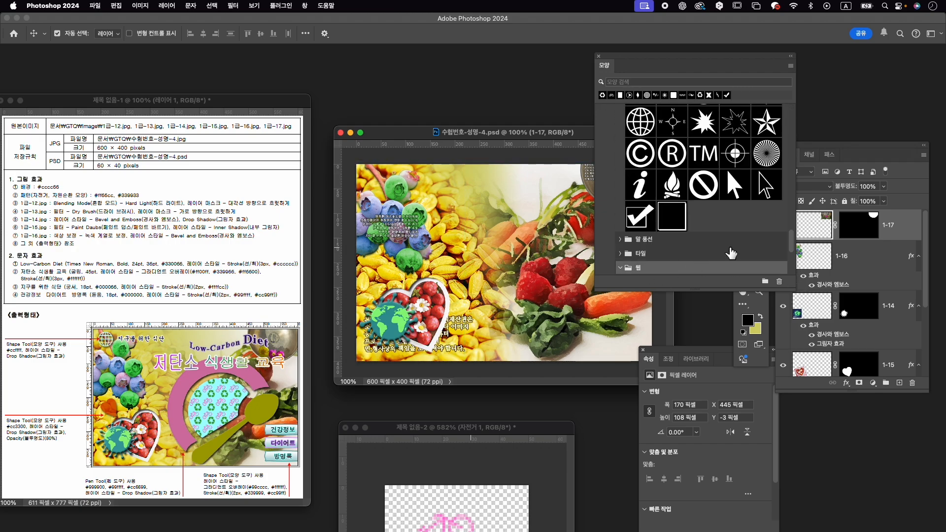
scroll(731, 254, down, 5)
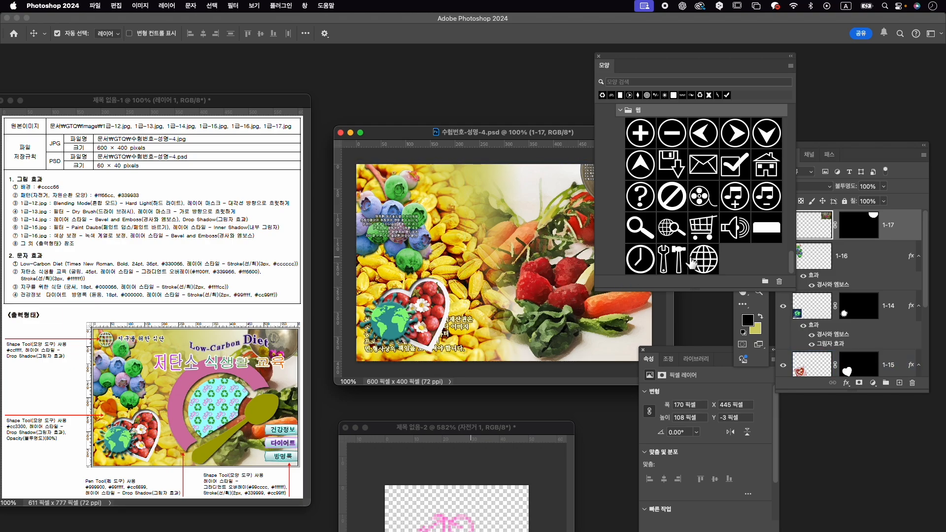
click(715, 257)
Draw a globe about 55 × 55 px over the blueberries in the canvas's upper-left corner with the Custom Shape tool.
click(759, 293)
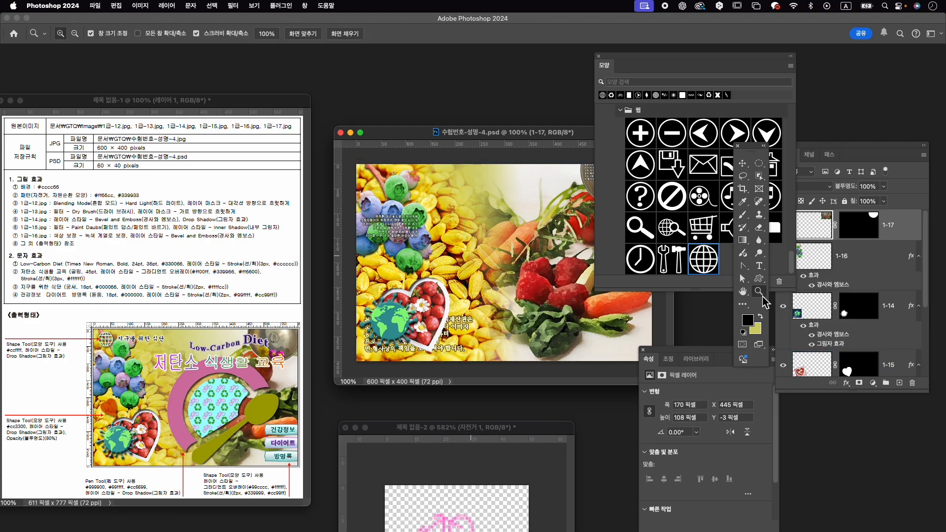
click(762, 279)
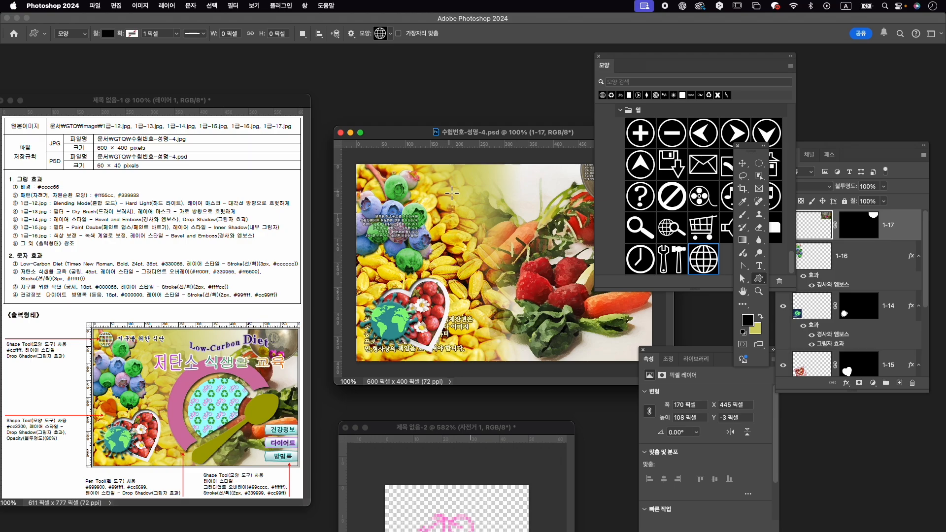
drag(360, 174, 385, 199)
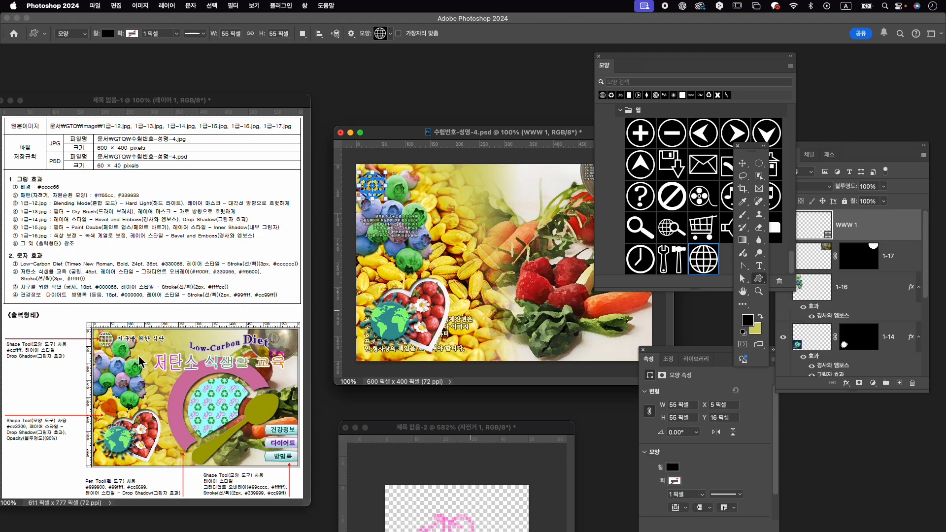
Set the globe shape's fill colour to #ccffff.
click(674, 468)
click(775, 364)
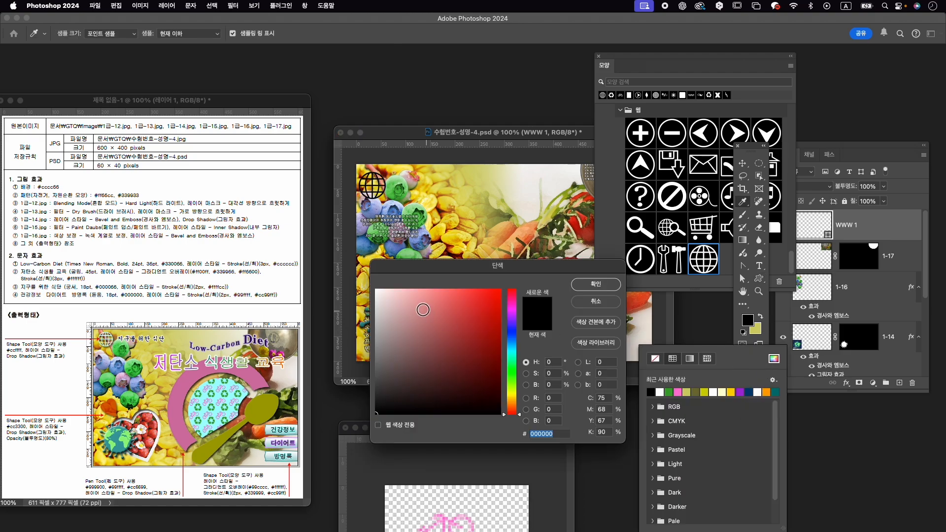
text(ccffff)
key(Return)
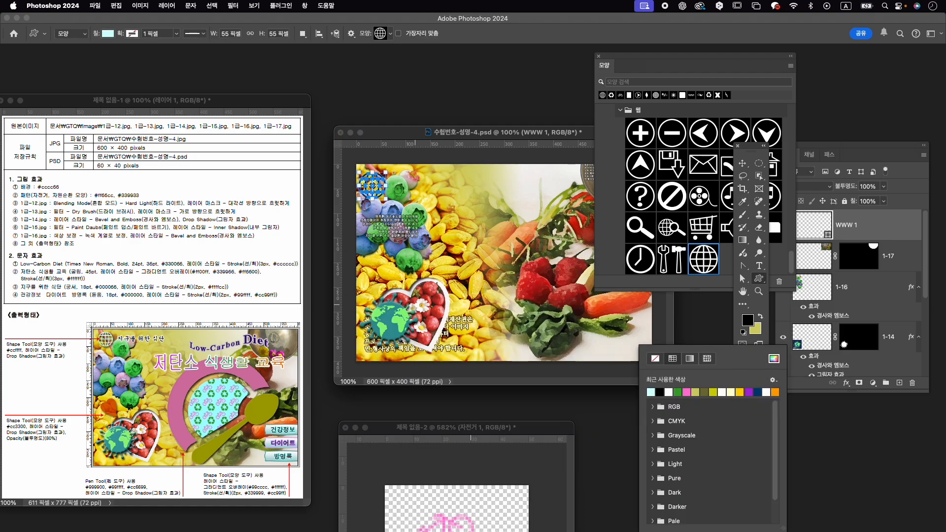
click(394, 192)
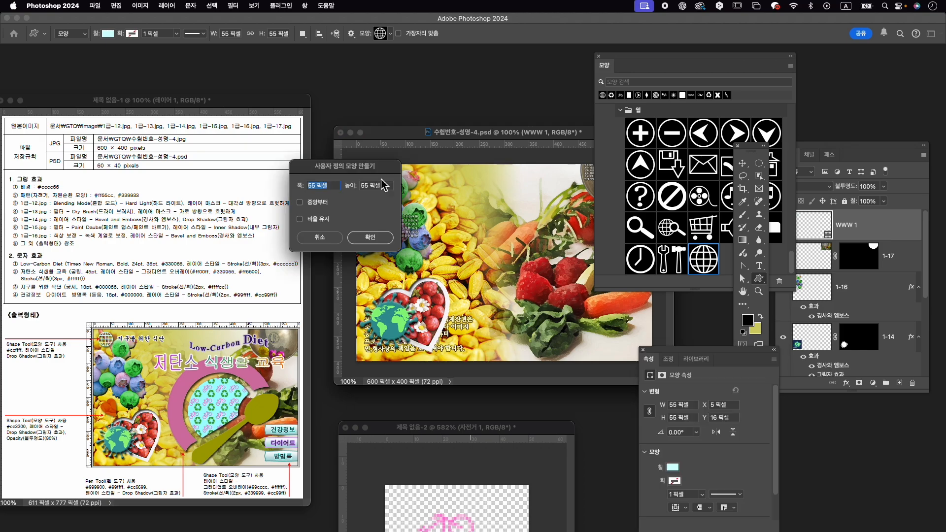
key(Escape)
key(Return)
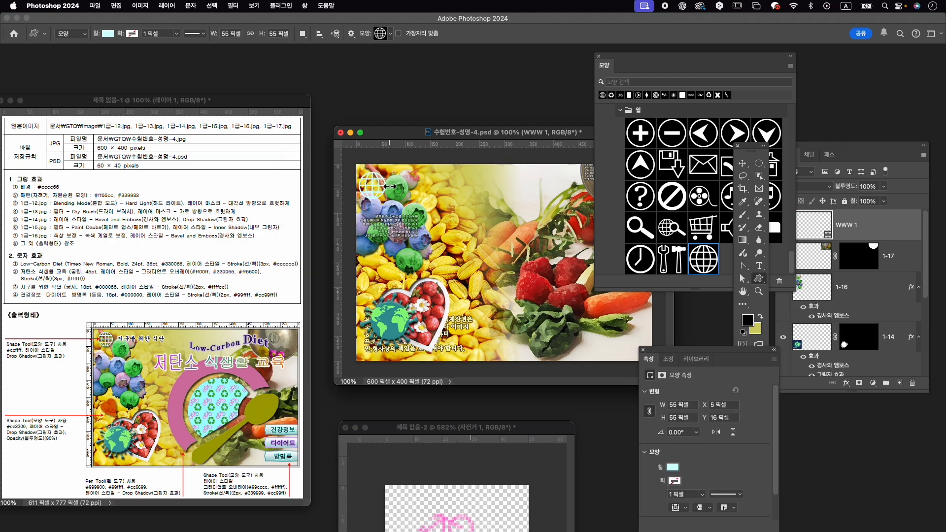
Move the globe to about X 9.25, Y 9.13 px and add a drop shadow effect to its layer.
key(super+t)
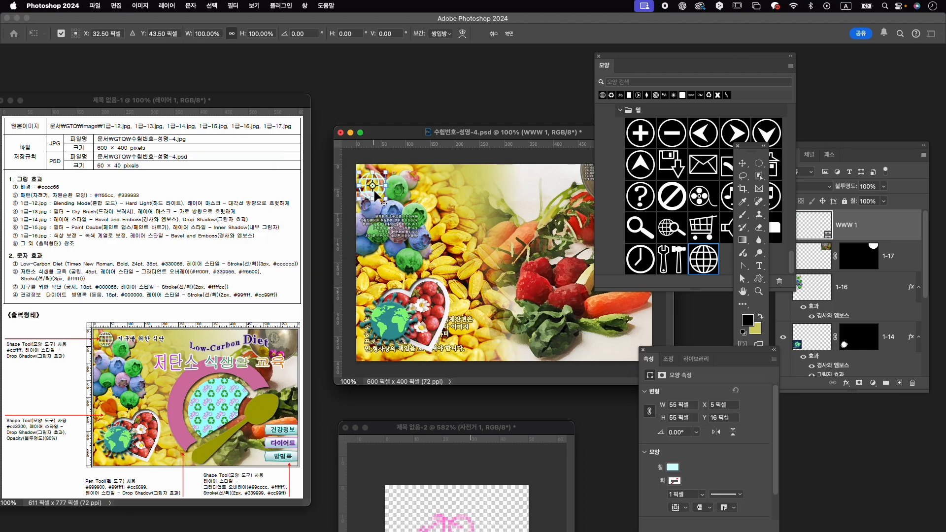
drag(375, 192, 378, 190)
key(Return)
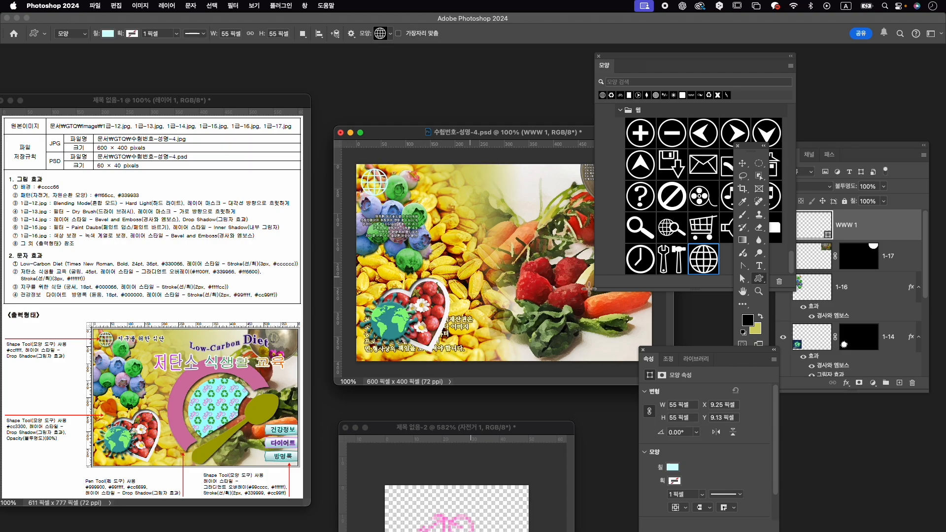
click(845, 383)
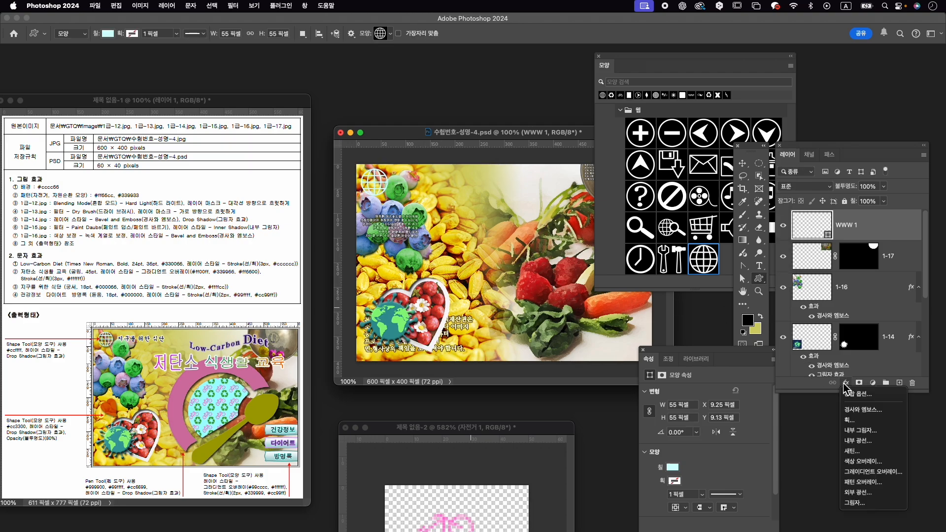
click(864, 503)
key(Return)
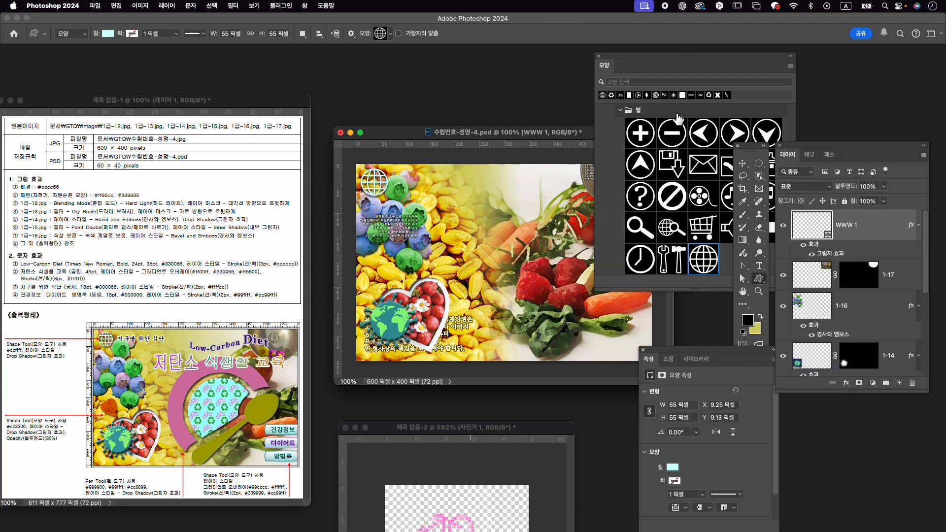
Search the shape library for 하트, pick the narrower solid heart and draw it about 53 × 61 px above the earth image.
click(650, 82)
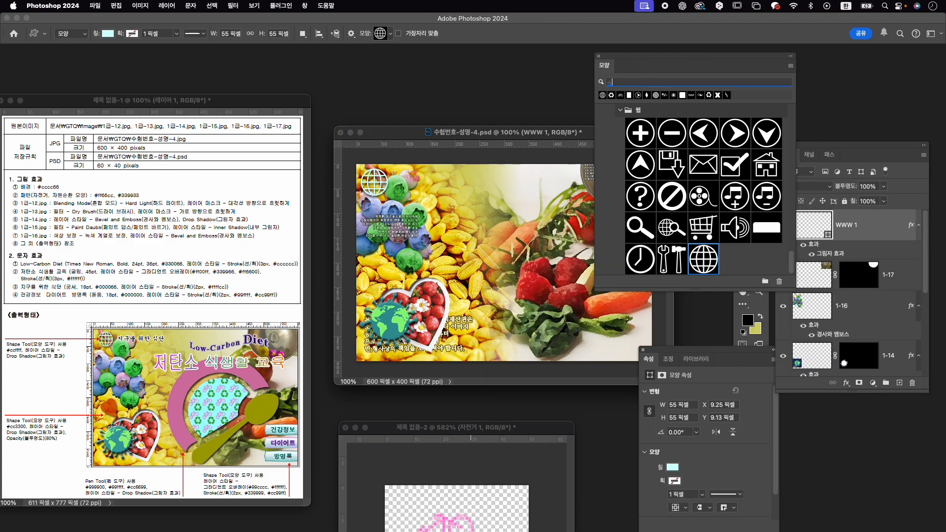
text(힡,)
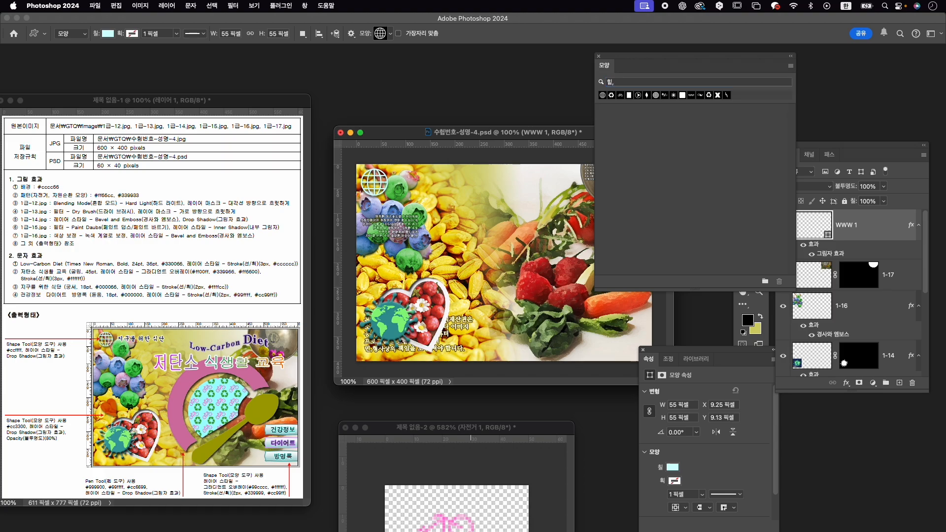
click(652, 82)
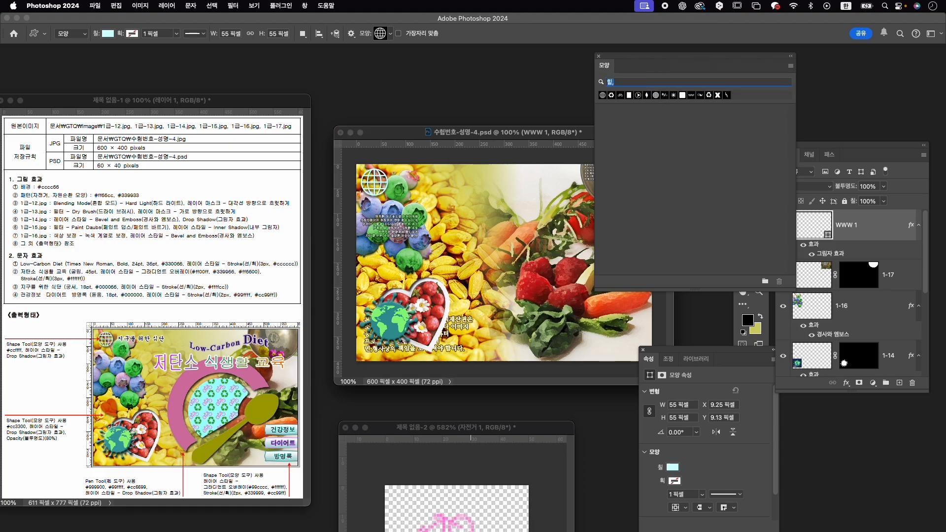
text(하트)
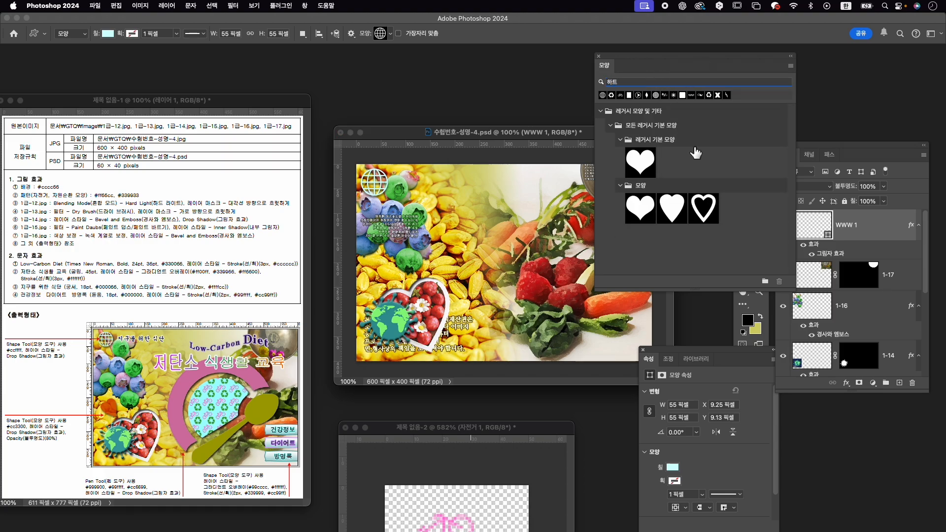
click(670, 210)
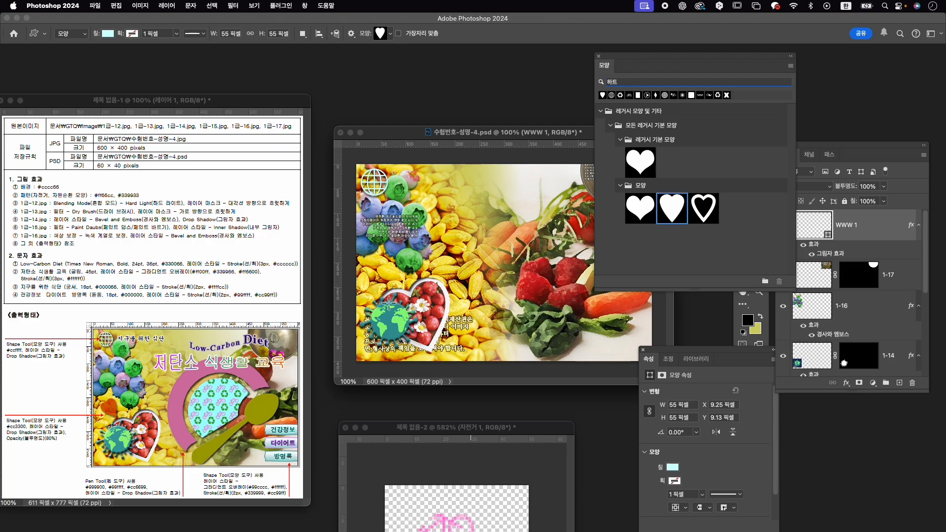
drag(372, 267, 396, 298)
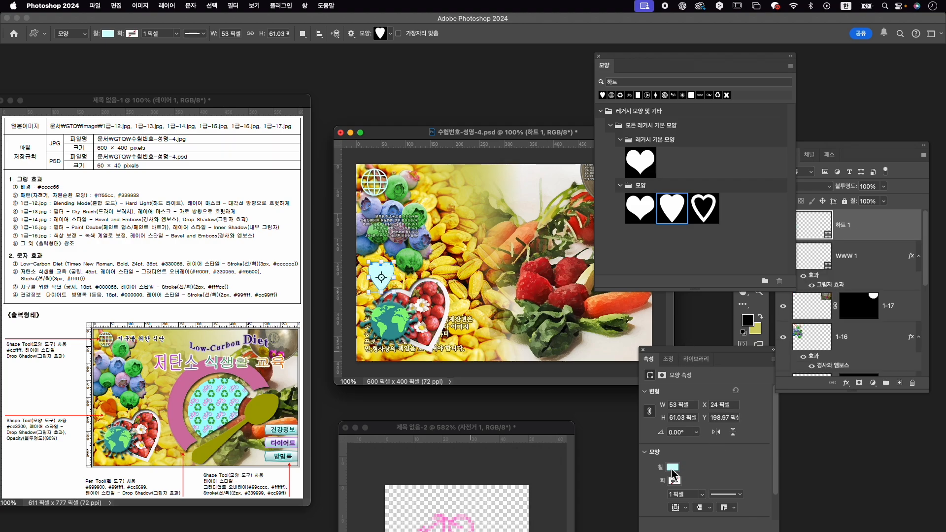
Set the new heart shape's fill colour to #cc3300.
click(672, 468)
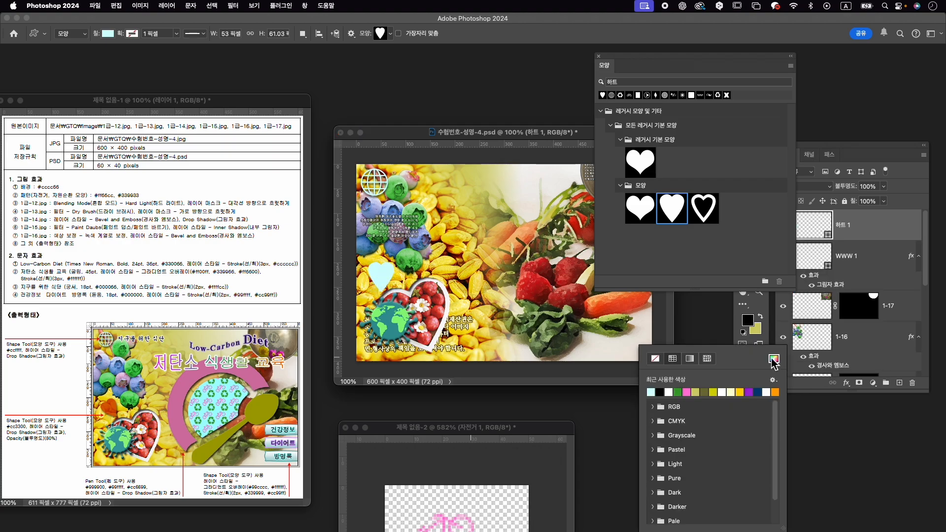
click(773, 358)
text(cc3300)
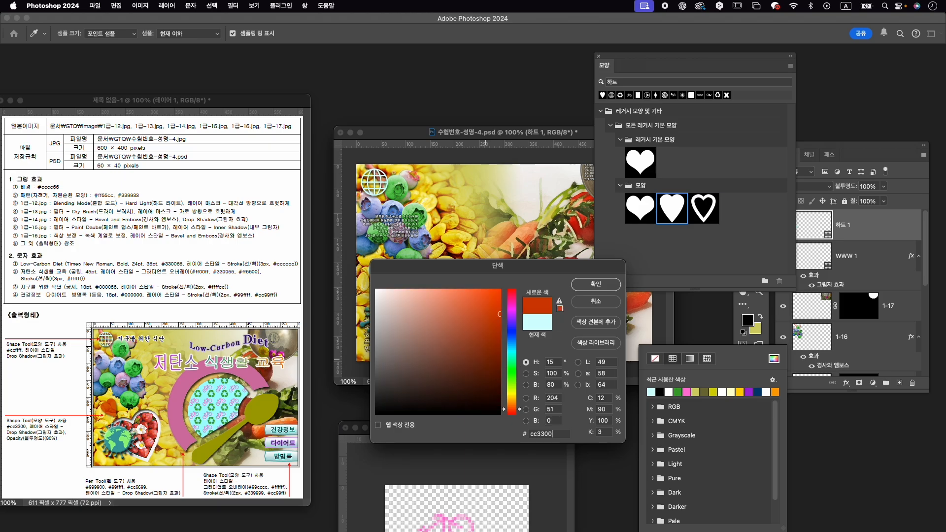
key(Return)
click(346, 295)
Rotate the small red heart above the earth image counter-clockwise to about -33.18°.
key(super+t)
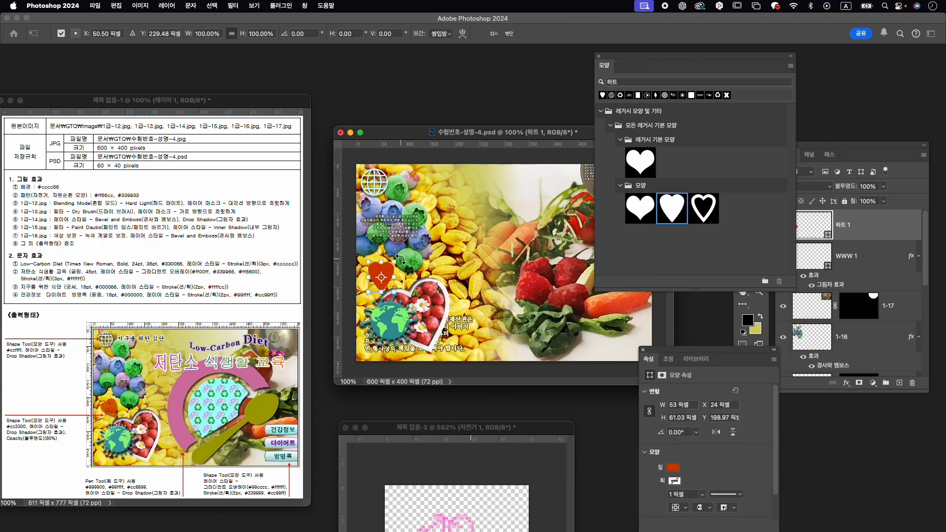
drag(400, 259, 395, 265)
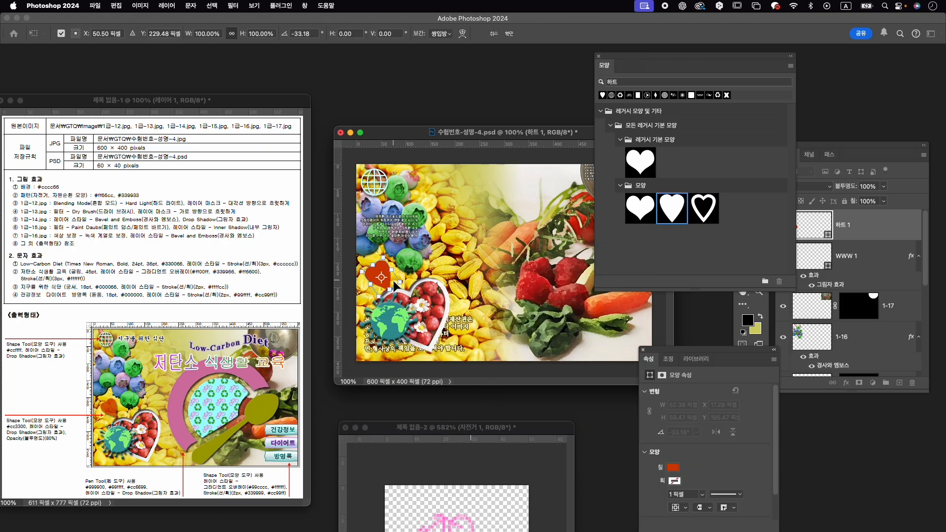
key(Return)
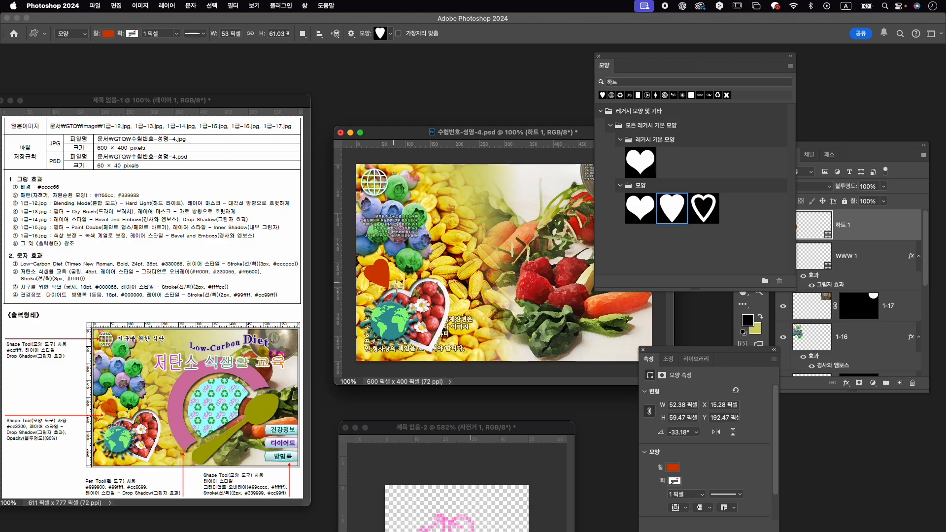
Add a drop shadow effect to the red heart's layer and set its opacity to 80%.
click(846, 383)
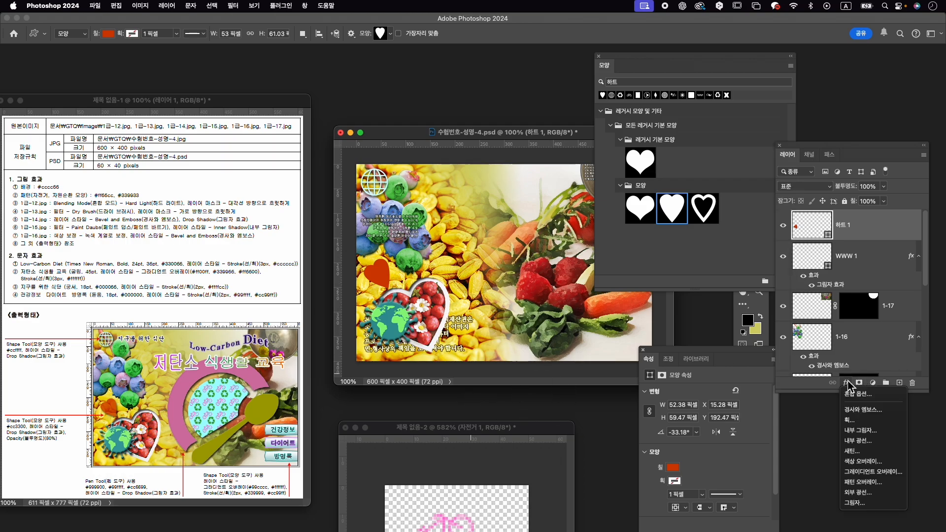
click(855, 503)
click(867, 237)
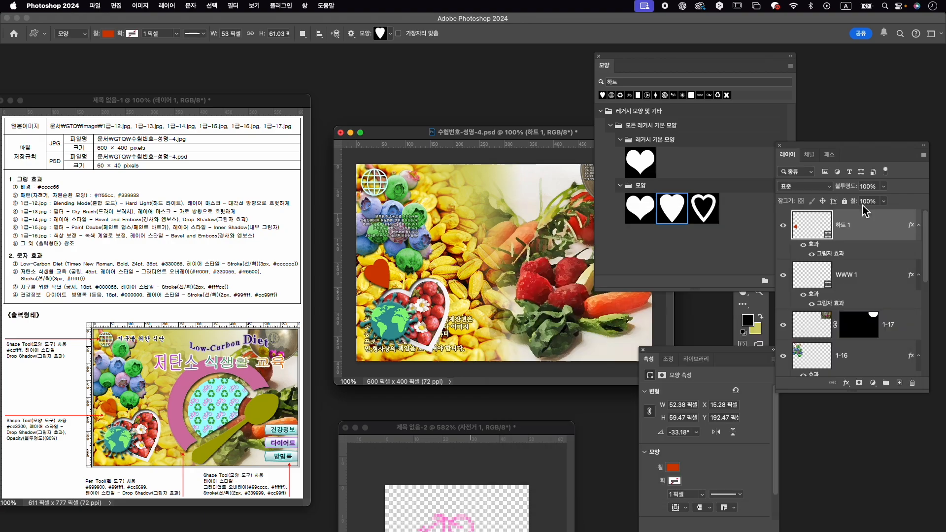
click(866, 187)
text(80)
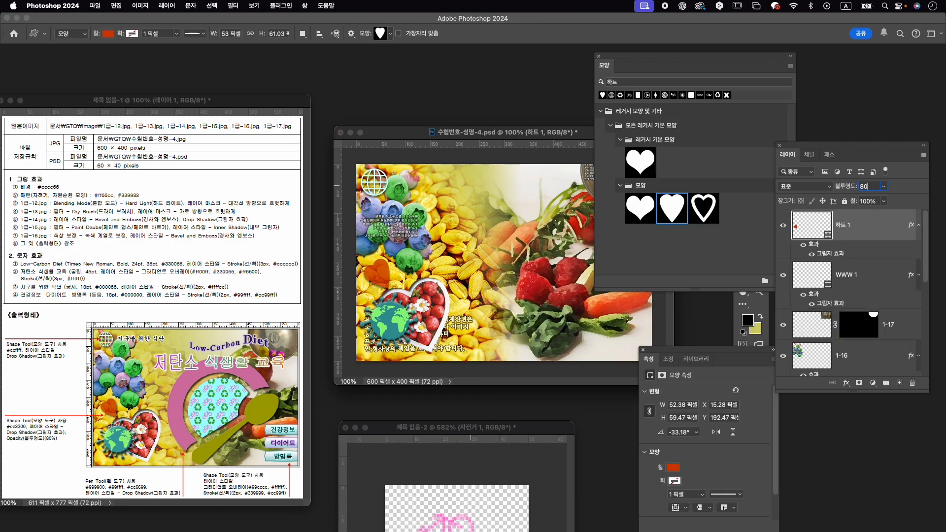
key(Return)
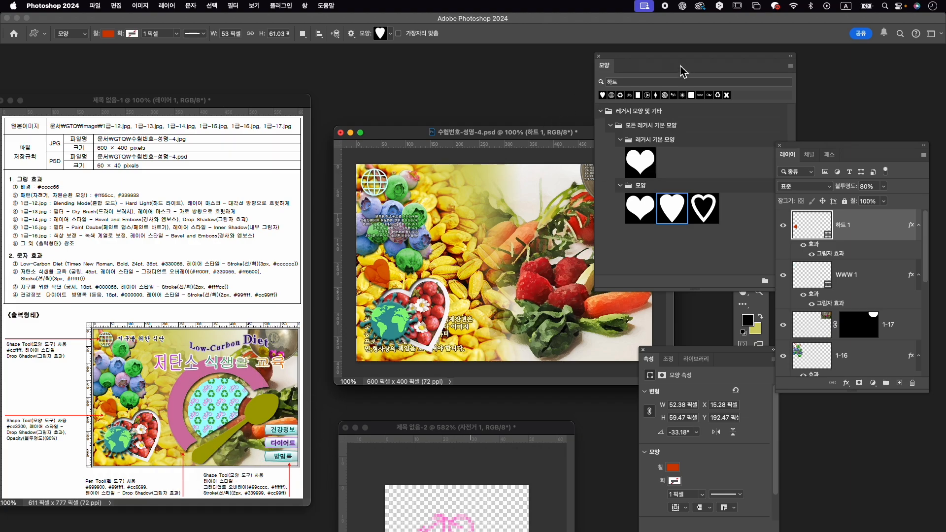
click(599, 56)
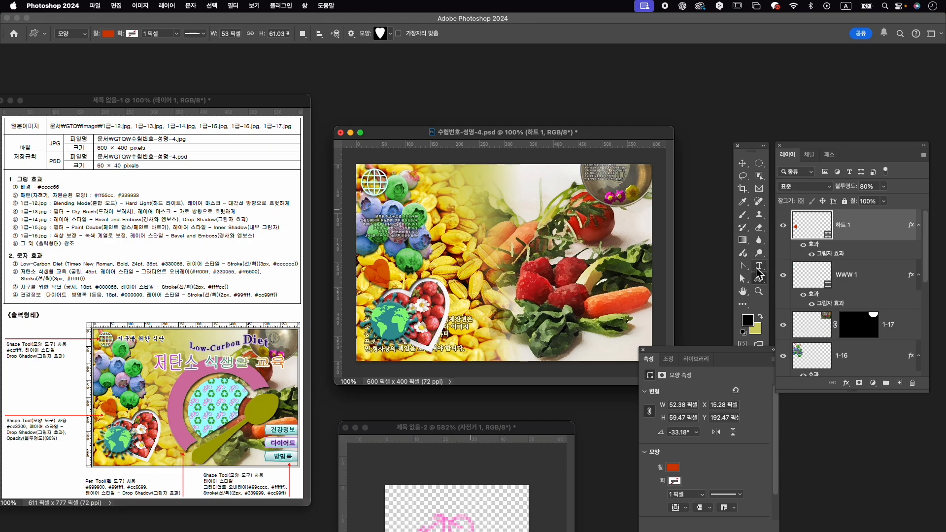
Place one vertical and two horizontal guides marking the left, upper and lower limits of the plate shape.
click(743, 266)
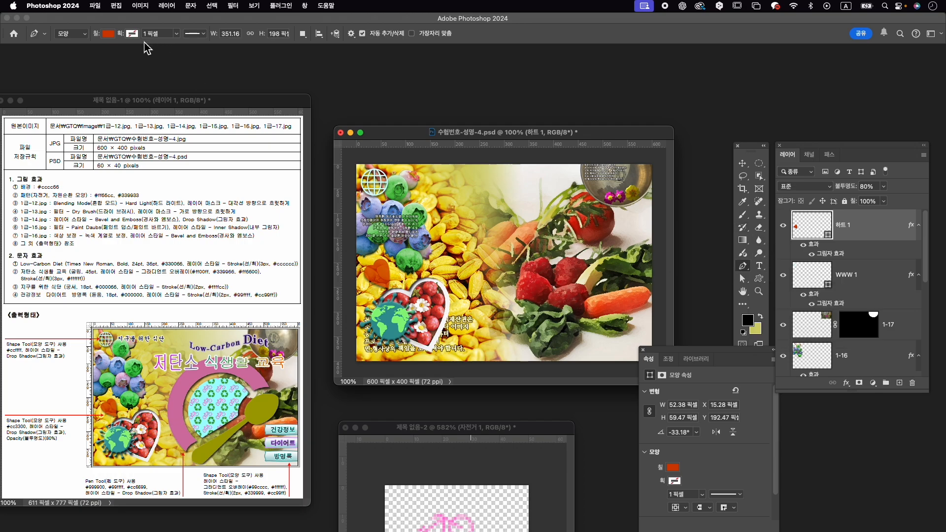
click(870, 268)
click(865, 225)
drag(341, 291, 466, 279)
drag(526, 148, 545, 211)
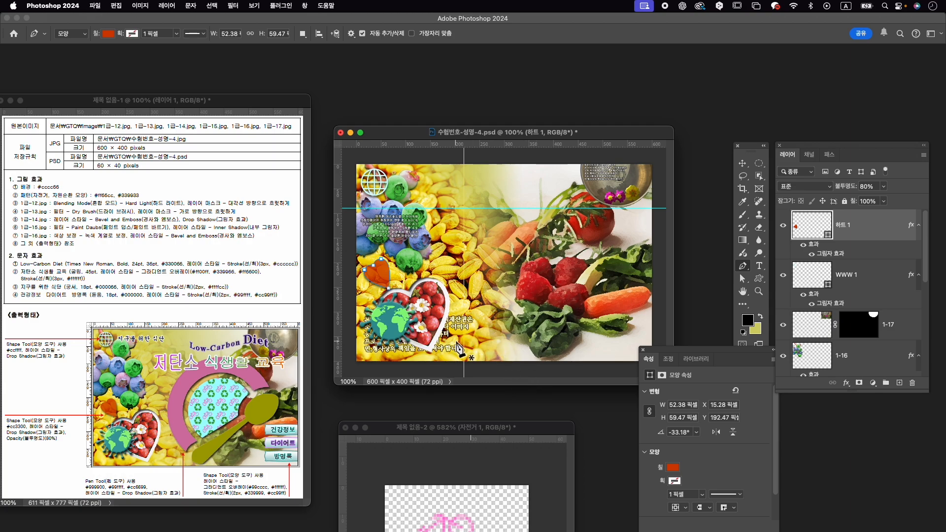
drag(462, 144, 502, 340)
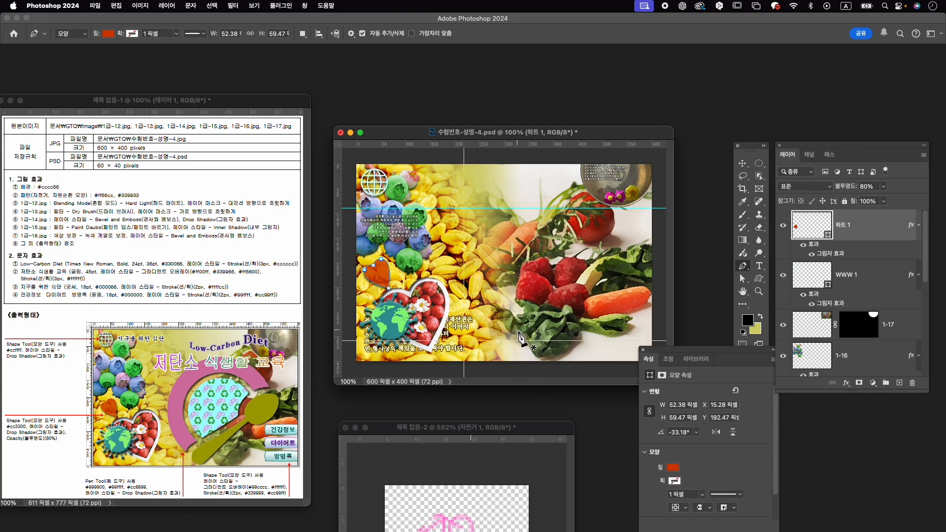
Draw the plate's thick outer rim as a closed arc-shaped band about 310 × 267 px with the Pen tool in shape mode.
click(477, 340)
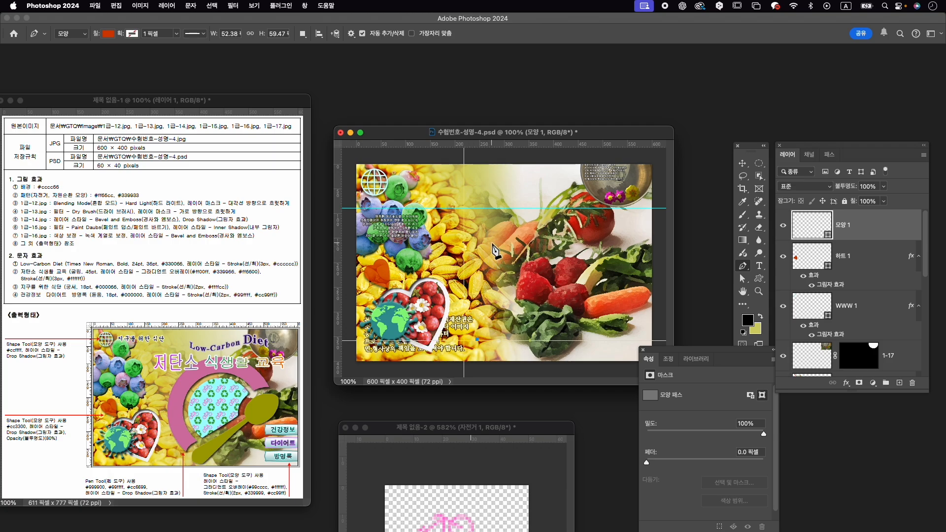
drag(505, 222, 575, 182)
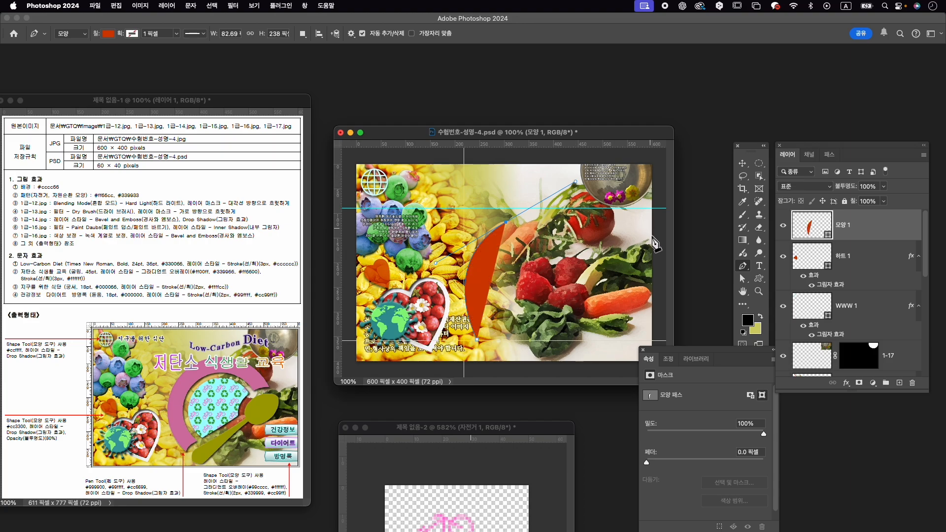
click(616, 242)
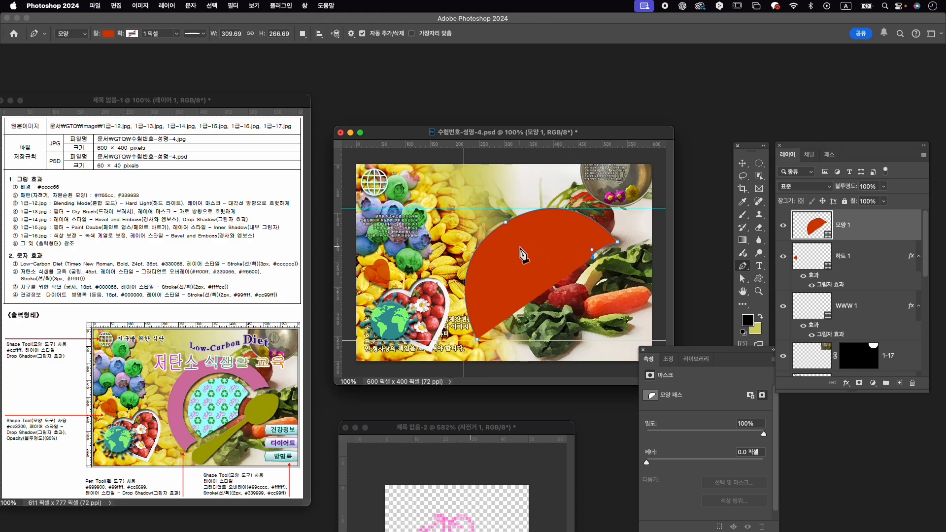
drag(519, 246, 474, 286)
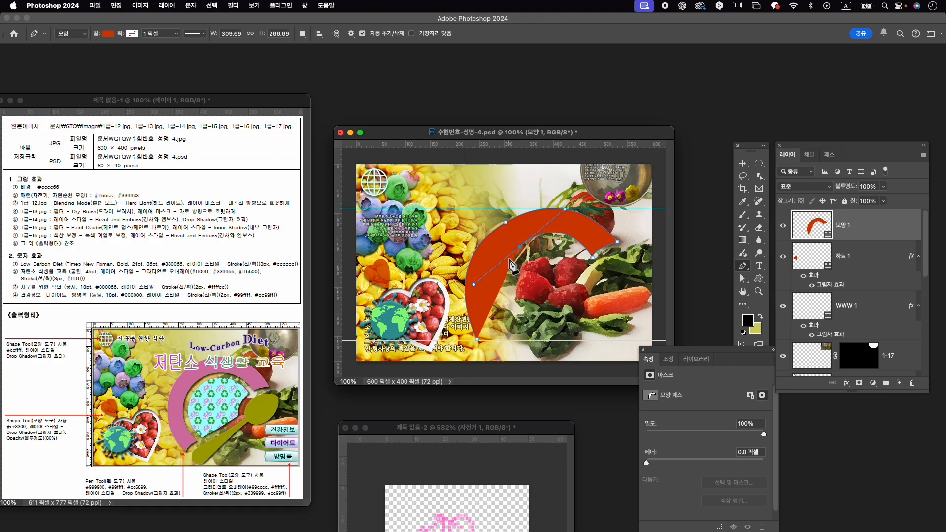
alt+click(520, 246)
key(super+z)
click(498, 330)
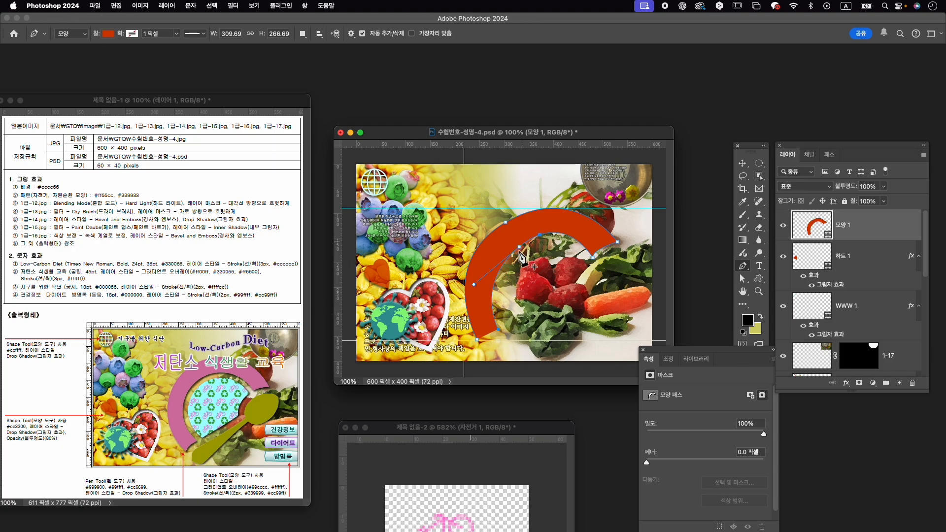
click(478, 340)
Reshape the inner curve of the plate rim so the band follows the outer arc more evenly.
key(a)
drag(522, 252, 568, 210)
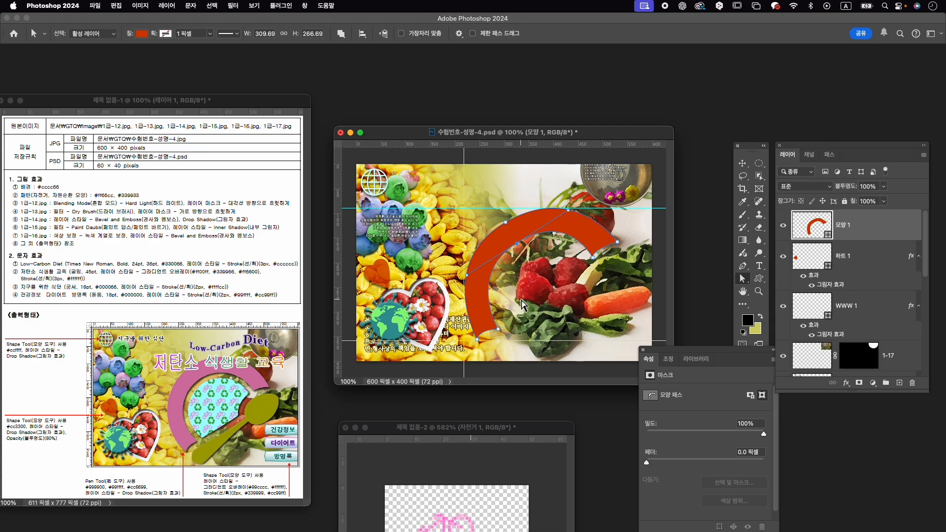
click(870, 261)
click(879, 227)
Draw the plate's inner area as a separate closed fan shape about 173 × 171 px inside the rim with the Pen tool.
key(p)
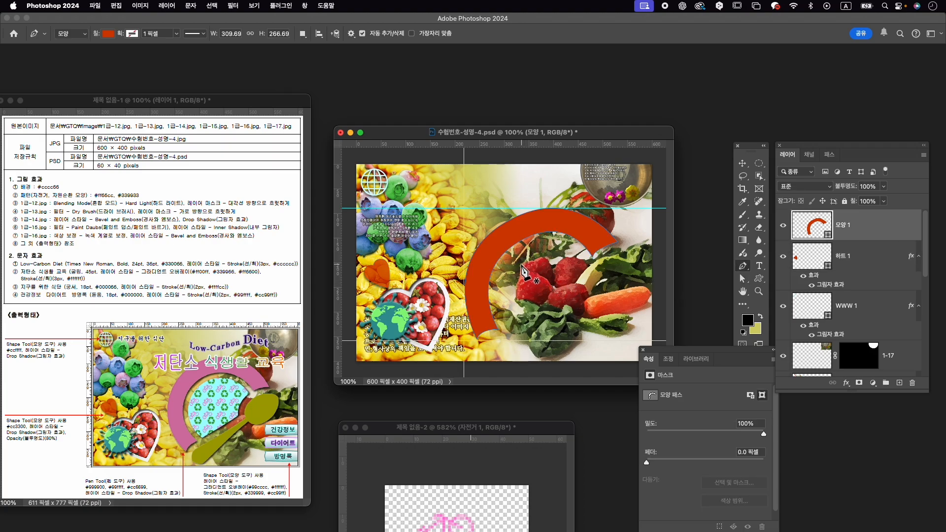
click(504, 327)
drag(525, 250, 564, 229)
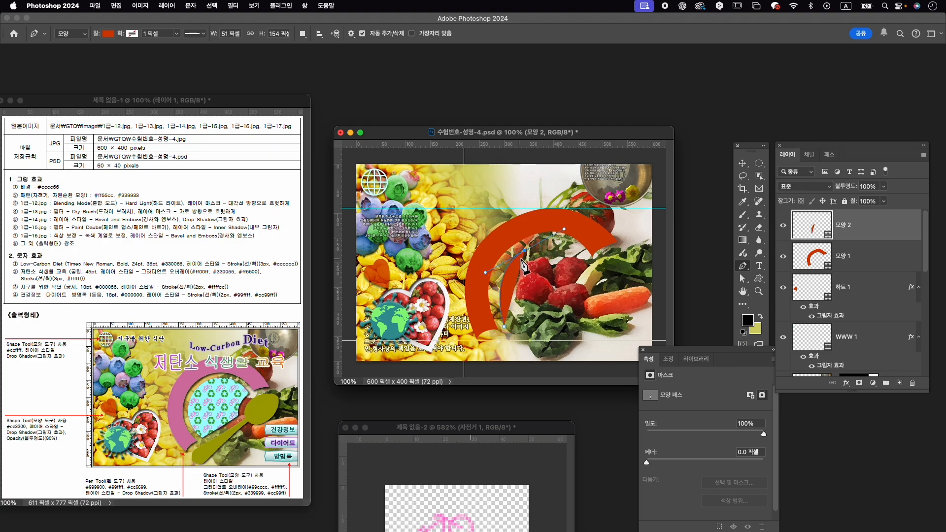
click(586, 255)
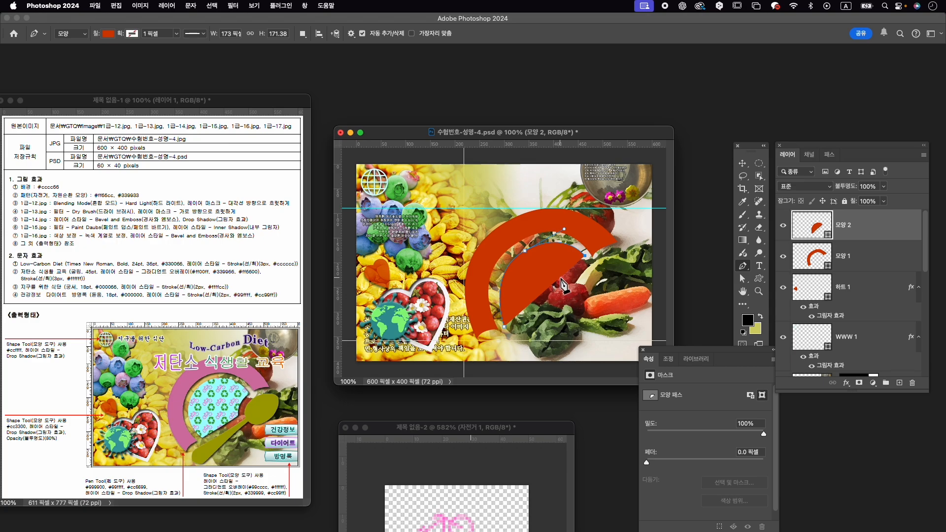
drag(563, 281, 565, 296)
alt+click(562, 281)
click(505, 327)
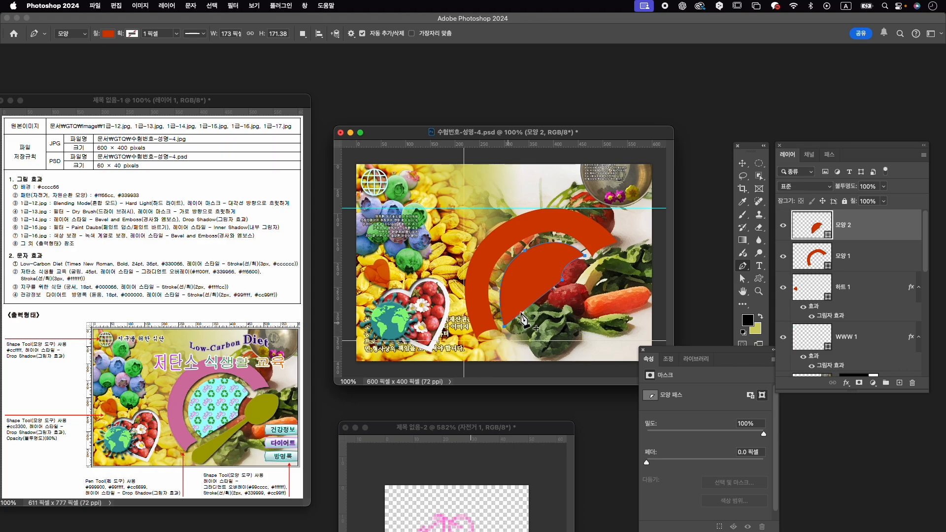
Refine the fan shape's anchors, adjusting its curved edge and bulging its lower-right side outward.
key(a)
click(585, 256)
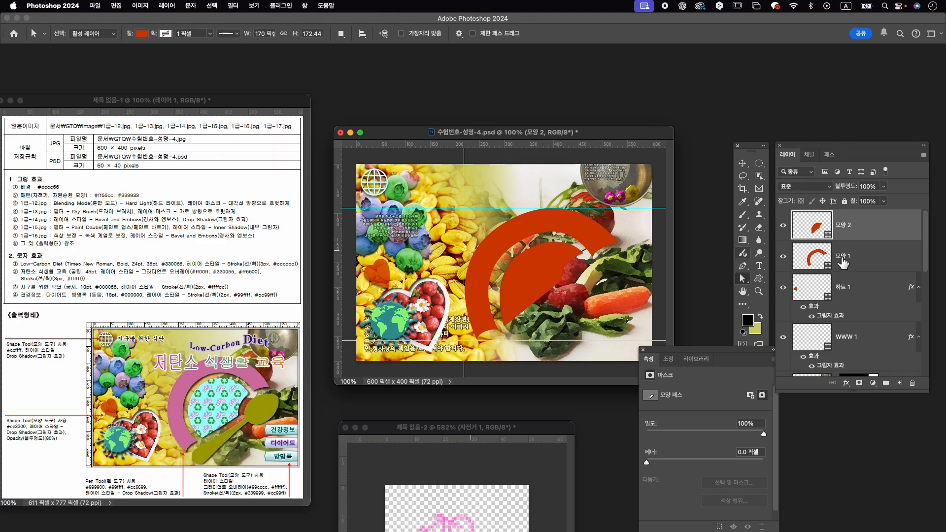
click(843, 257)
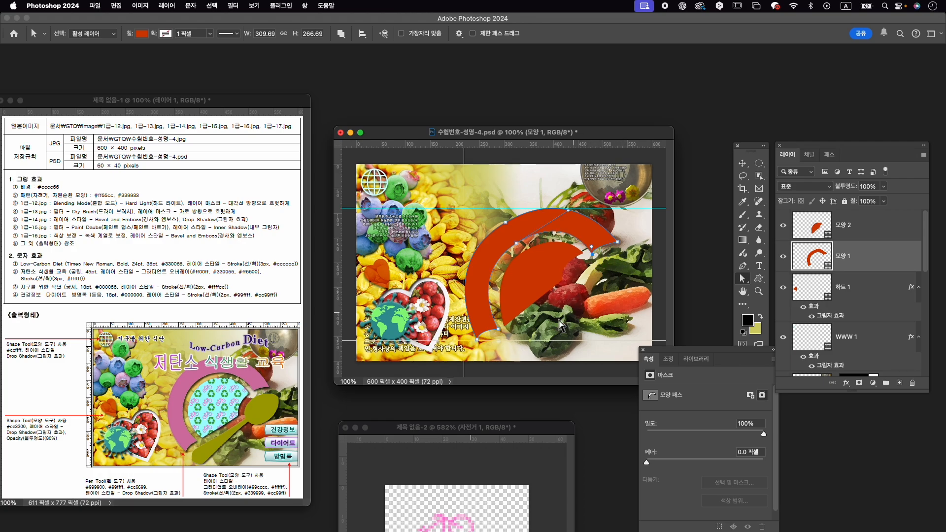
click(557, 288)
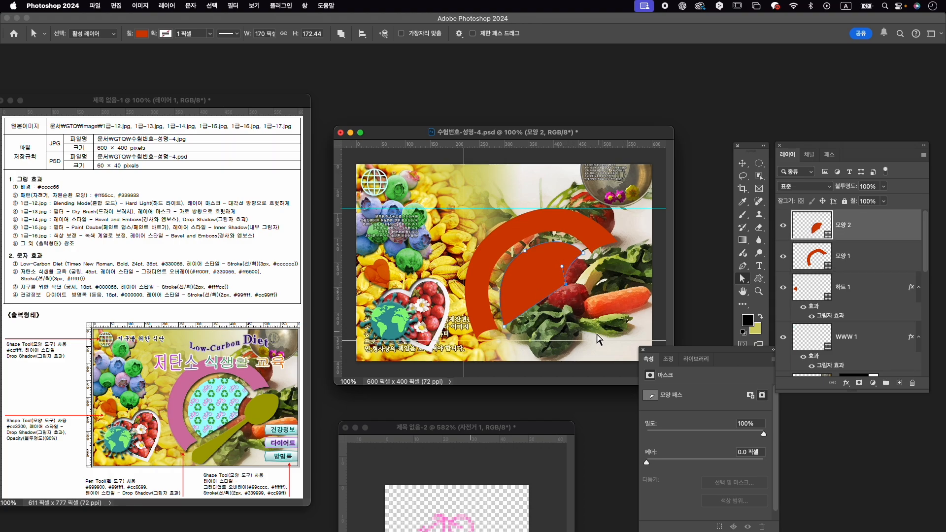
drag(566, 288, 569, 292)
click(875, 261)
click(865, 229)
Draw a closed diagonal spoon shape about 295 × 224 px along the plate's lower-right side with the Pen tool.
key(p)
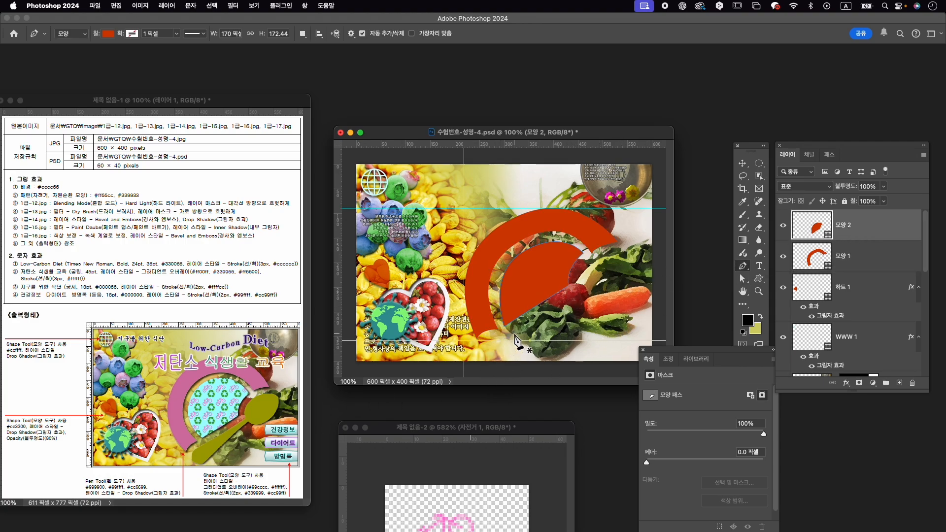
click(491, 350)
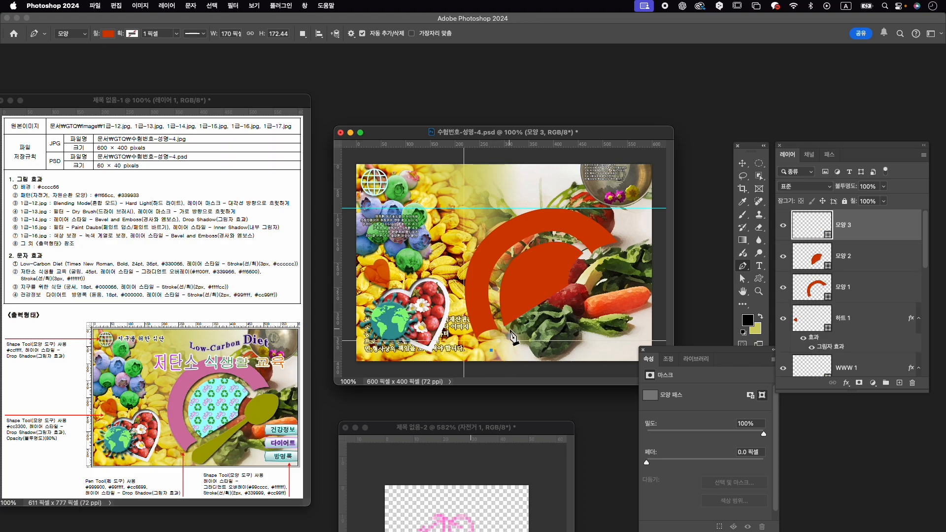
mouse_move(509, 331)
mouse_down()
mouse_move(535, 320)
mouse_move(523, 326)
mouse_up()
click(585, 290)
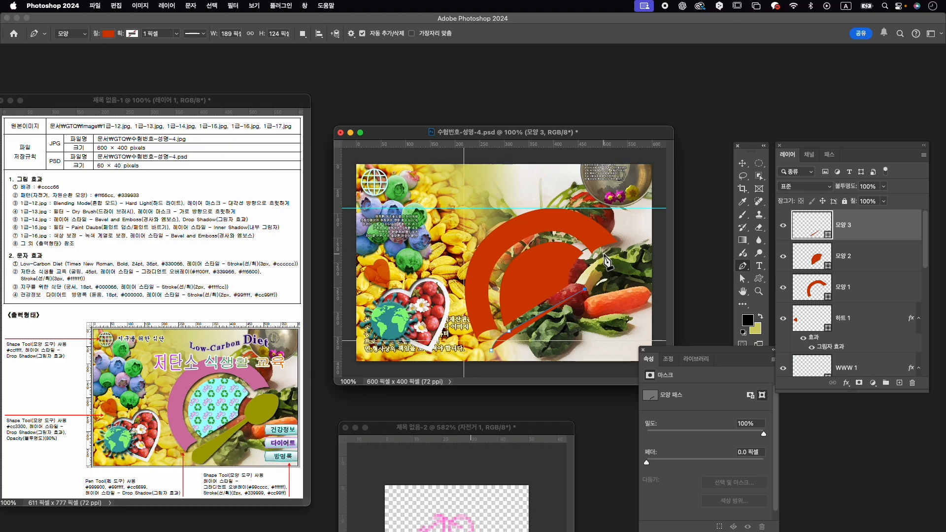
drag(631, 240, 634, 238)
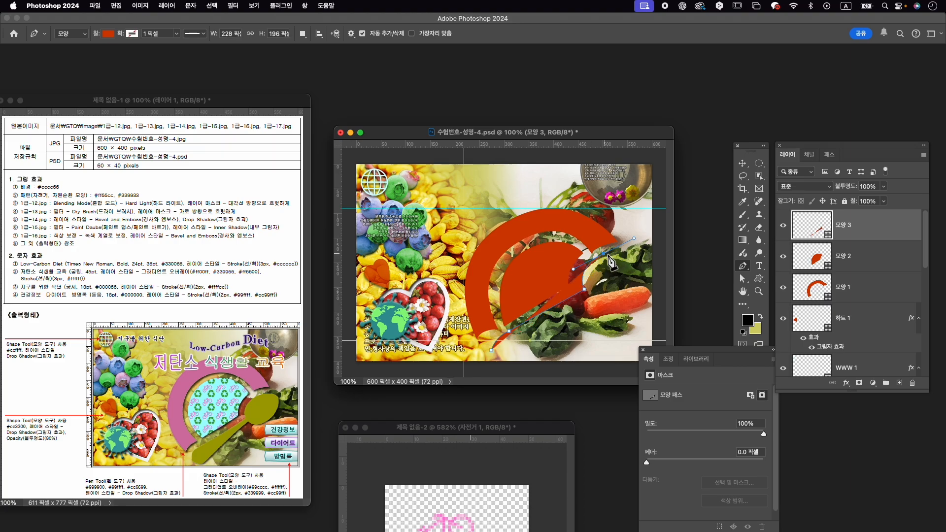
click(635, 259)
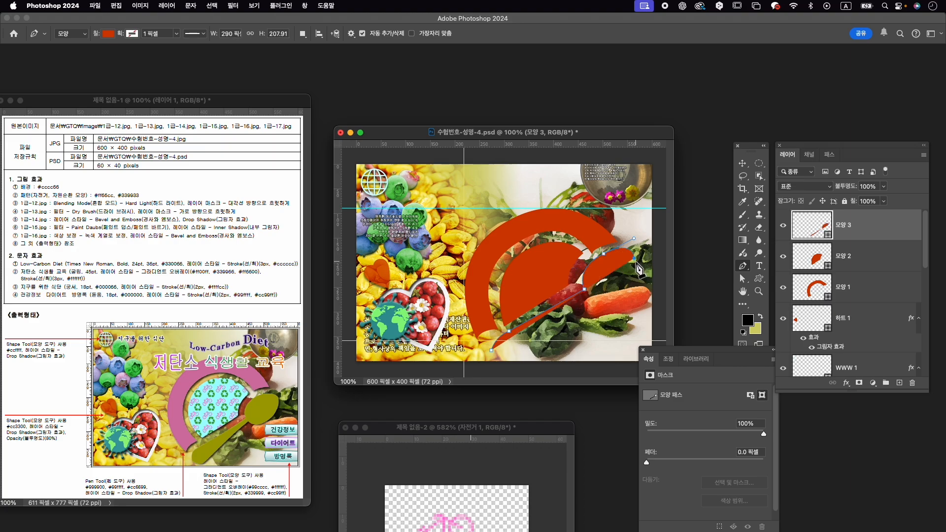
drag(613, 308, 603, 310)
alt+click(624, 291)
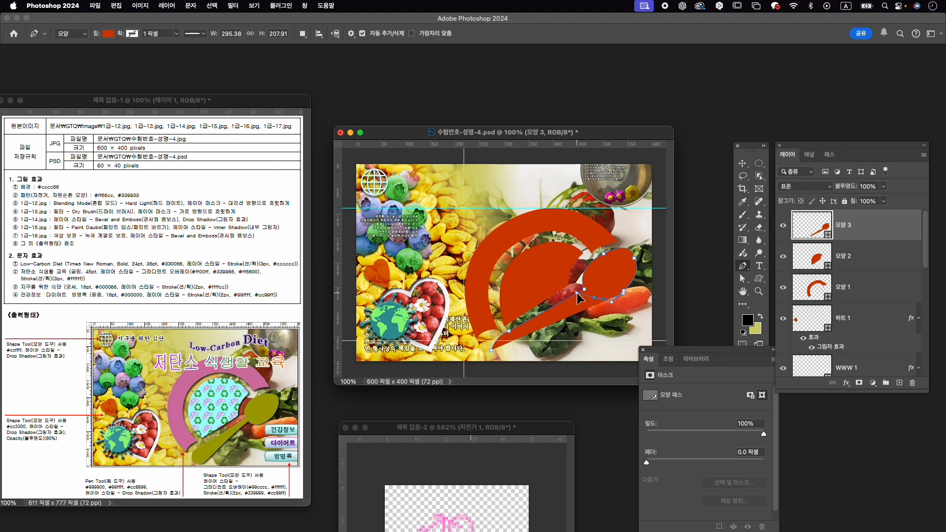
drag(575, 294, 577, 295)
click(518, 353)
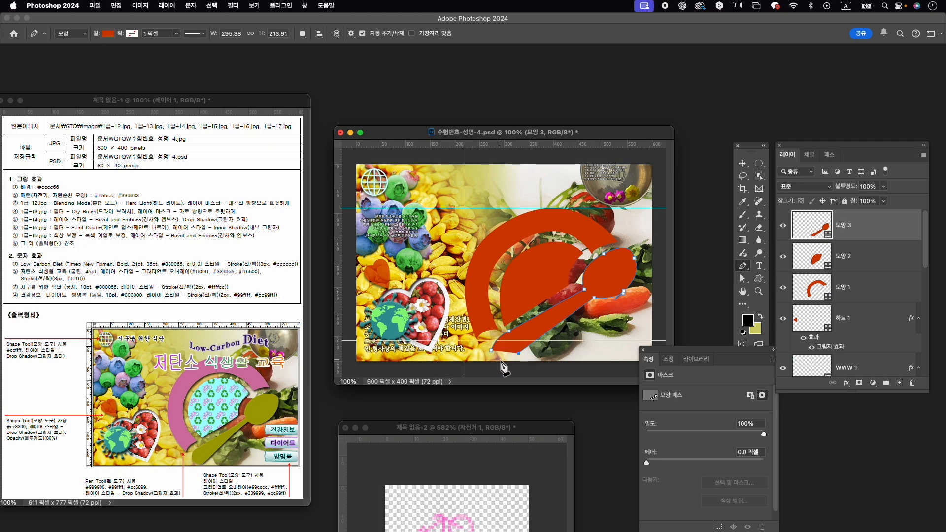
click(487, 336)
Reshape the lower-right edge of the spoon's bowl by moving its anchor outward and adjusting the curve handles.
scroll(611, 269, up, 5)
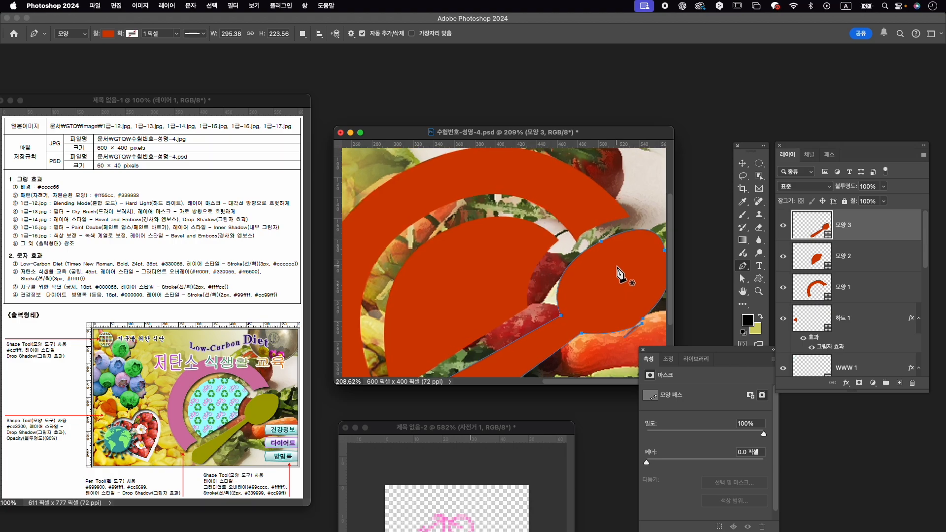
scroll(618, 273, up, 1)
key(a)
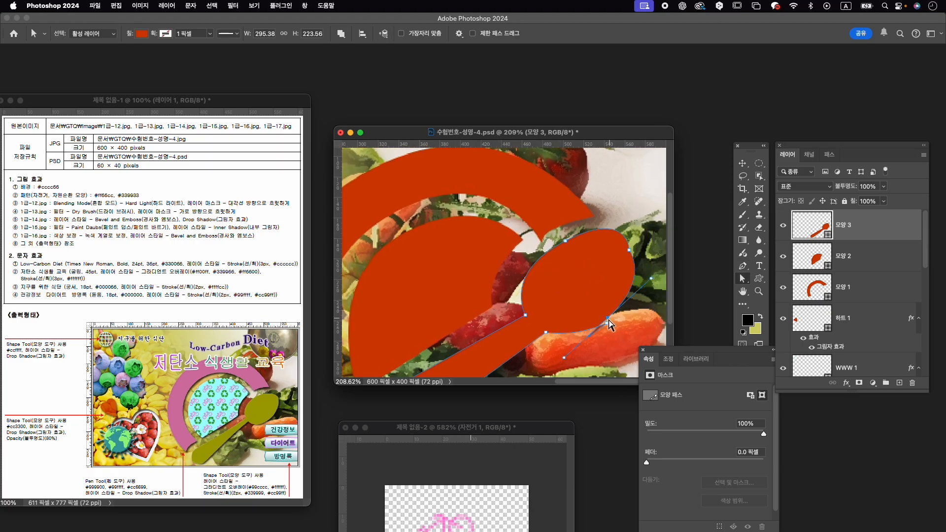
drag(610, 325, 567, 328)
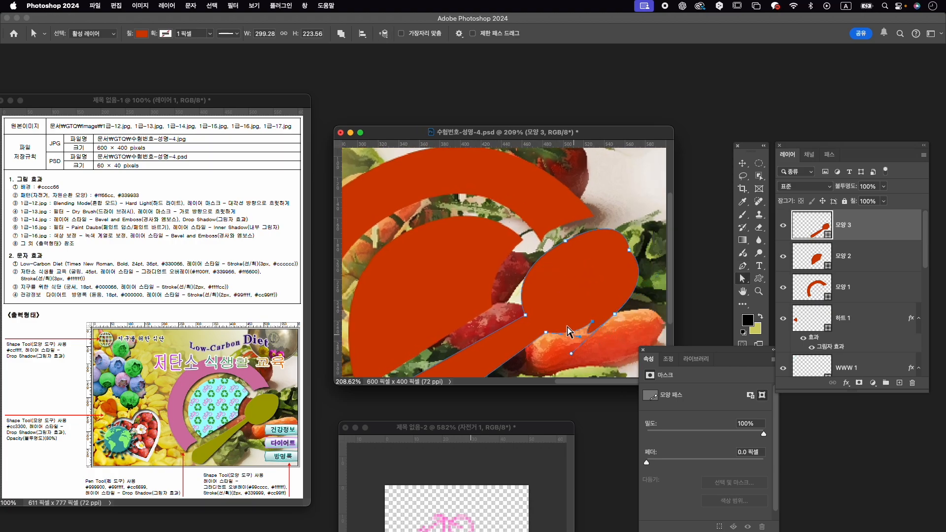
click(743, 266)
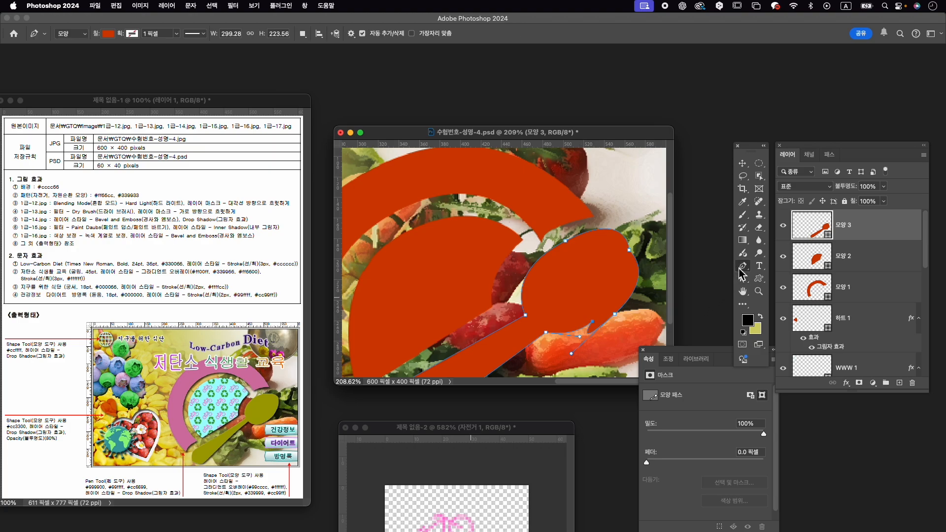
click(592, 323)
key(a)
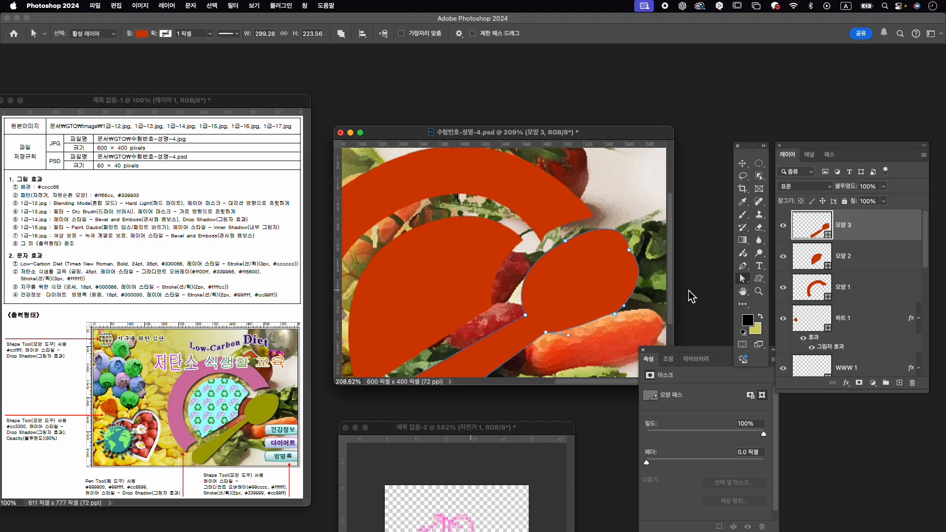
click(616, 316)
drag(569, 337, 581, 352)
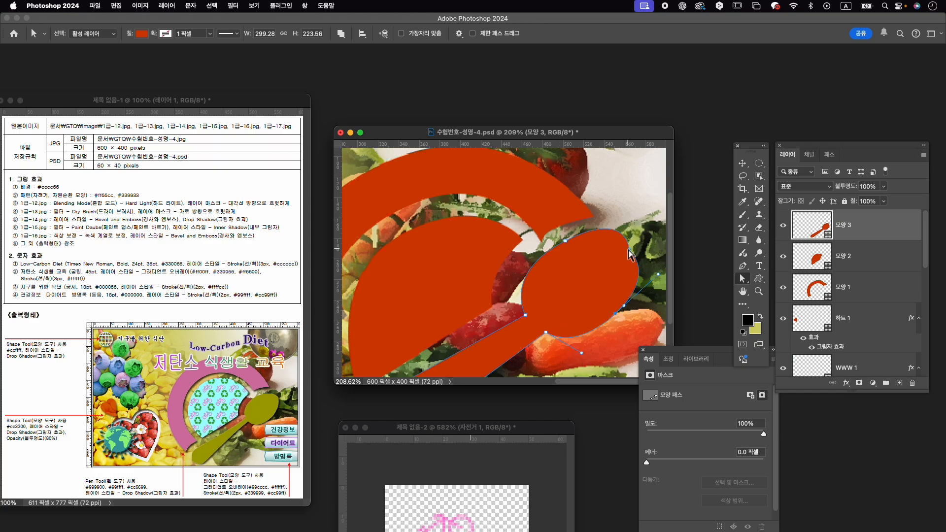
Round the upper-right side of the spoon's bowl by adjusting its anchors and handles, making the spoon about 303 × 221 px.
drag(632, 248, 634, 247)
click(742, 266)
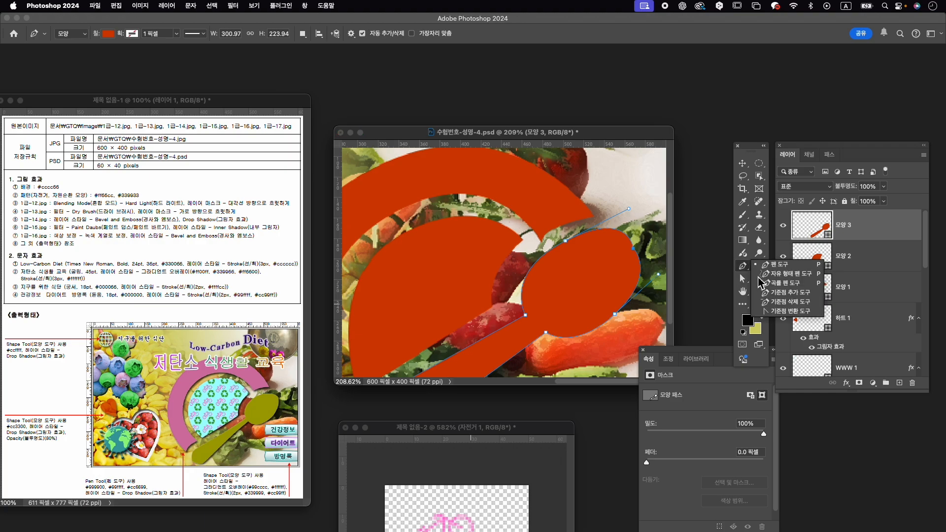
click(789, 311)
drag(635, 248, 641, 257)
drag(628, 208, 618, 221)
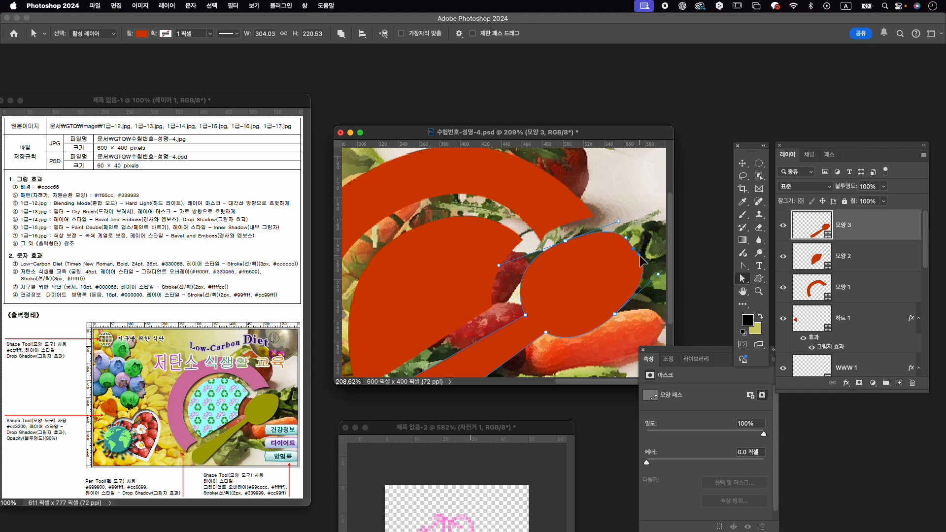
drag(635, 251, 642, 253)
drag(615, 321, 654, 275)
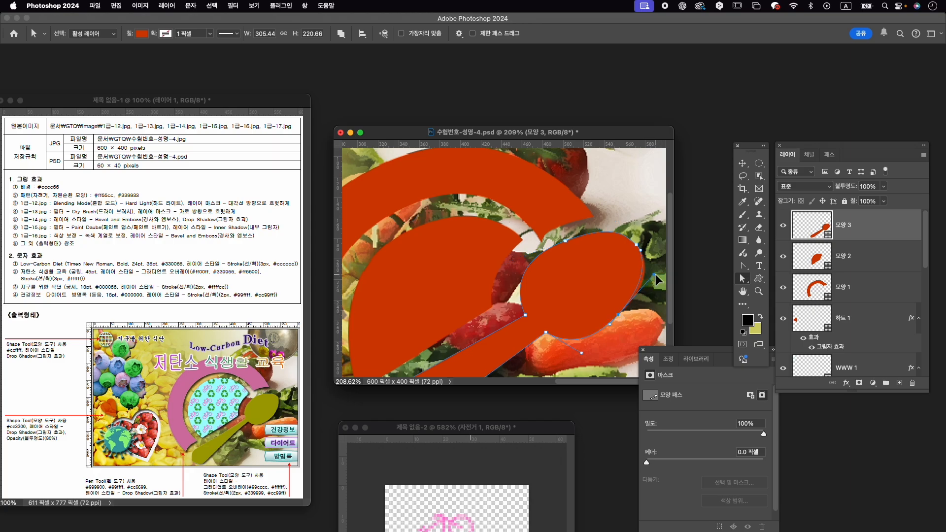
scroll(576, 296, down, 5)
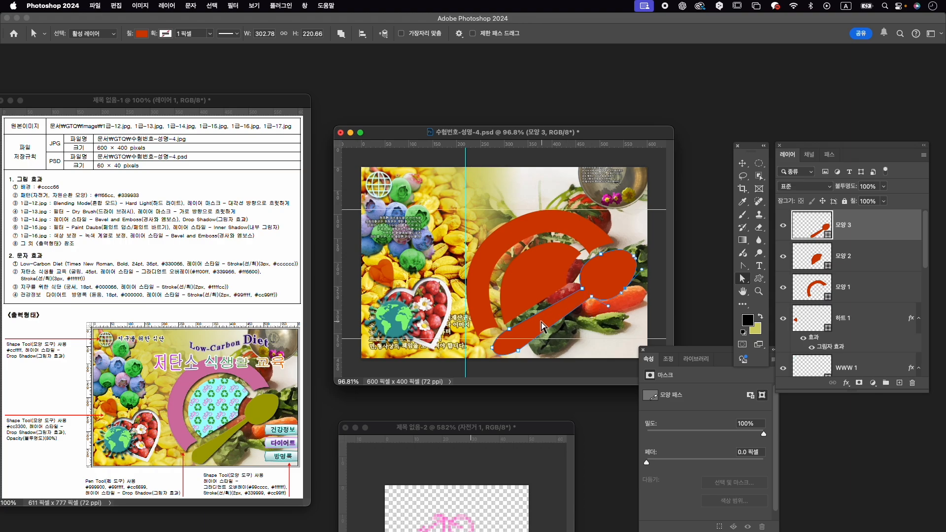
Fill the plate rim shape (모양 1) with #999900.
key(v)
click(892, 281)
click(890, 255)
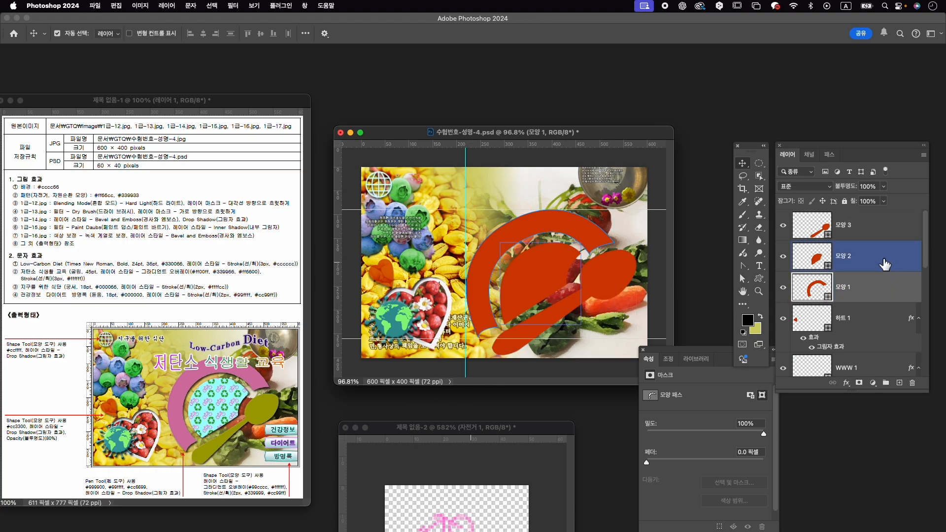
click(858, 224)
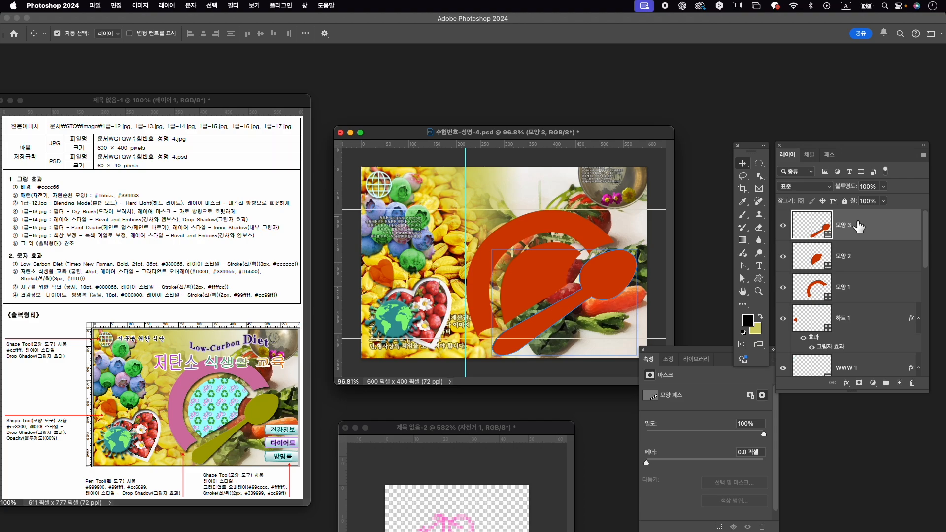
click(848, 289)
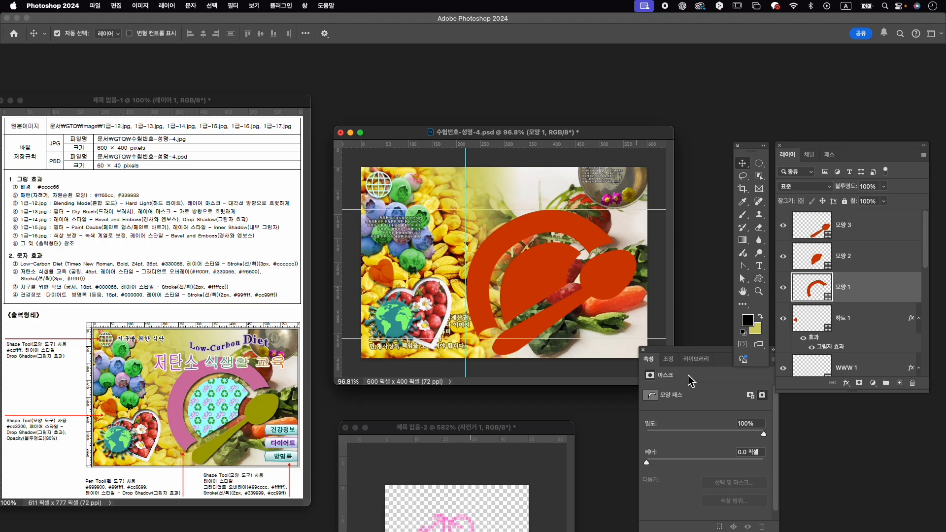
click(761, 278)
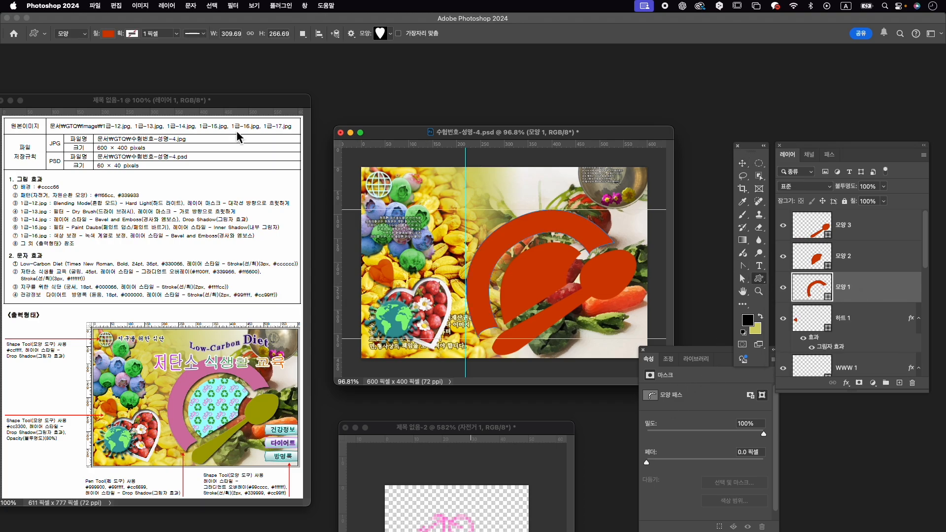
click(114, 34)
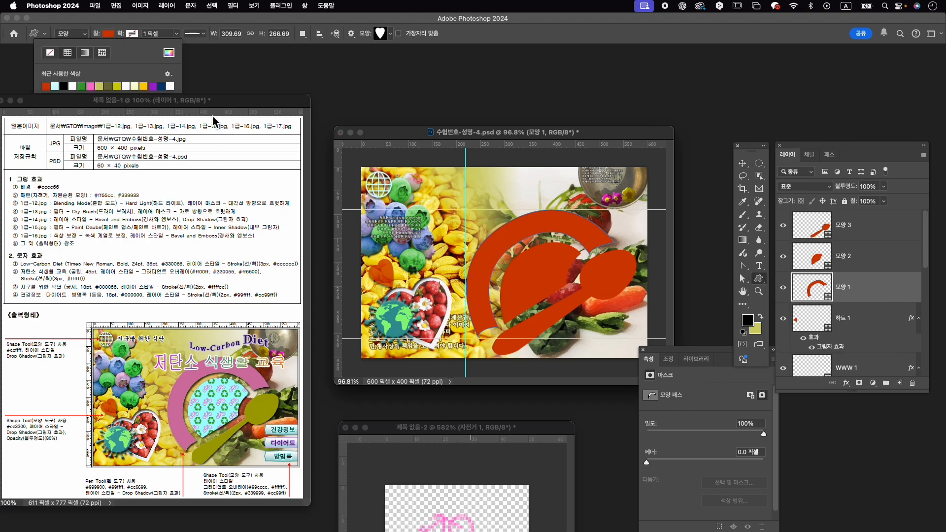
click(169, 54)
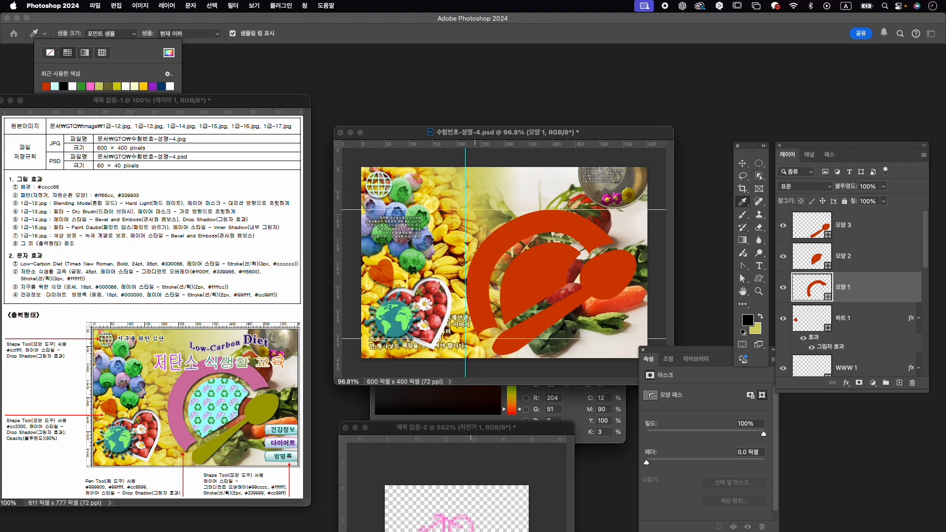
text(99990)
key(Return)
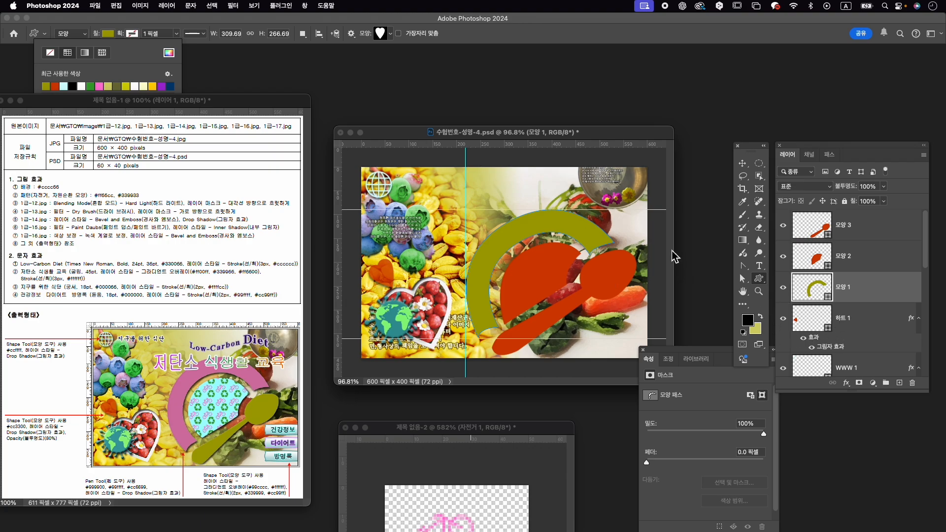
Fill the spoon shape (모양 3) with the recently used olive color #999900.
click(849, 223)
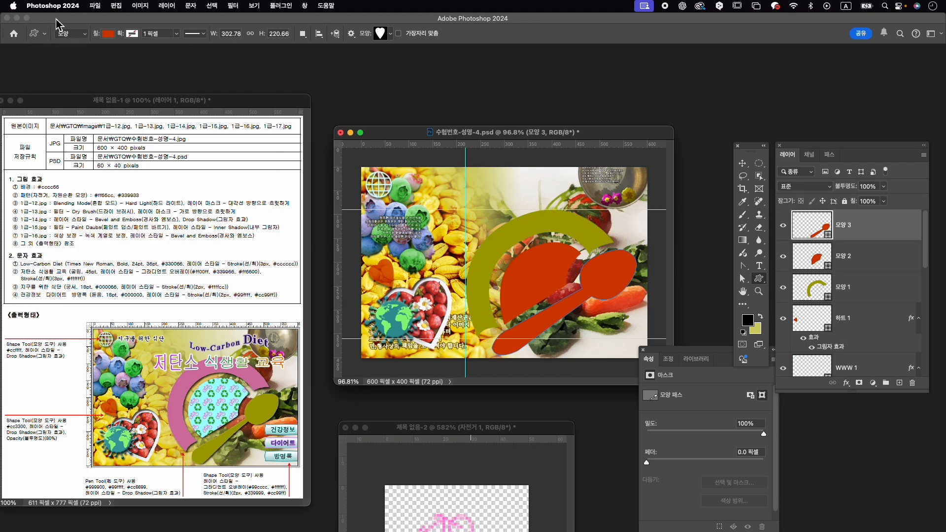
click(108, 33)
click(46, 87)
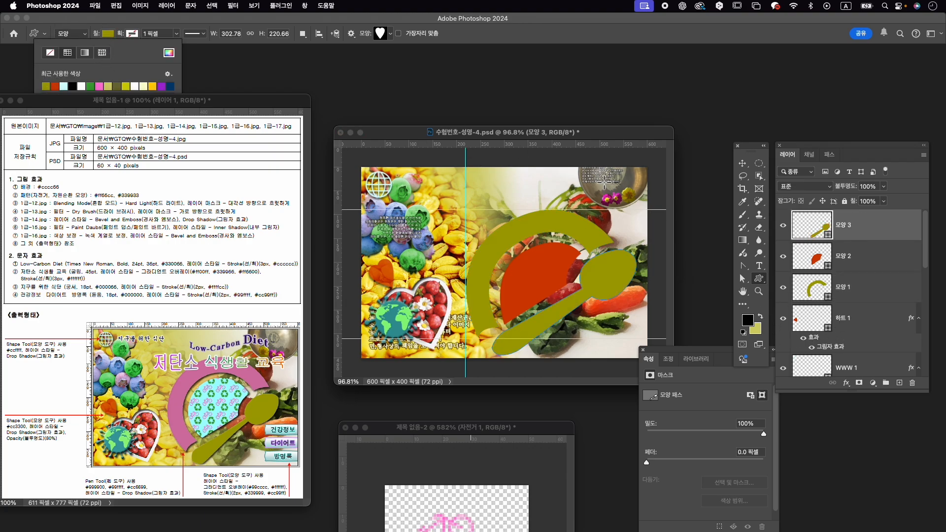
Change the fill color of the plate rim shape (모양 1) to #cc6699.
click(862, 291)
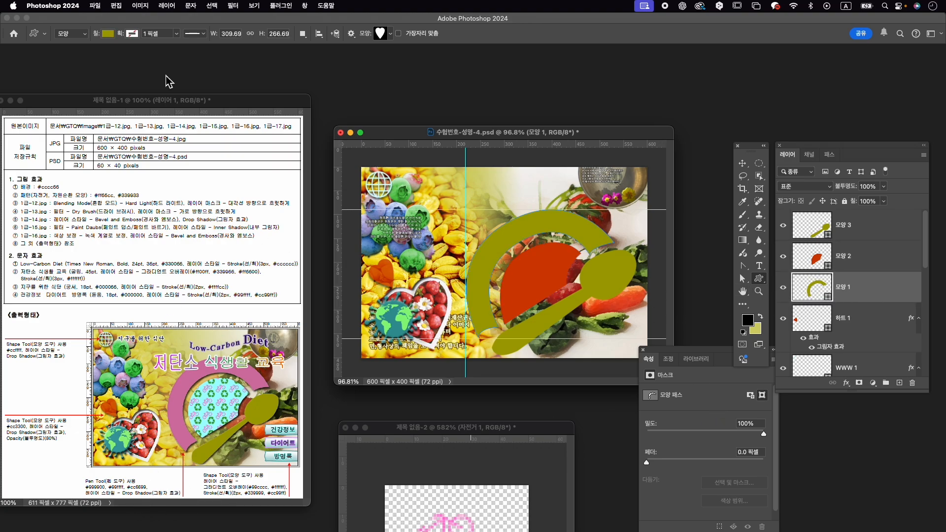
click(108, 35)
click(170, 53)
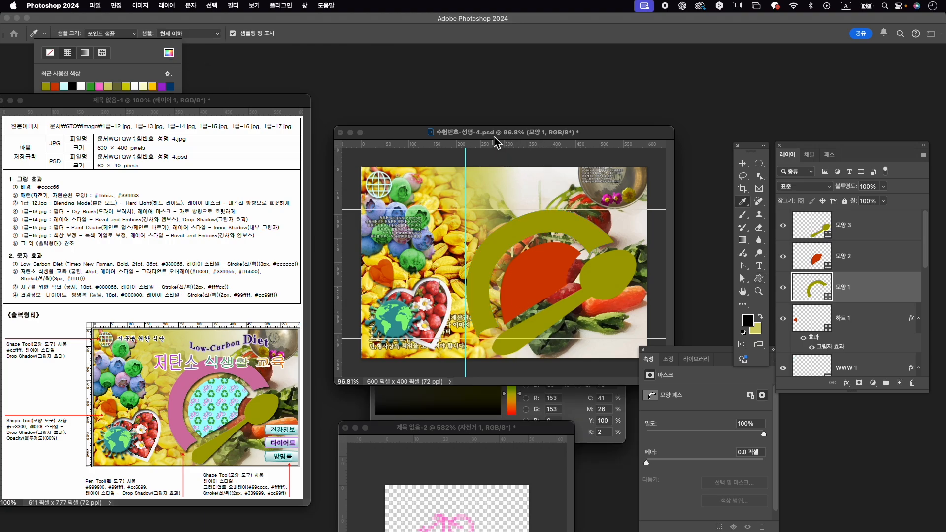
drag(506, 136, 664, 120)
drag(434, 265, 294, 70)
drag(690, 117, 493, 250)
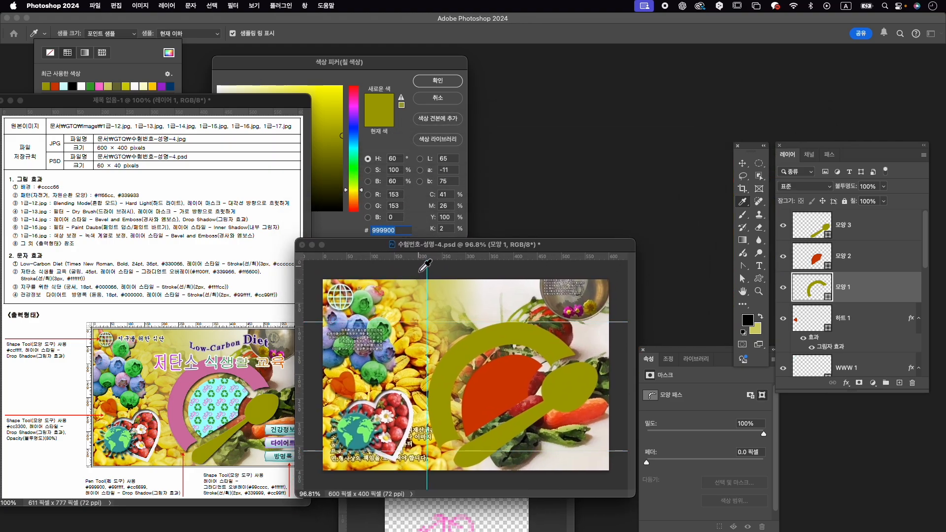
text(cc6699)
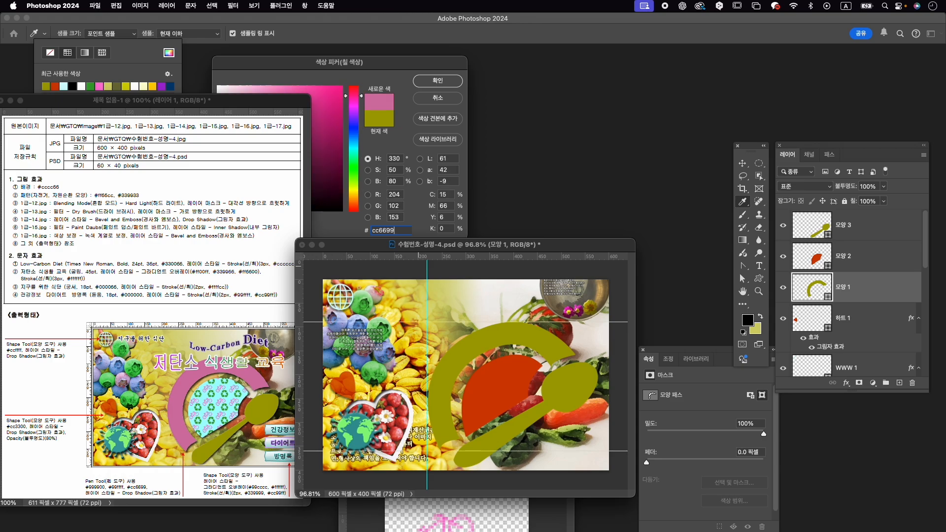
click(437, 80)
drag(542, 247, 587, 161)
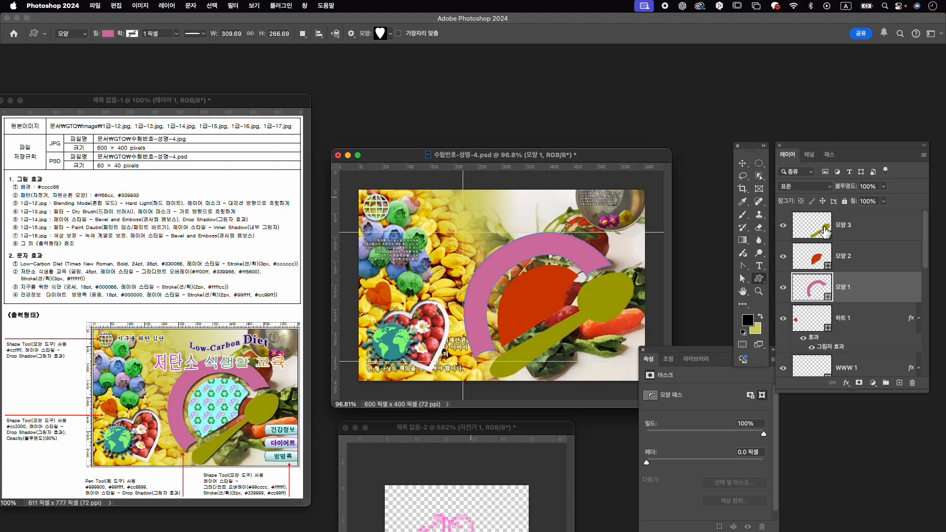
Fill the fan-shaped inner plate (모양 2) with #99ffff.
click(871, 266)
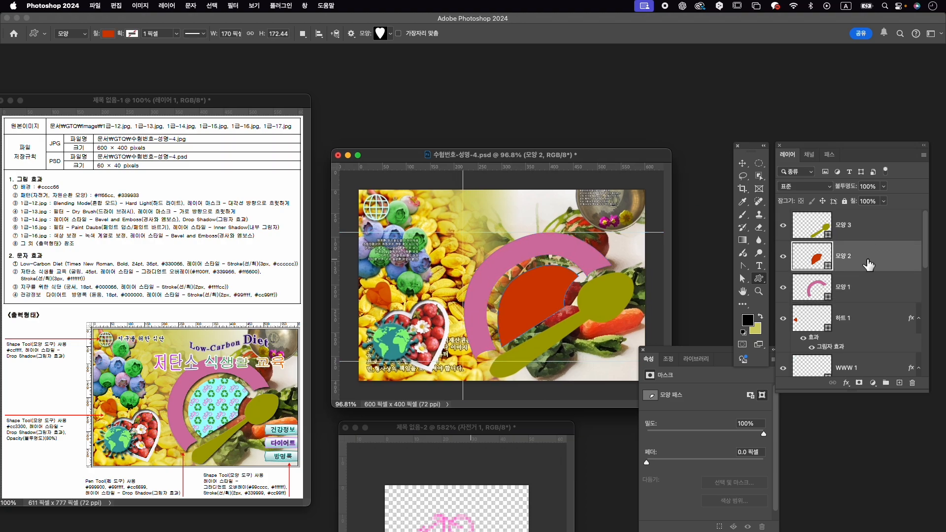
click(108, 34)
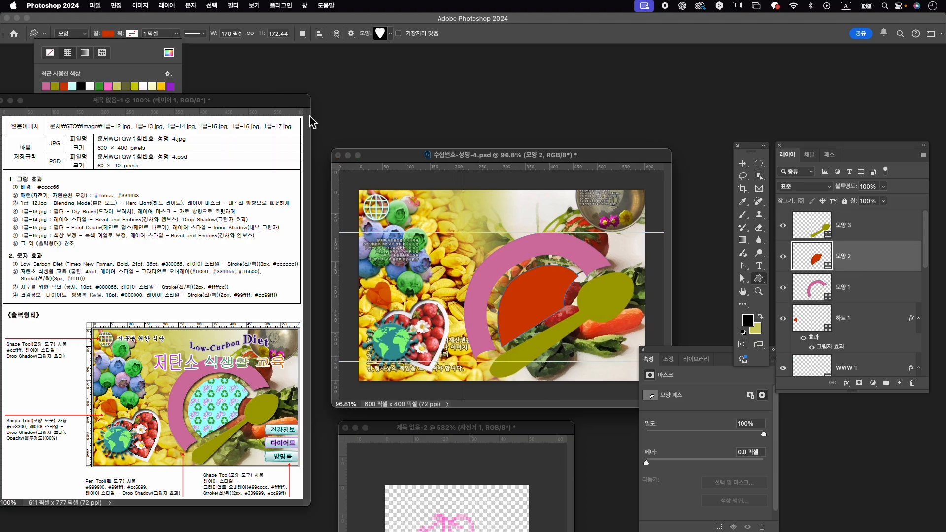
click(169, 52)
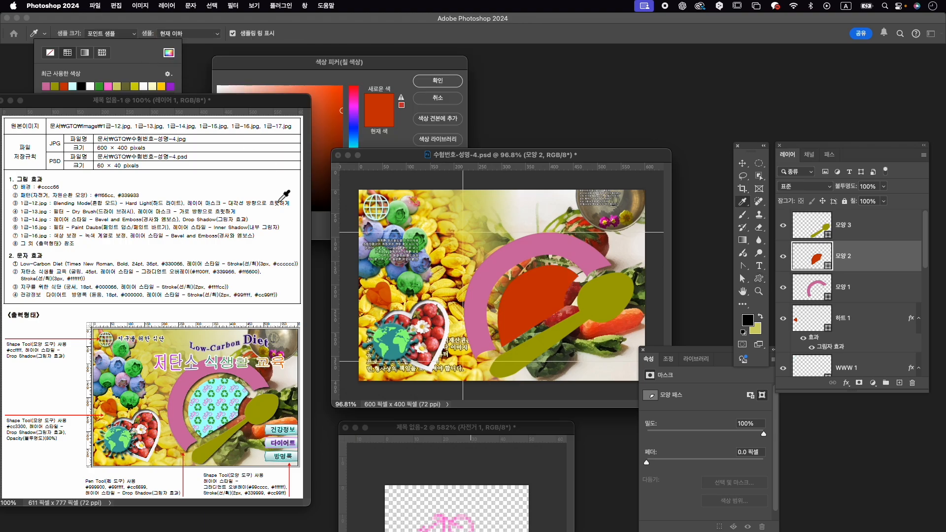
text(99ffff)
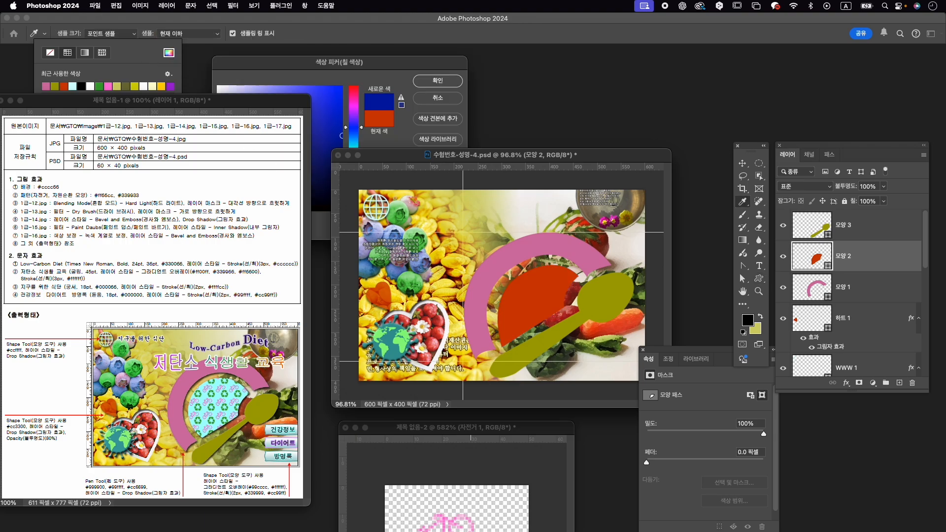
key(Return)
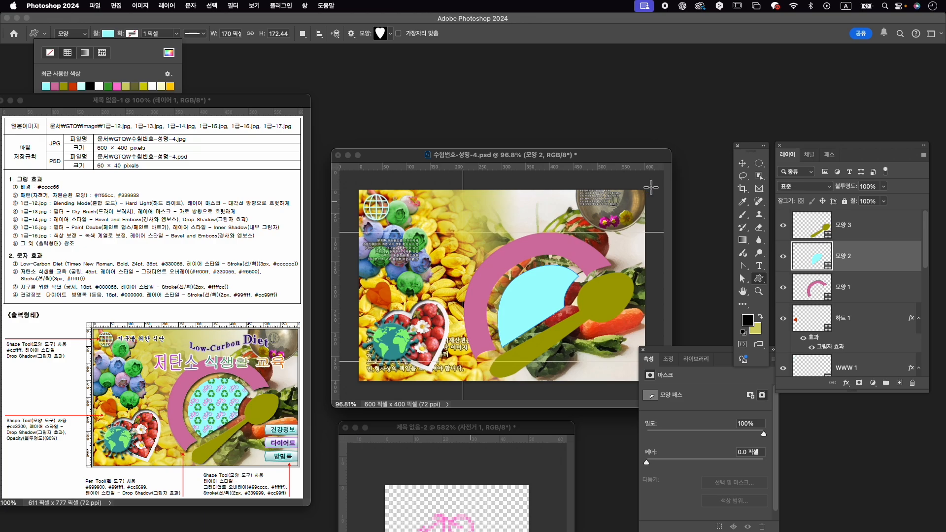
Add a Pattern Overlay to the fan-shaped inner plate (모양 2) using the custom pink bicycle and green recycling pattern.
click(865, 261)
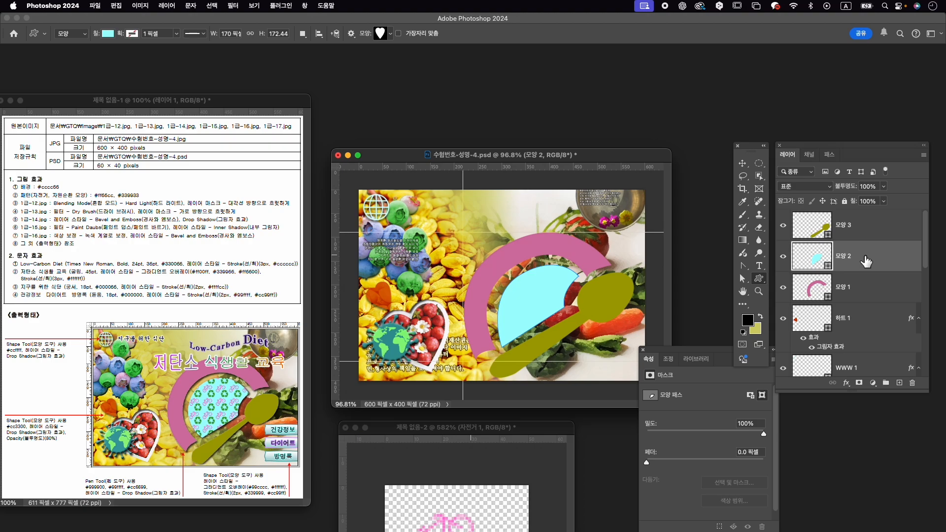
click(846, 383)
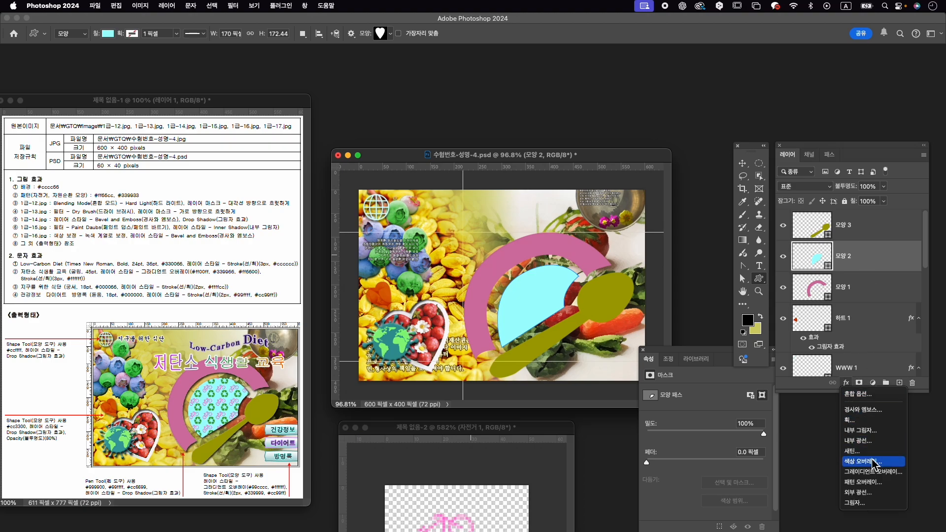
click(878, 484)
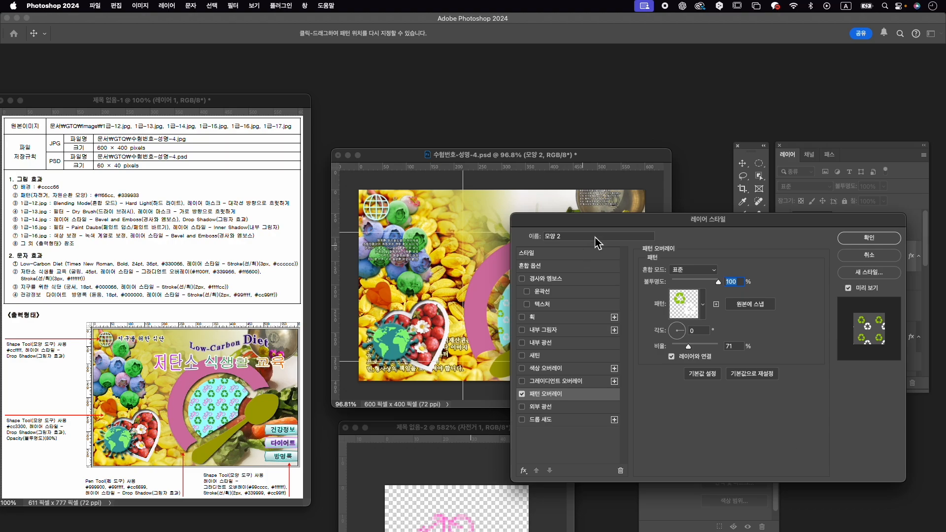
drag(645, 226, 692, 224)
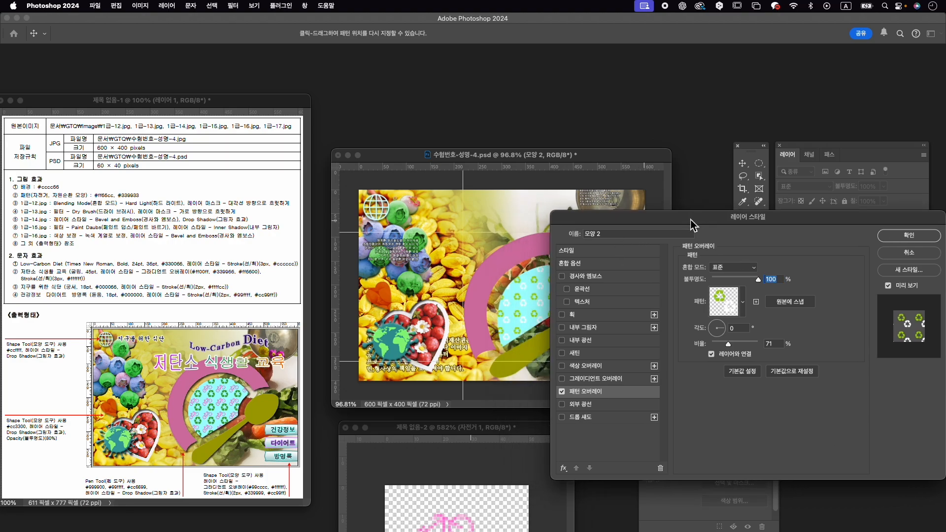
click(743, 302)
scroll(749, 434, down, 3)
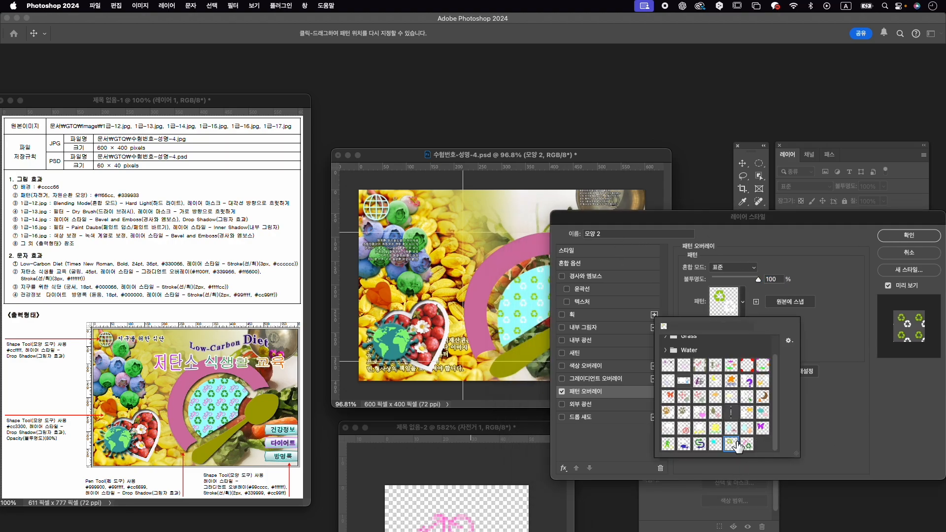
click(848, 320)
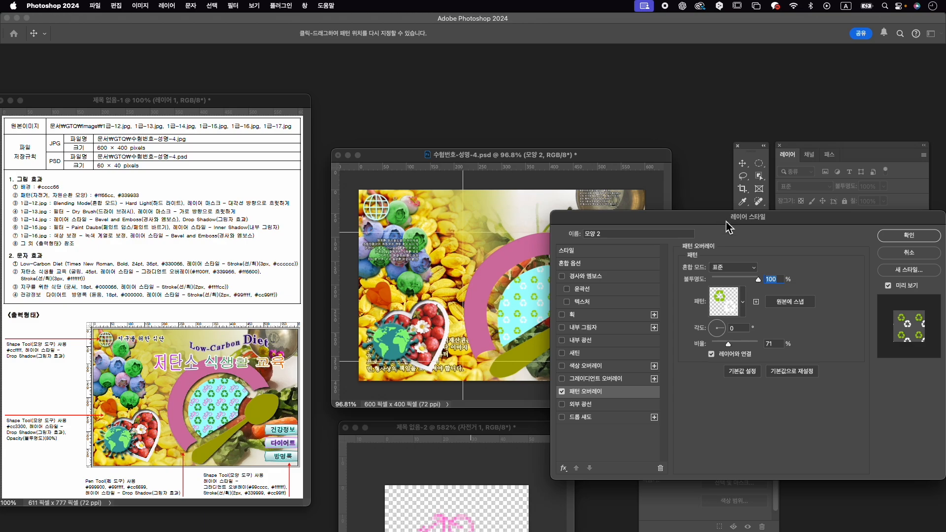
drag(727, 228, 778, 242)
click(794, 318)
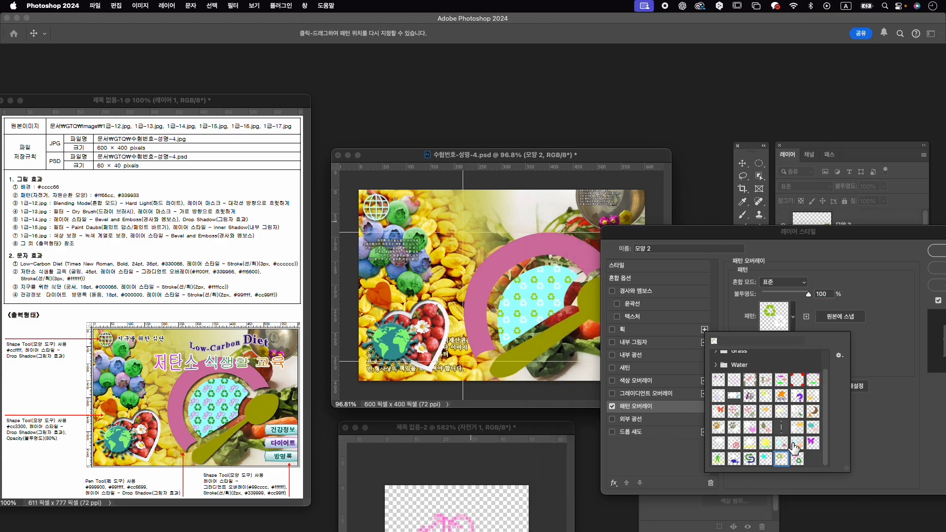
click(797, 458)
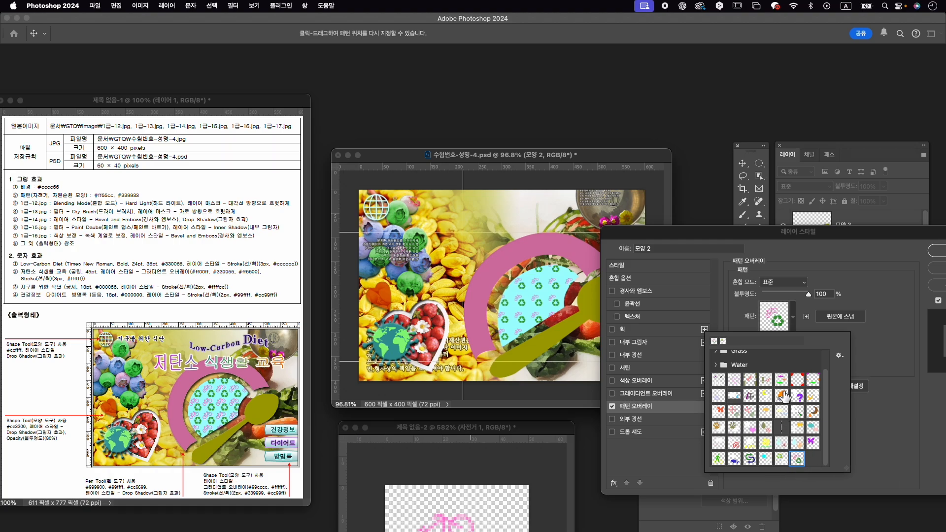
click(846, 314)
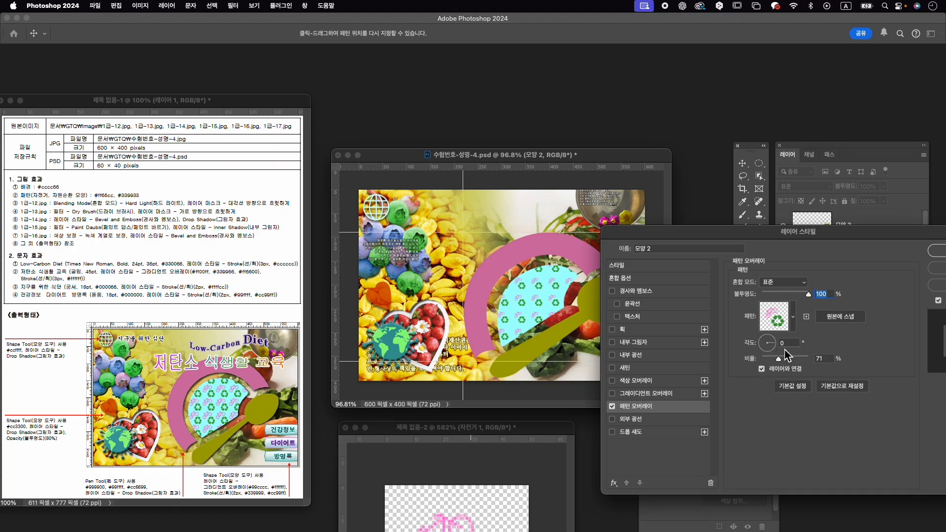
Scale the inner plate's pattern overlay to 97% and apply the layer style.
drag(779, 359, 789, 366)
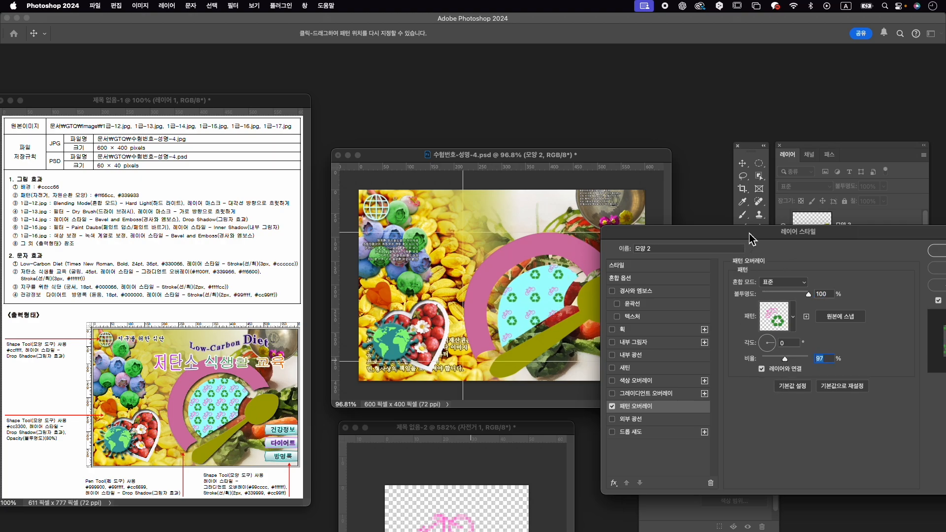
drag(749, 233, 673, 248)
click(910, 268)
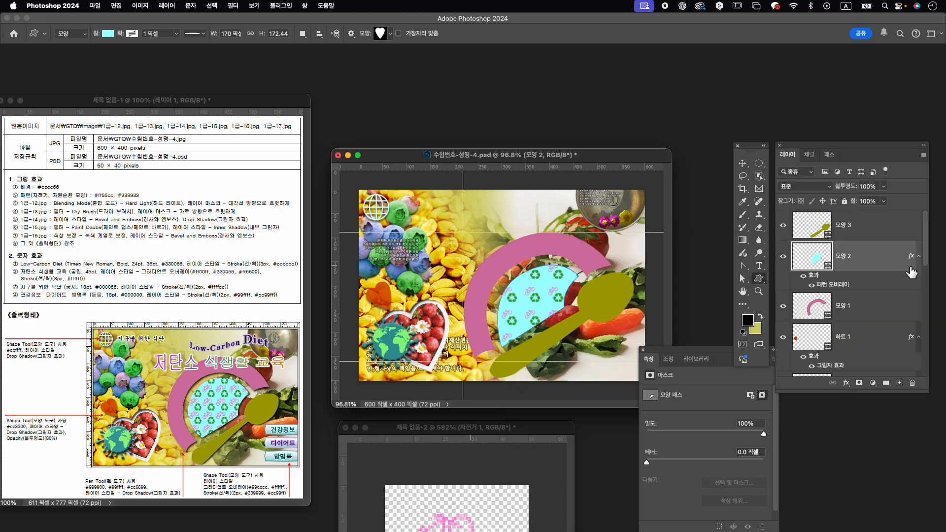
Group the plate rim, inner plate and spoon shape layers (모양 1, 모양 2, 모양 3).
click(876, 317)
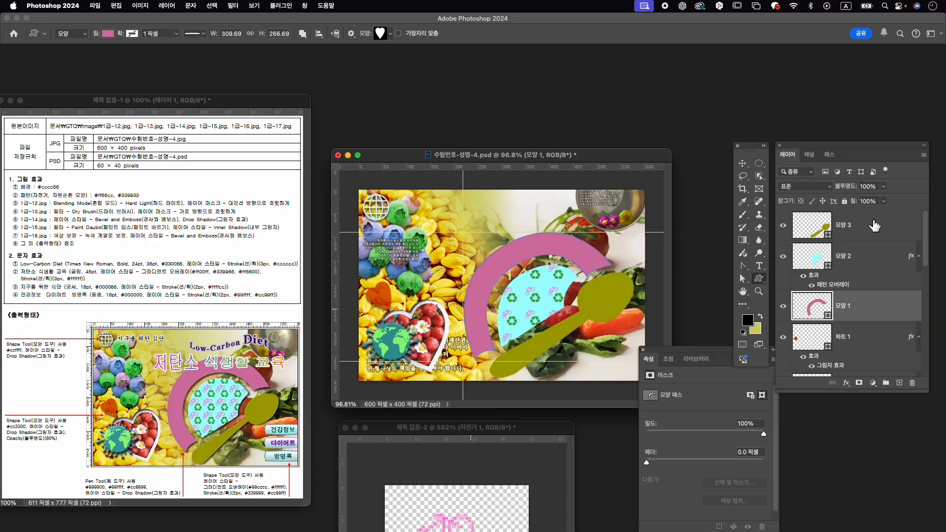
shift+click(876, 227)
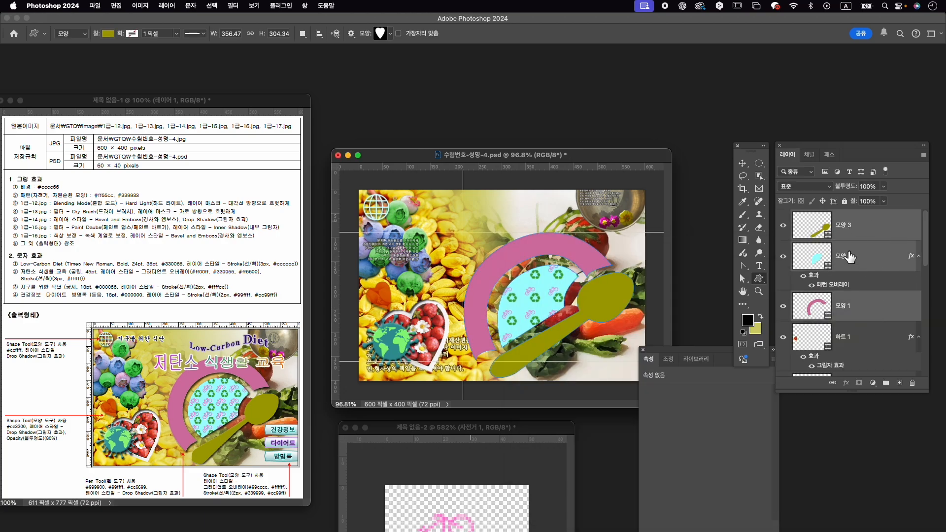
click(862, 223)
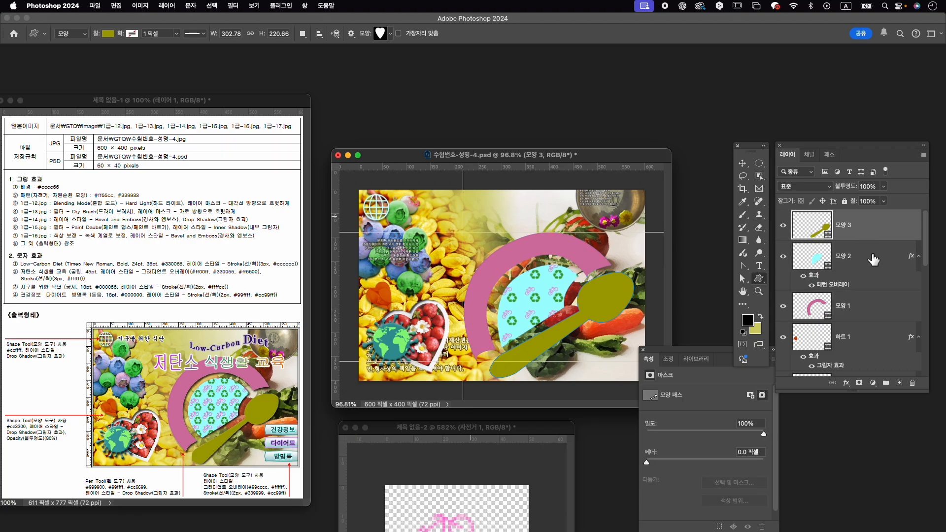
super+click(882, 302)
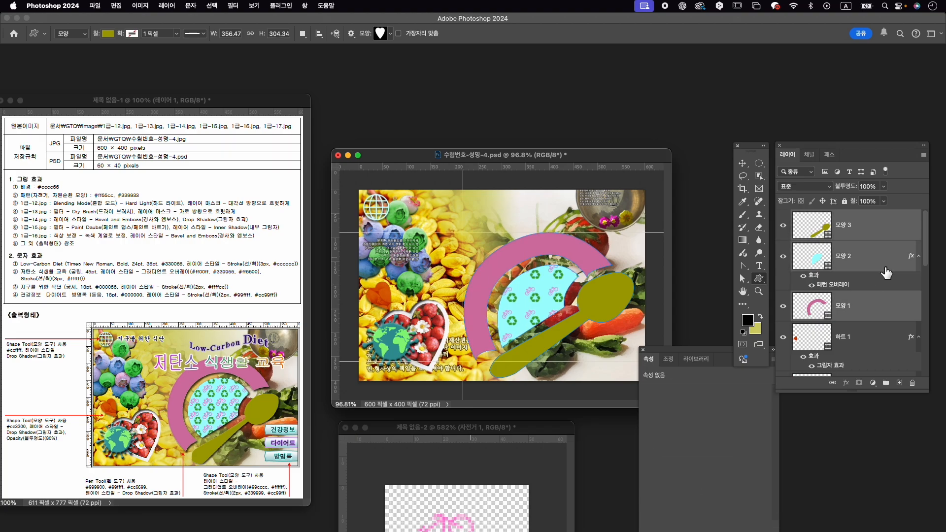
key(super+g)
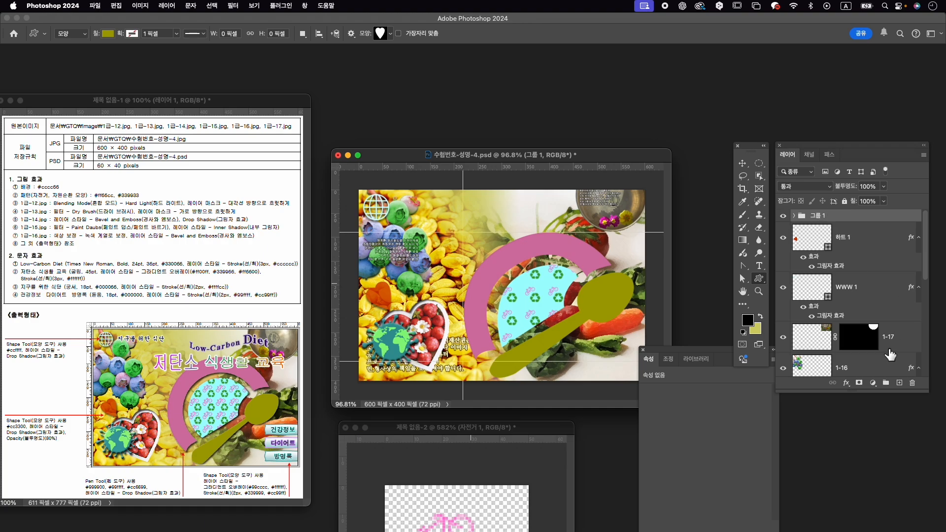
Apply a Drop Shadow with the preset values to the group holding the plate and spoon shapes.
click(847, 383)
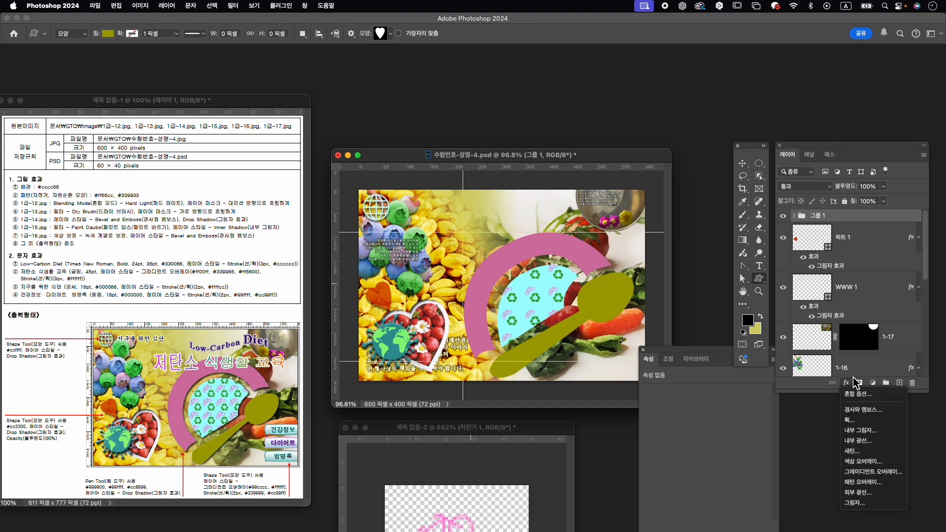
click(874, 508)
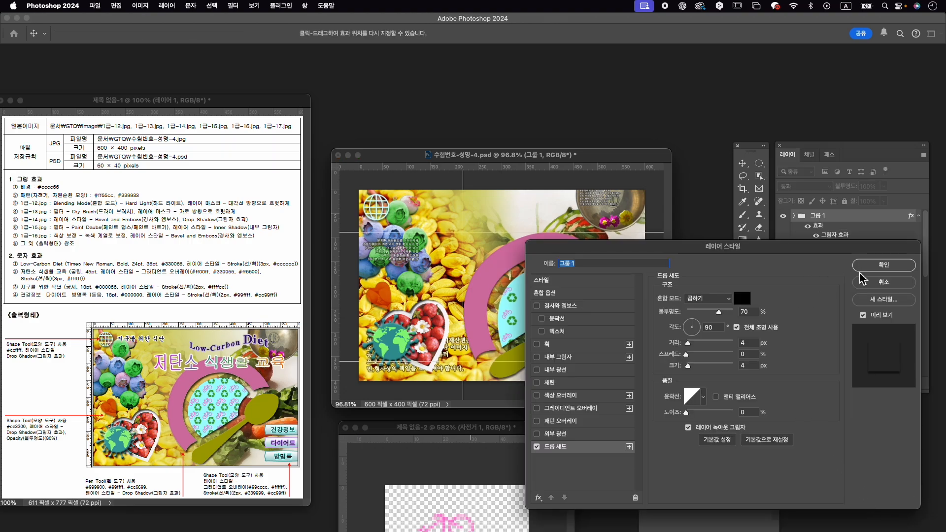
click(876, 267)
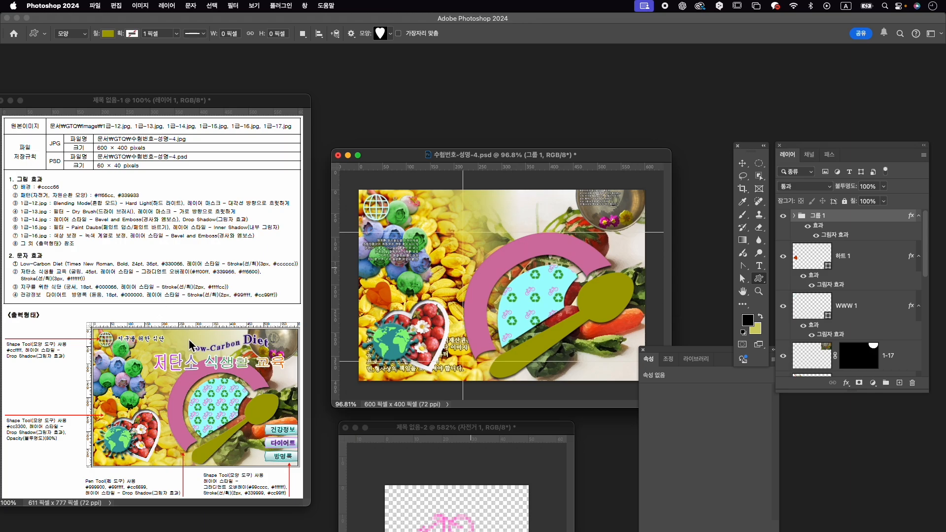
Search the shape library for 배너 and draw the third banner (배너 3) about 112 × 35 px near the canvas's lower-right, below the spoon's bowl.
click(311, 5)
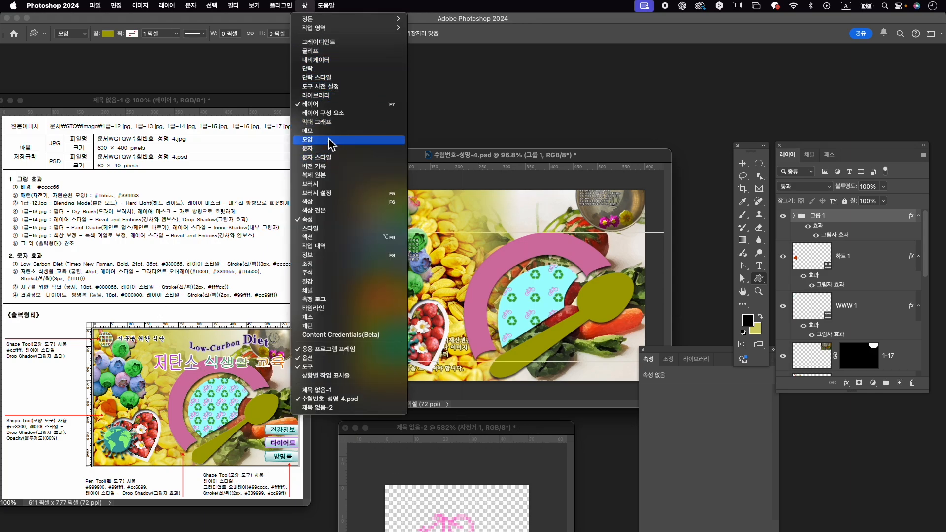
click(335, 137)
click(669, 81)
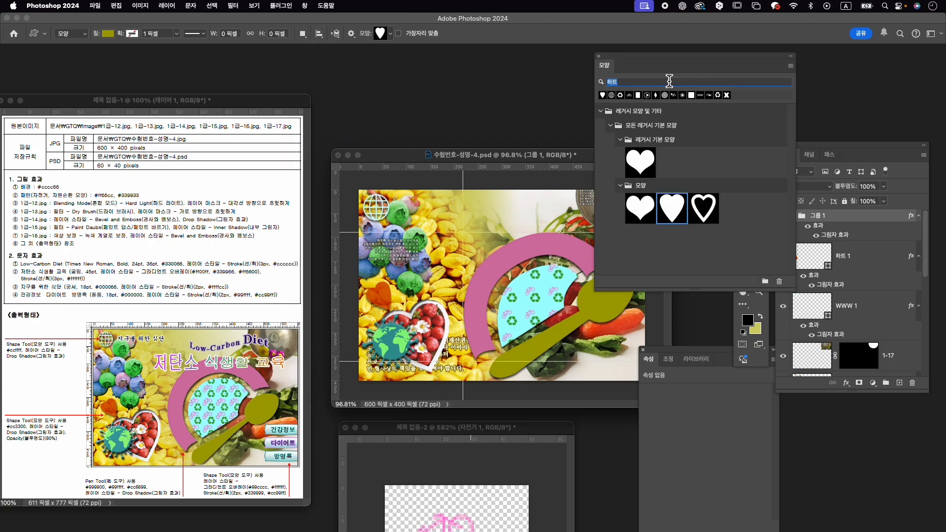
text(gosj)
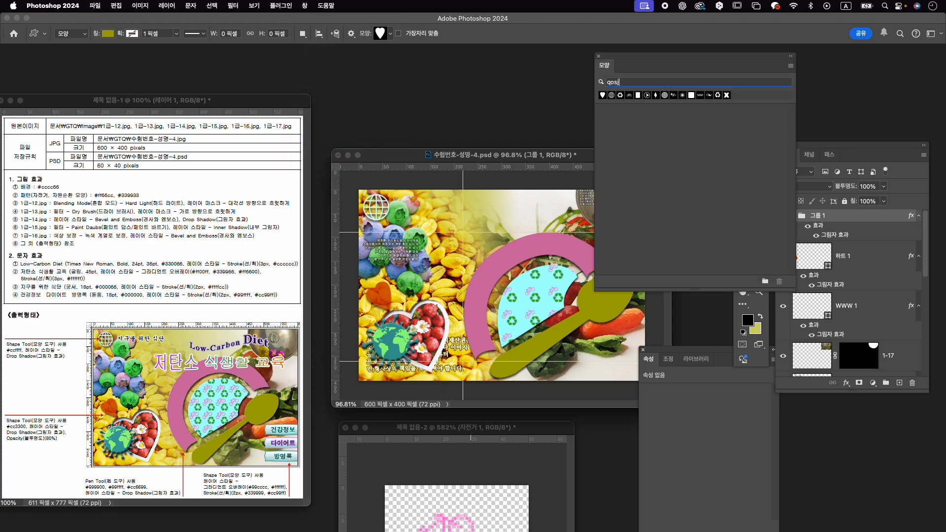
key(BackSpace)
text(배너)
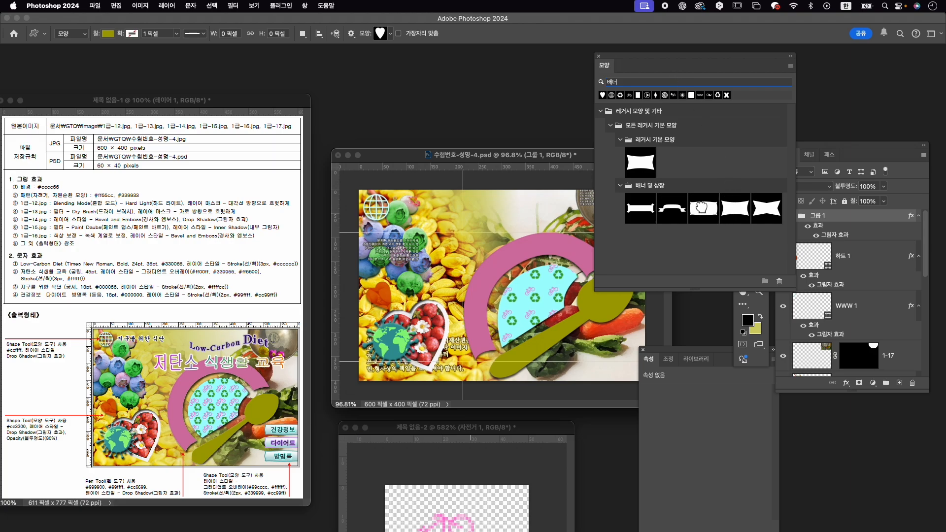
click(702, 208)
click(757, 301)
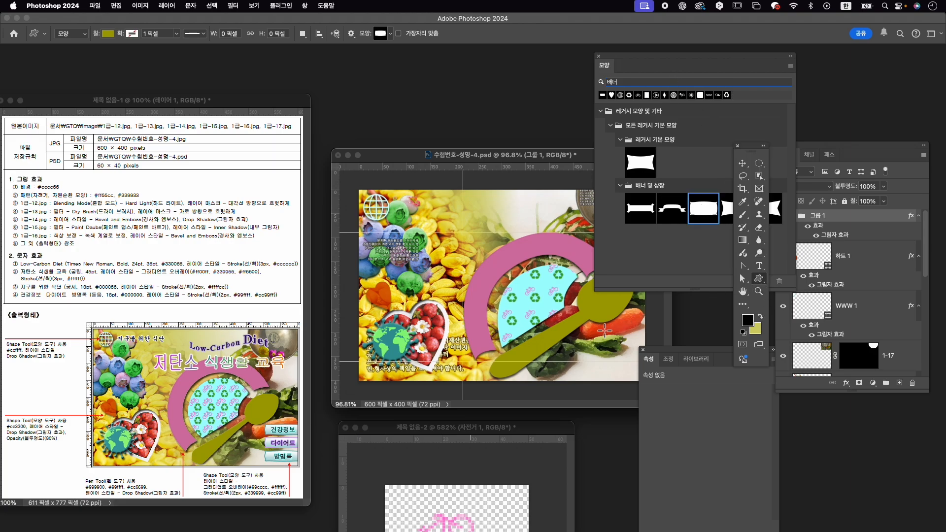
drag(601, 324, 653, 340)
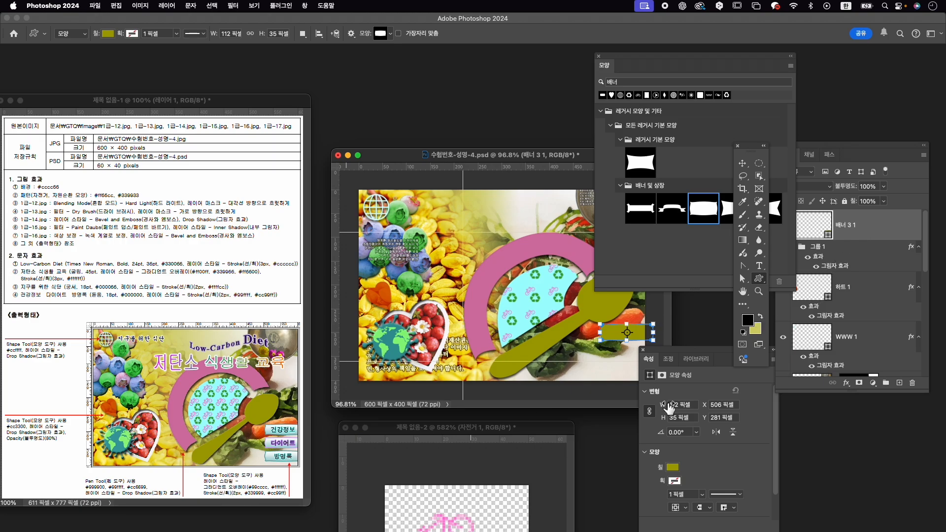
Add a Gradient Overlay running from #99cccc to #ffffff to the banner shape.
click(846, 383)
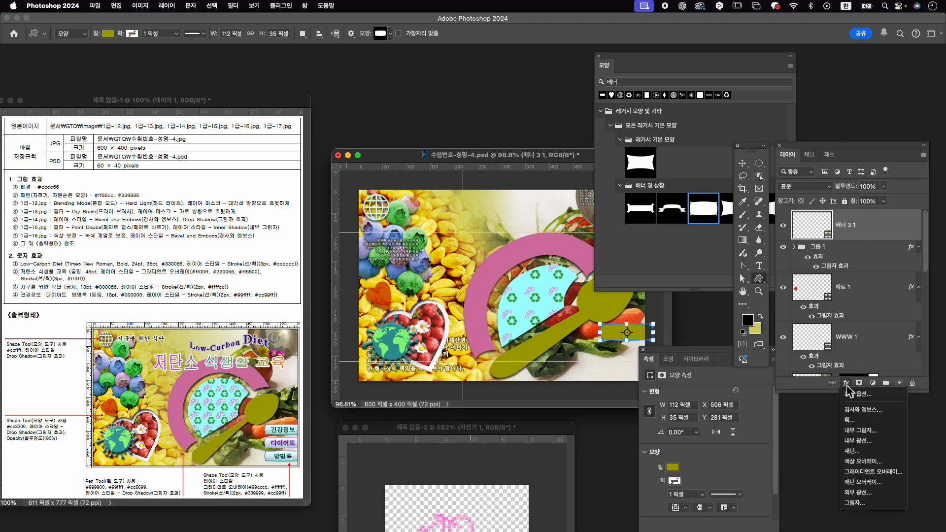
click(872, 471)
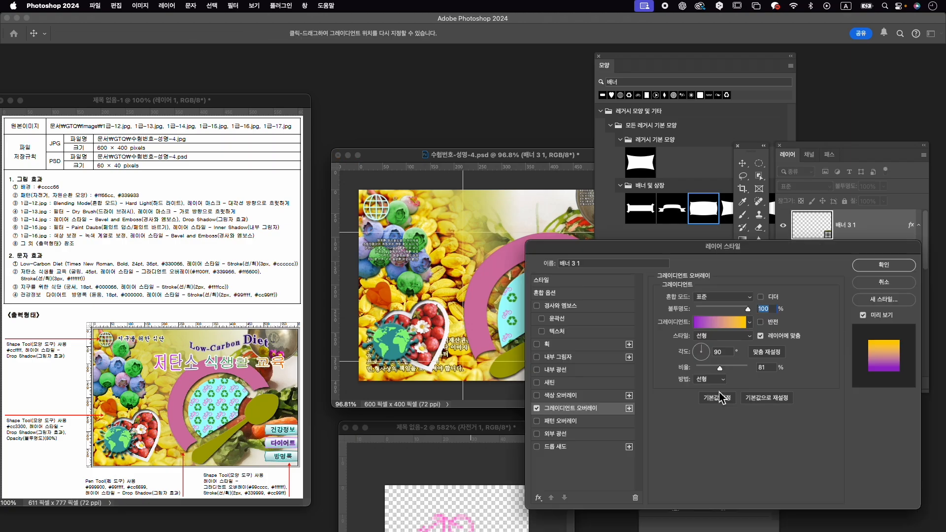
click(737, 323)
double_click(508, 426)
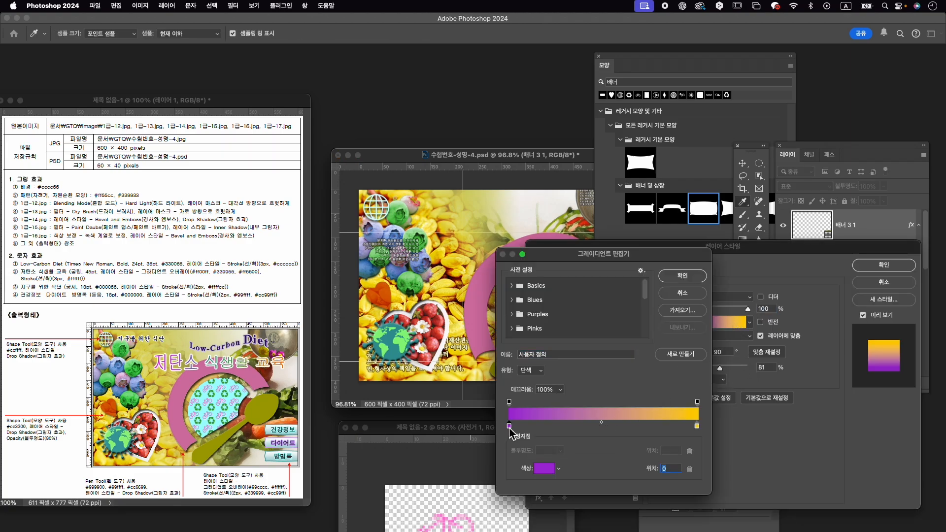
text(99cccc)
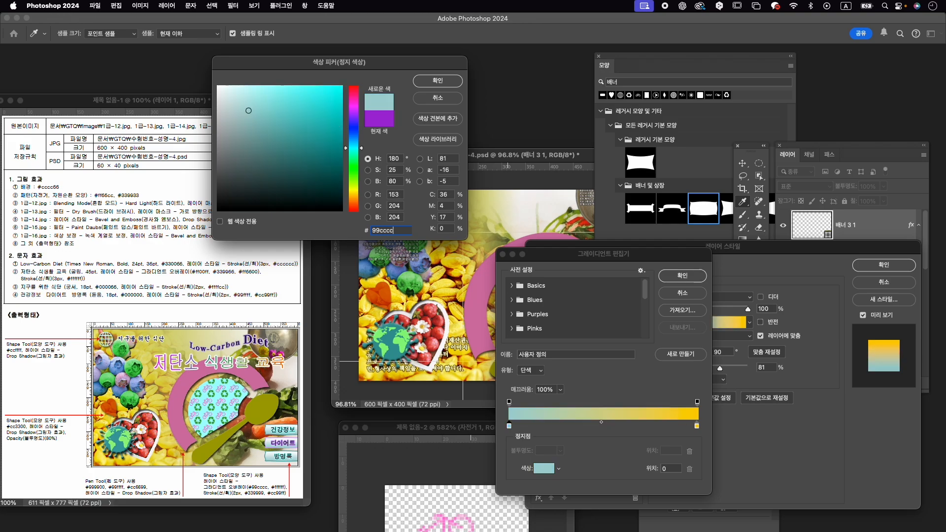
key(Return)
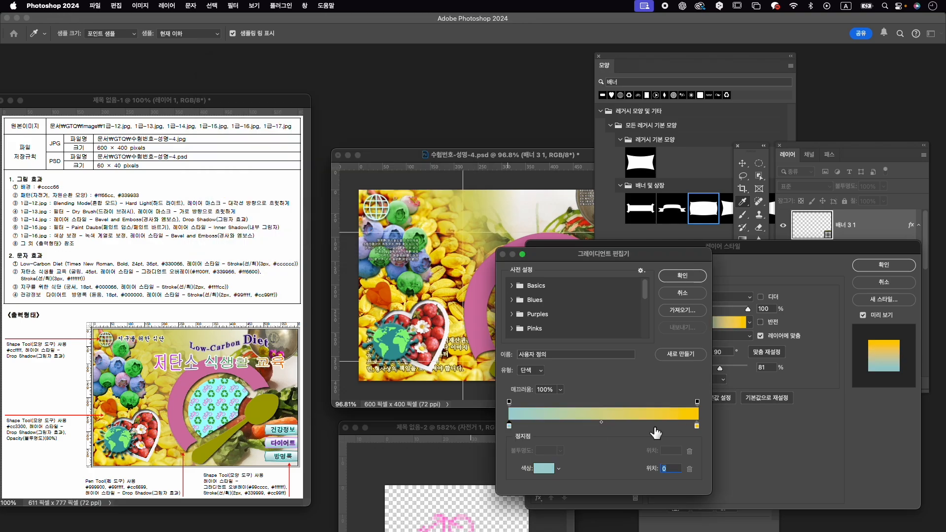
double_click(696, 425)
text(ffffff)
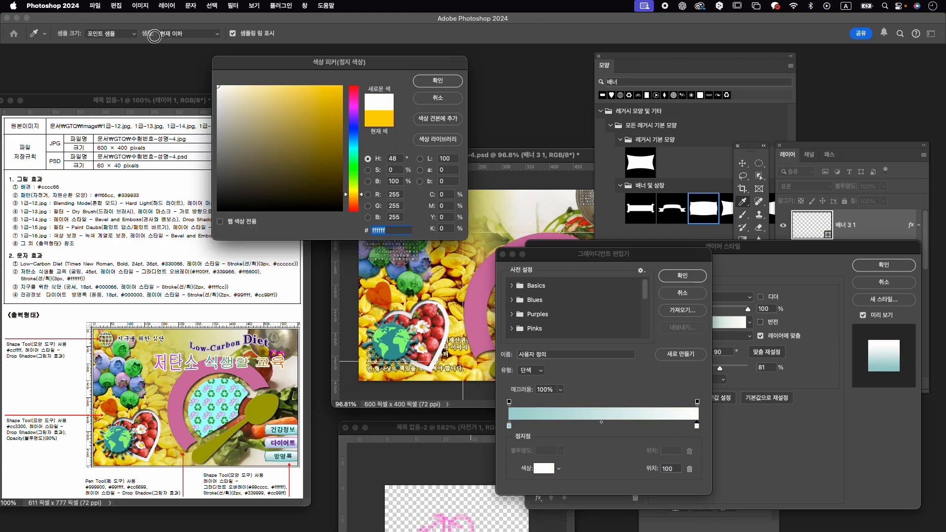
click(434, 82)
click(682, 276)
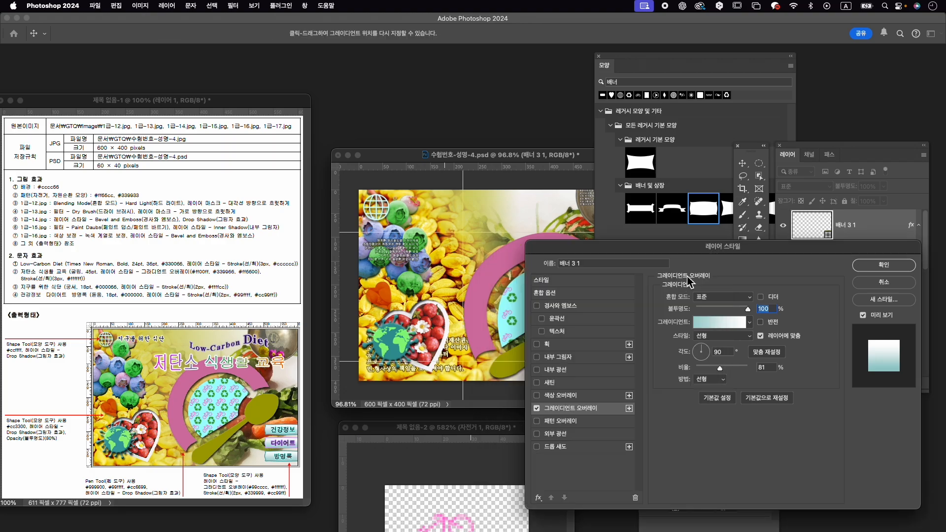
Add a 2 px outside Stroke in #339999 to the banner shape's layer style.
mouse_move(669, 261)
mouse_down()
mouse_move(724, 294)
mouse_move(771, 367)
mouse_move(722, 298)
mouse_move(677, 263)
mouse_up()
click(574, 351)
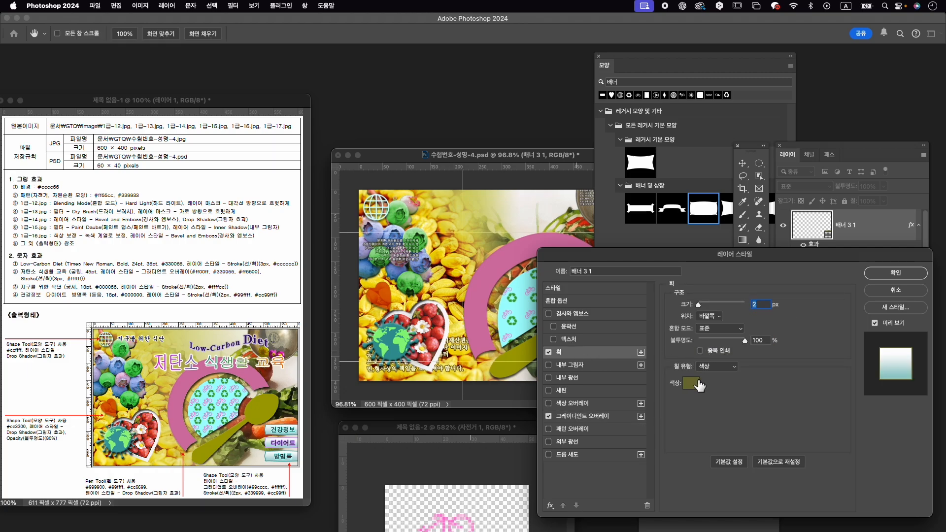
click(691, 383)
text(33)
text(9999)
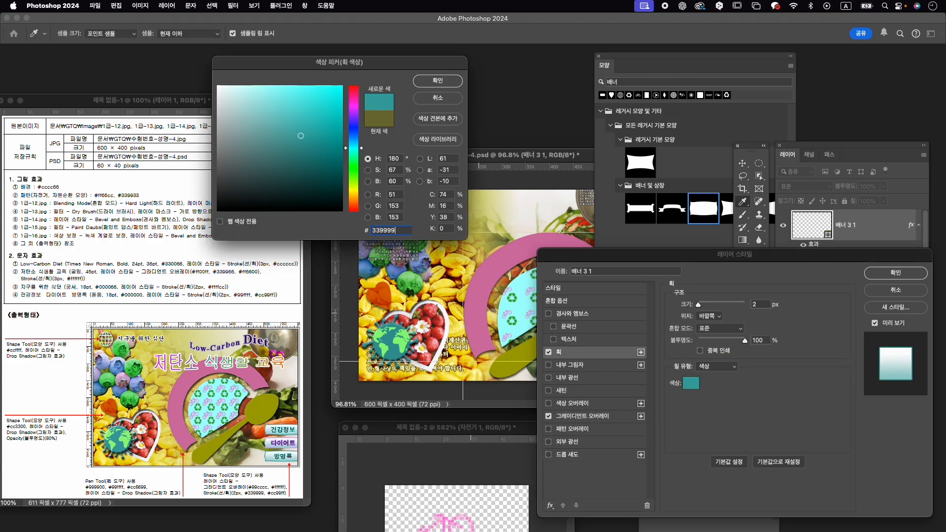
key(Return)
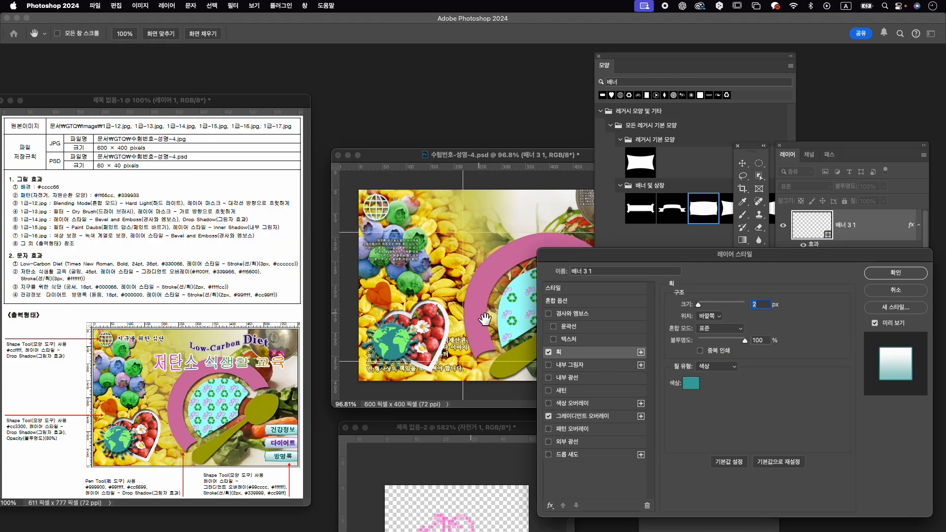
Apply the banner's layer style and nudge the banner shape down by about 2 px.
click(877, 274)
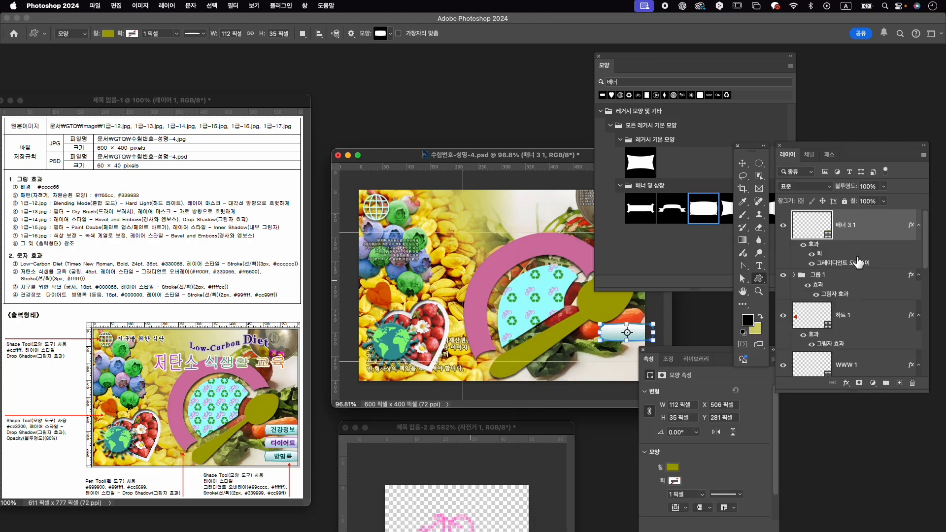
key(Return)
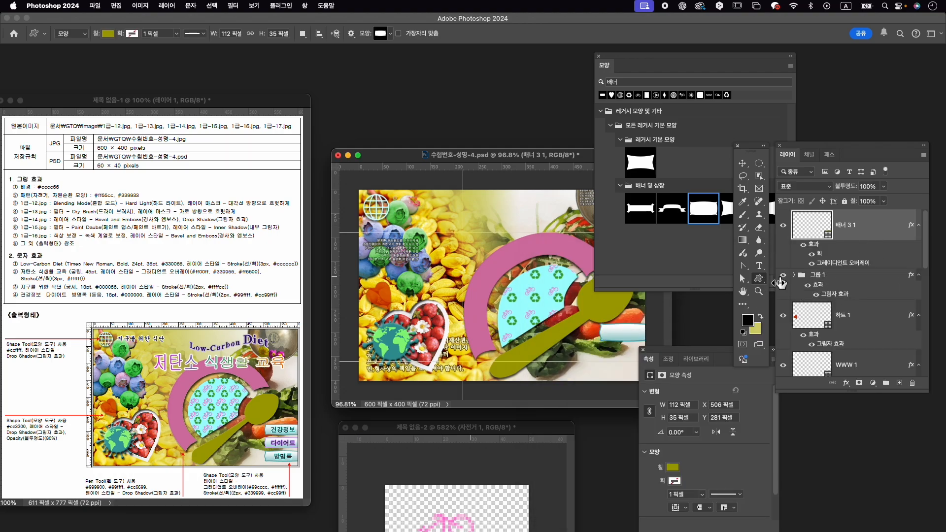
key(super+t)
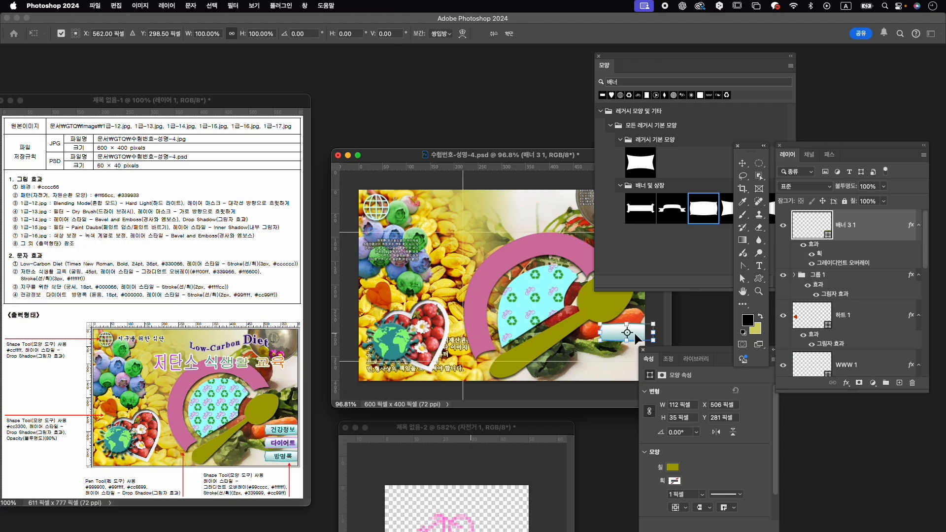
key(Down)
key(Down)
key(Return)
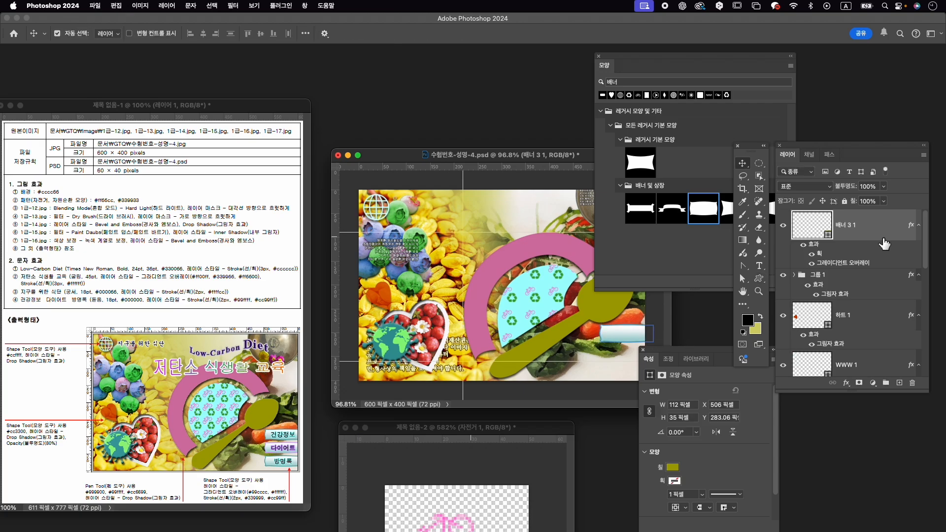
Reduce the banner's height to 30 px and place two copies of it stacked evenly below the original.
key(v)
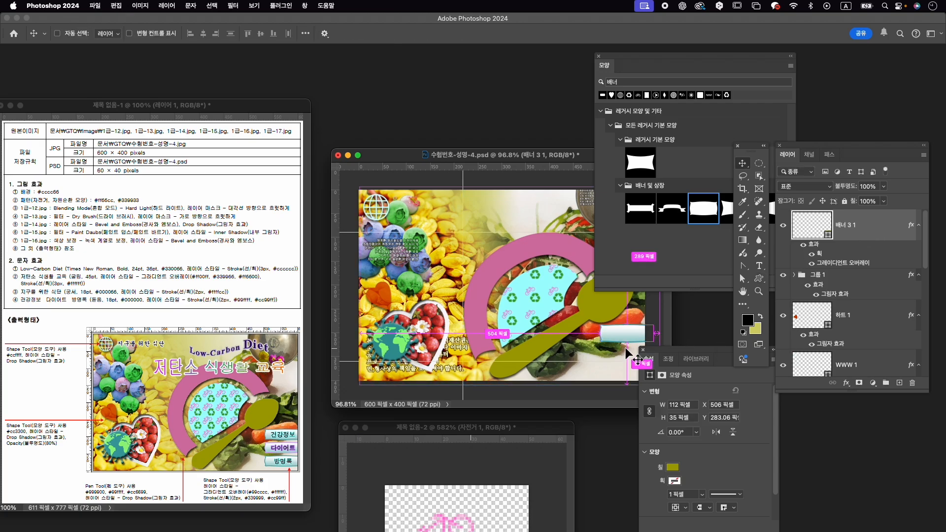
key(super+t)
drag(631, 346, 632, 344)
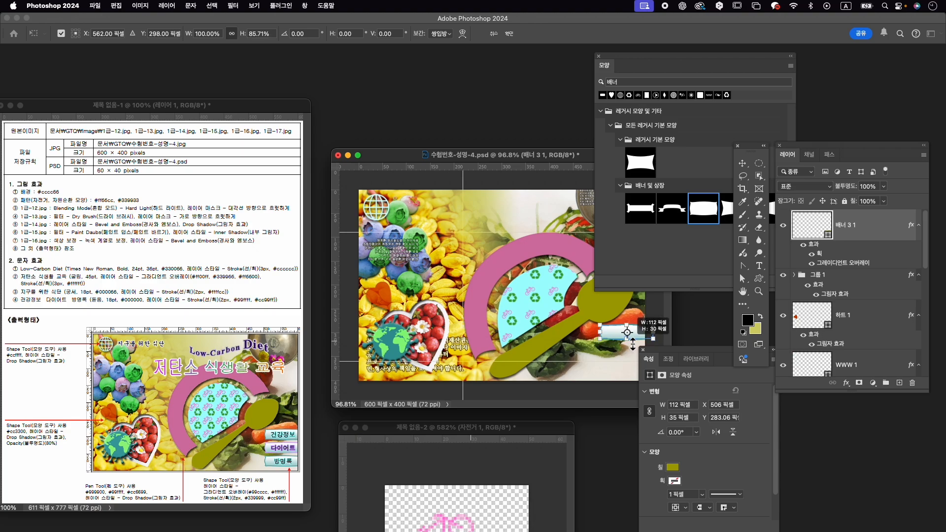
key(Return)
click(874, 309)
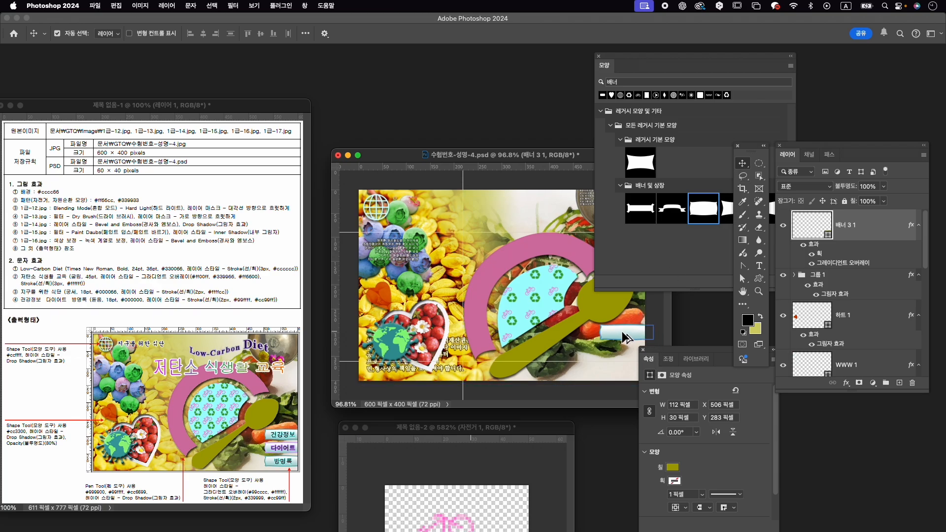
drag(625, 337, 625, 374)
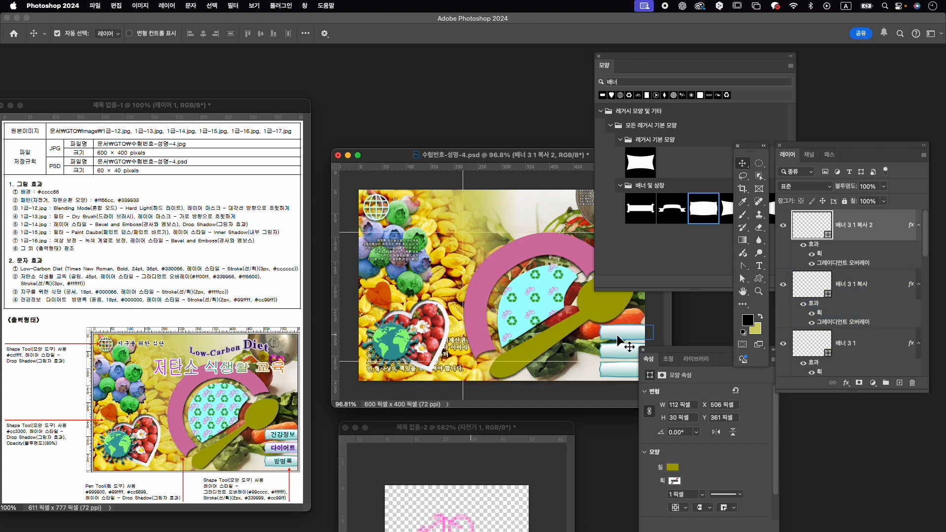
Change the middle banner copy's Stroke color to #cc99ff.
click(866, 304)
drag(866, 304, 847, 287)
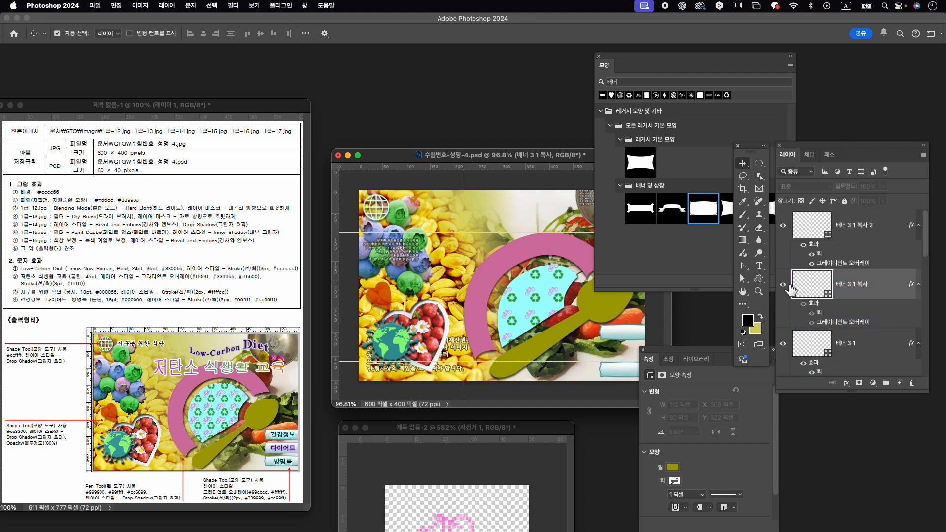
double_click(825, 313)
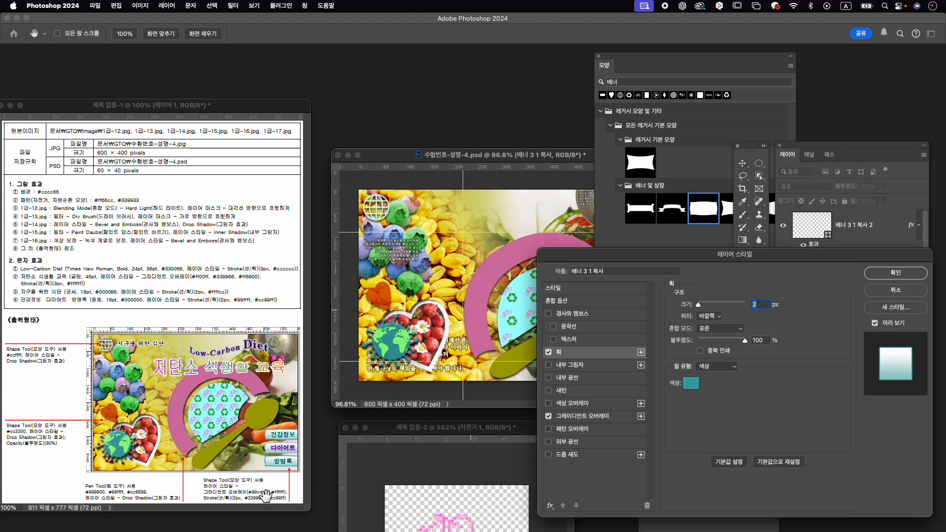
click(694, 385)
text(00cc99)
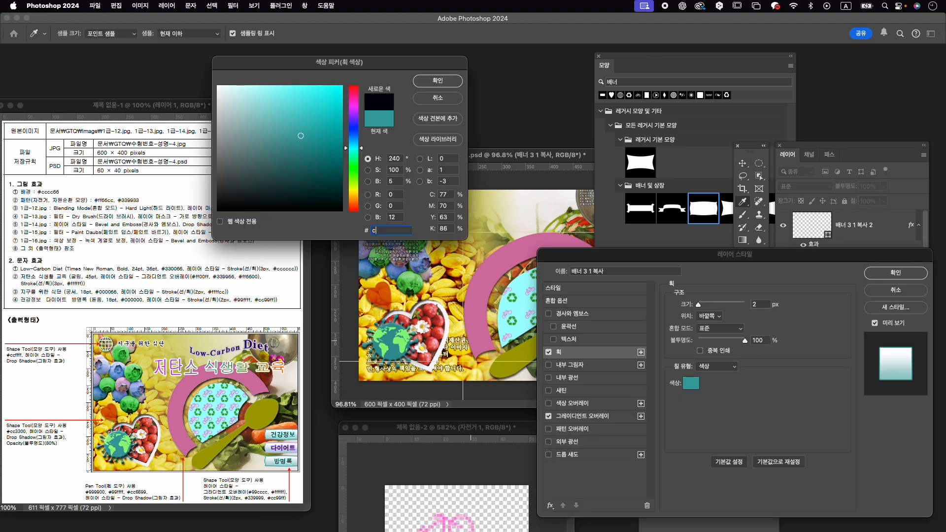
text(ff)
key(Return)
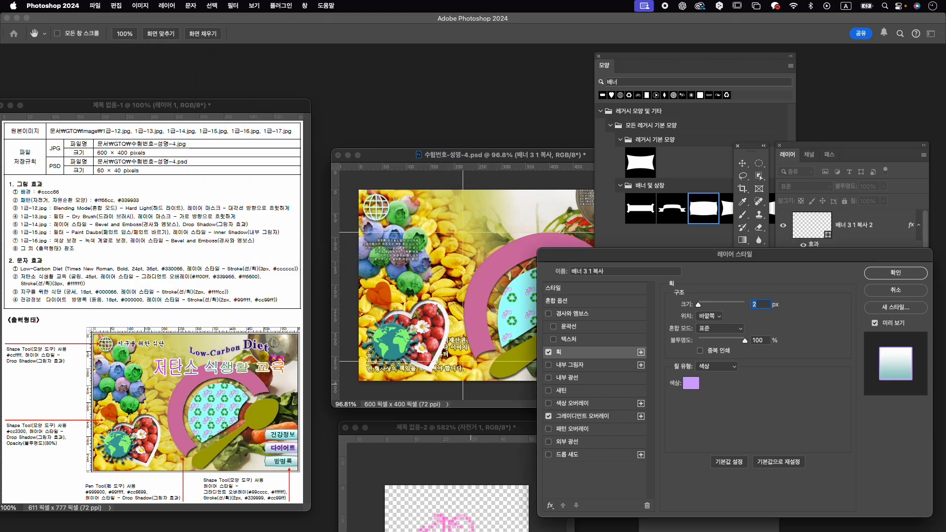
click(896, 271)
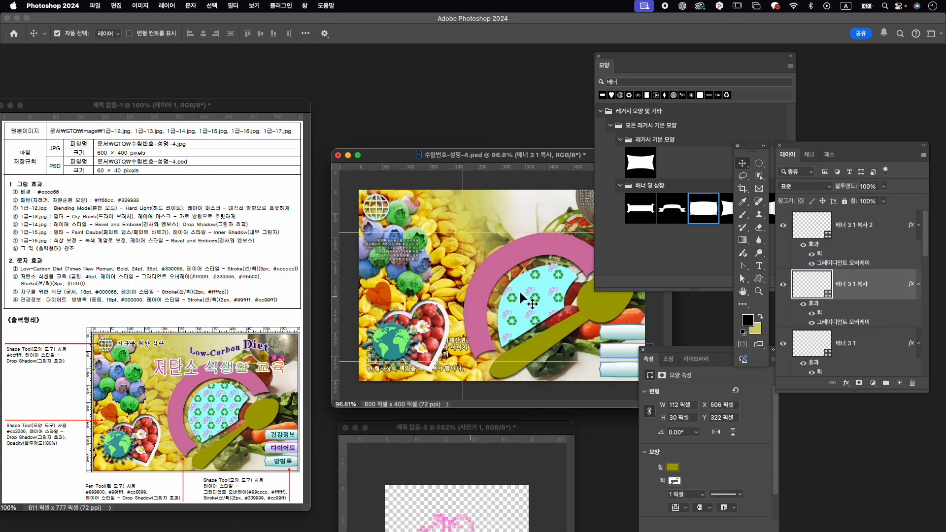
Save the document and close the shapes and properties panels to uncover the whole canvas.
key(super+s)
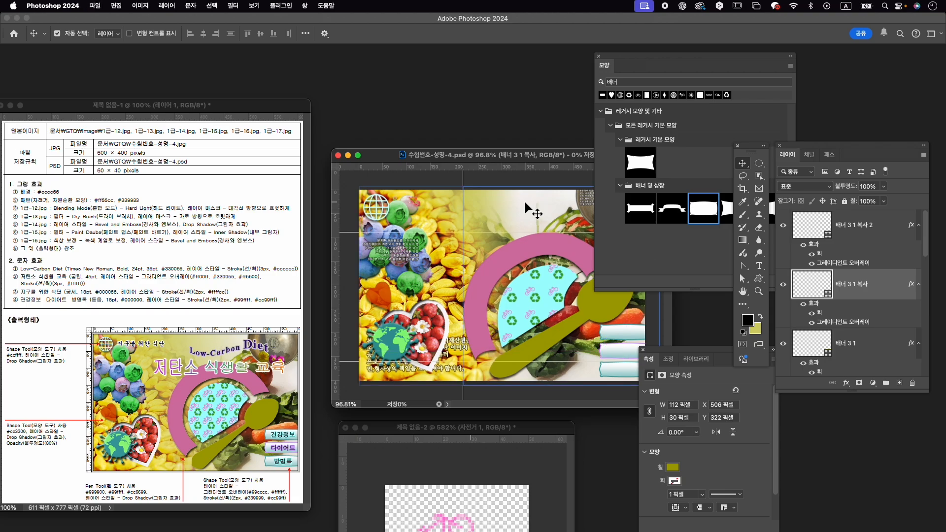
click(603, 64)
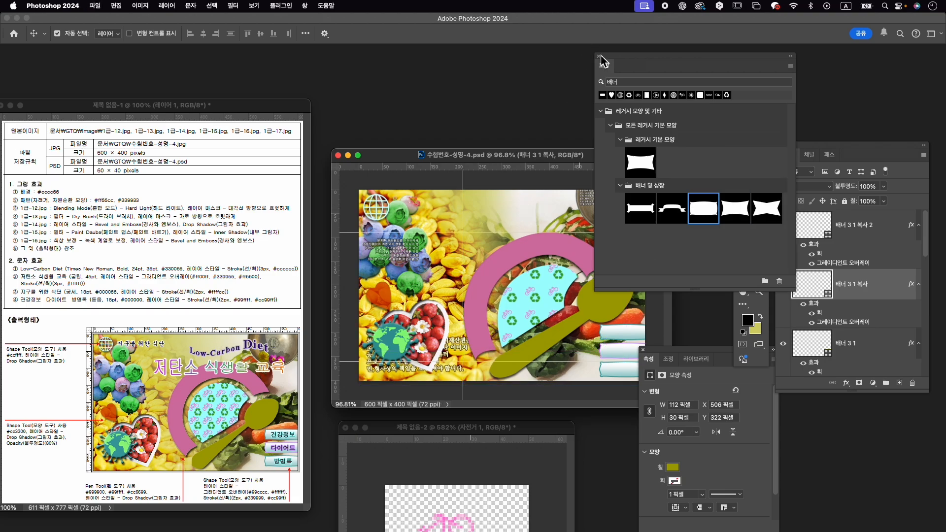
click(598, 56)
click(642, 350)
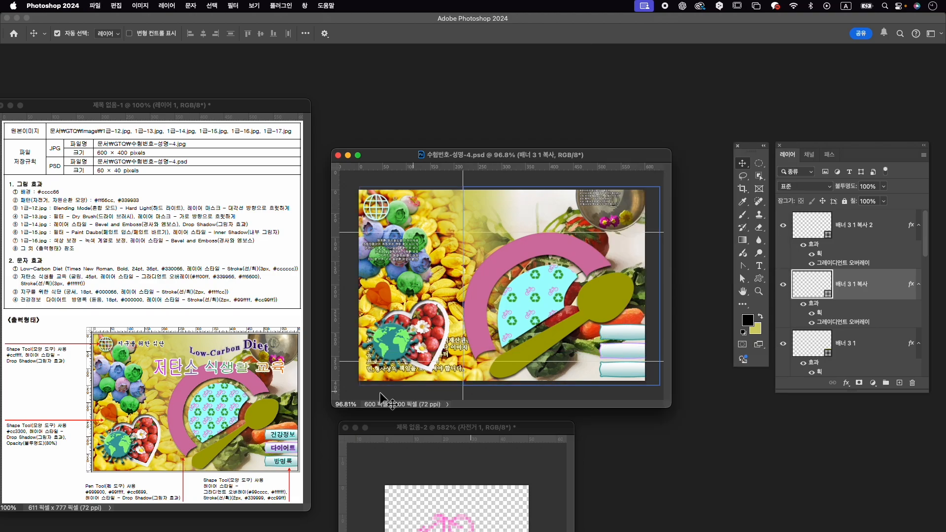
In the 제목 없음-2 pattern document, scale the bicycle and recycling shapes together to about 138% so they nearly fill the canvas.
drag(452, 428, 471, 423)
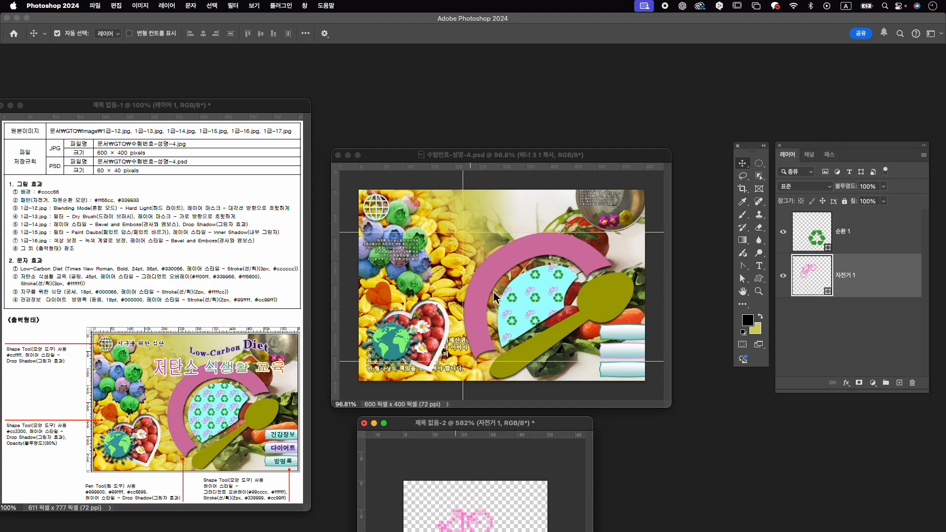
drag(511, 423, 535, 321)
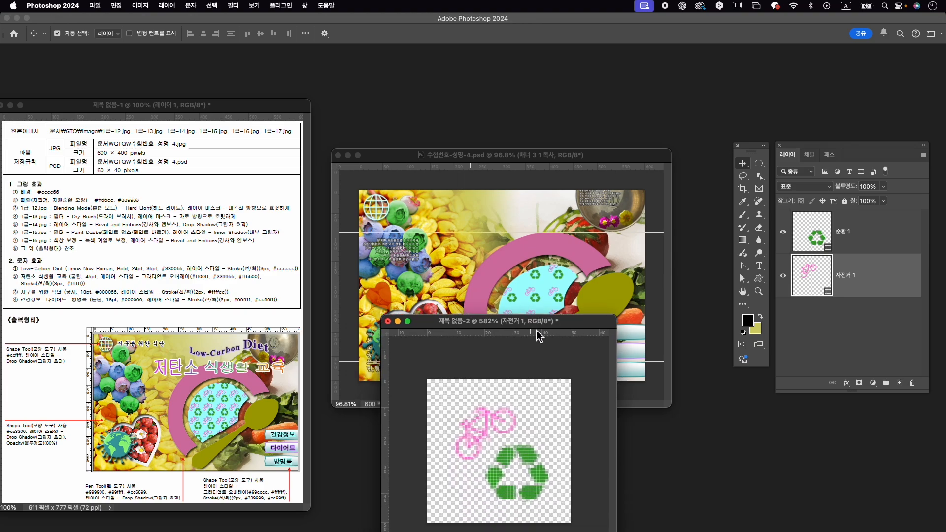
click(880, 233)
shift+click(857, 277)
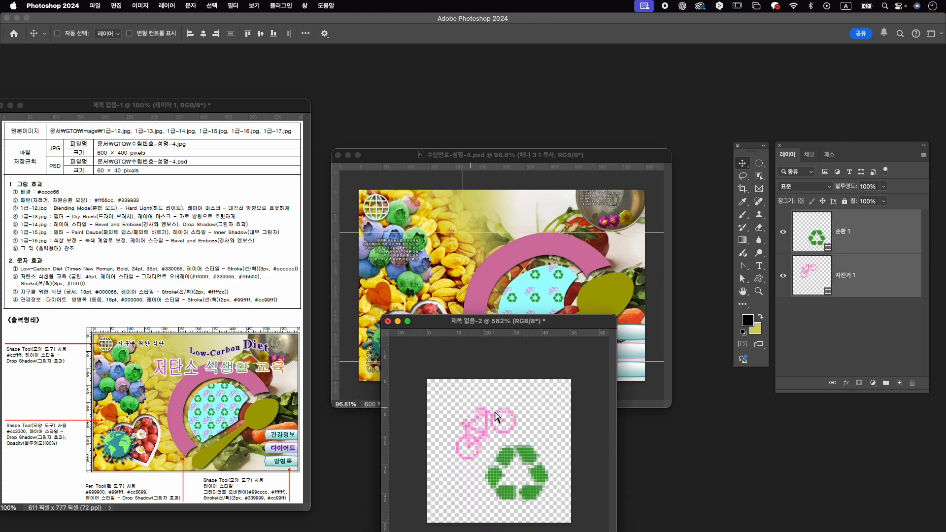
key(super+t)
drag(547, 406, 573, 377)
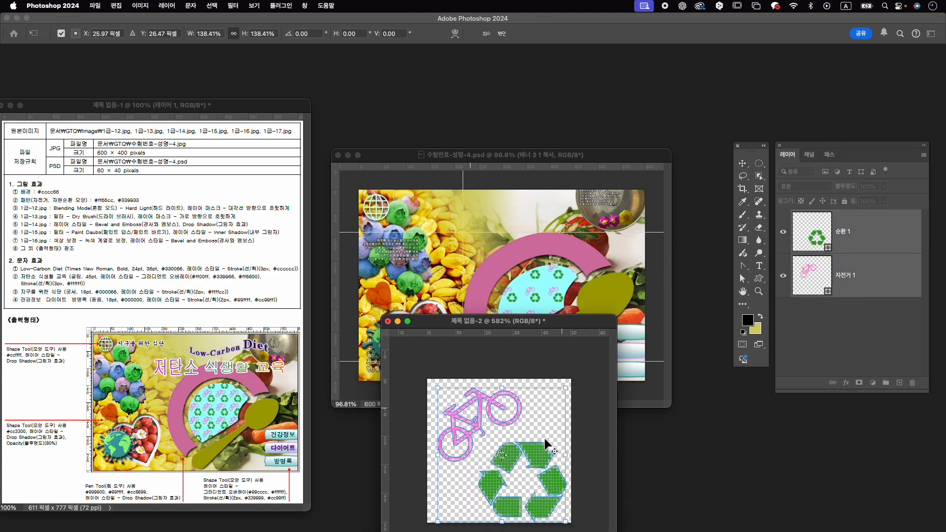
key(Return)
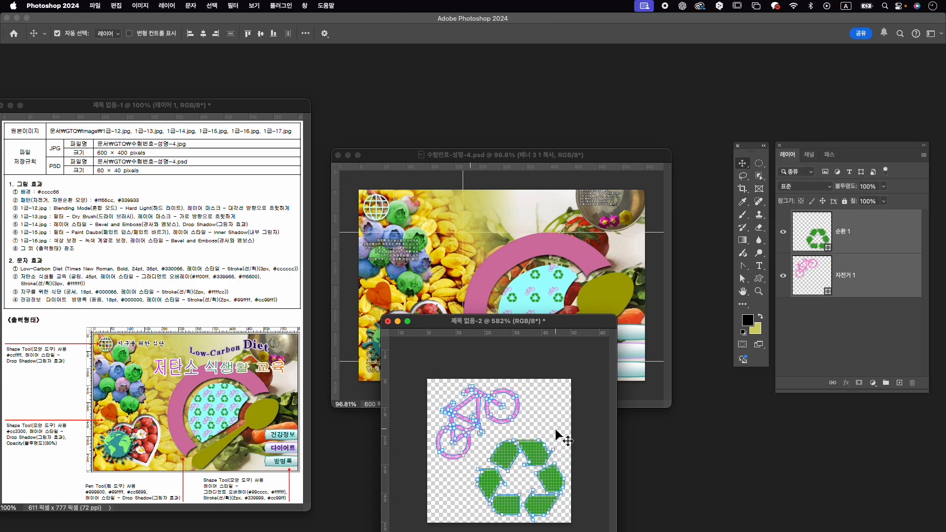
Define the enlarged bicycle and recycling artwork as a new pattern under its suggested name, and close its document without saving.
click(117, 6)
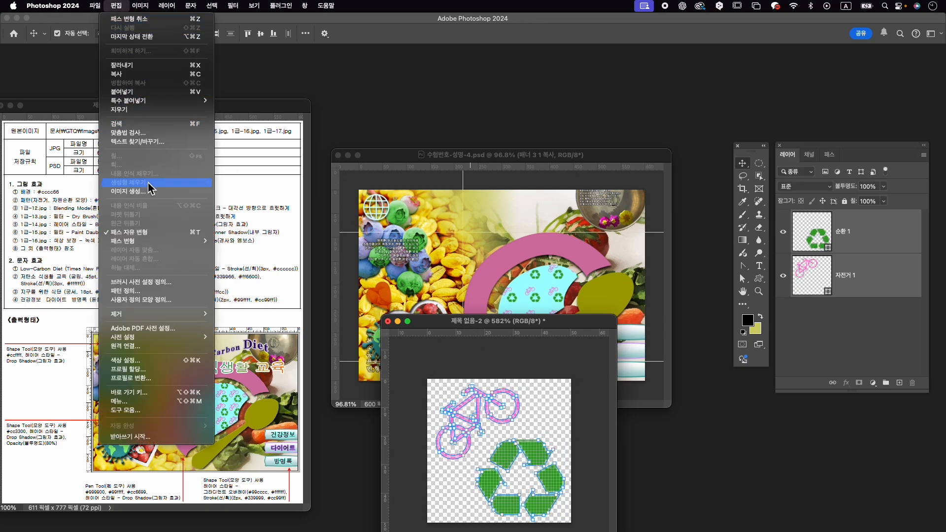
click(180, 300)
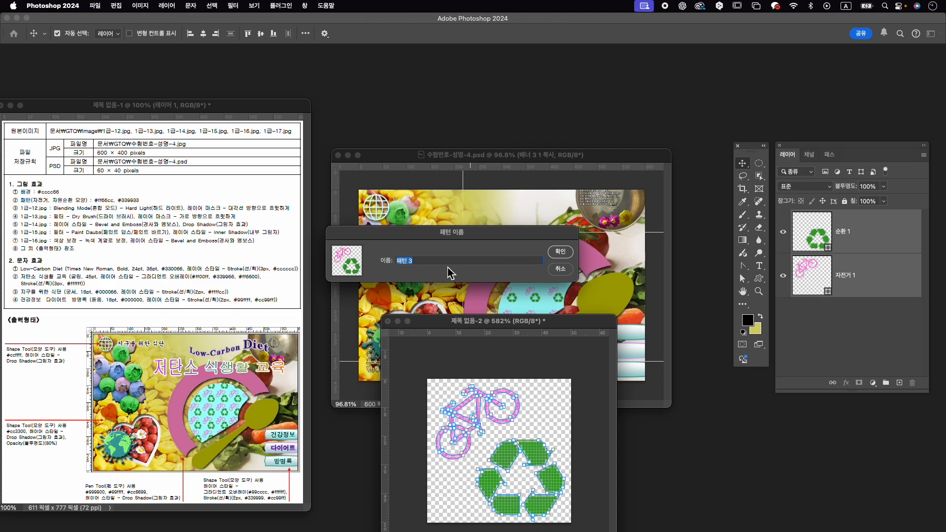
click(571, 252)
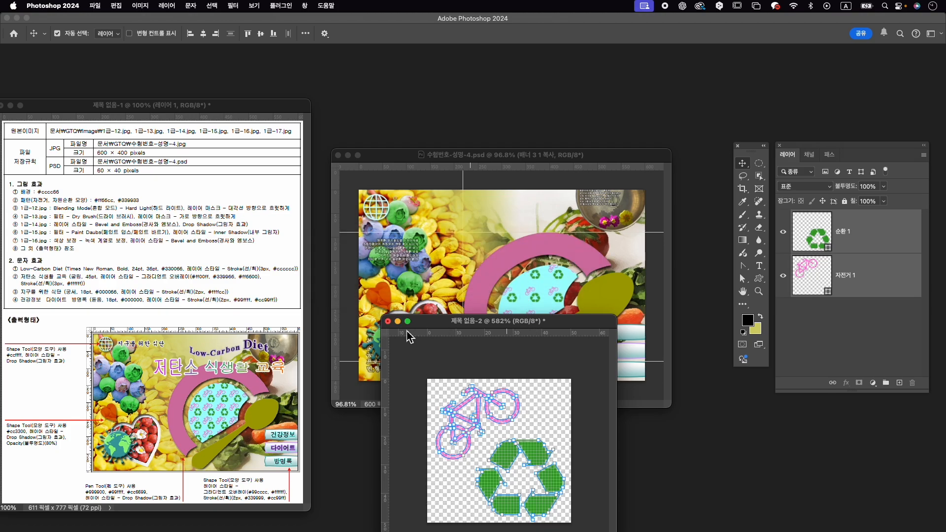
click(387, 321)
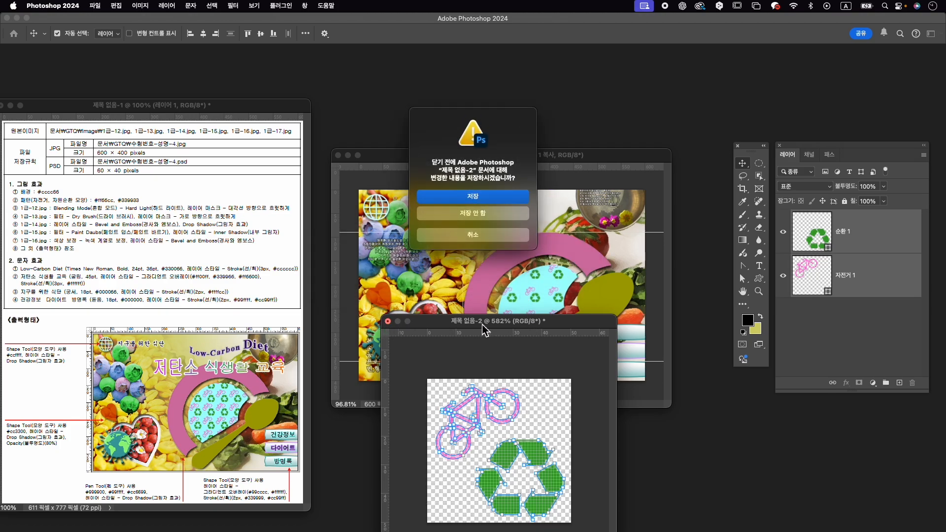
click(488, 228)
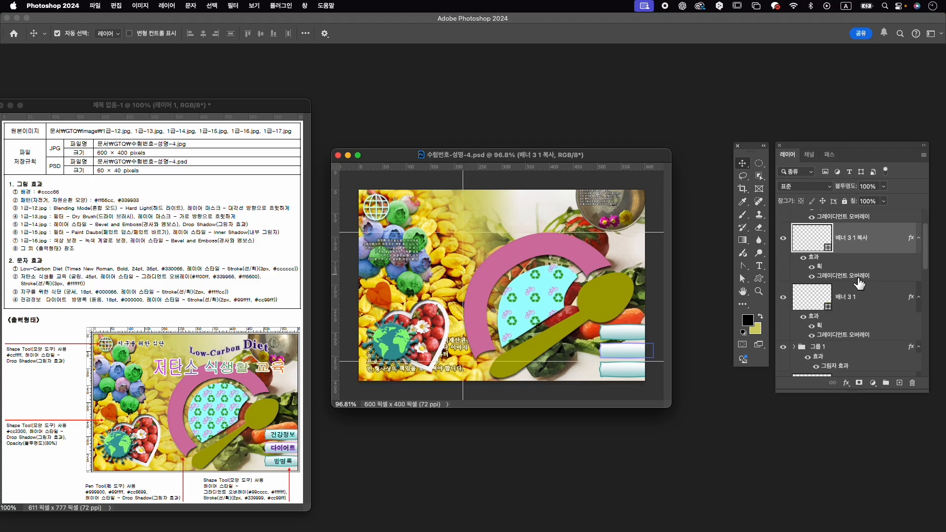
Switch the Pattern Overlay of the plate's inner cyan shape (모양 2) to the newly defined pattern at about 89% scale.
scroll(857, 281, down, 5)
click(850, 270)
click(795, 270)
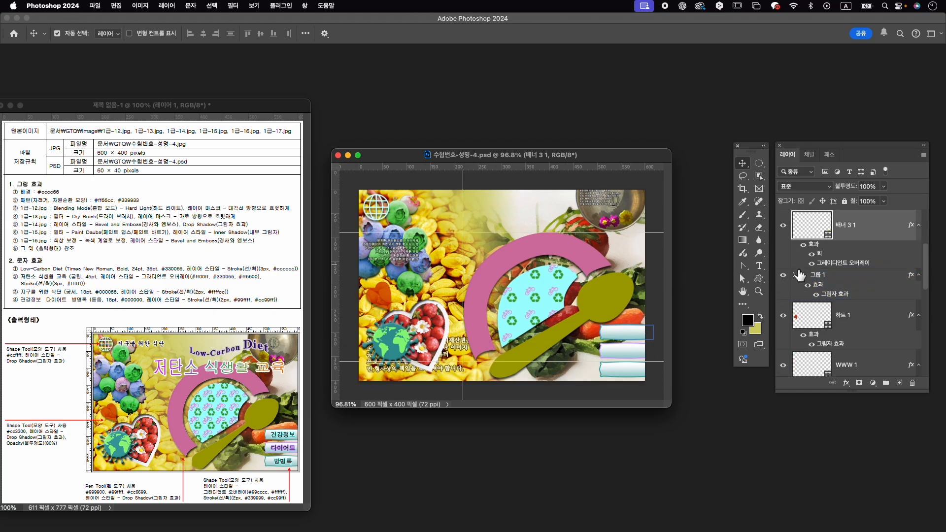
click(876, 312)
scroll(867, 310, down, 3)
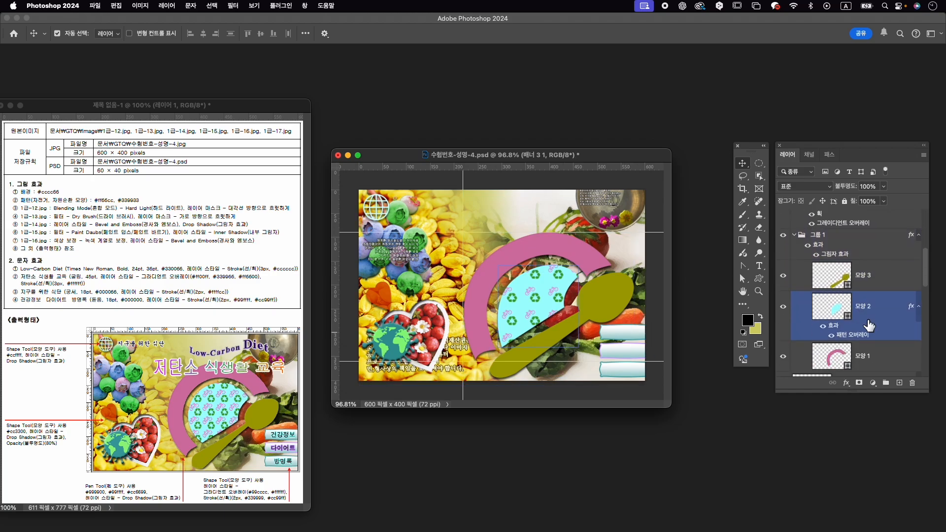
double_click(854, 339)
click(729, 350)
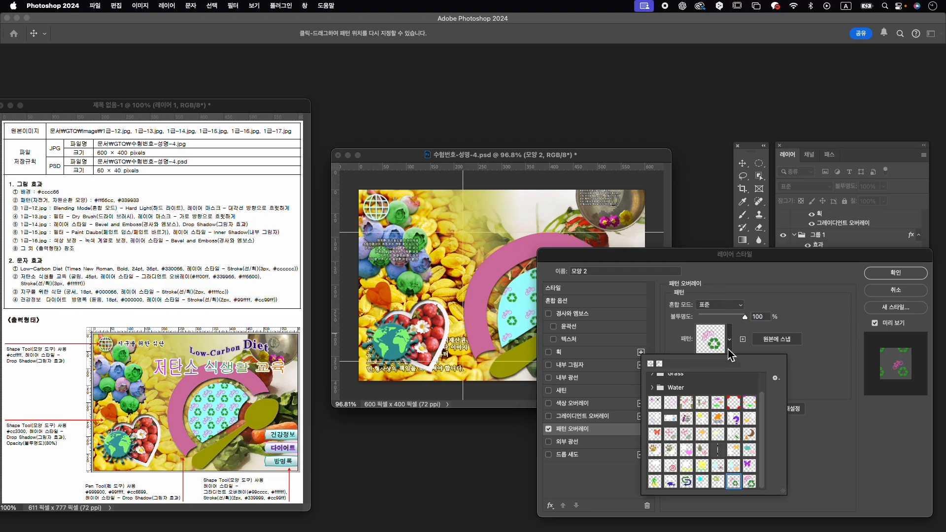
click(750, 485)
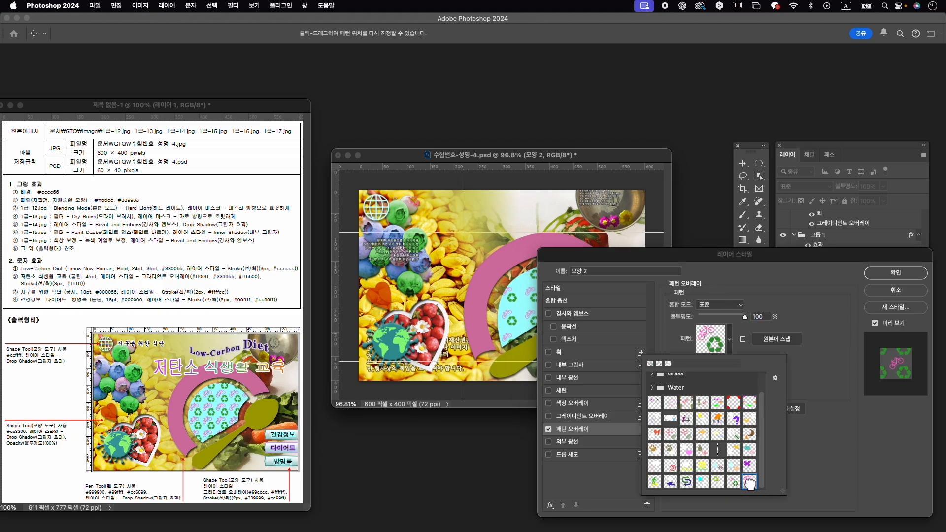
drag(652, 259, 702, 274)
drag(777, 397, 768, 398)
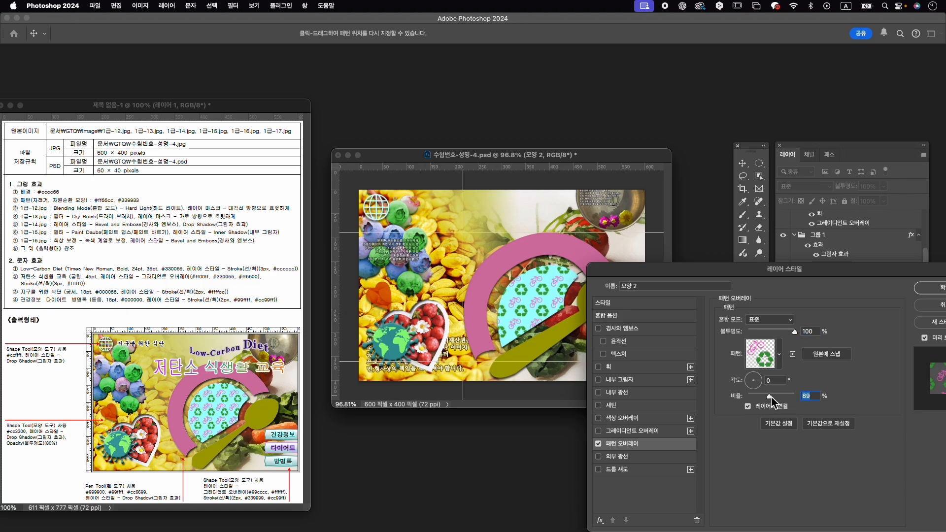
click(932, 287)
Add the text "Low-Carbon Diet" above the plate on a new layer over the topmost banner (배너 3 1 복사 2).
scroll(865, 256, up, 5)
click(860, 244)
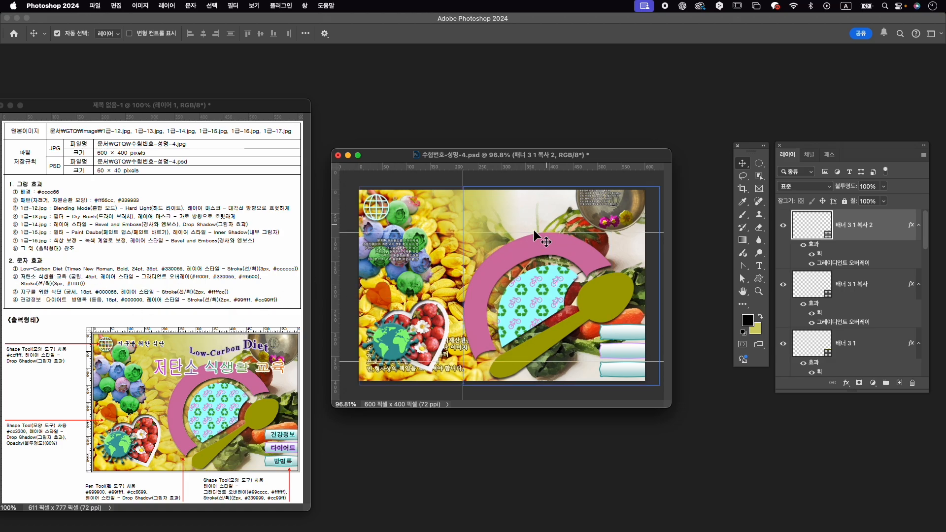
key(t)
click(489, 224)
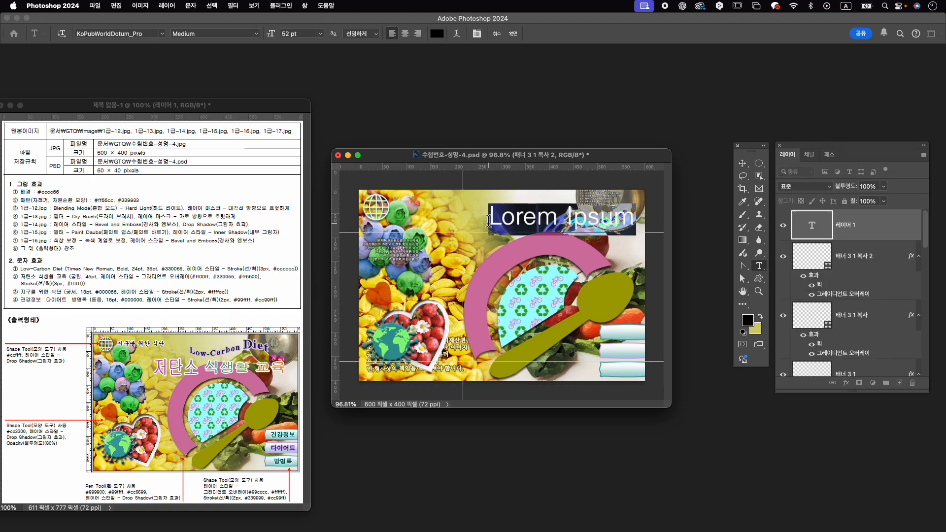
key(BackSpace)
text(Low)
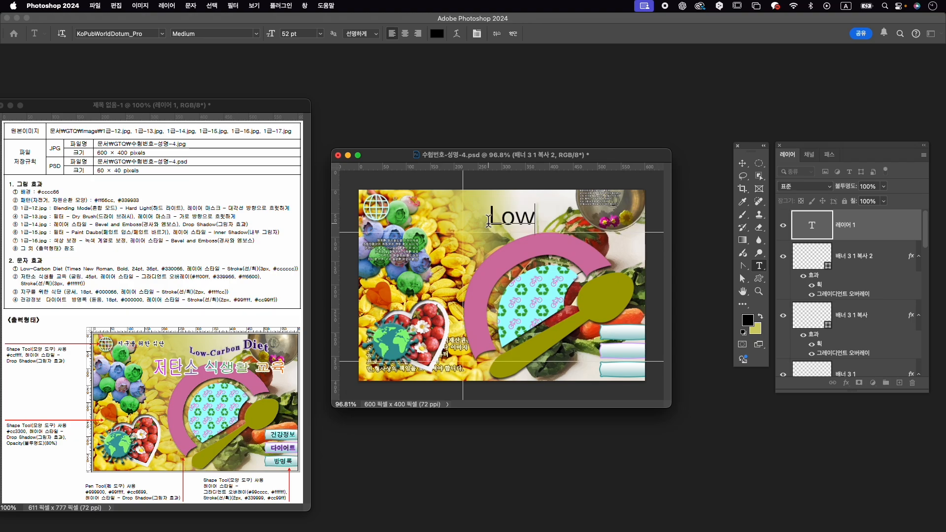
text(-Carbon)
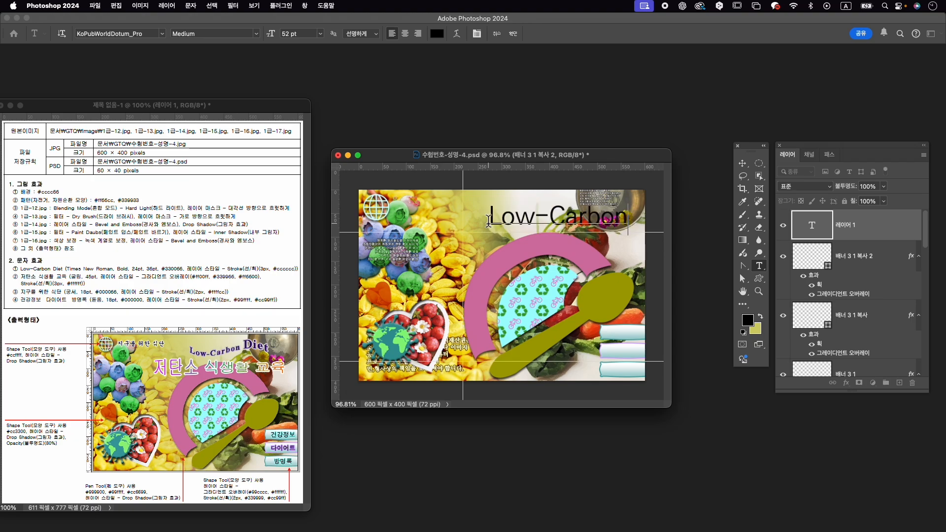
text( D)
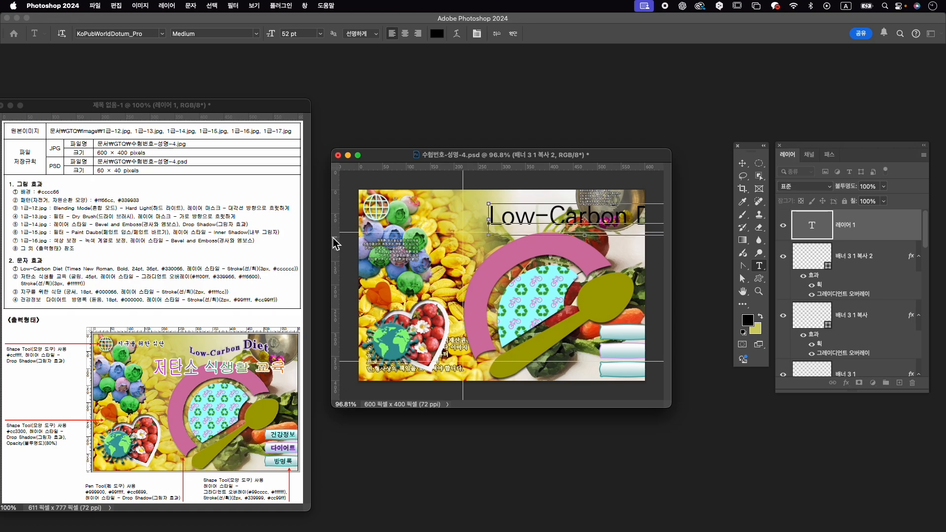
Set the whole Low-Carbon Diet text in Times New Roman Bold at 24 pt.
key(super+a)
key(super+t)
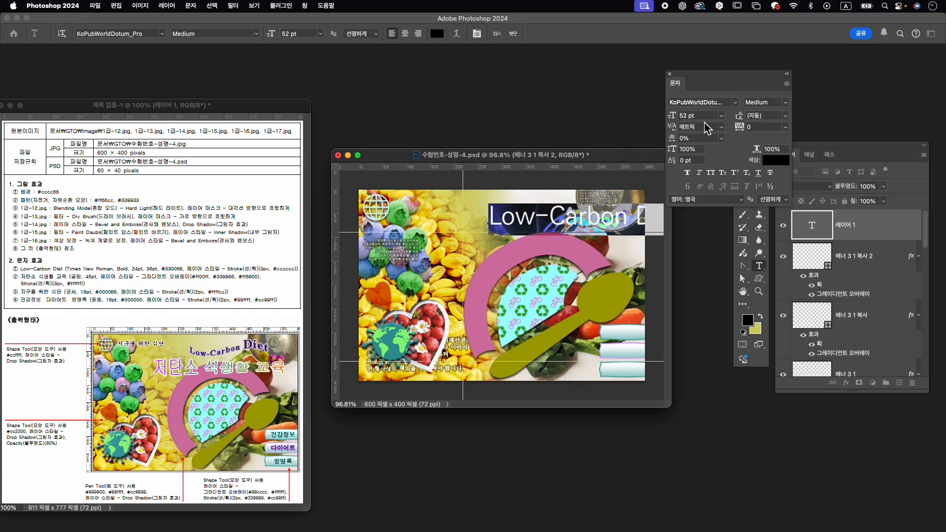
click(700, 102)
text(time)
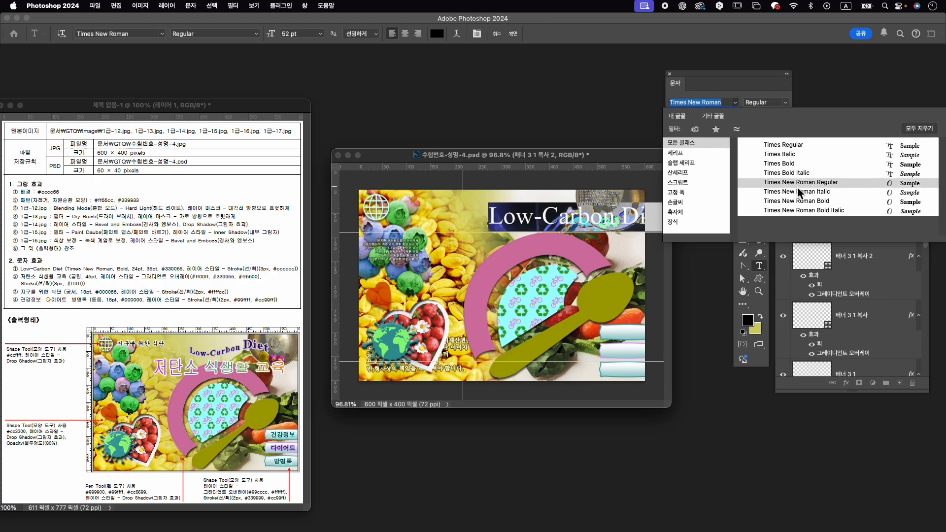
click(807, 201)
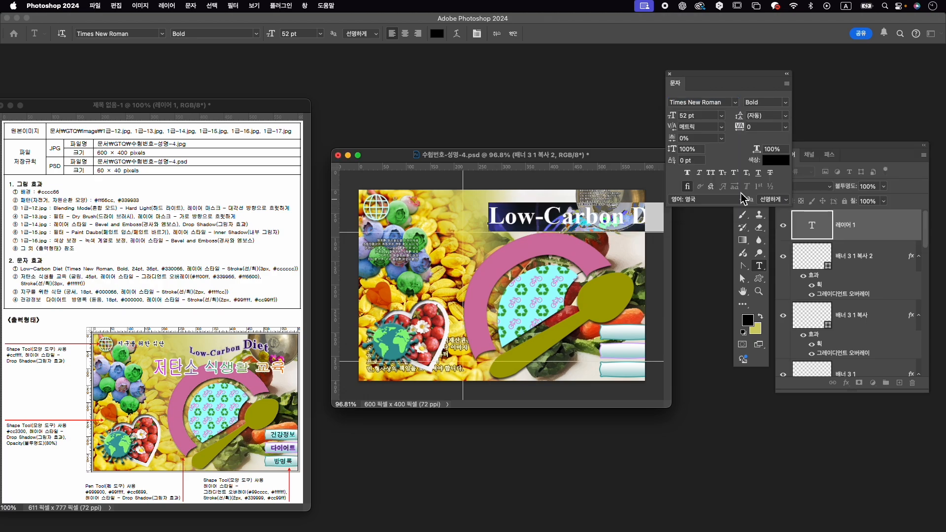
click(686, 116)
text(24)
key(Return)
Enlarge only the word "Diet" to 36 pt and commit the text edit.
drag(555, 224, 575, 222)
click(687, 116)
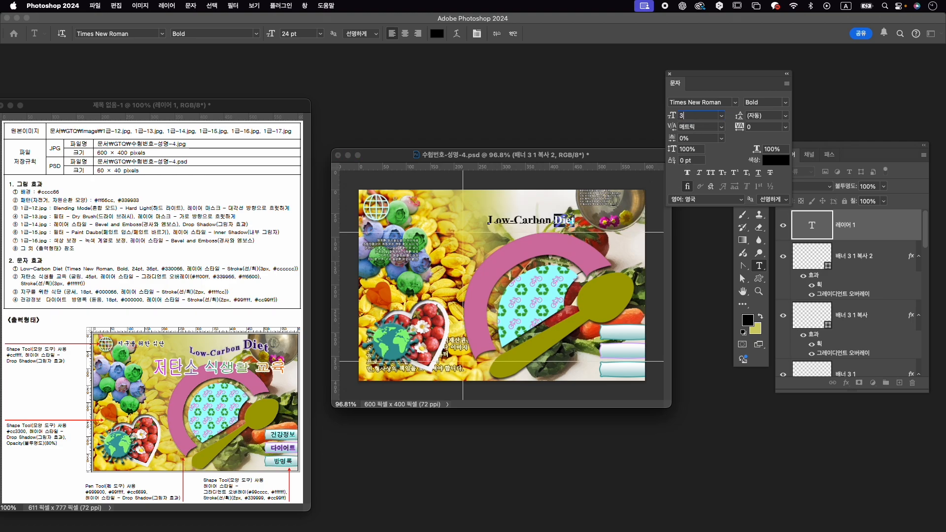
text(36)
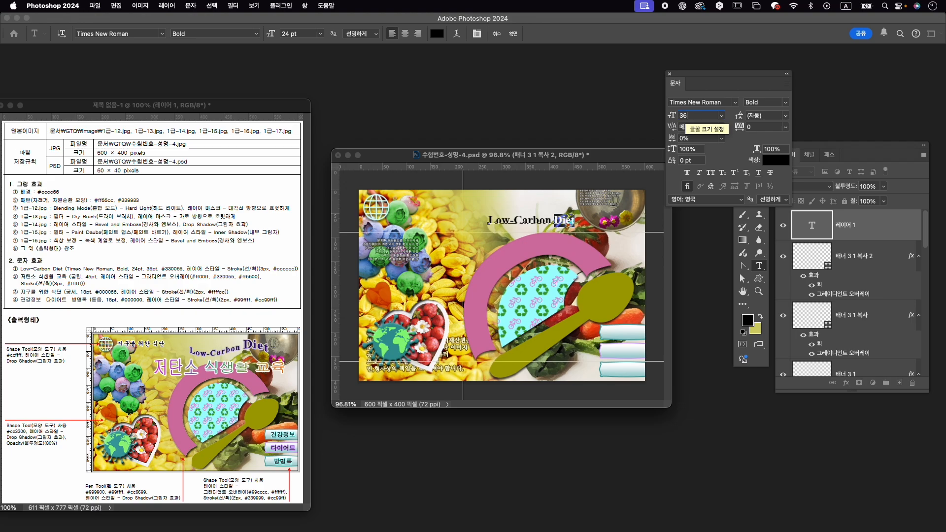
key(Return)
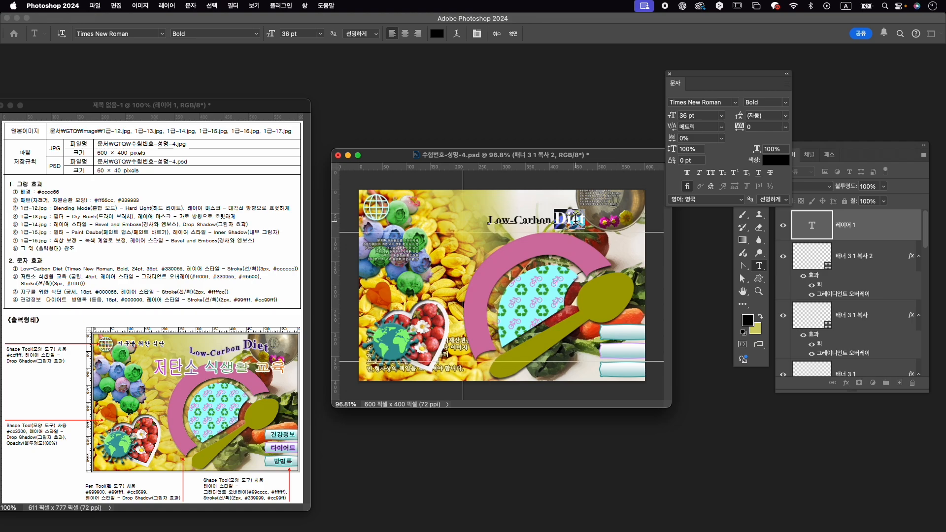
click(512, 34)
Set the Low-Carbon Diet text color to #330066.
click(771, 162)
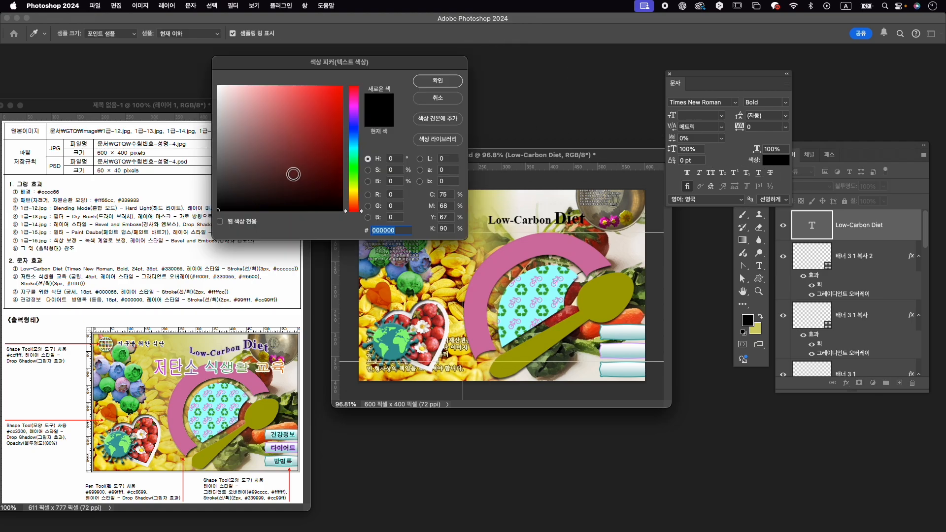
text(330066)
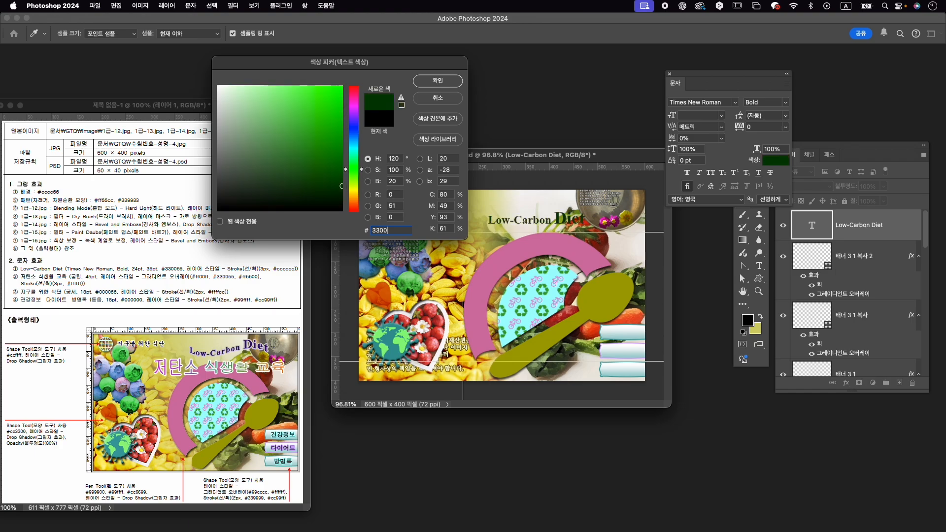
key(Return)
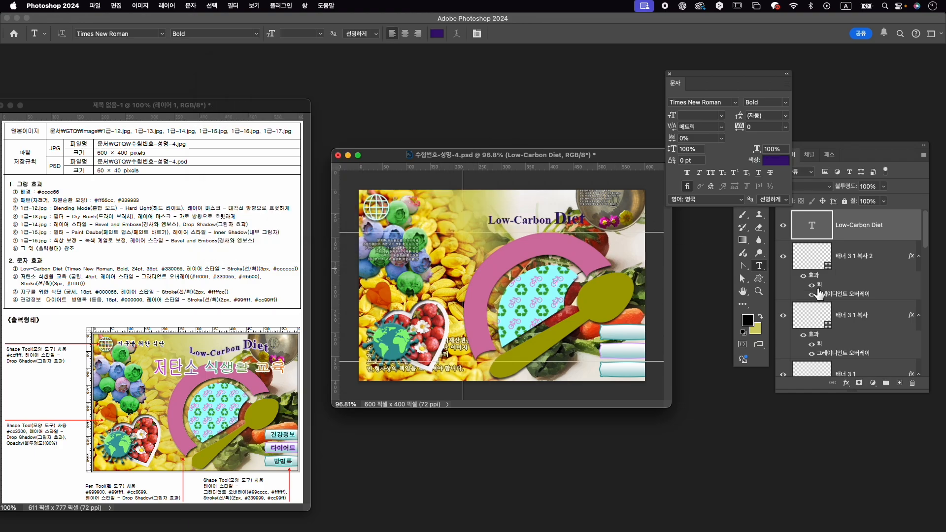
Add a 3 px outside Stroke in #cccccc to the Low-Carbon Diet text layer.
click(845, 383)
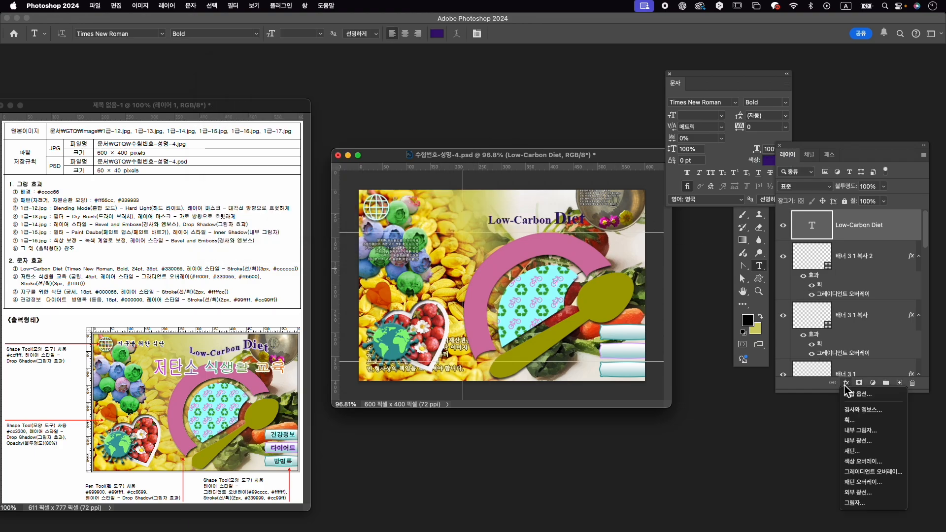
click(849, 419)
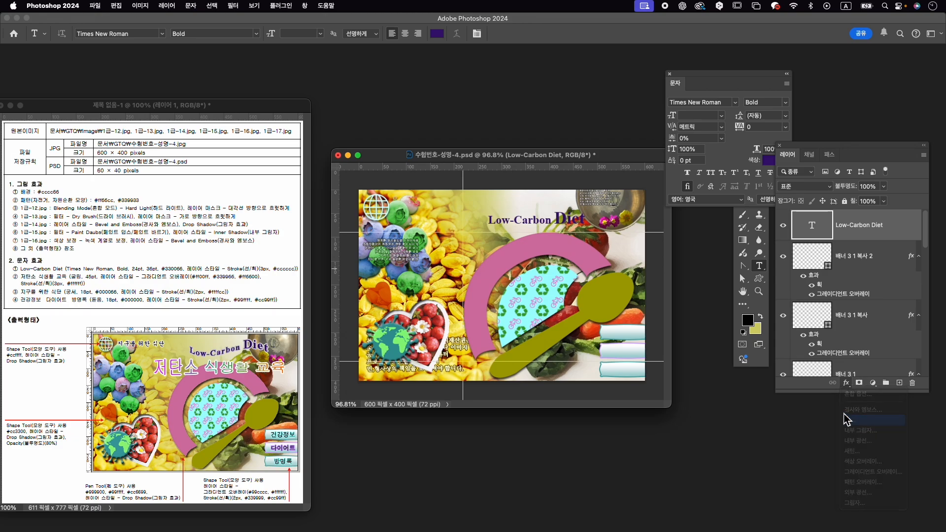
text(3)
drag(726, 278, 638, 278)
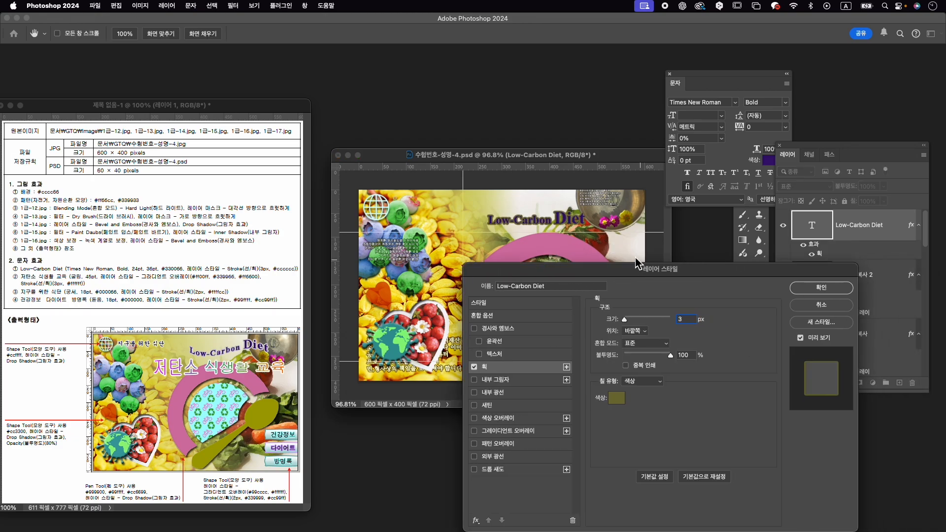
click(621, 401)
text(cccccc)
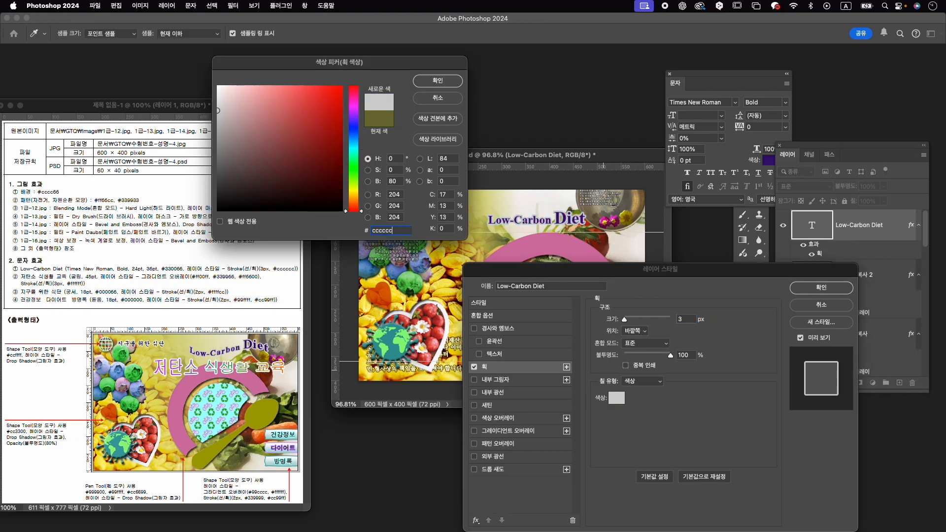
key(Return)
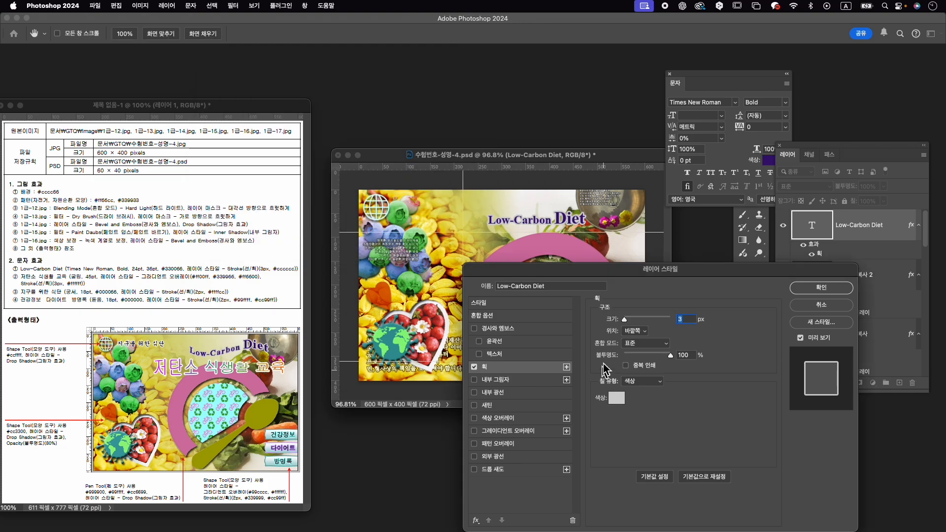
click(832, 287)
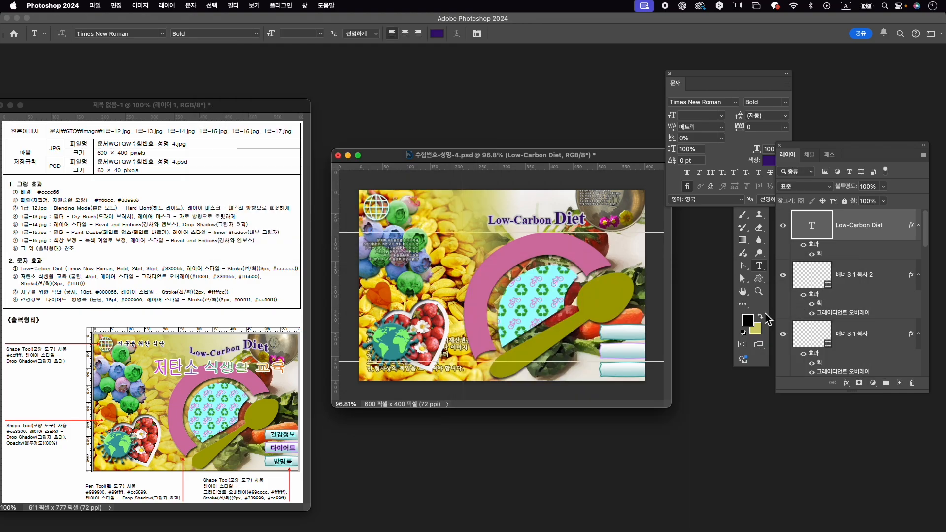
Warp the Low-Carbon Diet text with the horizontal Flag (깃발) style and a moderate negative bend.
double_click(811, 226)
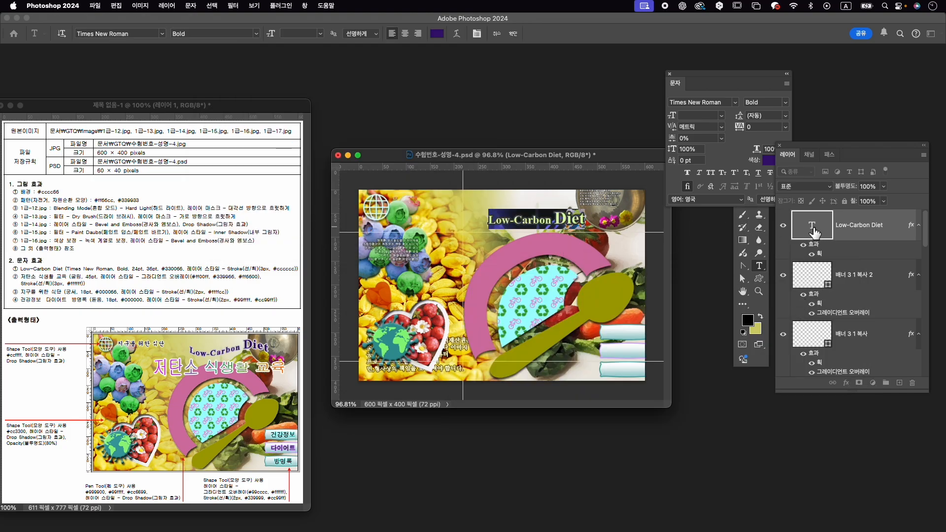
click(456, 34)
click(705, 238)
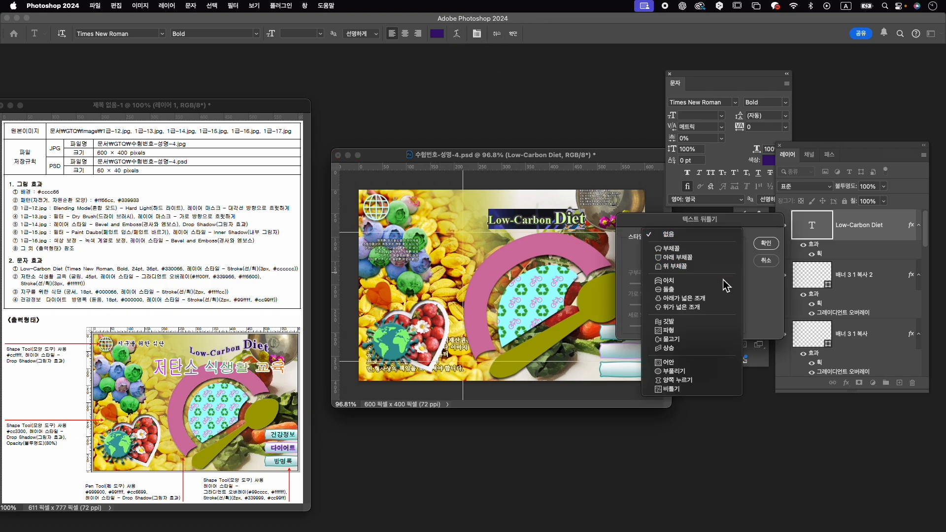
click(707, 322)
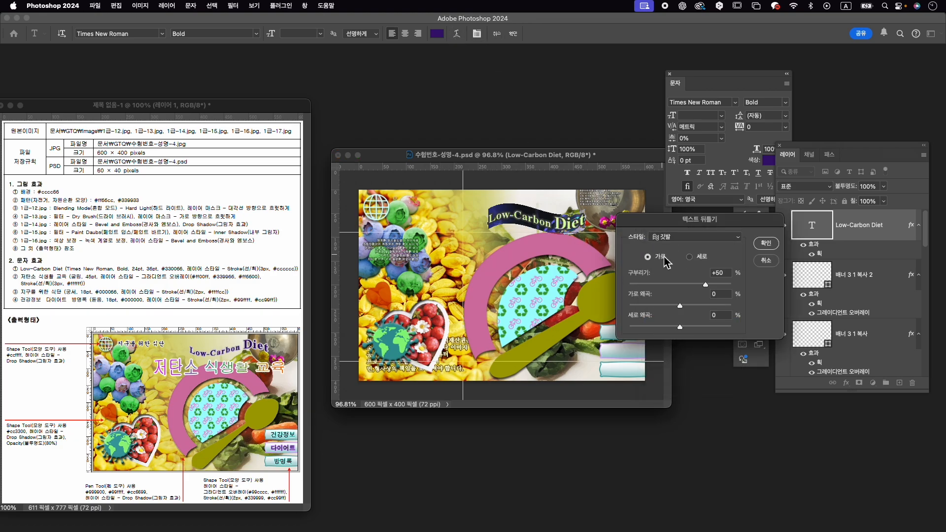
drag(677, 285, 662, 285)
click(717, 271)
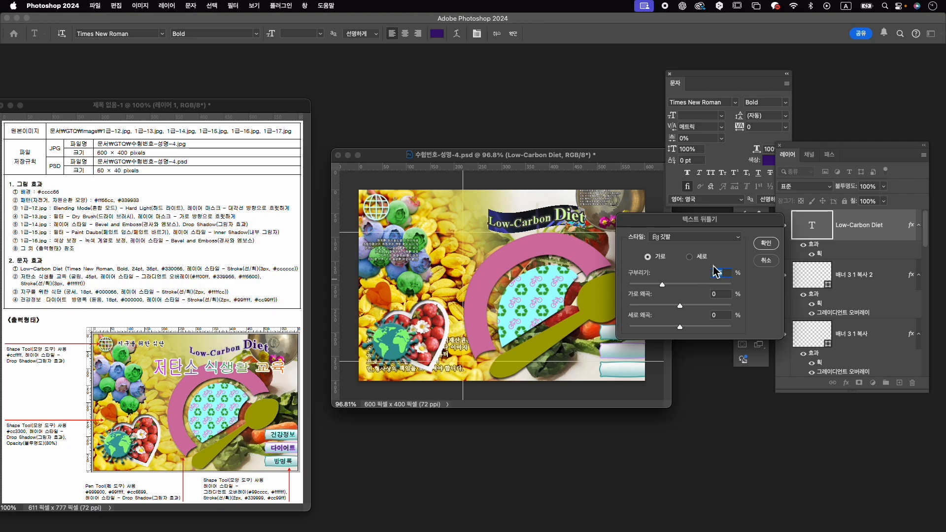
click(764, 246)
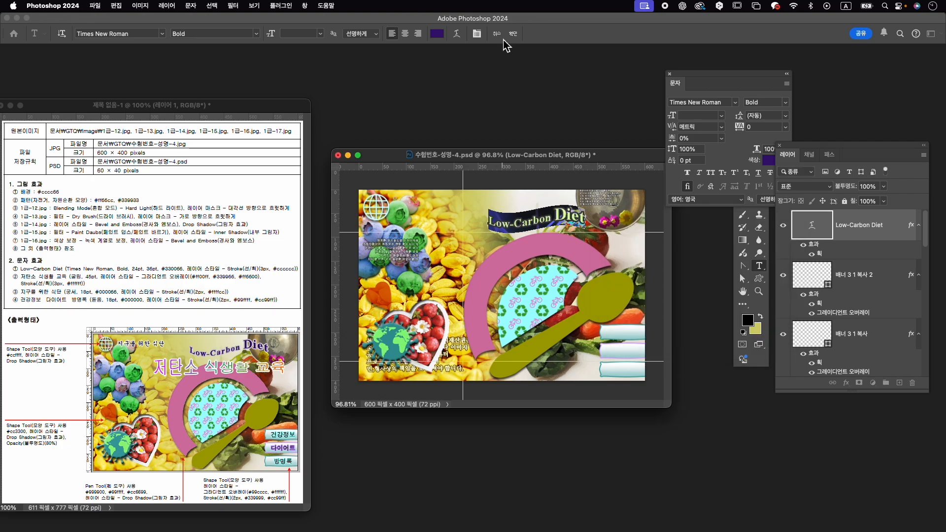
Move the warped Low-Carbon Diet title slightly up and to the right, close to the metal bowl, and commit its placement.
key(super+t)
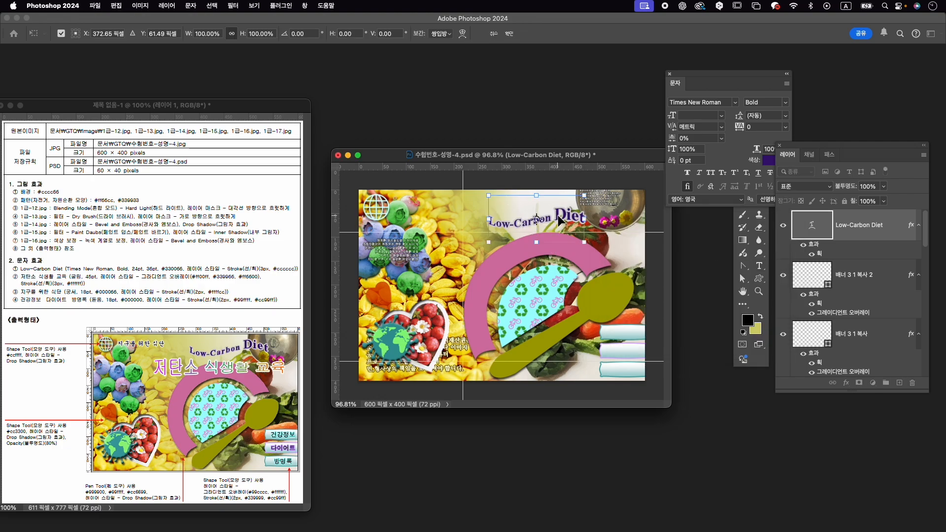
drag(560, 221, 558, 211)
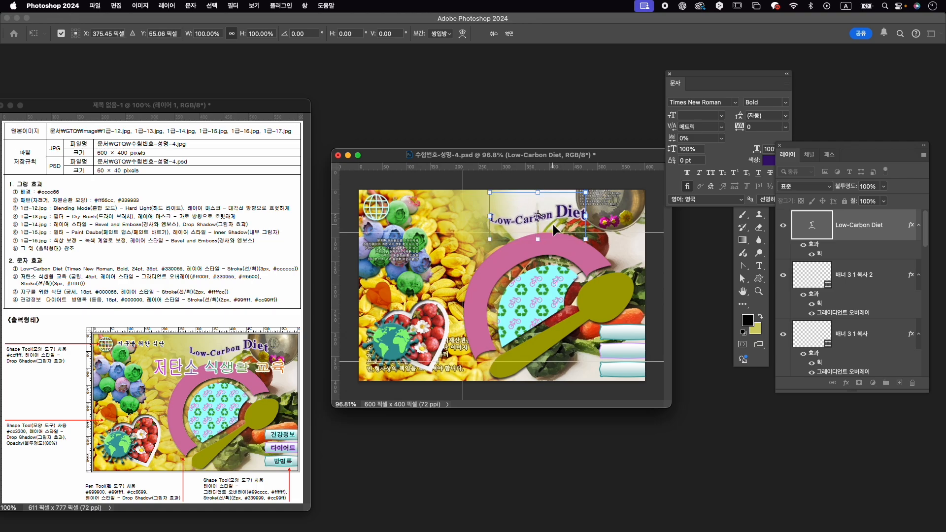
key(Return)
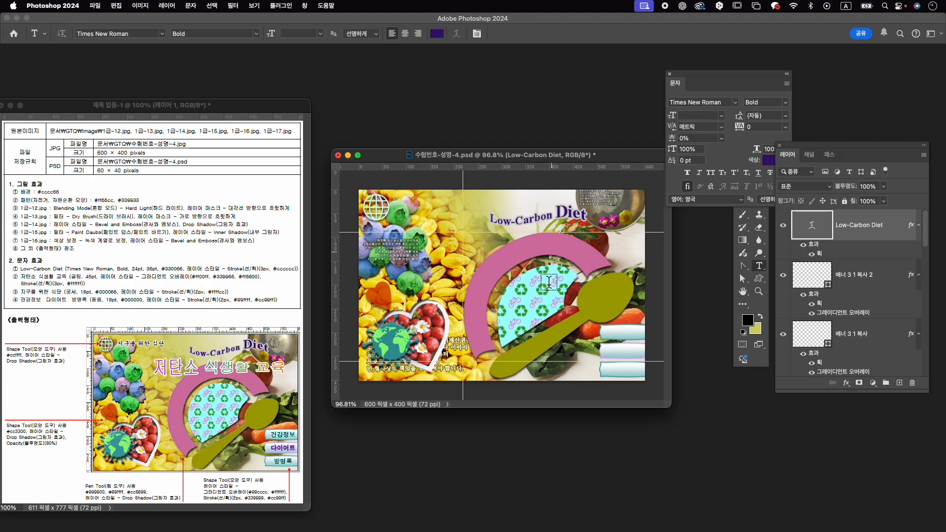
click(523, 219)
drag(556, 213, 564, 207)
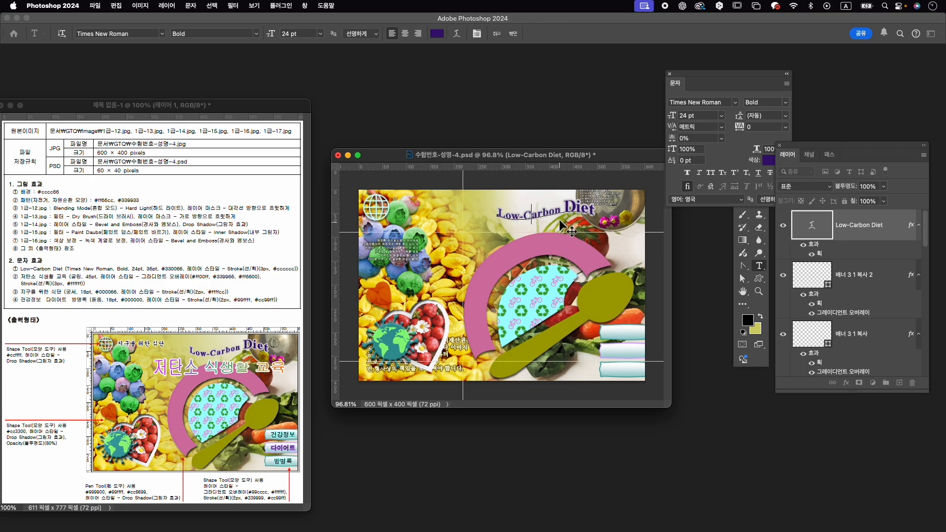
click(512, 34)
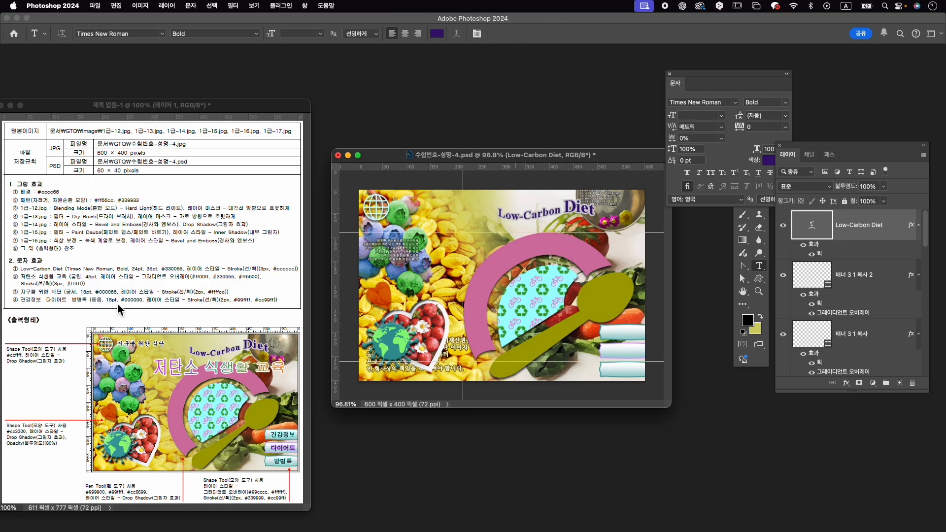
Add the text "저탄소 식생활 교육" on a new layer below the Low-Carbon Diet title, starting at the vertical guide.
click(464, 243)
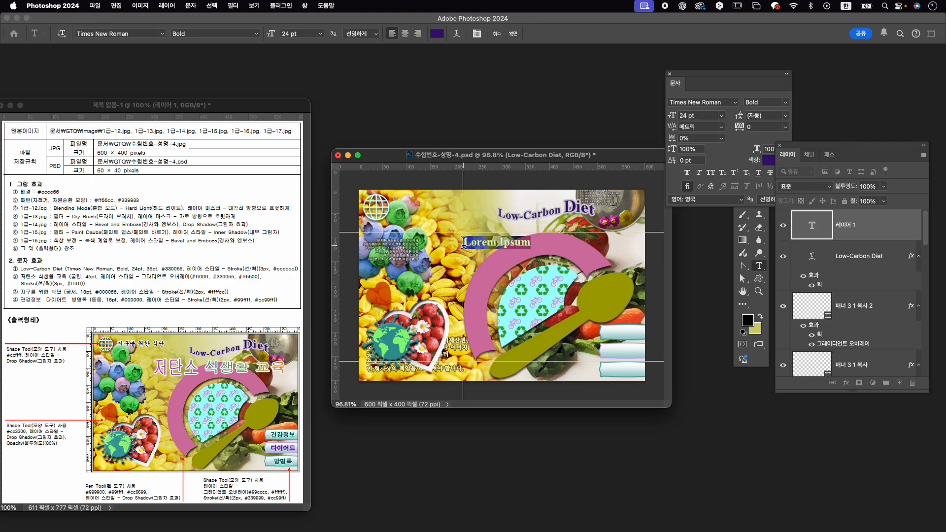
text(지)
text(탄소 식생)
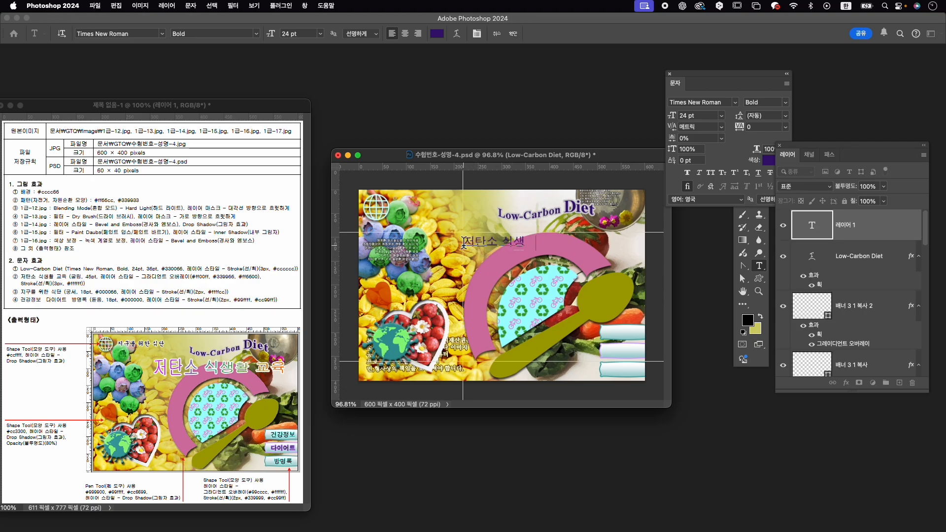
text(활 교육)
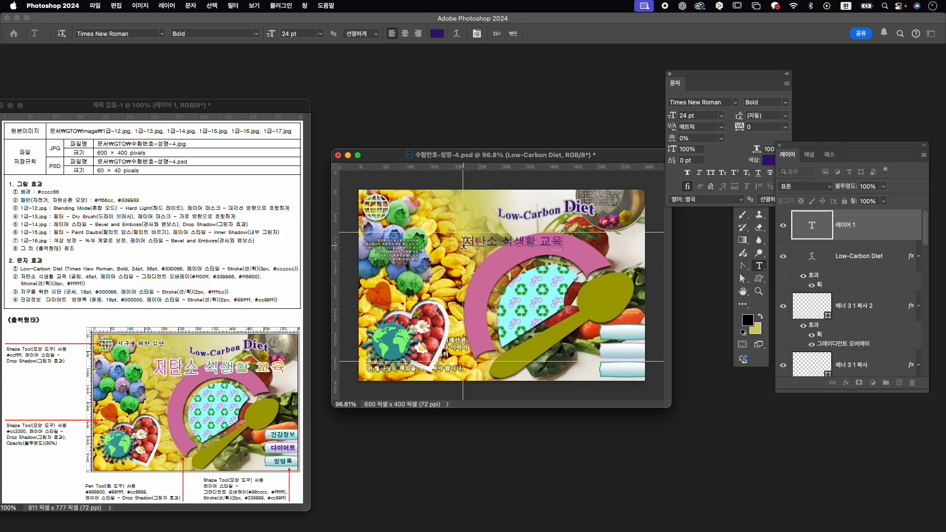
Set the whole "저탄소 식생활 교육" text to the 210 Gulim 050 font at 45 pt and commit it.
key(super+a)
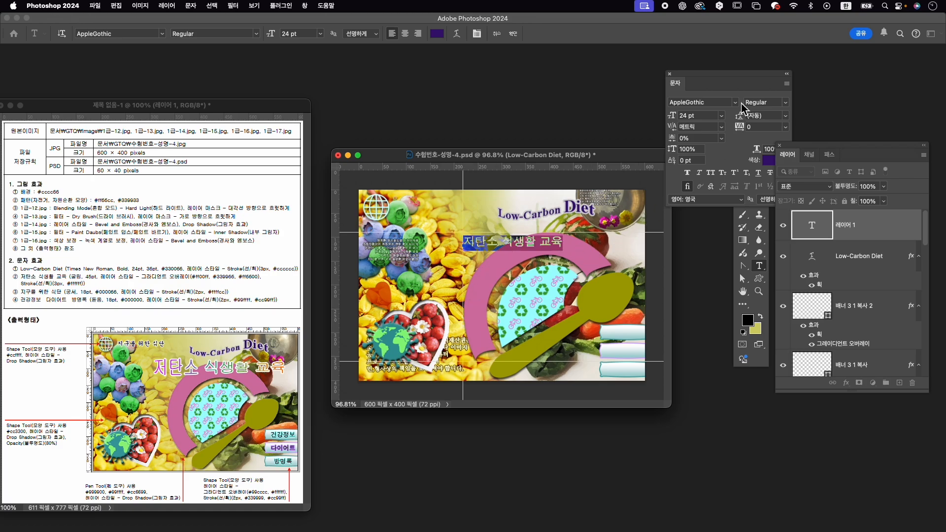
click(709, 102)
text(gulim)
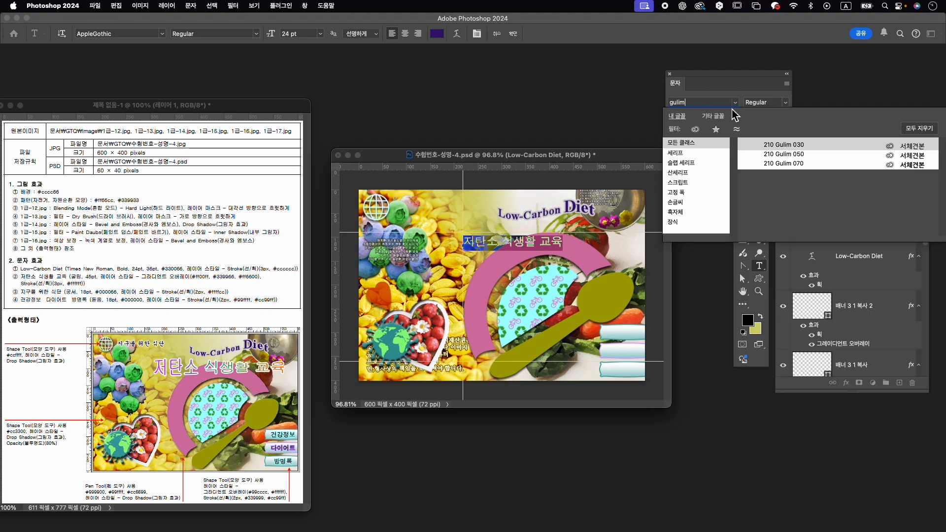
click(792, 154)
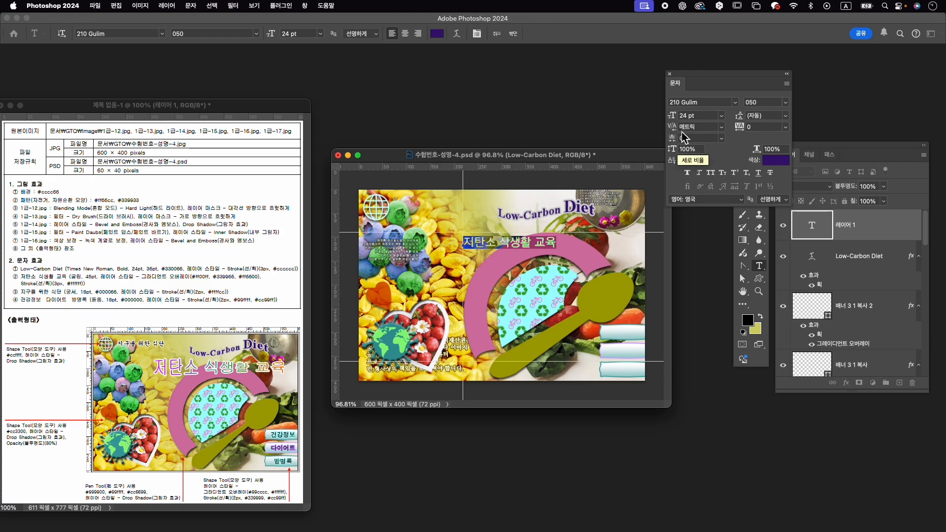
click(692, 115)
text(45)
key(Return)
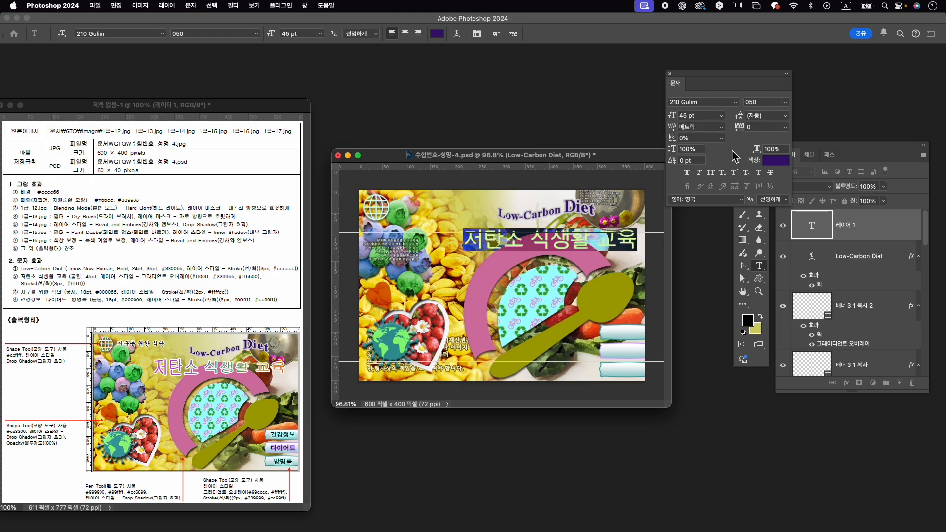
click(512, 33)
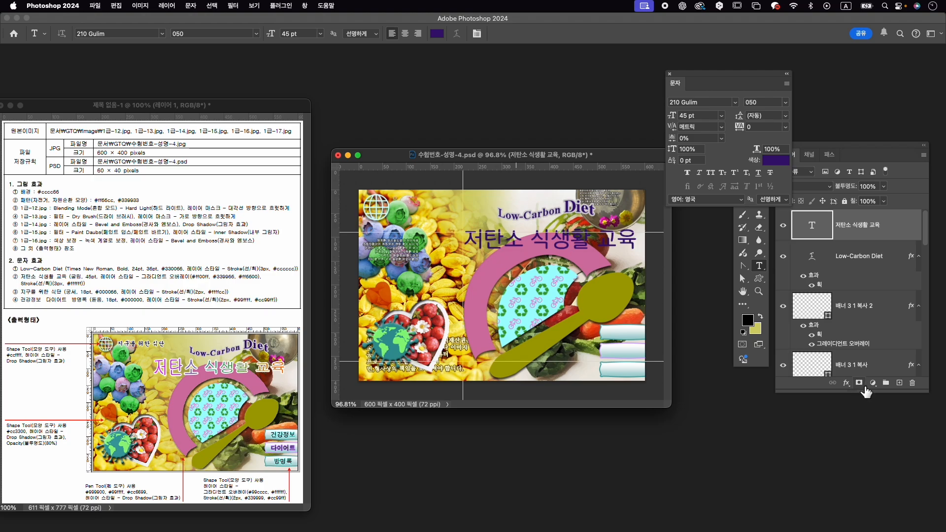
Add a Gradient Overlay to the 저탄소 식생활 교육 layer, inserting a middle stop at 51% and setting the first stop to #ff00ff.
click(846, 383)
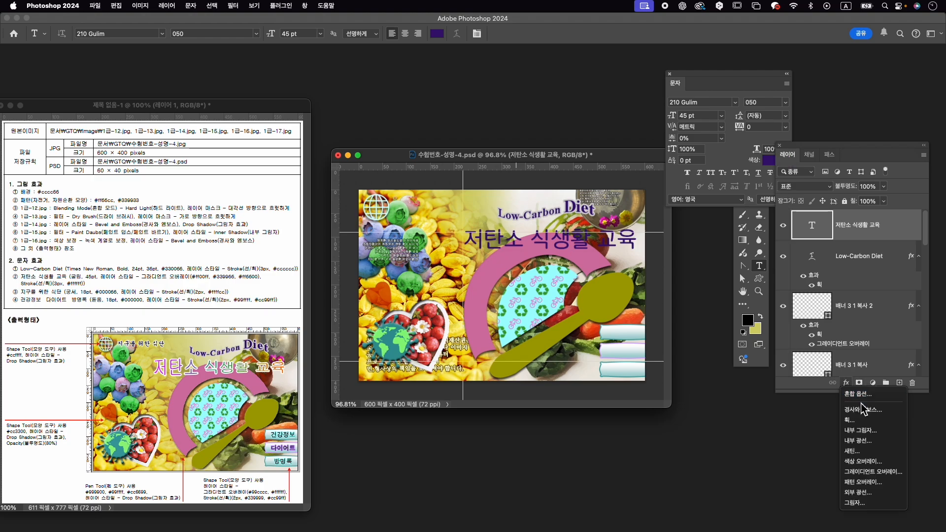
click(873, 471)
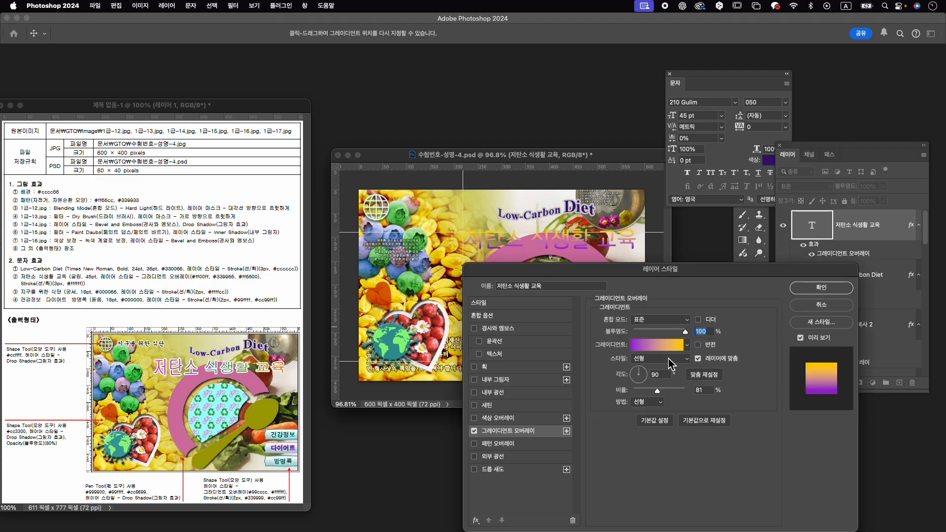
click(665, 344)
click(605, 425)
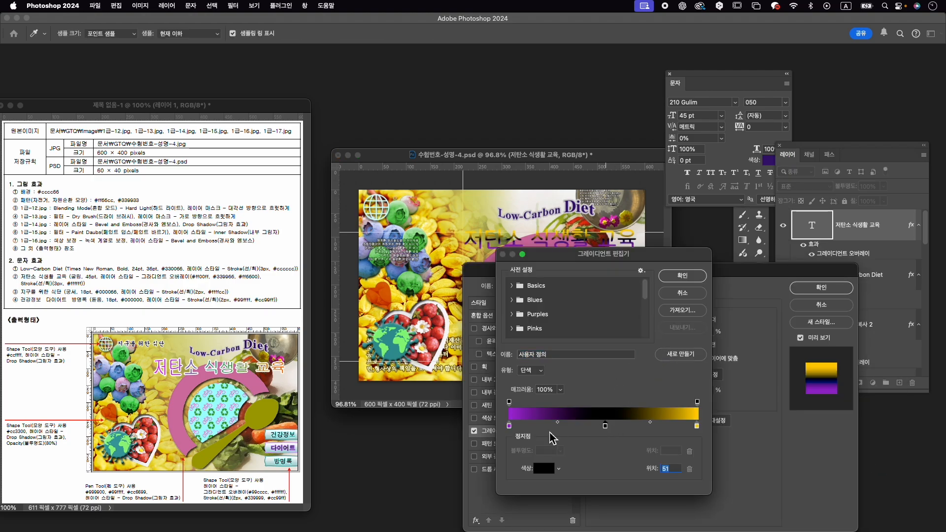
double_click(509, 426)
text(ff)
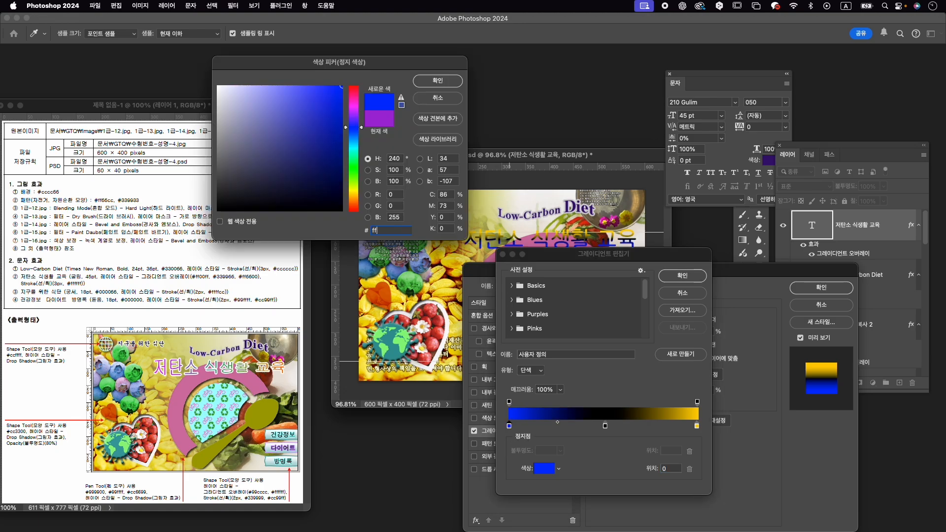
text(00ff)
key(Return)
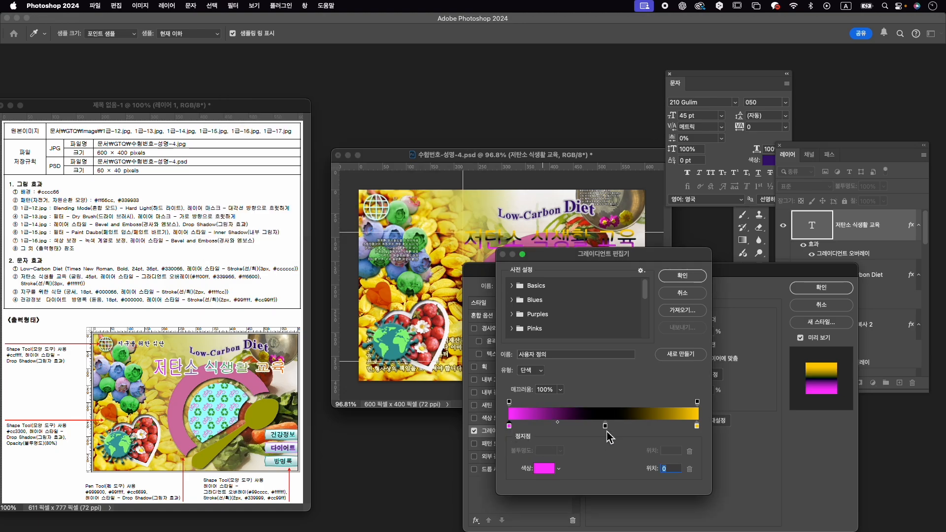
Set the gradient's middle stop to #339966 and its end stop to #ff6600, and turn the overlay angle to nearly horizontal.
double_click(605, 426)
text(339966)
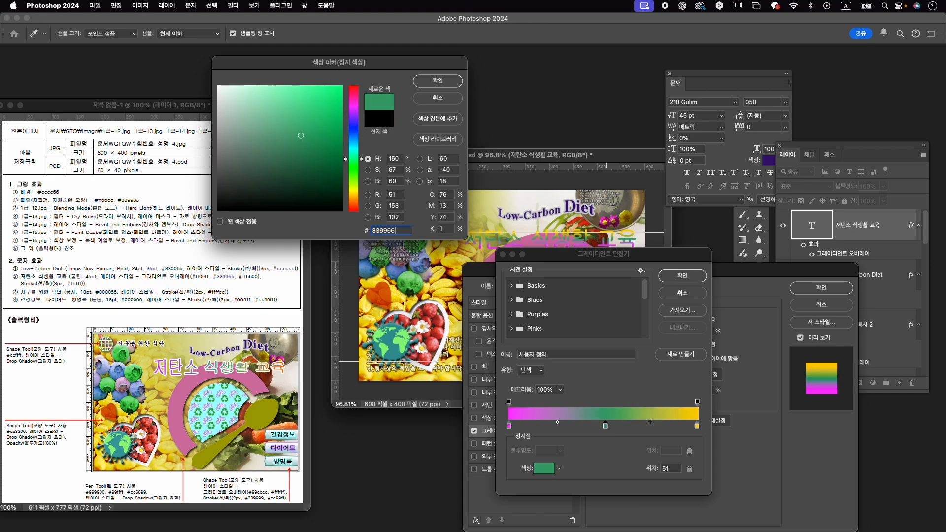
key(Return)
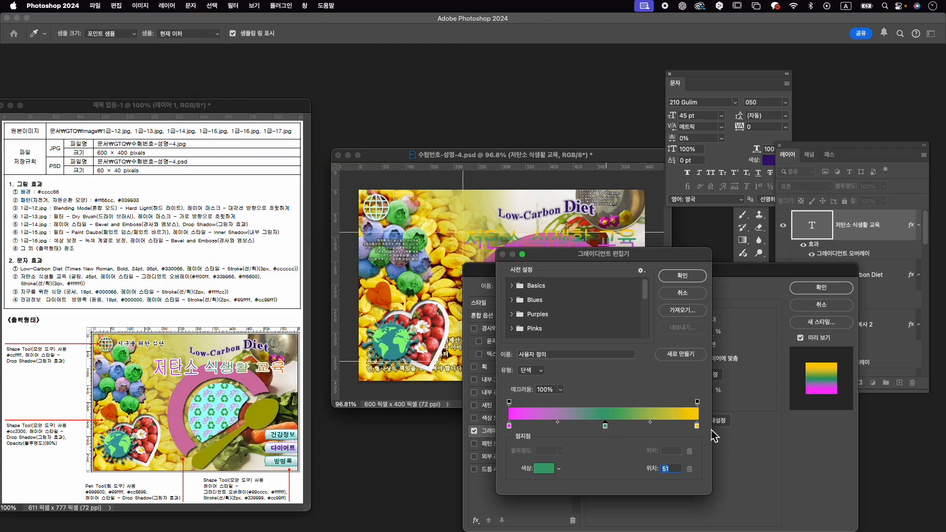
double_click(697, 426)
text(f)
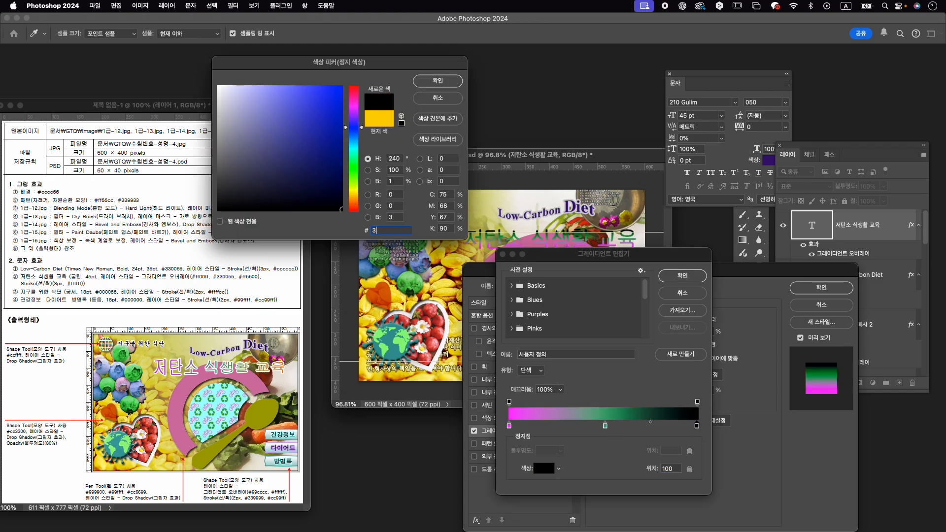
key(BackSpace)
text(ff66)
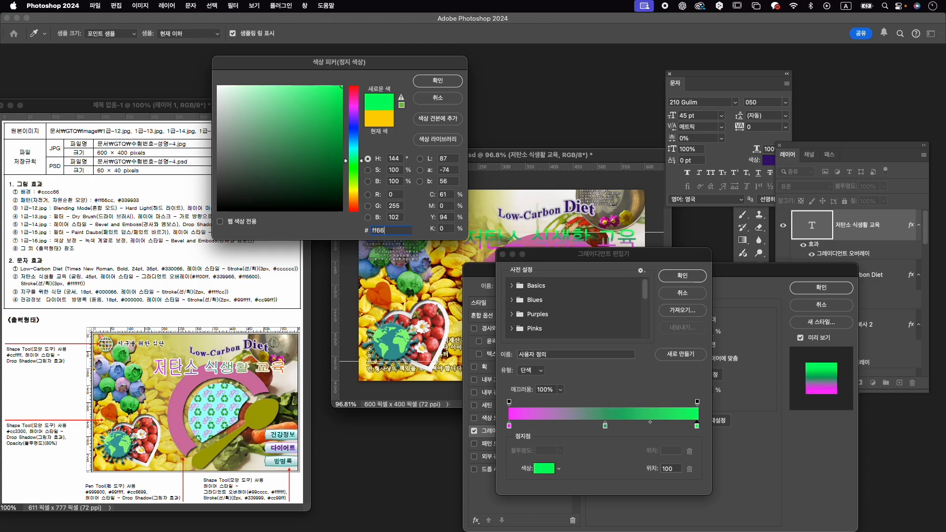
text(00)
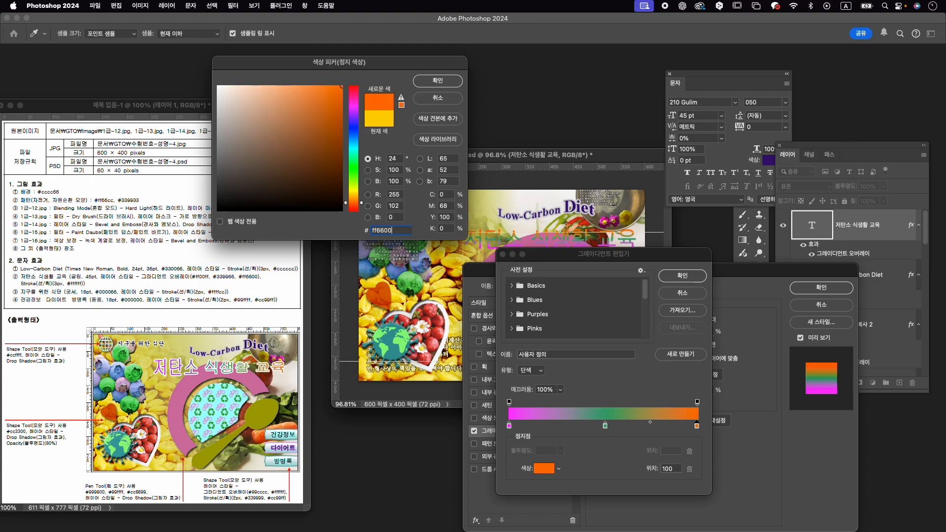
key(Return)
click(681, 276)
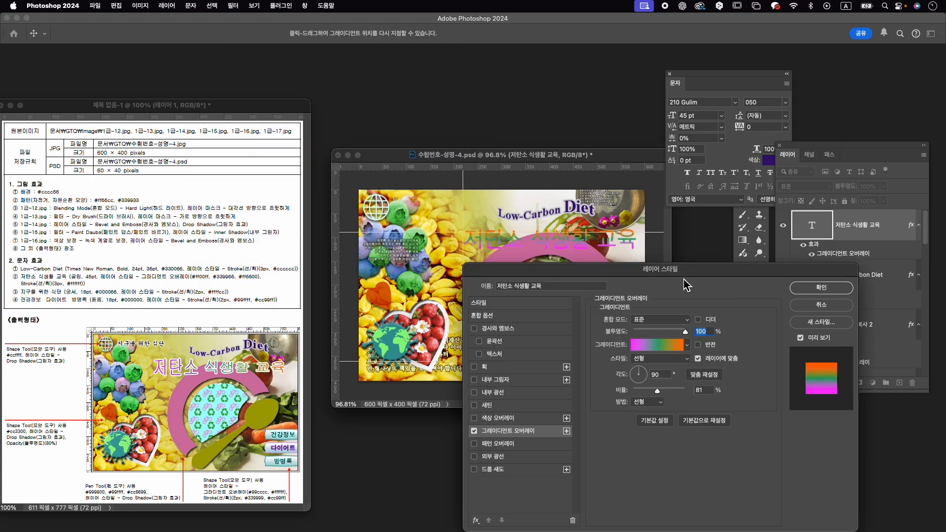
drag(647, 380, 649, 381)
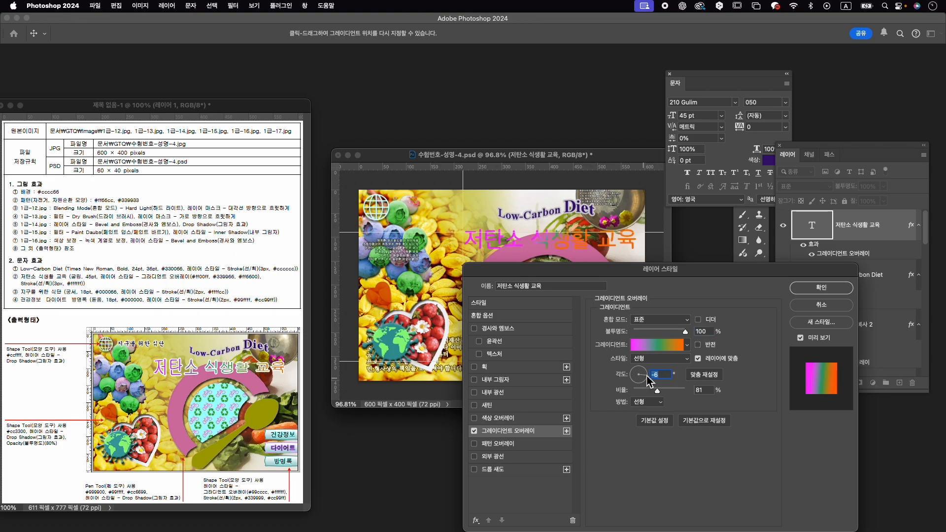
Add a 3 px outside Stroke in #ffffff to the 저탄소 식생활 교육 layer and apply the layer style.
click(510, 365)
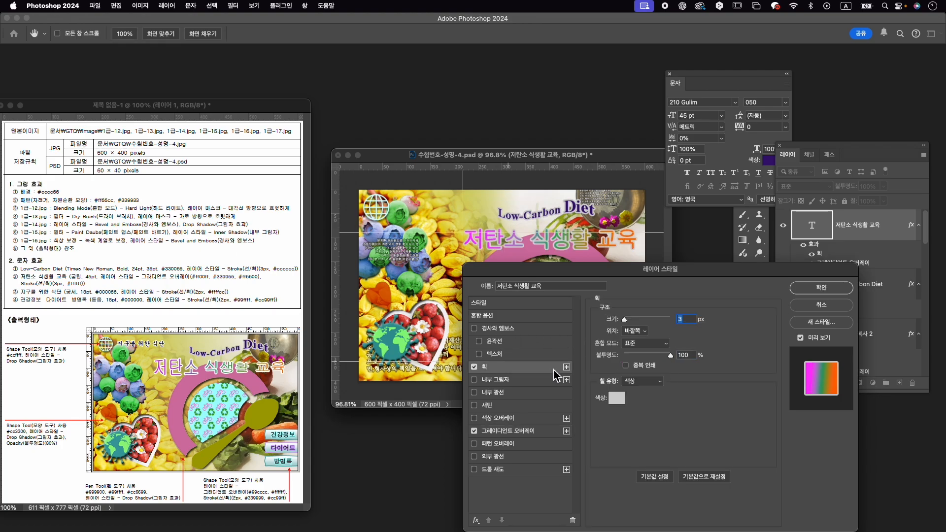
click(616, 397)
click(219, 87)
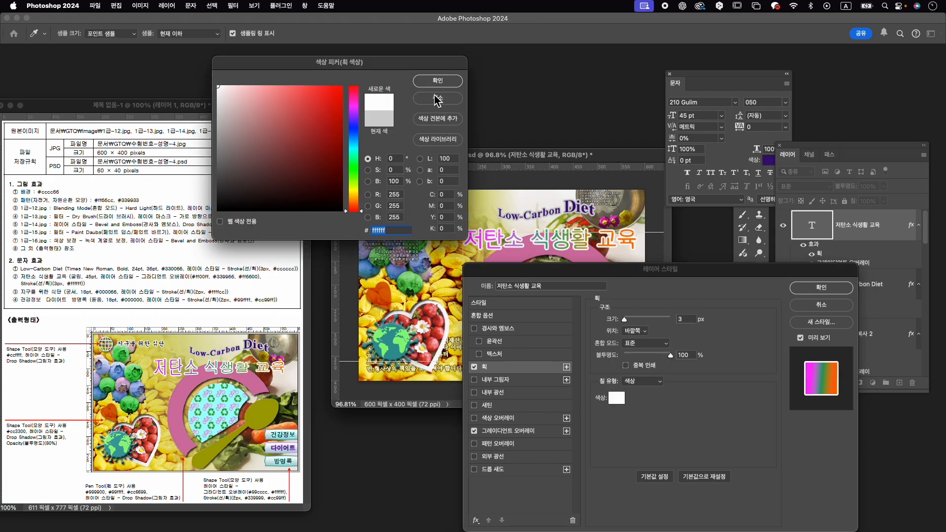
click(437, 86)
click(818, 287)
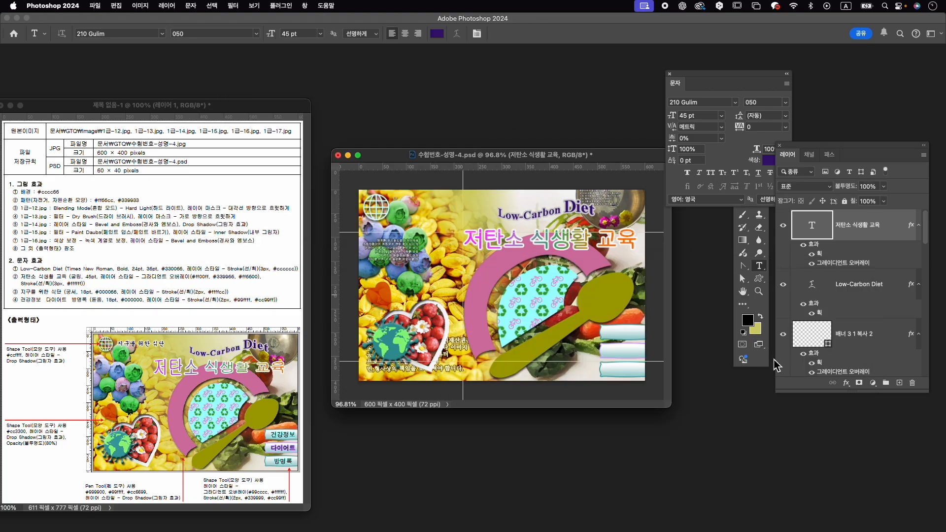
Warp the 저탄소 식생활 교육 text with the horizontal Fish (물고기) style and a +24% bend.
click(581, 240)
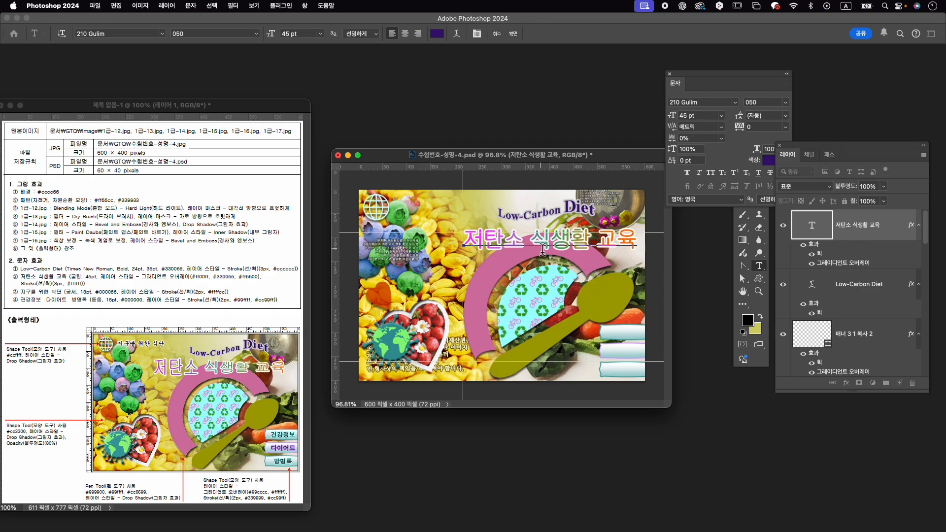
click(457, 34)
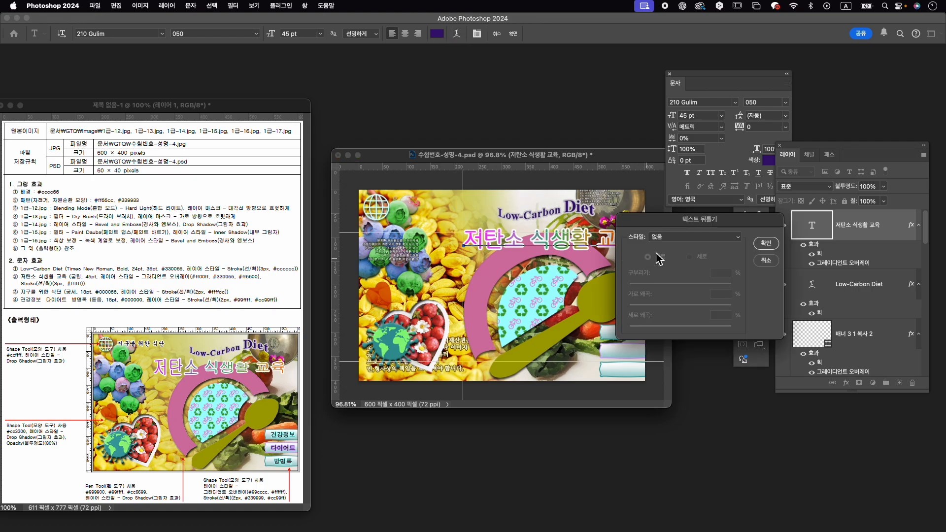
click(680, 237)
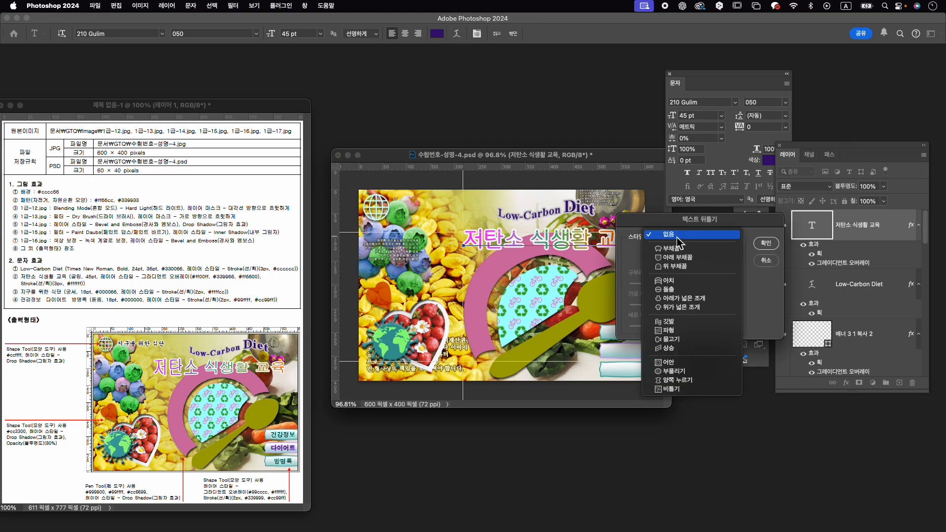
click(710, 345)
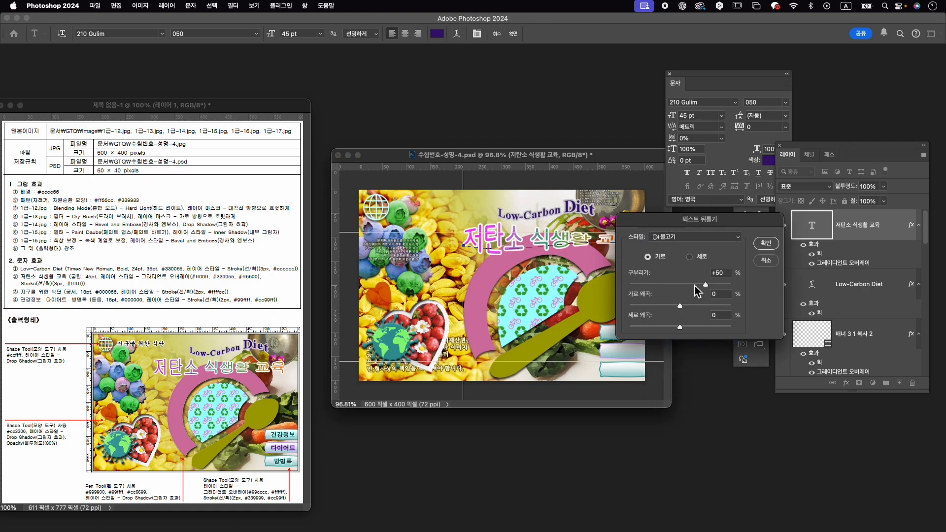
drag(694, 285, 693, 286)
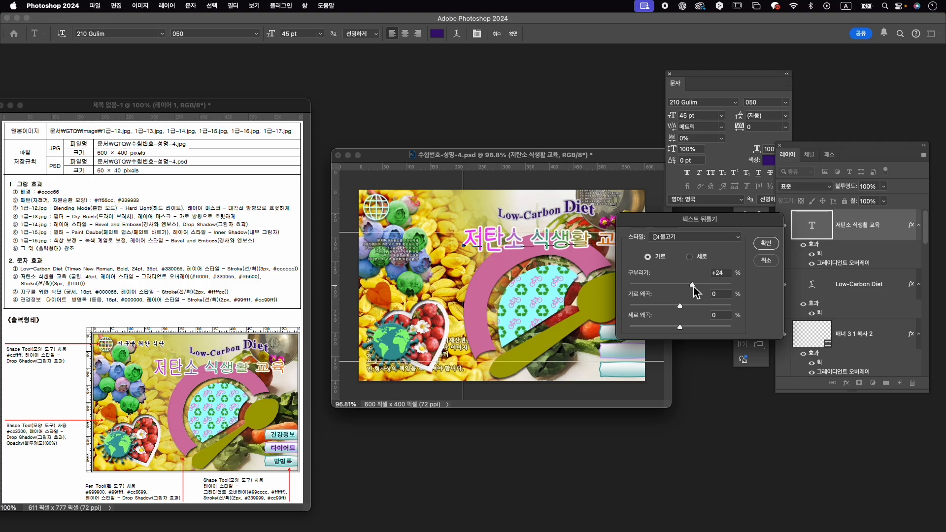
click(768, 243)
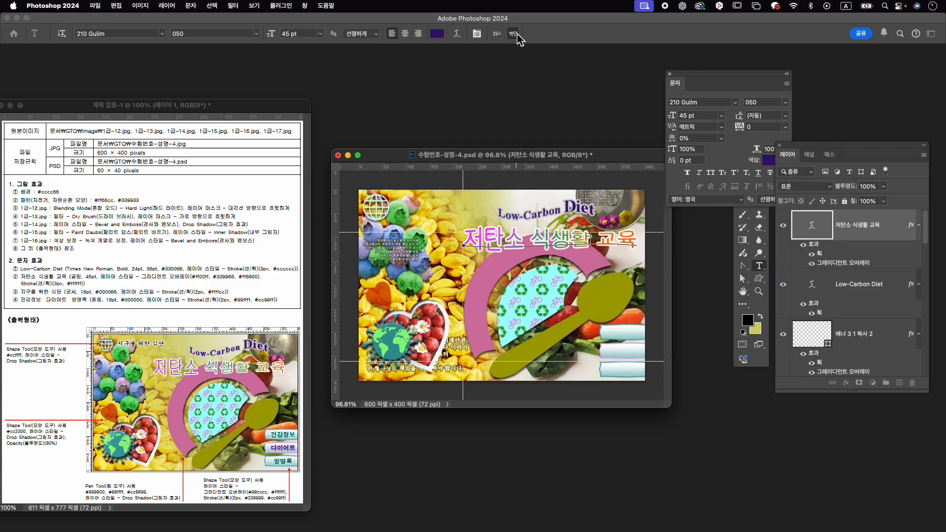
Move the warped 저탄소 식생활 교육 title to the left and slightly down, to about X 378, Y 109 px.
key(super+t)
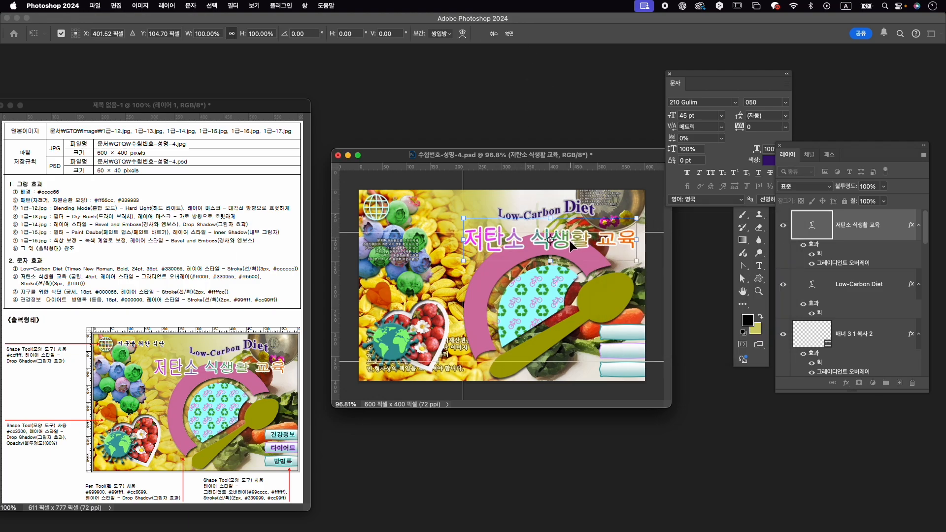
drag(569, 240, 565, 243)
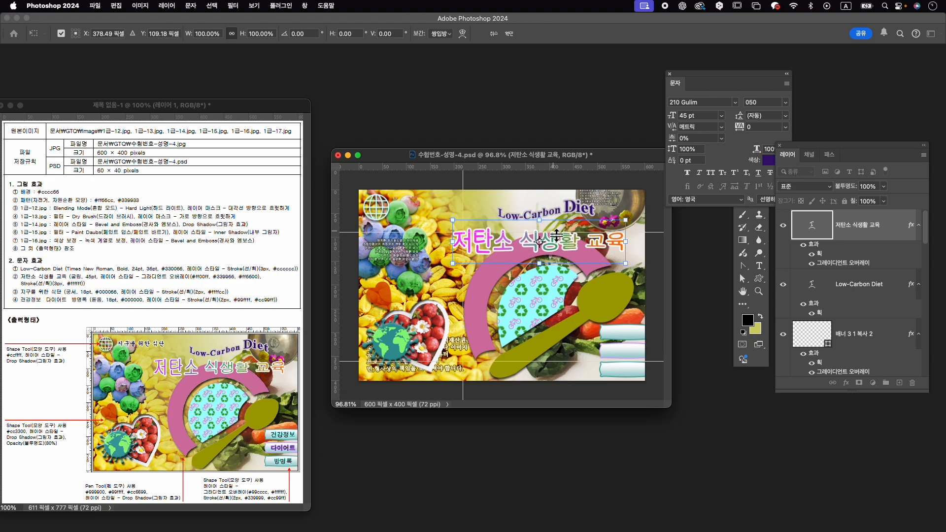
key(Return)
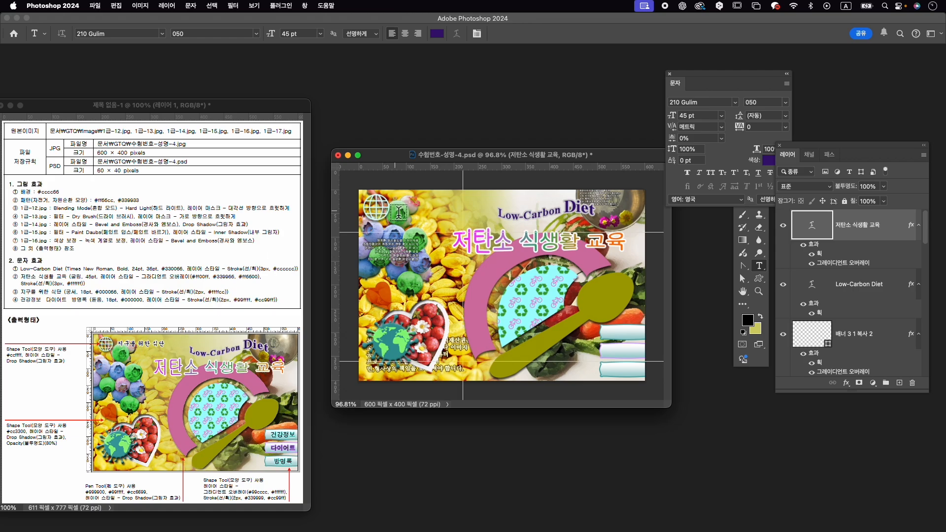
Add the text "지구를 위한 식단" on a new layer beside the globe icon in the upper-left of the artwork.
click(397, 211)
text(지구를)
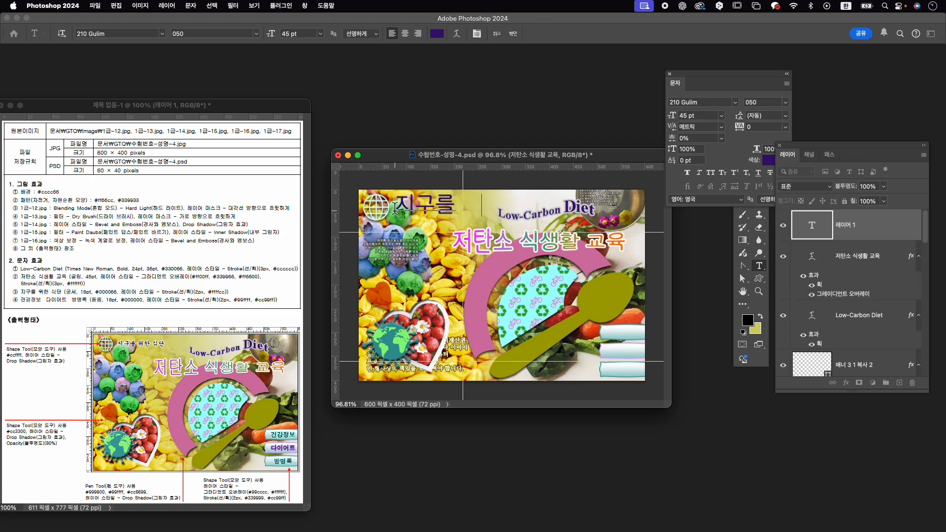
text( 위한 식단)
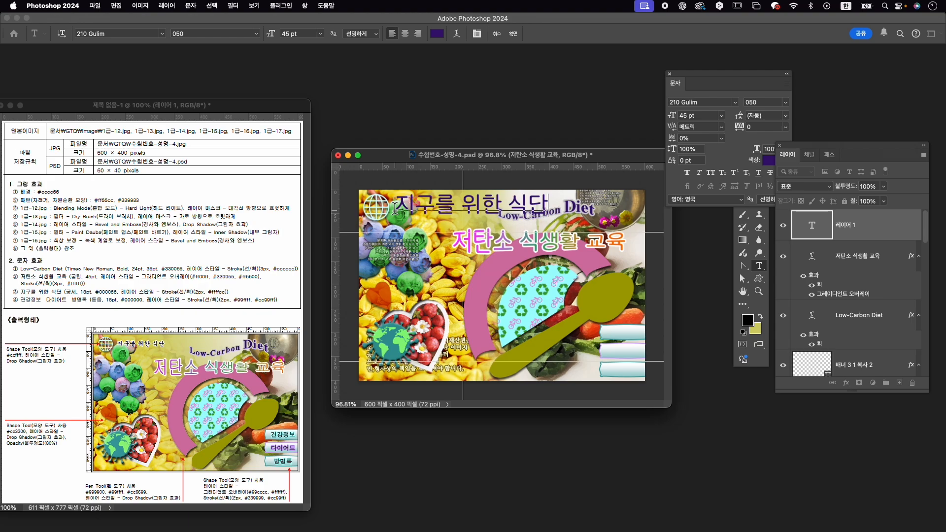
Change the font of the whole 지구를 위한 식단 text to GungSeo Regular.
key(super+a)
click(707, 104)
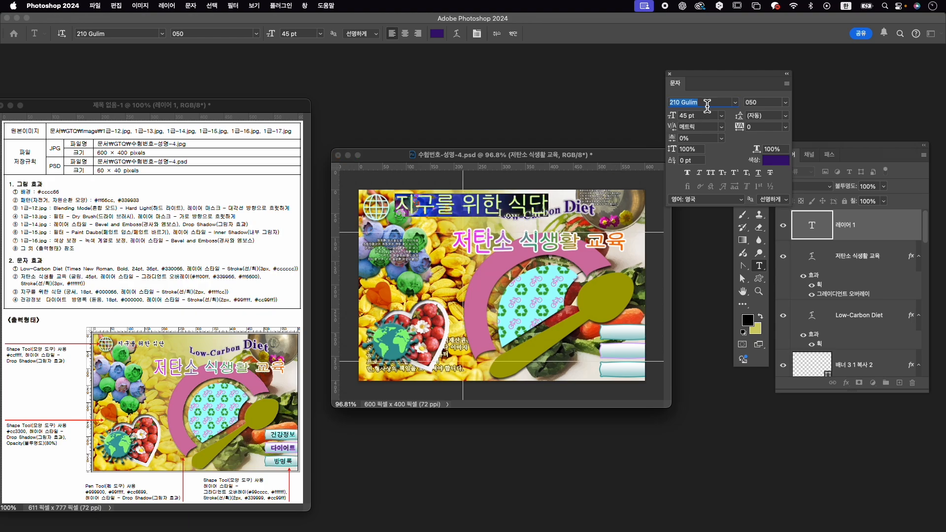
key(BackSpace)
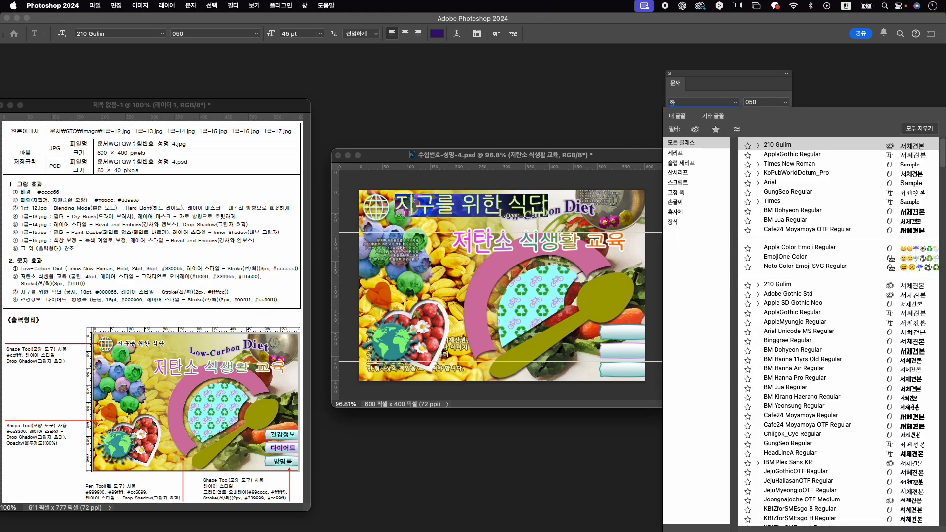
text(gun)
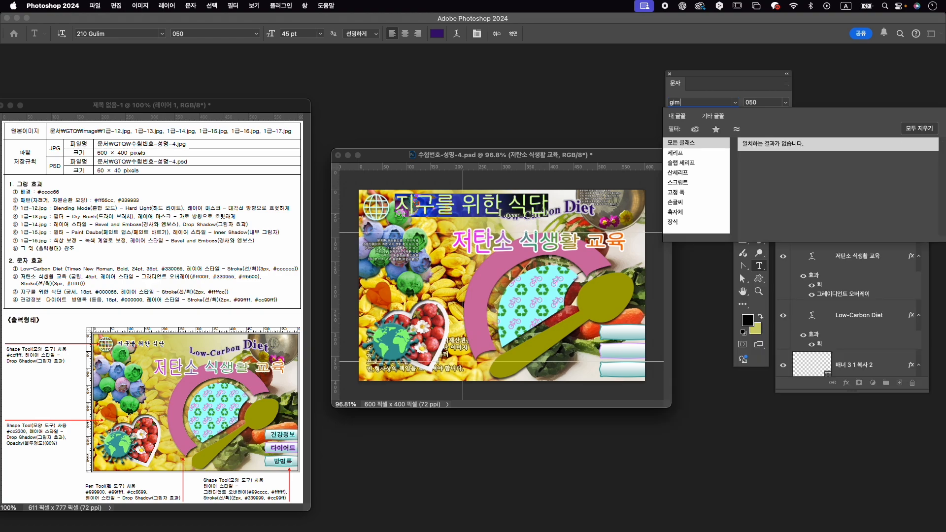
text(gs)
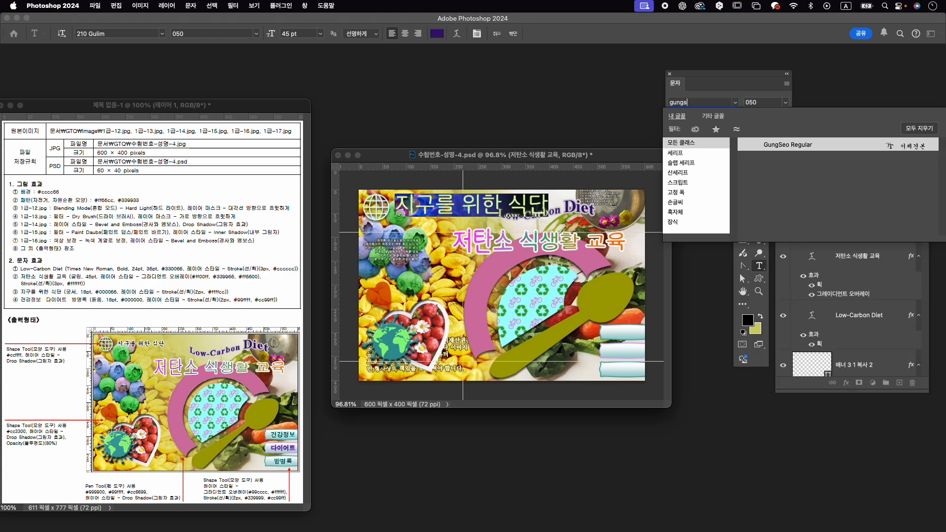
click(710, 103)
click(766, 146)
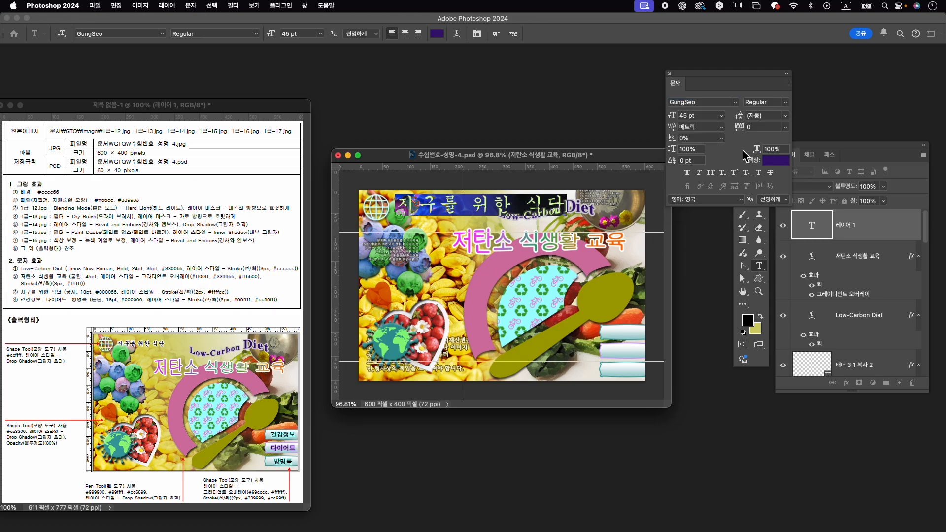
Set the 지구를 위한 식단 text to 18 pt in colour #000066 and commit the text.
click(700, 118)
text(18)
key(Return)
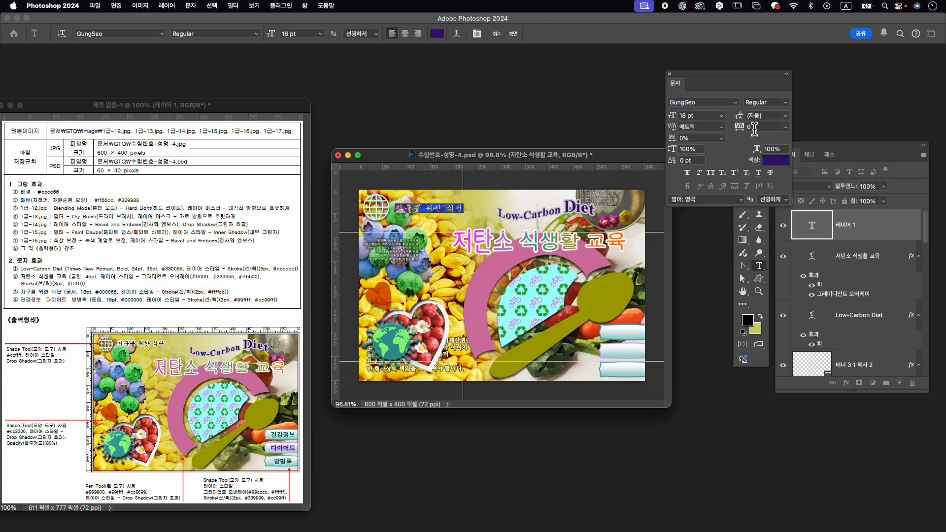
click(775, 161)
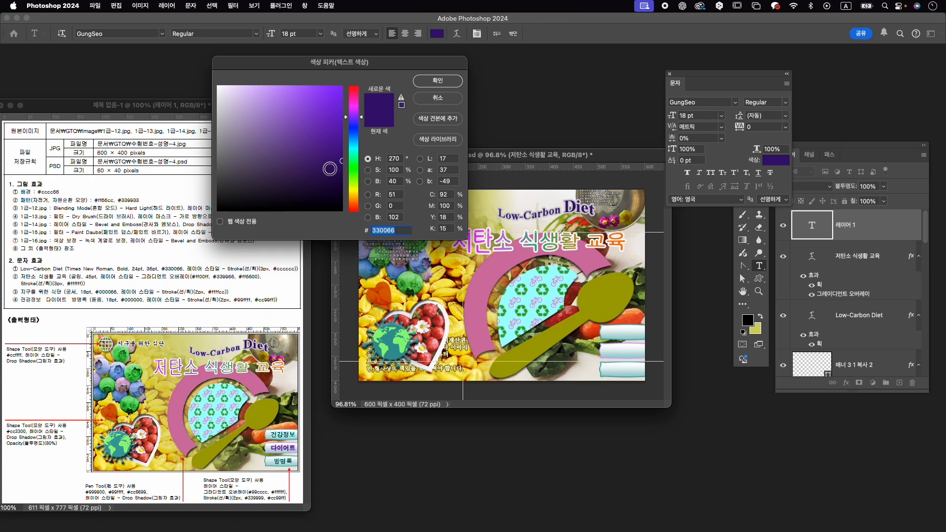
text(000066)
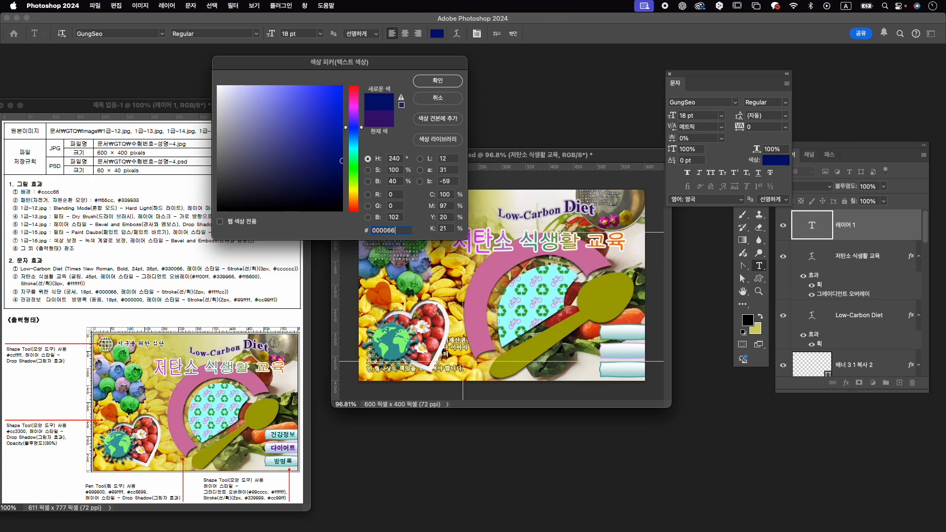
key(Return)
click(513, 33)
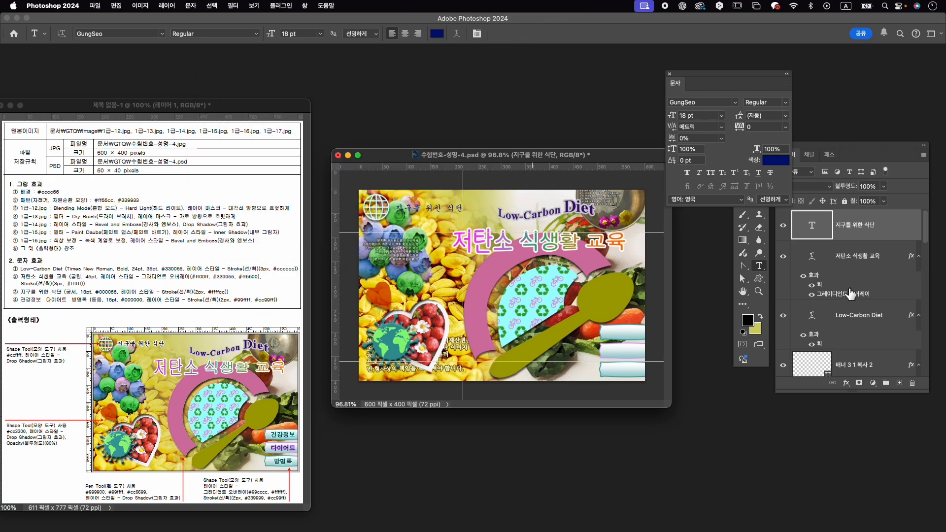
Add a 2 px outside Stroke in #ffffcc to the 지구를 위한 식단 layer and apply the layer style.
click(847, 383)
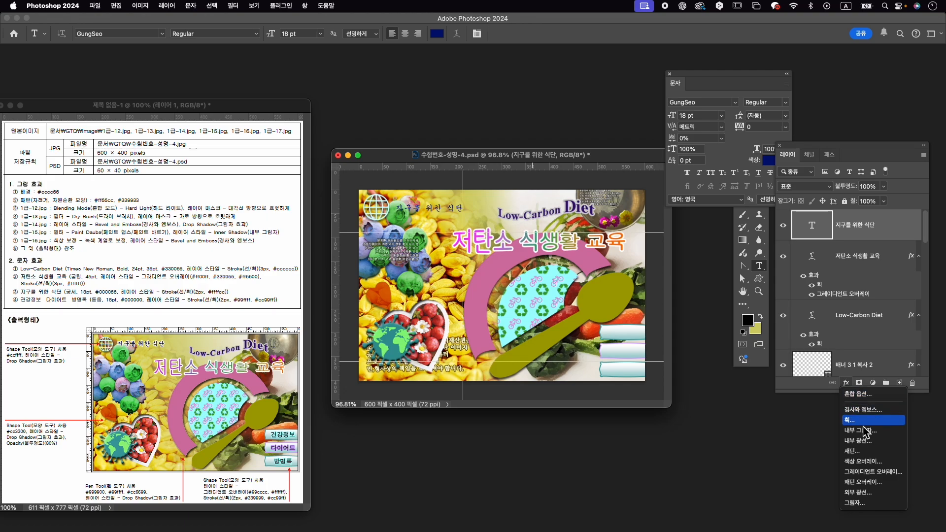
click(867, 422)
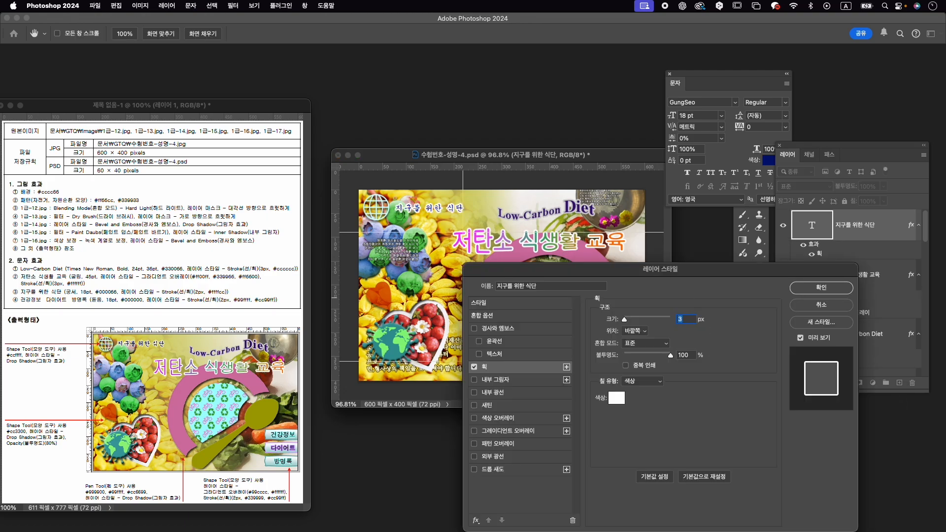
text(2)
click(616, 398)
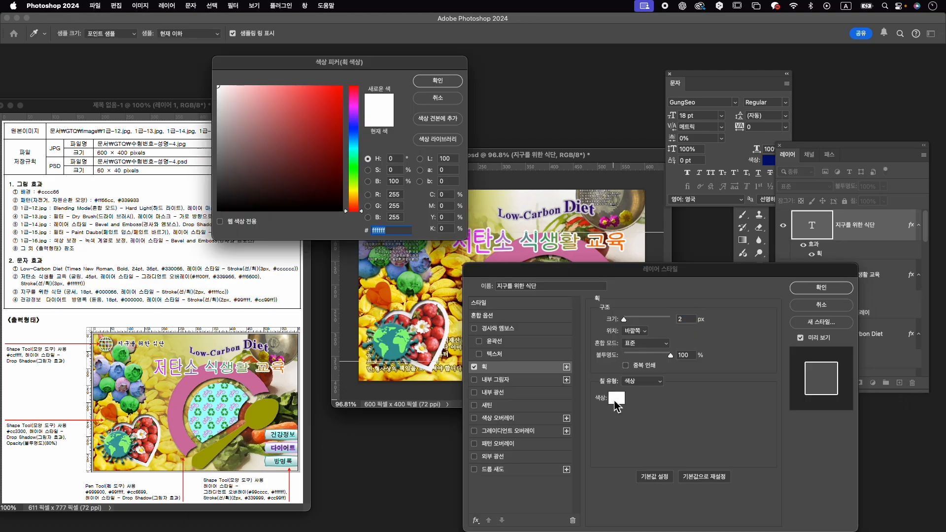
text(ffffcc)
key(Return)
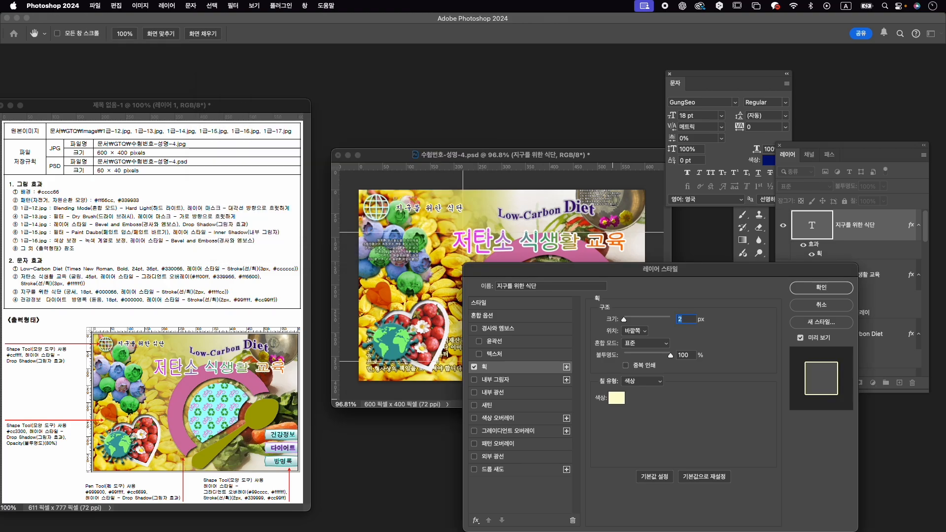
click(808, 290)
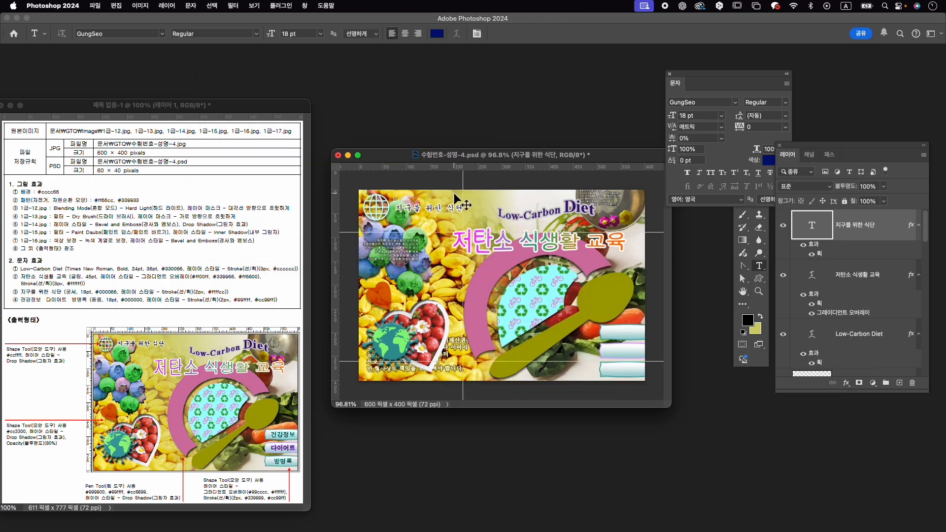
Nudge the 지구를 위한 식단 text slightly upward beside the globe icon.
key(super+t)
drag(453, 206, 451, 208)
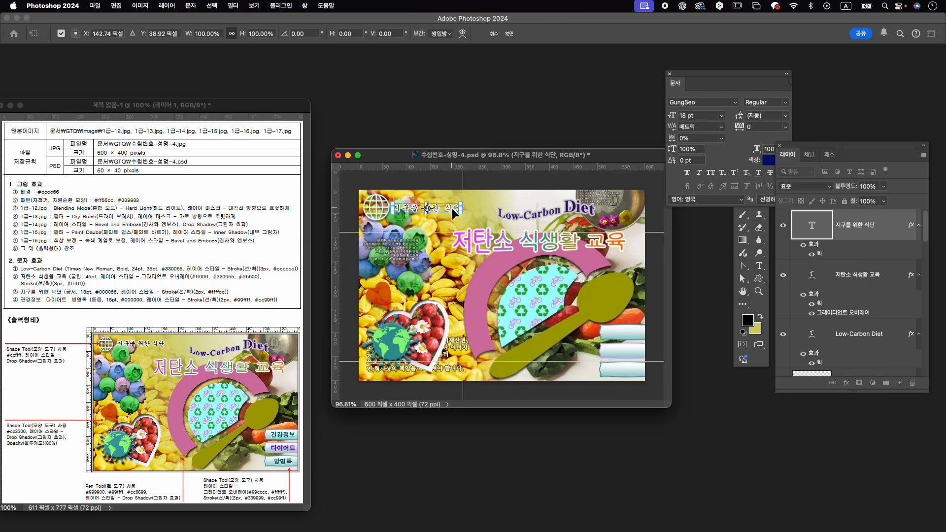
key(Up)
key(Up)
key(Return)
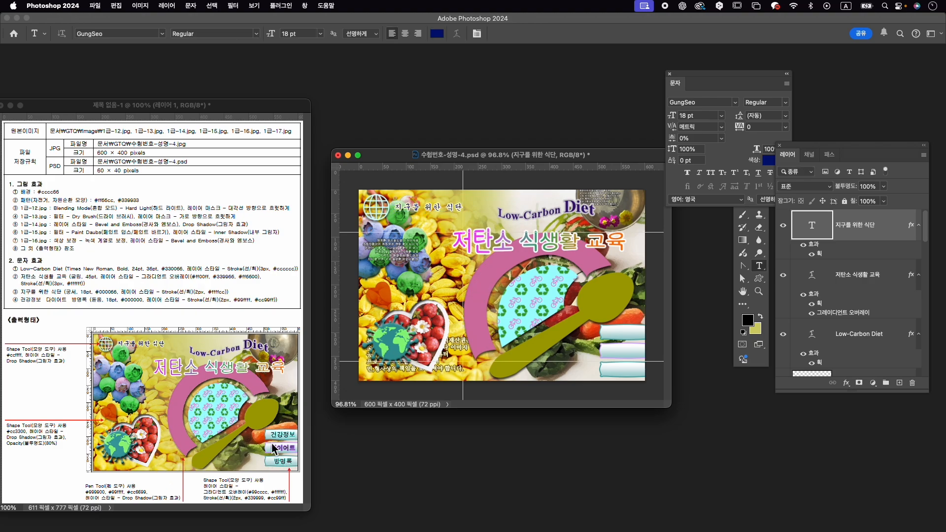
Add the text "건강정보" on the uppermost banner and set its font to KoPubWorldDotum_Pro Medium.
click(610, 334)
key(Caps_Lock)
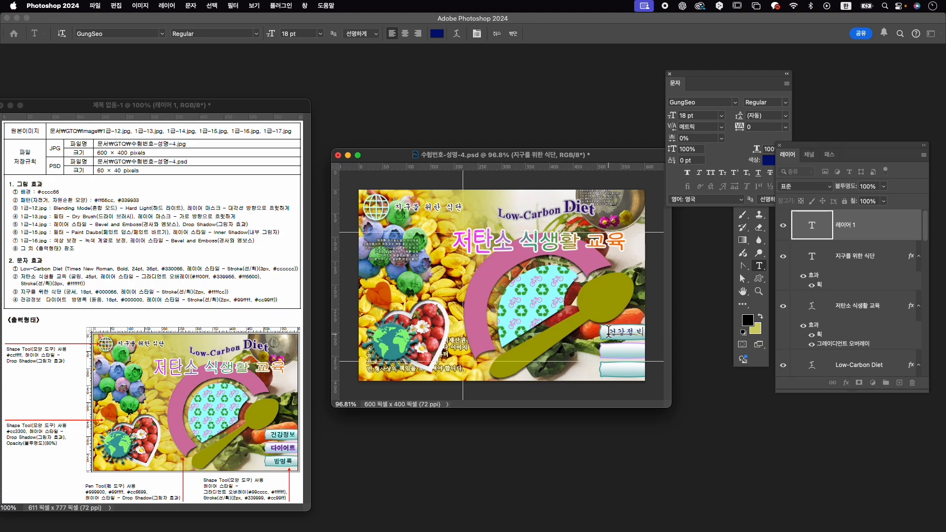
drag(608, 331, 643, 333)
click(704, 104)
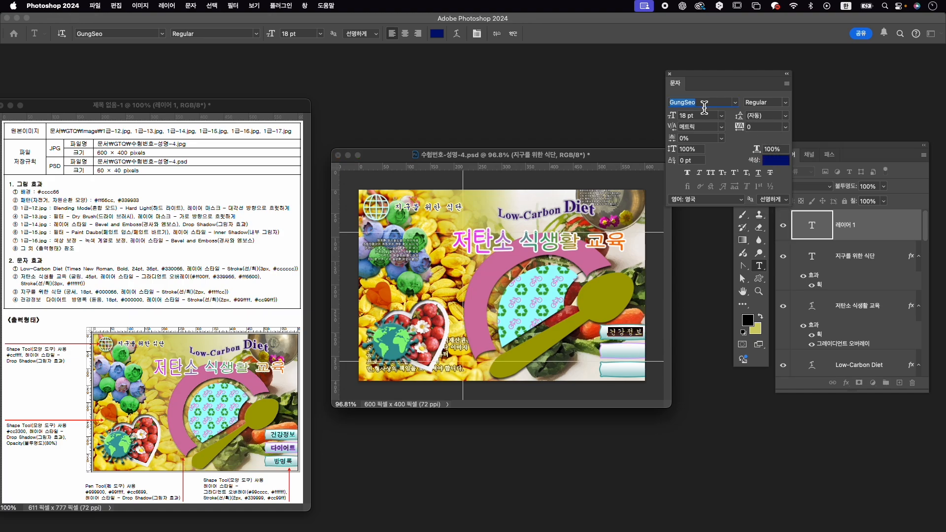
text(dotum)
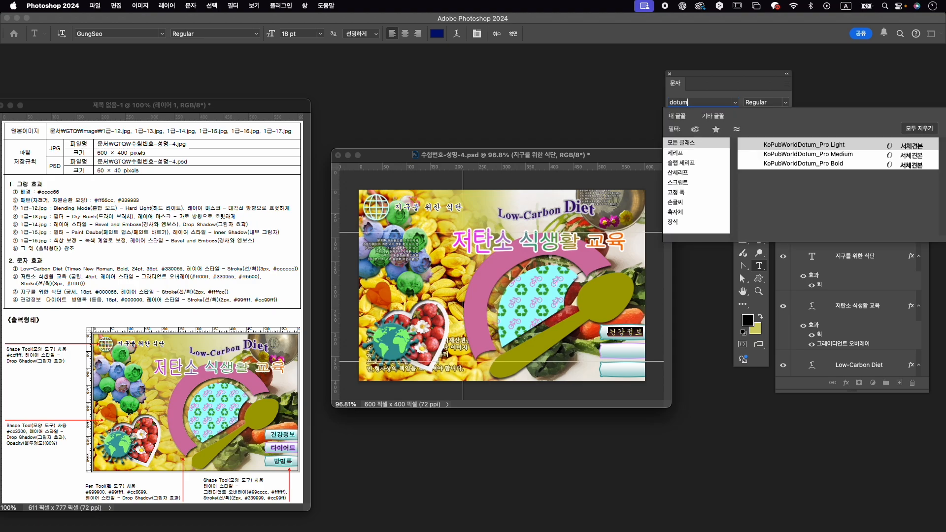
key(Down)
key(Return)
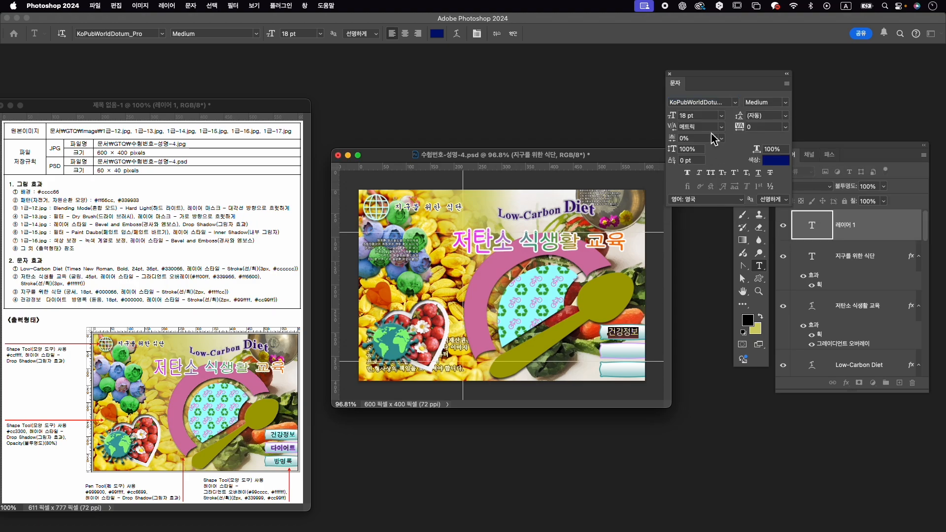
Colour the 건강정보 text black, commit it and adjust its position slightly on the uppermost banner.
click(789, 157)
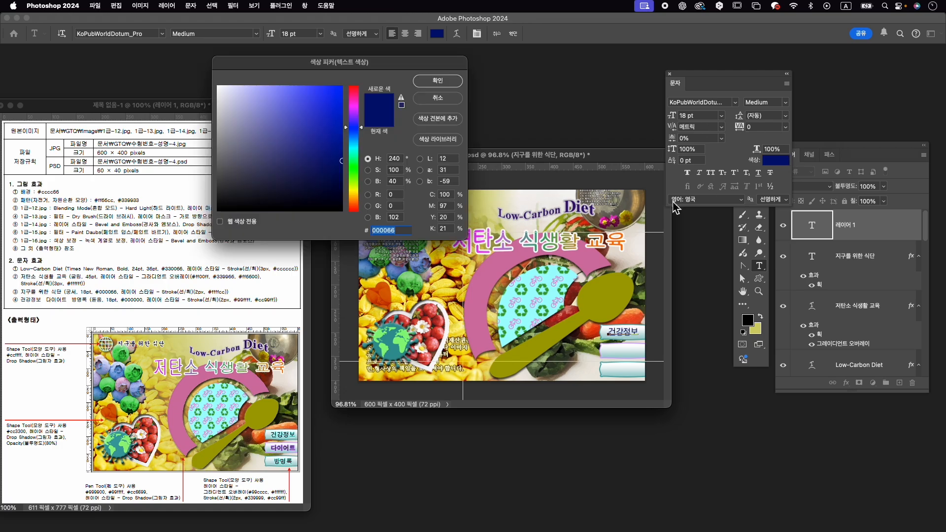
drag(309, 189, 317, 233)
click(438, 81)
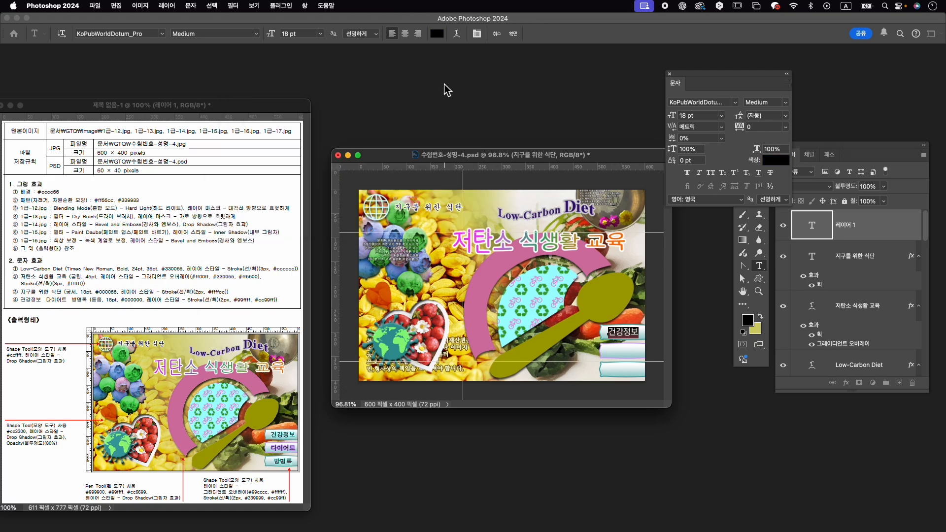
click(512, 33)
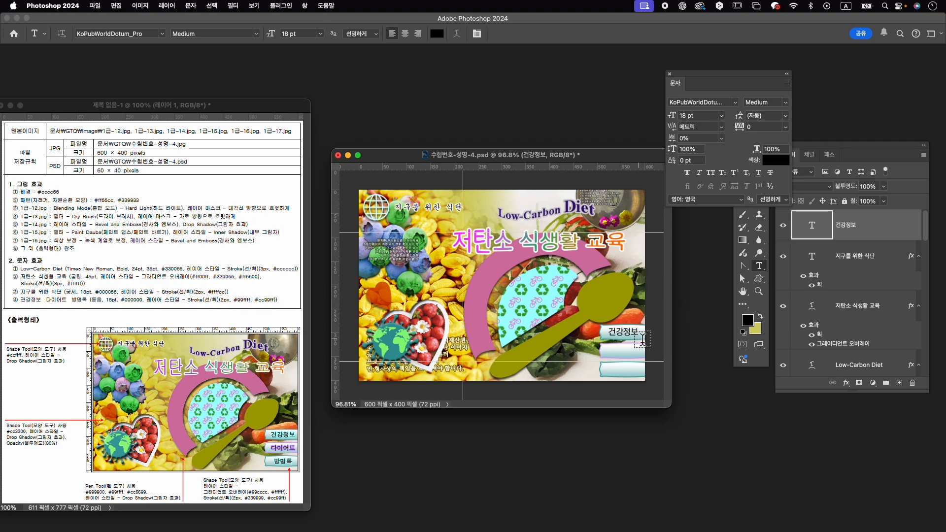
key(super+t)
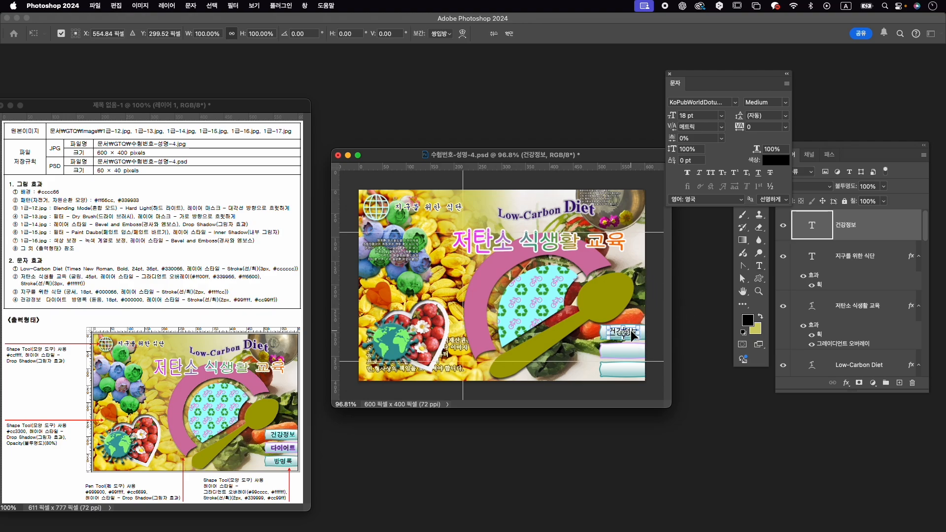
key(Return)
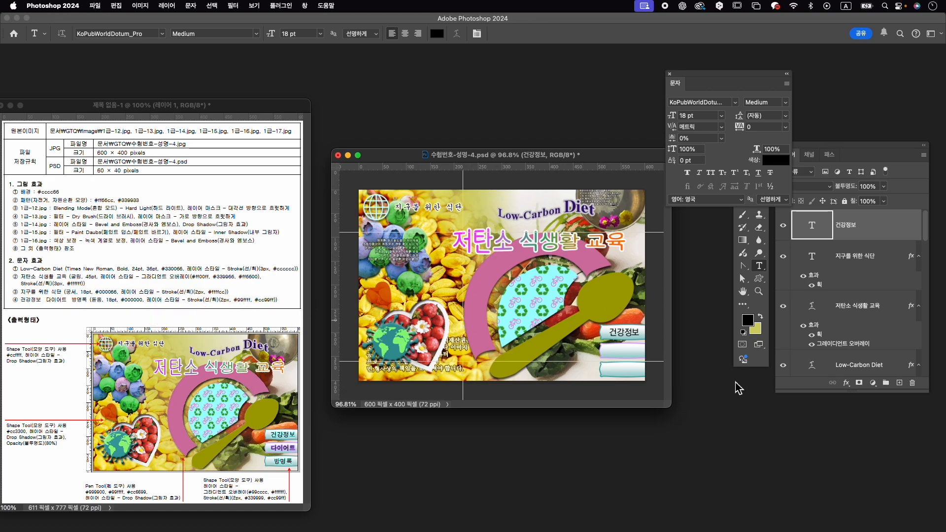
Add a 2 px outside Stroke in #99ffff to the 건강정보 layer and apply the layer style.
click(845, 383)
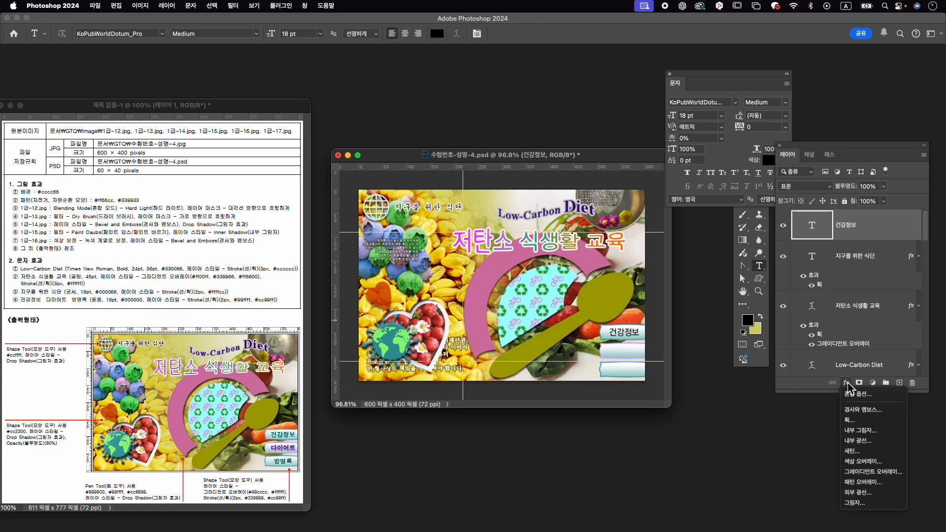
click(882, 424)
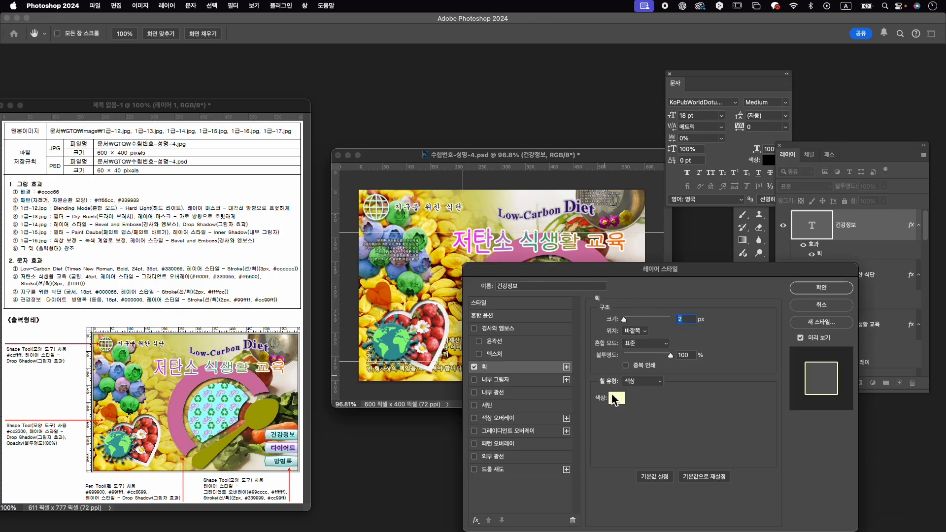
click(615, 403)
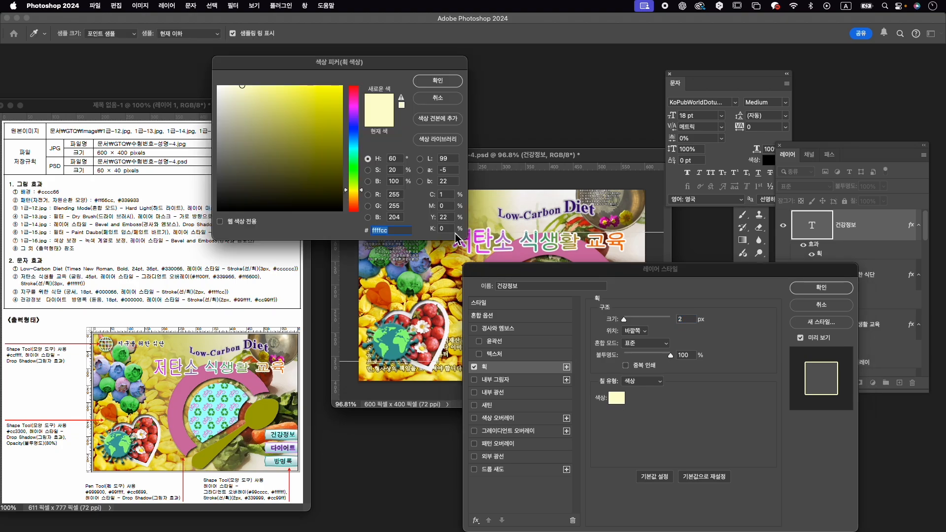
text(99ffff)
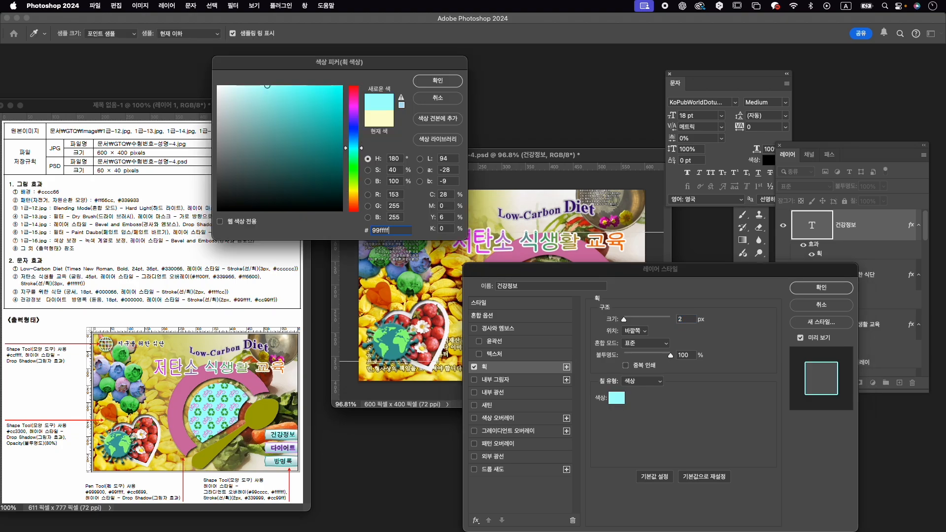
key(Return)
click(836, 288)
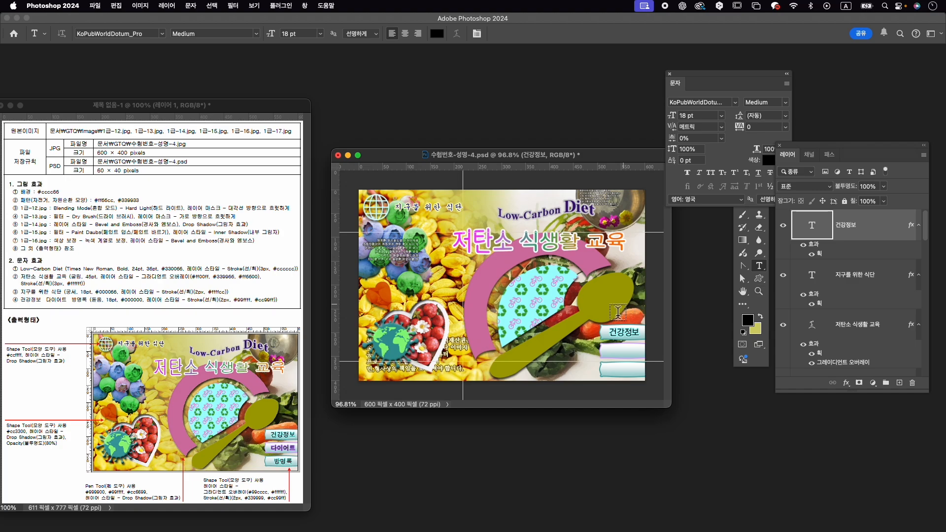
key(Return)
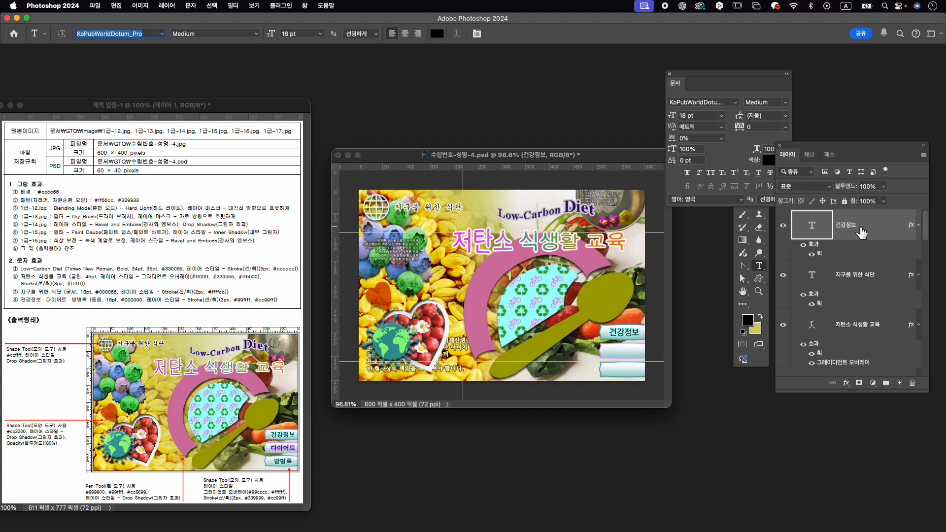
Duplicate the 건강정보 layer twice and move the newest copy straight down 78 px onto the lowest banner.
key(super+j)
key(super+j)
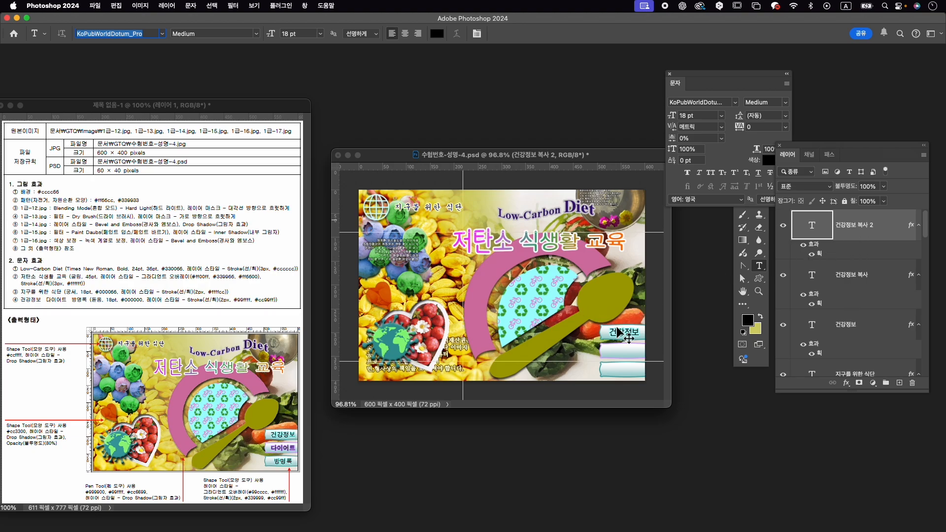
key(super+t)
drag(634, 334, 641, 371)
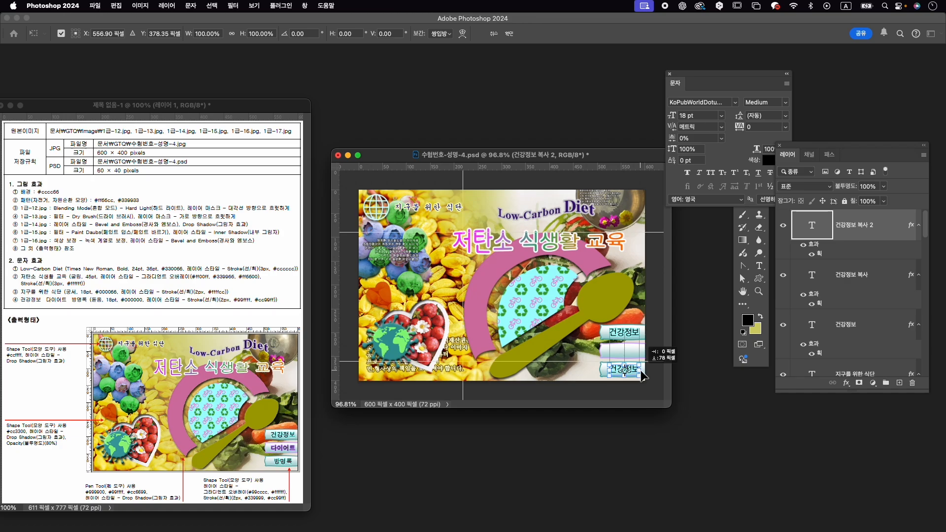
key(Return)
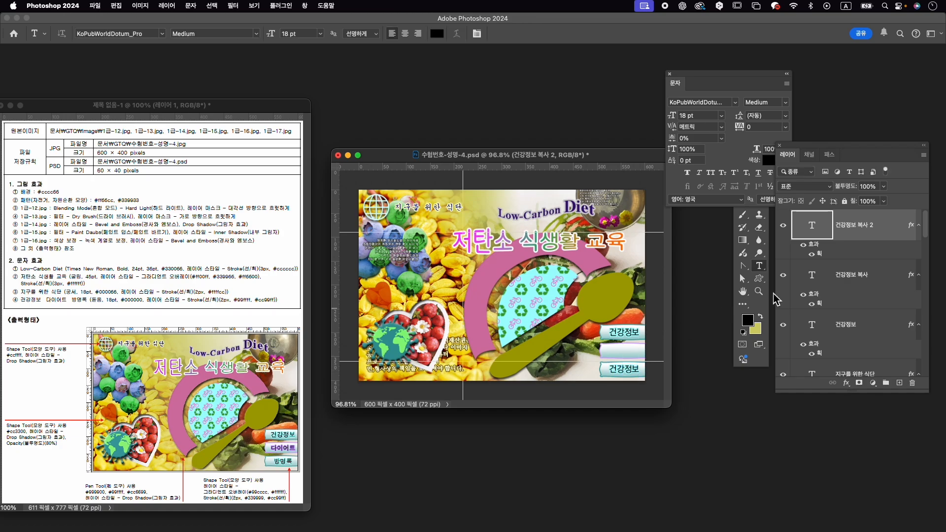
Select the three 건강정보 text layers and distribute them evenly by their vertical centres so each banner carries one.
shift+click(882, 326)
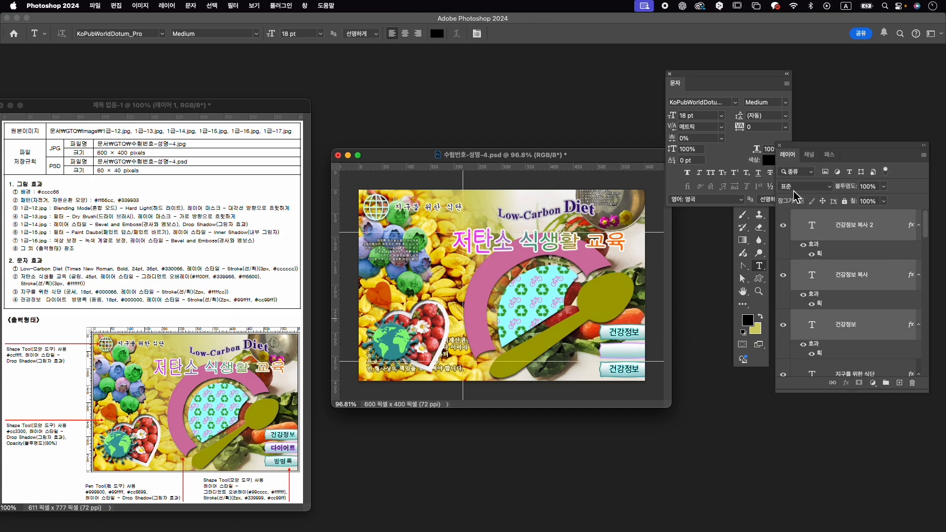
key(v)
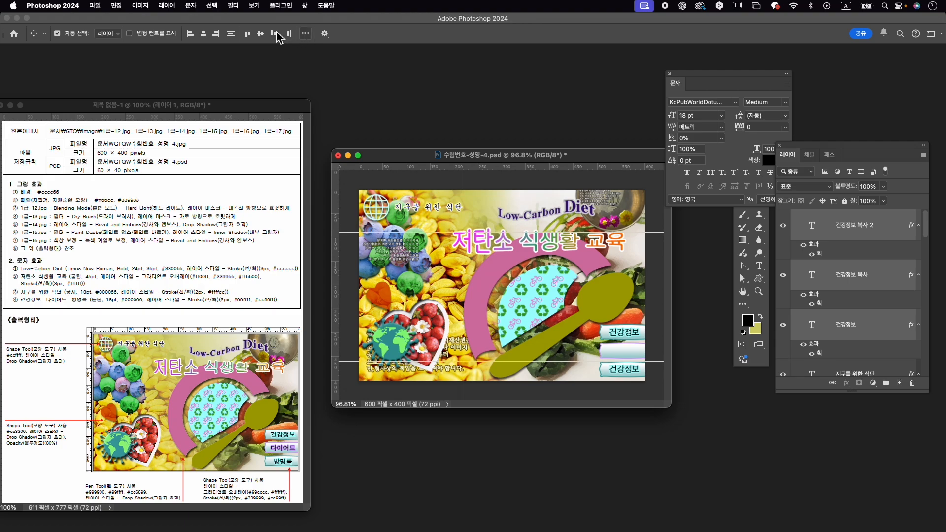
click(306, 34)
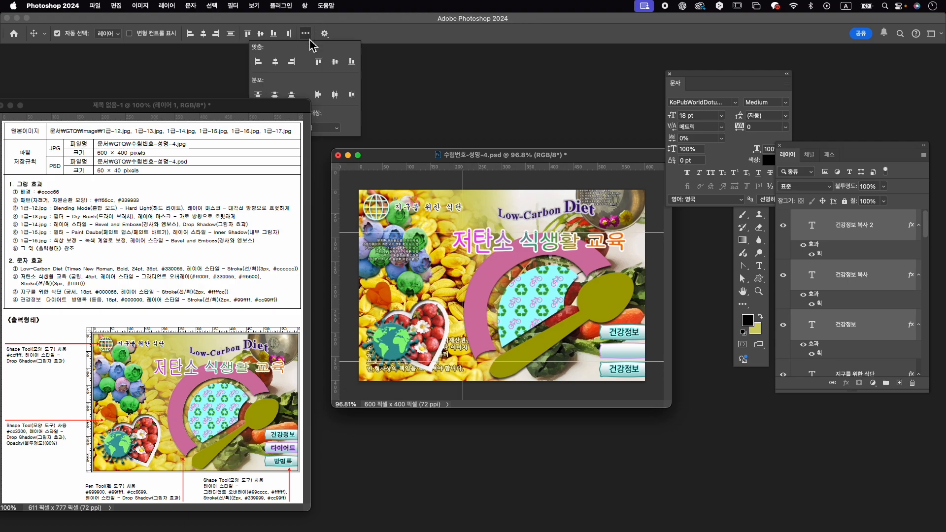
click(275, 94)
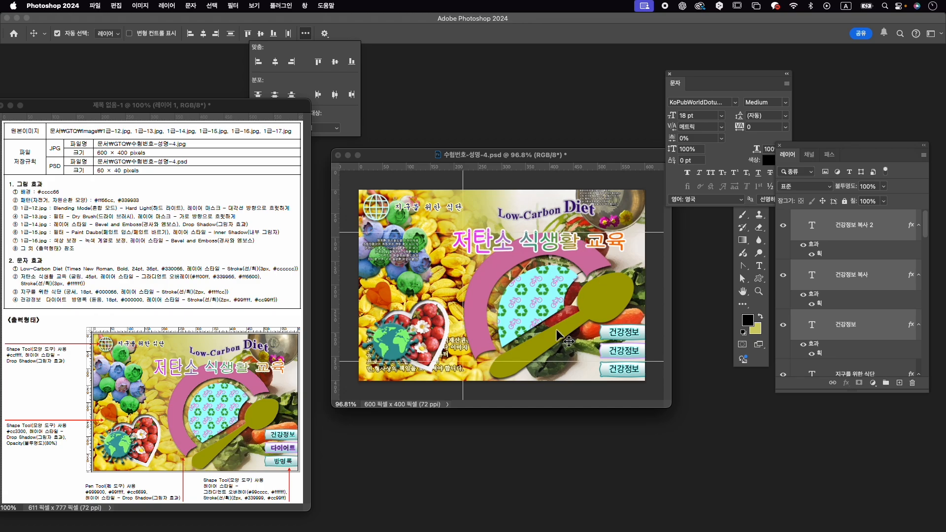
Replace the text on the middle banner with "다이어트" and commit it.
click(851, 288)
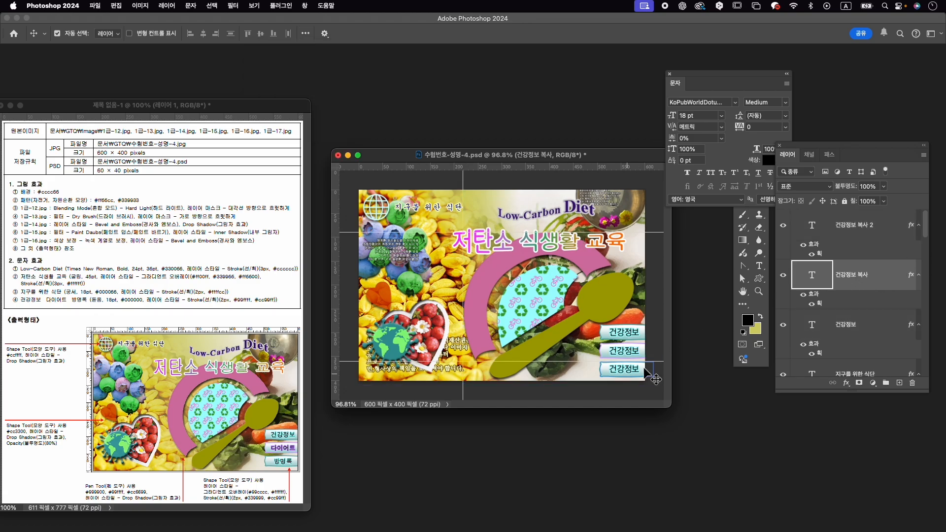
double_click(810, 283)
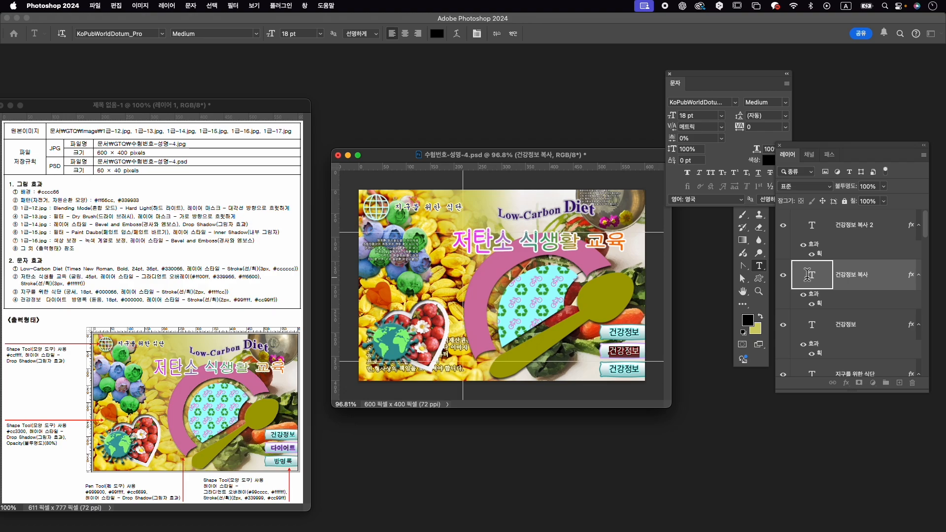
text(ekdl)
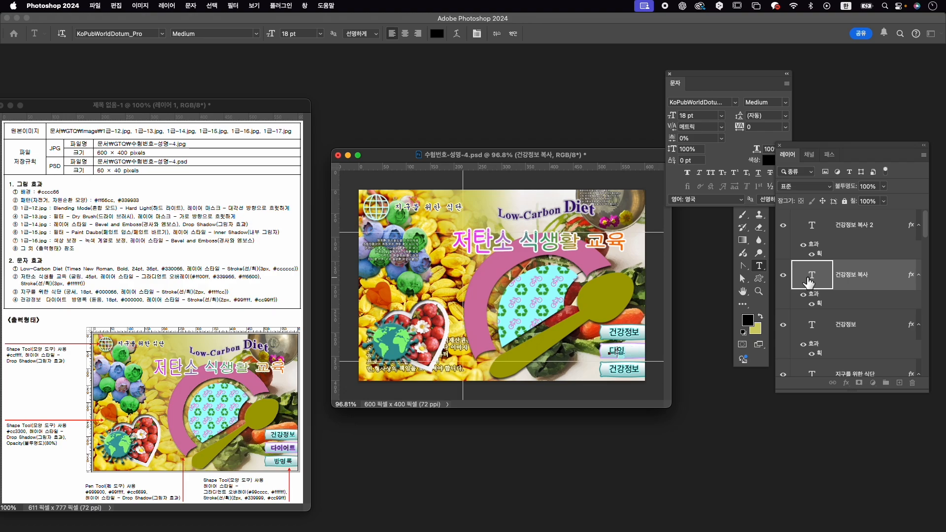
click(513, 34)
Set the Stroke colour of the 다이어트 layer to #cc99ff and apply the layer style.
double_click(821, 304)
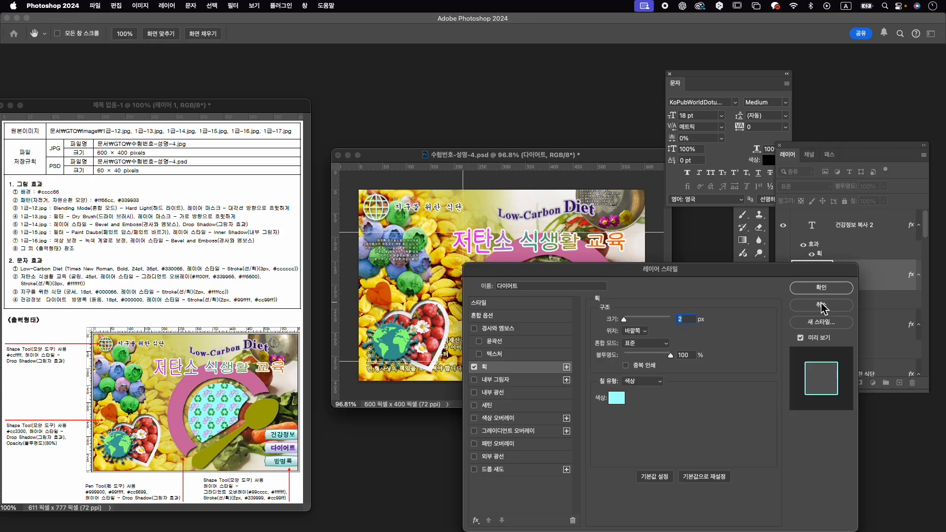
click(623, 398)
text(cc99ff)
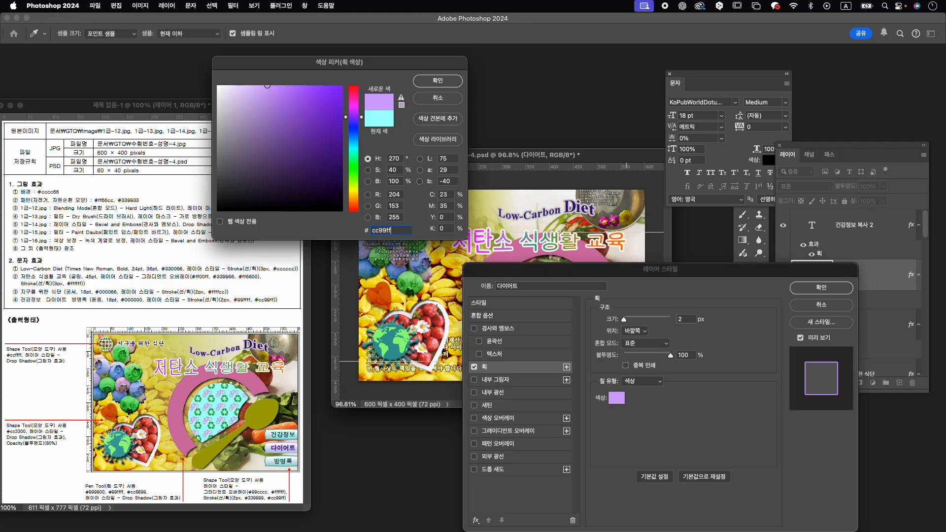
key(Return)
click(825, 295)
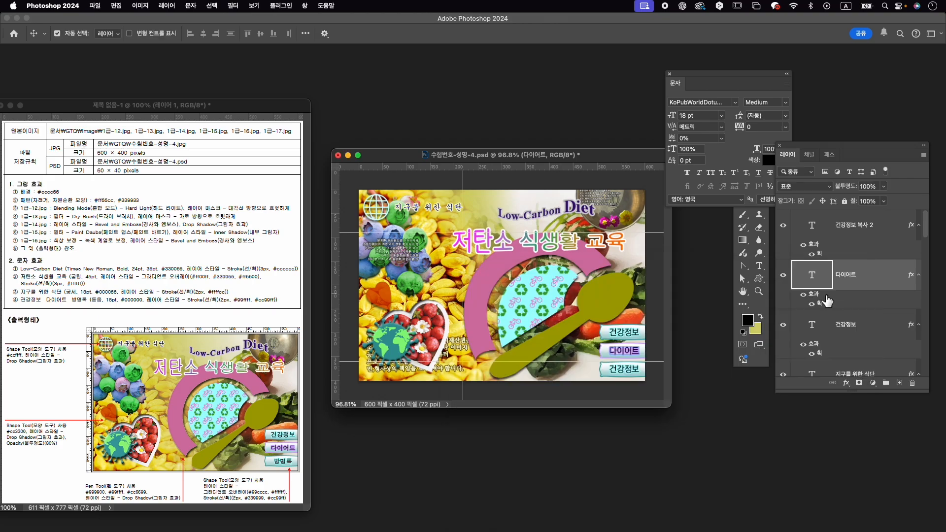
Replace the text on the lowest banner with "방명록" and commit it.
click(848, 329)
click(840, 243)
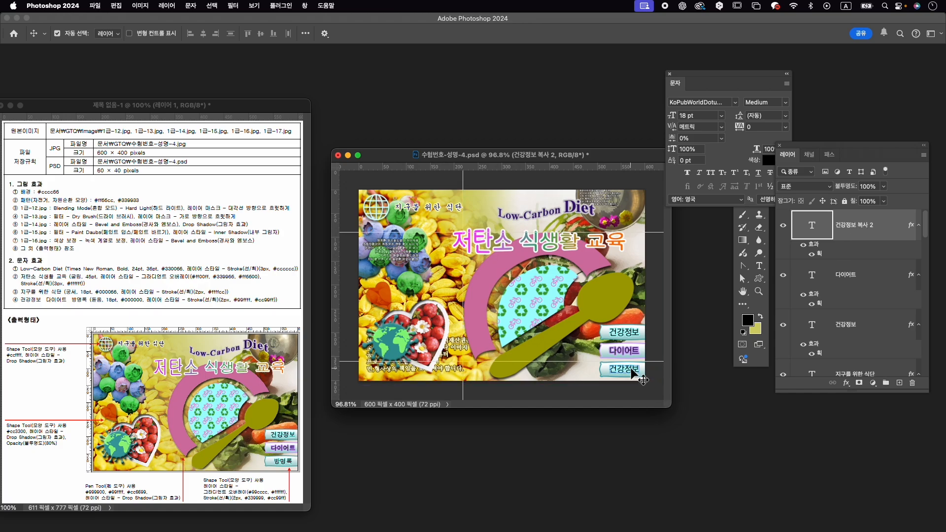
double_click(812, 224)
text(qk)
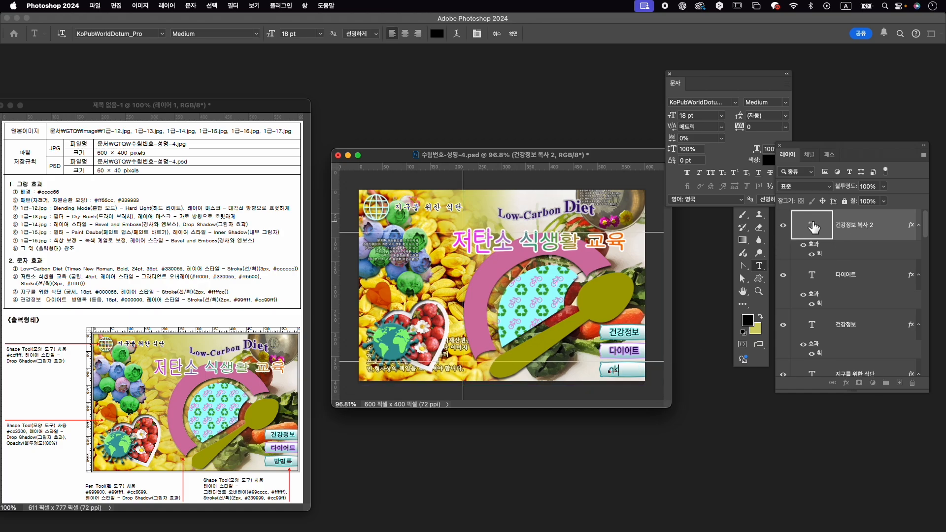
text(daudfh)
key(super+a)
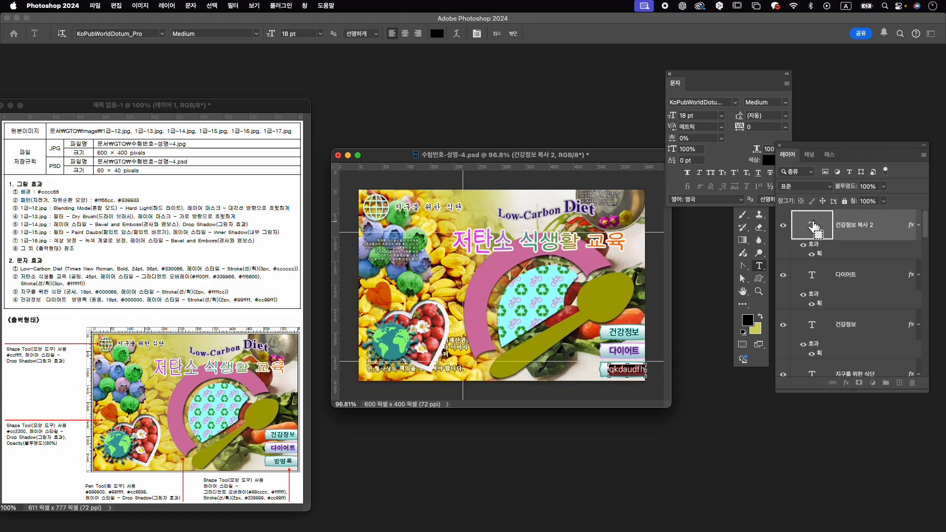
key(Caps_Lock)
text(방명록)
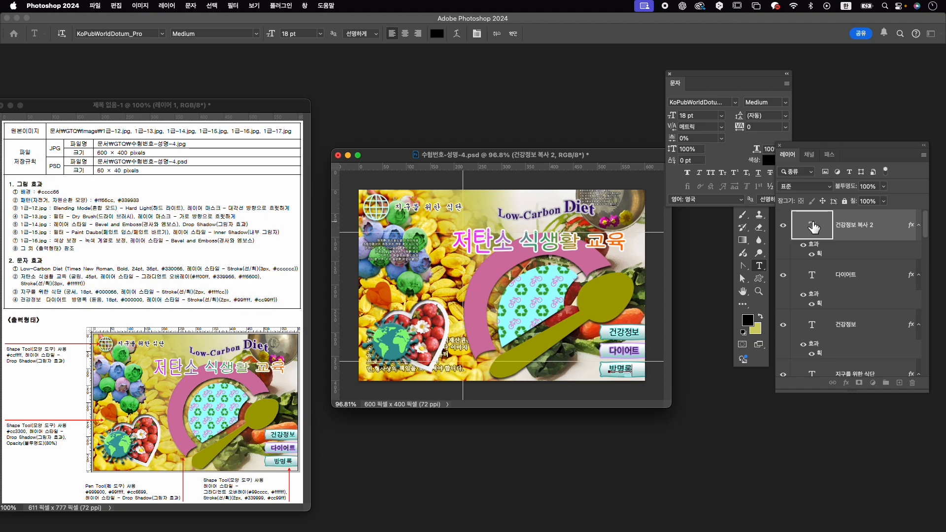
click(513, 33)
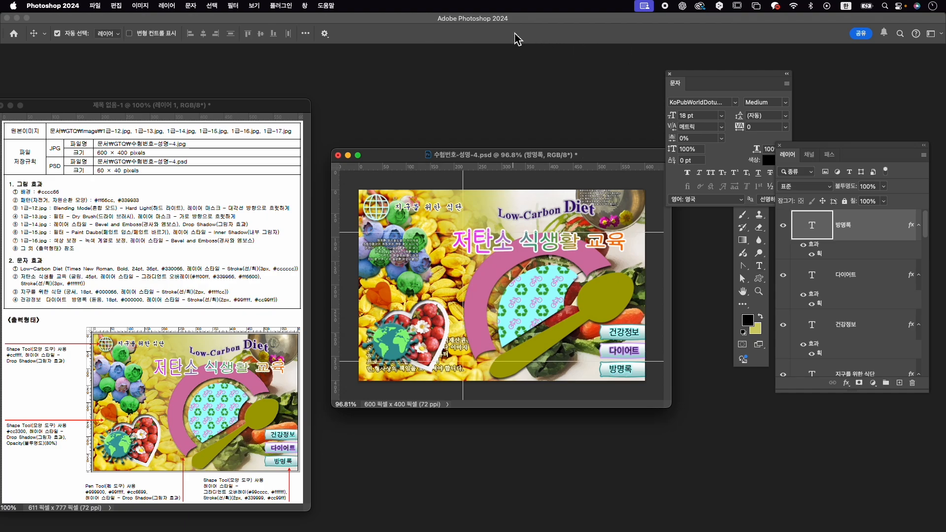
Shift the 방명록 text slightly to the right on the lowest banner with Free Transform.
key(super+t)
drag(630, 372, 634, 373)
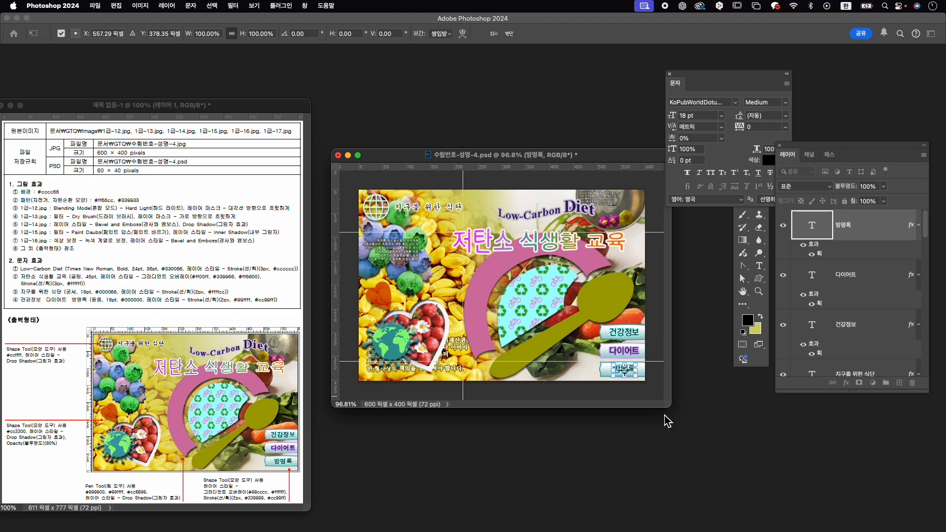
key(Return)
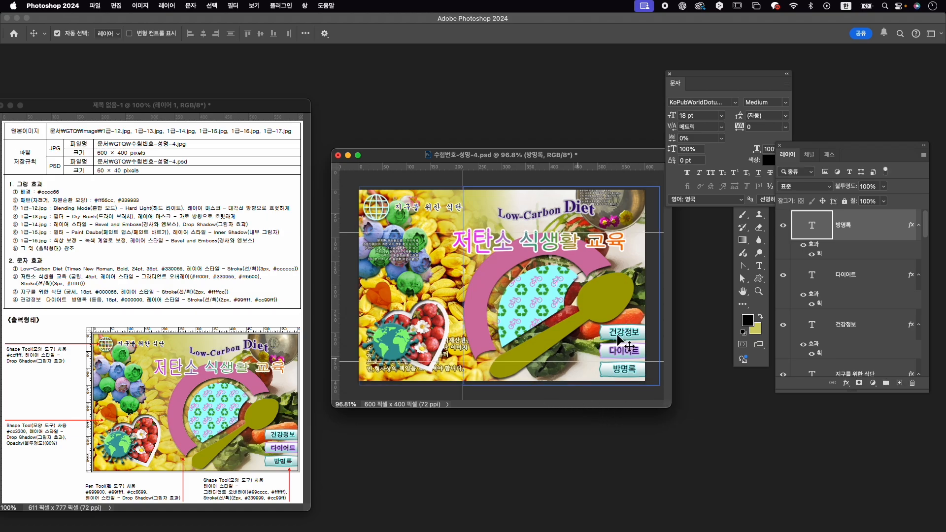
Scale the olive spoon shape (모양 3) down to about 90% and move it down over the plate.
click(638, 355)
click(615, 288)
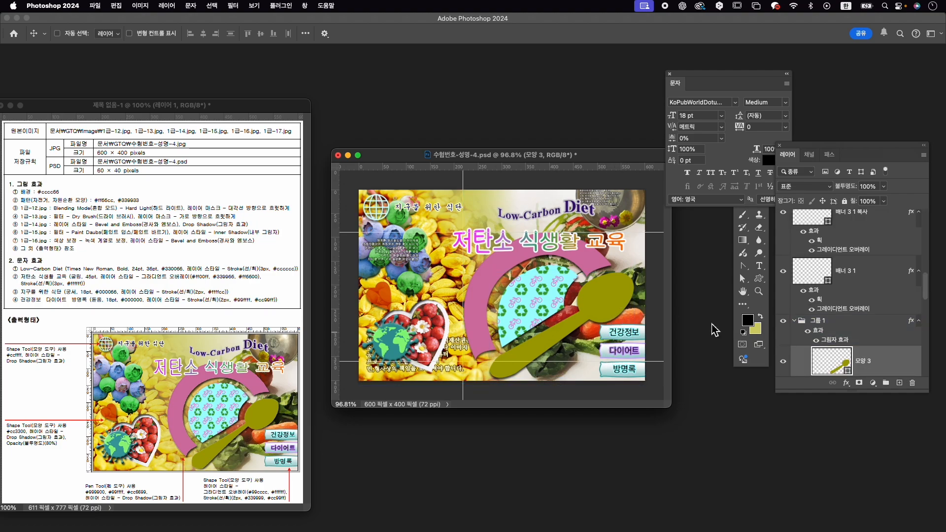
key(super+t)
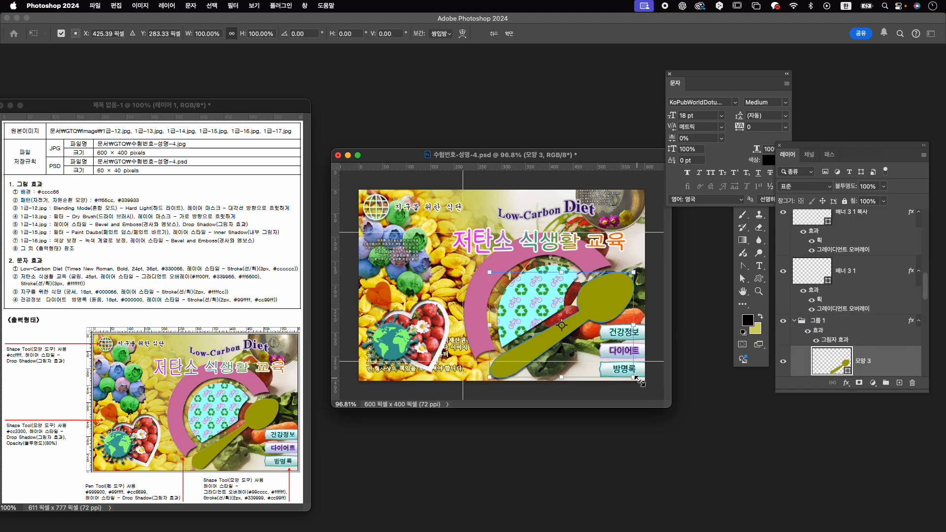
drag(639, 381, 619, 368)
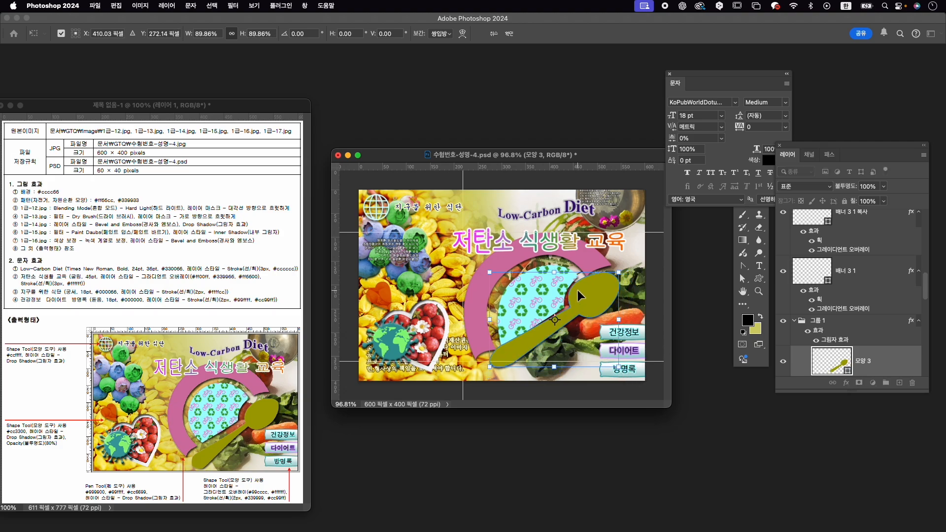
drag(578, 290, 580, 298)
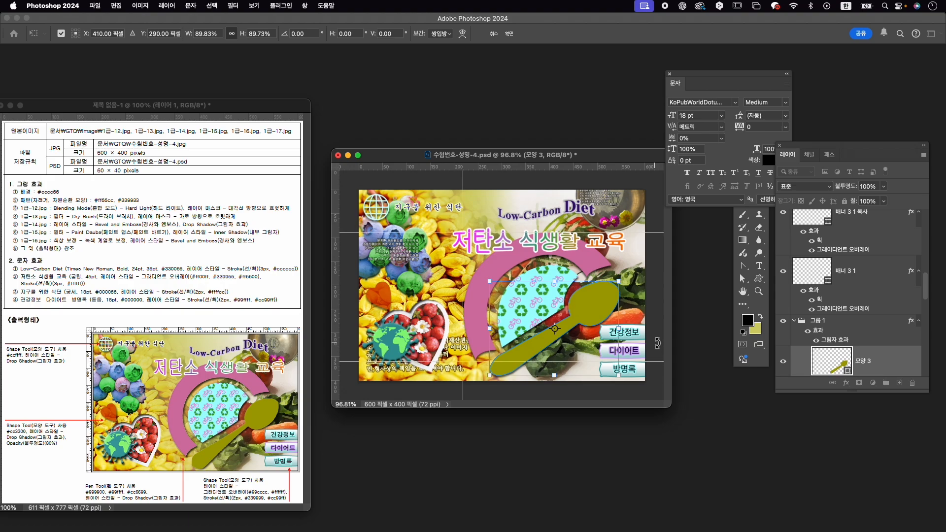
key(Return)
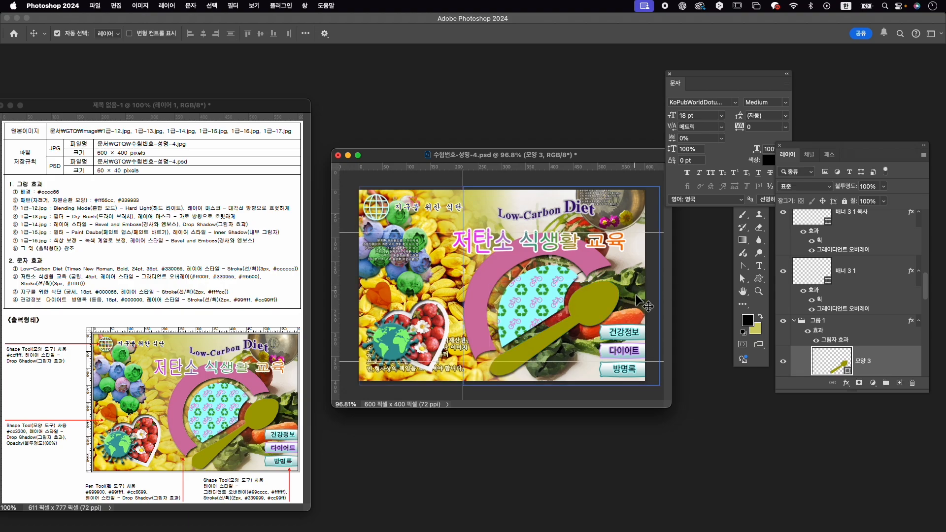
key(a)
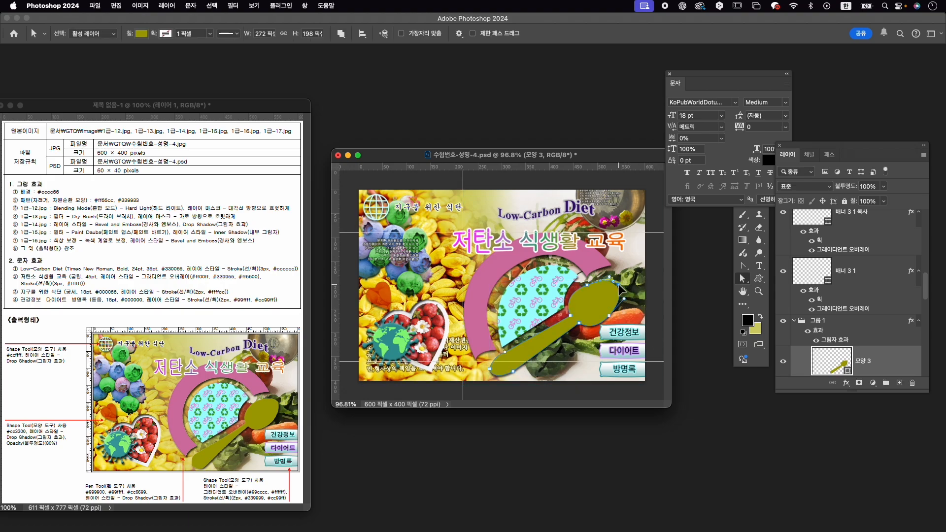
drag(620, 290, 631, 309)
key(v)
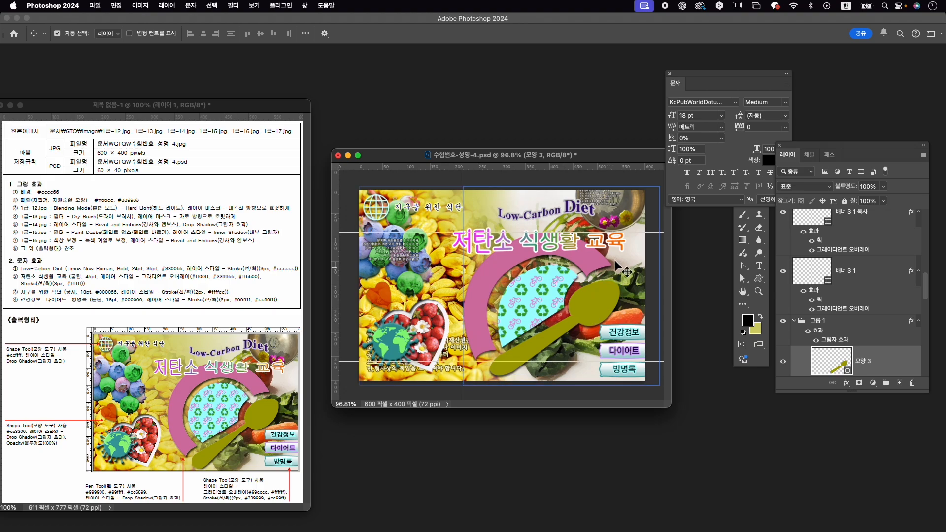
Enlarge the 1-17 pot image in the upper right corner of the artwork to about 107%.
click(630, 212)
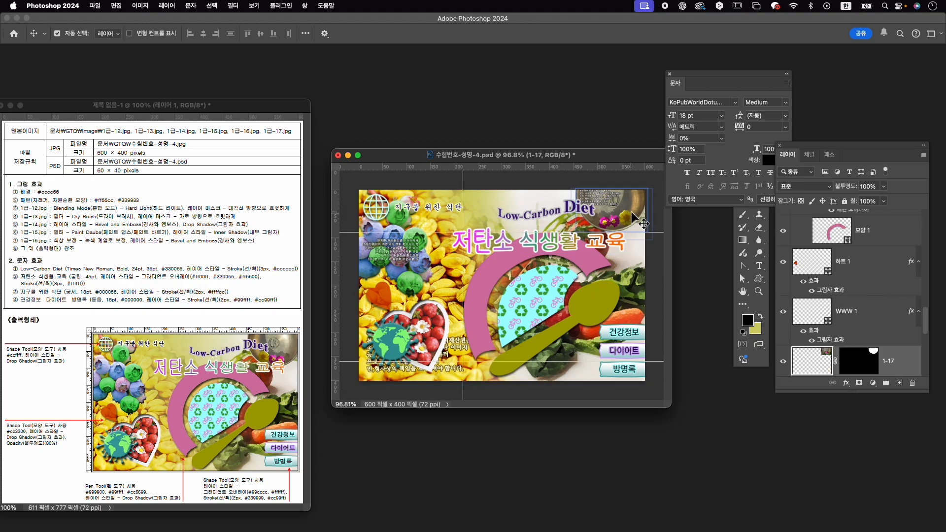
key(super+t)
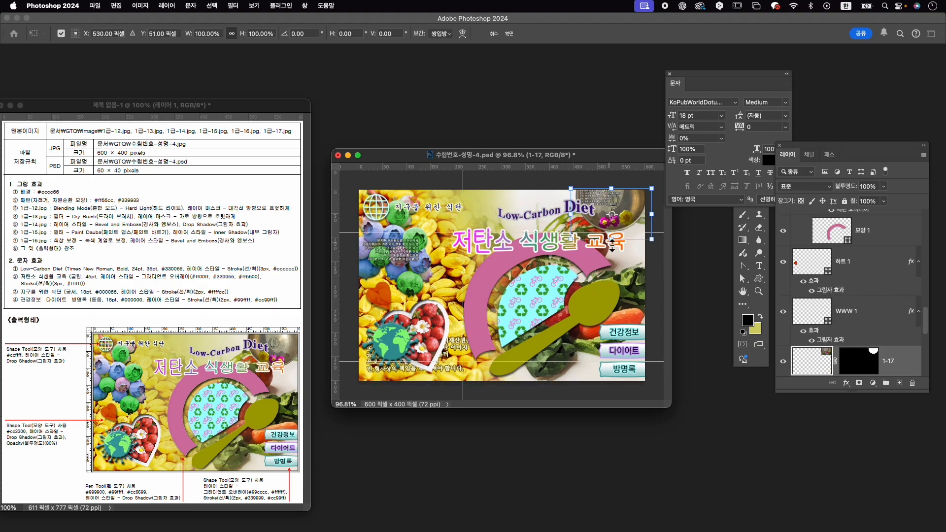
drag(612, 245, 612, 248)
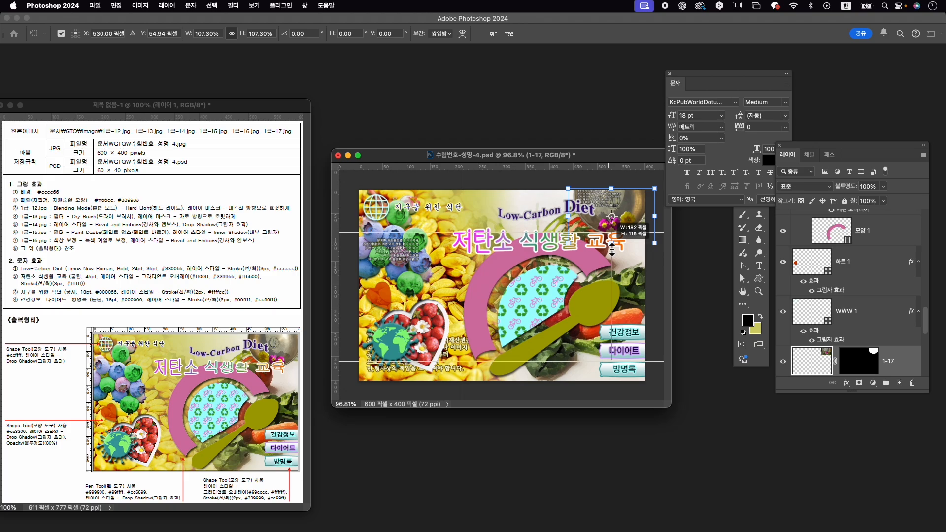
key(Return)
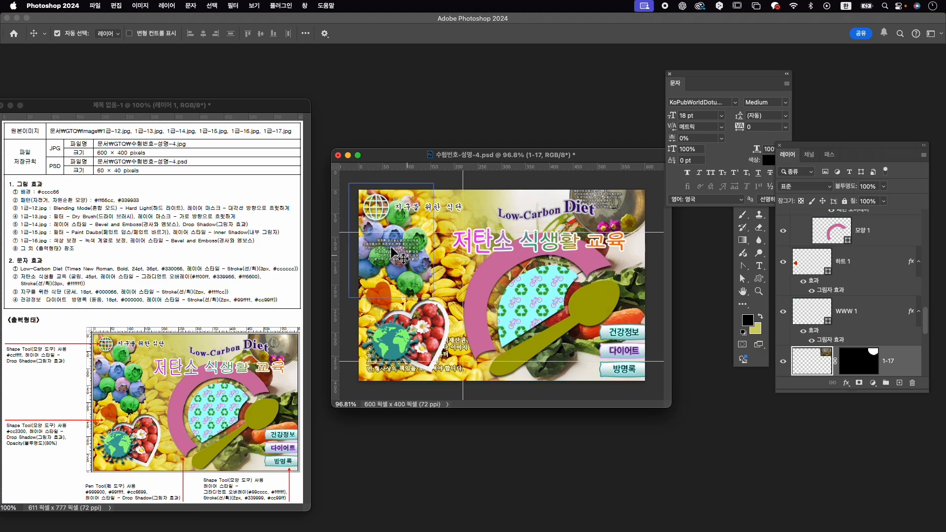
Scale the WWW 1 globe shape down to about 88% and nudge it up and left towards the canvas corner.
click(388, 219)
key(super+t)
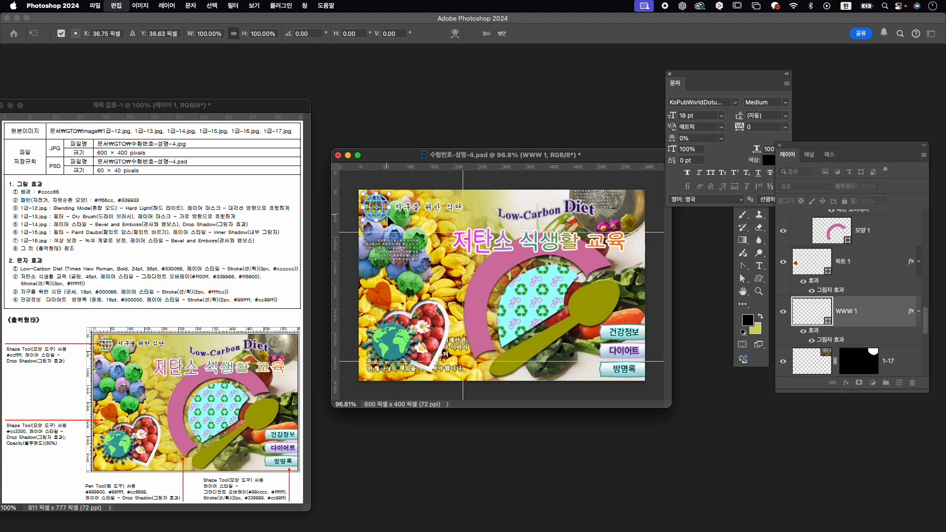
drag(389, 220, 383, 206)
key(Up)
key(Up)
key(Up)
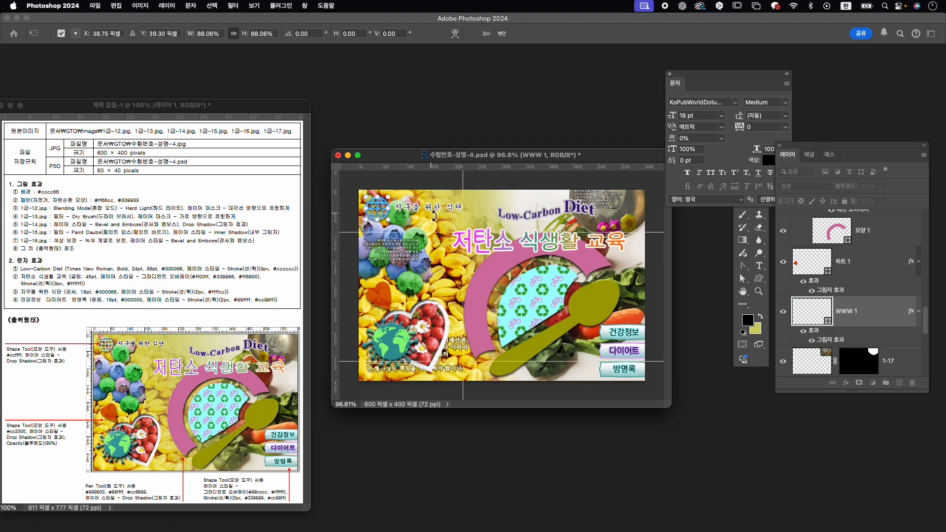
key(Left)
key(Left)
key(Left)
key(Up)
key(Return)
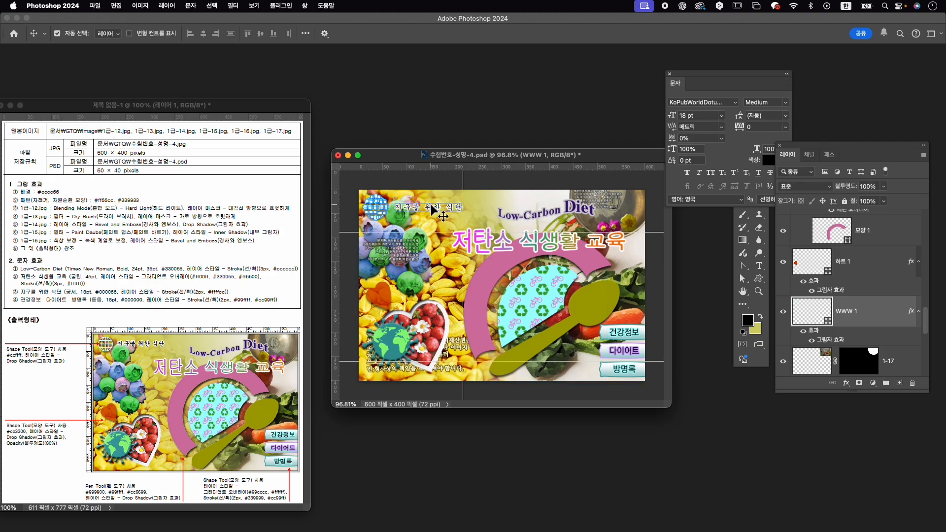
Nudge the slogan text 지구를 위한 식단 left, closer to the globe shape.
click(433, 206)
key(Left)
key(Left)
key(Left)
key(Left)
key(Left)
key(Left)
key(Left)
key(Left)
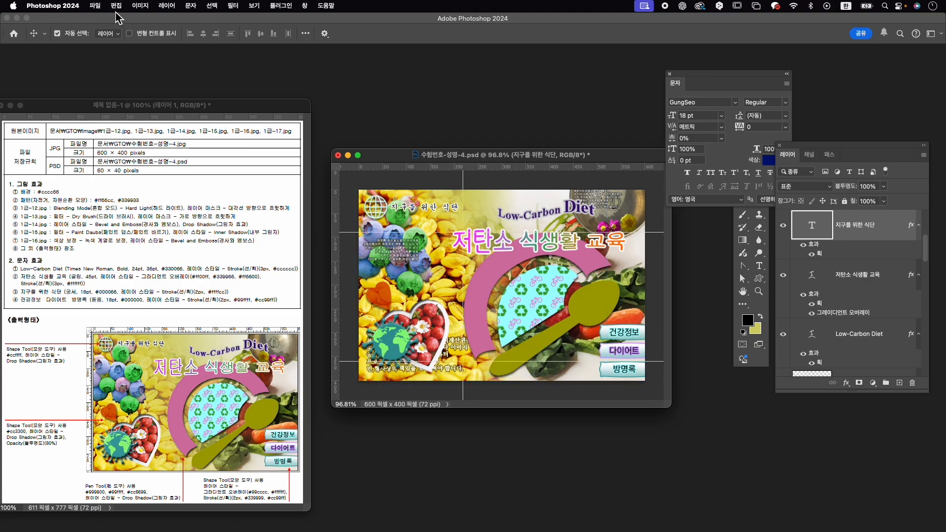
Clear the canvas guides from the composition.
click(95, 6)
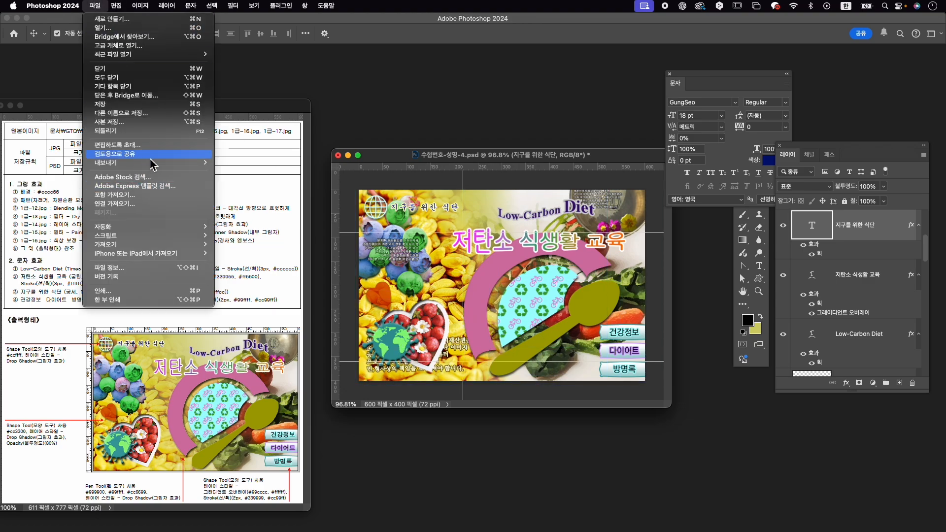
mouse_move(254, 6)
mouse_move(301, 256)
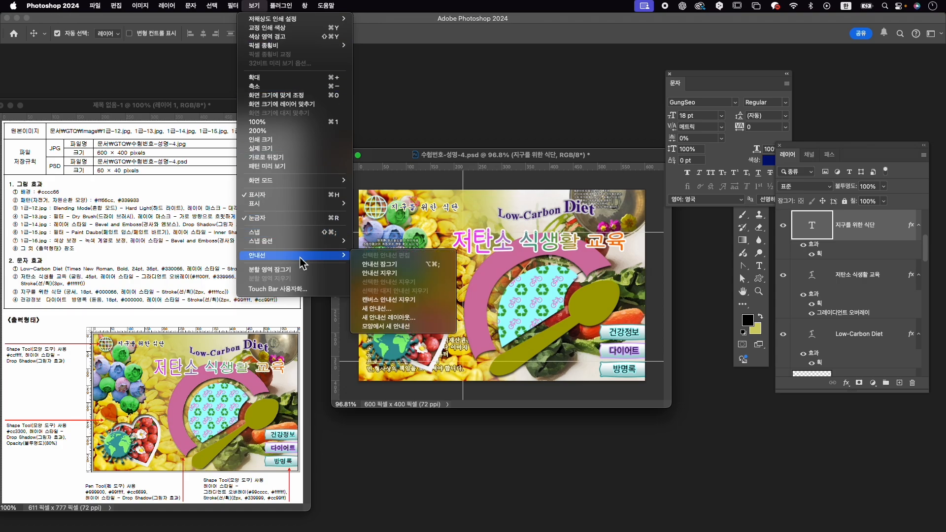
click(389, 299)
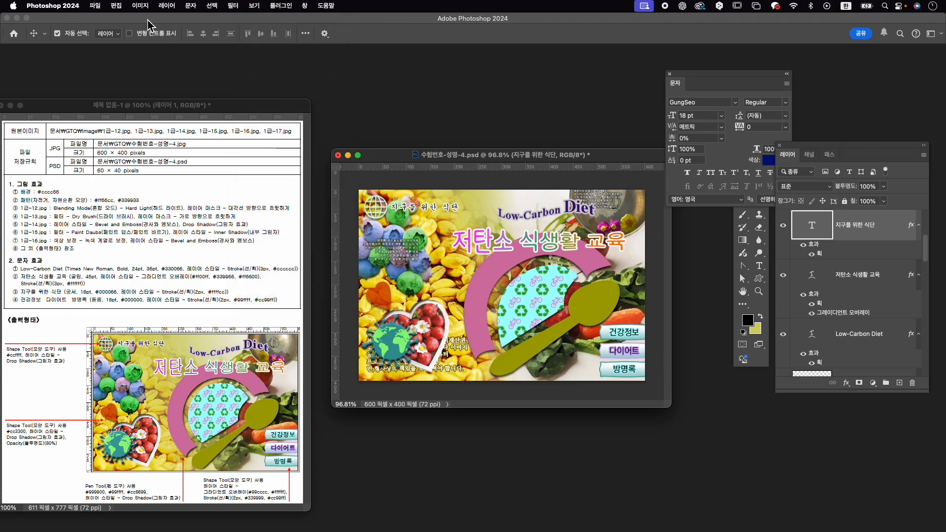
Quick-export the finished composition as 수험번호-성명-4.jpg into the GTQ folder.
click(101, 5)
mouse_move(129, 162)
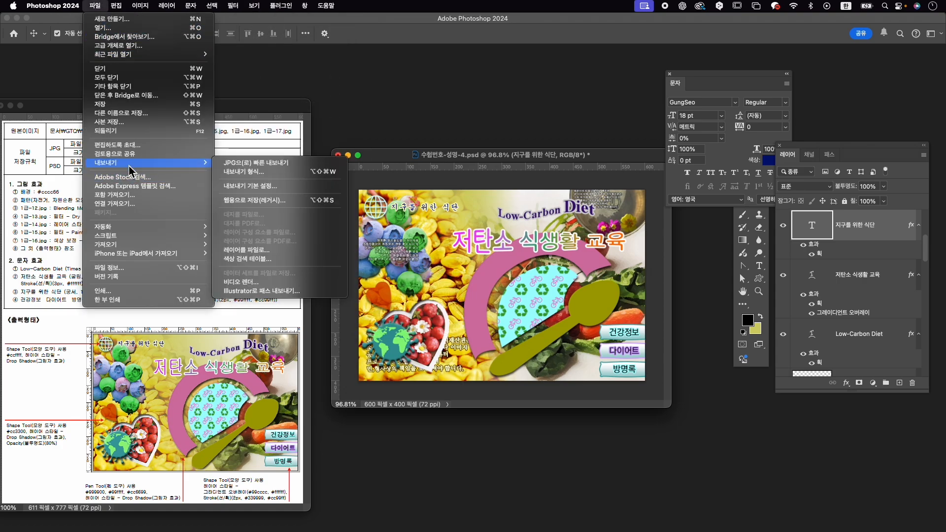
click(270, 166)
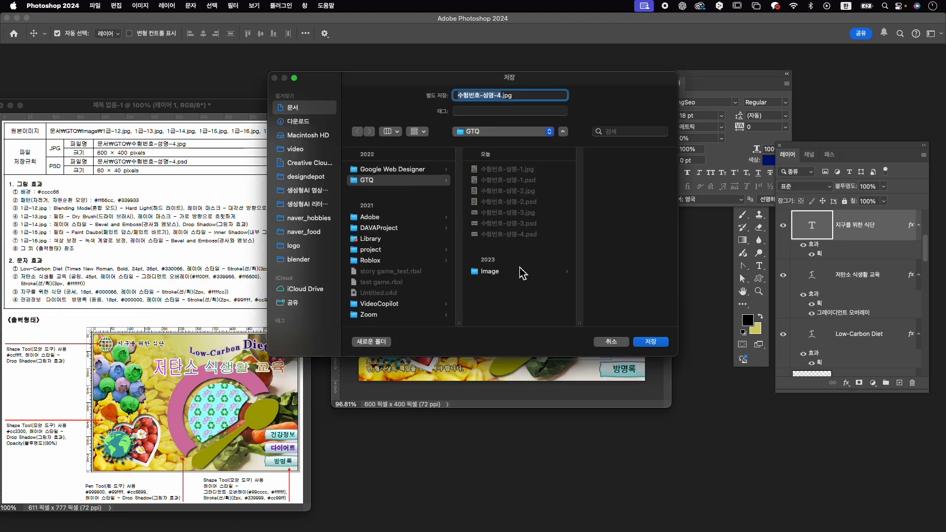
click(432, 181)
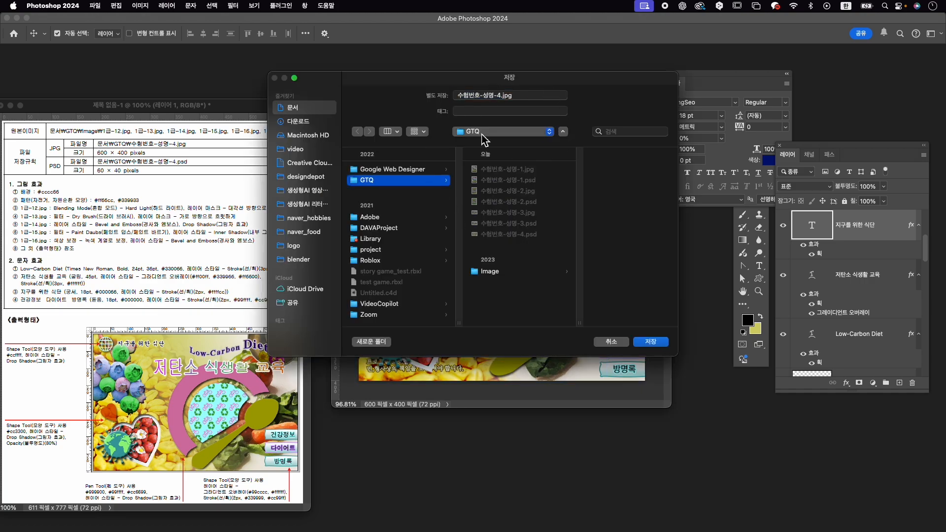
click(668, 341)
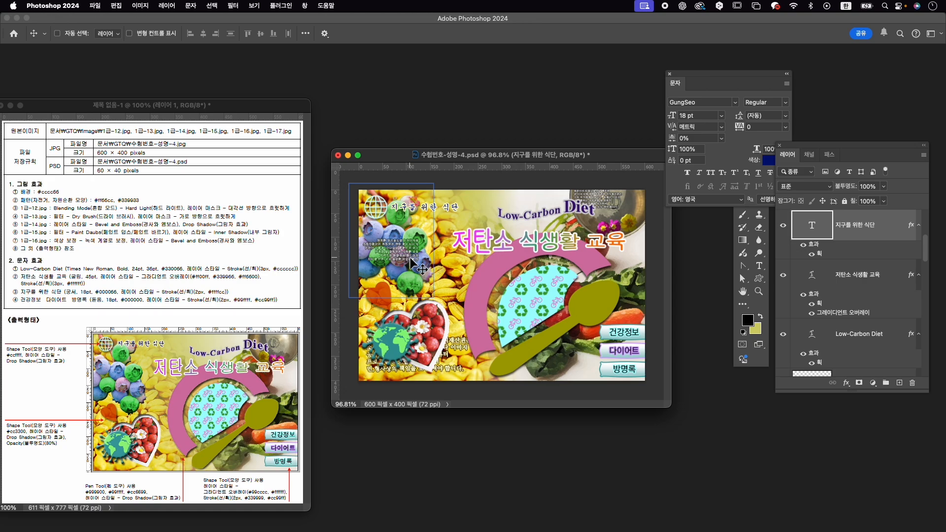
Resize the image to 60 pixels wide with proportions kept, and save the PSD.
key(super+alt+i)
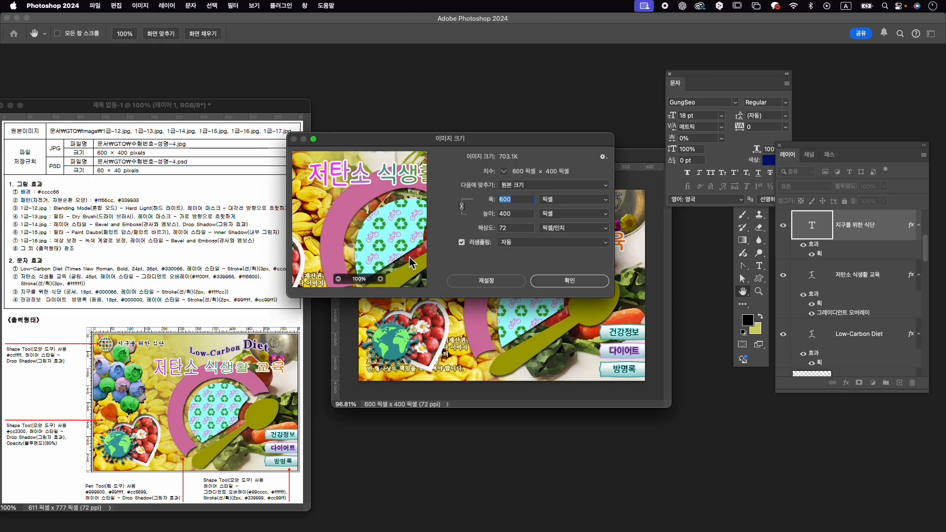
text(60)
key(Return)
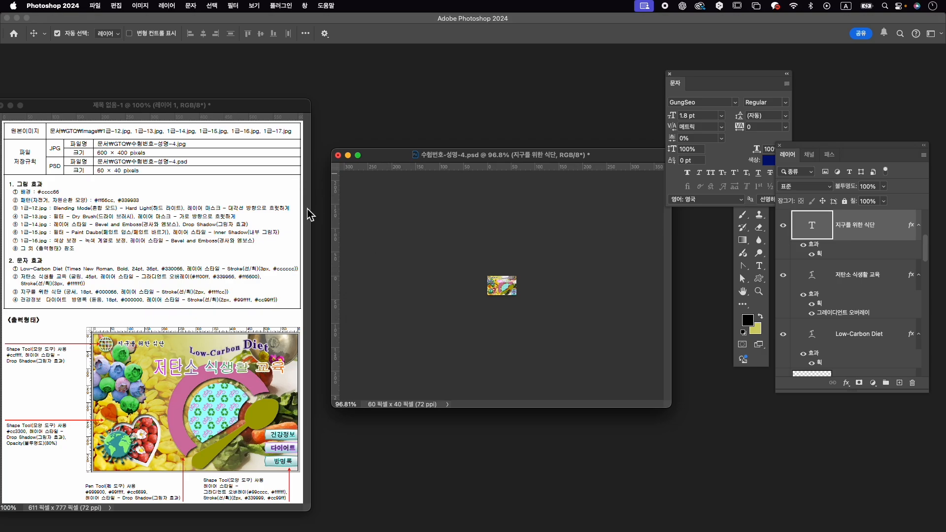
key(super+s)
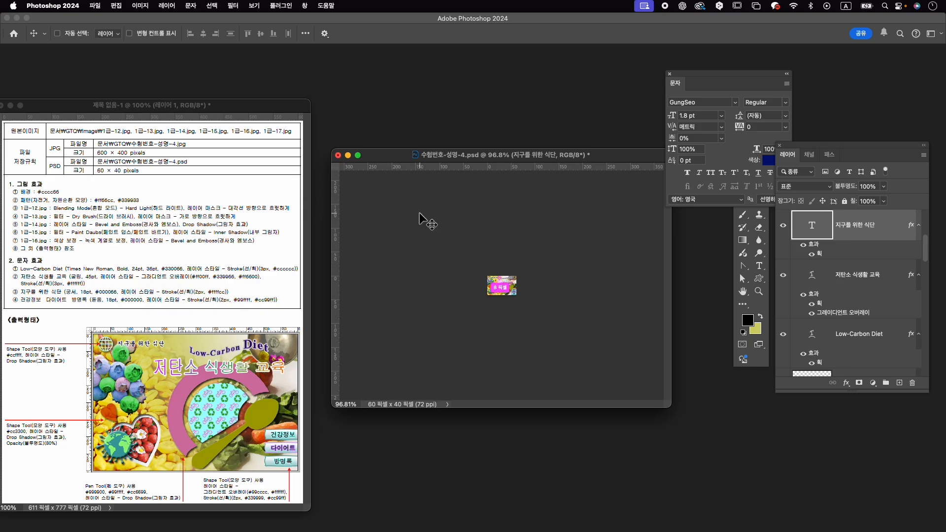